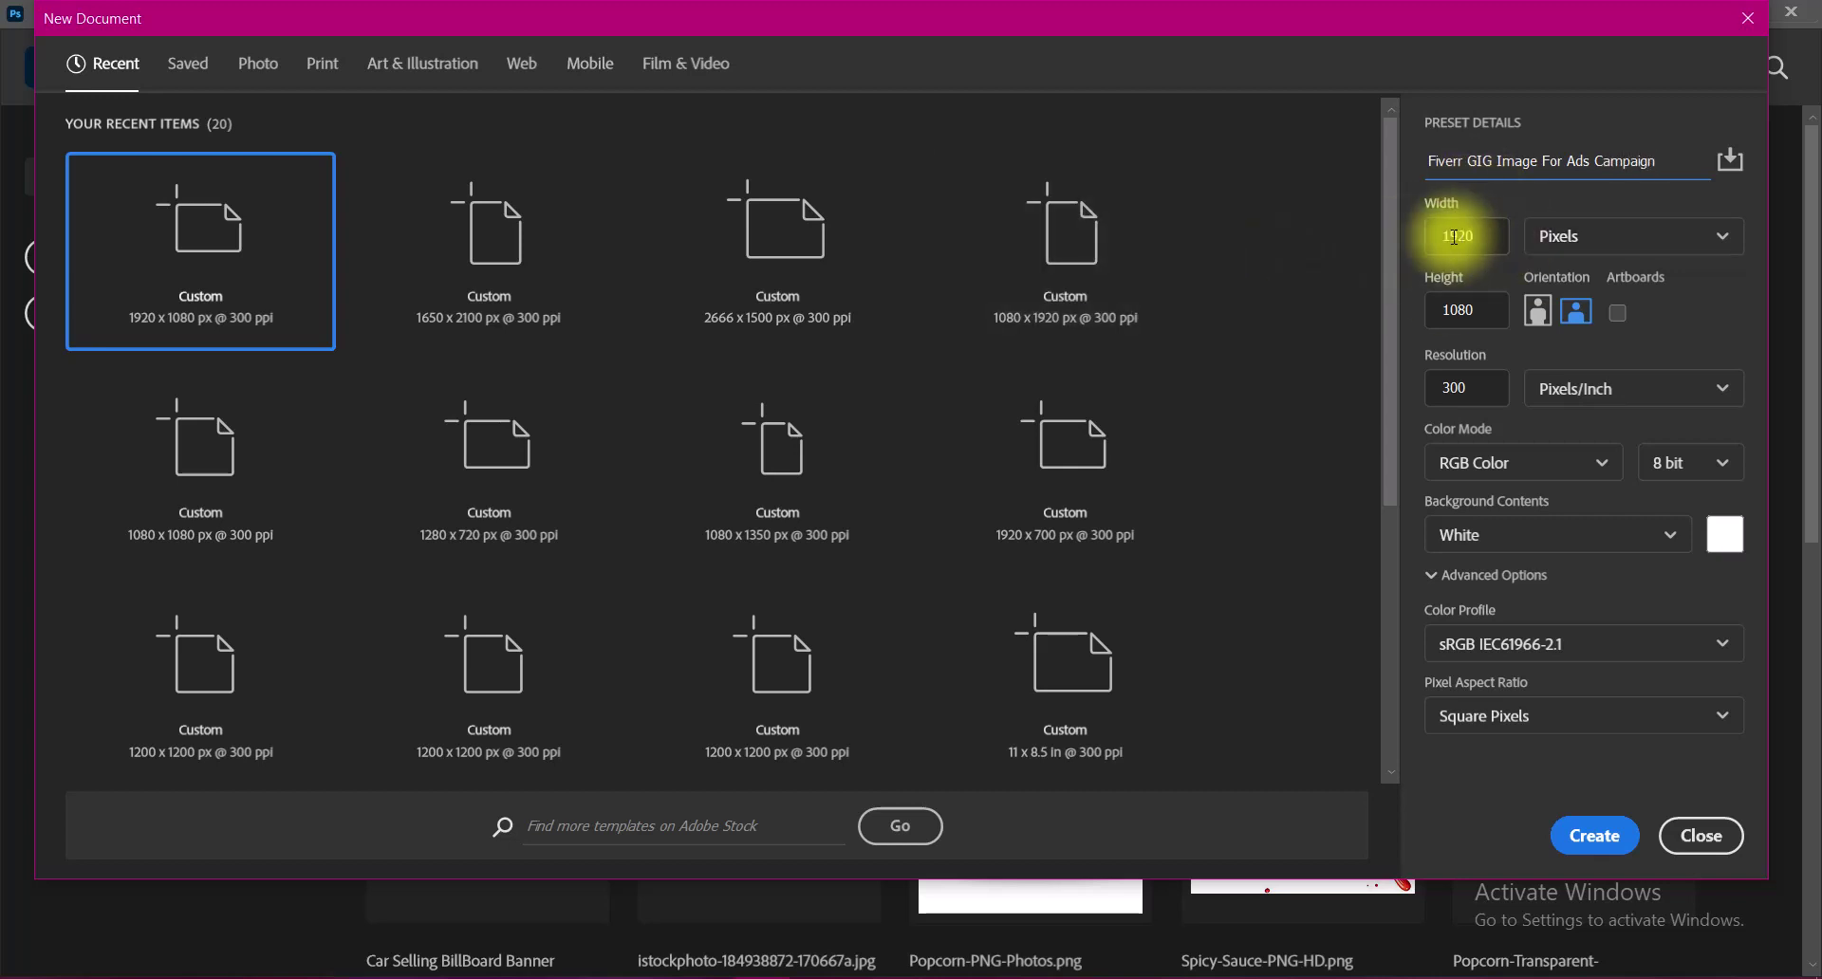
# Create a new 1710 × 1200 pixel RGB Color document.
pyautogui.click(1466, 236)
pyautogui.click(1496, 313)
pyautogui.write('1200')
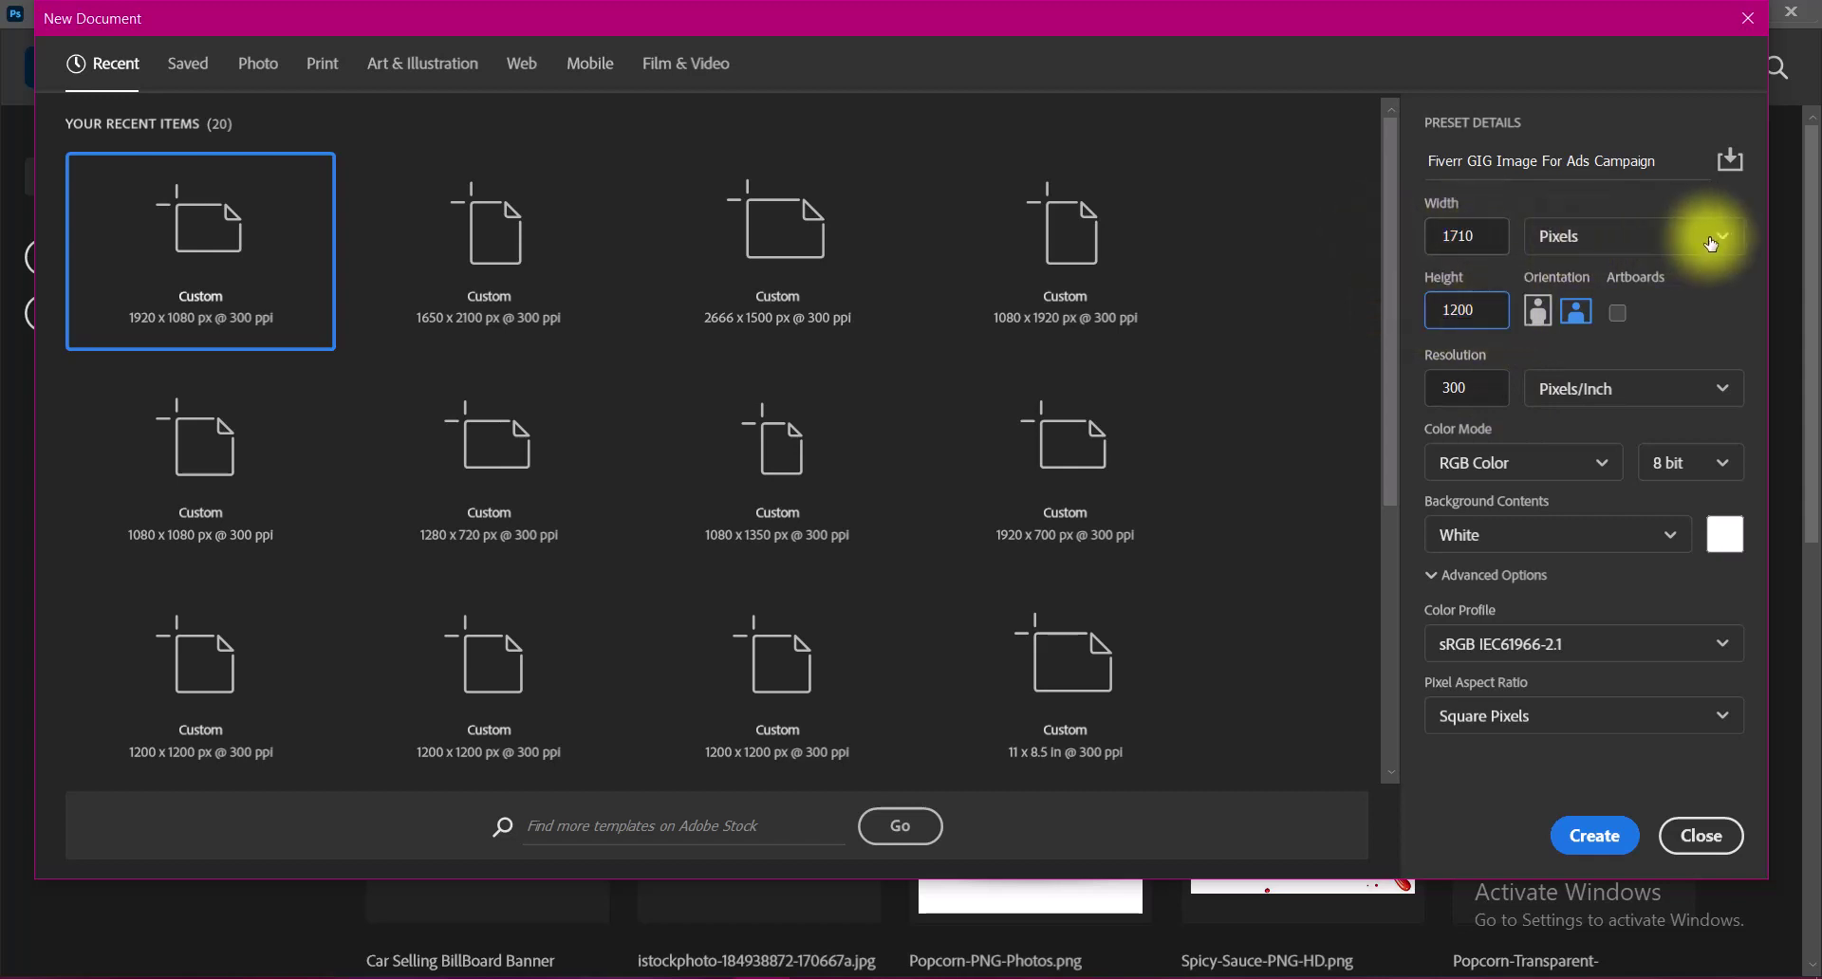
pyautogui.click(1582, 247)
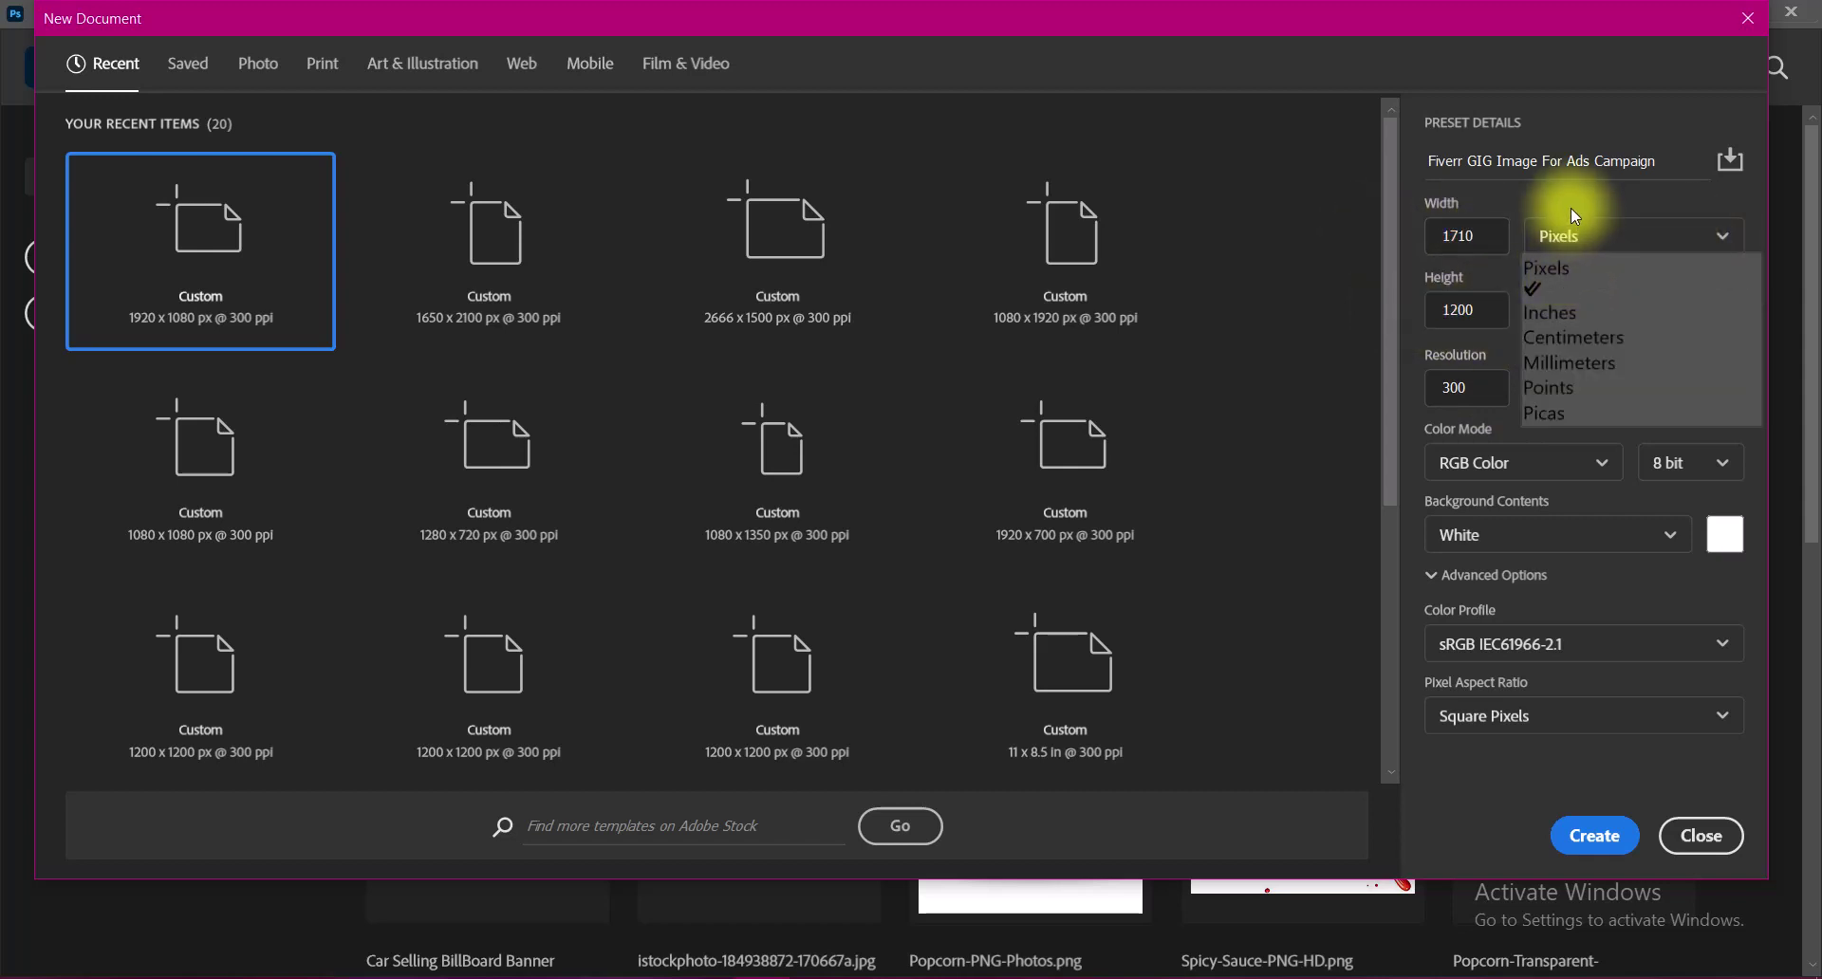
pyautogui.click(1561, 231)
pyautogui.click(1707, 291)
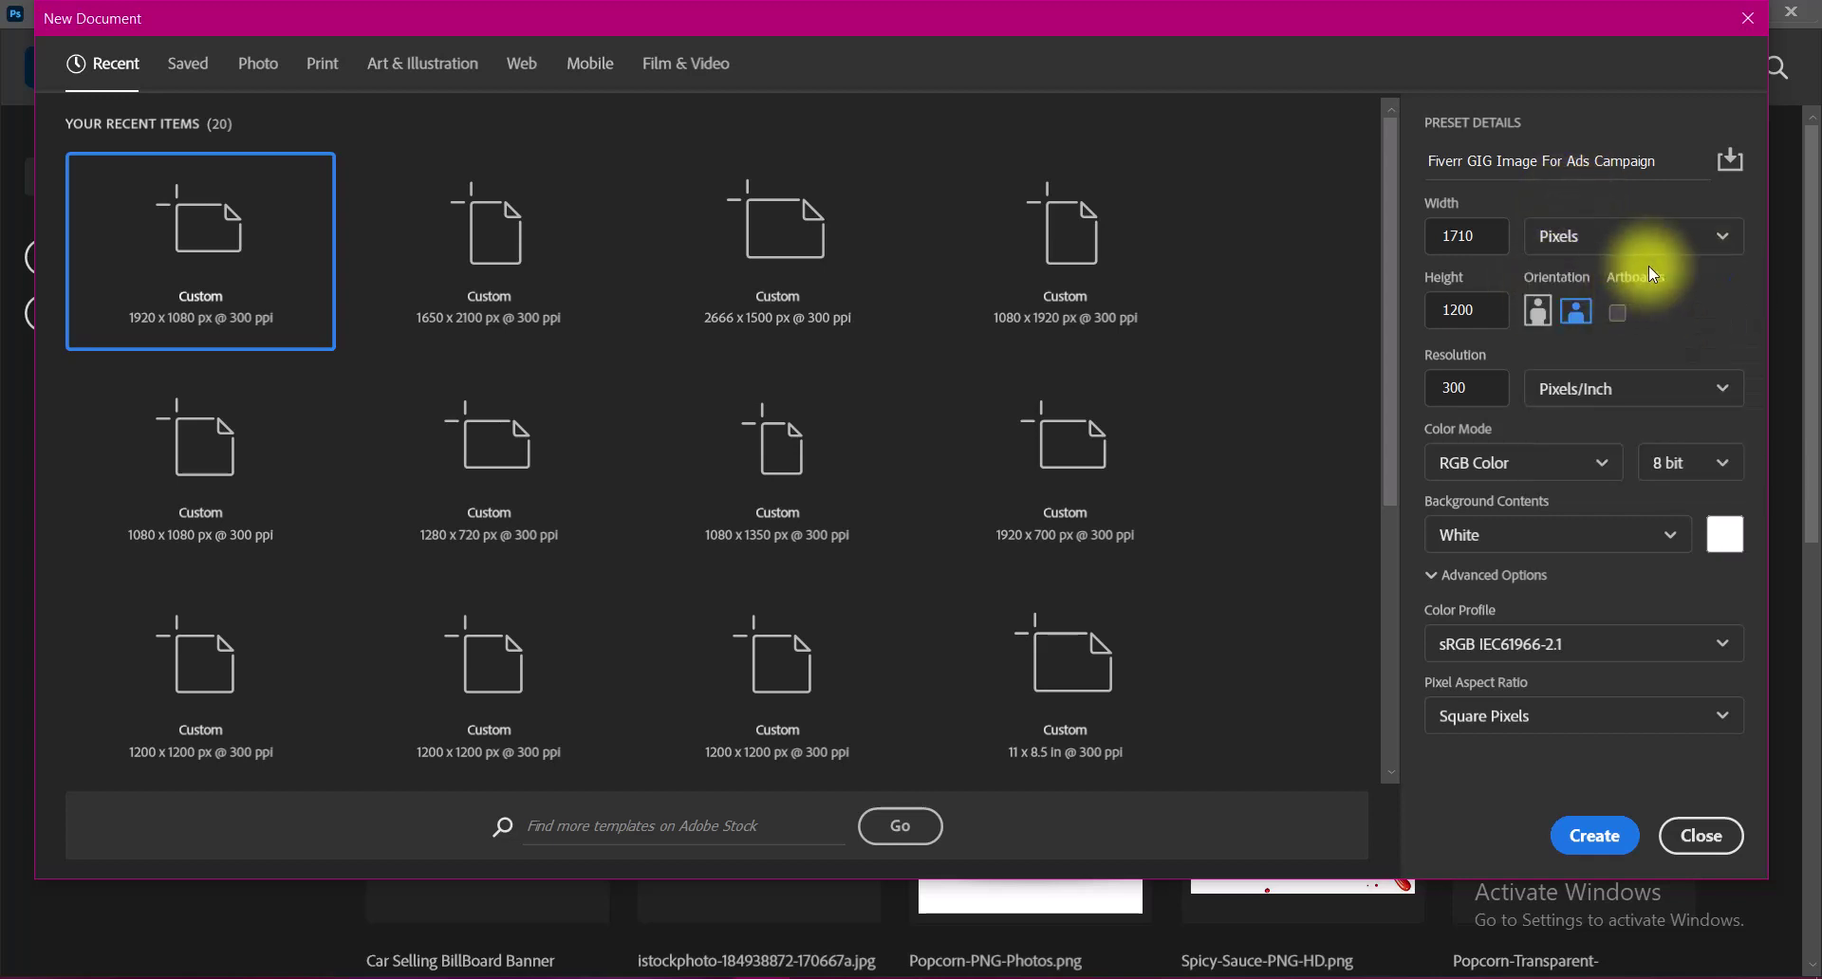
pyautogui.click(1511, 459)
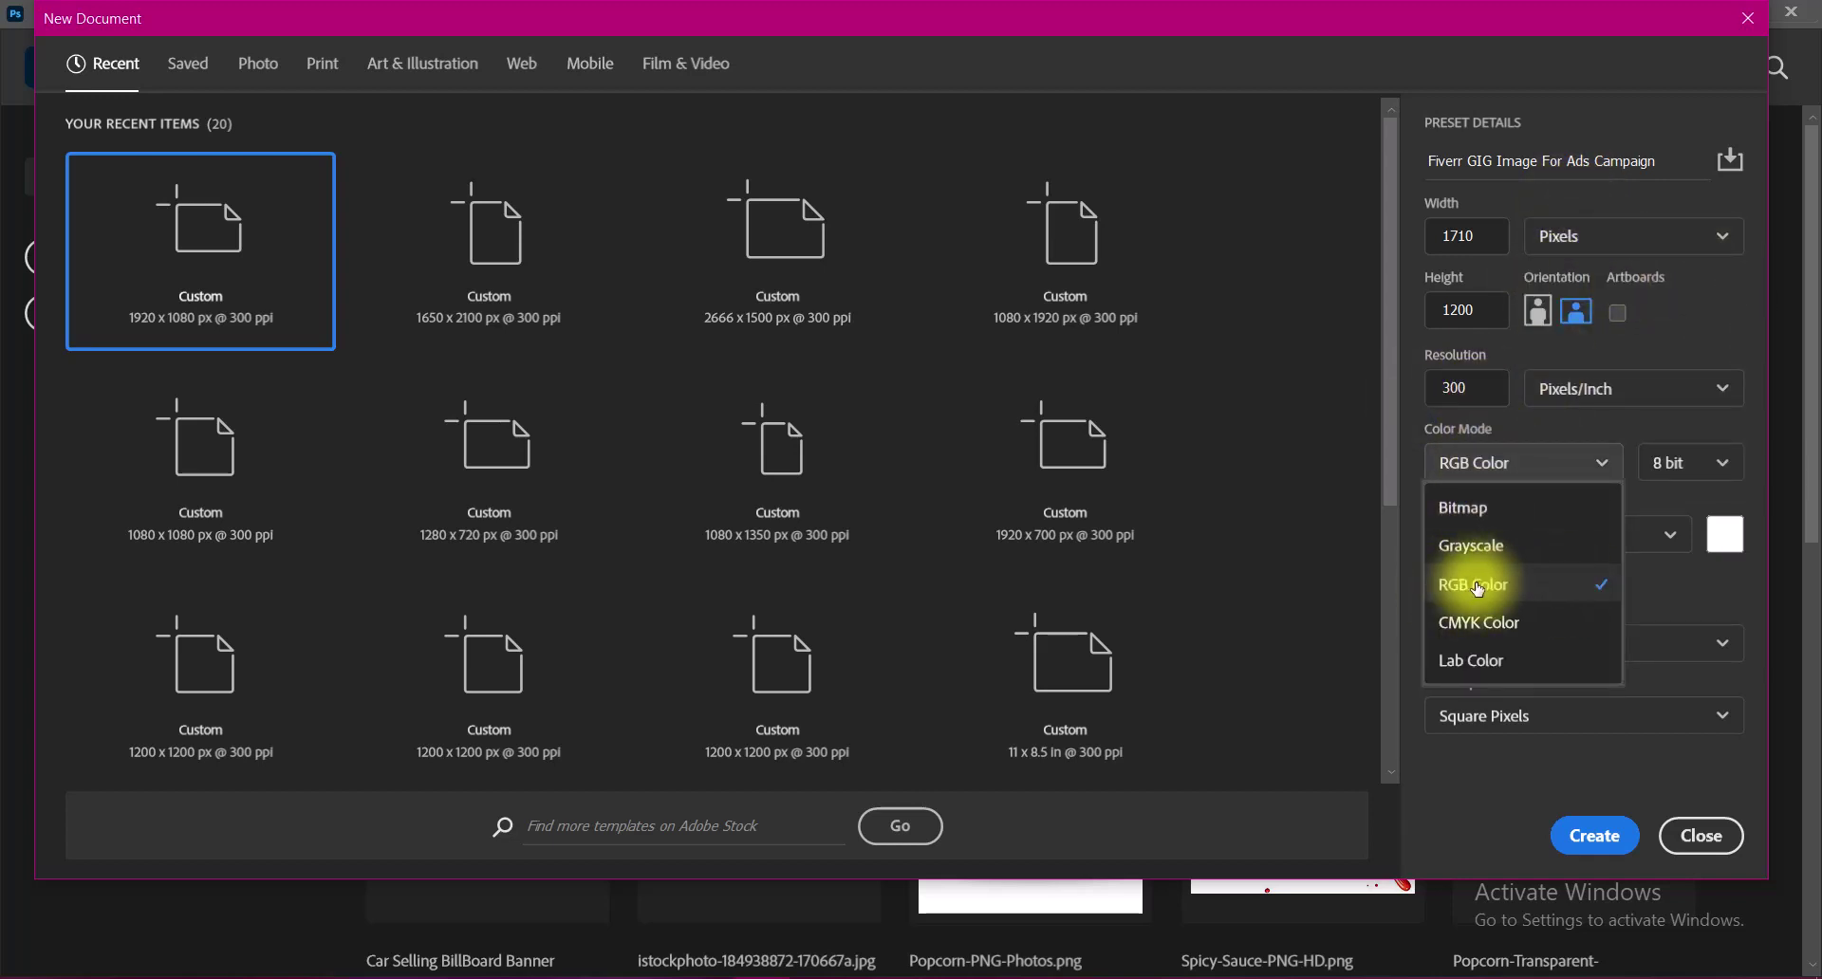
pyautogui.click(1483, 584)
pyautogui.click(1594, 835)
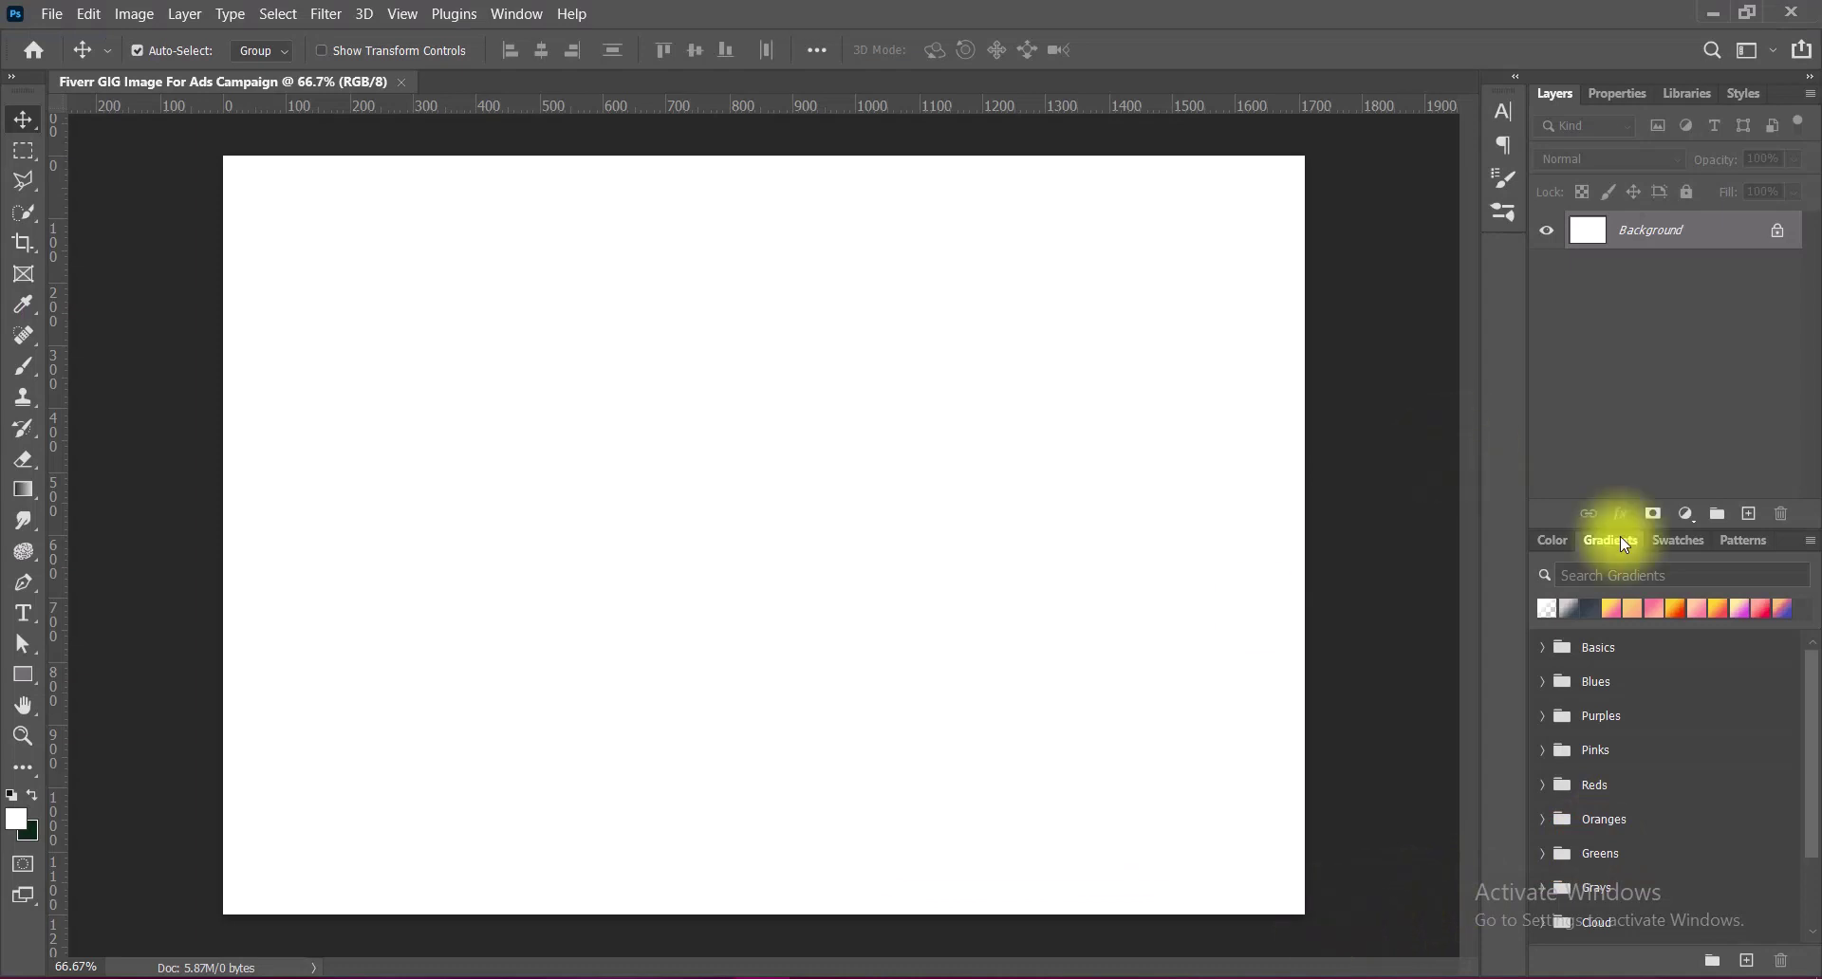
# On a new layer, draw a rectangle covering the whole canvas.
pyautogui.click(1749, 514)
pyautogui.click(29, 675)
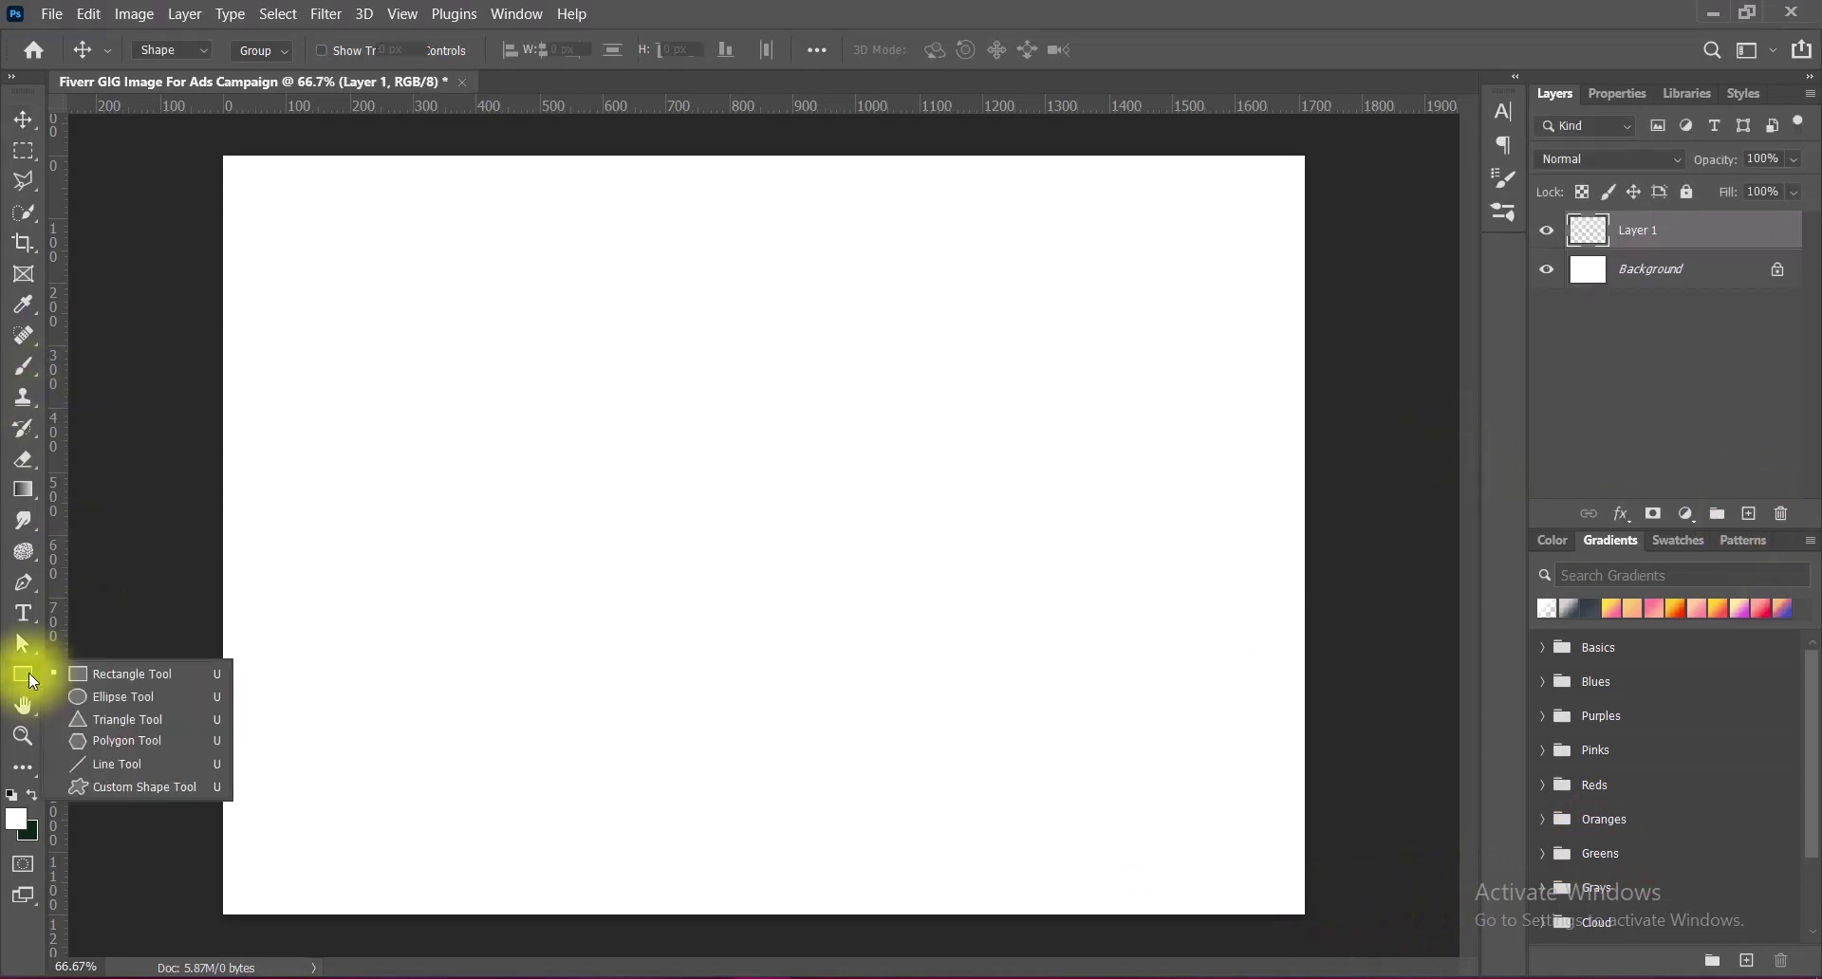
pyautogui.click(659, 663)
pyautogui.click(835, 560)
pyautogui.moveTo(211, 149)
pyautogui.mouseDown()
pyautogui.moveTo(458, 487)
pyautogui.moveTo(1311, 921)
pyautogui.mouseUp()
# Add a Gradient Overlay to the rectangle layer through Blending Options.
pyautogui.click(23, 120)
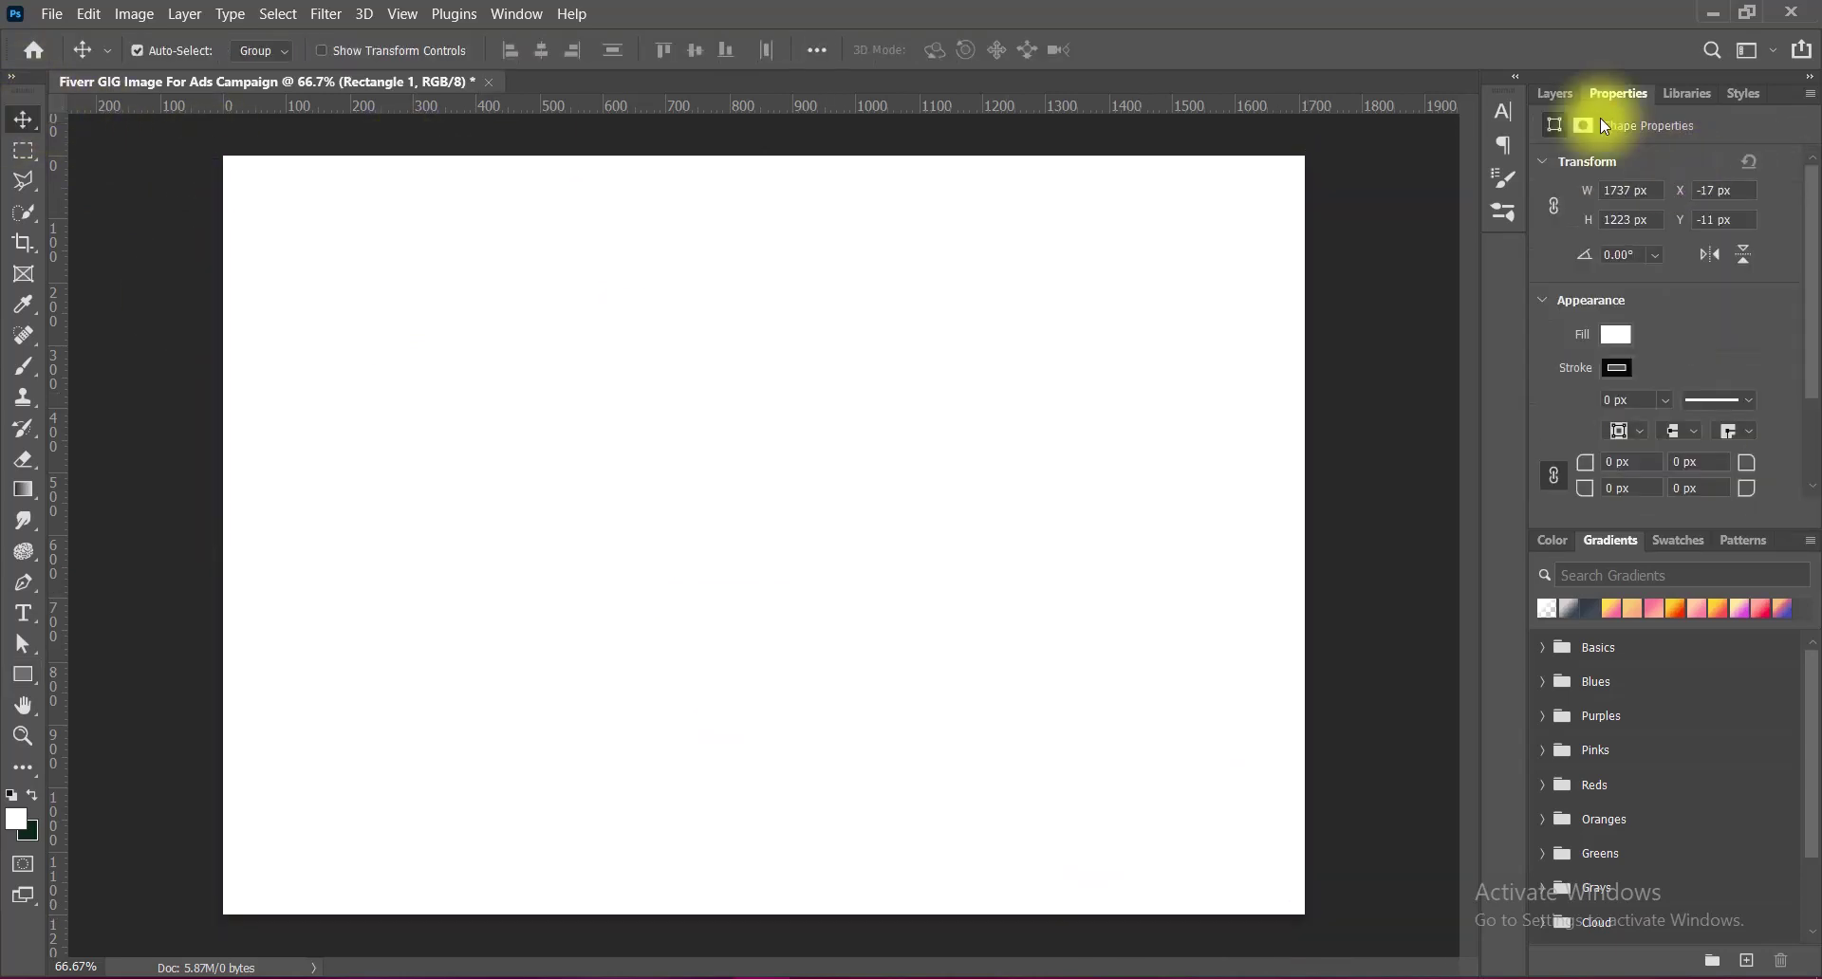
pyautogui.click(1554, 93)
pyautogui.rightClick(1581, 240)
pyautogui.click(1581, 240)
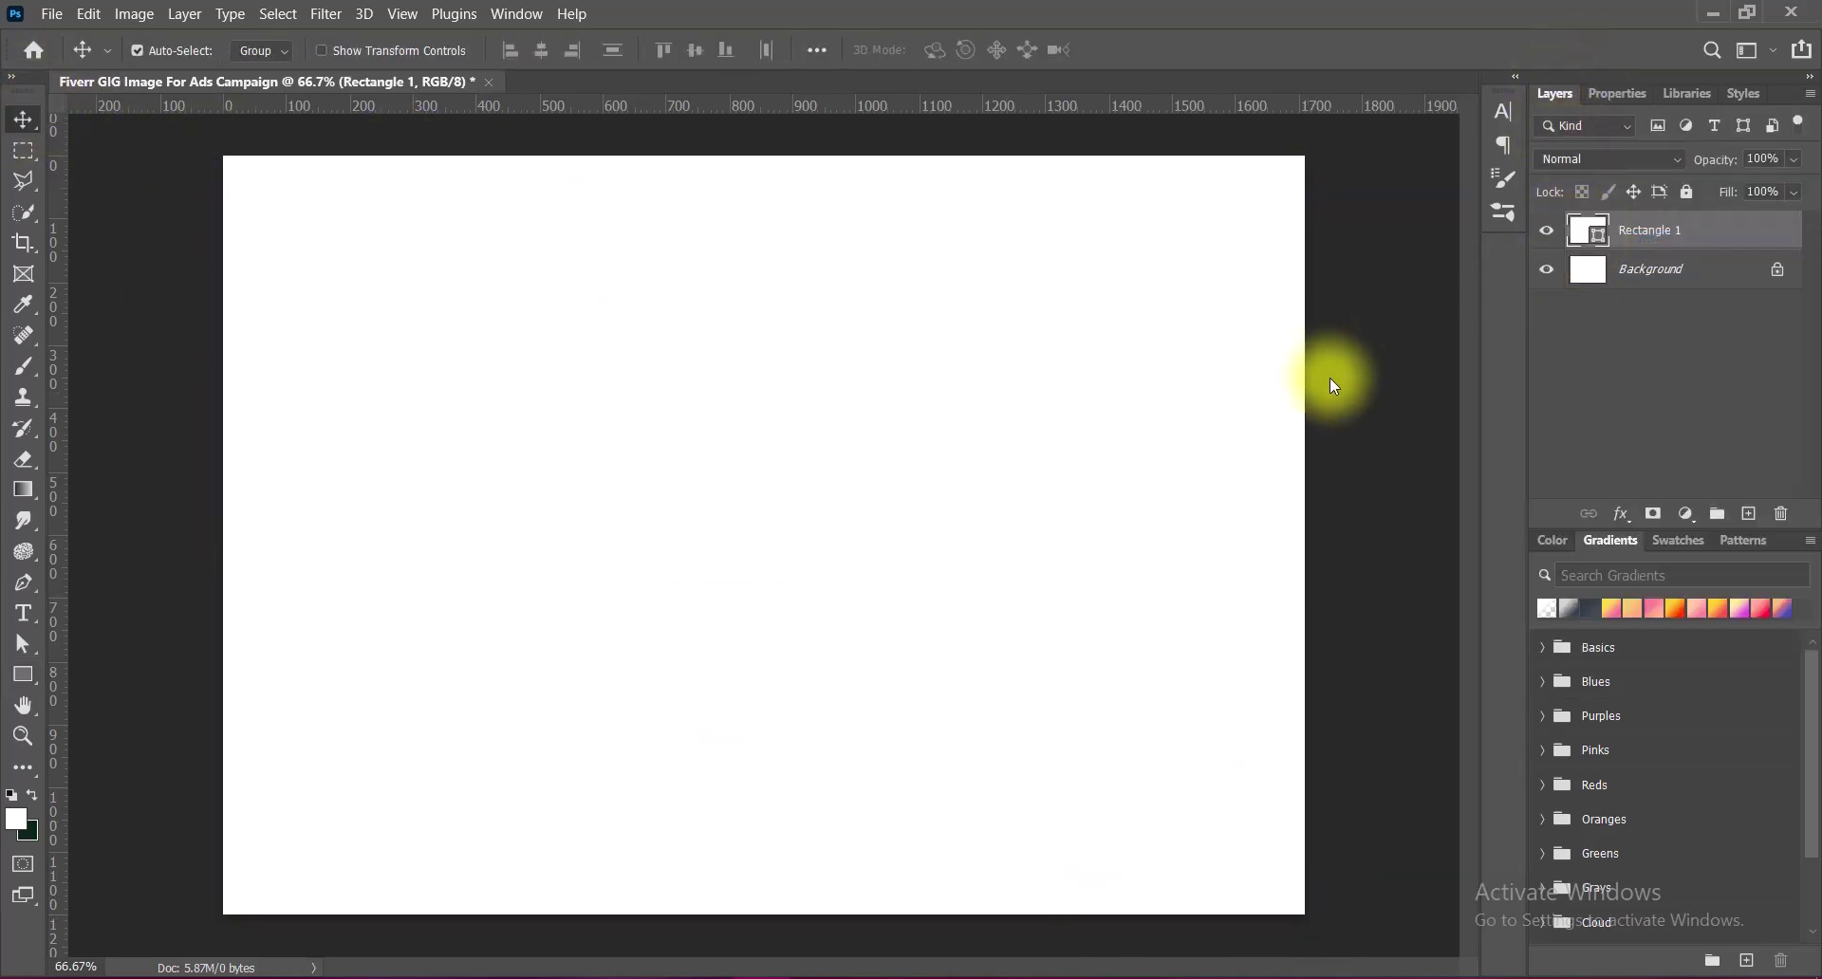
pyautogui.click(886, 419)
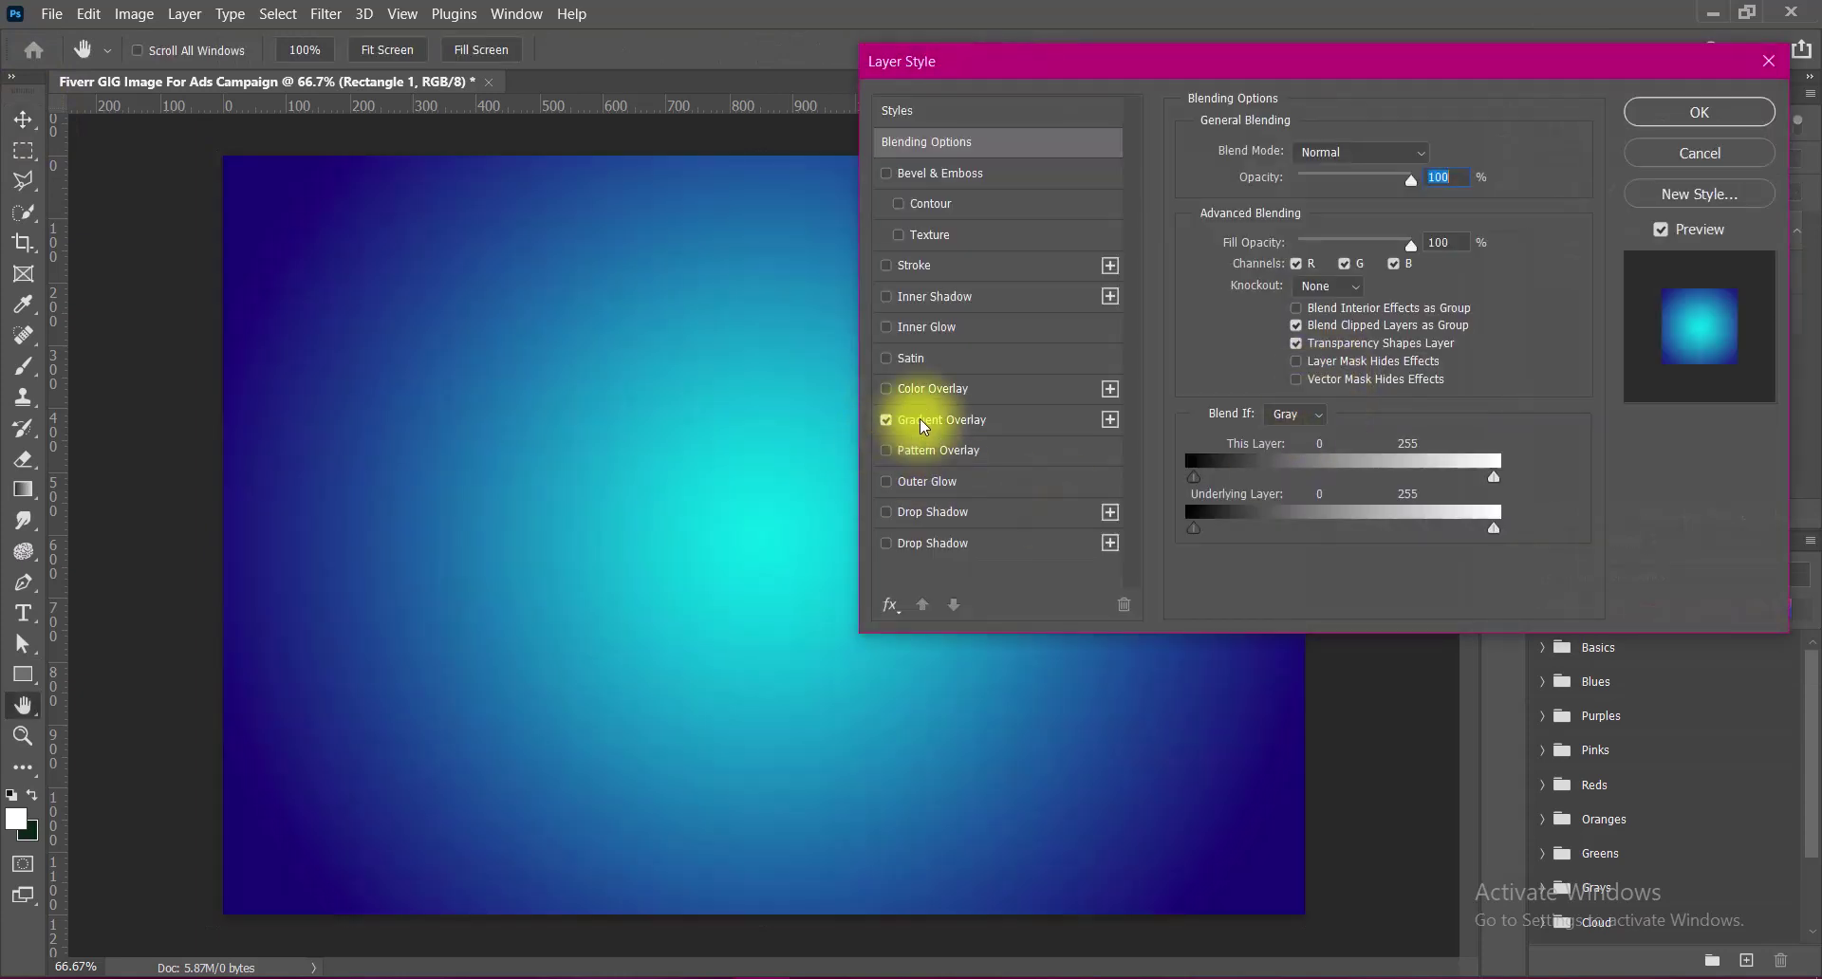
# Make the overlay a Noise gradient with Roughness 33 and Restrict Colors on.
pyautogui.click(920, 418)
pyautogui.moveTo(1329, 59); pyautogui.dragTo(1272, 63)
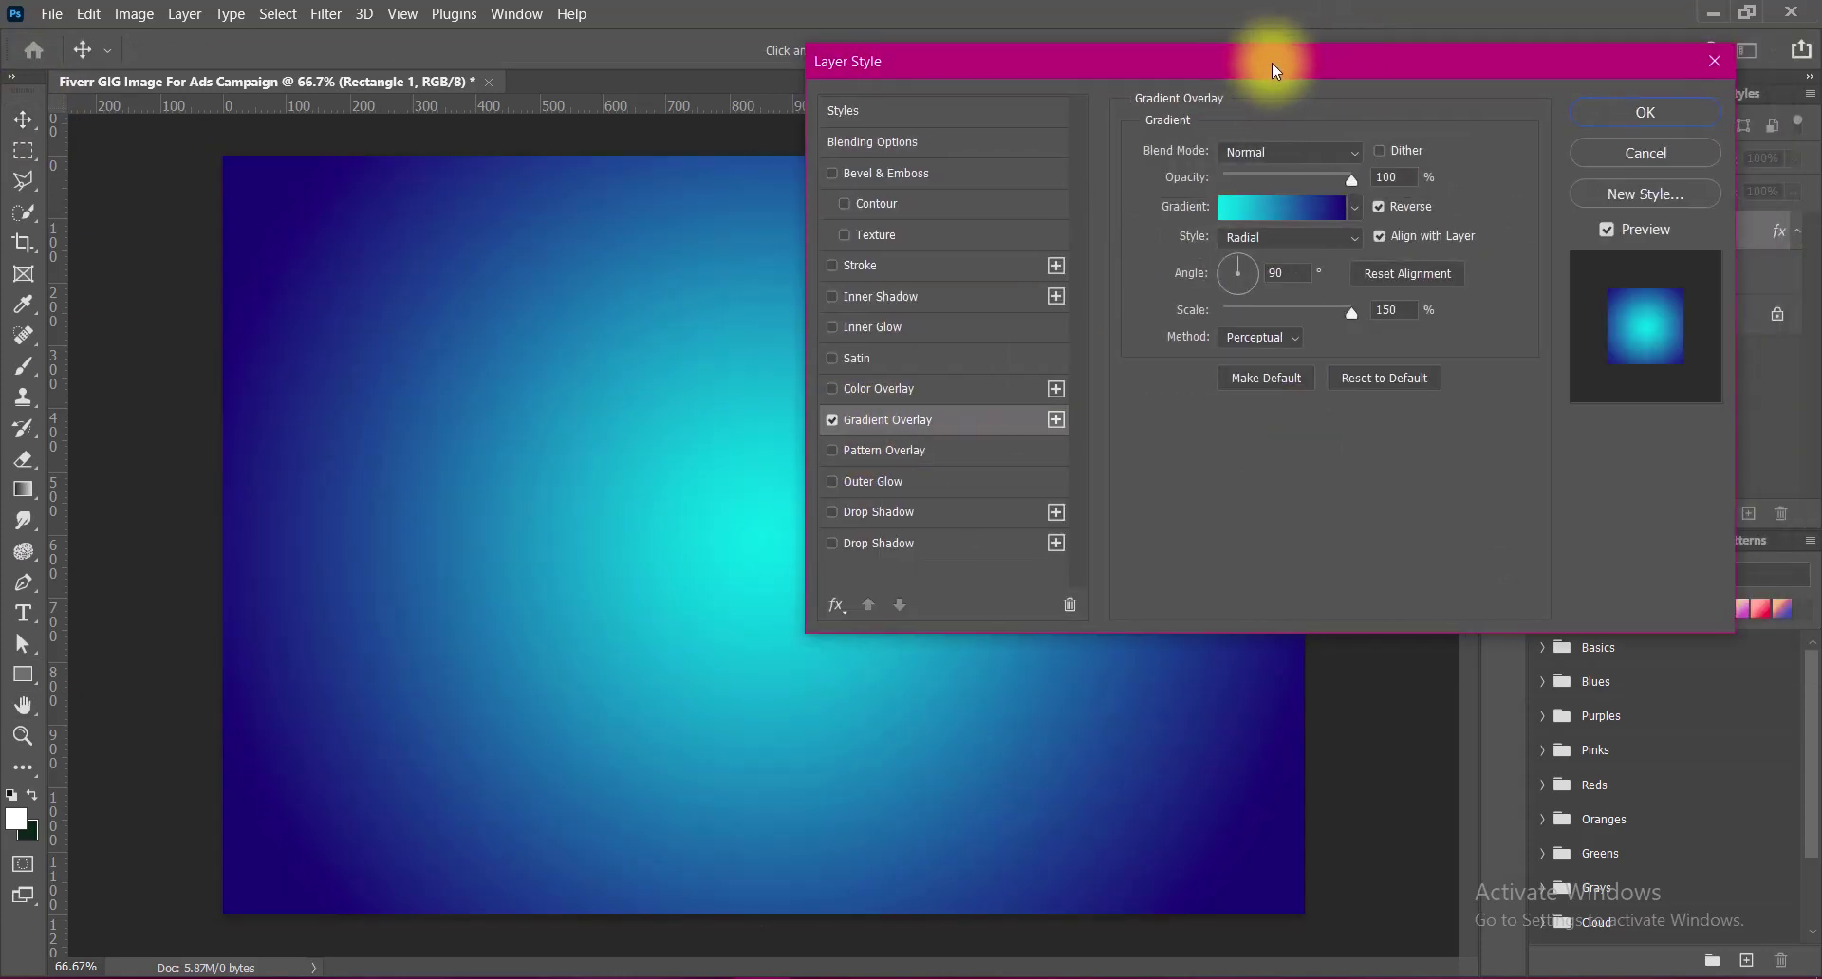
pyautogui.click(1284, 206)
pyautogui.click(1462, 533)
pyautogui.click(1443, 581)
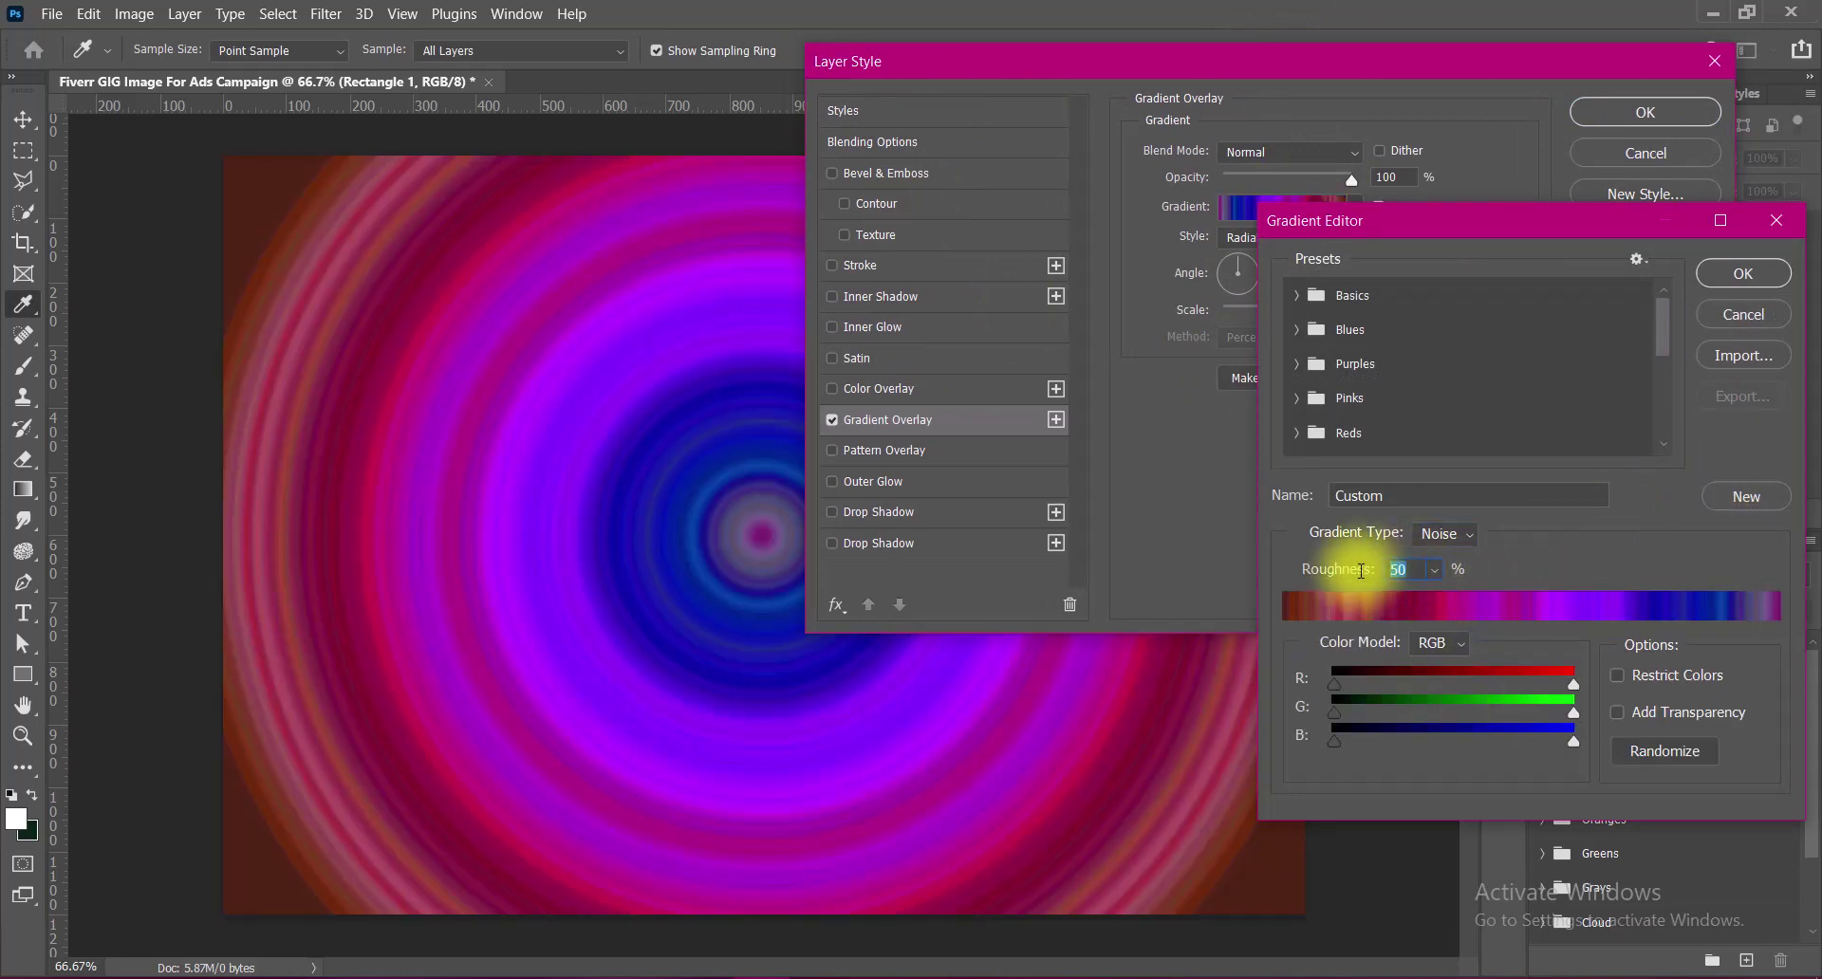
pyautogui.moveTo(1351, 569); pyautogui.dragTo(1361, 571)
pyautogui.press('BackSpace')
pyautogui.write('6')
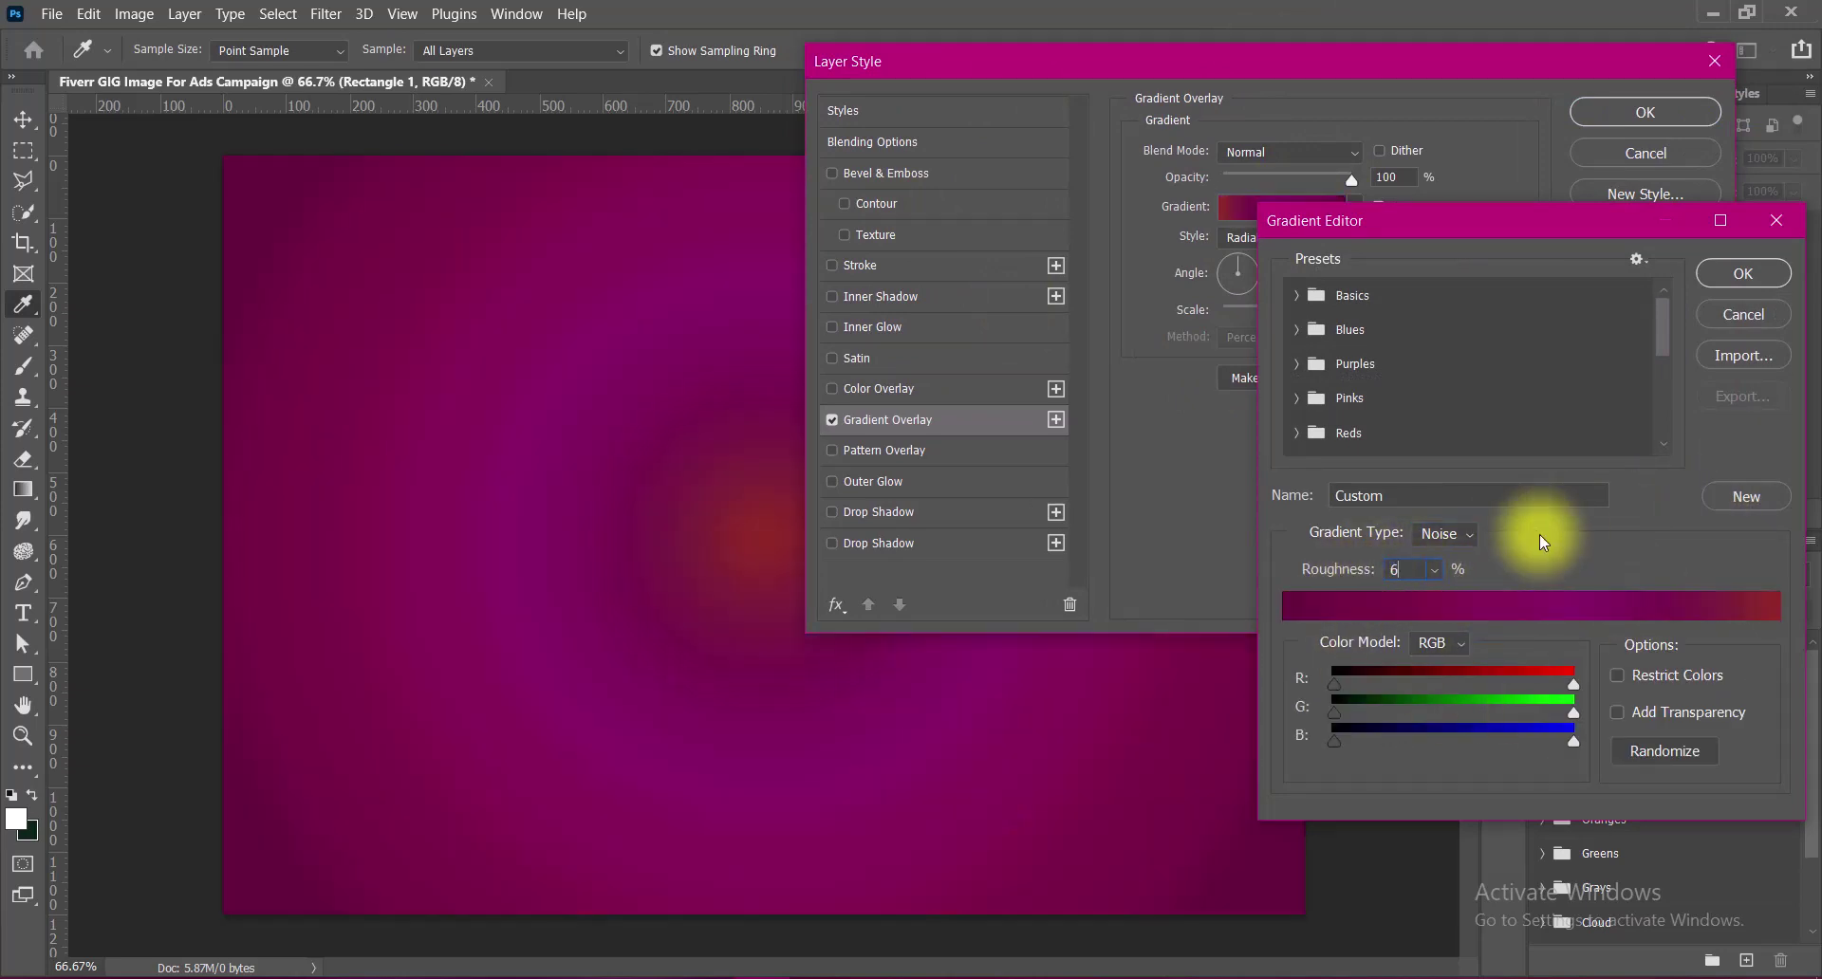
pyautogui.moveTo(1445, 567); pyautogui.dragTo(1361, 568)
pyautogui.write('21')
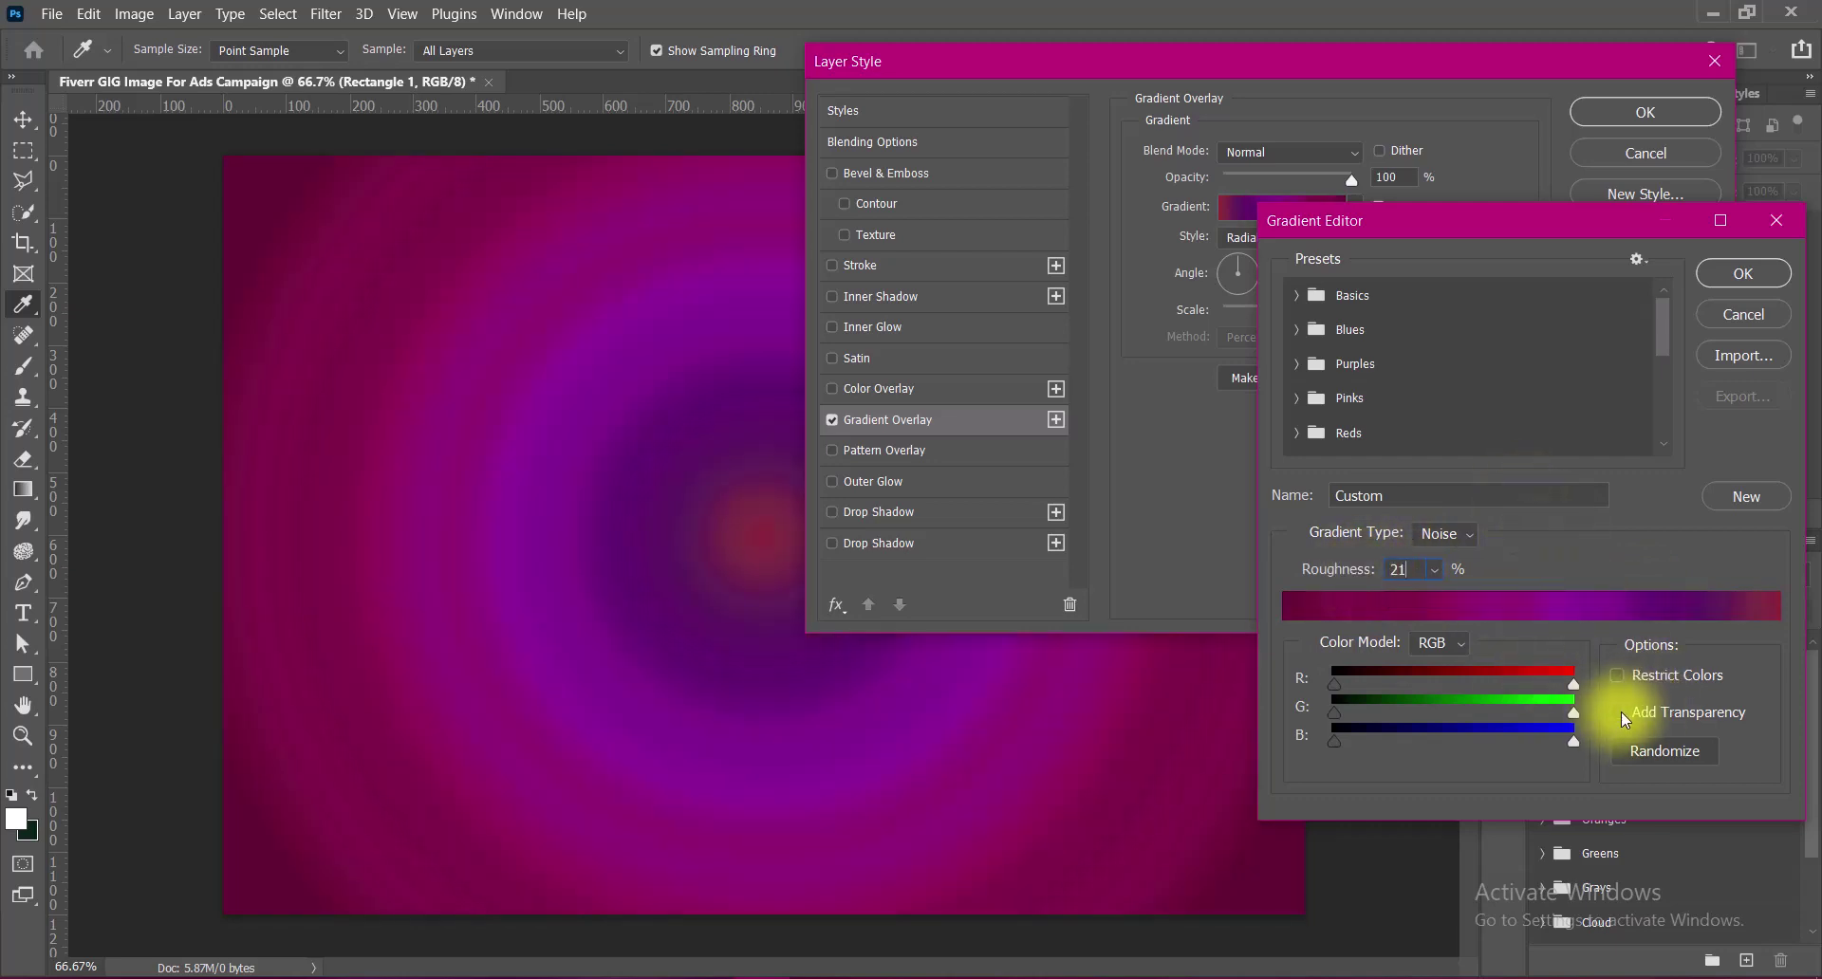
pyautogui.click(1617, 676)
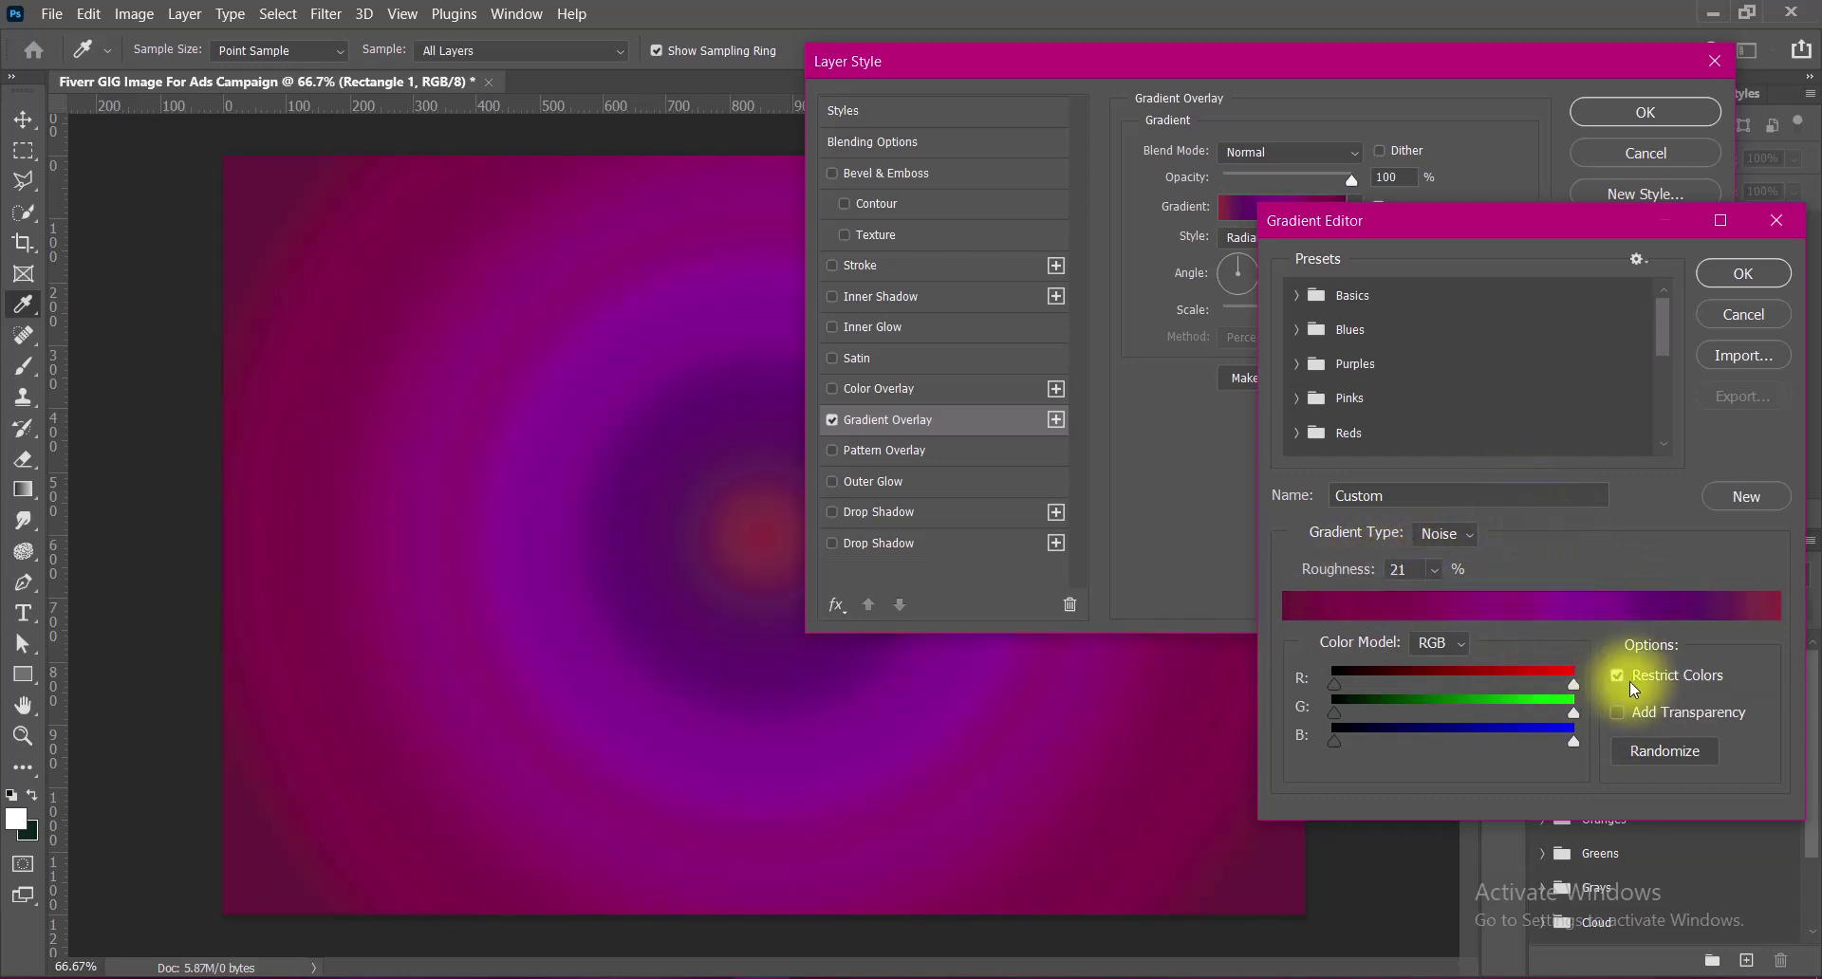
pyautogui.doubleClick(1397, 568)
pyautogui.write('33')
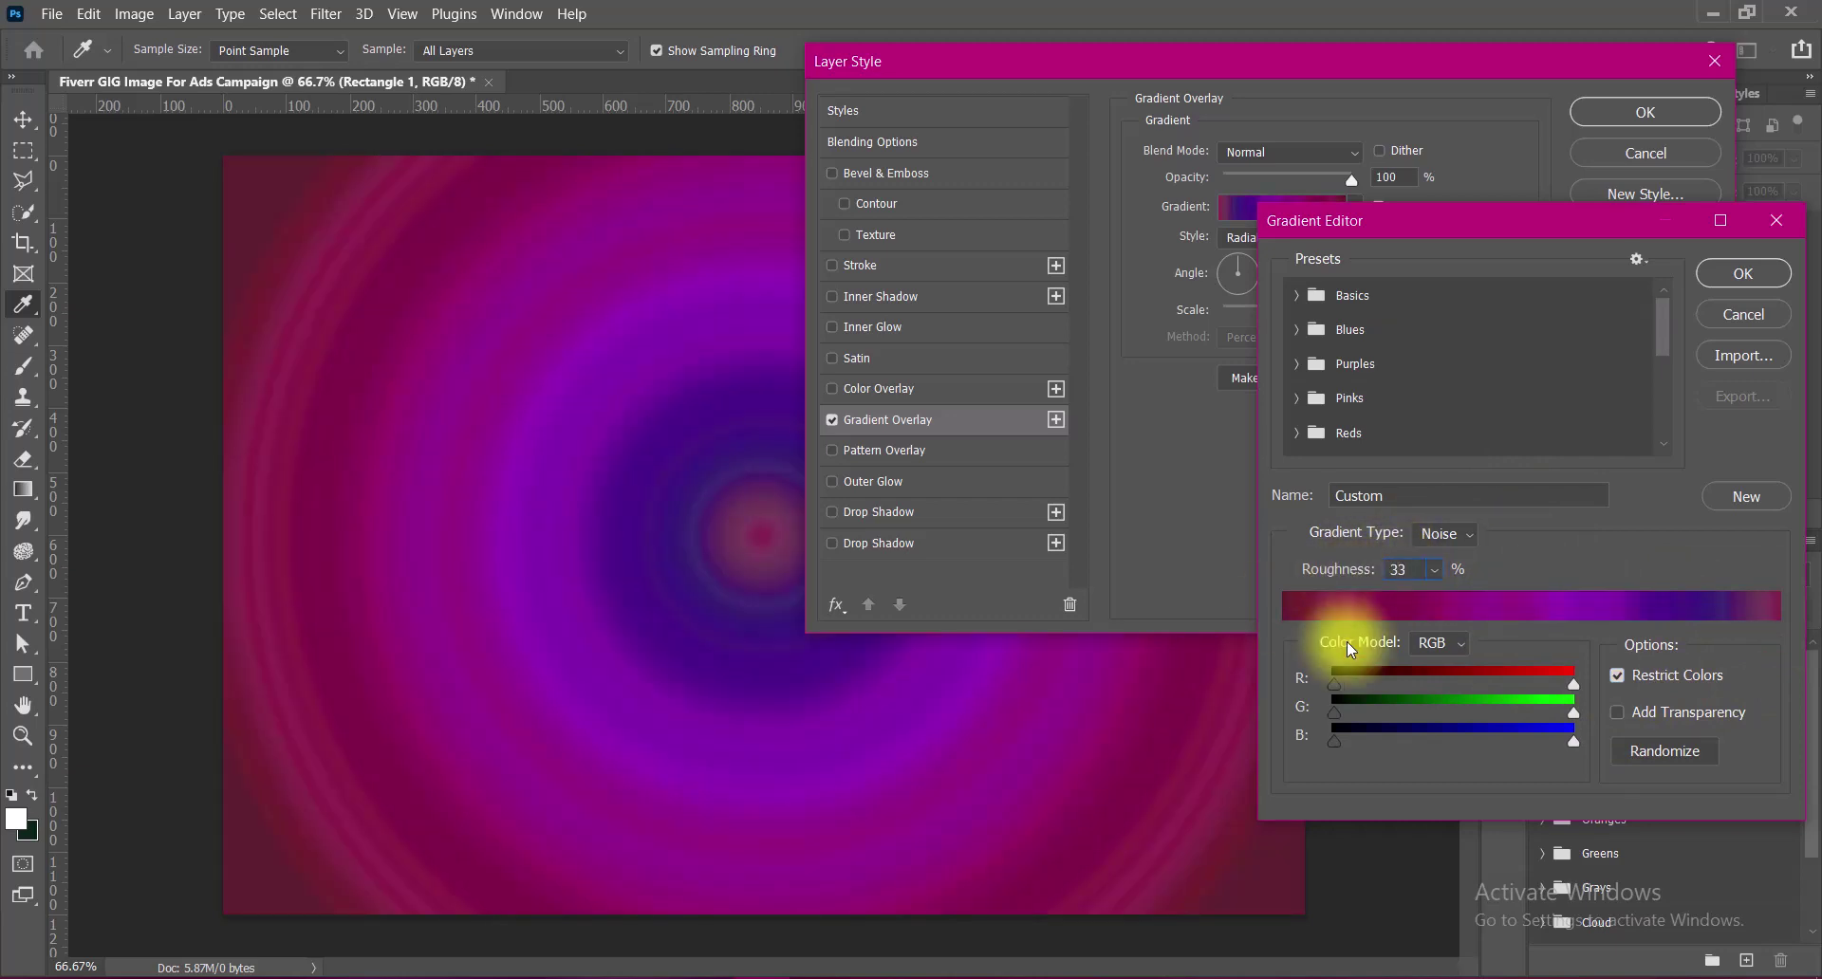
# Randomize the noise gradient until it shows blues and purples, then accept it.
pyautogui.click(1669, 749)
pyautogui.click(1669, 749)
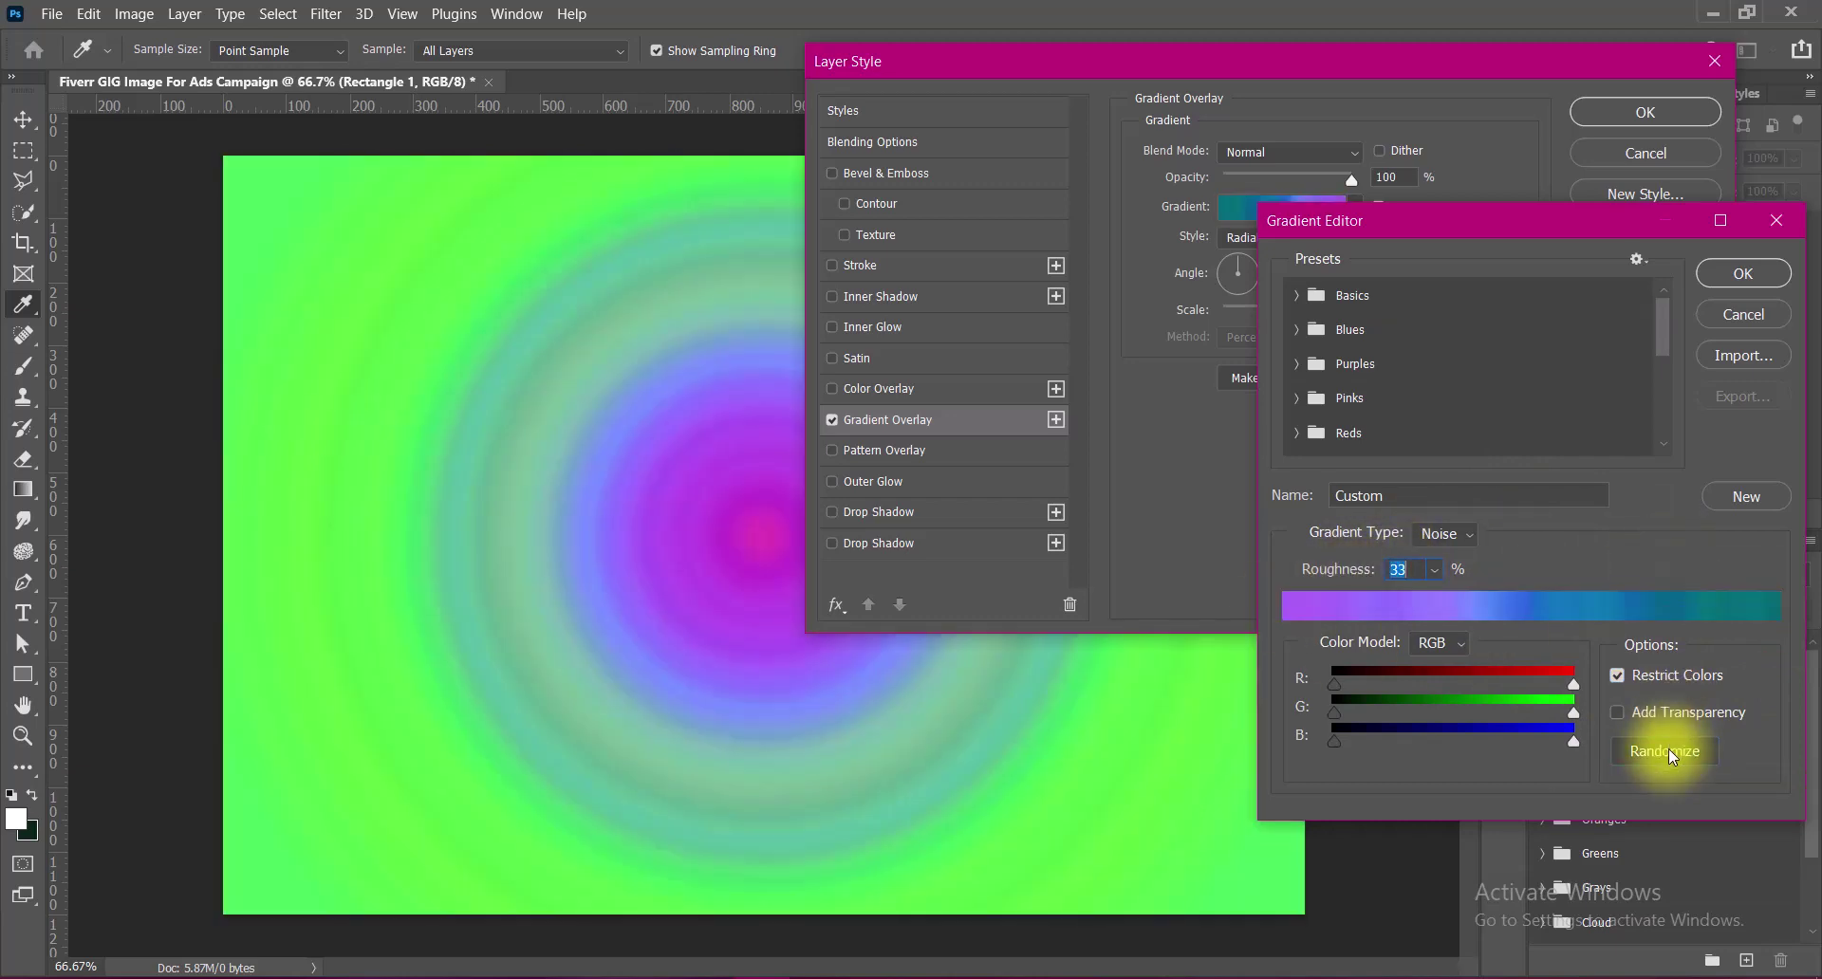
pyautogui.click(1669, 749)
pyautogui.click(1668, 749)
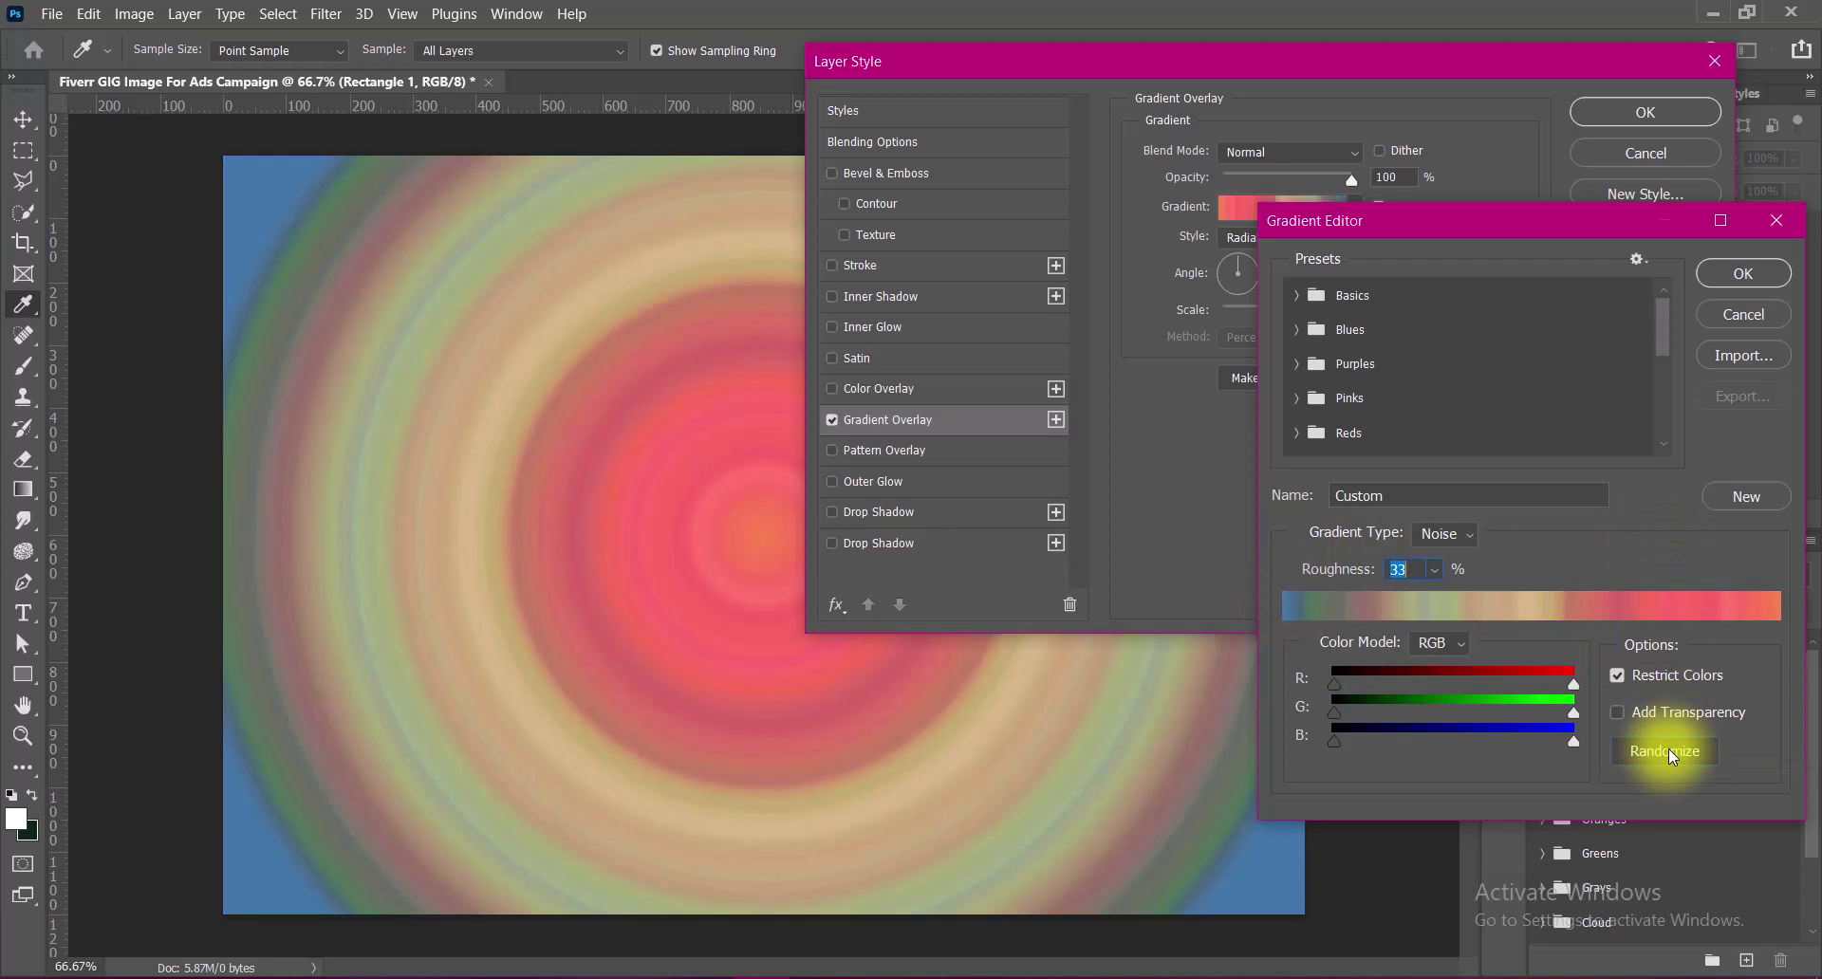
pyautogui.click(1669, 749)
pyautogui.click(1668, 749)
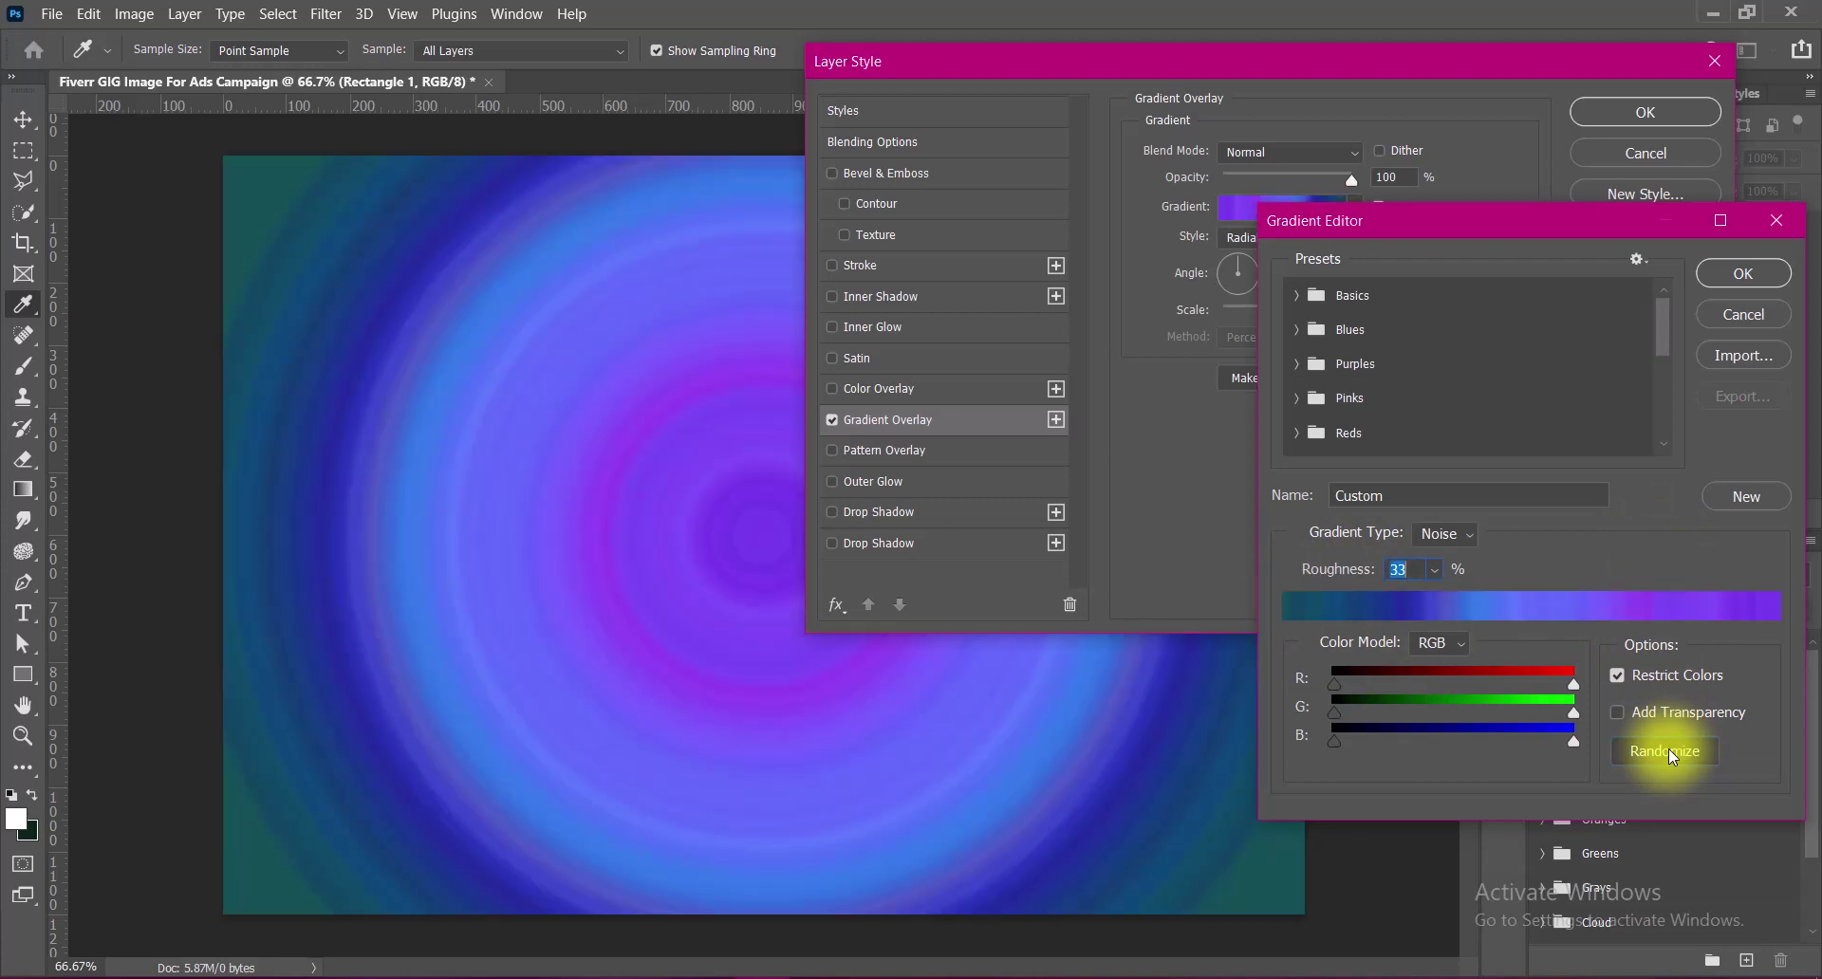
pyautogui.click(1618, 713)
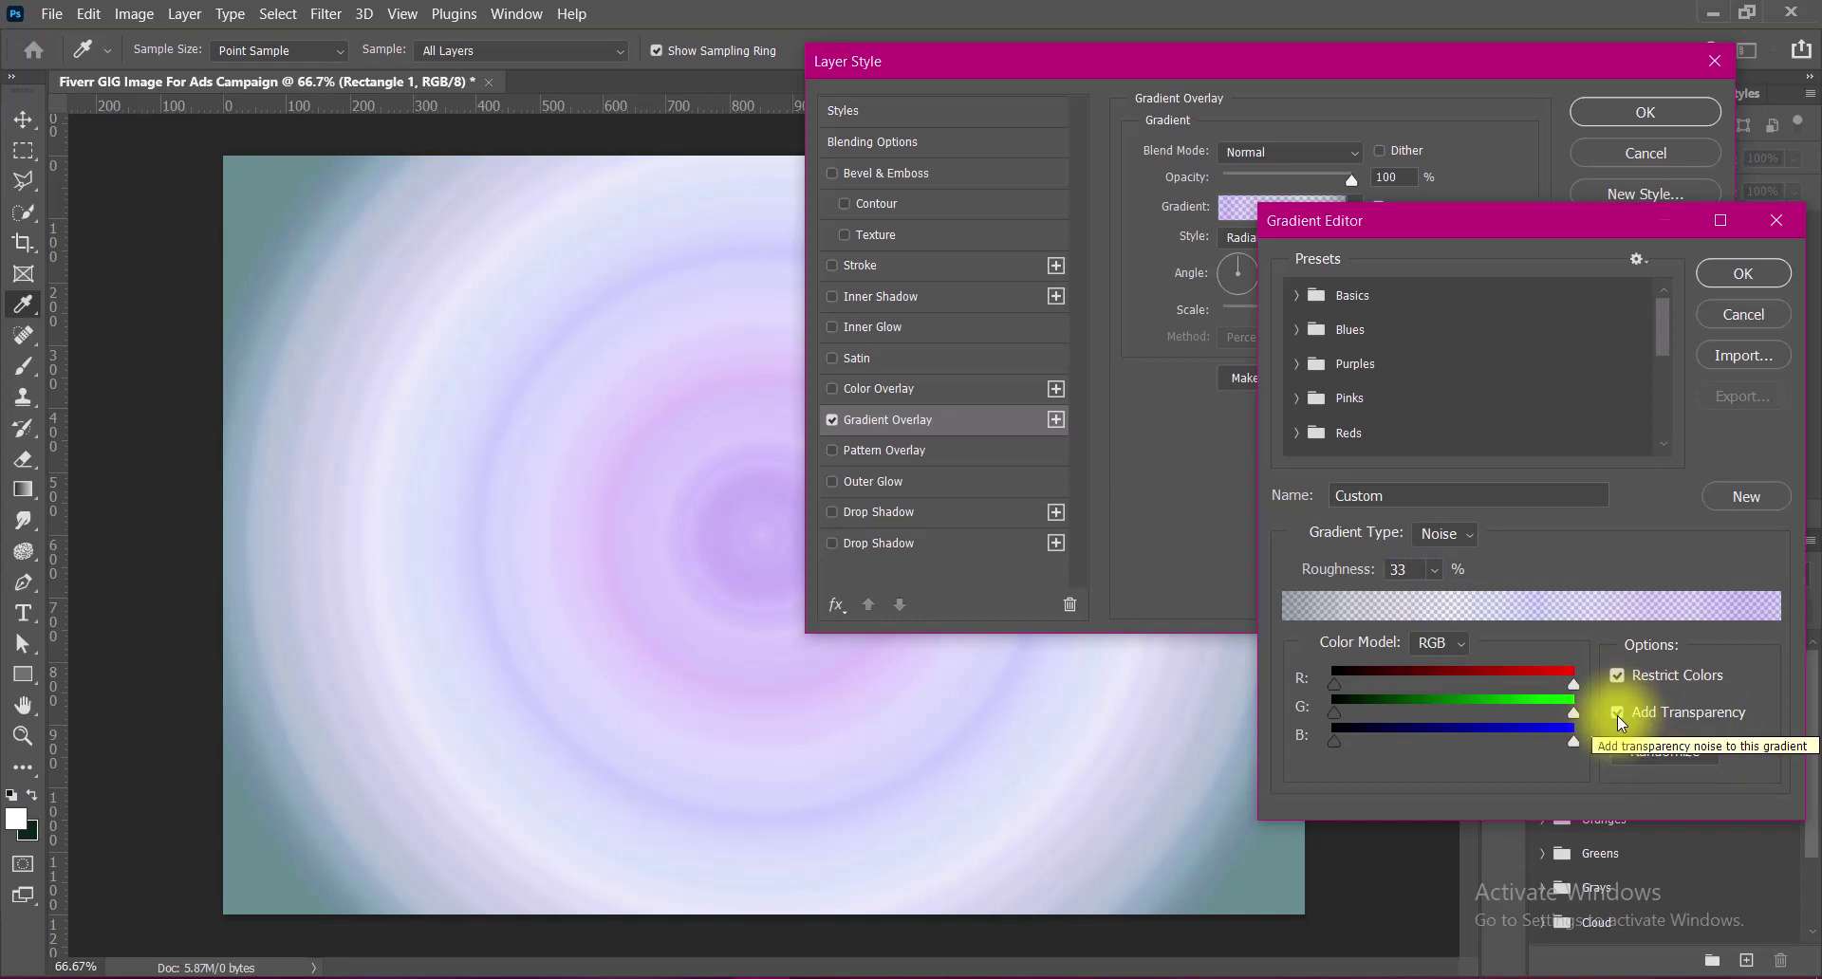
pyautogui.click(1618, 714)
pyautogui.click(1744, 273)
# Set the overlay to Reverse, Reflected style, angle -60°.
pyautogui.click(1381, 207)
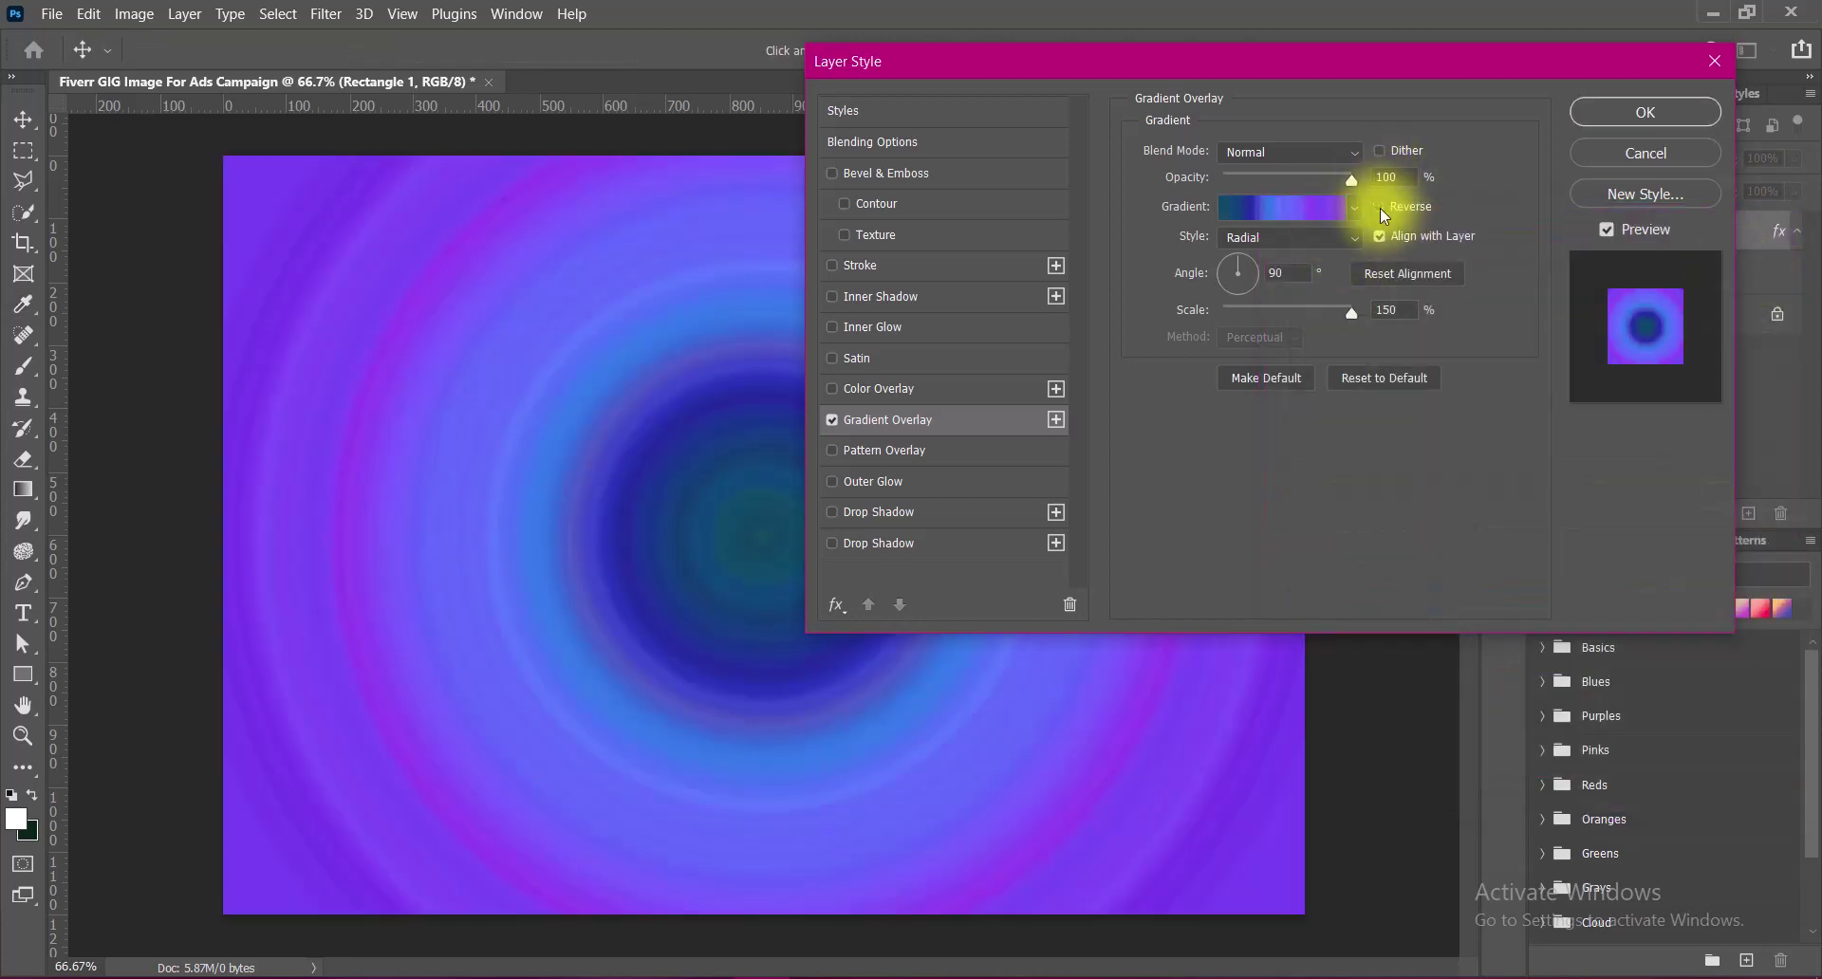
pyautogui.click(1380, 207)
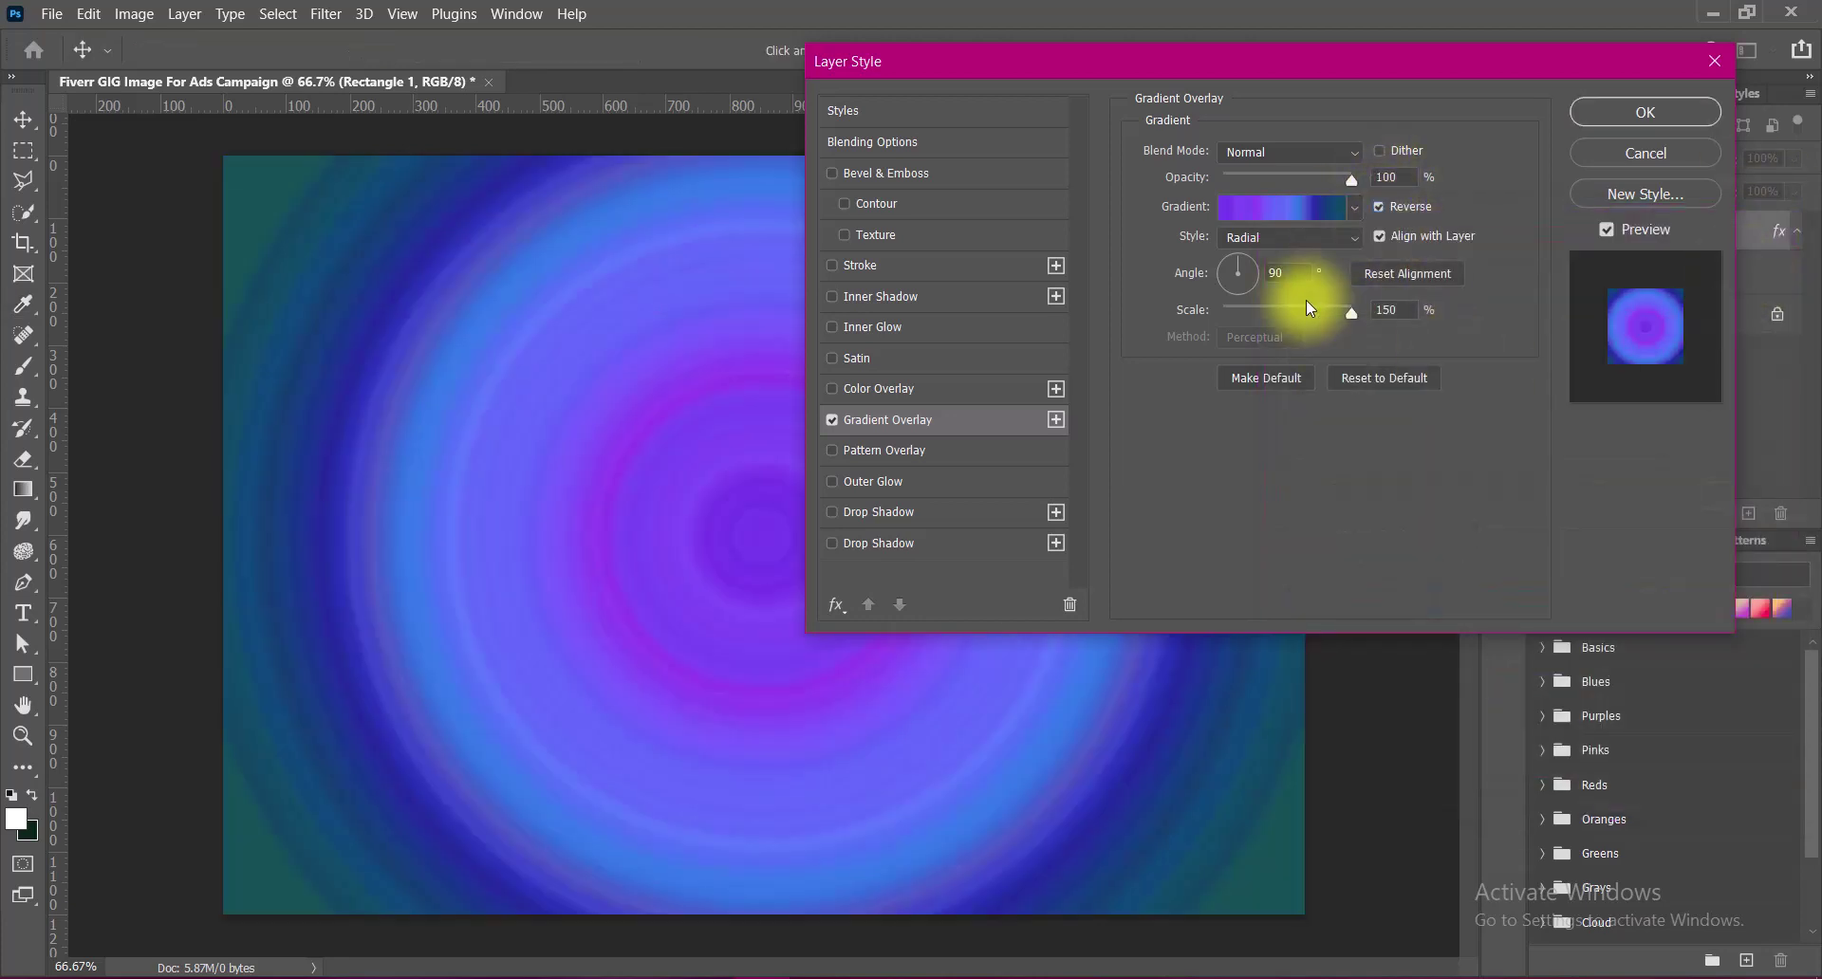
pyautogui.click(1282, 237)
pyautogui.click(1280, 302)
pyautogui.click(1272, 238)
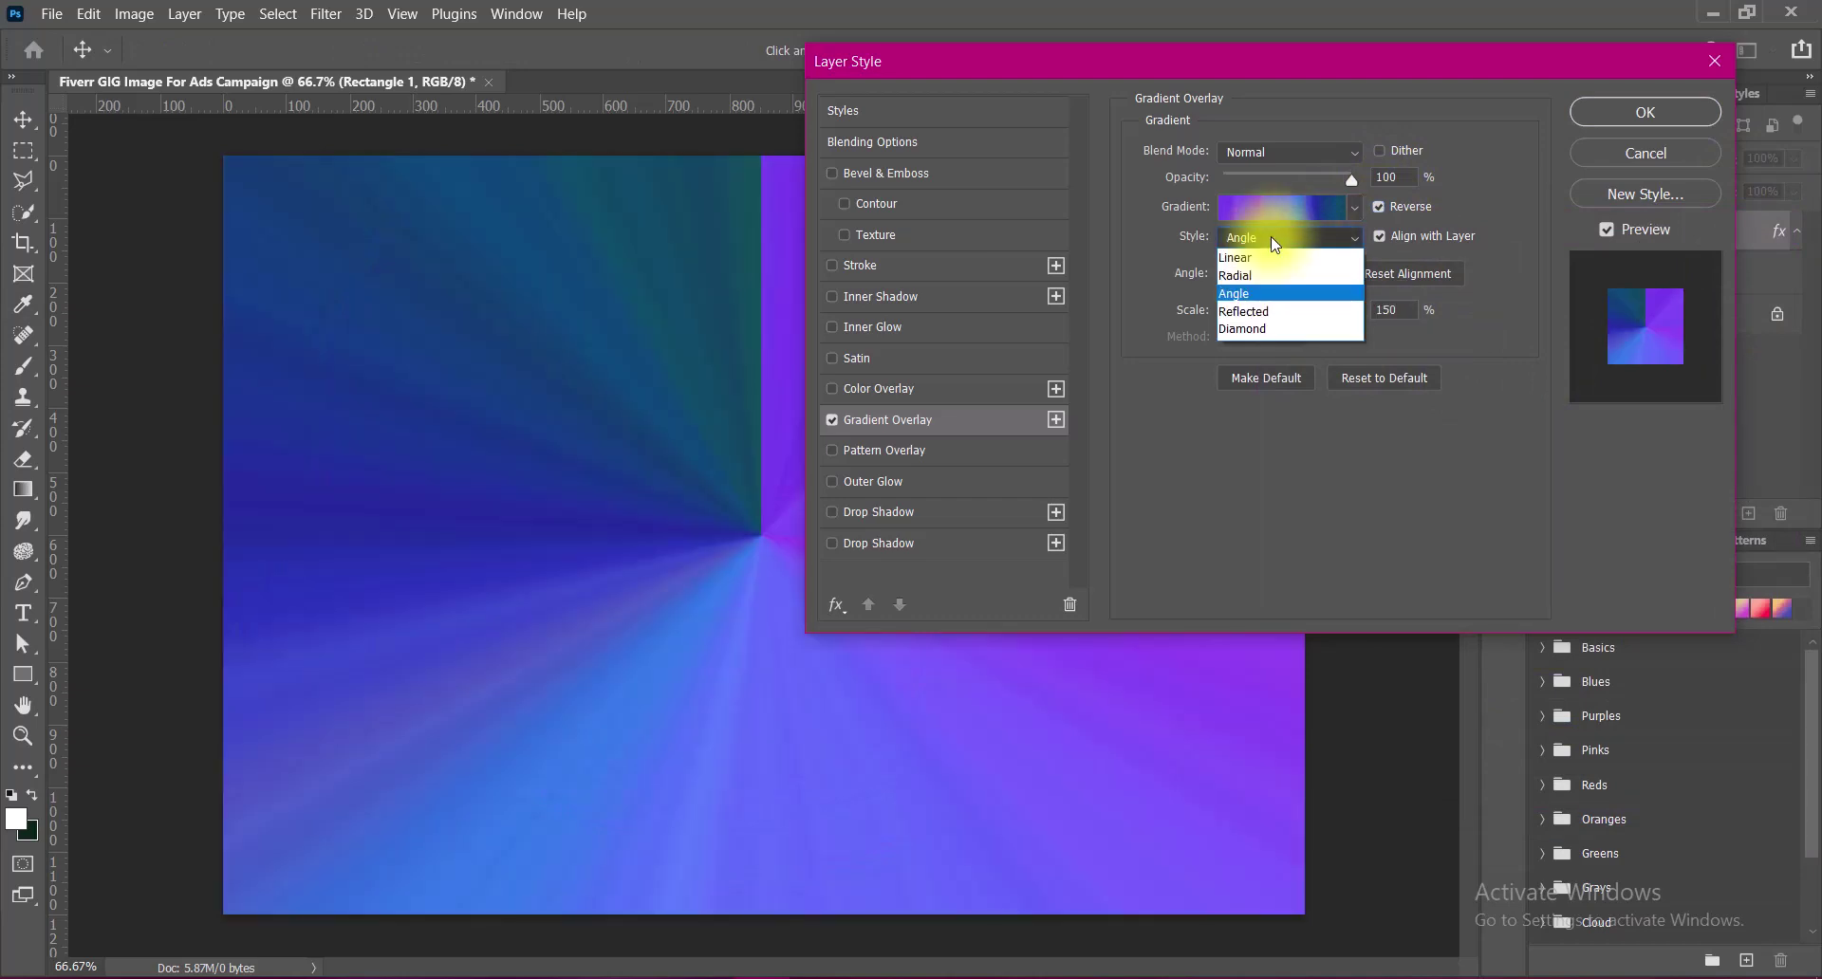
pyautogui.click(1269, 320)
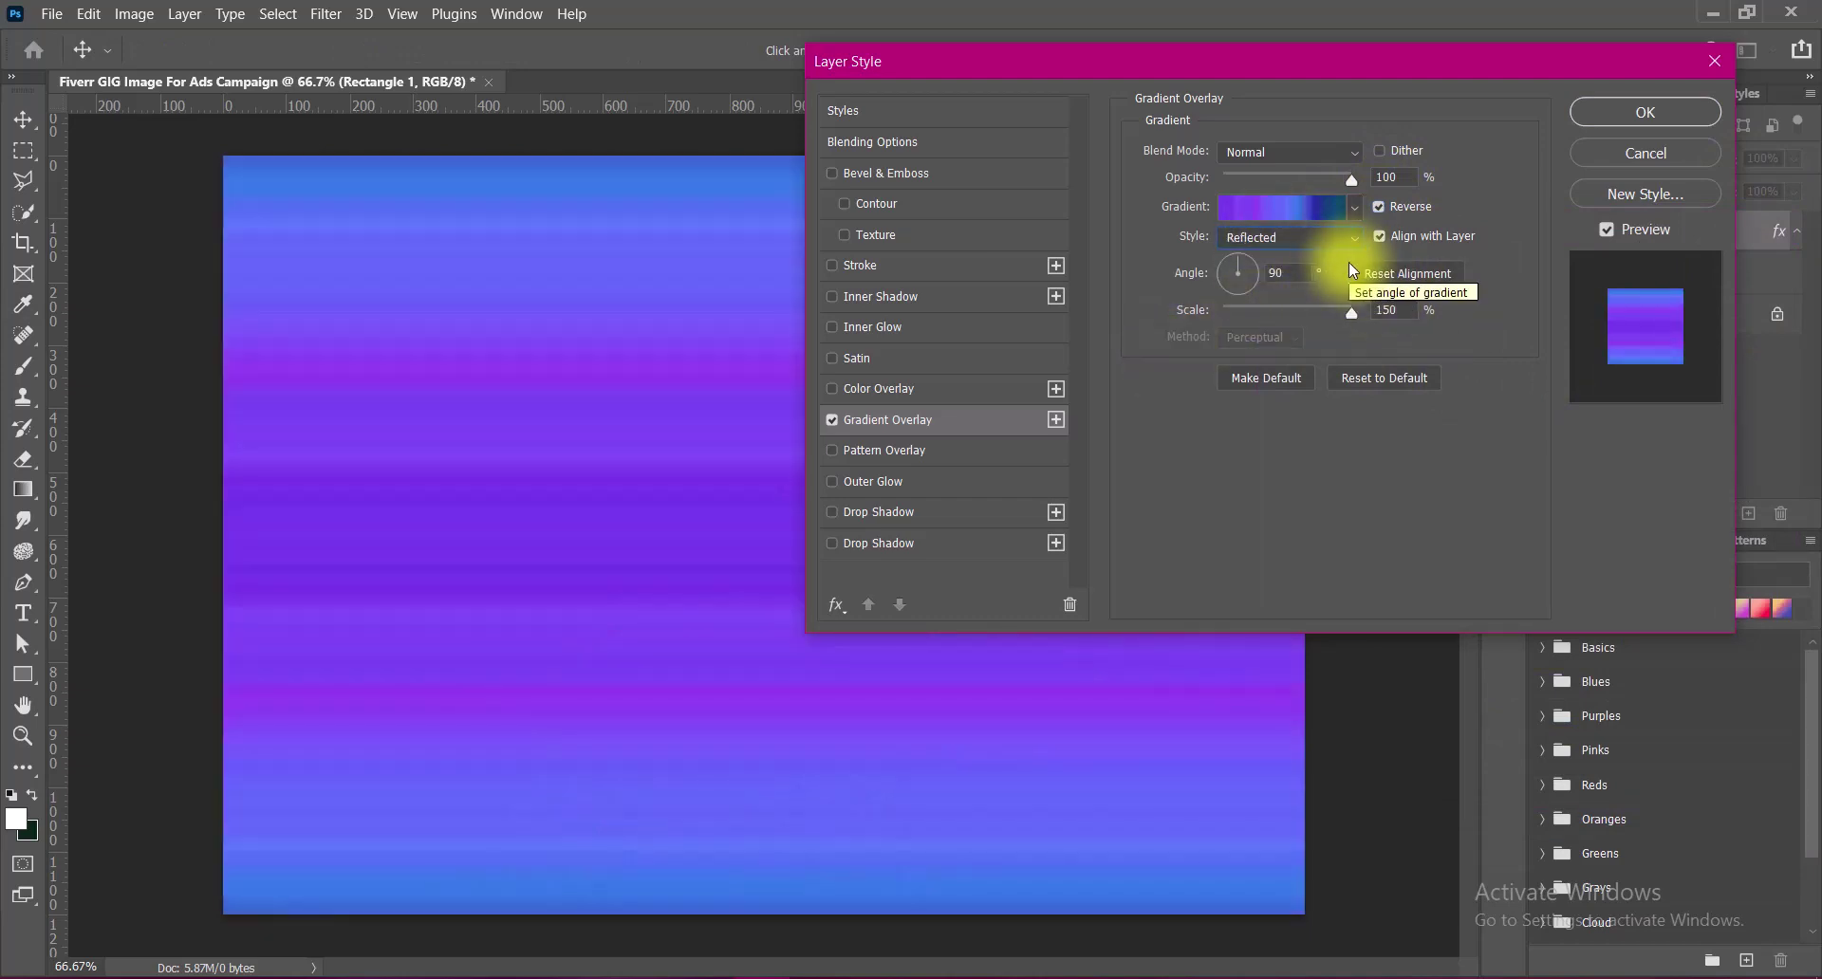
pyautogui.click(1283, 272)
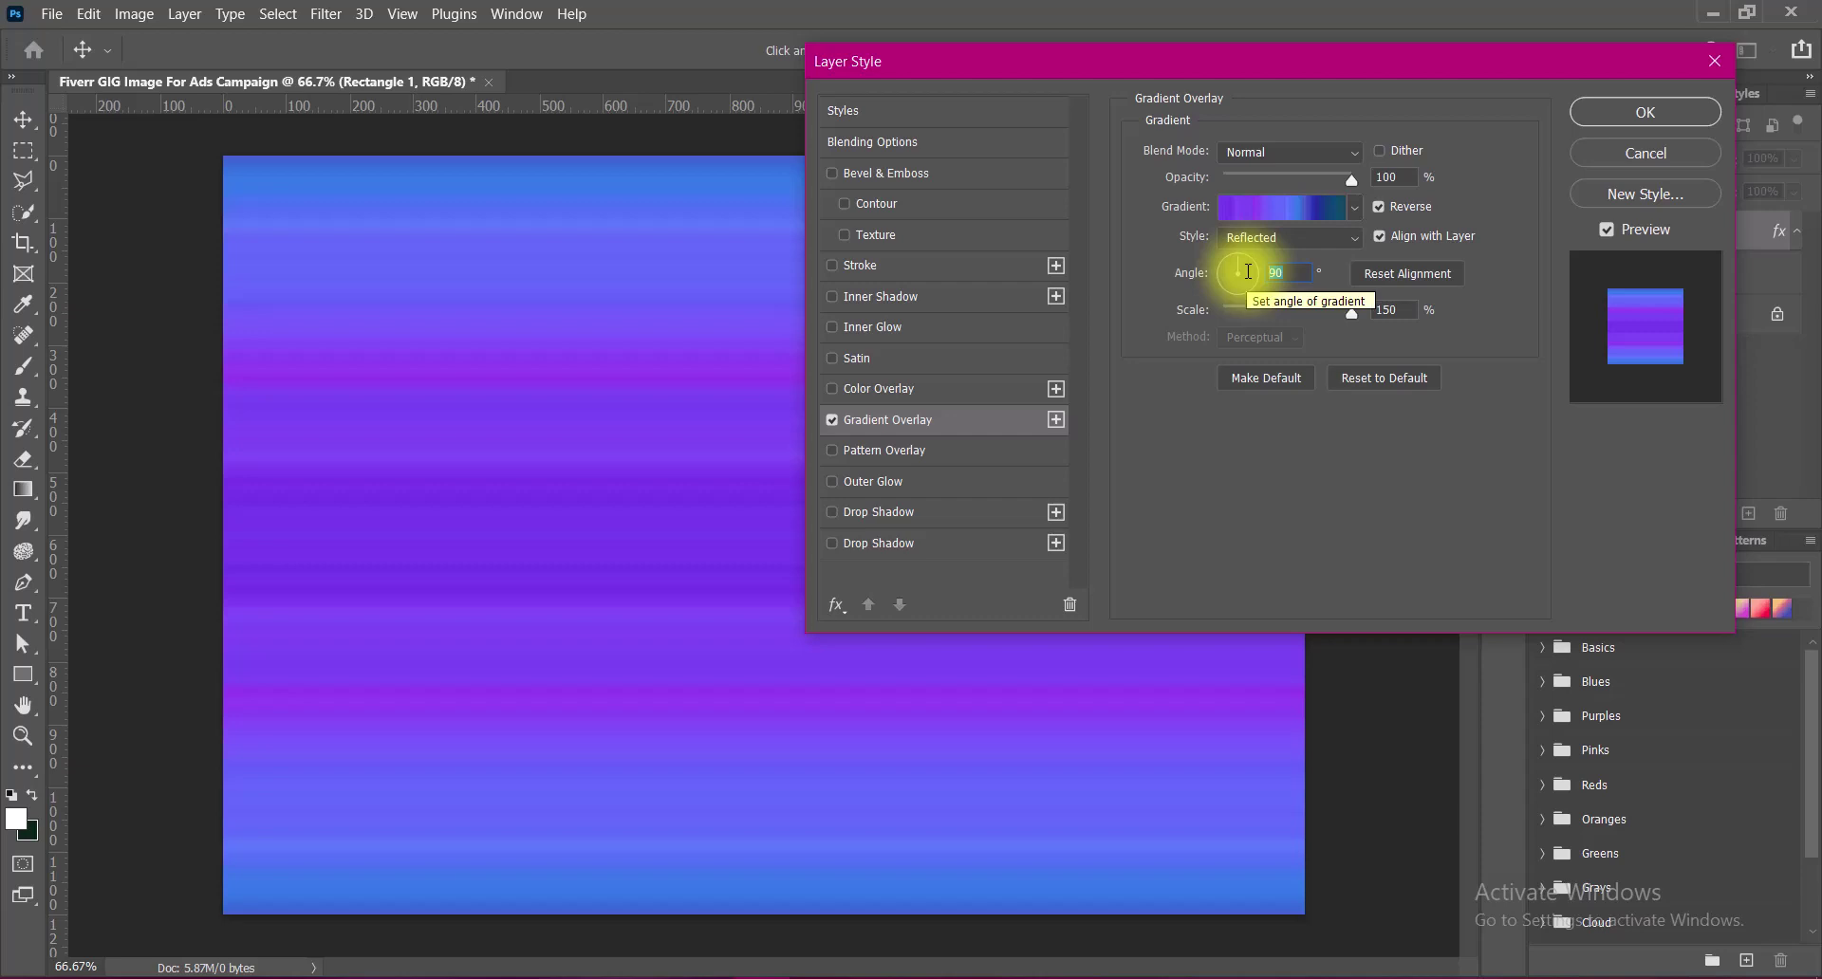
pyautogui.write('60')
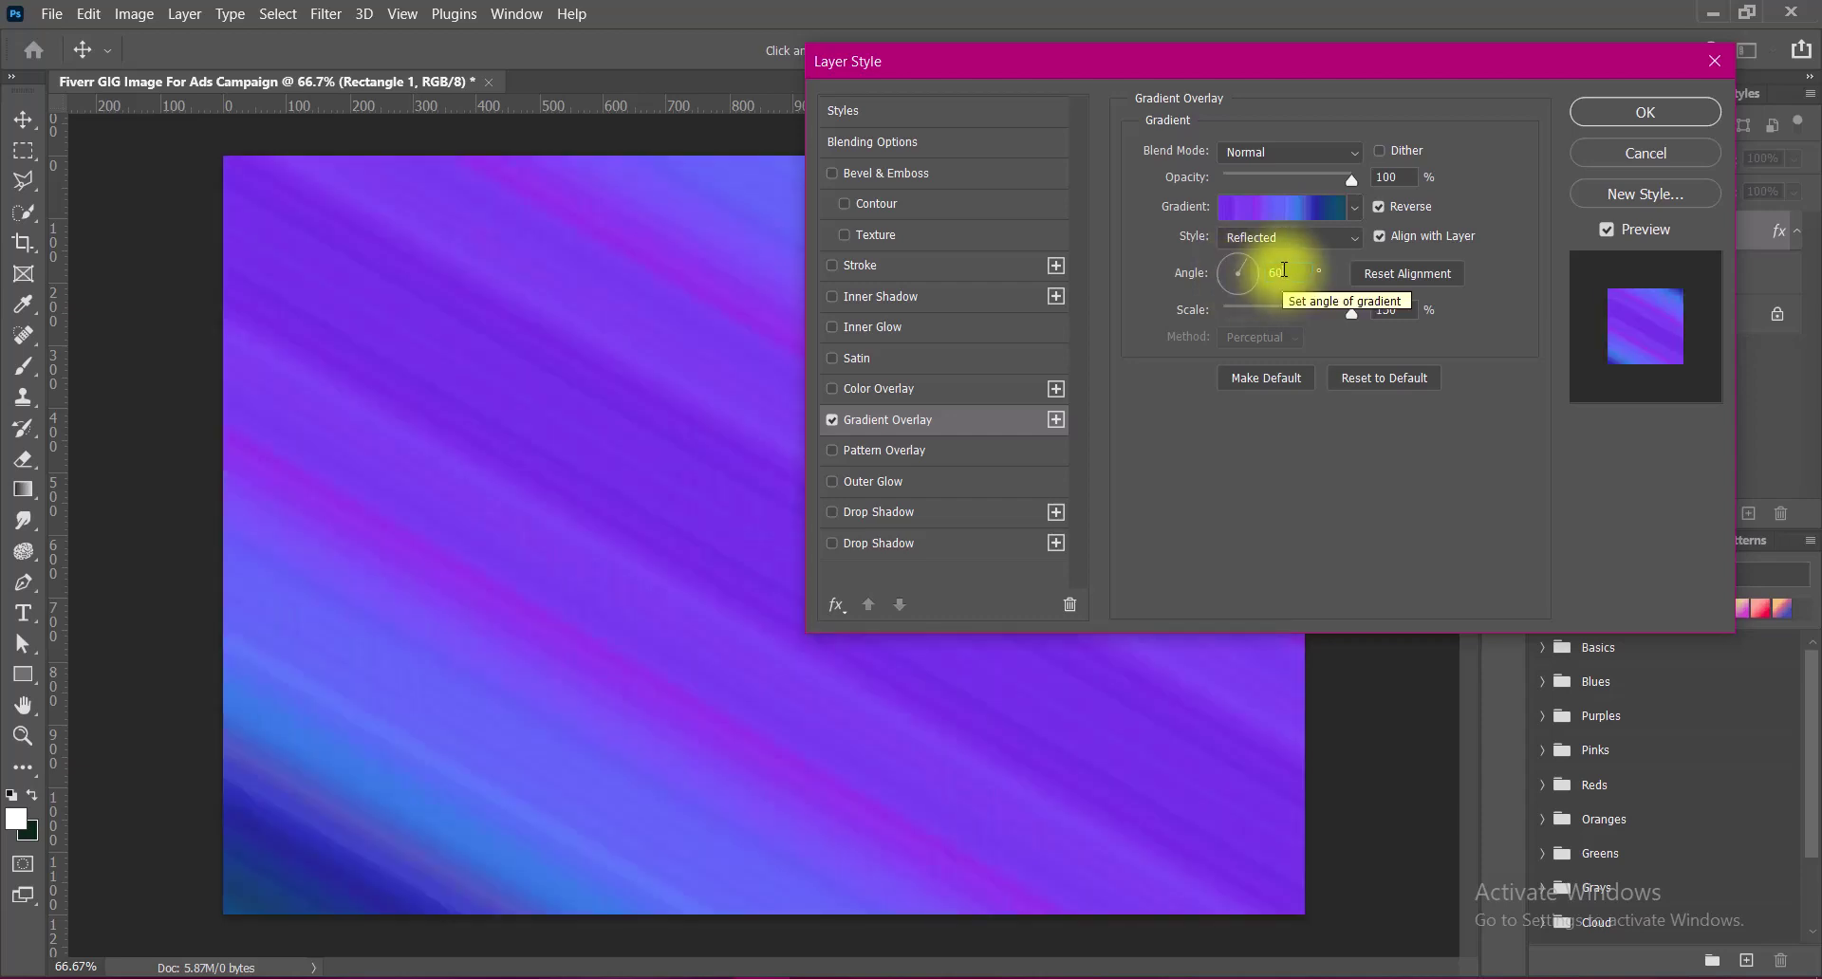
pyautogui.click(1382, 207)
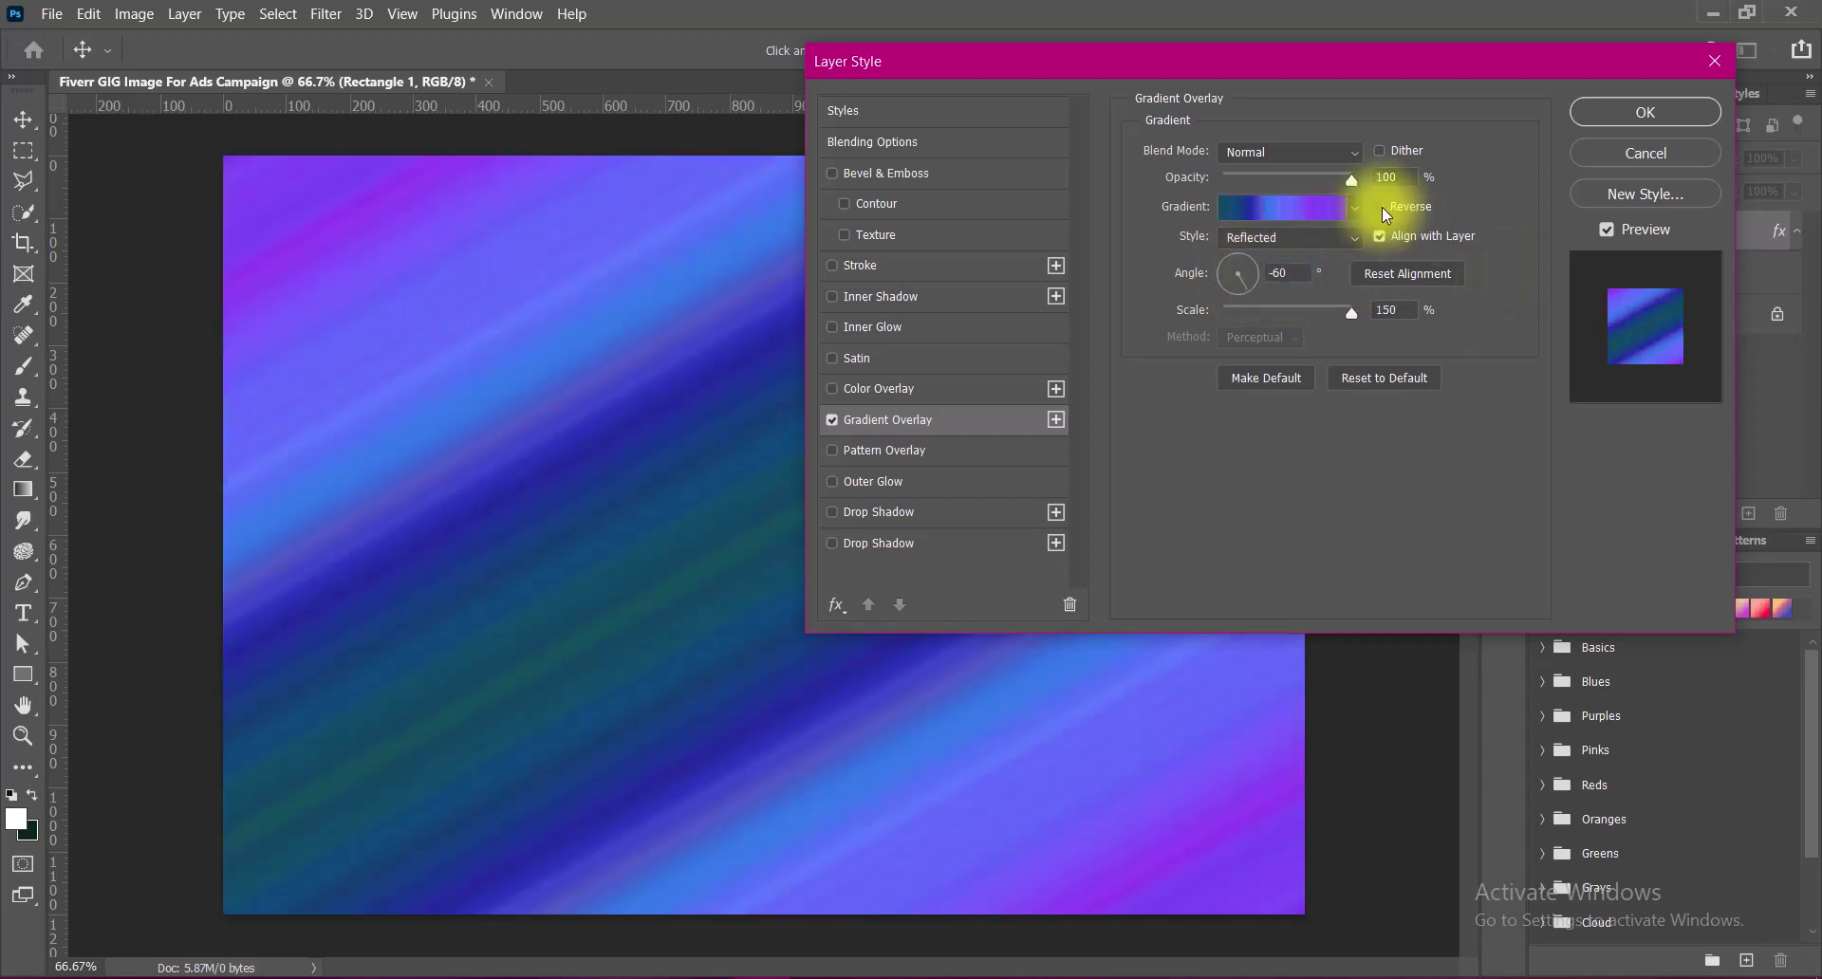
pyautogui.click(1382, 207)
# Re-randomize the noise gradient until a blue-purple mix appears, and accept it.
pyautogui.click(1293, 206)
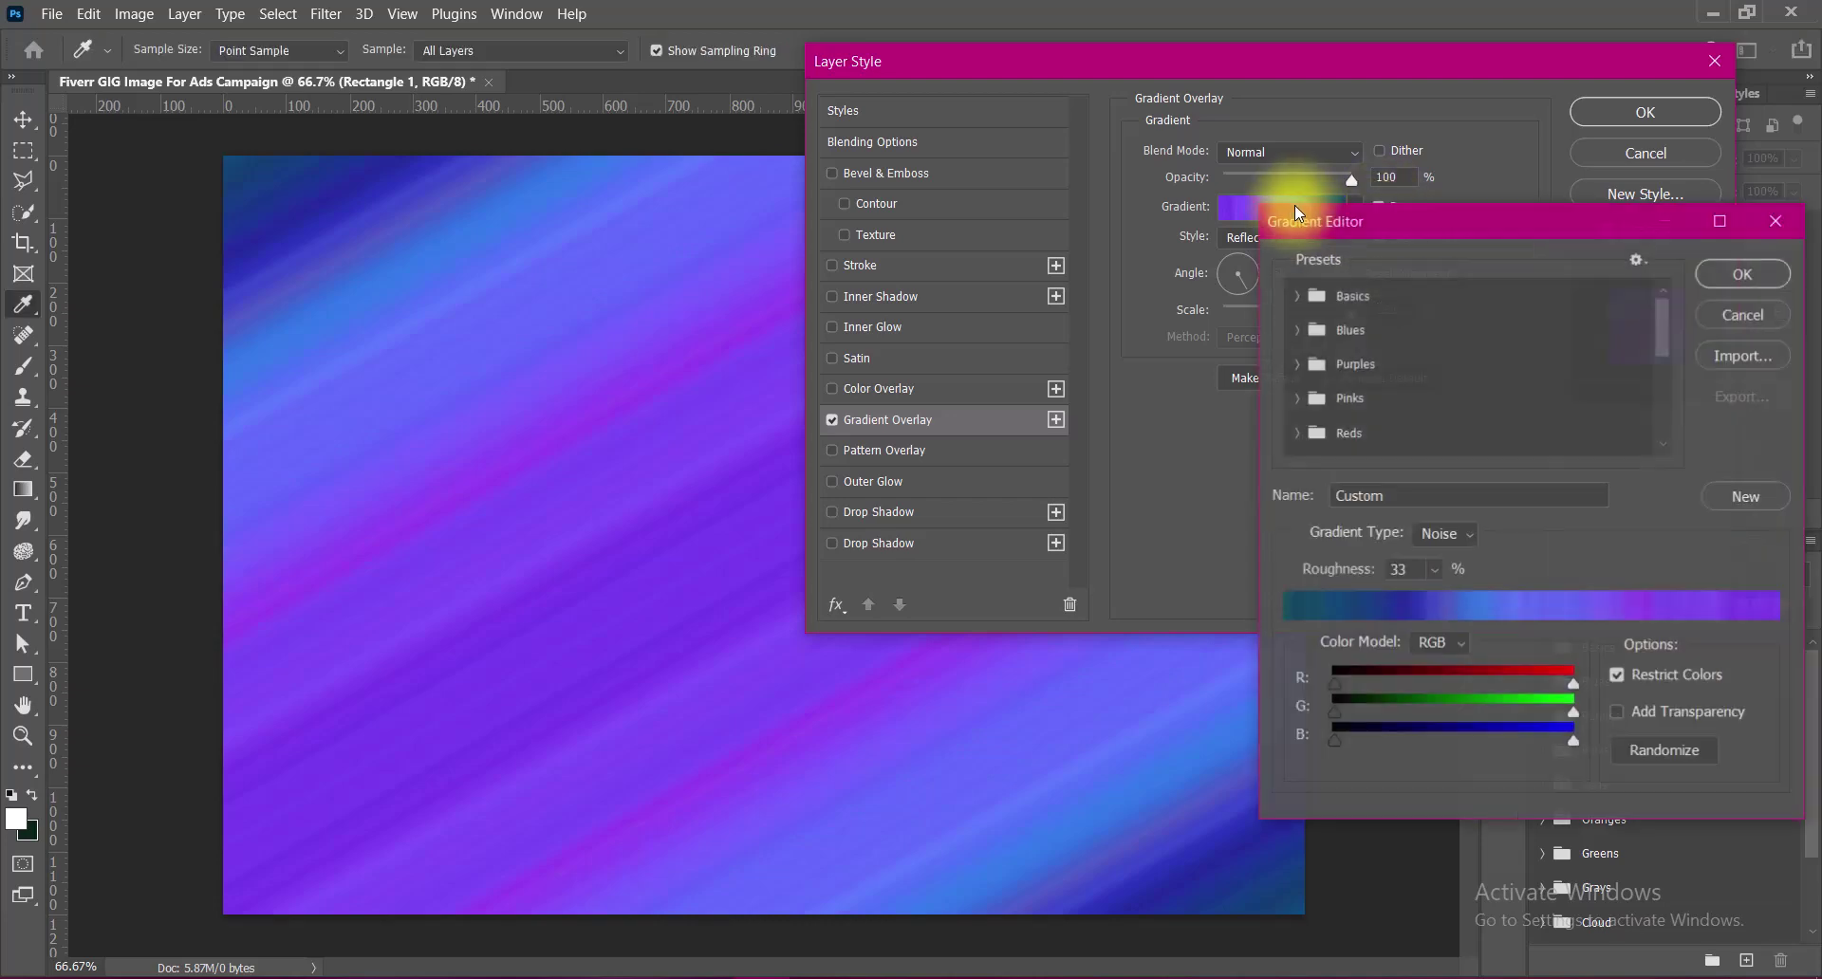
pyautogui.click(1648, 750)
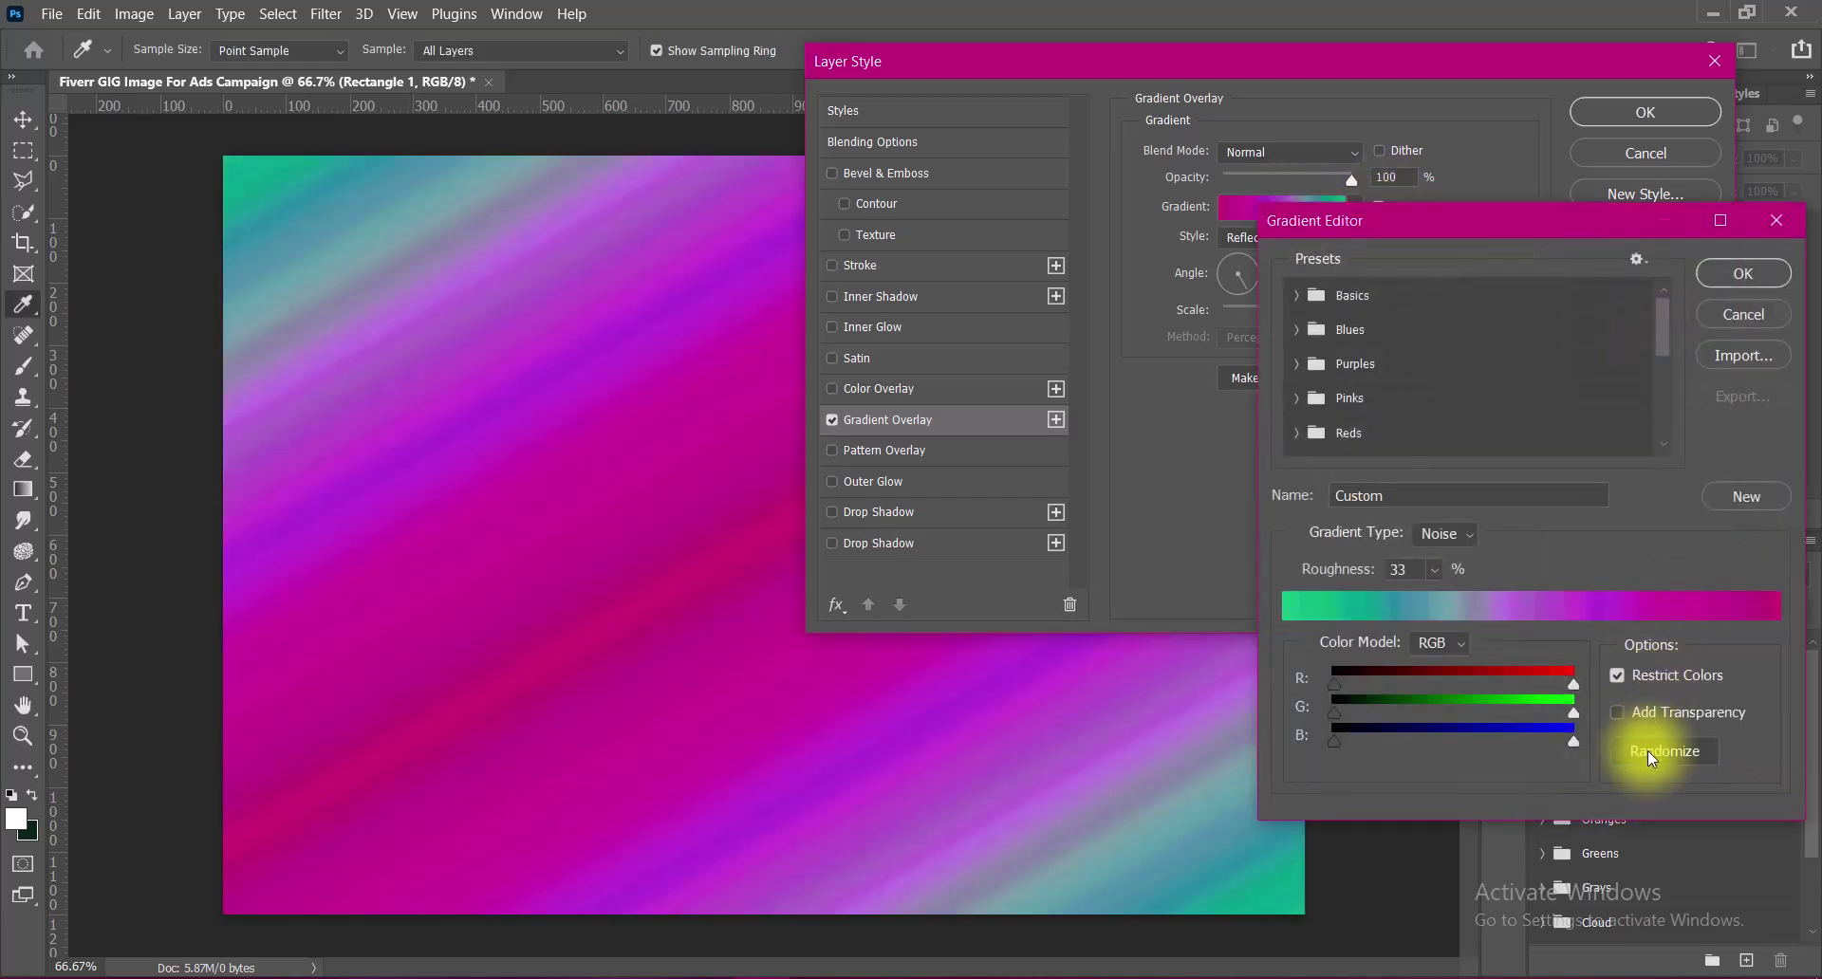
pyautogui.click(1647, 750)
pyautogui.click(1648, 750)
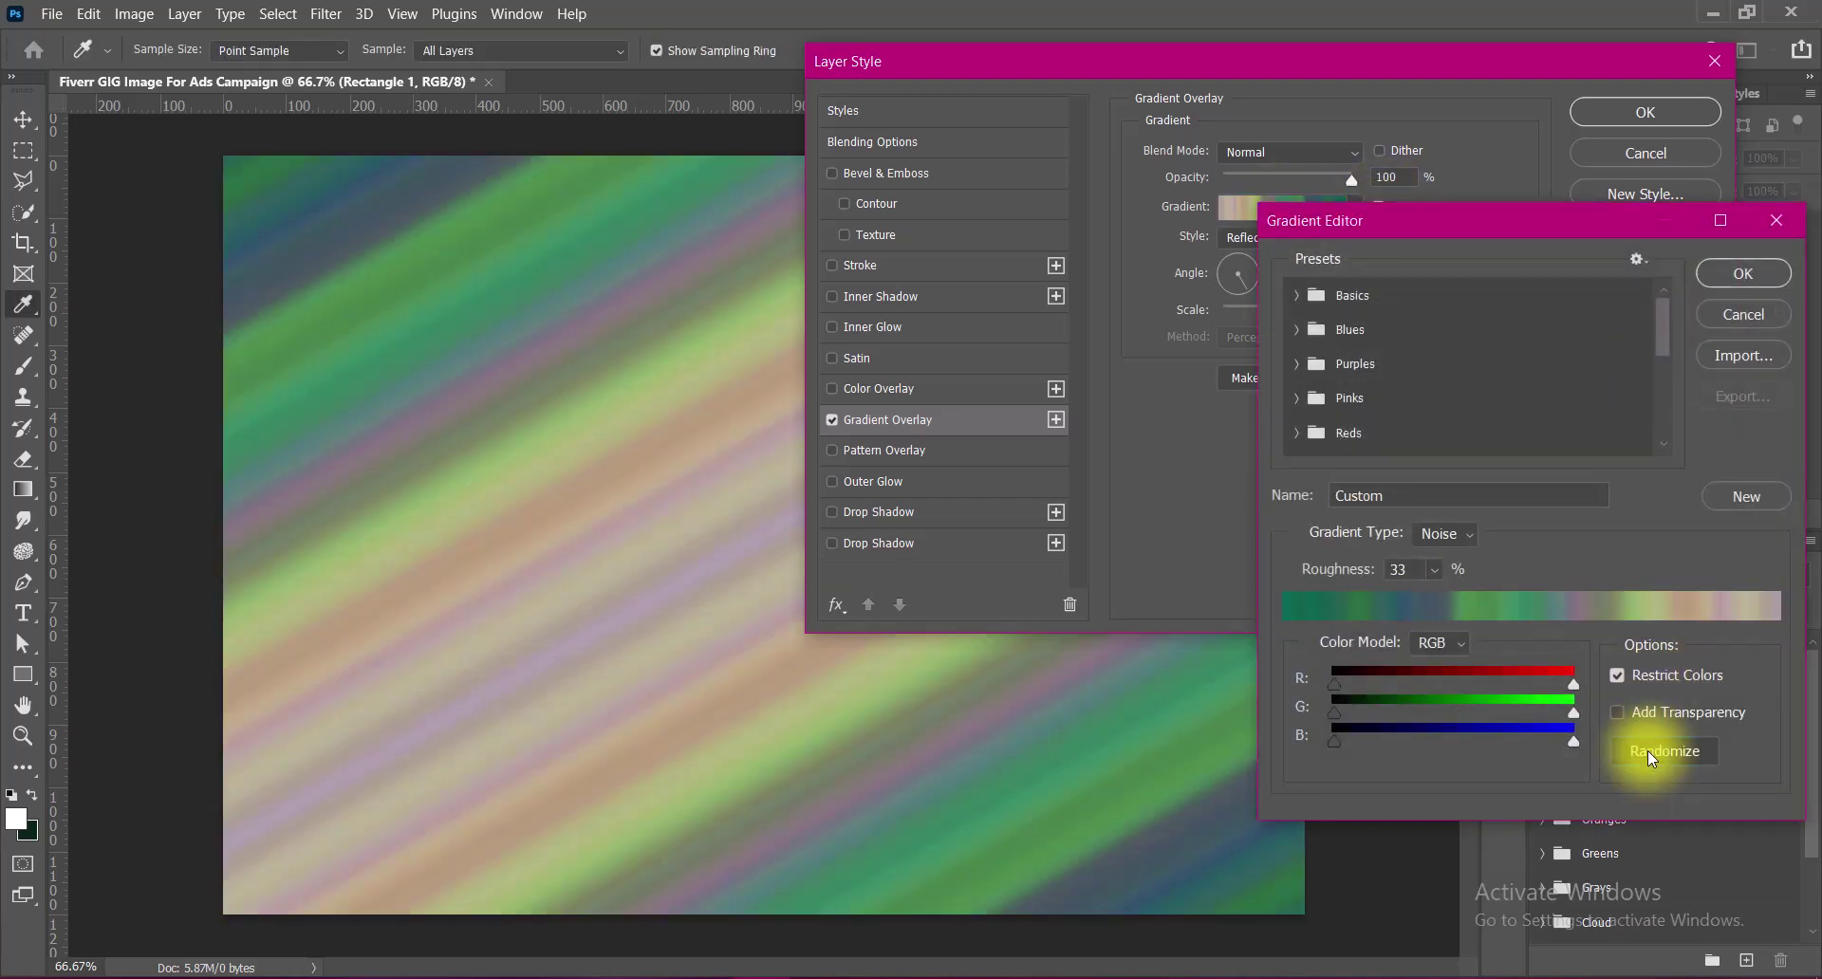
pyautogui.click(1648, 750)
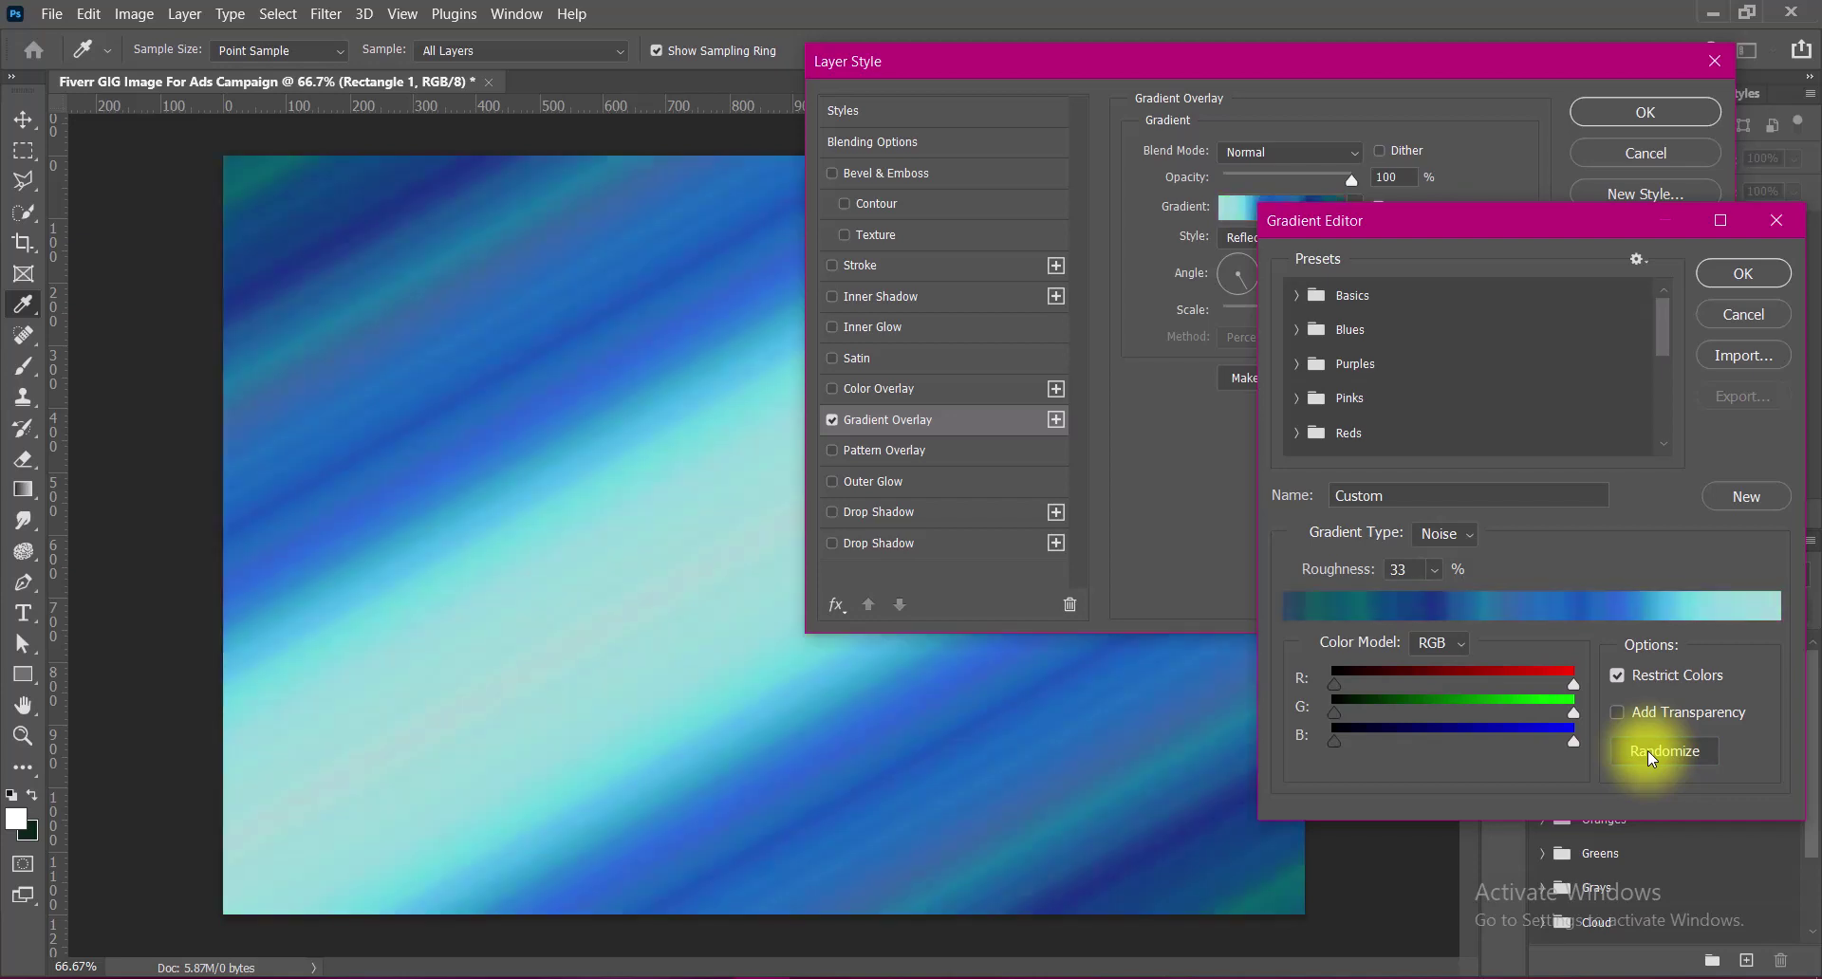
pyautogui.click(1648, 750)
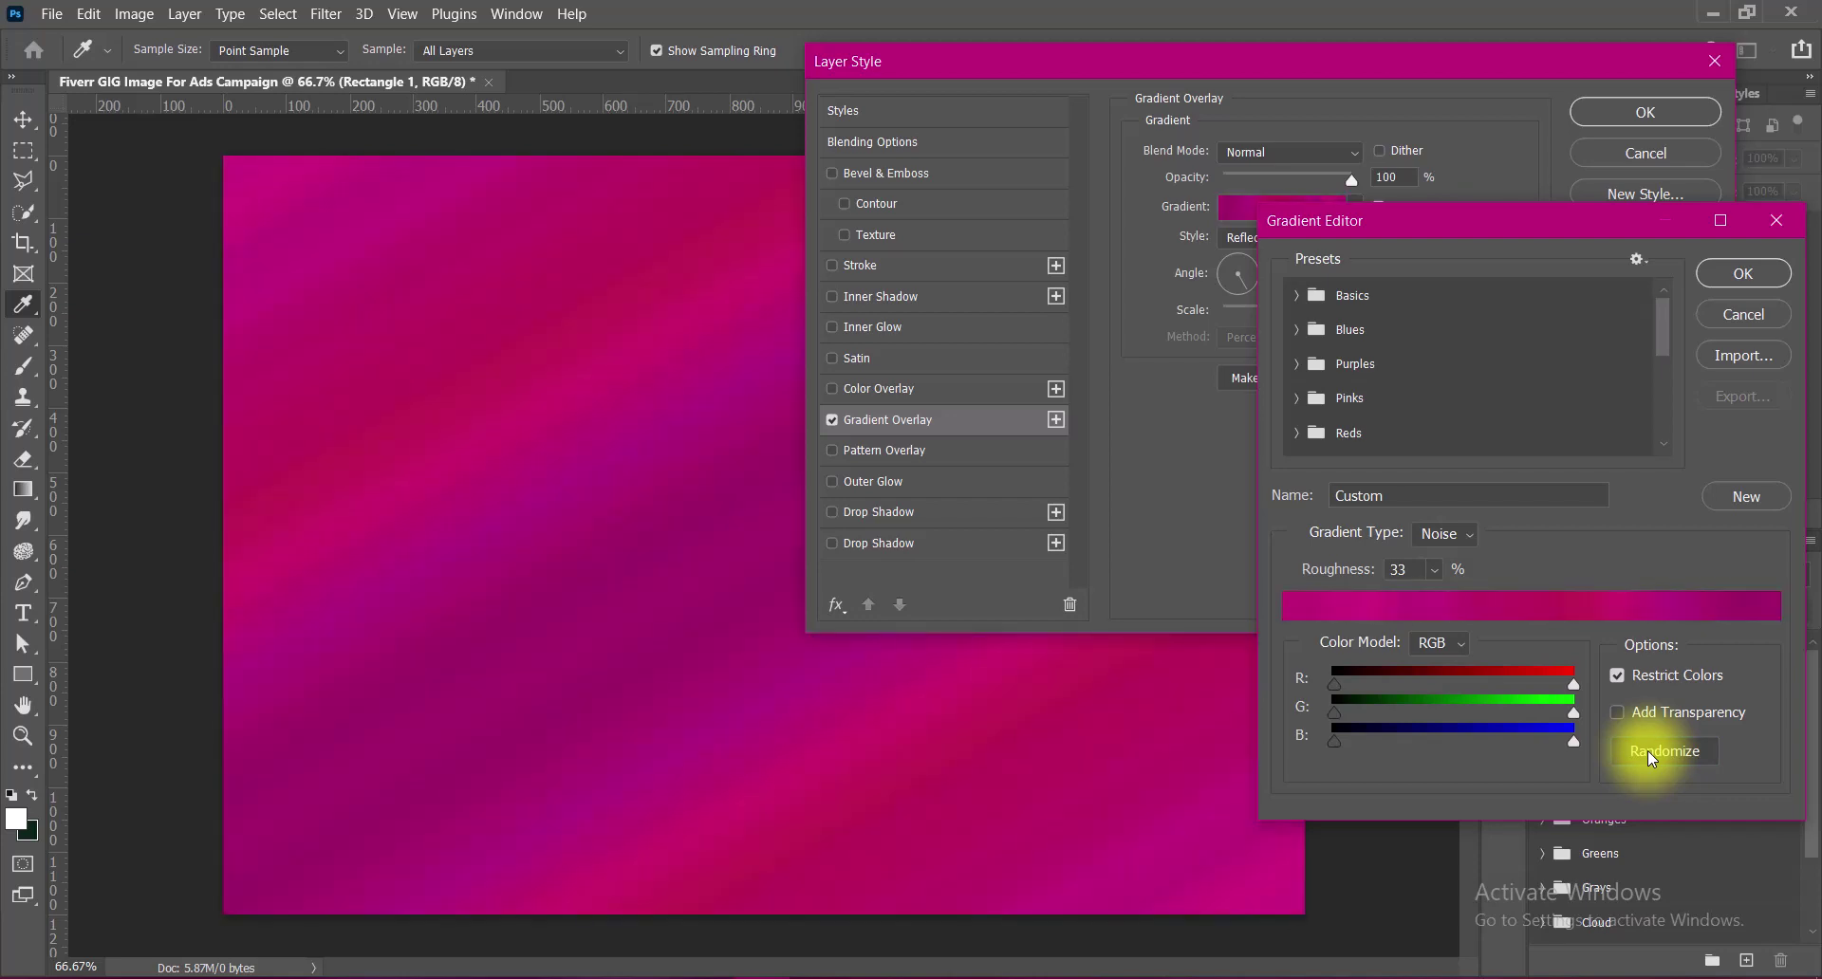
pyautogui.click(1666, 753)
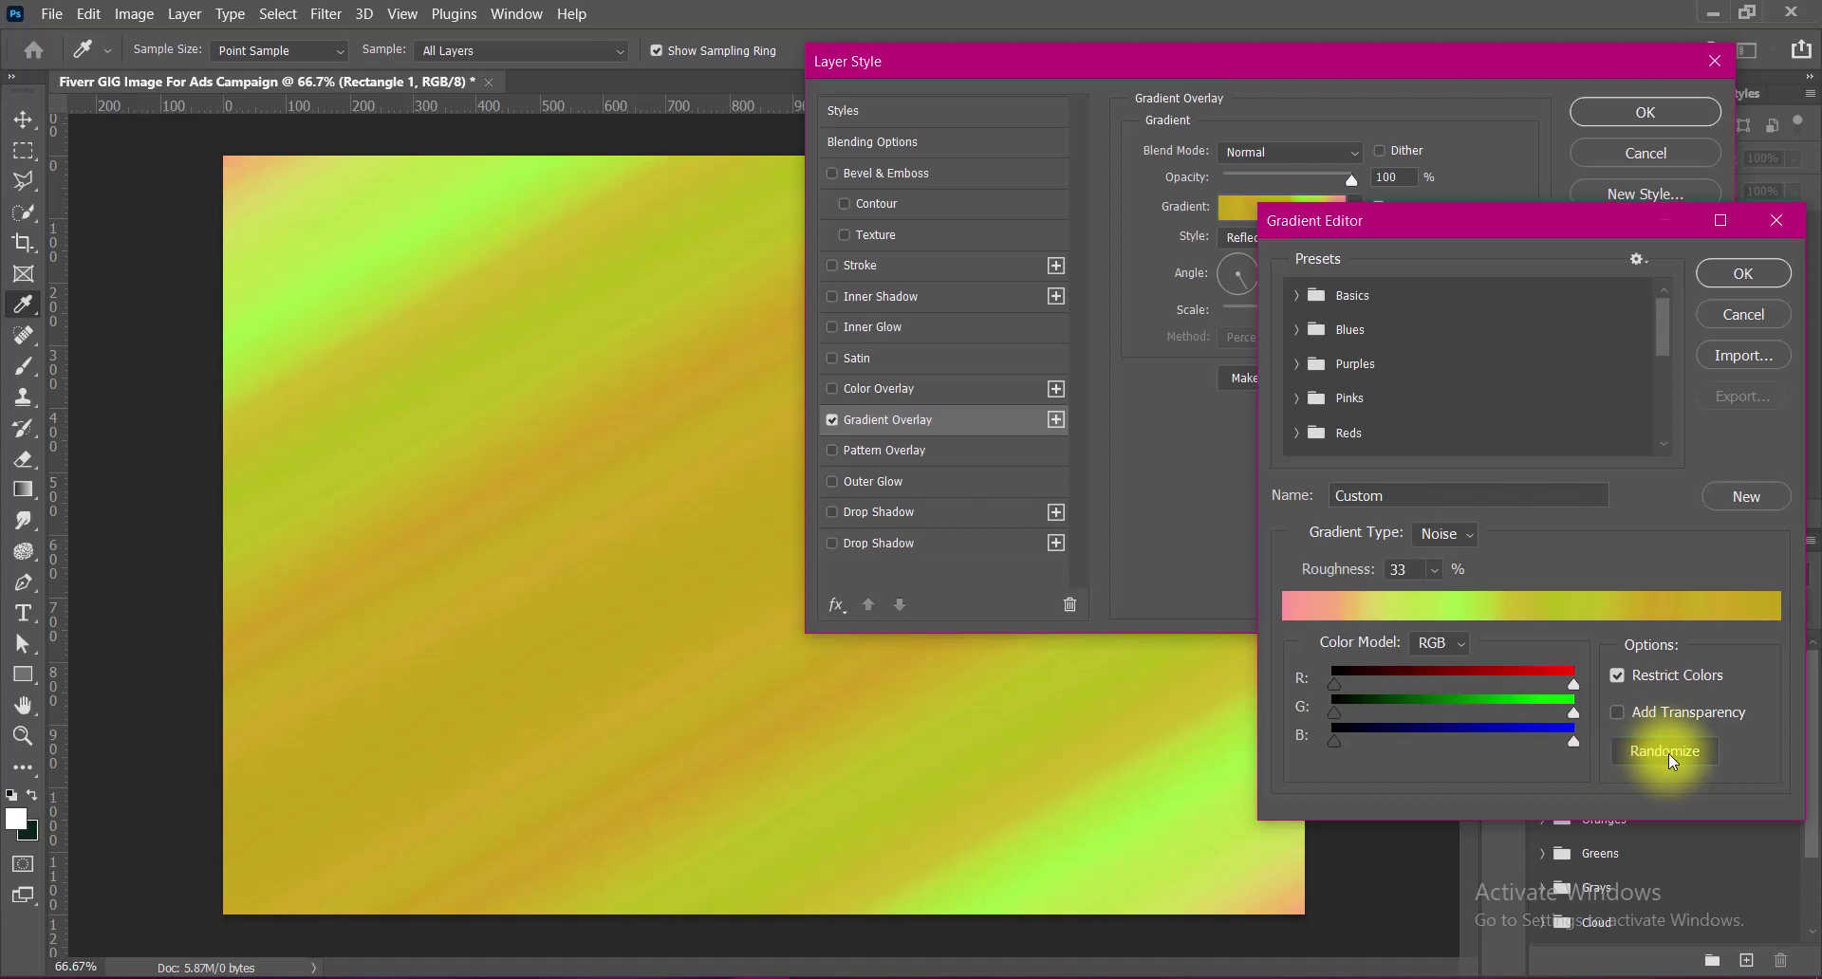
pyautogui.click(1669, 754)
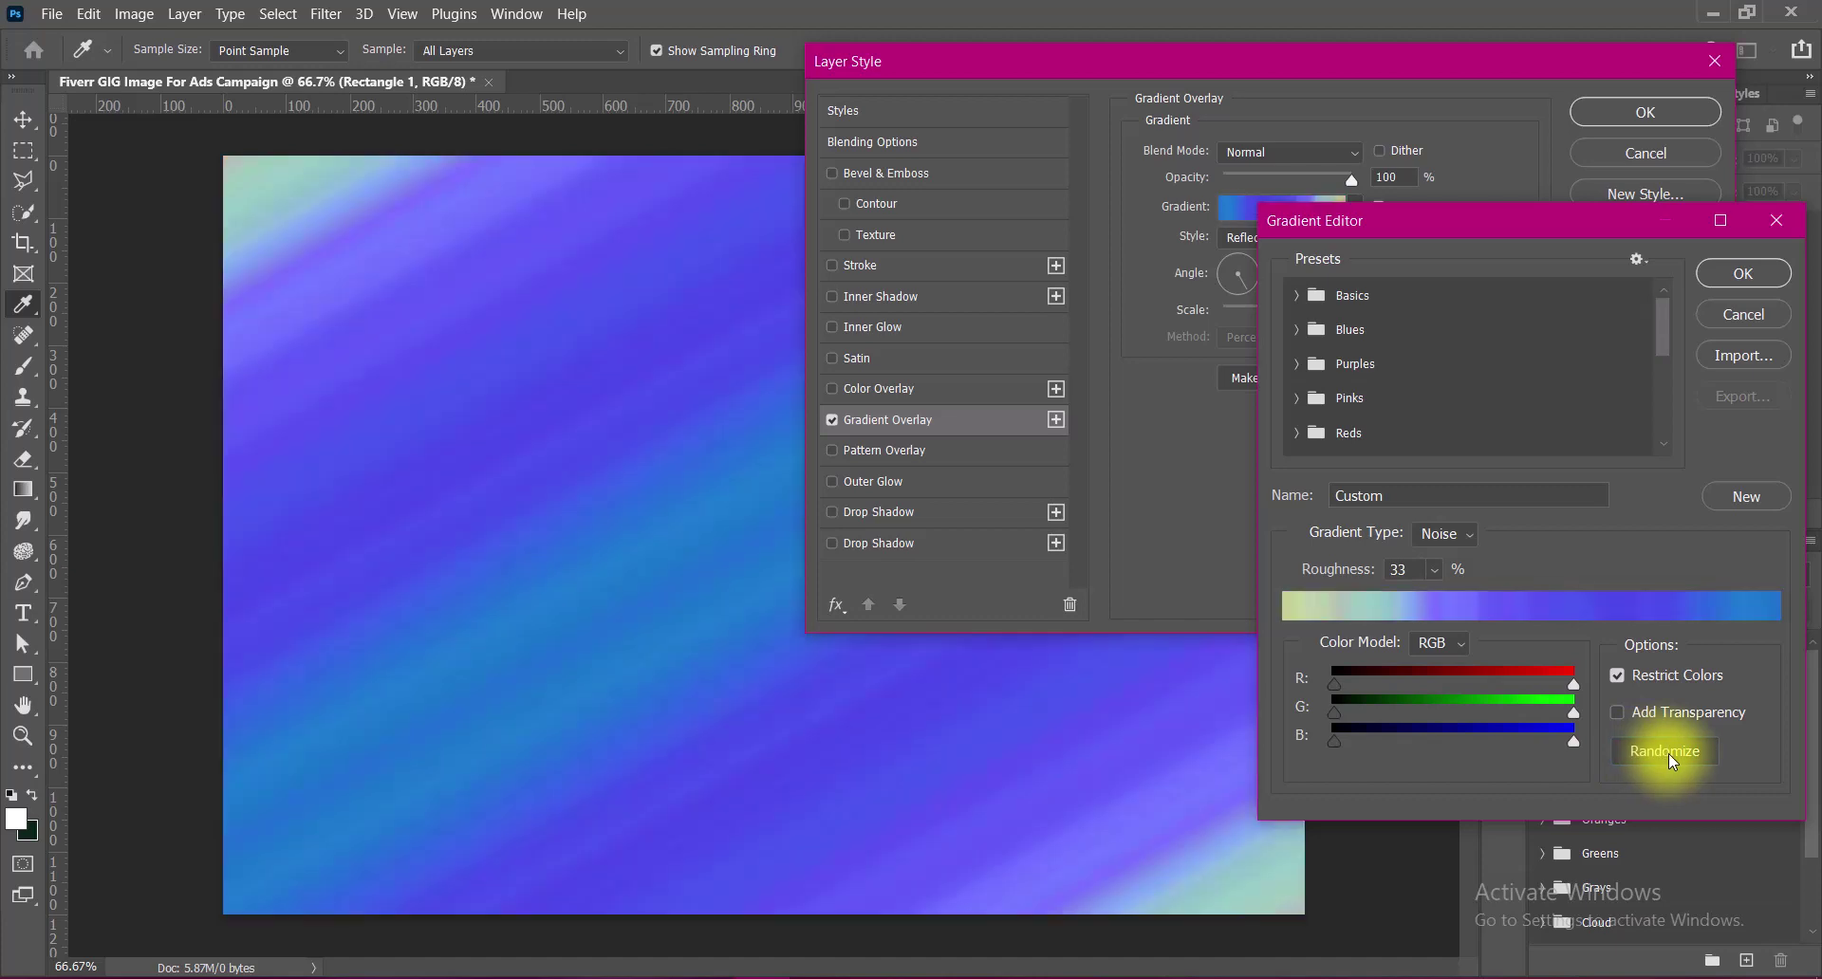
pyautogui.click(1746, 275)
# Set the Gradient Overlay angle to -39° and apply the layer style.
pyautogui.click(1380, 205)
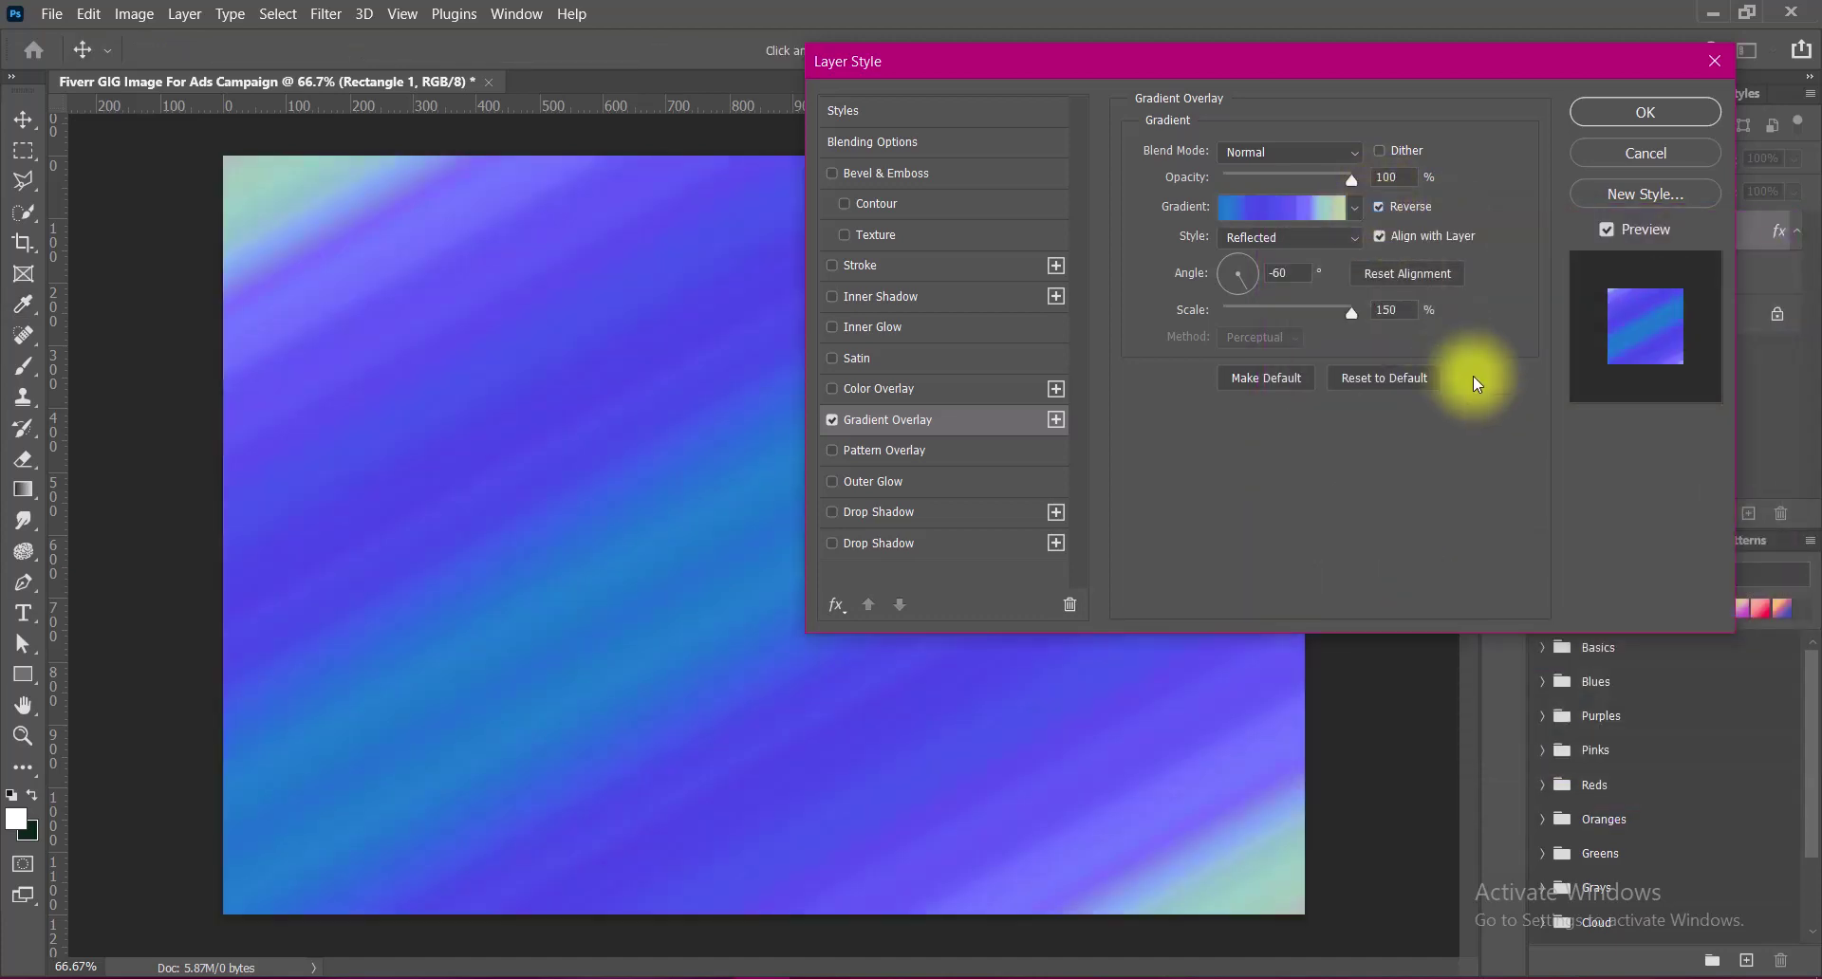
pyautogui.rightClick(1286, 273)
pyautogui.click(1279, 275)
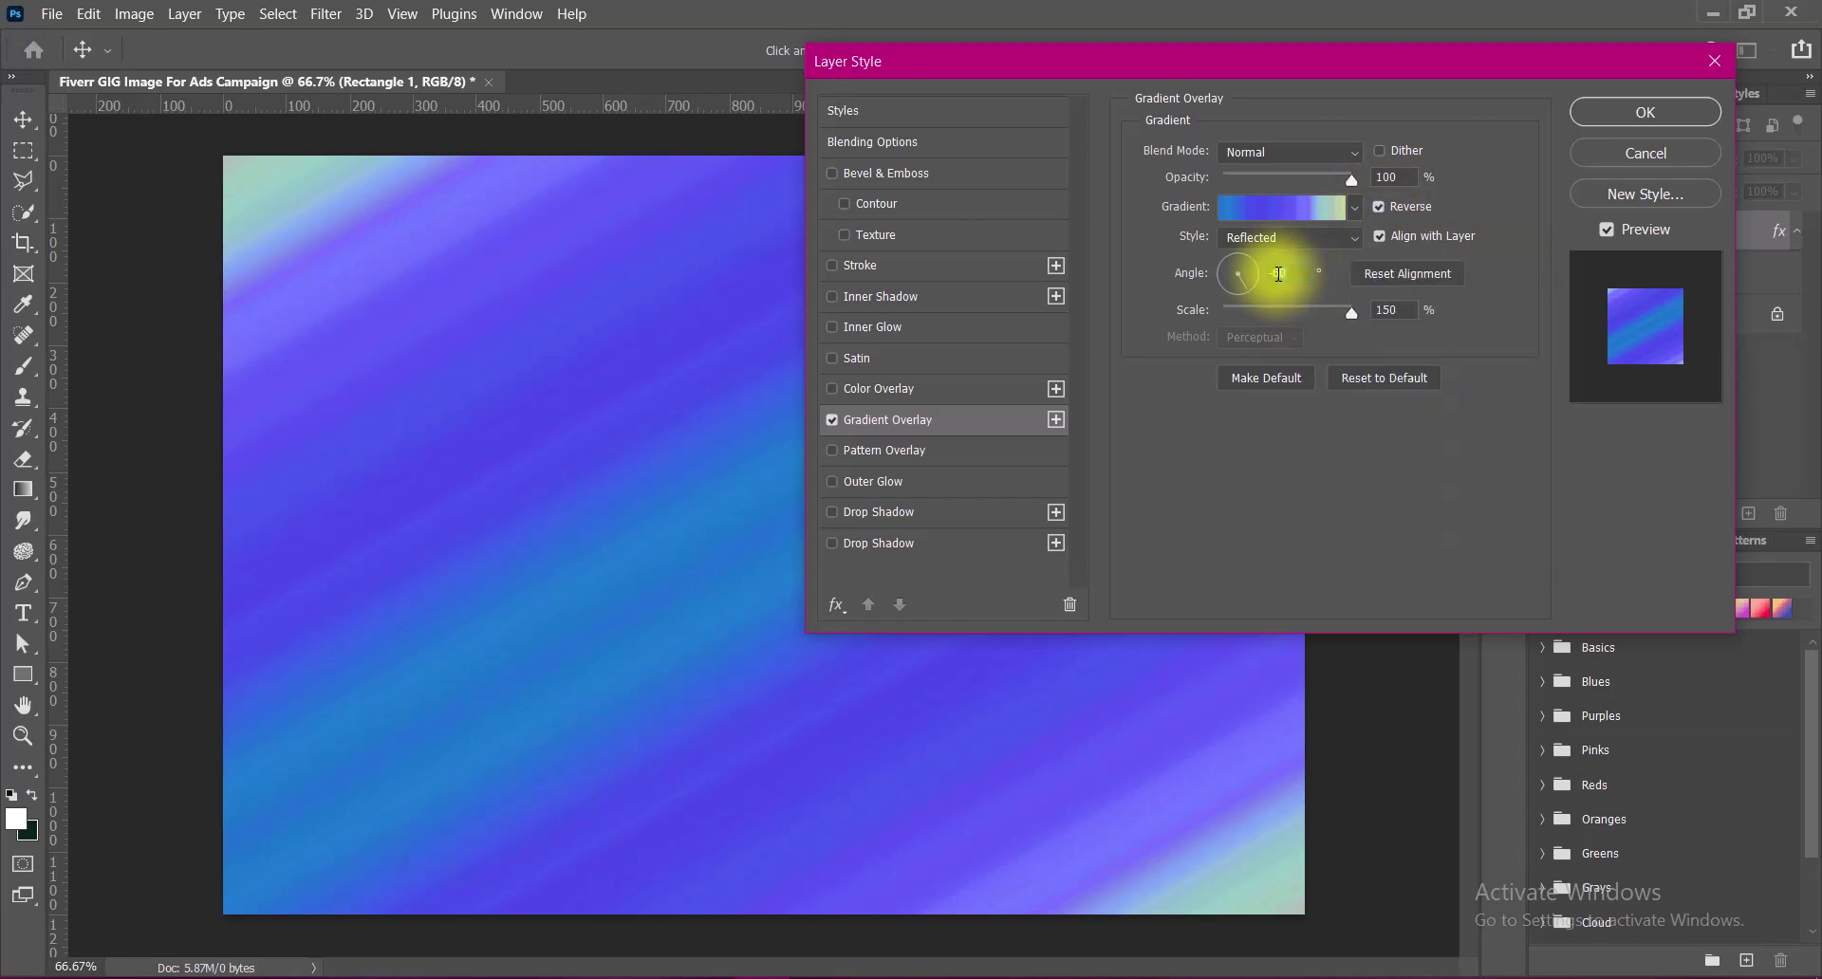
pyautogui.write('49')
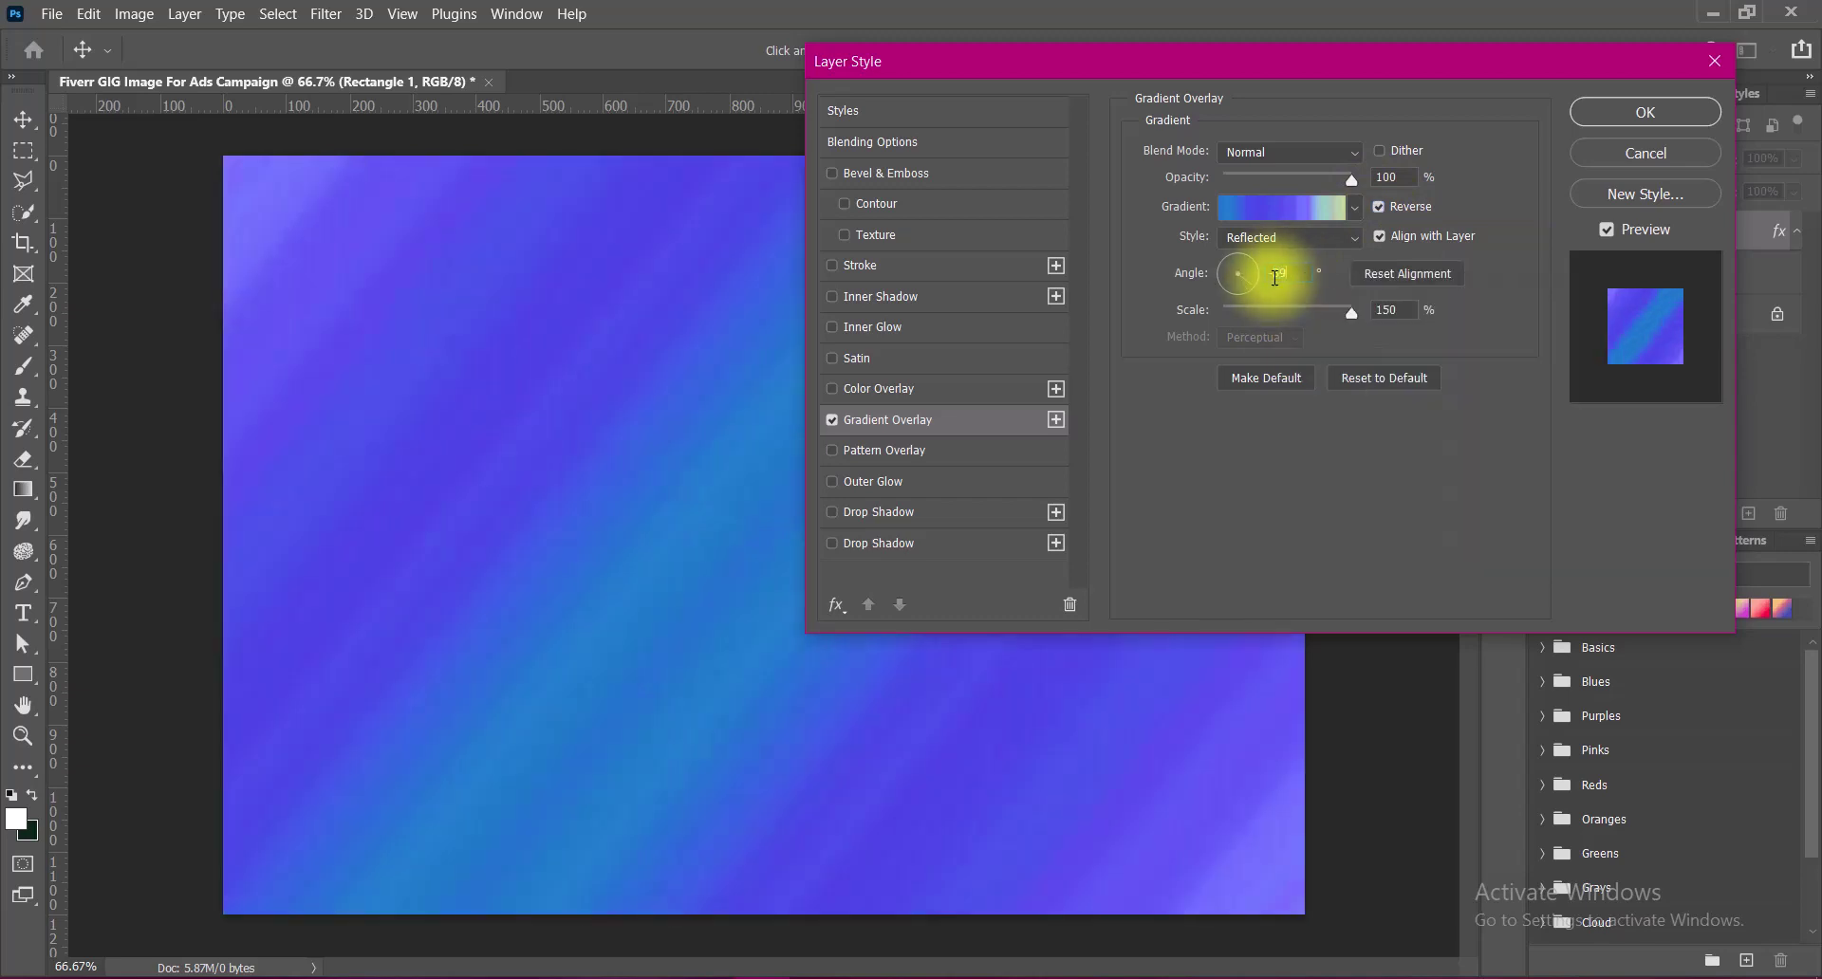
pyautogui.write('-39')
pyautogui.click(1379, 204)
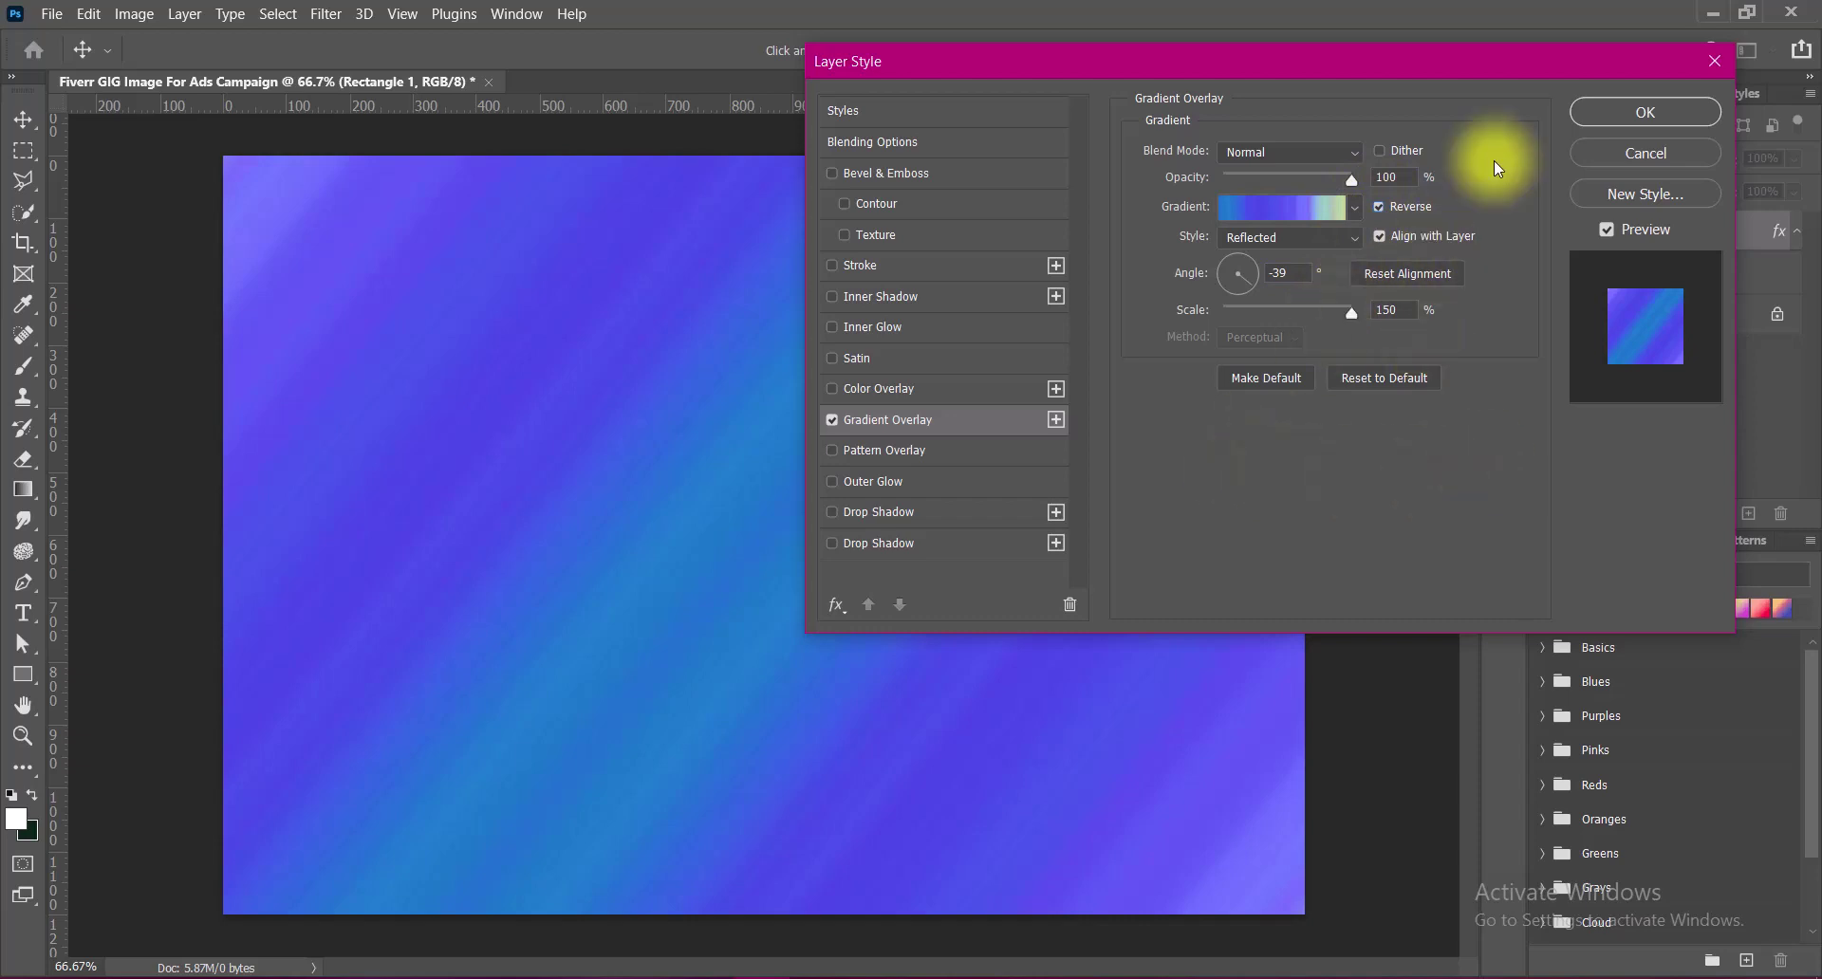
pyautogui.click(1643, 107)
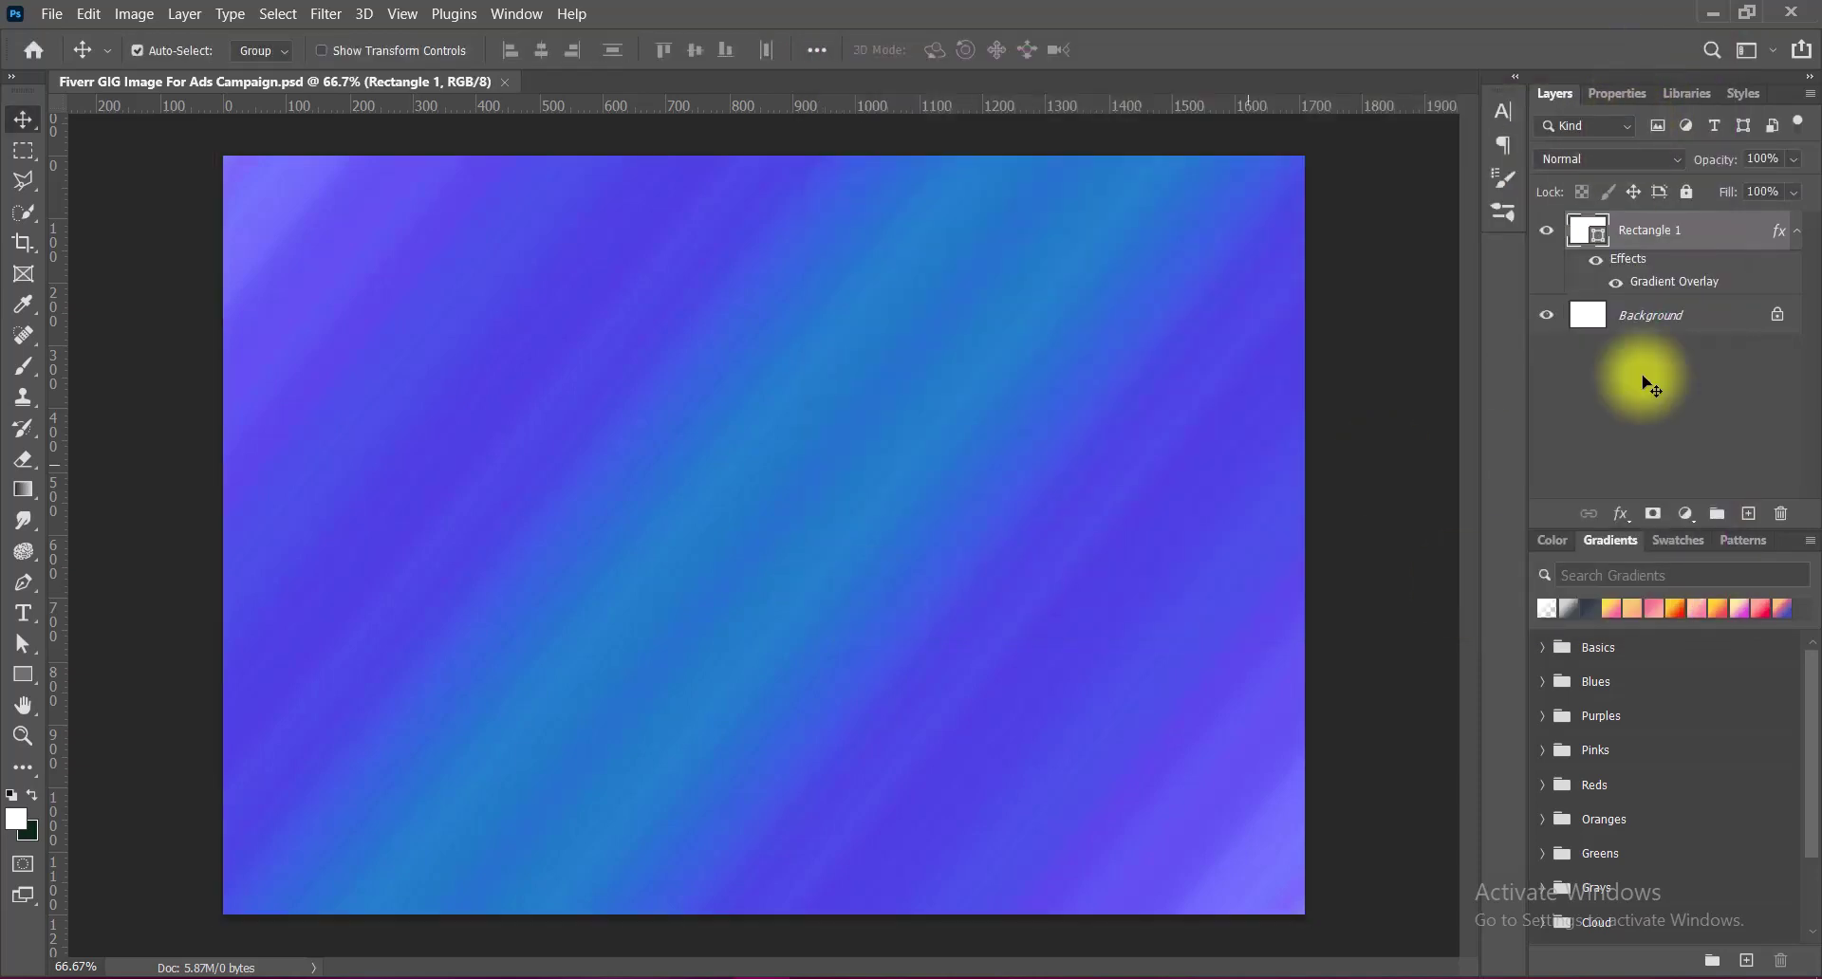
# Enable Bevel & Emboss on Rectangle 1 with an inverted Texture at scale 6.
pyautogui.rightClick(1614, 230)
pyautogui.click(1576, 245)
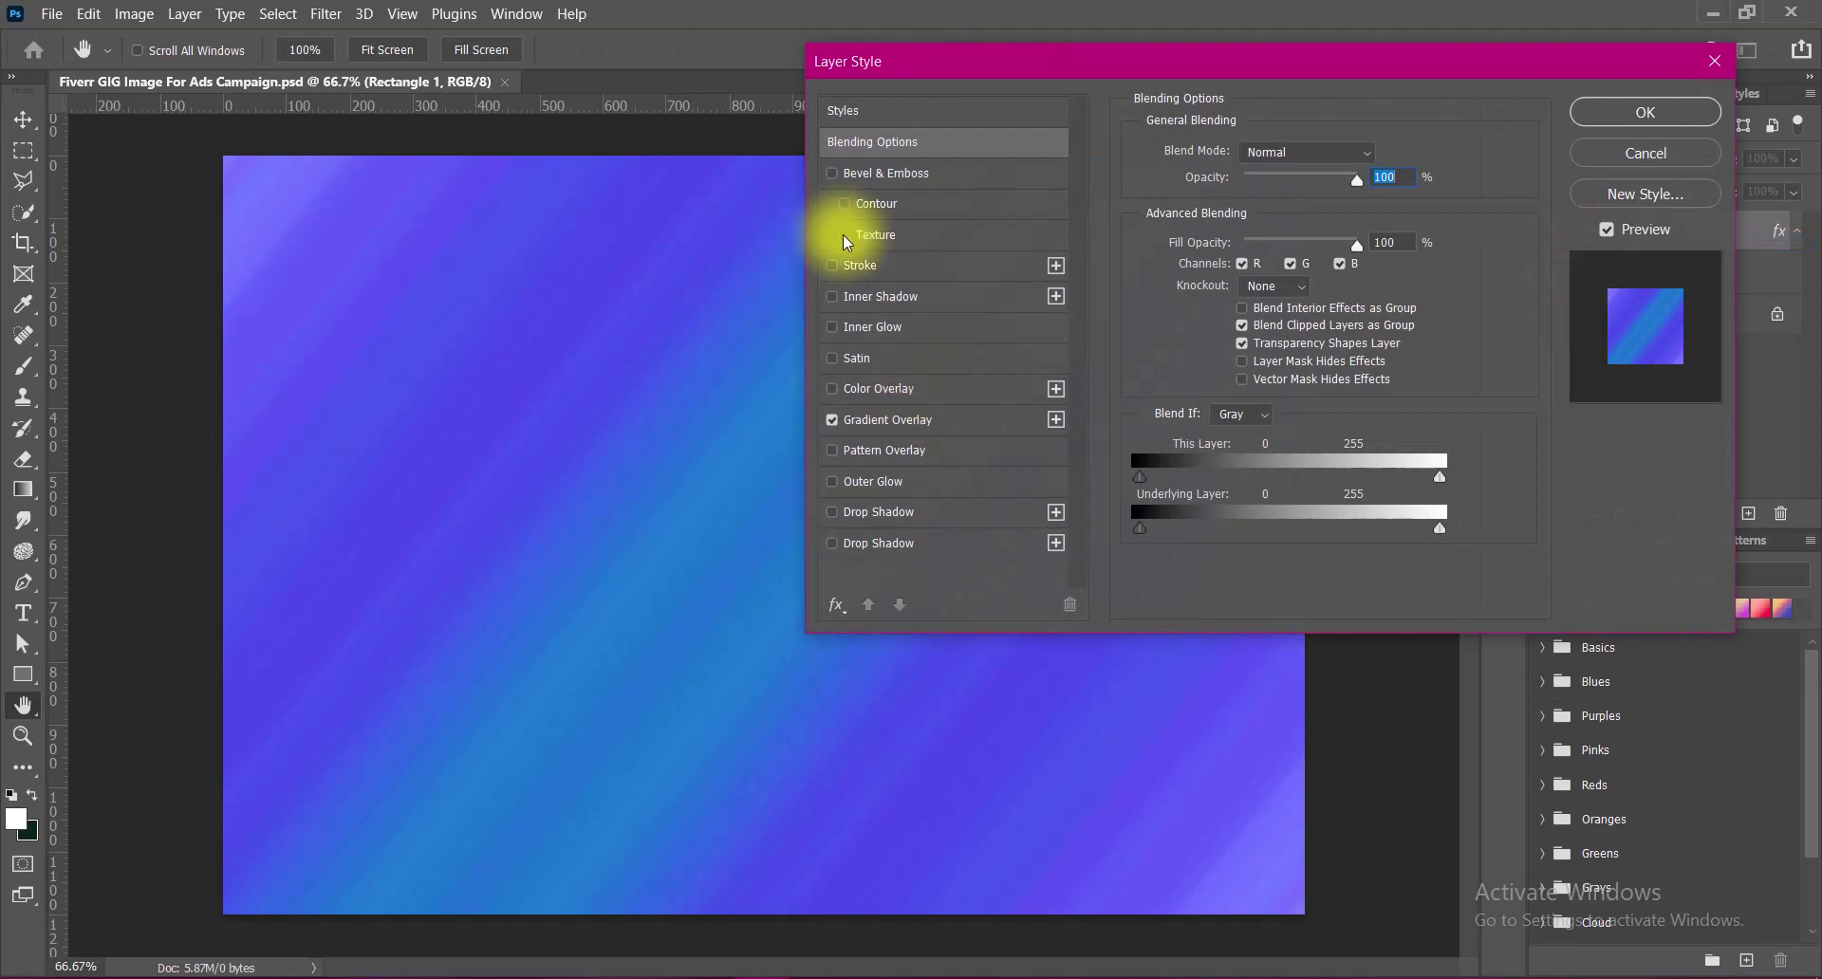
pyautogui.click(843, 235)
pyautogui.click(885, 236)
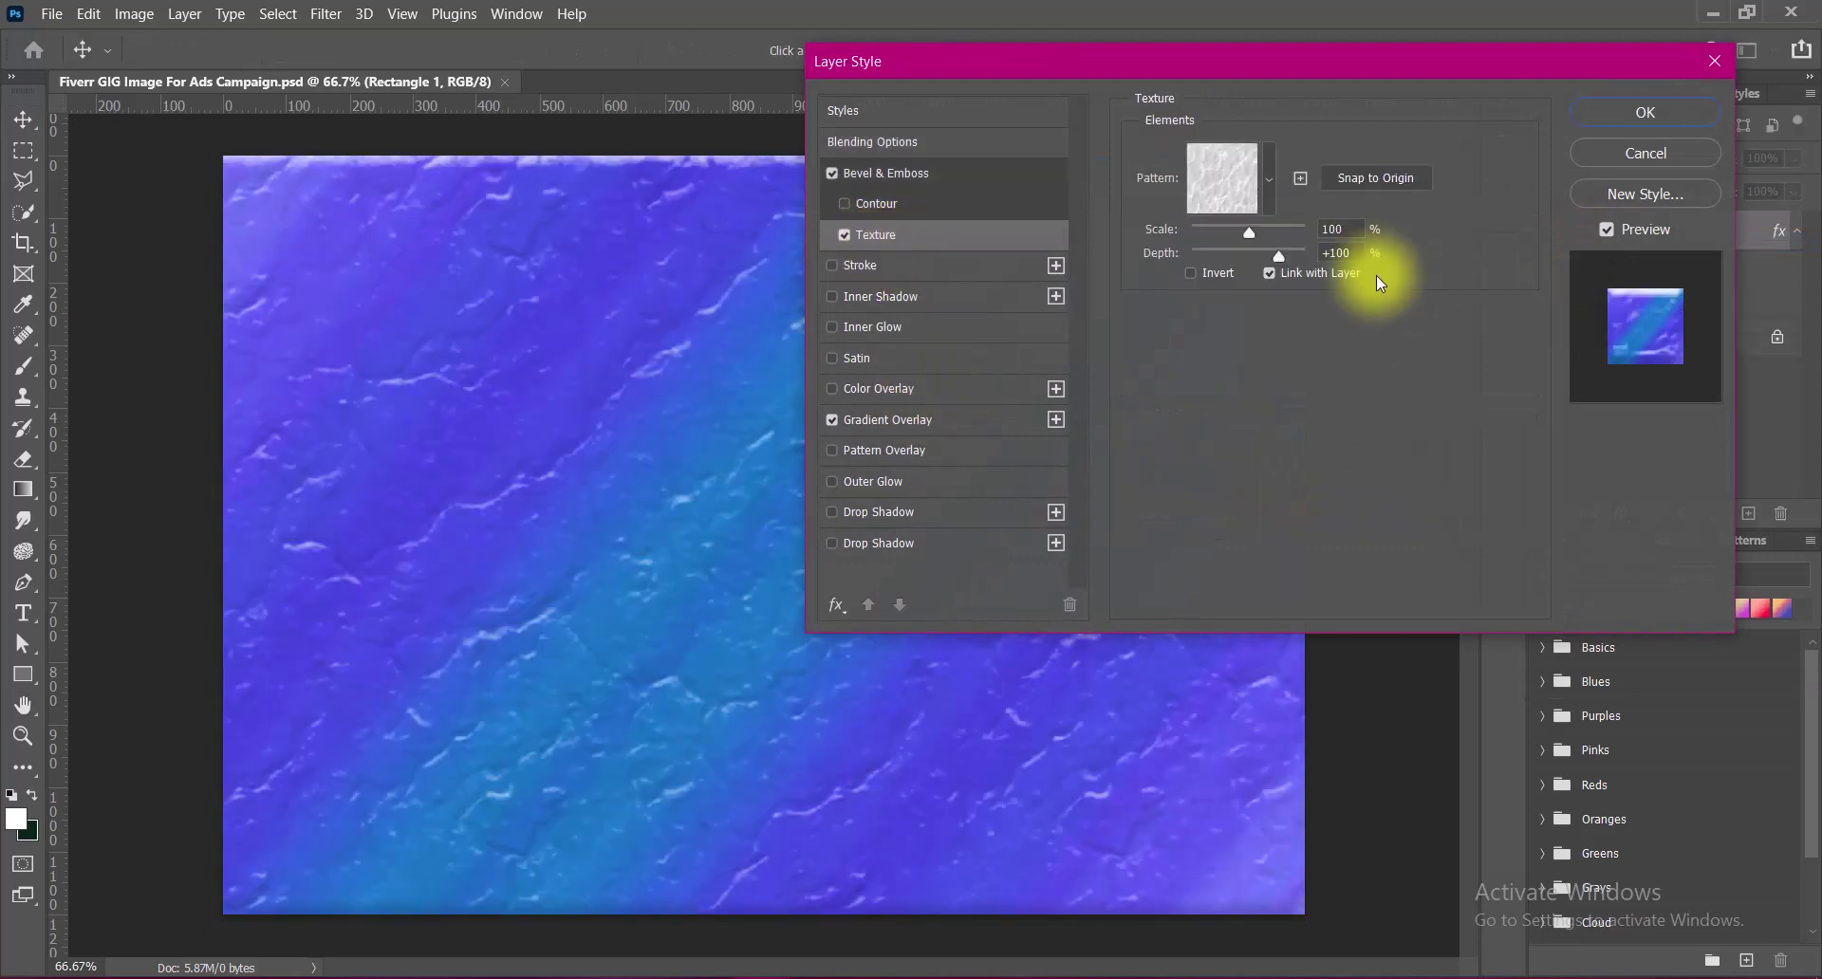
pyautogui.moveTo(1247, 231)
pyautogui.mouseDown()
pyautogui.moveTo(1273, 230)
pyautogui.moveTo(1196, 231)
pyautogui.mouseUp()
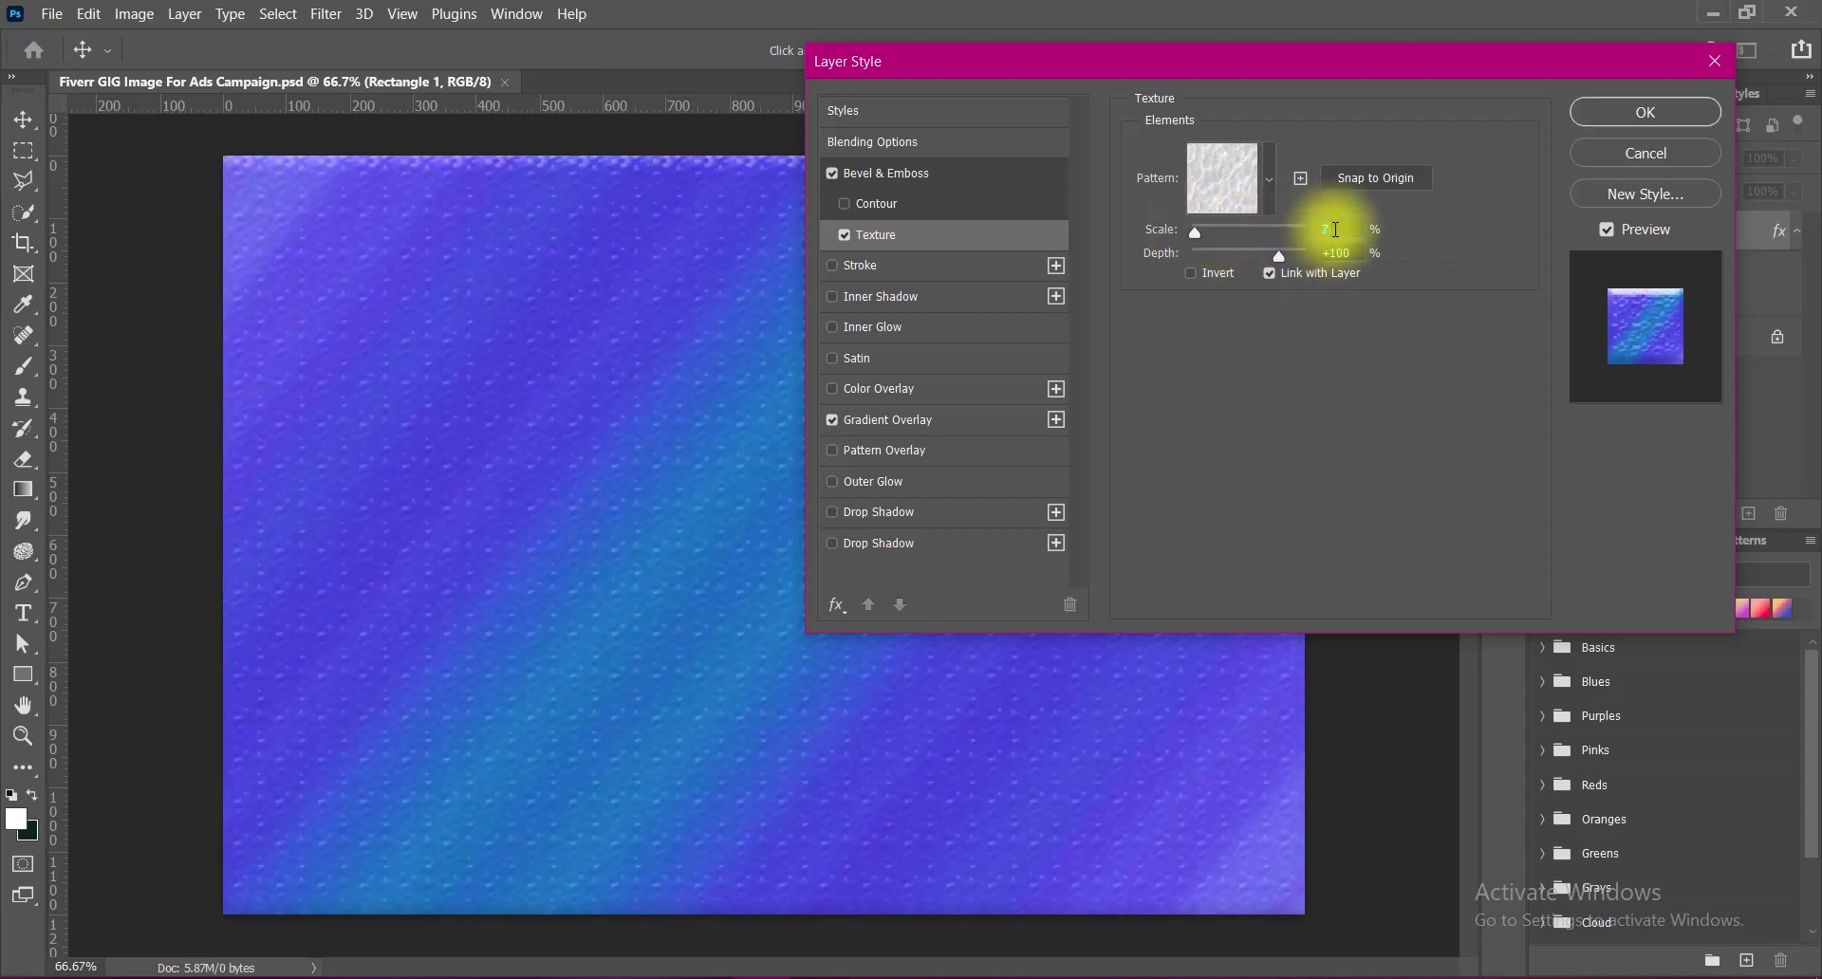
pyautogui.click(1335, 230)
pyautogui.write('6')
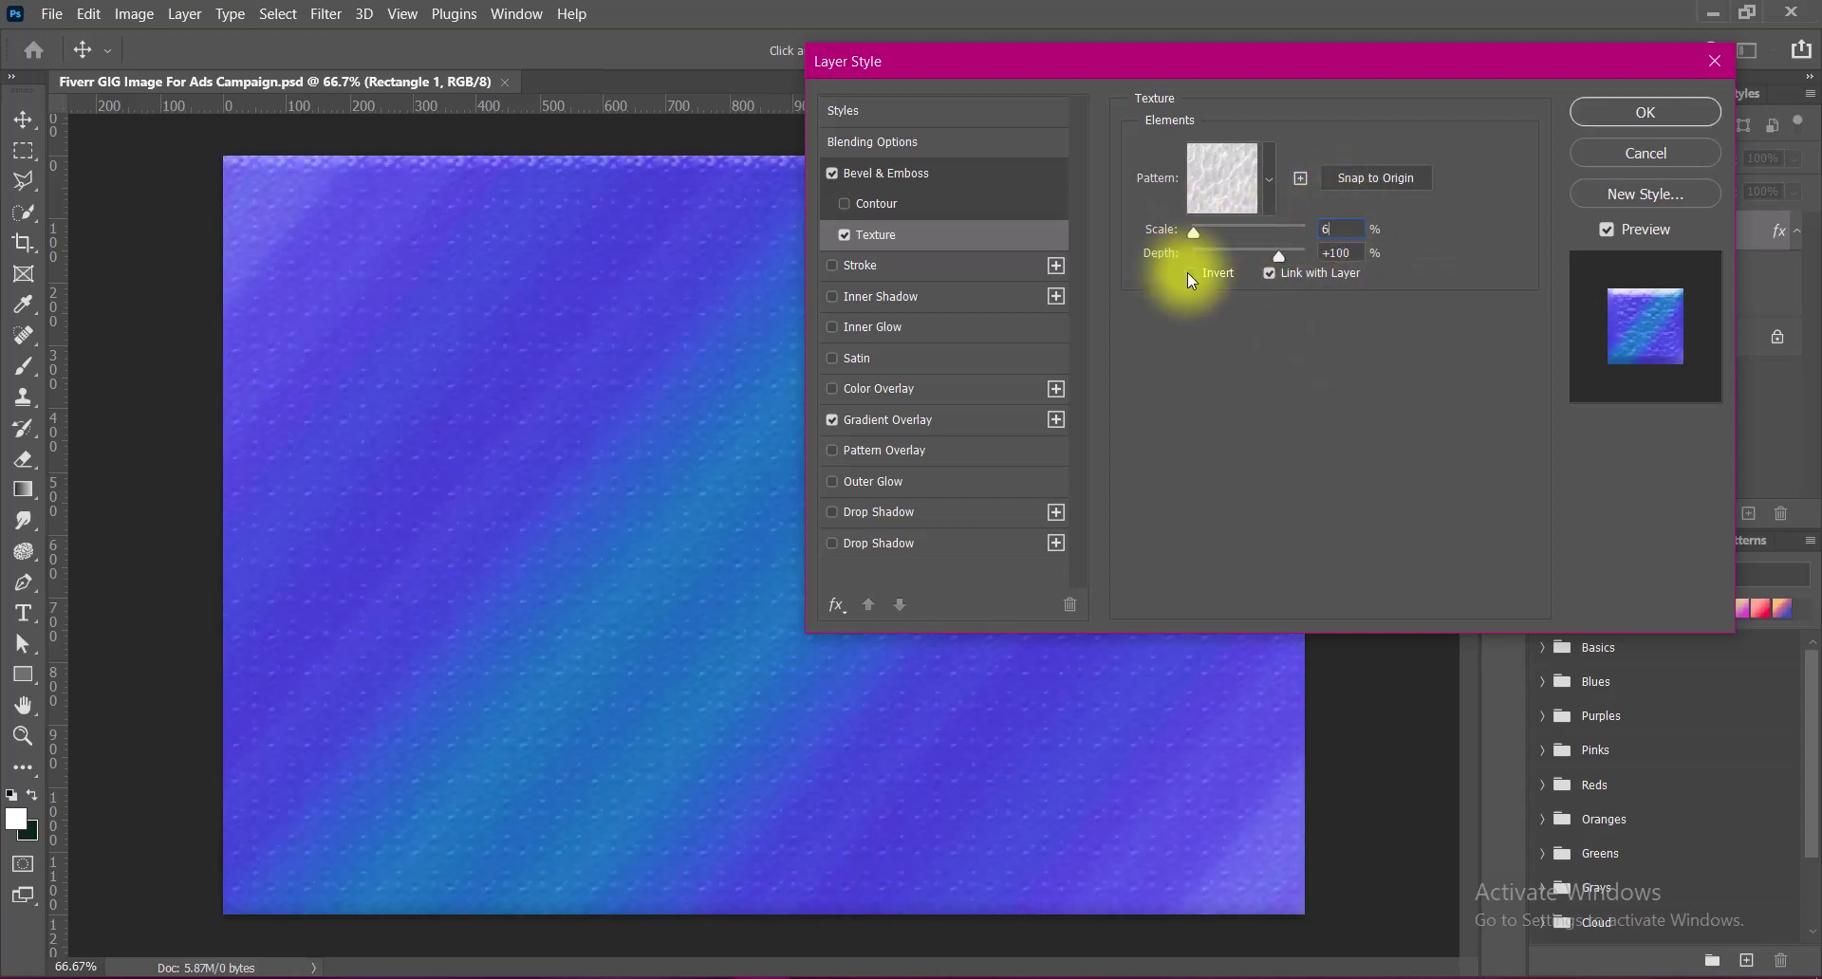
pyautogui.click(1192, 274)
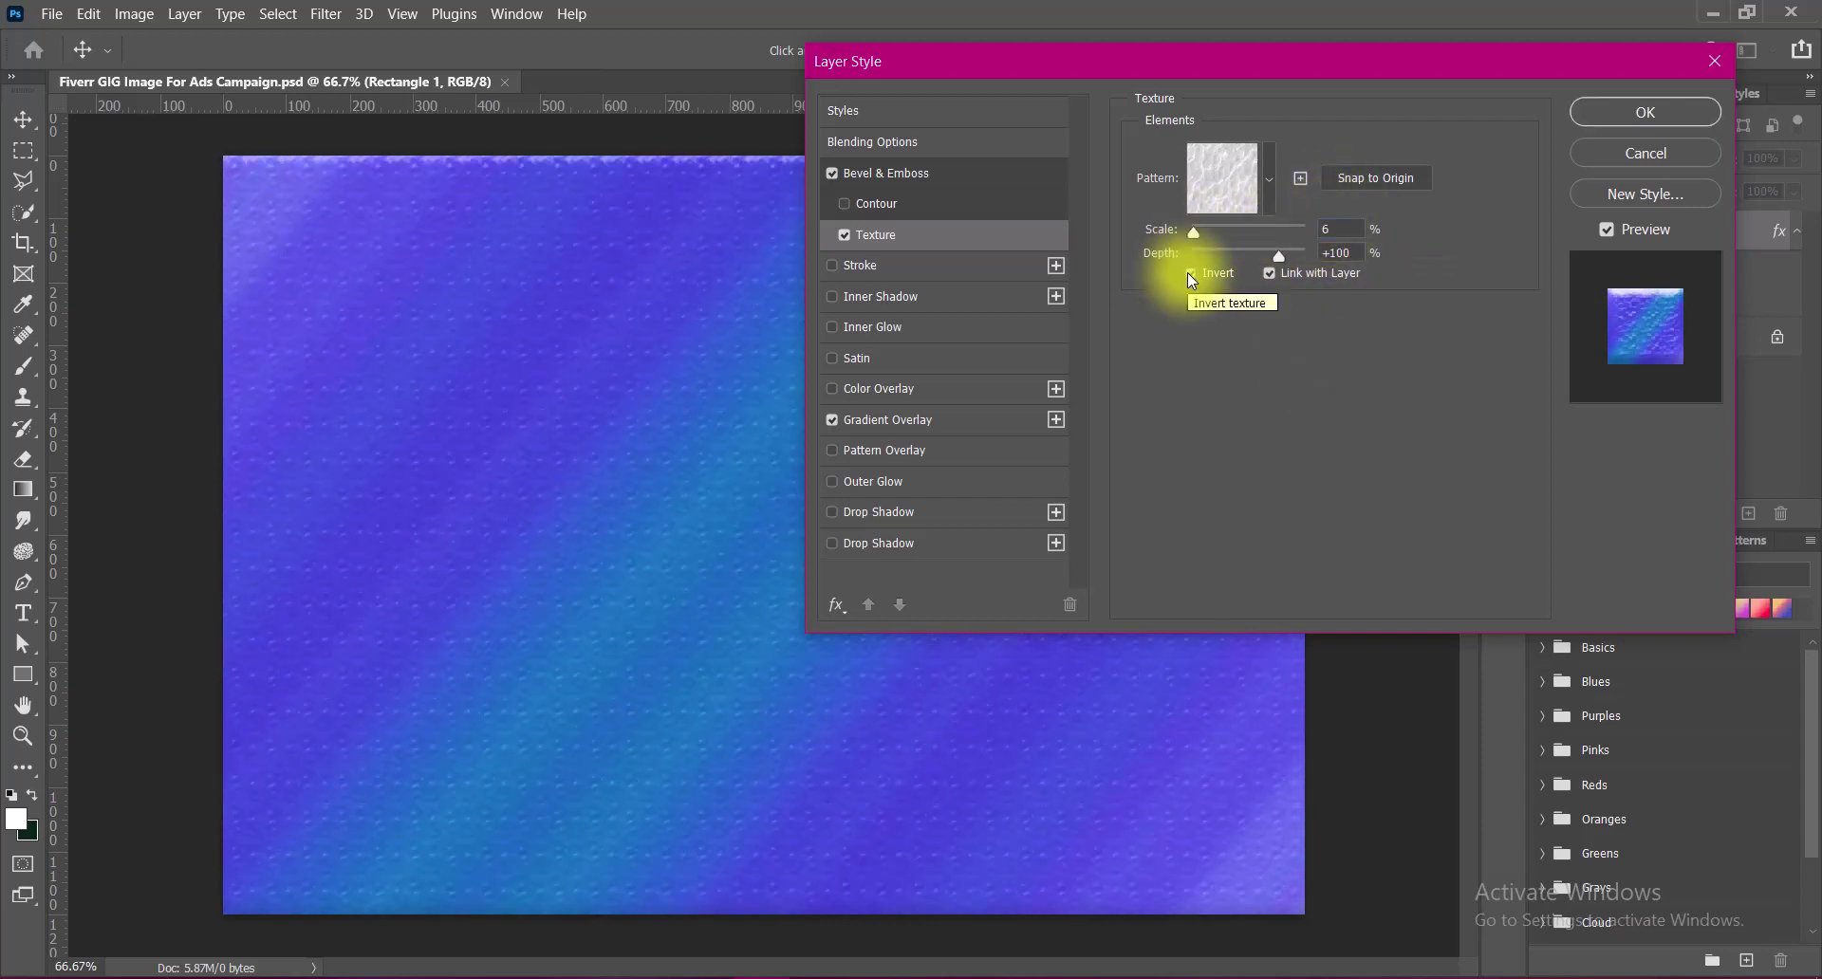
# Set the bevel Depth to 300%.
pyautogui.click(894, 174)
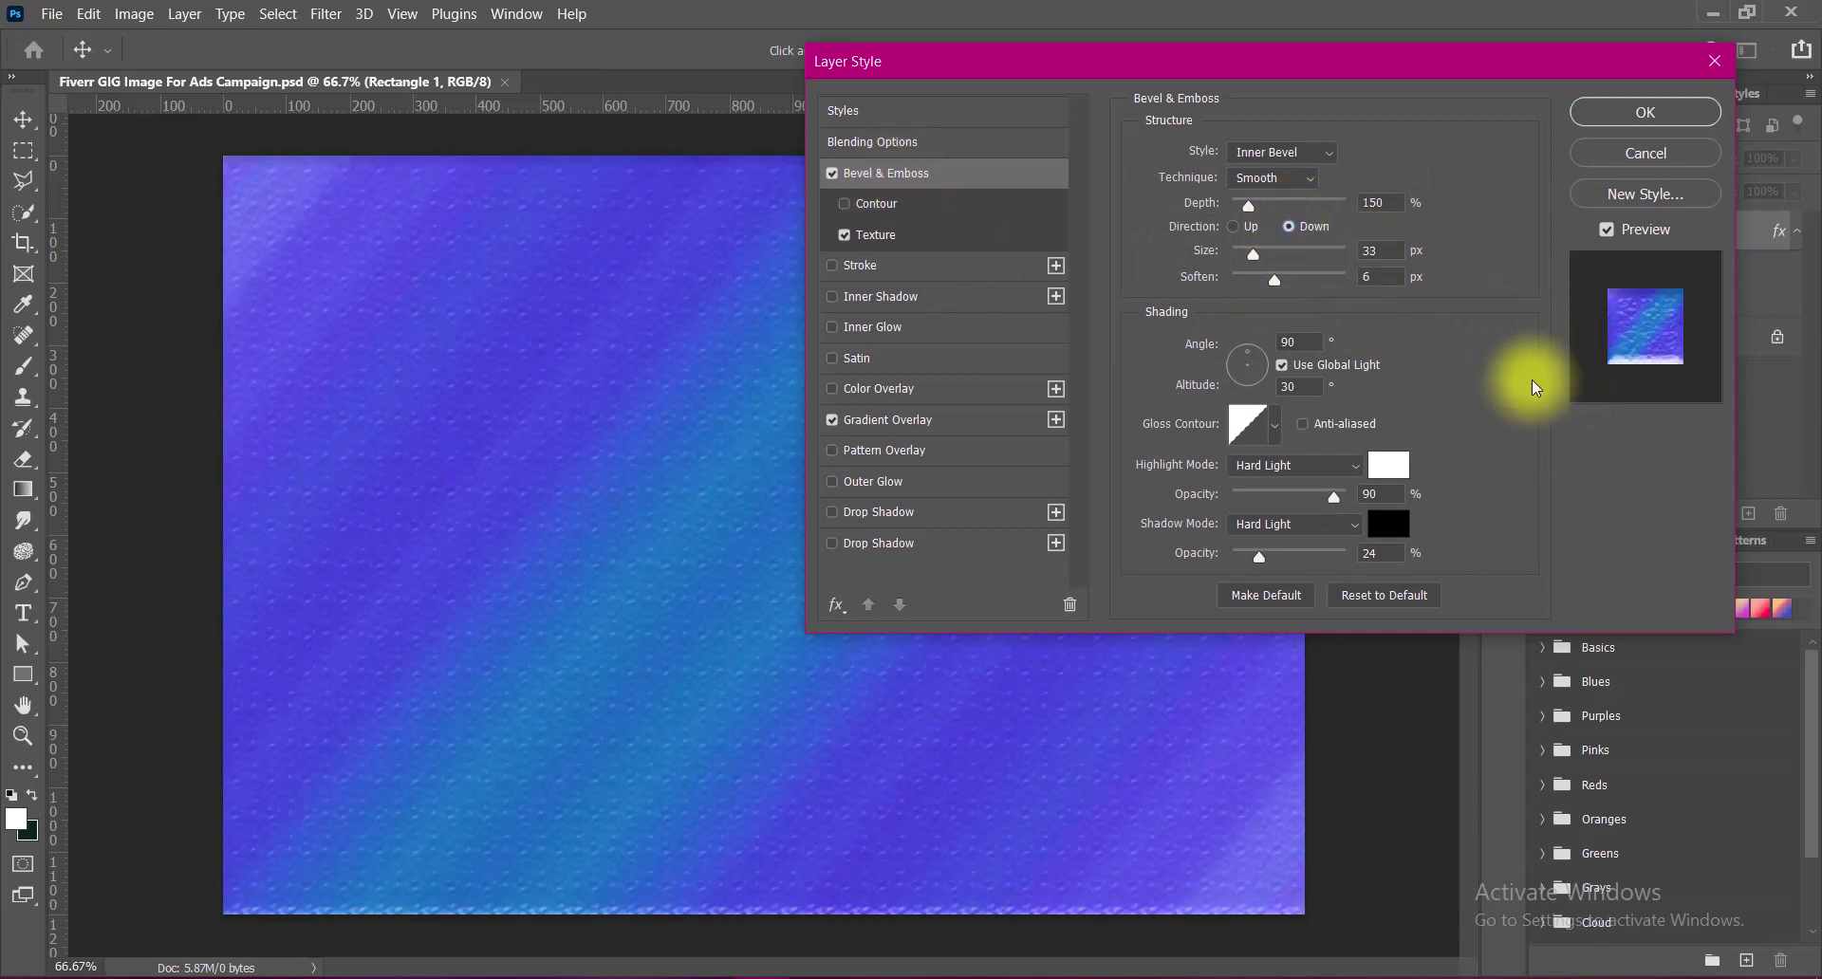
pyautogui.doubleClick(1375, 276)
pyautogui.write('3')
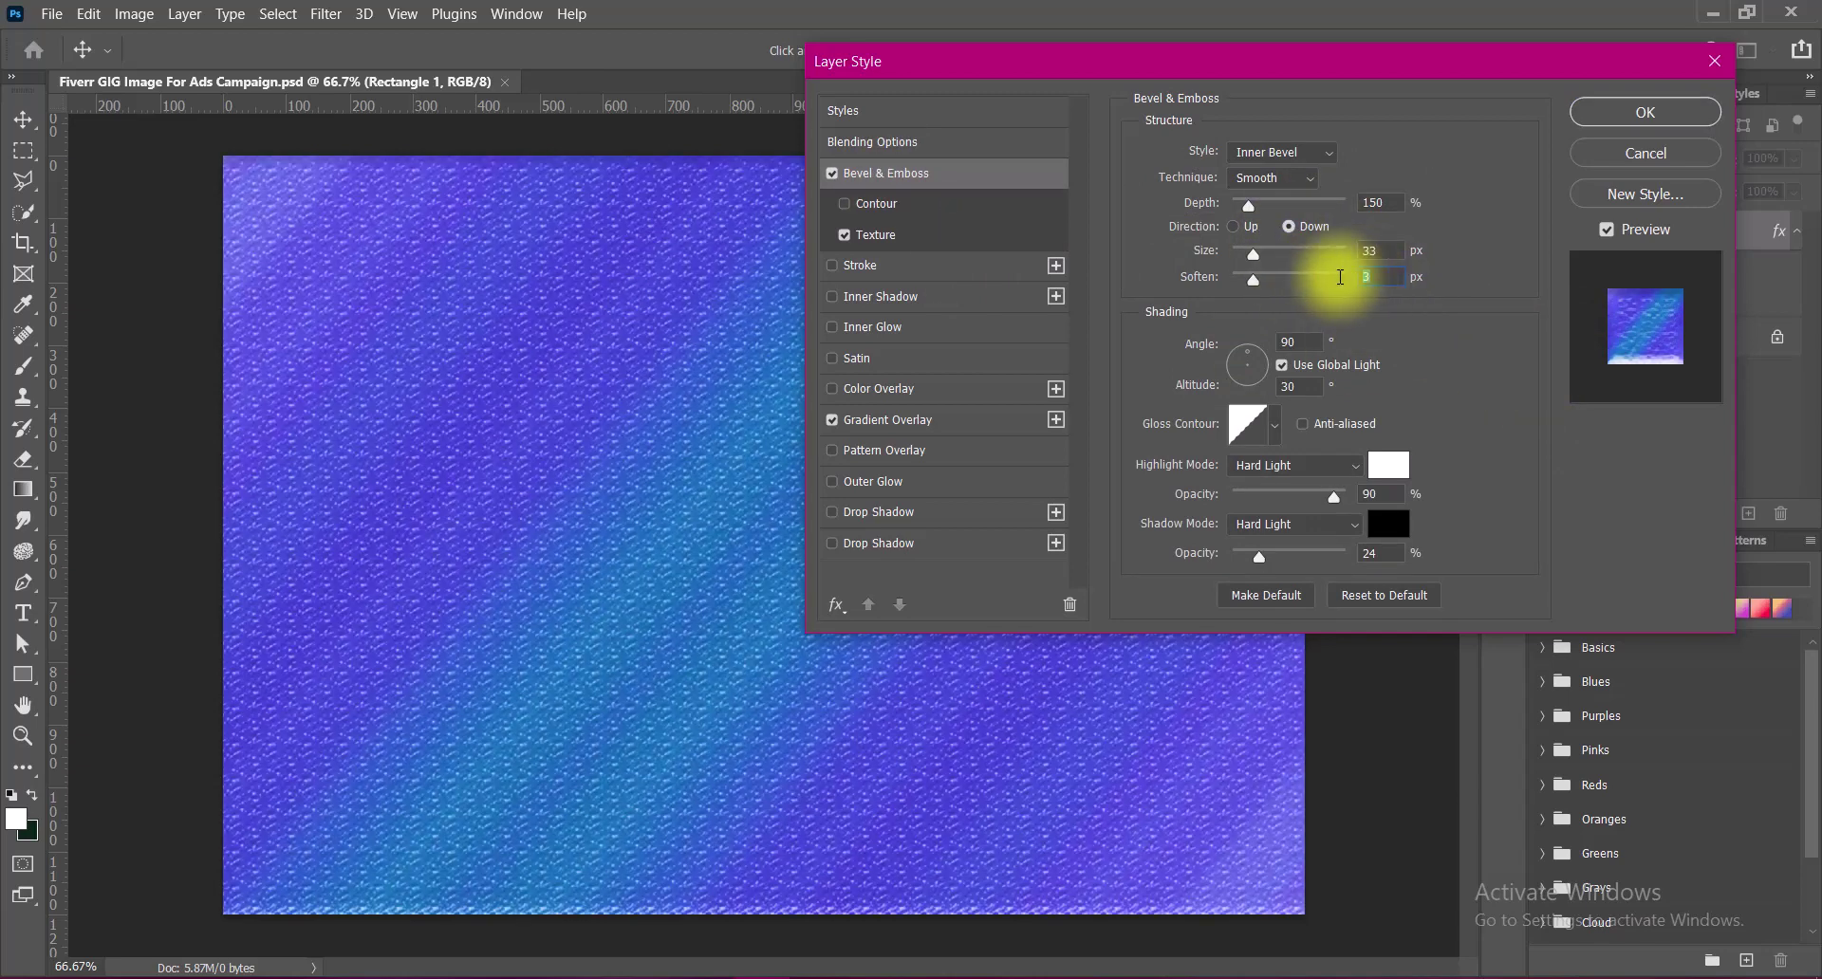
pyautogui.write('6')
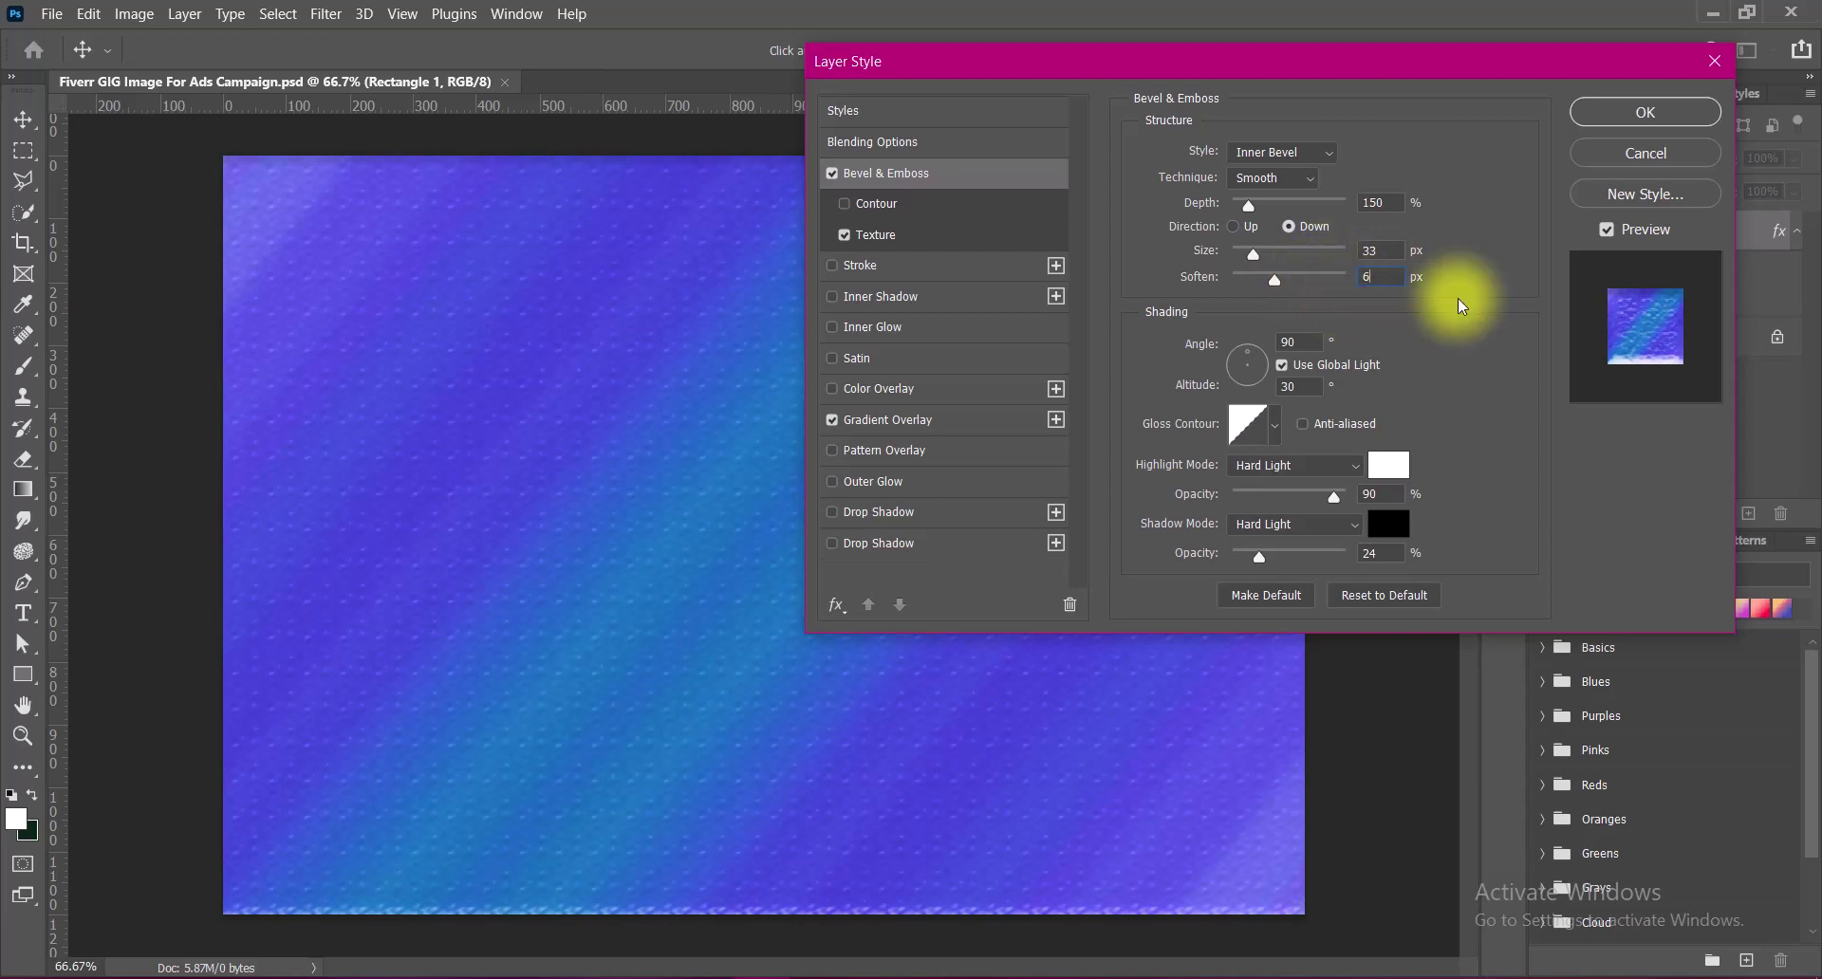
pyautogui.moveTo(1248, 205); pyautogui.dragTo(1240, 217)
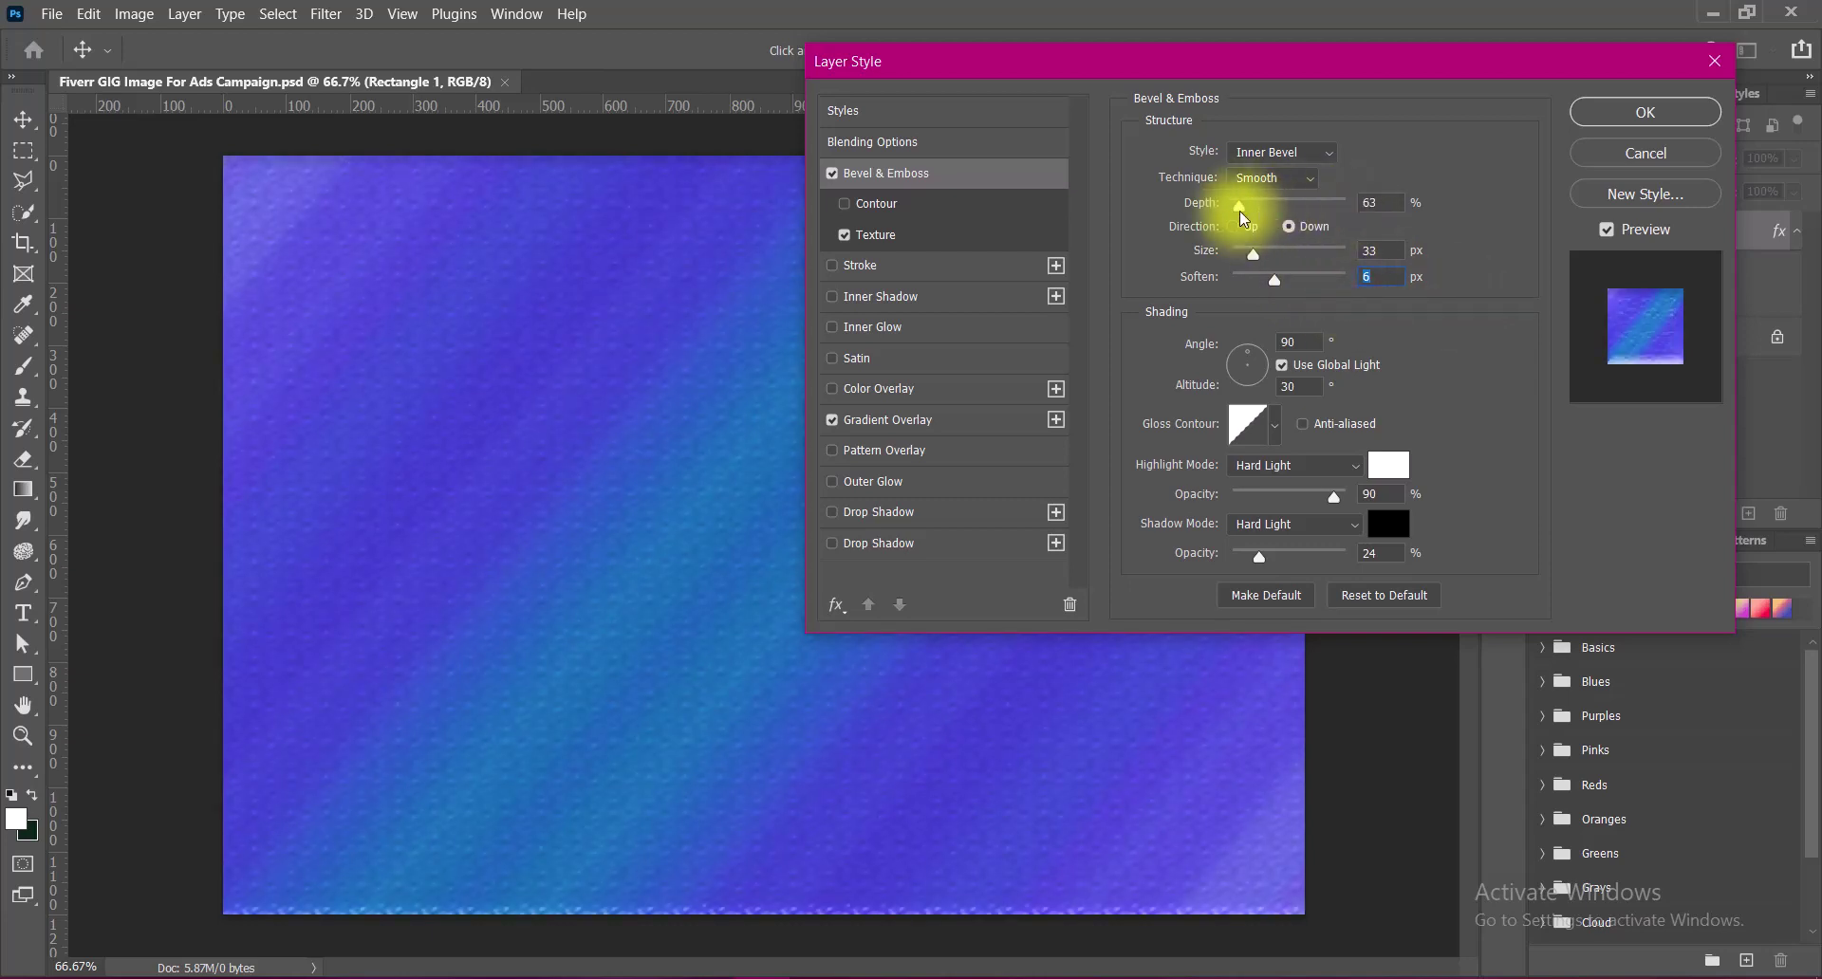
pyautogui.doubleClick(1376, 202)
pyautogui.write('300')
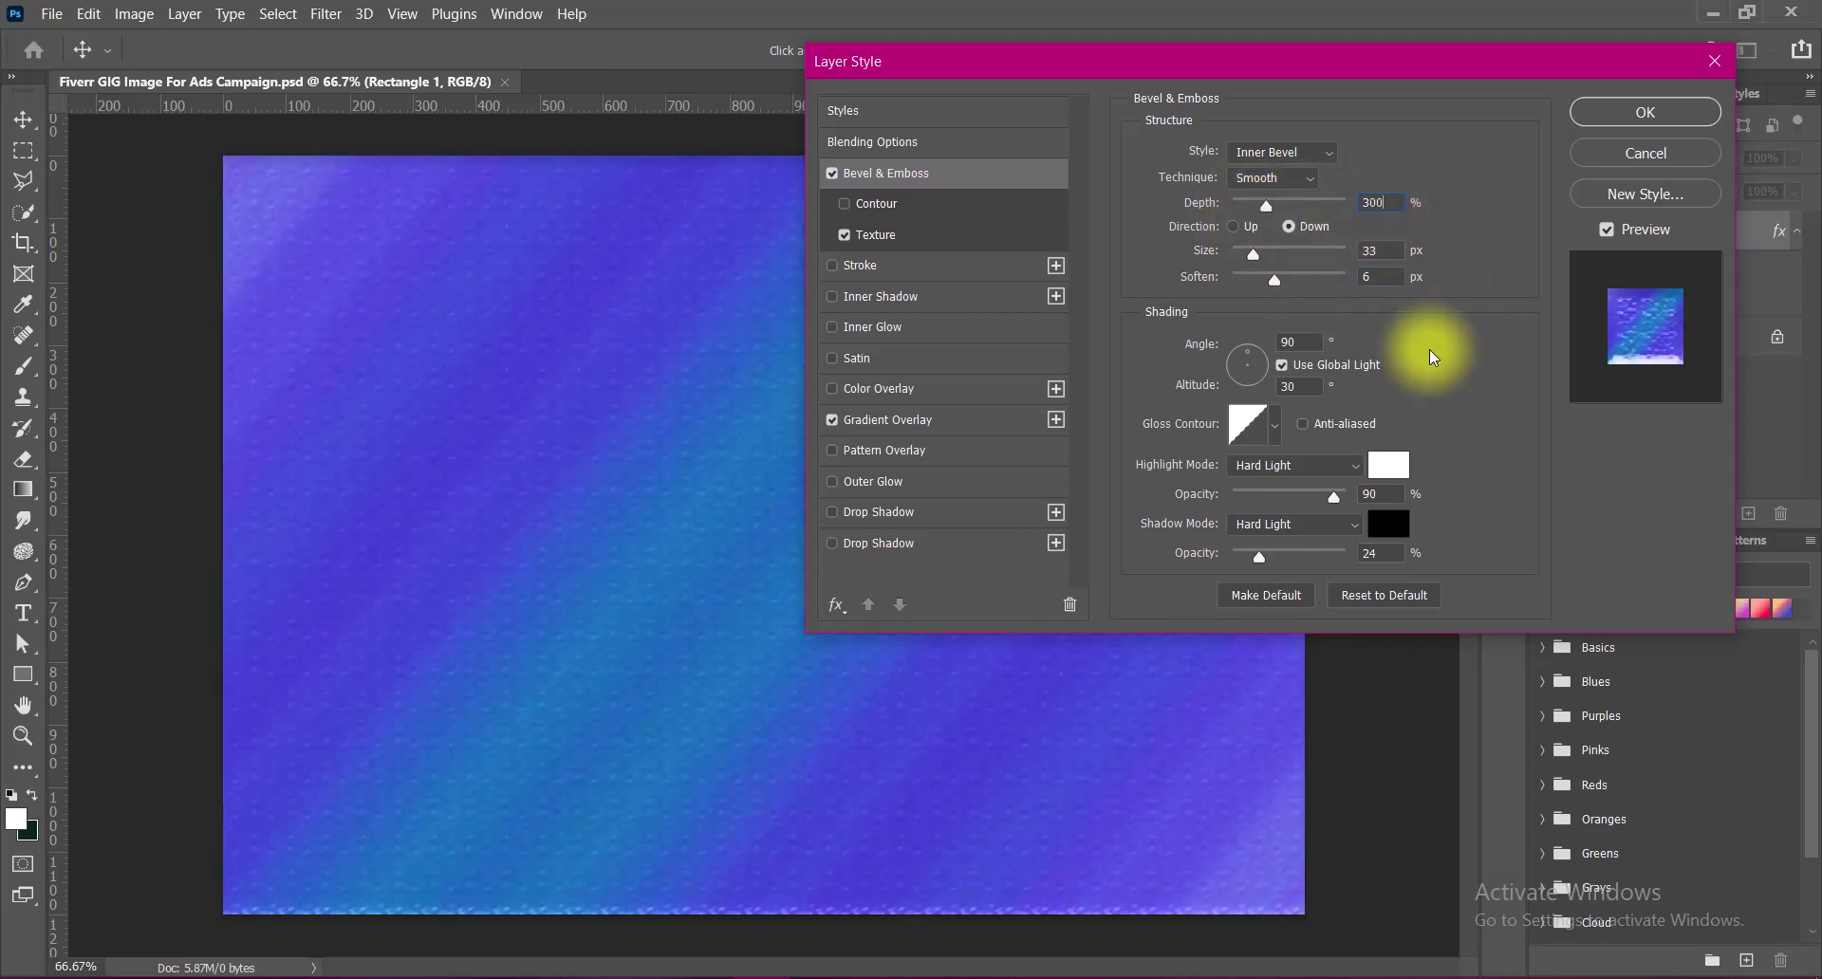
# Set highlight mode to Hard Mix and shadow mode to Normal at 21% opacity.
pyautogui.moveTo(1259, 556)
pyautogui.mouseDown()
pyautogui.moveTo(1239, 557)
pyautogui.moveTo(1262, 557)
pyautogui.mouseUp()
pyautogui.moveTo(1334, 495); pyautogui.dragTo(1386, 501)
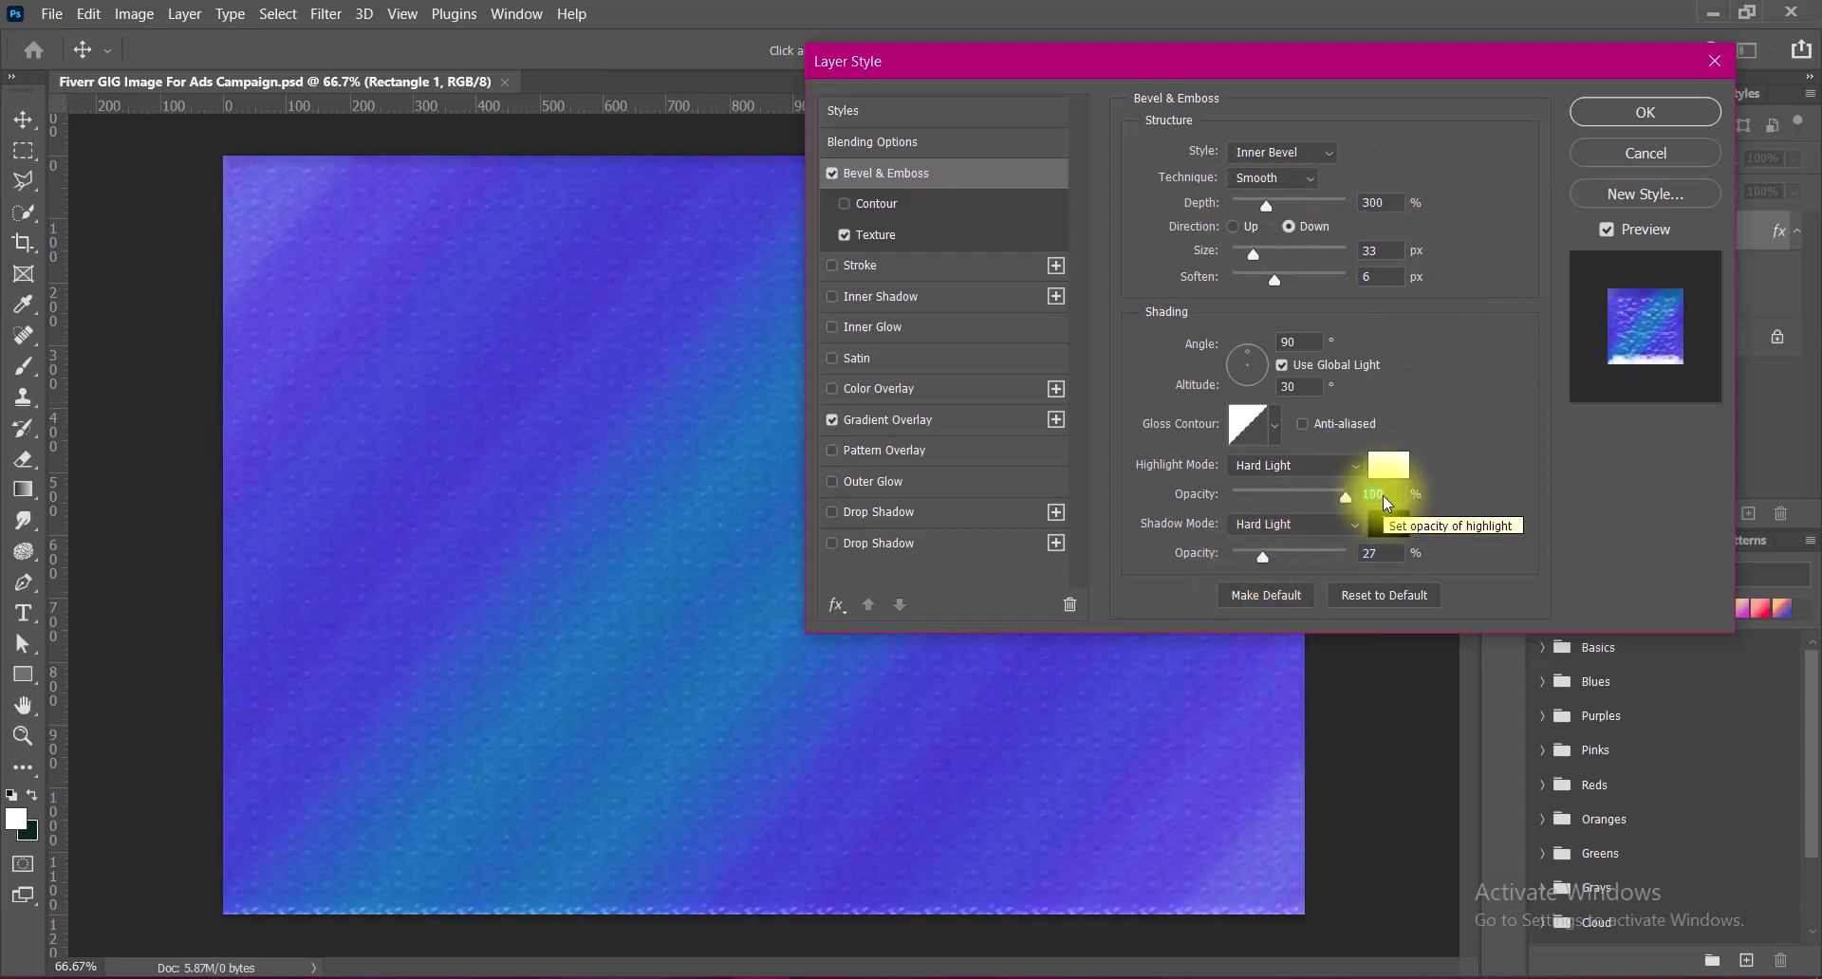
pyautogui.click(1389, 464)
pyautogui.click(1704, 516)
pyautogui.click(1328, 465)
pyautogui.click(1272, 780)
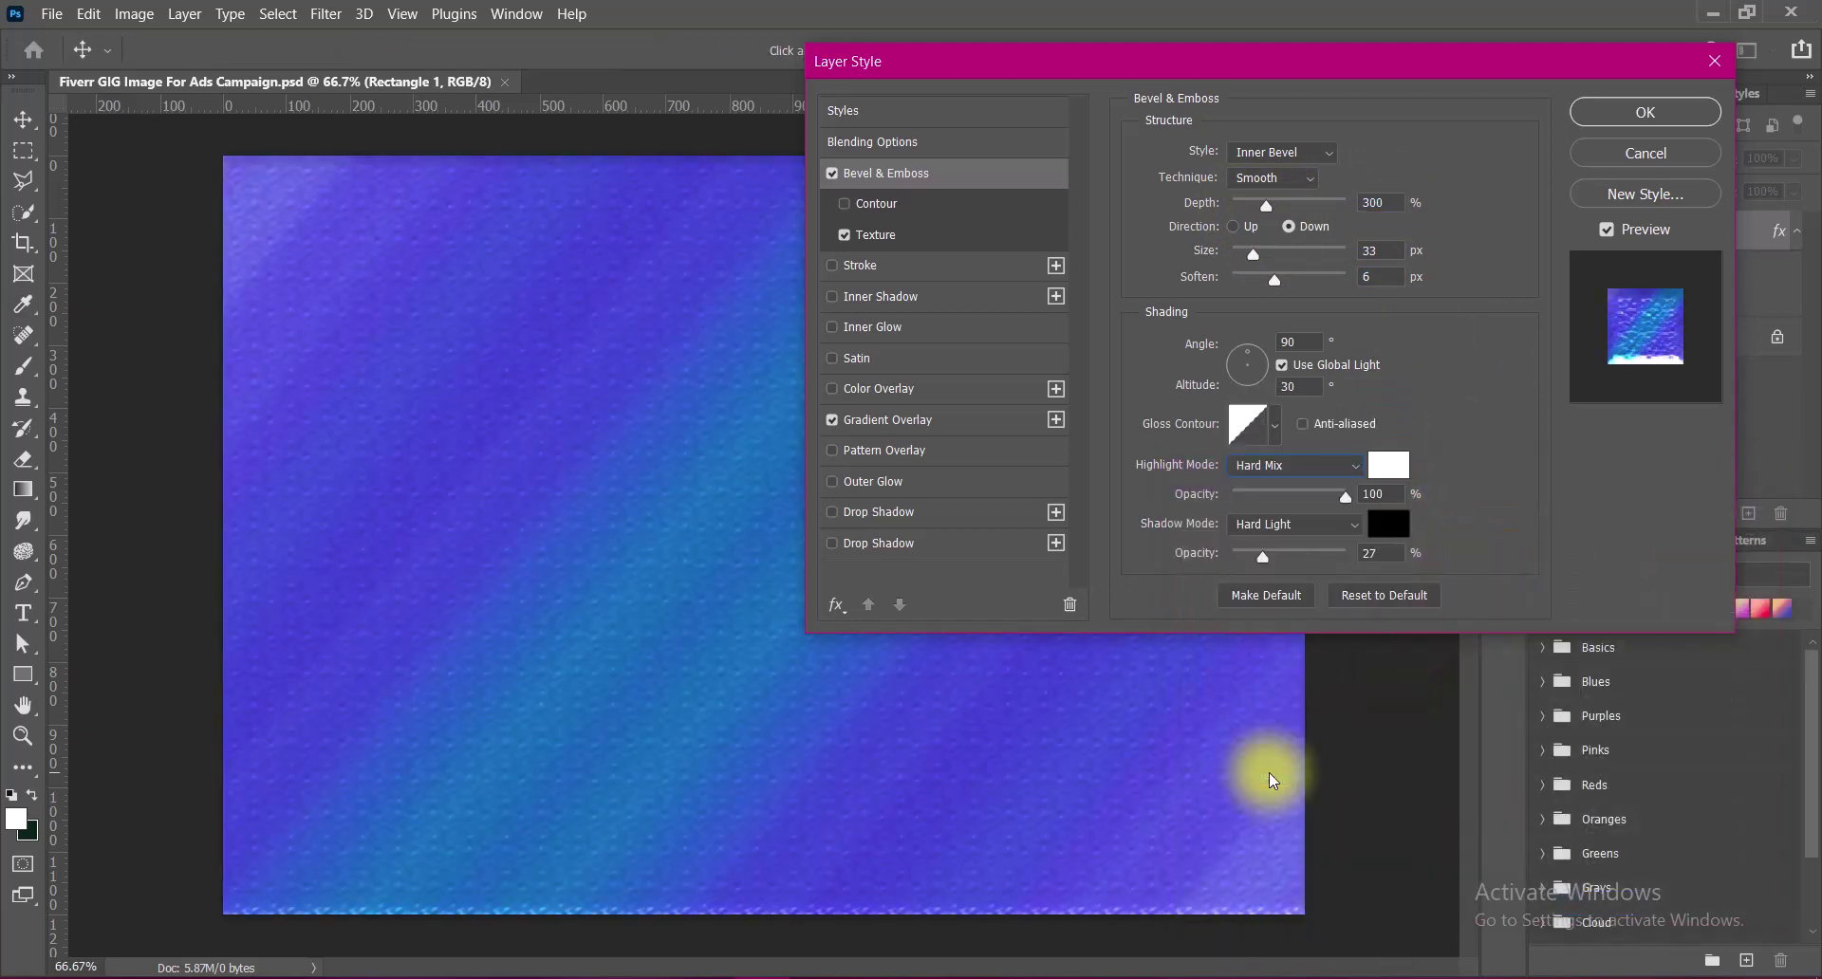
pyautogui.click(1333, 524)
pyautogui.click(1268, 683)
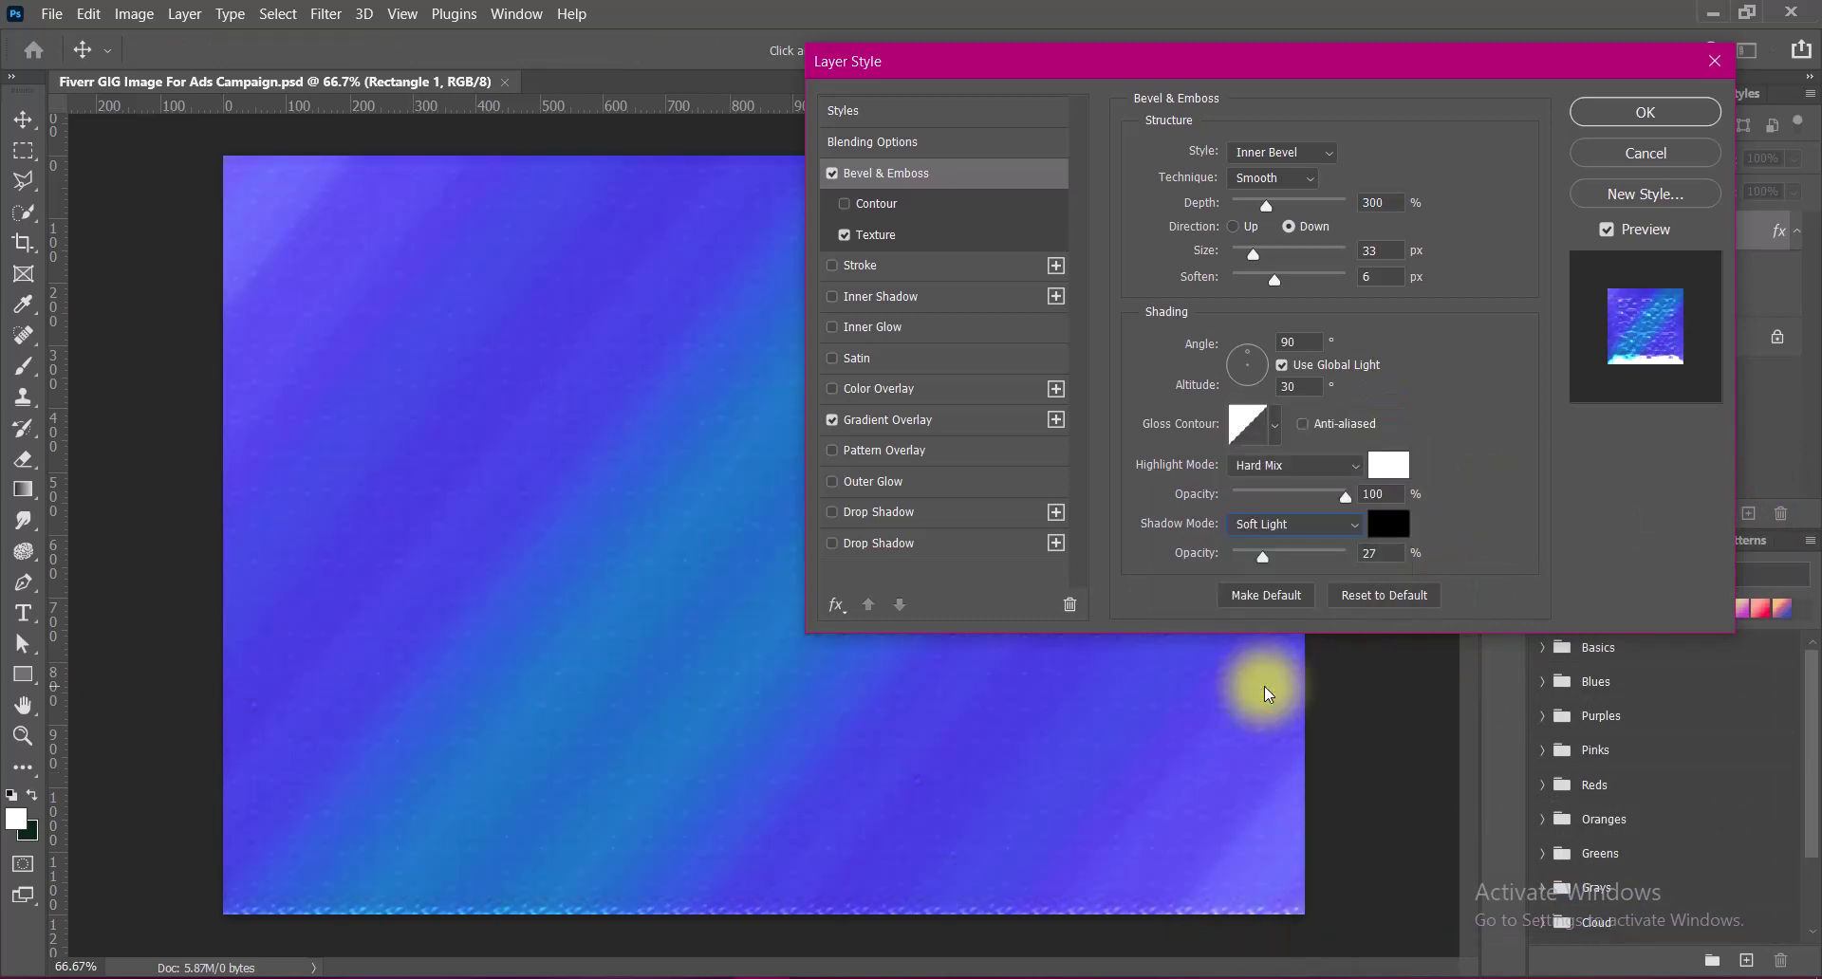
pyautogui.click(1291, 524)
pyautogui.click(1262, 361)
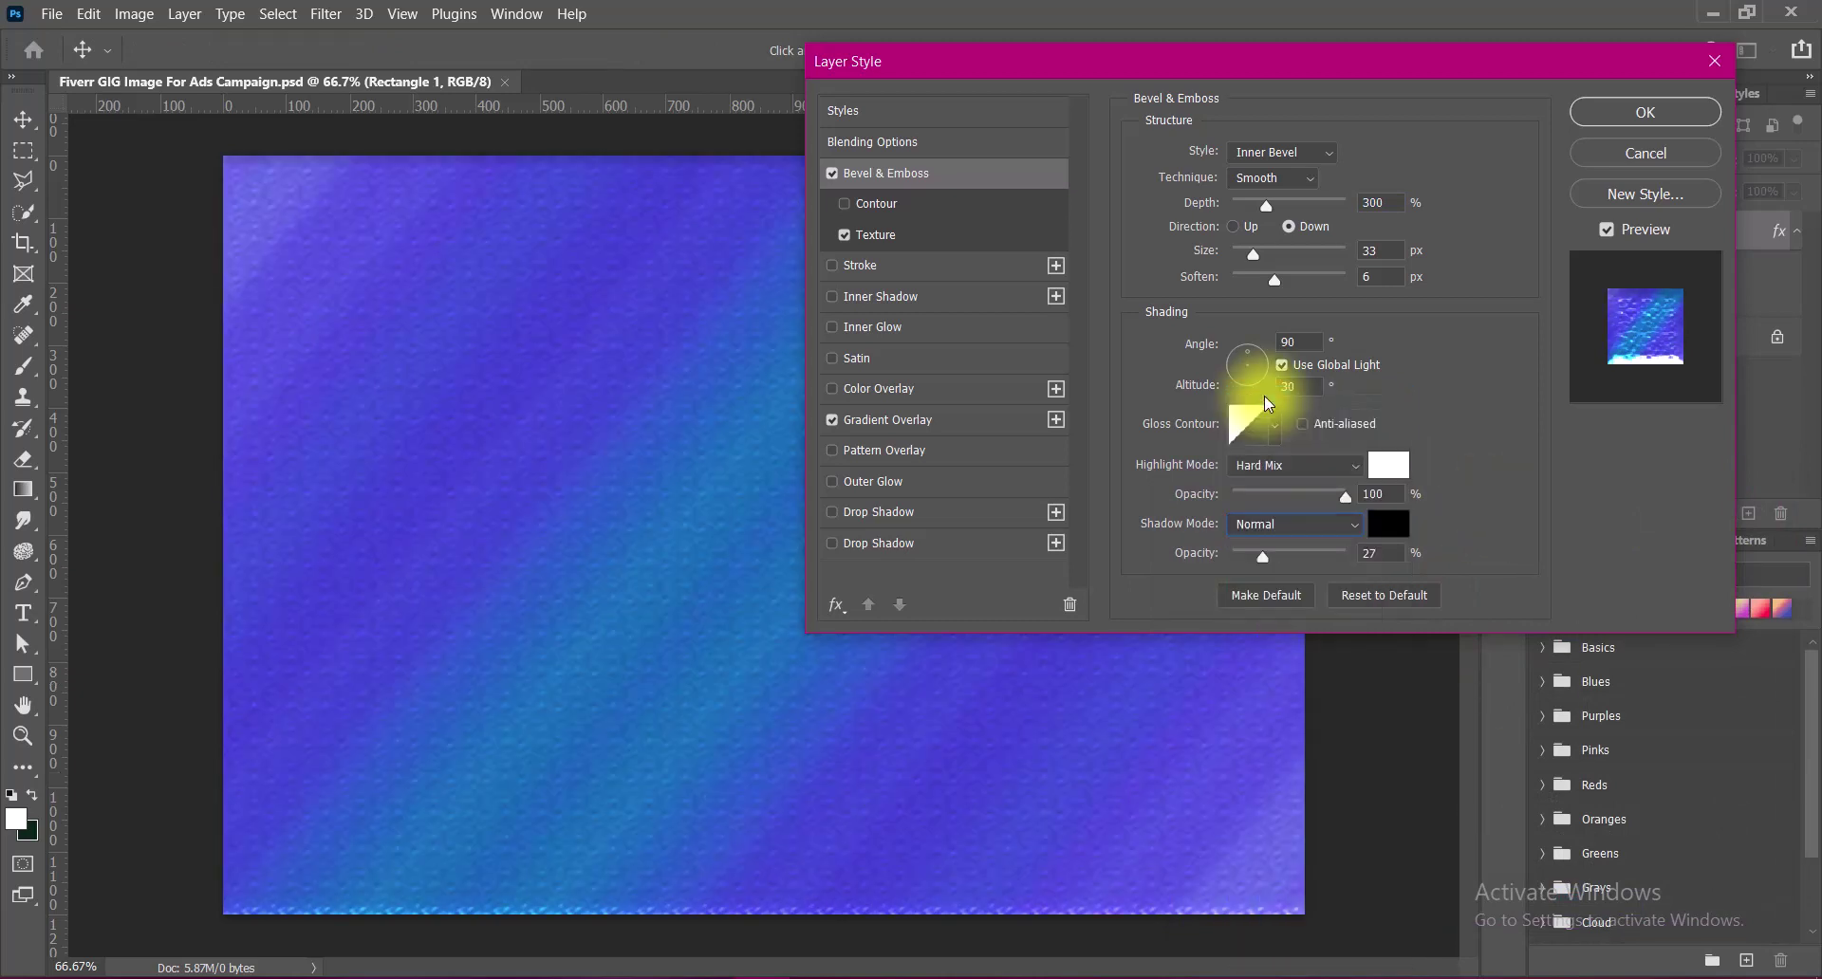
pyautogui.click(1373, 553)
pyautogui.write('21')
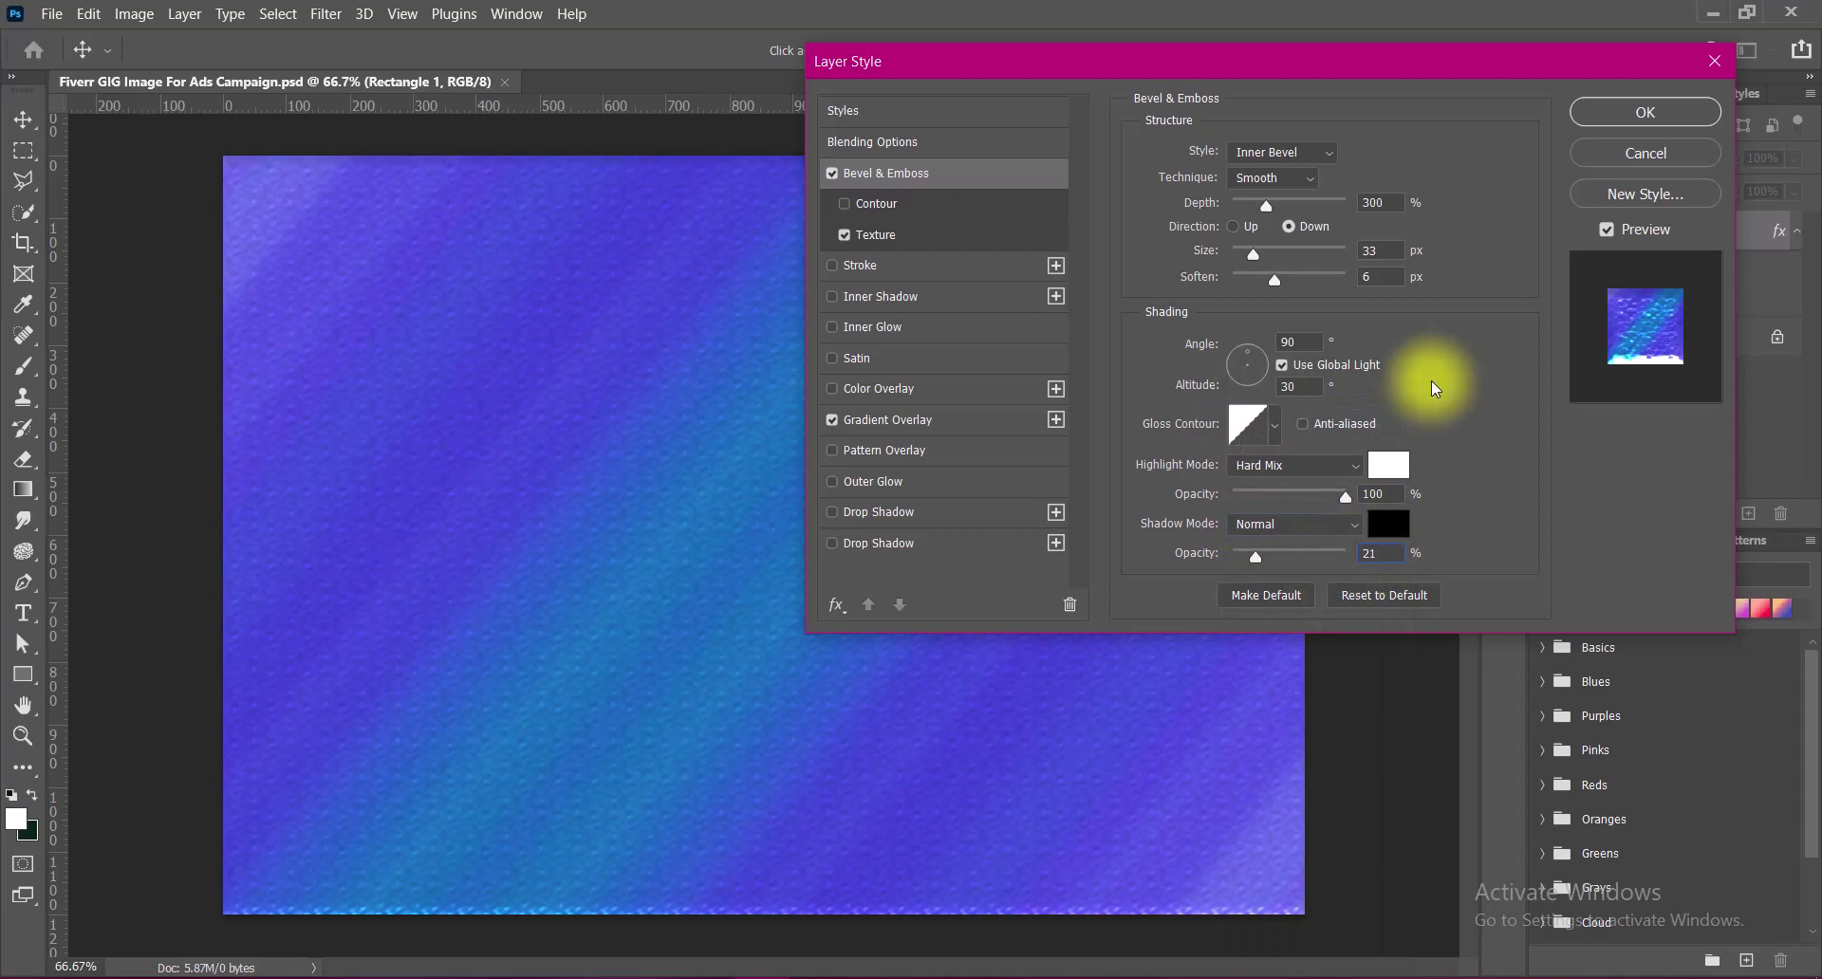
# Set the bevel Size to 60 px and Soften to 4 px.
pyautogui.moveTo(1253, 253); pyautogui.dragTo(1264, 253)
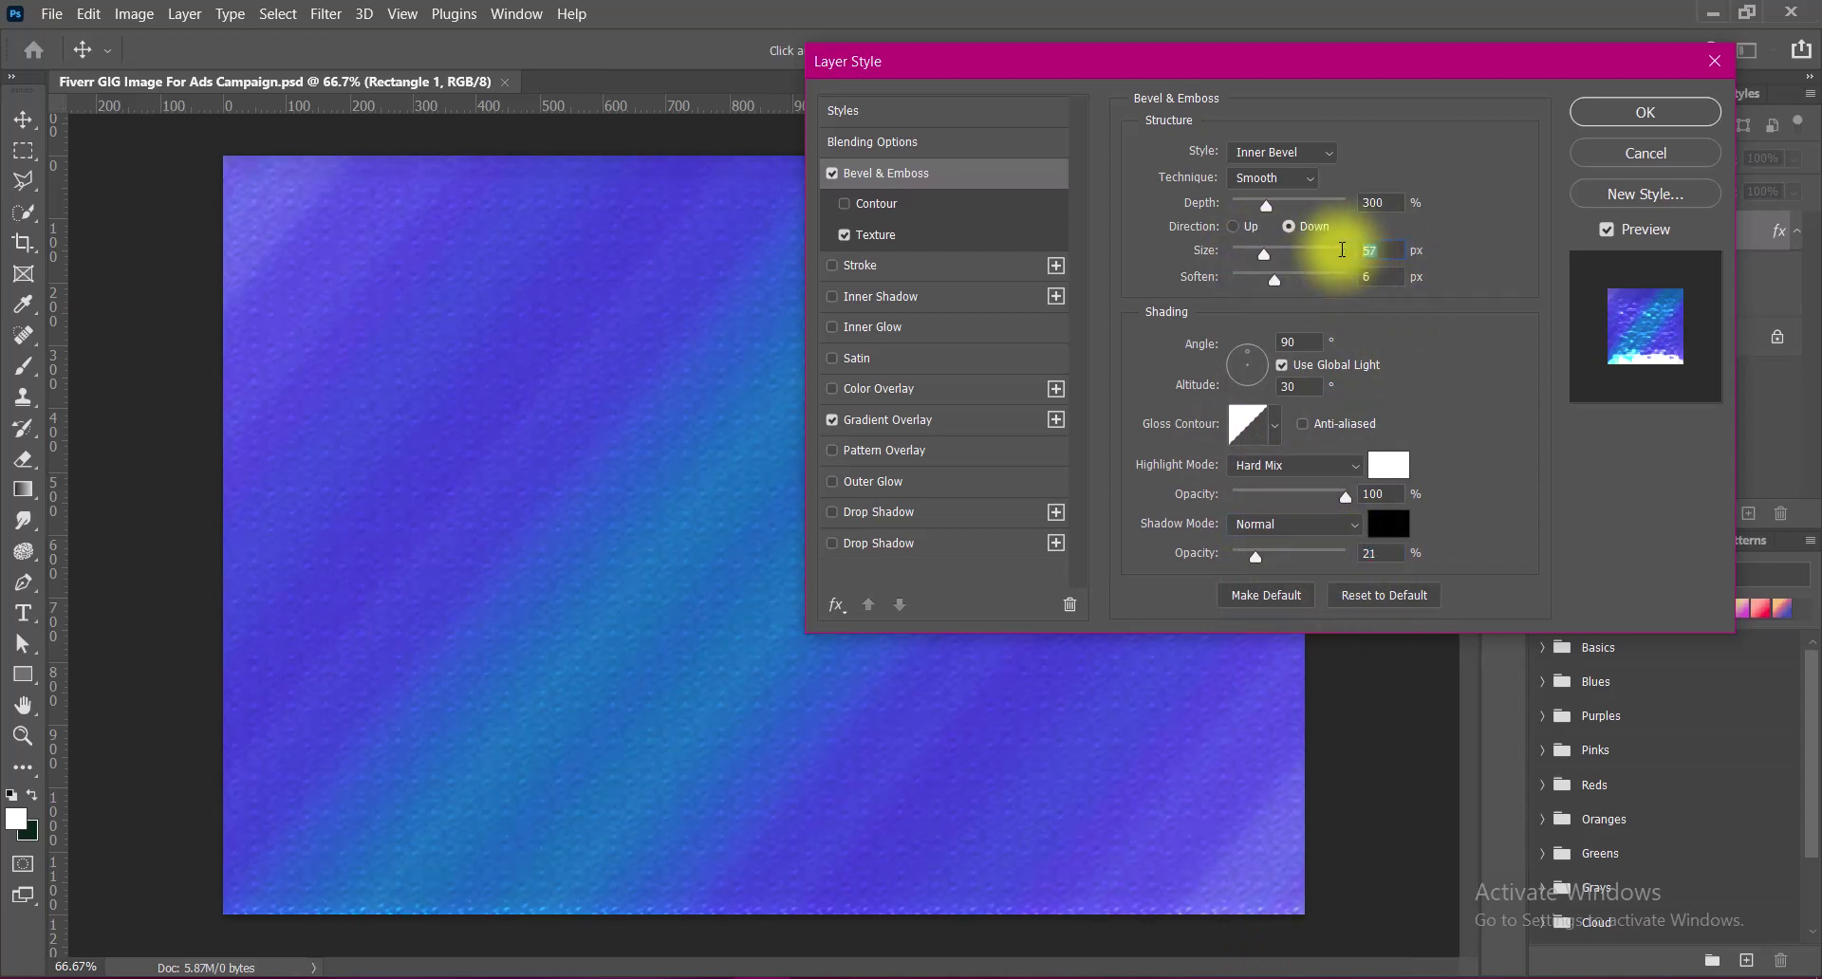
pyautogui.press('Up')
pyautogui.press('Up')
pyautogui.press('Up')
pyautogui.press('Tab')
pyautogui.write('4')
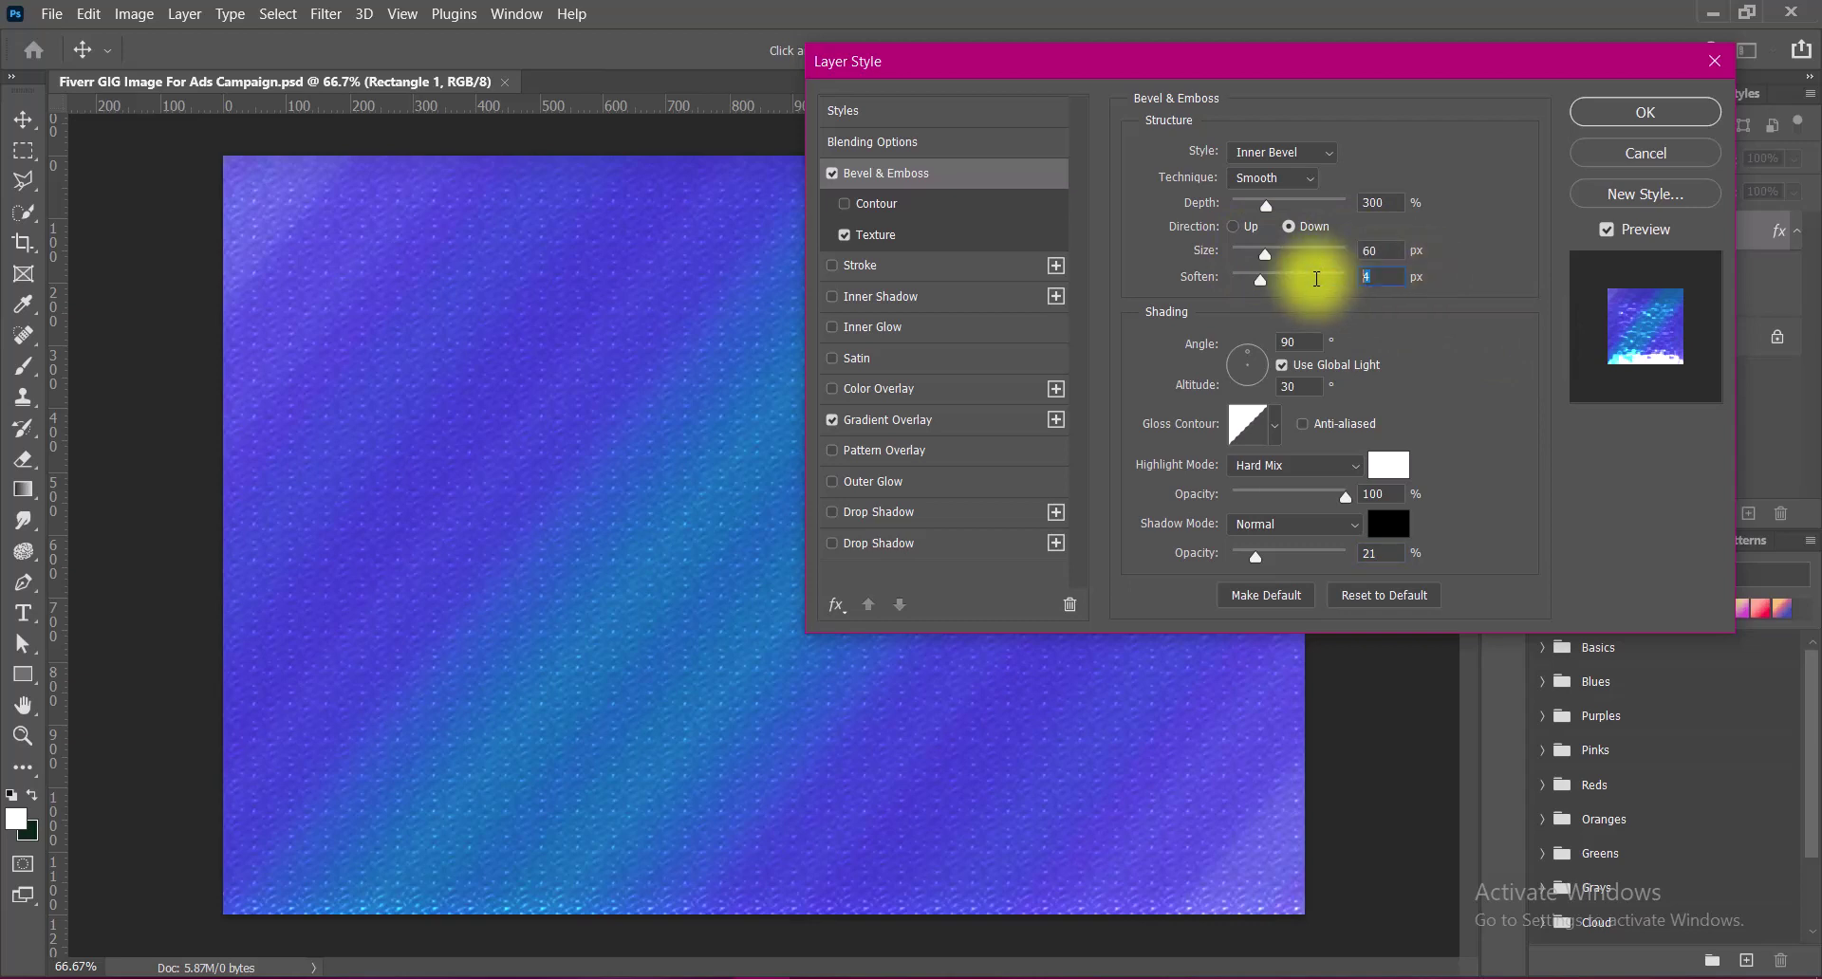
pyautogui.press('Up')
pyautogui.press('Down')
pyautogui.press('Down')
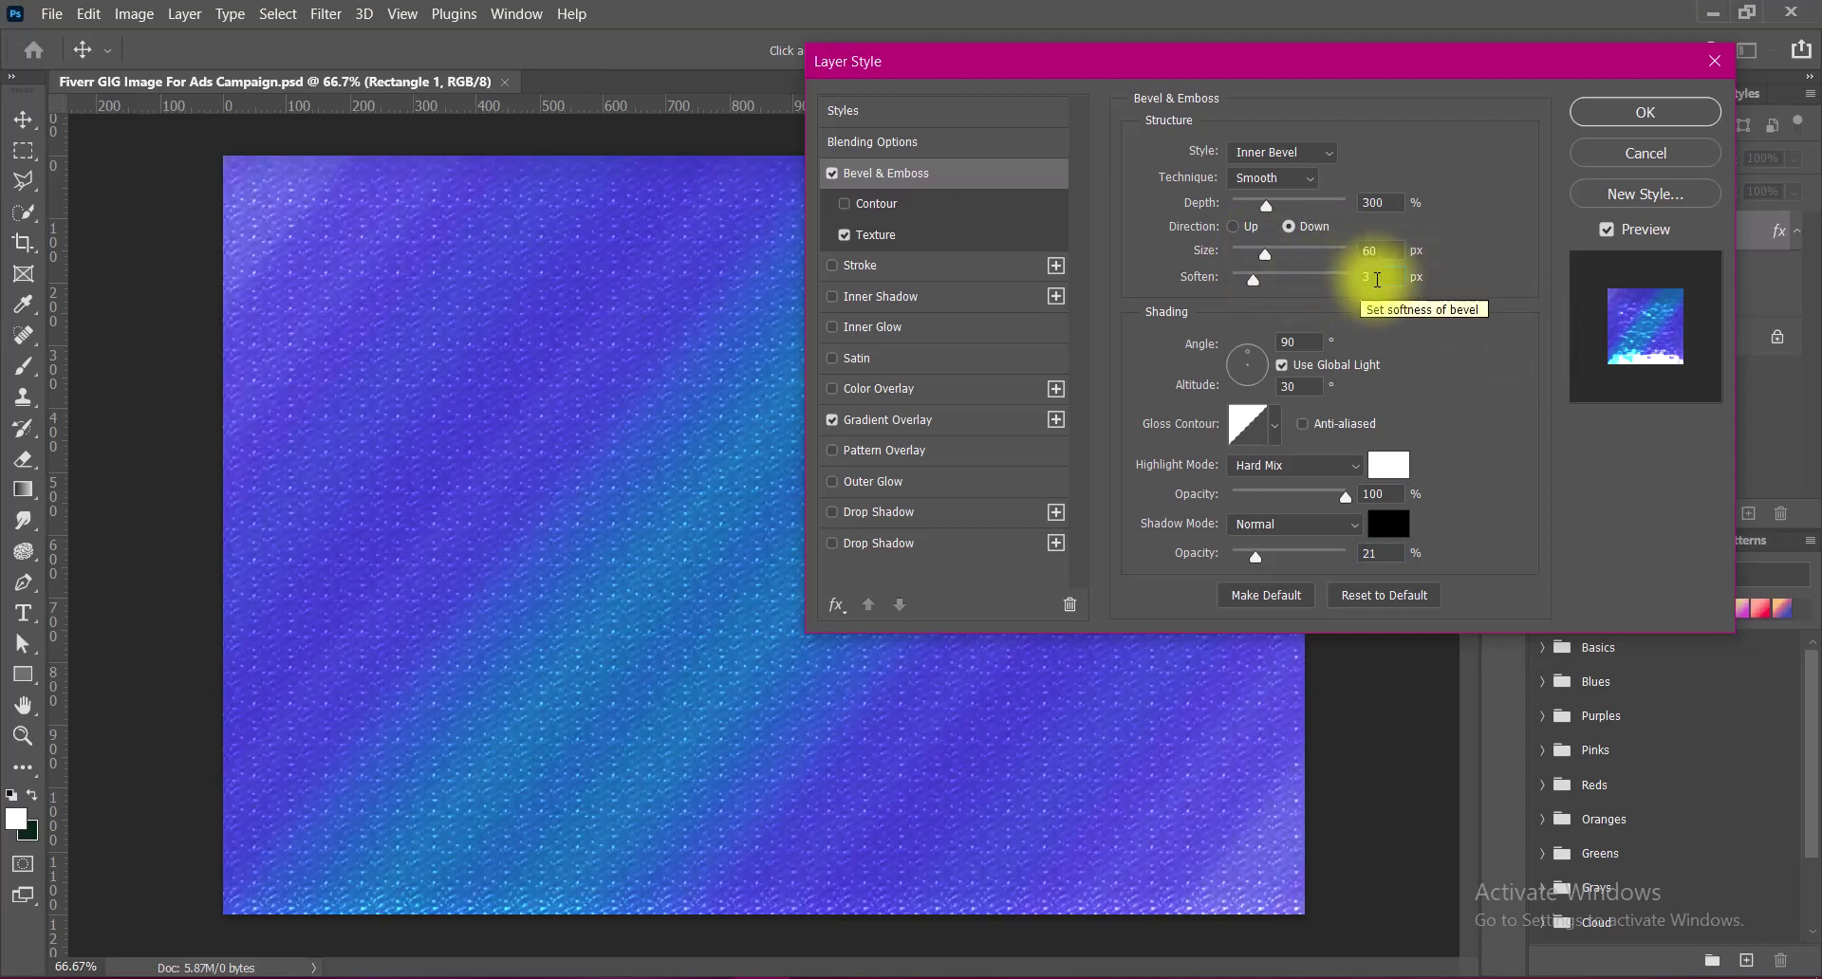
pyautogui.press('Up')
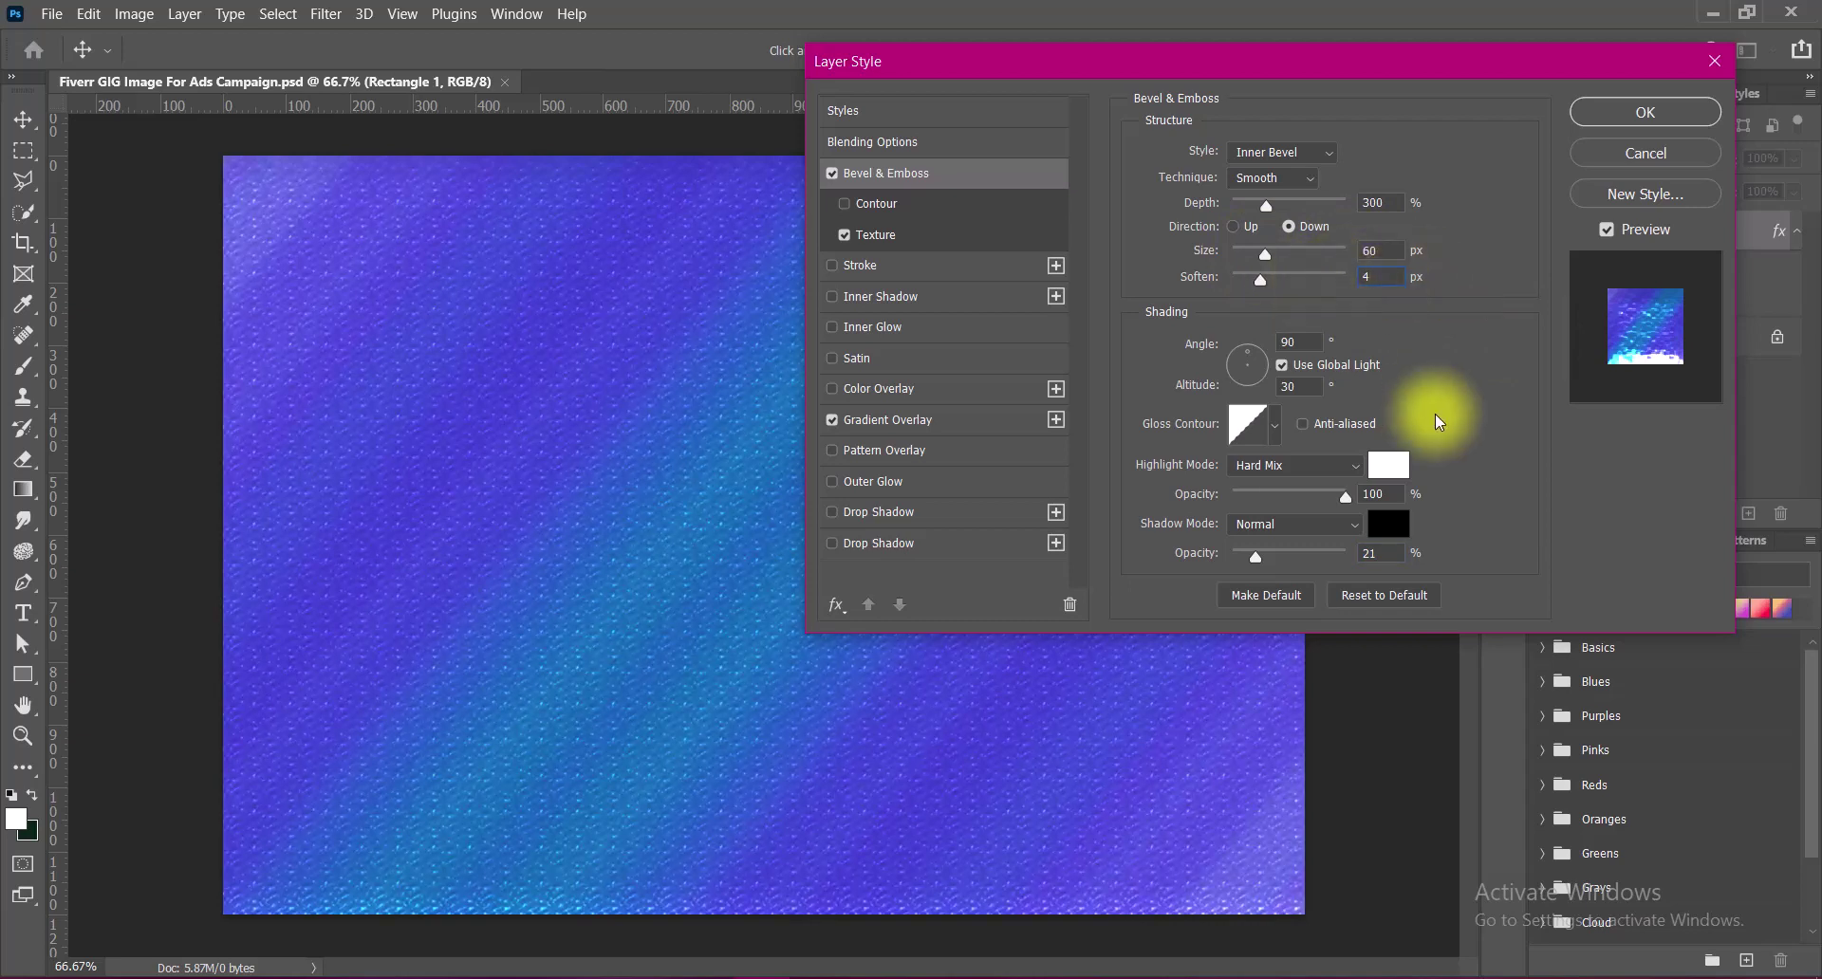
# Change the highlight mode to Hard Light and apply the bevel.
pyautogui.click(1388, 465)
pyautogui.click(1709, 516)
pyautogui.click(1342, 465)
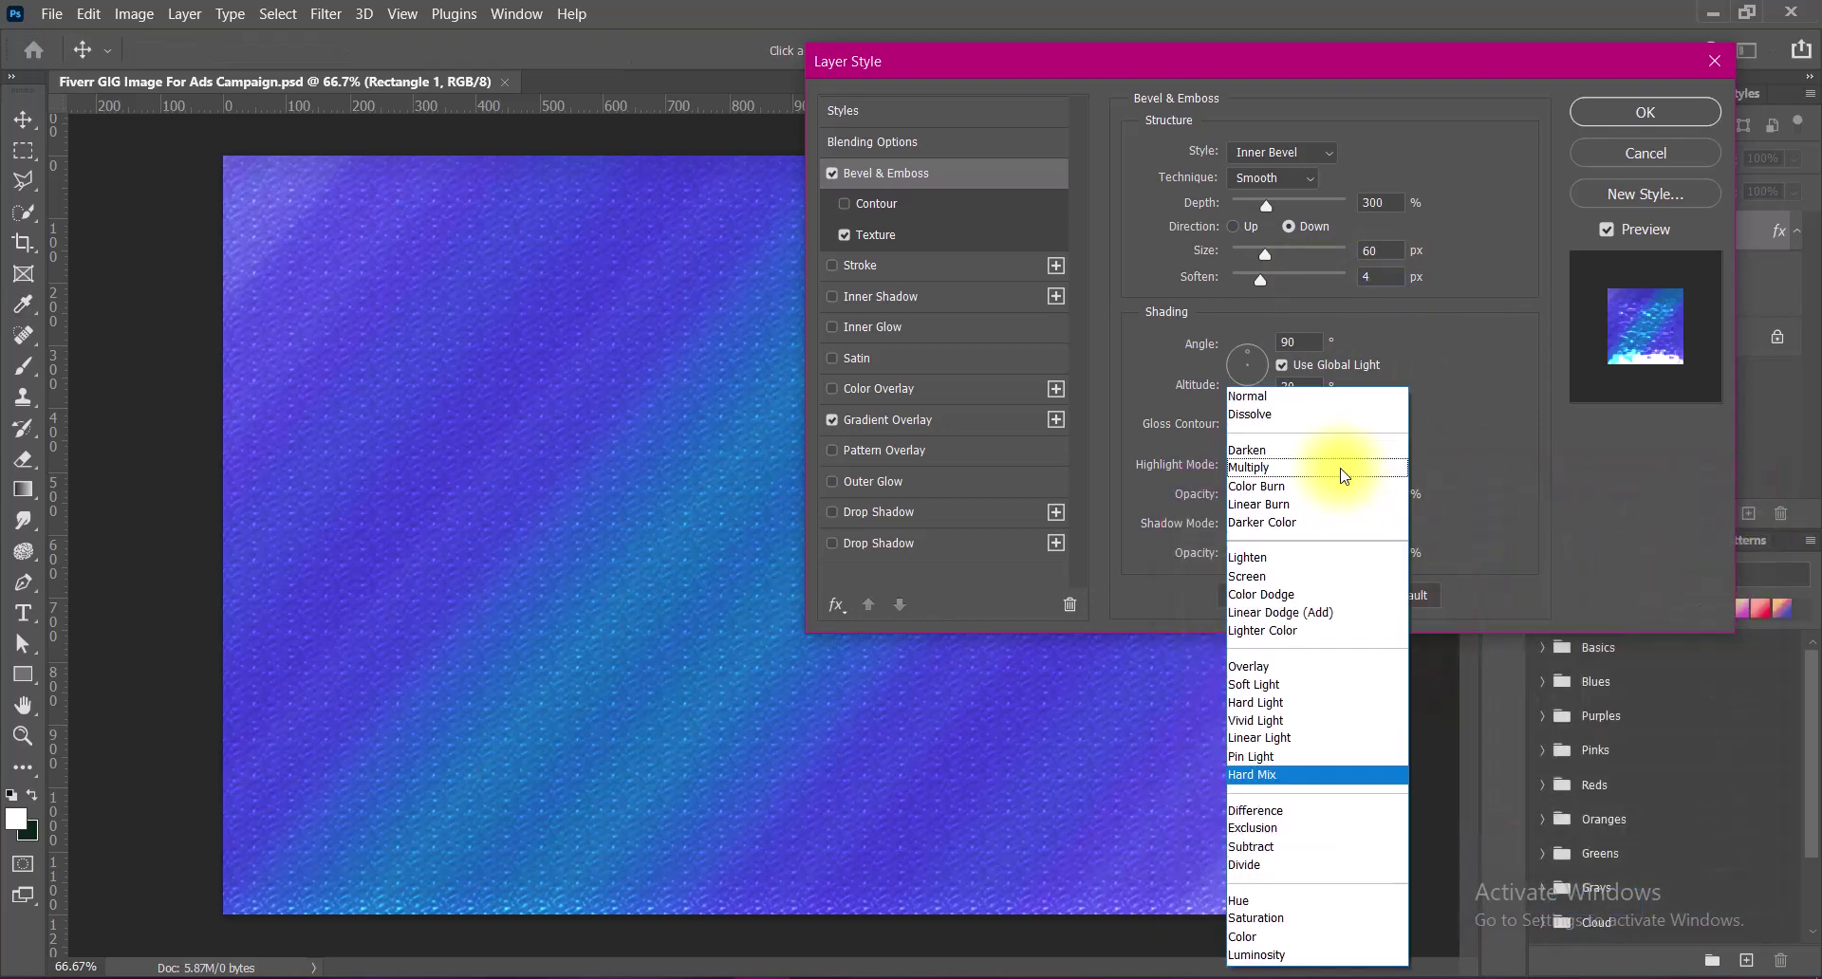
pyautogui.click(1267, 704)
pyautogui.click(1661, 112)
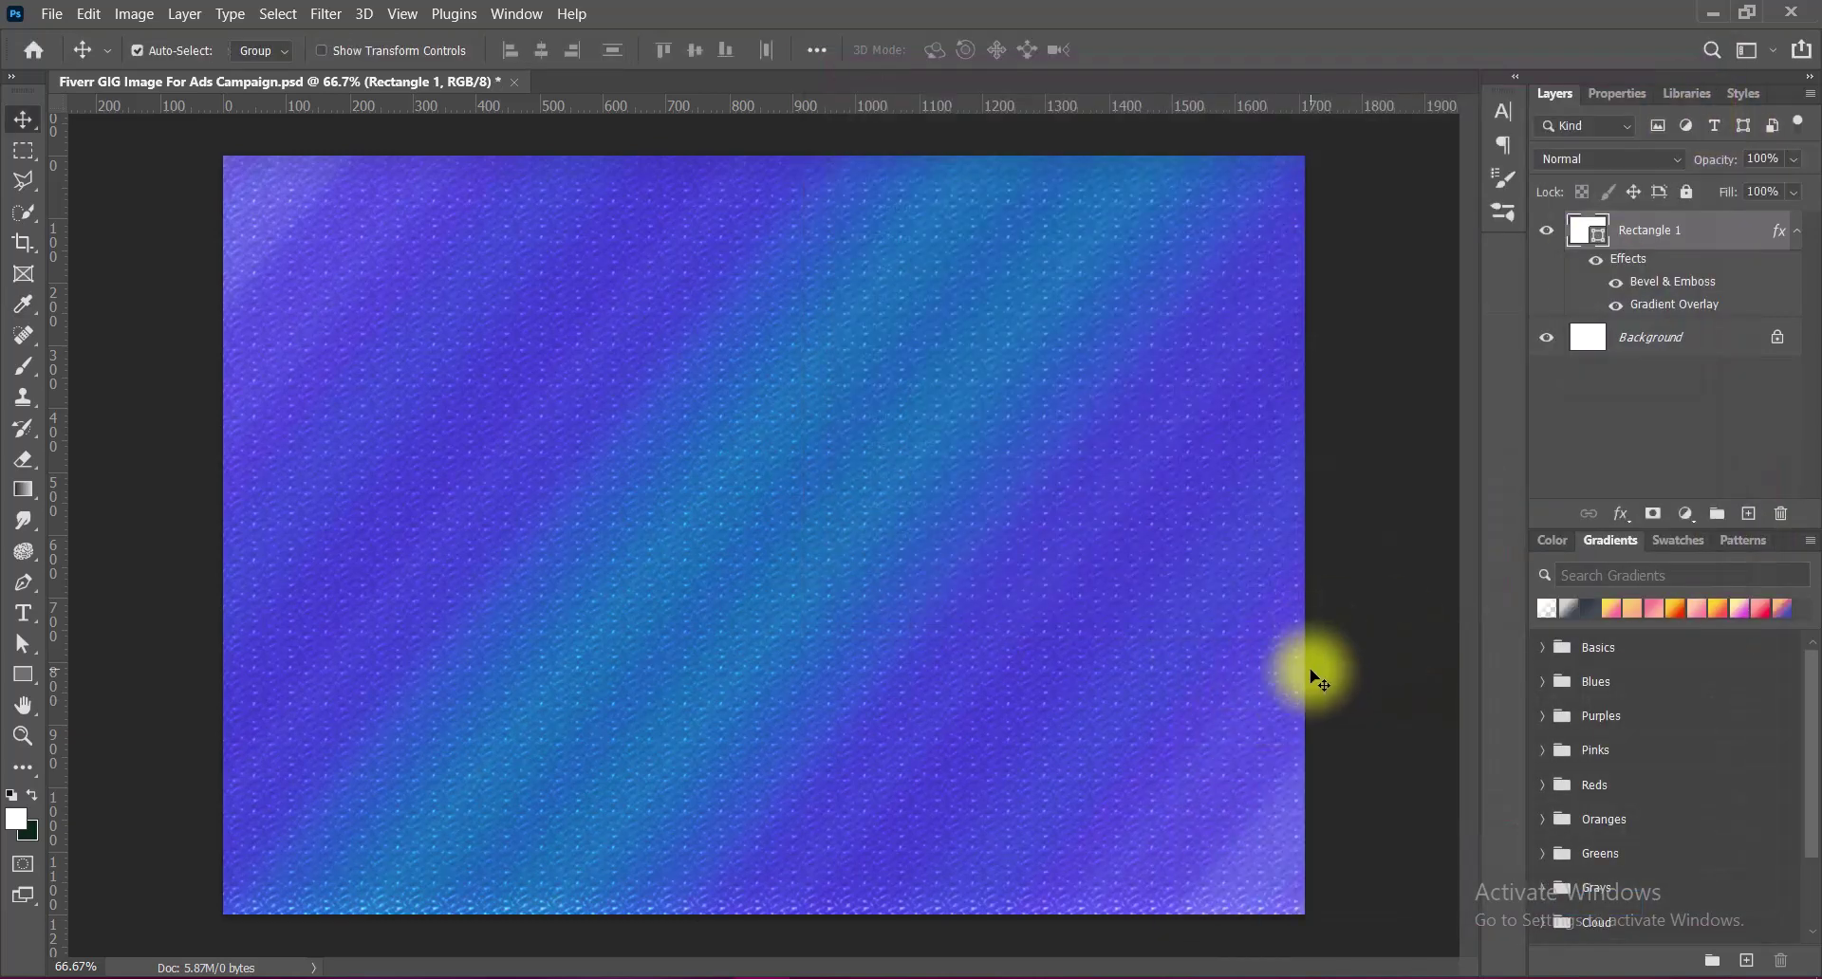
# Save the document and paste the globe-and-circuit image as a new layer.
pyautogui.hotkey('ctrl', 's')
pyautogui.hotkey('ctrl', 'v')
pyautogui.moveTo(757, 679); pyautogui.dragTo(772, 608)
# Scale the globe image to about 178% so it fills the canvas.
pyautogui.hotkey('ctrl', 't')
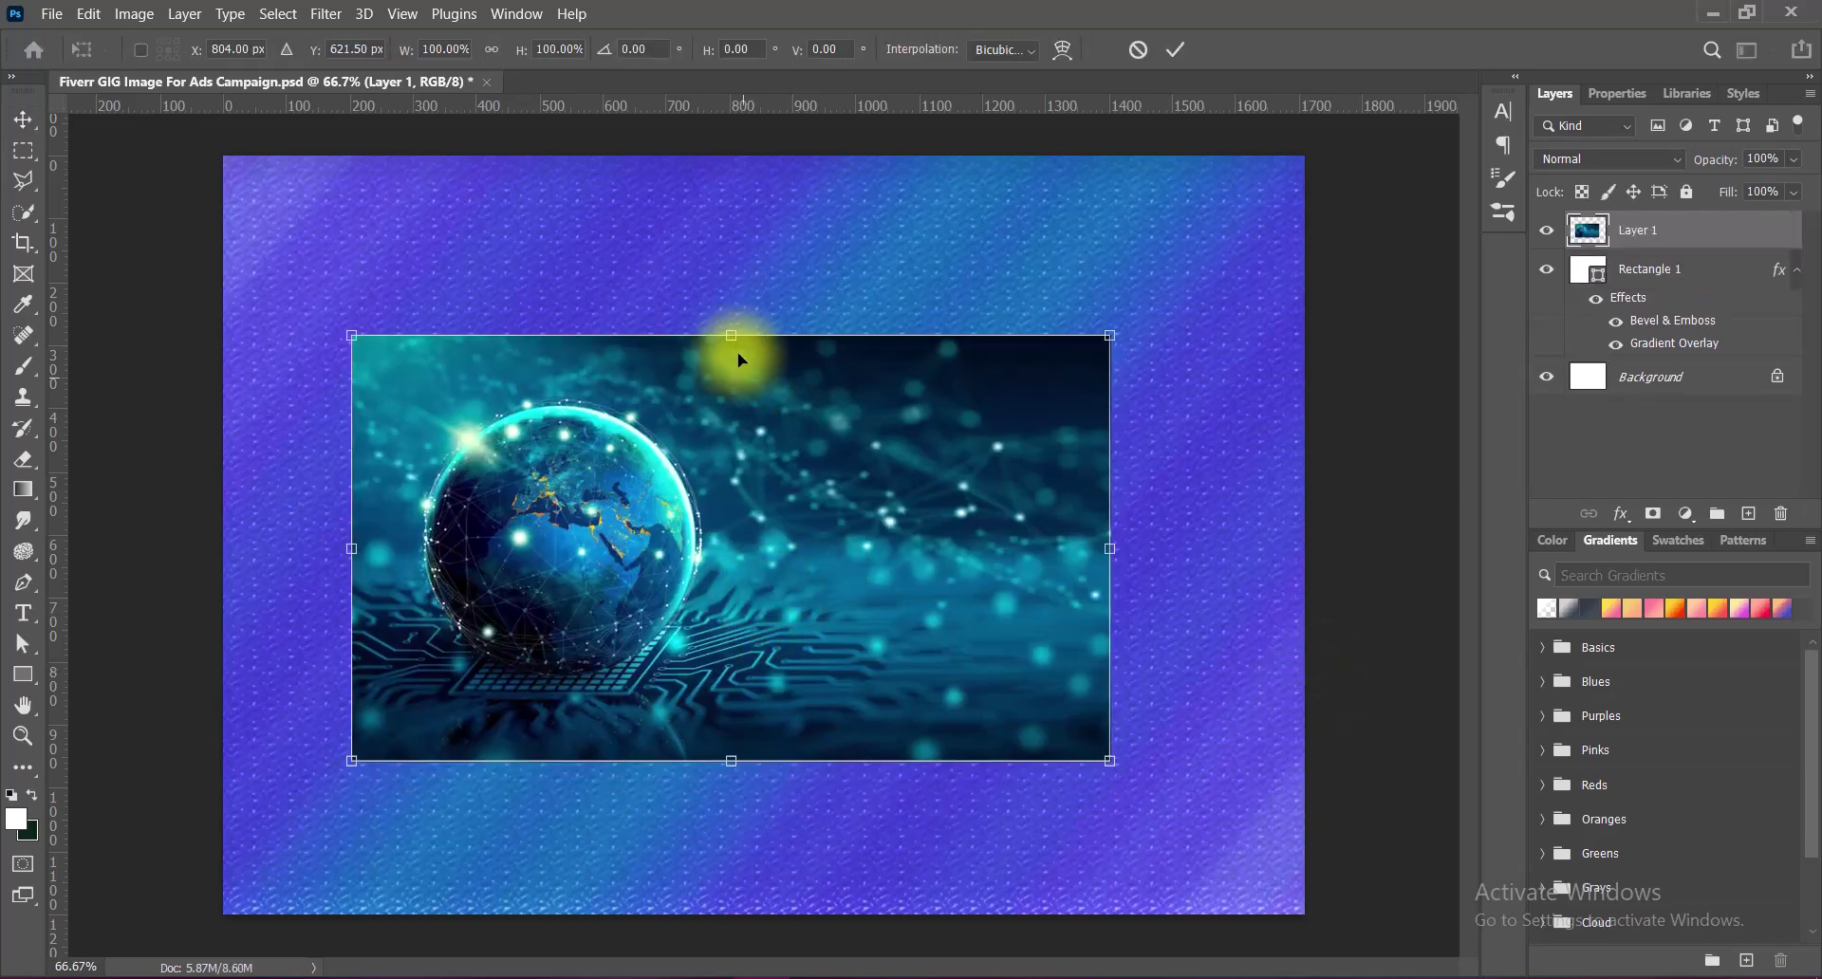
pyautogui.moveTo(732, 337); pyautogui.dragTo(732, 222)
pyautogui.moveTo(731, 761); pyautogui.dragTo(731, 885)
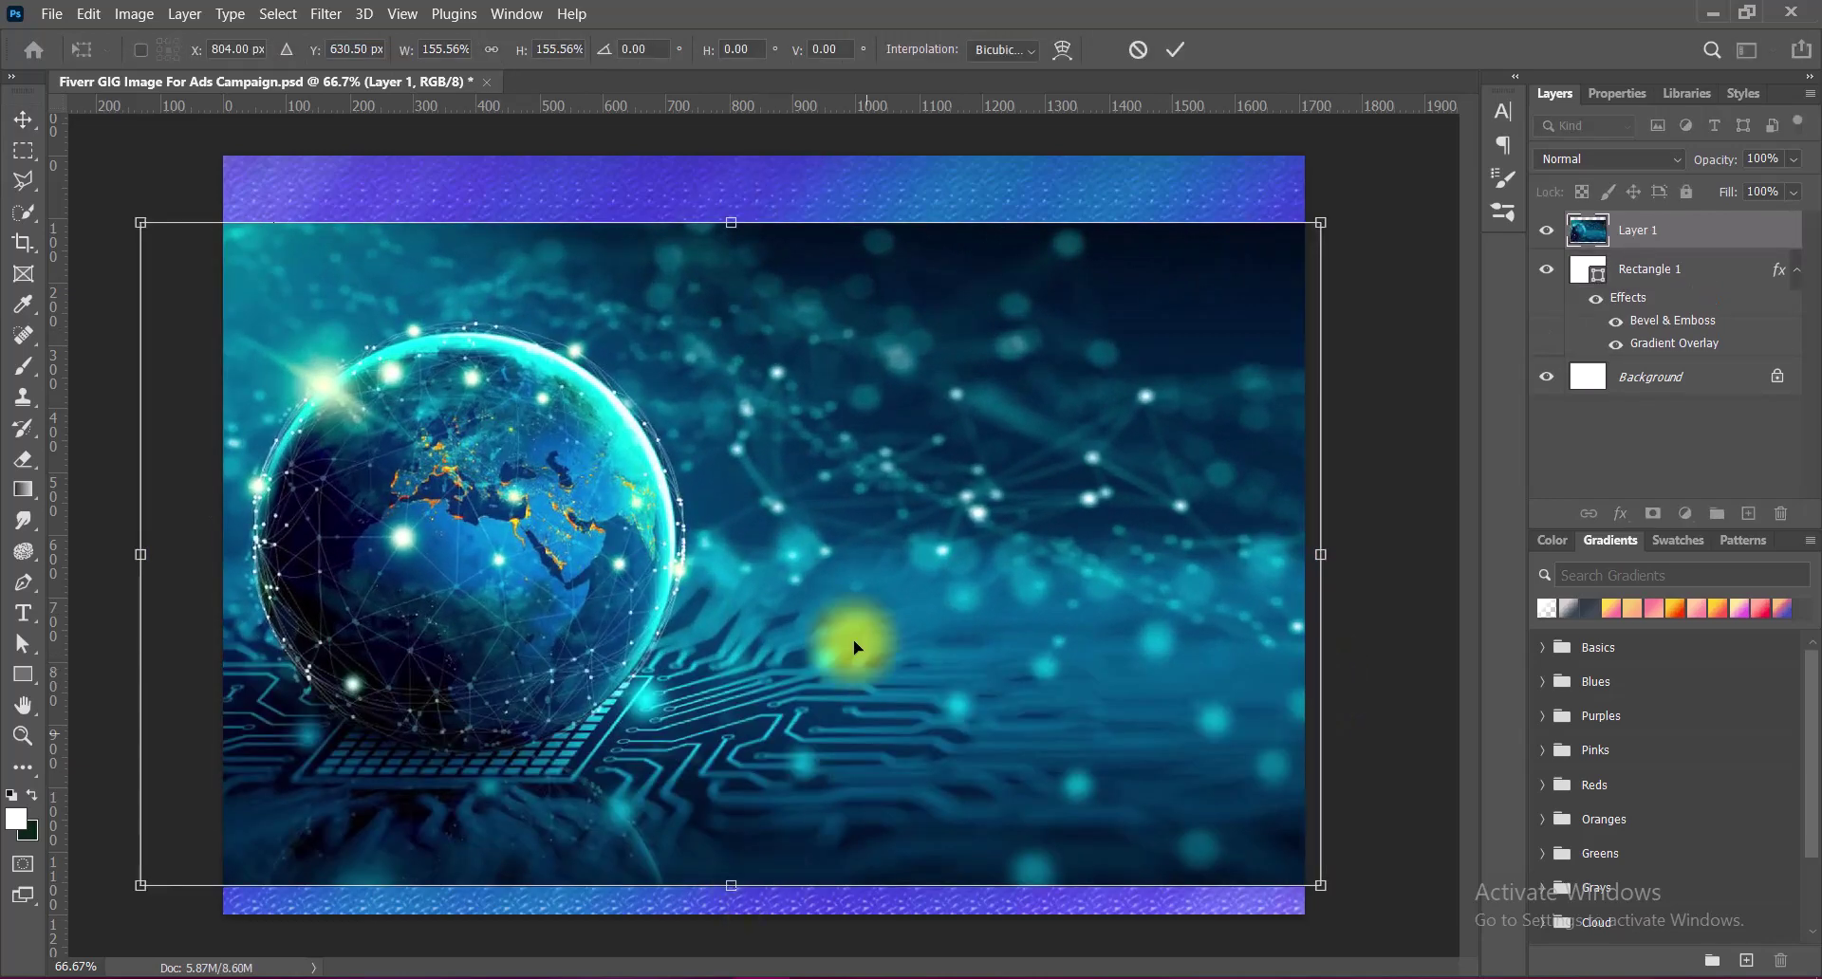
pyautogui.moveTo(852, 643); pyautogui.dragTo(850, 693)
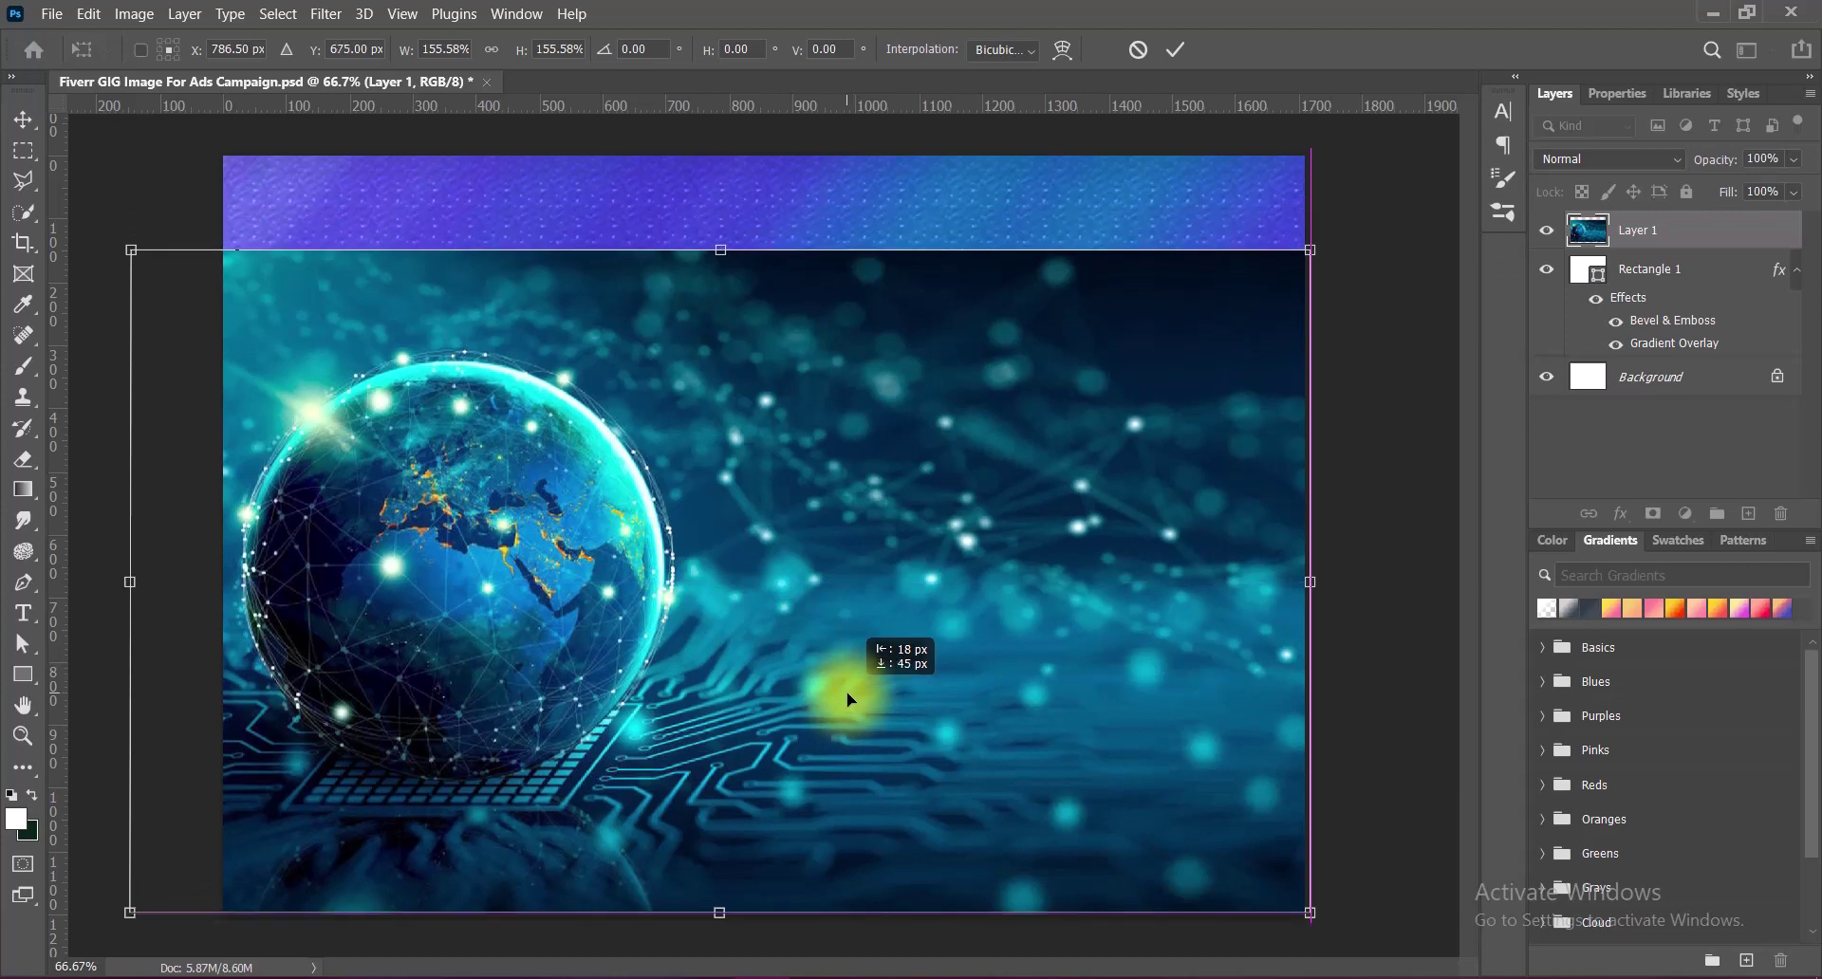
pyautogui.moveTo(720, 249); pyautogui.dragTo(720, 154)
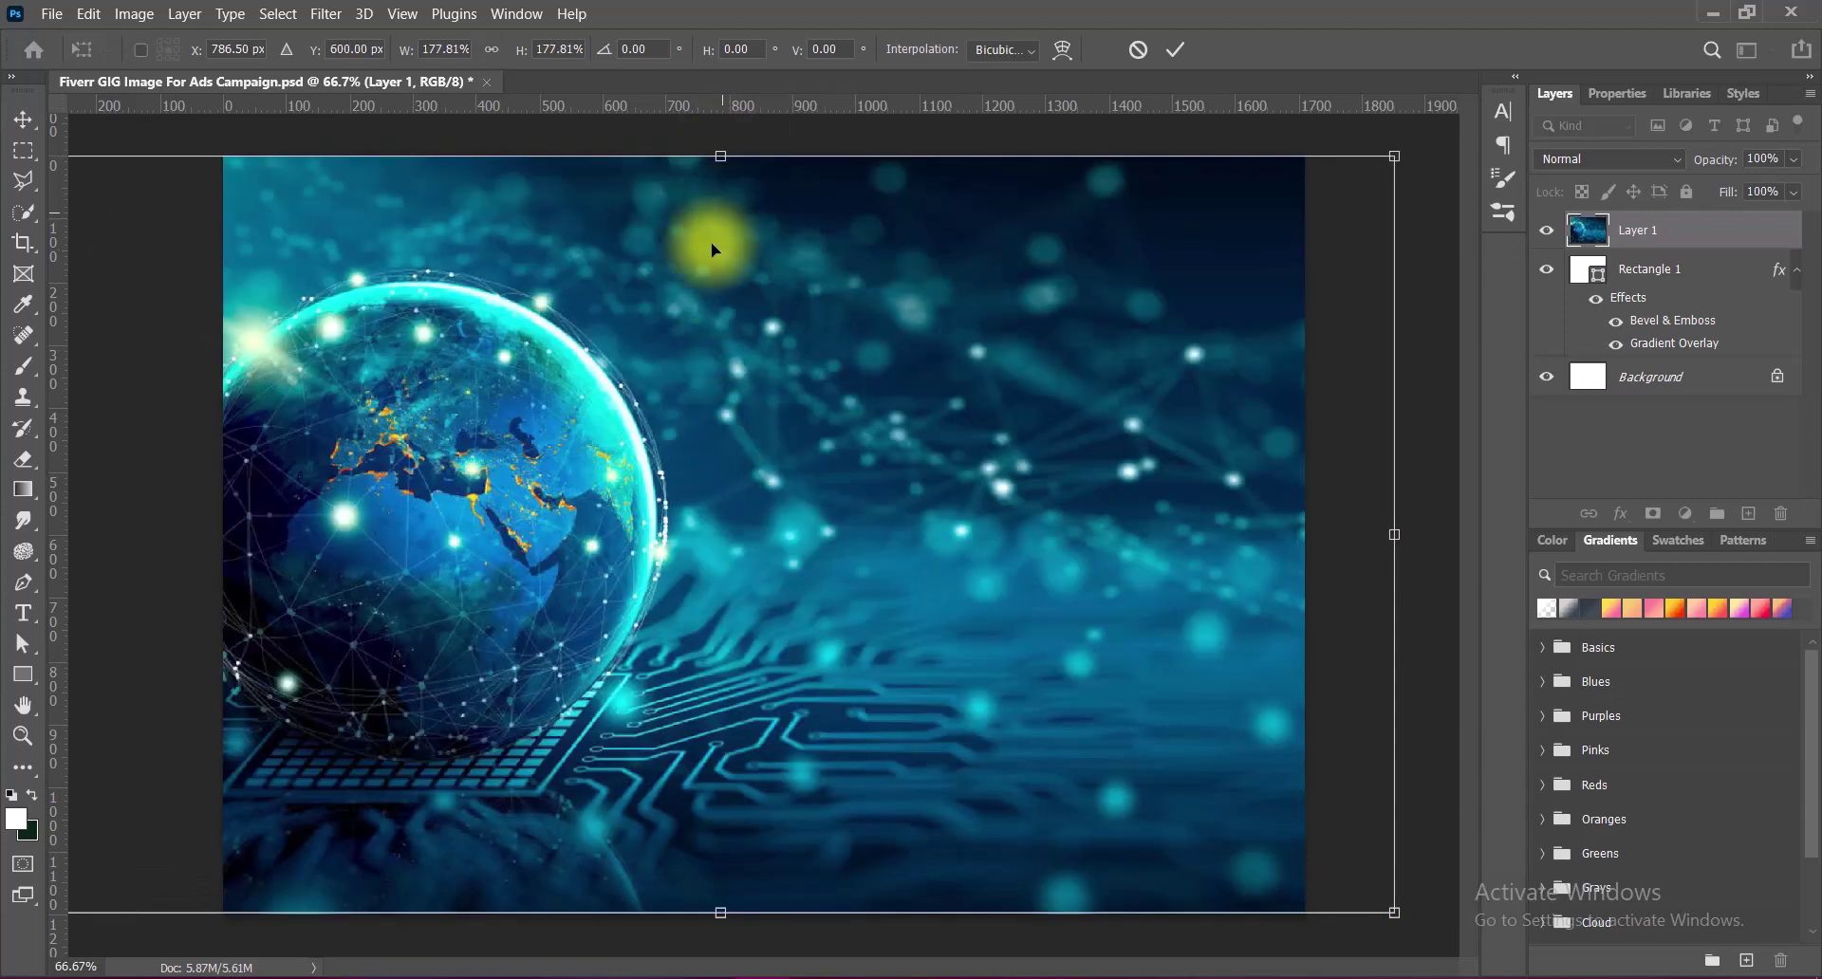
pyautogui.moveTo(580, 504); pyautogui.dragTo(645, 505)
pyautogui.press('Return')
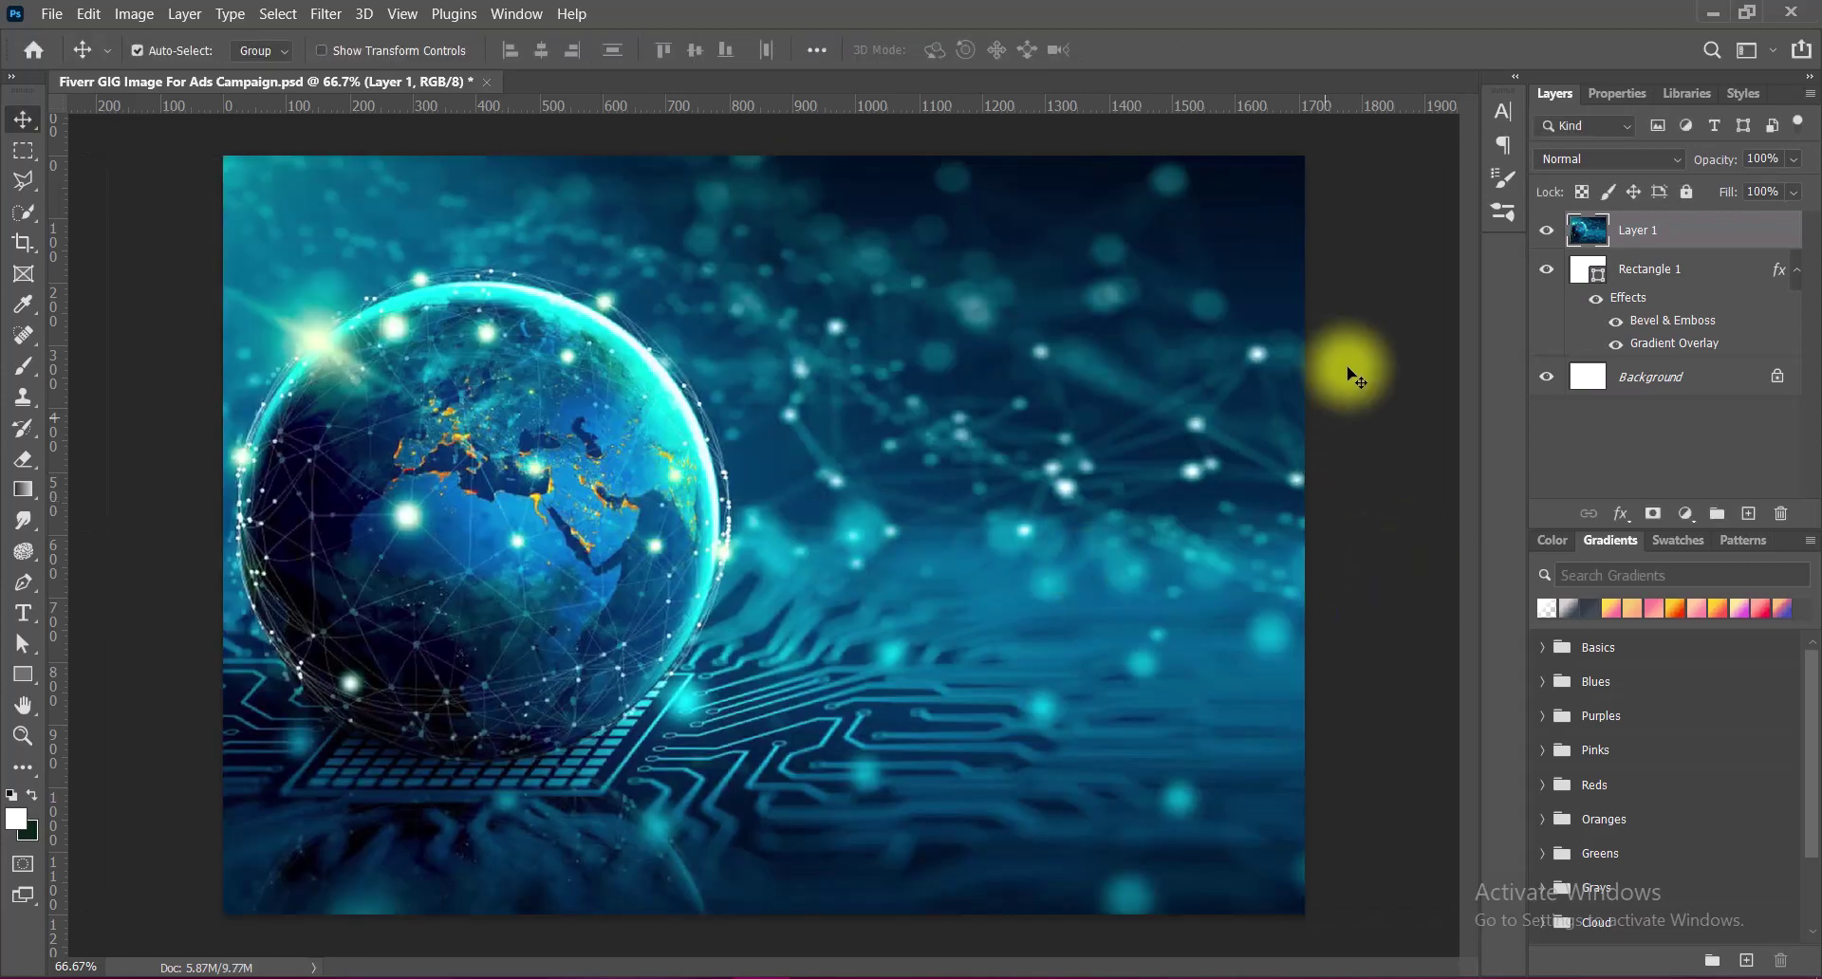
# Apply the Hue/Saturation Increase Saturation preset to the globe image.
pyautogui.click(134, 14)
pyautogui.click(440, 169)
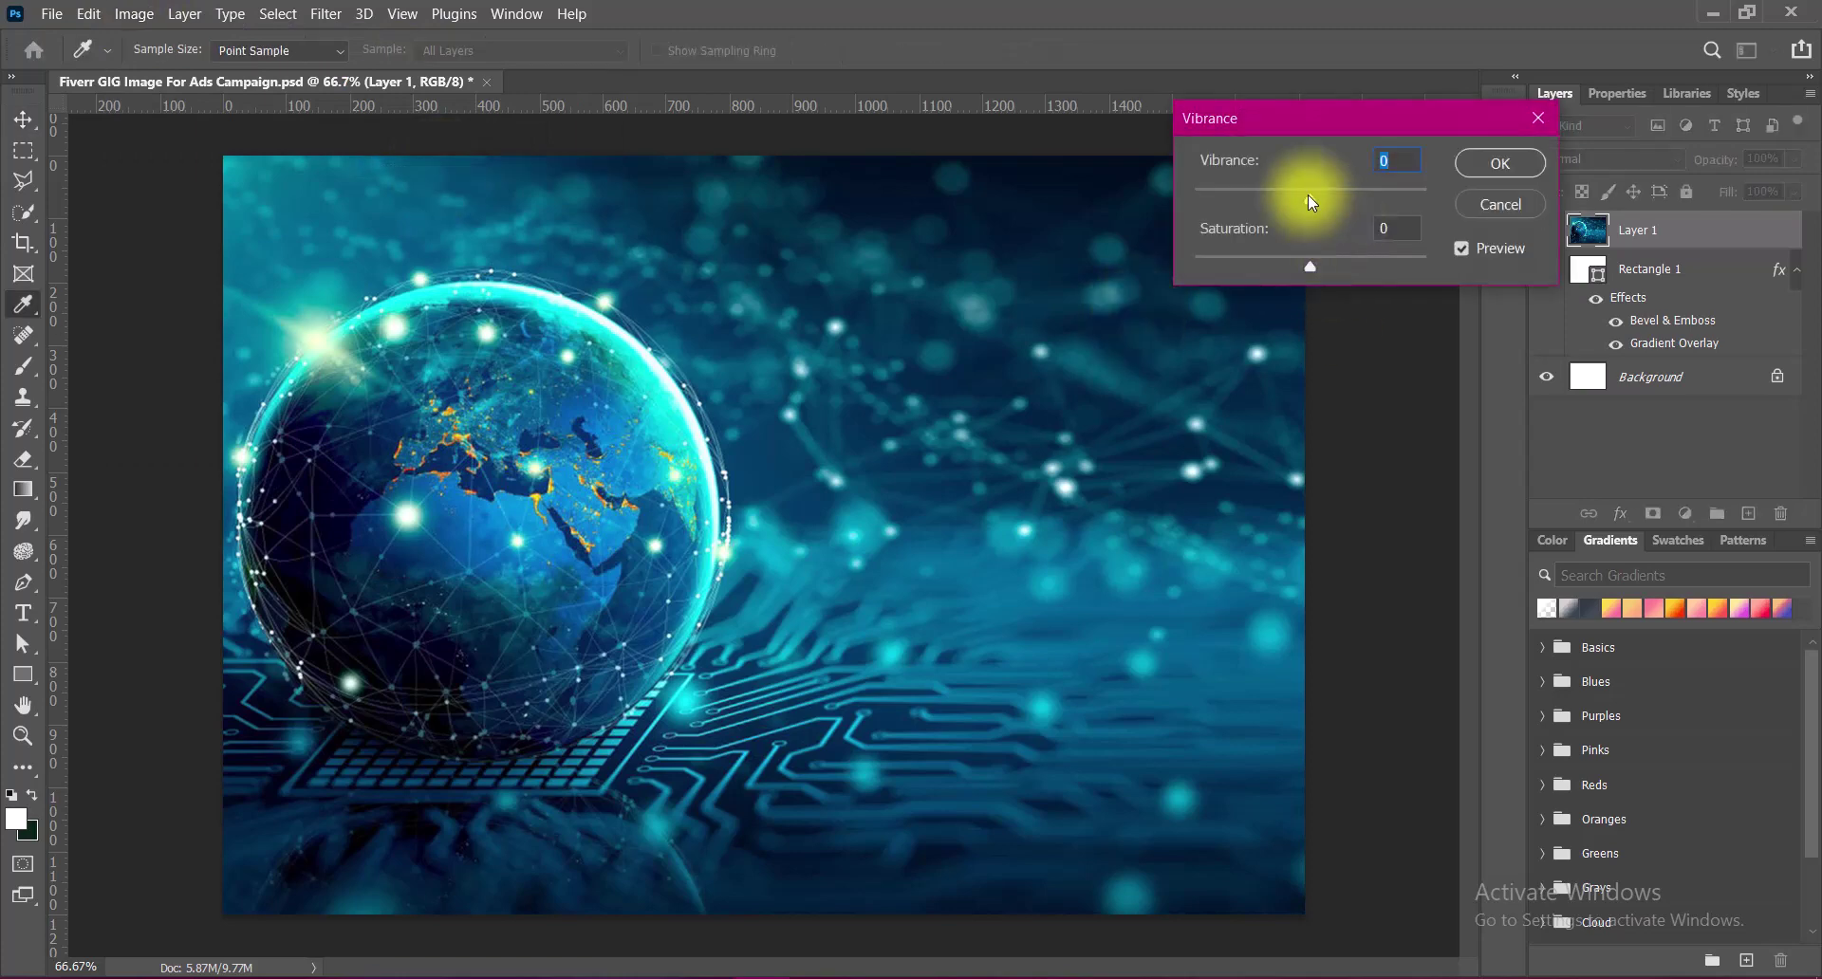
pyautogui.click(1471, 197)
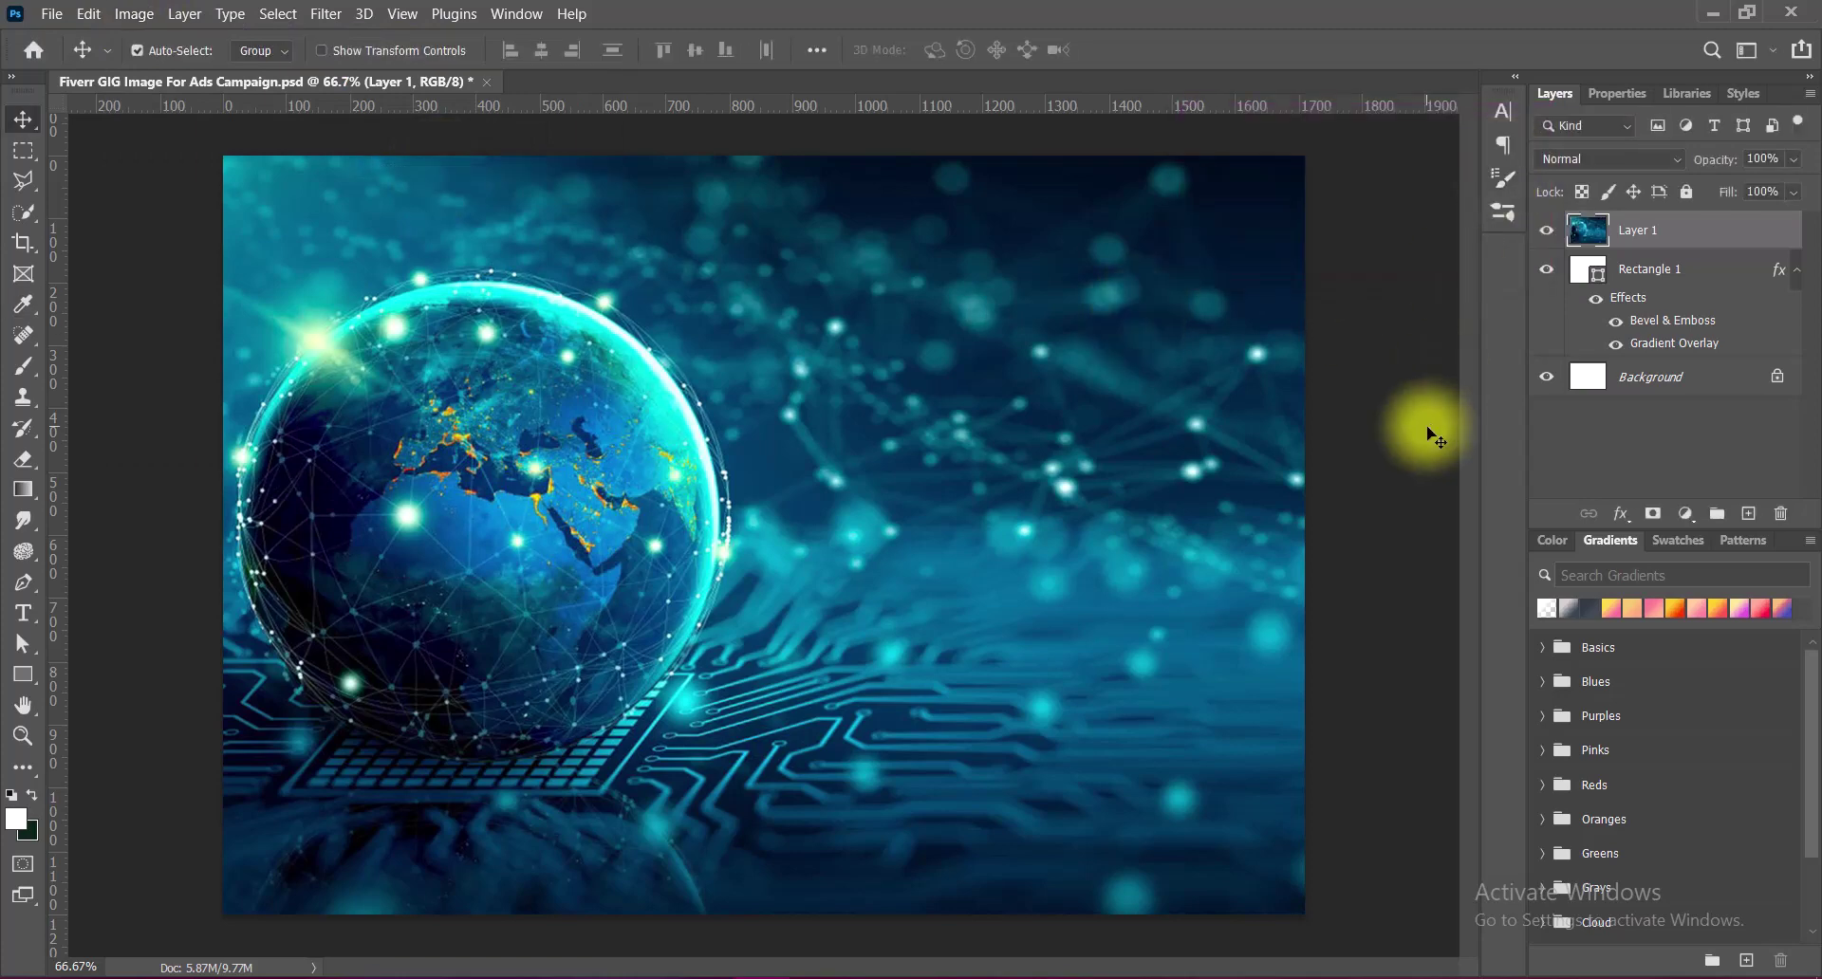
pyautogui.click(134, 14)
pyautogui.moveTo(169, 70)
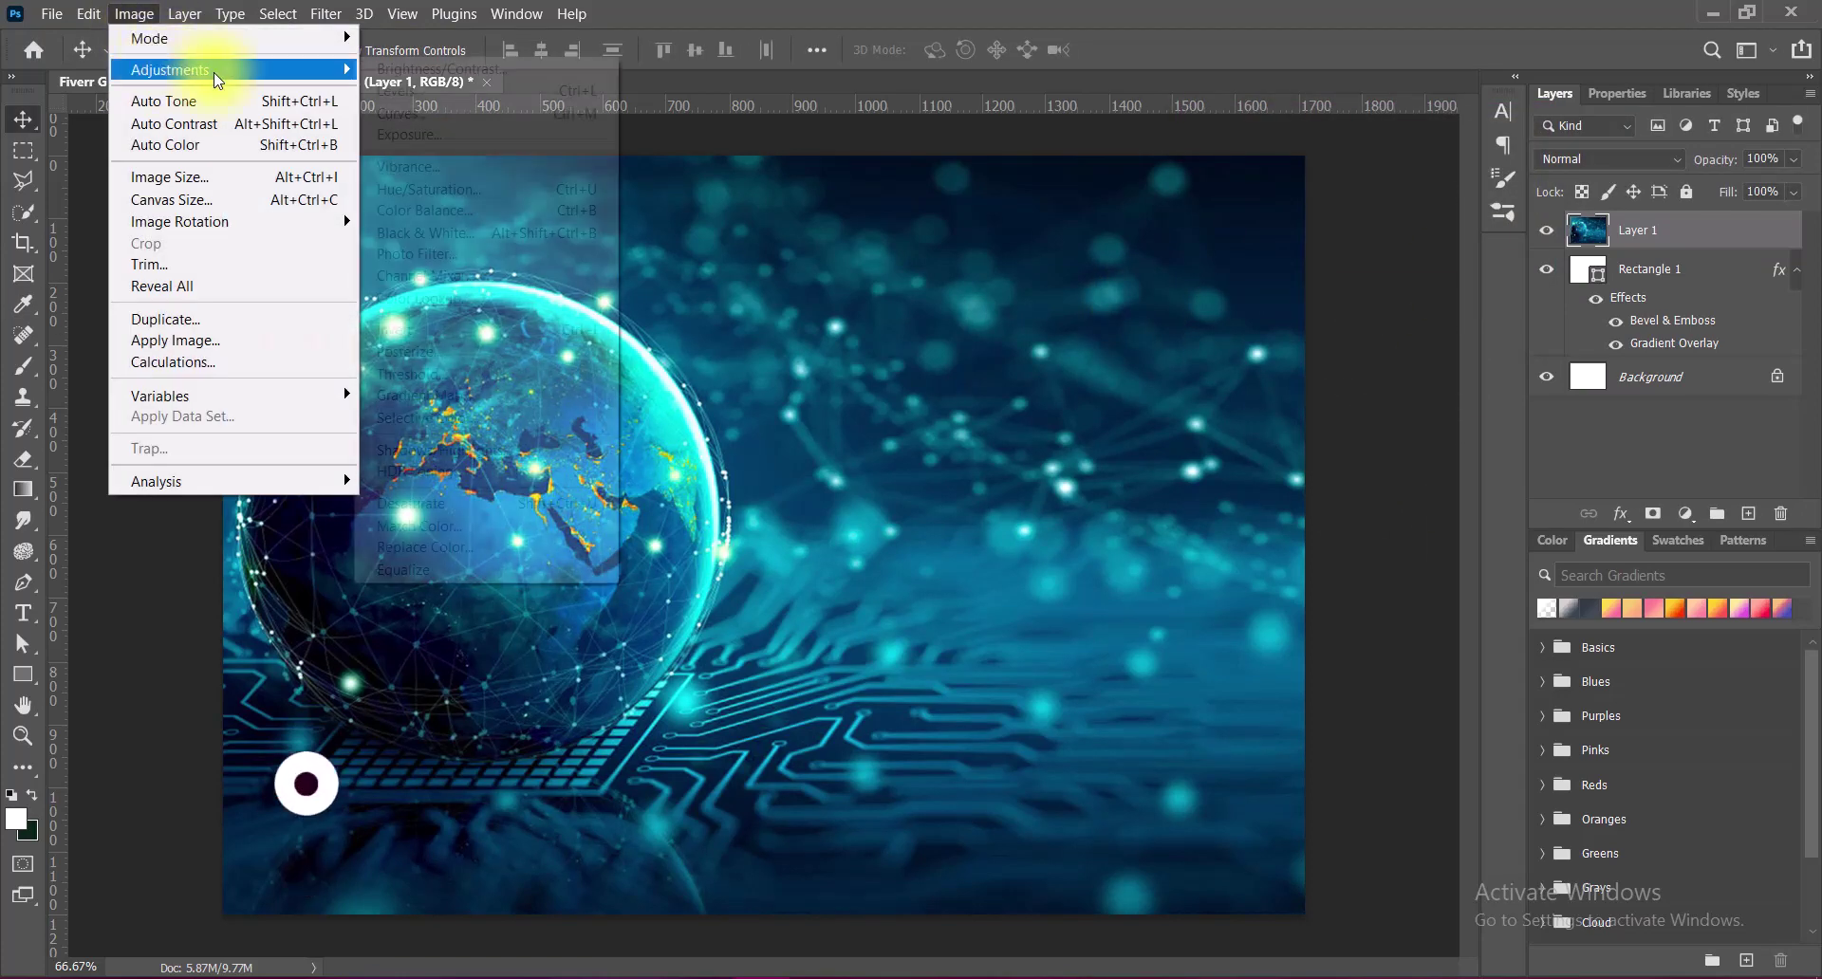
pyautogui.click(459, 186)
pyautogui.click(1439, 200)
pyautogui.click(1381, 389)
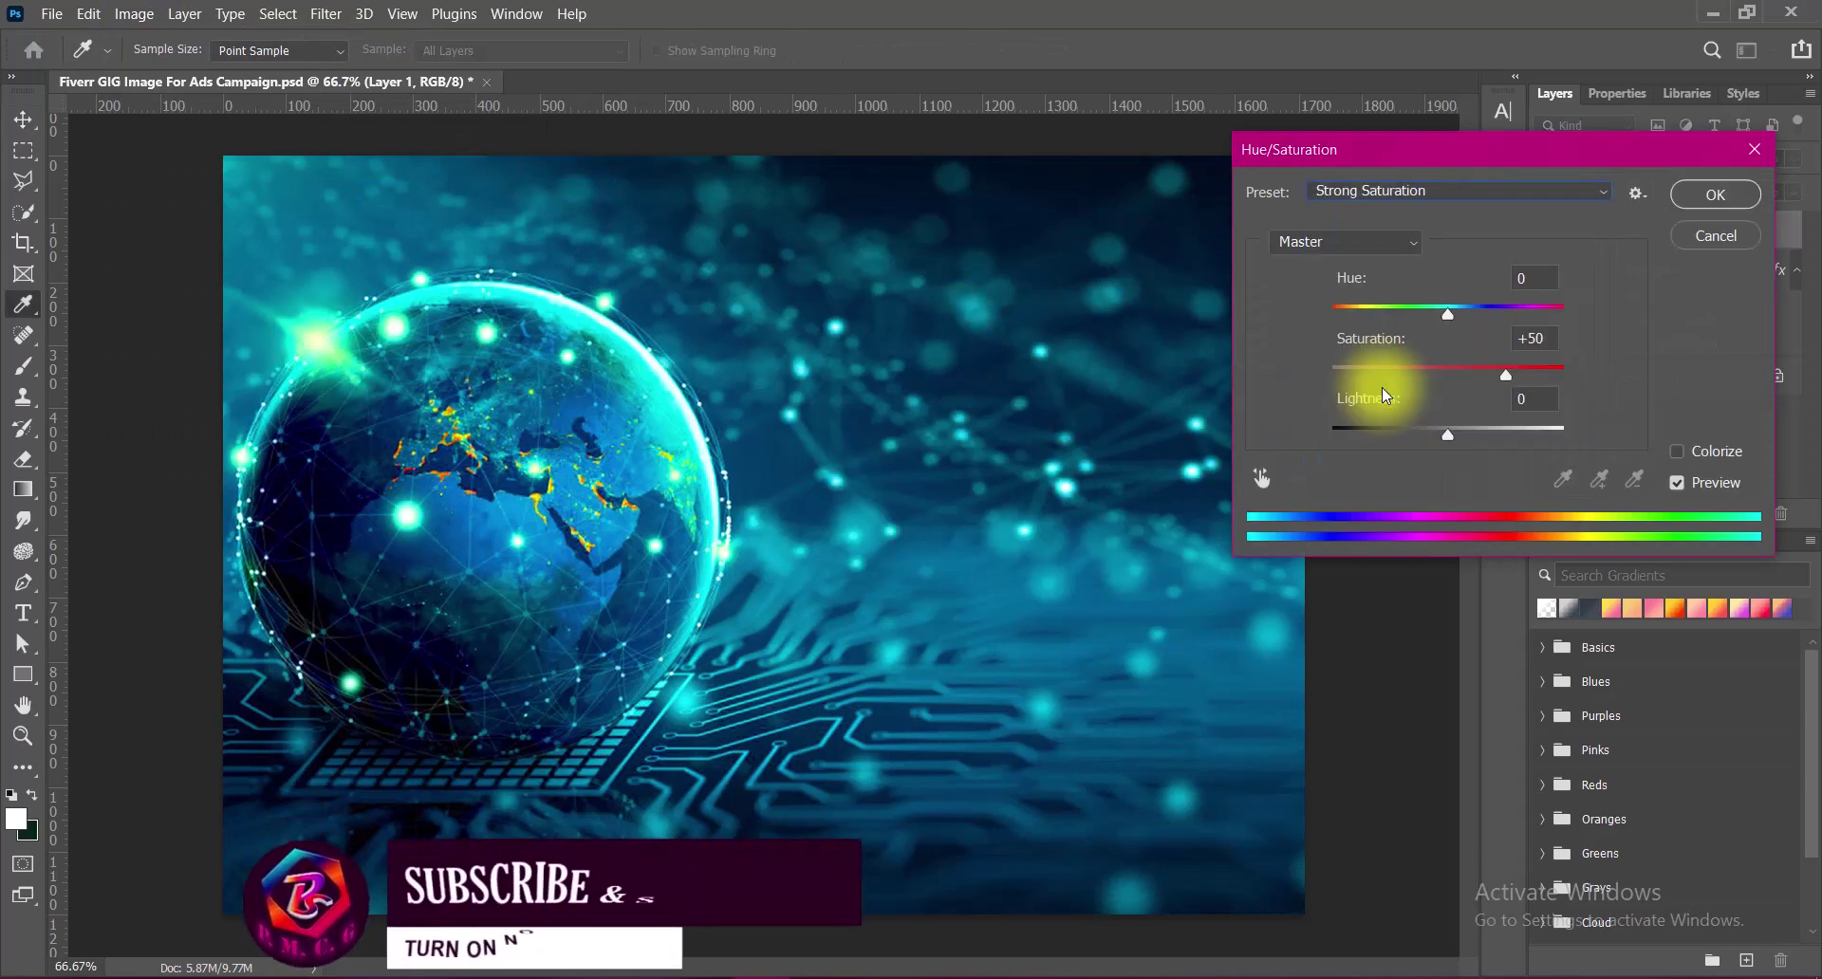
pyautogui.click(1382, 191)
pyautogui.click(1545, 298)
pyautogui.click(1716, 194)
pyautogui.press('v')
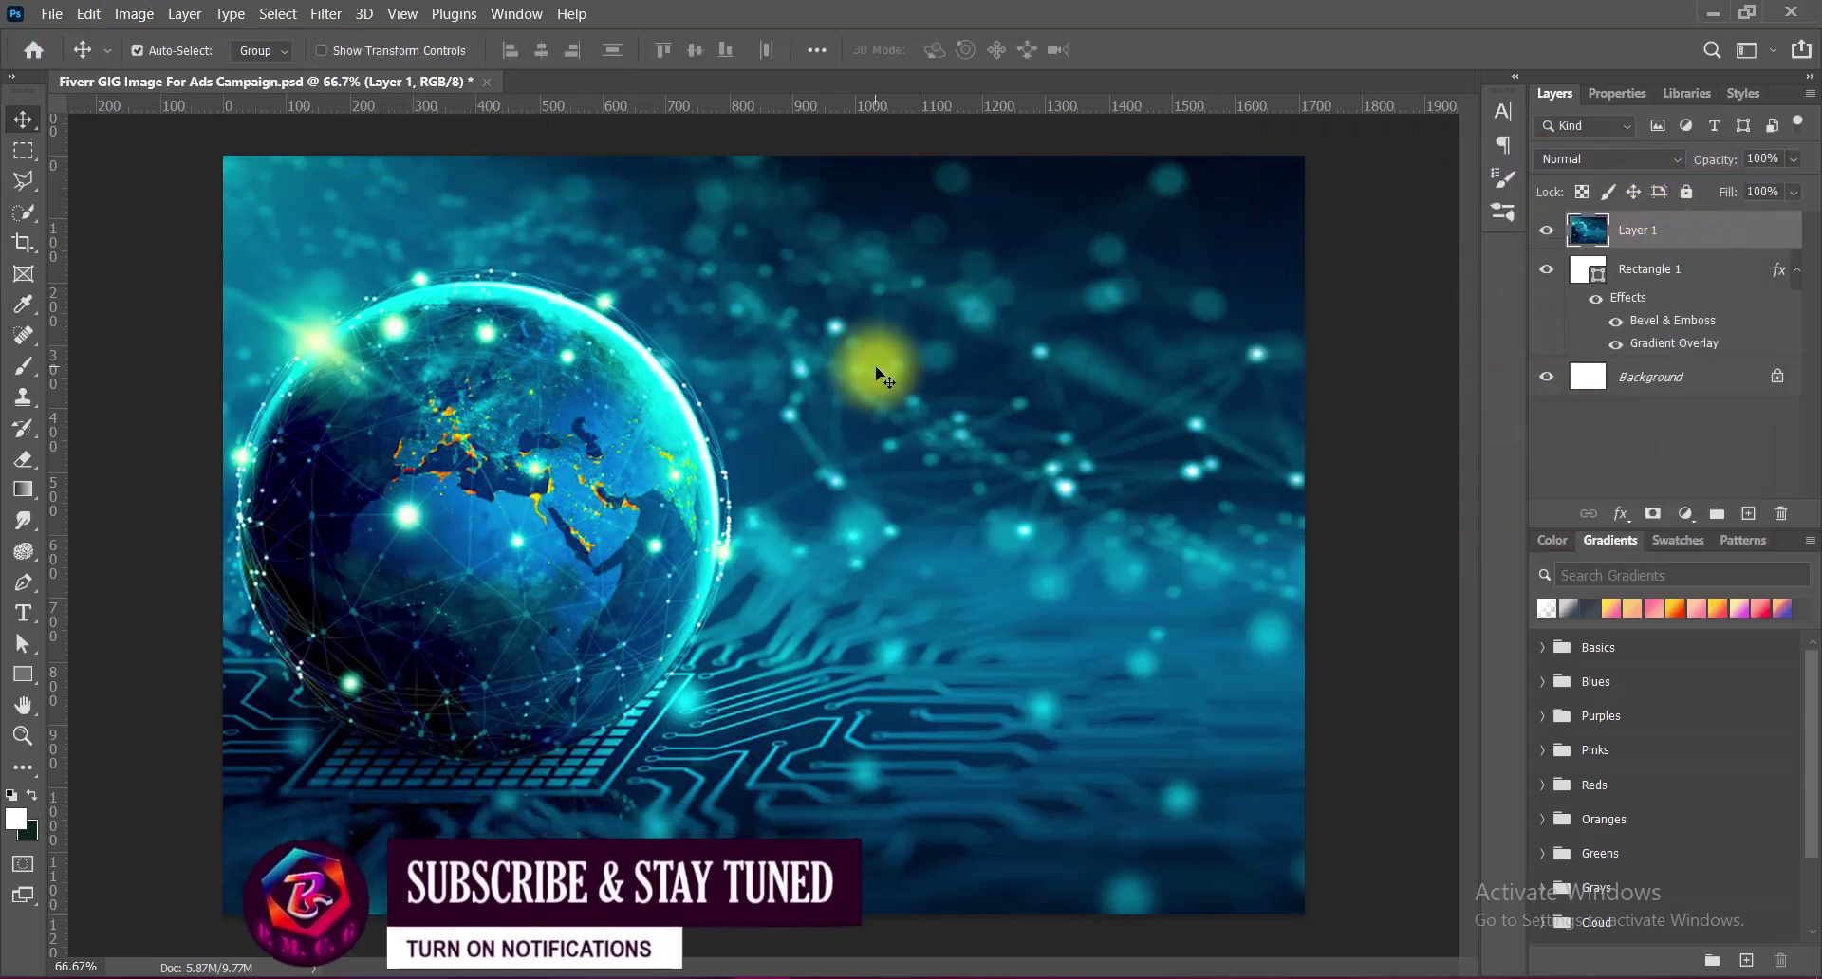
pyautogui.click(1674, 158)
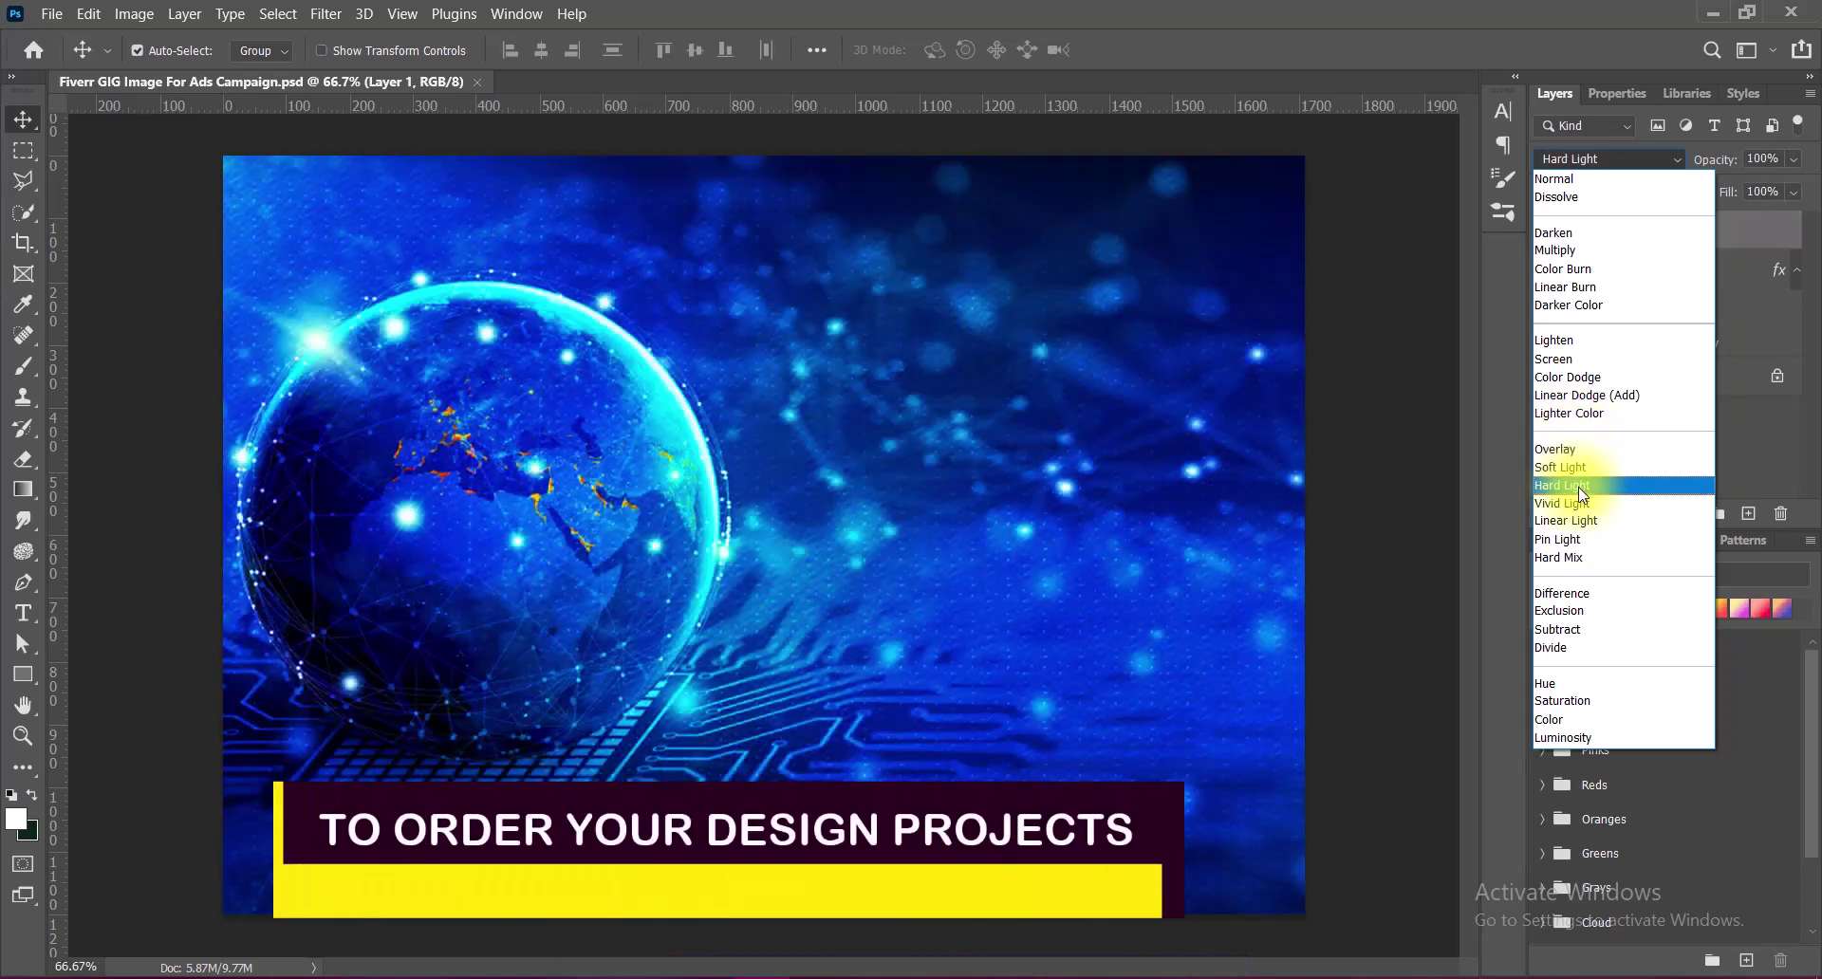
# Set Layer 1 to Hard Light blend mode at 60% opacity.
pyautogui.click(1580, 487)
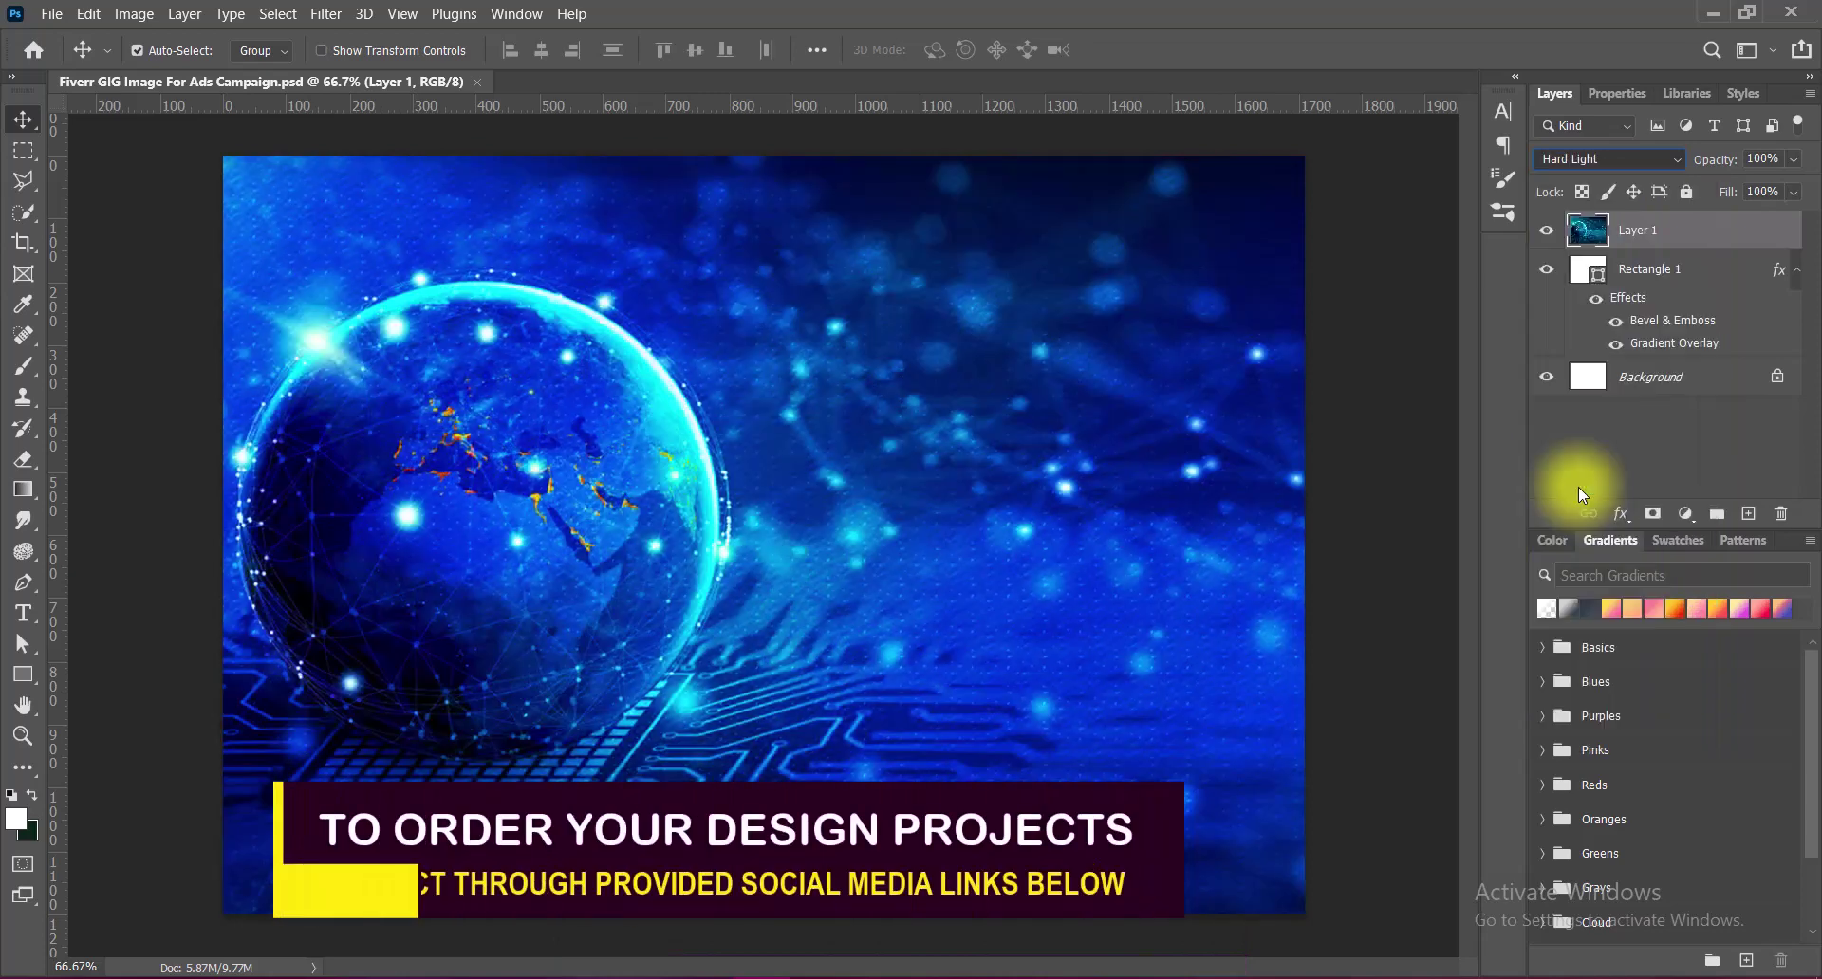
pyautogui.doubleClick(1764, 159)
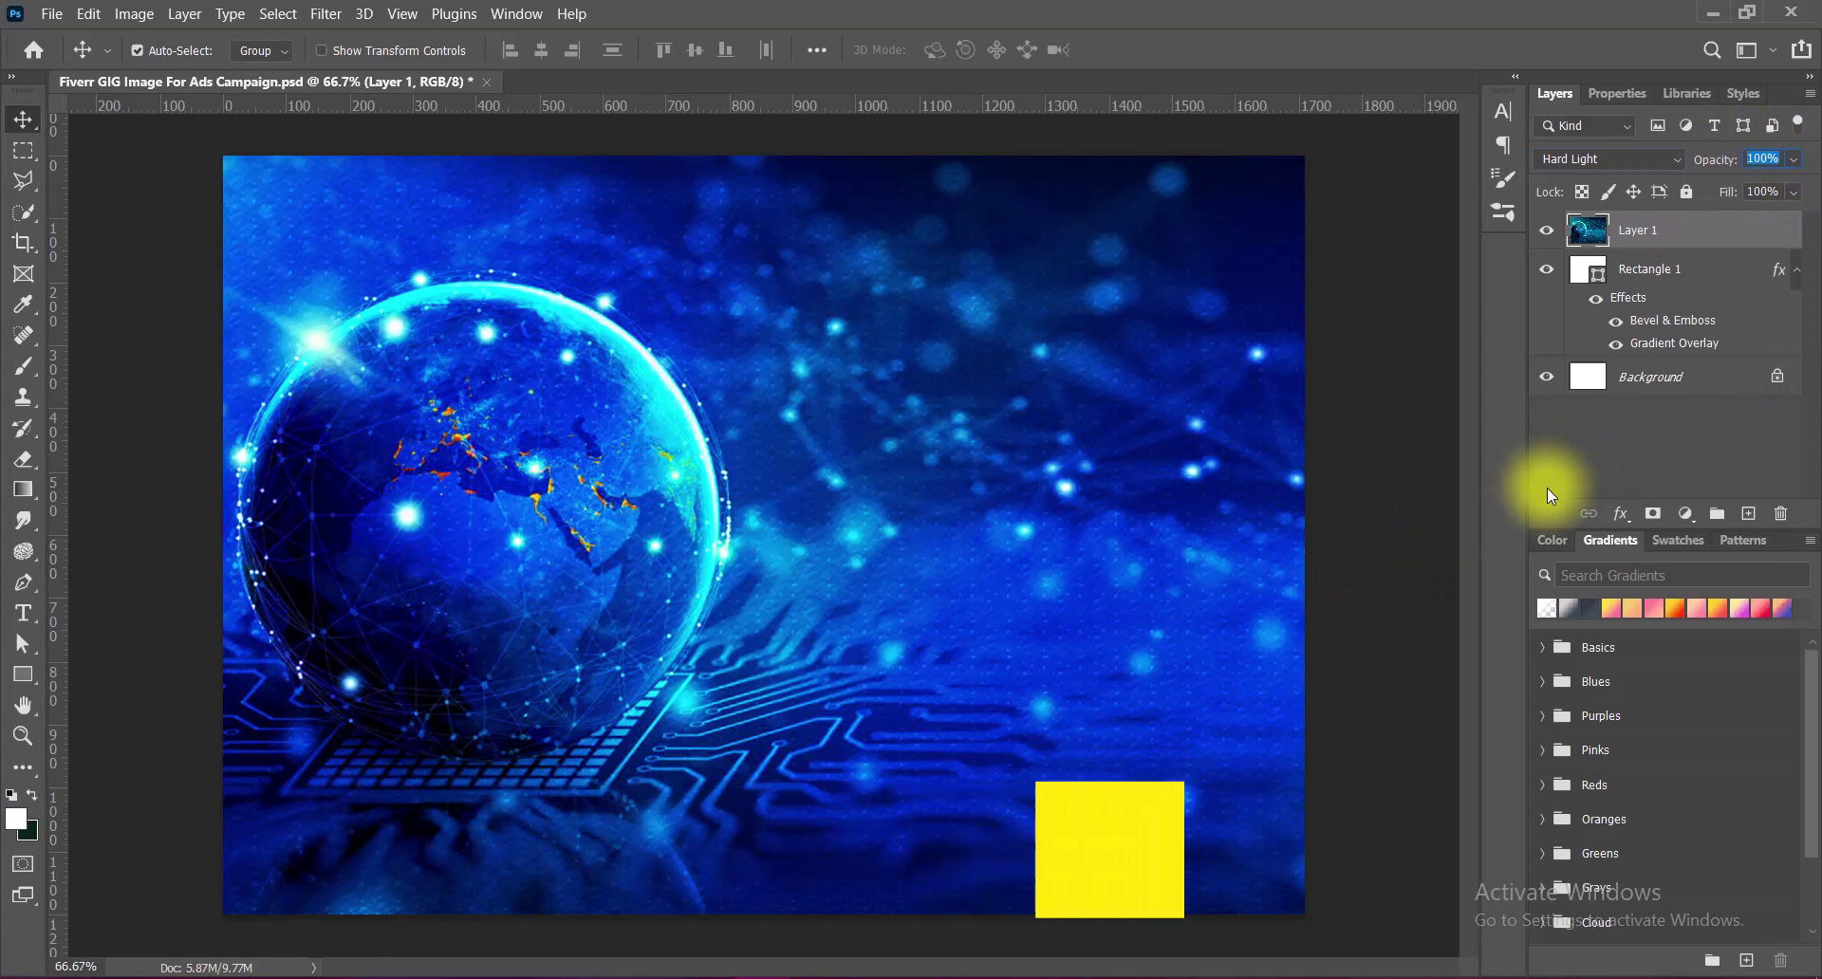
pyautogui.write('60')
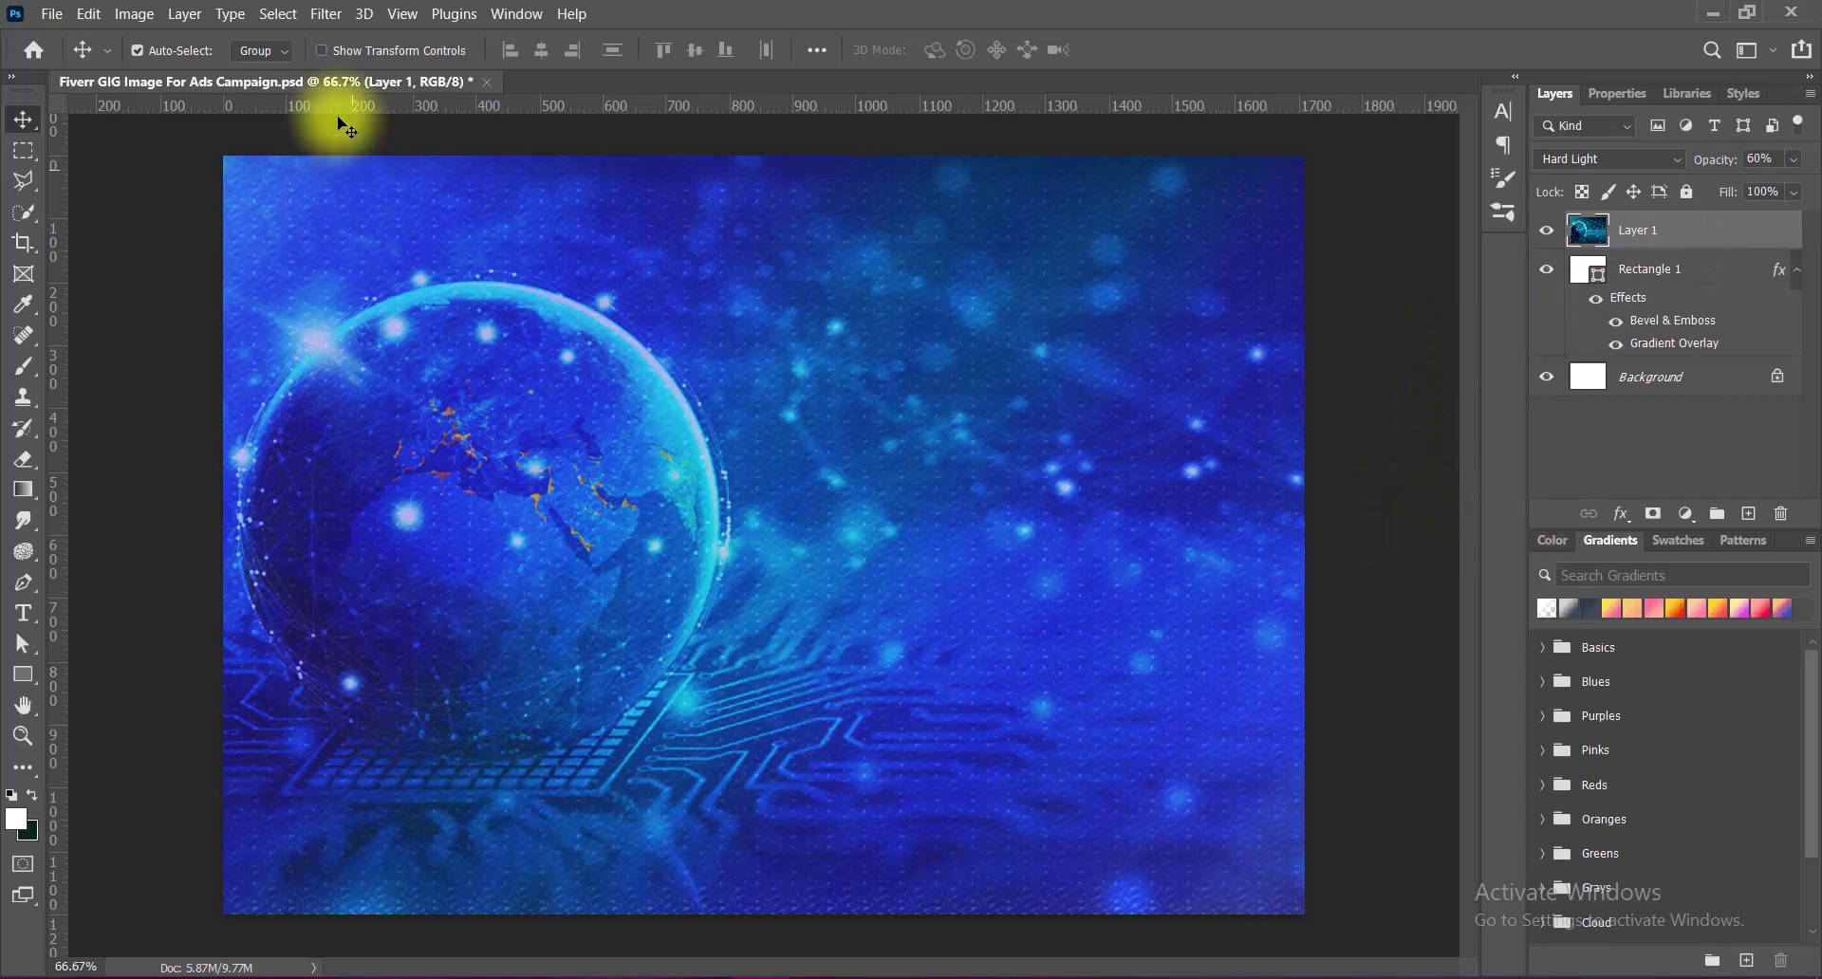
# Brighten the globe layer with a Curves adjustment by raising the curve's midpoint.
pyautogui.click(134, 14)
pyautogui.click(398, 62)
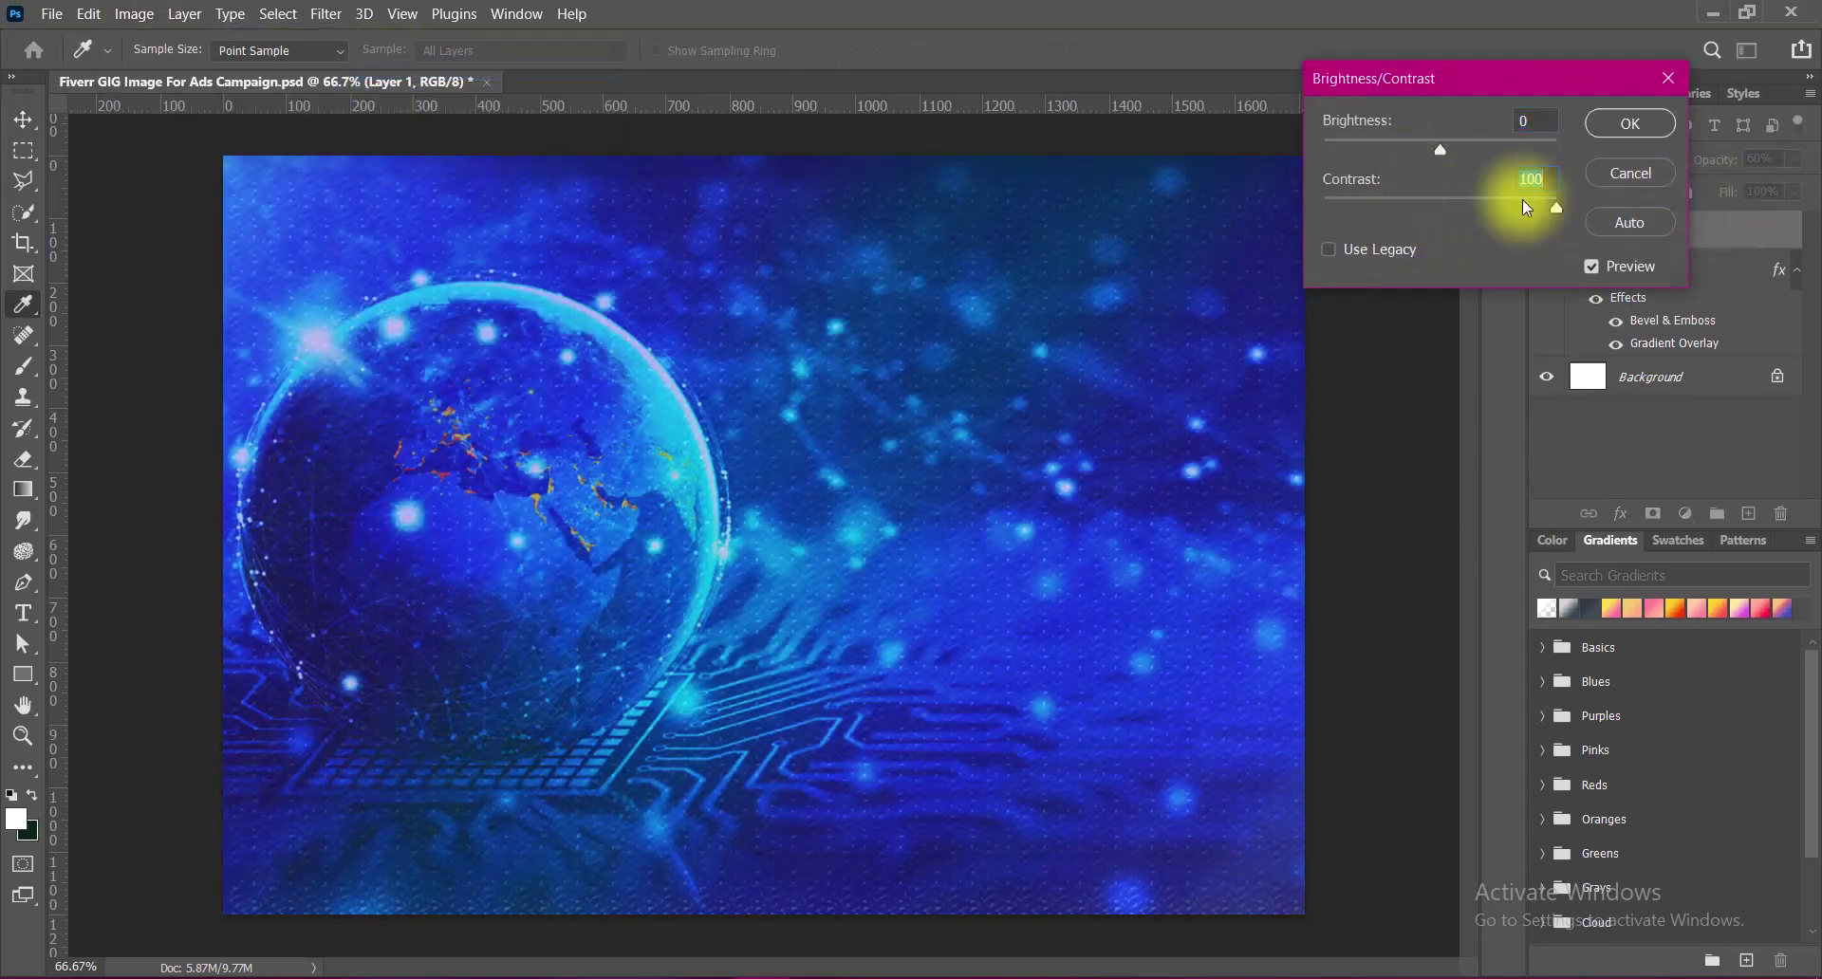
pyautogui.click(1629, 123)
pyautogui.click(140, 17)
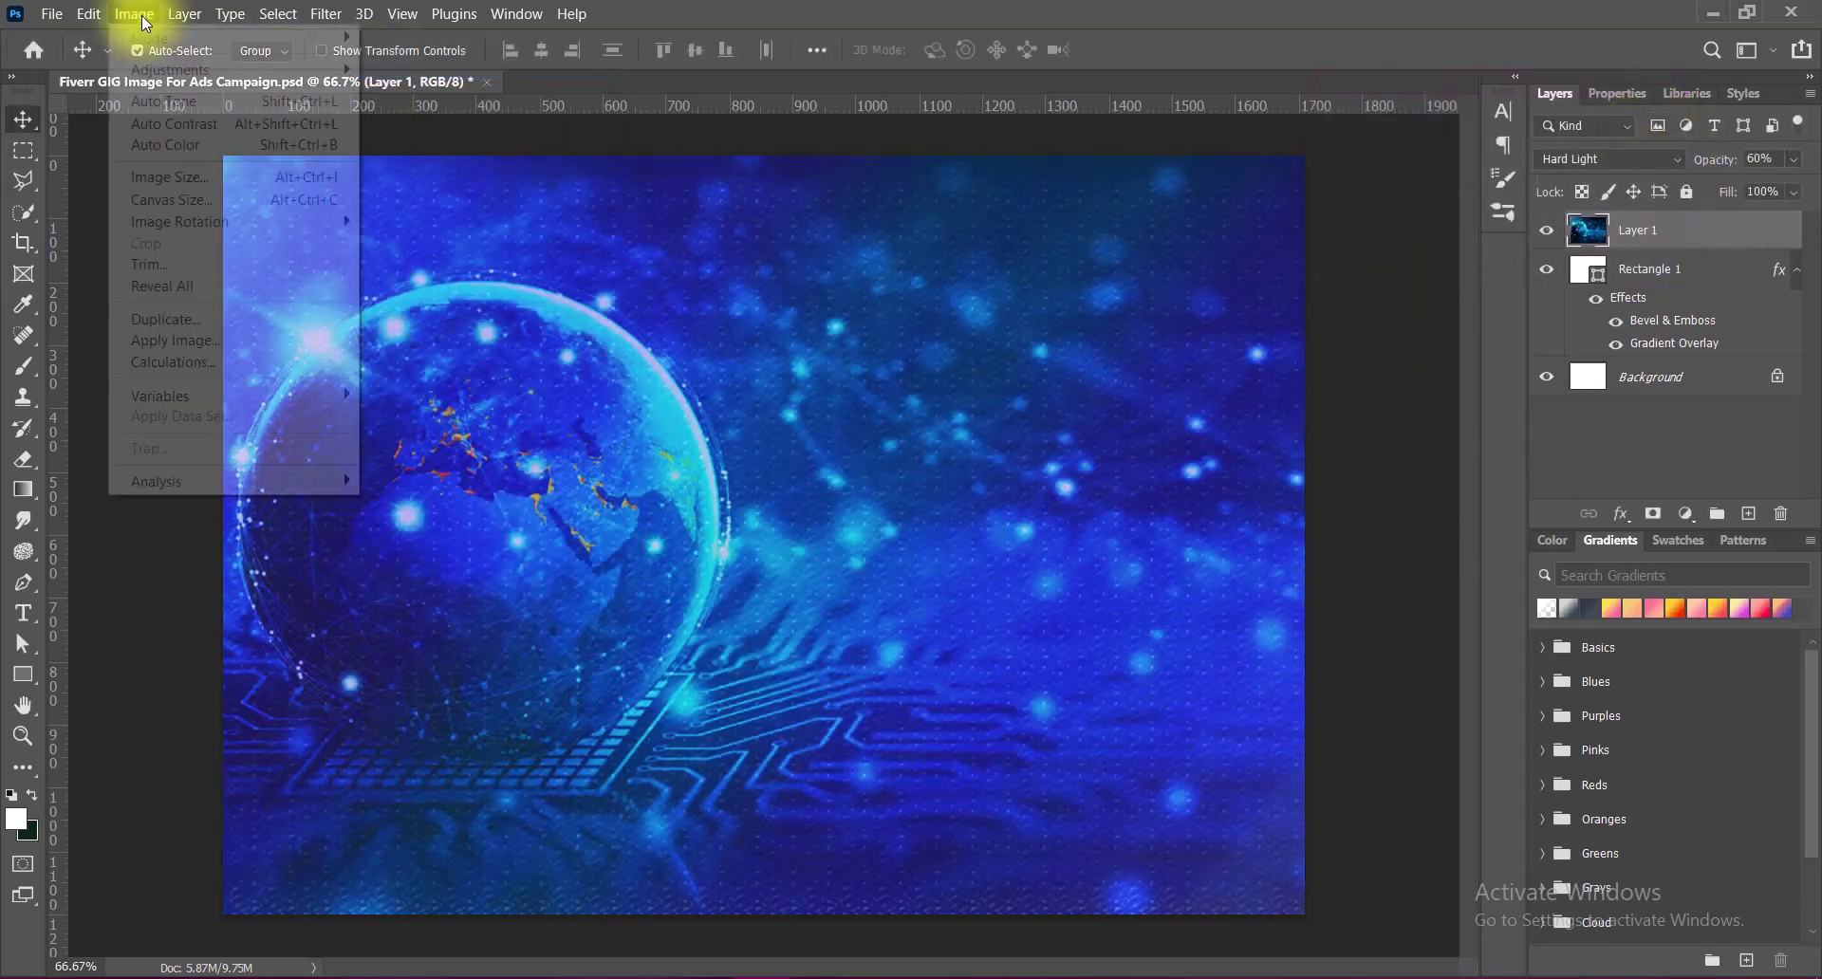
pyautogui.click(417, 109)
pyautogui.moveTo(1258, 369); pyautogui.dragTo(1254, 376)
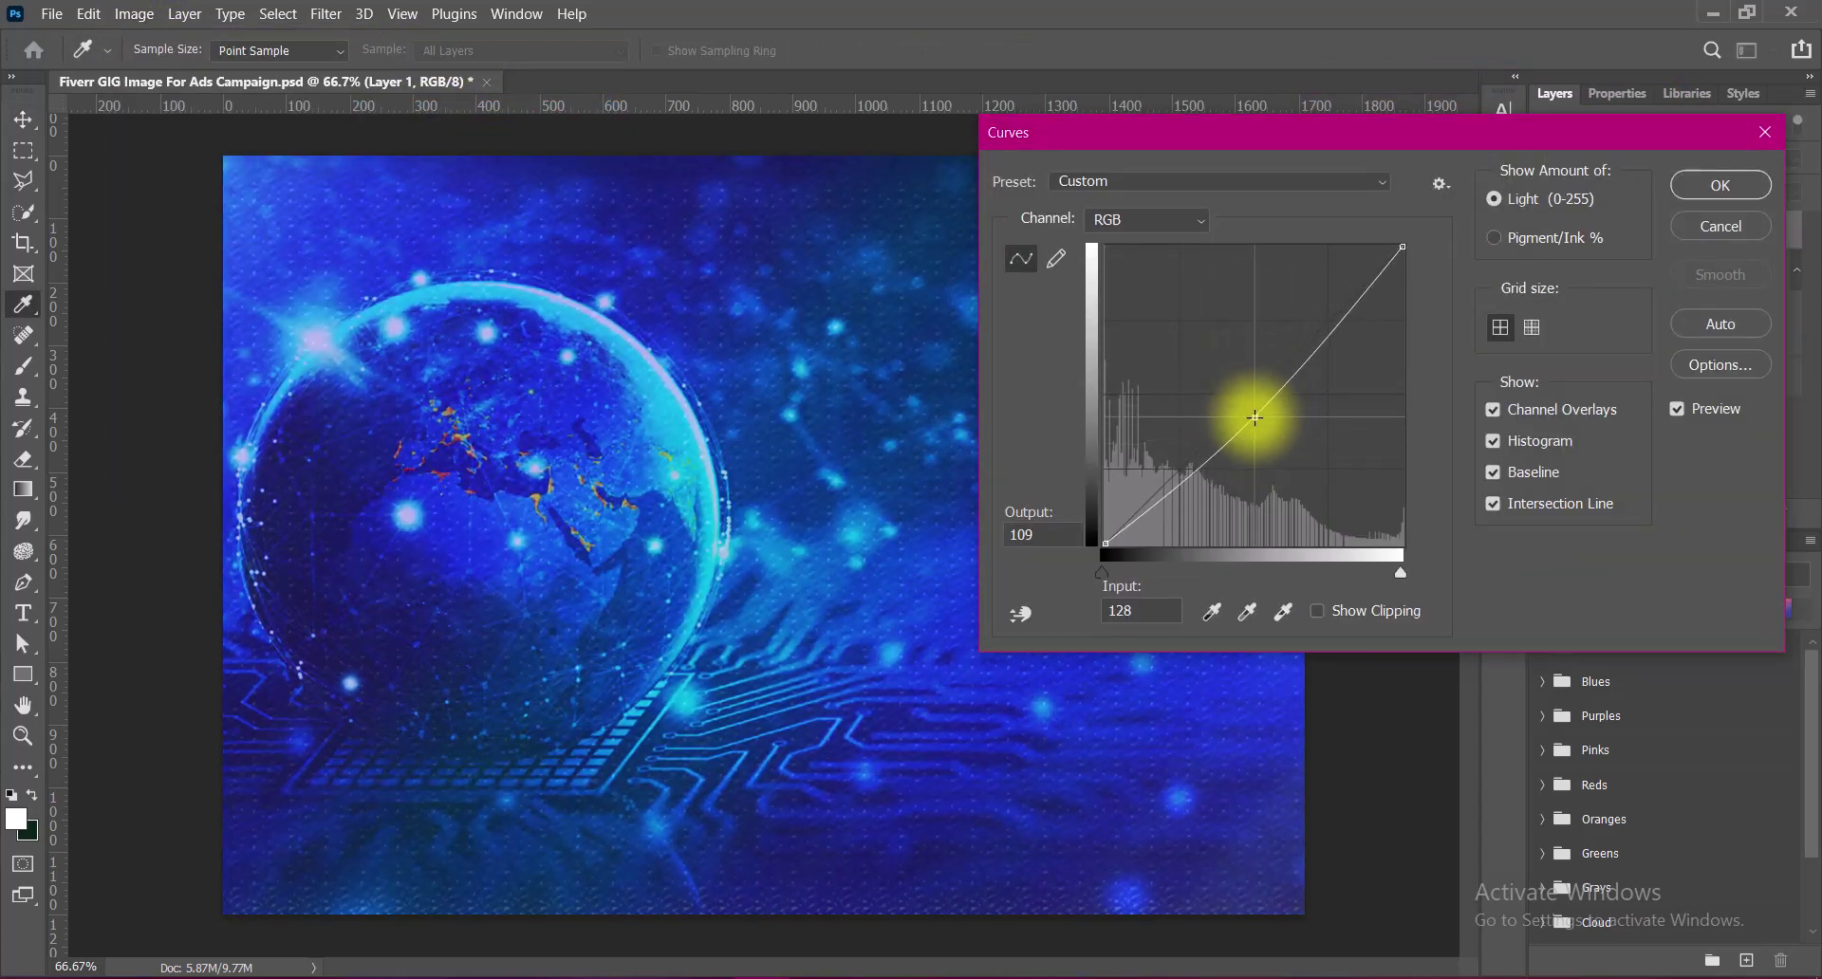
pyautogui.click(1721, 186)
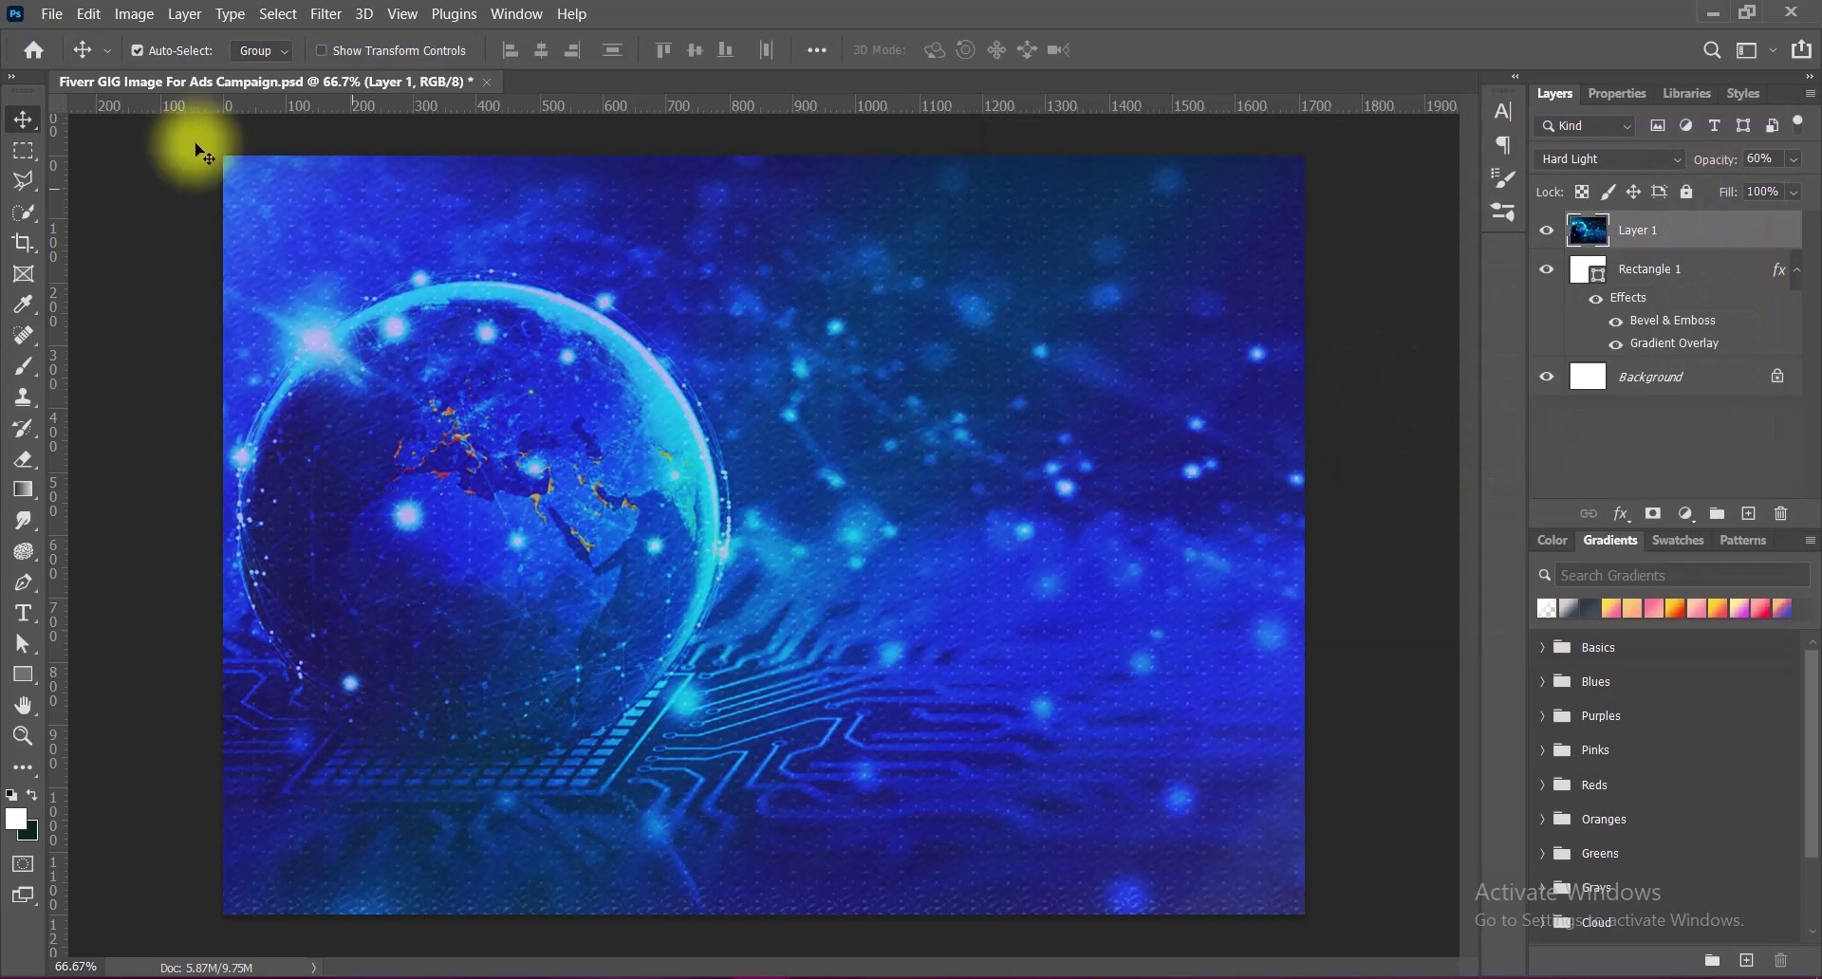
# Recolour the globe layer with the Sepia Hue/Saturation preset after trying Red Boost and Increase Saturation.
pyautogui.click(134, 13)
pyautogui.click(437, 187)
pyautogui.click(1376, 190)
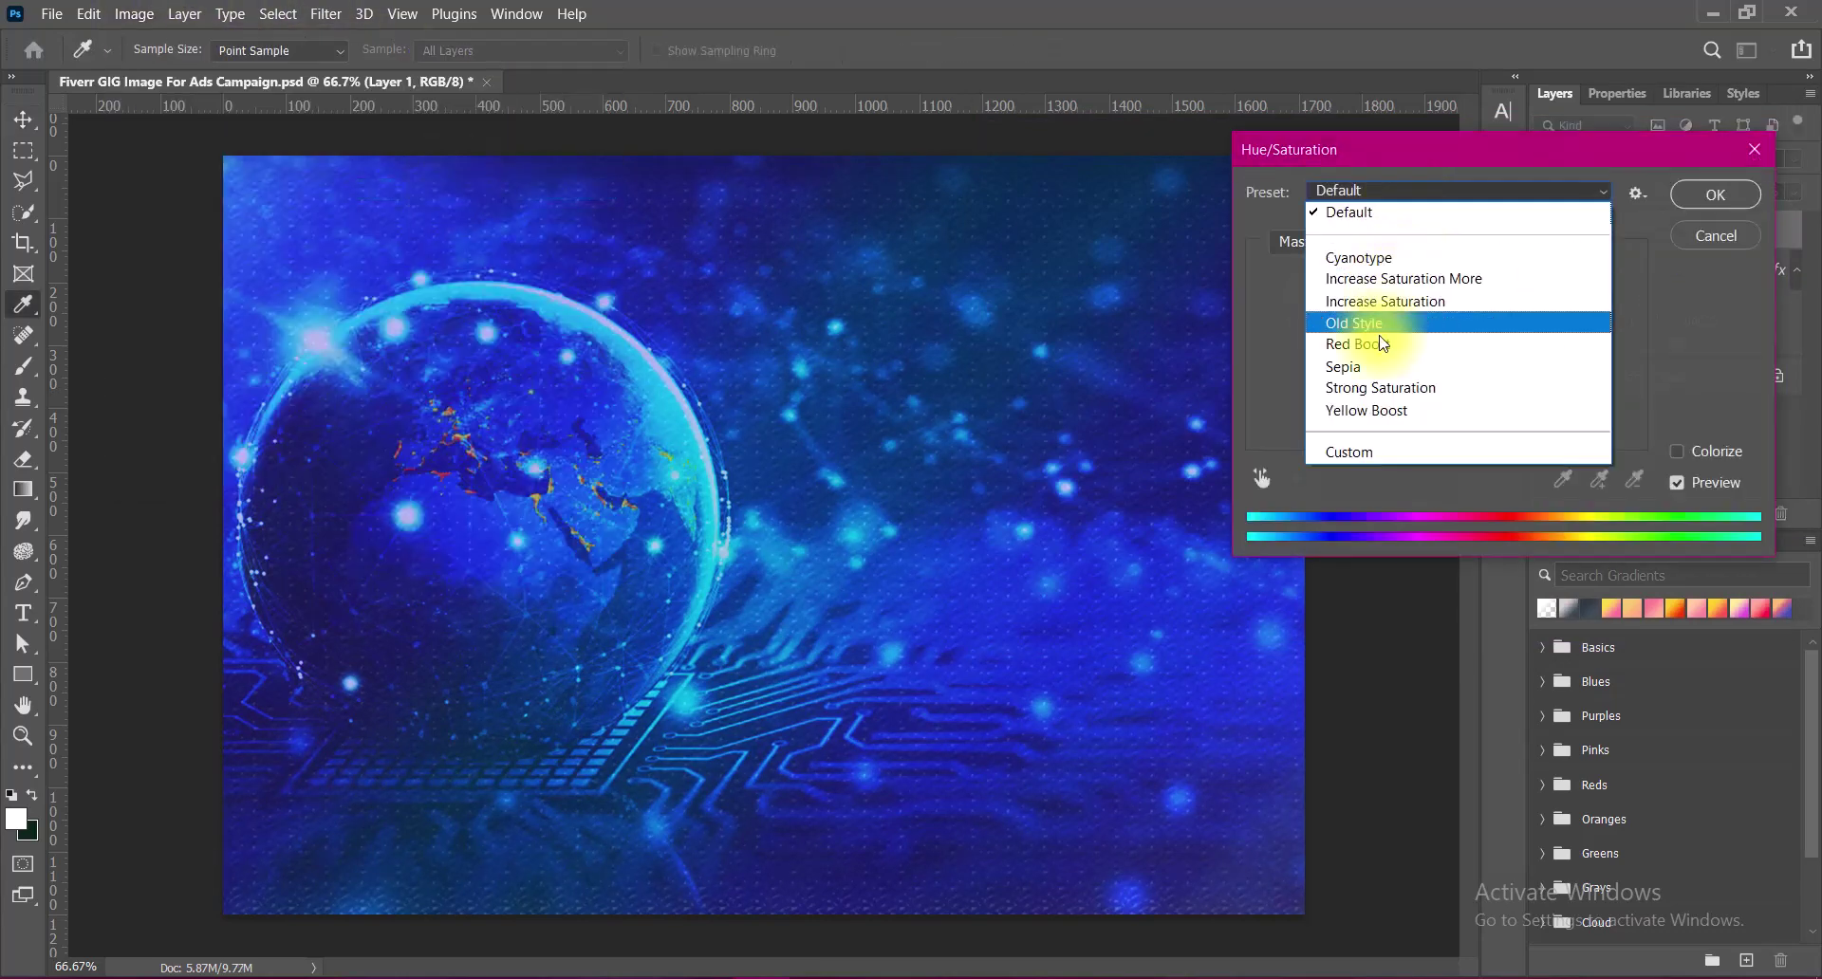
pyautogui.click(1383, 376)
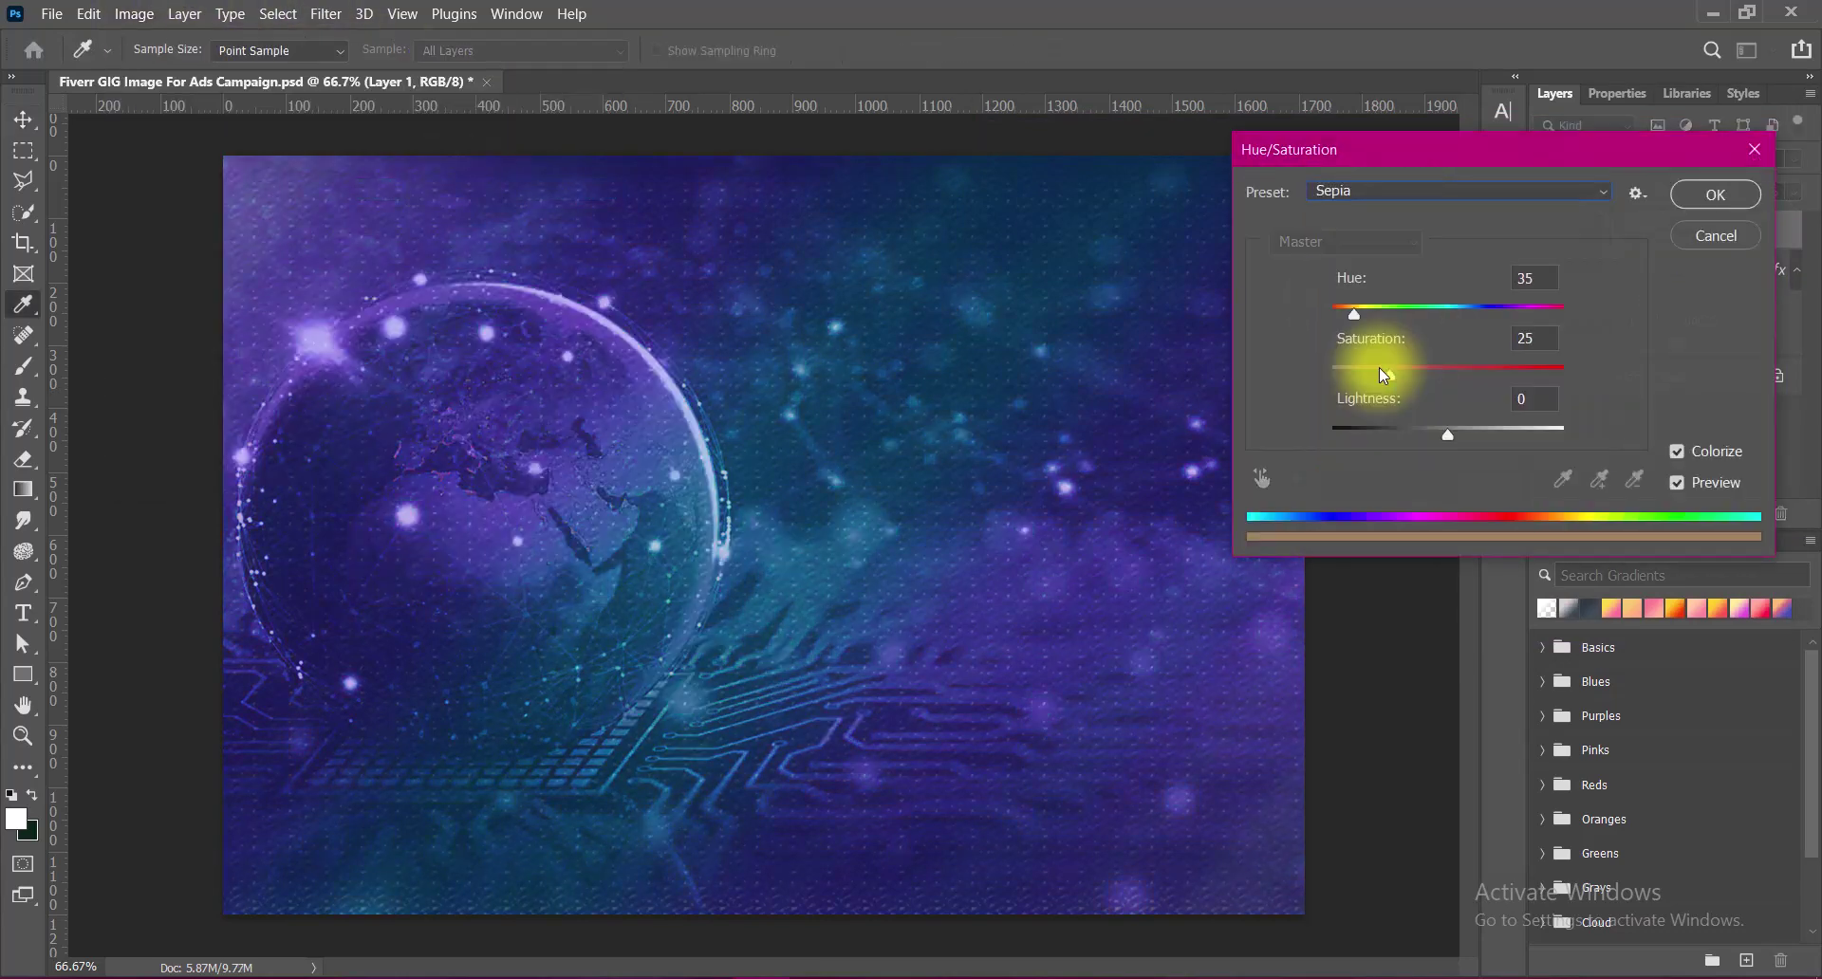
pyautogui.click(1373, 195)
pyautogui.click(1371, 344)
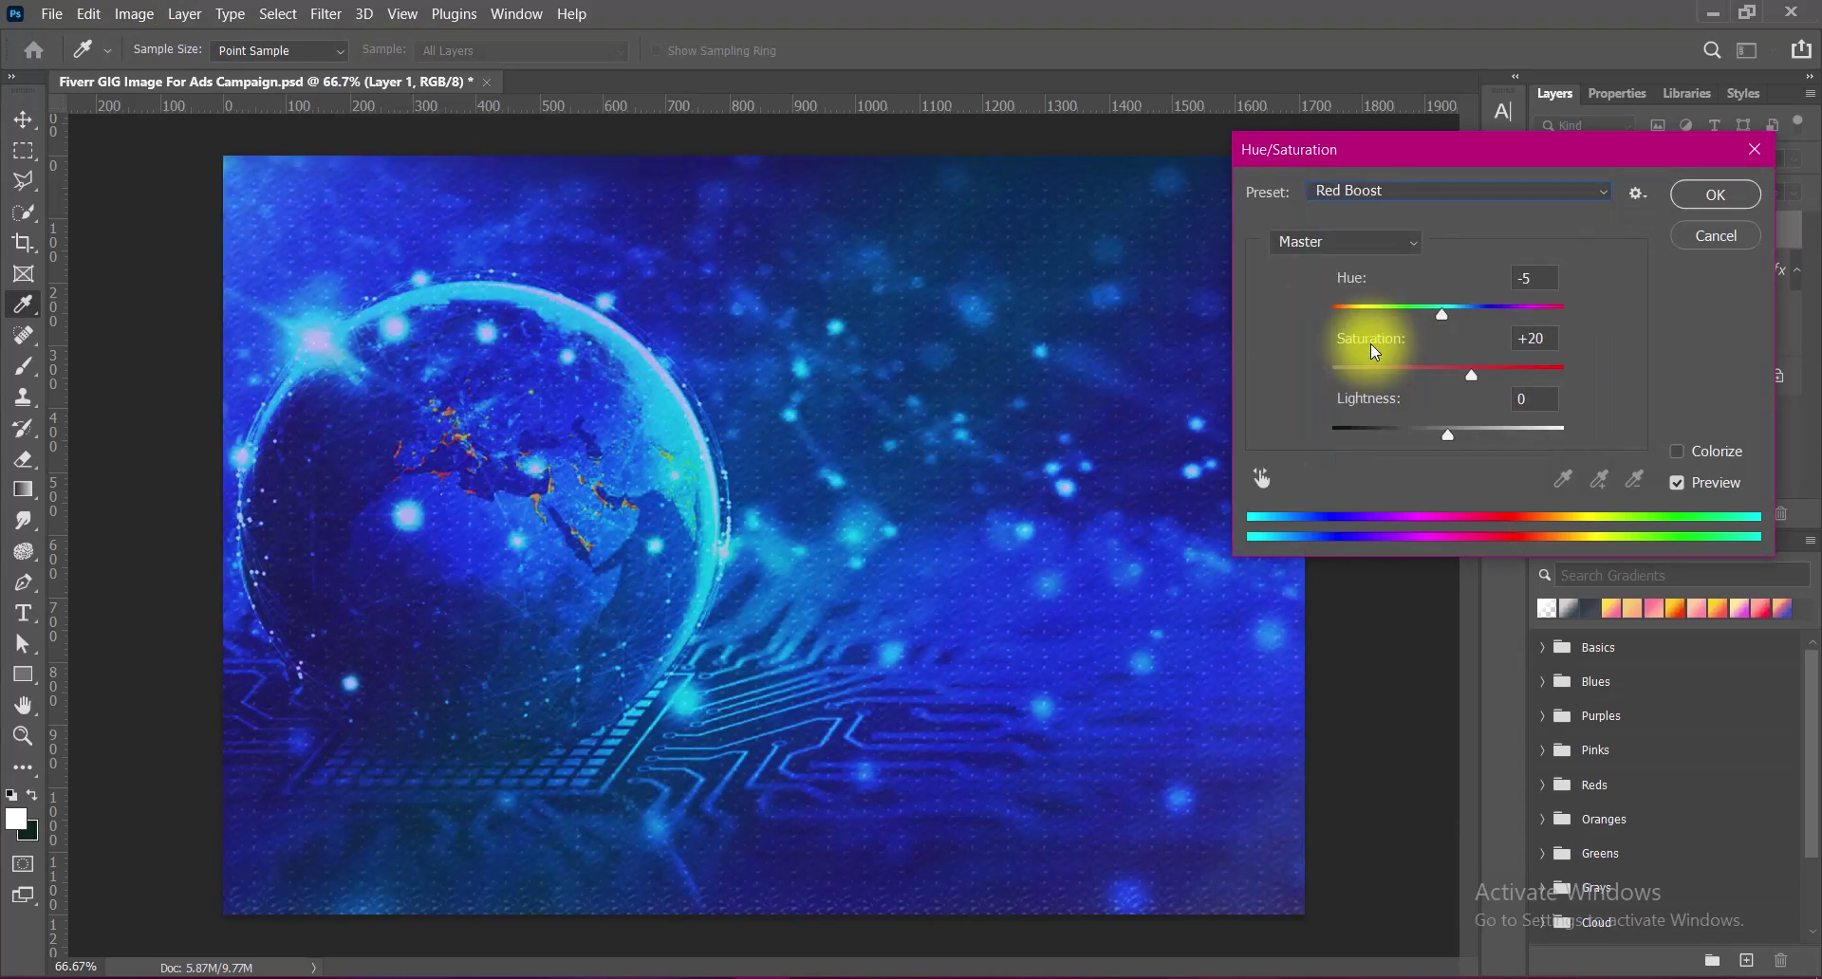
pyautogui.click(1369, 190)
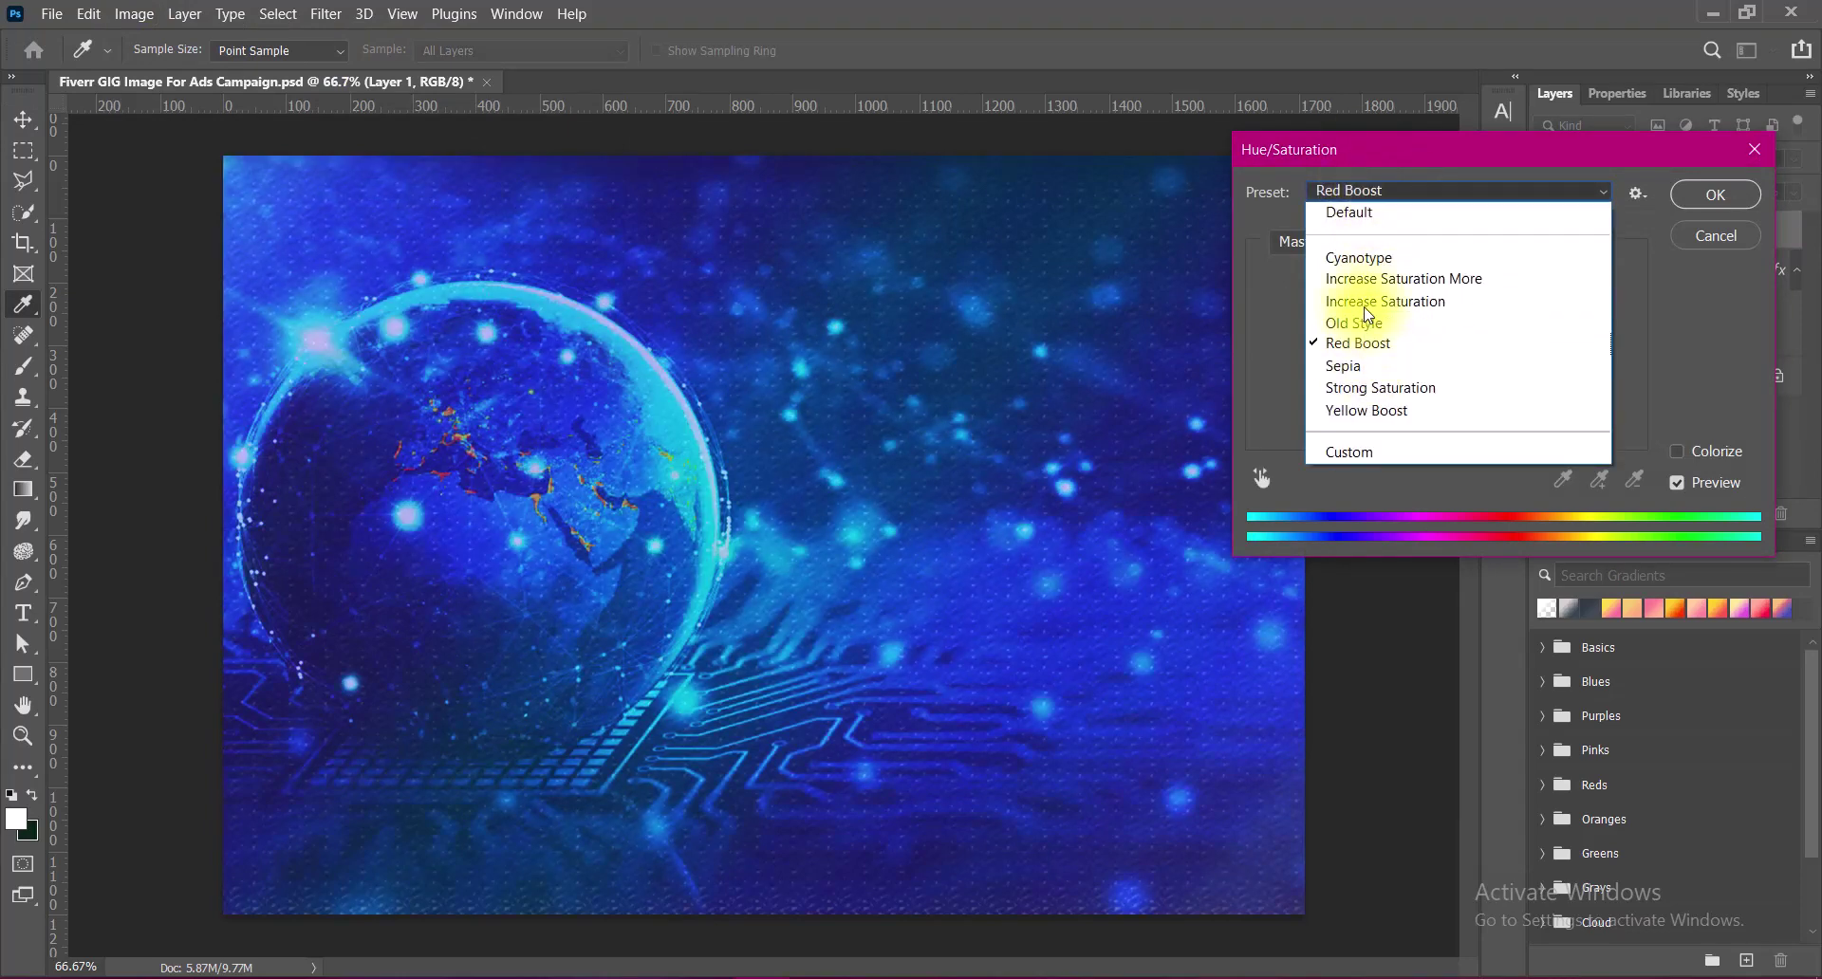
pyautogui.click(1364, 303)
pyautogui.click(1370, 191)
pyautogui.click(1365, 362)
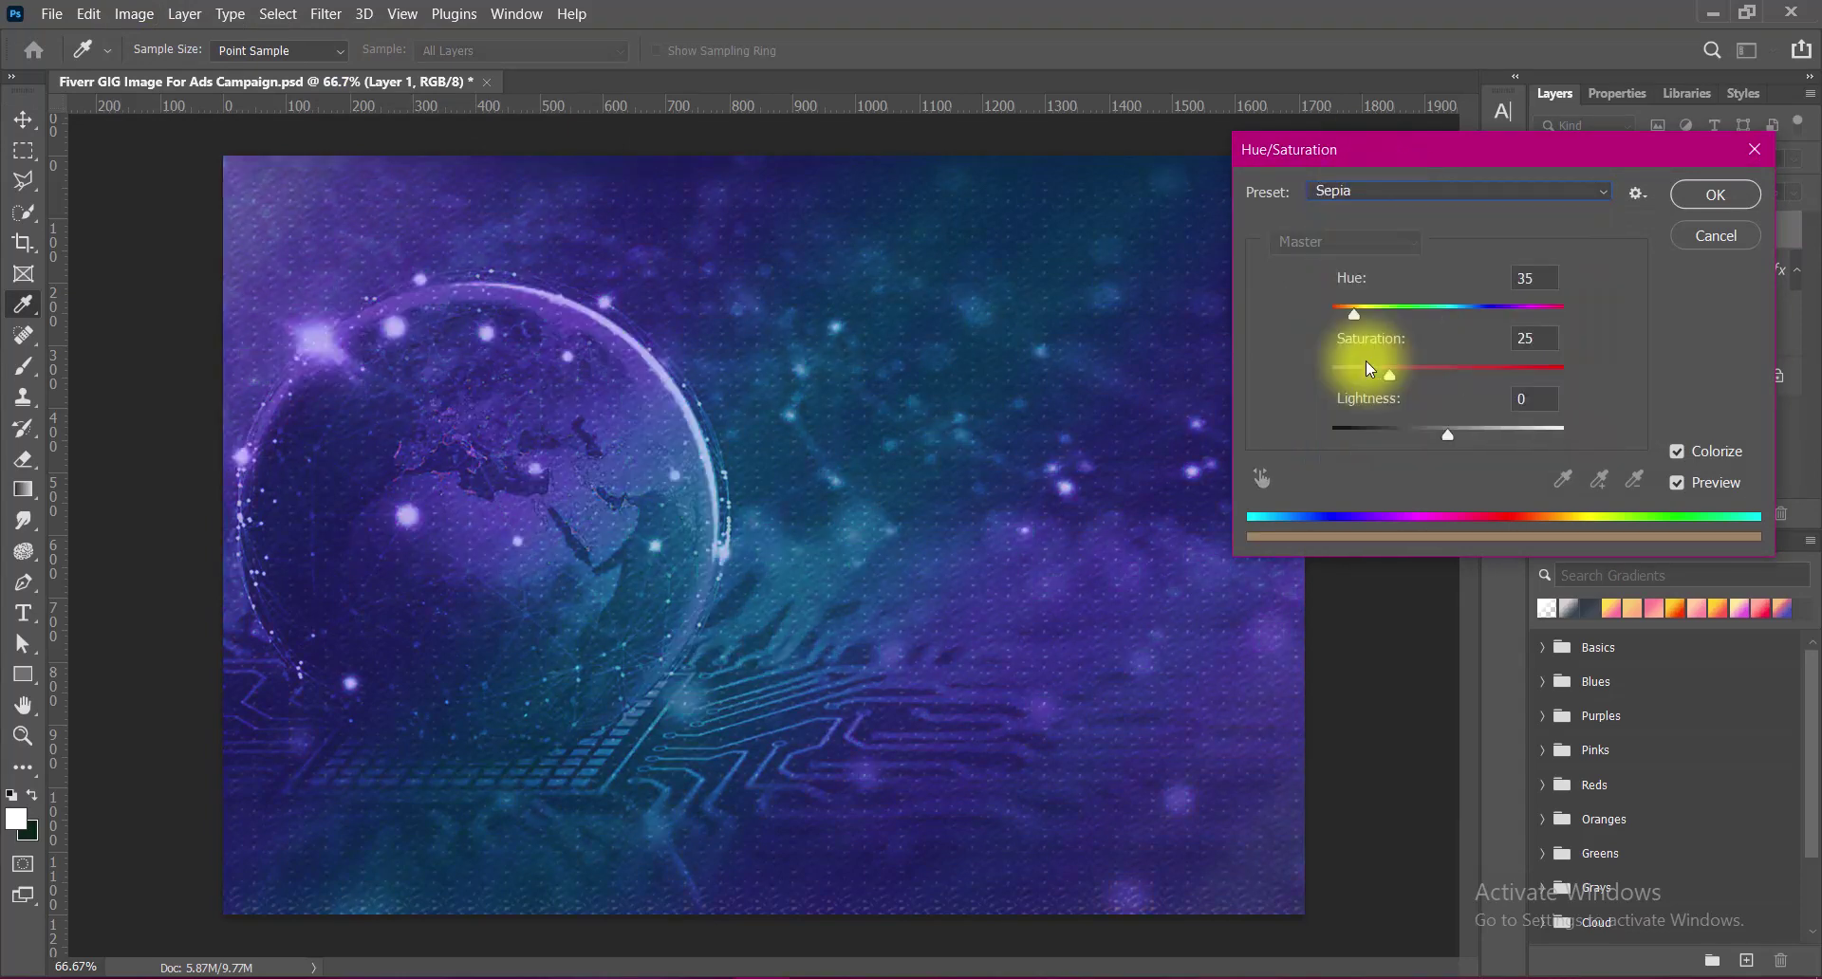
pyautogui.click(1709, 210)
# Boost saturation with the Increase Saturation Hue/Saturation preset.
pyautogui.click(325, 13)
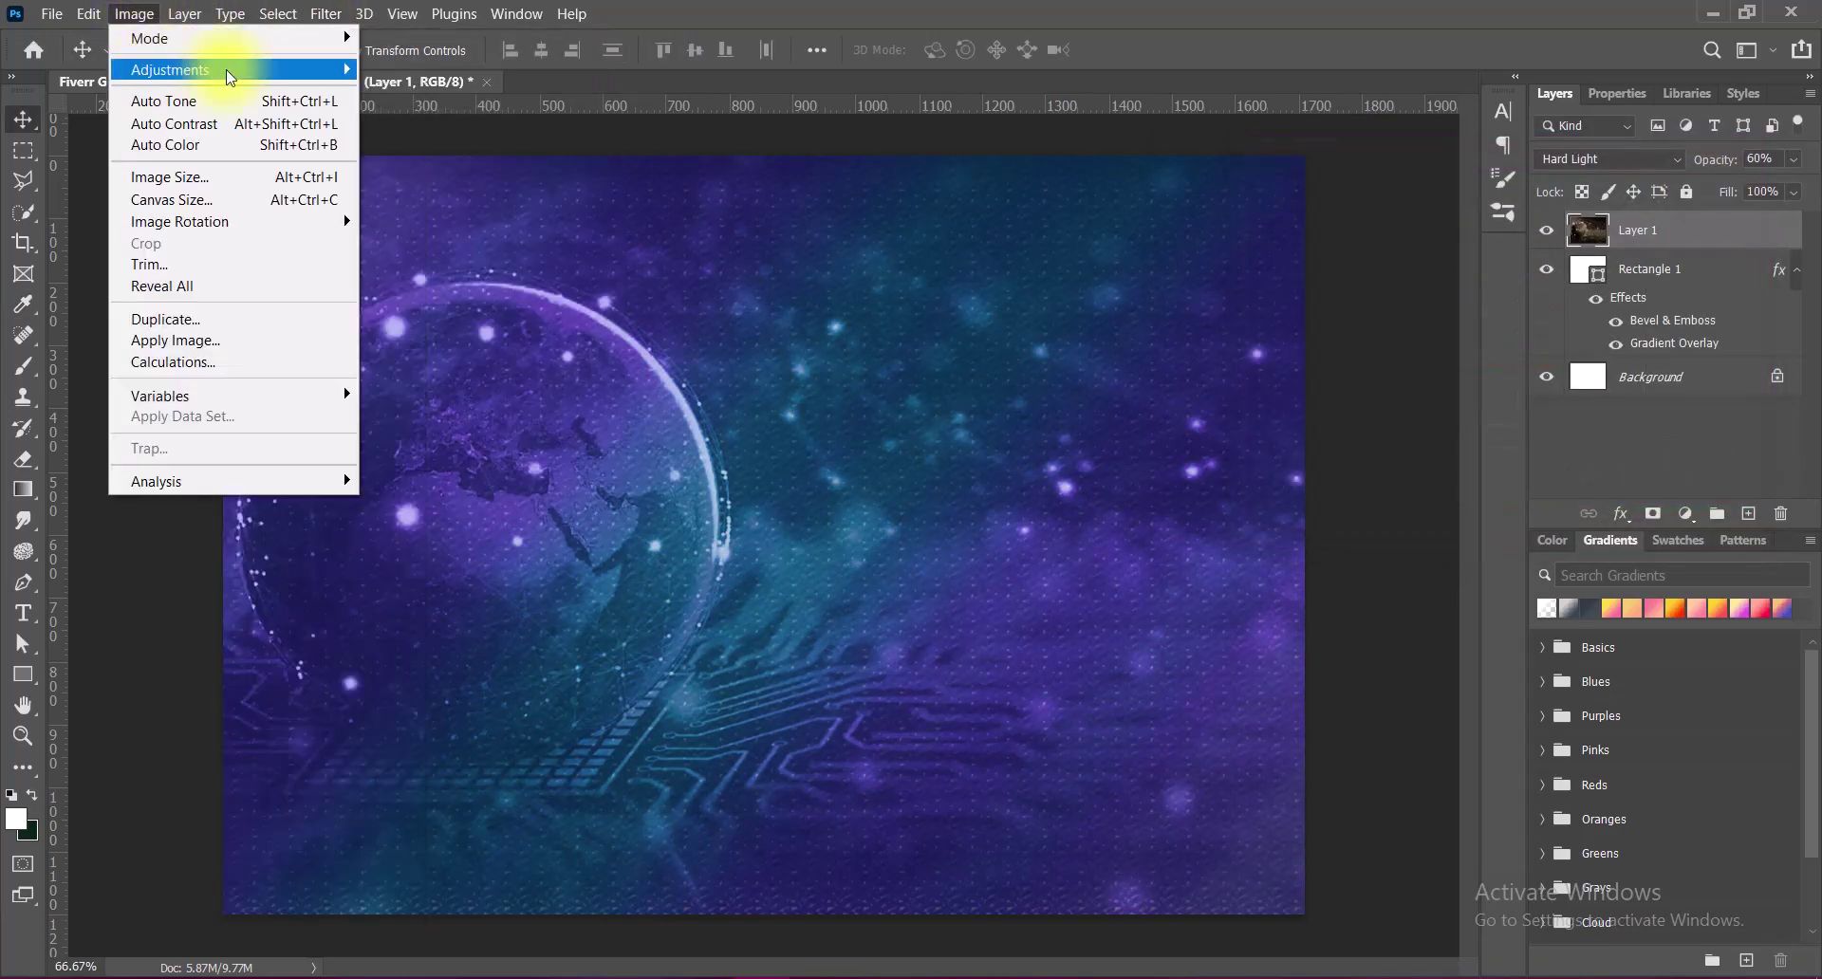
pyautogui.click(418, 190)
pyautogui.click(1370, 190)
pyautogui.click(1363, 303)
# Lower the Bevel & Emboss soften on Rectangle 1 to 3 px via Blending Options.
pyautogui.click(1710, 193)
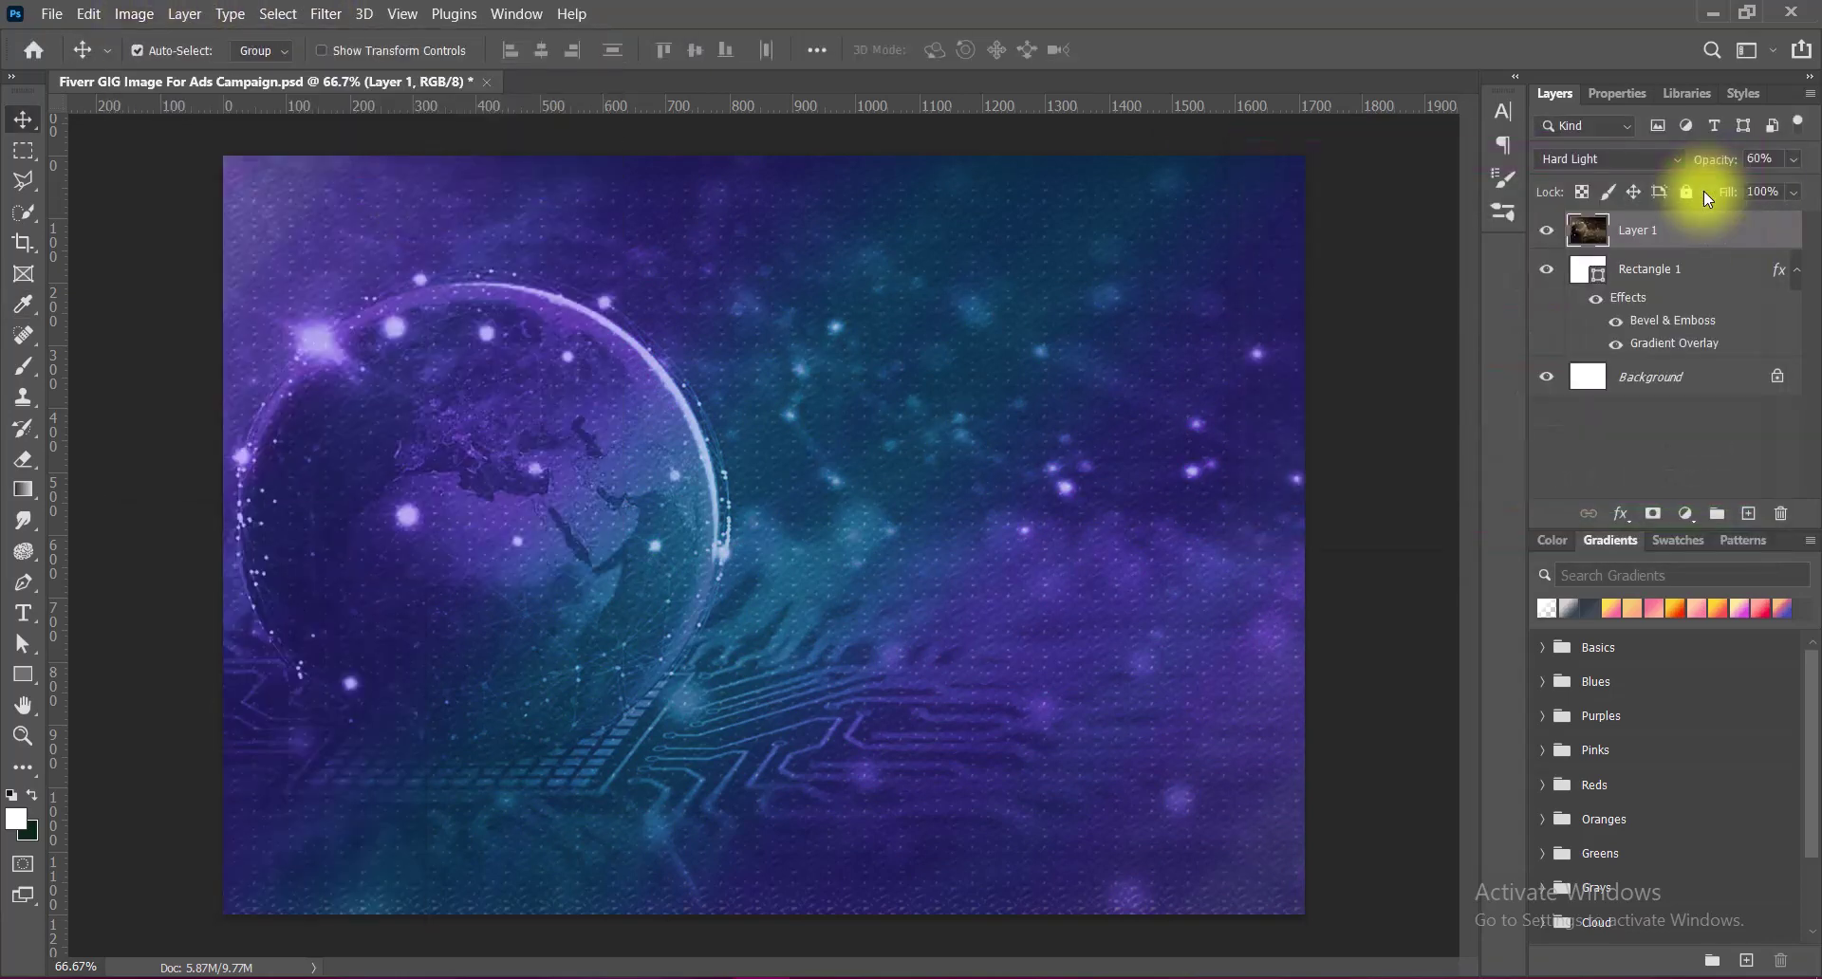
pyautogui.rightClick(1581, 276)
pyautogui.click(1580, 283)
pyautogui.click(886, 173)
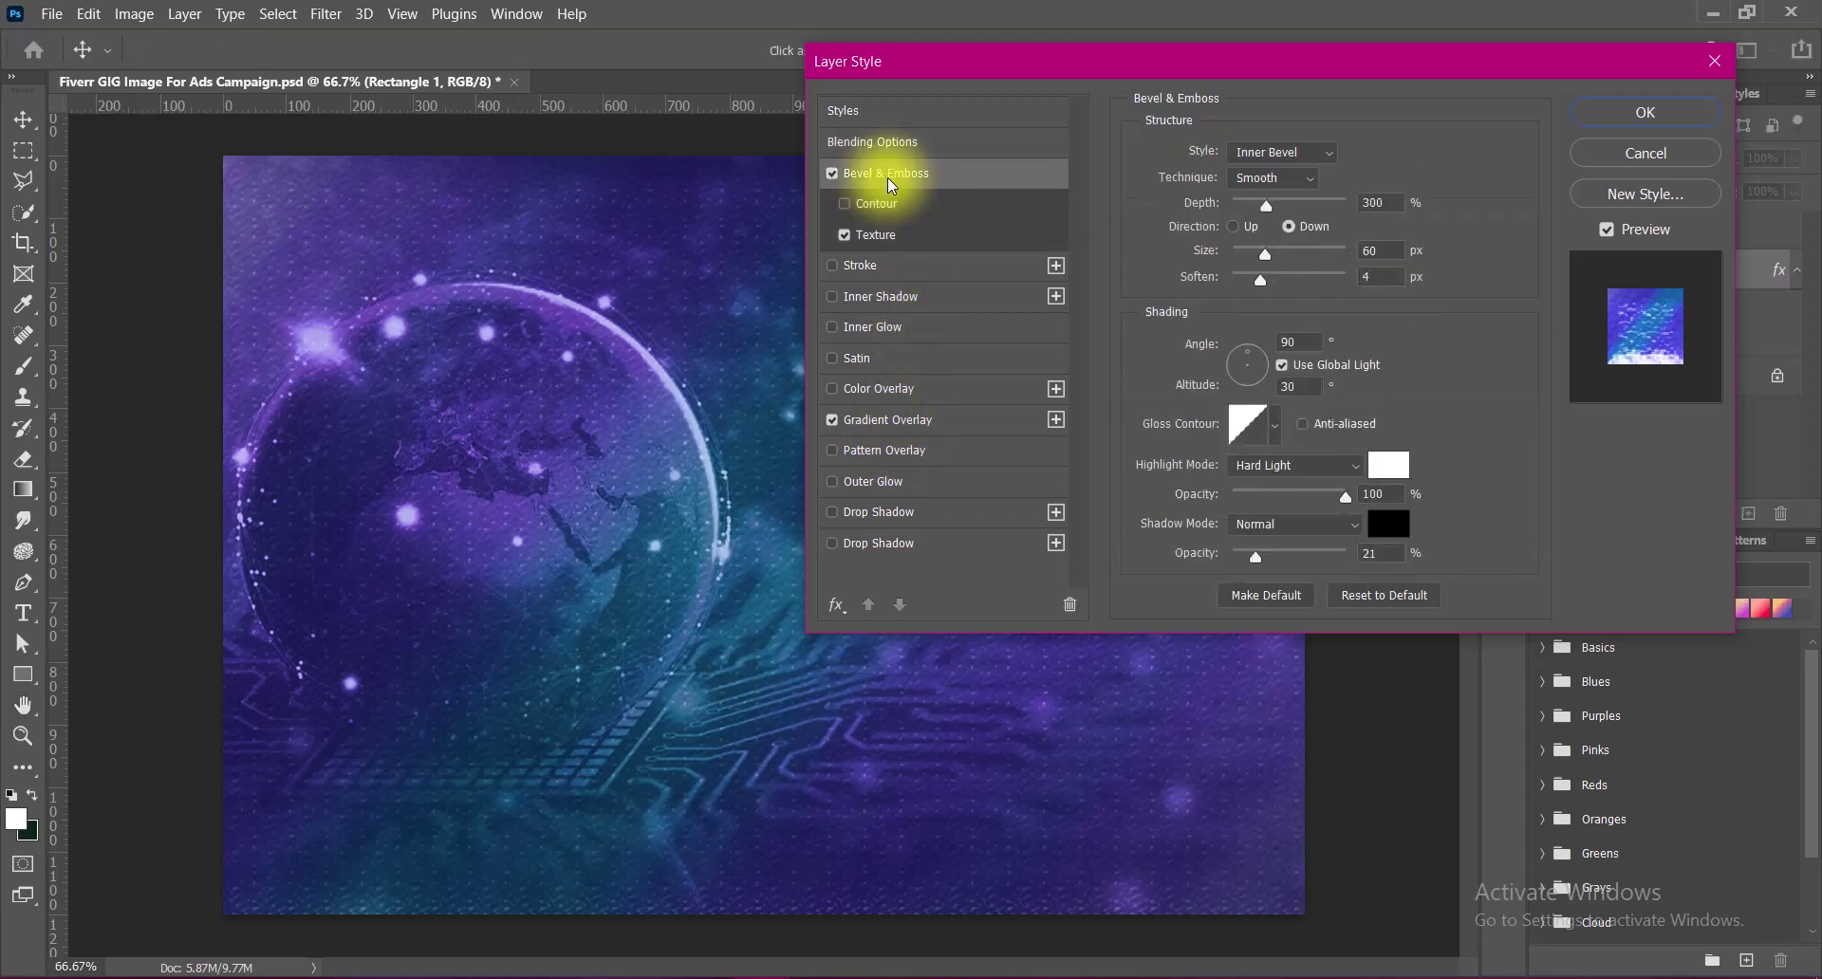
pyautogui.click(1381, 276)
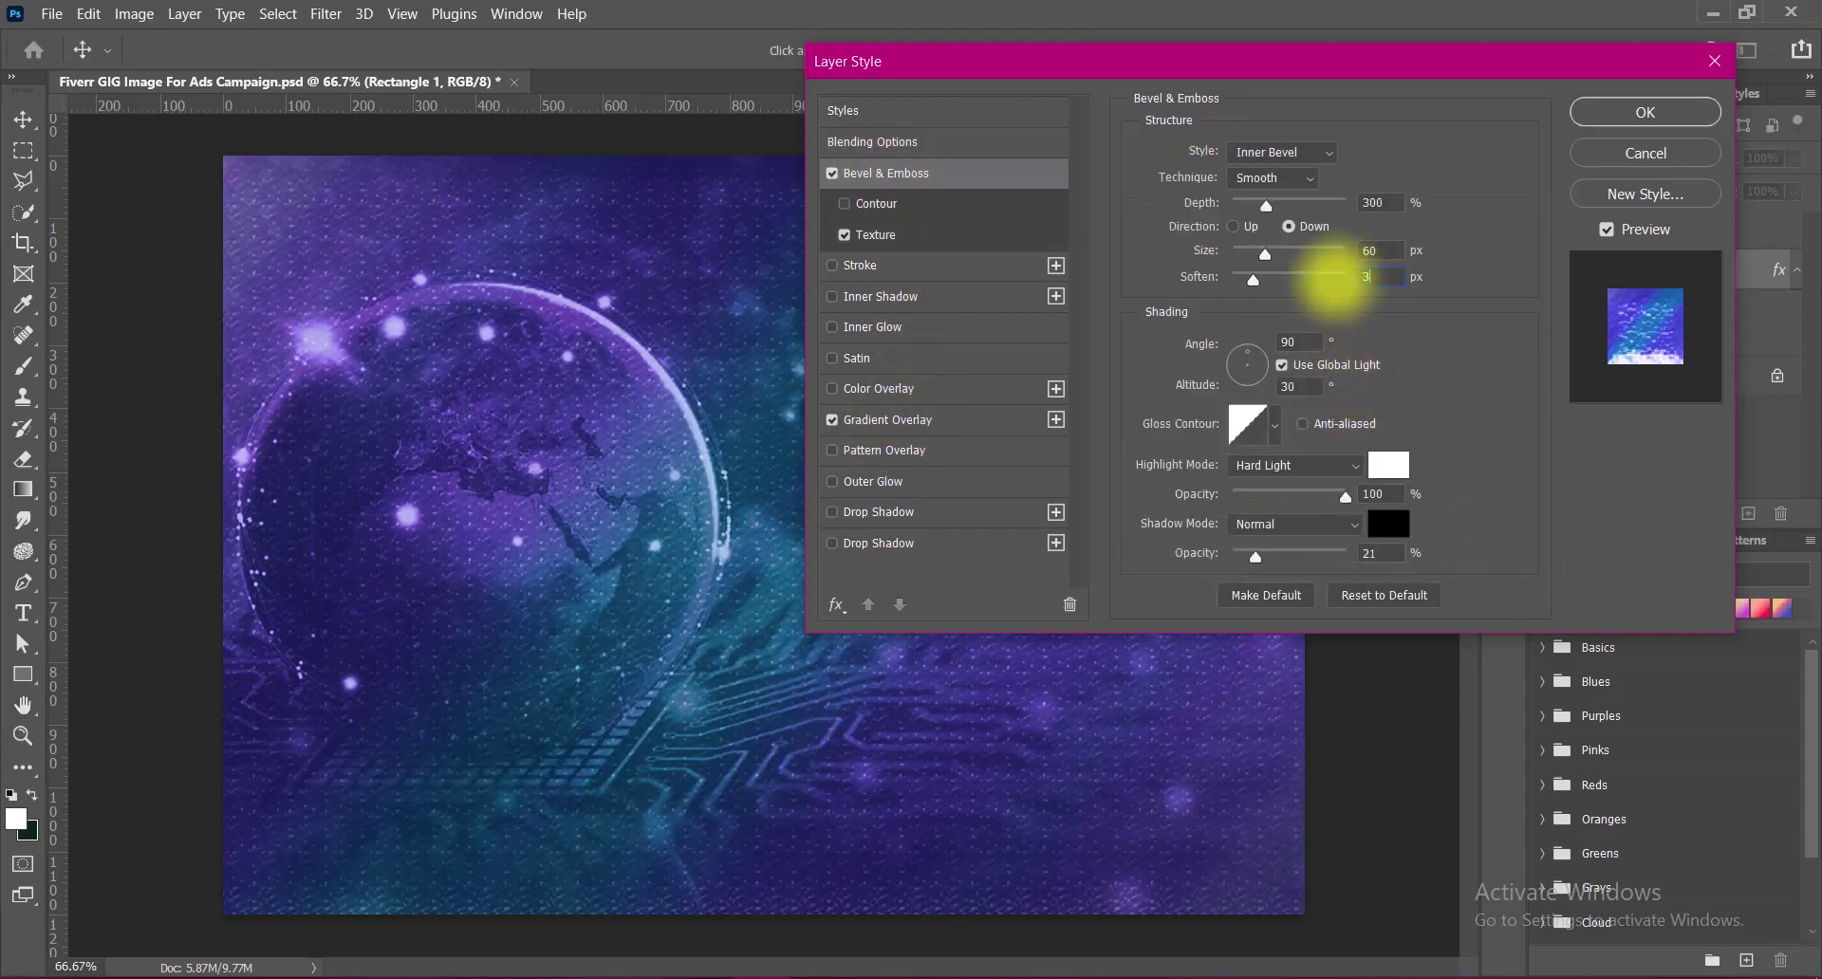
pyautogui.write('3')
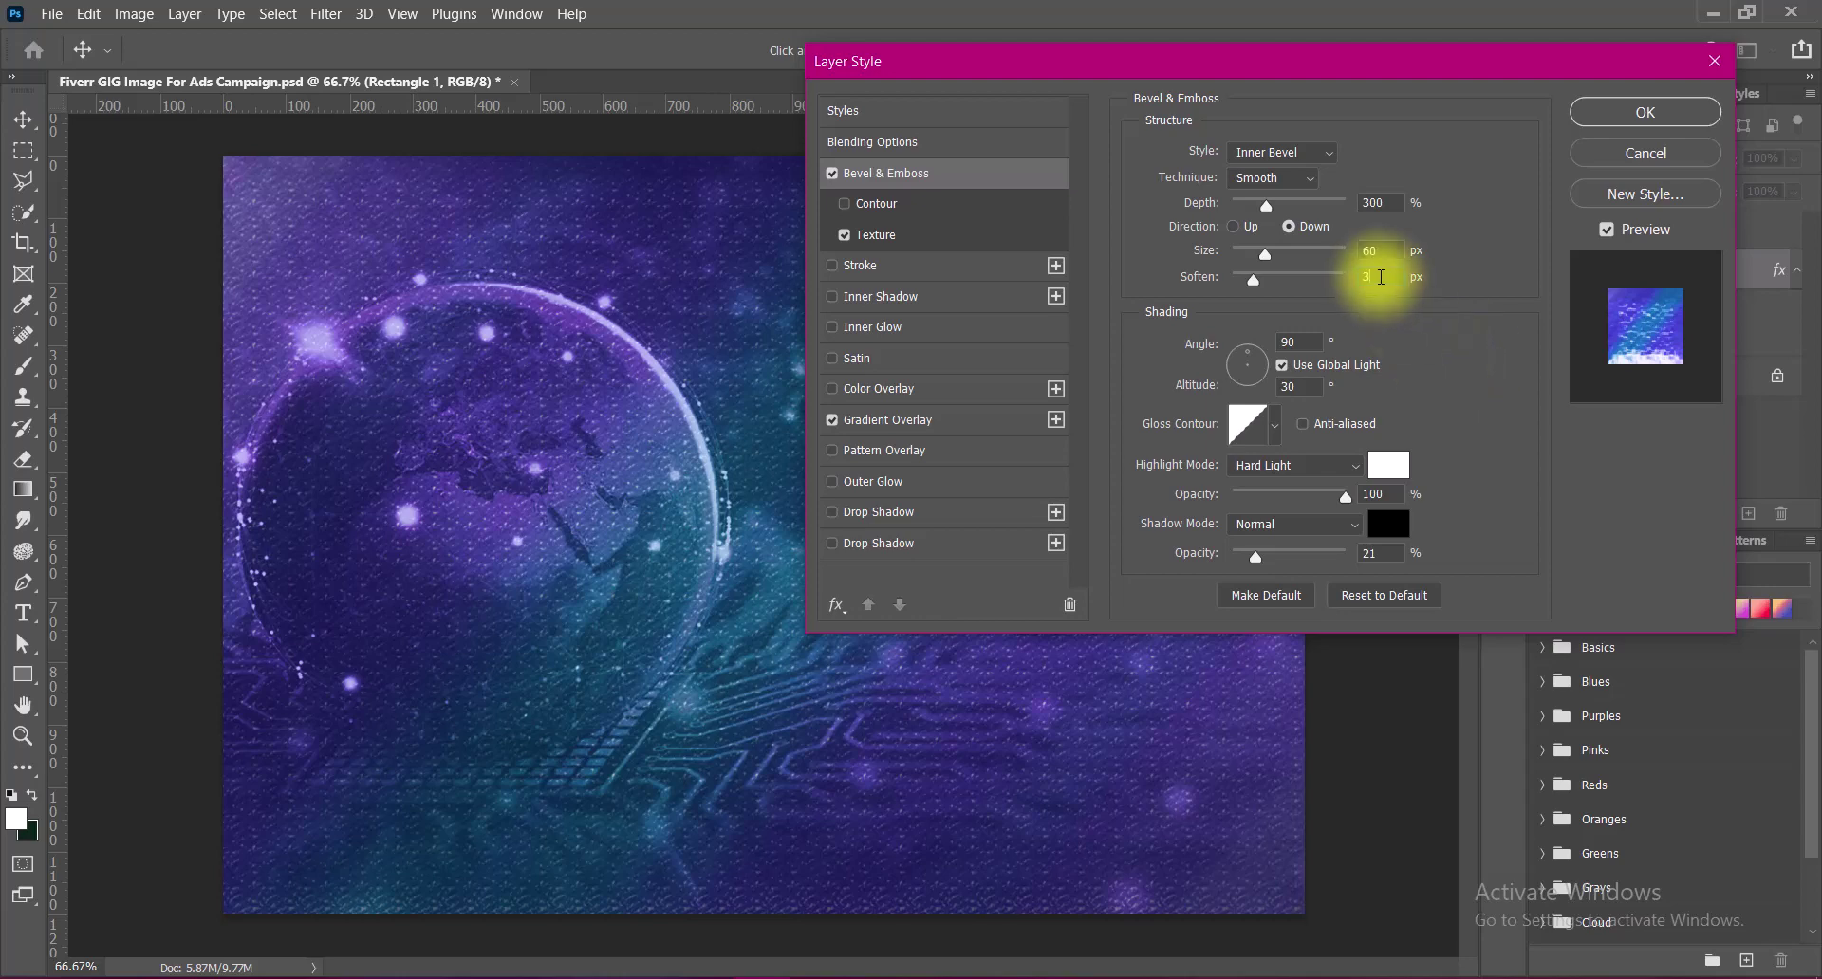
pyautogui.click(1623, 112)
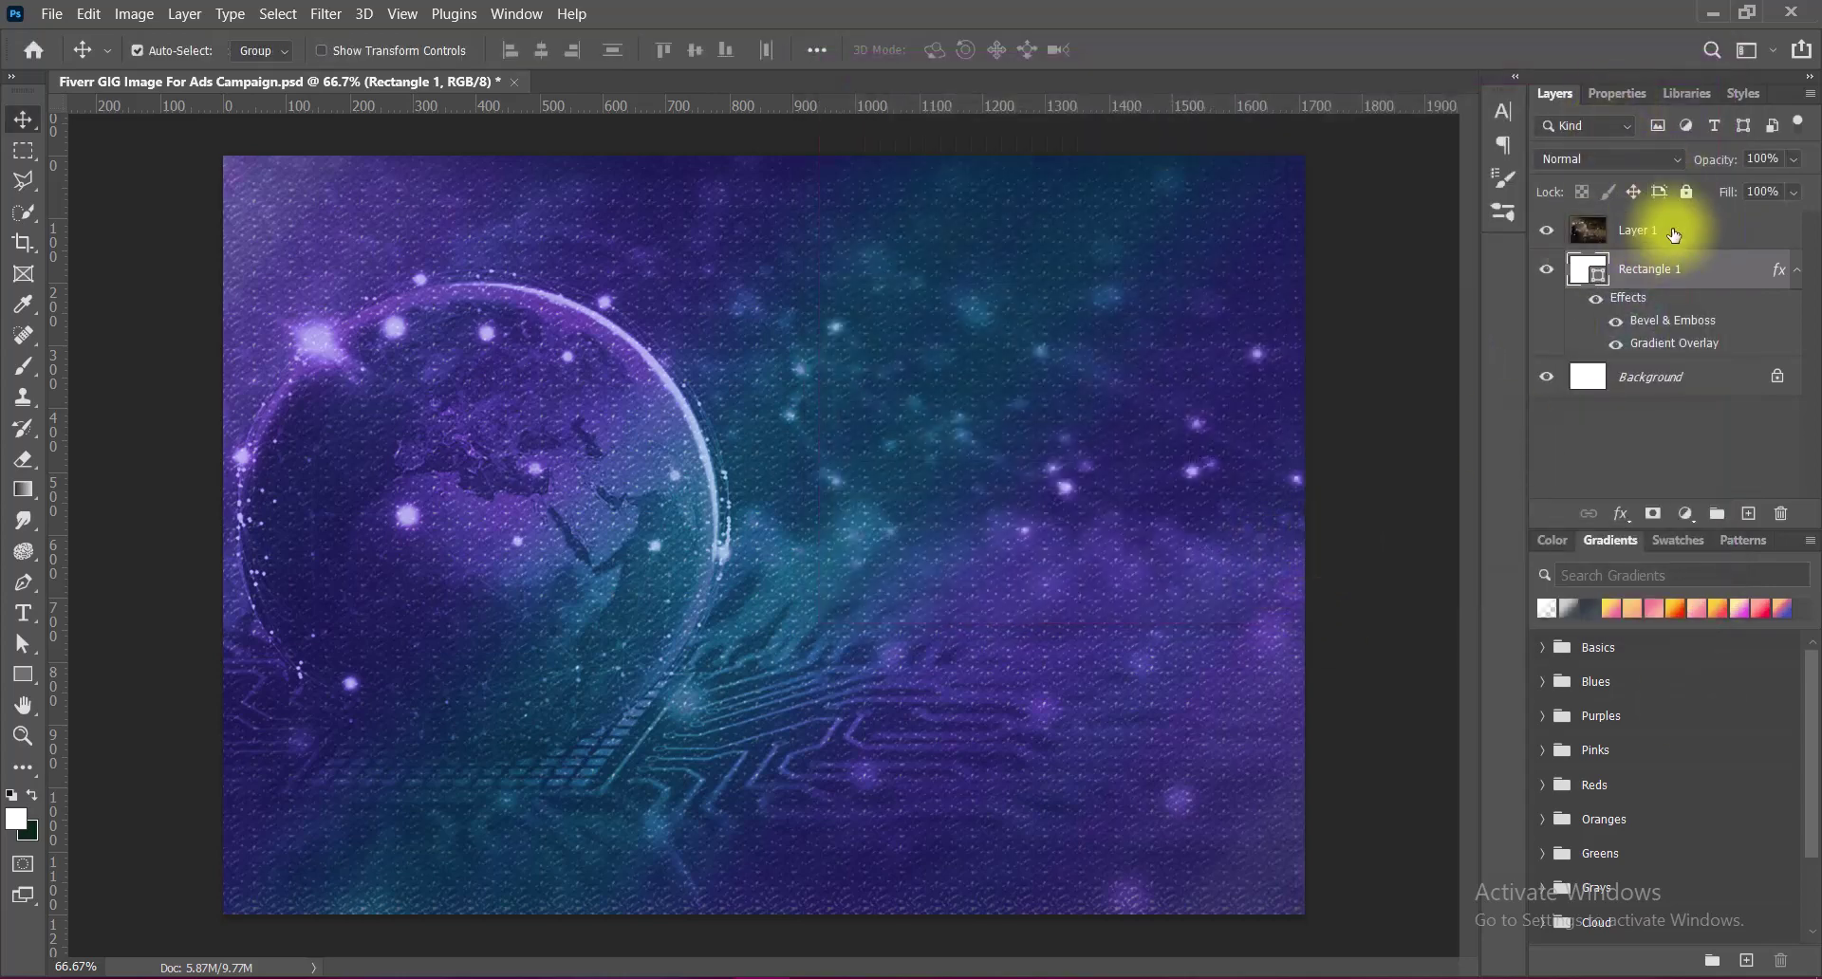
# Raise Layer 1's brightness with Brightness/Contrast, then add a new empty layer above it.
pyautogui.click(1642, 230)
pyautogui.click(134, 13)
pyautogui.moveTo(169, 68)
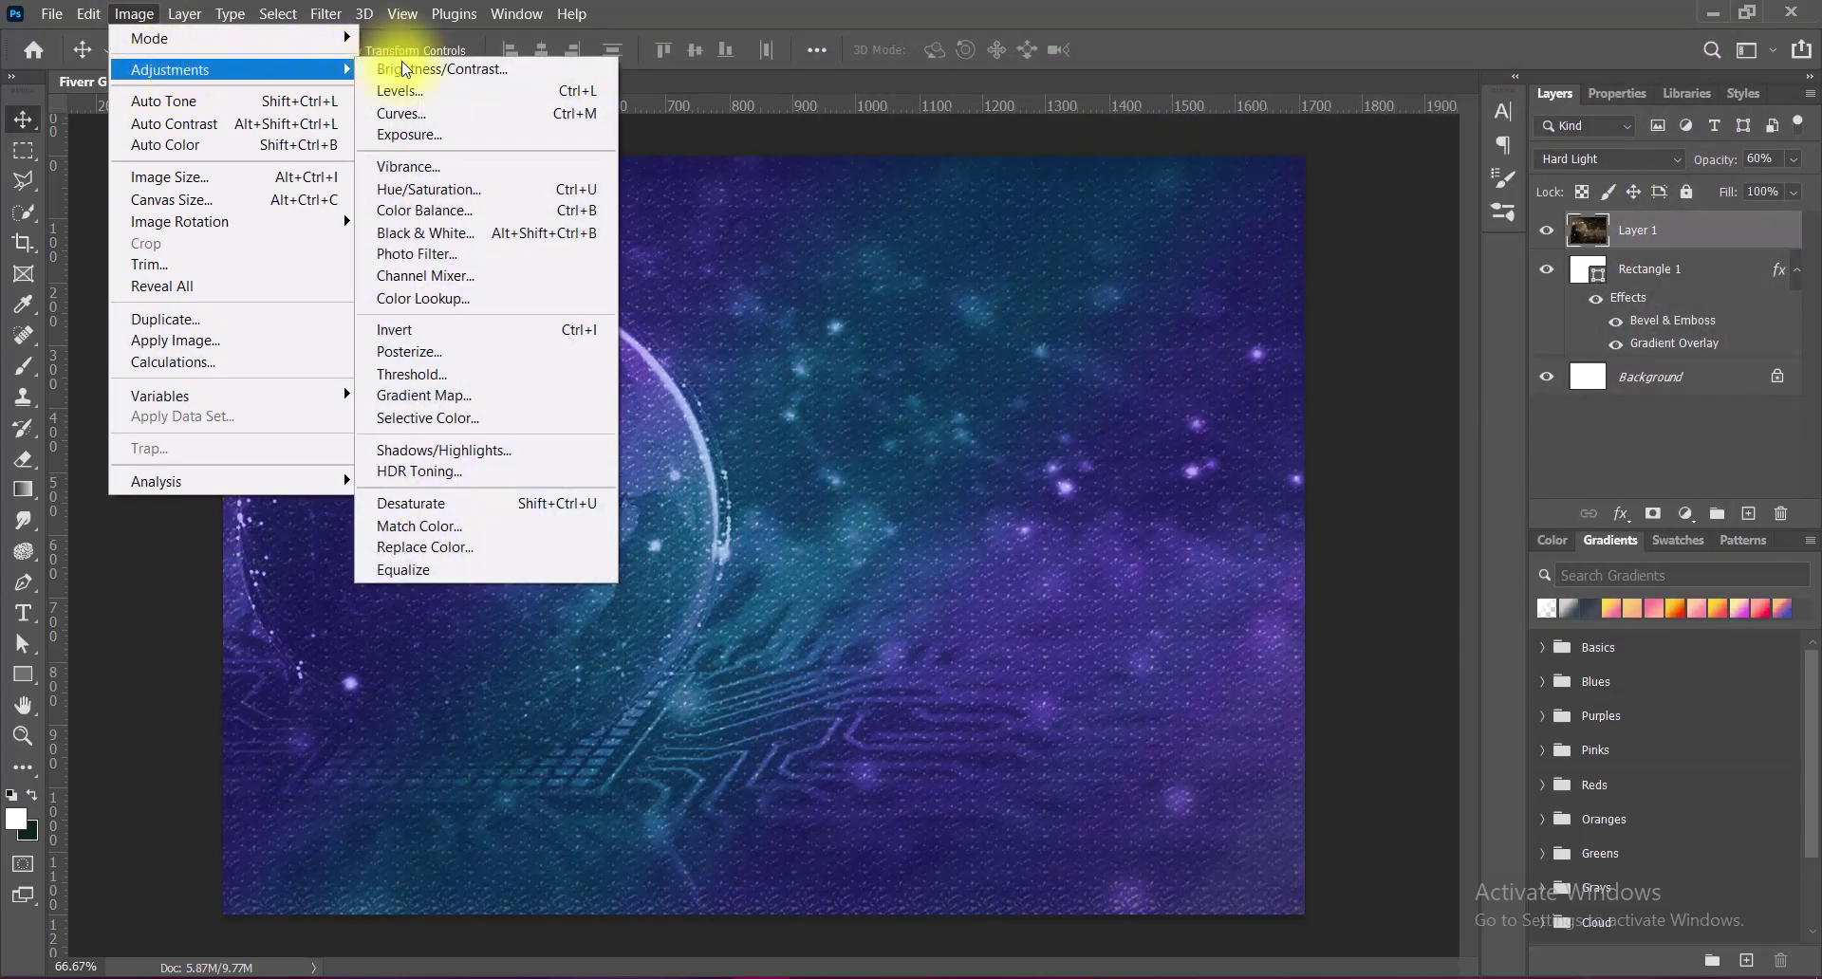
pyautogui.click(474, 66)
pyautogui.moveTo(1452, 151); pyautogui.dragTo(1458, 149)
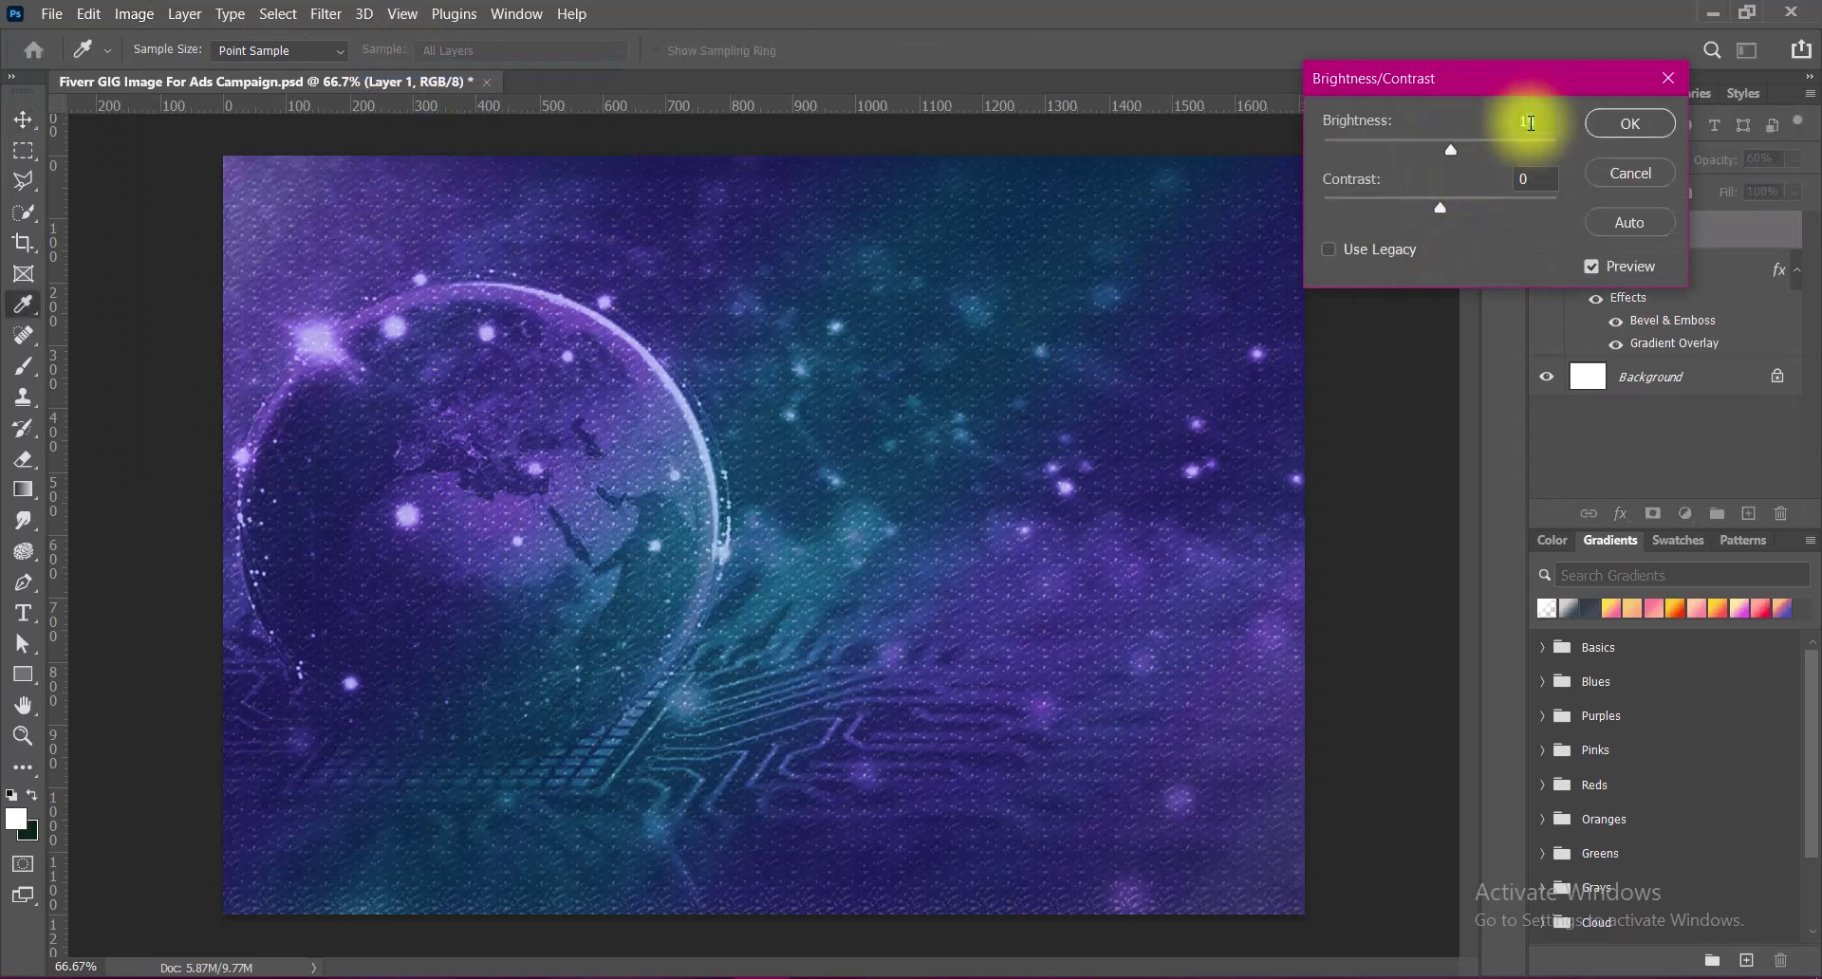
pyautogui.doubleClick(1508, 121)
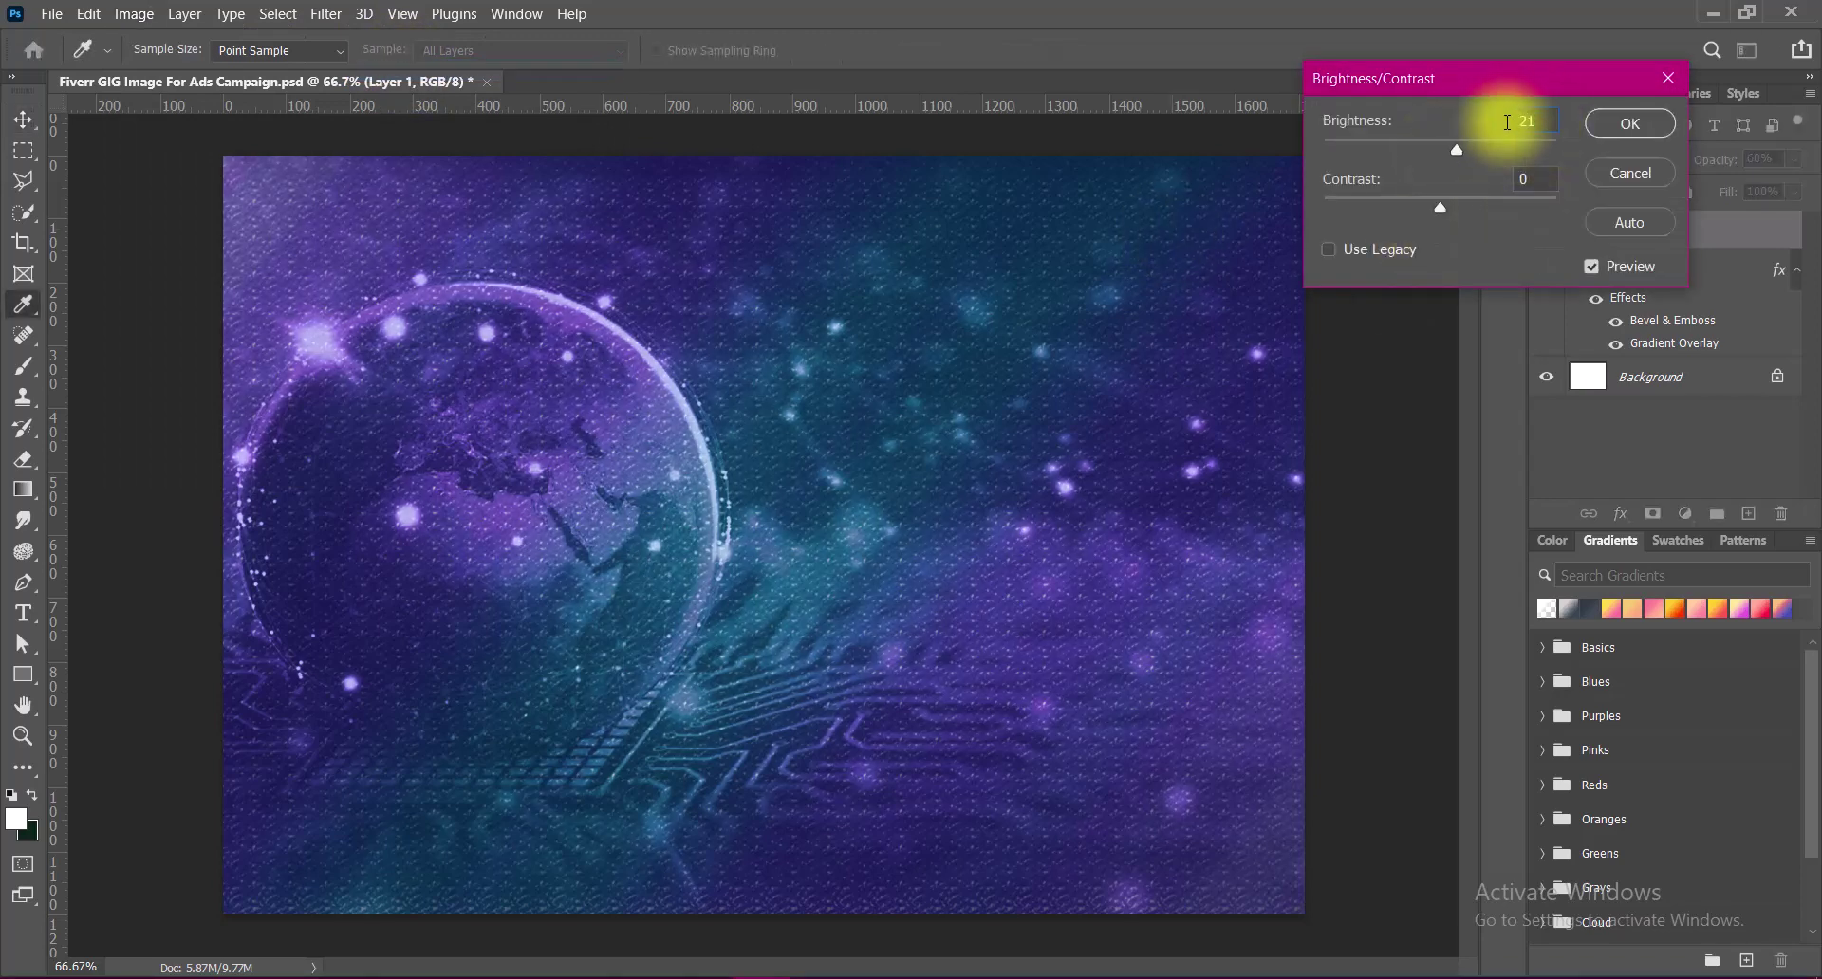
pyautogui.click(1637, 123)
pyautogui.press('v')
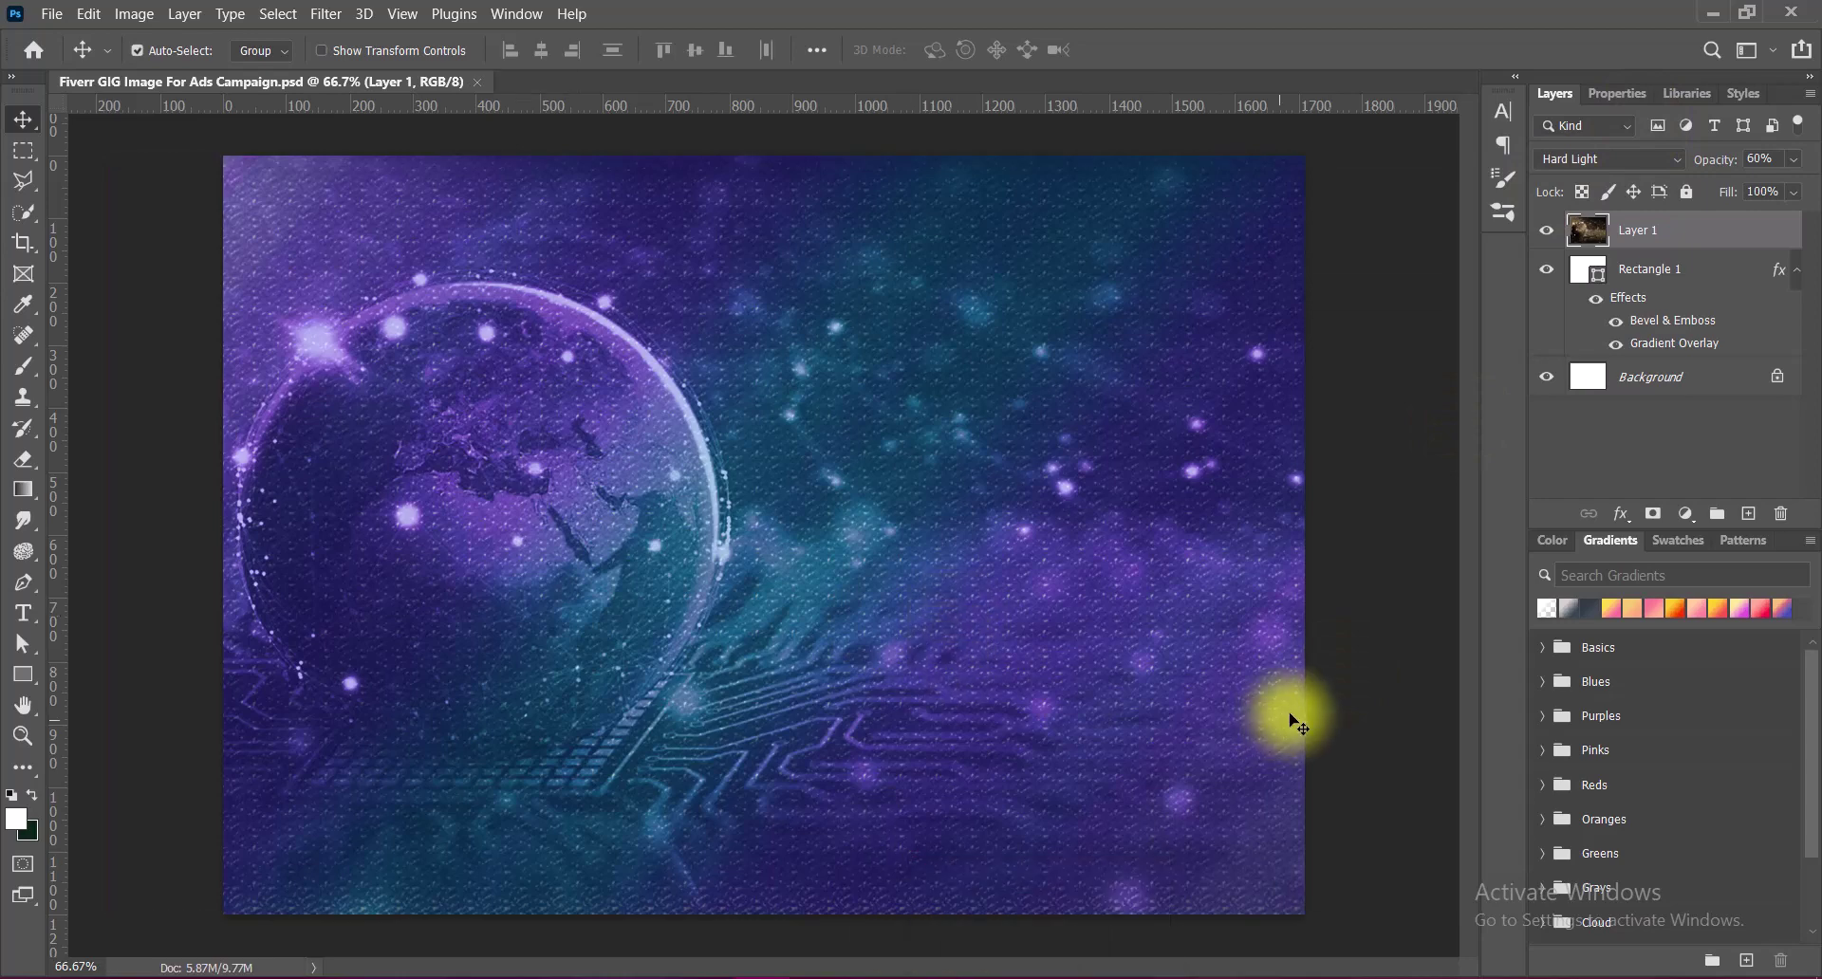
pyautogui.click(1750, 515)
# Draw a tall white rectangle and round its corners into a pill shape.
pyautogui.click(23, 675)
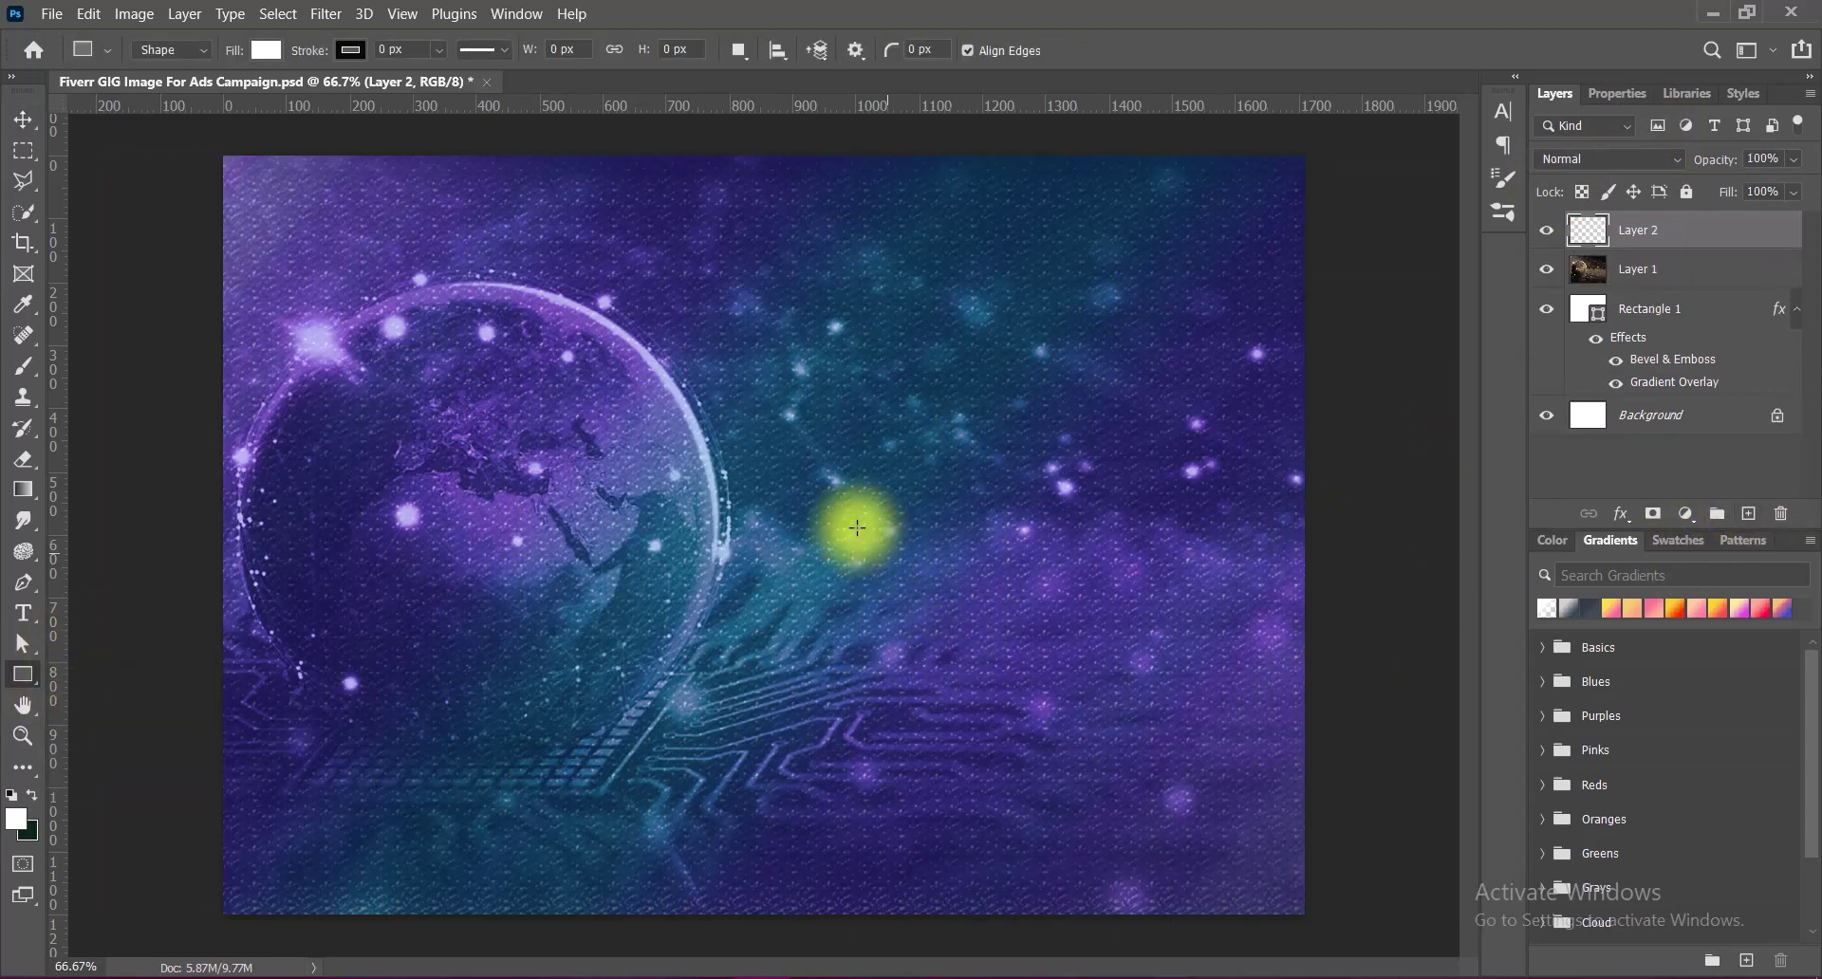
pyautogui.moveTo(750, 311)
pyautogui.mouseDown()
pyautogui.moveTo(957, 690)
pyautogui.moveTo(934, 768)
pyautogui.mouseUp()
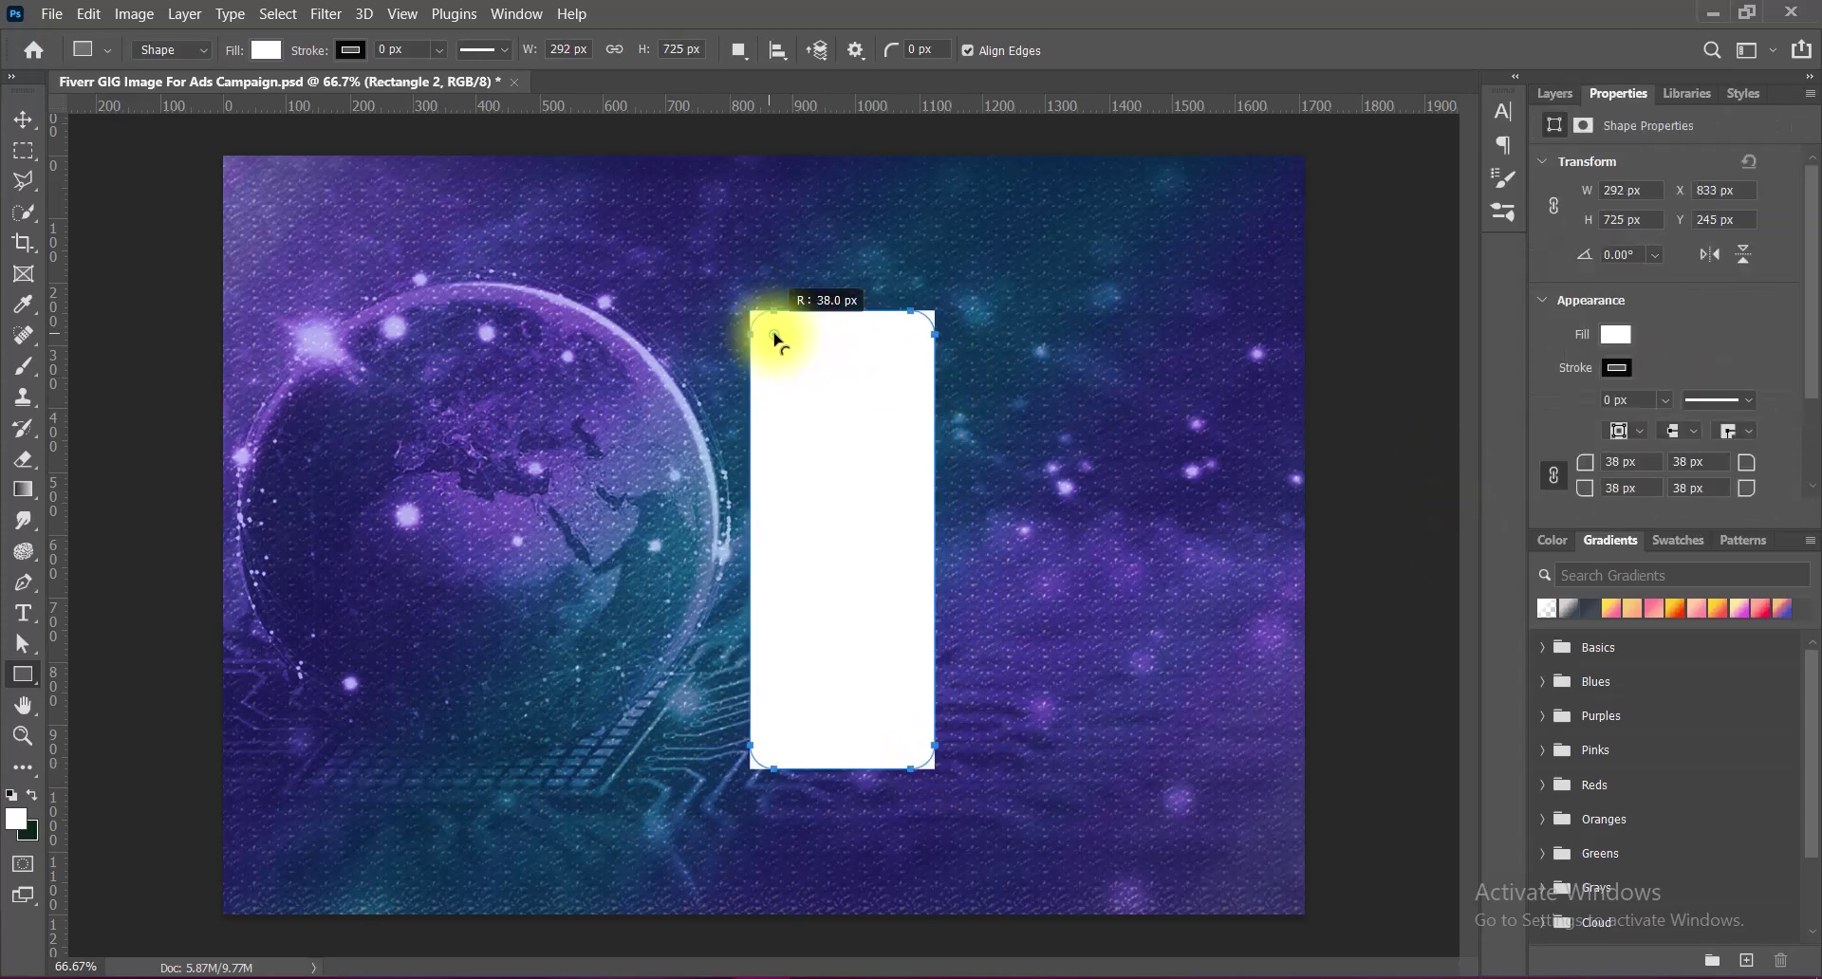
pyautogui.moveTo(771, 333); pyautogui.dragTo(829, 411)
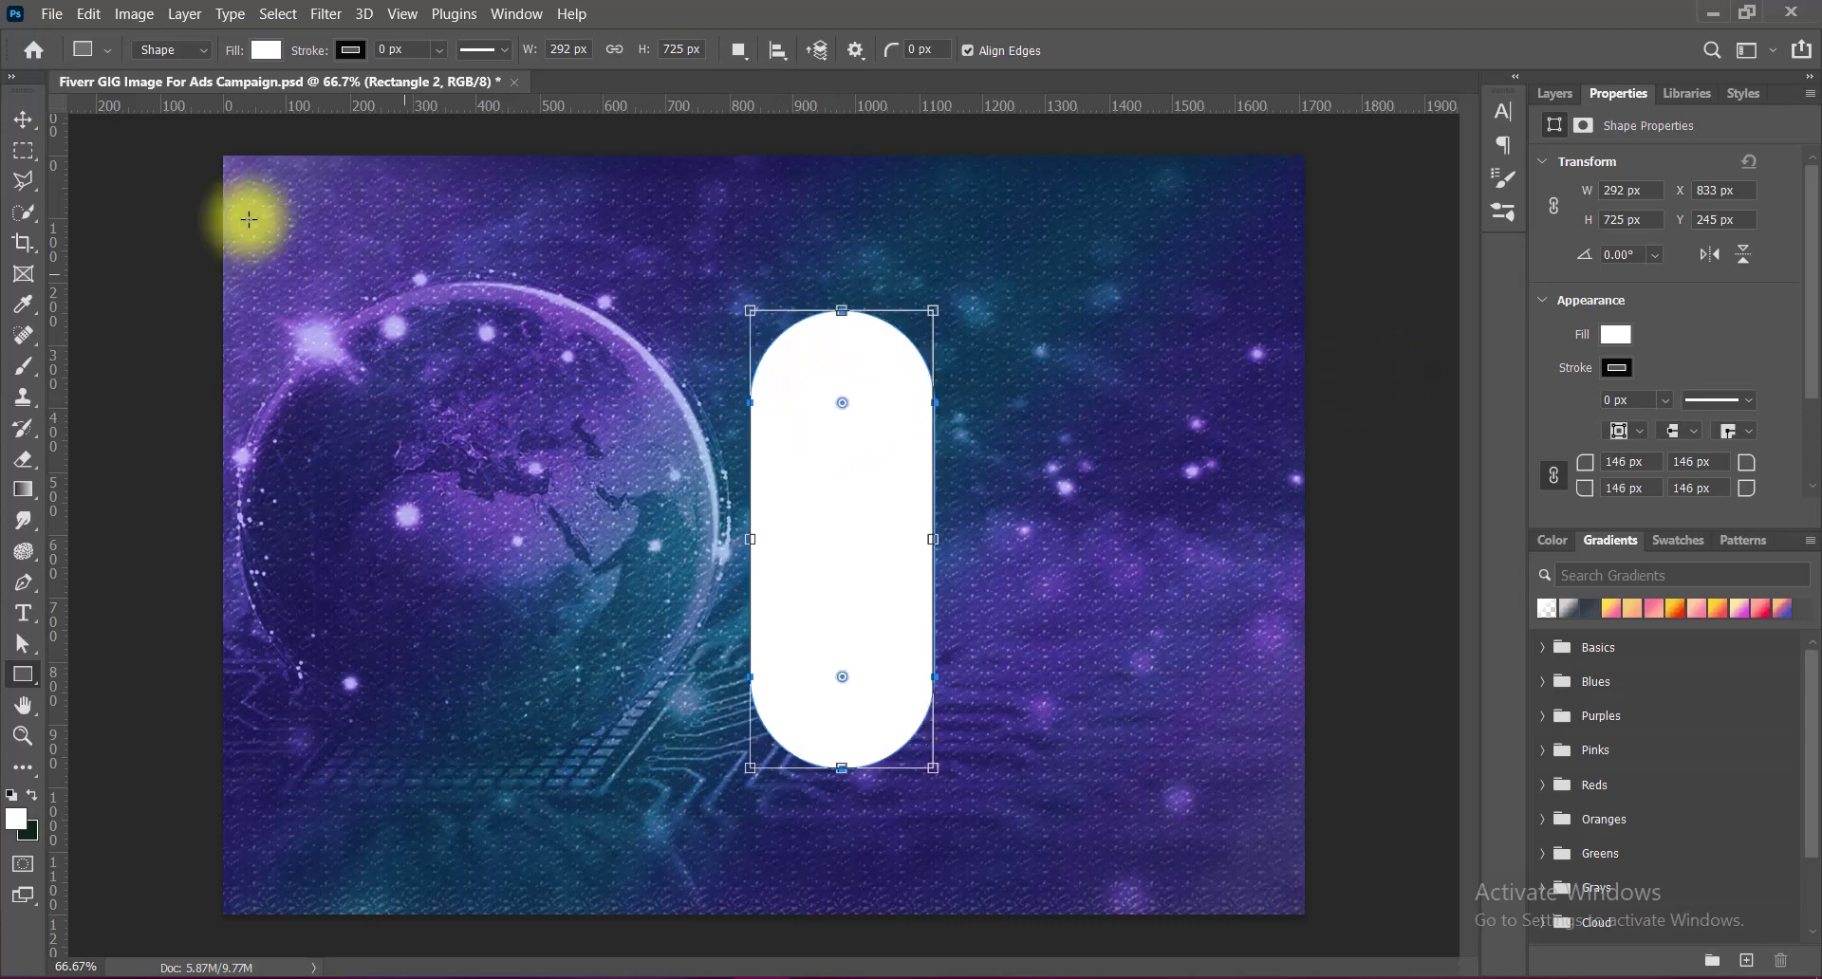
# Free-transform the pill to stretch it and position it rising from the bottom edge.
pyautogui.click(22, 119)
pyautogui.hotkey('ctrl', 't')
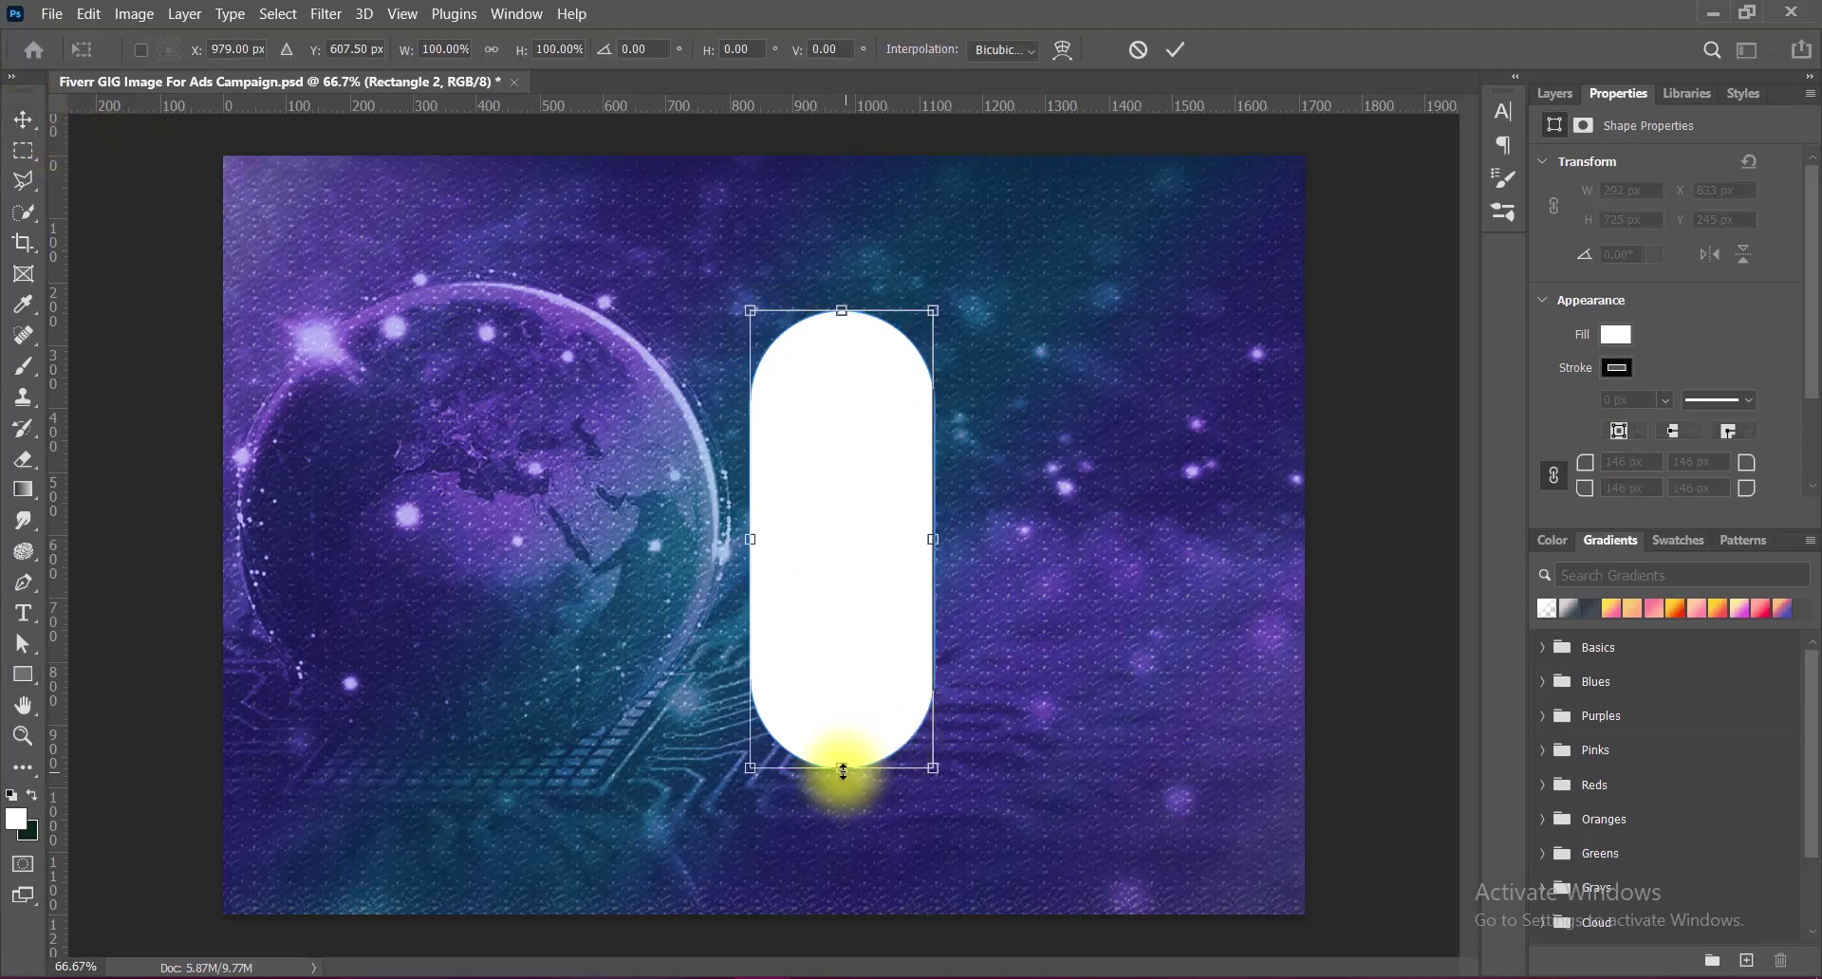
pyautogui.moveTo(841, 769); pyautogui.dragTo(842, 866)
pyautogui.moveTo(826, 606)
pyautogui.mouseDown()
pyautogui.moveTo(957, 699)
pyautogui.moveTo(919, 709)
pyautogui.moveTo(929, 550)
pyautogui.mouseUp()
pyautogui.moveTo(907, 854); pyautogui.dragTo(903, 964)
pyautogui.moveTo(891, 548)
pyautogui.mouseDown()
pyautogui.moveTo(906, 679)
pyautogui.moveTo(1071, 604)
pyautogui.mouseUp()
pyautogui.press('Return')
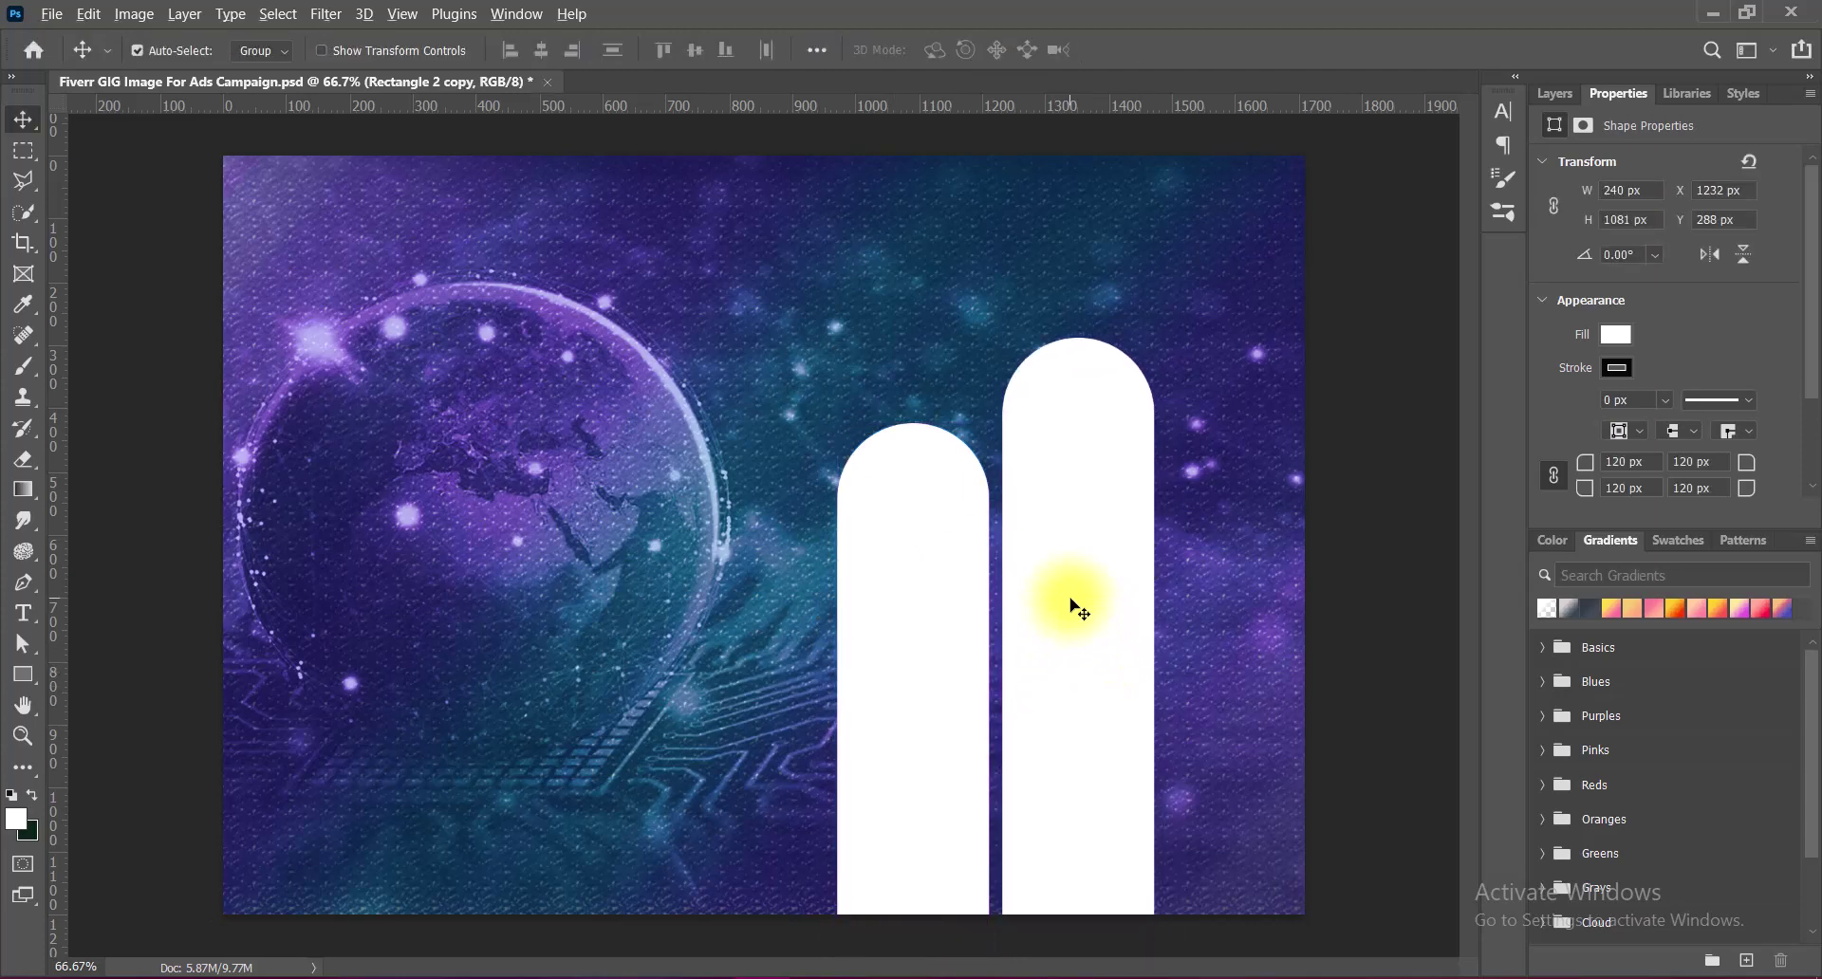
# Duplicate a third pill on the right and nudge all three pills into even spacing.
pyautogui.moveTo(1079, 607); pyautogui.dragTo(1238, 533)
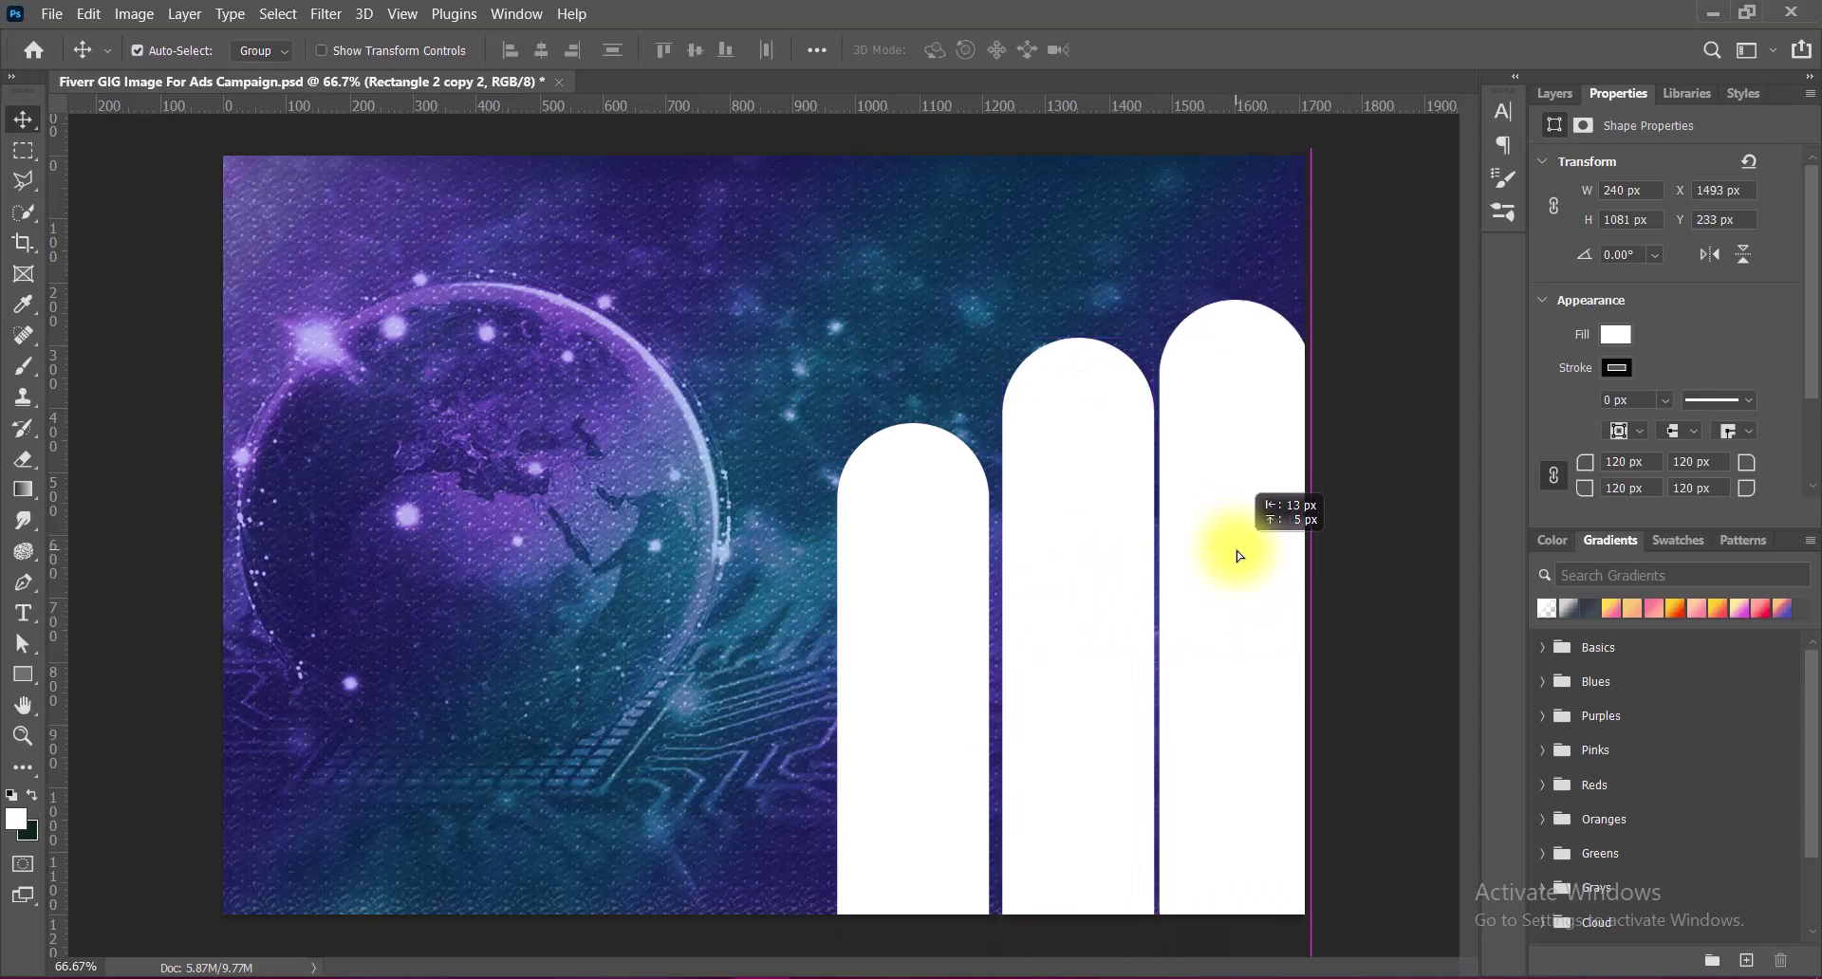
pyautogui.moveTo(1113, 554); pyautogui.dragTo(1105, 551)
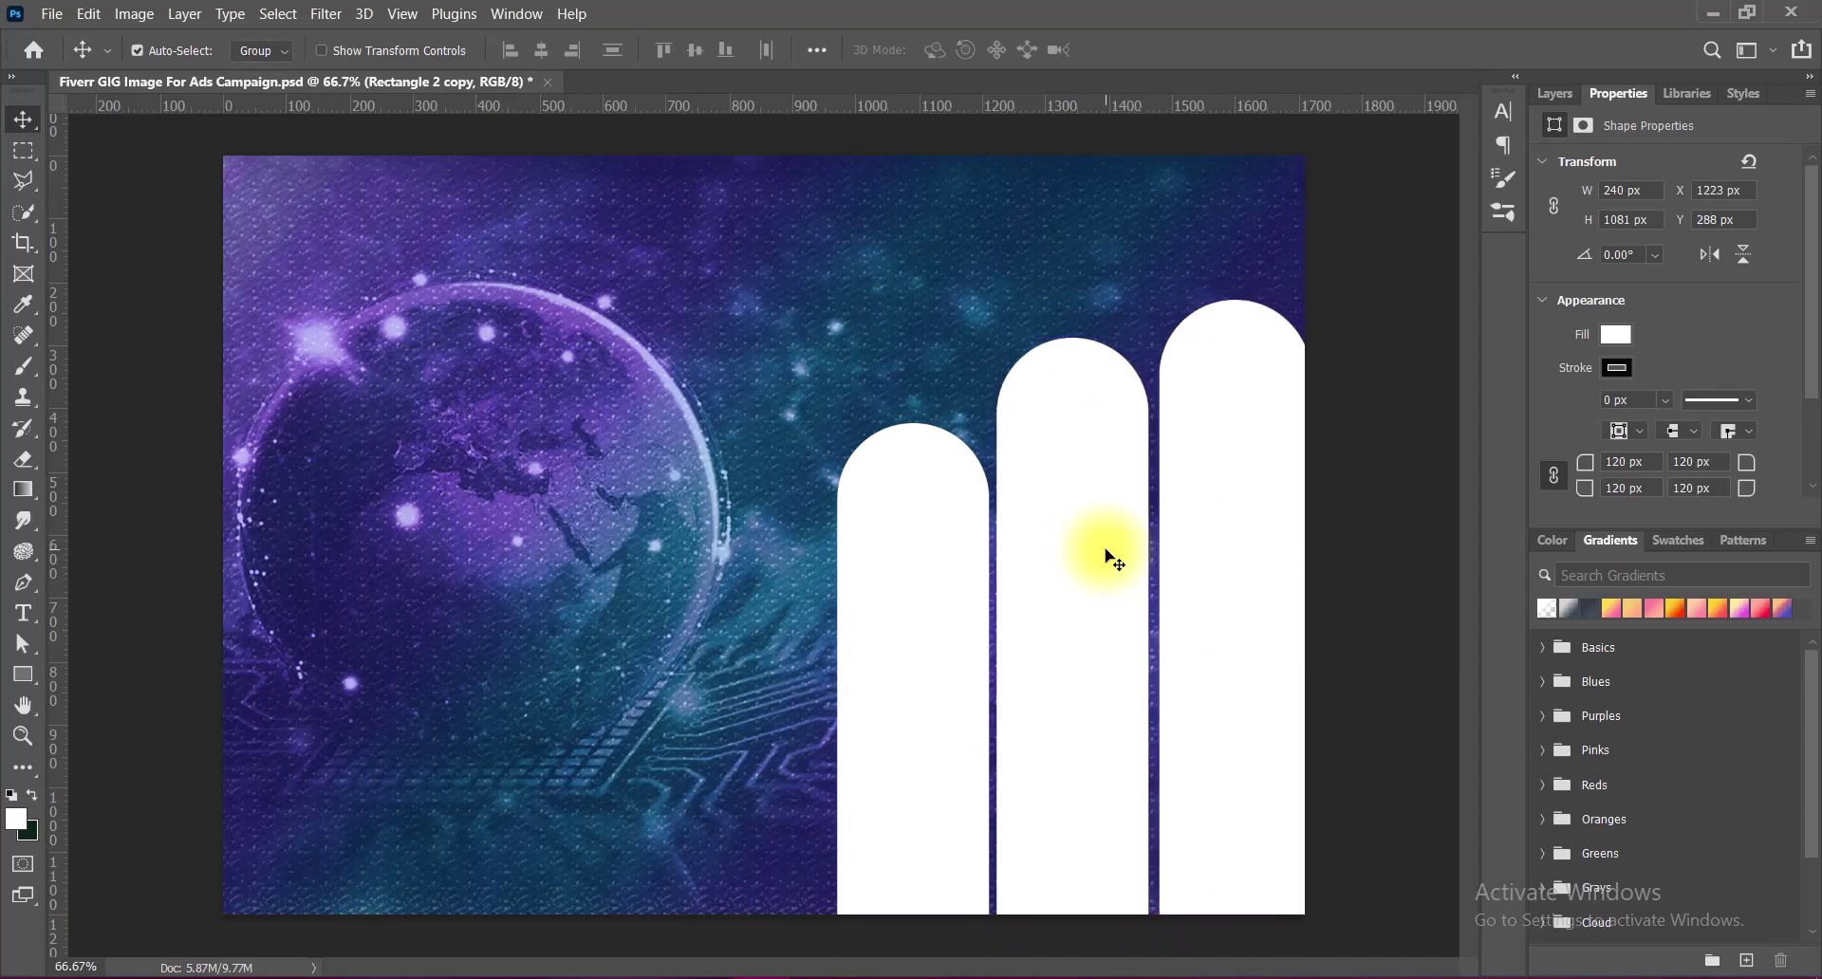
pyautogui.keyDown('shift'); pyautogui.click(927, 651); pyautogui.keyUp('shift')
pyautogui.keyDown('shift'); pyautogui.click(1221, 664); pyautogui.keyUp('shift')
pyautogui.hotkey('shift', 'Left')
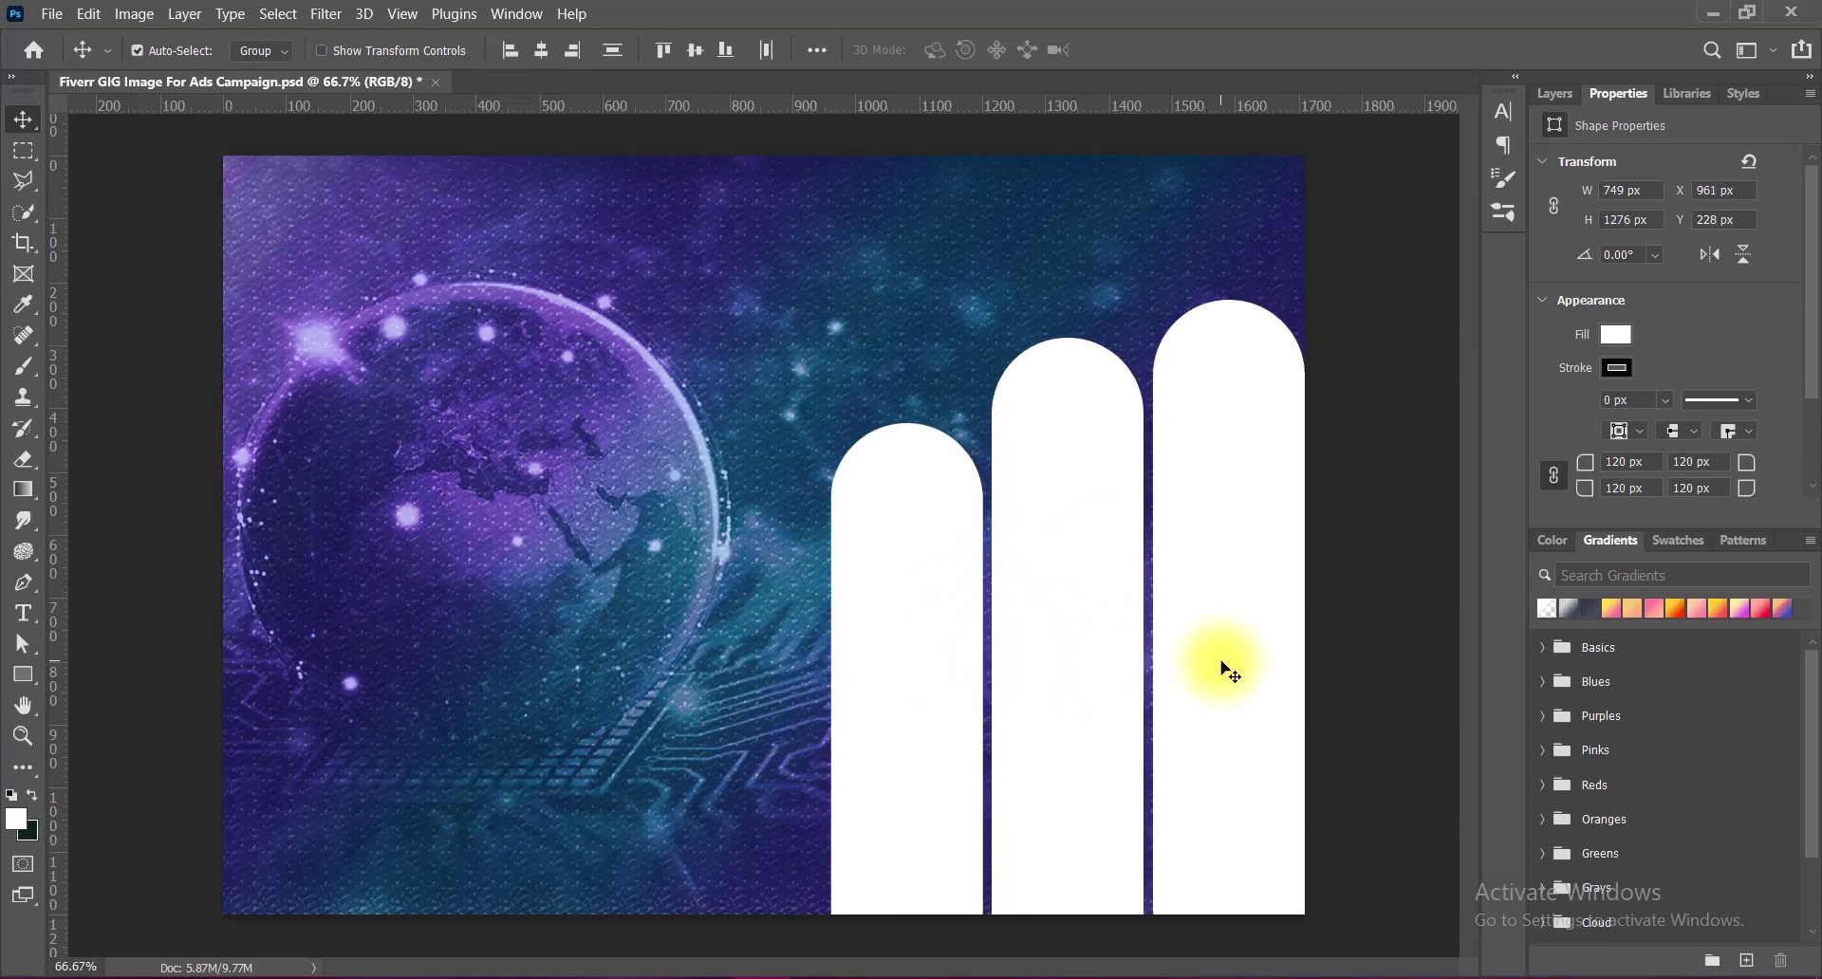
pyautogui.hotkey('shift', 'Left')
pyautogui.hotkey('shift', 'Left')
pyautogui.hotkey('shift', 'Left')
pyautogui.hotkey('shift', 'Left')
pyautogui.hotkey('shift', 'Left')
pyautogui.hotkey('shift', 'Up')
pyautogui.press('Up')
pyautogui.press('Up')
pyautogui.press('Up')
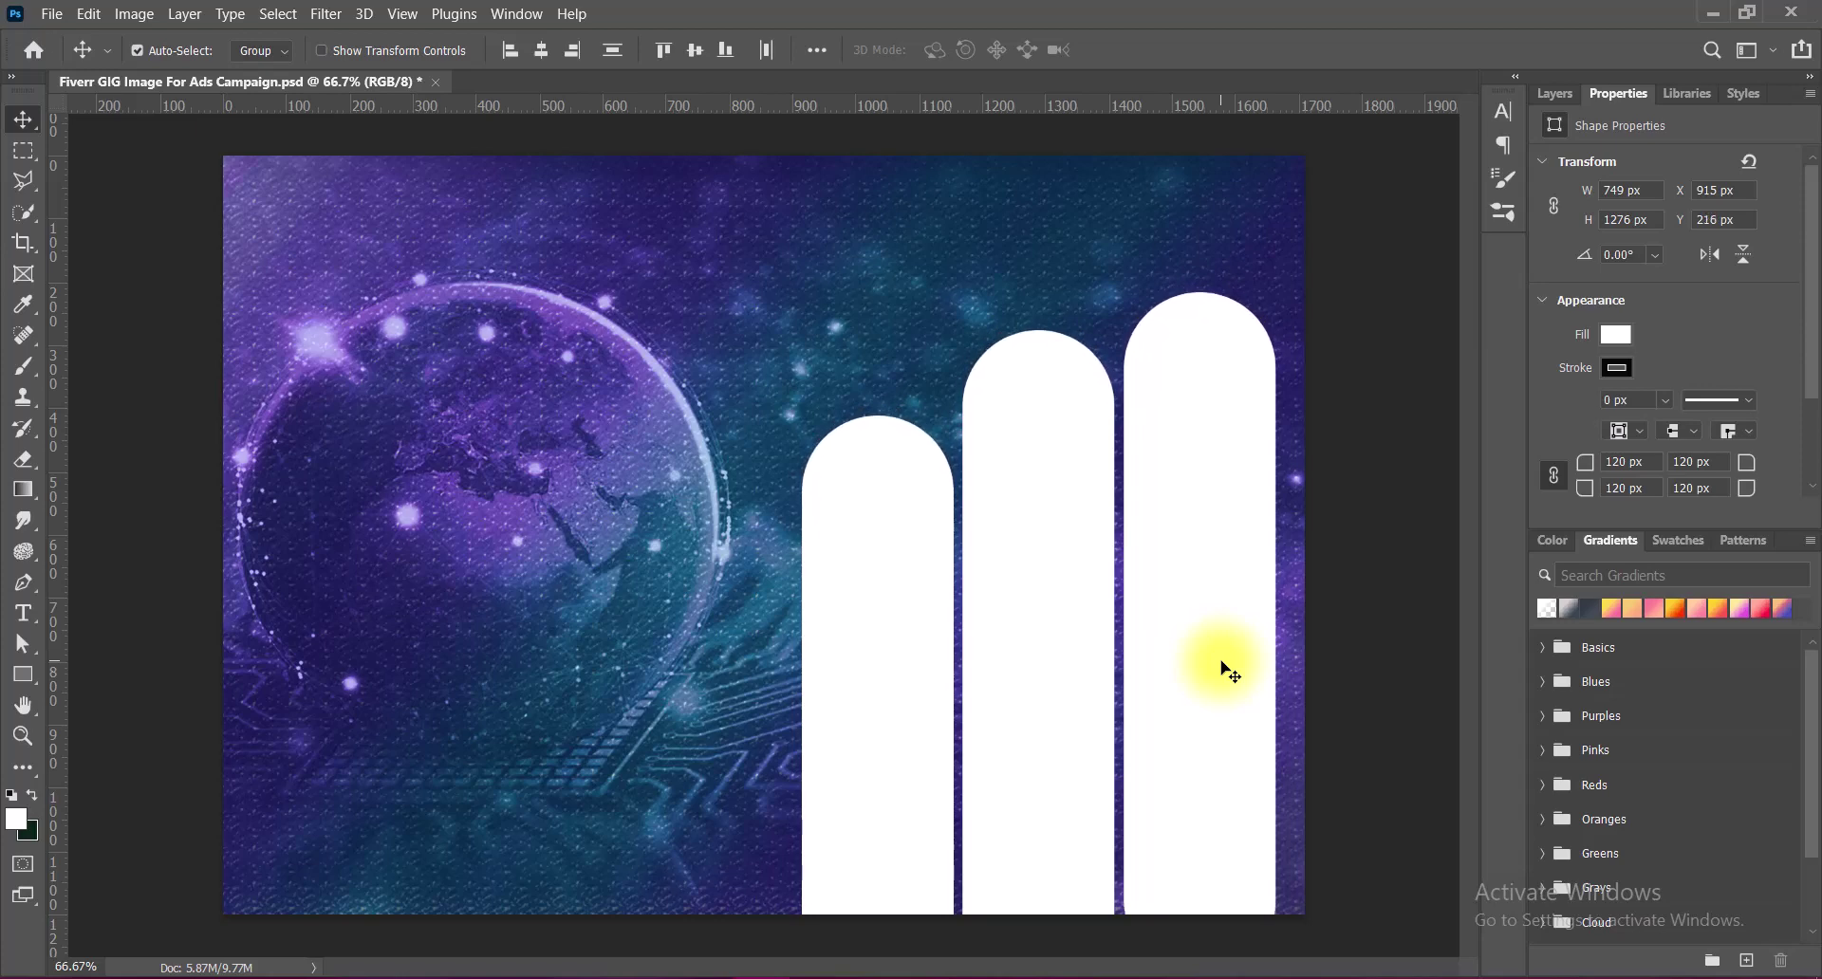
pyautogui.press('Down')
pyautogui.press('Down')
pyautogui.press('Down')
pyautogui.click(1347, 602)
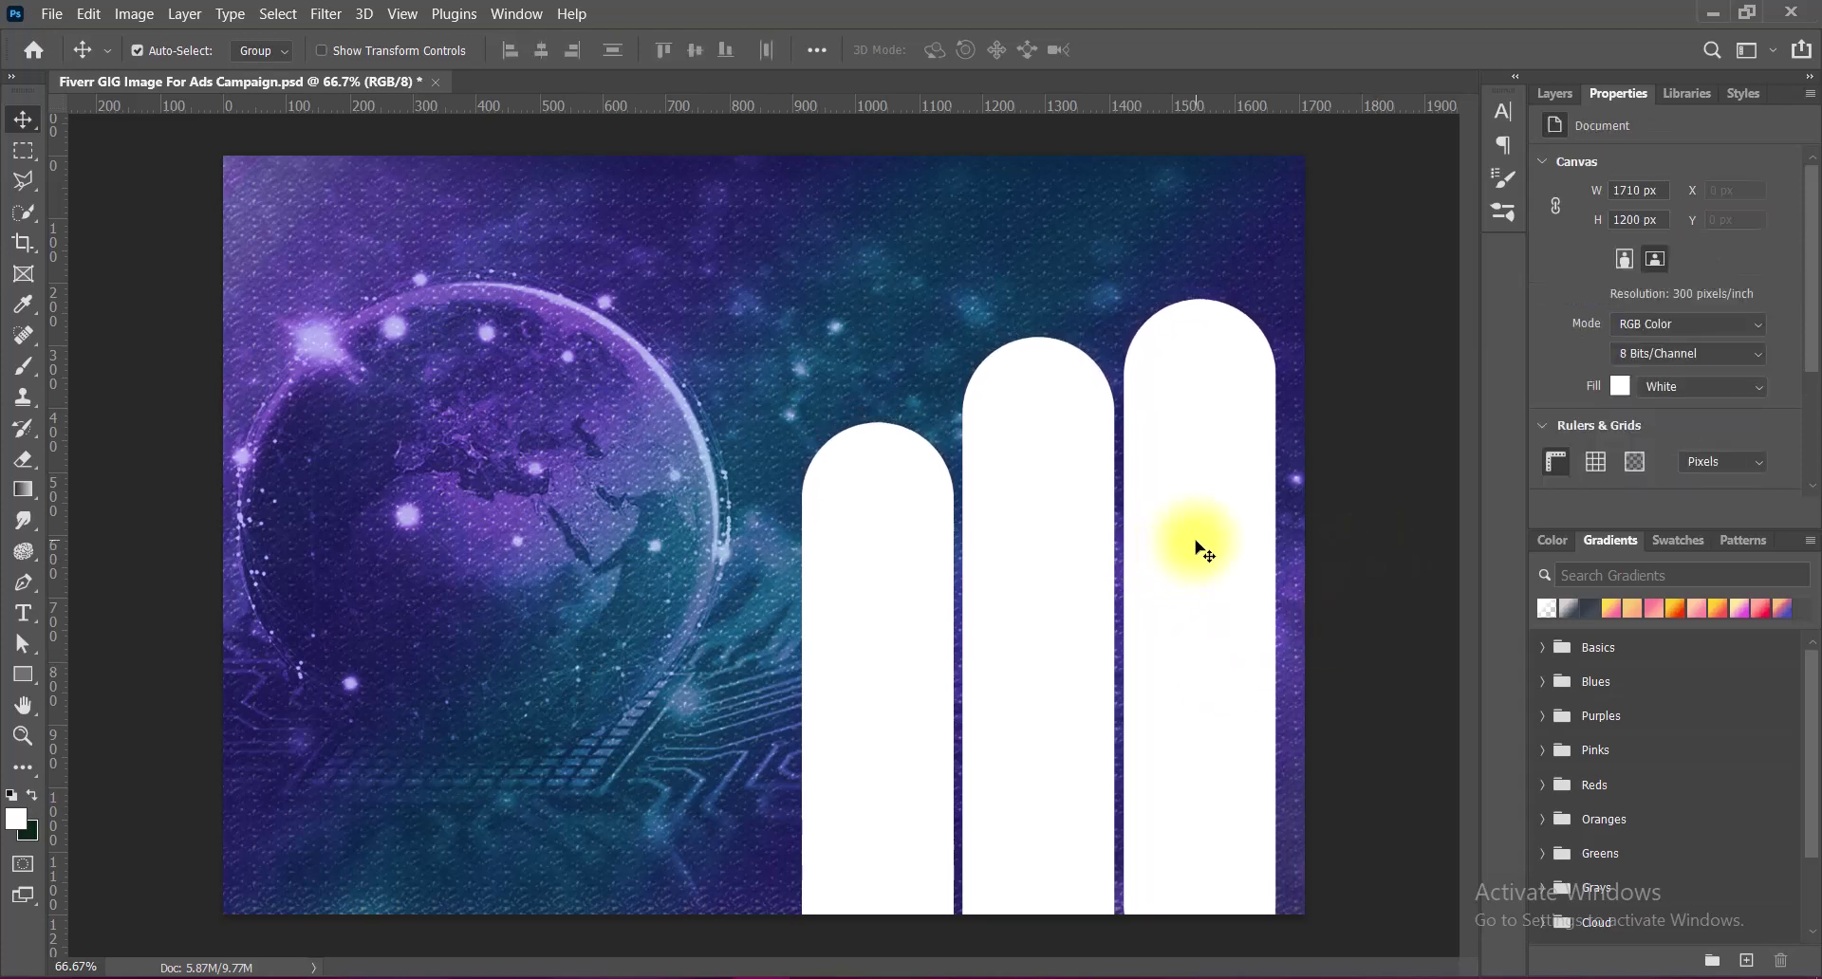
# Stretch the rightmost pill taller.
pyautogui.click(1203, 551)
pyautogui.hotkey('ctrl', 't')
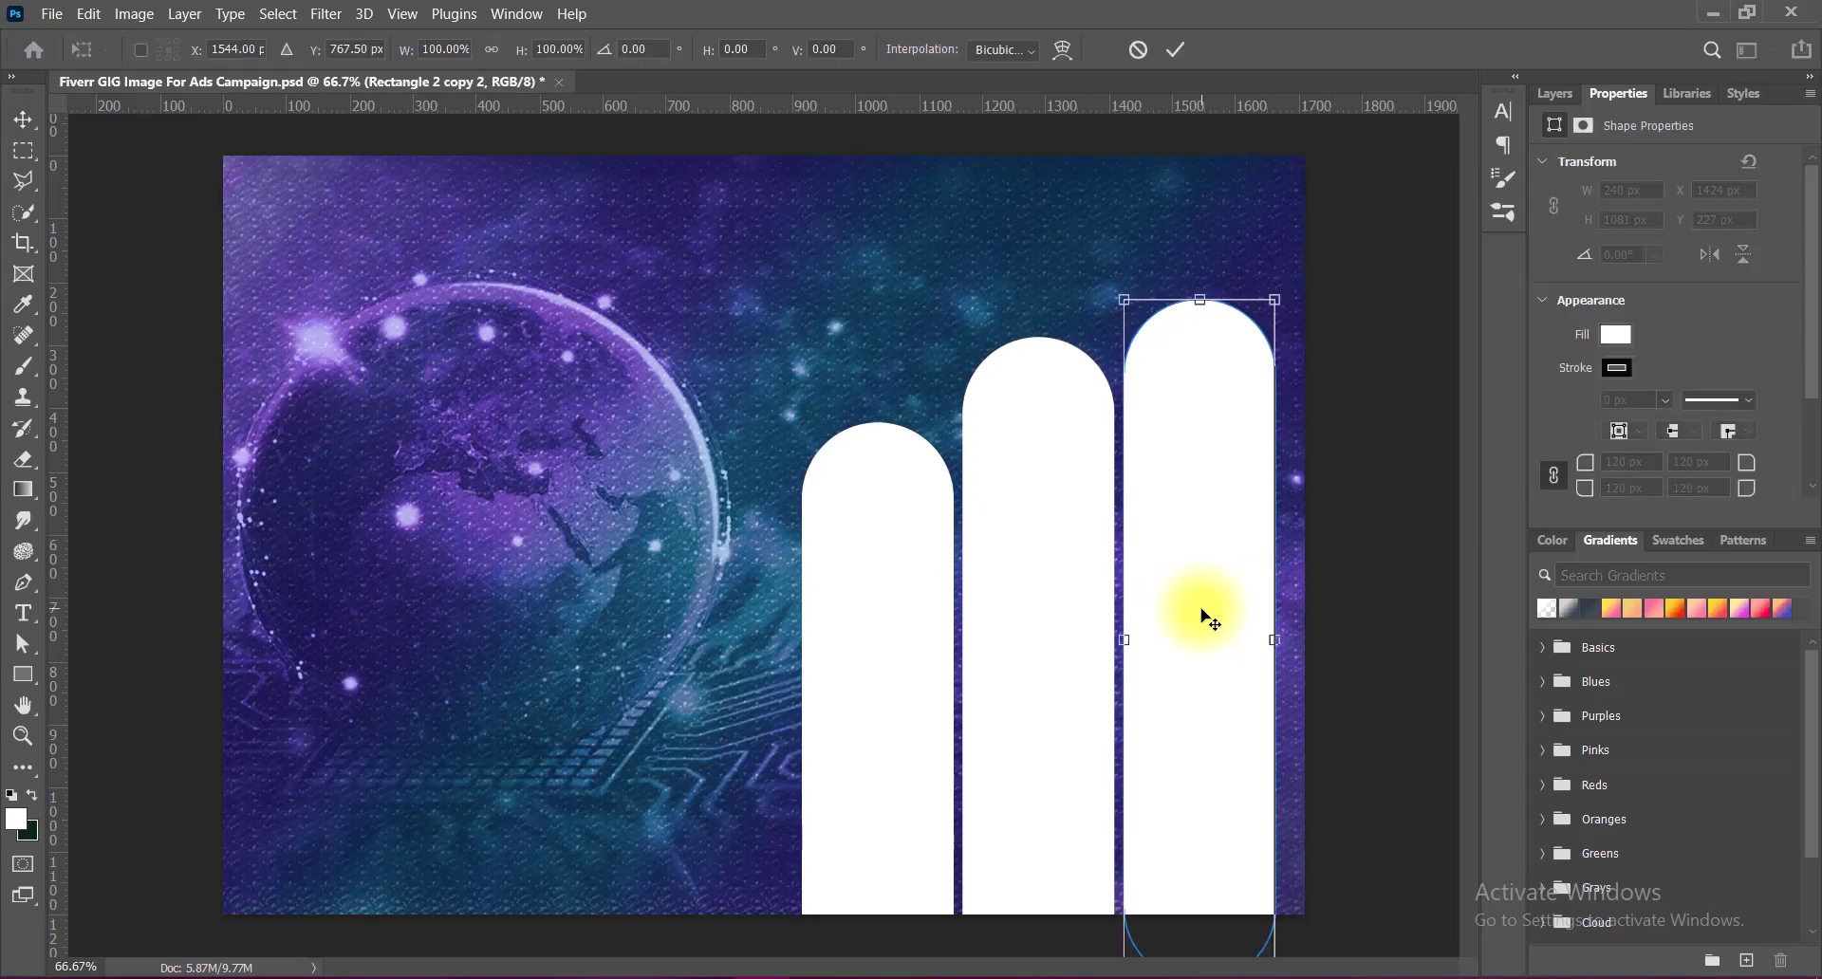
pyautogui.moveTo(1199, 297); pyautogui.dragTo(1199, 258)
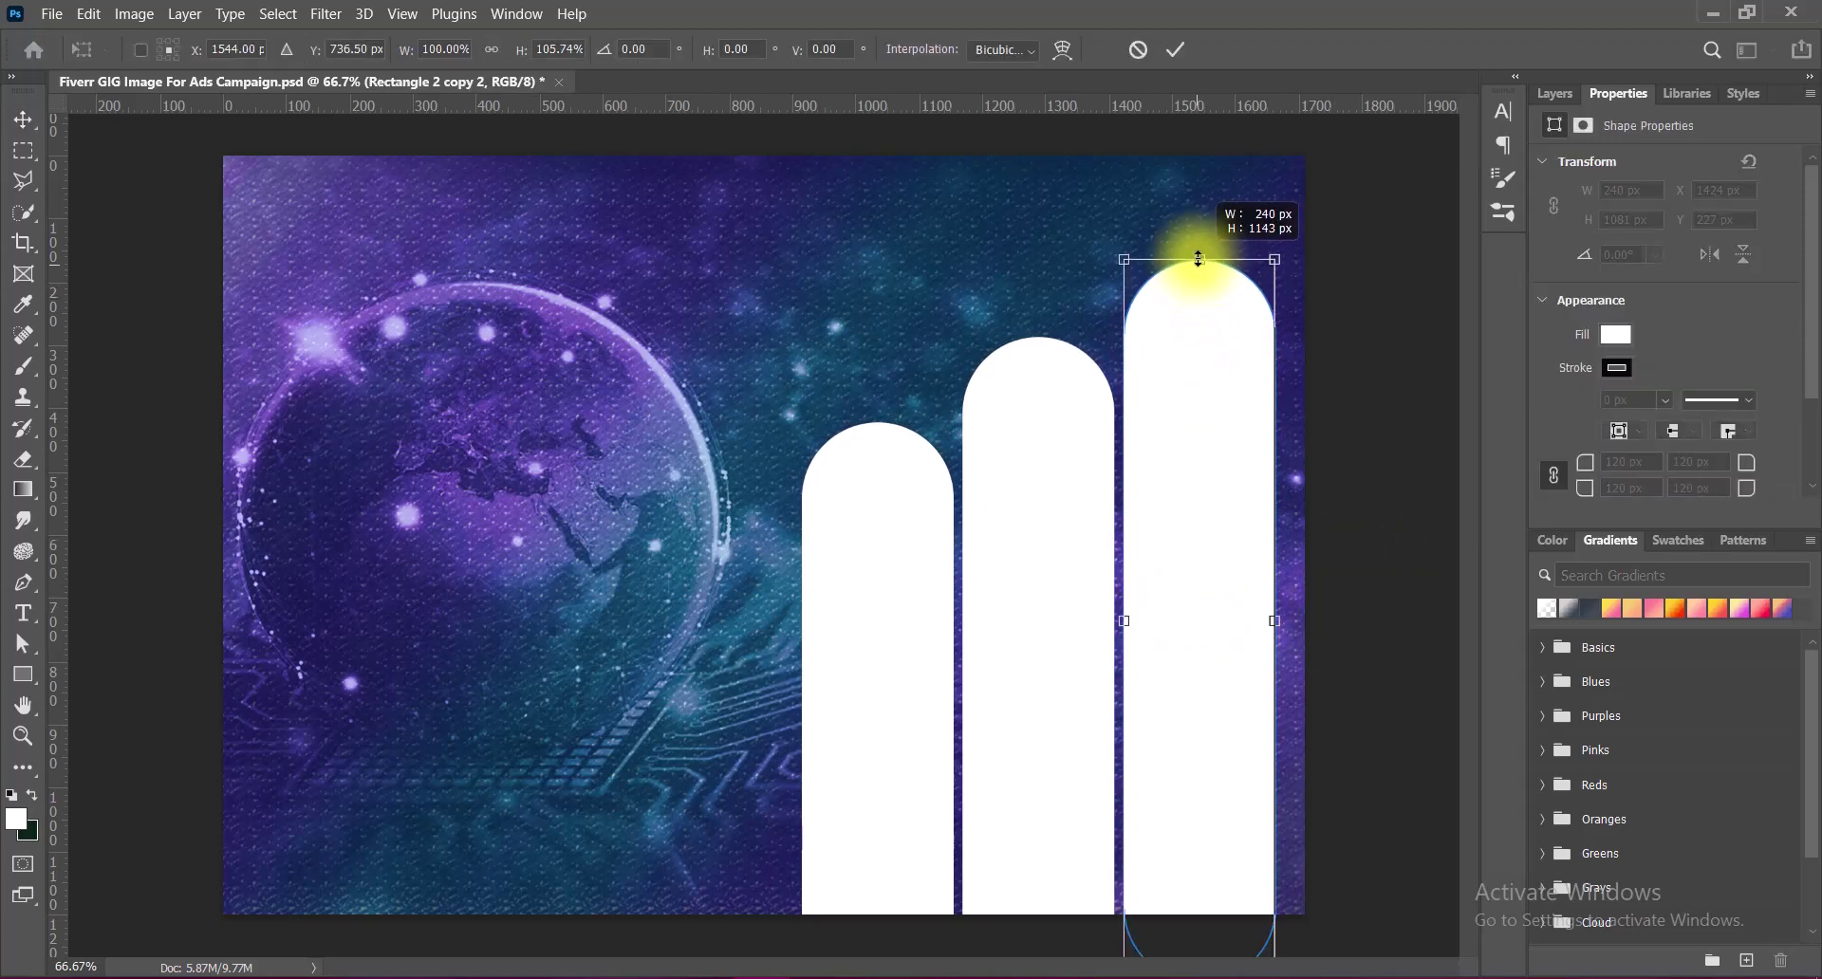
pyautogui.doubleClick(1188, 617)
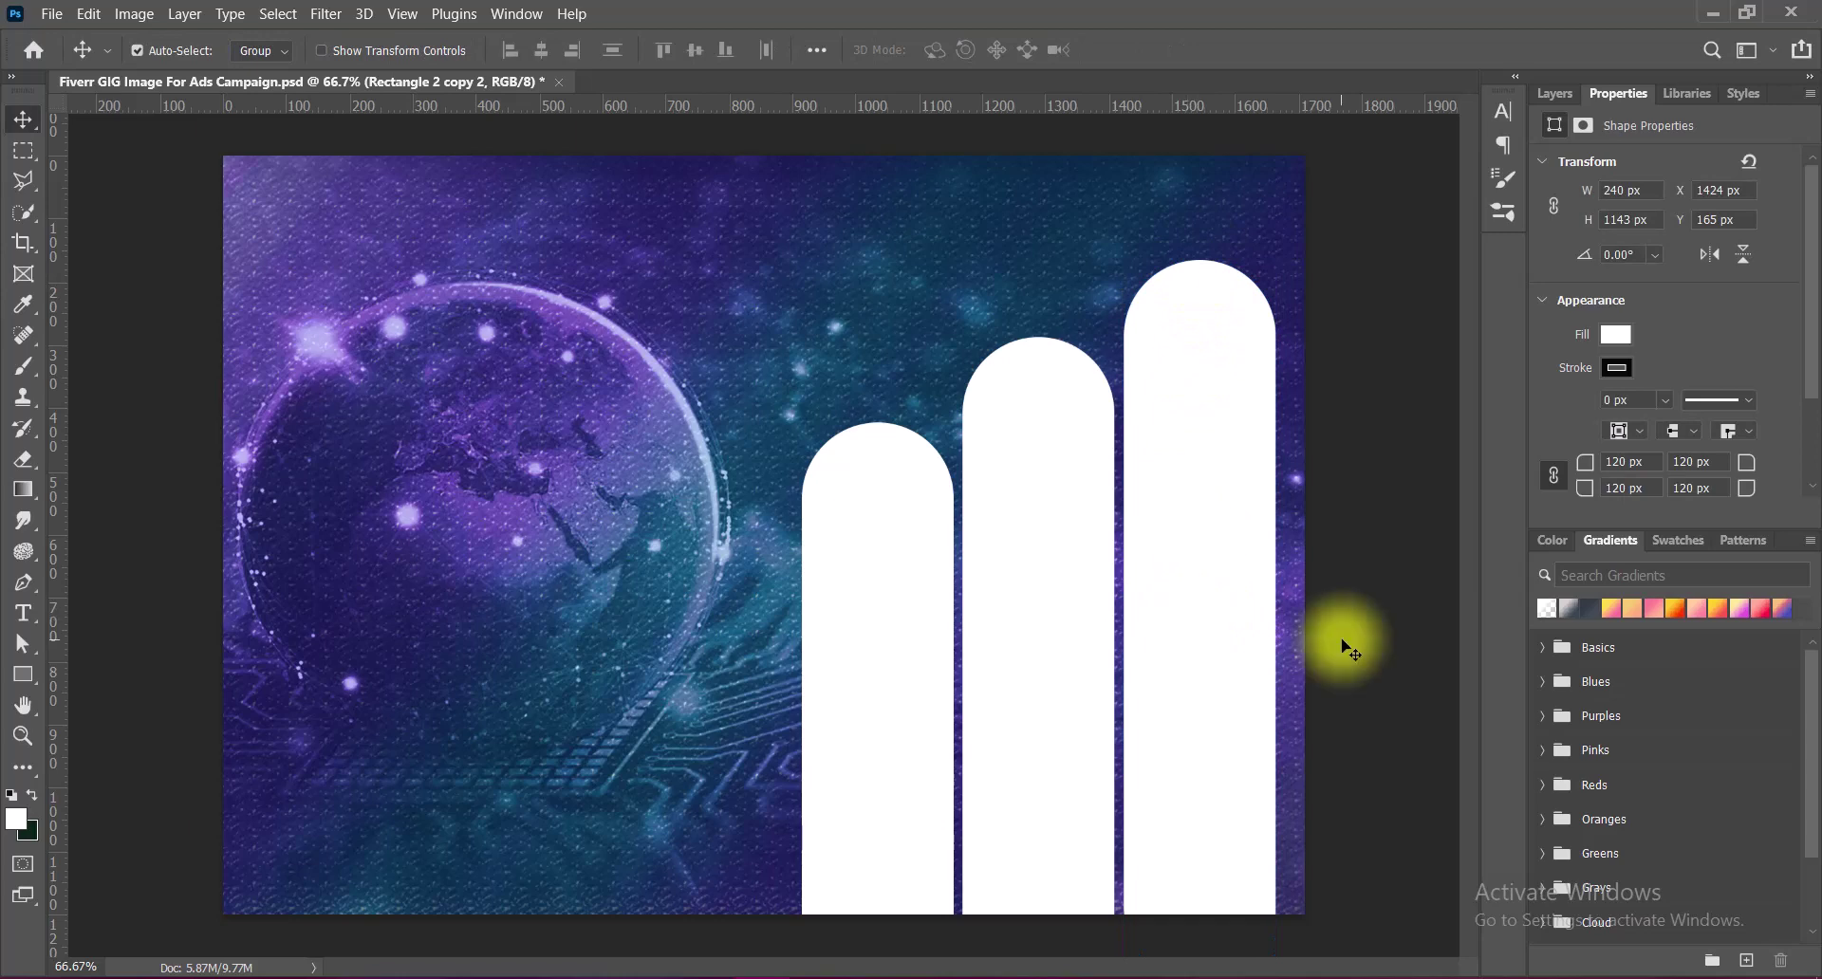
pyautogui.click(1342, 639)
# Shrink all three pills together proportionally and shift them right.
pyautogui.click(866, 658)
pyautogui.keyDown('shift'); pyautogui.click(1037, 672); pyautogui.keyUp('shift')
pyautogui.keyDown('shift'); pyautogui.click(1180, 659); pyautogui.keyUp('shift')
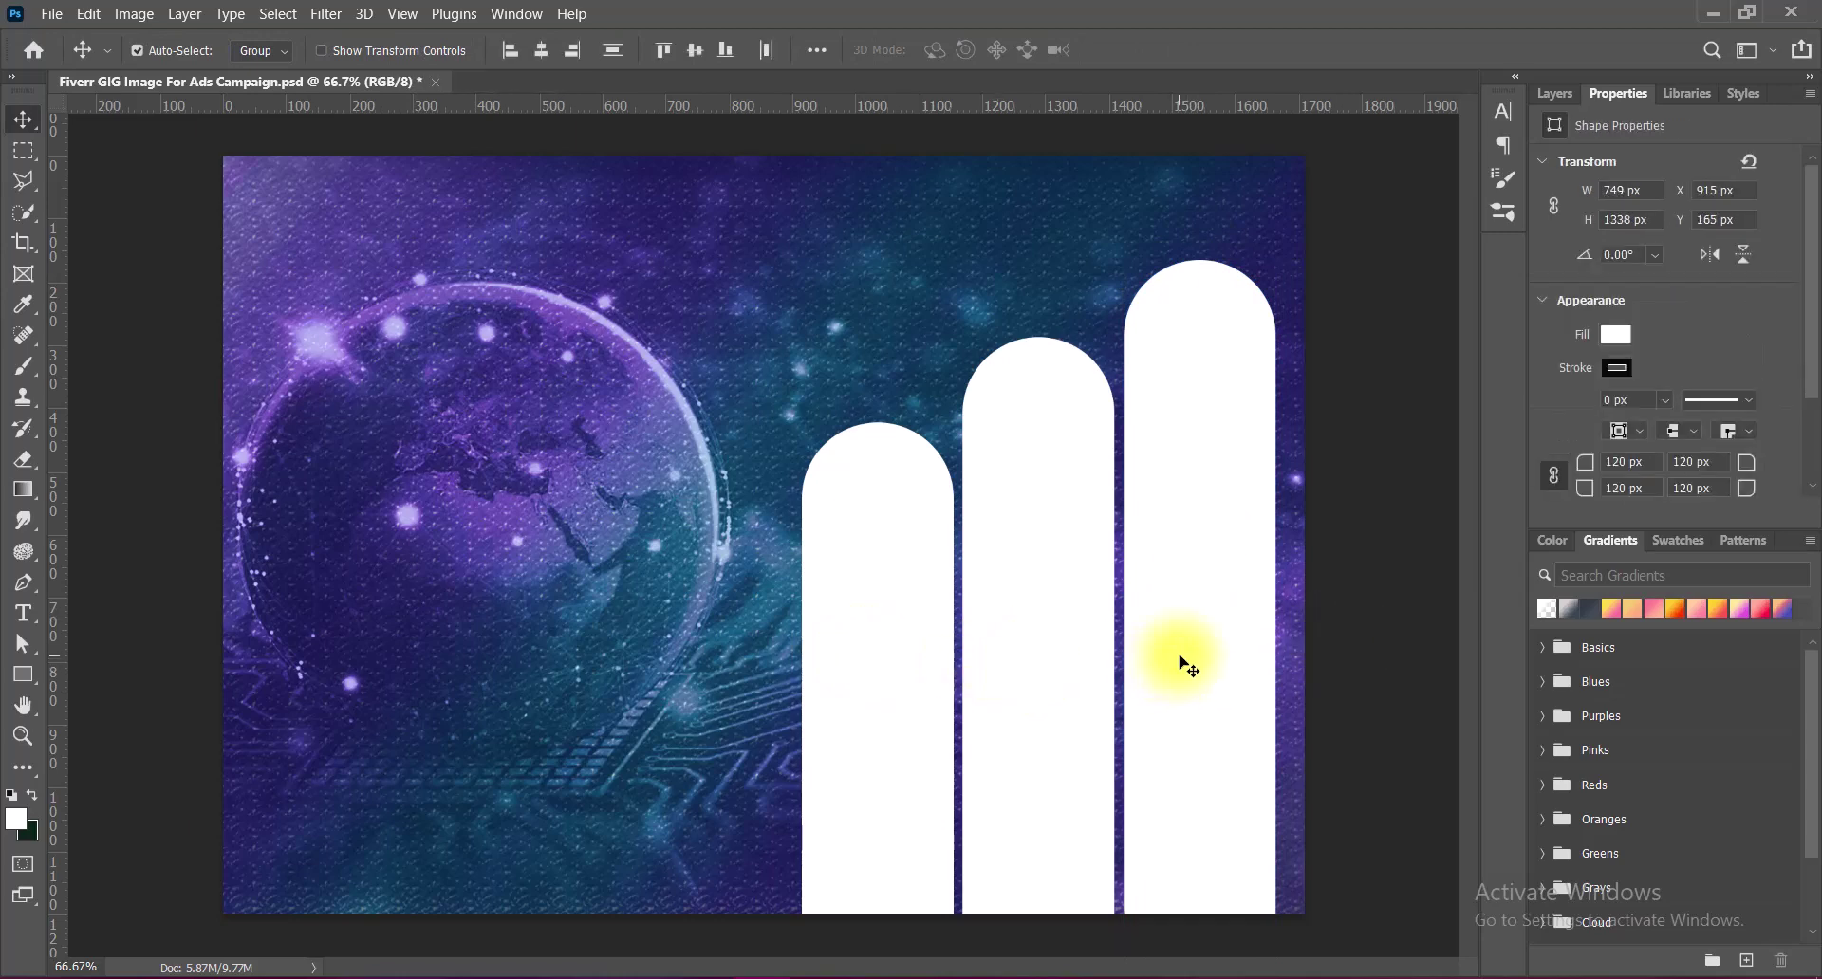
pyautogui.hotkey('ctrl', 't')
pyautogui.moveTo(1278, 680); pyautogui.dragTo(1256, 683)
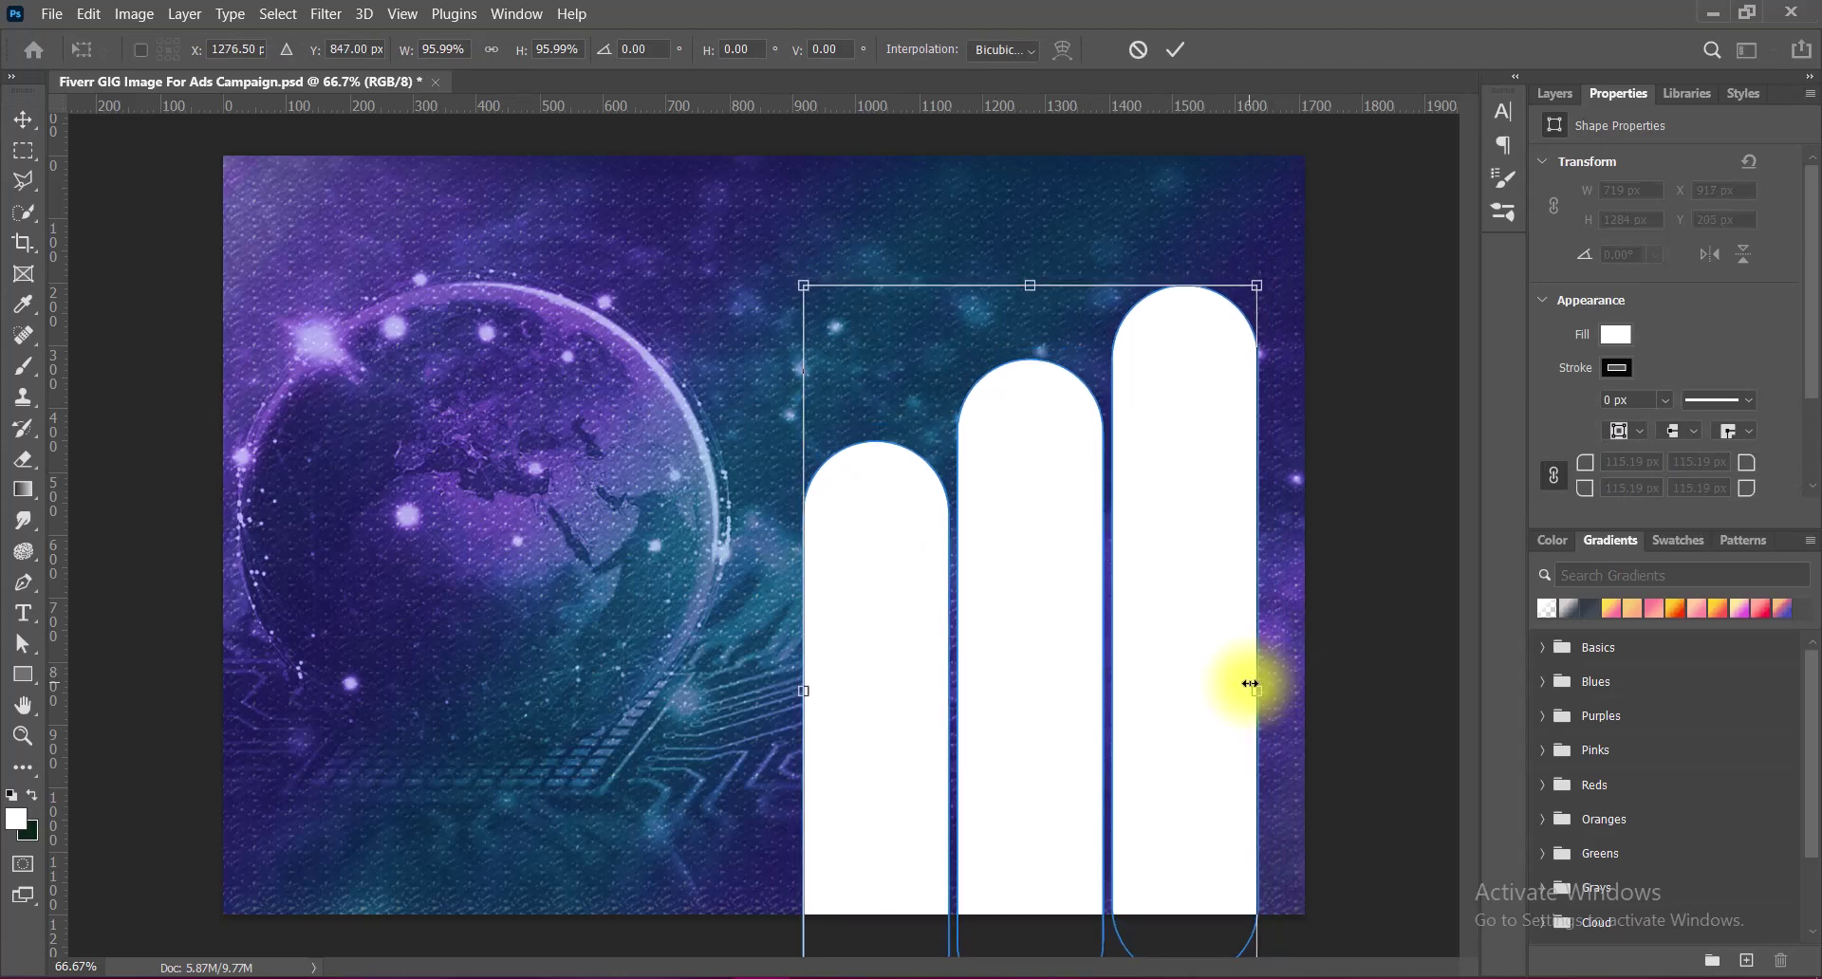
pyautogui.hotkey('shift', 'Right')
pyautogui.hotkey('shift', 'Right')
pyautogui.press('Return')
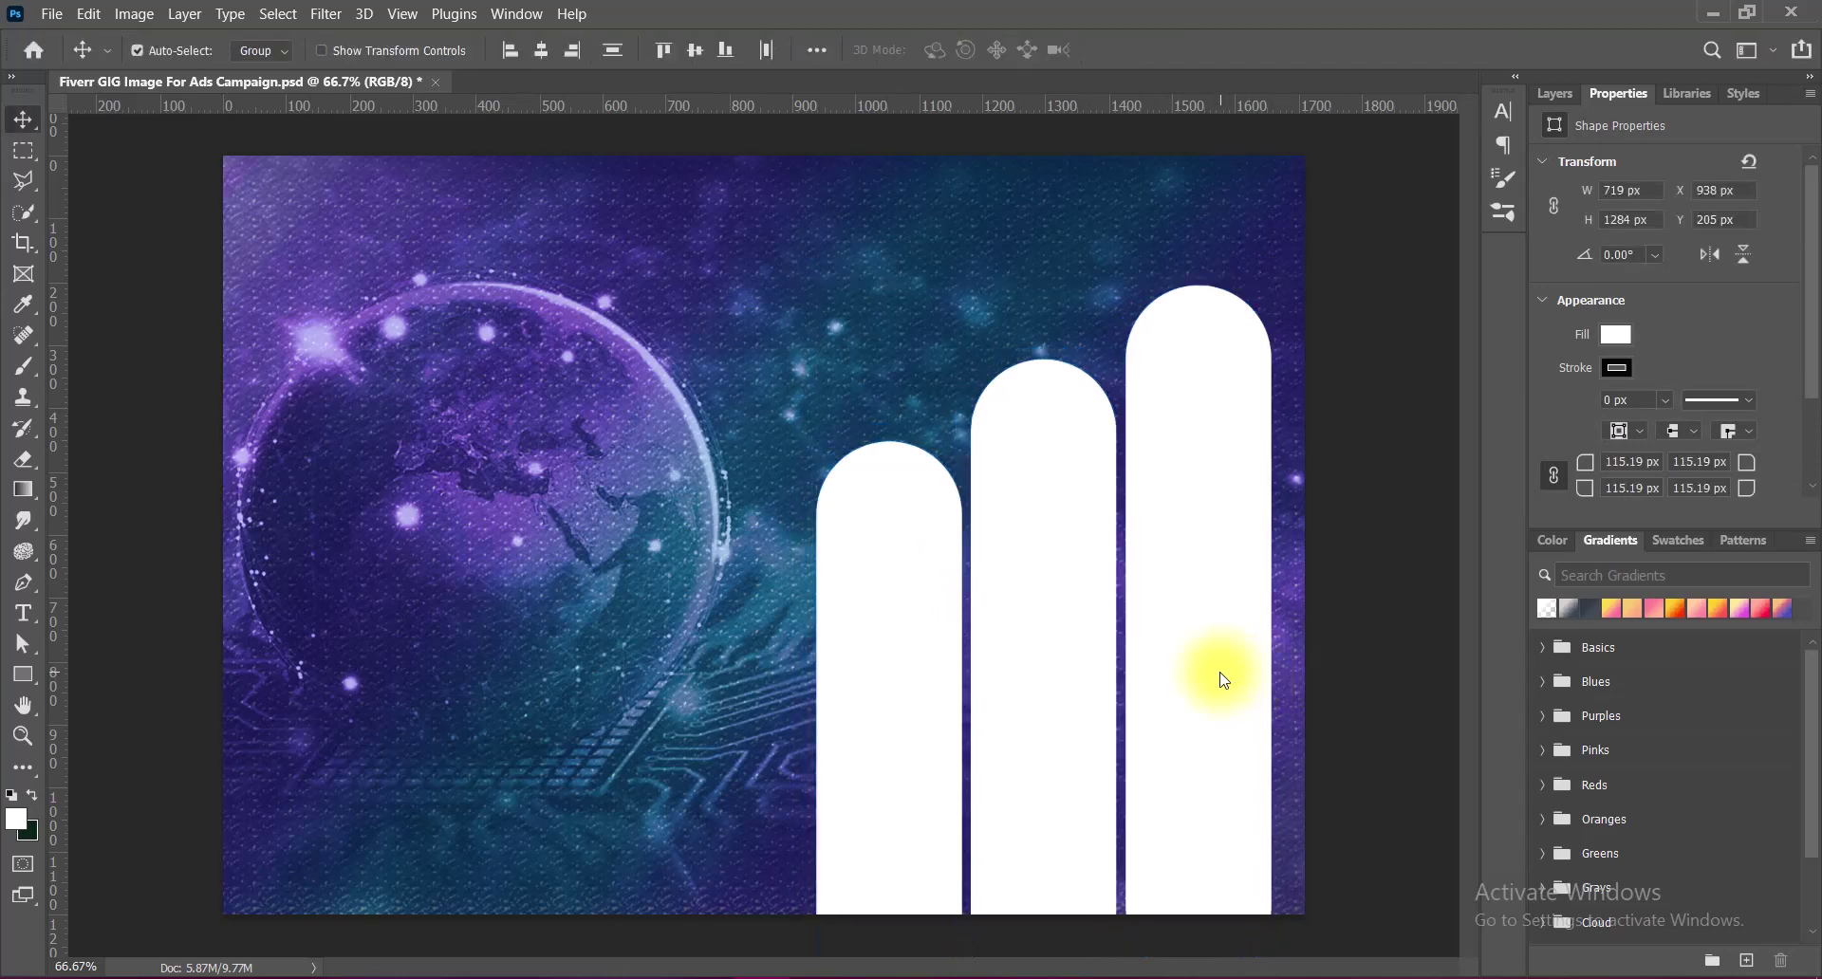
# Stretch the three pills taller upward and nudge them right.
pyautogui.hotkey('ctrl', 't')
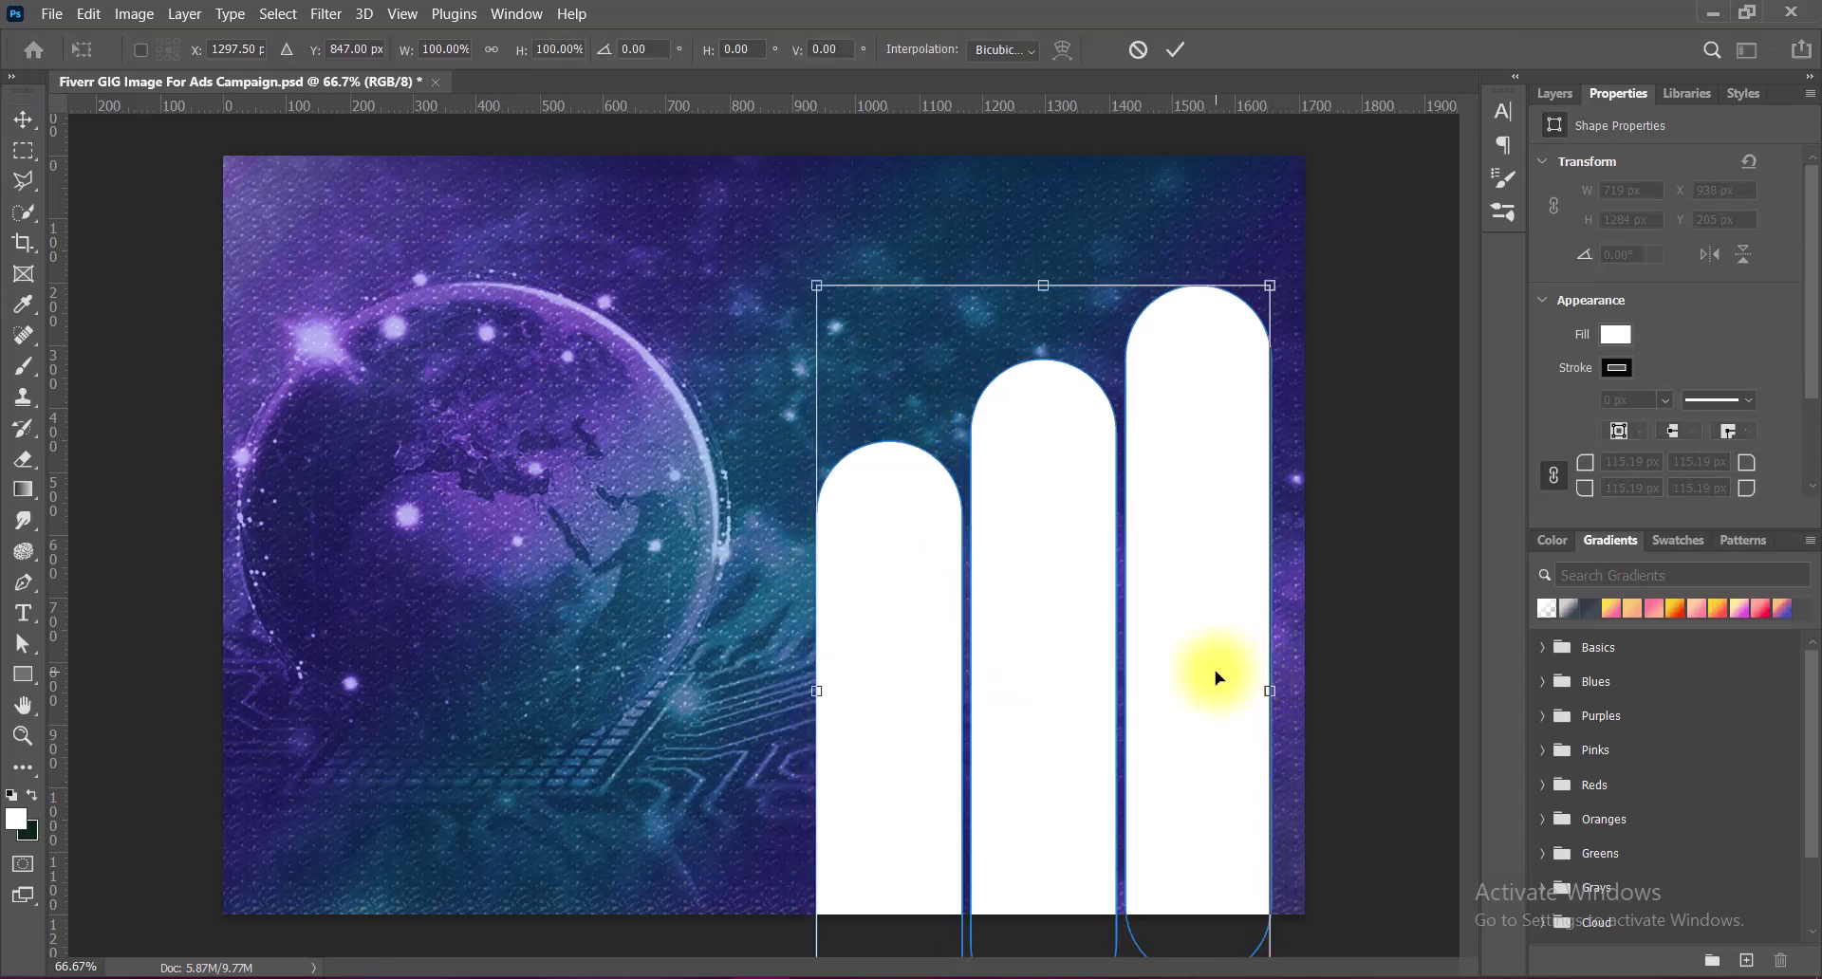
pyautogui.moveTo(1043, 284); pyautogui.dragTo(1043, 253)
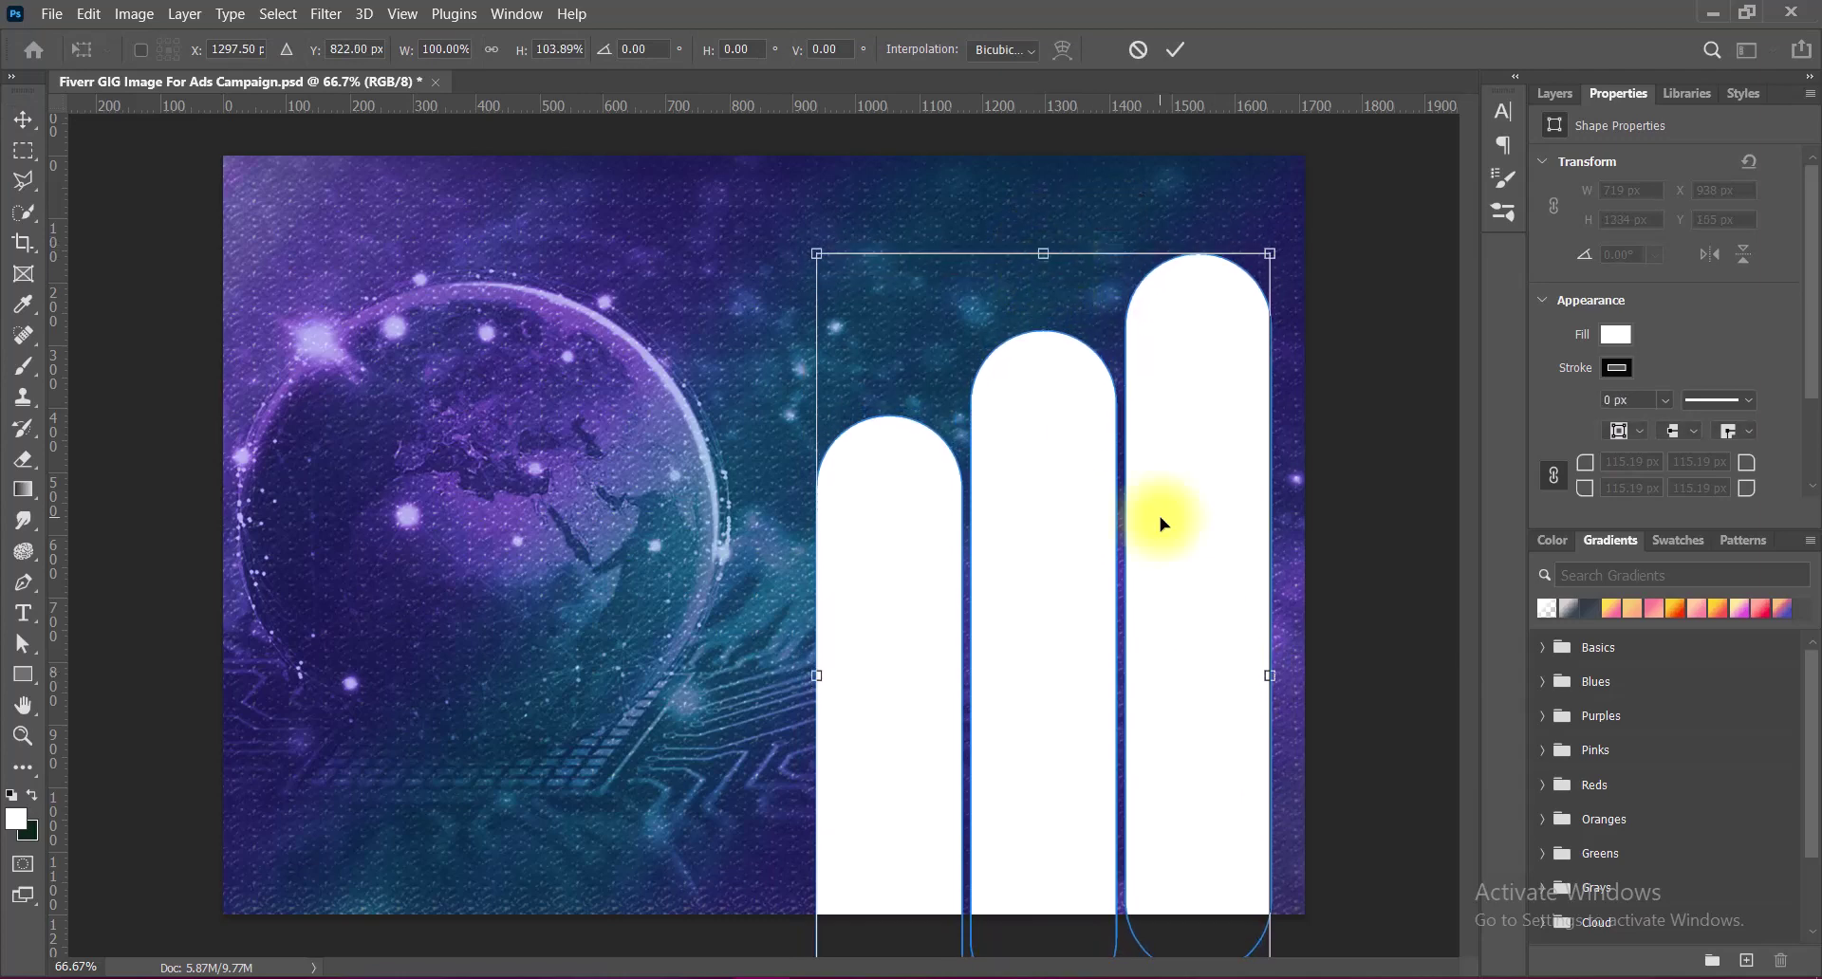
pyautogui.hotkey('shift', 'Right')
pyautogui.press('Right')
pyautogui.press('Right')
pyautogui.press('Right')
pyautogui.press('Return')
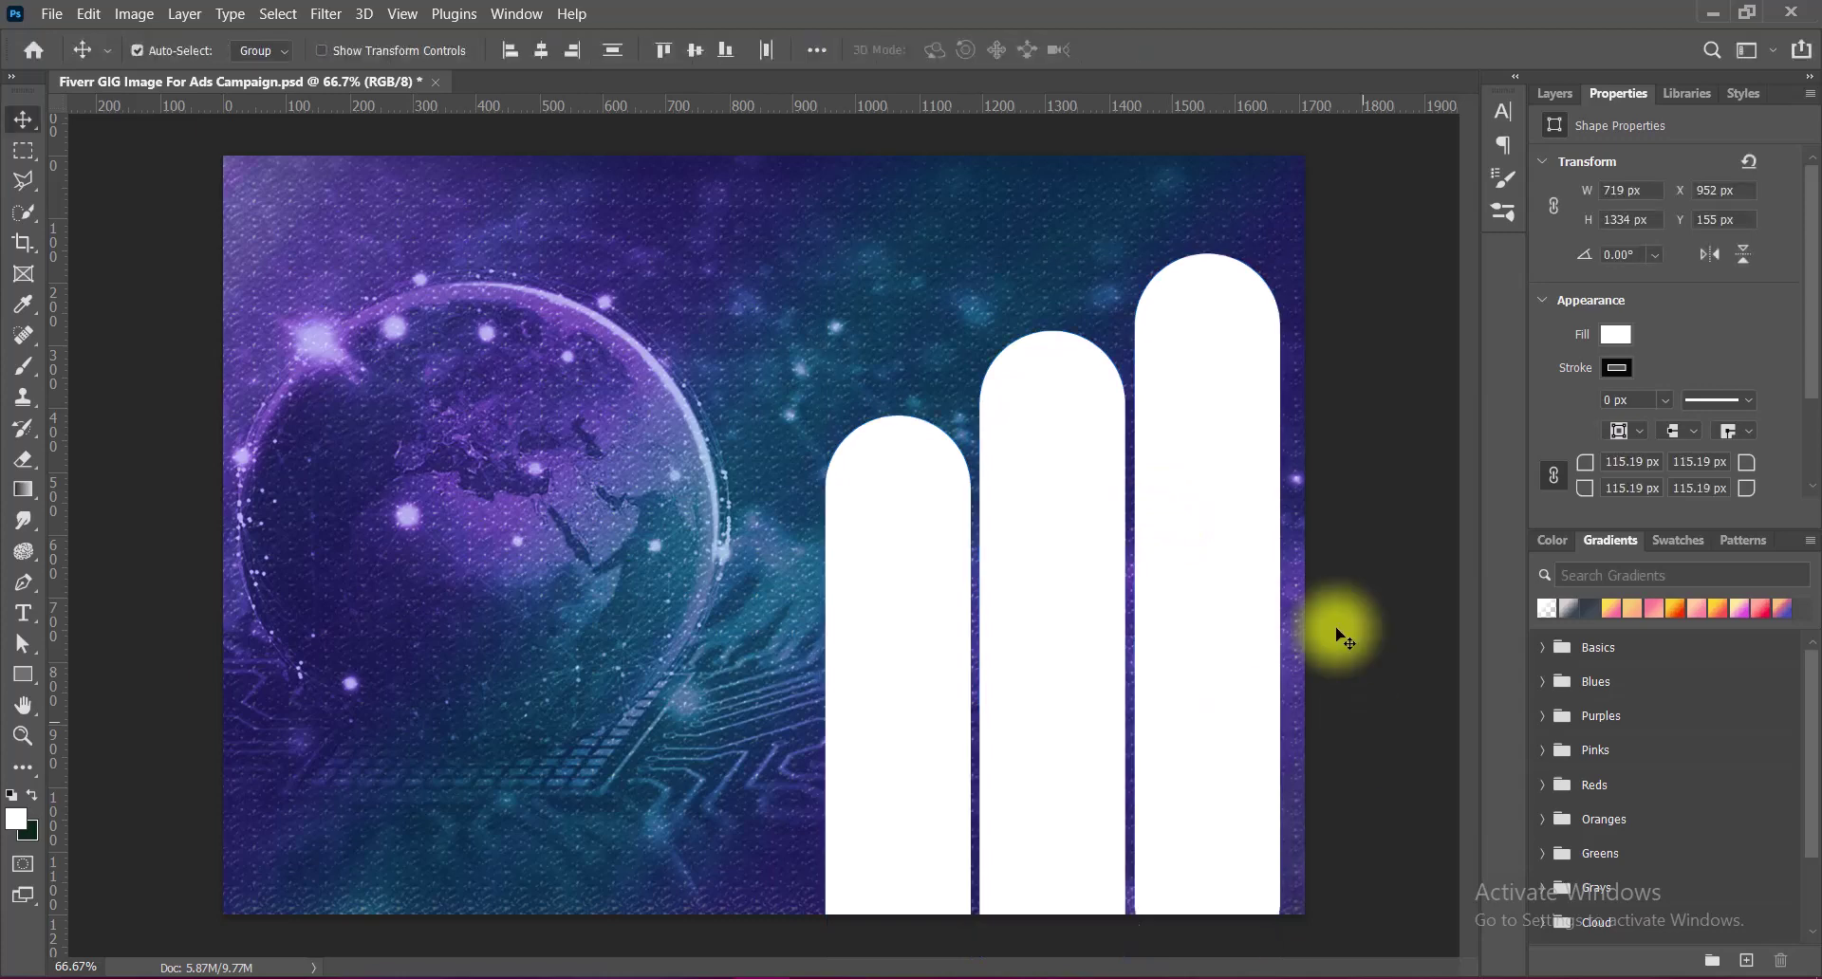
# Colour the left pill a darker blue and the middle pill purple sampled from the globe.
pyautogui.click(1555, 93)
pyautogui.click(984, 601)
pyautogui.doubleClick(1581, 312)
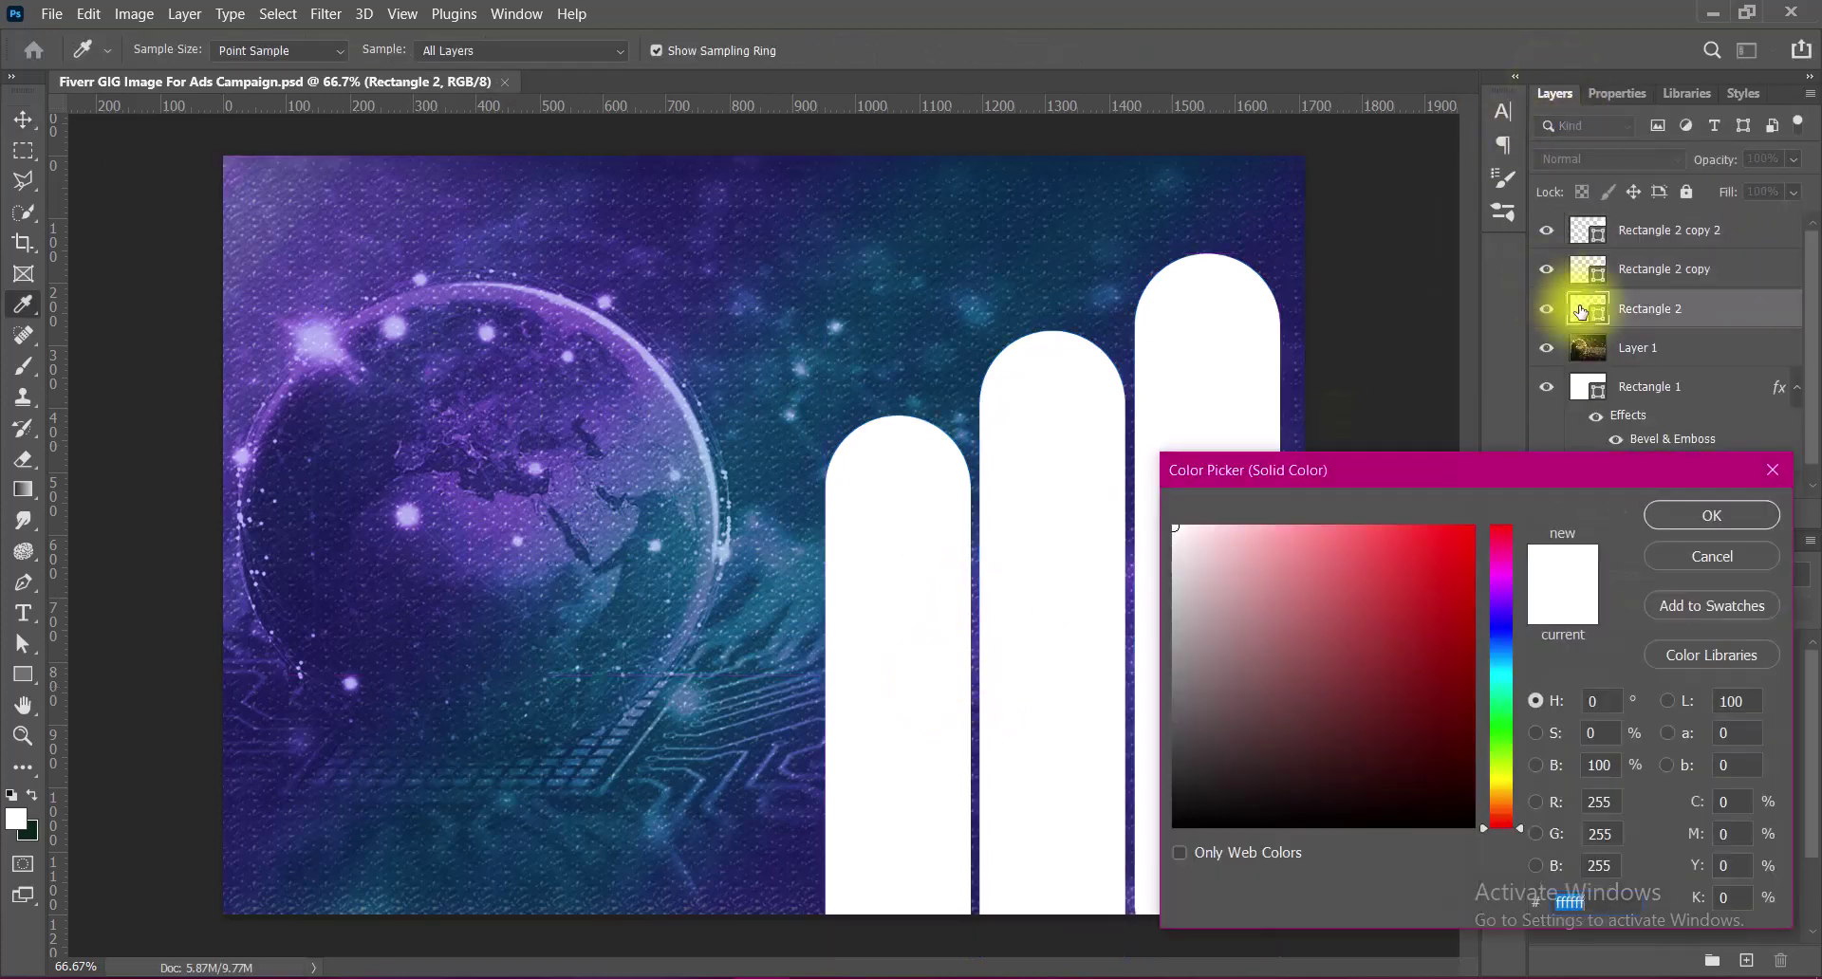
pyautogui.click(634, 532)
pyautogui.click(1470, 685)
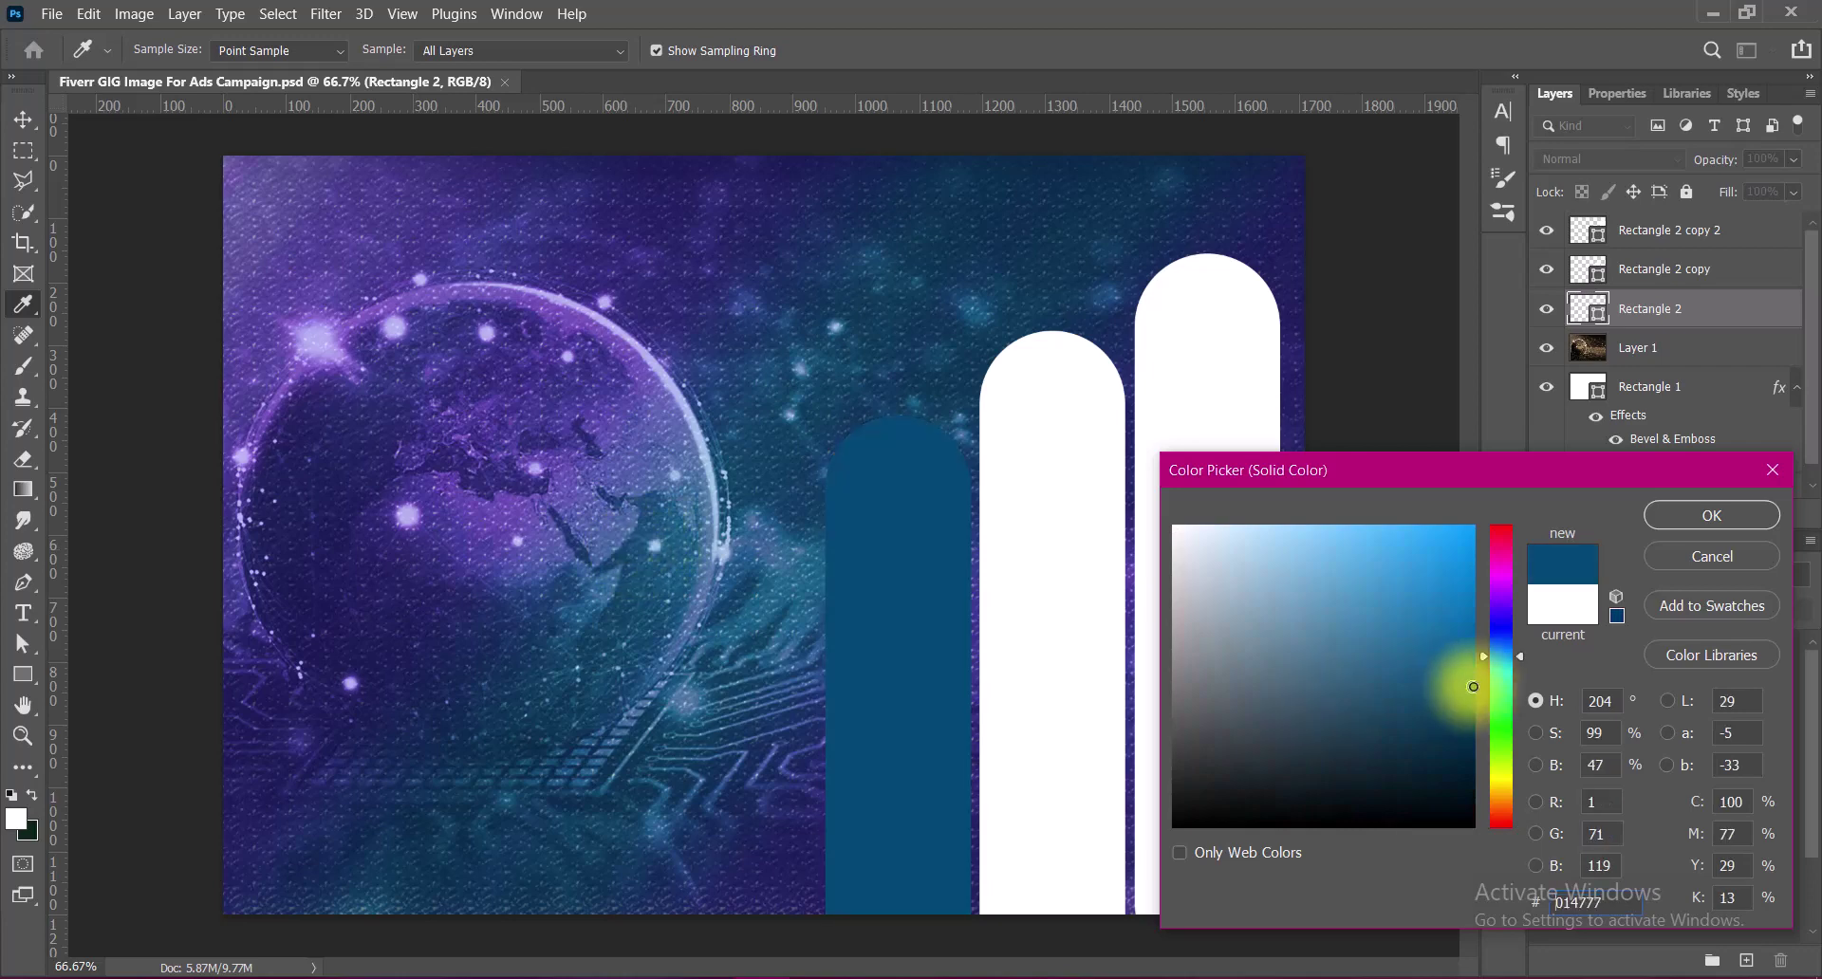
pyautogui.click(1684, 518)
pyautogui.click(1012, 663)
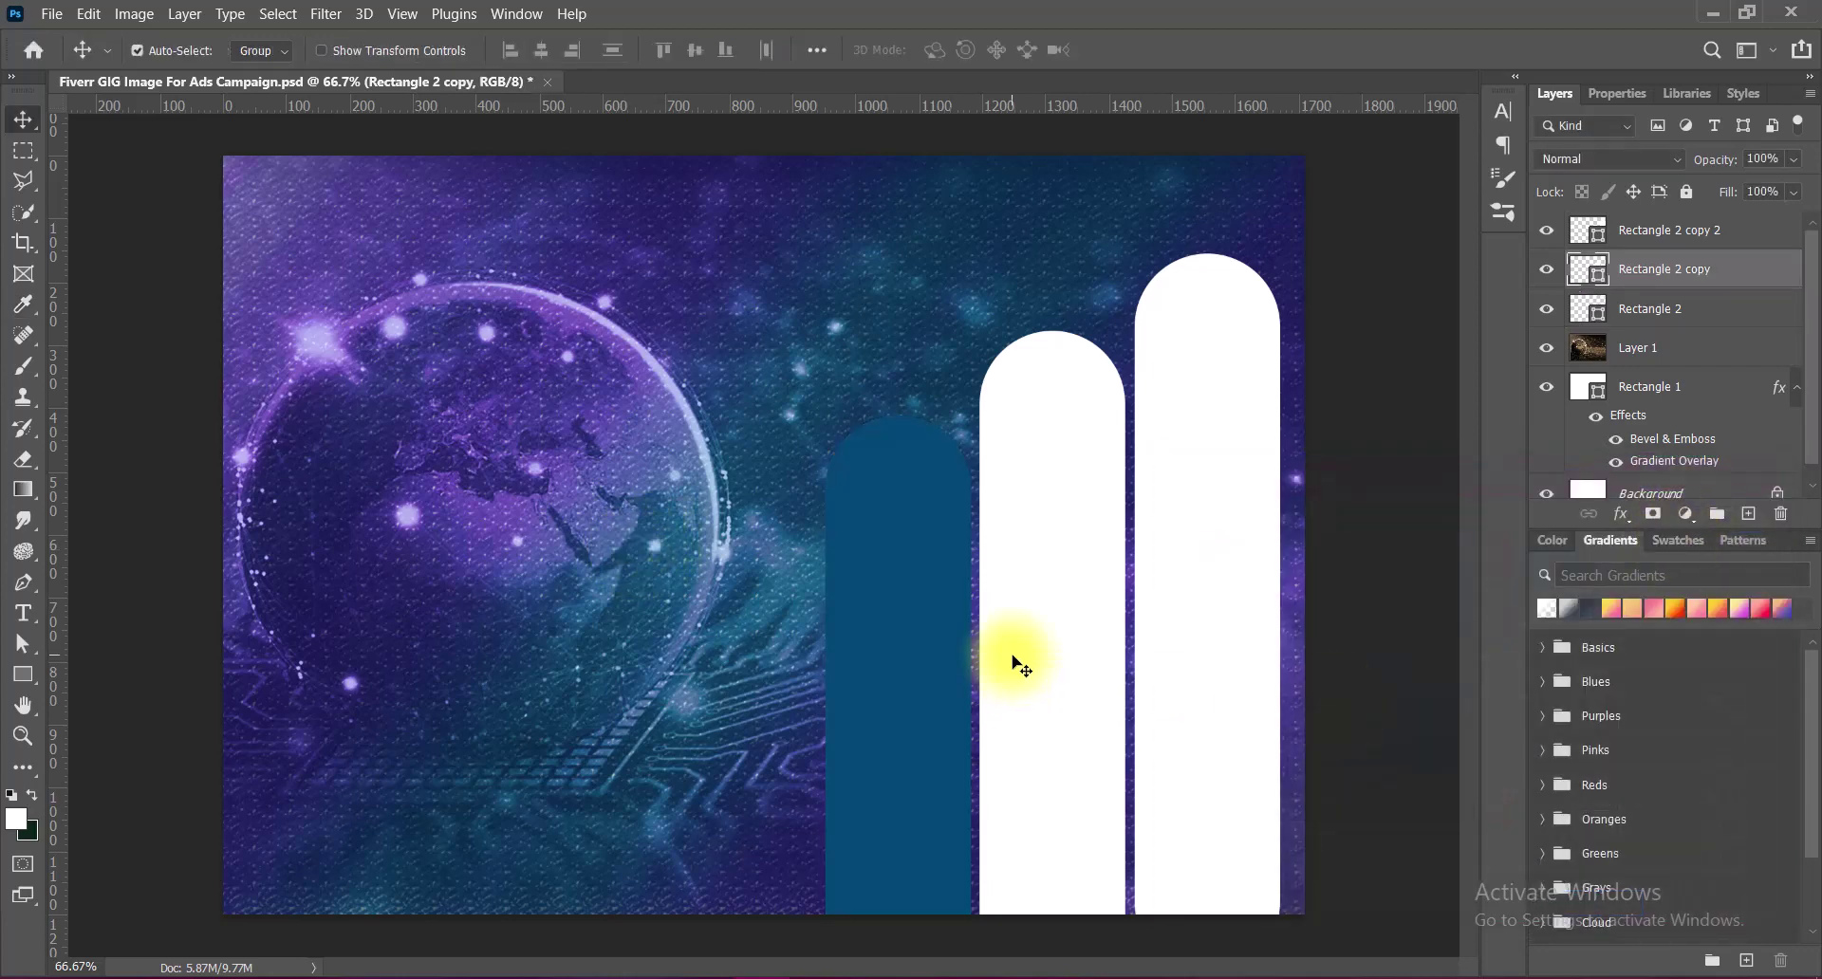
pyautogui.doubleClick(1588, 270)
pyautogui.click(563, 310)
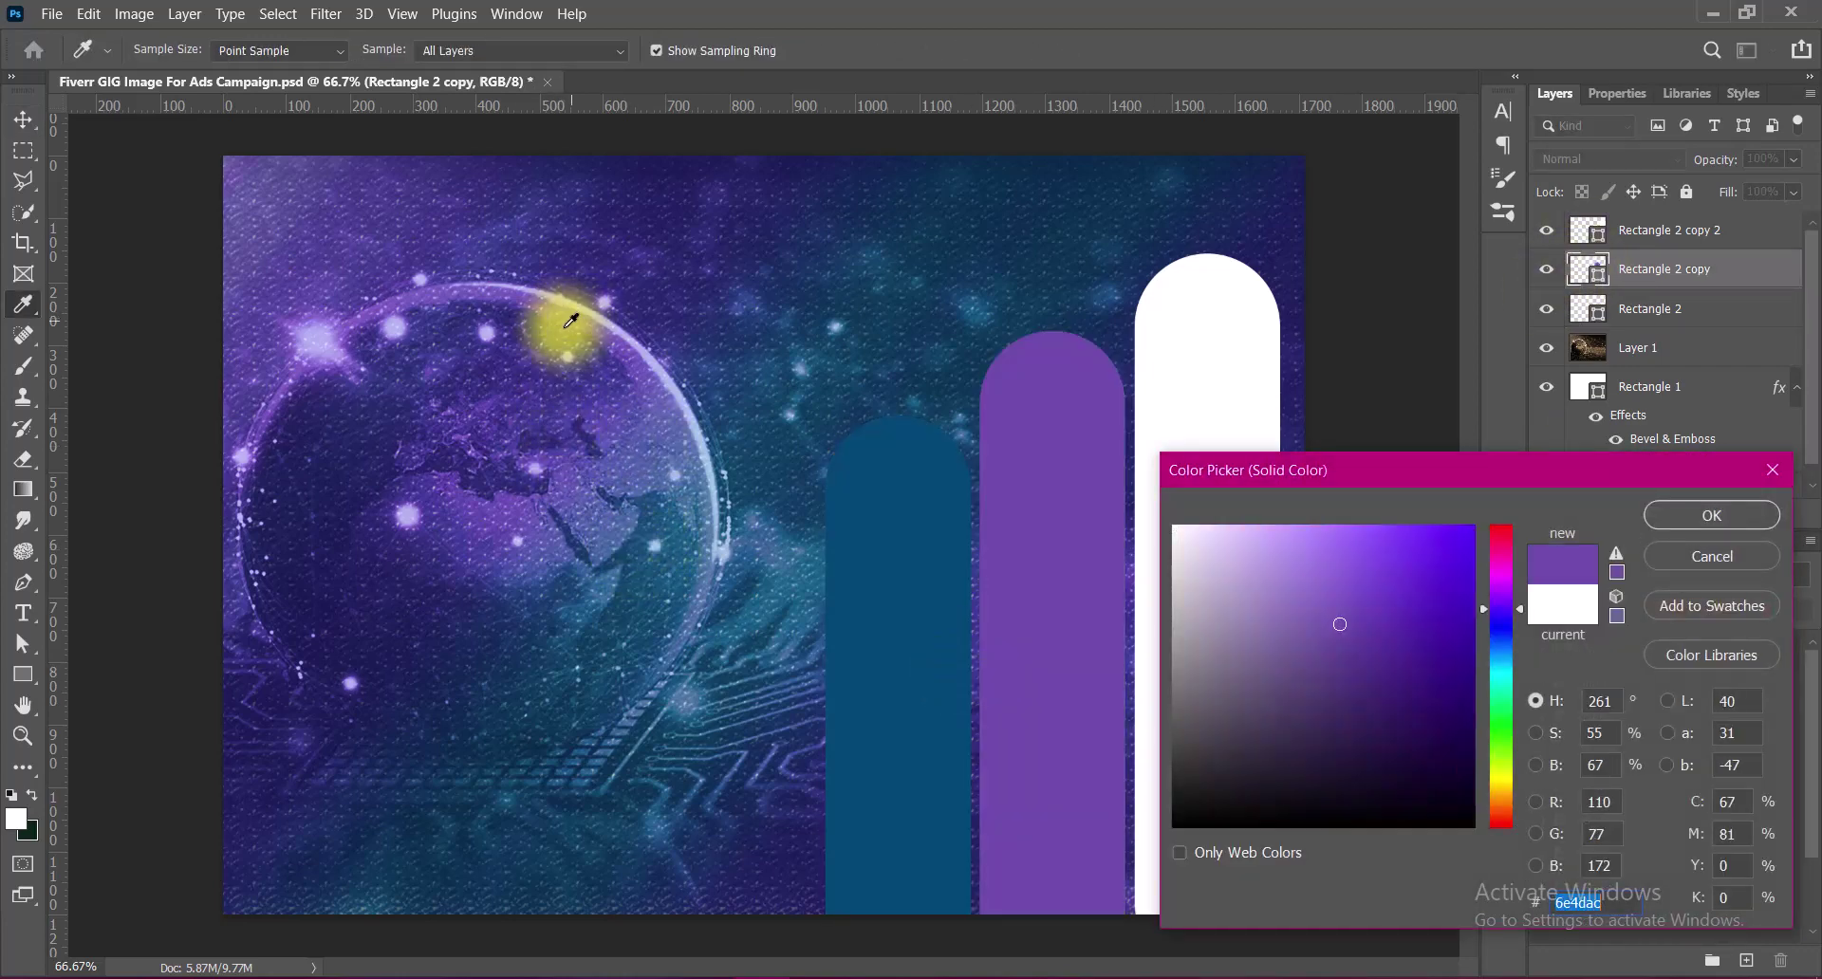
pyautogui.click(1712, 515)
# Resample the left pill's blue and colour the right pill dark indigo.
pyautogui.click(1661, 308)
pyautogui.doubleClick(1588, 308)
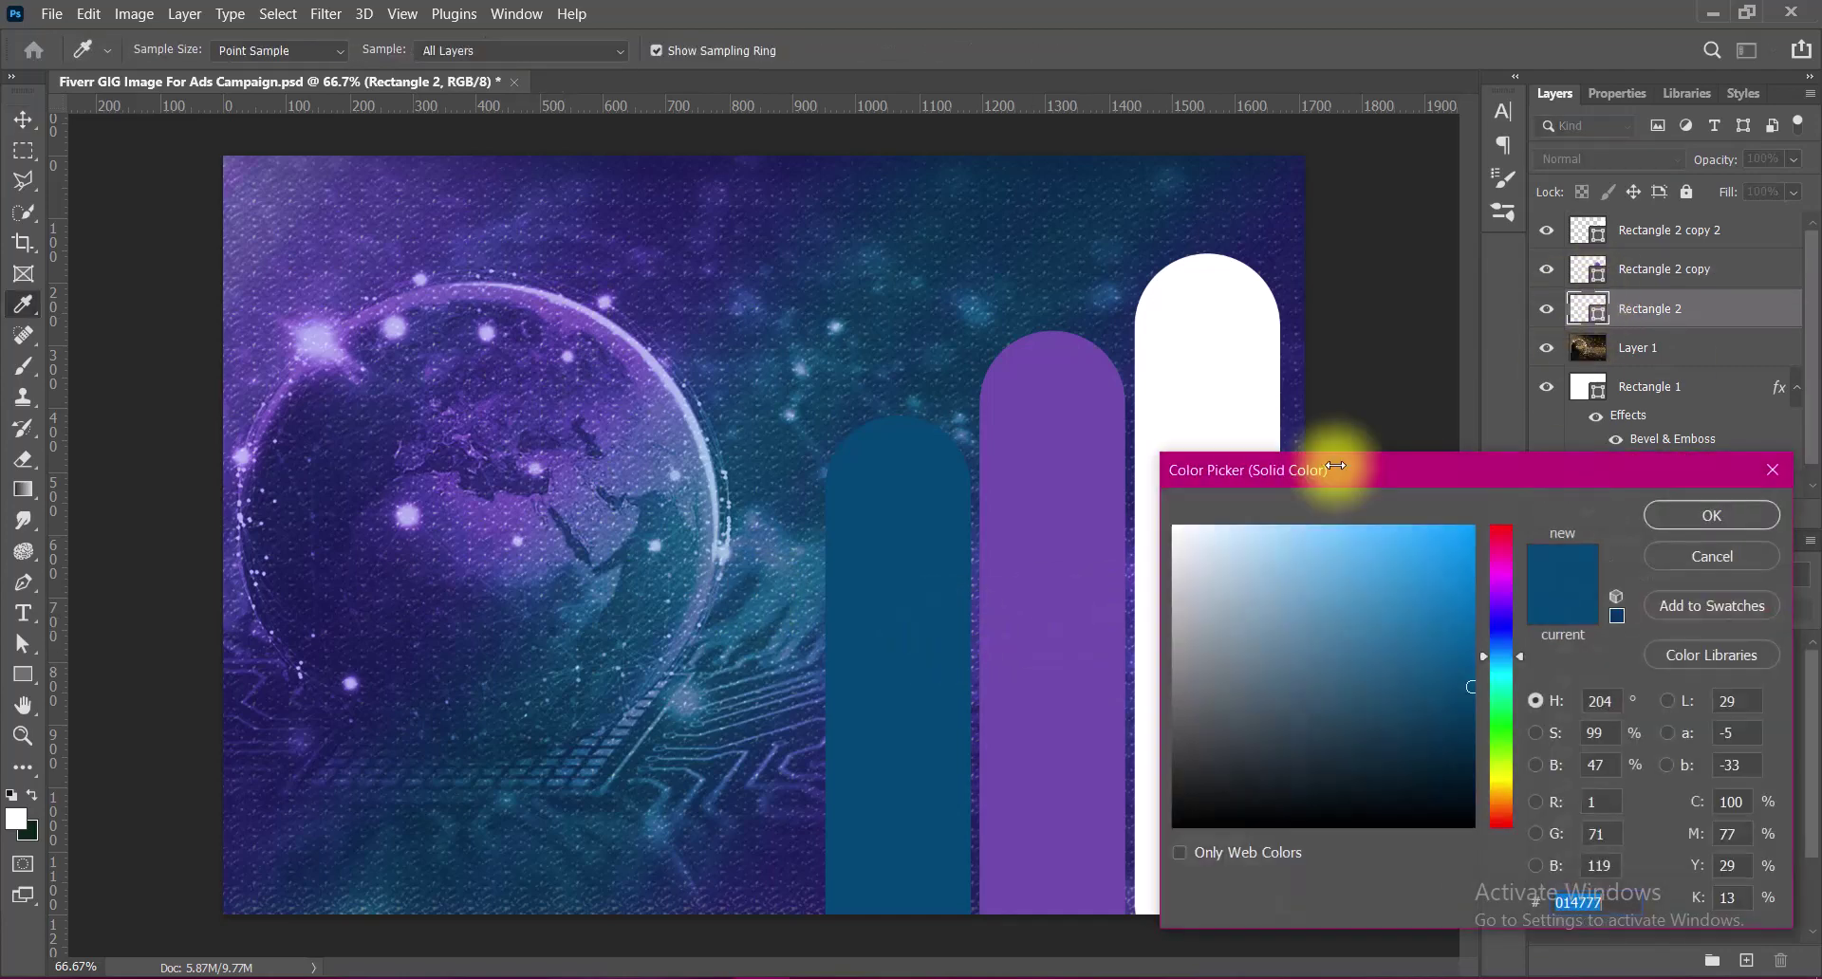
pyautogui.click(622, 577)
pyautogui.click(1663, 524)
pyautogui.doubleClick(1579, 230)
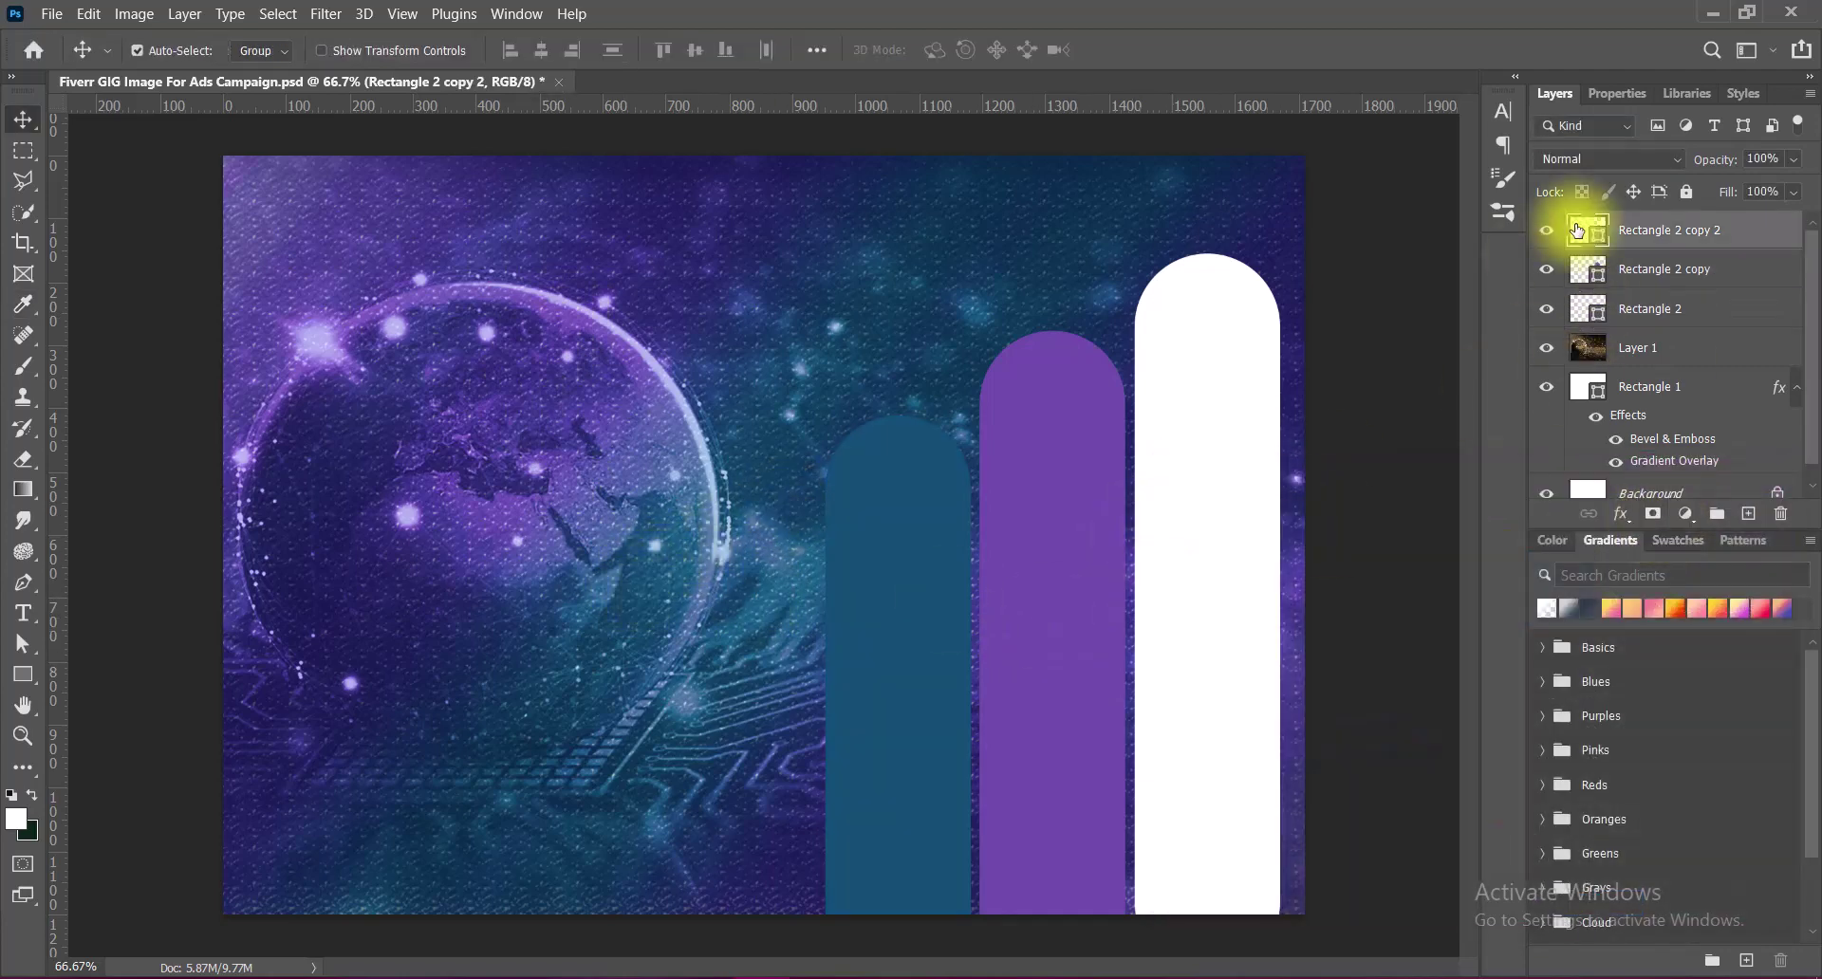
pyautogui.click(456, 866)
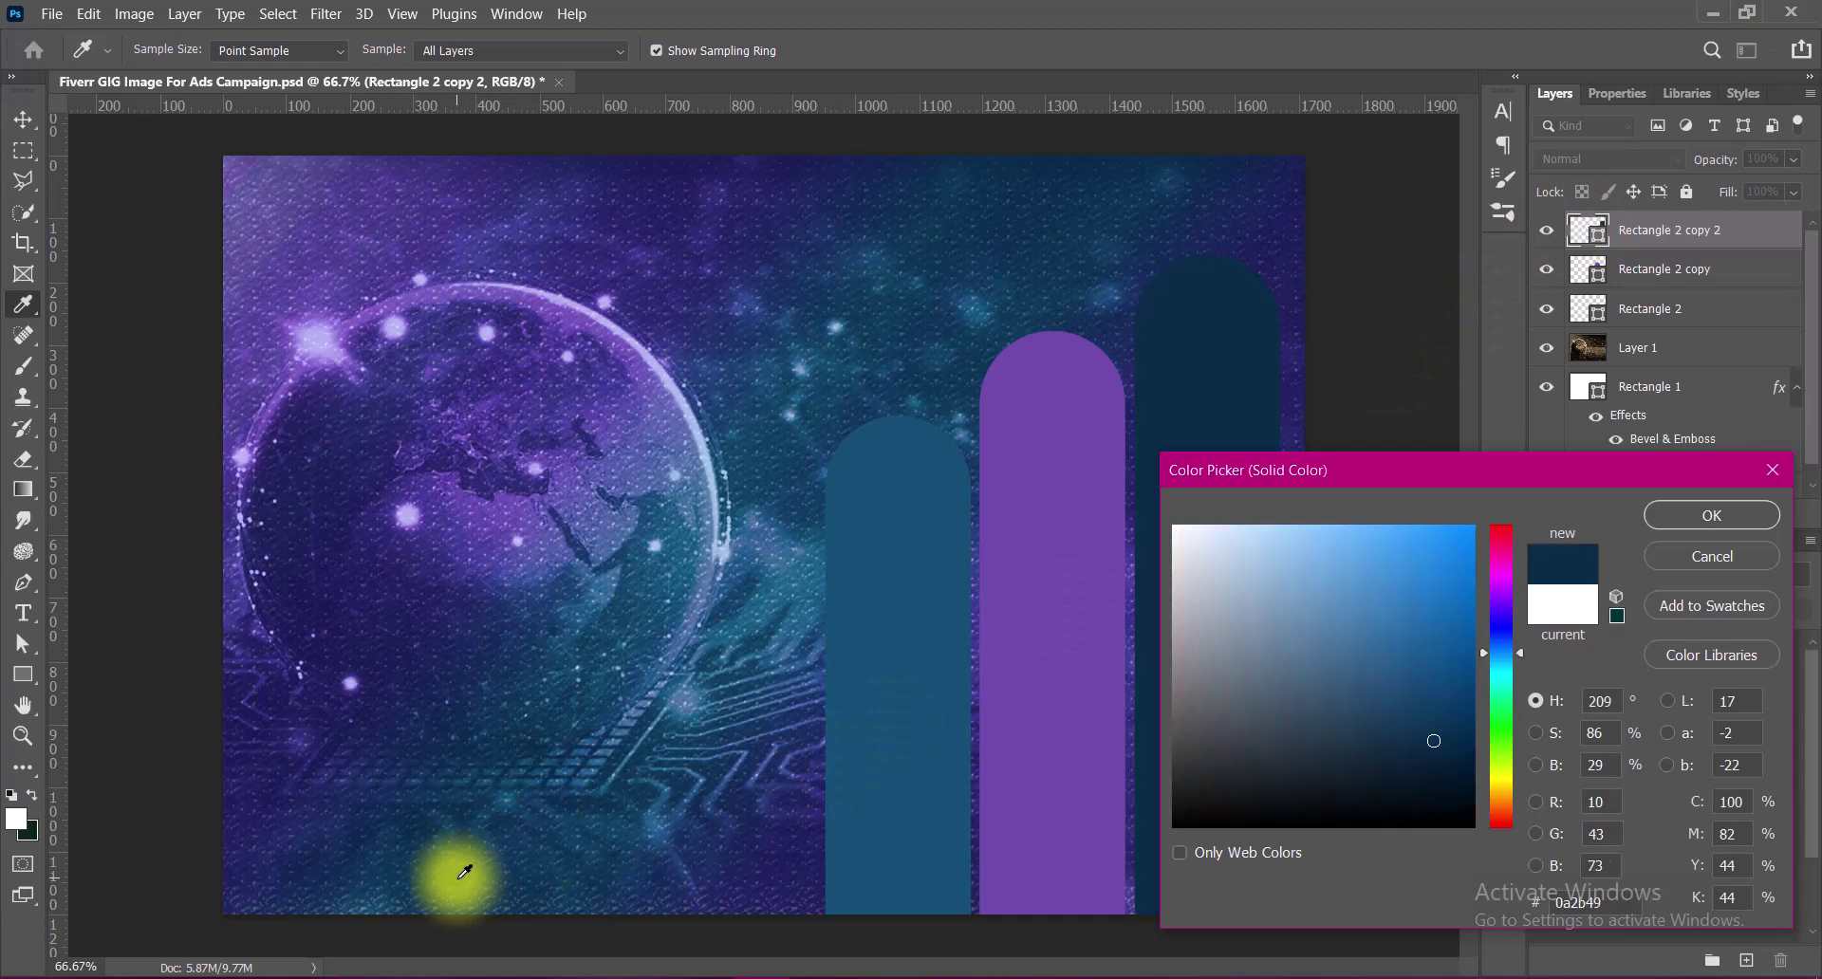
pyautogui.click(763, 836)
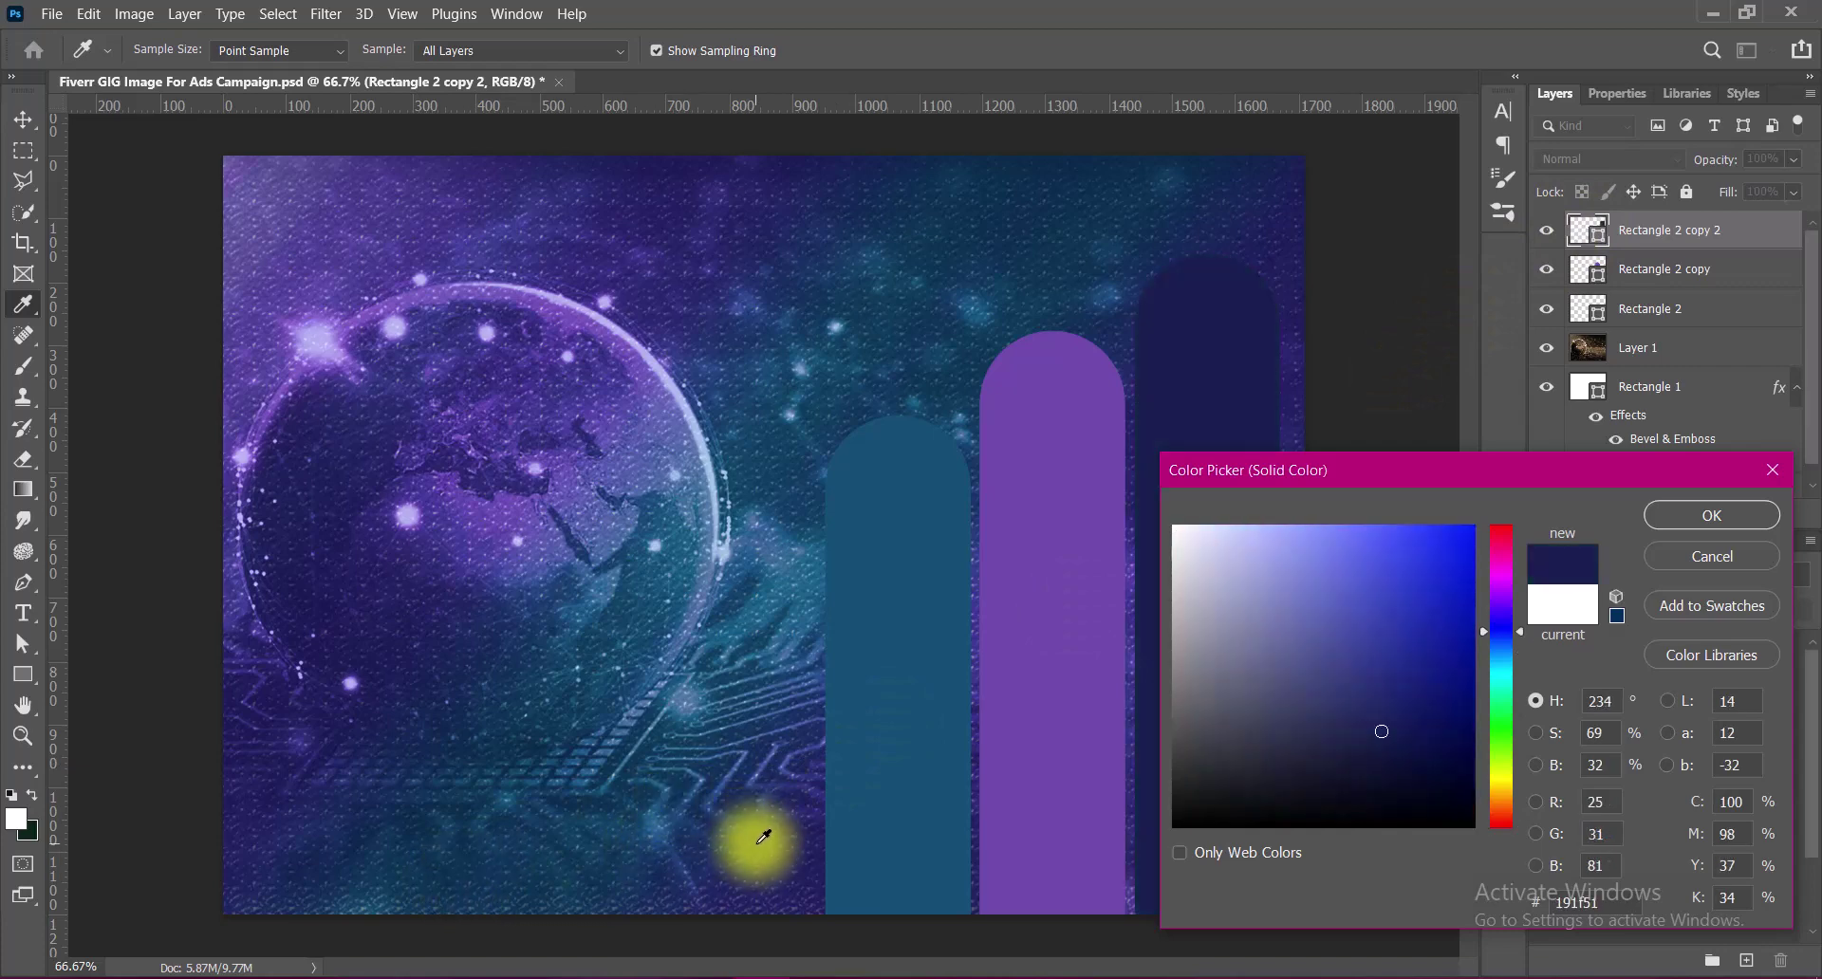
pyautogui.click(1710, 517)
# Select all three pill layers together in the Layers panel.
pyautogui.press('v')
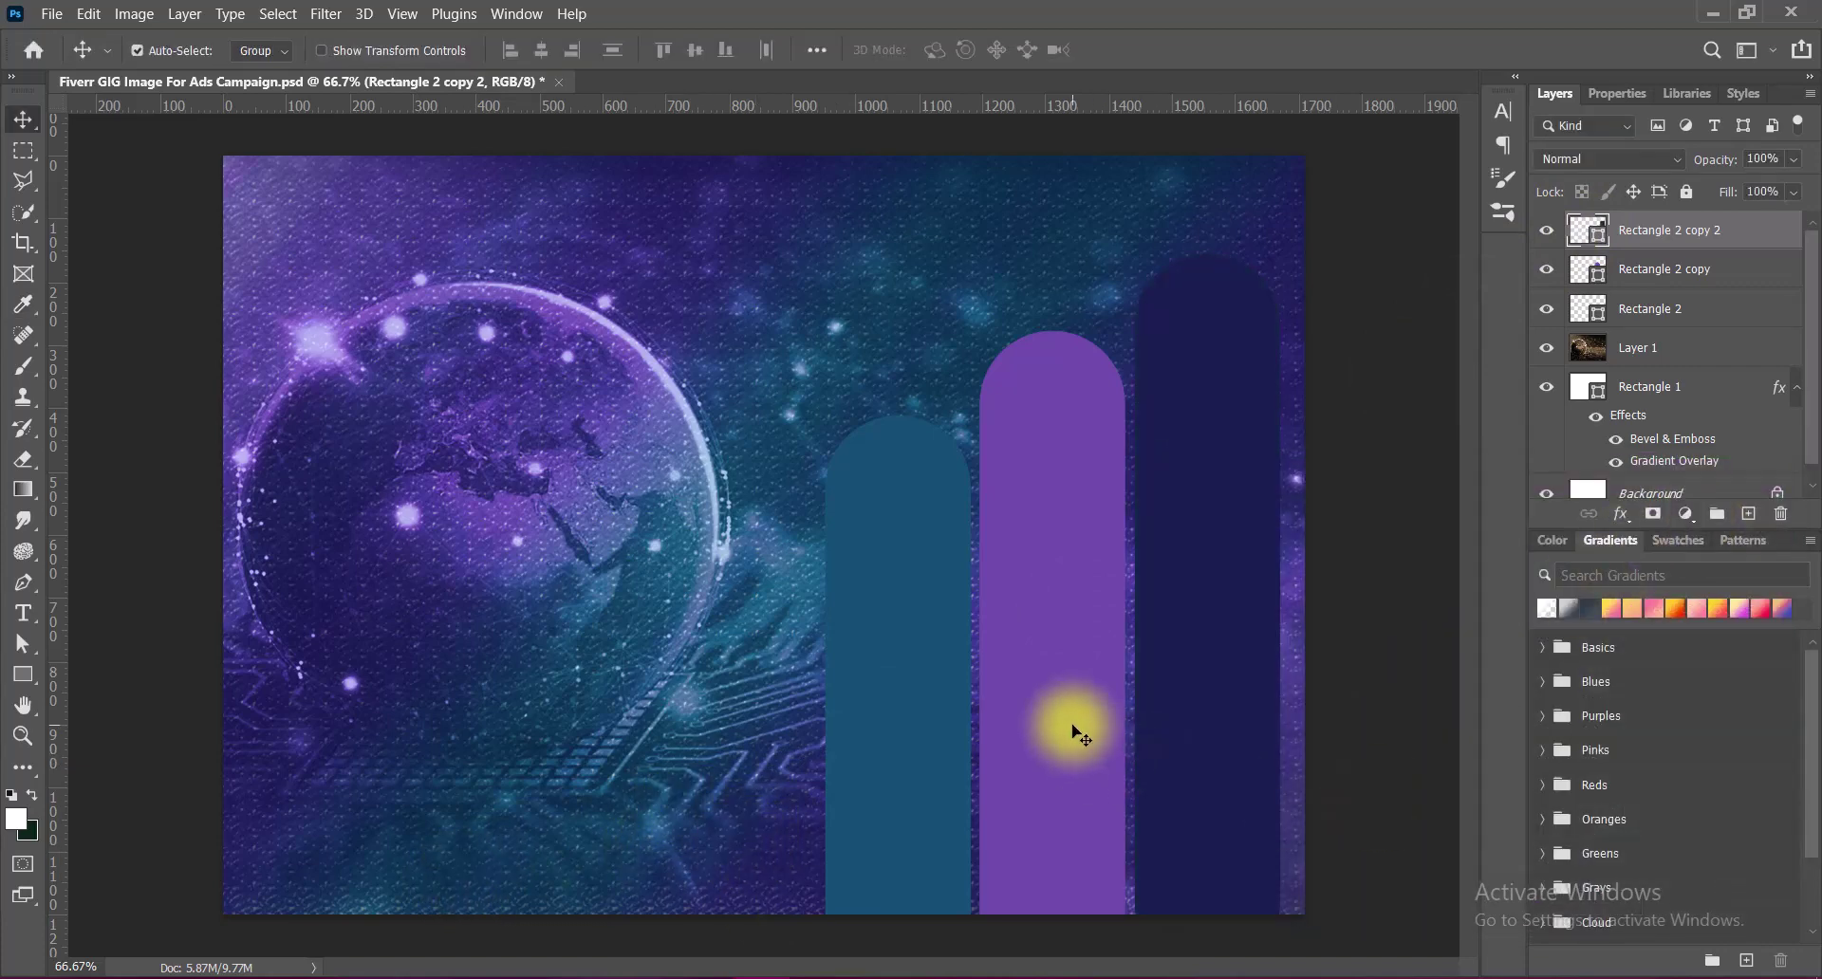
pyautogui.click(1077, 733)
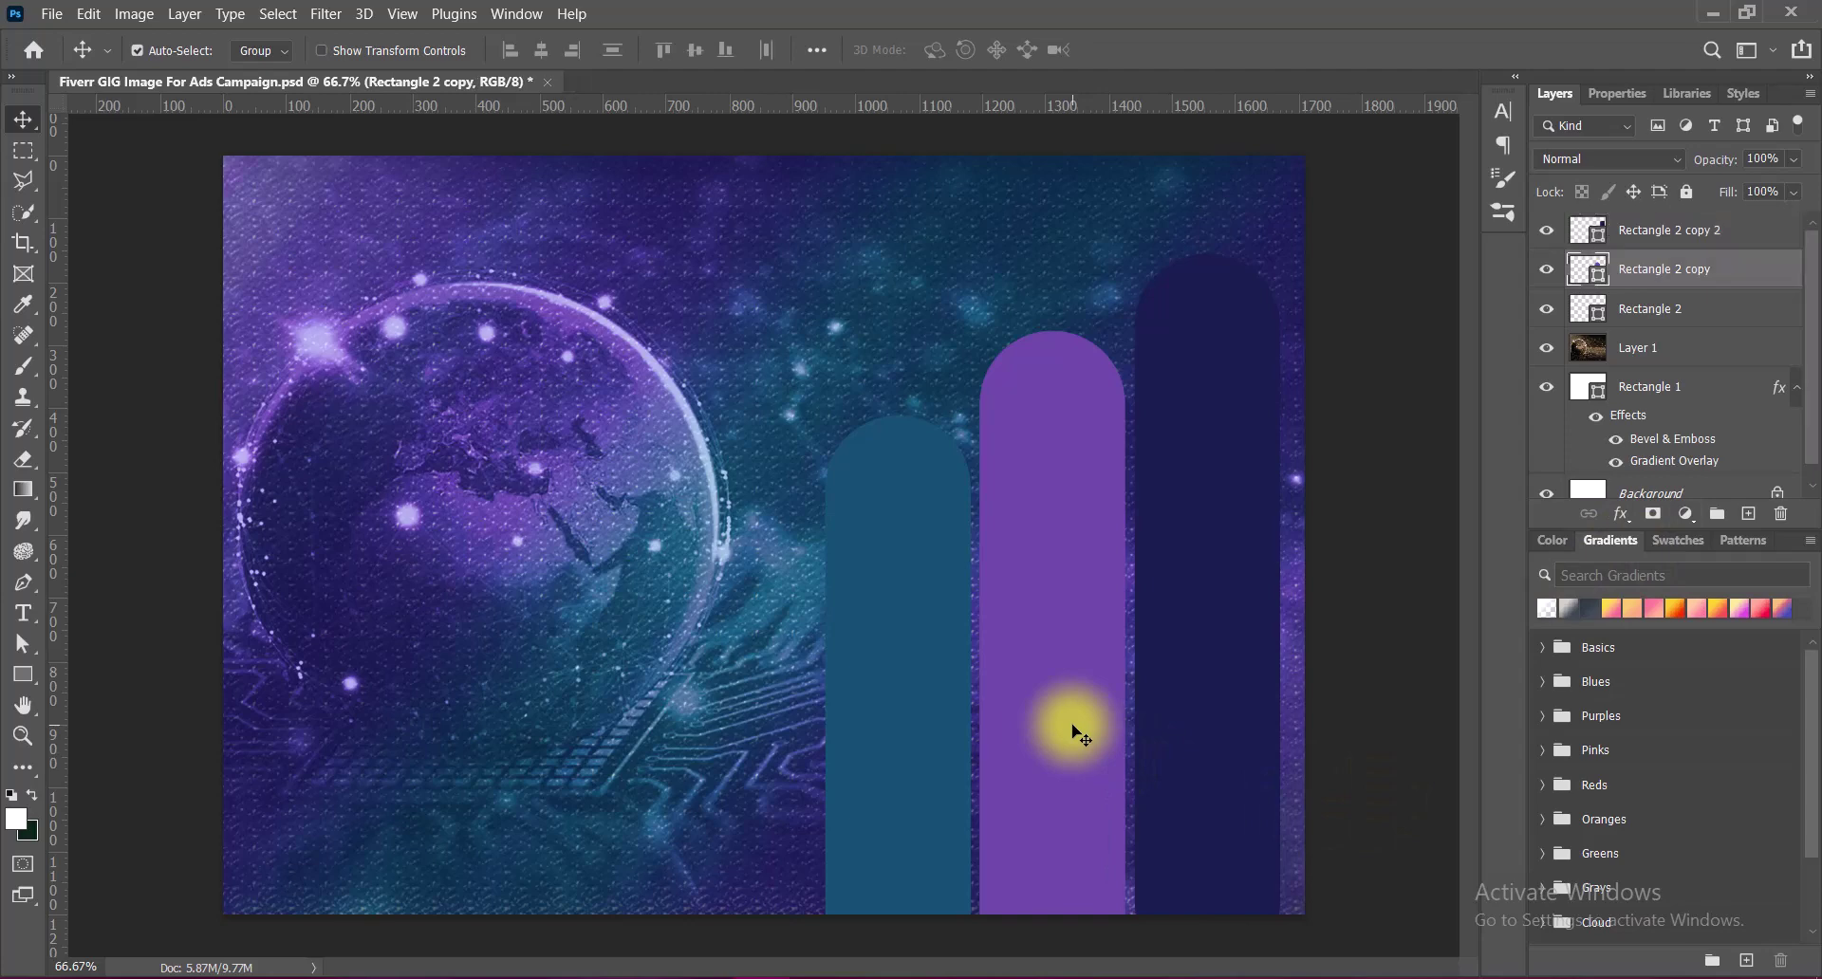
pyautogui.click(949, 722)
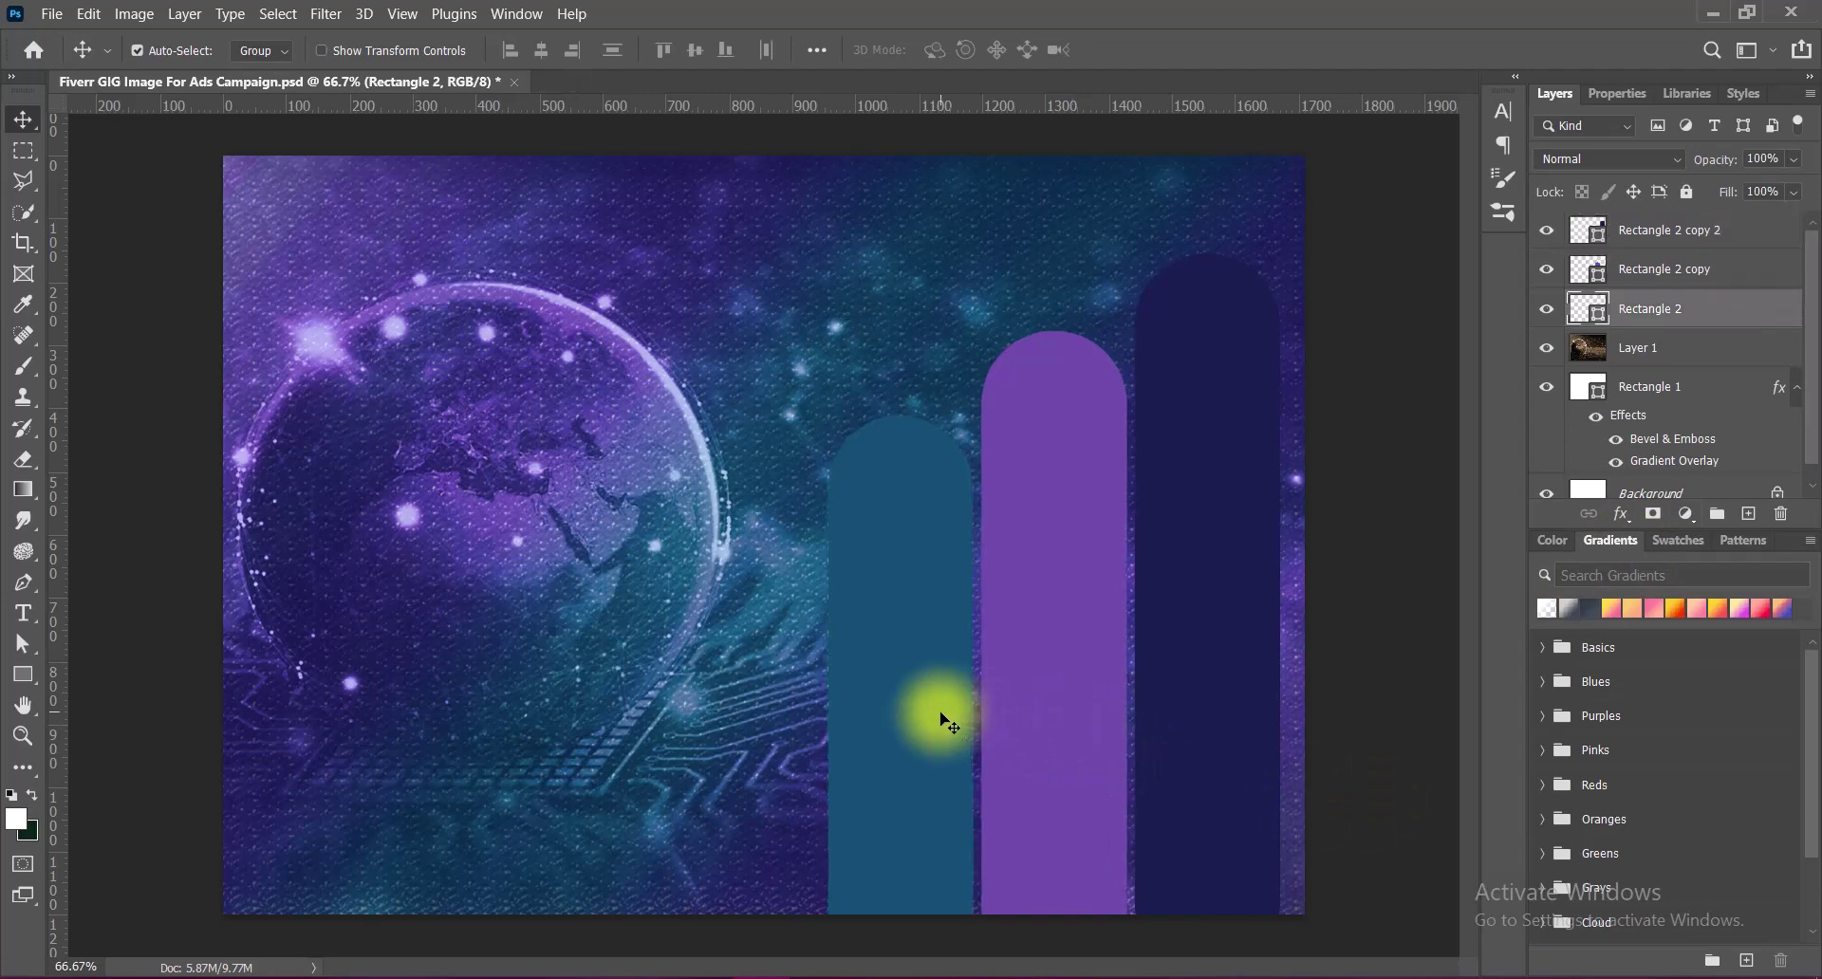
pyautogui.click(1376, 702)
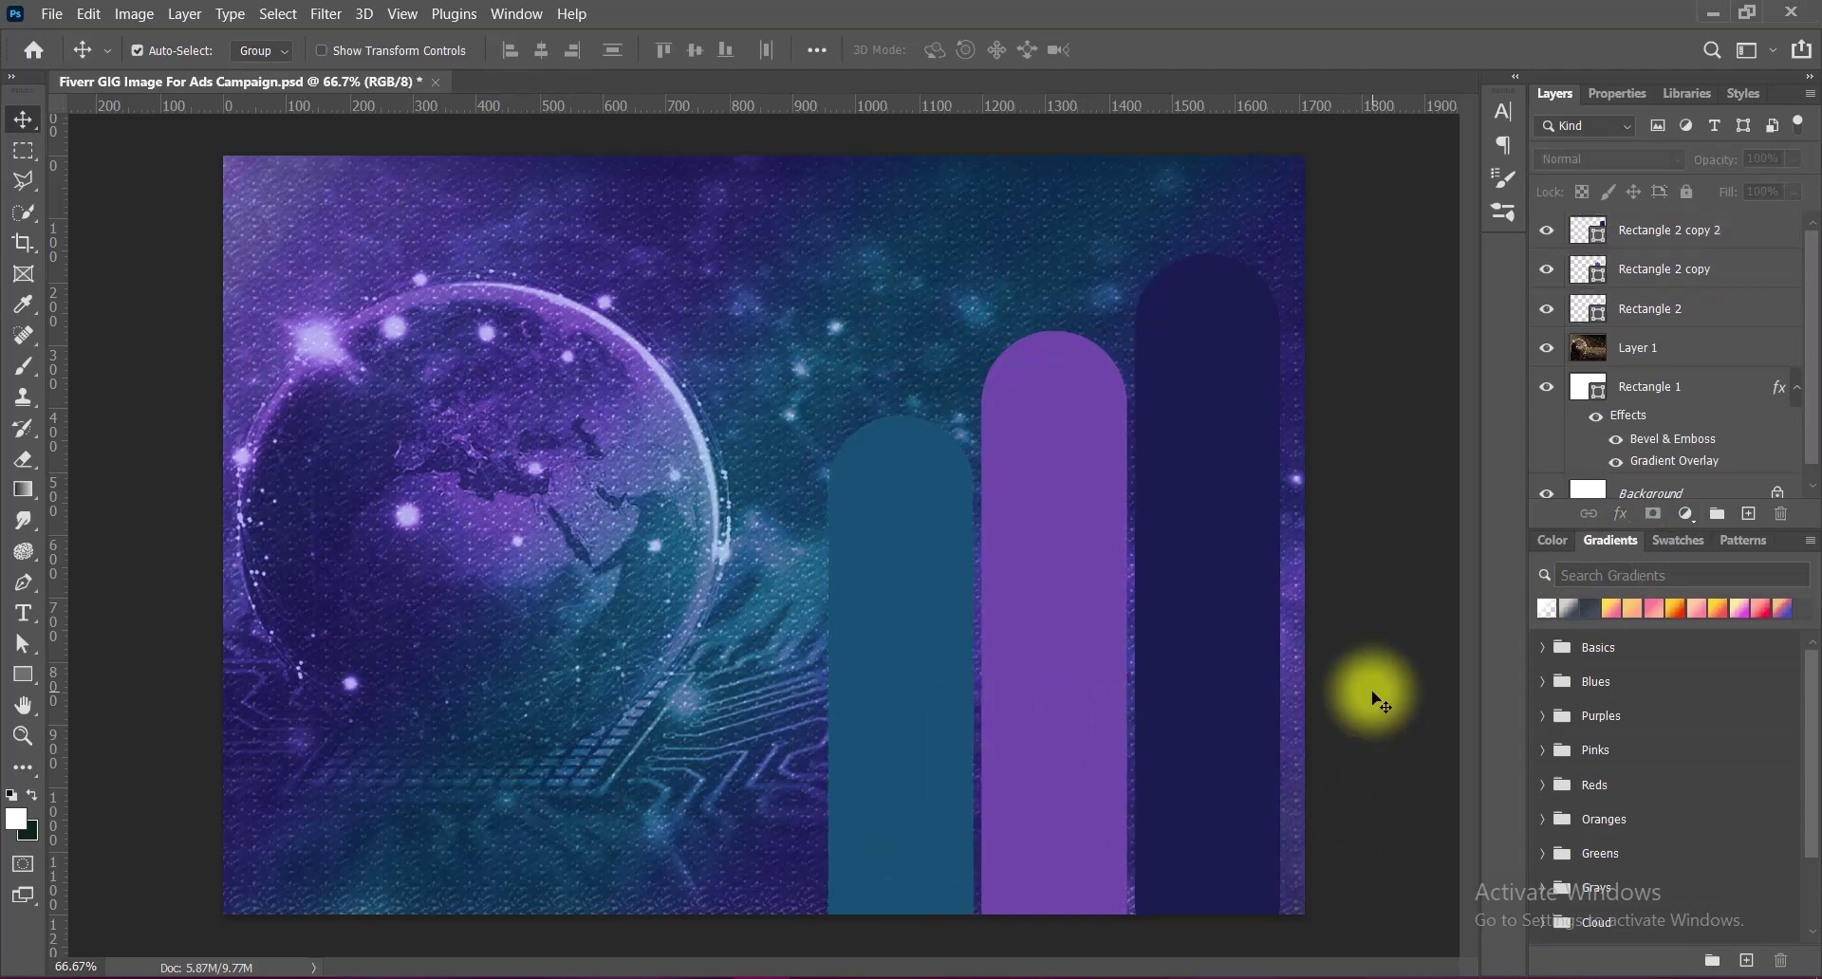
pyautogui.click(1725, 237)
pyautogui.keyDown('shift'); pyautogui.click(1727, 314); pyautogui.keyUp('shift')
# Group the pills as Group 1 and add a drop shadow with smaller size and 75% opacity.
pyautogui.hotkey('ctrl', 'g')
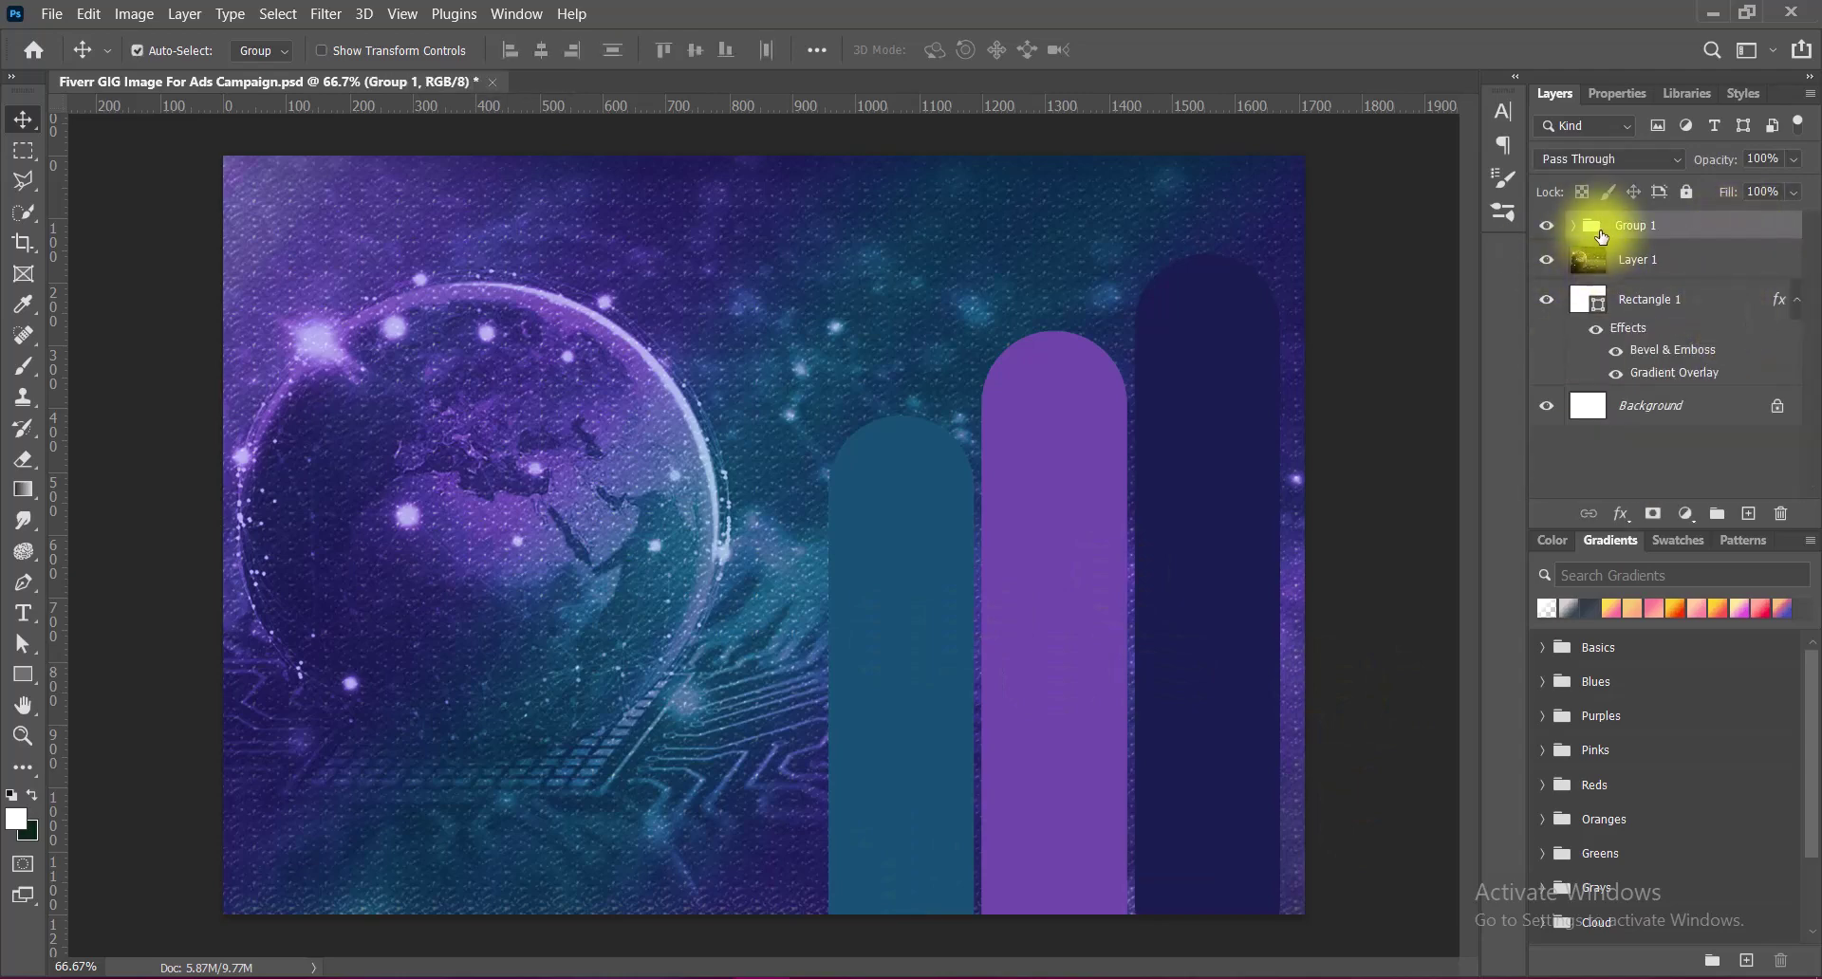
pyautogui.rightClick(1596, 233)
pyautogui.click(1593, 236)
pyautogui.moveTo(1159, 20); pyautogui.dragTo(1551, 20)
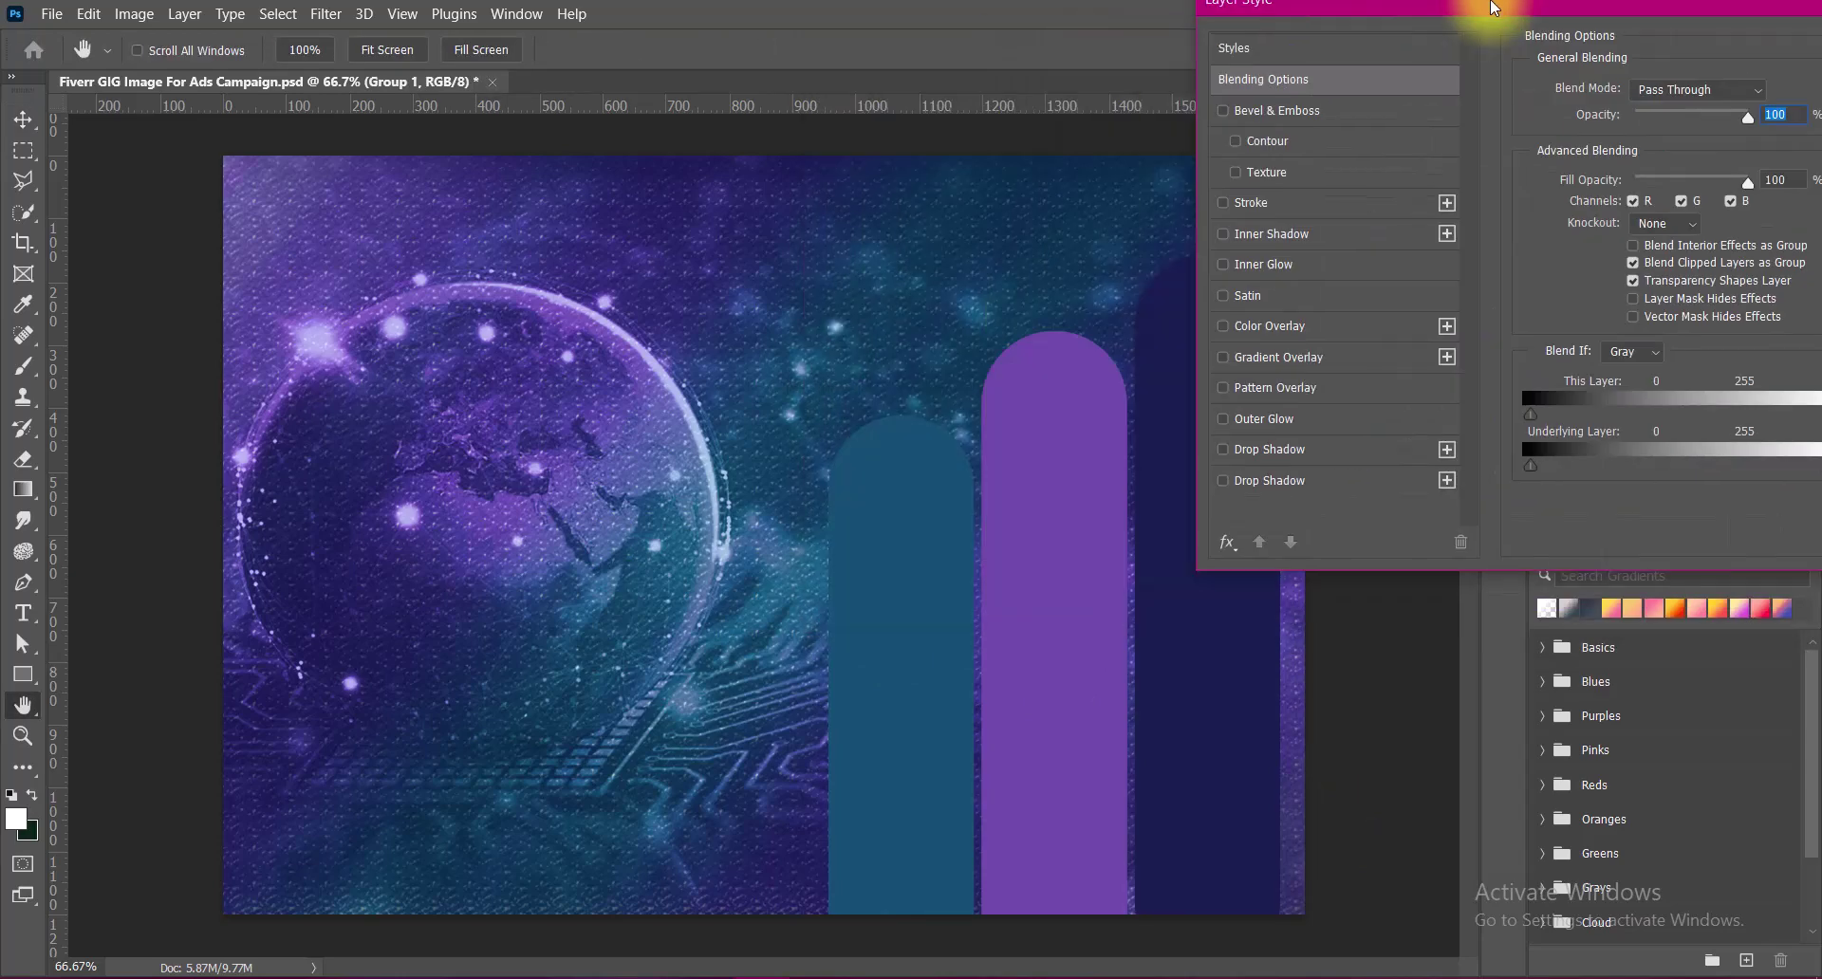
pyautogui.click(1233, 498)
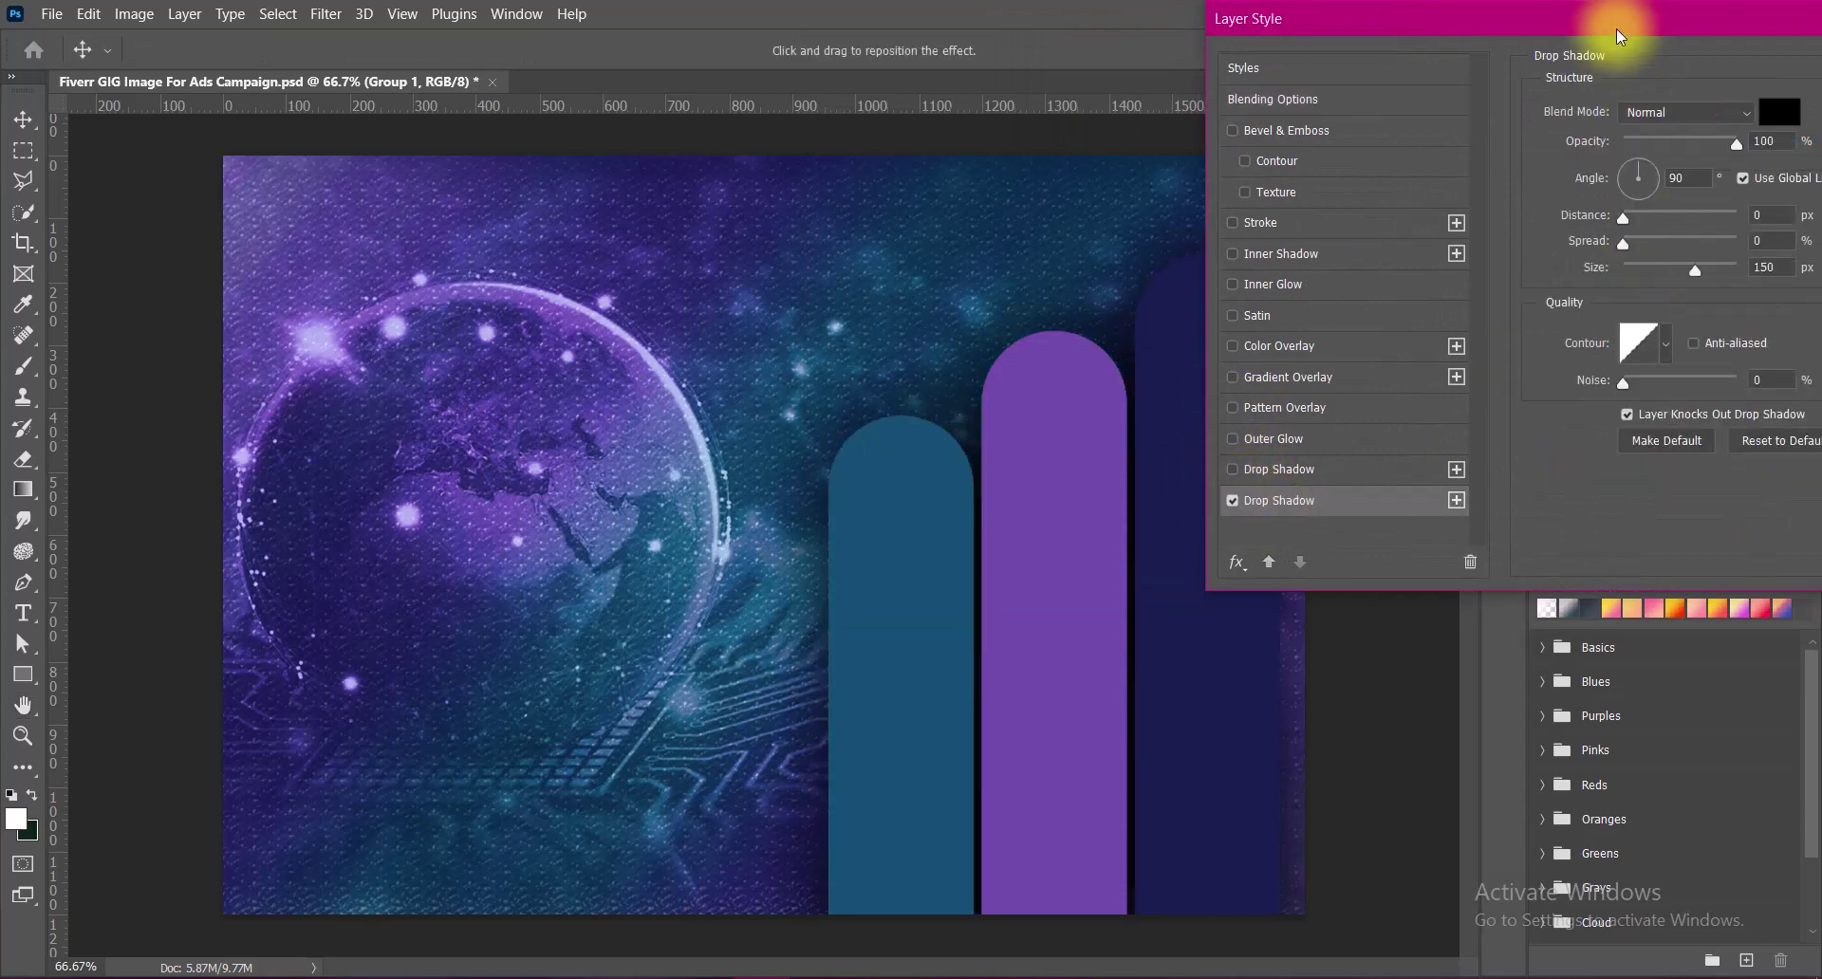
pyautogui.moveTo(1619, 20); pyautogui.dragTo(1553, 21)
pyautogui.moveTo(1628, 270)
pyautogui.mouseDown()
pyautogui.moveTo(1556, 274)
pyautogui.moveTo(1595, 285)
pyautogui.mouseUp()
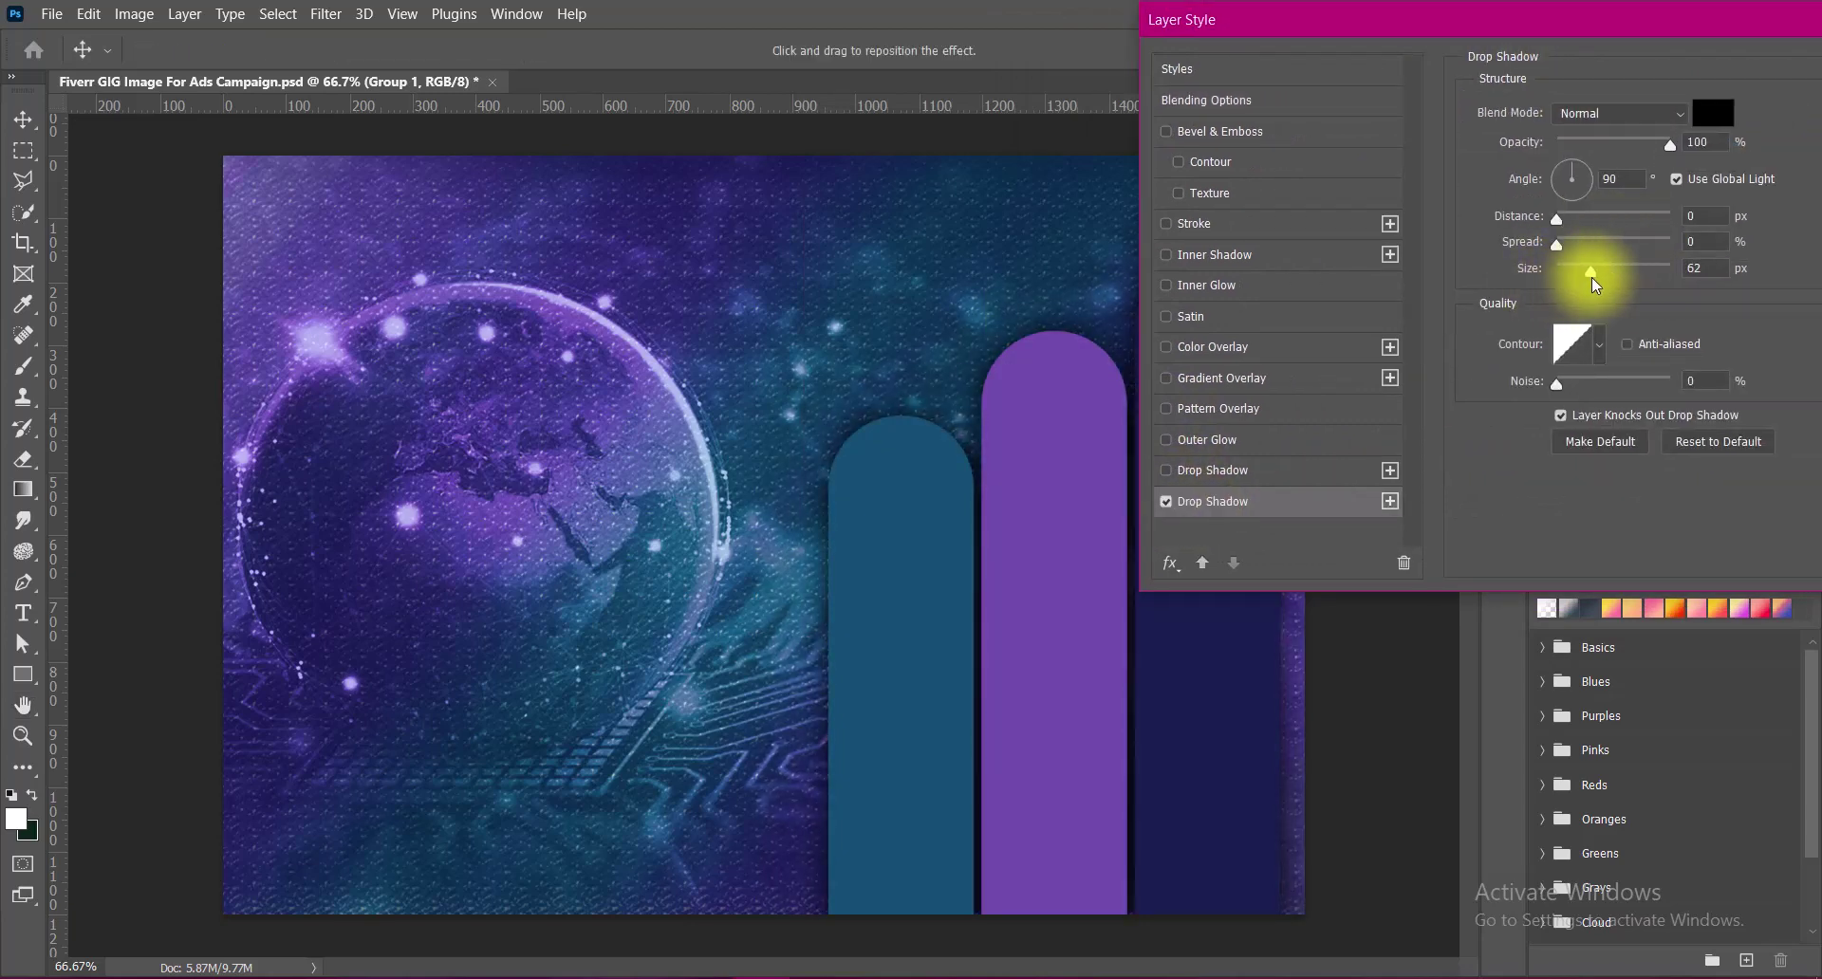
pyautogui.moveTo(1670, 144); pyautogui.dragTo(1642, 144)
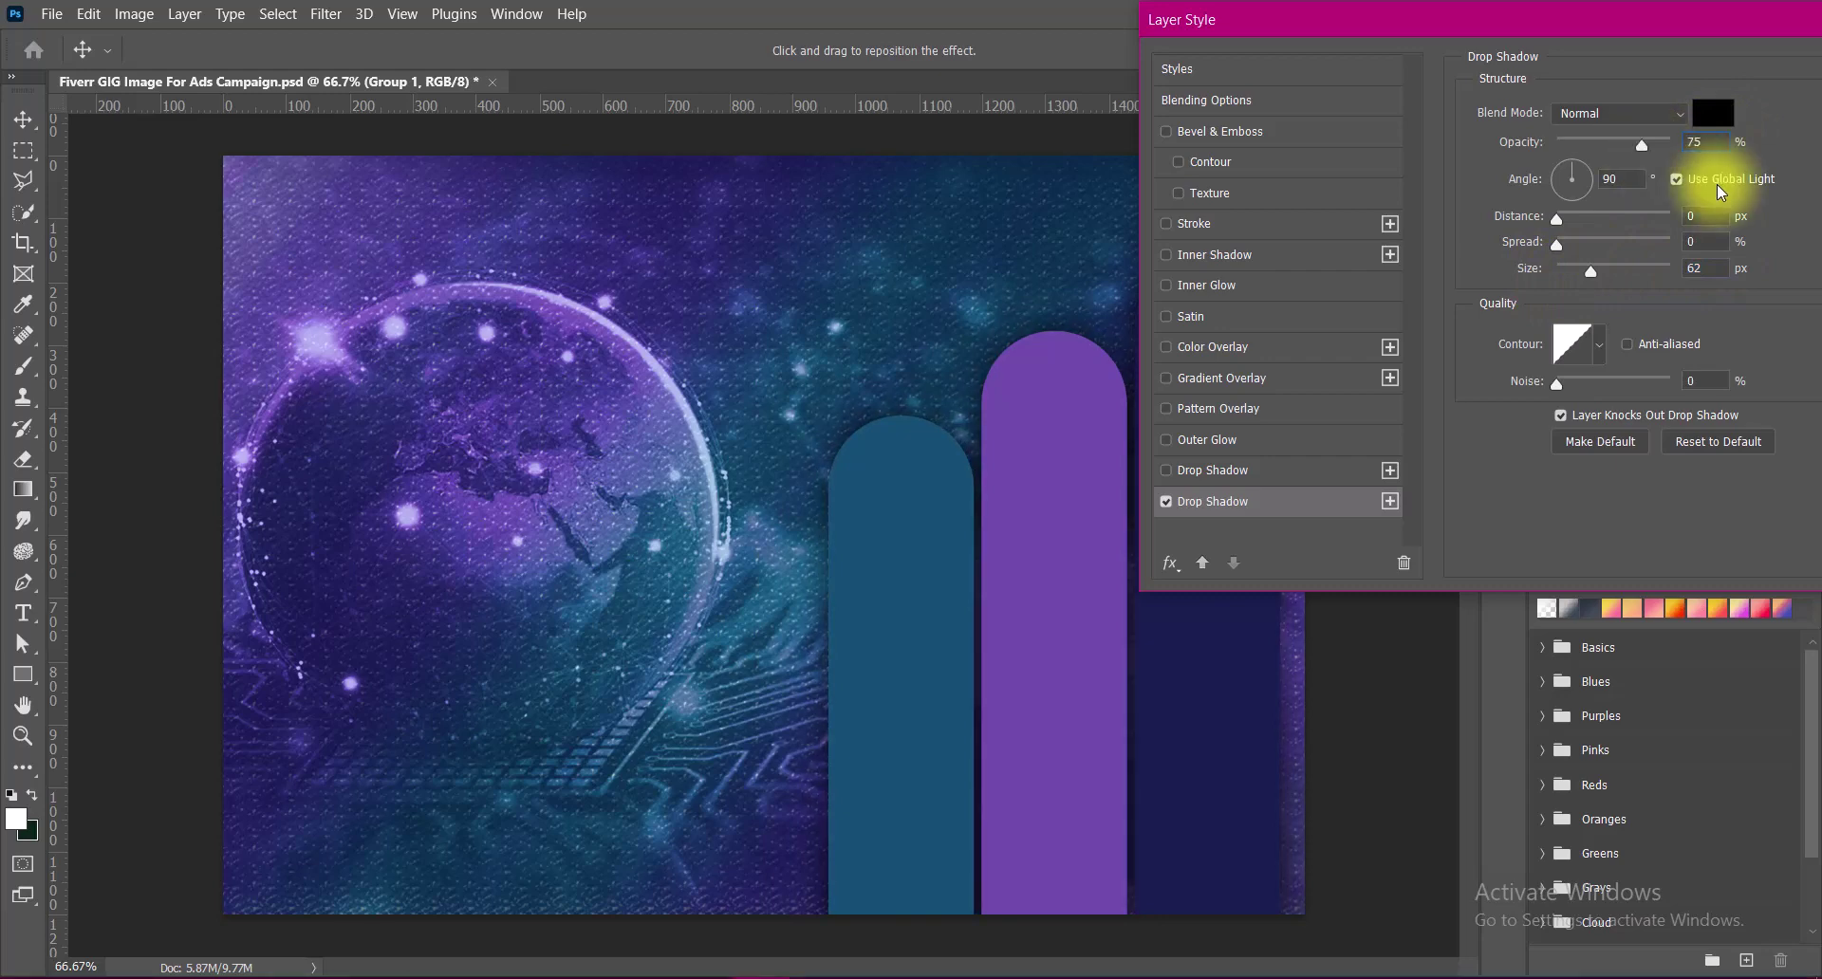
pyautogui.click(1699, 269)
# Make the second drop shadow white, enlarge it into a glow, and set opacity to 75.
pyautogui.scroll(7, 1711, 274)
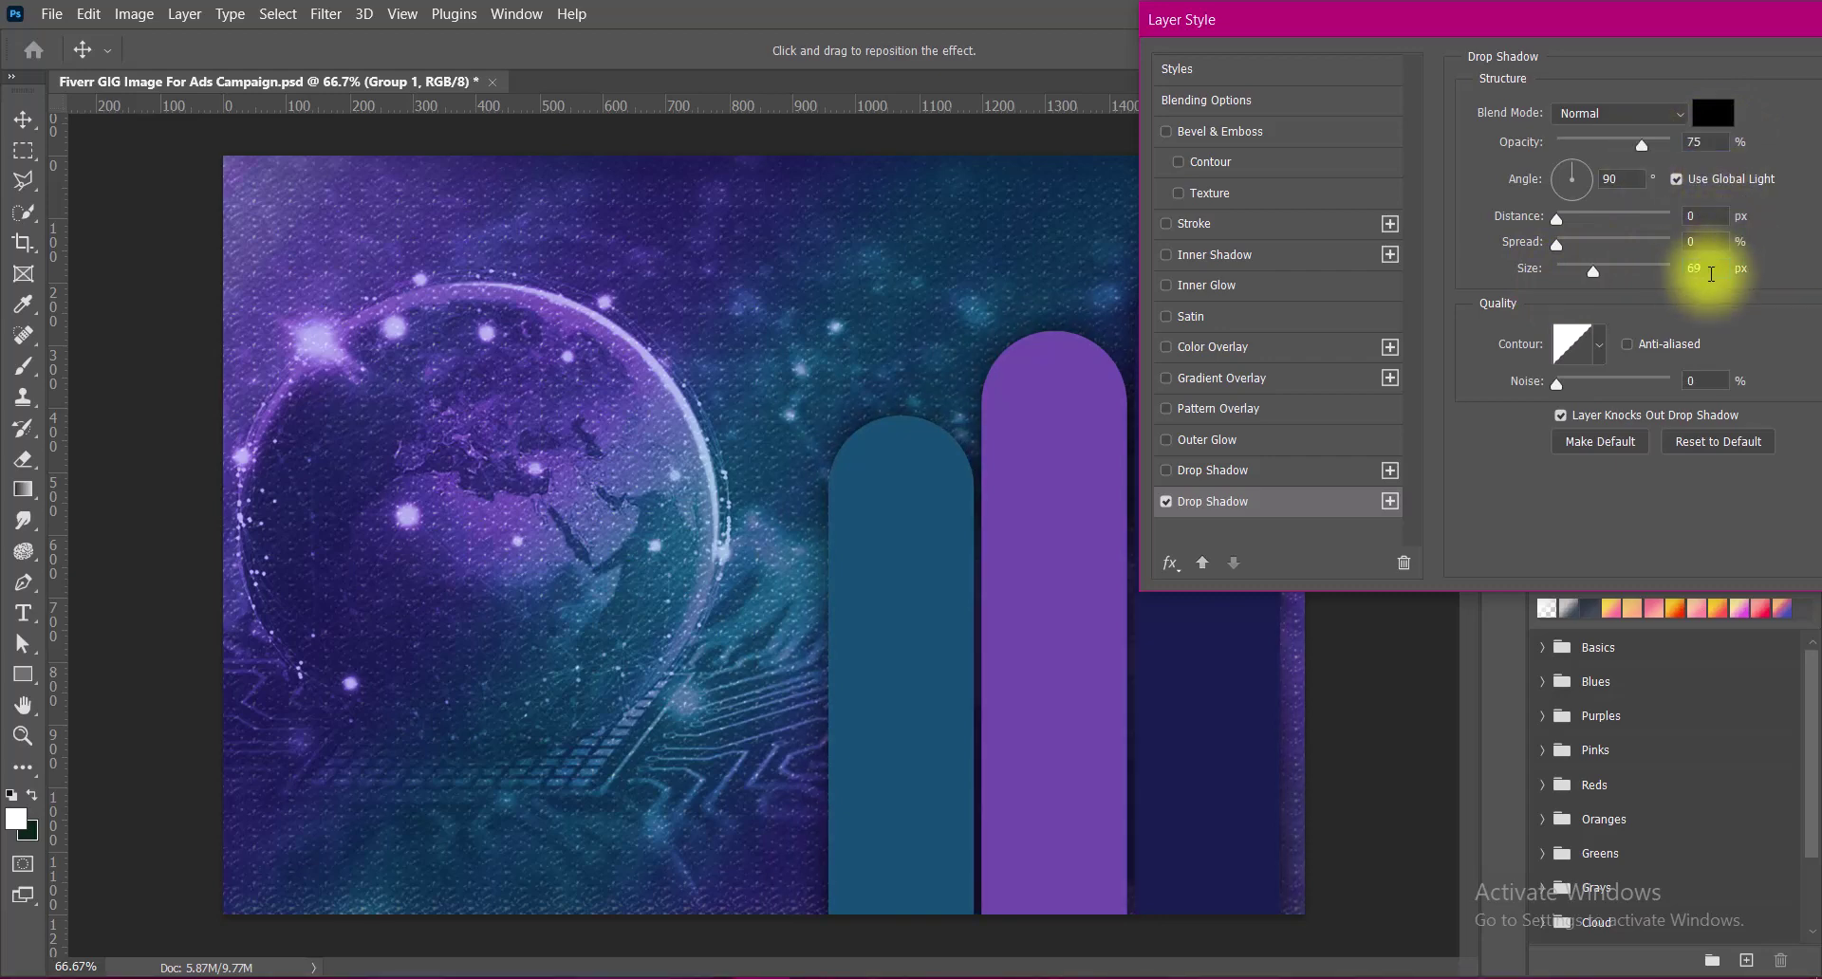
pyautogui.click(1213, 470)
pyautogui.click(1713, 113)
pyautogui.click(1281, 574)
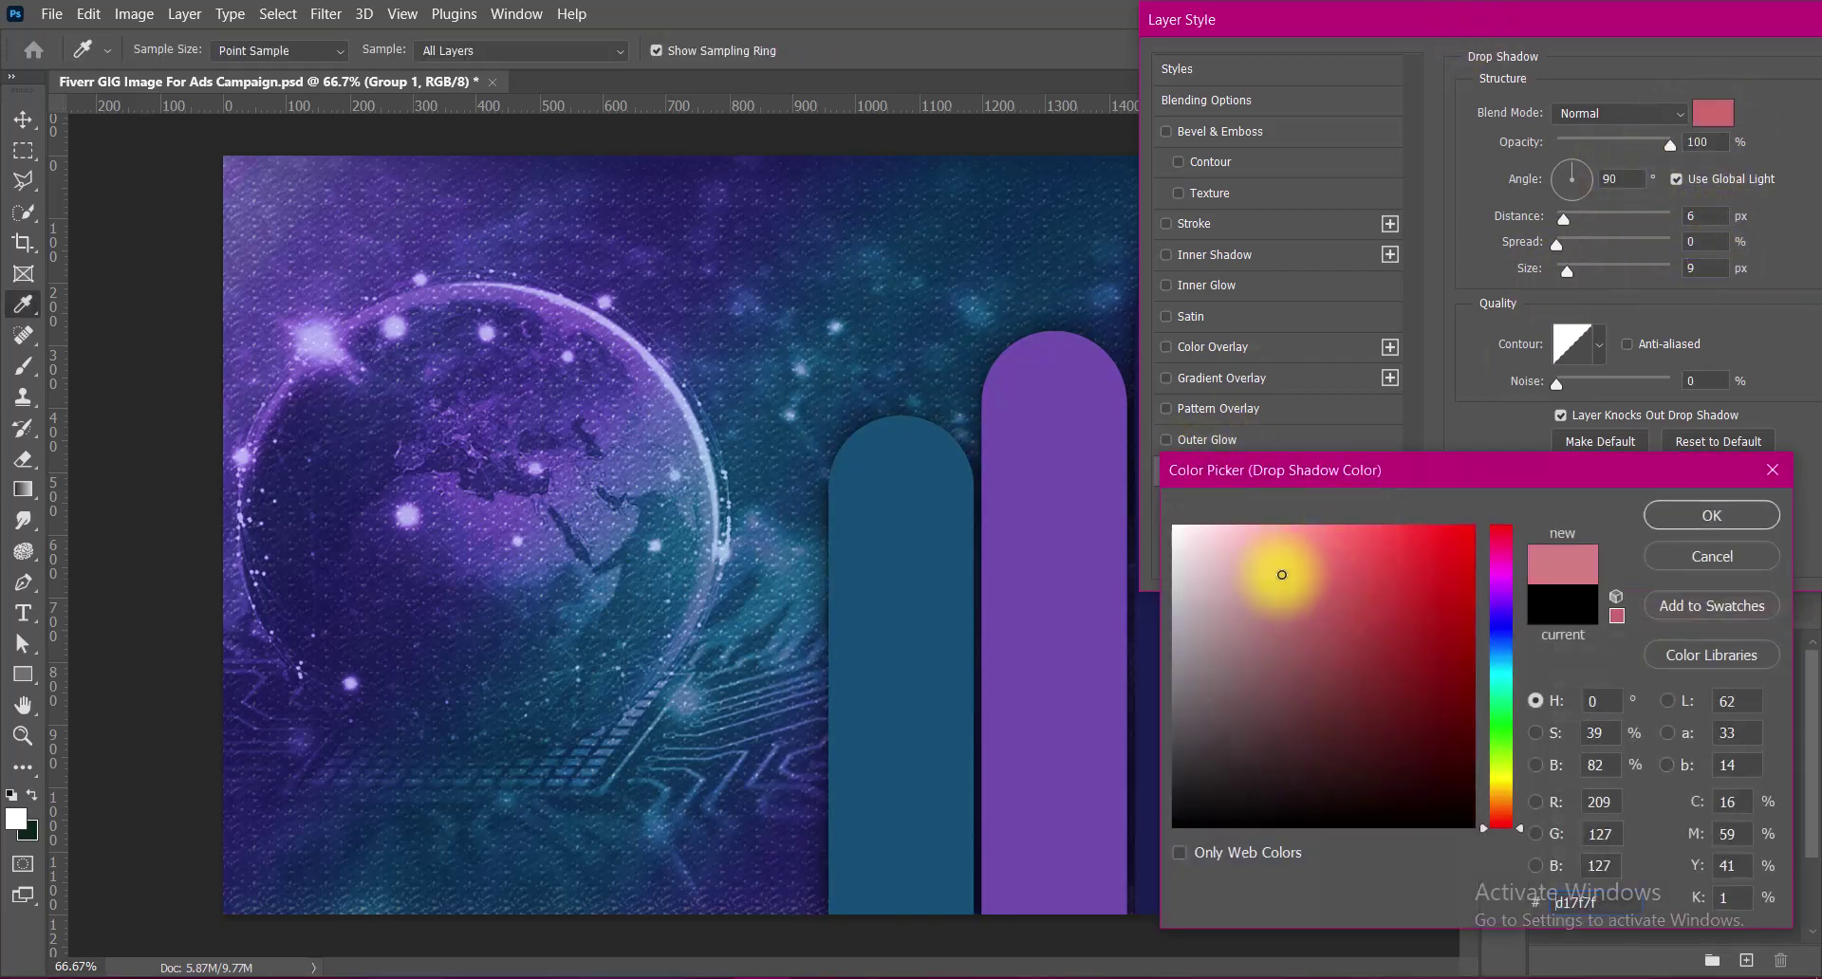
pyautogui.moveTo(1281, 574); pyautogui.dragTo(1107, 487)
pyautogui.click(1711, 515)
pyautogui.moveTo(1465, 18)
pyautogui.mouseDown()
pyautogui.moveTo(327, 94)
pyautogui.moveTo(241, 69)
pyautogui.mouseUp()
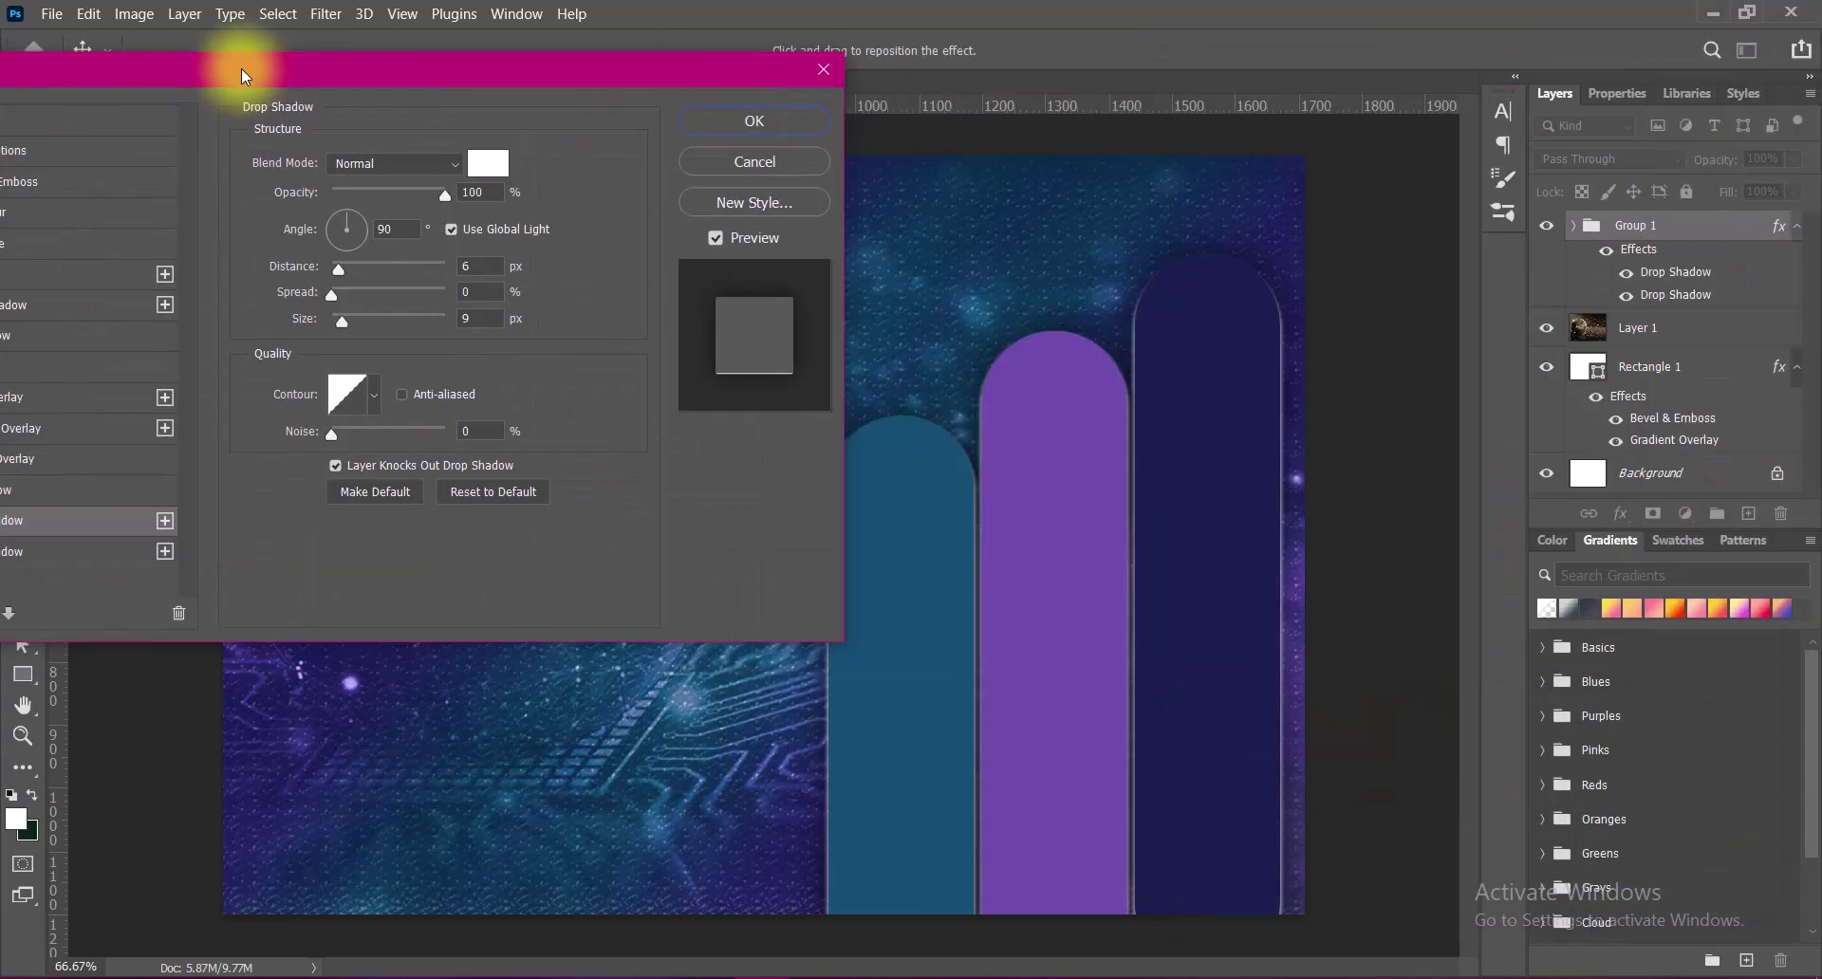
pyautogui.moveTo(340, 323)
pyautogui.mouseDown()
pyautogui.moveTo(427, 313)
pyautogui.moveTo(345, 319)
pyautogui.moveTo(389, 300)
pyautogui.moveTo(352, 299)
pyautogui.moveTo(396, 304)
pyautogui.moveTo(350, 323)
pyautogui.mouseUp()
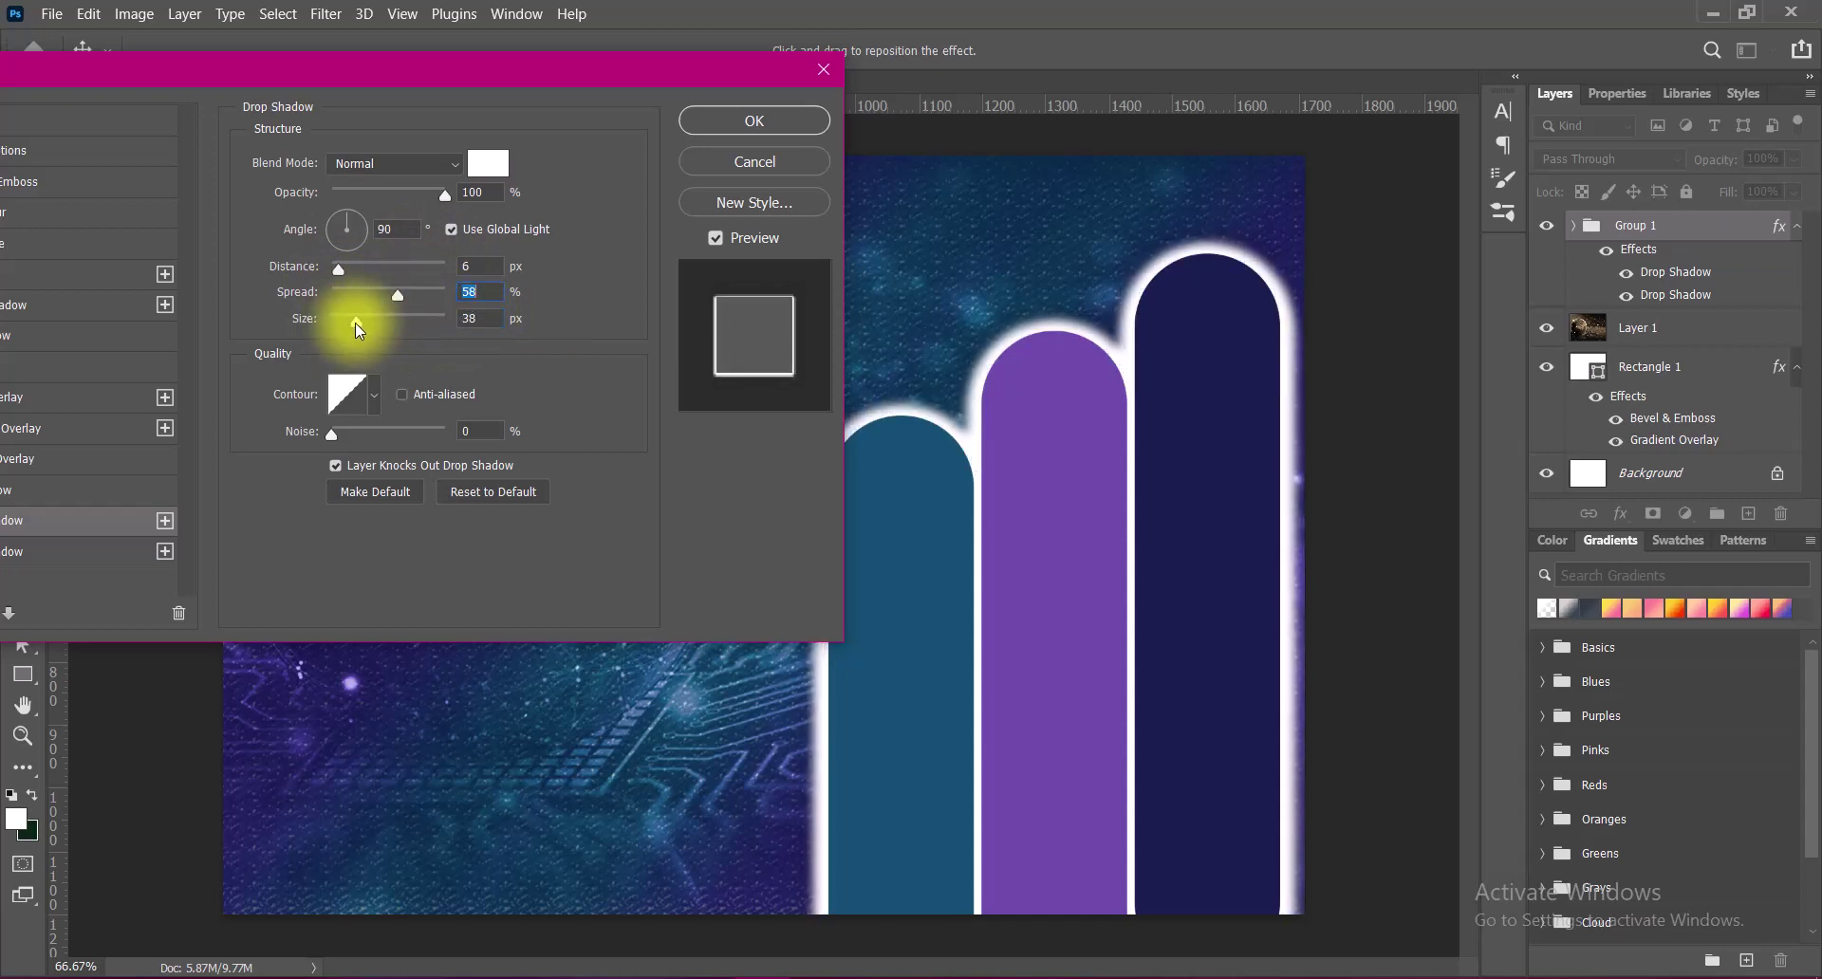
pyautogui.moveTo(479, 191); pyautogui.dragTo(435, 192)
pyautogui.write('0')
pyautogui.write('75')
pyautogui.click(487, 162)
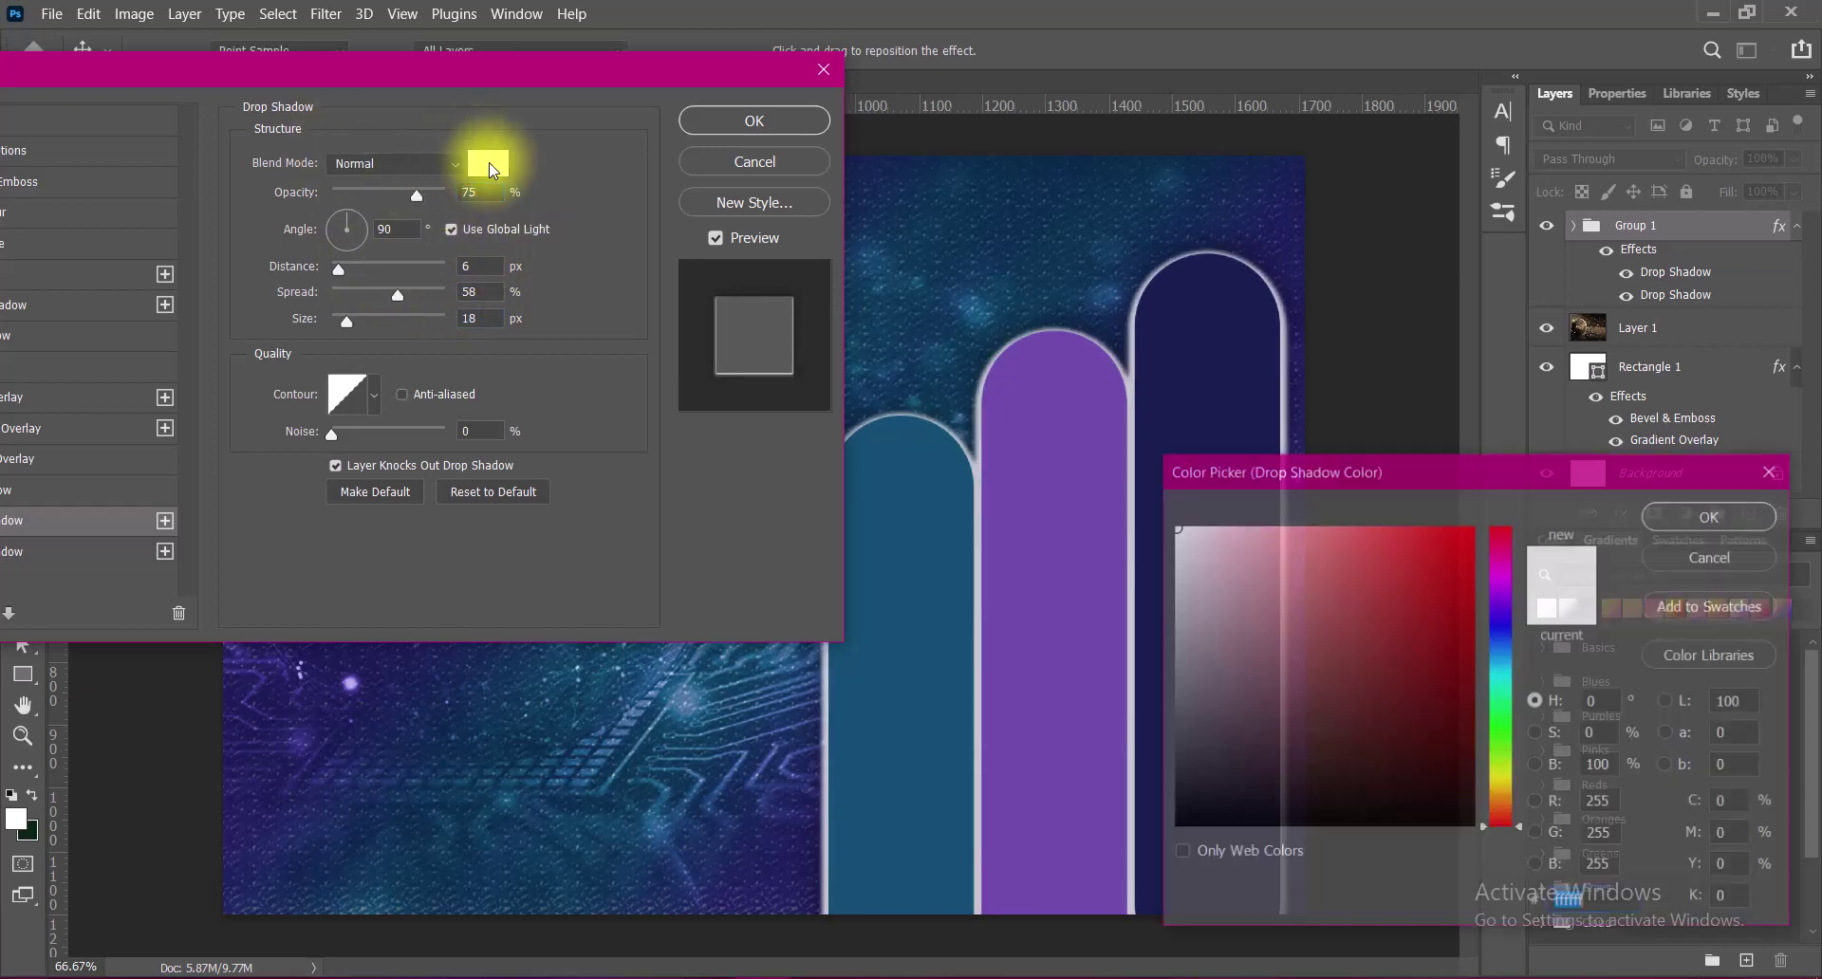
pyautogui.click(1709, 517)
# Adjust the white shadow's spread and set its distance to 21, then apply the style.
pyautogui.click(396, 290)
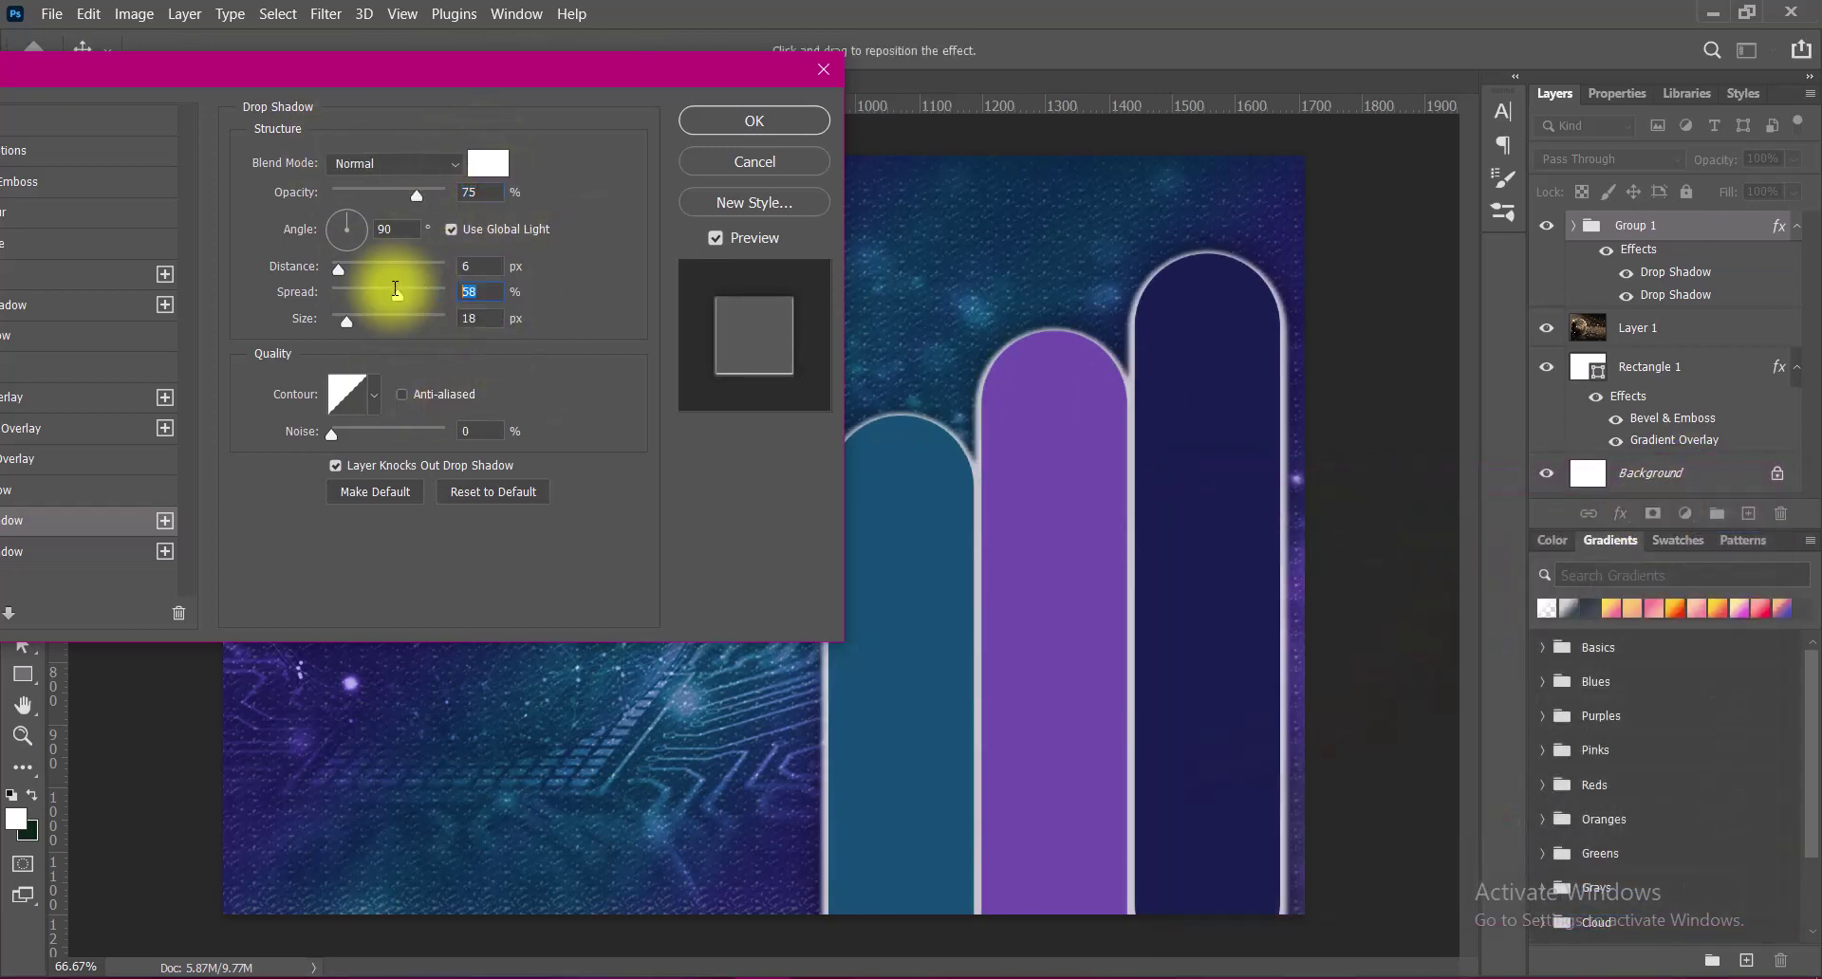
pyautogui.write('33')
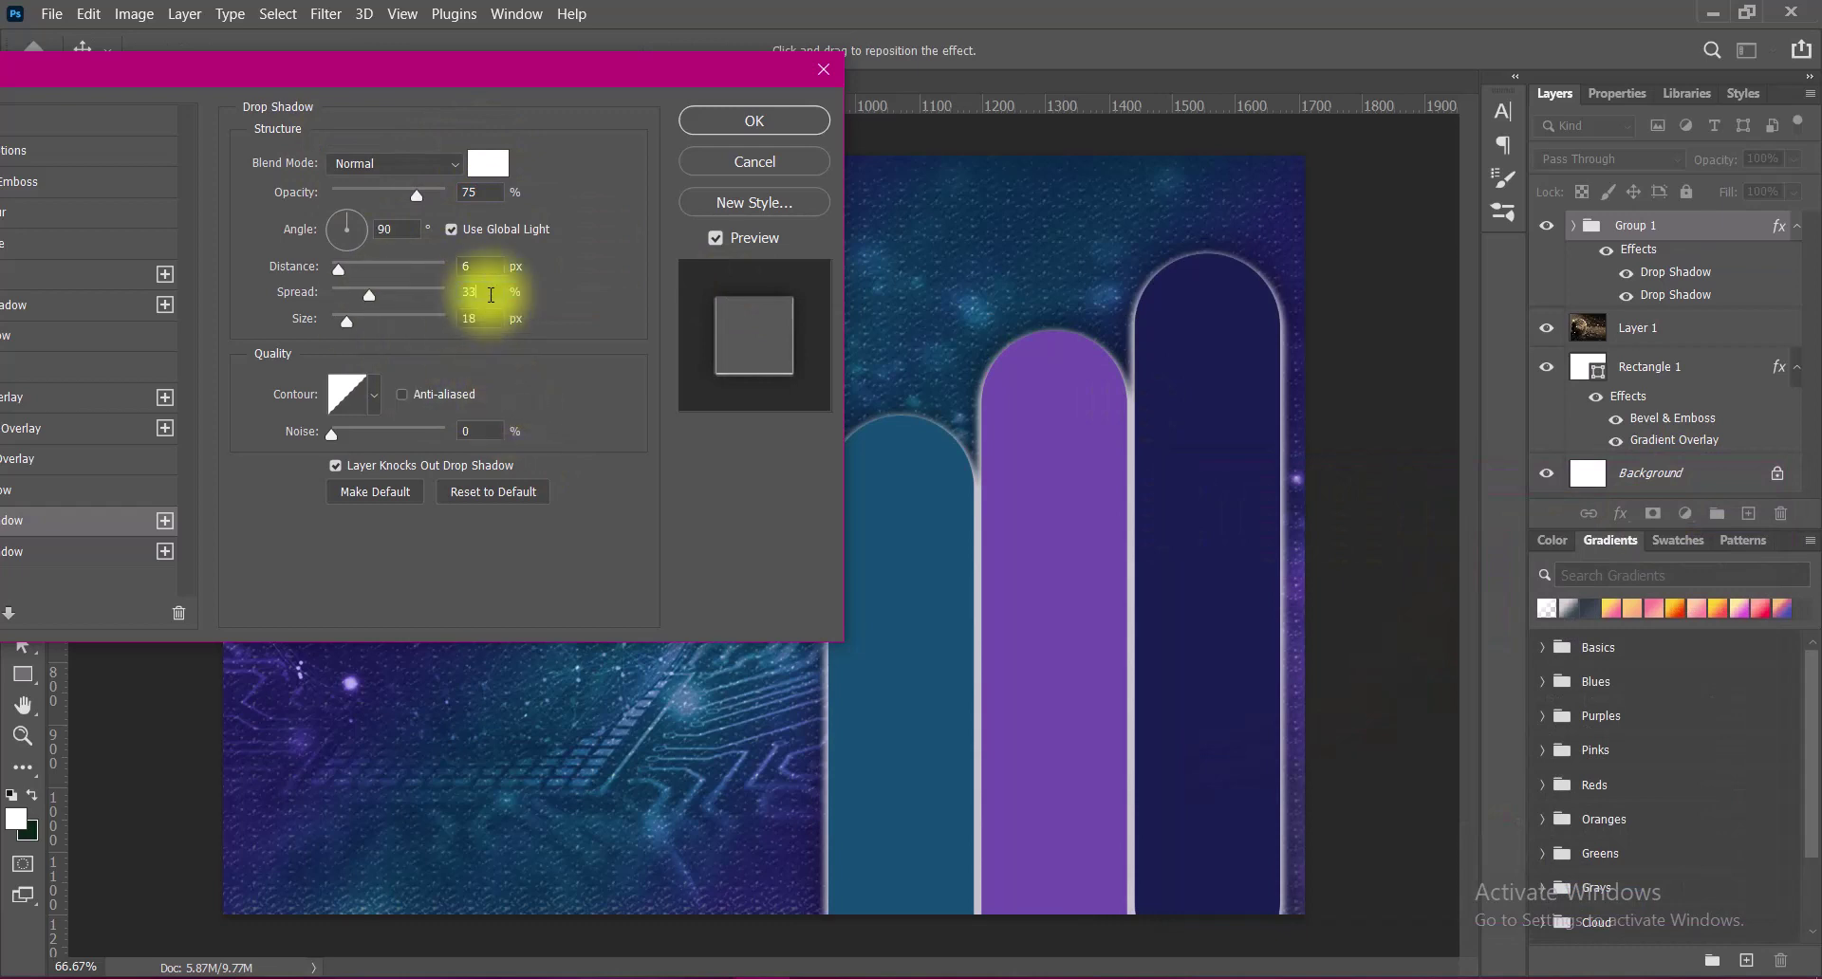
pyautogui.write('21')
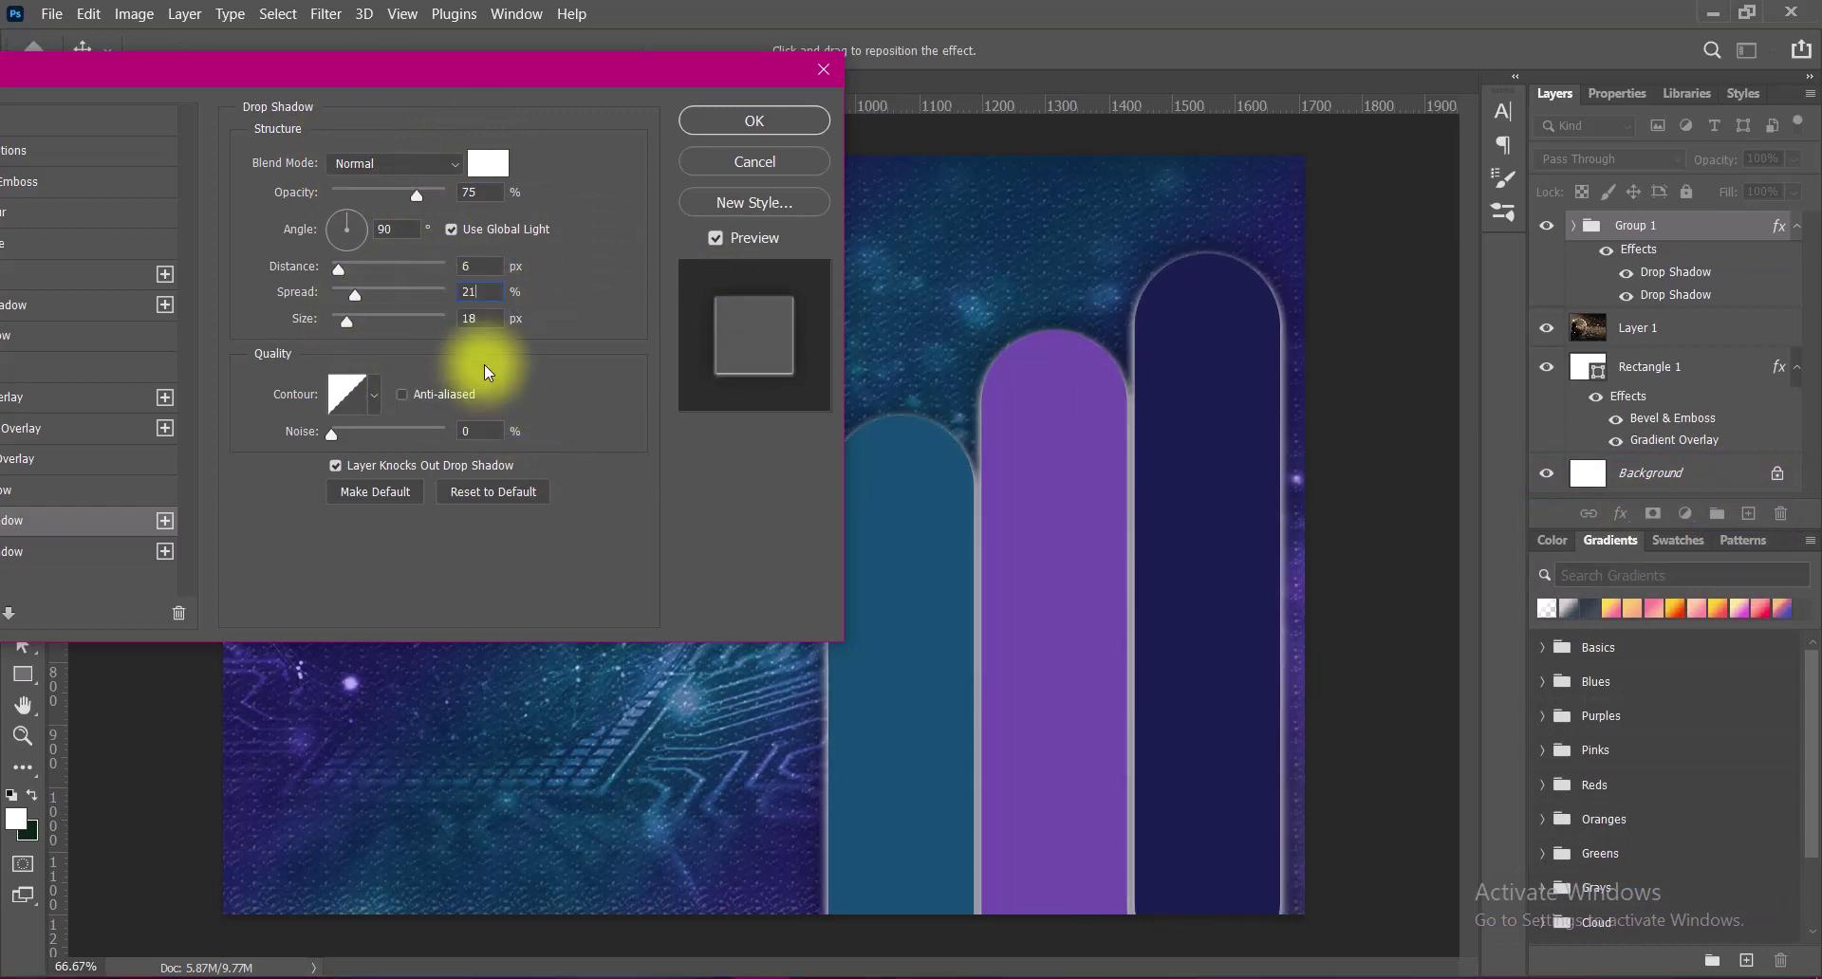
pyautogui.write('10')
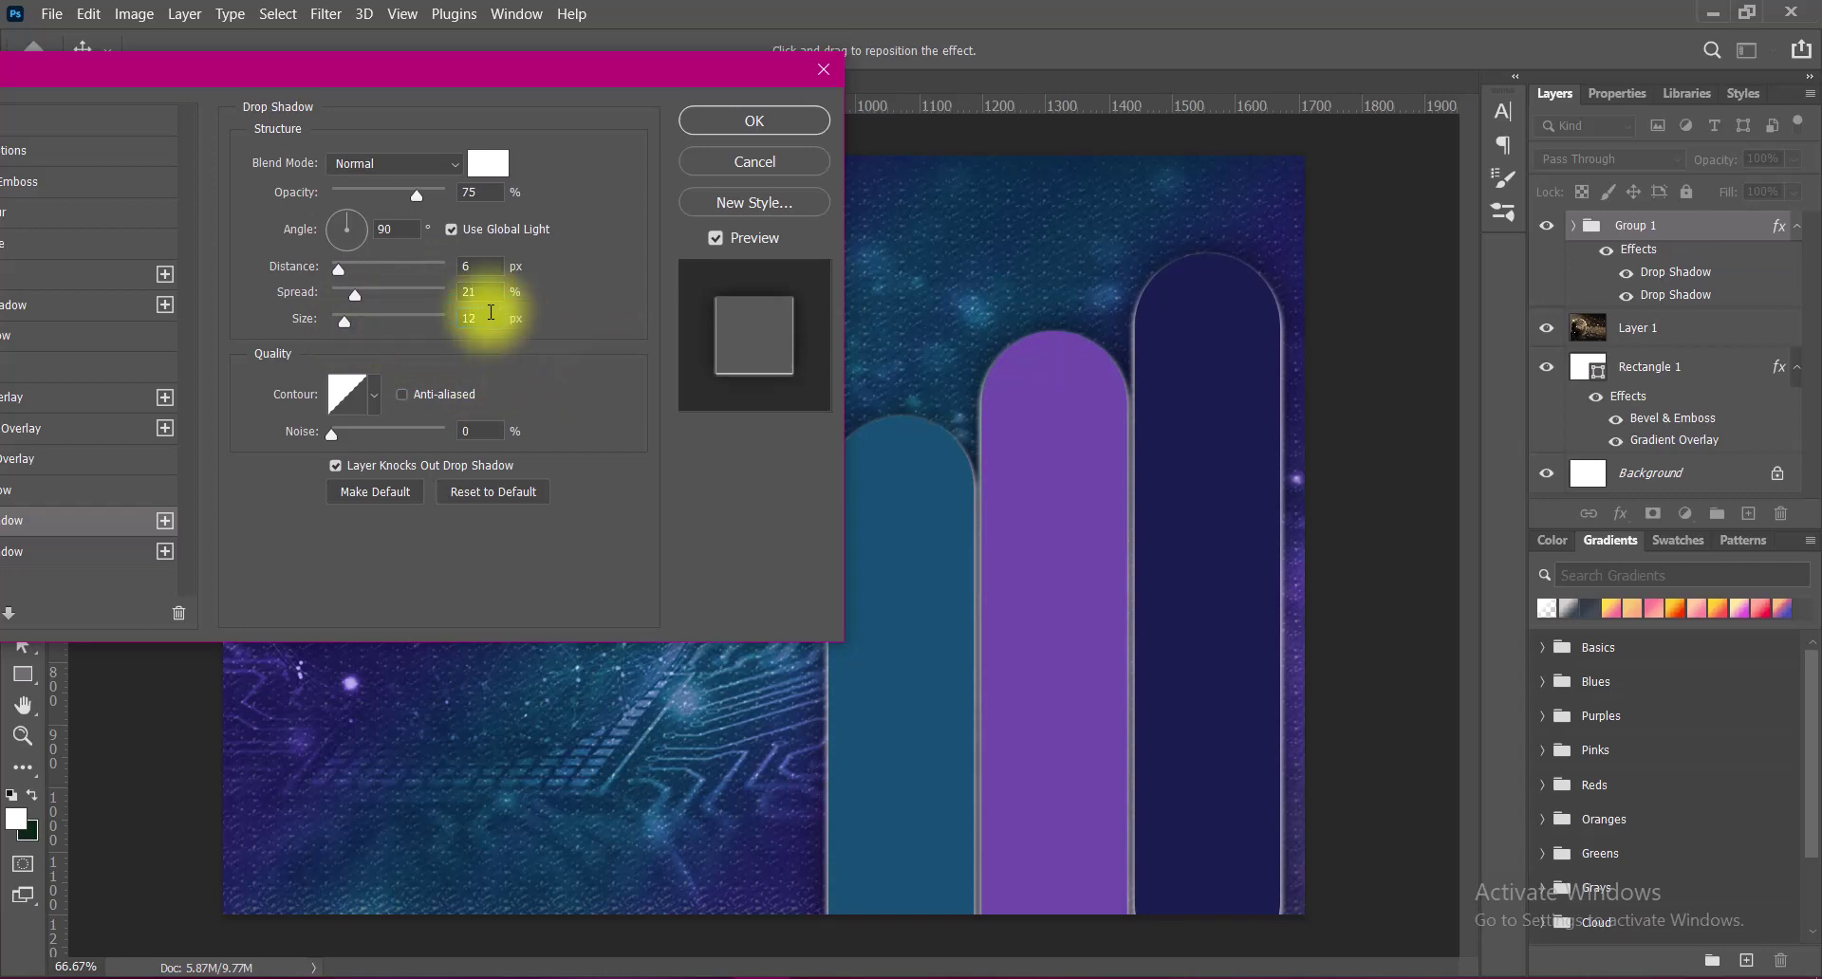
pyautogui.click(470, 265)
pyautogui.write('9')
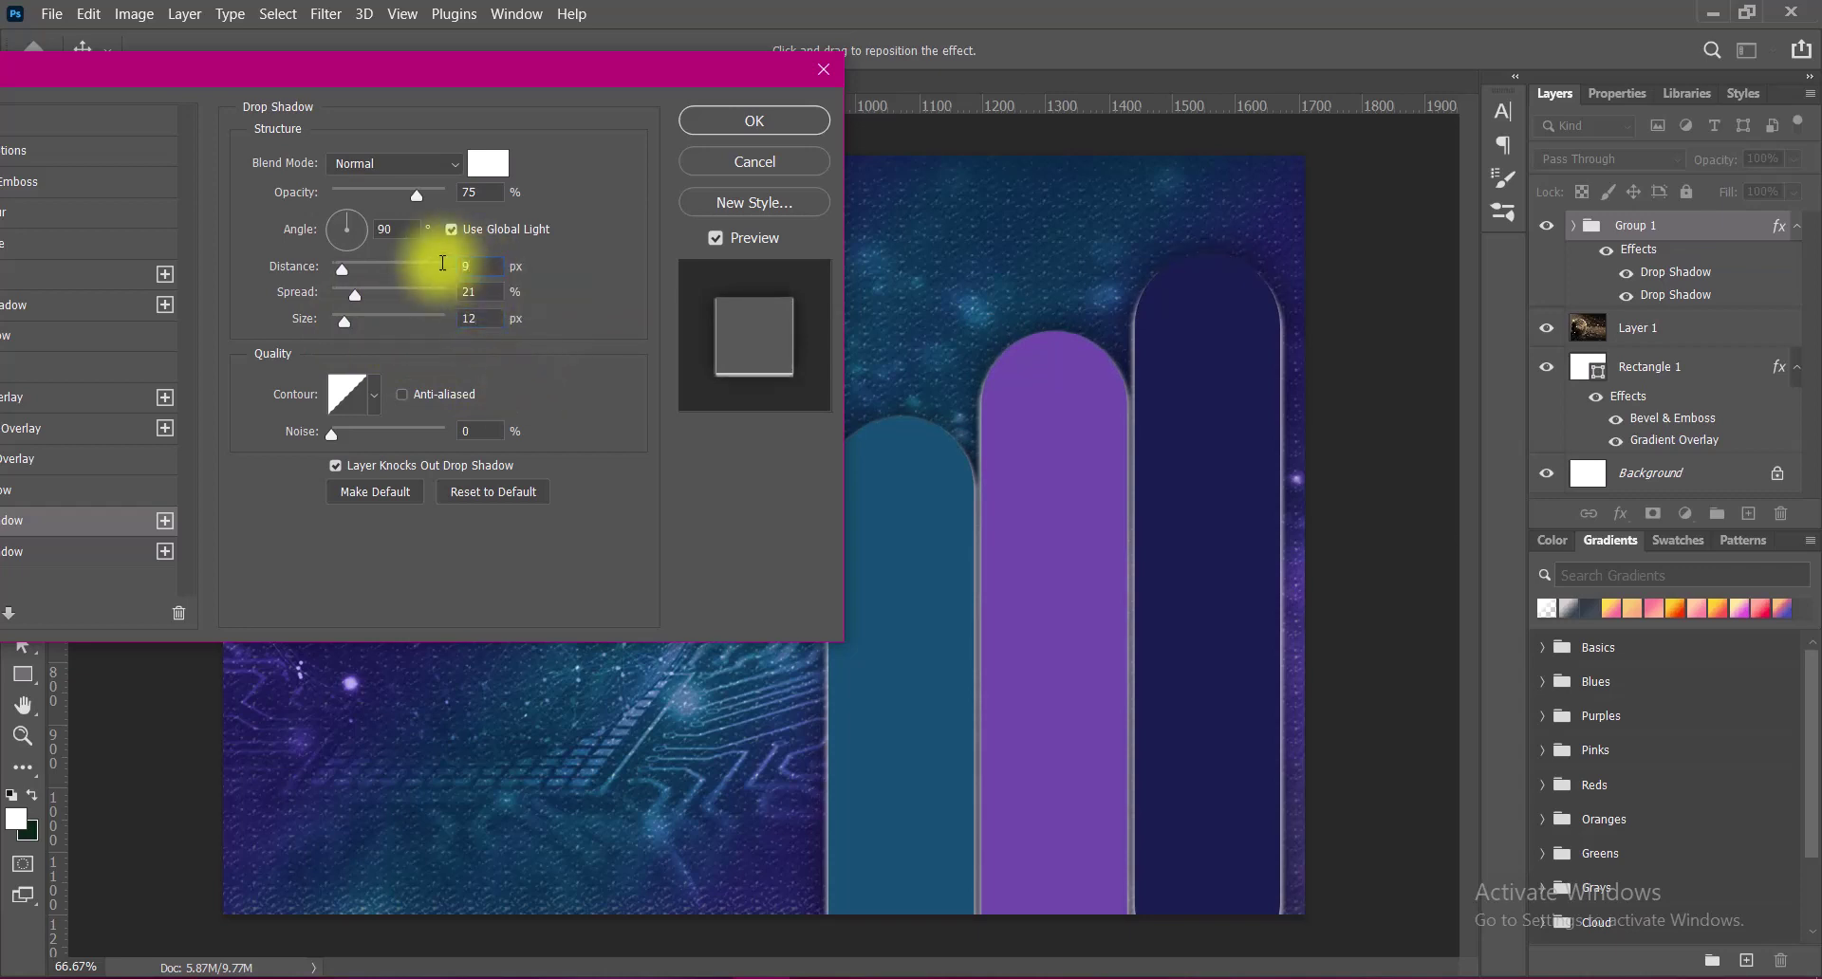
pyautogui.write('1')
pyautogui.press('BackSpace')
pyautogui.press('BackSpace')
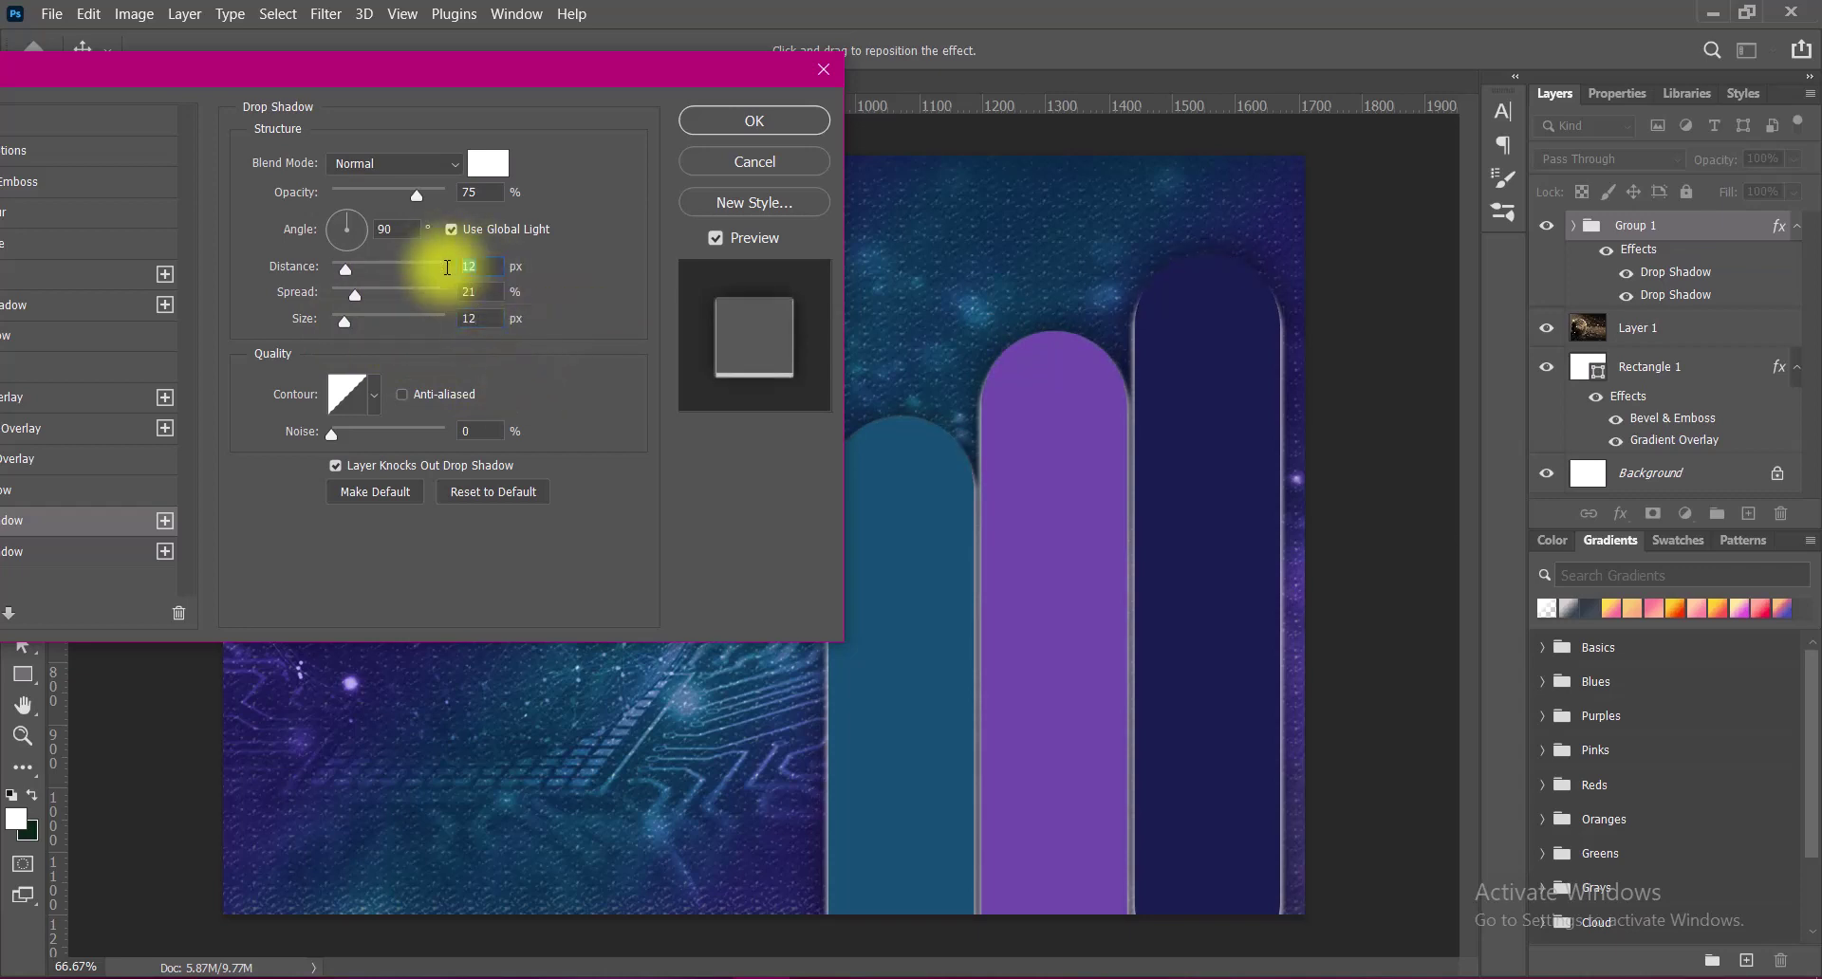
pyautogui.write('21')
pyautogui.click(745, 122)
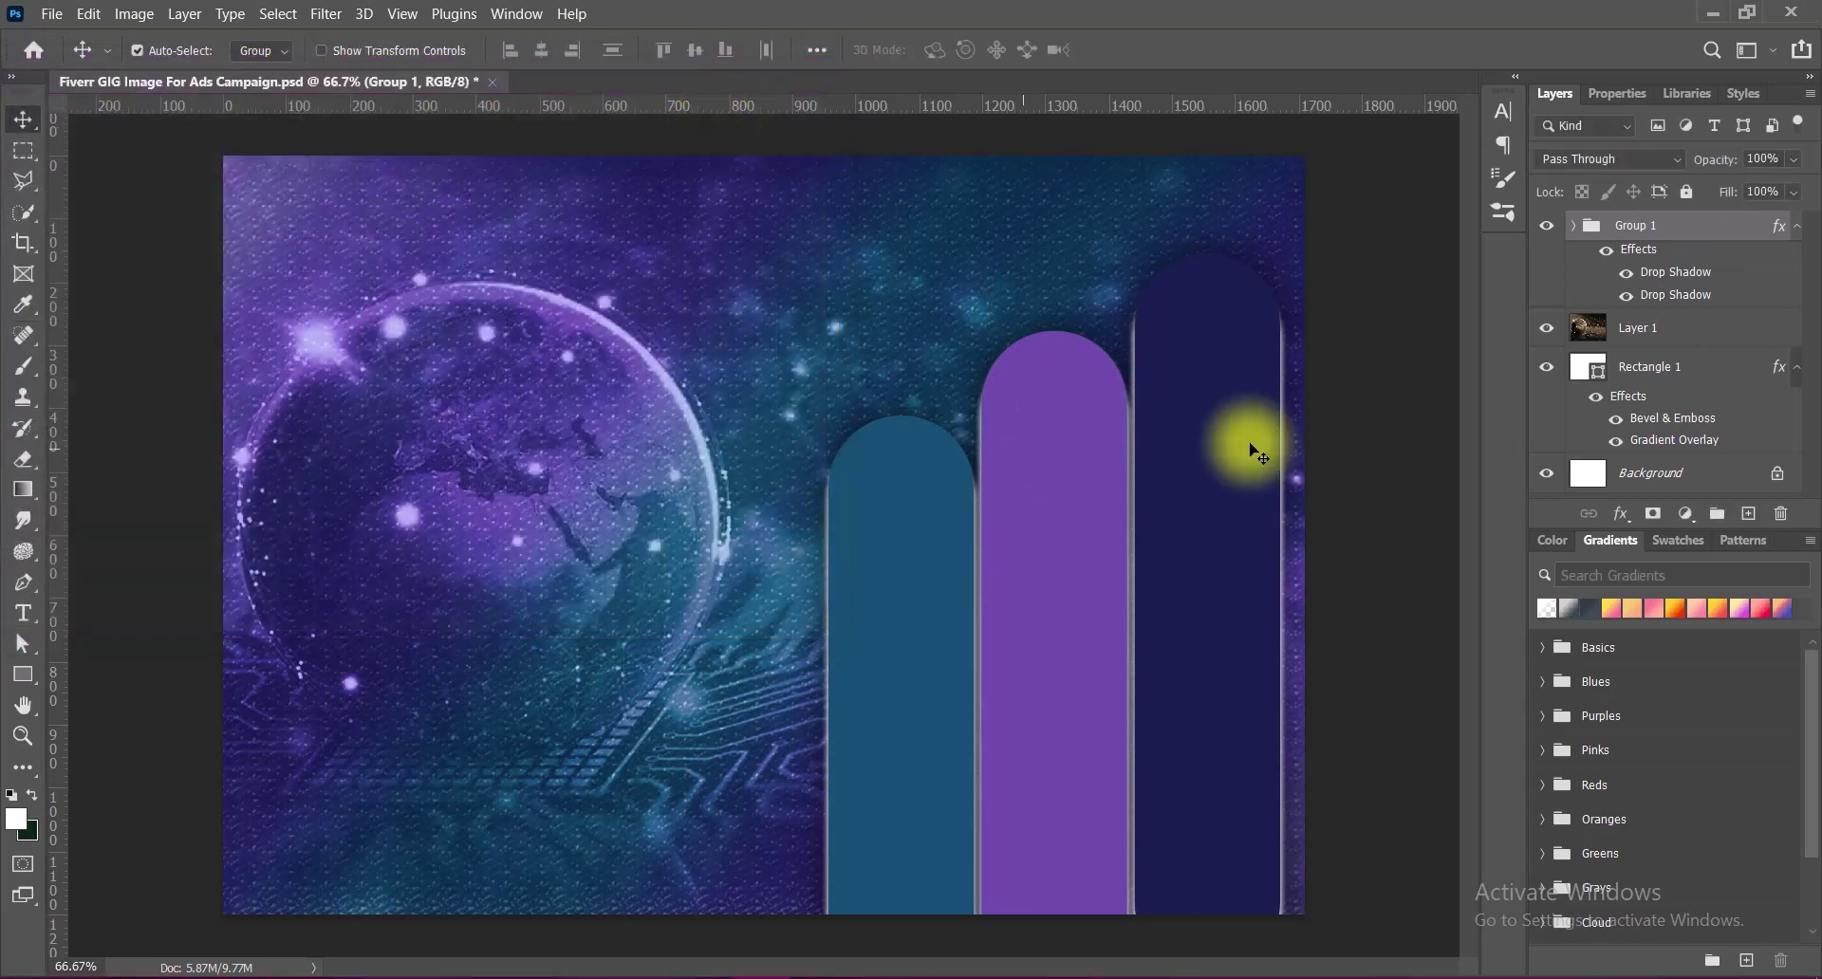
# Inspect the pill layers inside Group 1, then collapse and select Group 1.
pyautogui.click(1573, 225)
pyautogui.click(1541, 406)
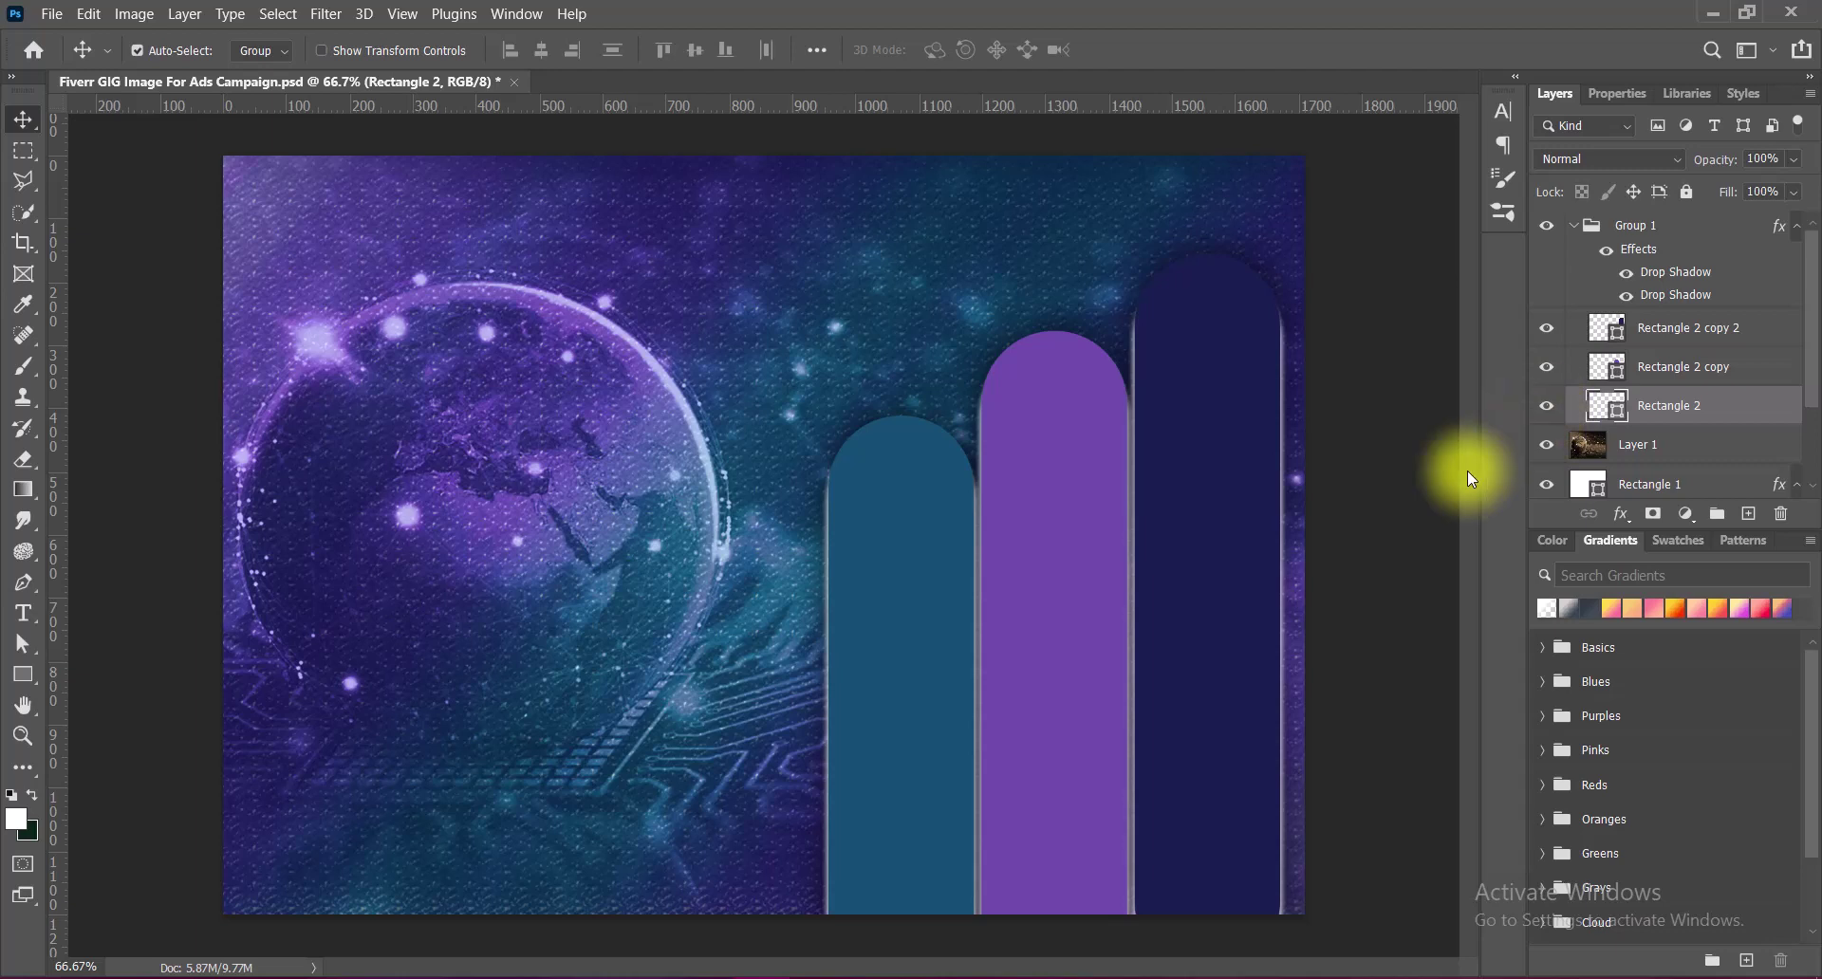
pyautogui.click(1662, 370)
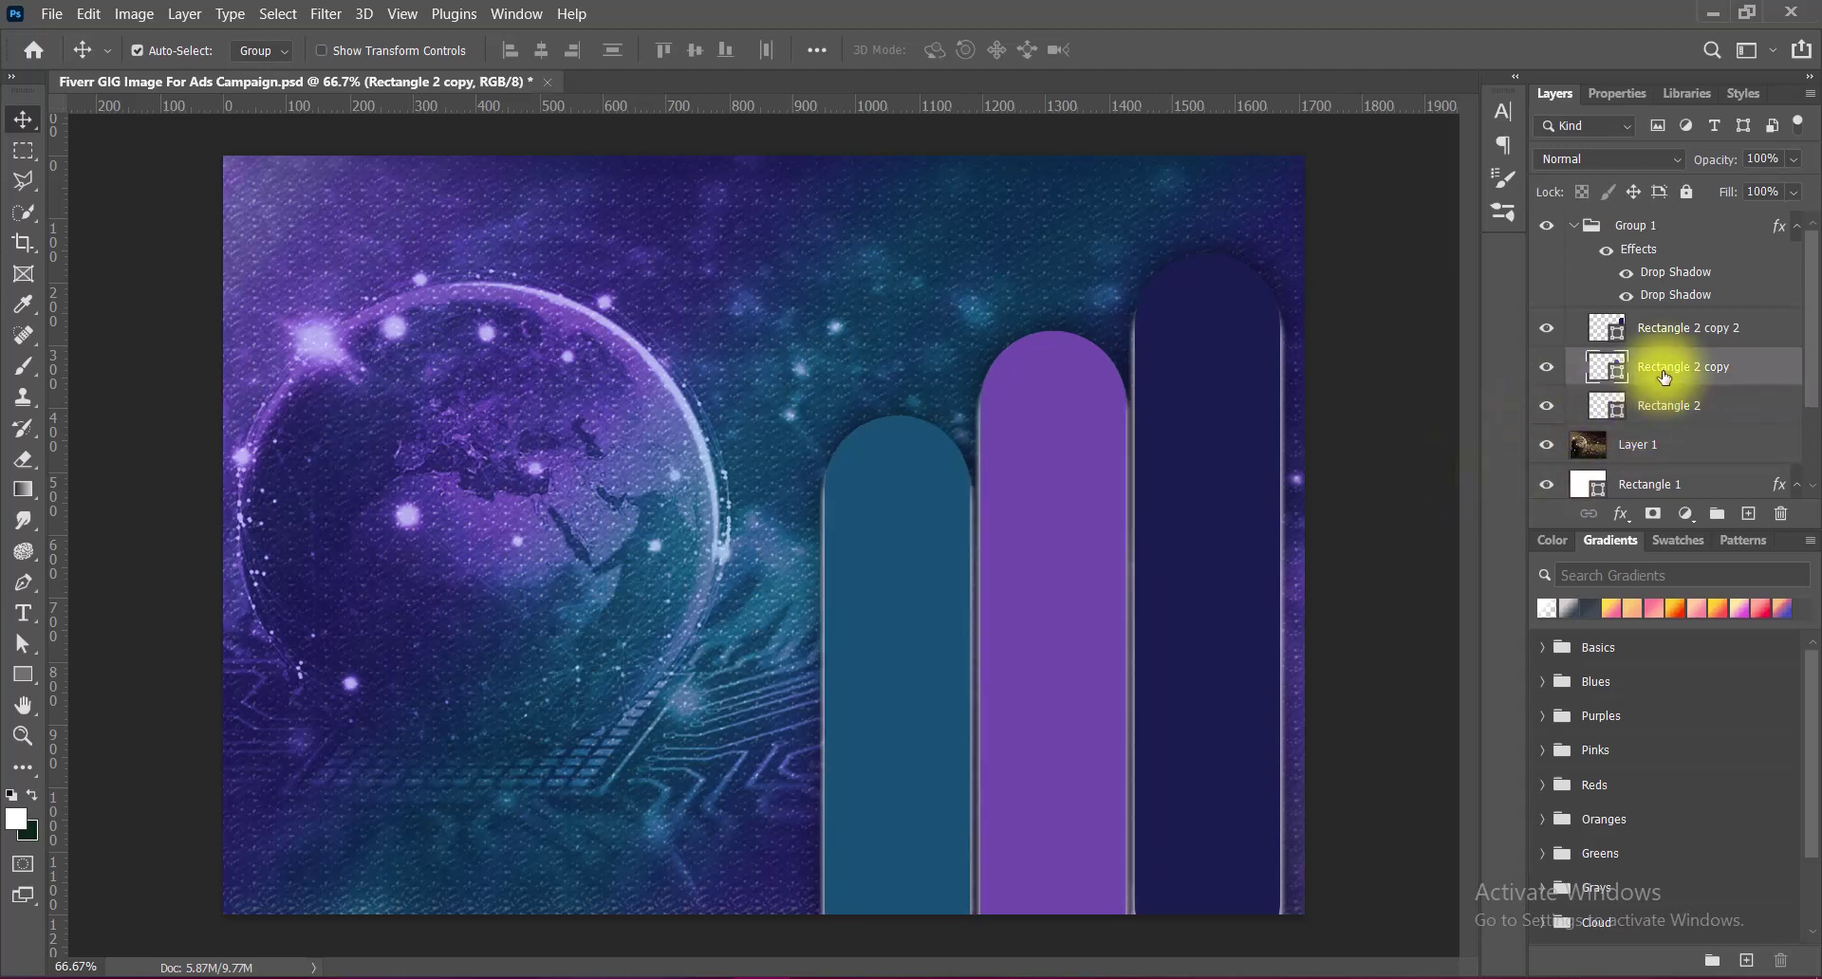
pyautogui.click(1574, 225)
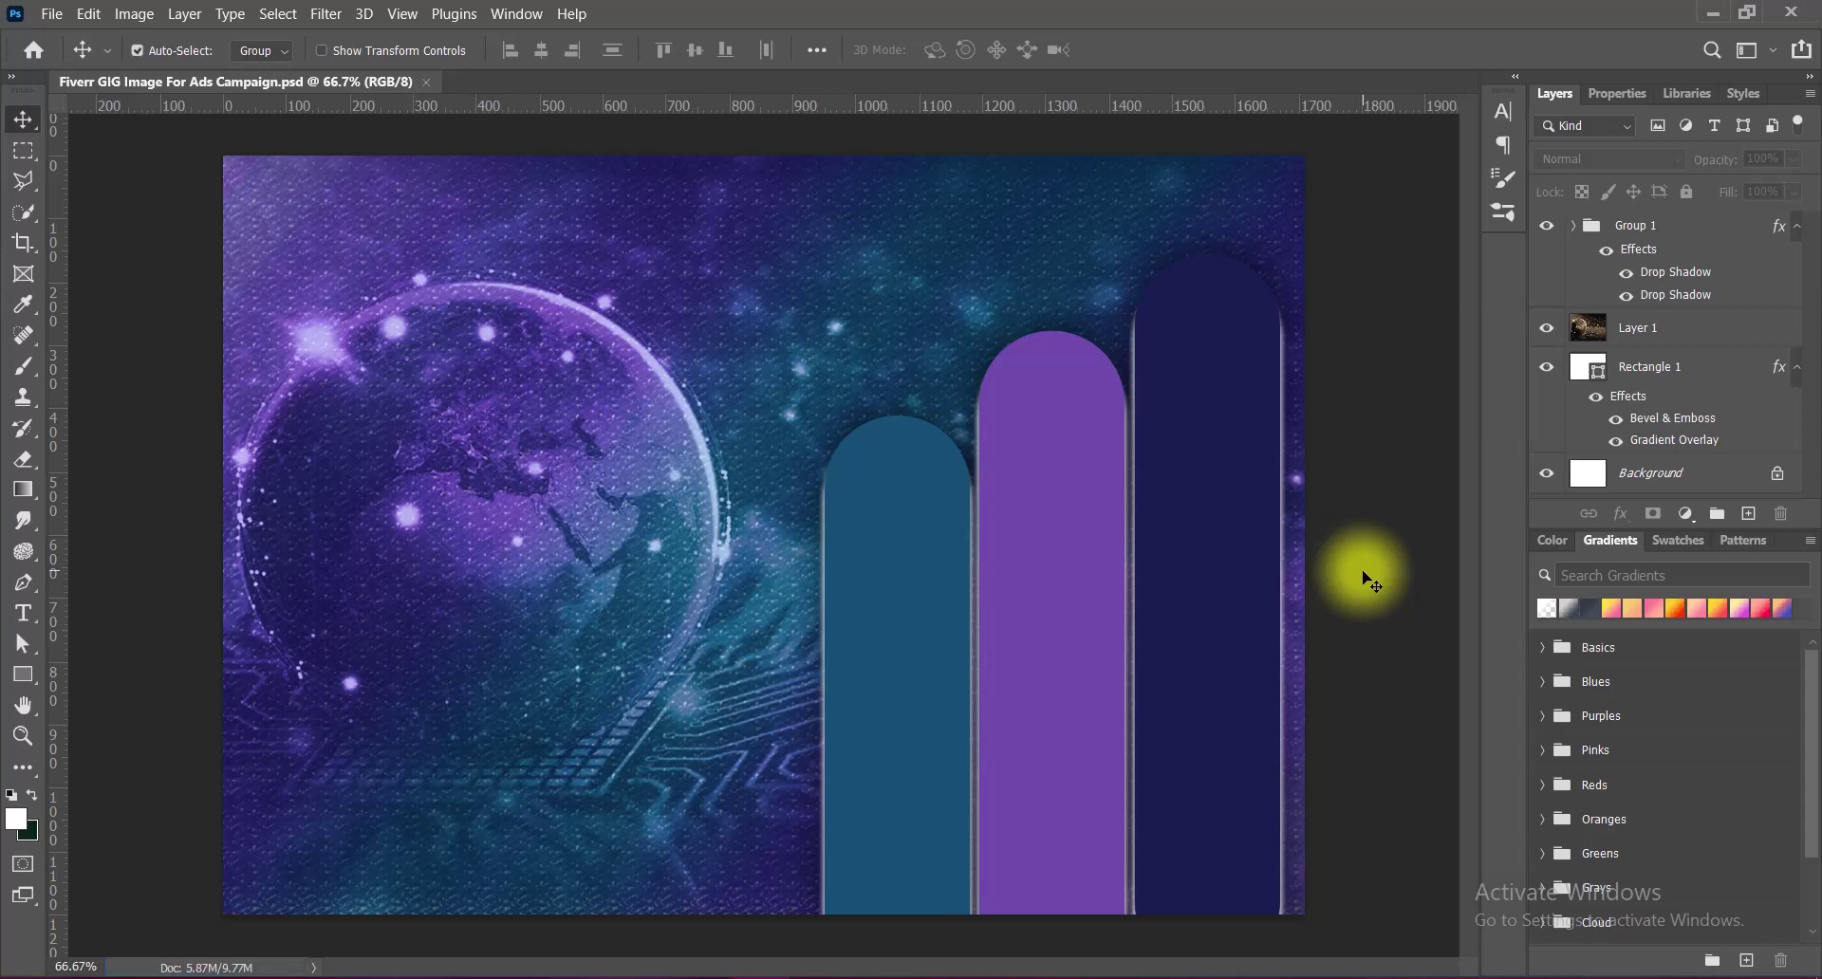
pyautogui.click(1680, 228)
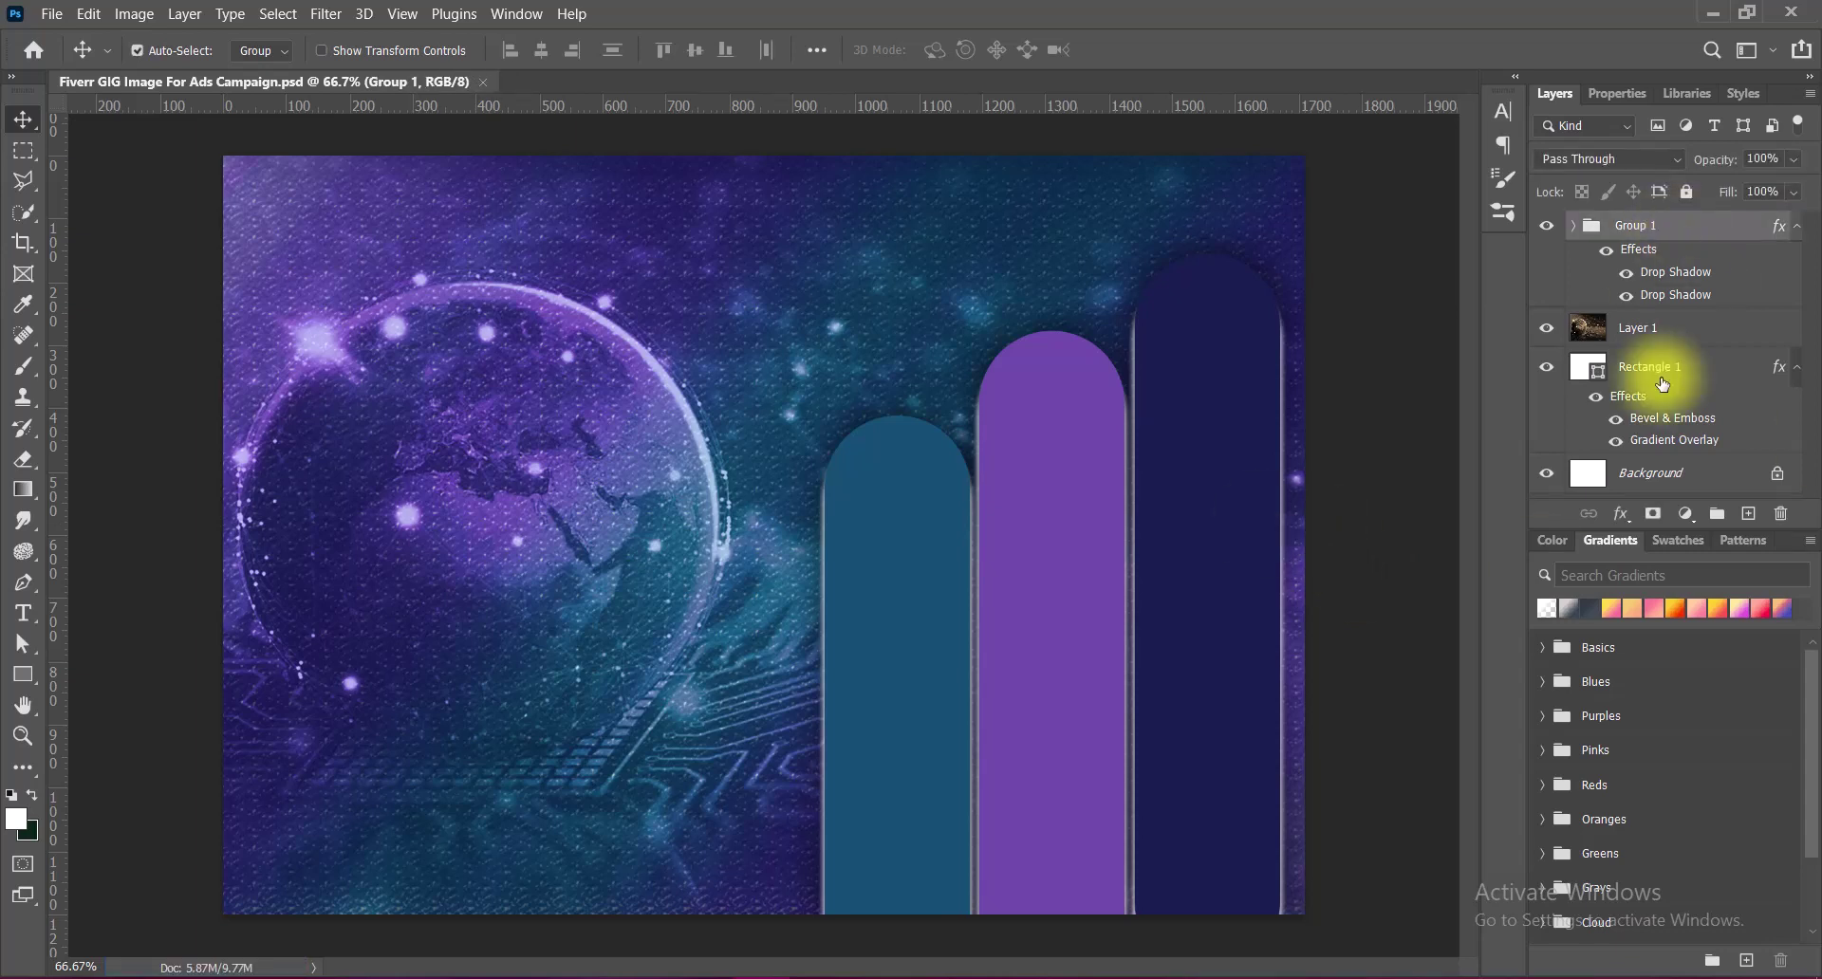
# Add a new layer and start a Pen shape path with an anchor left of the globe.
pyautogui.click(1749, 513)
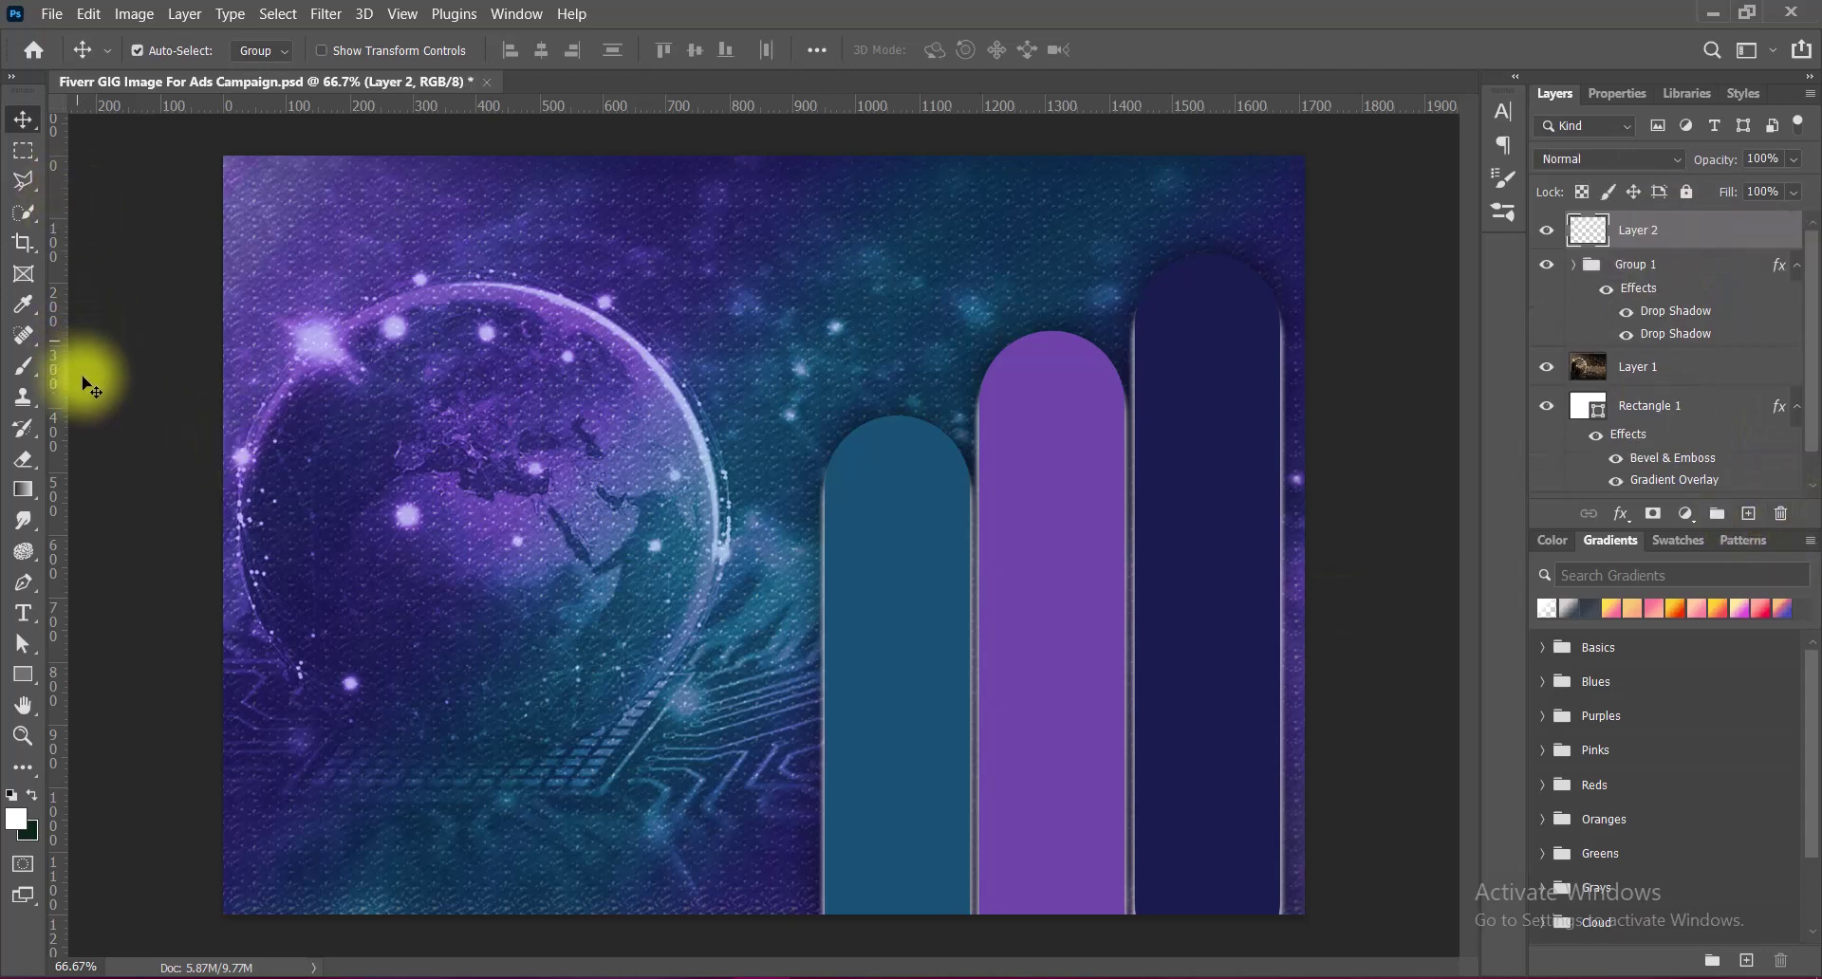
pyautogui.click(24, 581)
pyautogui.click(90, 582)
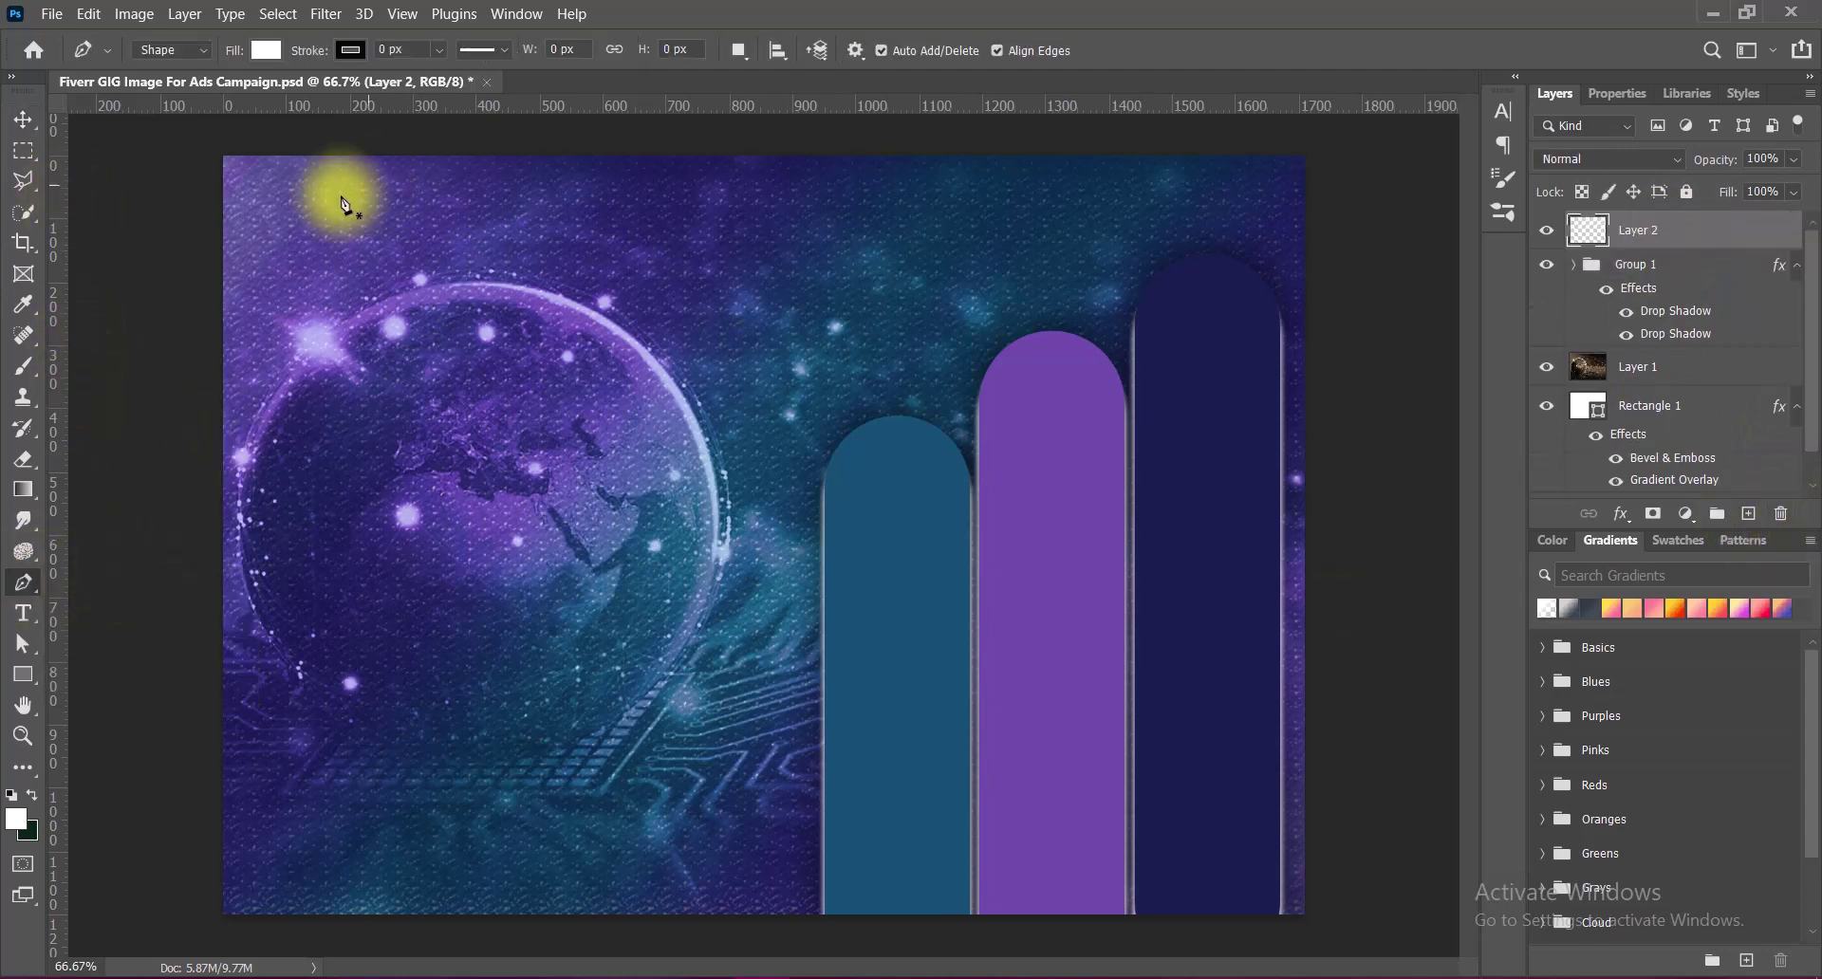
pyautogui.click(163, 368)
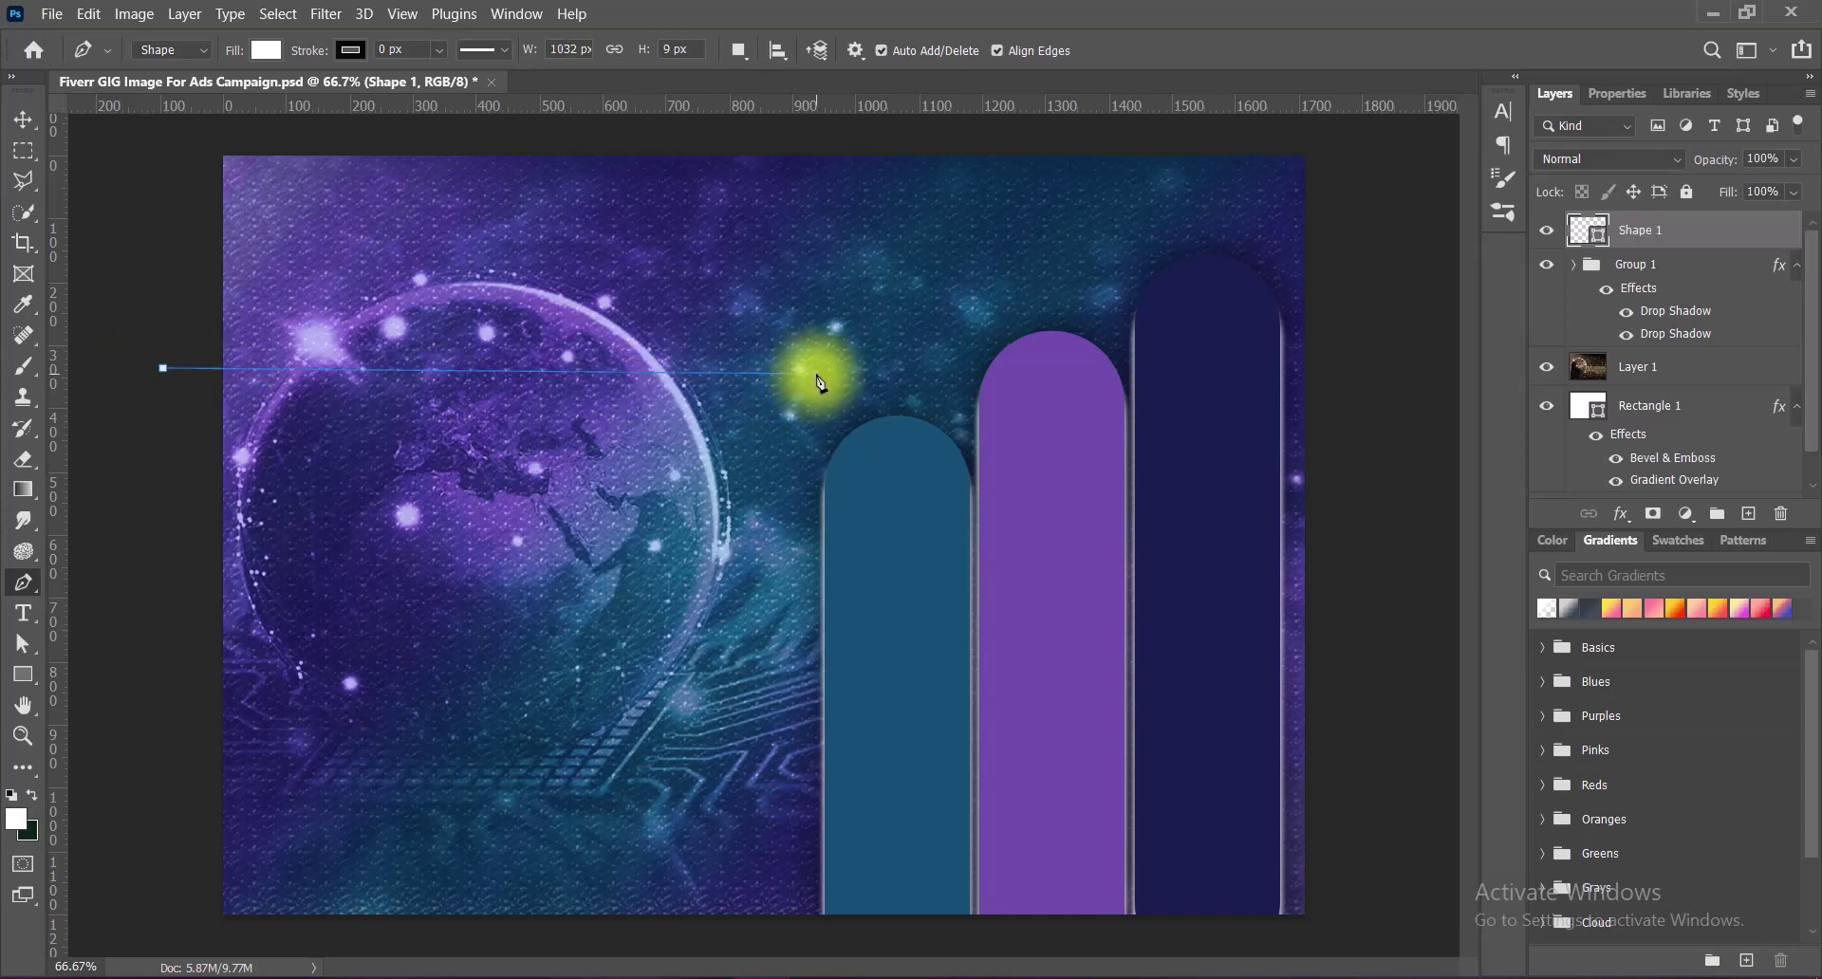
# Add a guide near 335 px and draw a closed path curving up toward the top-right corner.
pyautogui.moveTo(698, 108); pyautogui.dragTo(699, 369)
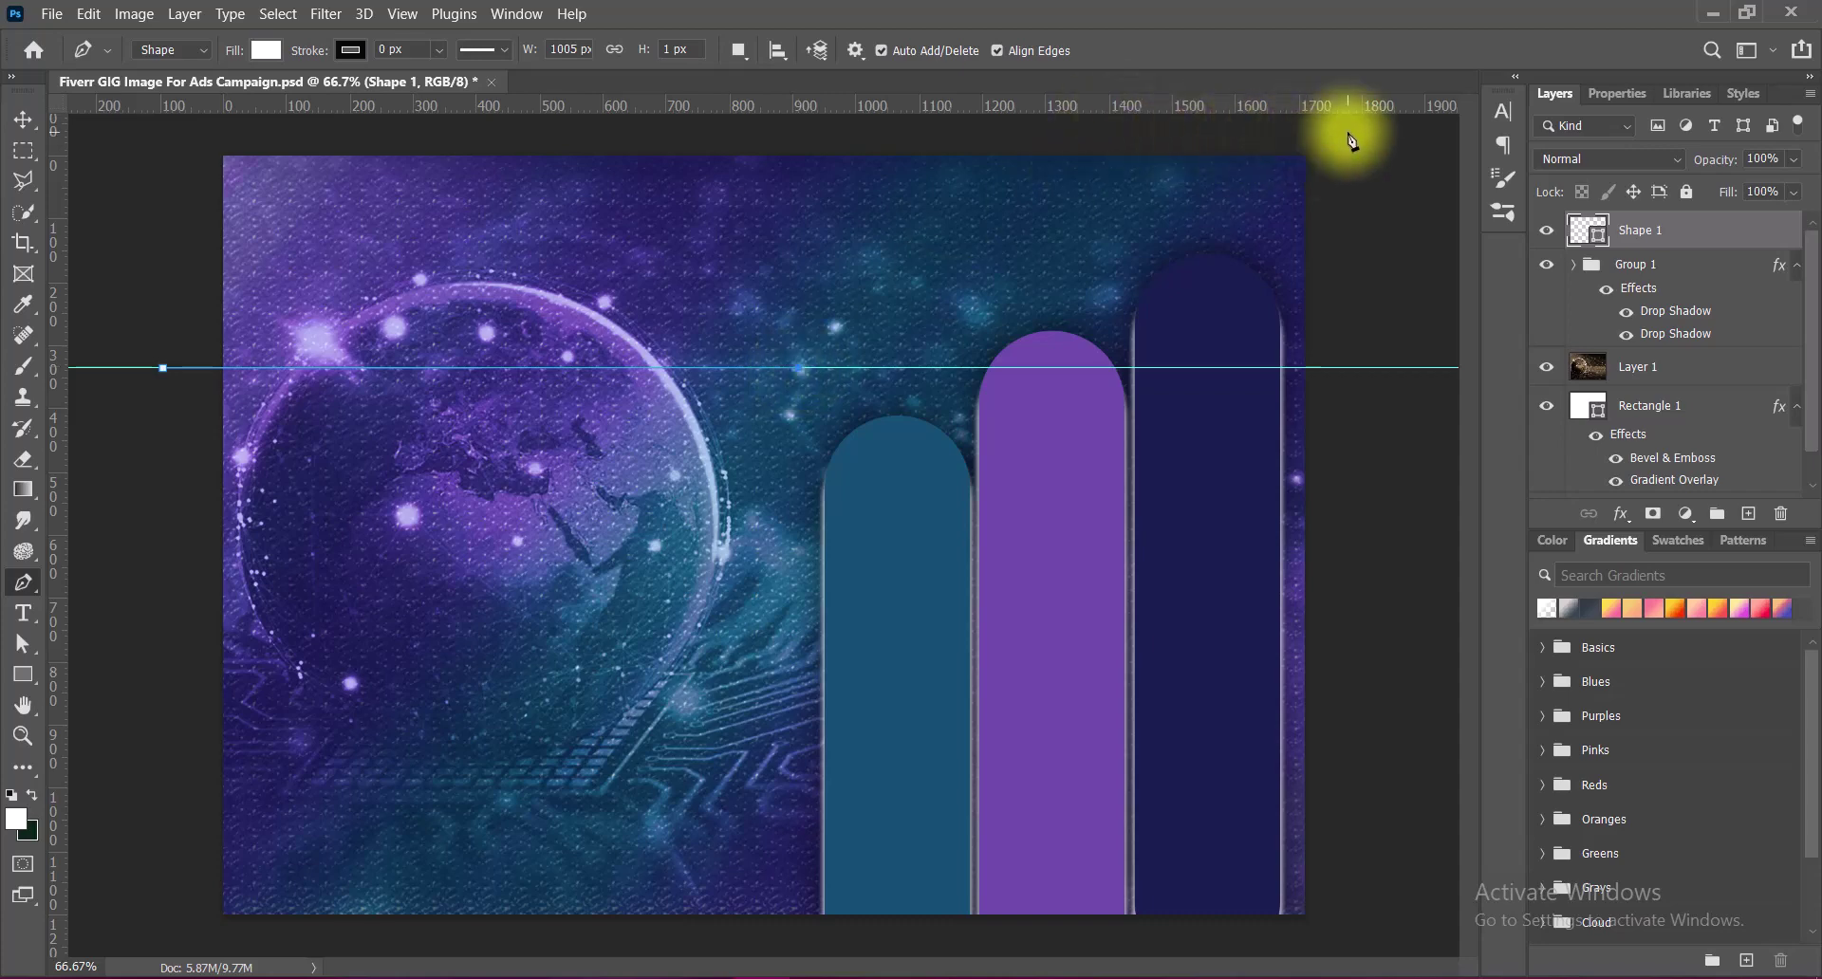
pyautogui.scroll(-1, 1352, 140)
pyautogui.click(1255, 189)
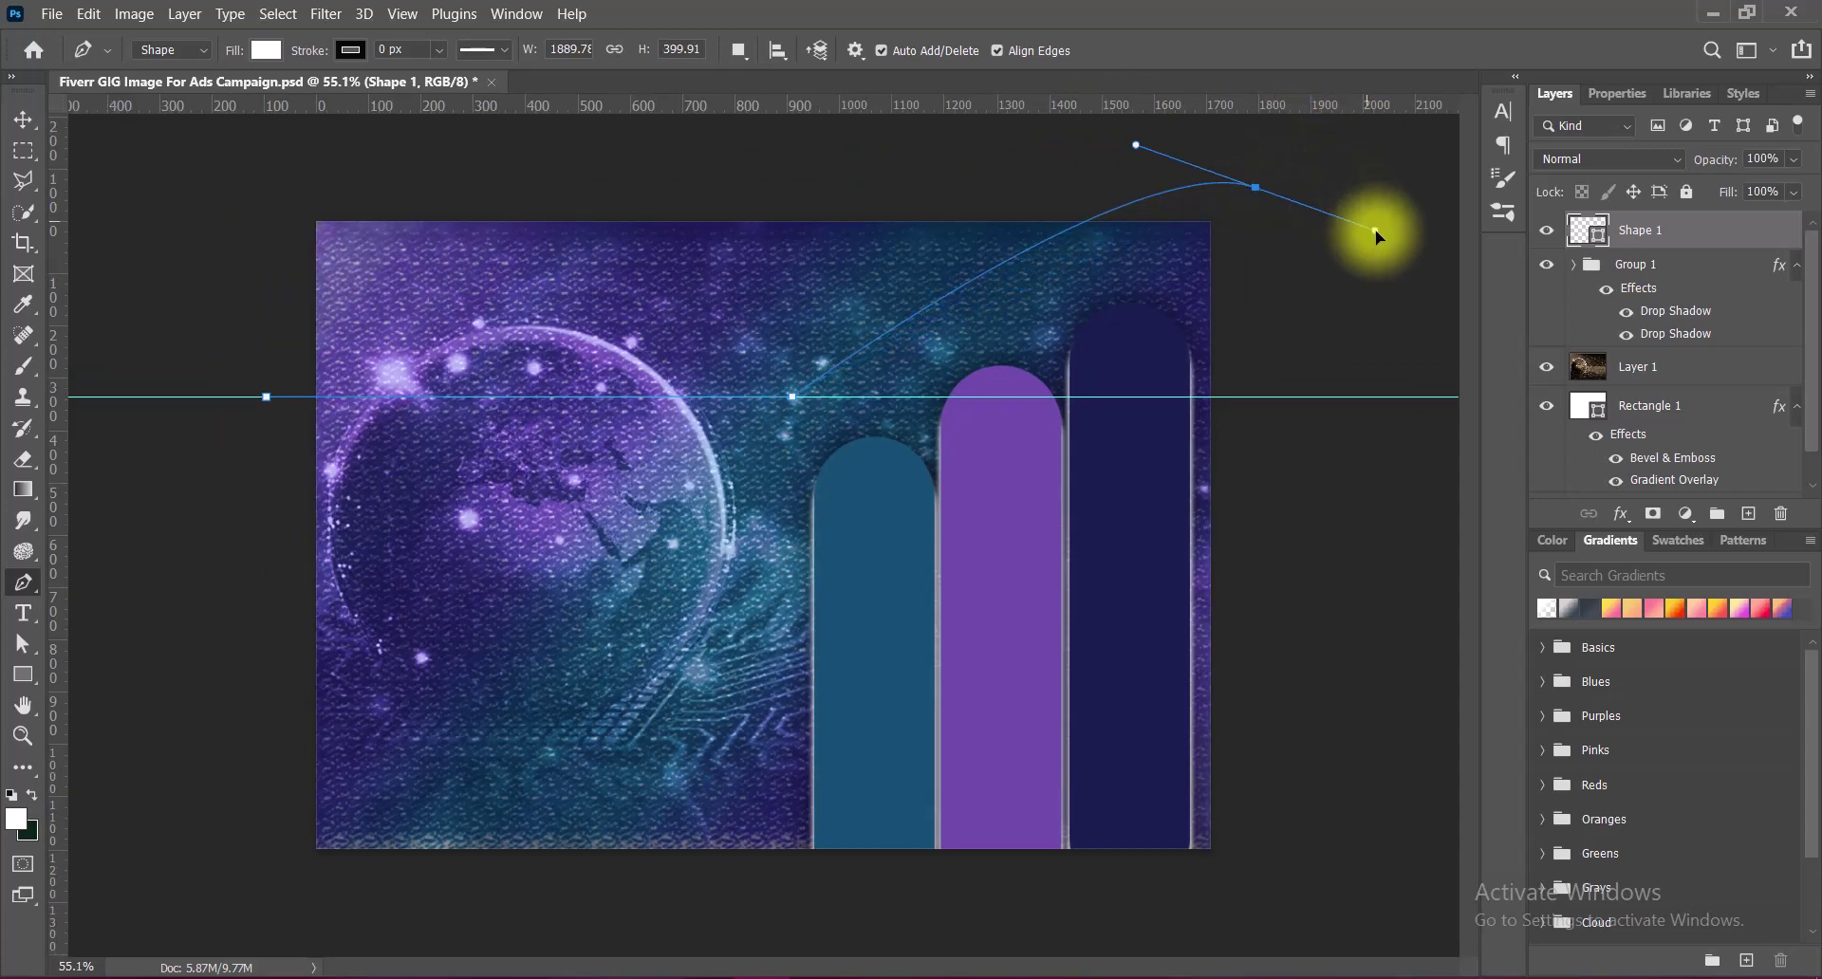
pyautogui.moveTo(1376, 230); pyautogui.dragTo(1530, 183)
pyautogui.moveTo(1642, 168)
pyautogui.mouseDown()
pyautogui.moveTo(1574, 211)
pyautogui.moveTo(1614, 230)
pyautogui.mouseUp()
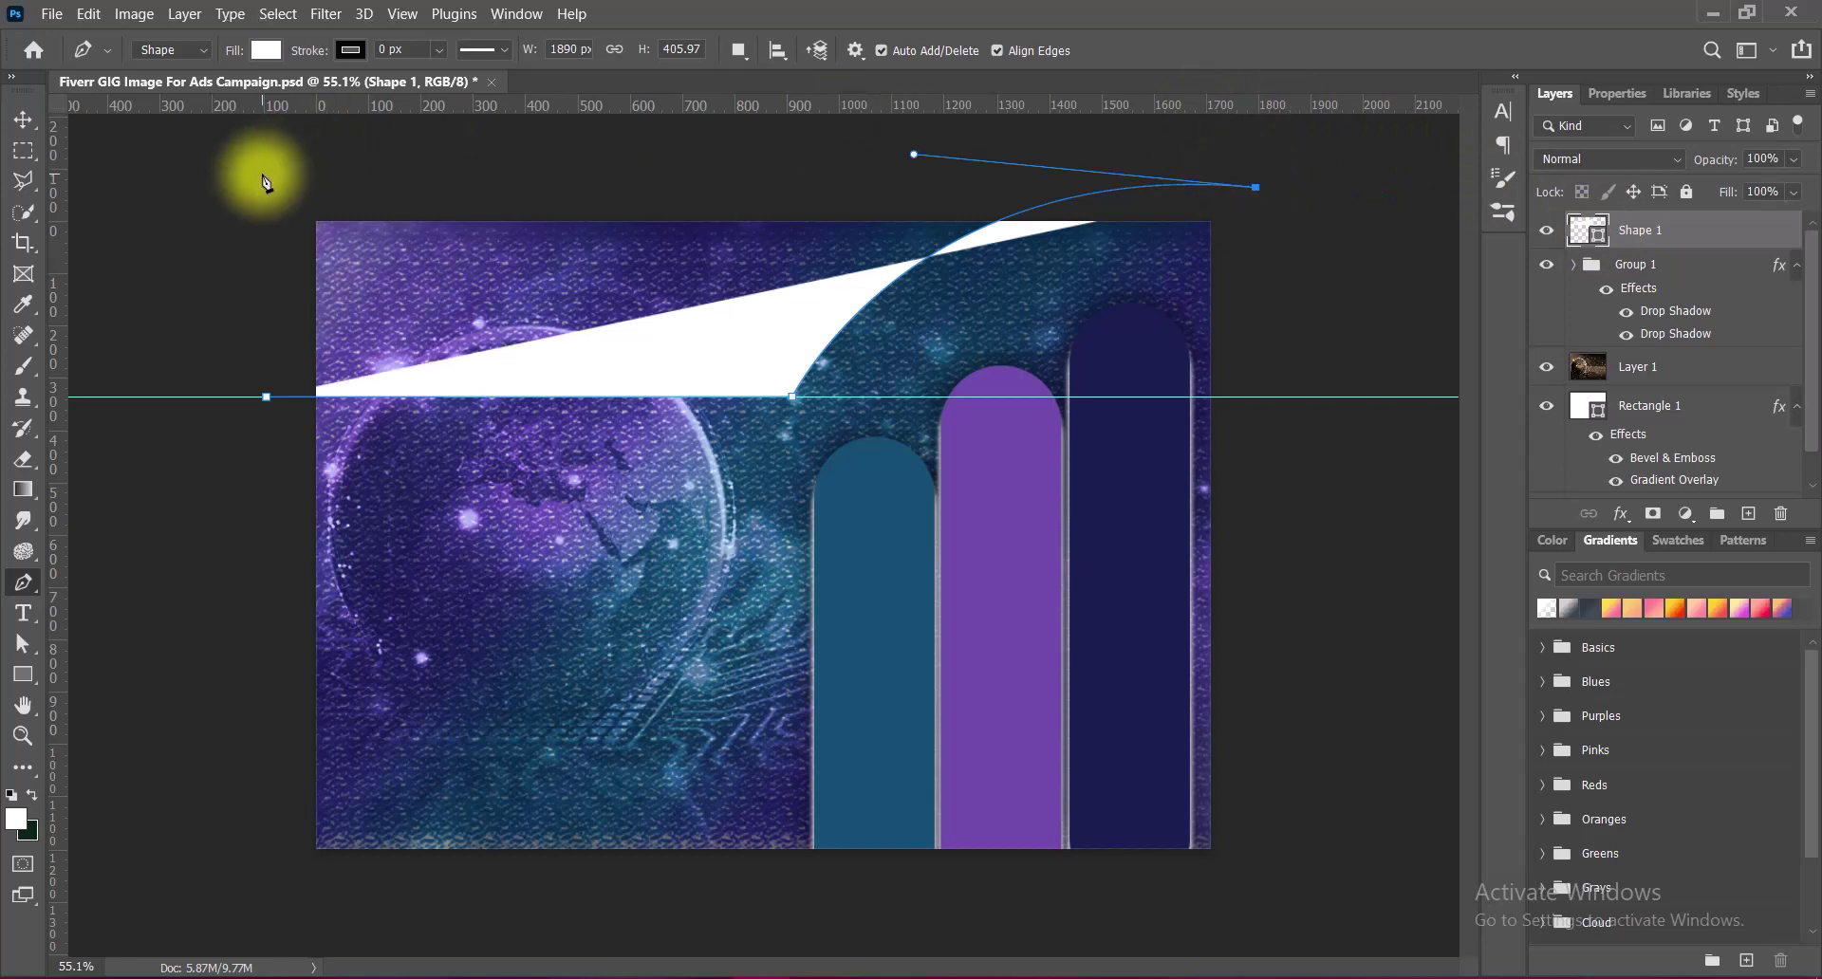
pyautogui.click(264, 175)
pyautogui.click(266, 397)
# Remove the horizontal guide and select the Shape 1 layer.
pyautogui.click(23, 119)
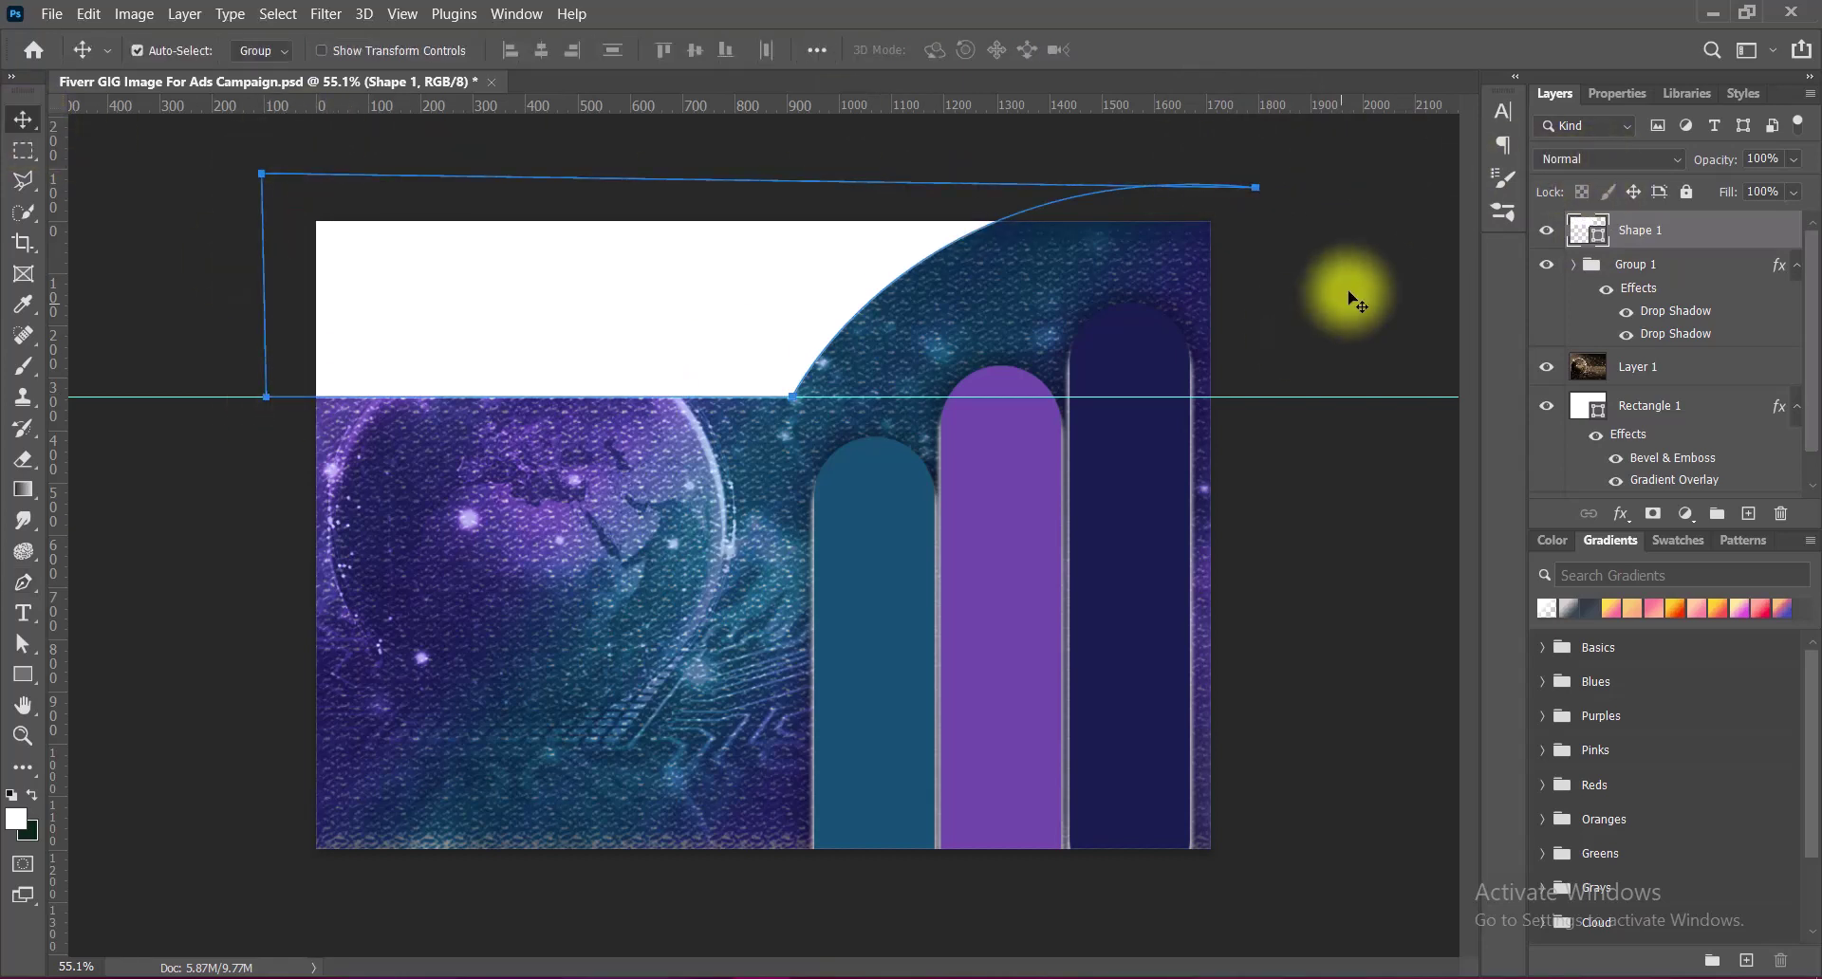
pyautogui.click(1159, 184)
pyautogui.moveTo(830, 417); pyautogui.dragTo(837, 134)
pyautogui.click(750, 364)
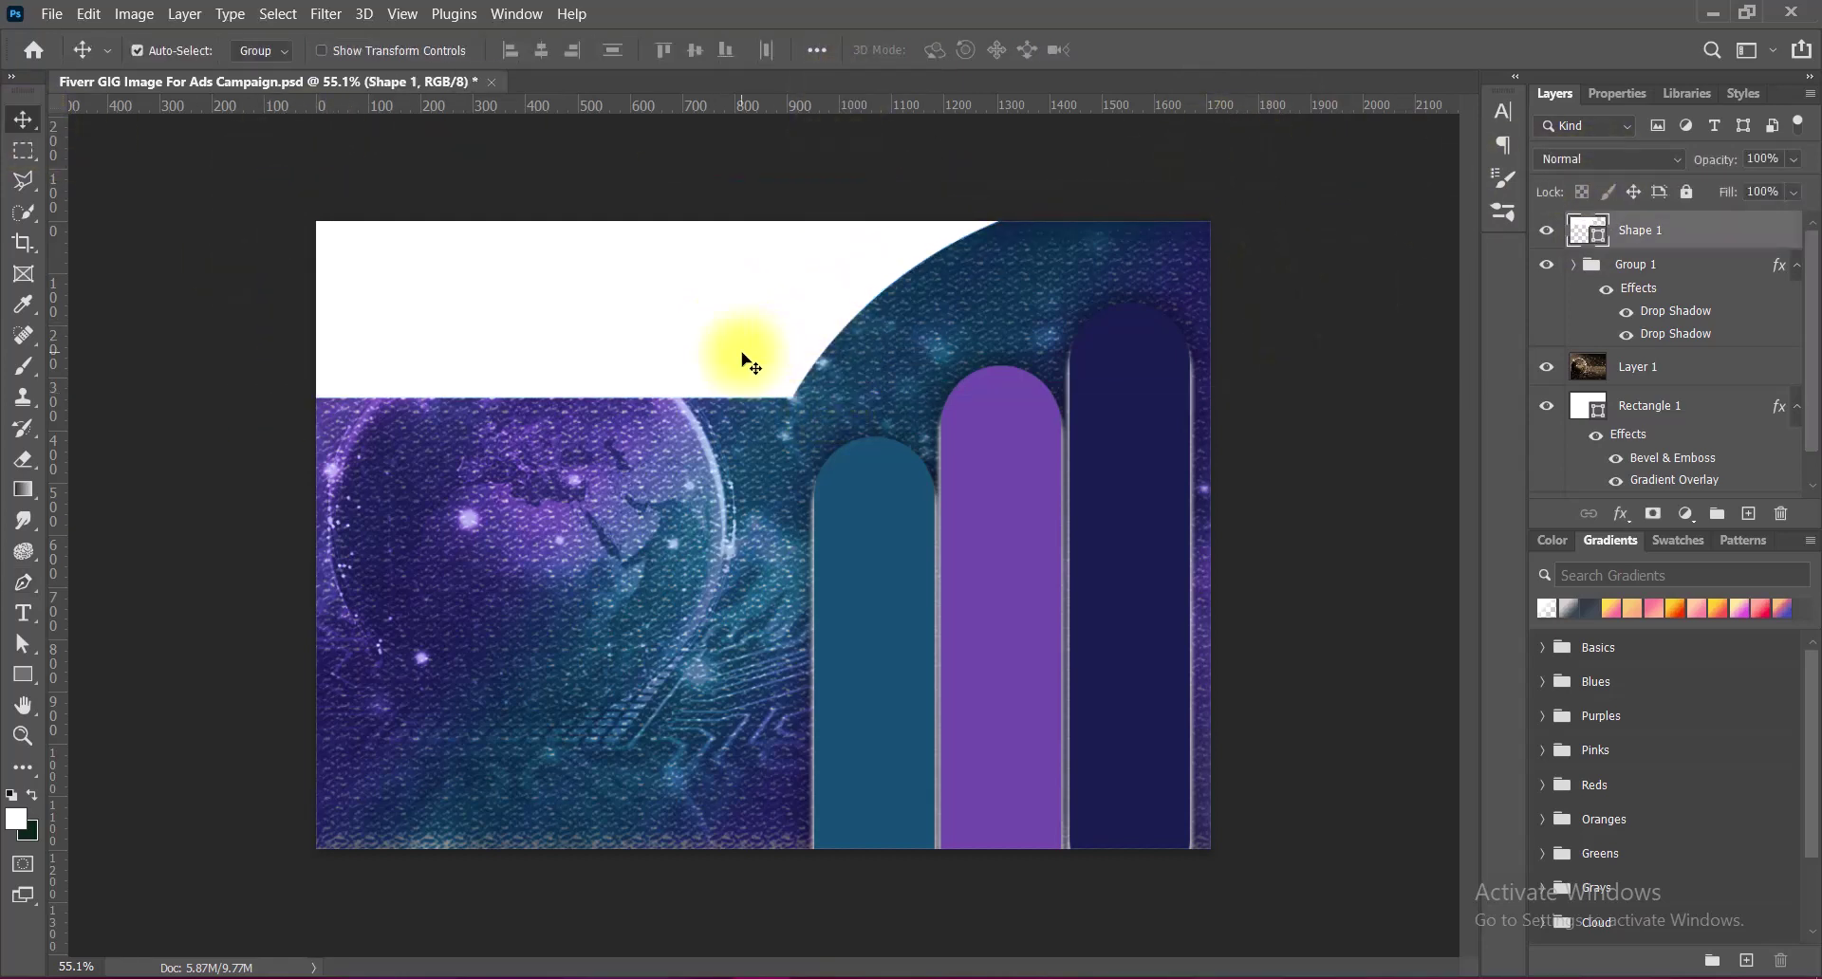
# Free-transform Shape 1 down to the pill bars' tops and skew its right side outward.
pyautogui.hotkey('ctrl', 't')
pyautogui.moveTo(757, 396); pyautogui.dragTo(758, 434)
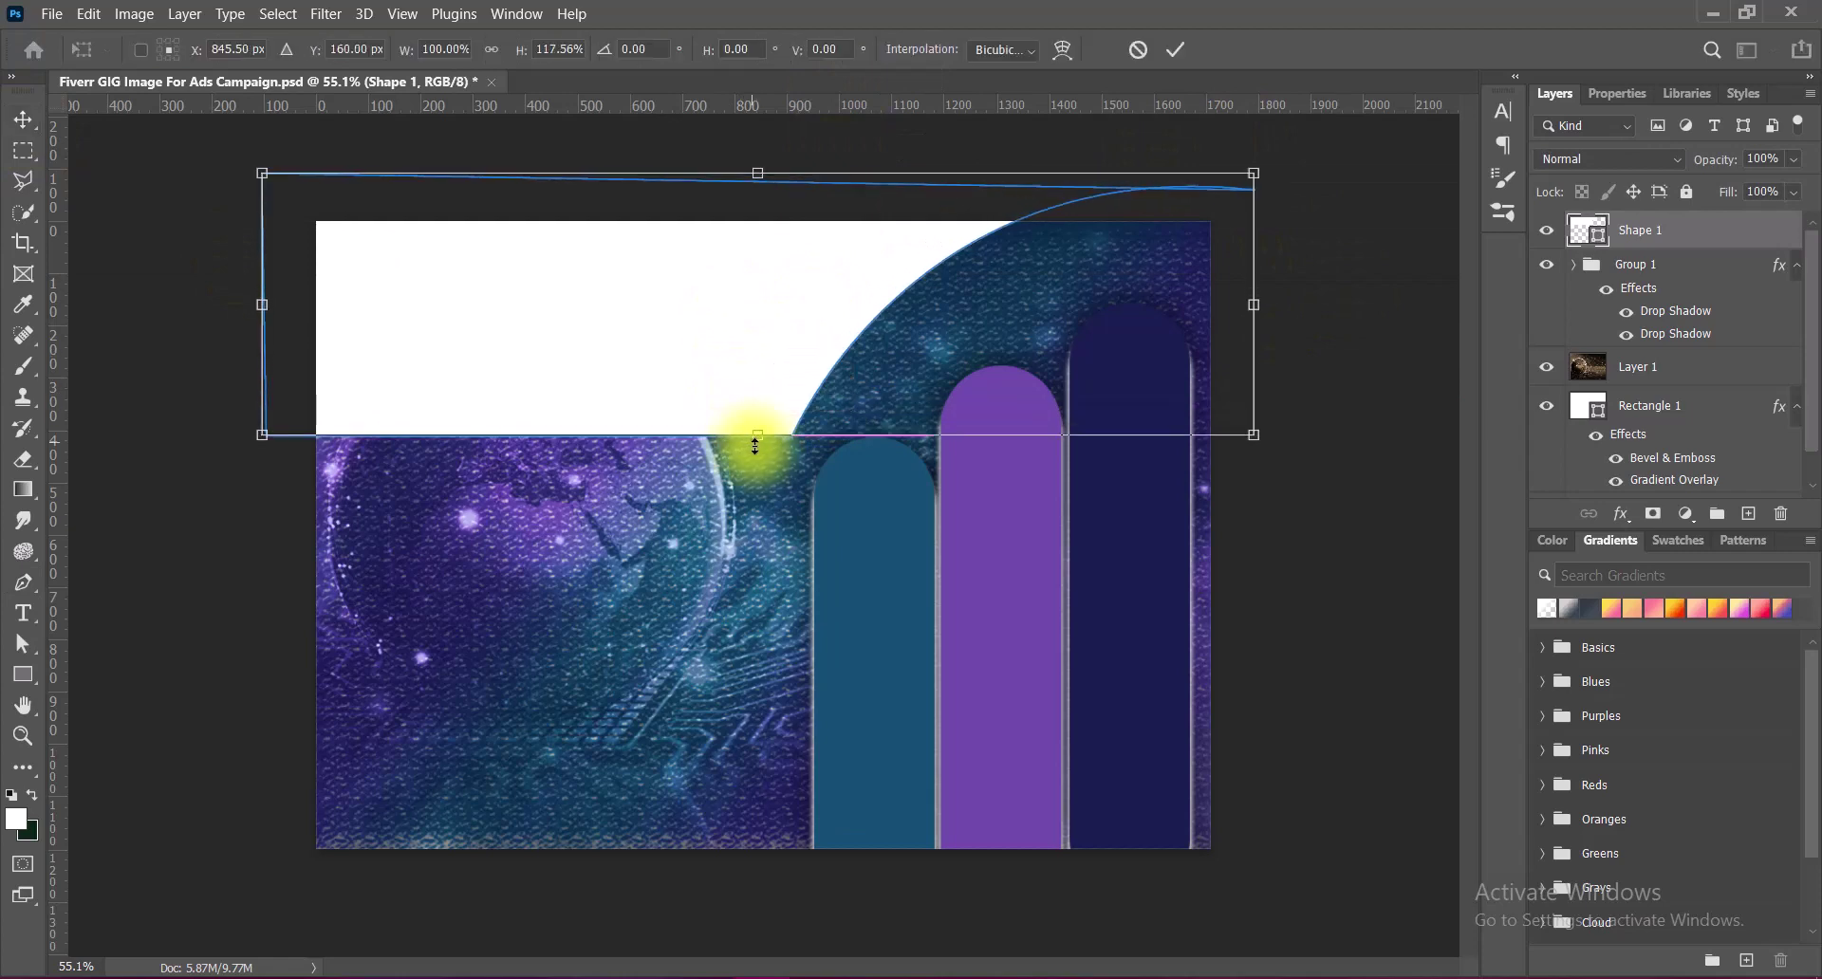
pyautogui.moveTo(1262, 306); pyautogui.dragTo(1347, 306)
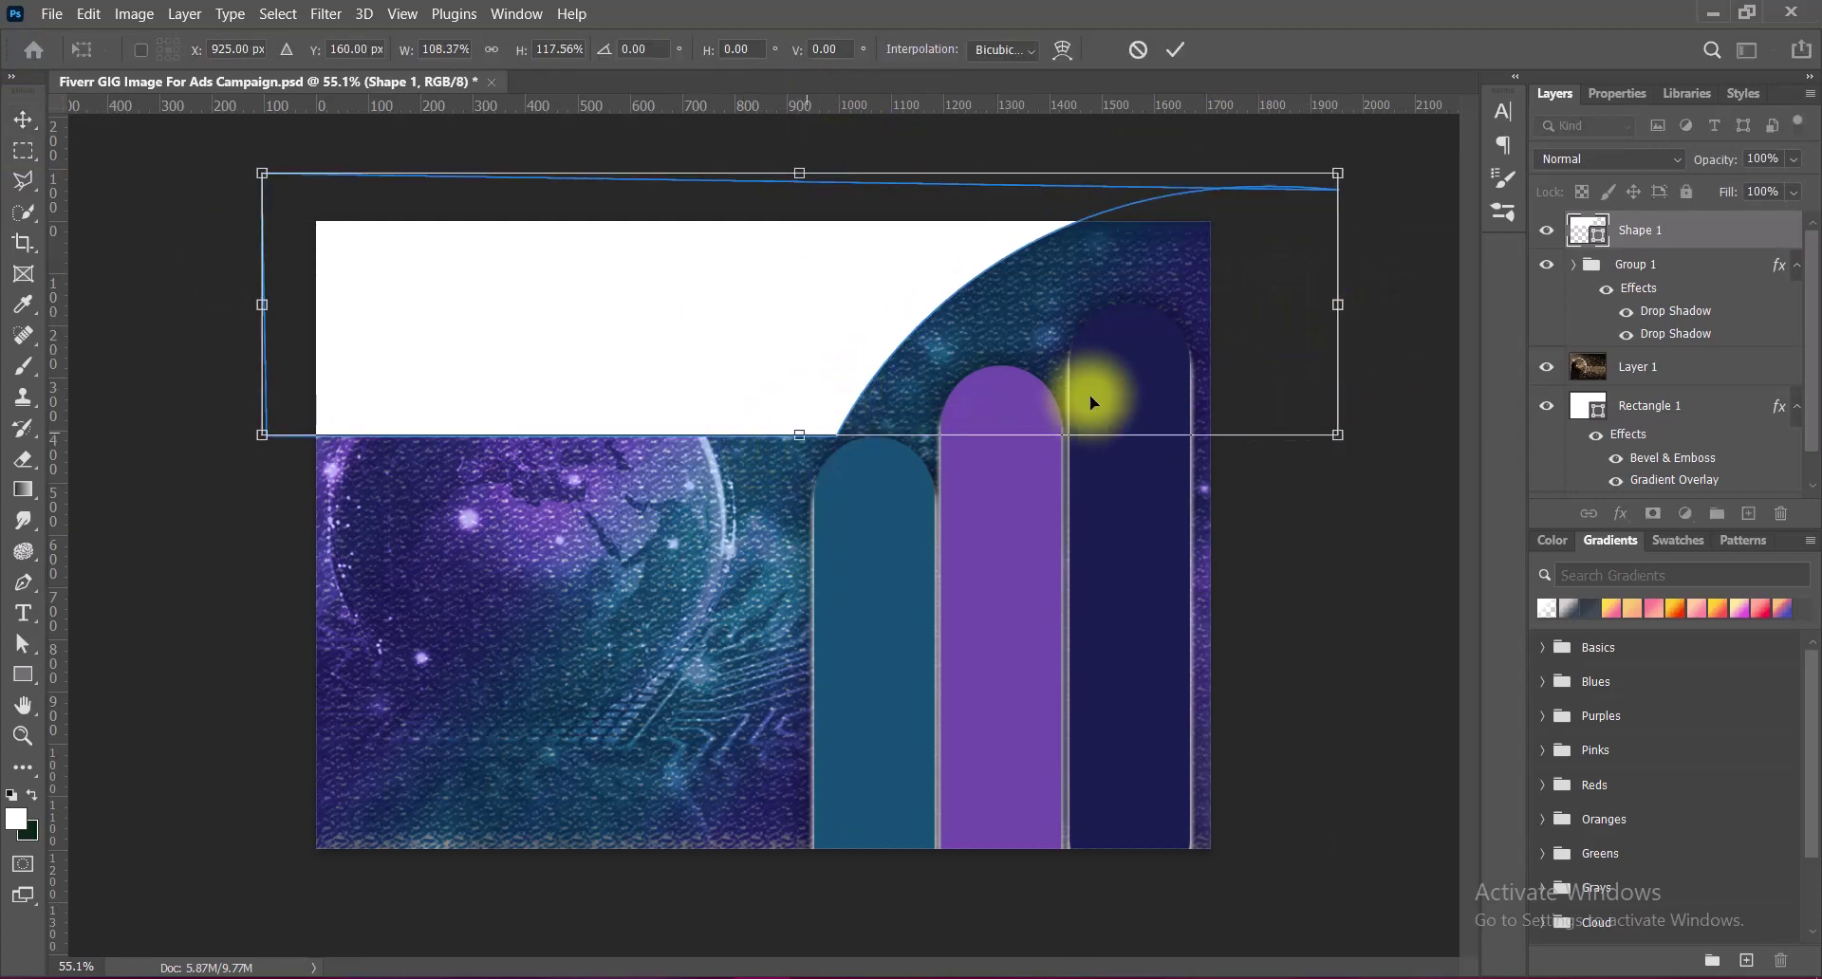
pyautogui.moveTo(799, 435); pyautogui.dragTo(799, 486)
pyautogui.moveTo(1338, 329); pyautogui.dragTo(1277, 333)
pyautogui.rightClick(863, 297)
pyautogui.press('Escape')
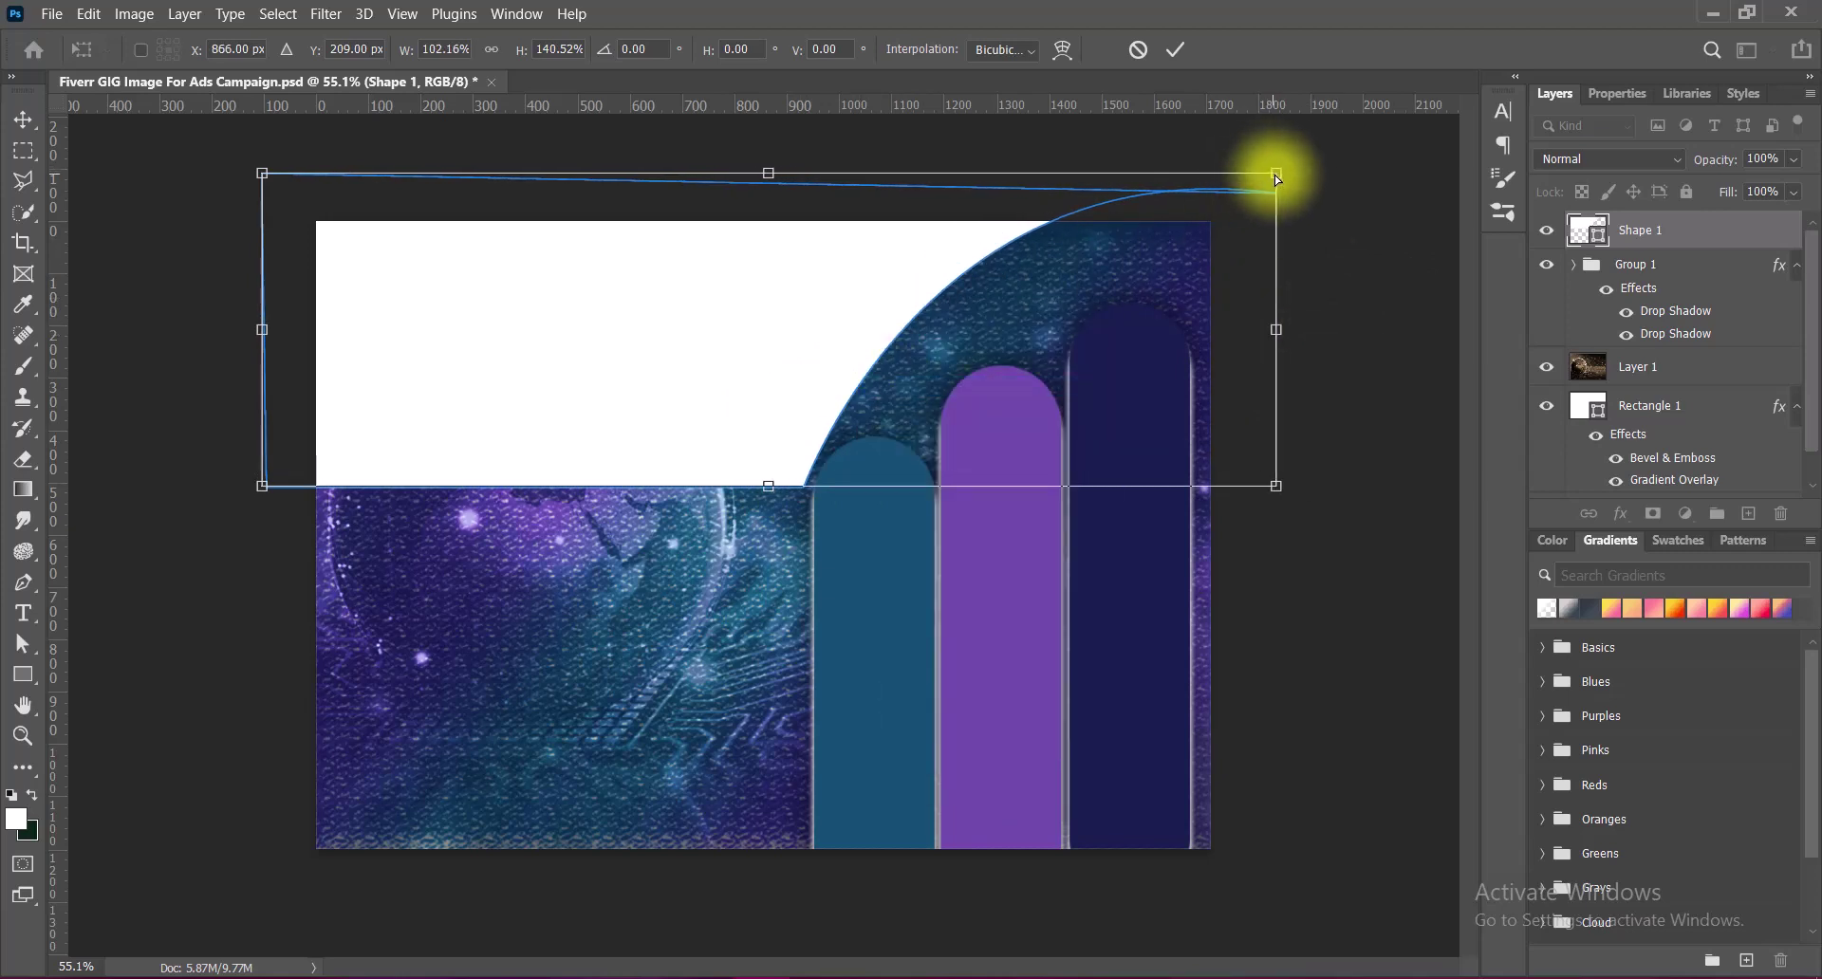
pyautogui.moveTo(1277, 174); pyautogui.dragTo(1328, 174)
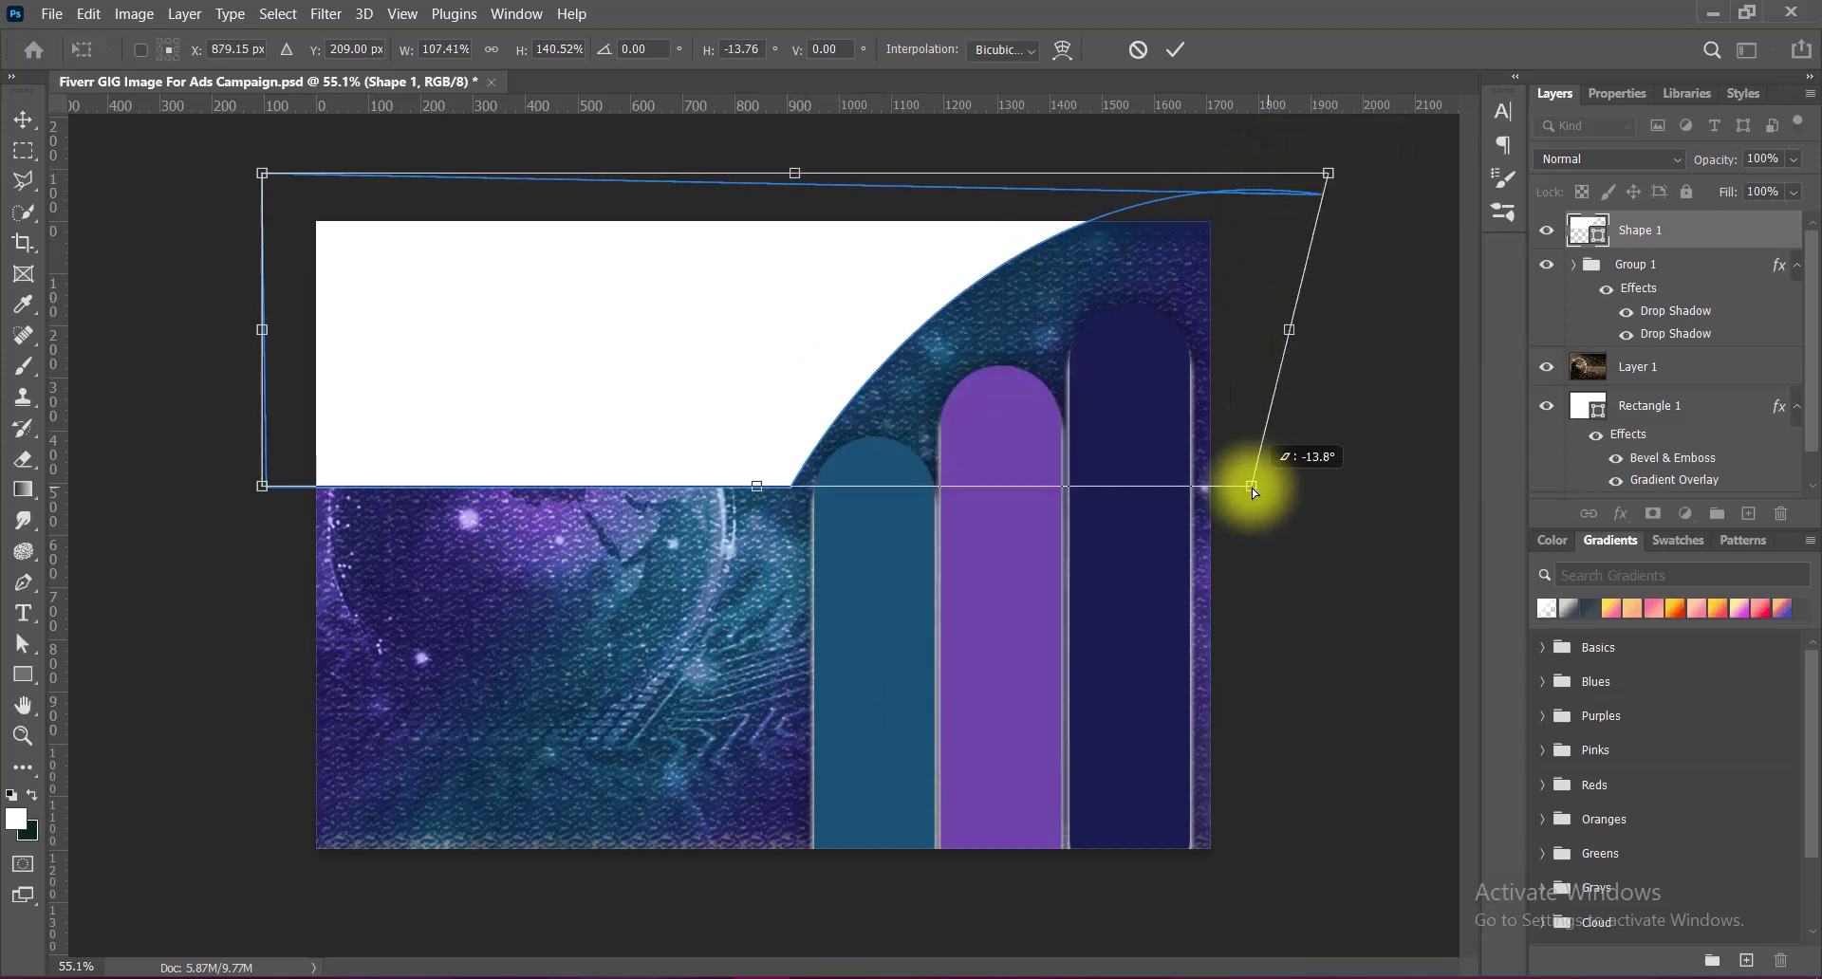
pyautogui.moveTo(1251, 488); pyautogui.dragTo(1262, 487)
pyautogui.click(1177, 50)
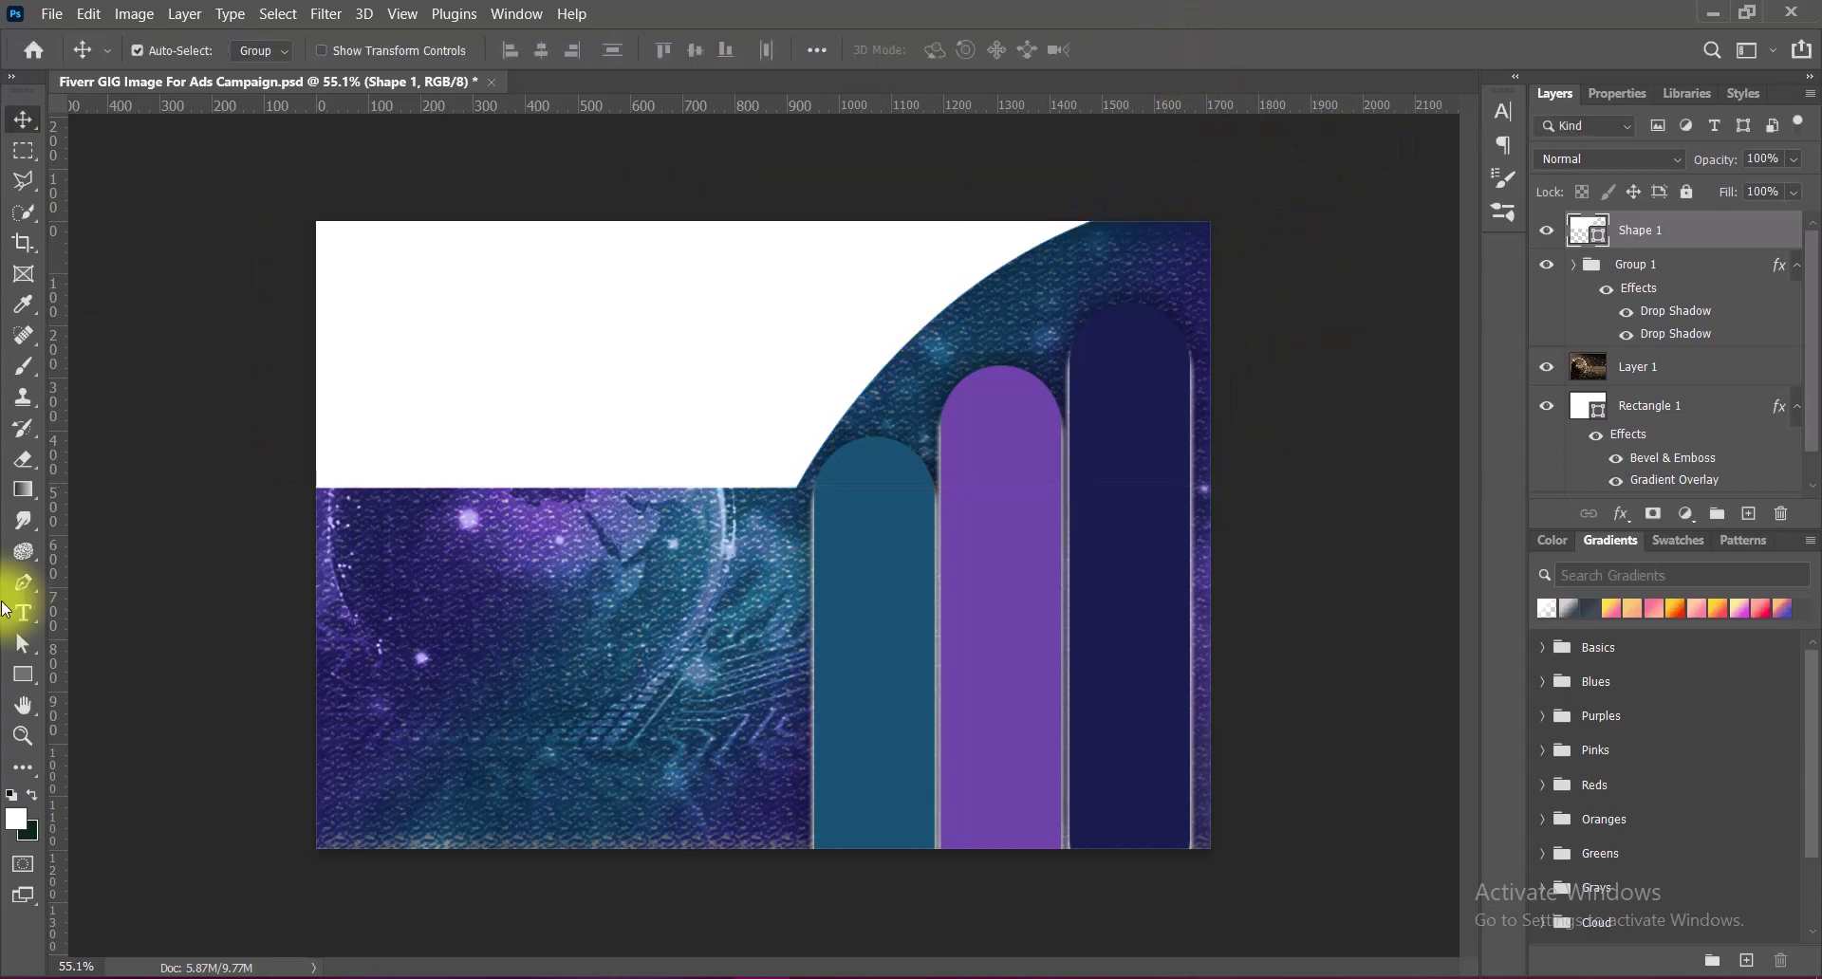
# Drag Shape 1's top-right anchor handle with Direct Selection into a wider sweeping curve.
pyautogui.click(142, 672)
pyautogui.click(814, 378)
pyautogui.click(1319, 198)
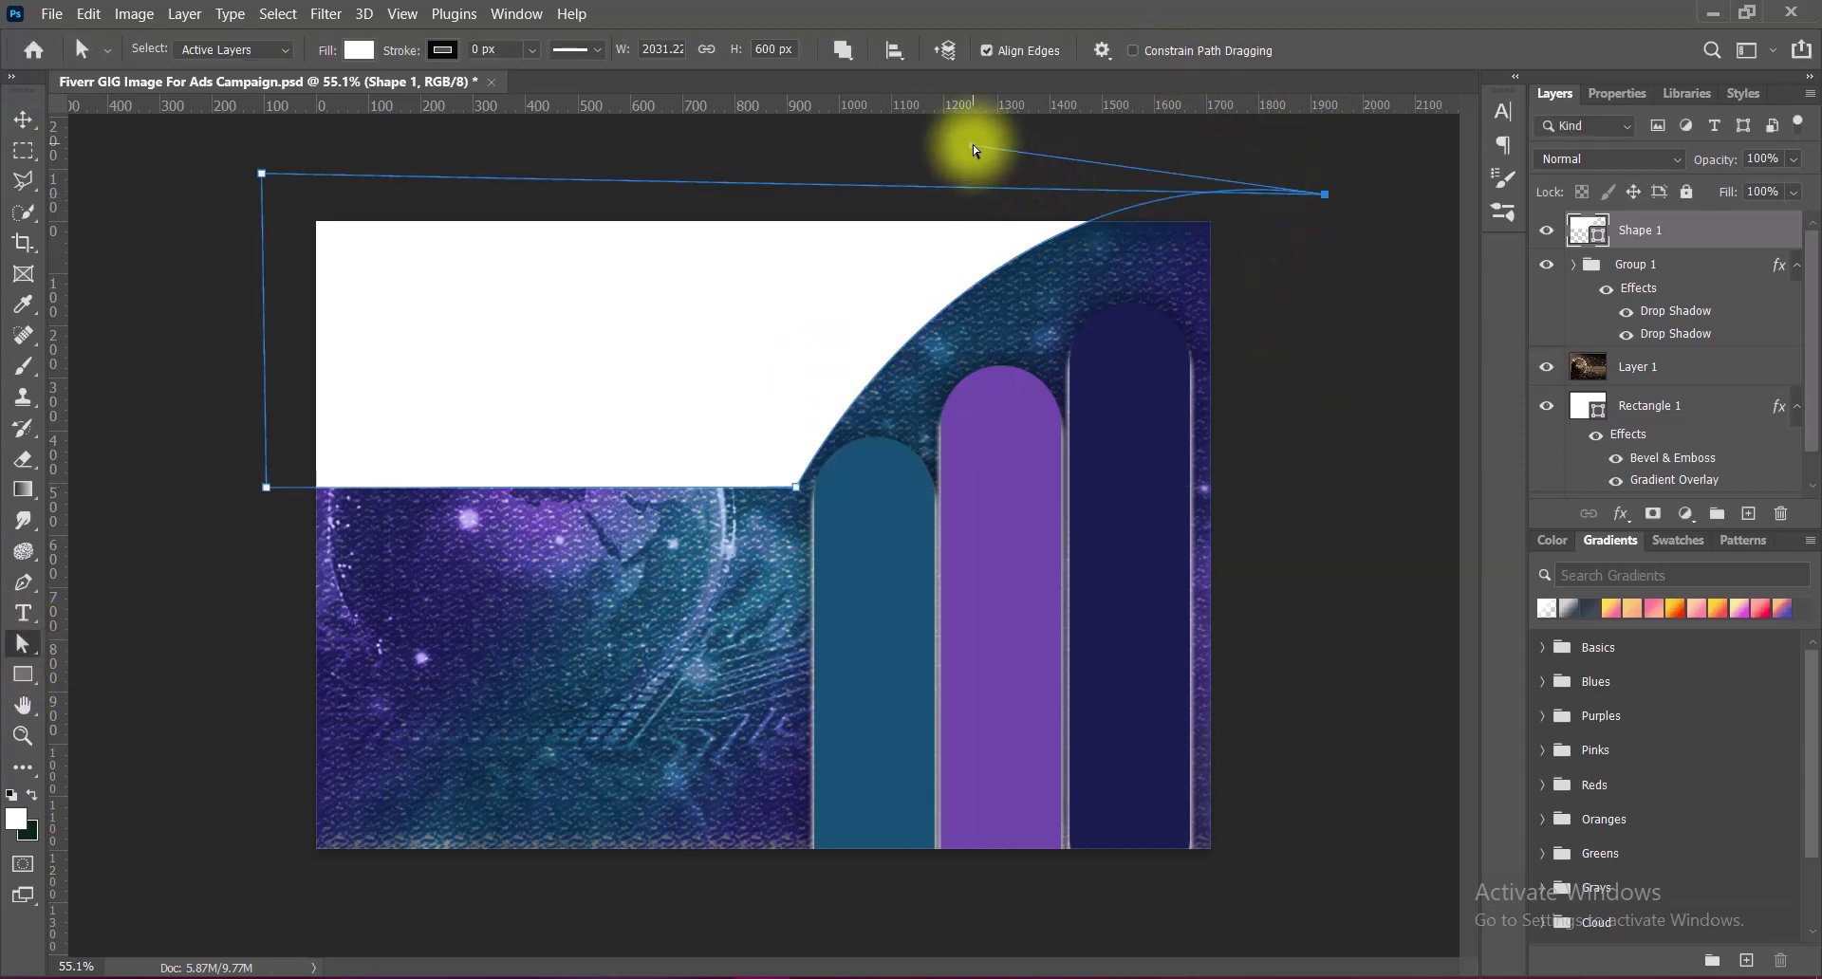
pyautogui.moveTo(973, 149)
pyautogui.mouseDown()
pyautogui.moveTo(824, 219)
pyautogui.moveTo(851, 224)
pyautogui.mouseUp()
pyautogui.click(24, 120)
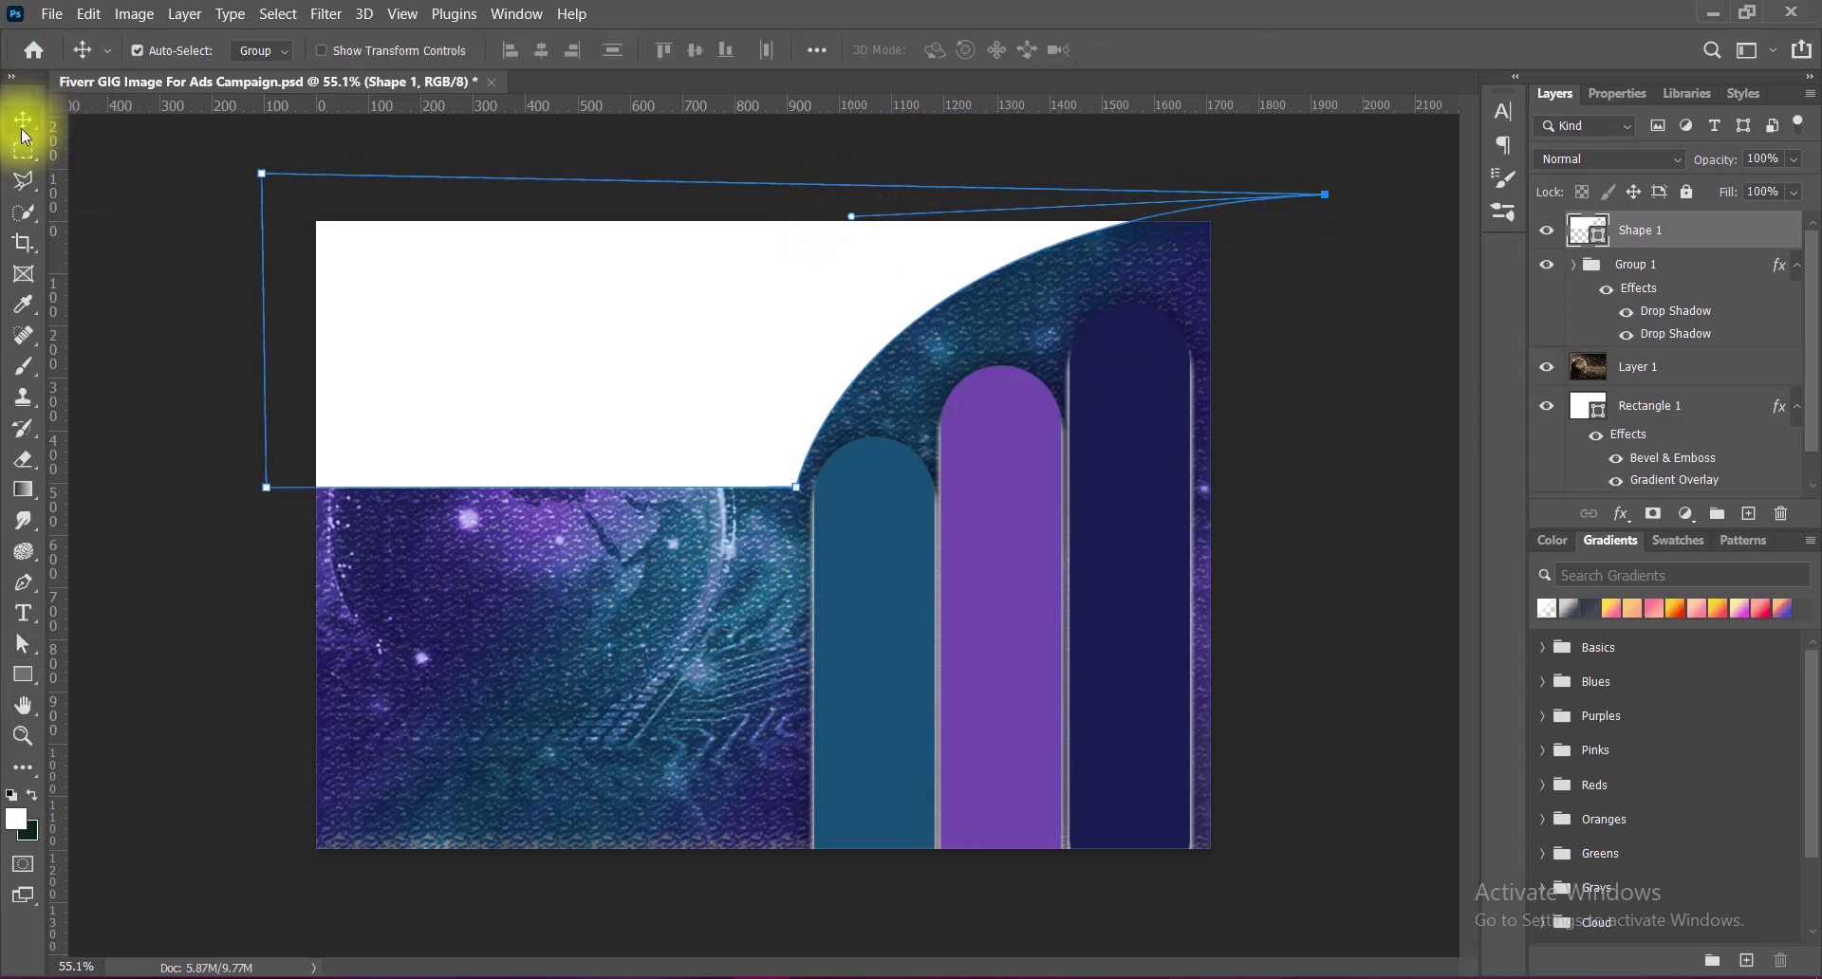
pyautogui.click(1324, 429)
pyautogui.click(848, 302)
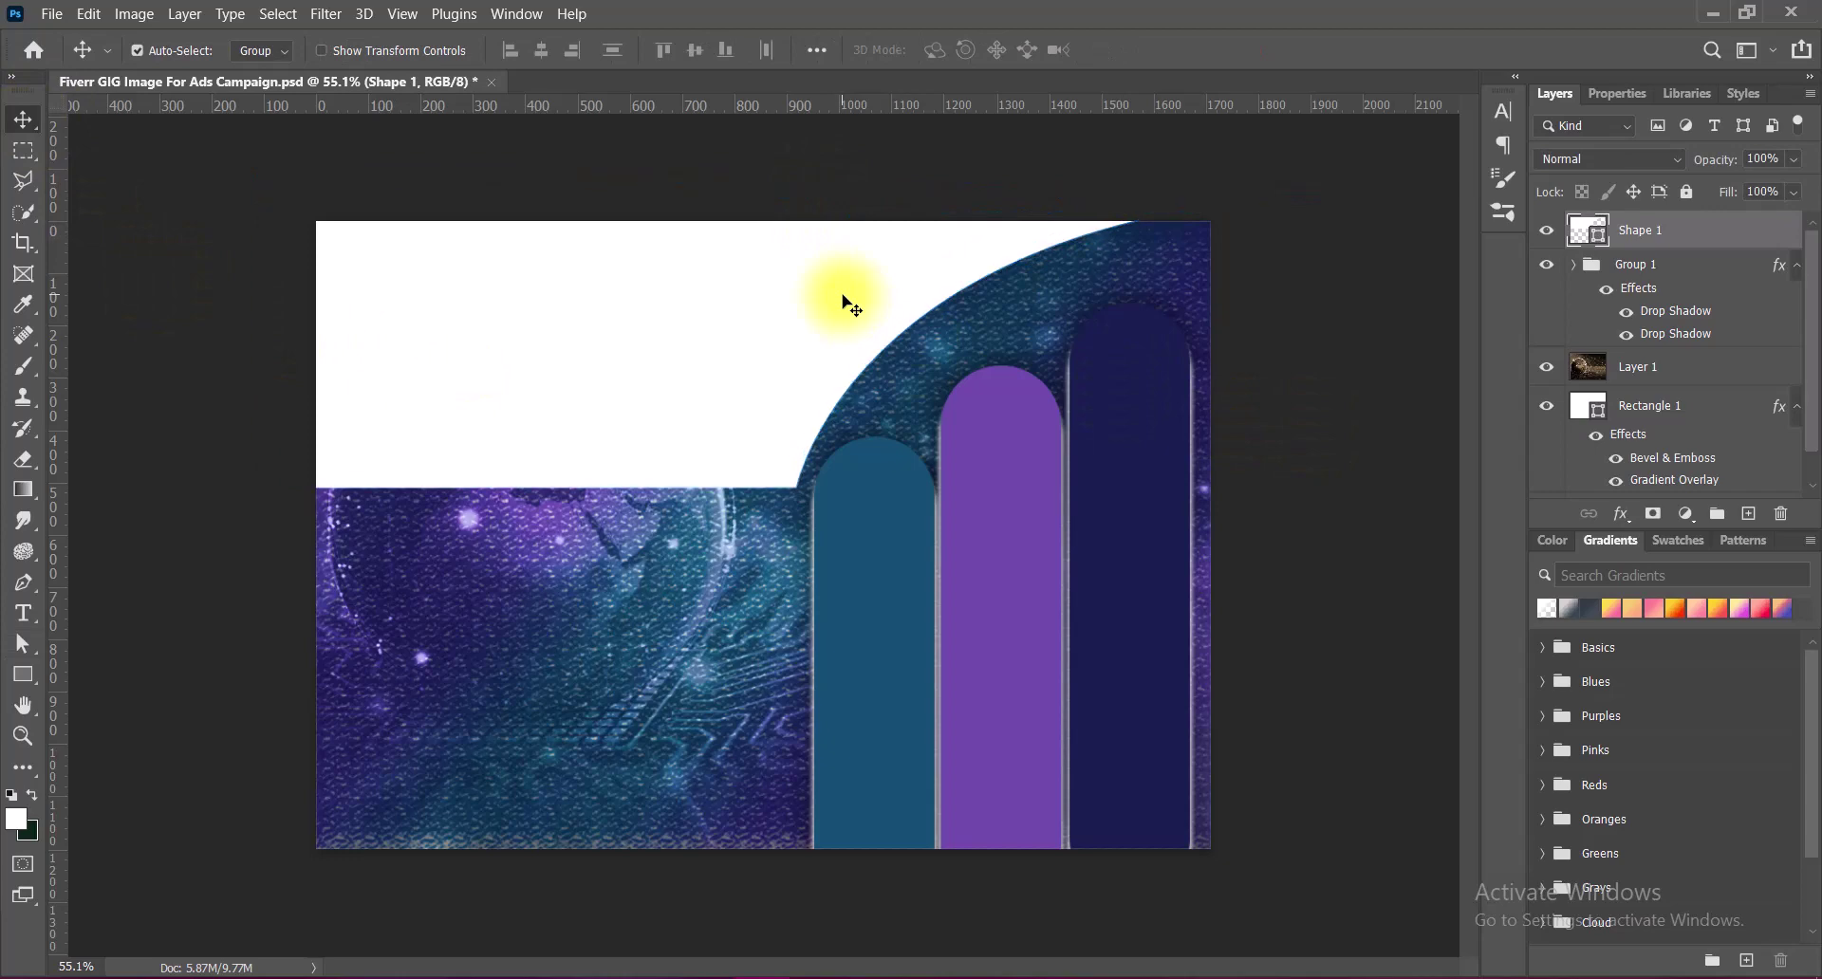
# Add a Gradient Overlay to Shape 1 using a solid dark-blue-to-cyan gradient.
pyautogui.rightClick(1575, 232)
pyautogui.click(1587, 240)
pyautogui.moveTo(523, 79); pyautogui.dragTo(1525, 53)
pyautogui.click(1036, 402)
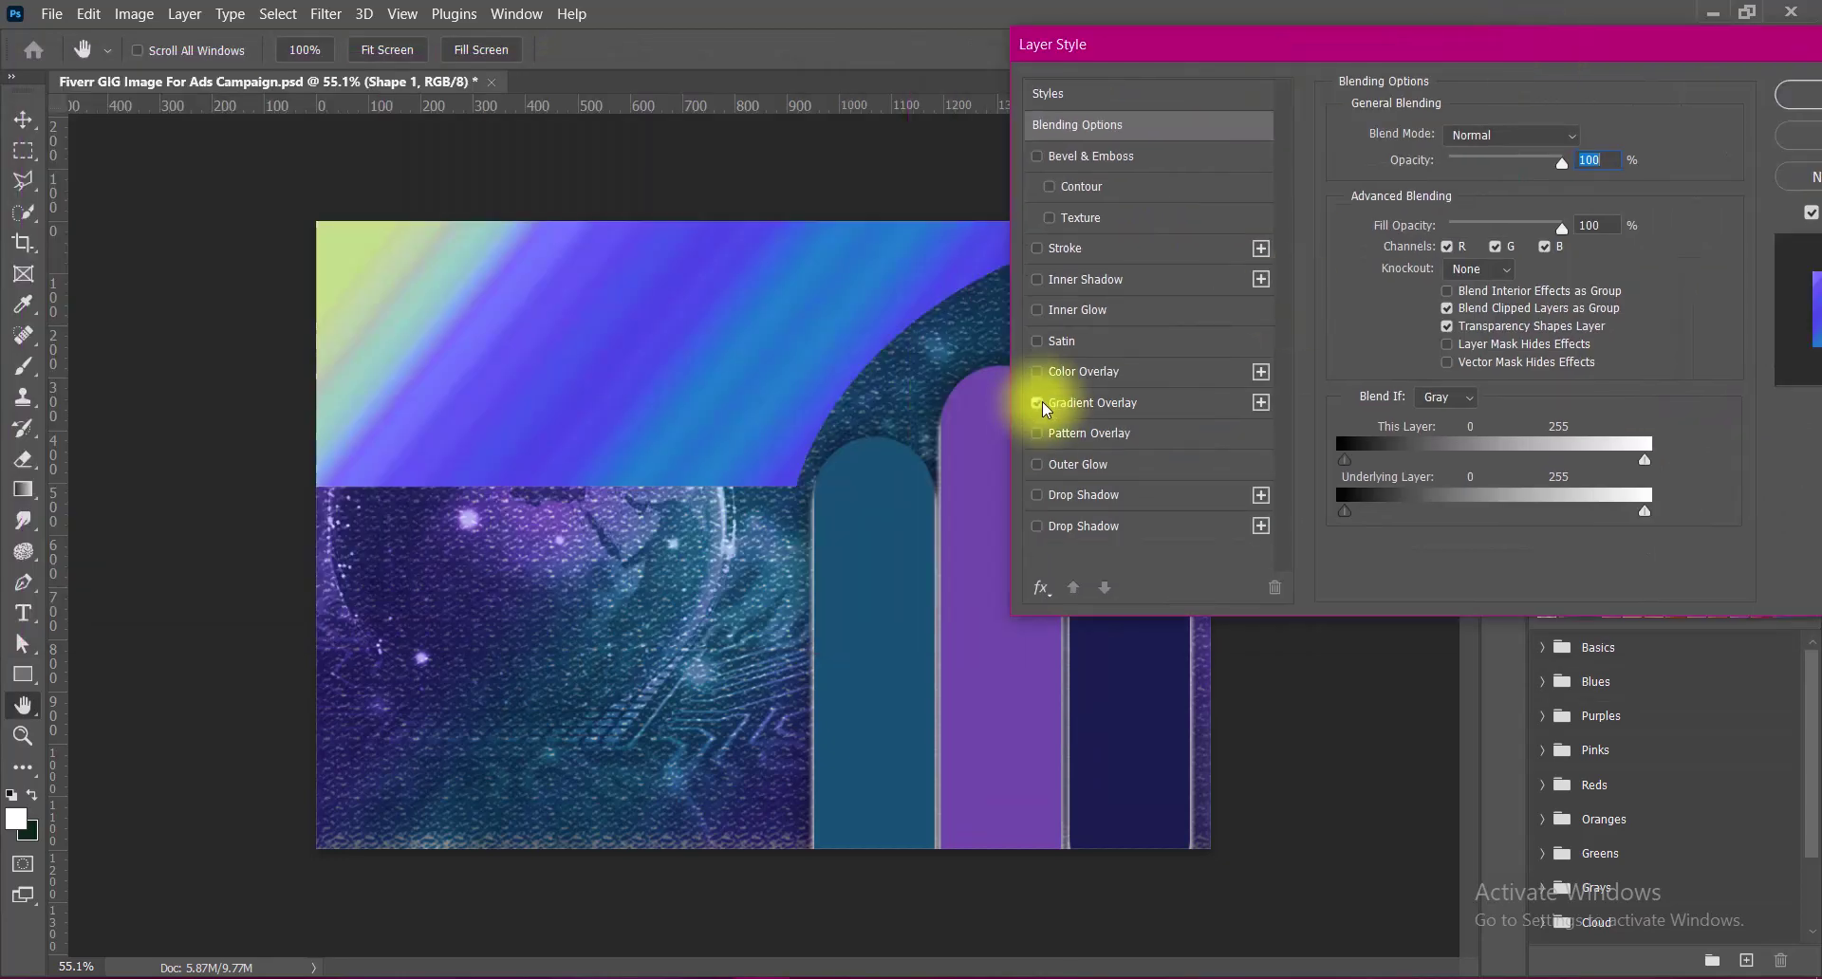
pyautogui.click(1091, 403)
pyautogui.click(1489, 193)
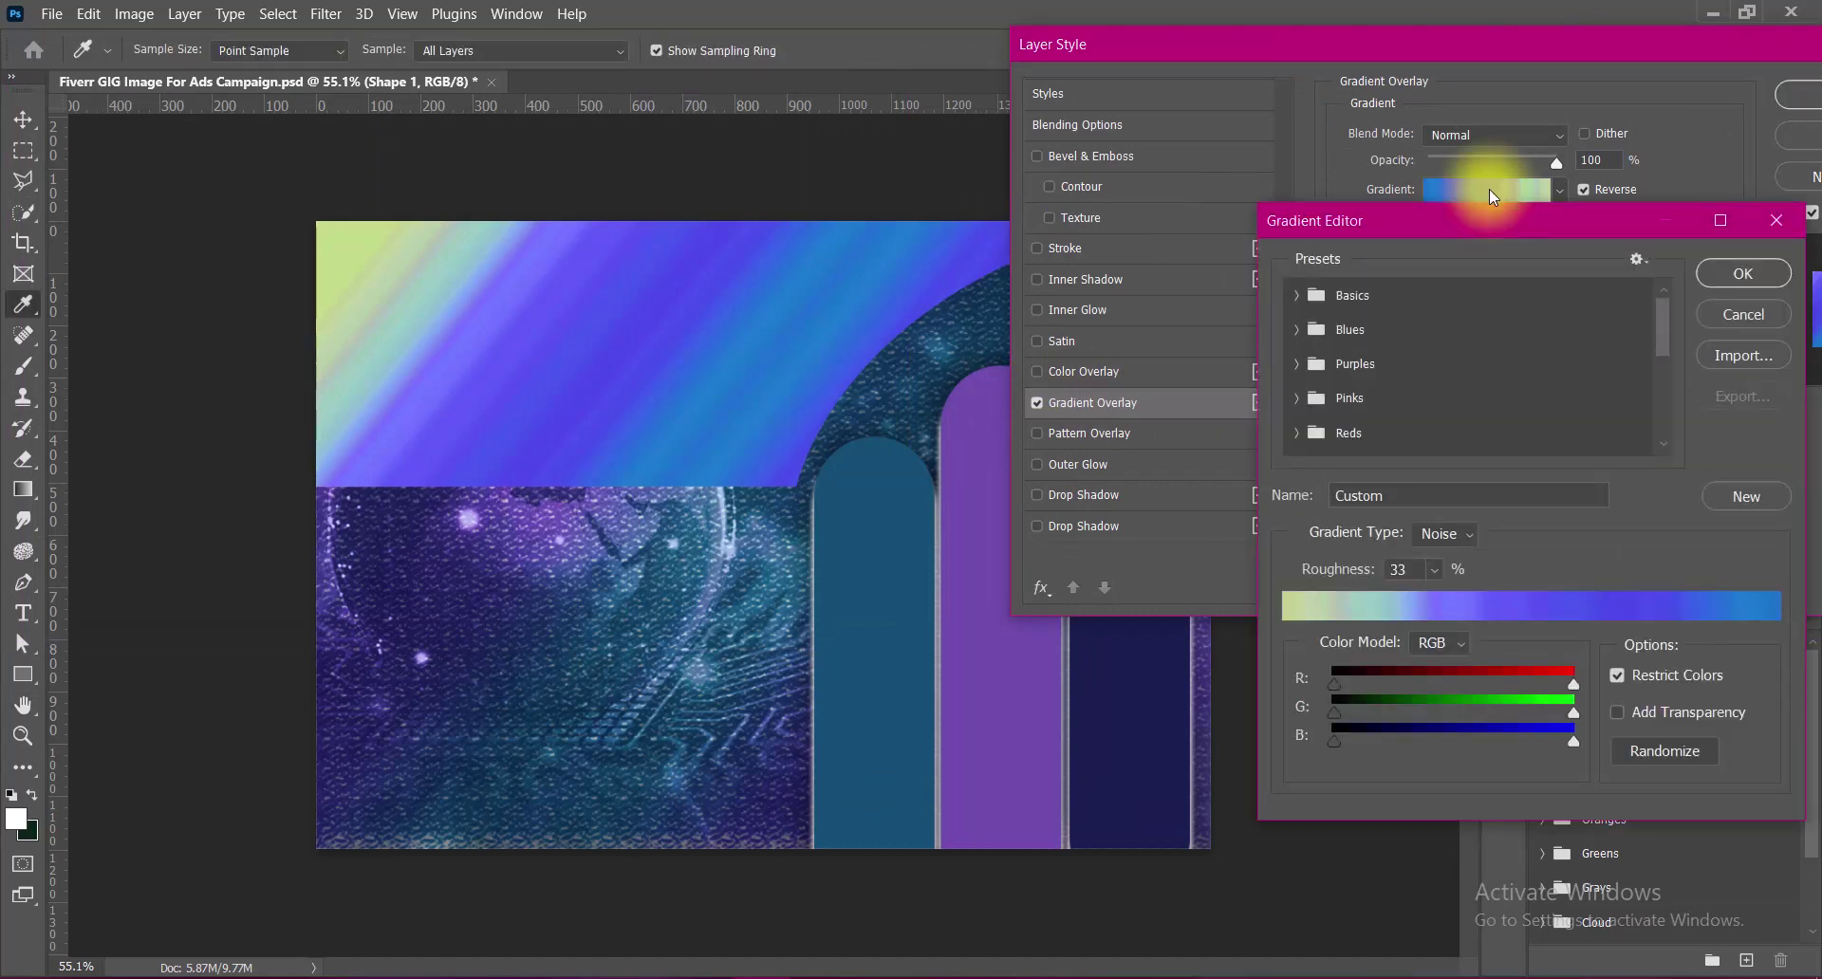
pyautogui.click(1457, 557)
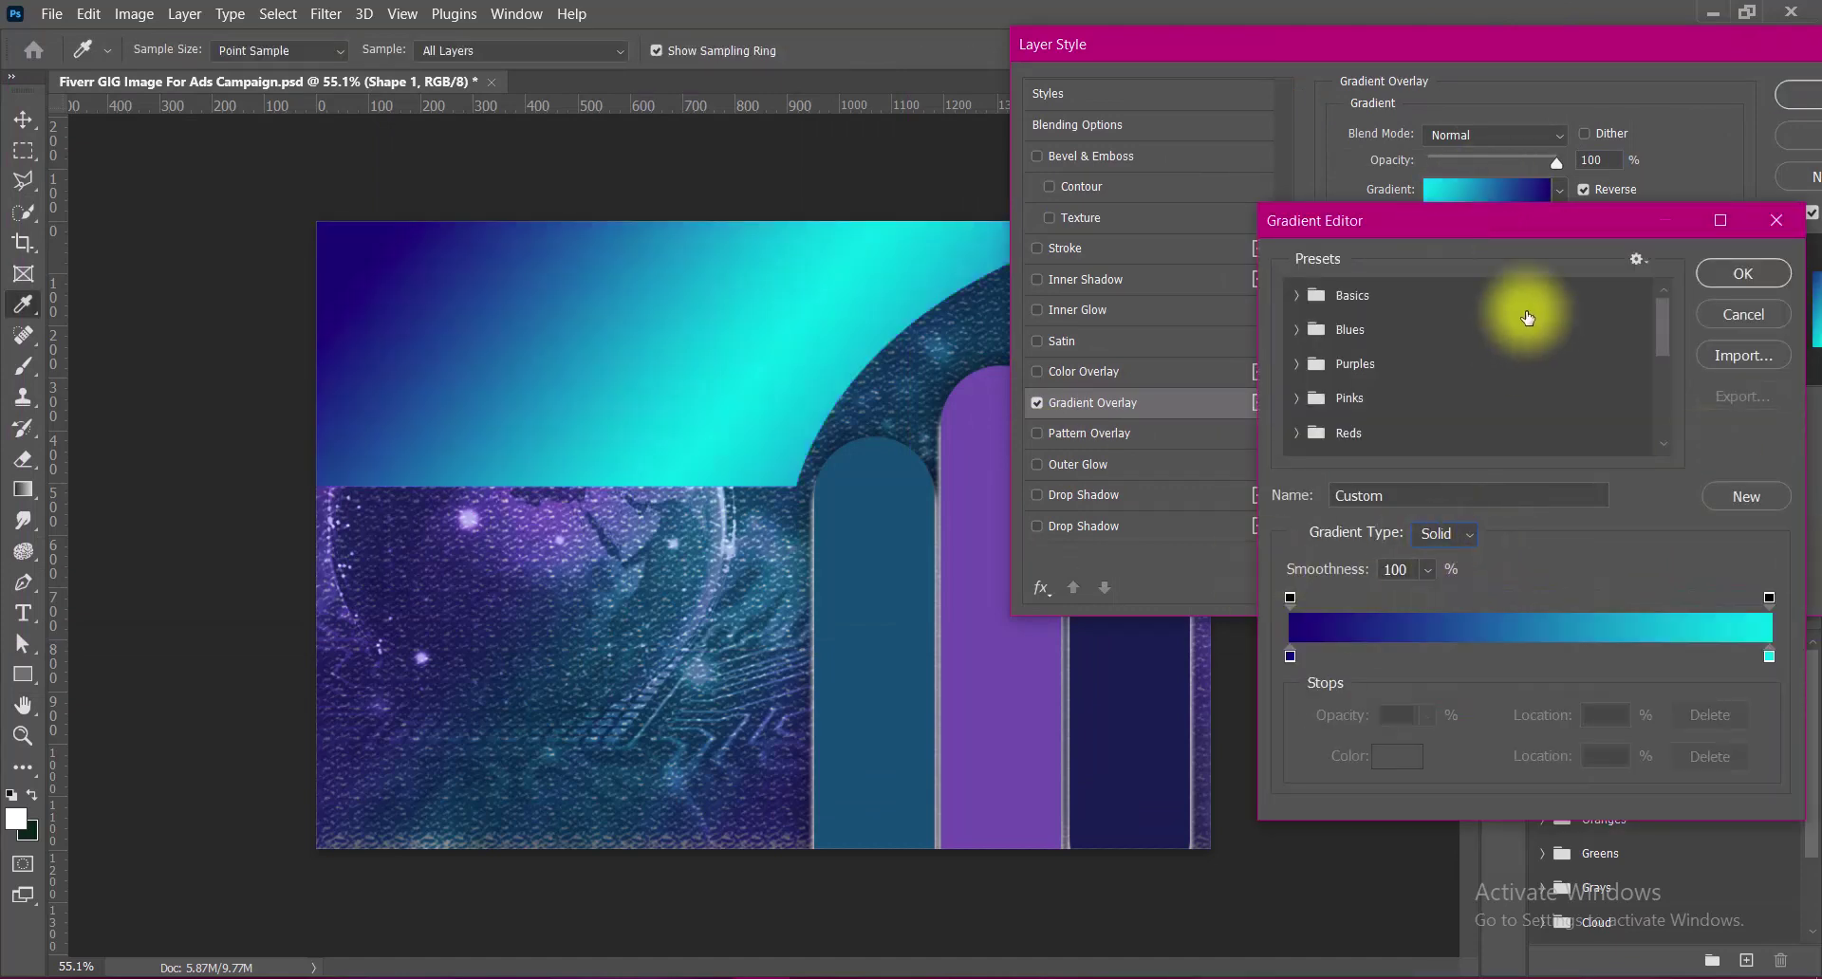
pyautogui.click(1743, 273)
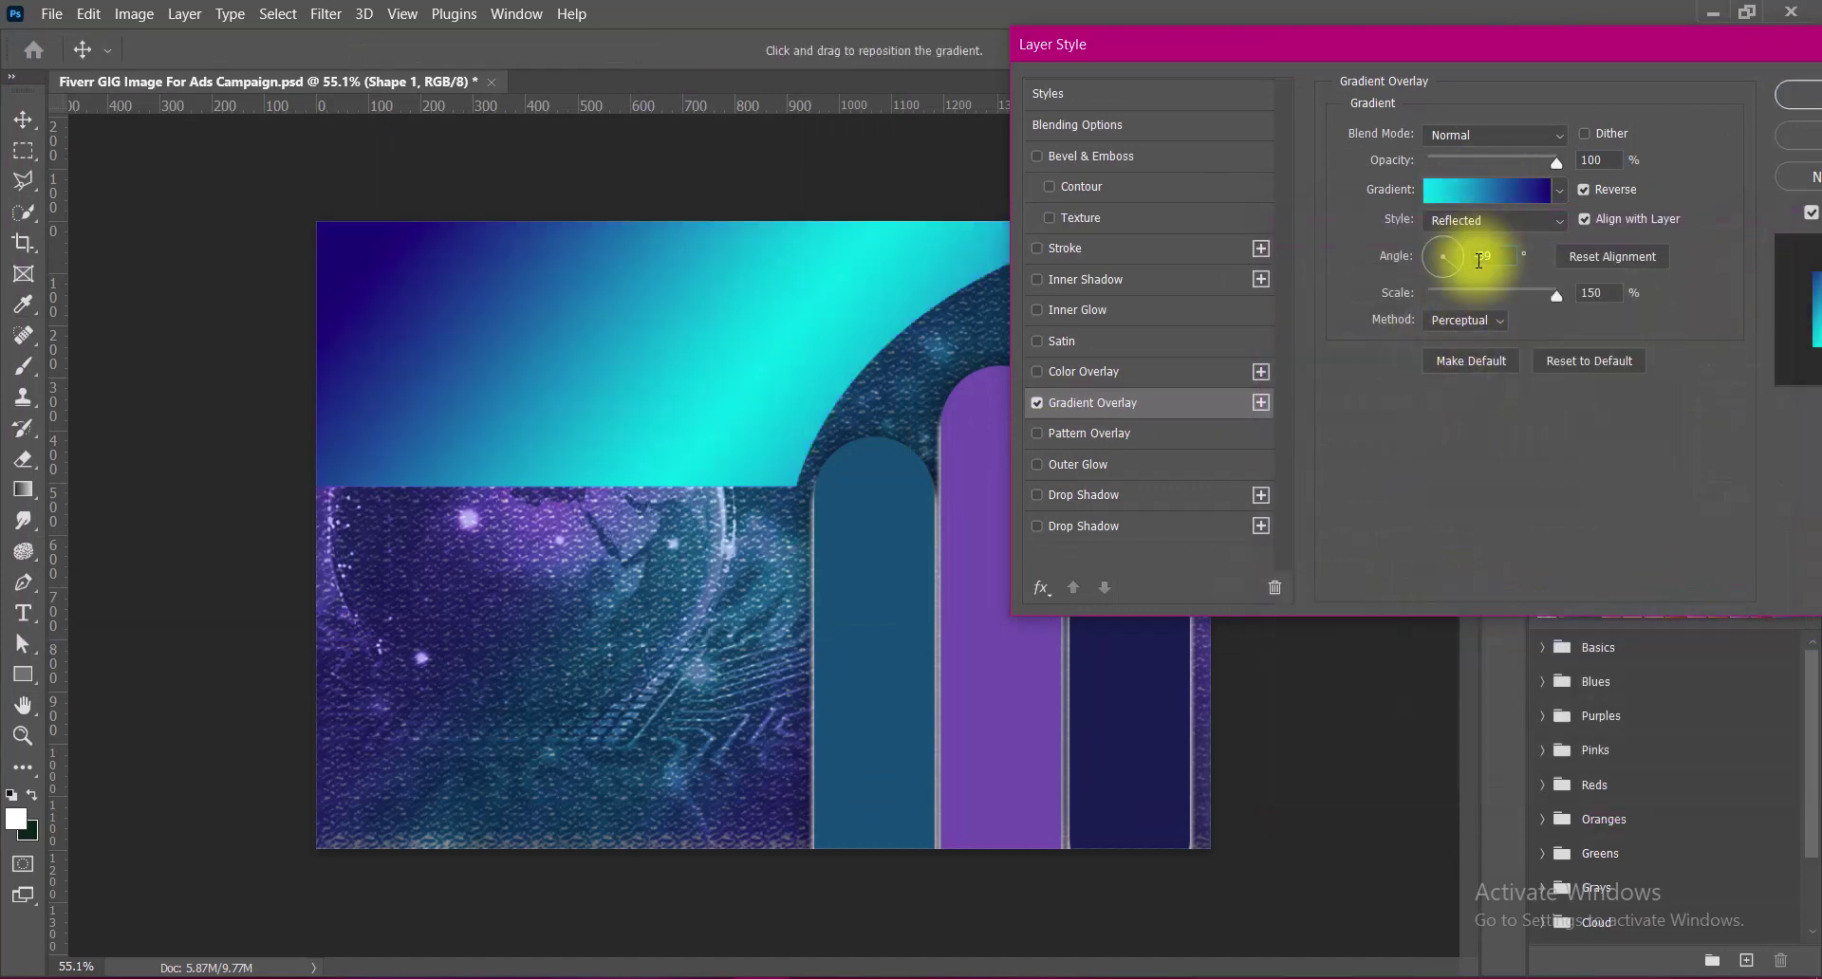
# Set the overlay to Reflected at 39° with Perceptual method and apply it.
pyautogui.click(1585, 190)
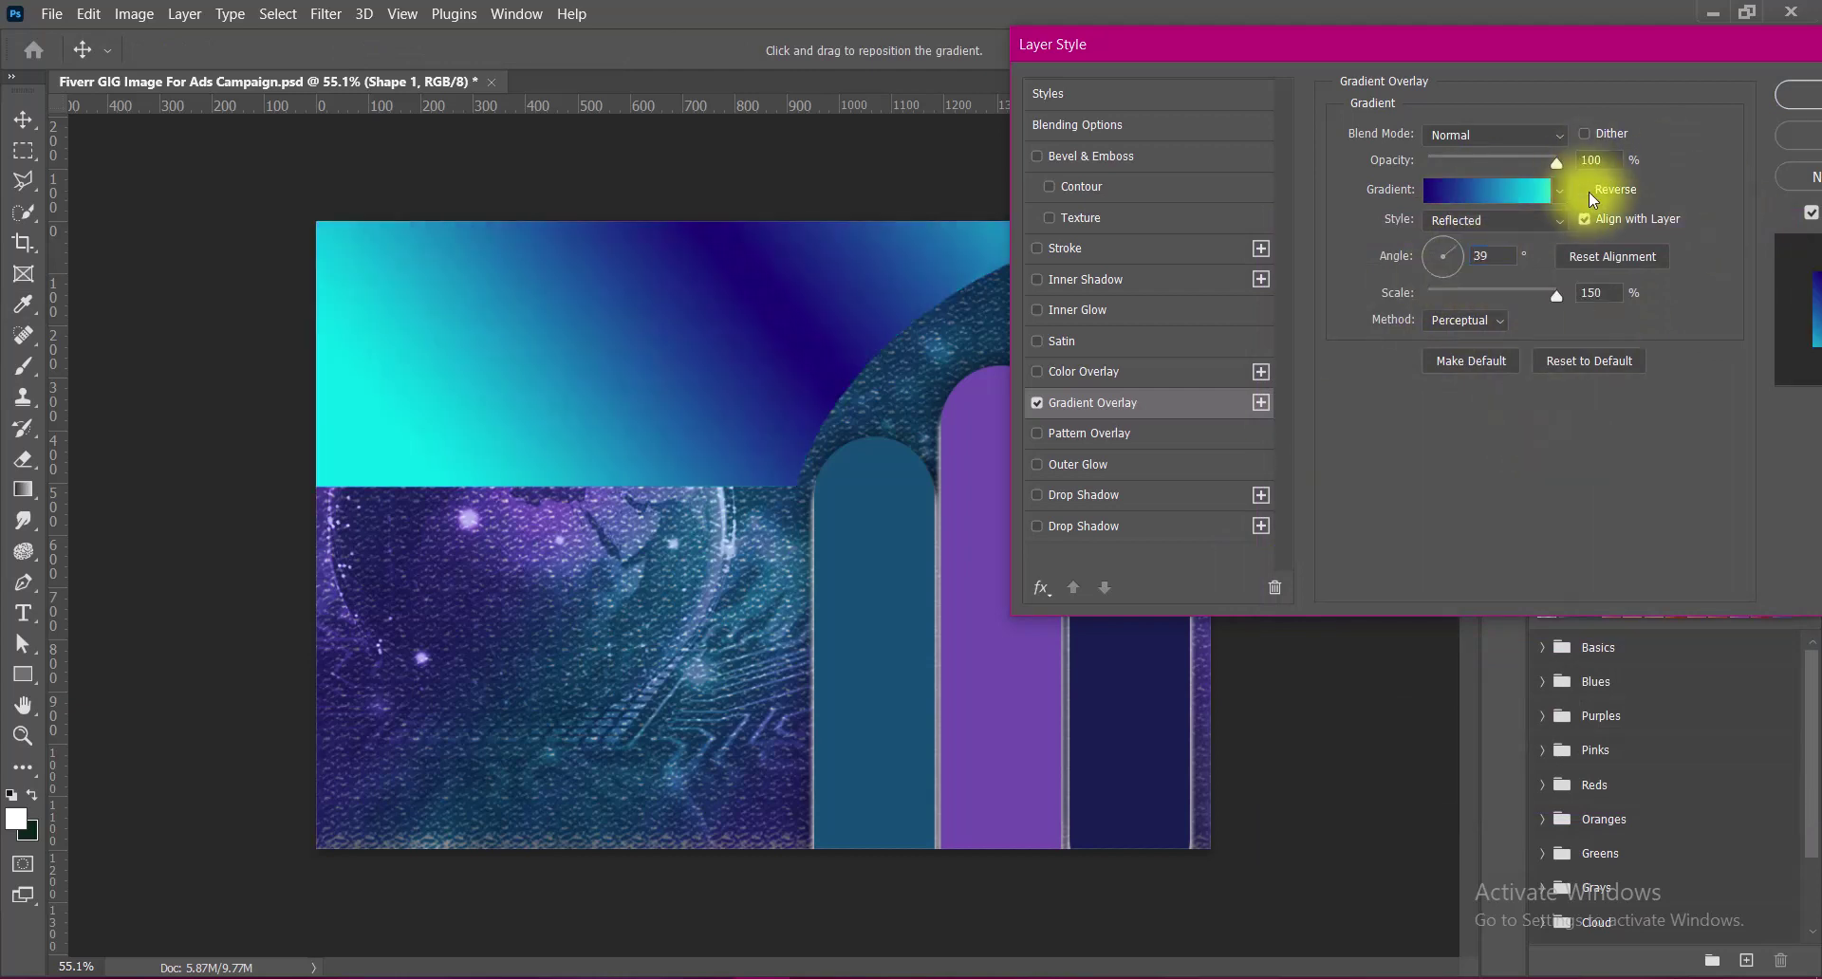
pyautogui.click(1466, 320)
pyautogui.click(1462, 365)
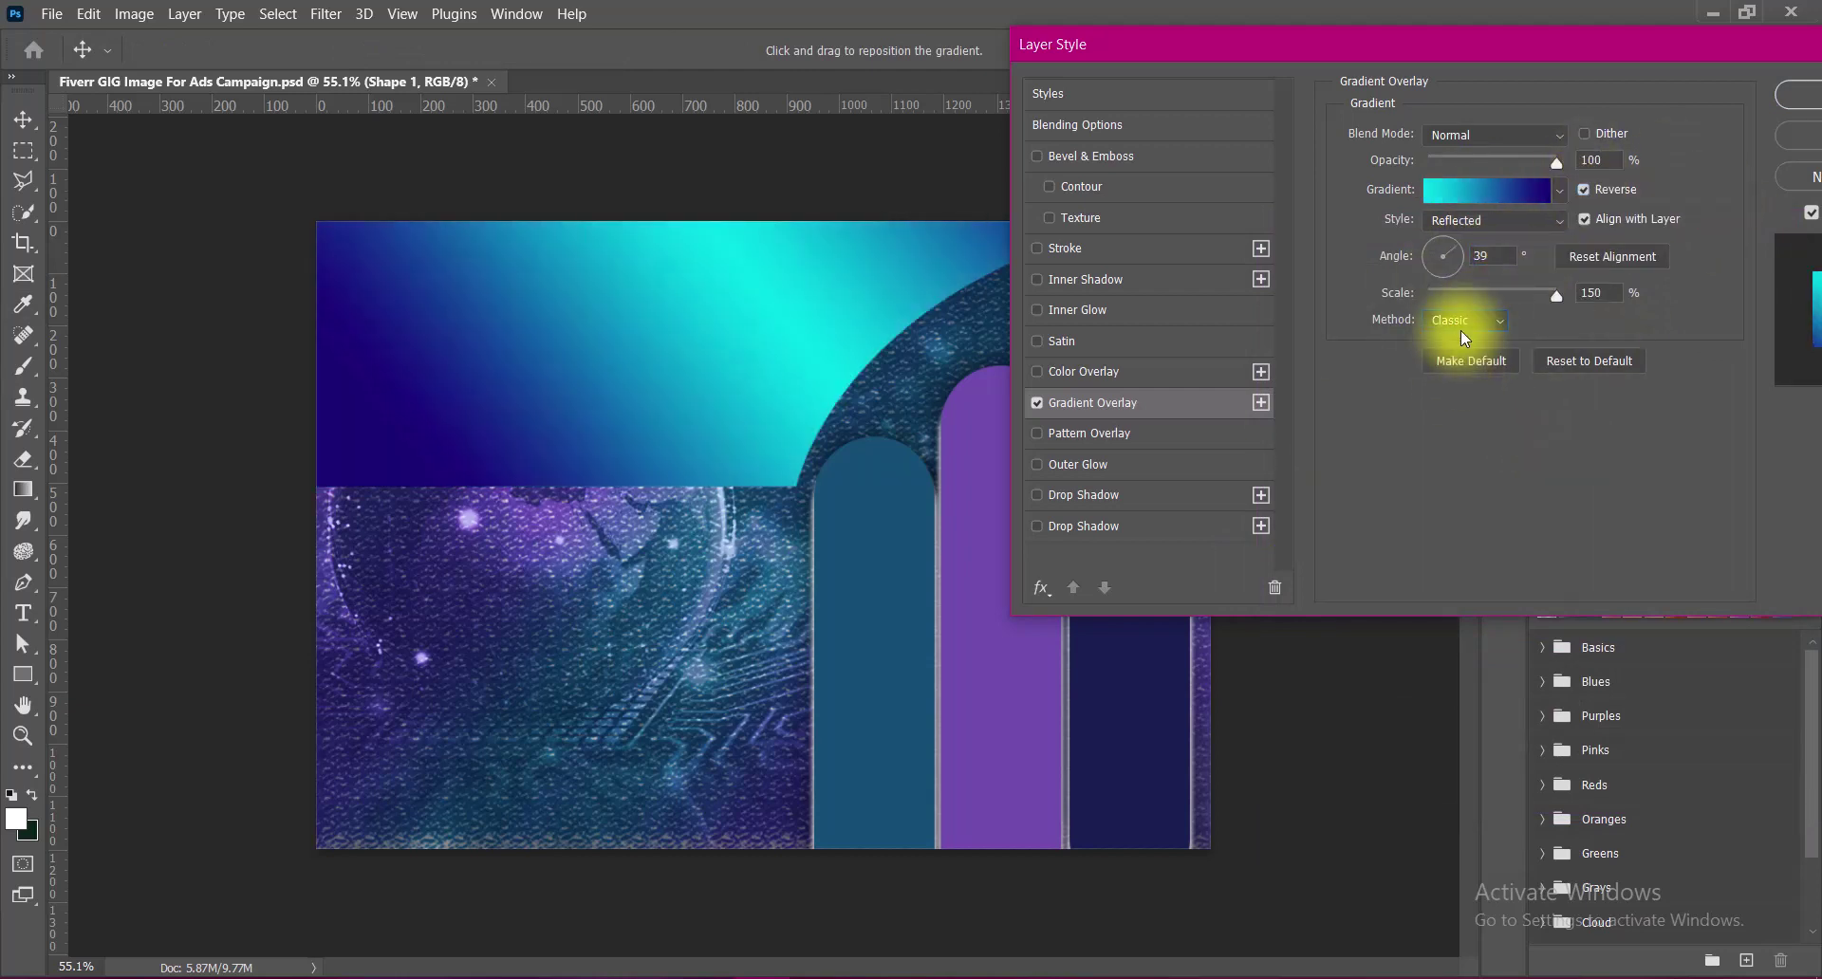
pyautogui.click(1465, 333)
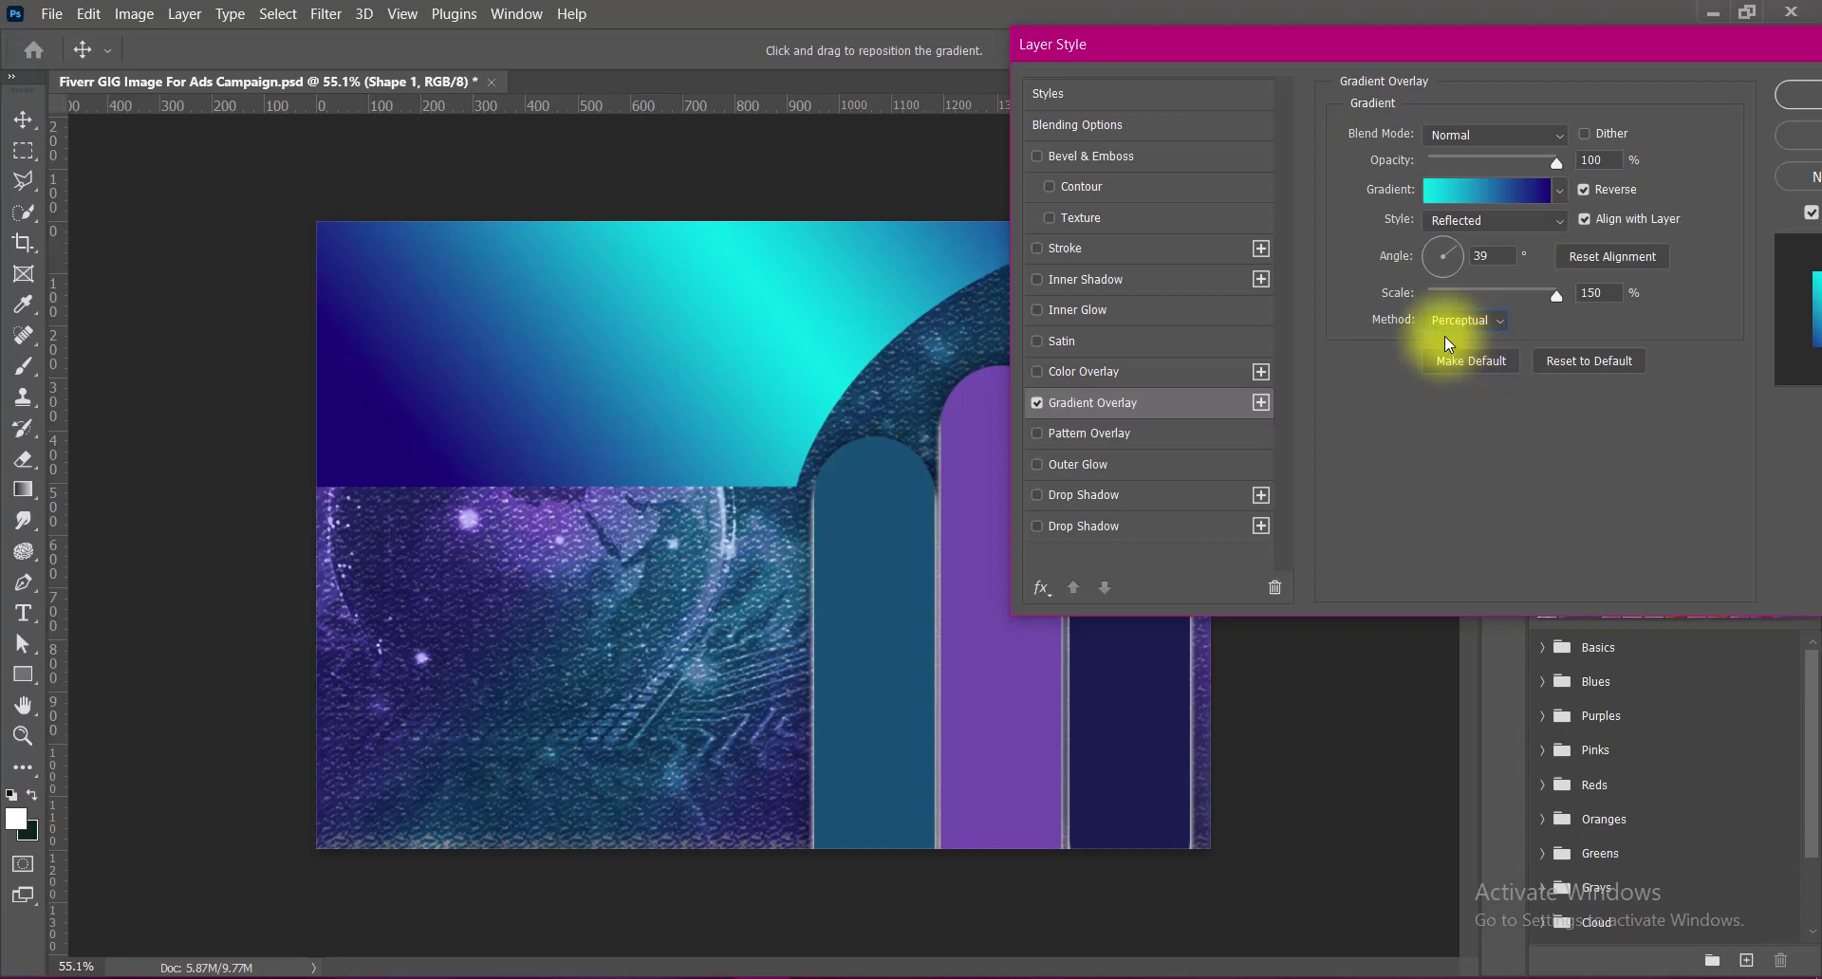
pyautogui.moveTo(1448, 42); pyautogui.dragTo(1310, 42)
pyautogui.click(1680, 91)
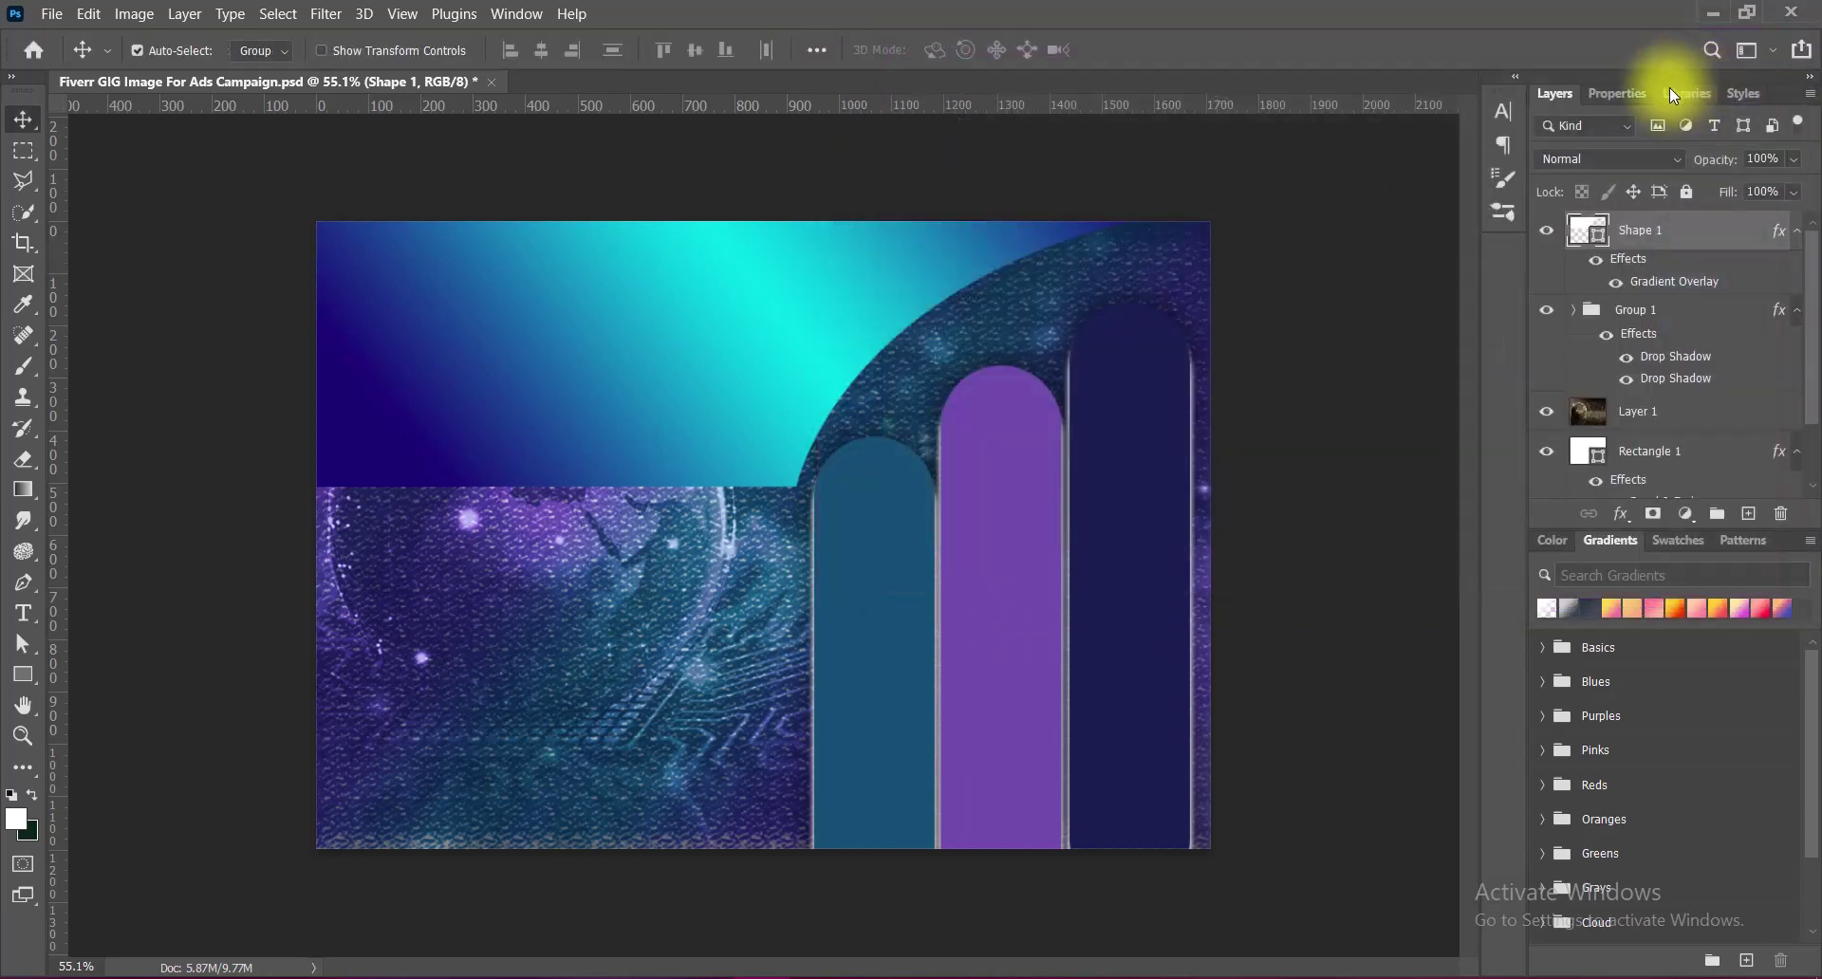
# Convert Shape 1 to a smart object and apply a 300-pixel Motion Blur.
pyautogui.rightClick(1668, 232)
pyautogui.click(1507, 336)
pyautogui.click(325, 14)
pyautogui.moveTo(339, 298)
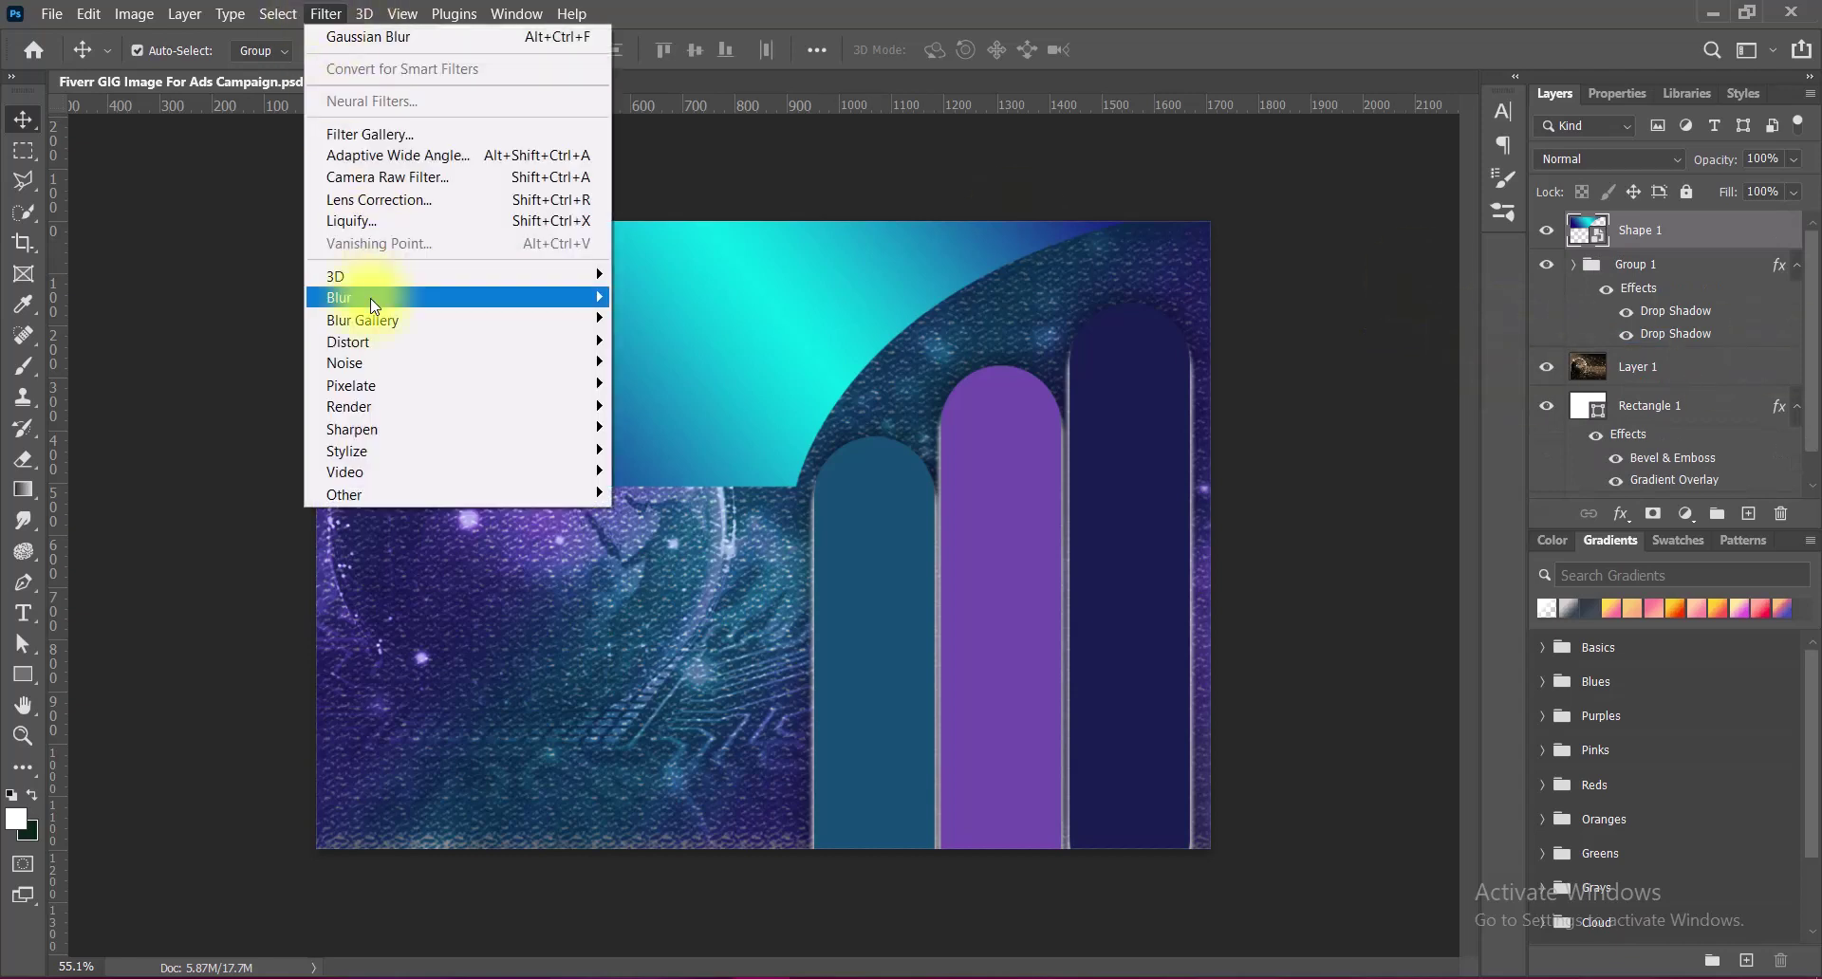
pyautogui.click(680, 418)
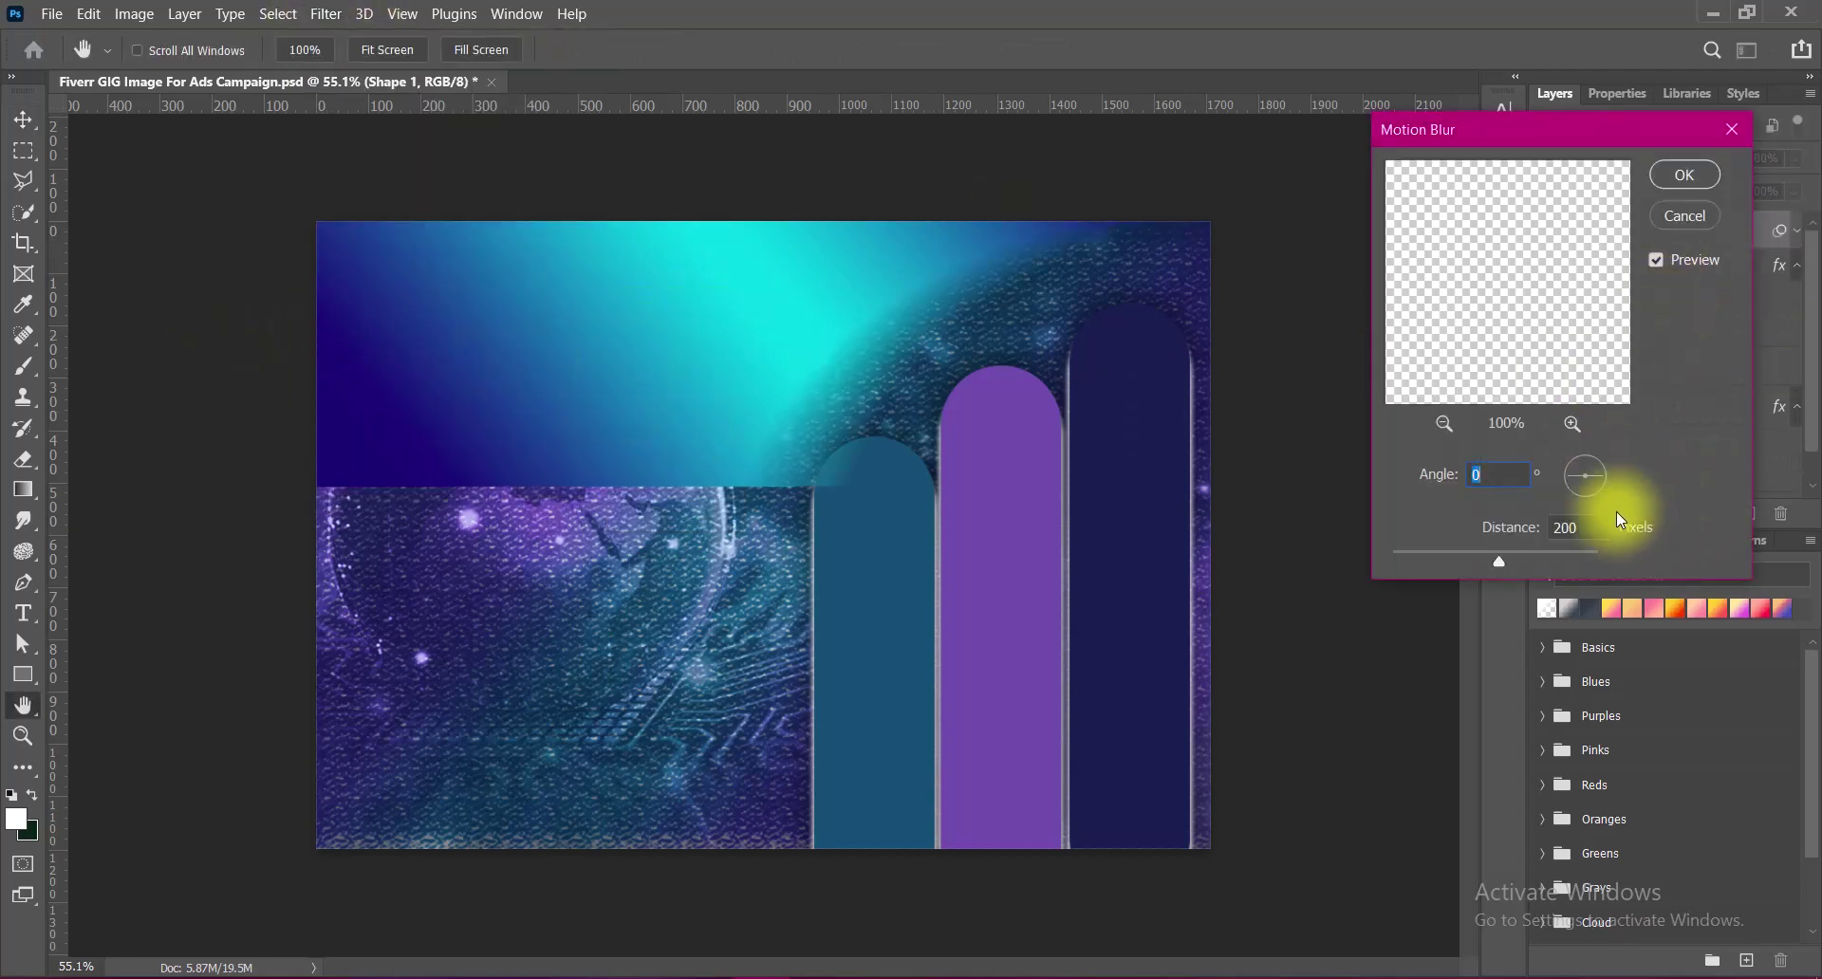
pyautogui.write('300')
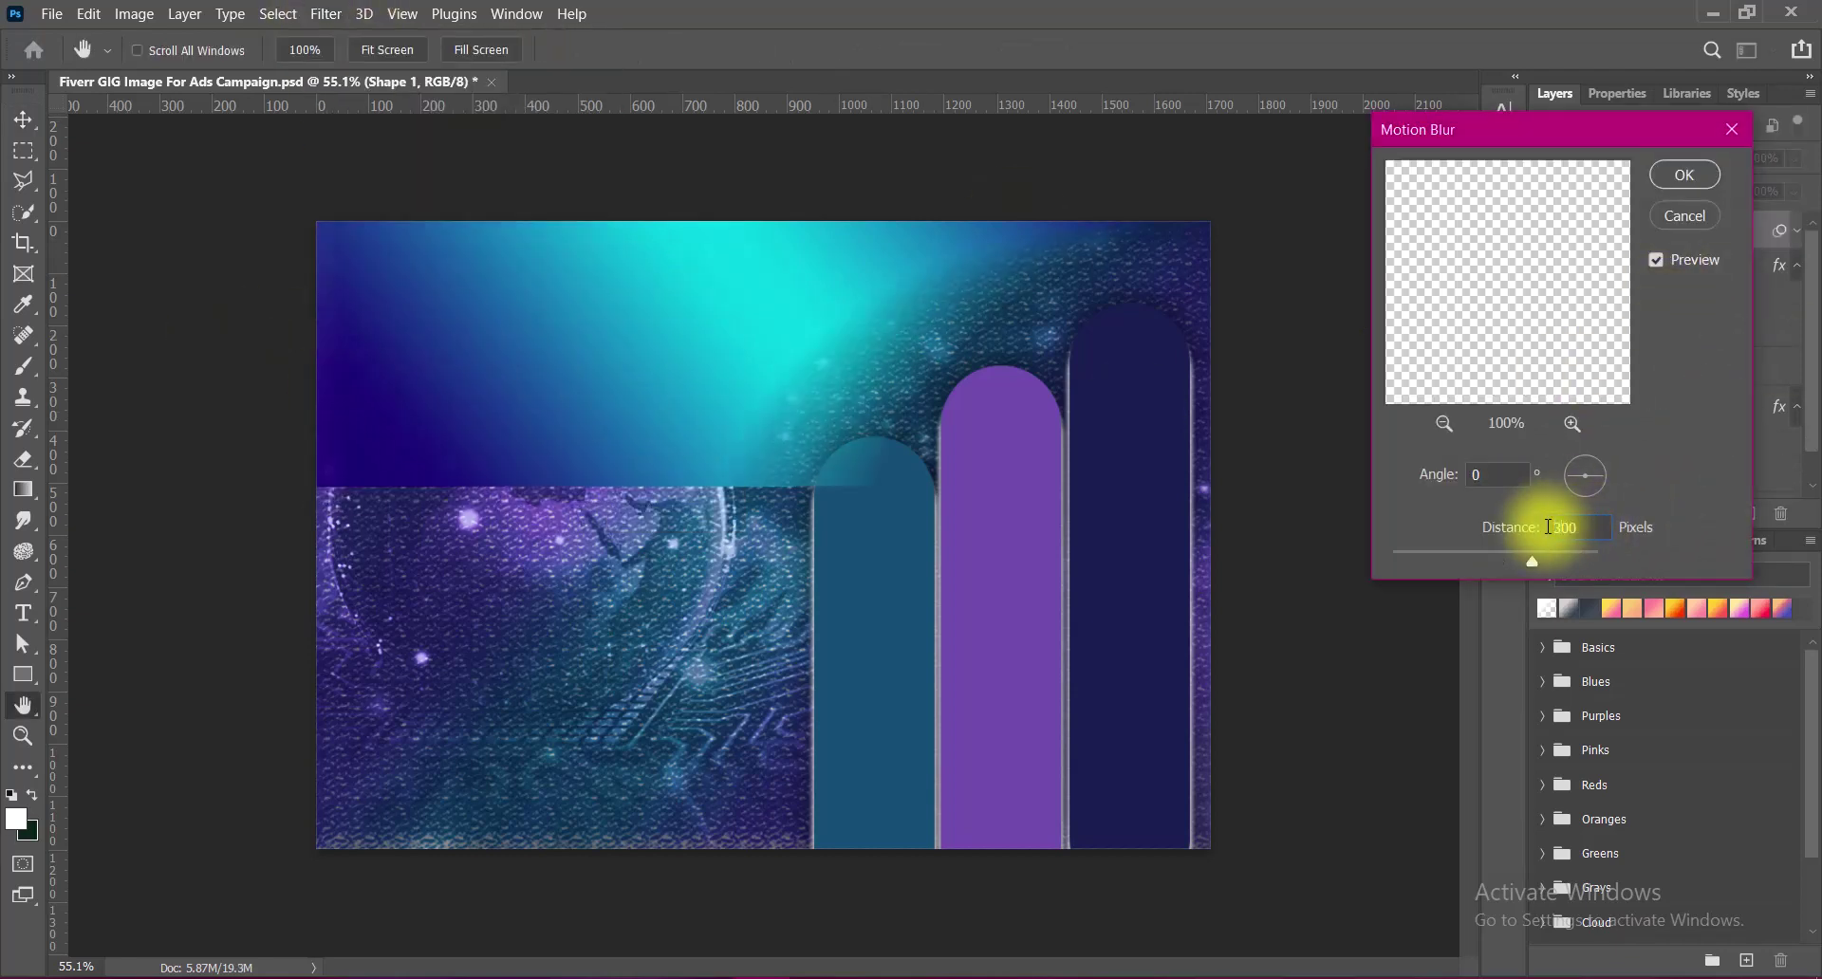
pyautogui.click(1683, 177)
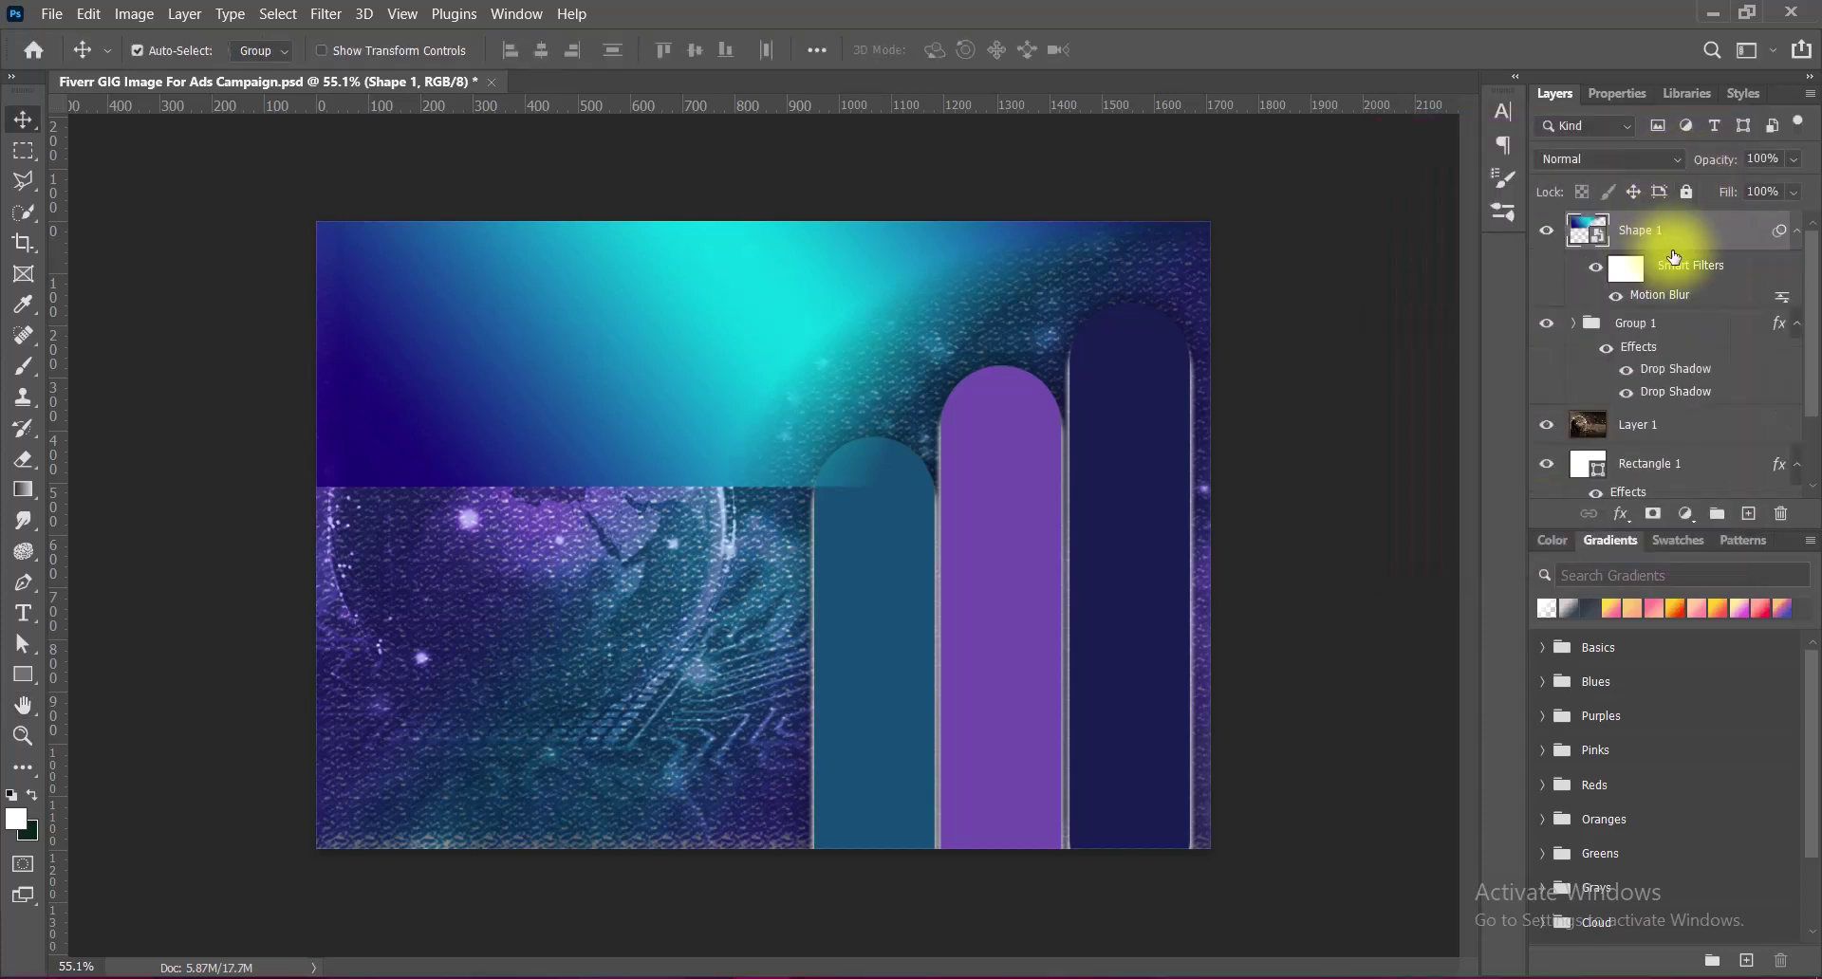
# Move Shape 1 below Group 1 and stretch it past the right canvas edge.
pyautogui.moveTo(1671, 233); pyautogui.dragTo(1635, 402)
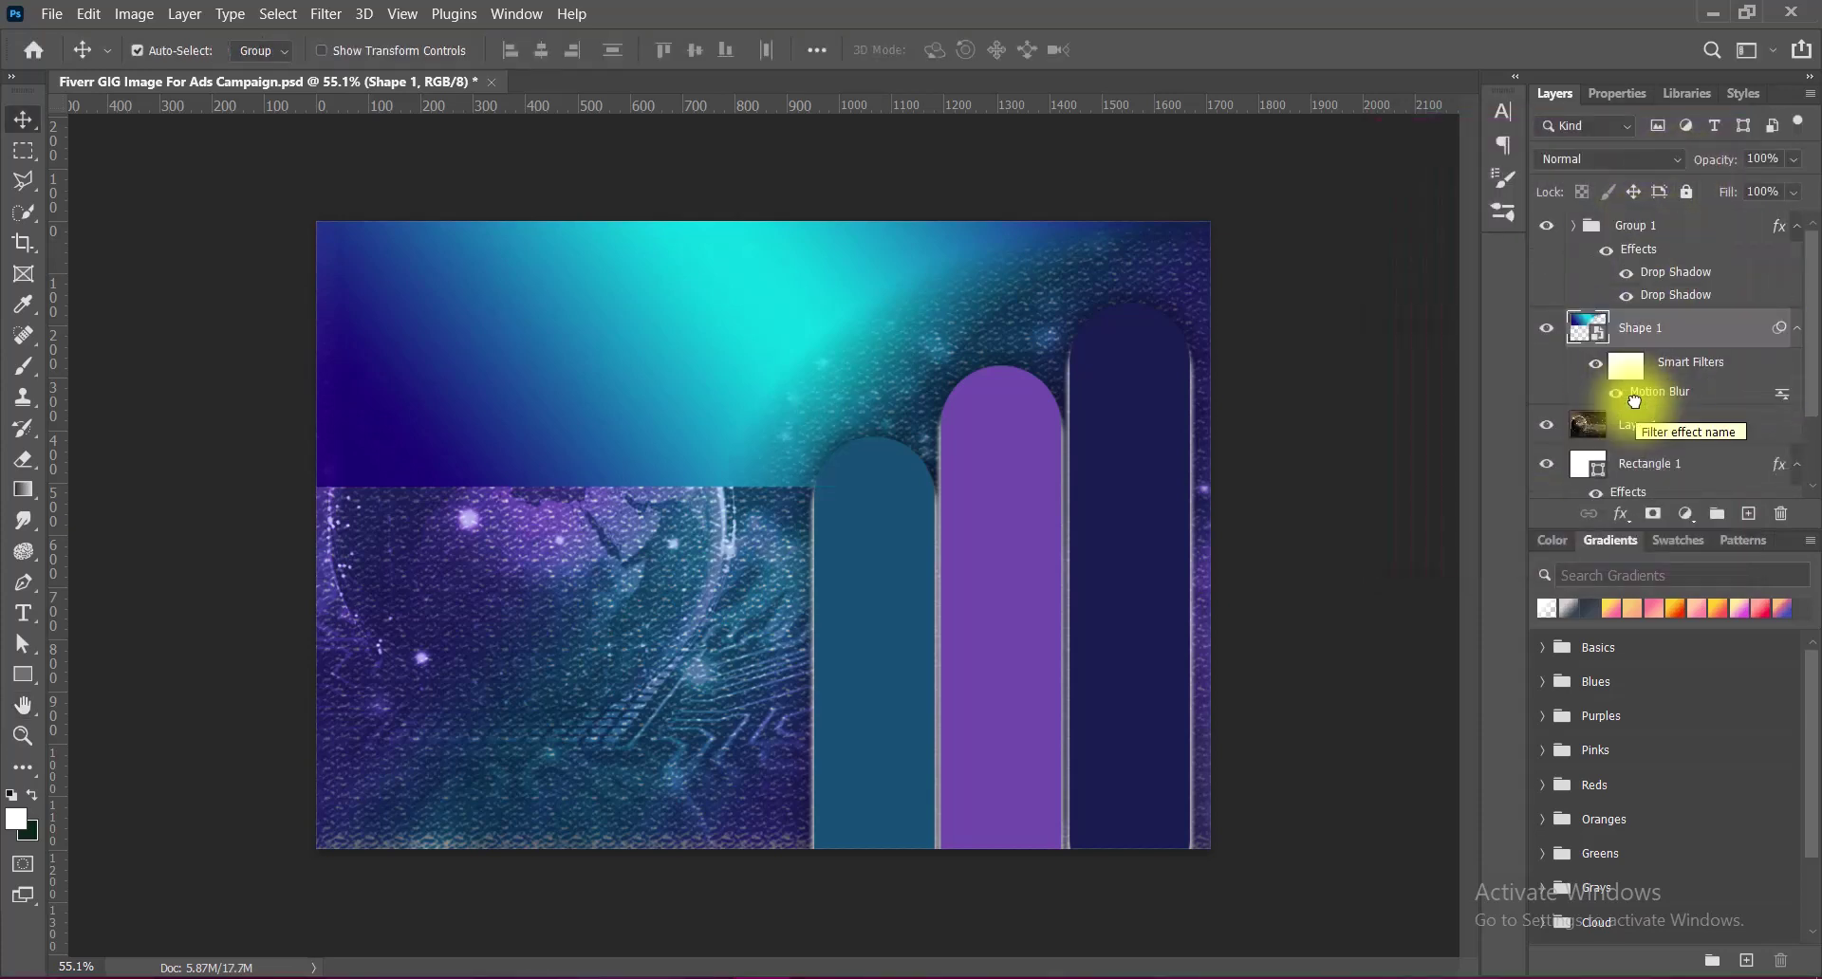
pyautogui.hotkey('ctrl', 't')
pyautogui.click(949, 408)
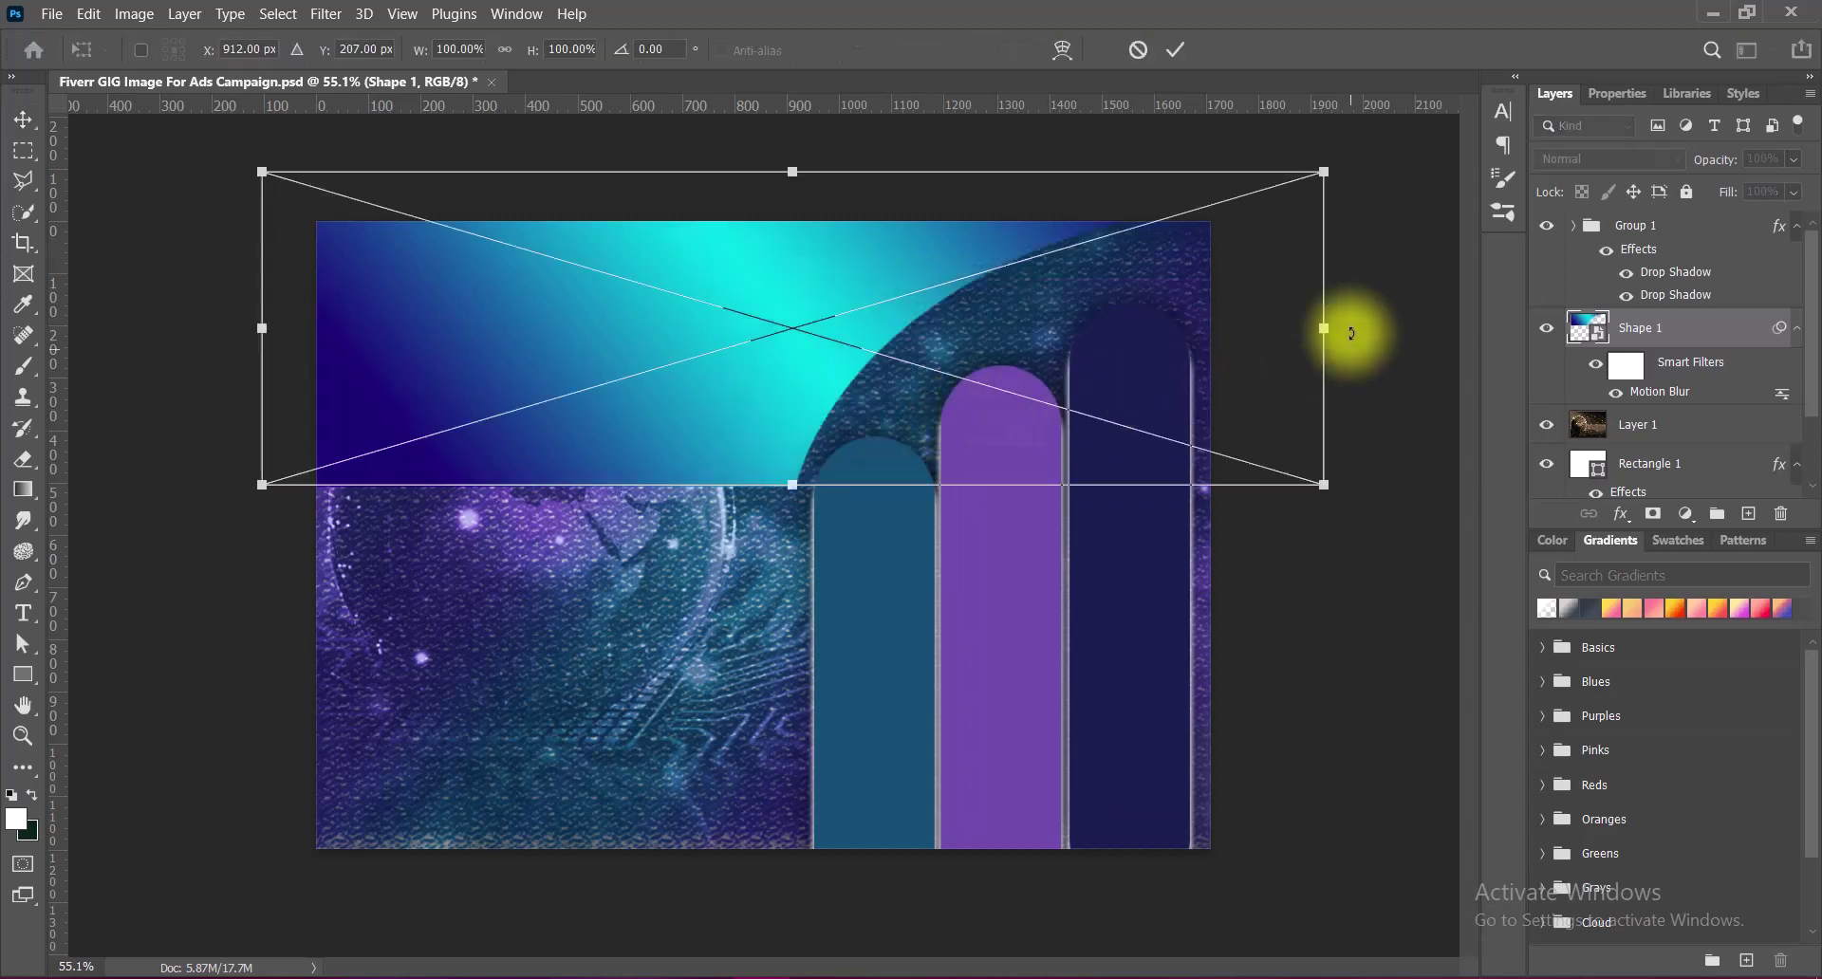
pyautogui.moveTo(1352, 332); pyautogui.dragTo(1524, 348)
pyautogui.click(1174, 50)
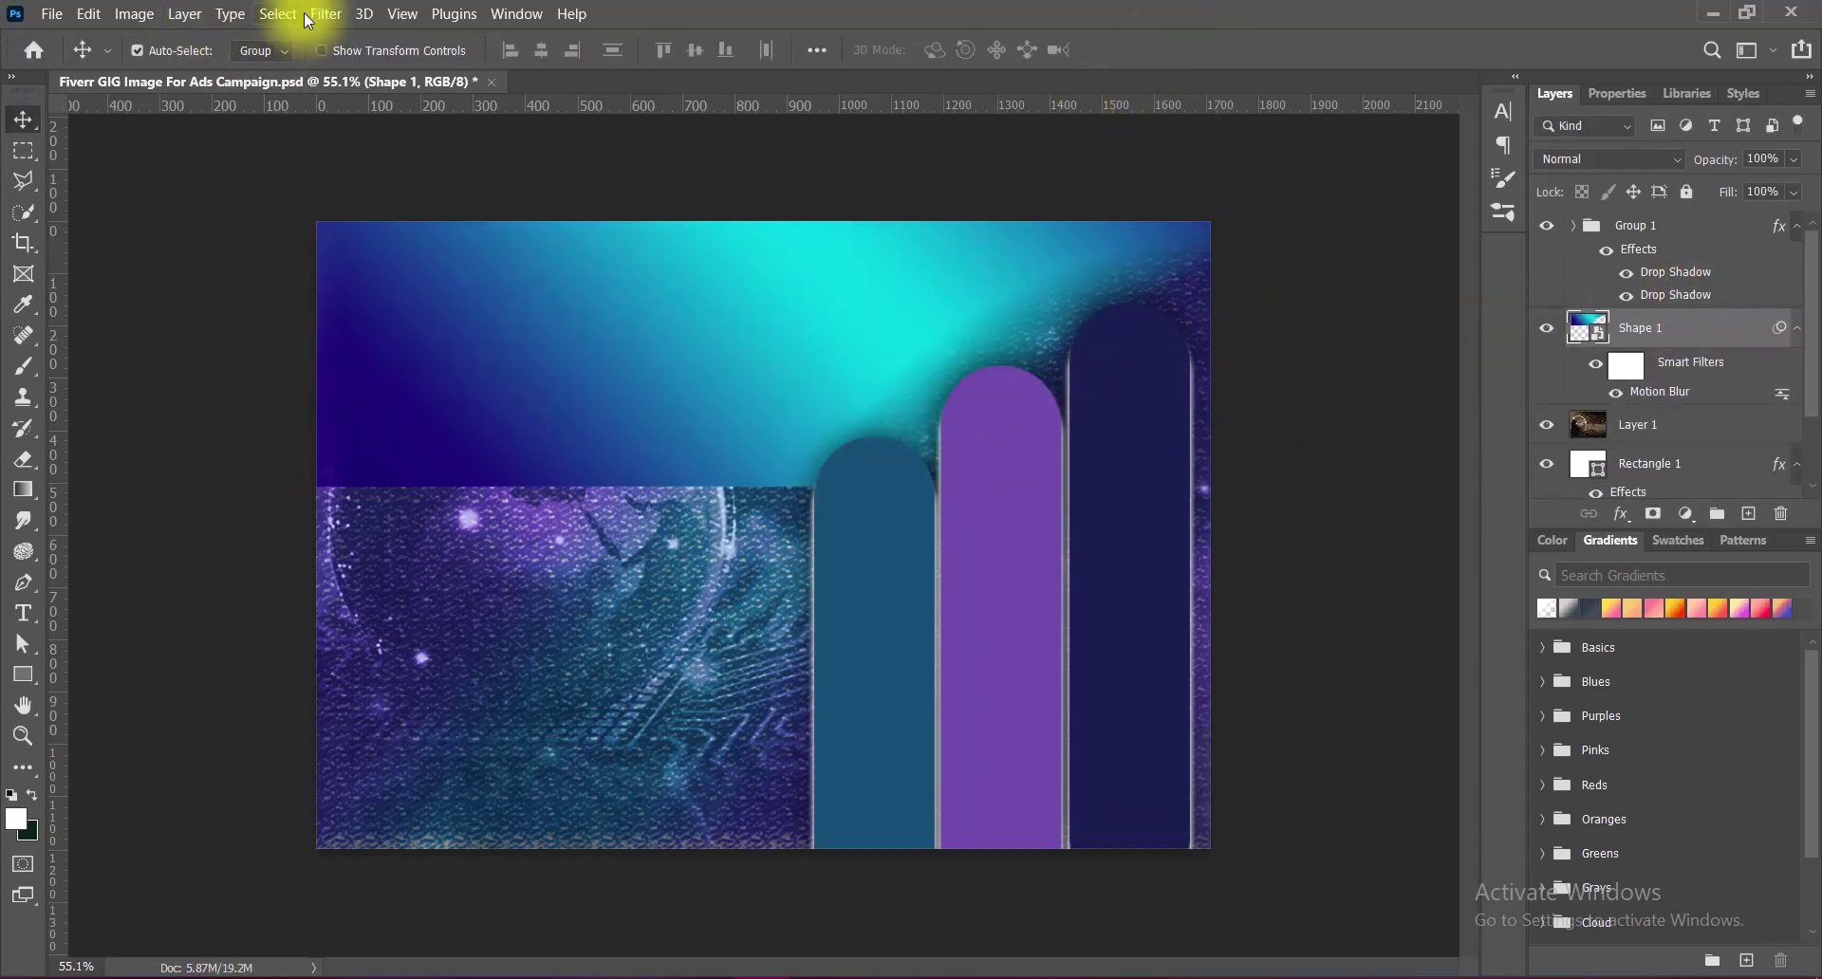
# Try Brightness/Contrast with contrast at 100, then cancel it.
pyautogui.click(134, 13)
pyautogui.click(408, 66)
pyautogui.moveTo(1101, 232); pyautogui.dragTo(1541, 168)
pyautogui.moveTo(1289, 300); pyautogui.dragTo(1513, 276)
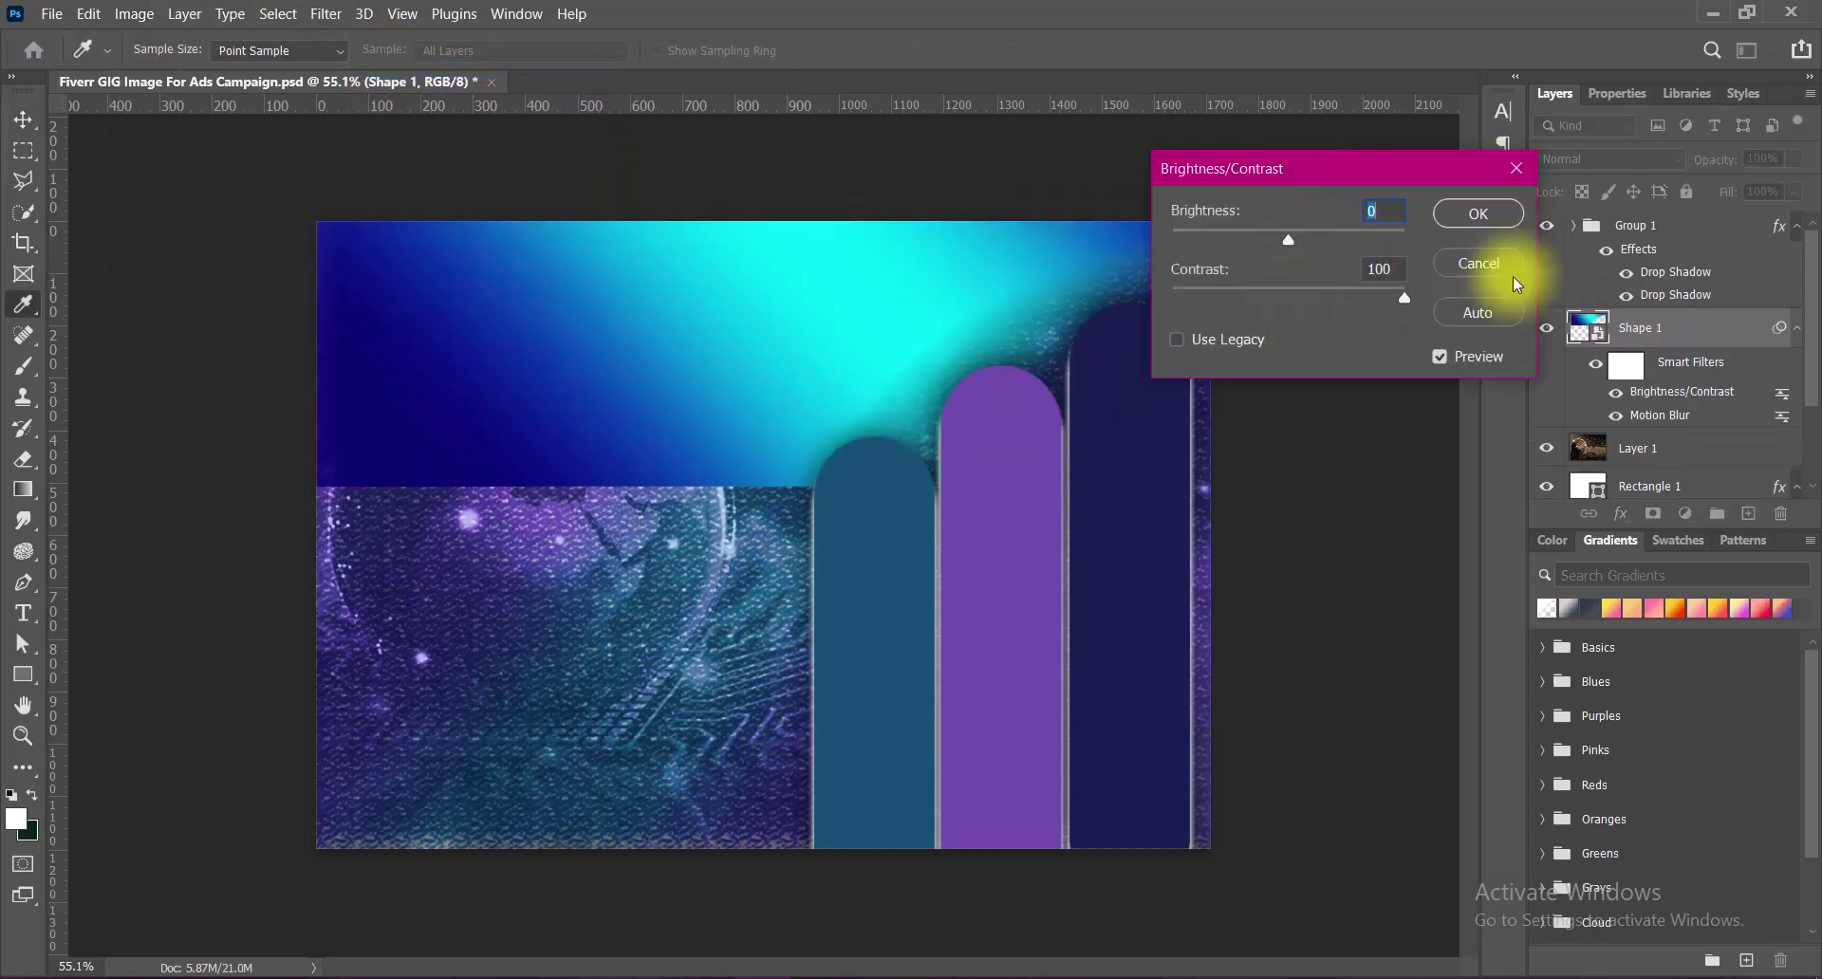
pyautogui.click(1494, 270)
# Boost the globe layer's vibrance to +58 and zoom in on the banner.
pyautogui.click(134, 13)
pyautogui.click(408, 167)
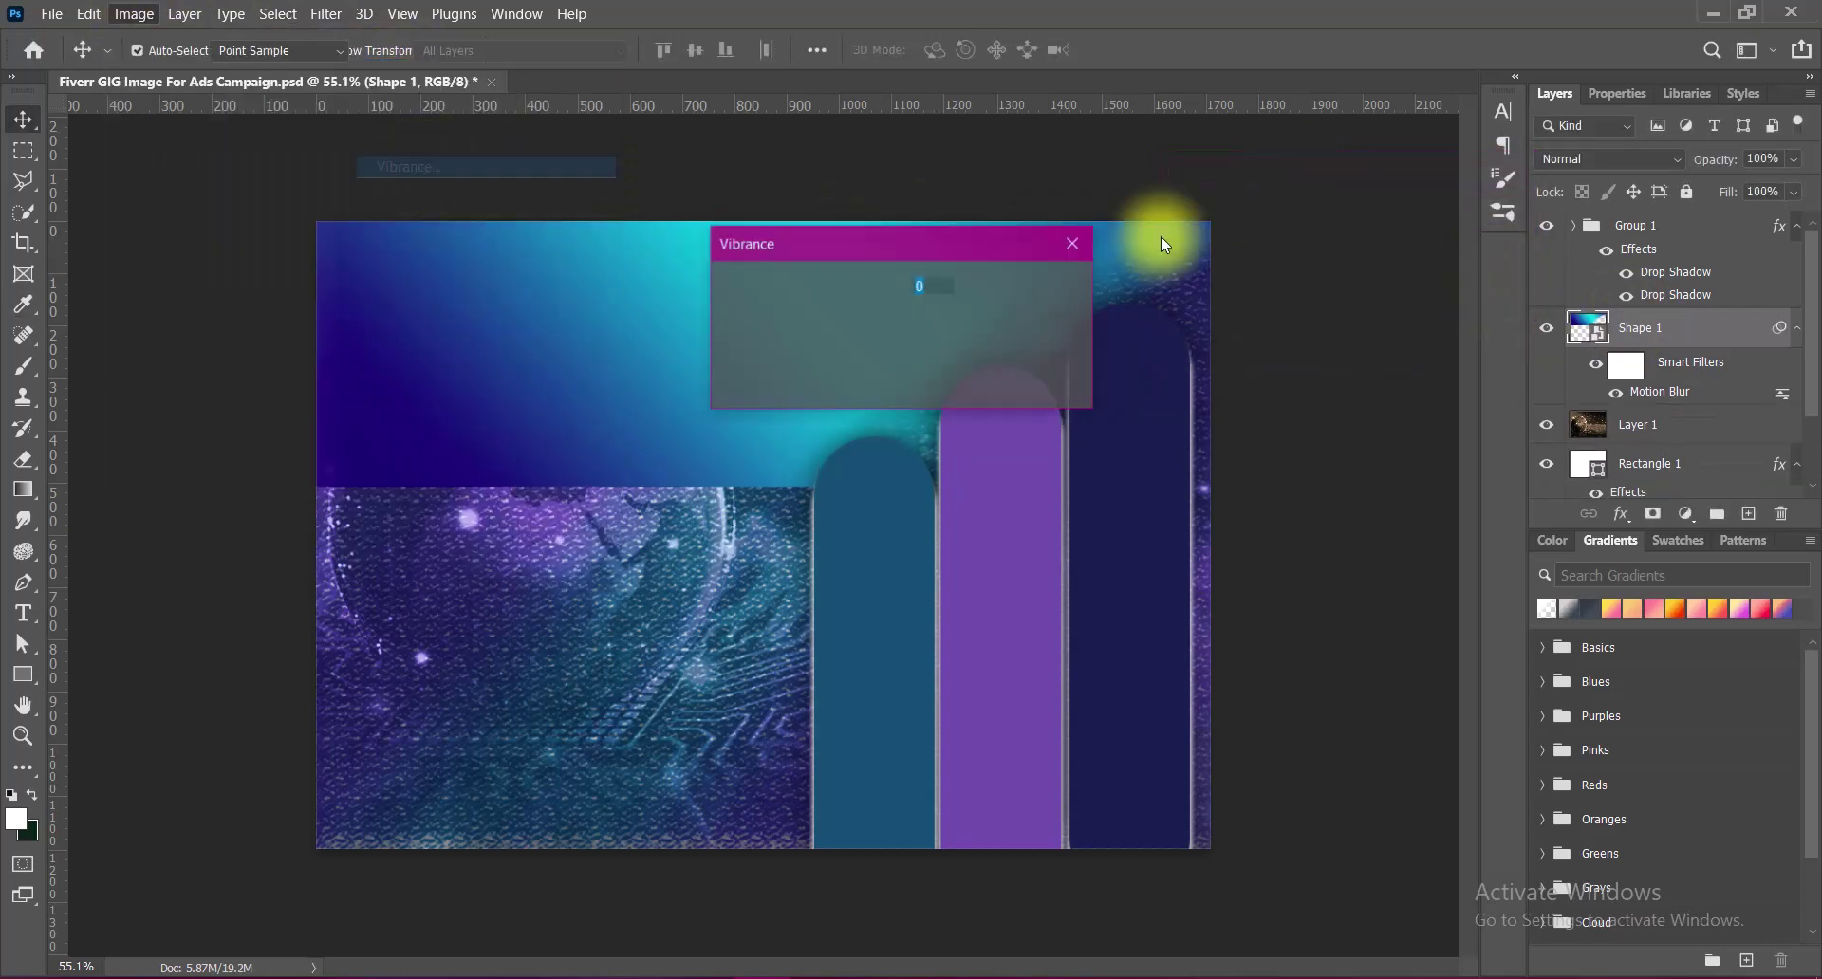
pyautogui.moveTo(846, 325); pyautogui.dragTo(909, 325)
pyautogui.click(1048, 287)
pyautogui.press('v')
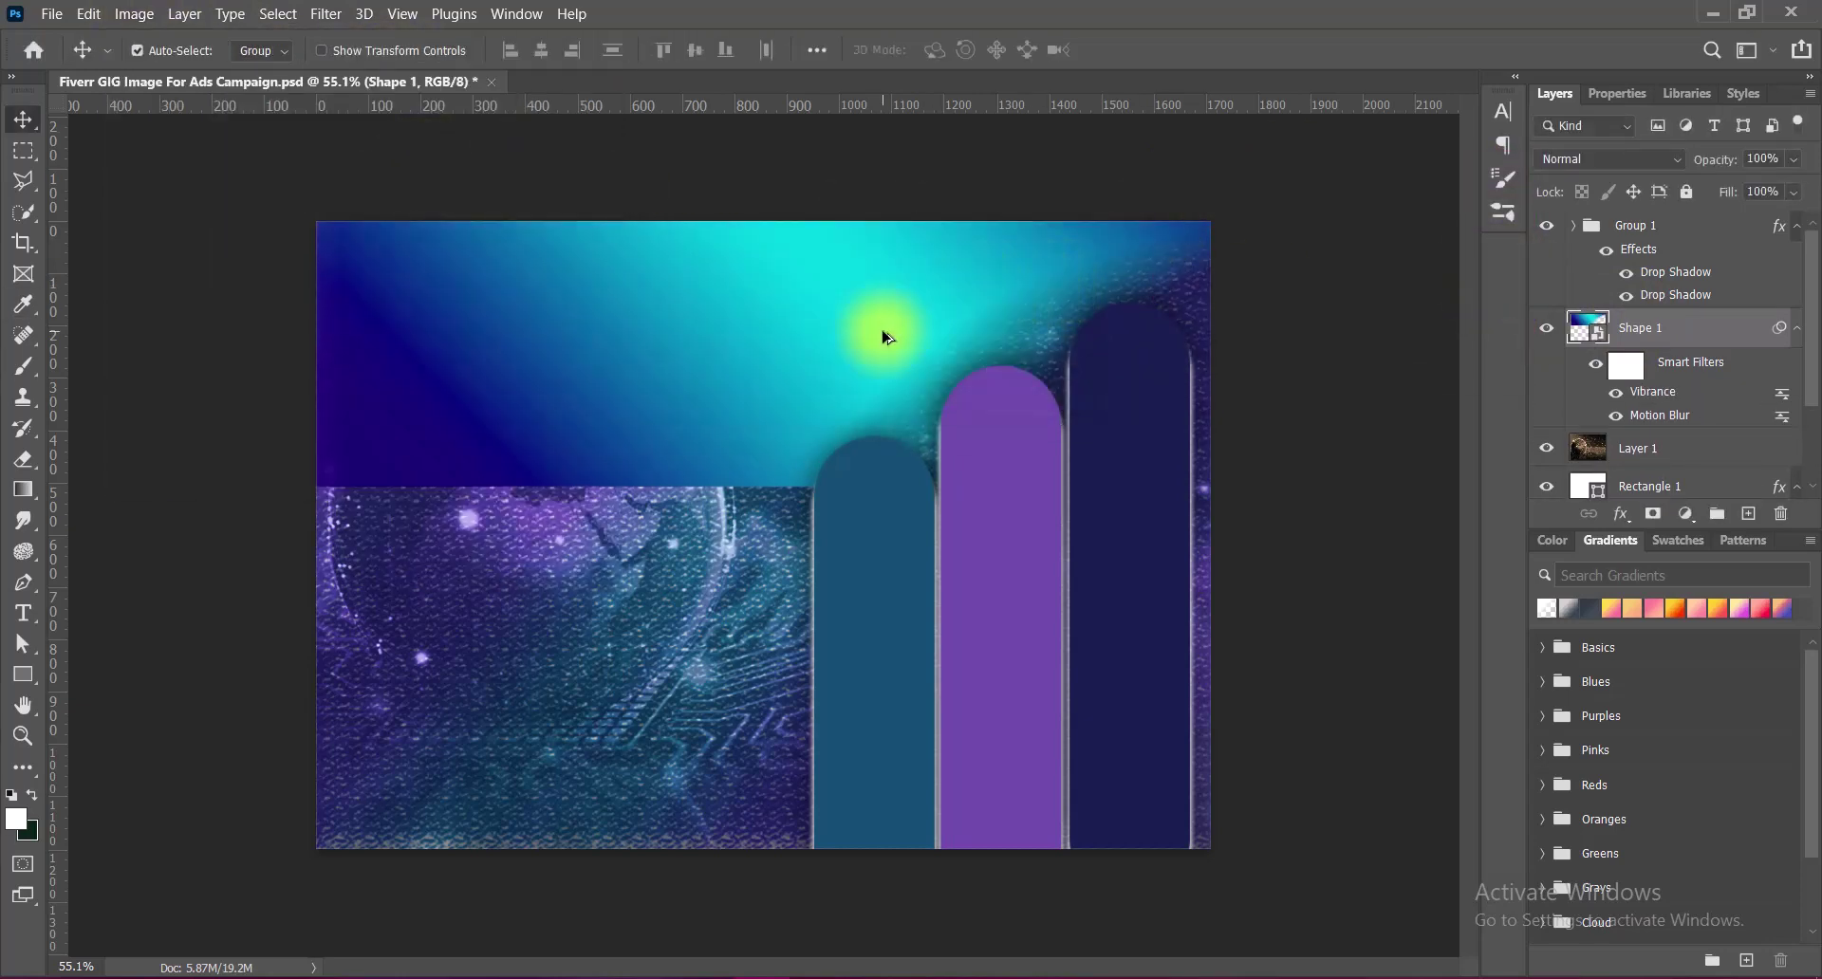
pyautogui.hotkey('ctrl', '+')
# Apply a Strong Saturation (+50) Hue/Saturation to the globe and preview lighter blend modes.
pyautogui.click(134, 13)
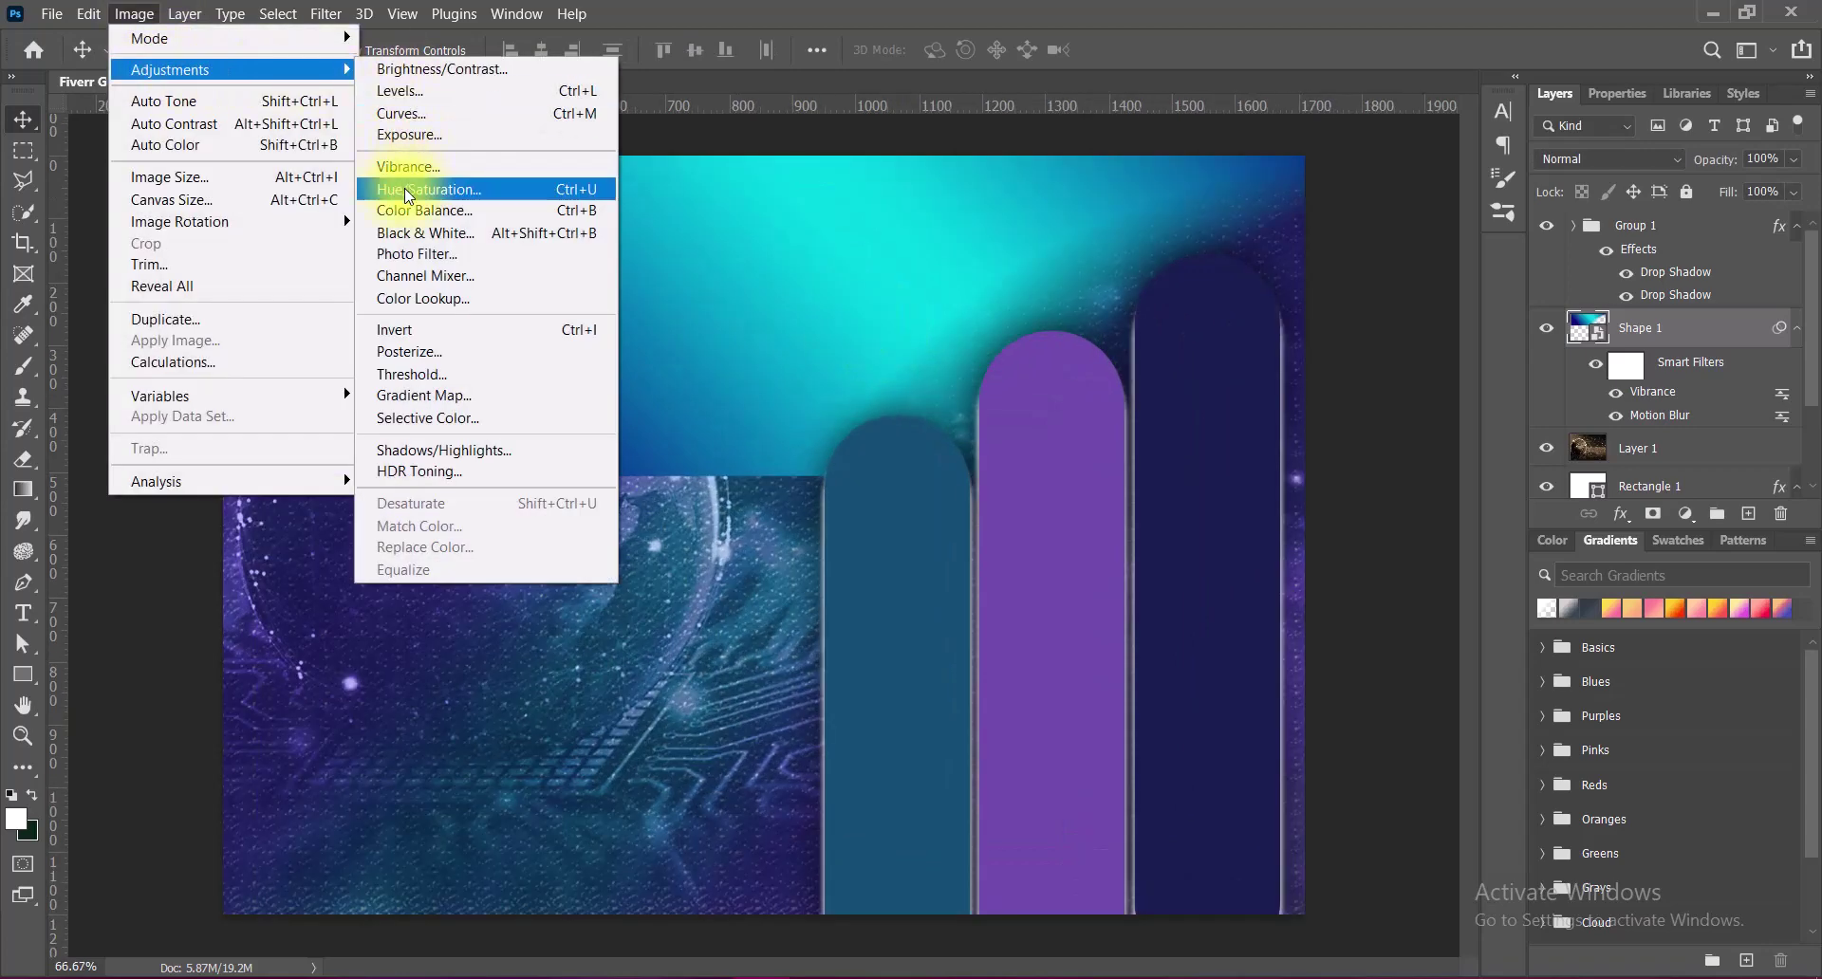
pyautogui.click(417, 184)
pyautogui.click(854, 205)
pyautogui.click(759, 399)
pyautogui.click(1135, 210)
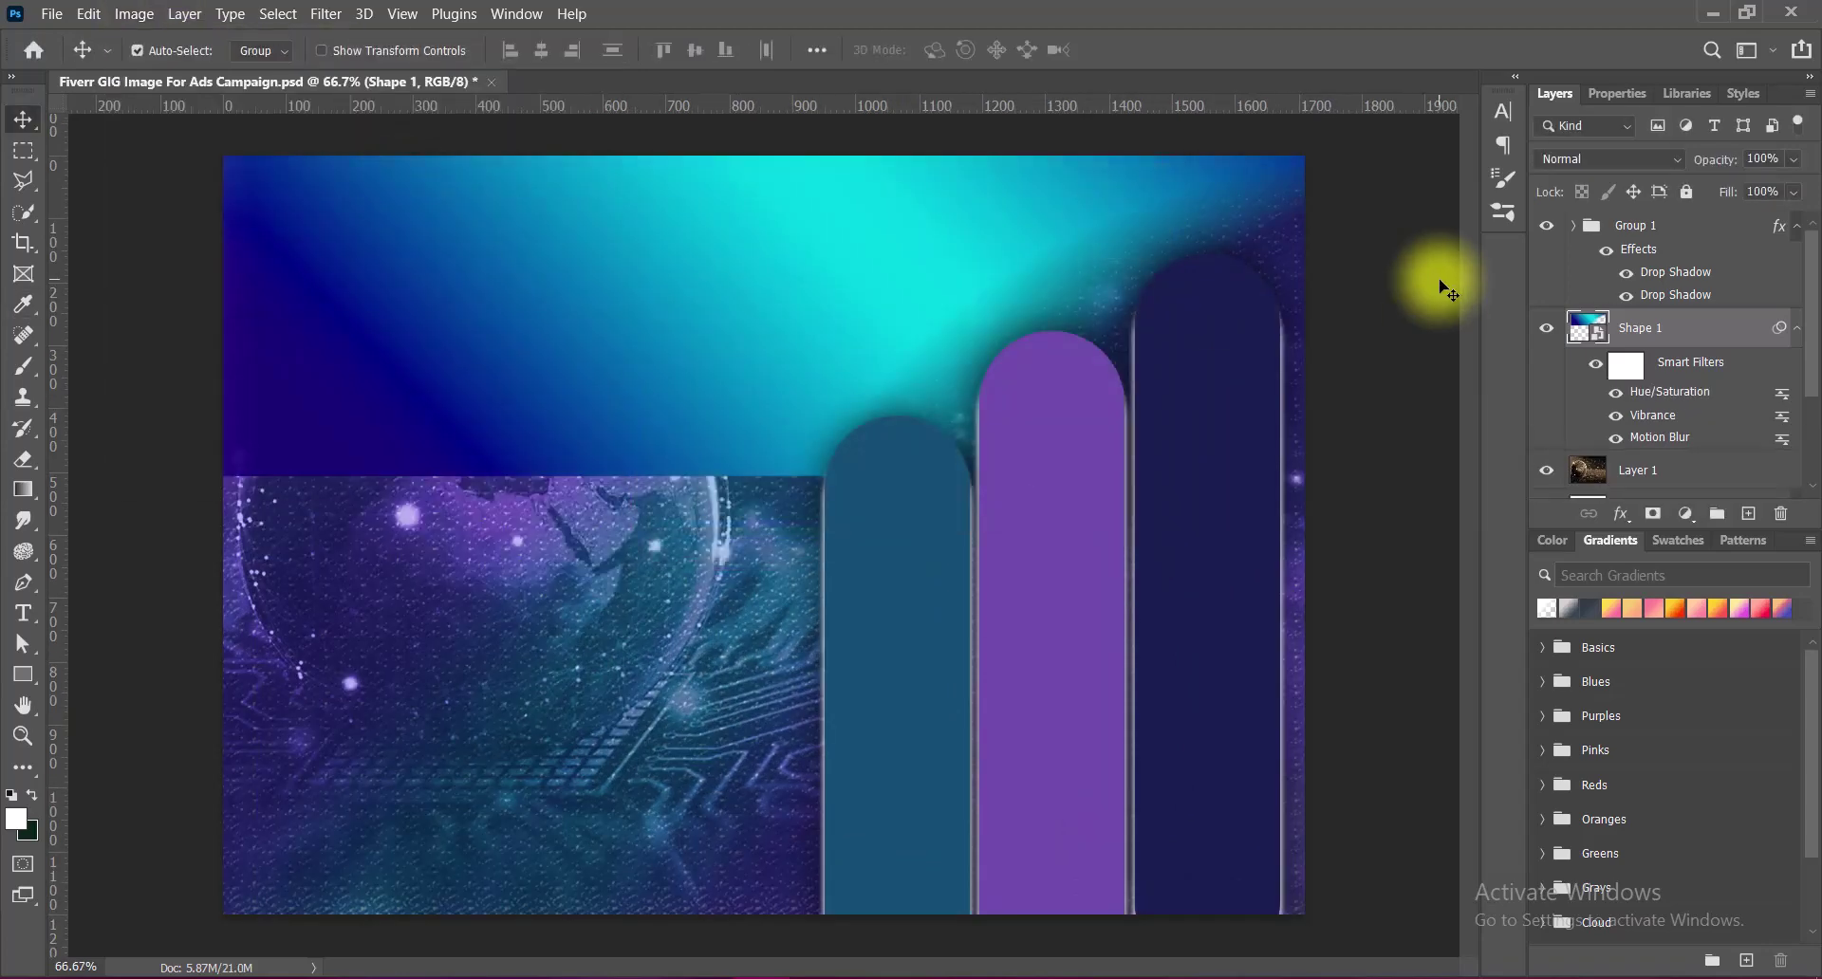
pyautogui.click(1654, 158)
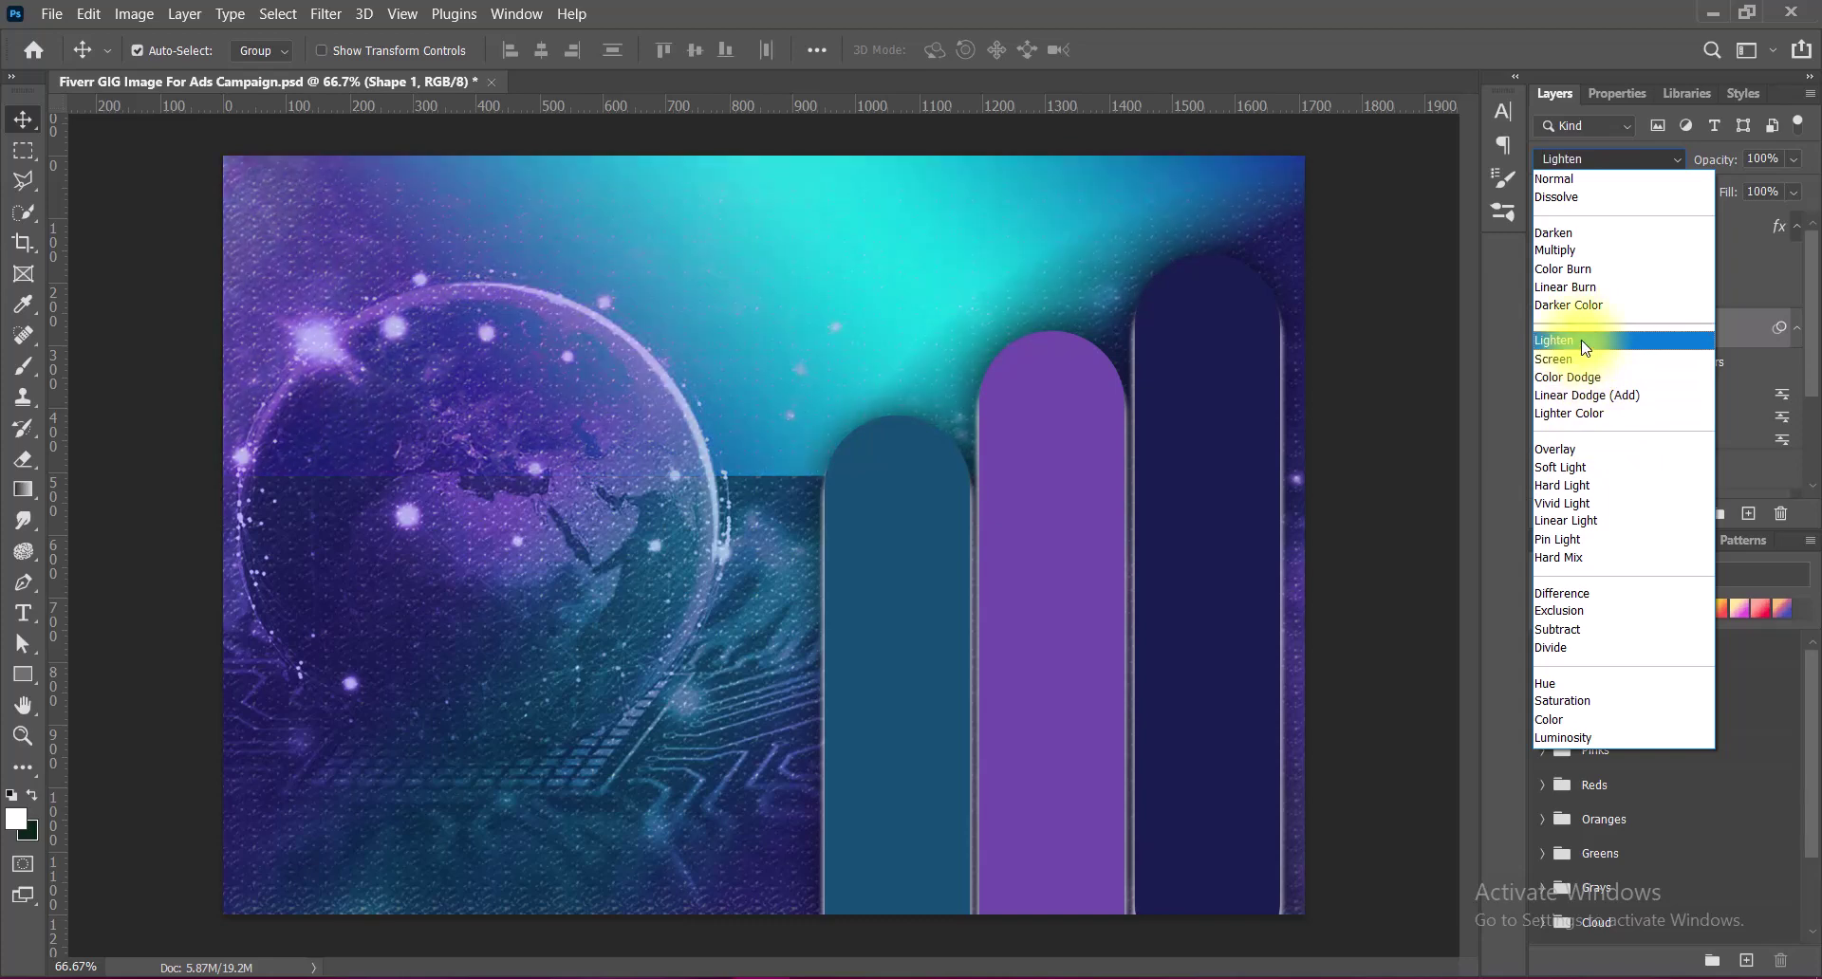
# Set the globe layer to Lighten, rasterize it, and blur its left side with the Blur tool.
pyautogui.click(1581, 339)
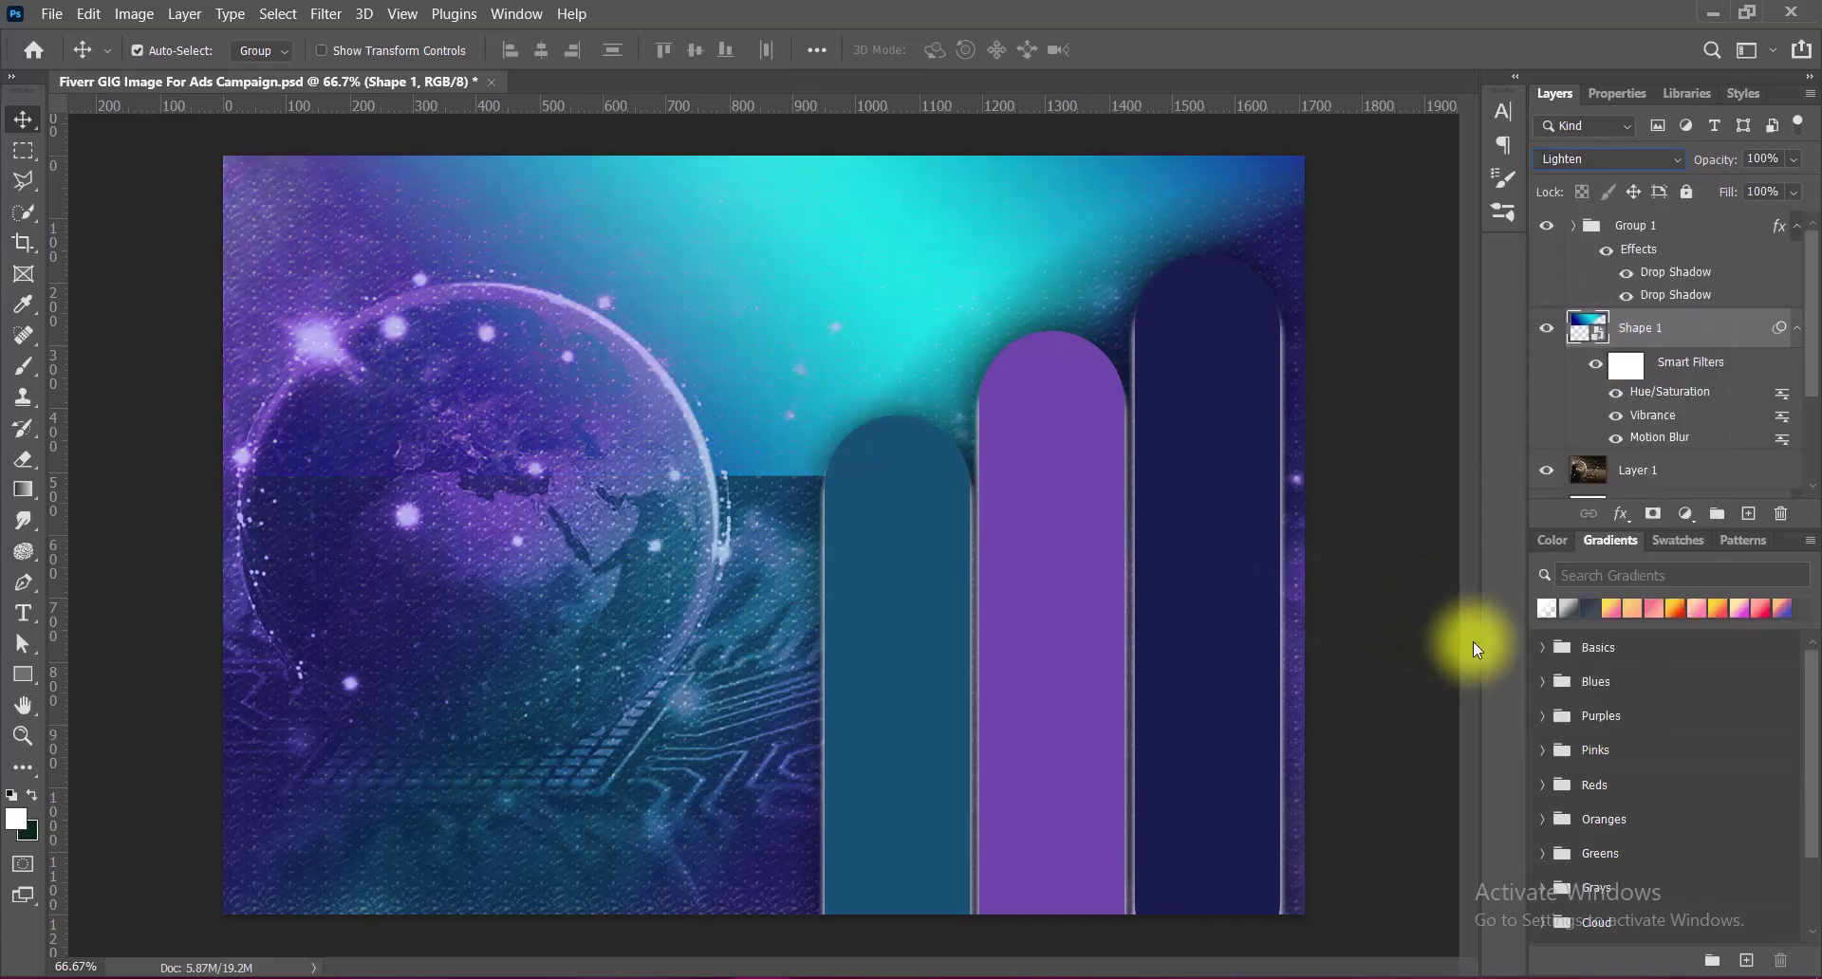
pyautogui.rightClick(30, 529)
pyautogui.click(95, 523)
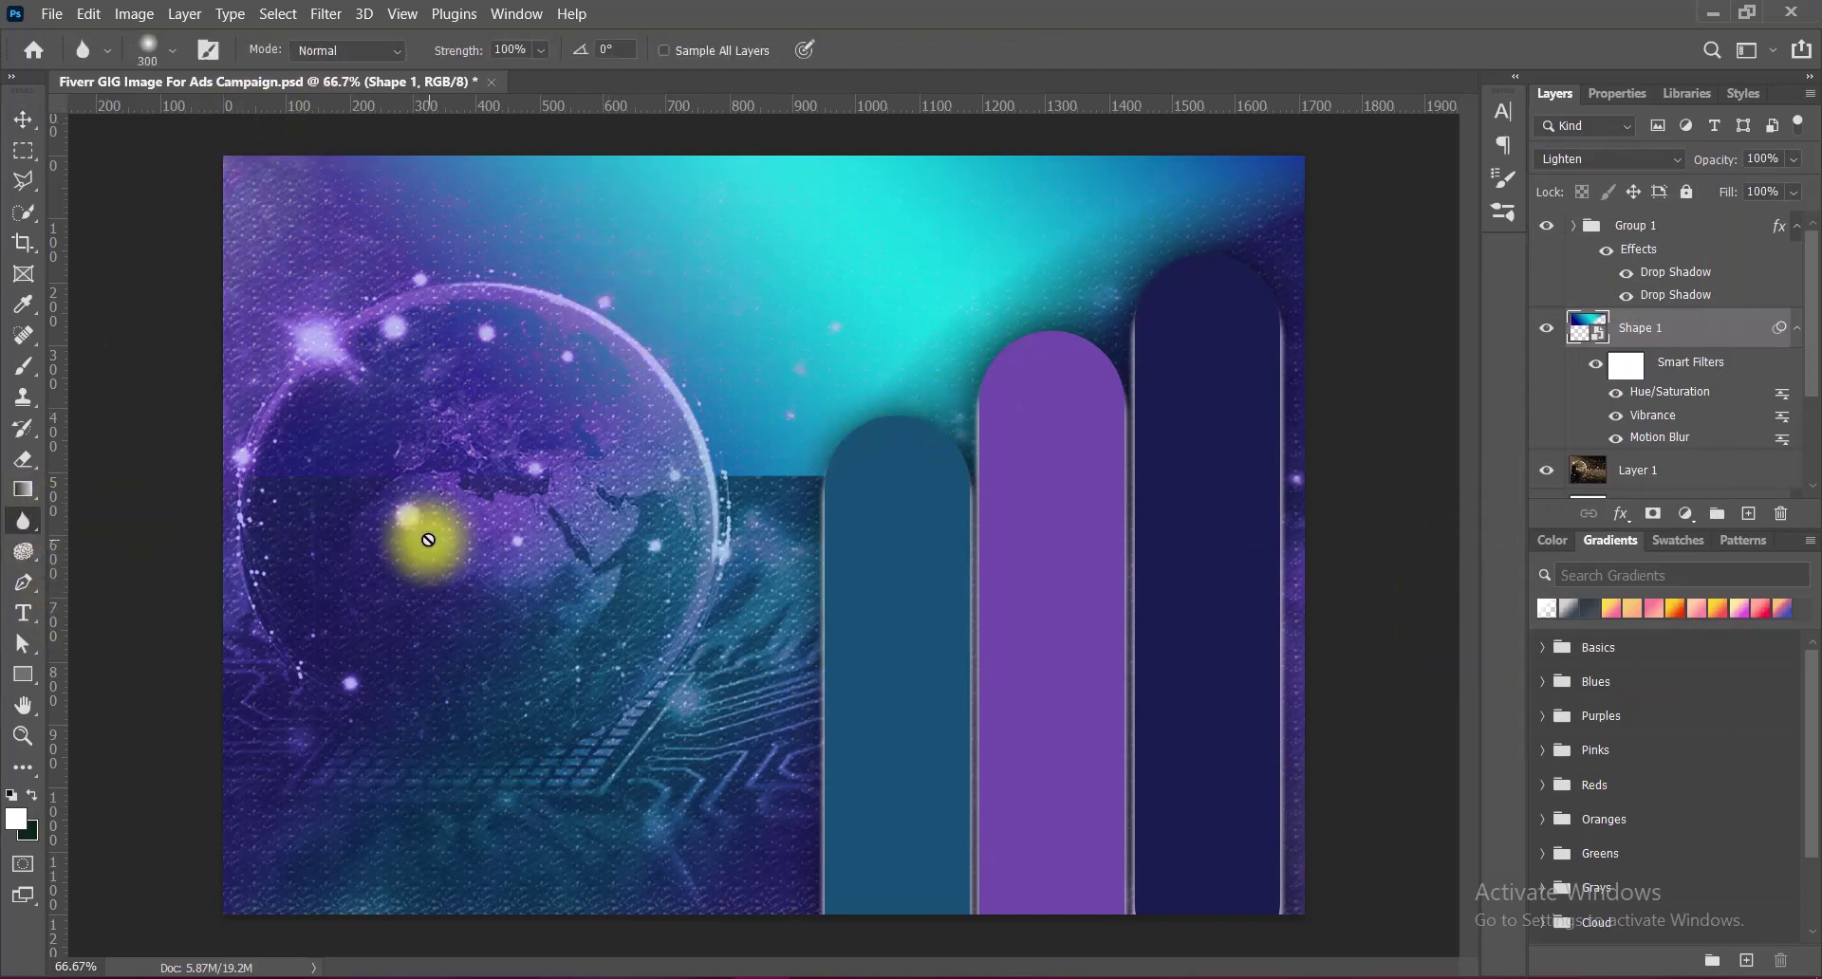
pyautogui.rightClick(1716, 334)
pyautogui.click(1519, 418)
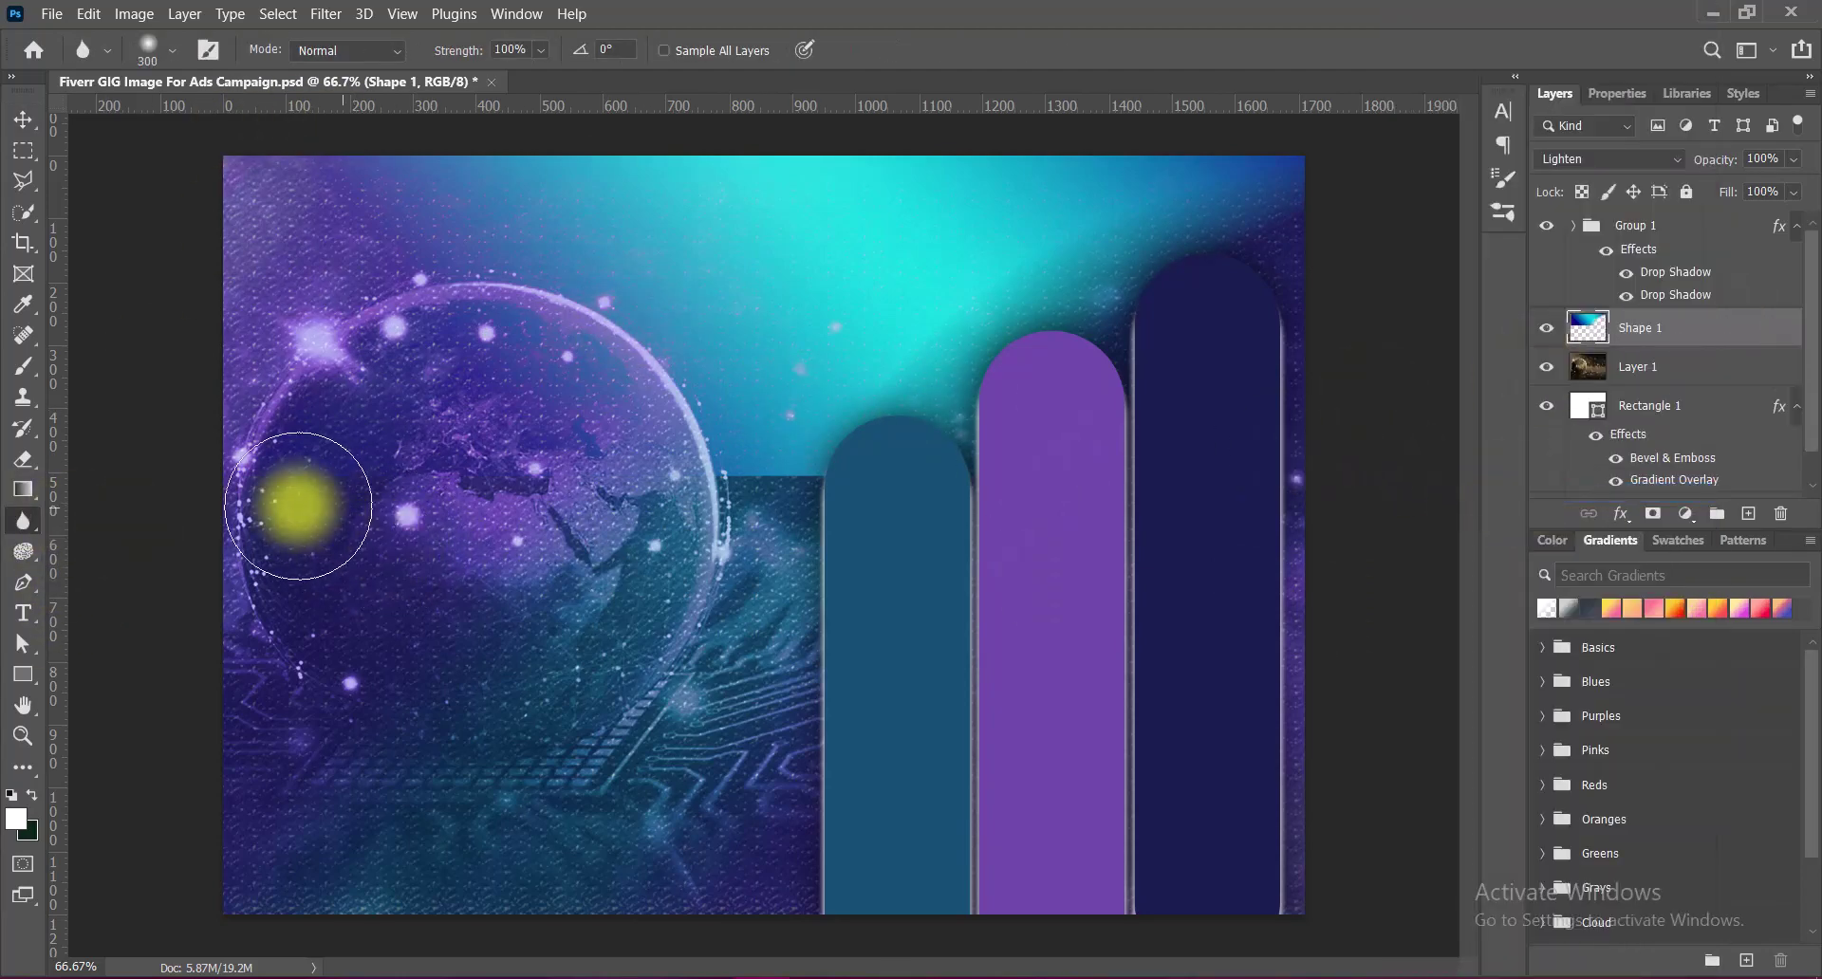
pyautogui.moveTo(298, 505)
pyautogui.mouseDown()
pyautogui.moveTo(357, 487)
pyautogui.moveTo(237, 479)
pyautogui.moveTo(326, 424)
pyautogui.moveTo(545, 497)
pyautogui.moveTo(265, 447)
pyautogui.moveTo(459, 480)
pyautogui.moveTo(244, 480)
pyautogui.moveTo(183, 509)
pyautogui.moveTo(517, 459)
pyautogui.moveTo(249, 451)
pyautogui.mouseUp()
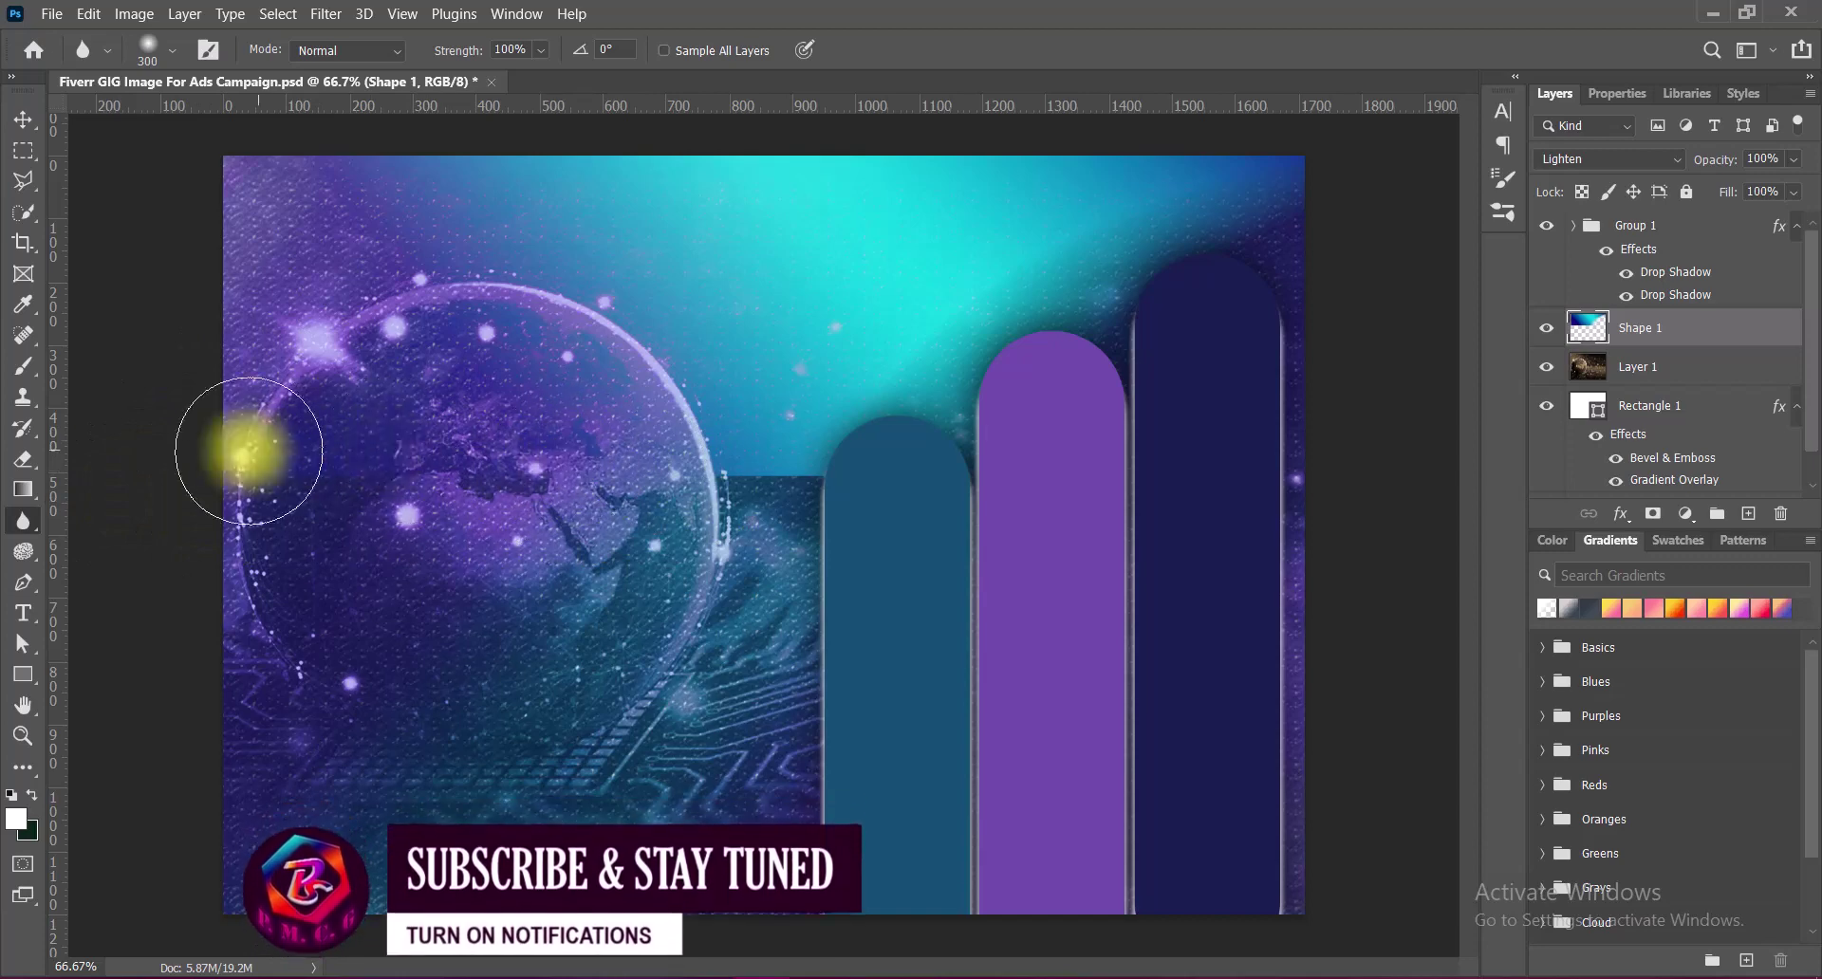
# Erase the globe's left edges with an eraser enlarged to 175, then 600.
pyautogui.click(24, 461)
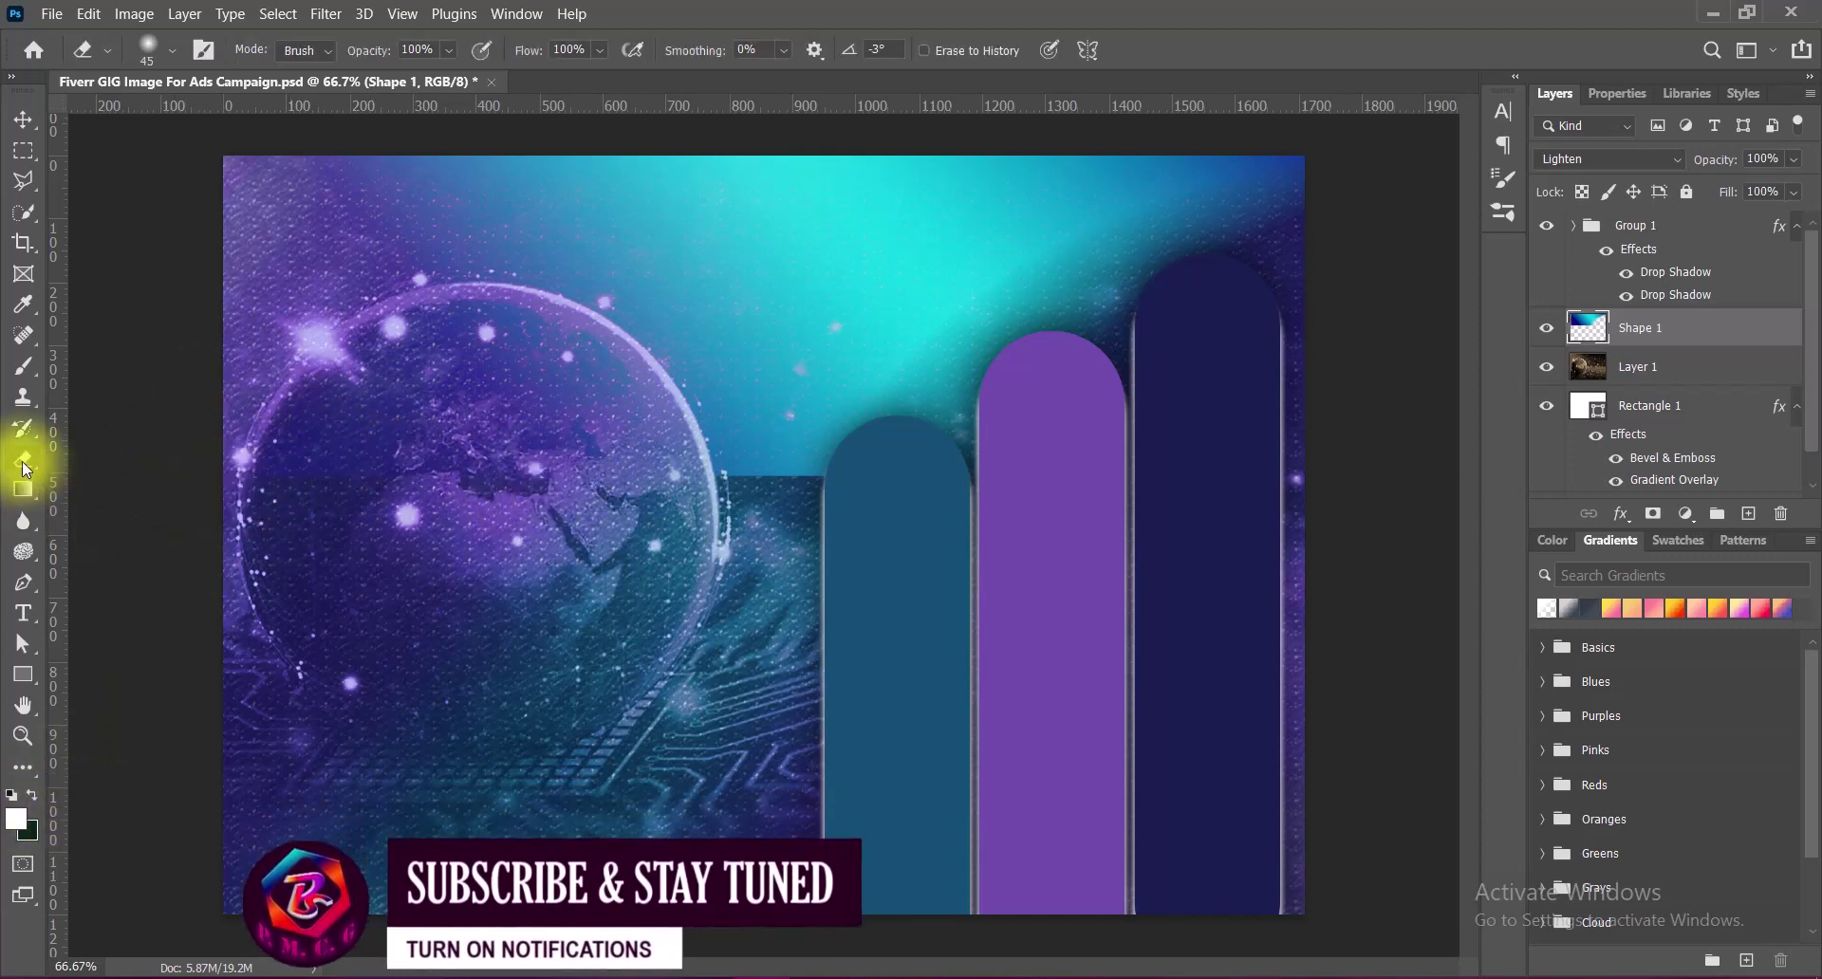
pyautogui.press(']')
pyautogui.press(']')
pyautogui.press(']')
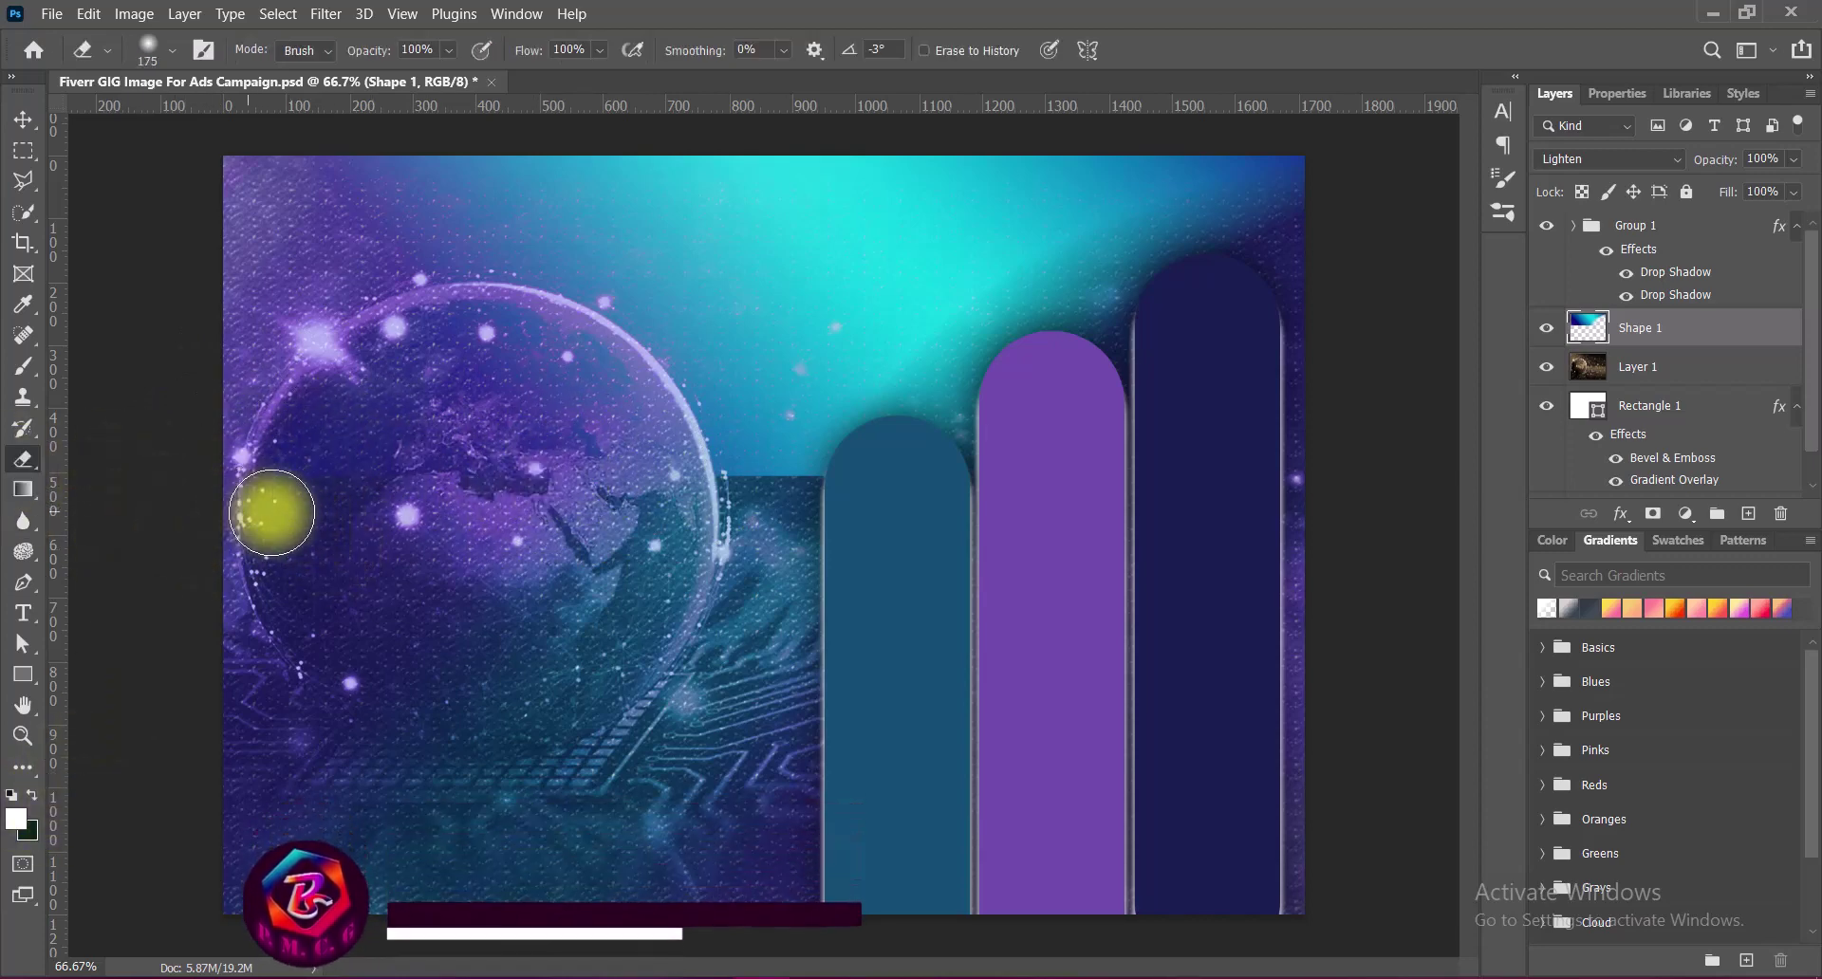
pyautogui.moveTo(271, 513)
pyautogui.mouseDown()
pyautogui.moveTo(341, 509)
pyautogui.moveTo(252, 496)
pyautogui.moveTo(664, 488)
pyautogui.moveTo(406, 472)
pyautogui.moveTo(252, 488)
pyautogui.moveTo(414, 585)
pyautogui.moveTo(297, 496)
pyautogui.moveTo(317, 459)
pyautogui.moveTo(646, 471)
pyautogui.mouseUp()
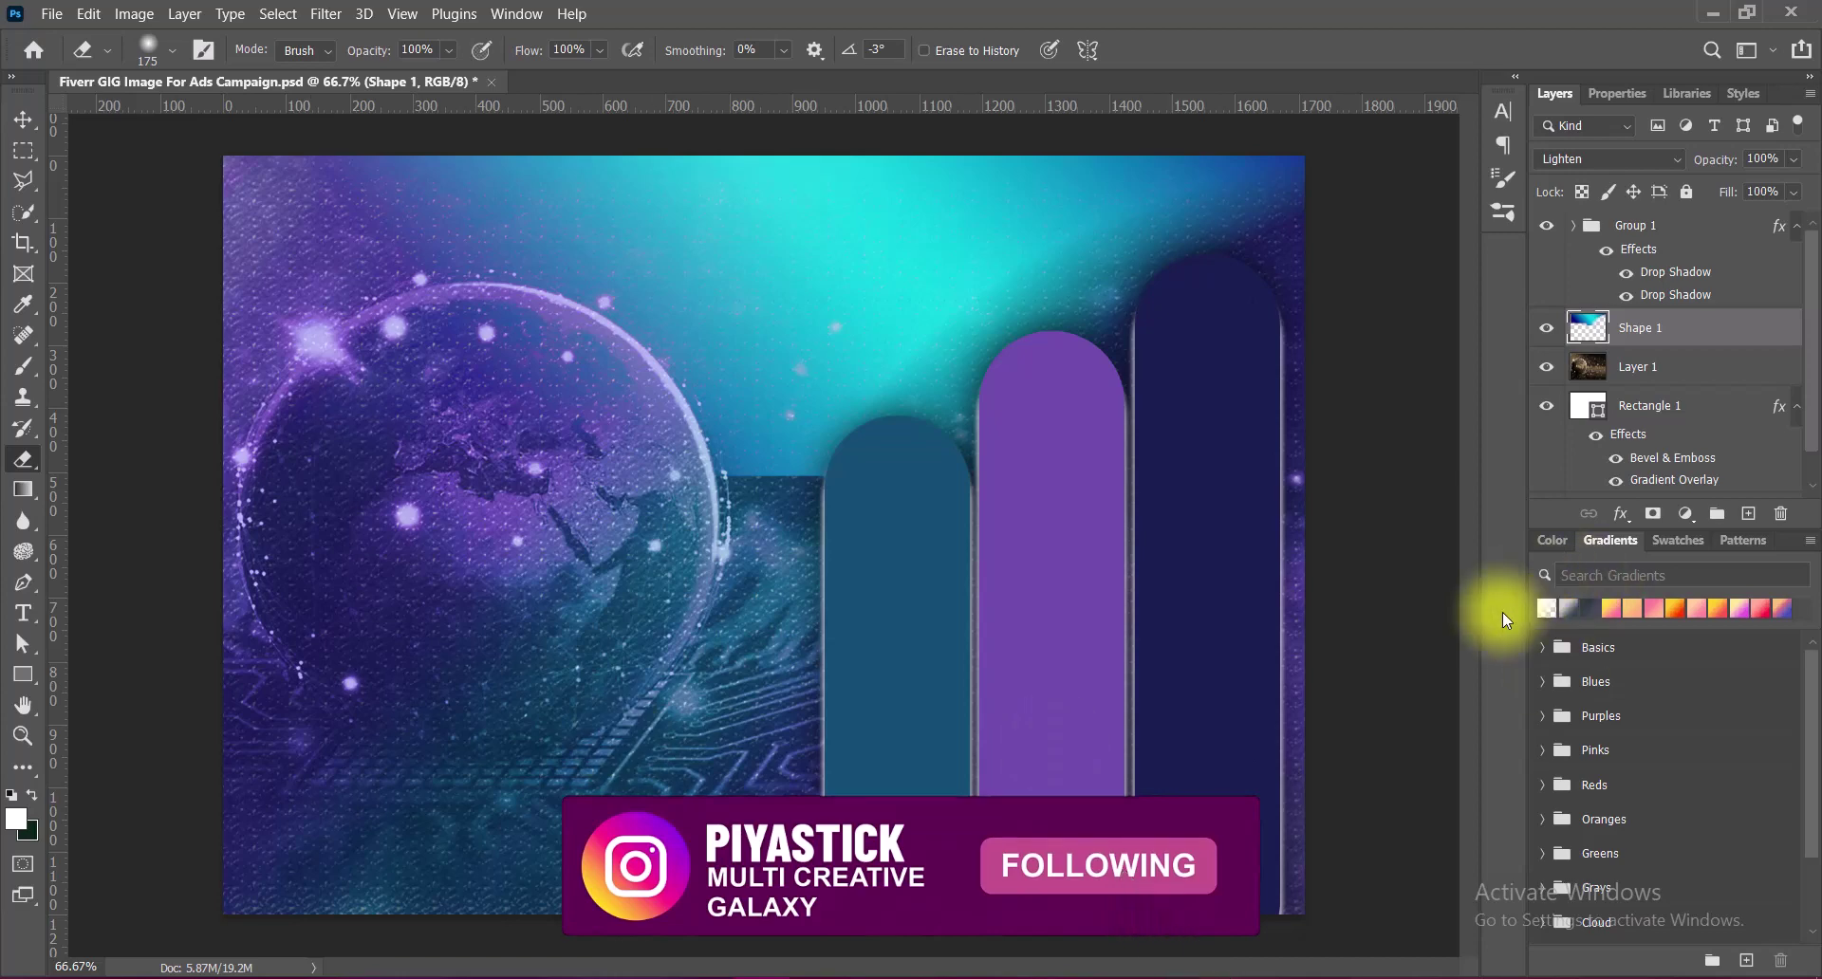
pyautogui.press(']')
pyautogui.press(']')
pyautogui.press(']')
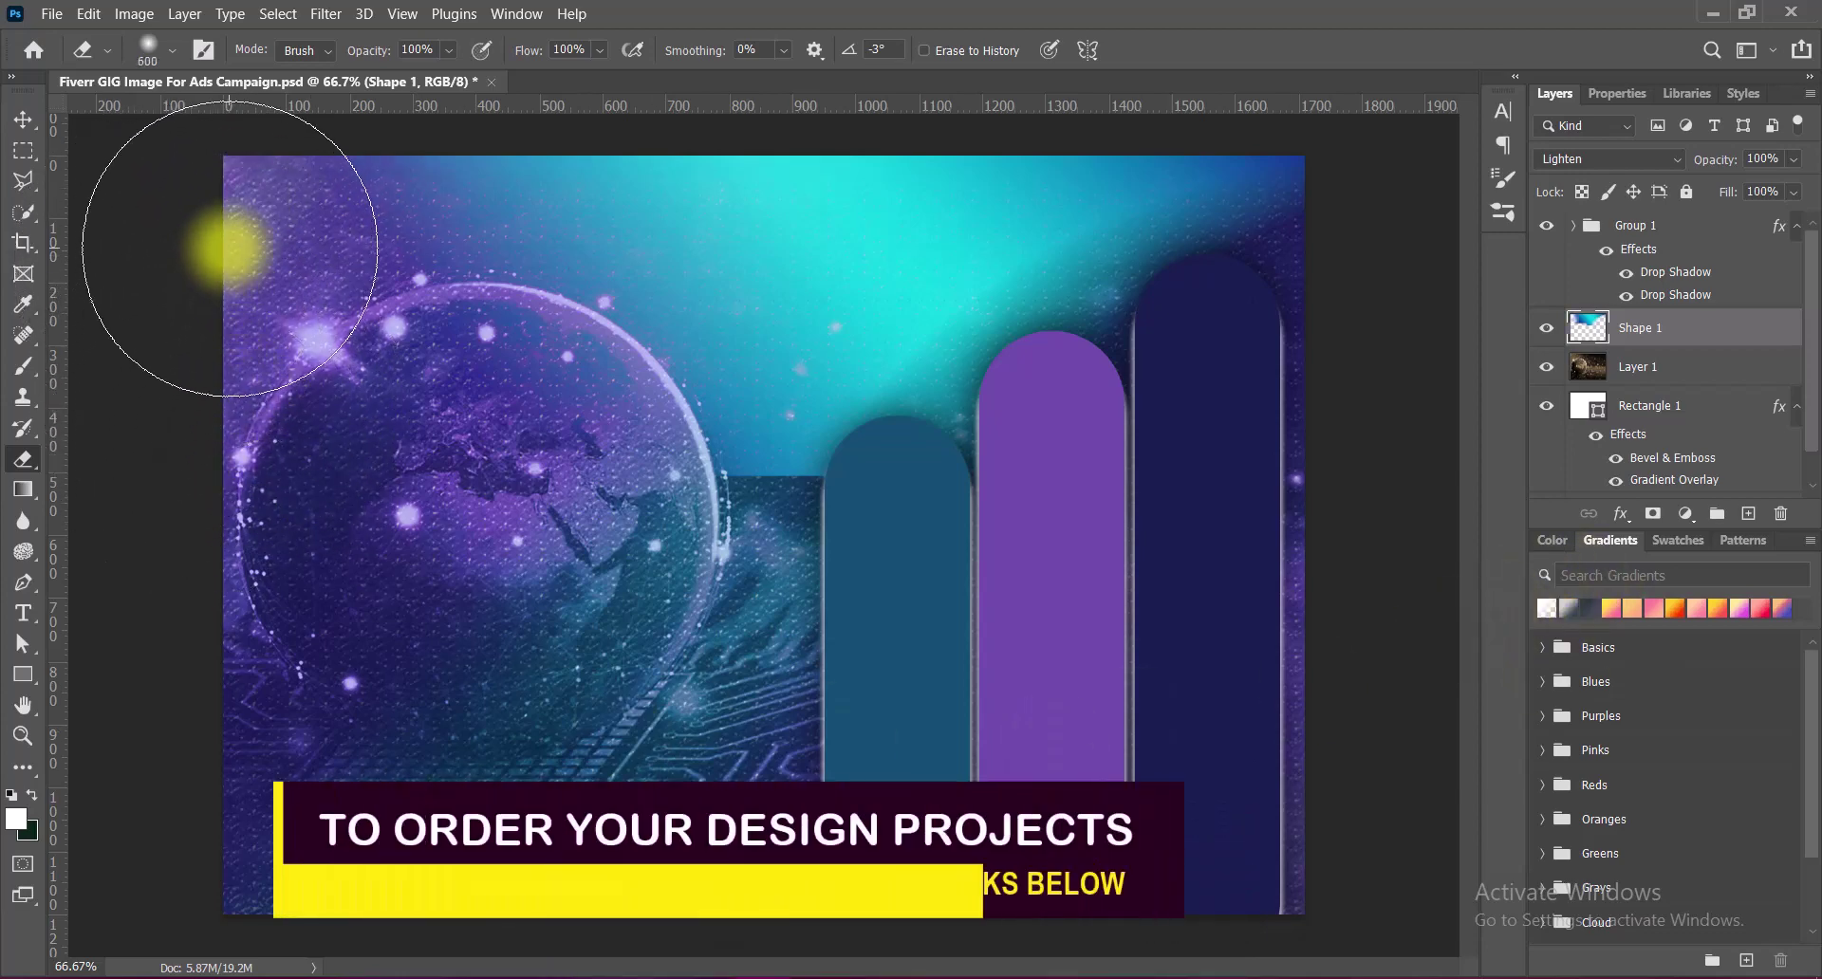
# Save the document and paste the businessman photo over the pill bars.
pyautogui.press('v')
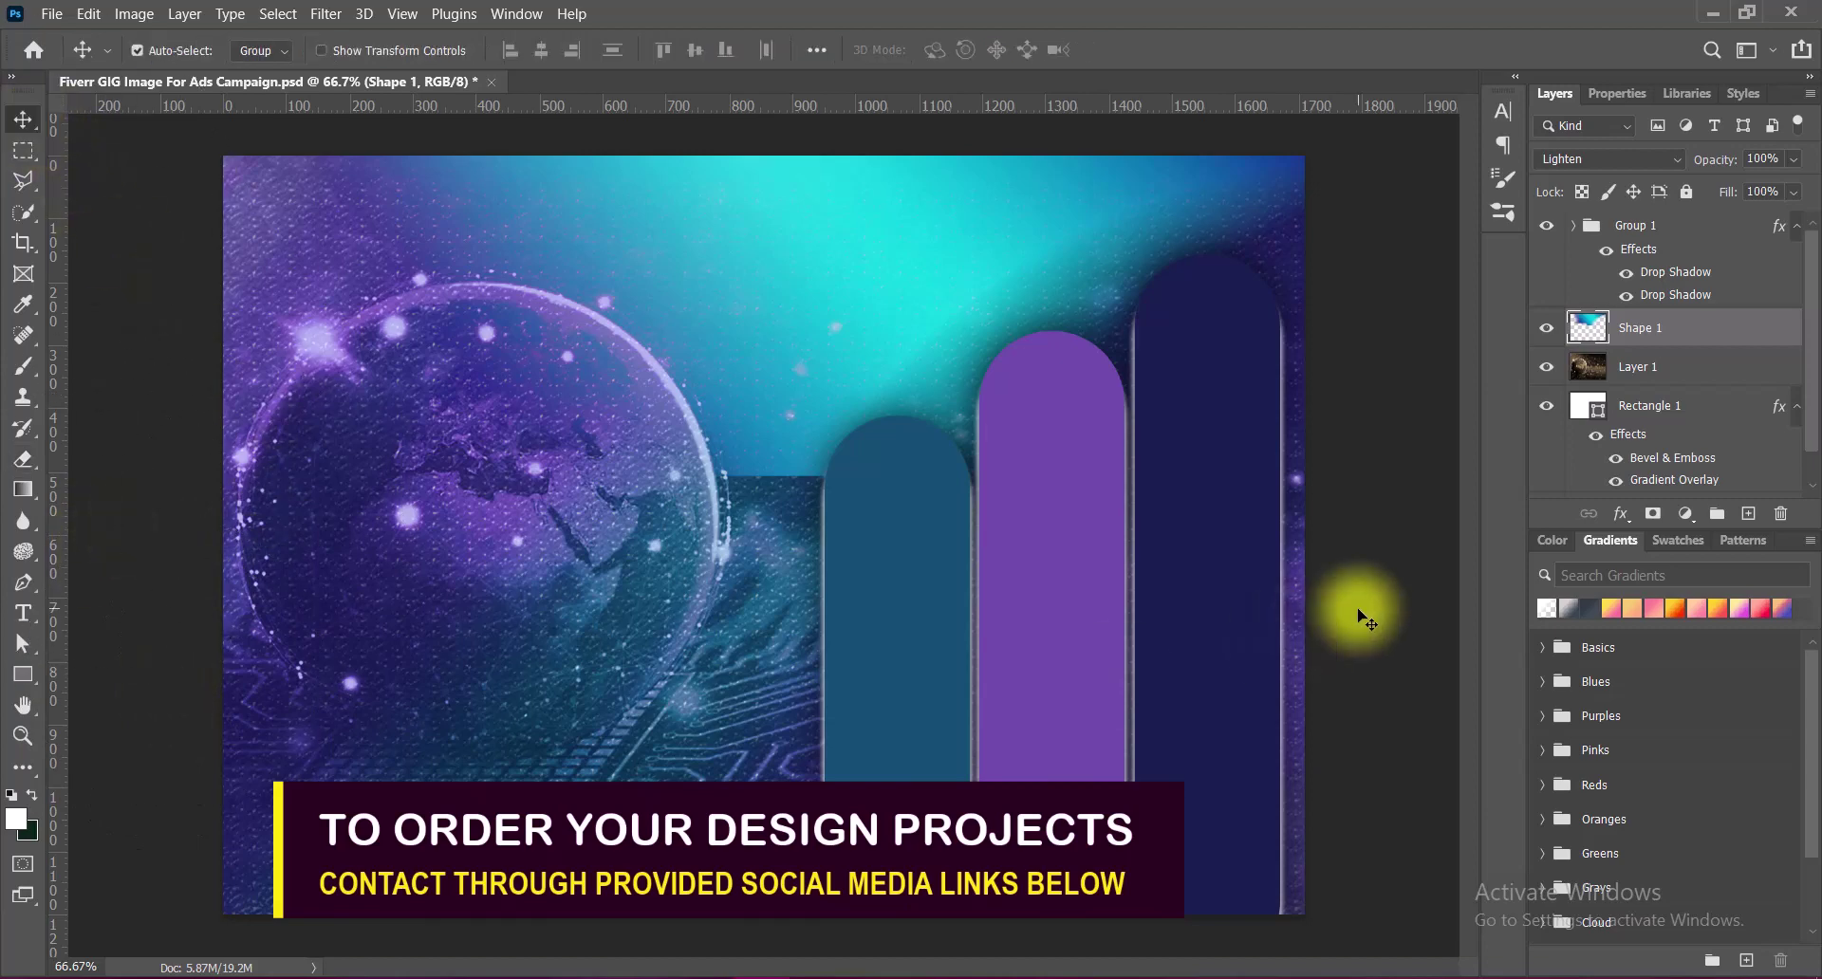
pyautogui.hotkey('ctrl', 's')
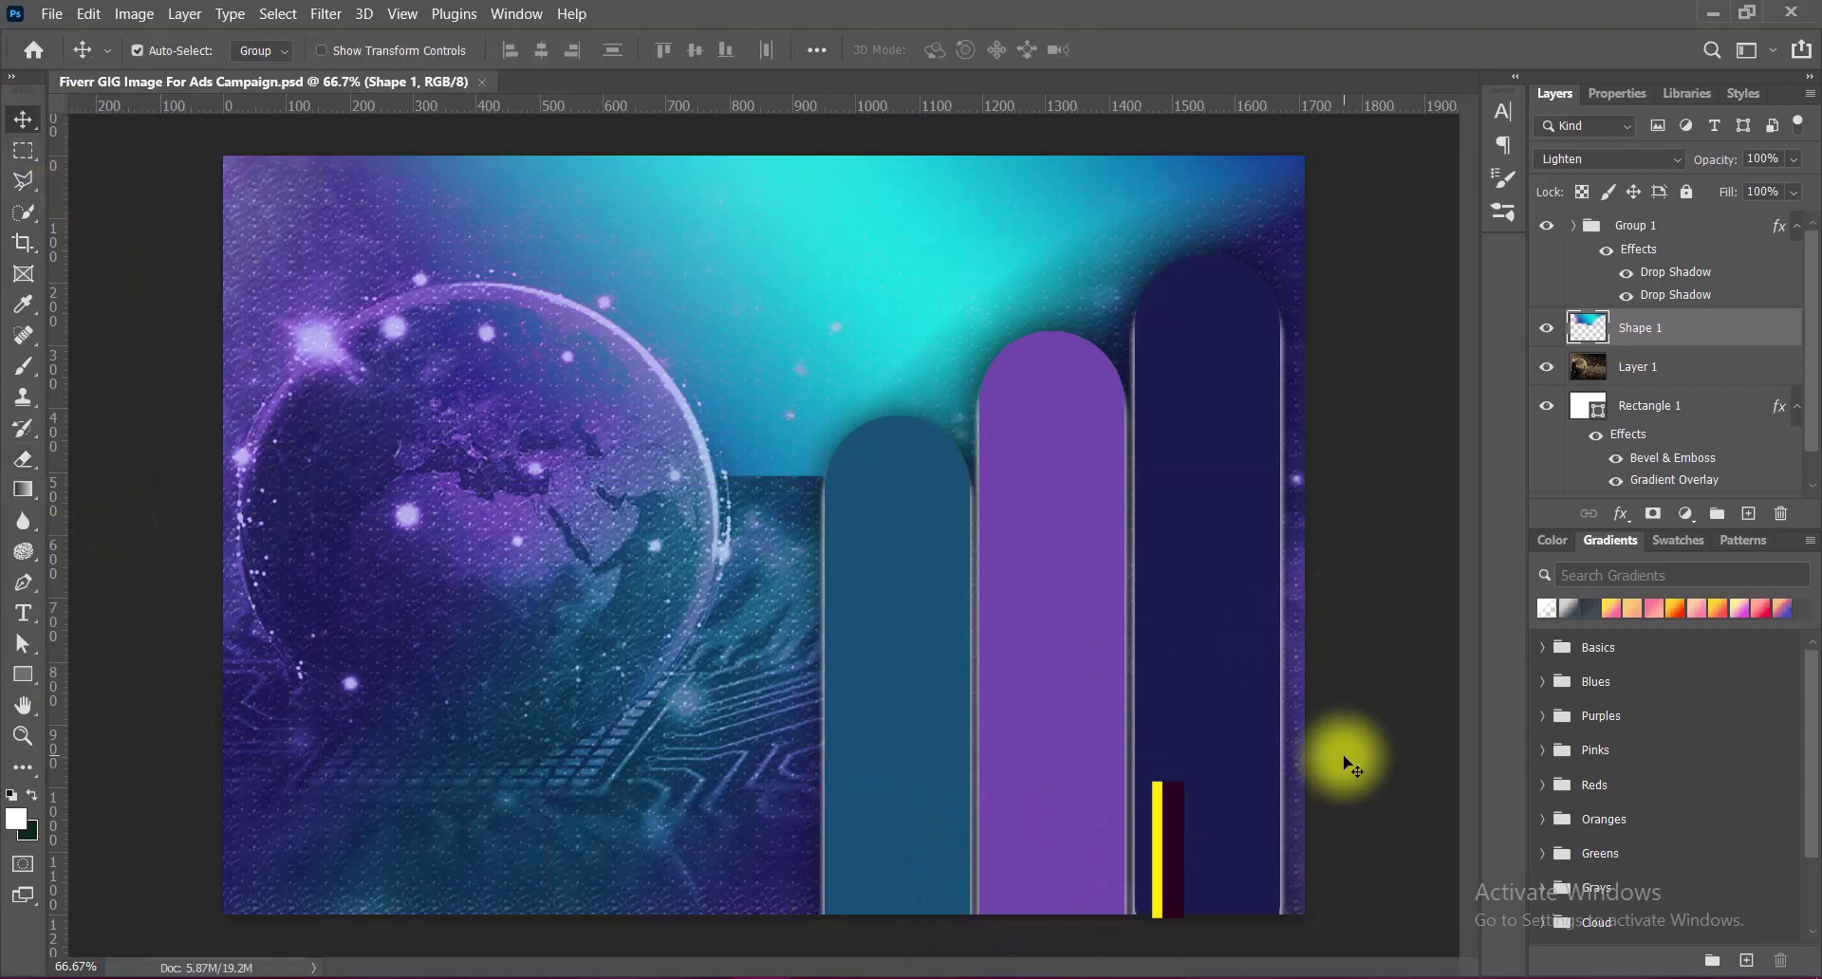
pyautogui.hotkey('ctrl', 'v')
pyautogui.moveTo(909, 724); pyautogui.dragTo(1124, 679)
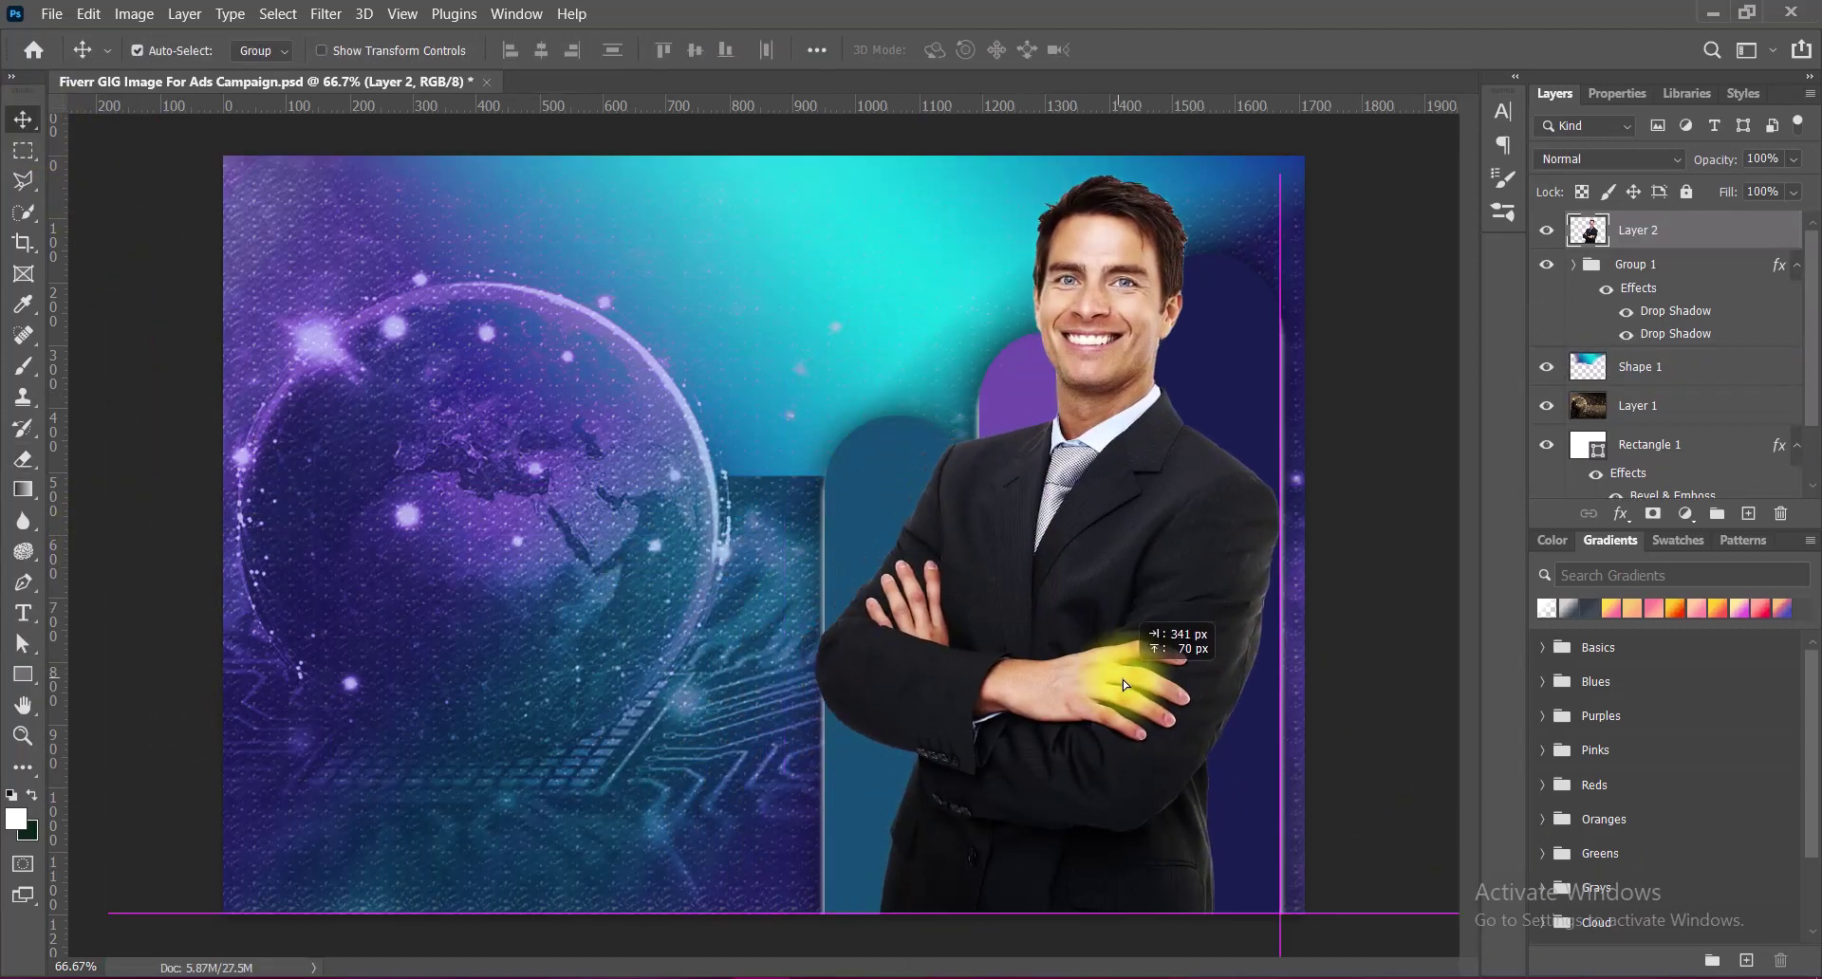
# Clip the businessman into the pill bars and scale him to about 79% in place.
pyautogui.rightClick(1633, 245)
pyautogui.click(1403, 463)
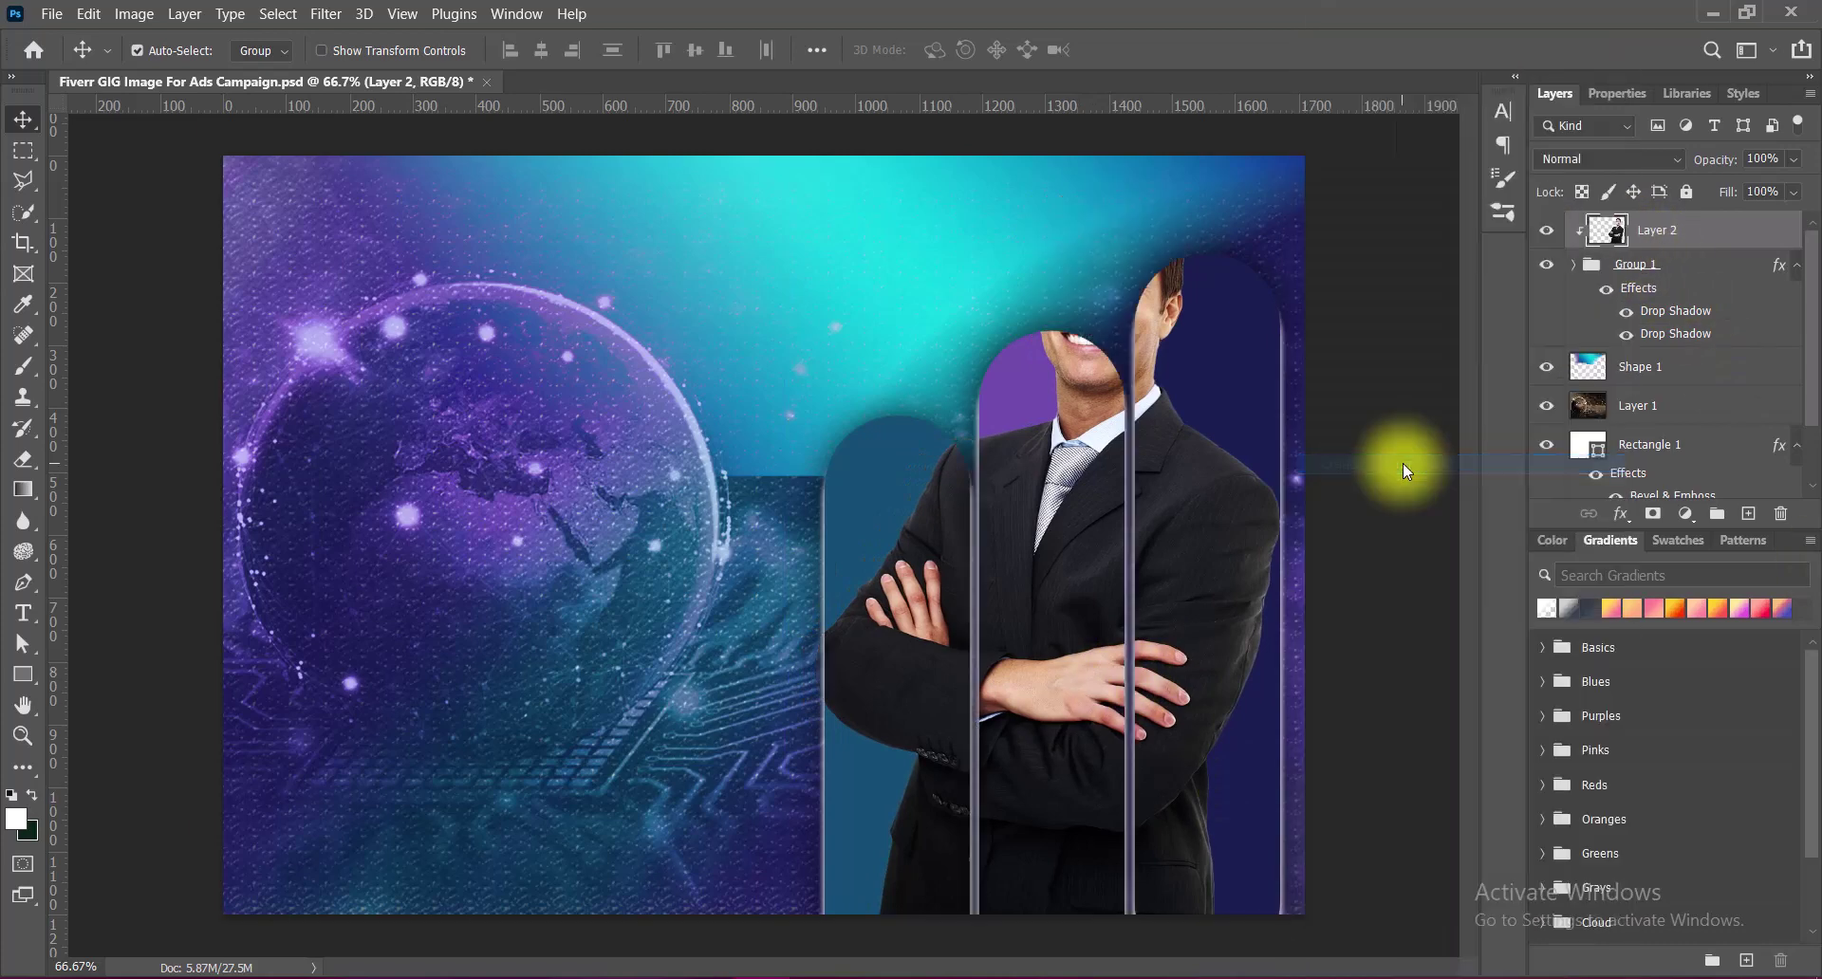
pyautogui.hotkey('ctrl', 't')
pyautogui.moveTo(1048, 175); pyautogui.dragTo(1050, 326)
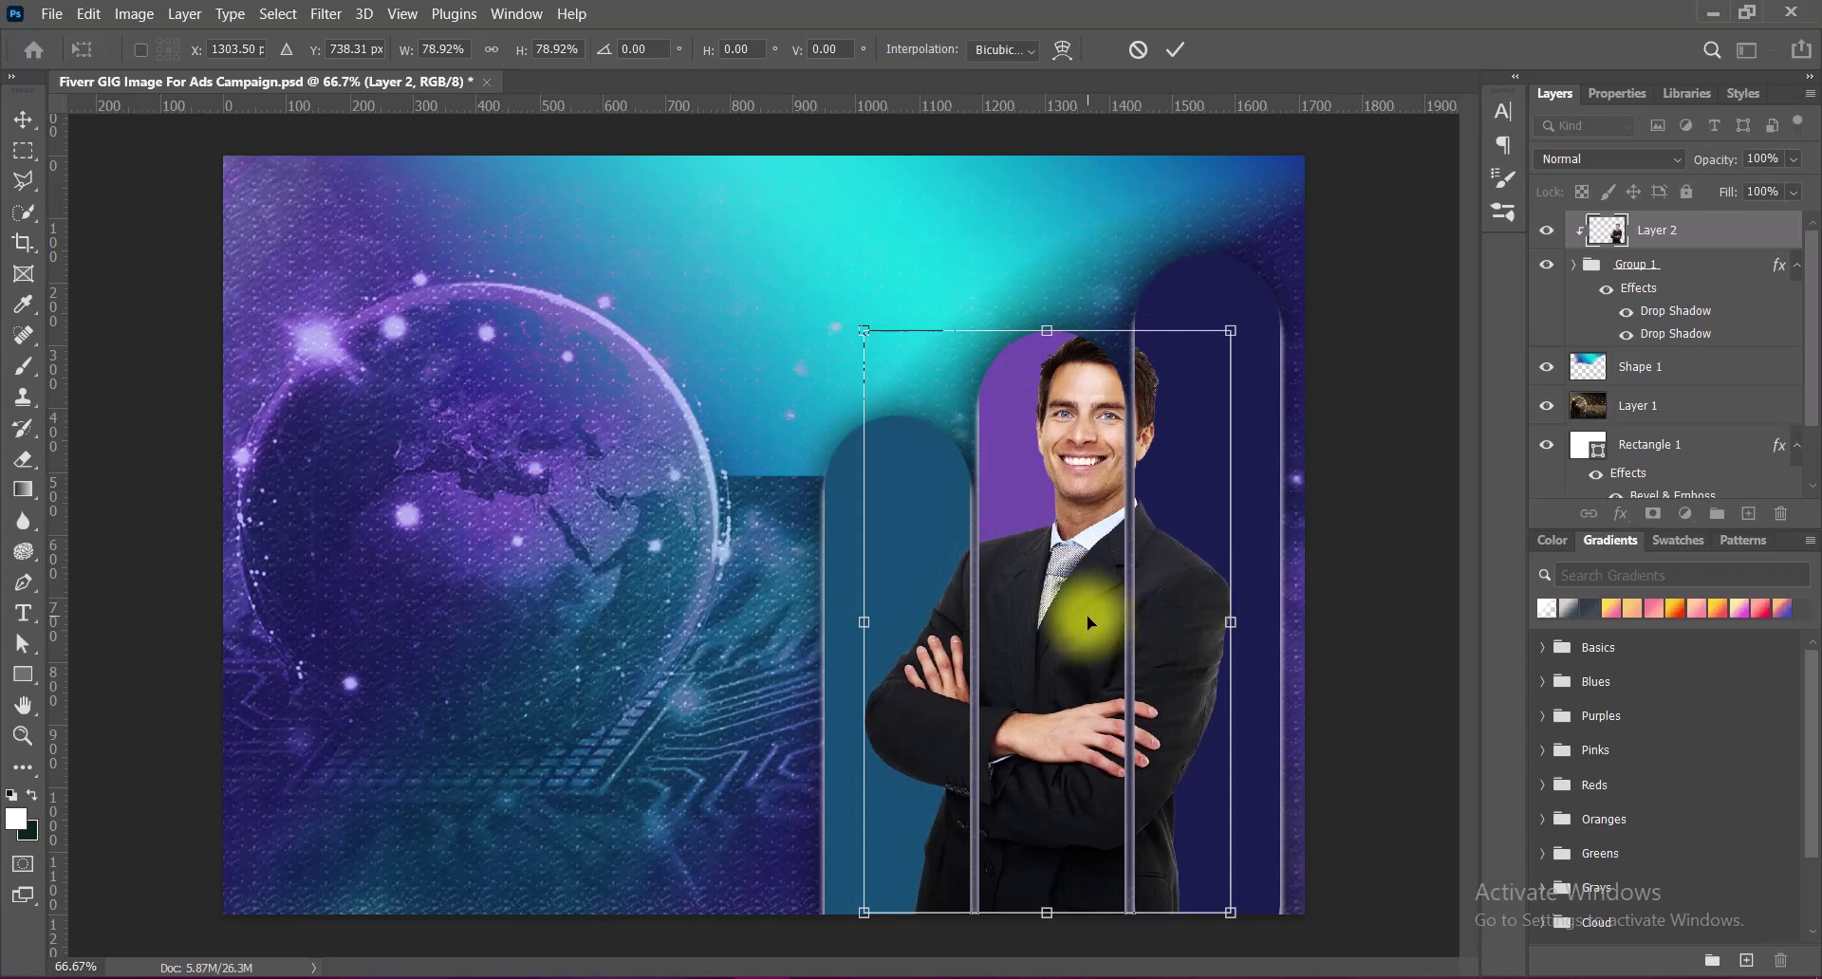
pyautogui.moveTo(1086, 615); pyautogui.dragTo(1053, 634)
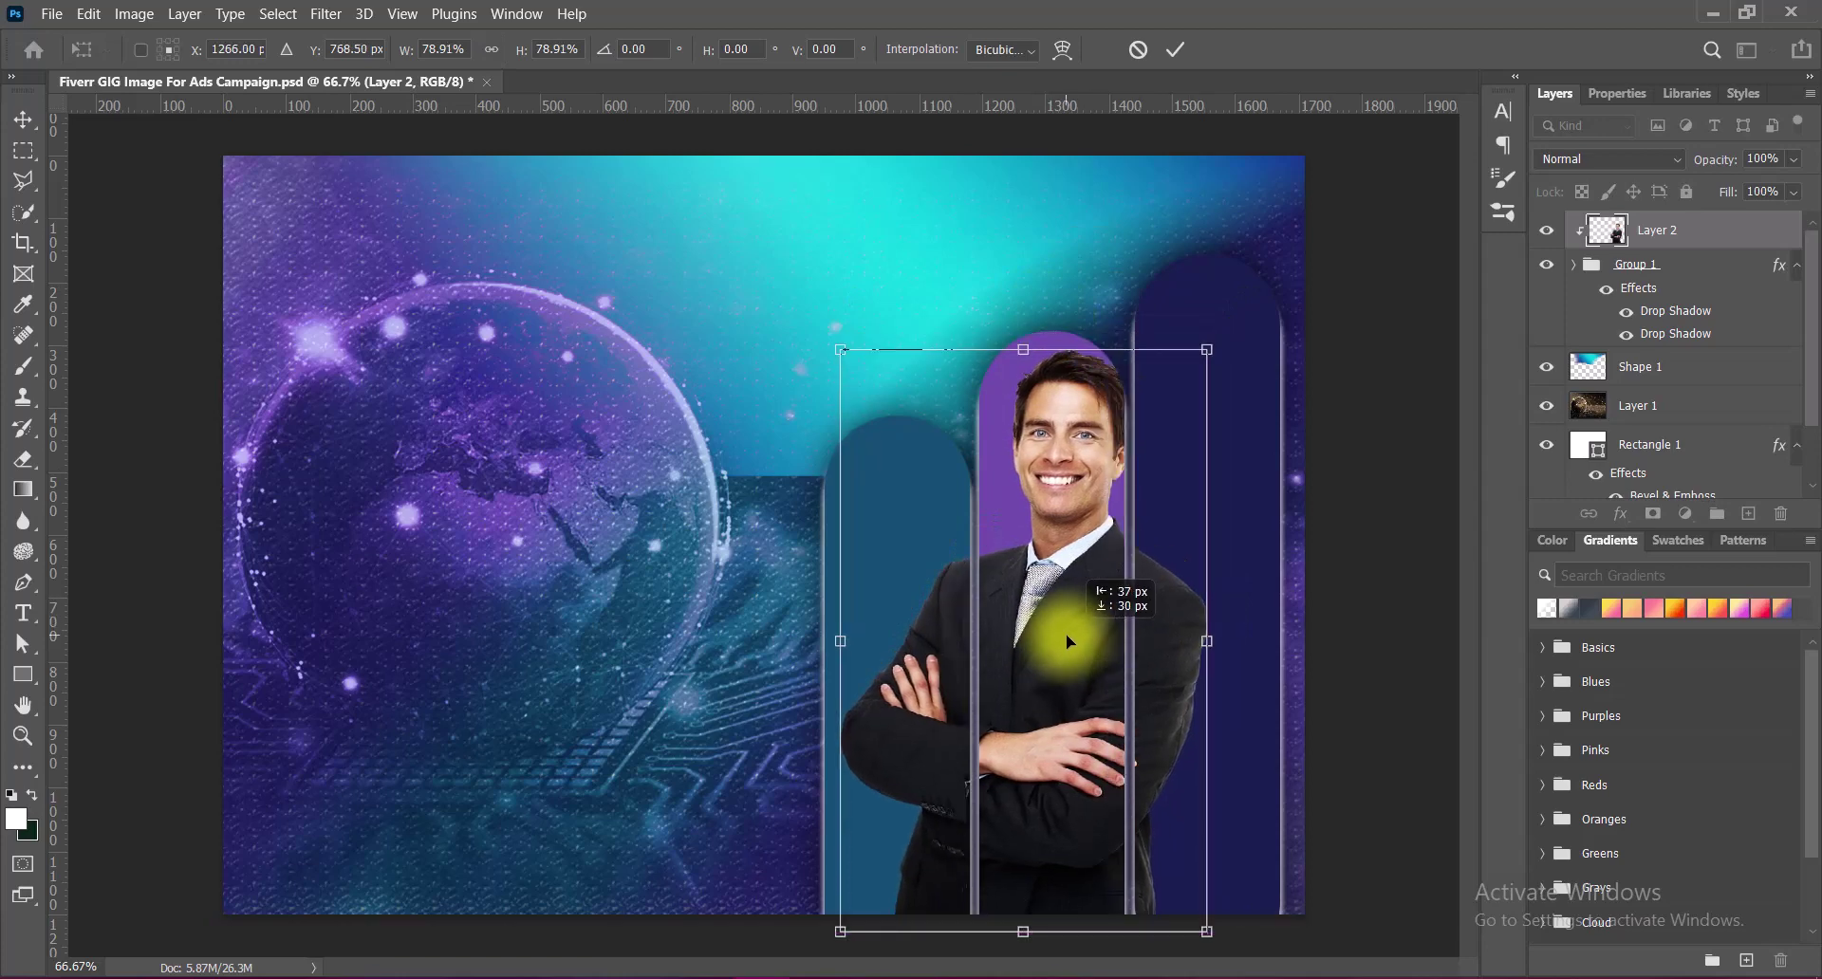
pyautogui.moveTo(1053, 634); pyautogui.dragTo(1069, 634)
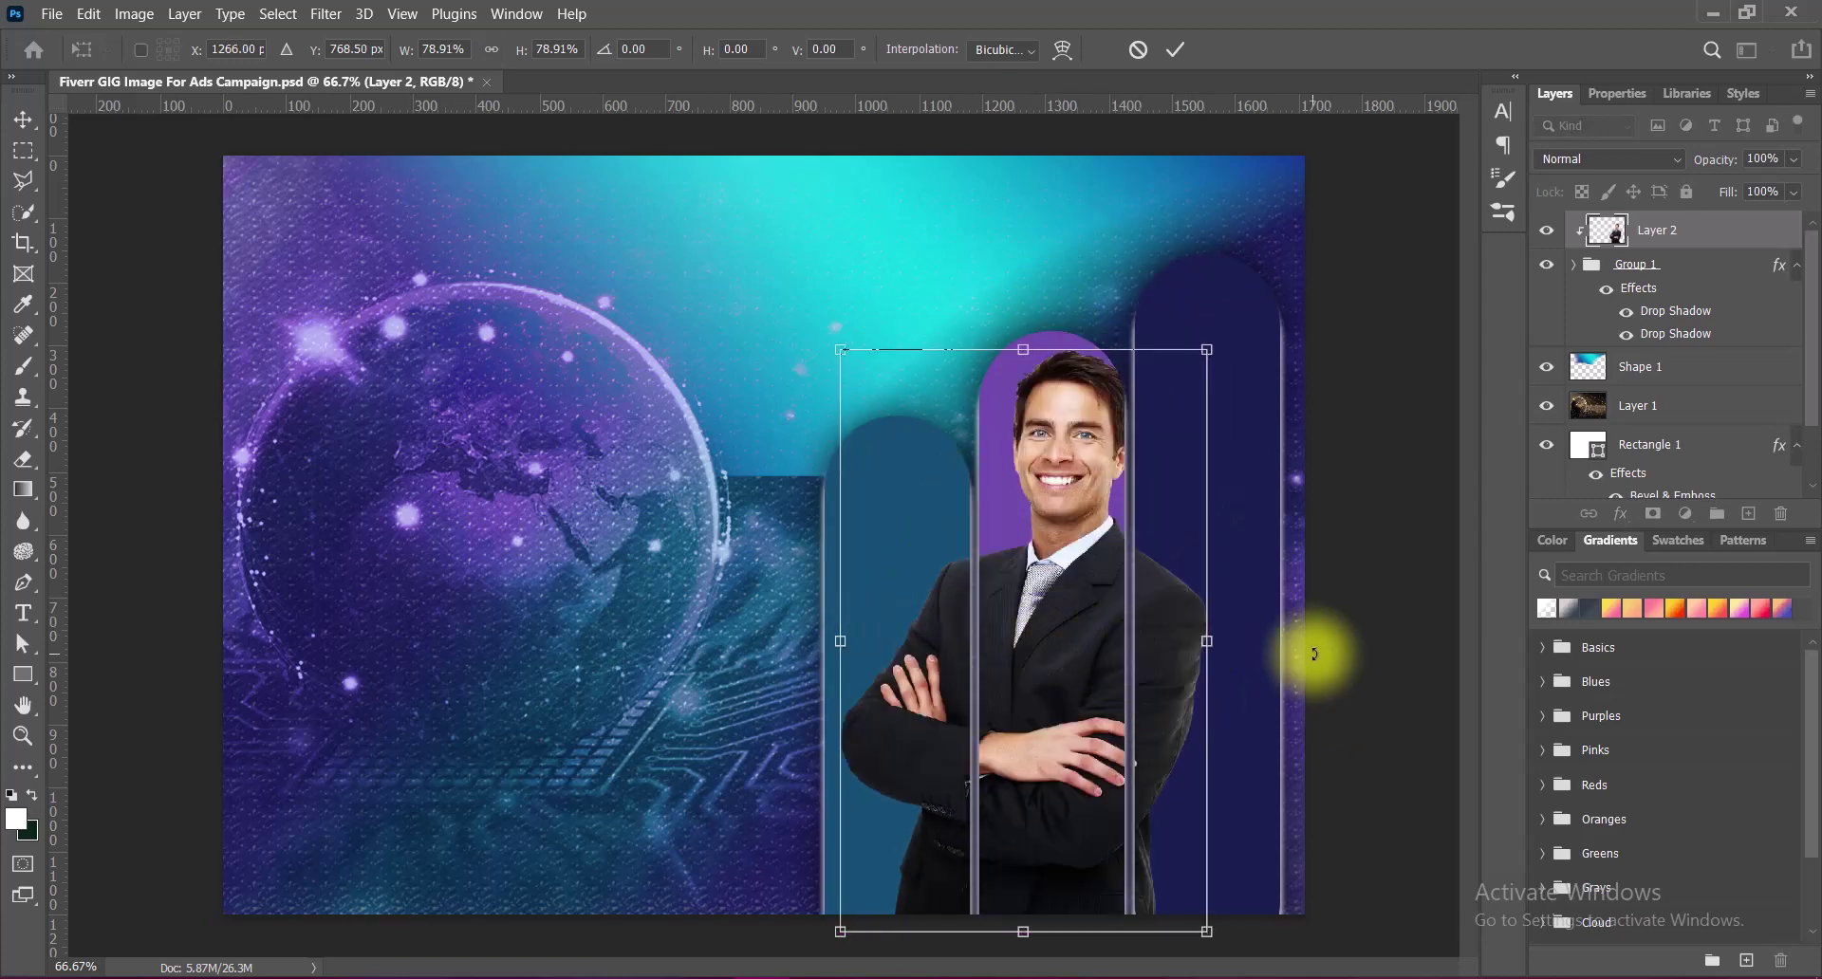
pyautogui.press('Return')
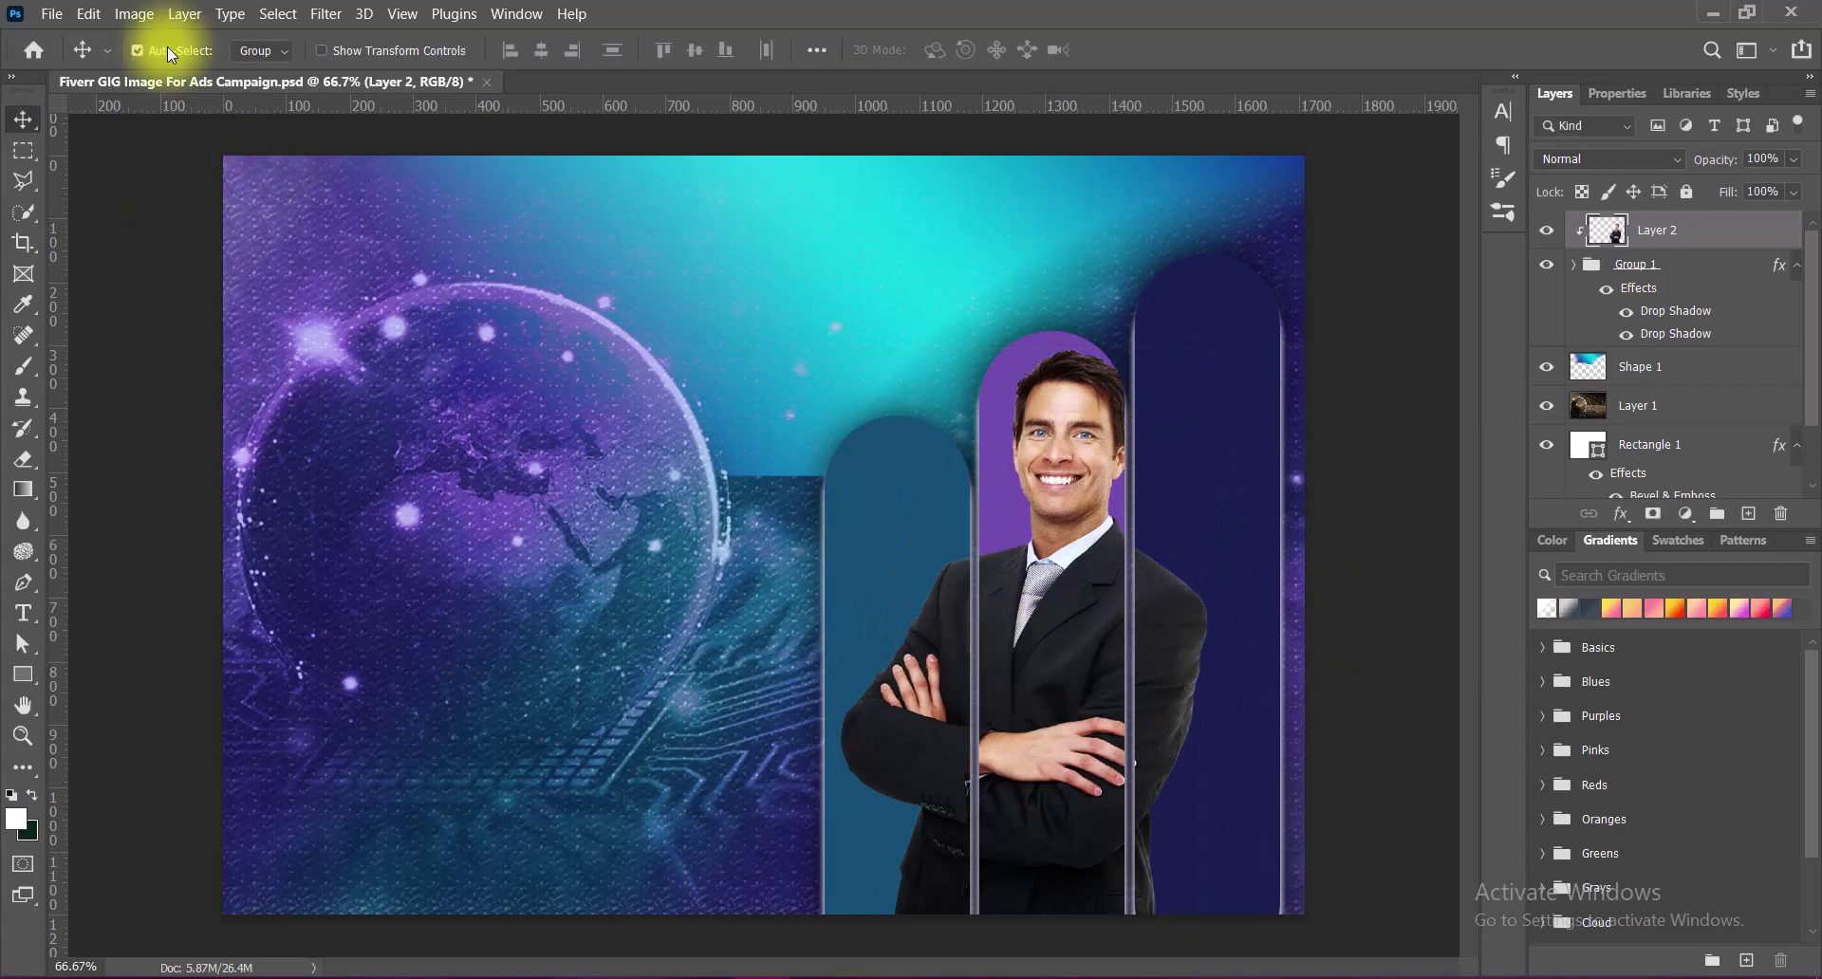
# Raise the businessman's vibrance to +93 and accept a Hue/Saturation adjustment.
pyautogui.click(134, 13)
pyautogui.click(402, 169)
pyautogui.moveTo(1310, 196); pyautogui.dragTo(1562, 198)
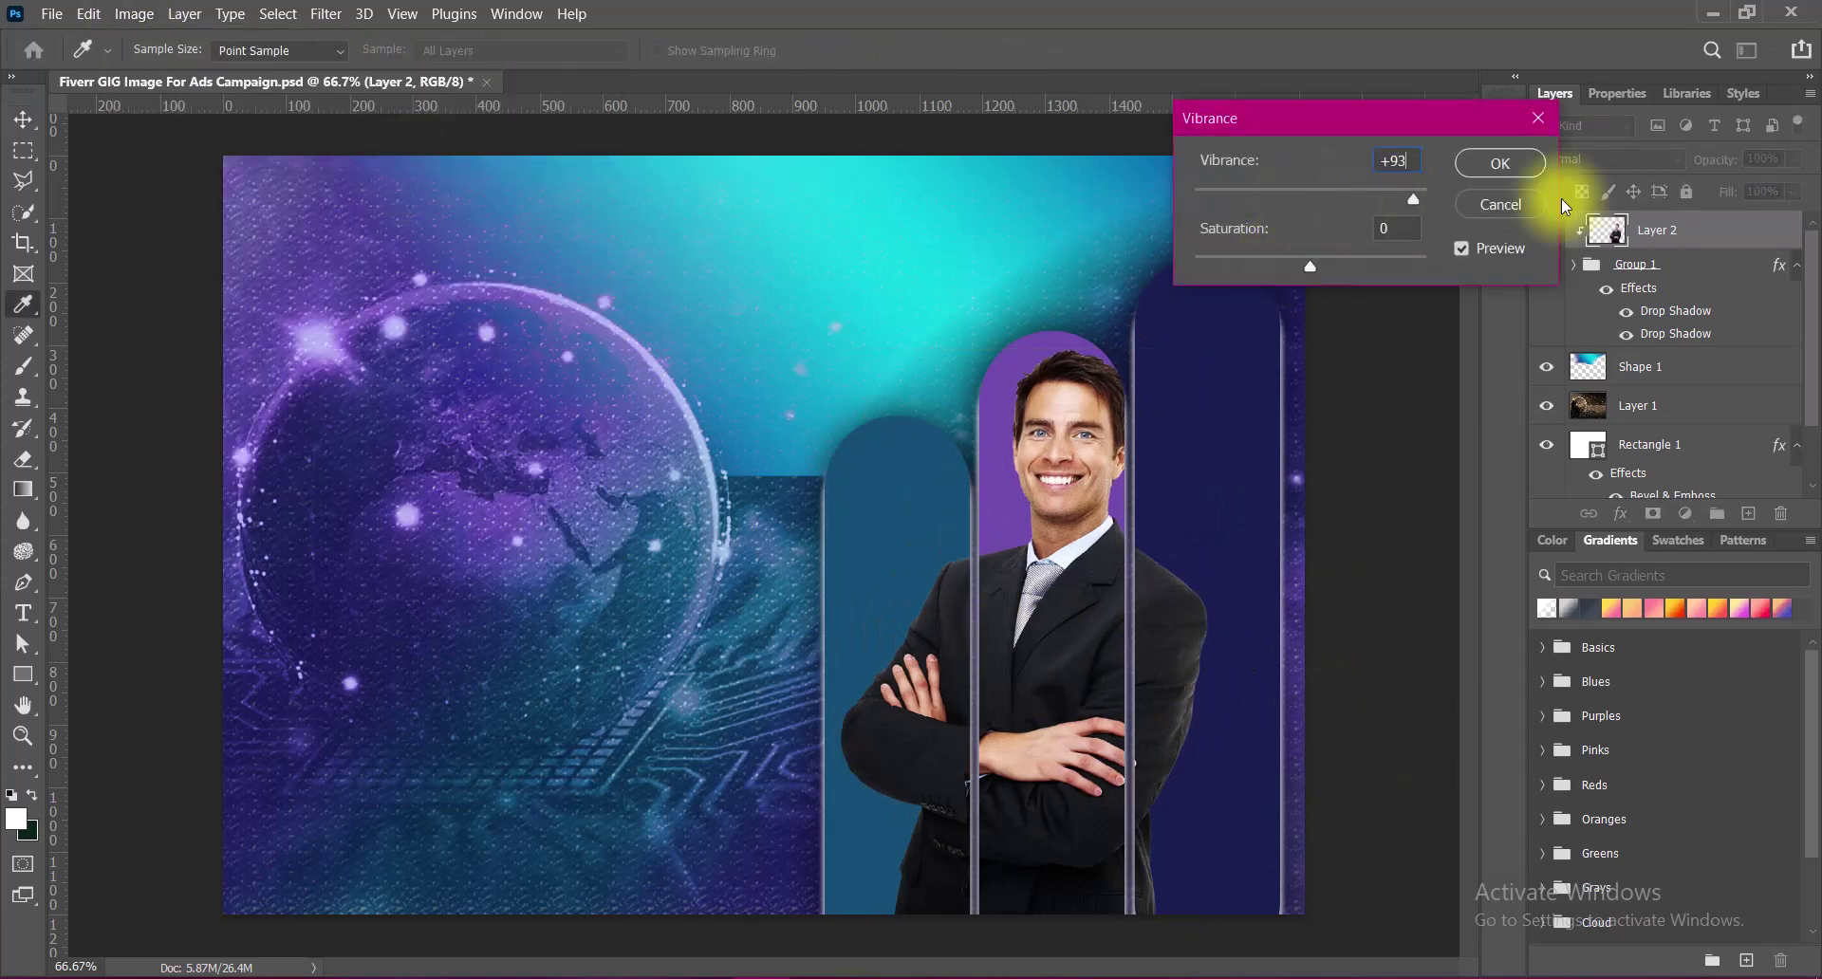
pyautogui.click(1507, 165)
pyautogui.click(134, 13)
pyautogui.click(408, 190)
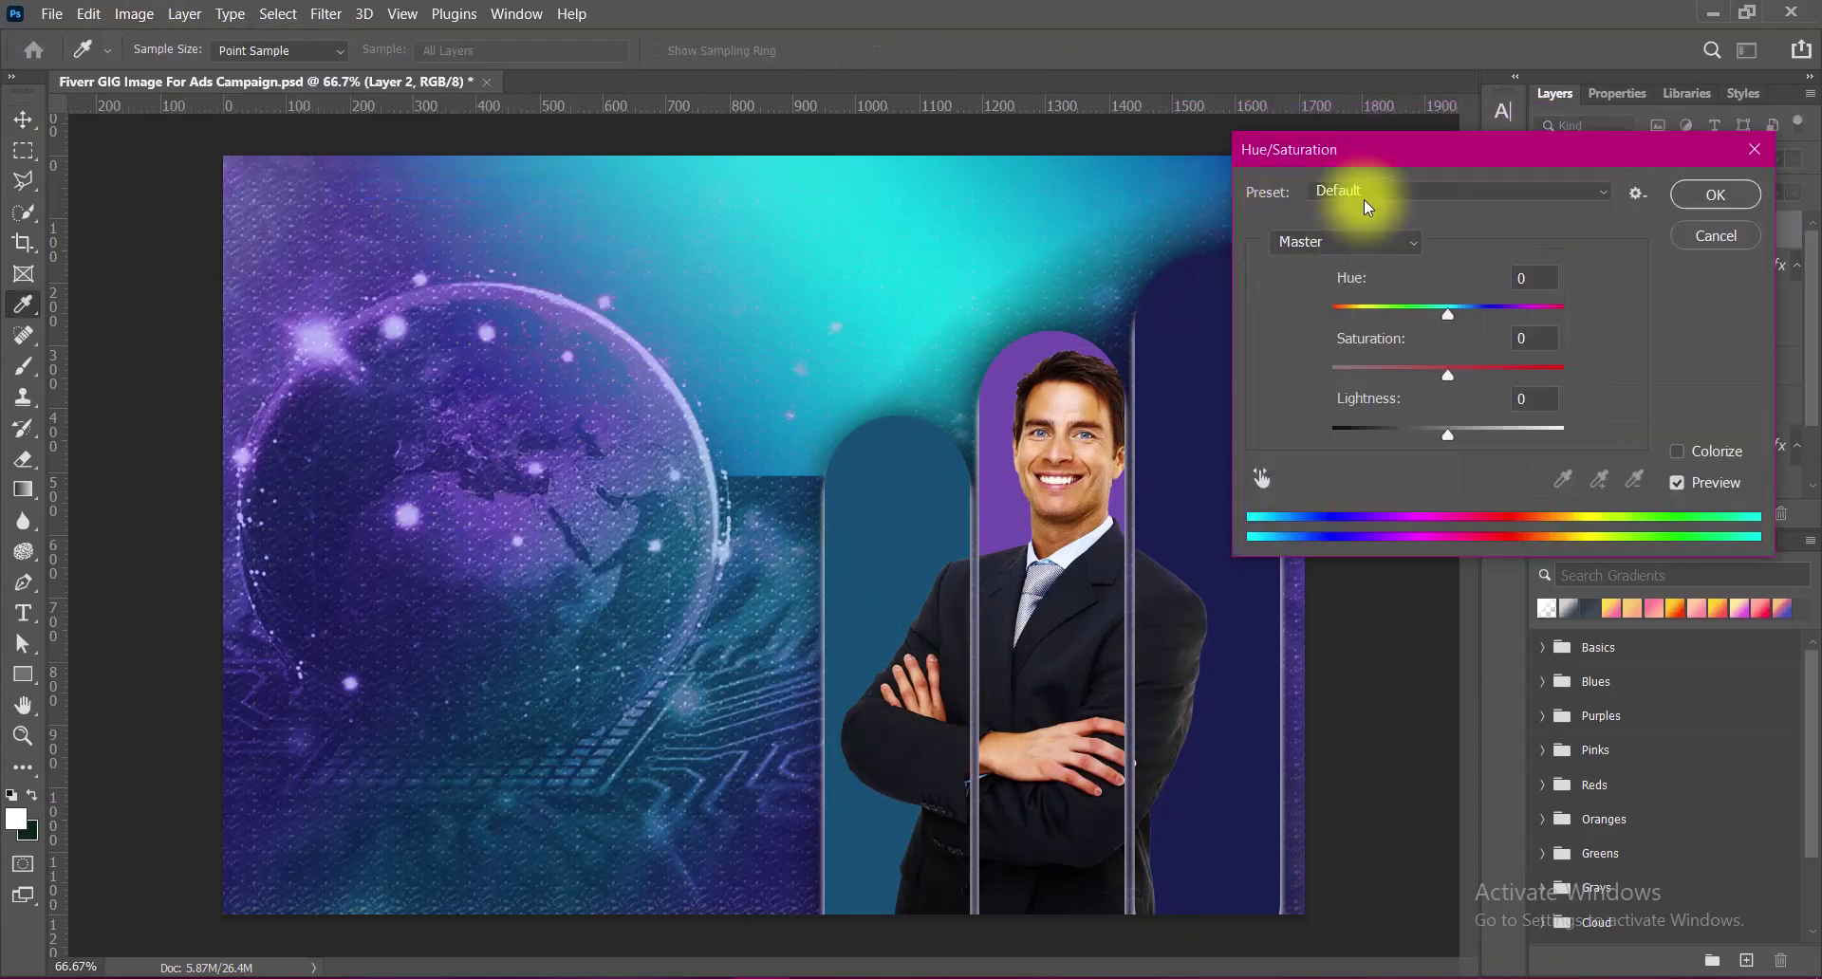
pyautogui.click(1697, 196)
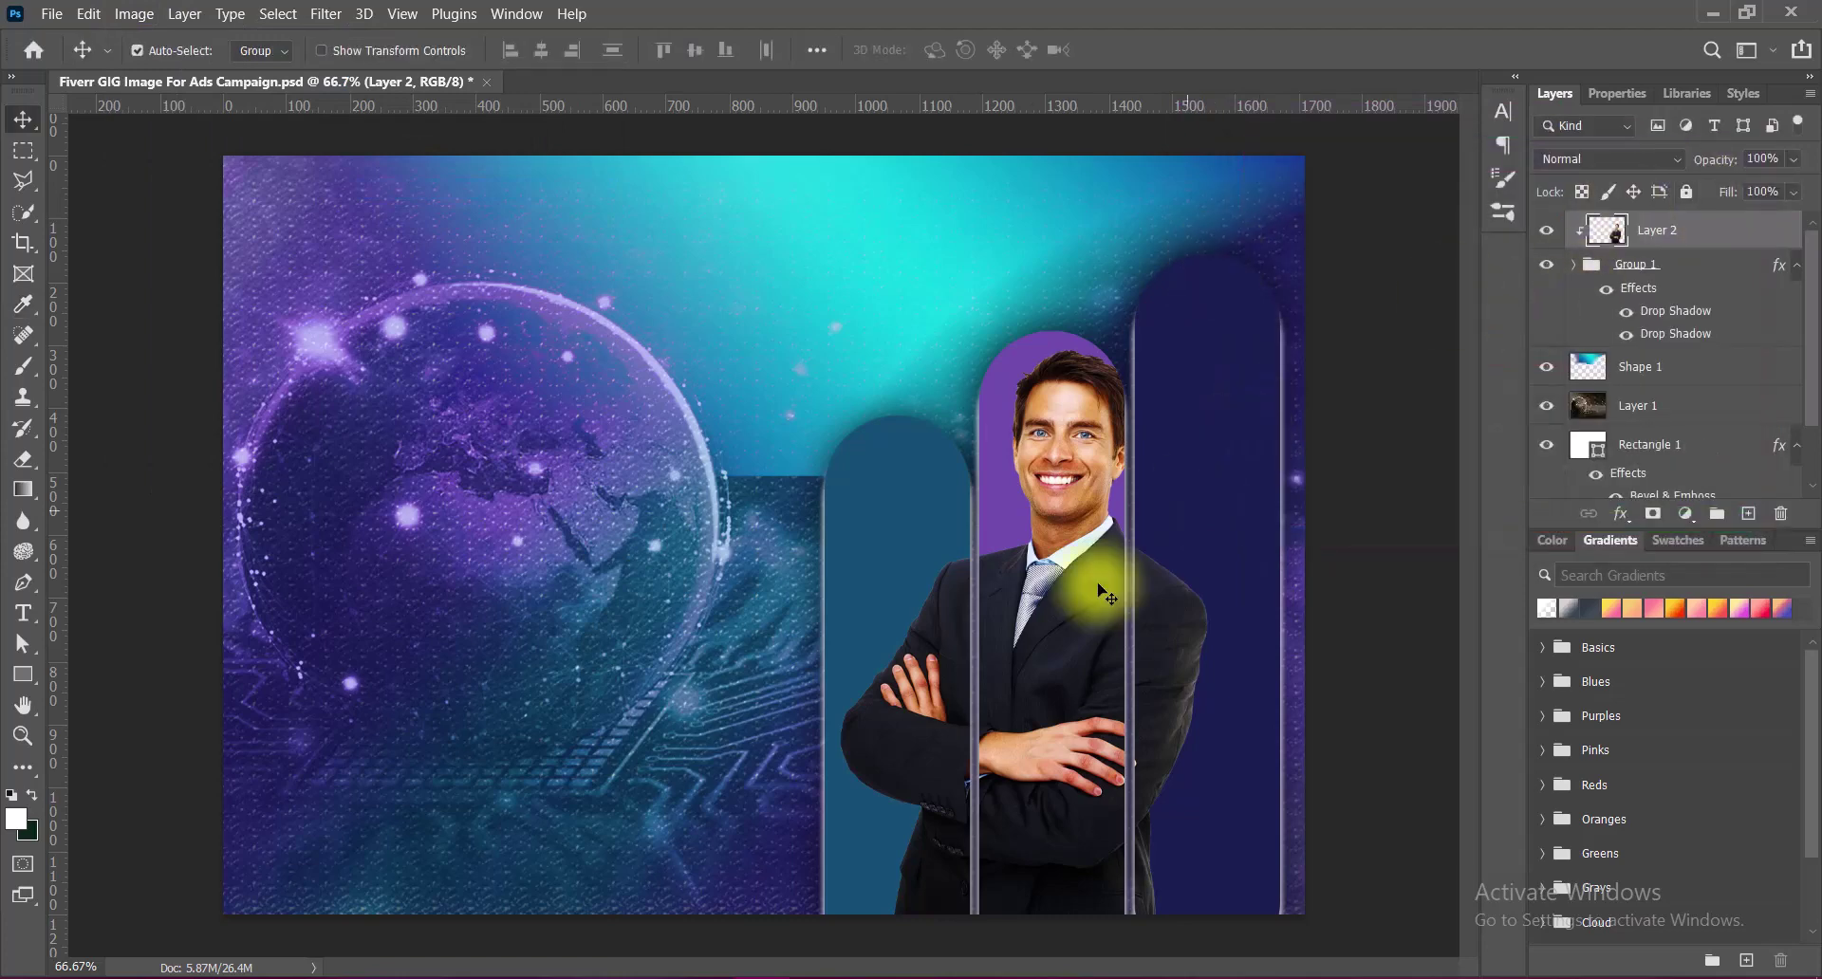
# Enlarge the clipped businessman to about 106% and nudge him into place with arrow keys.
pyautogui.hotkey('ctrl', 't')
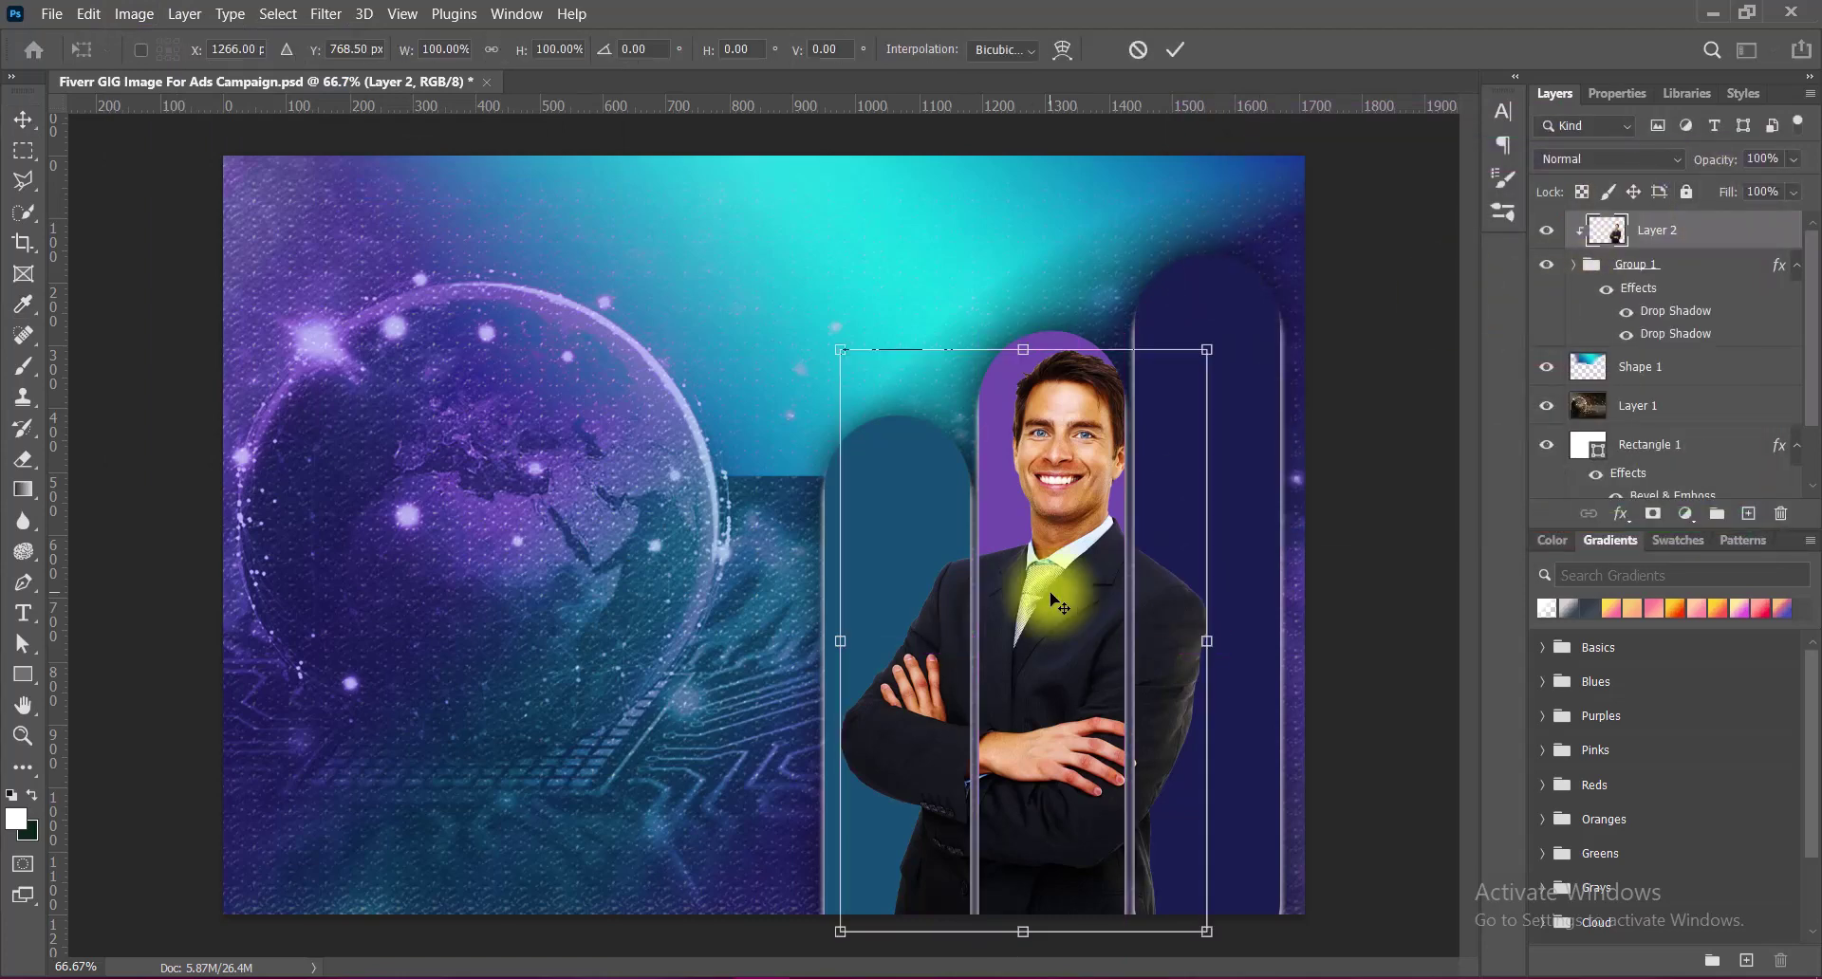
pyautogui.moveTo(1206, 641); pyautogui.dragTo(1229, 640)
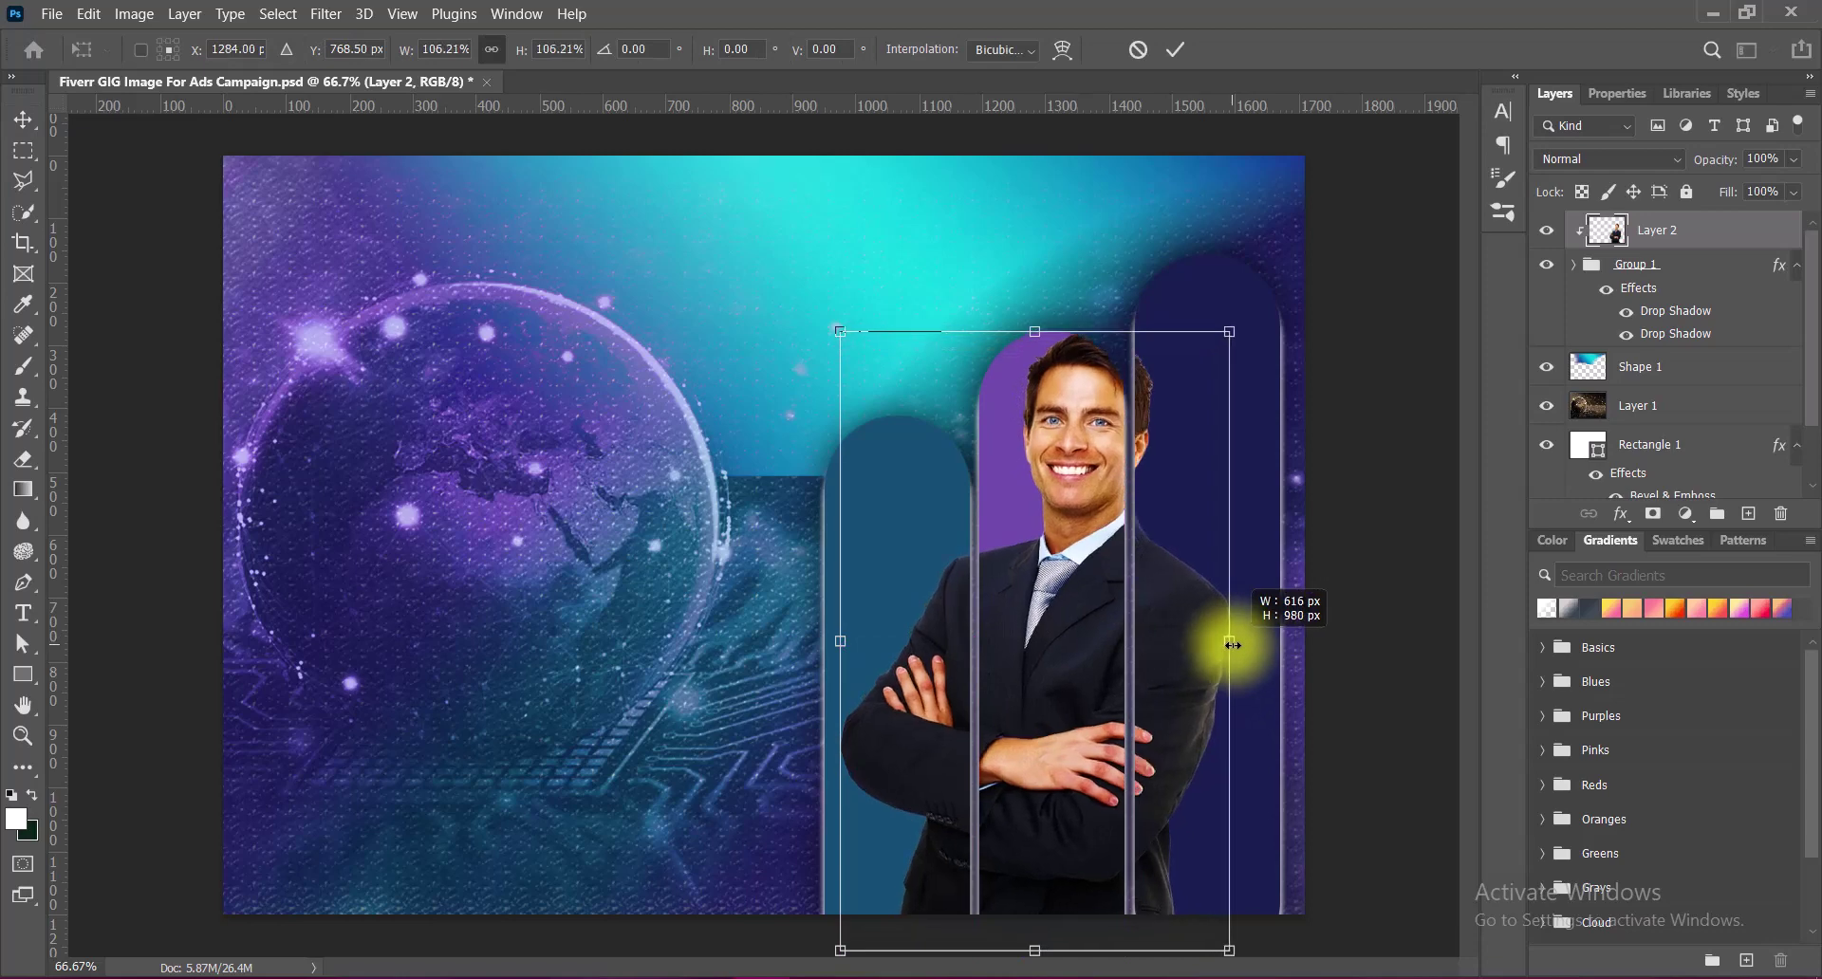
pyautogui.moveTo(1069, 579); pyautogui.dragTo(1073, 602)
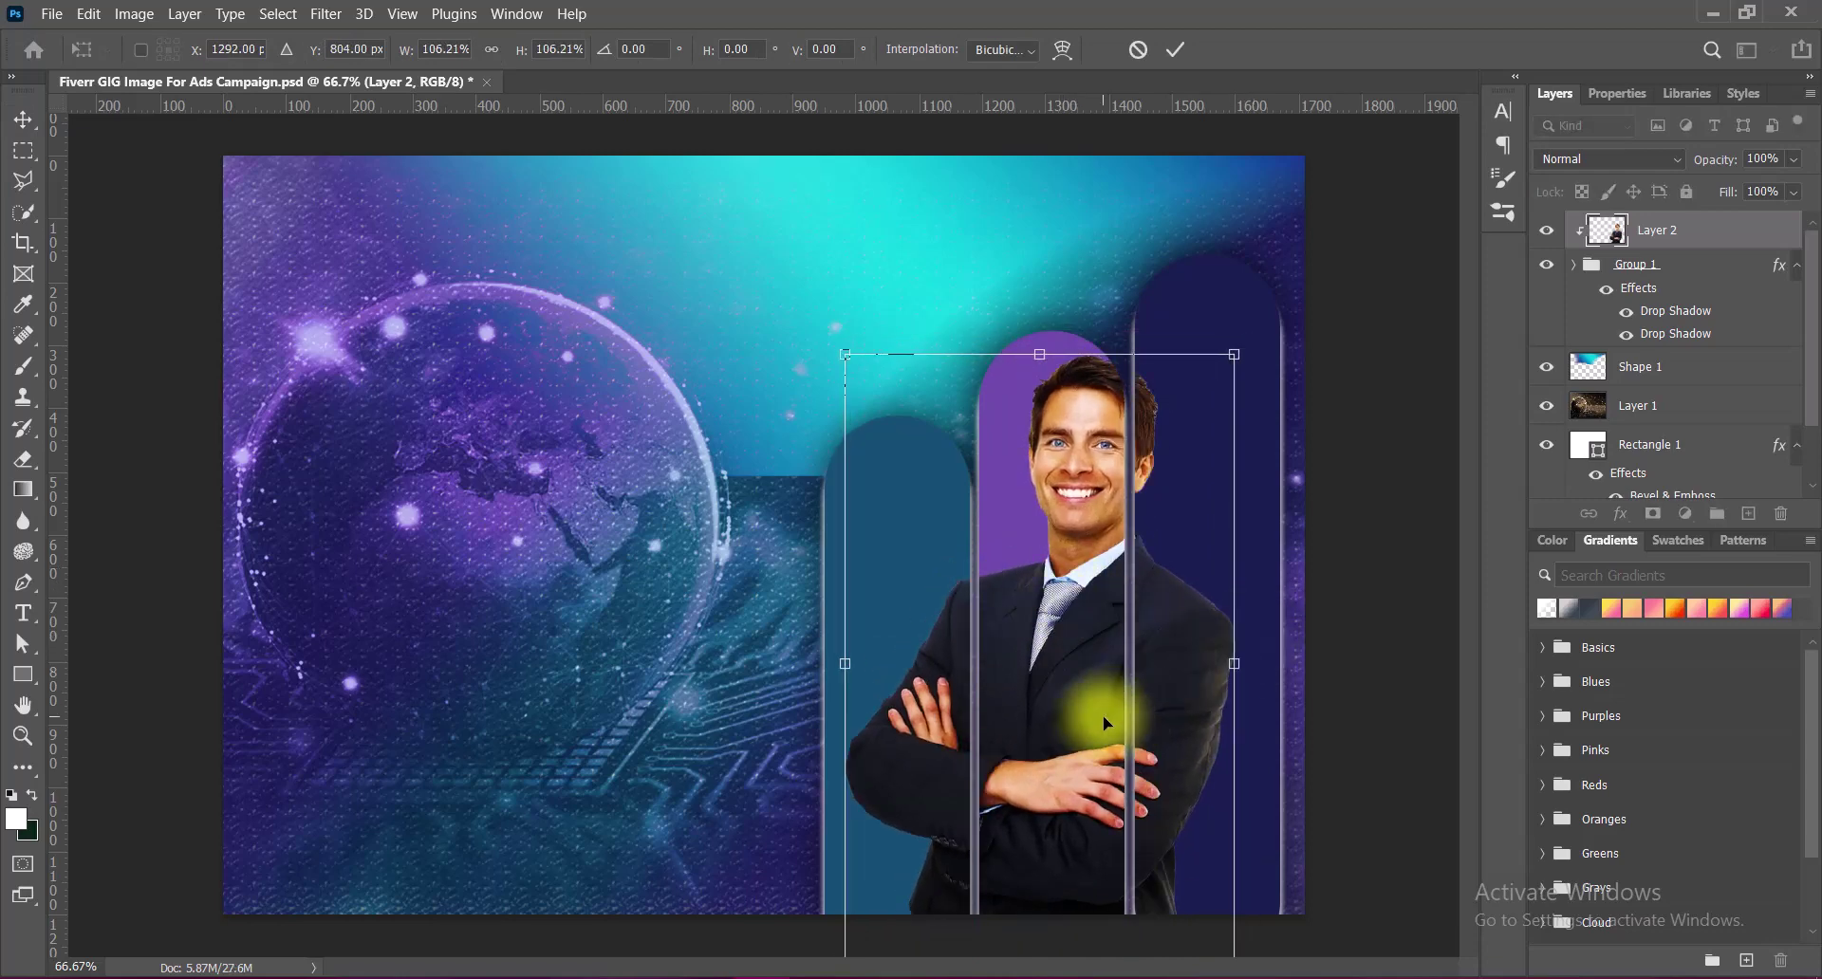
pyautogui.press('Left')
pyautogui.press('Left')
pyautogui.press('Left')
pyautogui.press('Left')
pyautogui.press('Left')
pyautogui.press('Left')
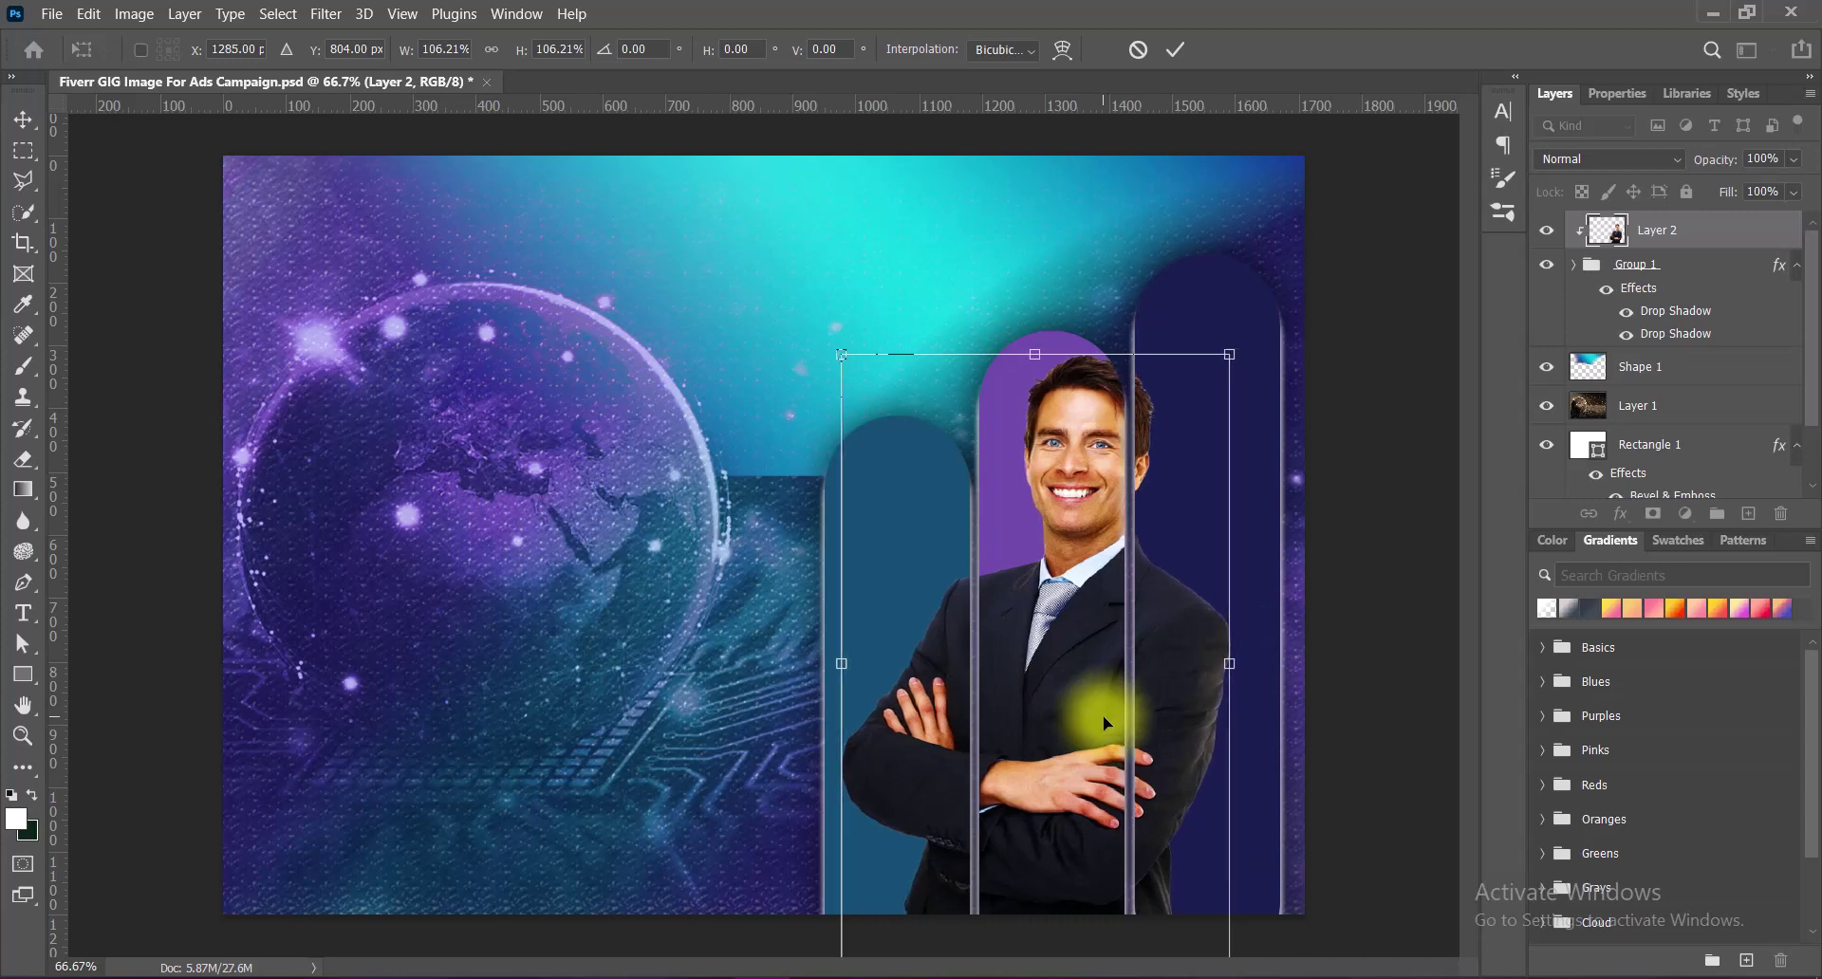
pyautogui.hotkey('shift', 'Up')
pyautogui.hotkey('shift', 'Up')
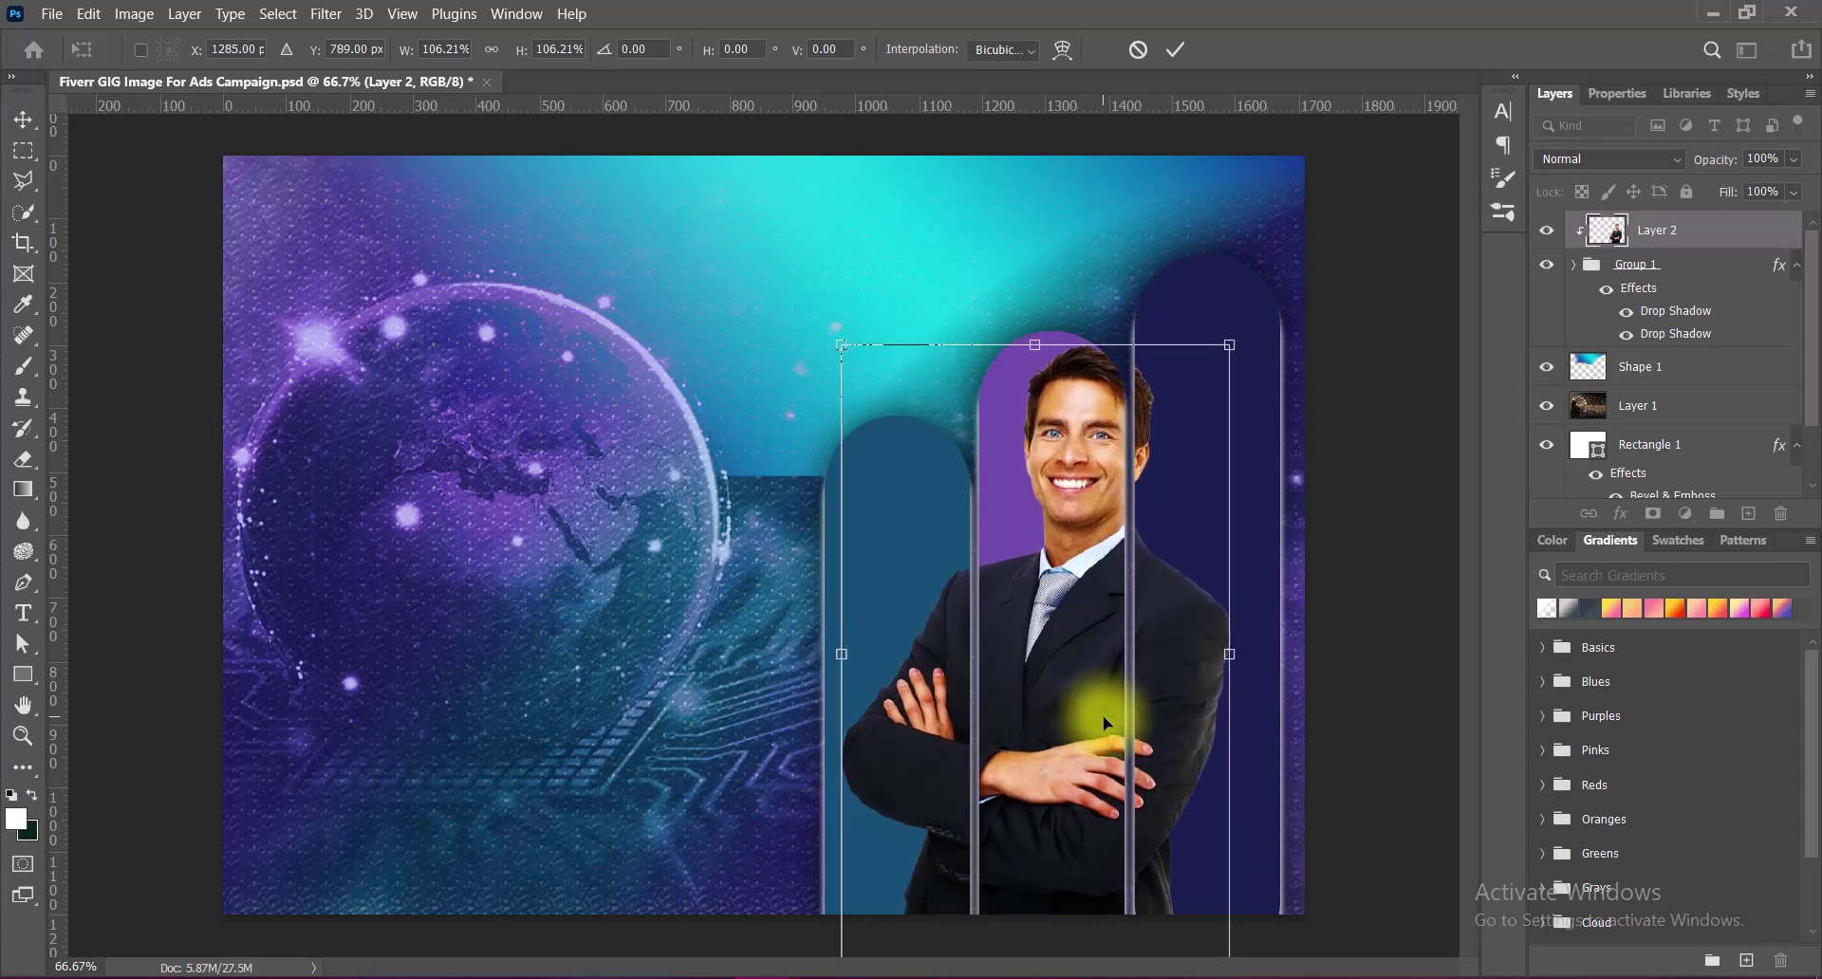
pyautogui.press('Up')
pyautogui.press('Up')
pyautogui.press('Up')
pyautogui.hotkey('shift', 'Down')
pyautogui.hotkey('shift', 'Down')
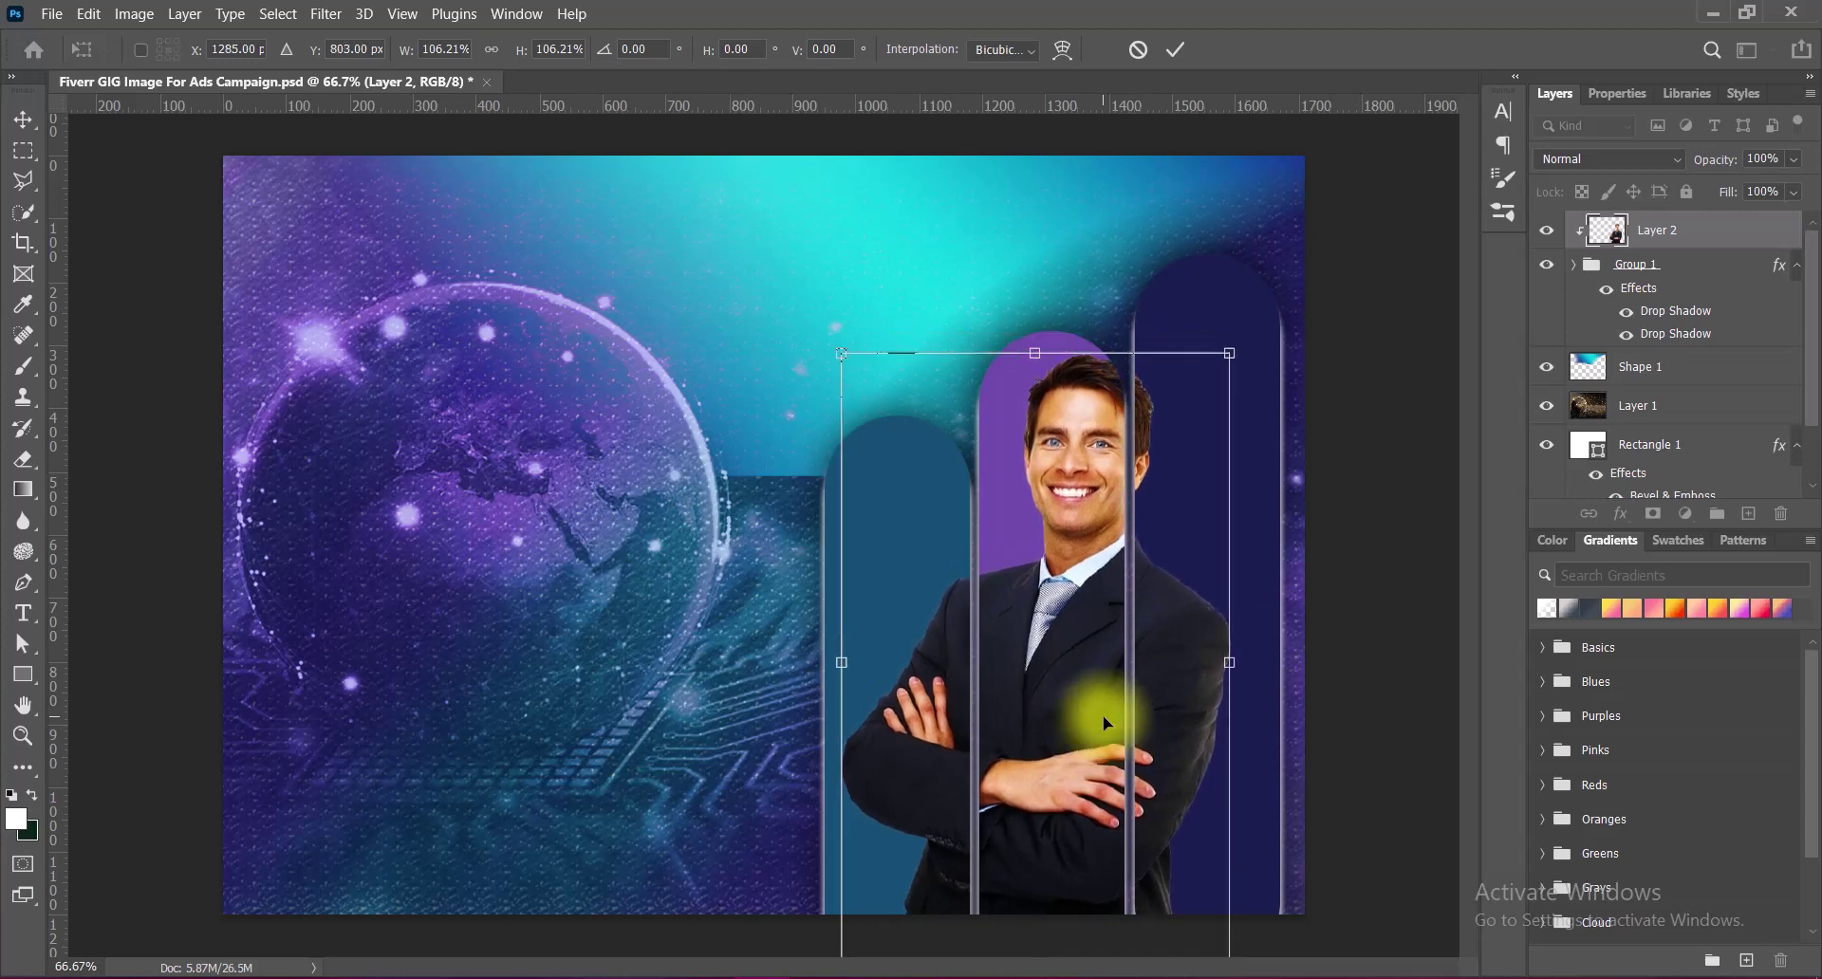
pyautogui.press('Down')
pyautogui.press('Down')
pyautogui.press('Down')
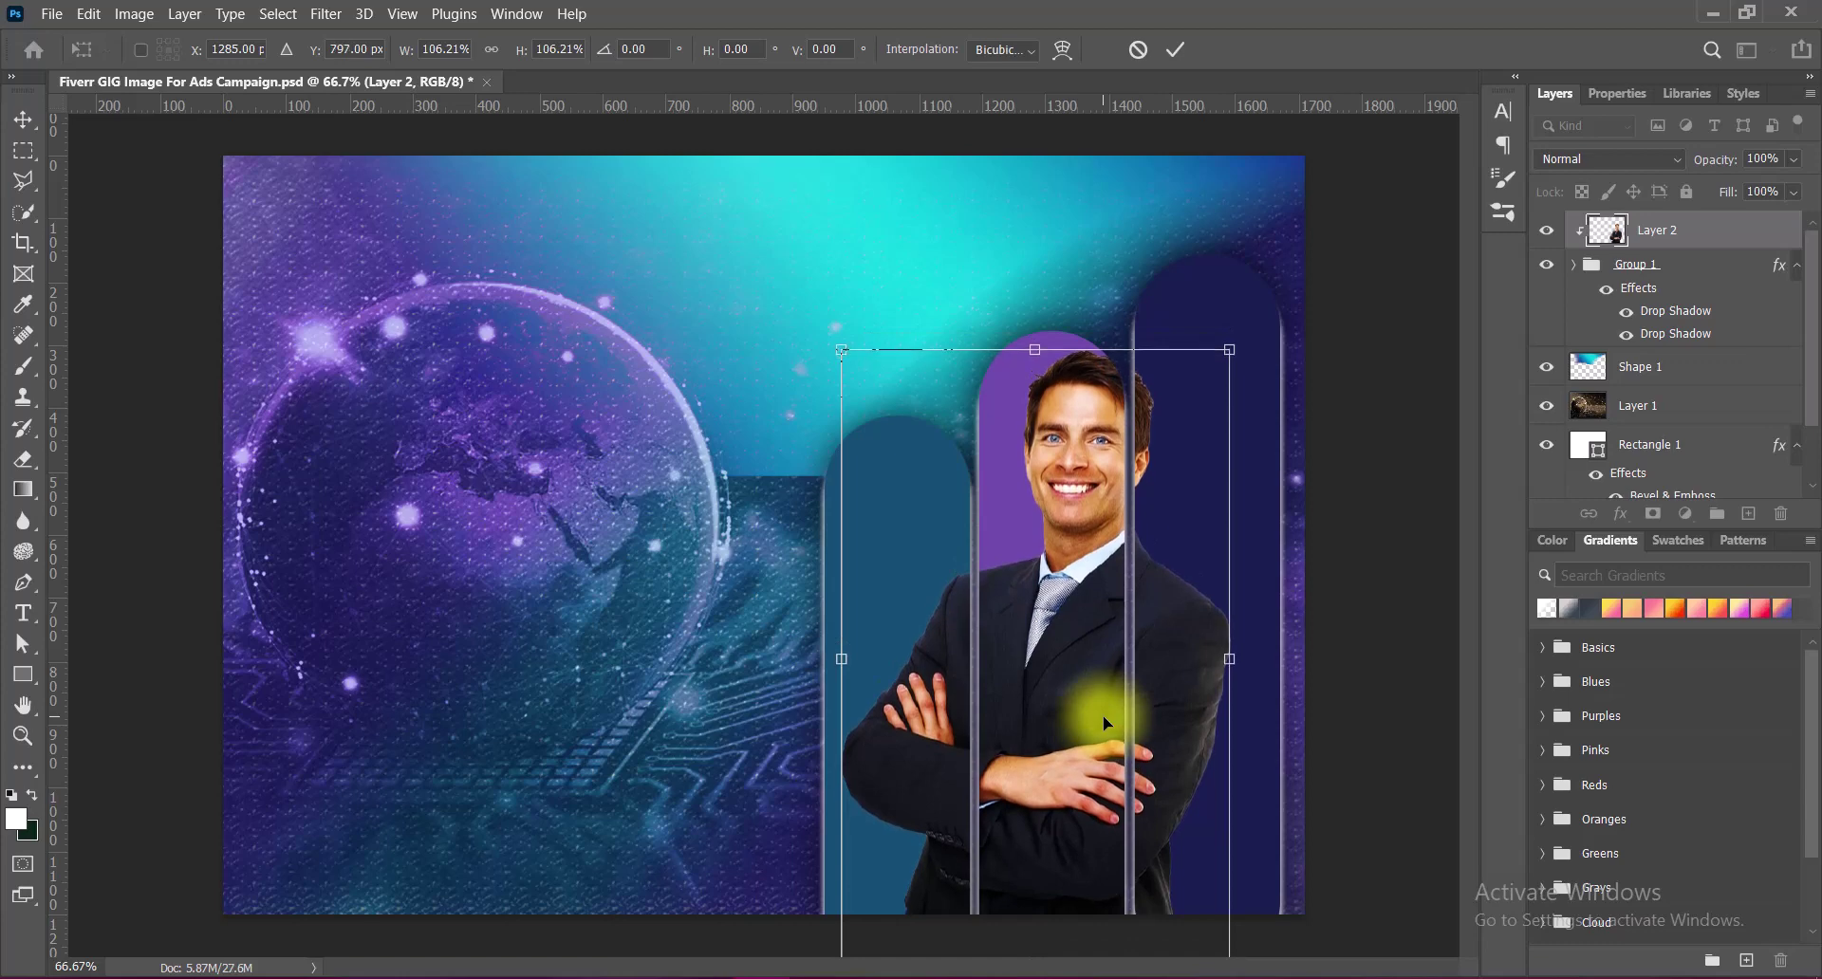
pyautogui.press('Return')
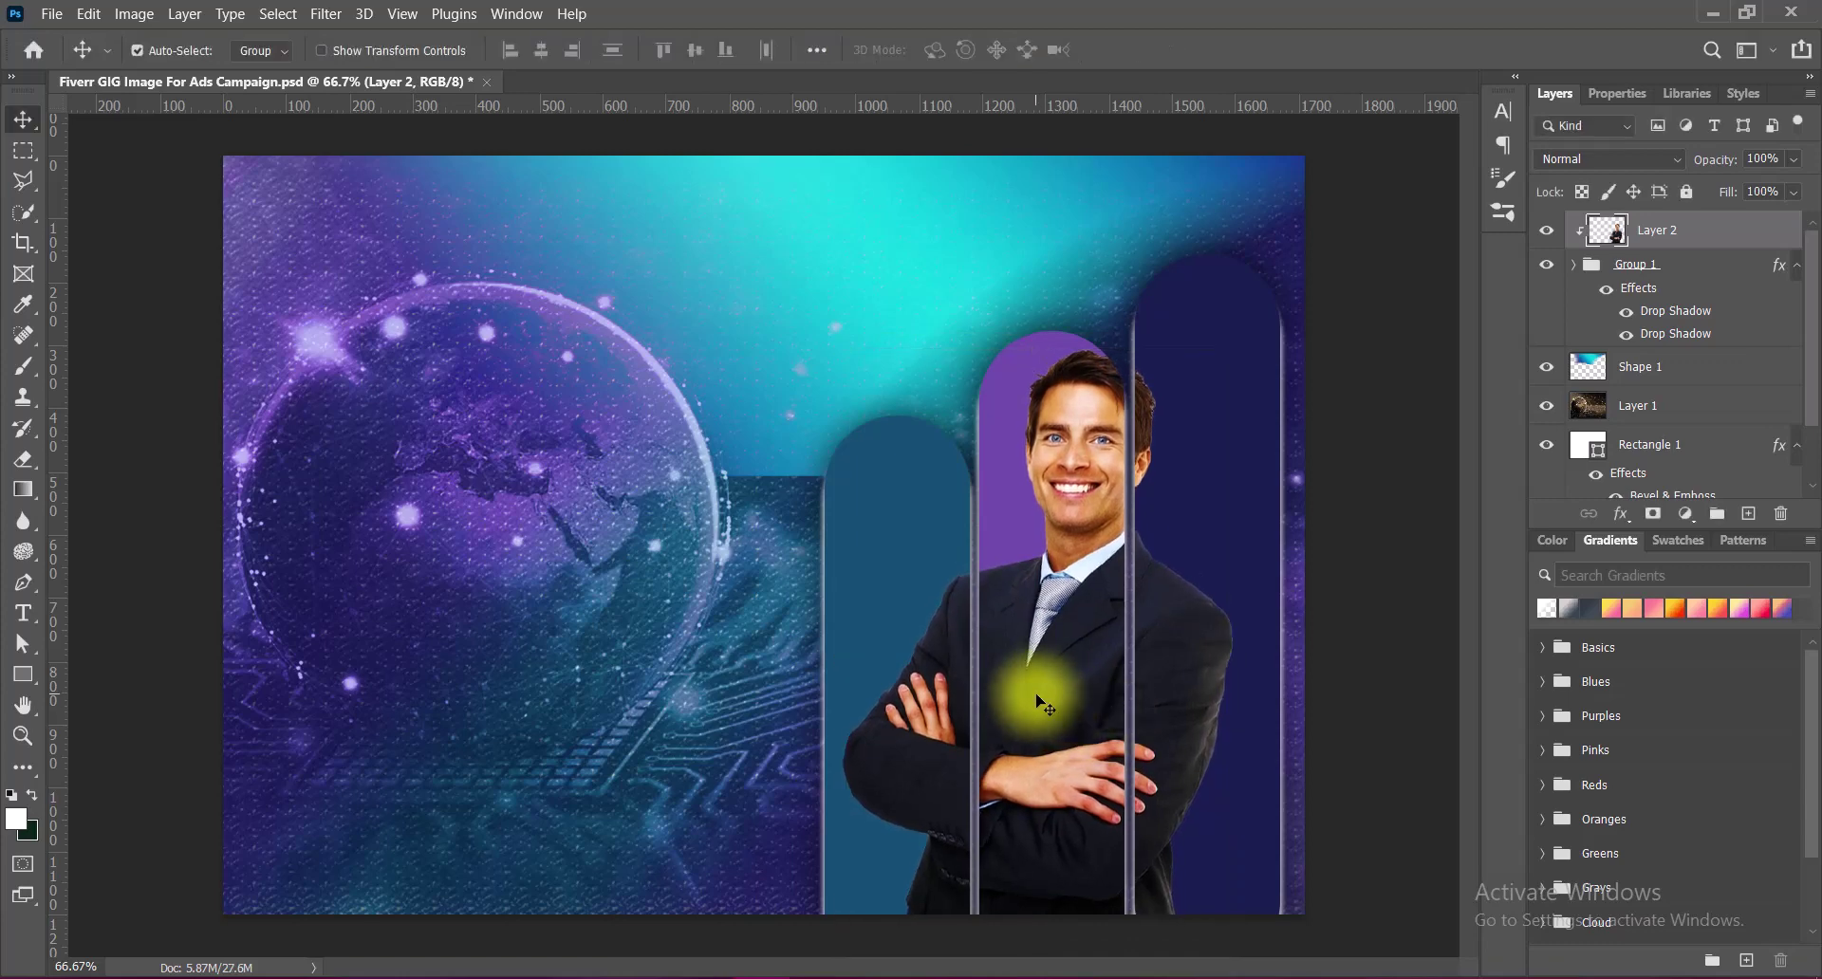
# Add a white Hard Mix Outer Glow (60 px) to Layer 2 with opacity 75.
pyautogui.rightClick(1604, 231)
pyautogui.click(1602, 243)
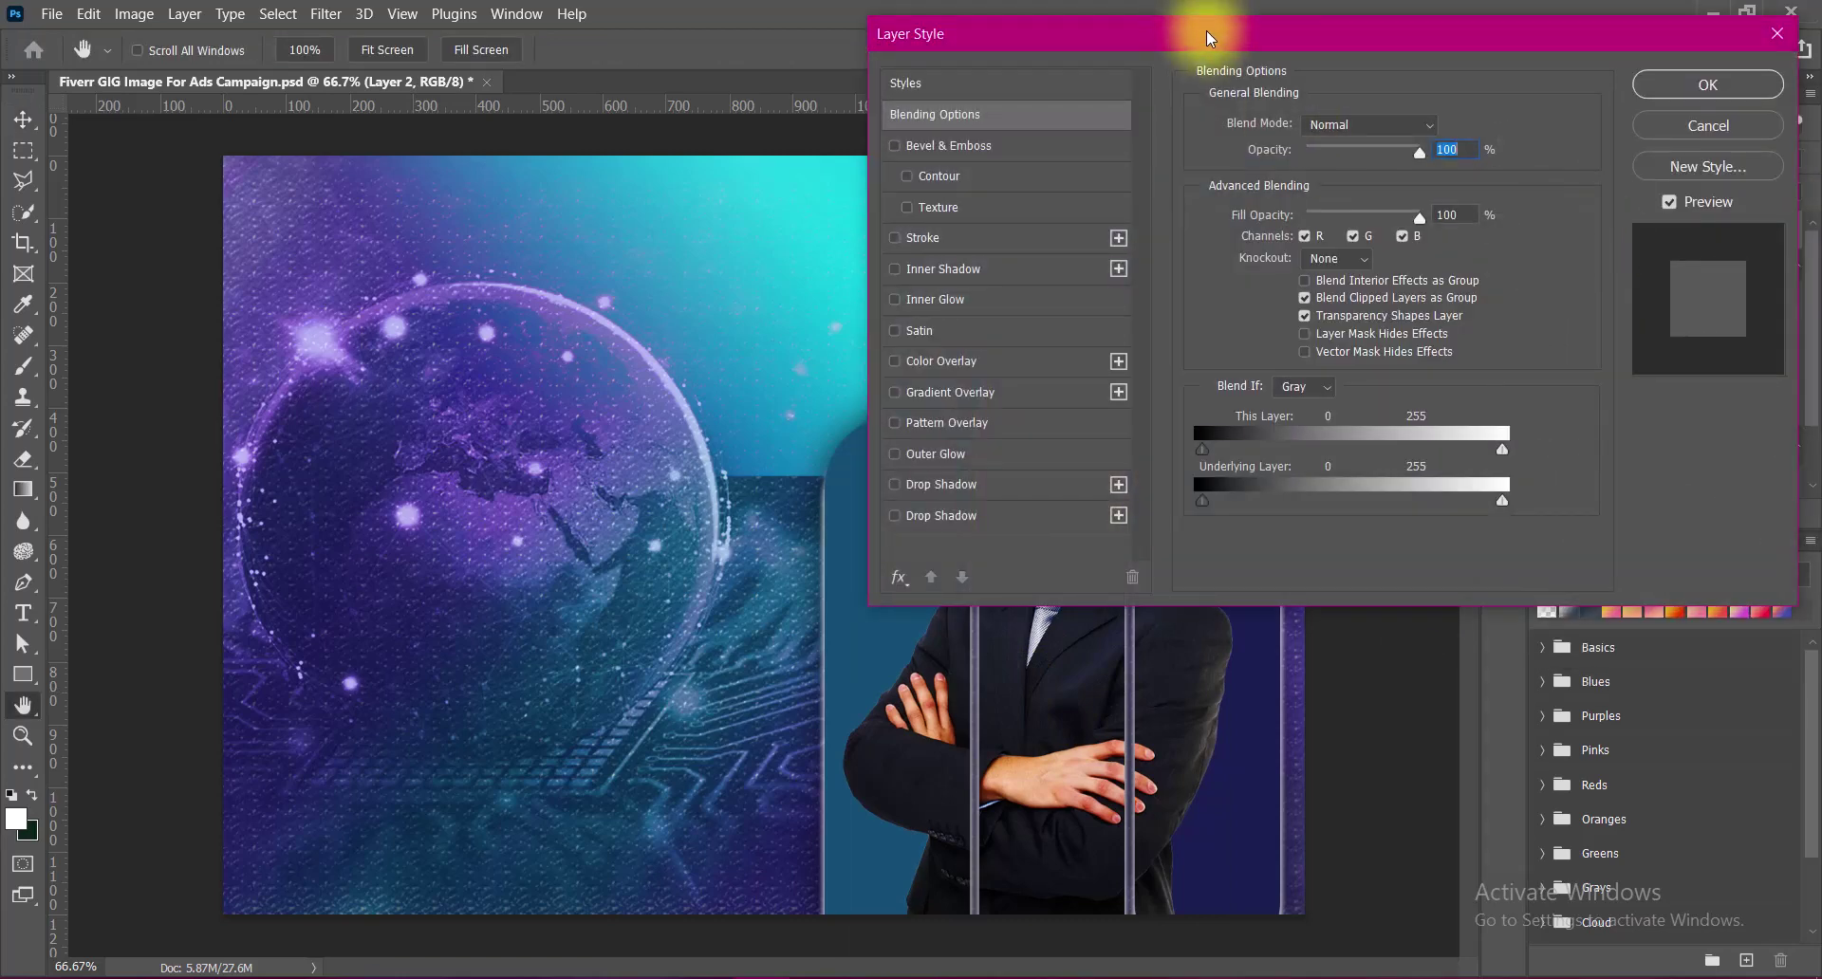
pyautogui.moveTo(1206, 30); pyautogui.dragTo(303, 27)
pyautogui.click(99, 438)
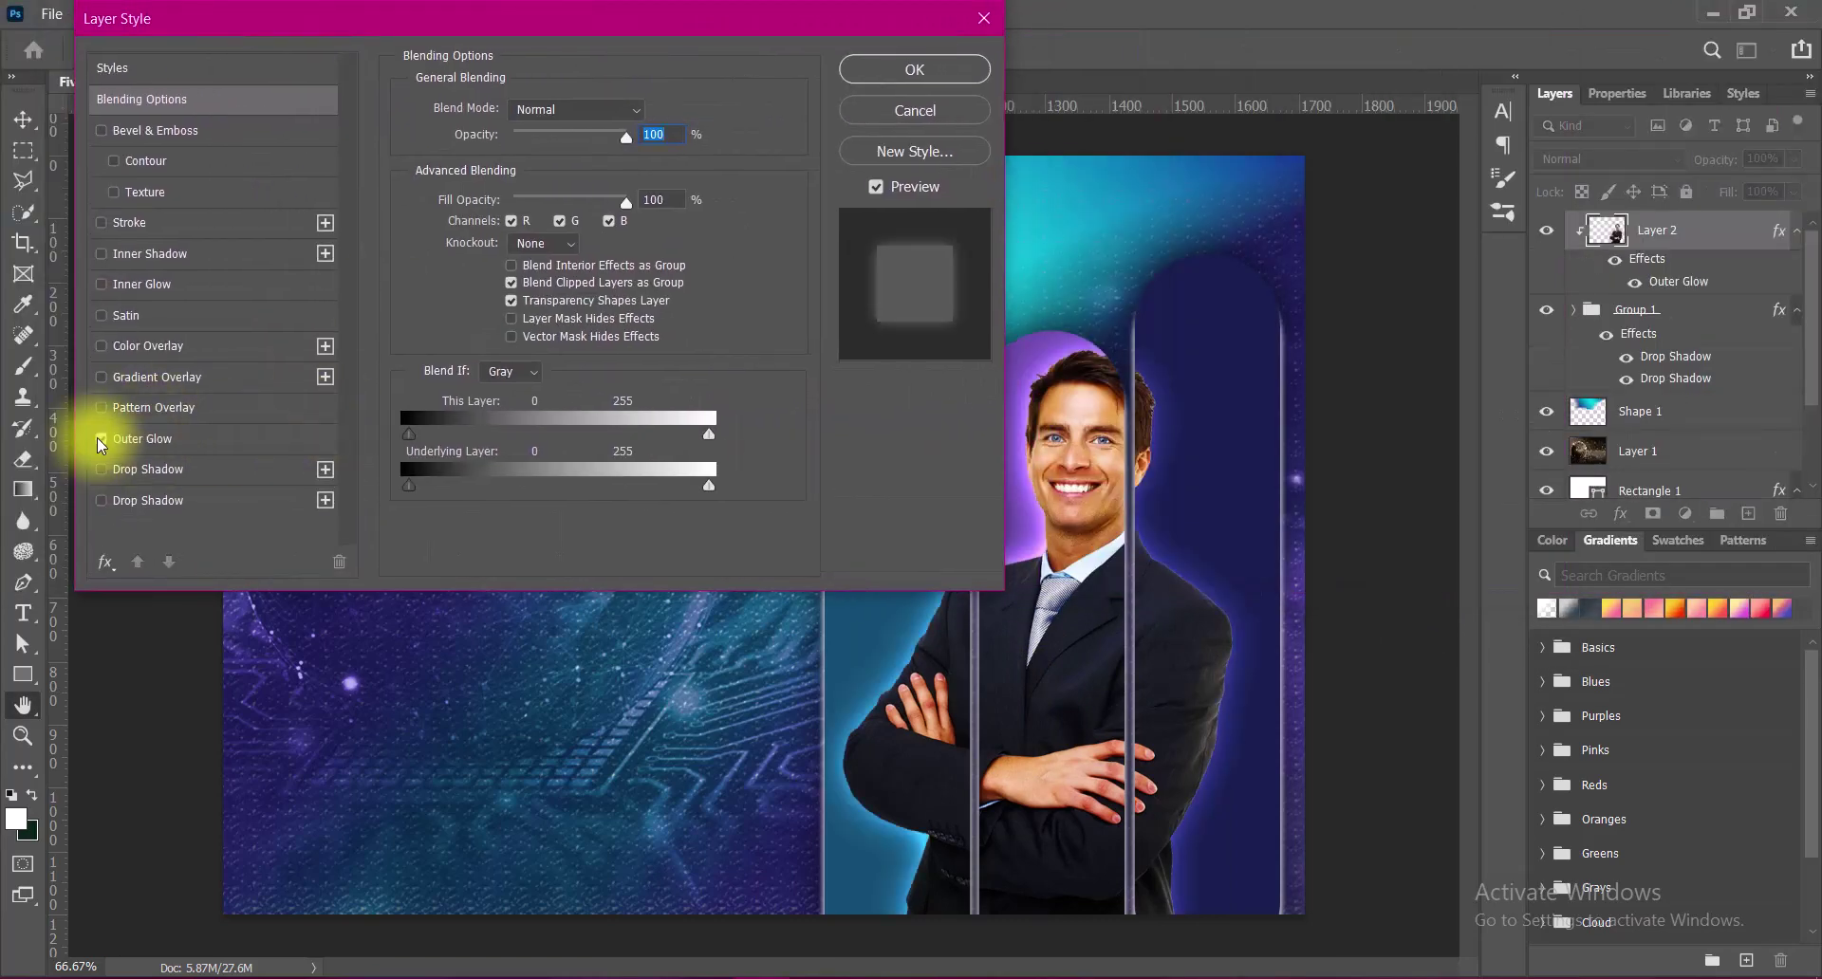
pyautogui.click(142, 439)
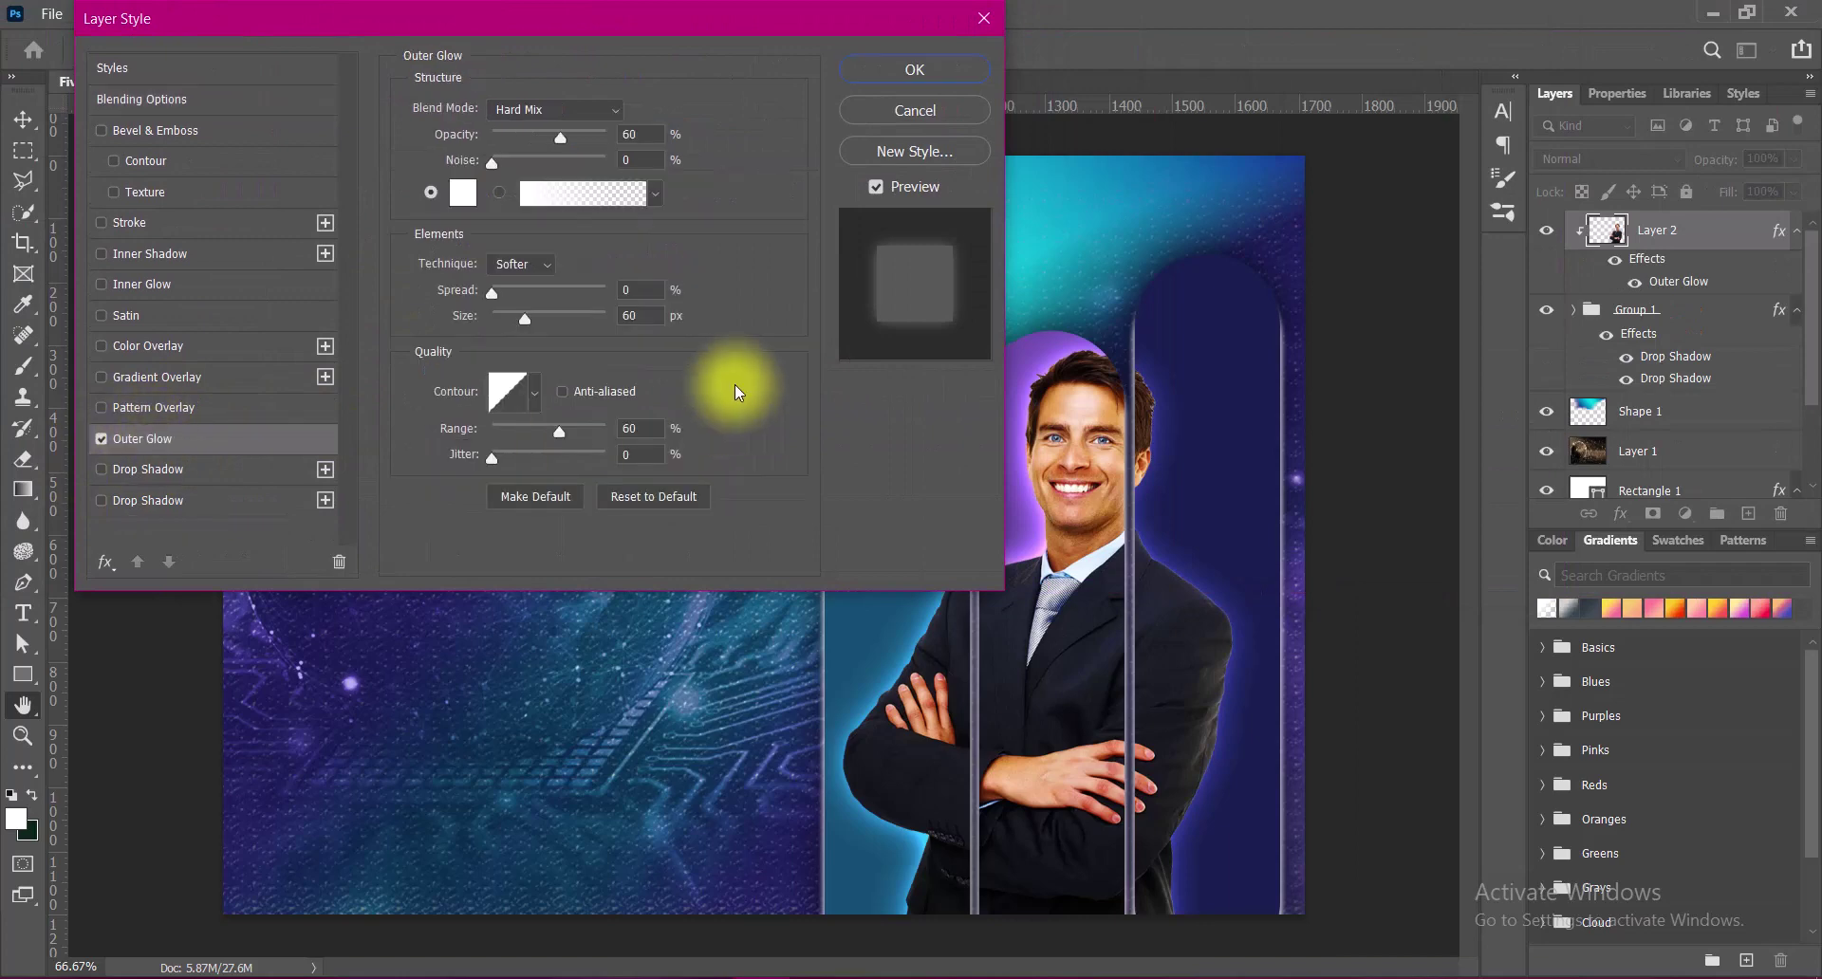
pyautogui.doubleClick(630, 134)
pyautogui.write('75')
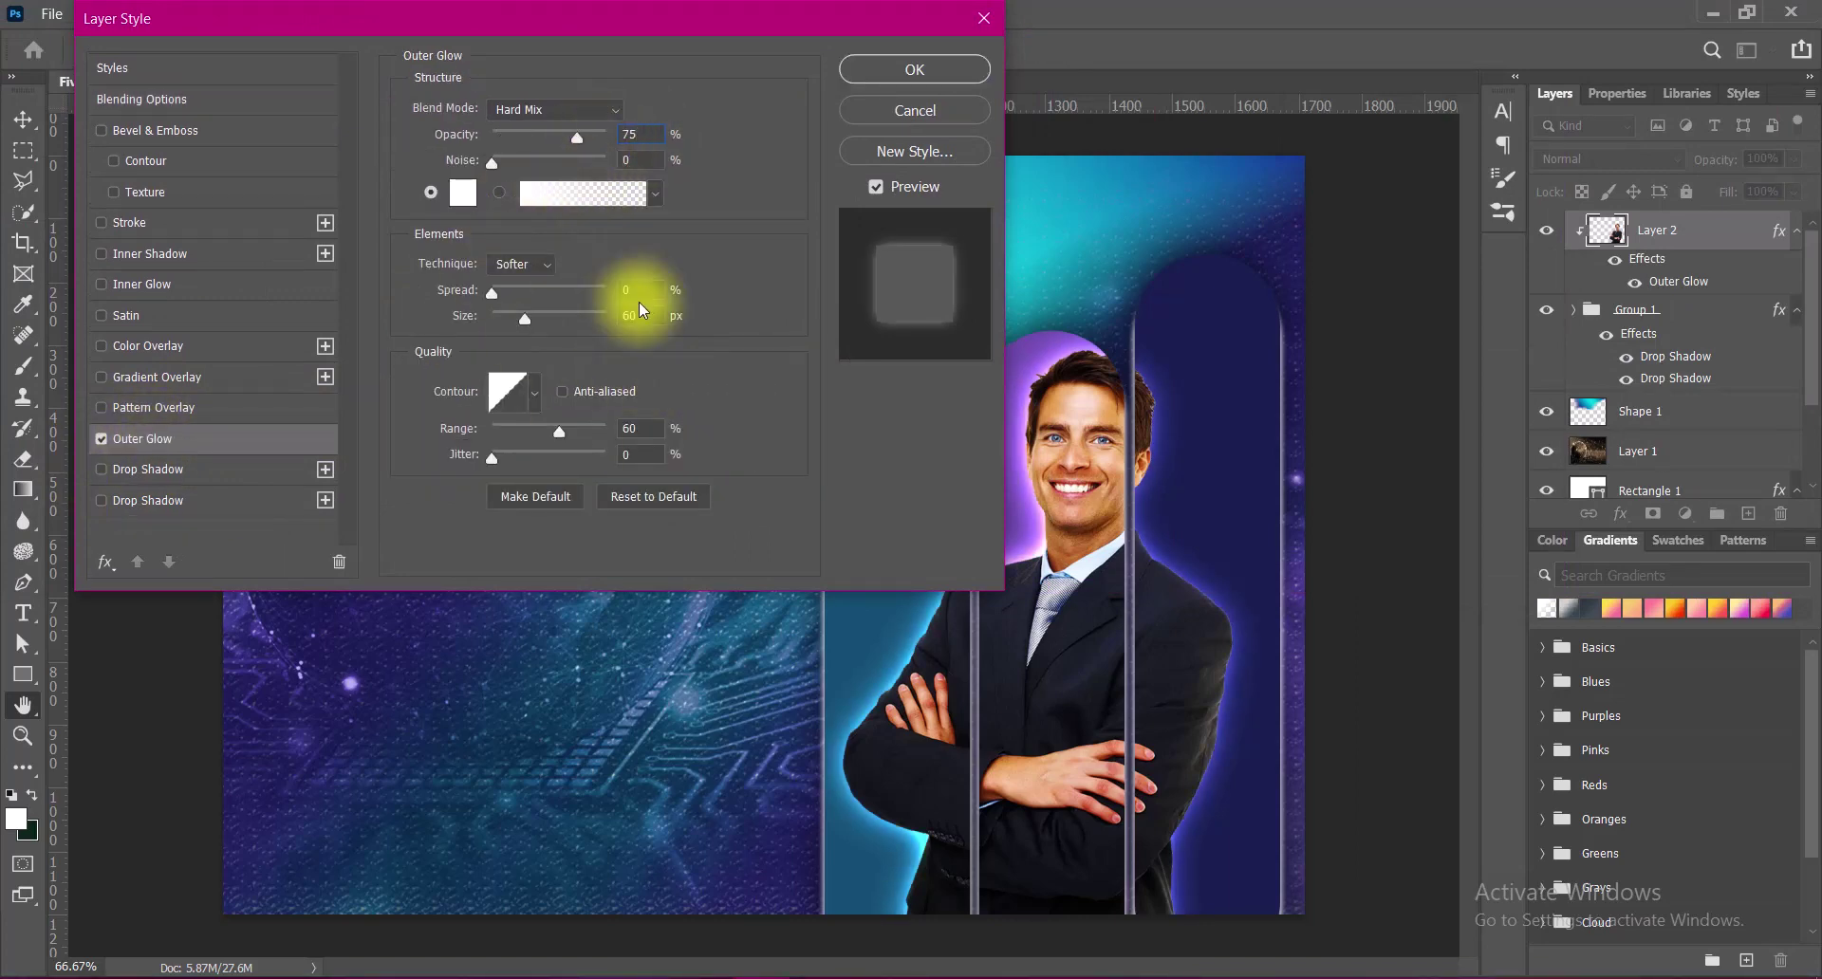
# Add a 100% opacity Drop Shadow, raise the glow opacity slightly, and apply the effects.
pyautogui.click(102, 500)
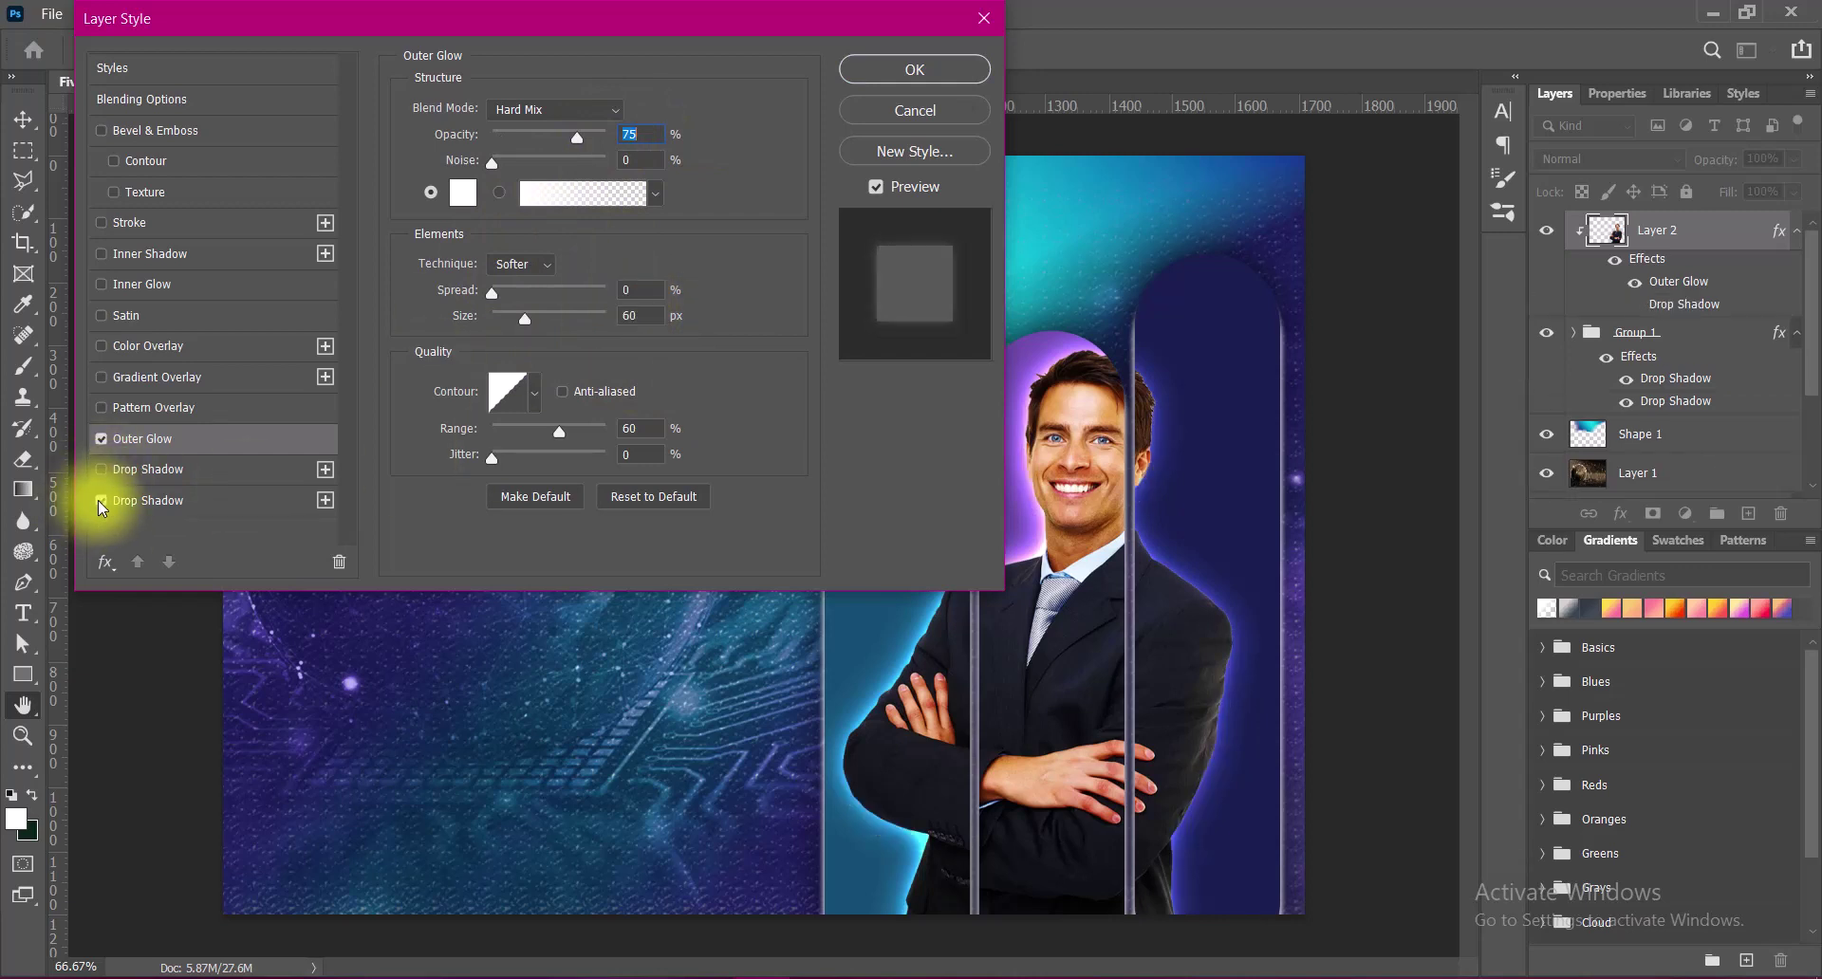
pyautogui.click(139, 500)
pyautogui.moveTo(576, 140); pyautogui.dragTo(700, 144)
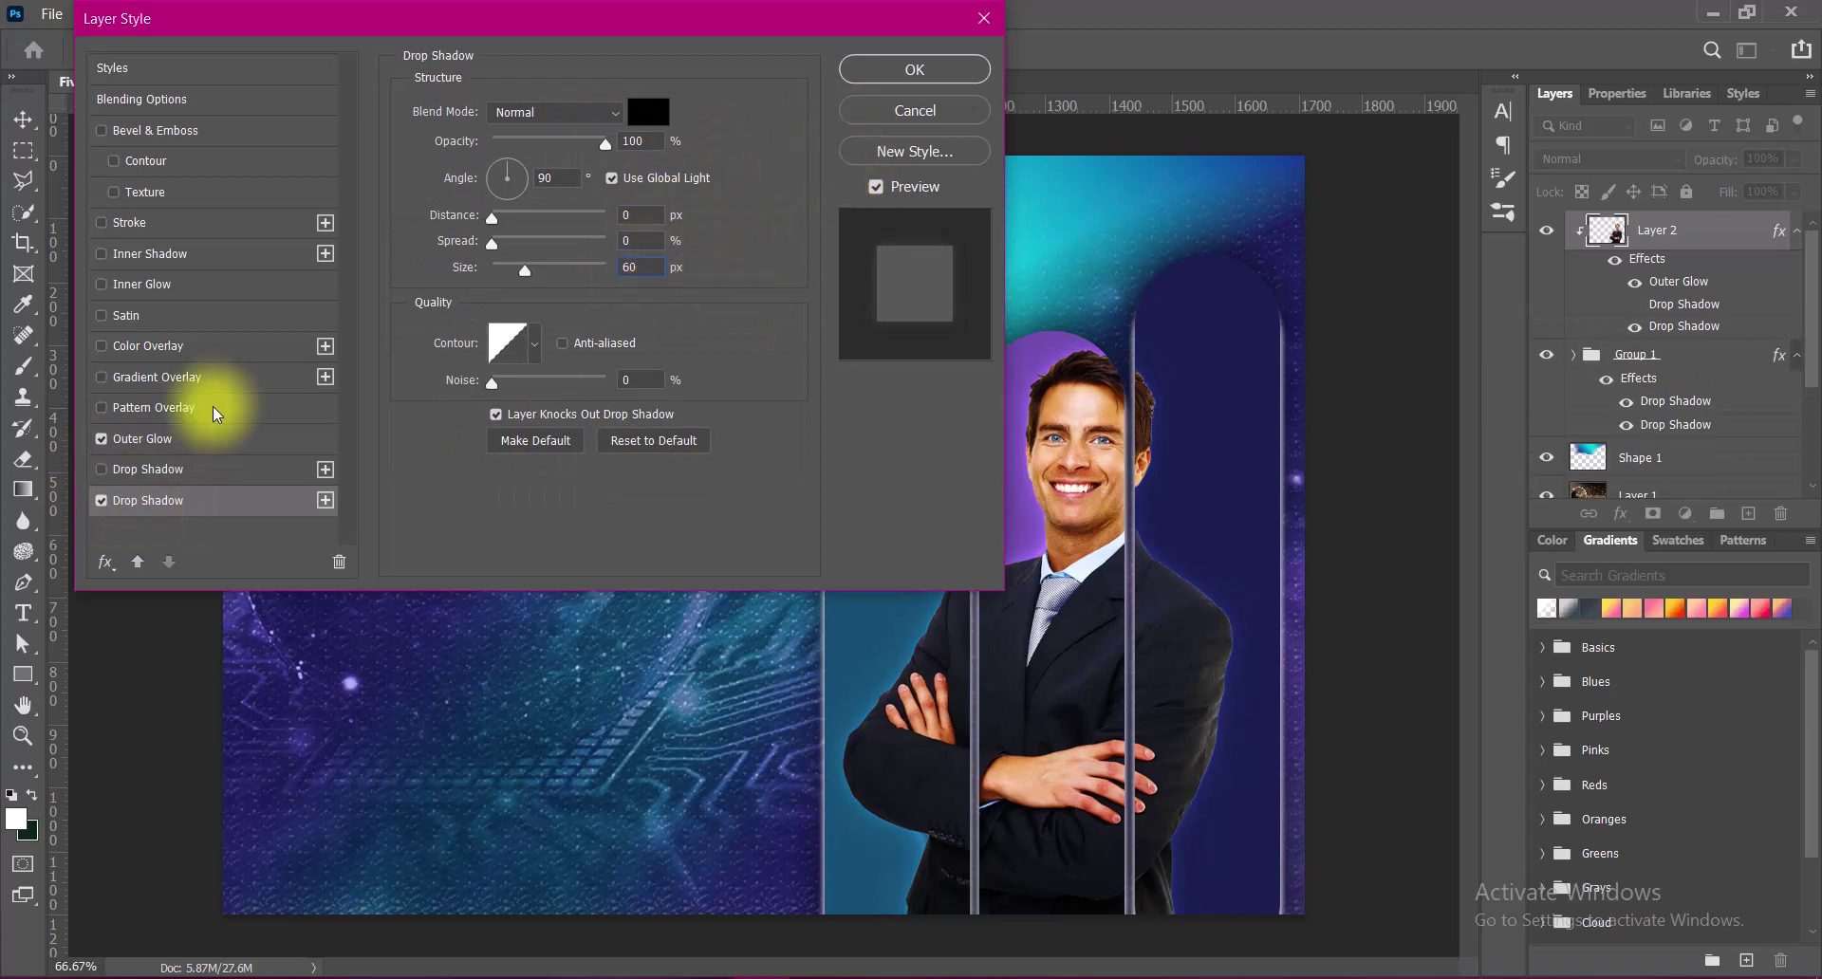
pyautogui.click(143, 438)
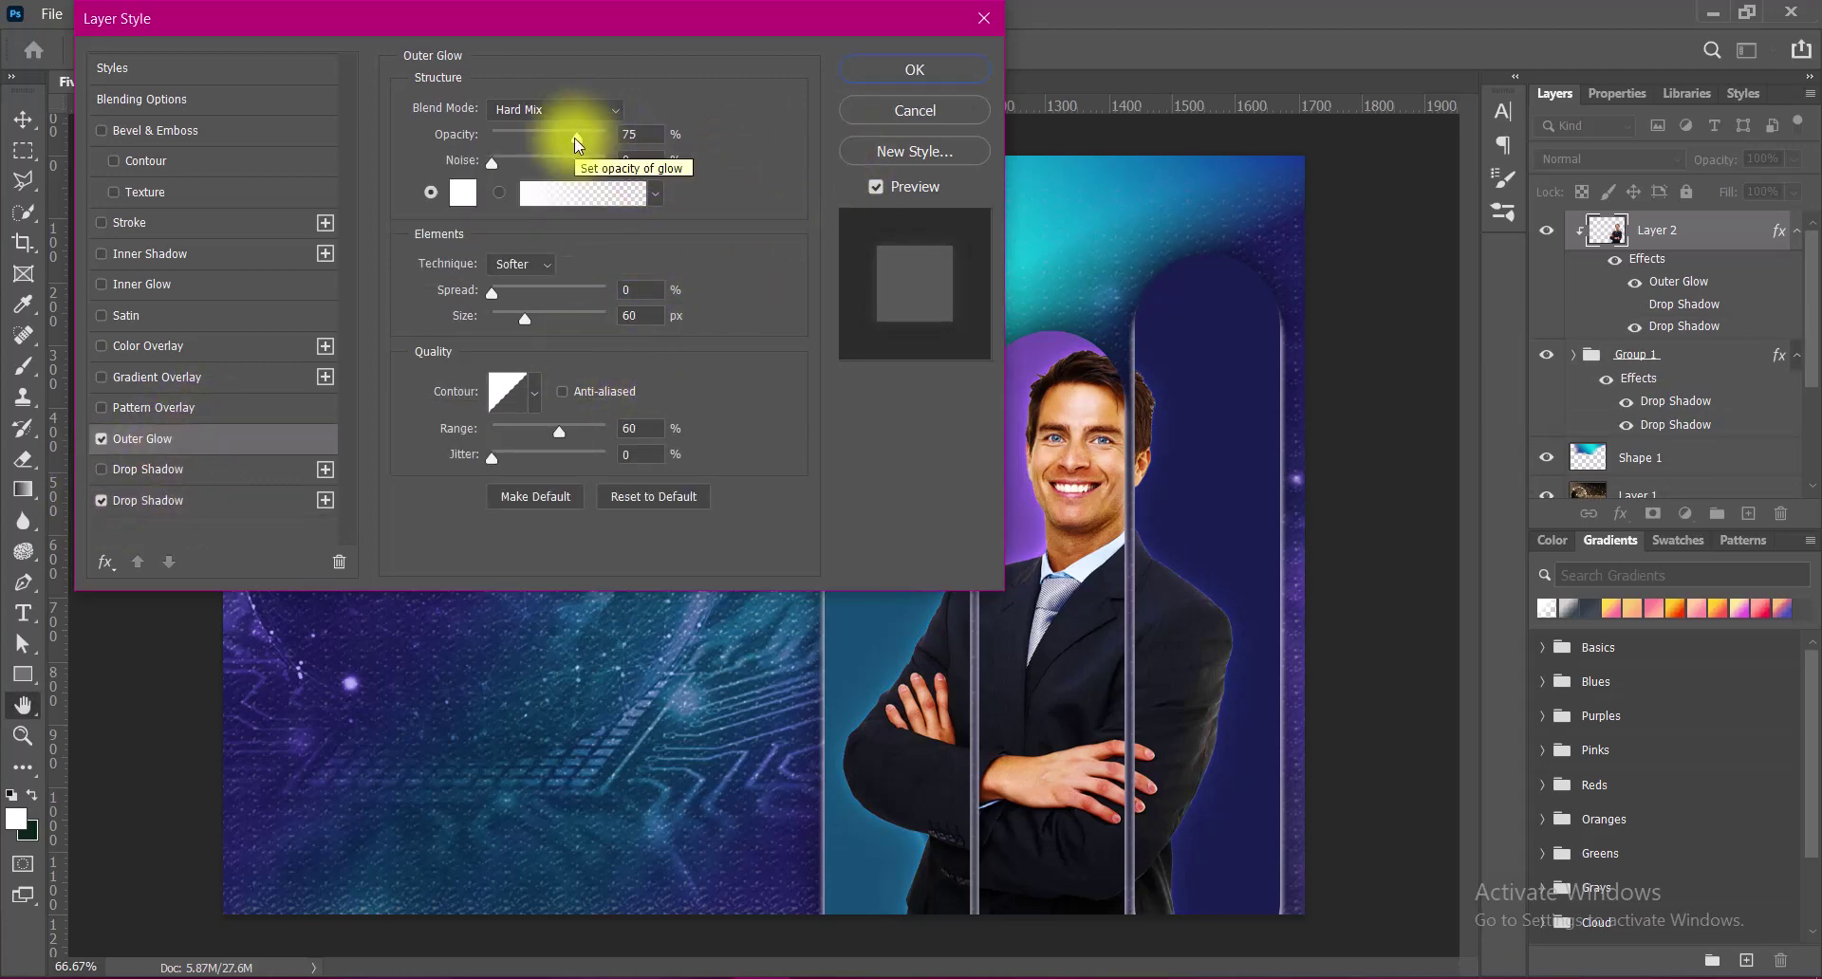
pyautogui.moveTo(576, 143); pyautogui.dragTo(587, 137)
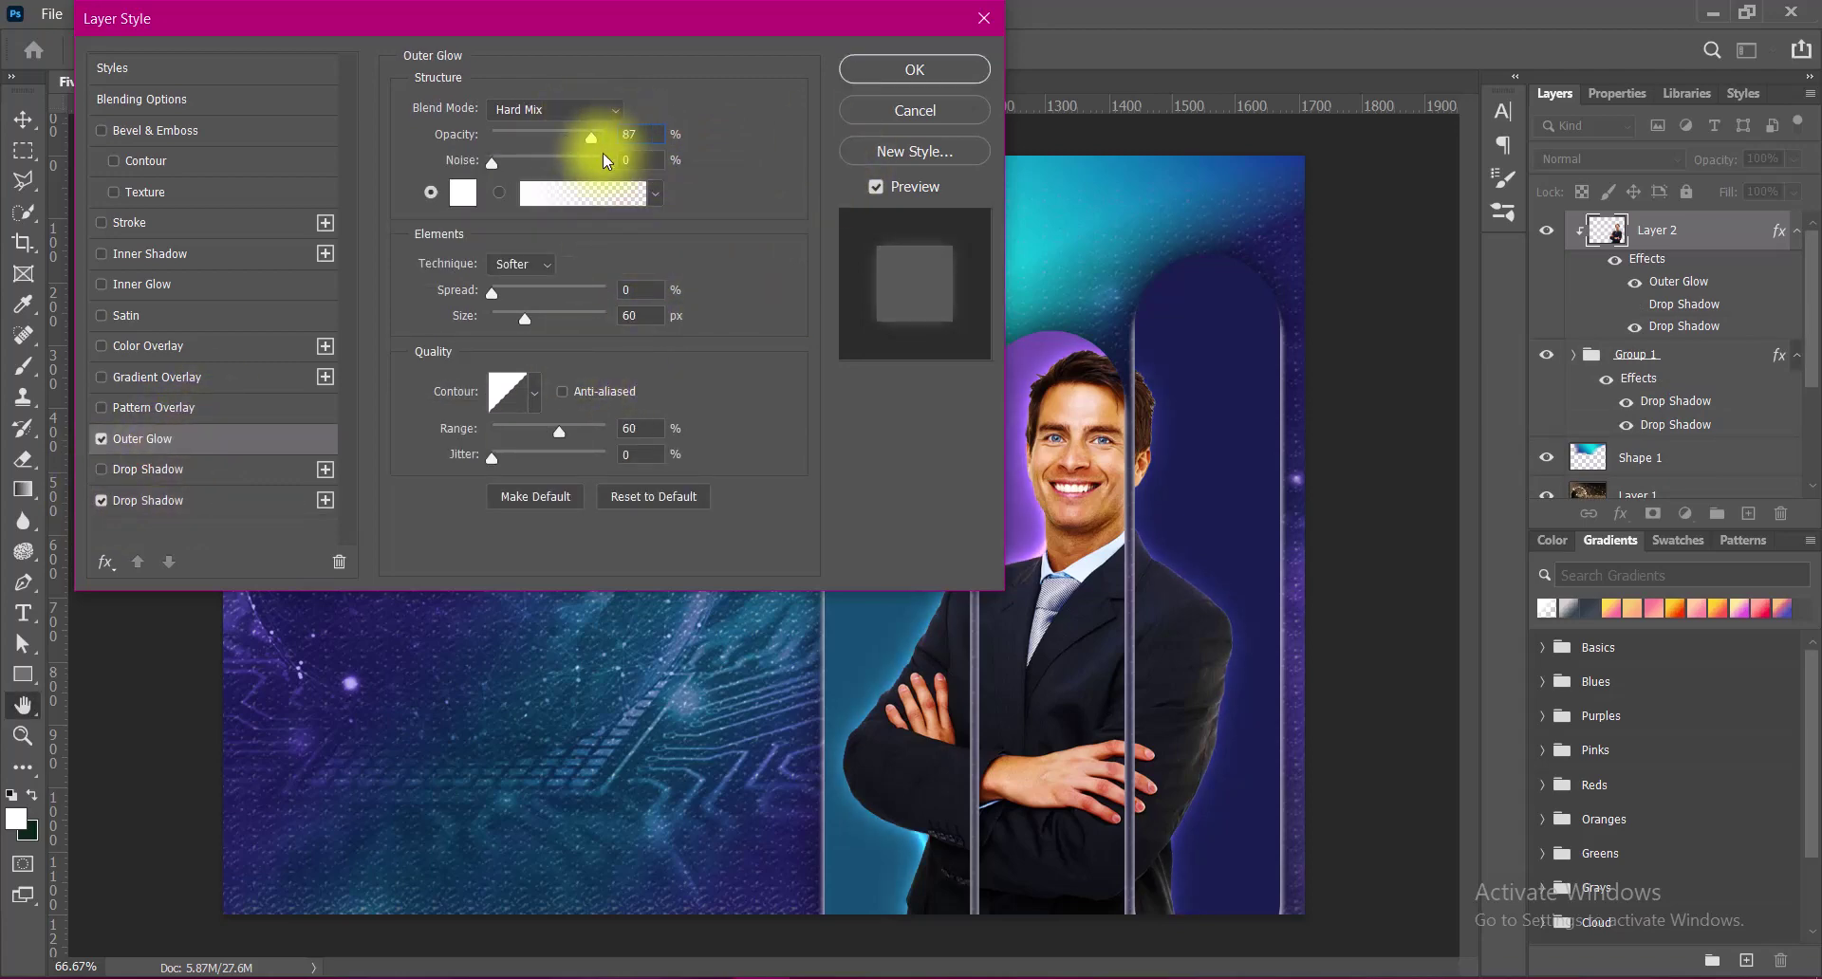
pyautogui.click(892, 70)
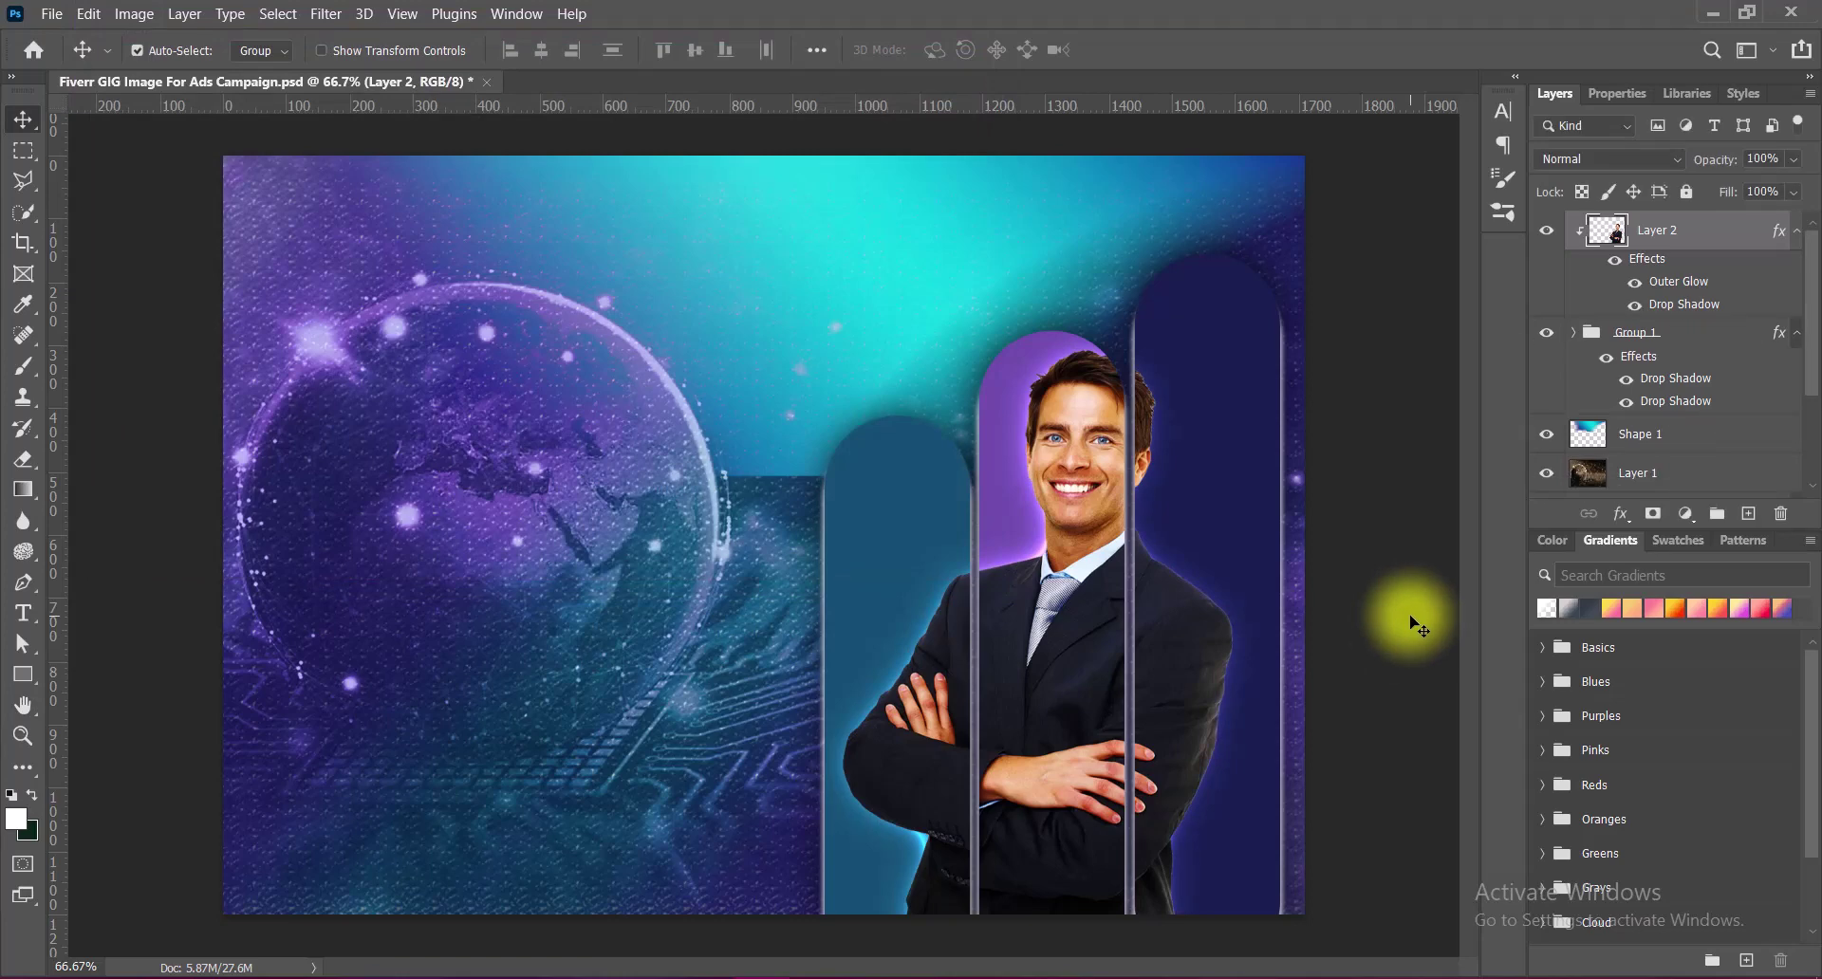
# Save the document and add a new empty layer above Shape 1.
pyautogui.click(1371, 624)
pyautogui.hotkey('ctrl', 's')
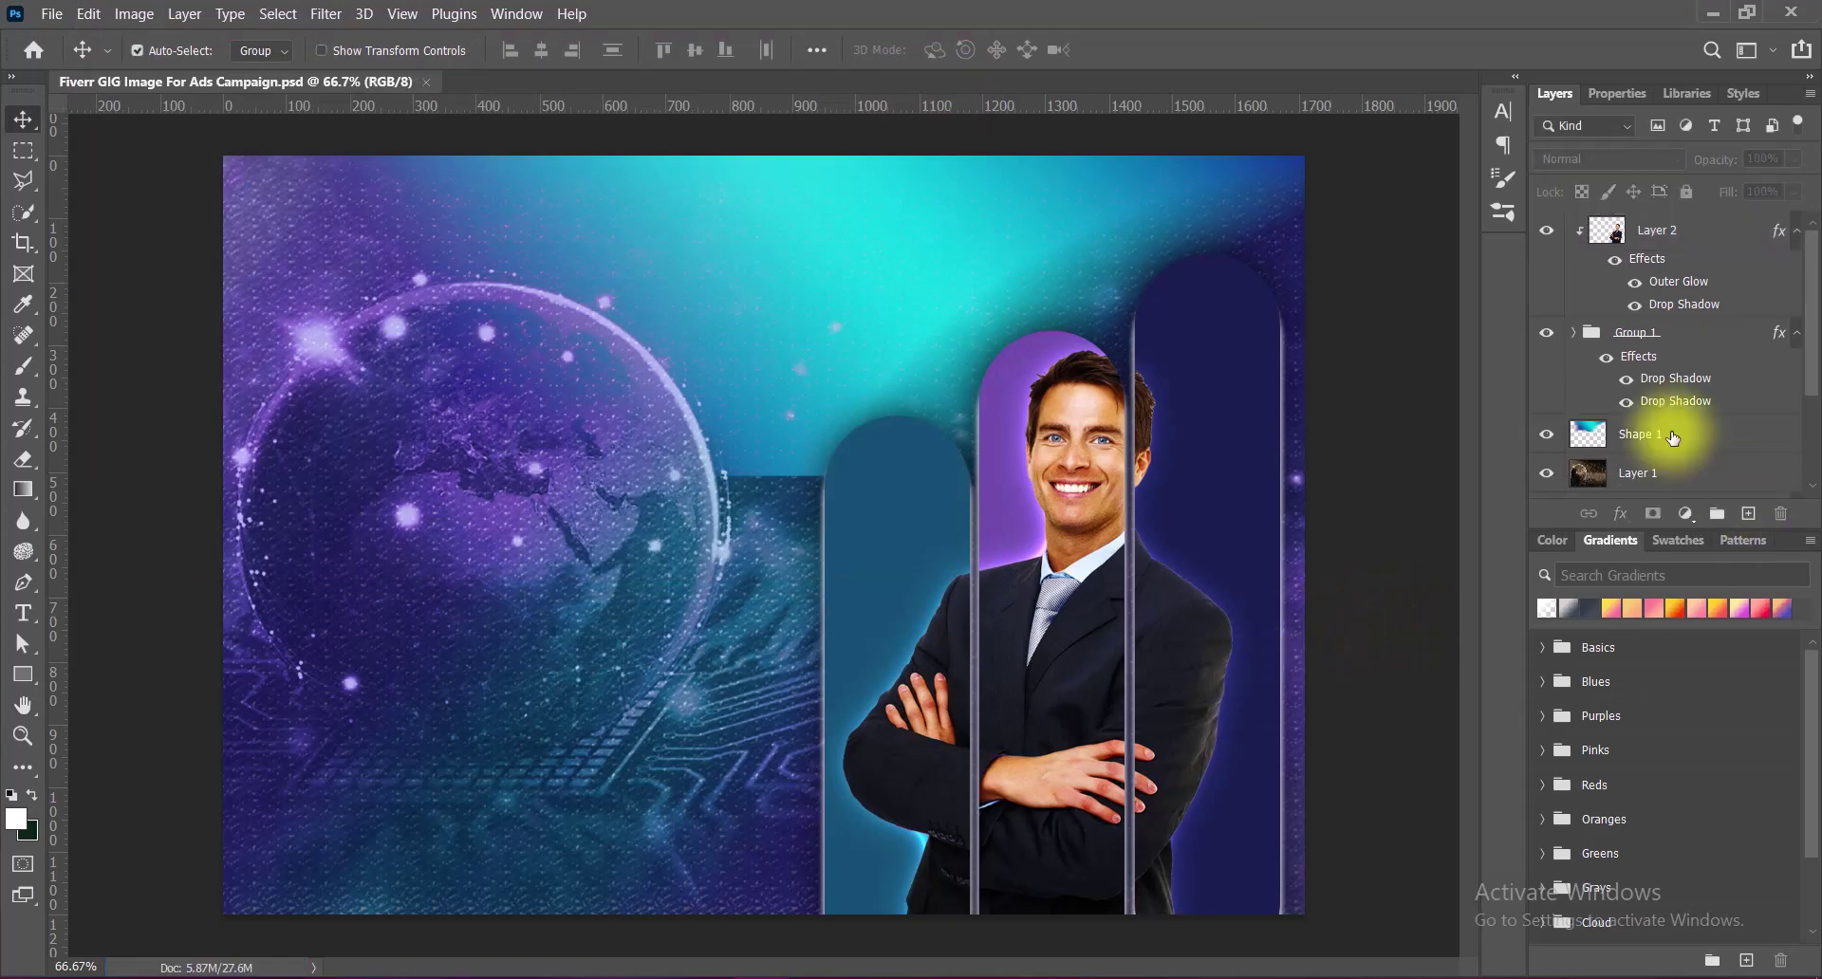
pyautogui.click(1652, 434)
pyautogui.click(1750, 515)
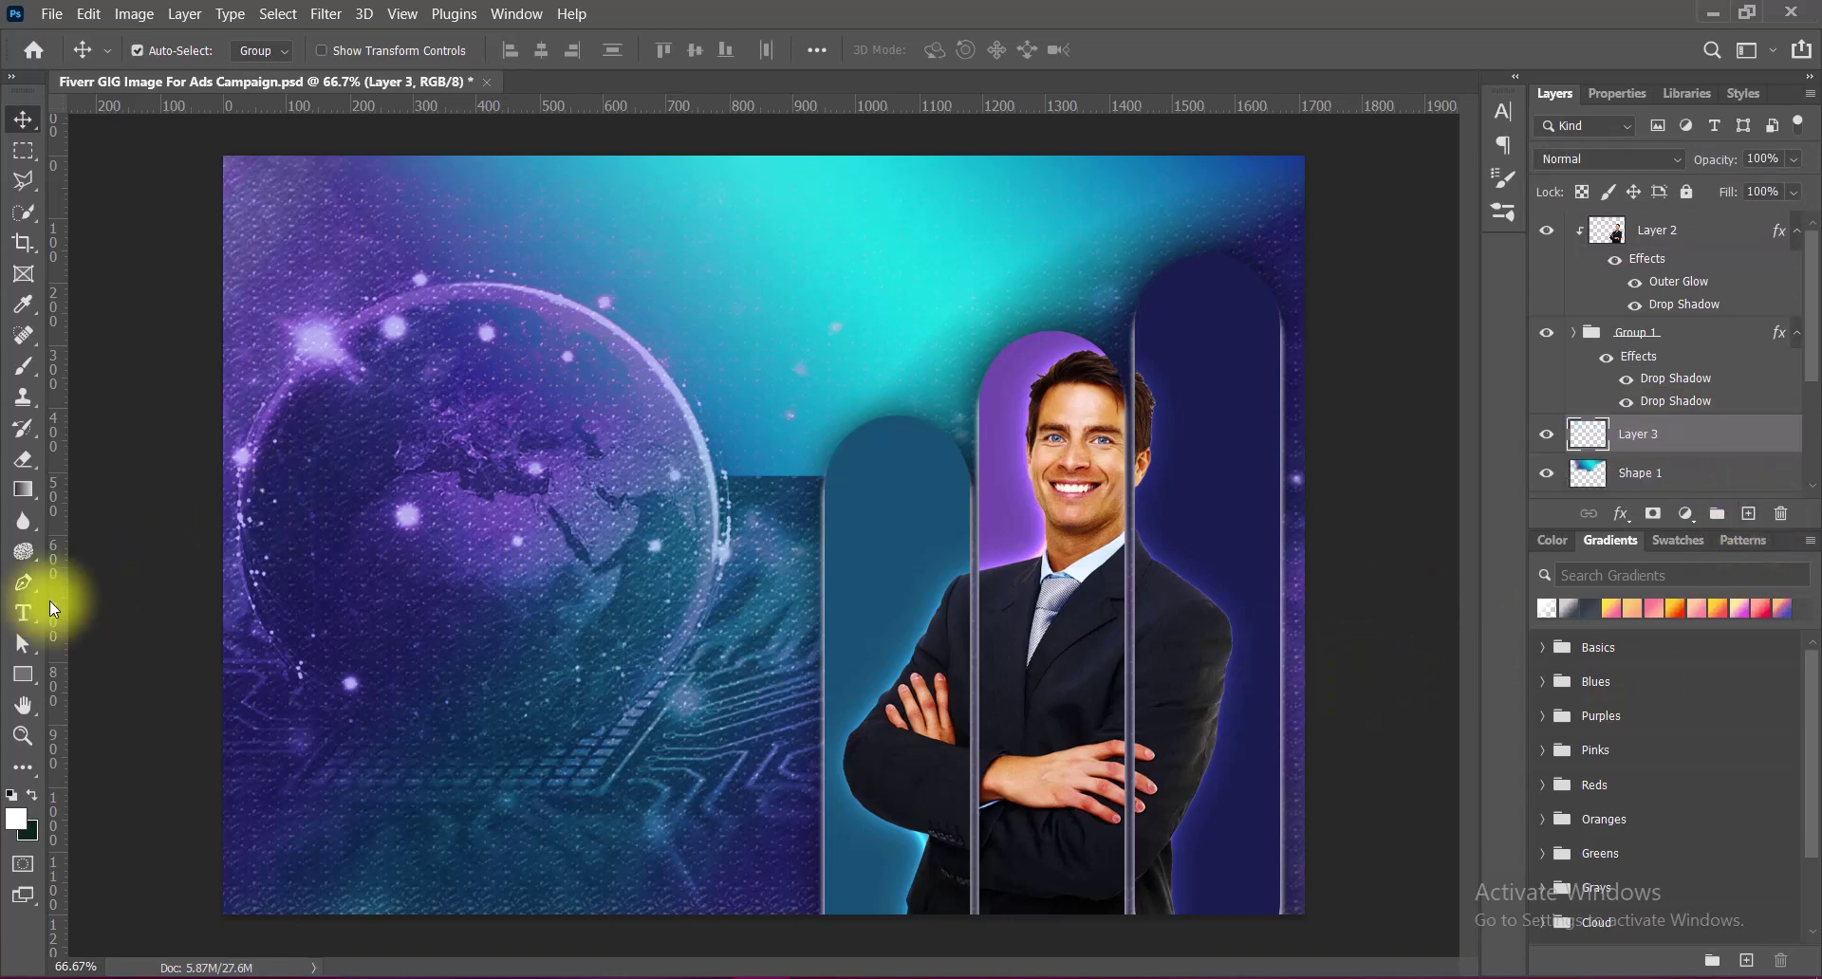
# Type the headline 'FACEBOOK & INSTAGRAM' across the top of the banner.
pyautogui.click(23, 612)
pyautogui.click(94, 616)
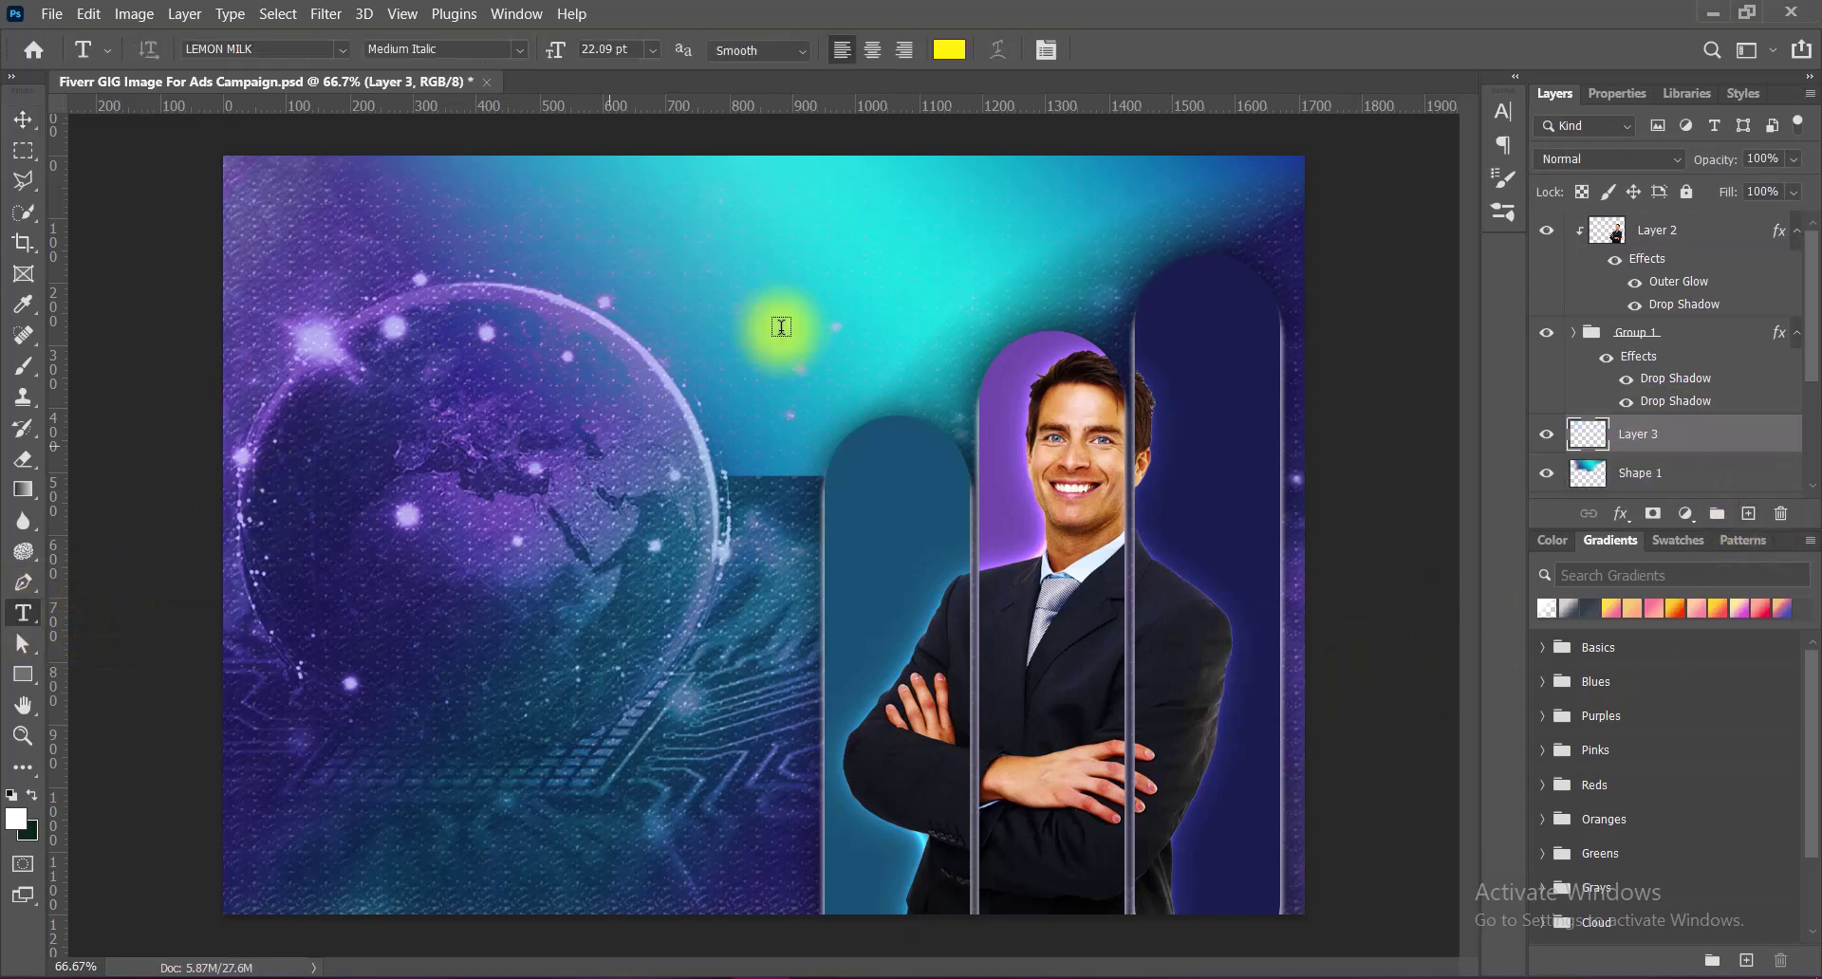
pyautogui.click(680, 251)
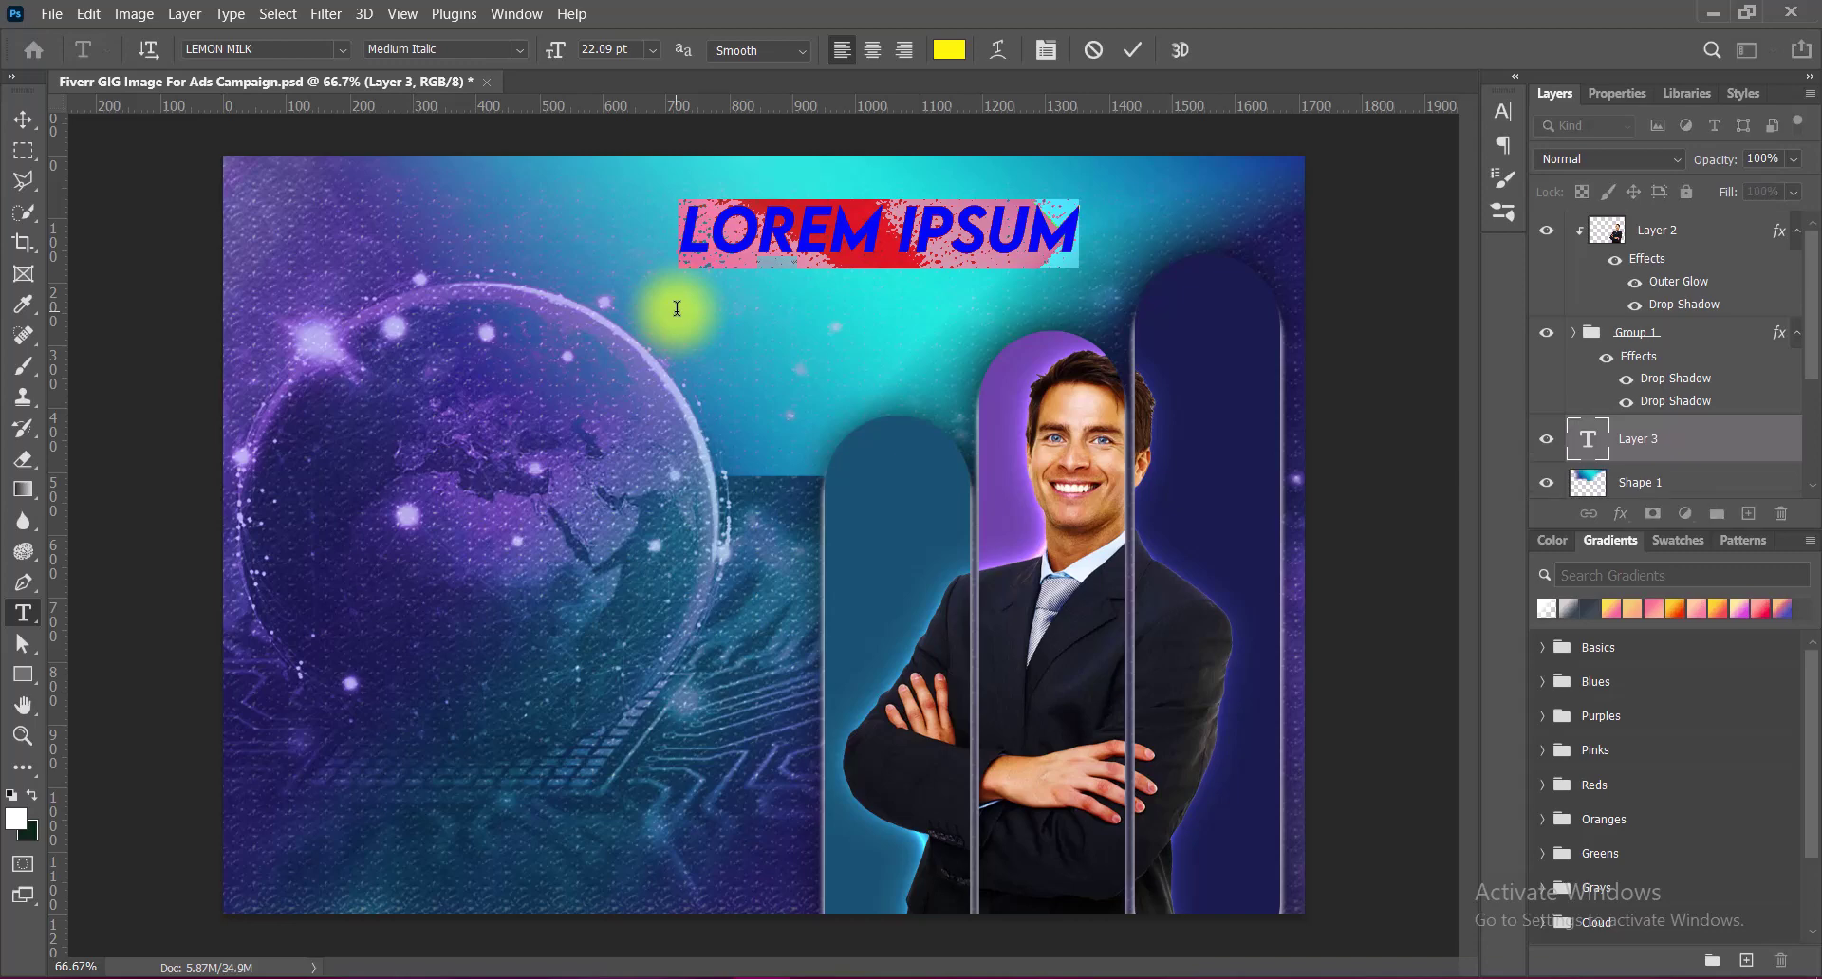
pyautogui.write('FACEBOK & INSTAGRA')
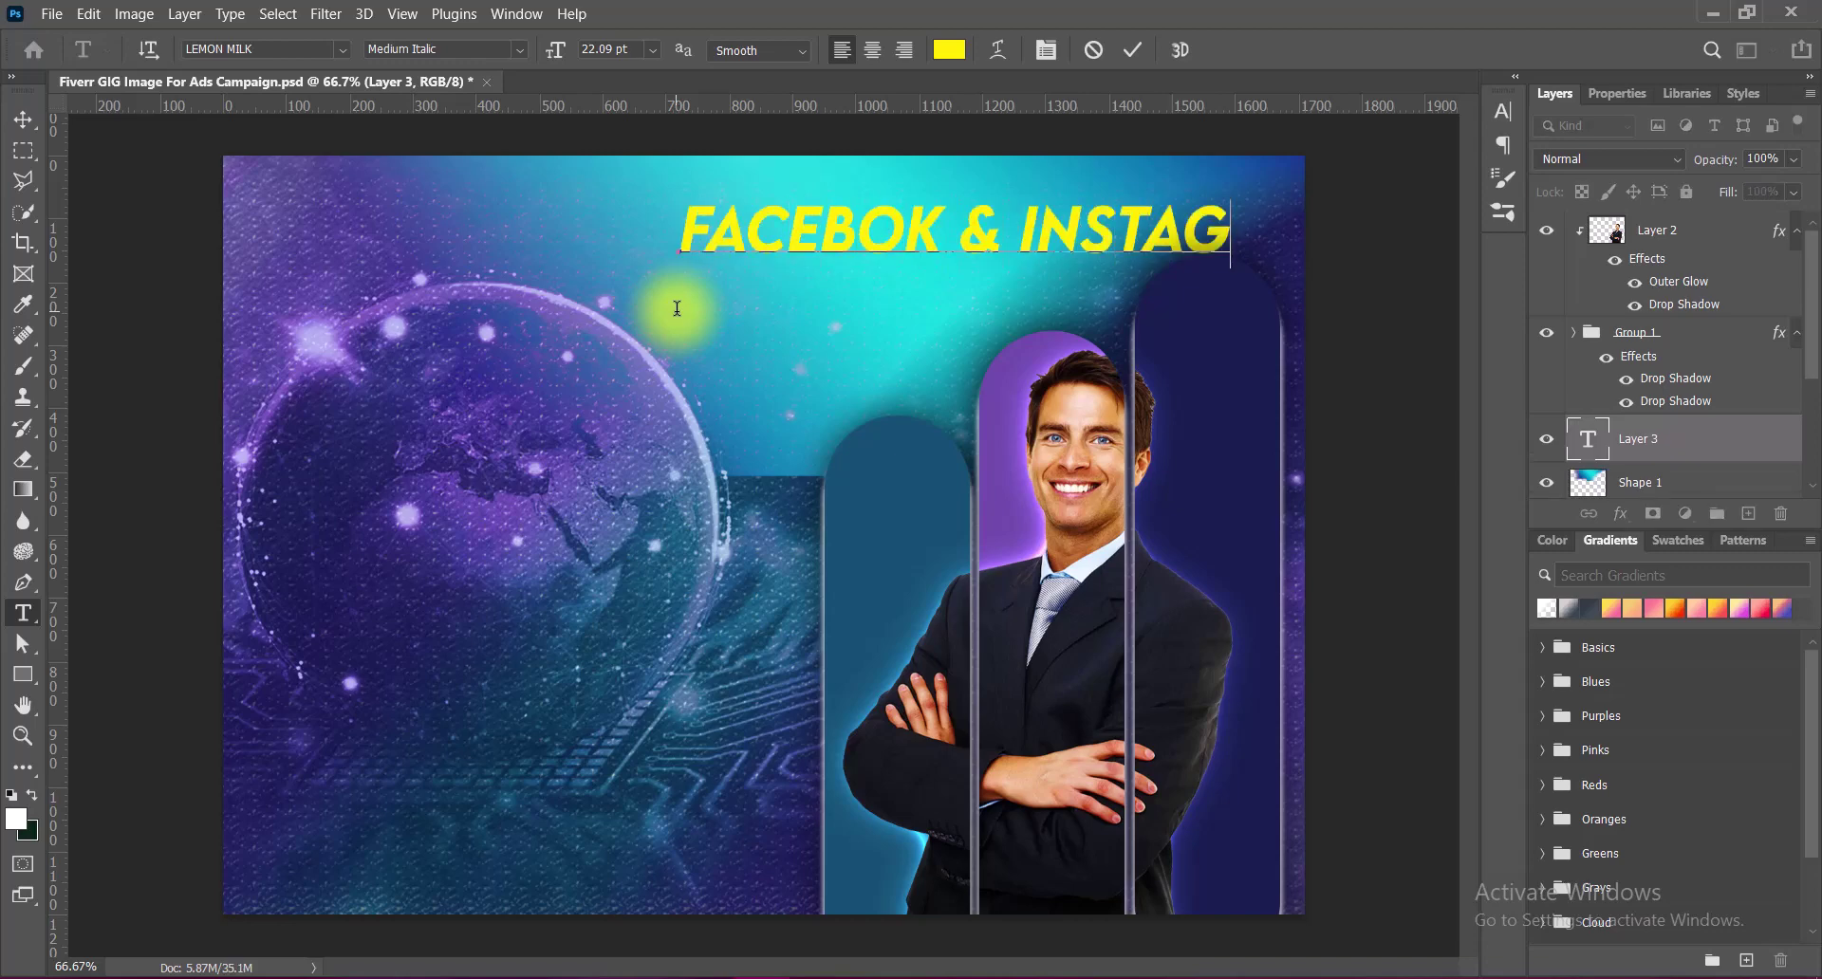
pyautogui.click(904, 231)
pyautogui.write('O')
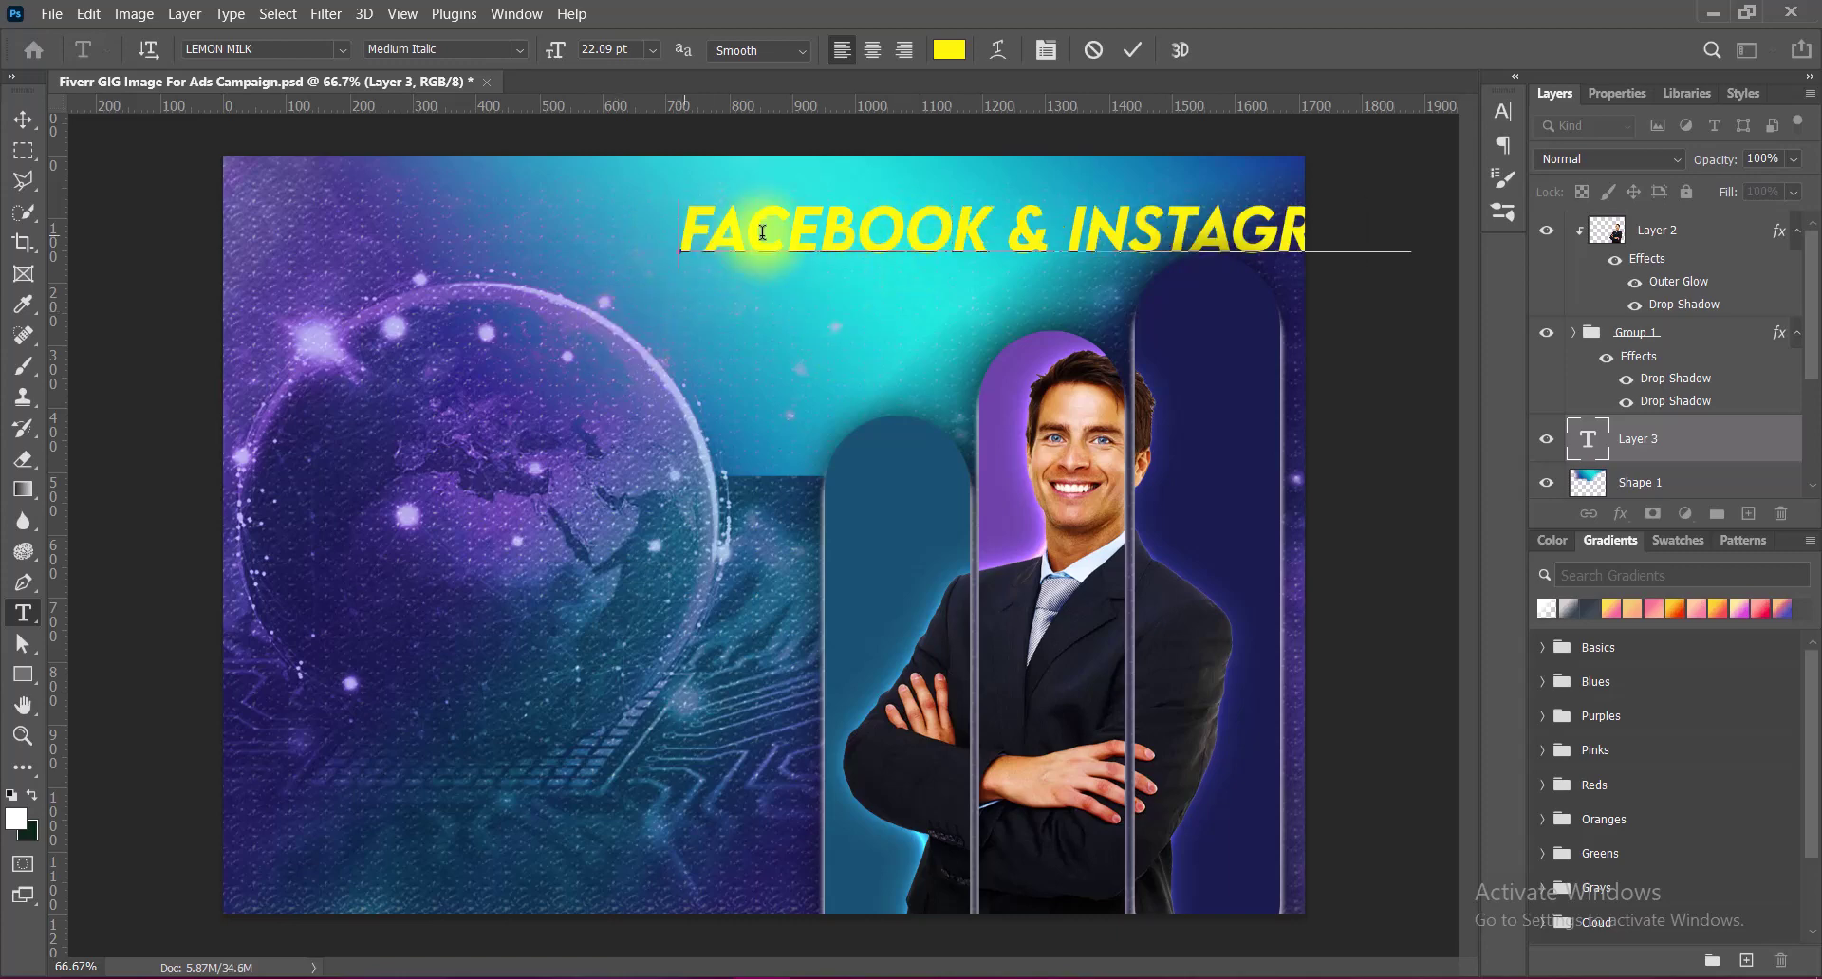
pyautogui.hotkey('ctrl', 'Return')
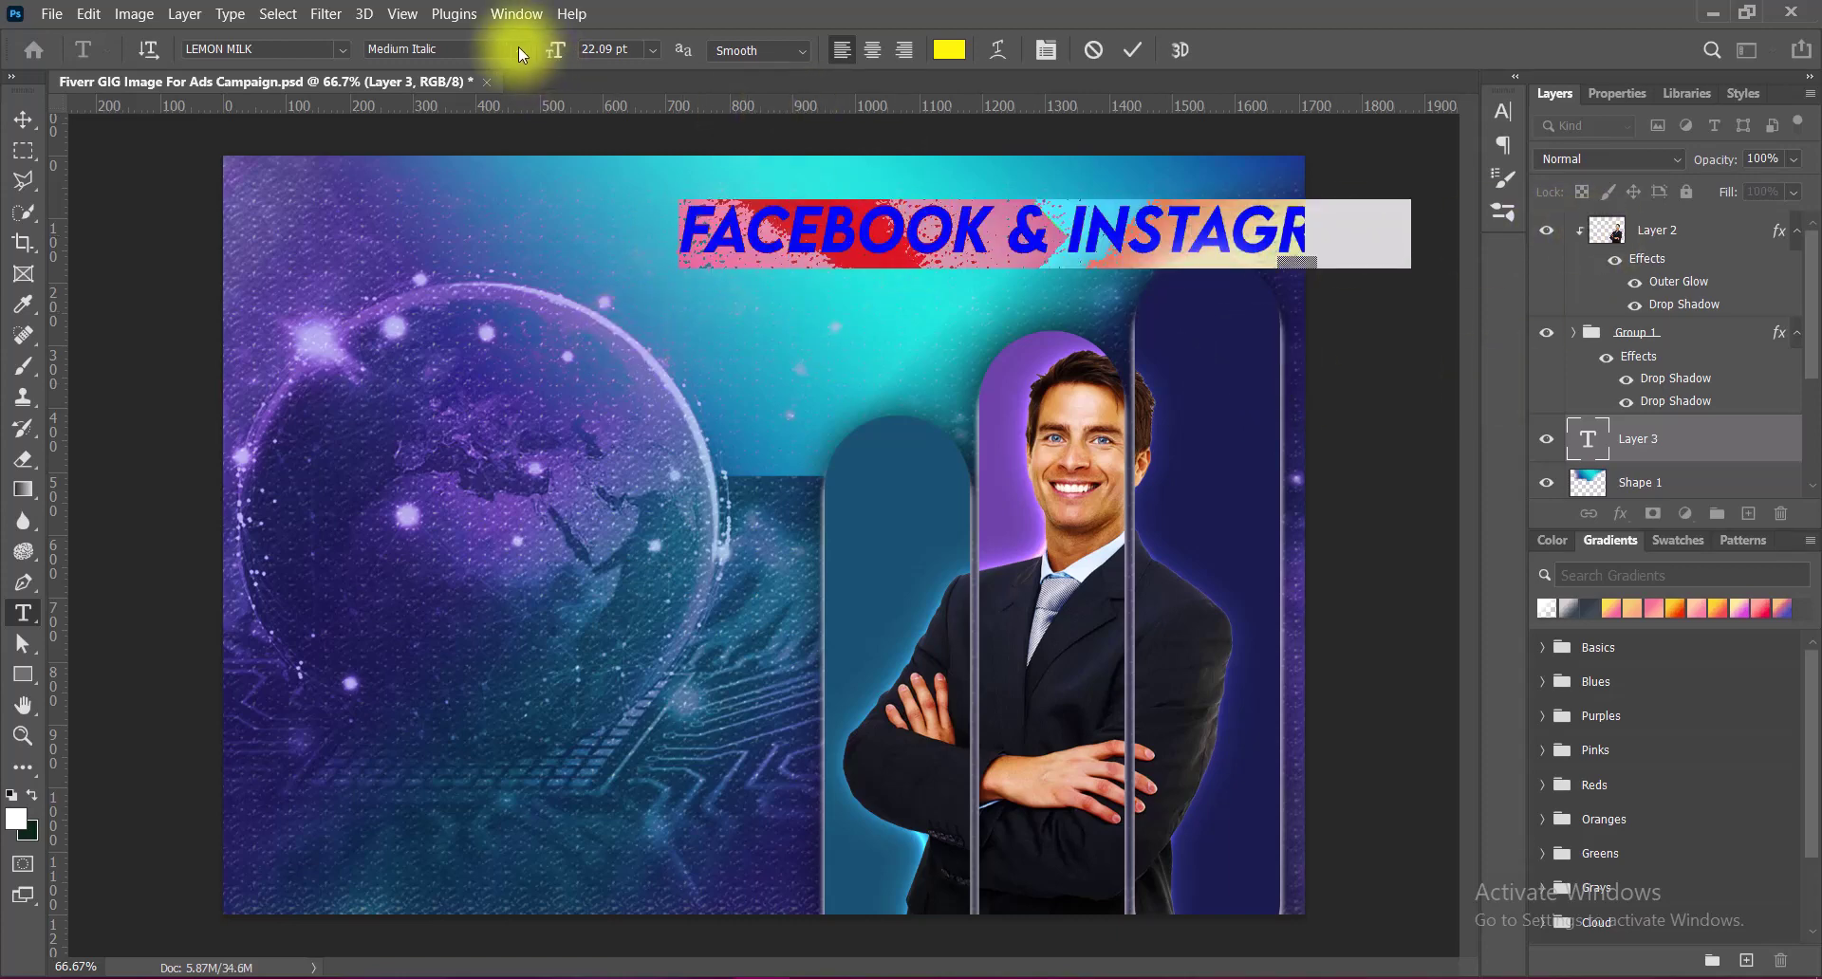
# Set the headline font style to Bold and commit the text.
pyautogui.click(519, 49)
pyautogui.click(495, 180)
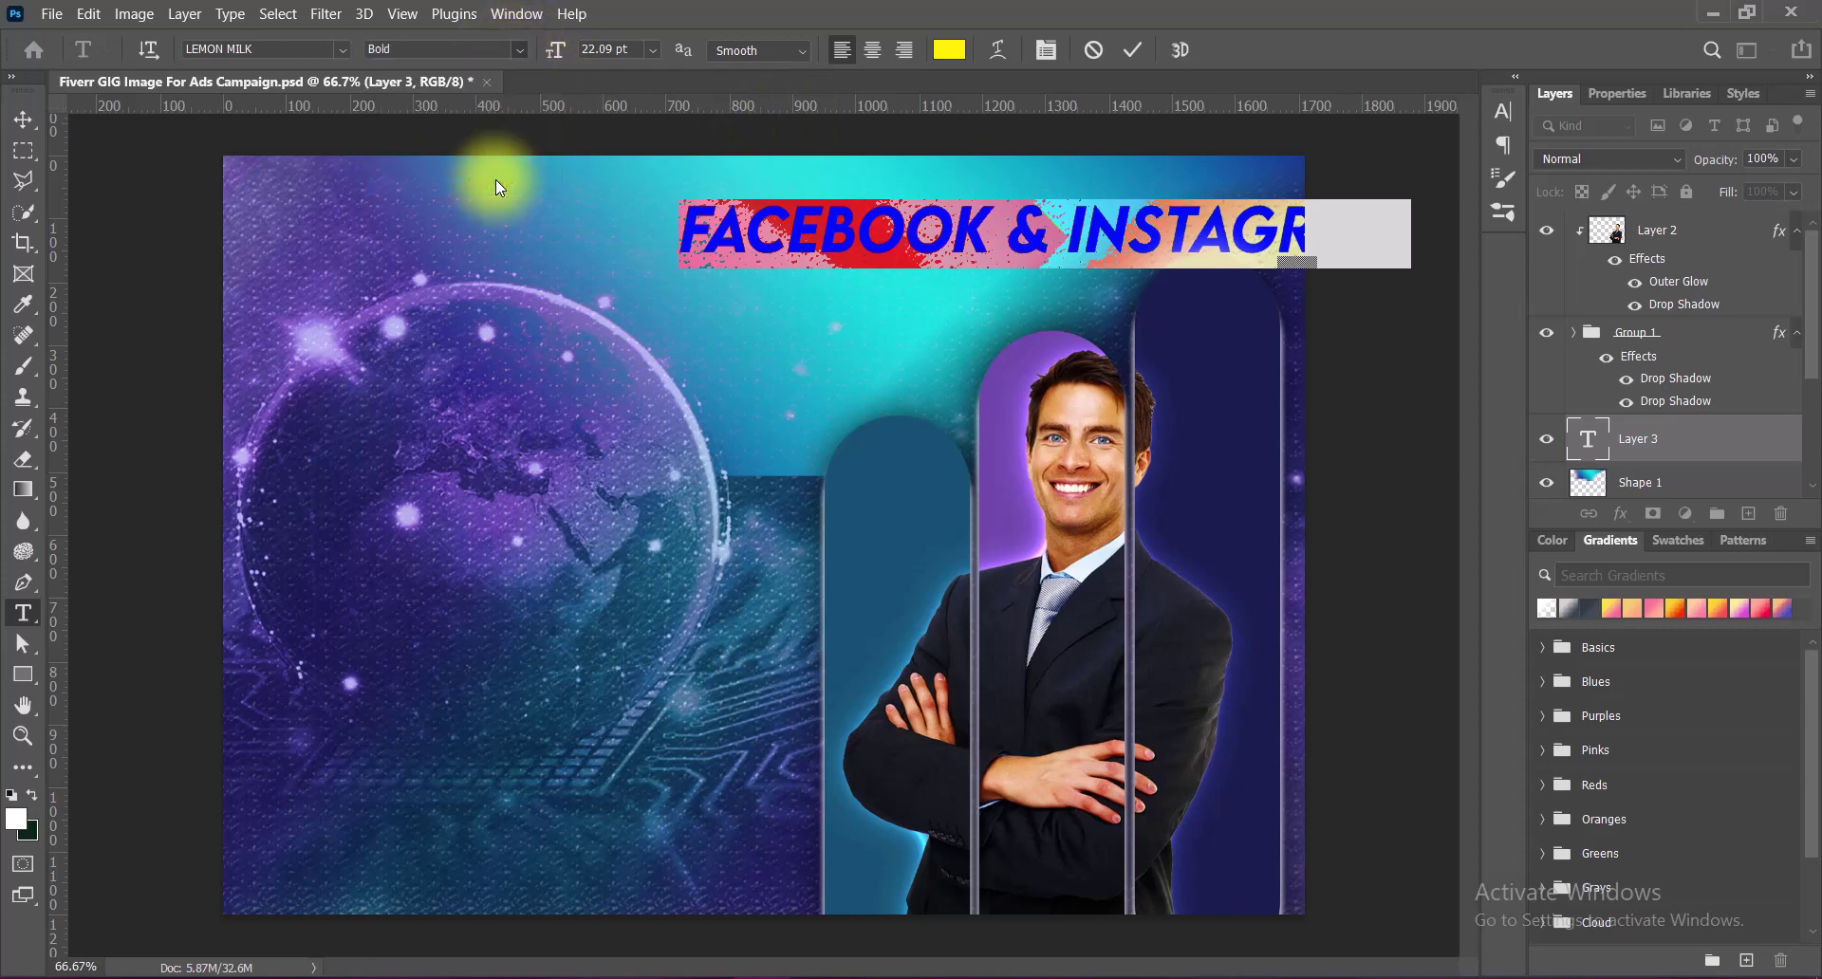
pyautogui.click(1135, 52)
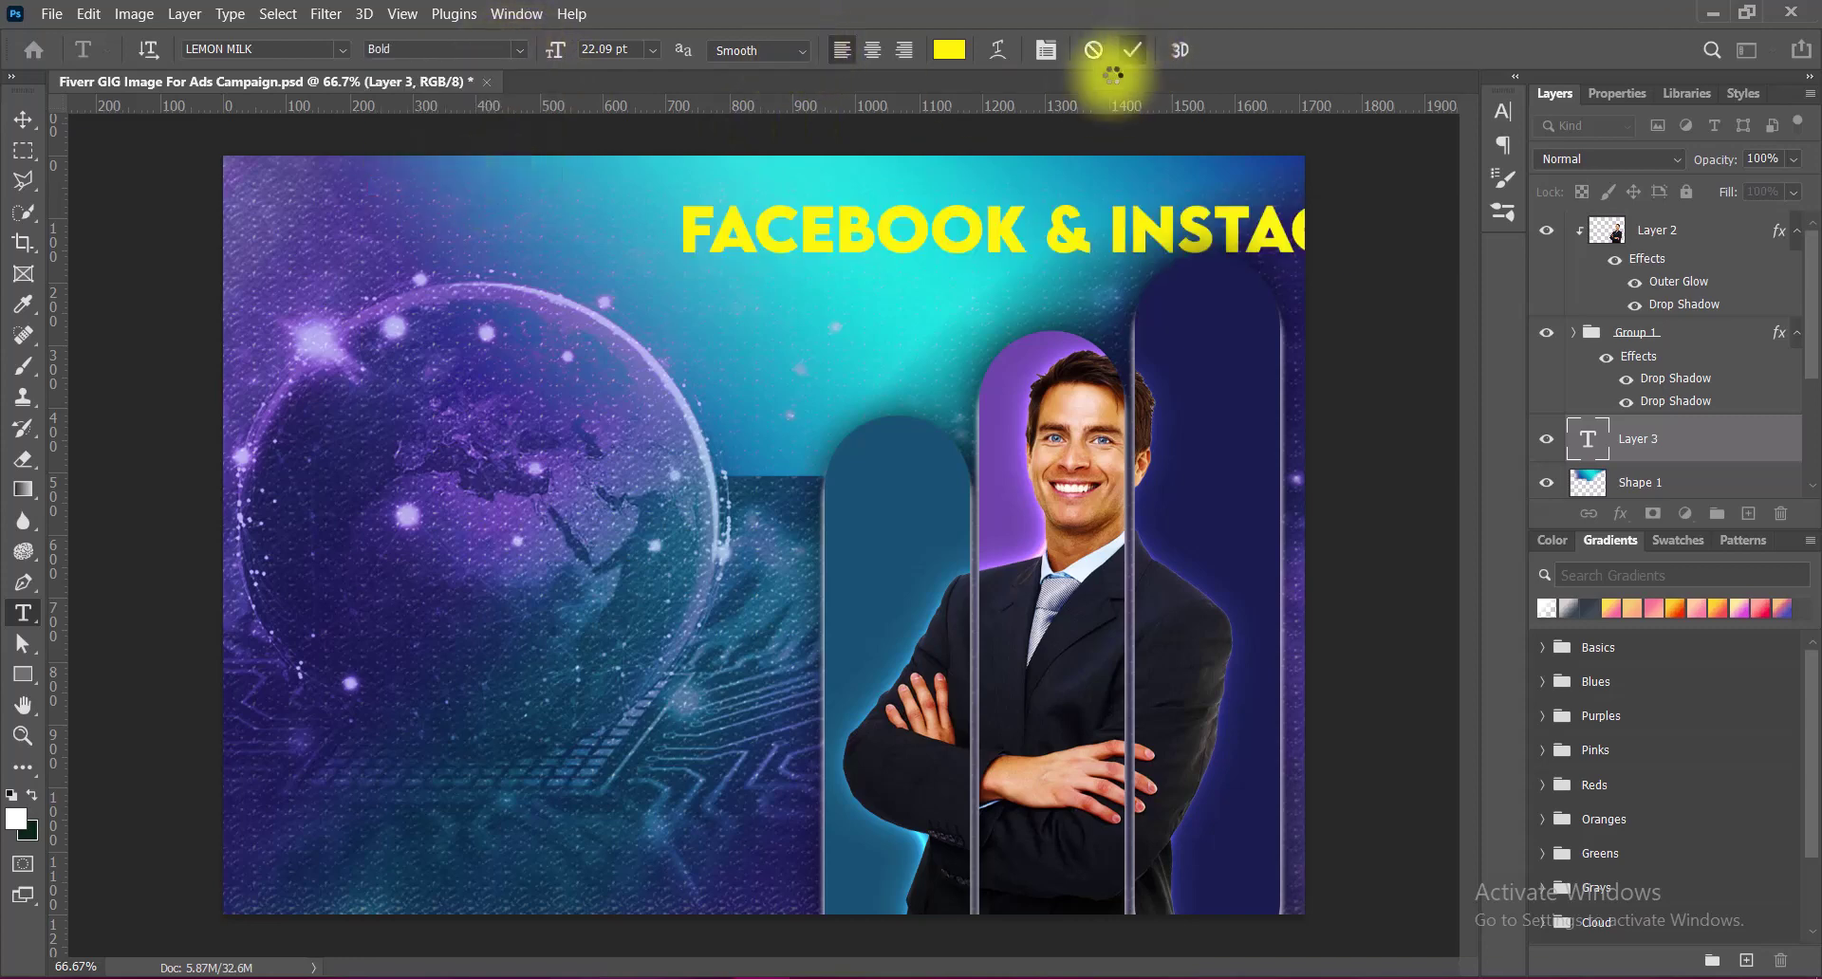
pyautogui.click(23, 119)
# Enlarge the headline to 30 pt and shift it toward the left edge.
pyautogui.moveTo(1173, 253); pyautogui.dragTo(847, 225)
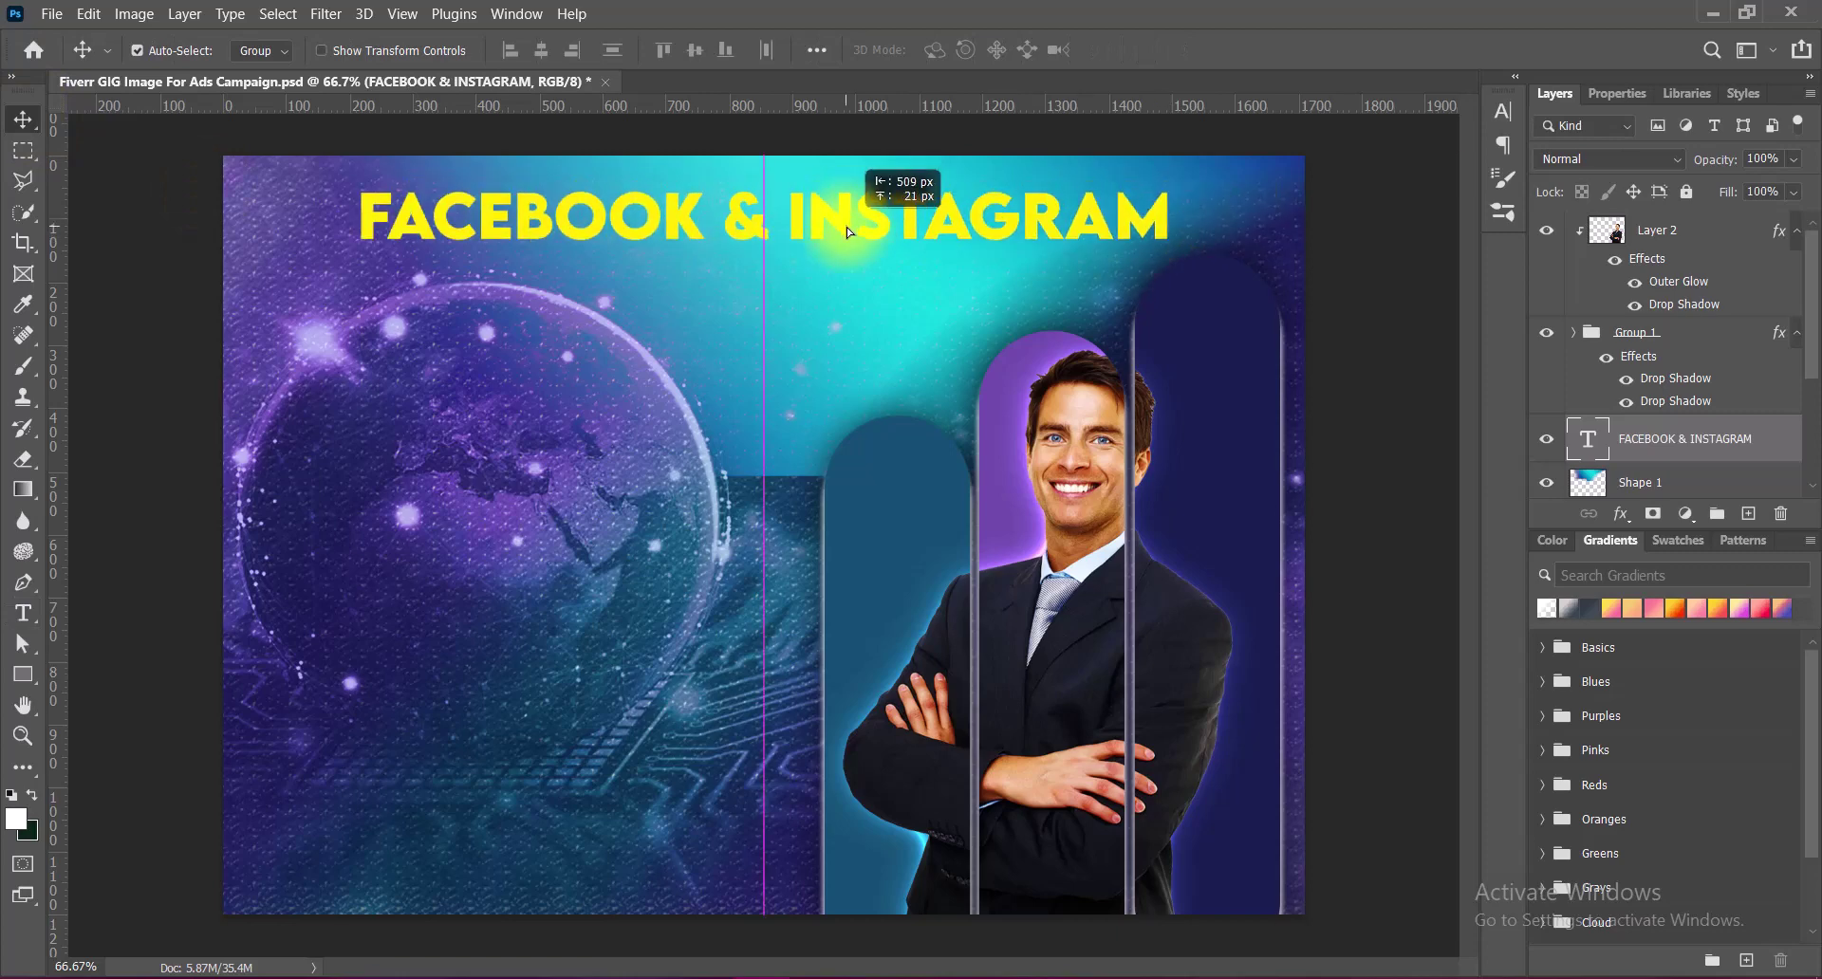
pyautogui.doubleClick(841, 232)
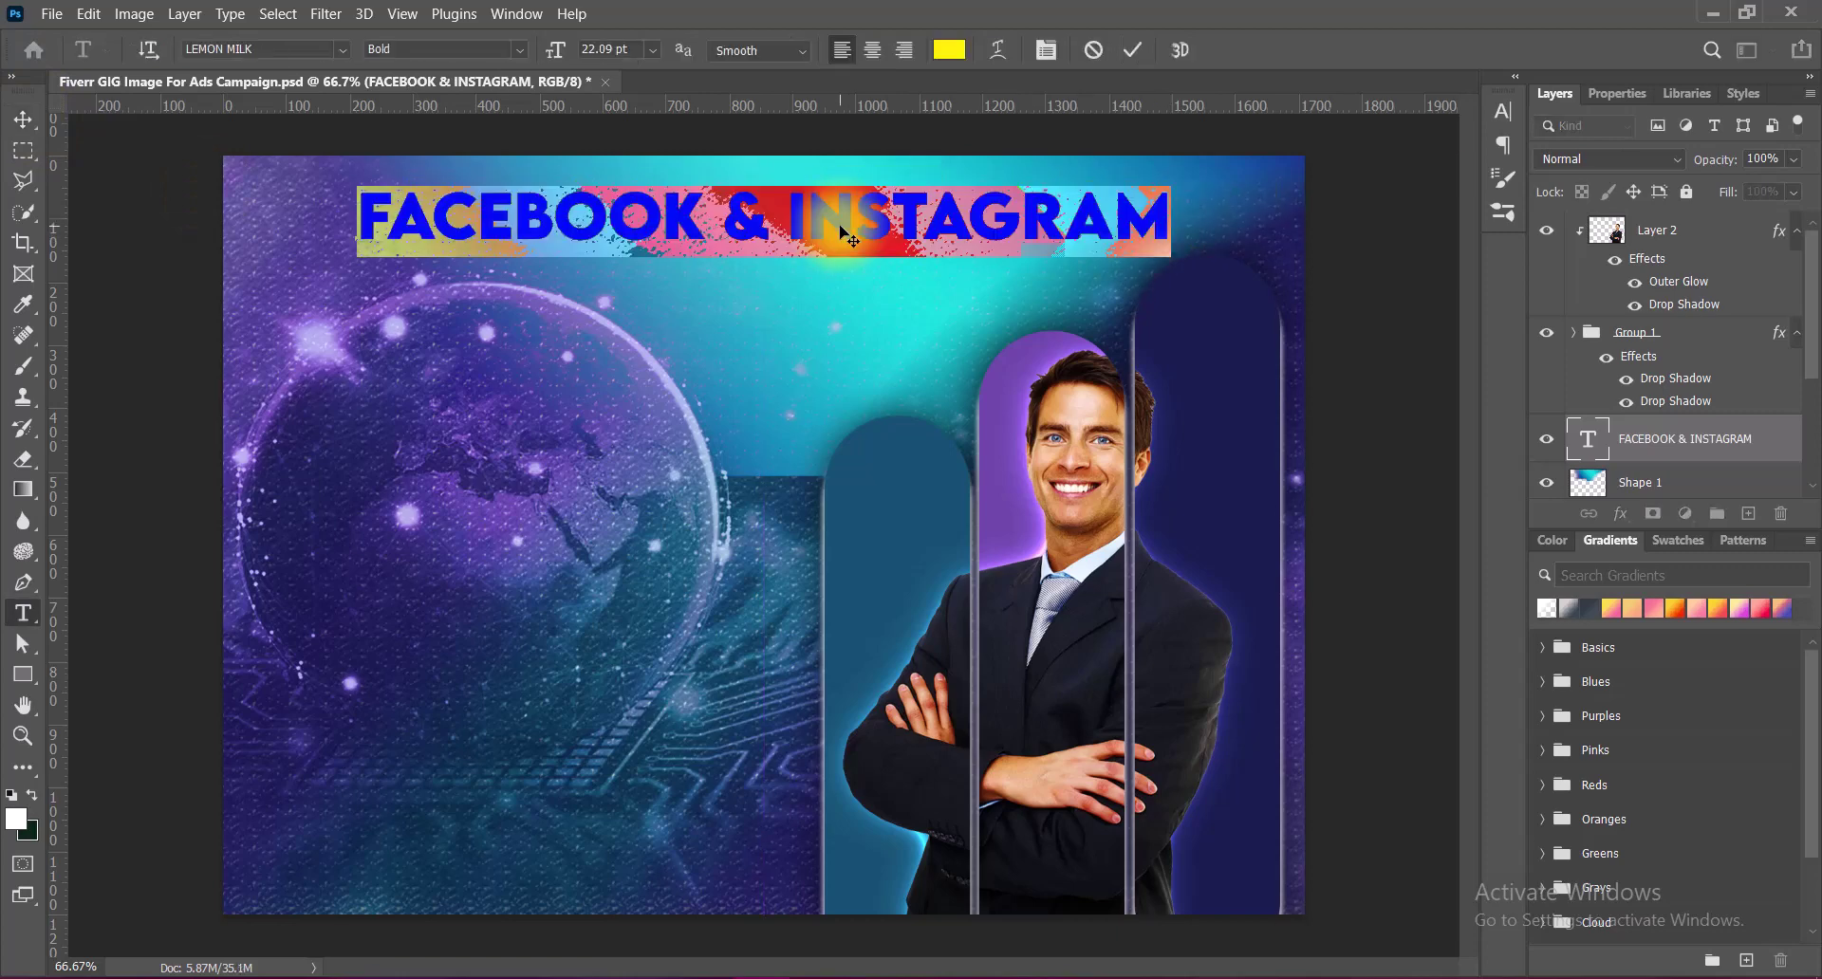
pyautogui.click(652, 49)
pyautogui.click(629, 283)
pyautogui.click(1135, 52)
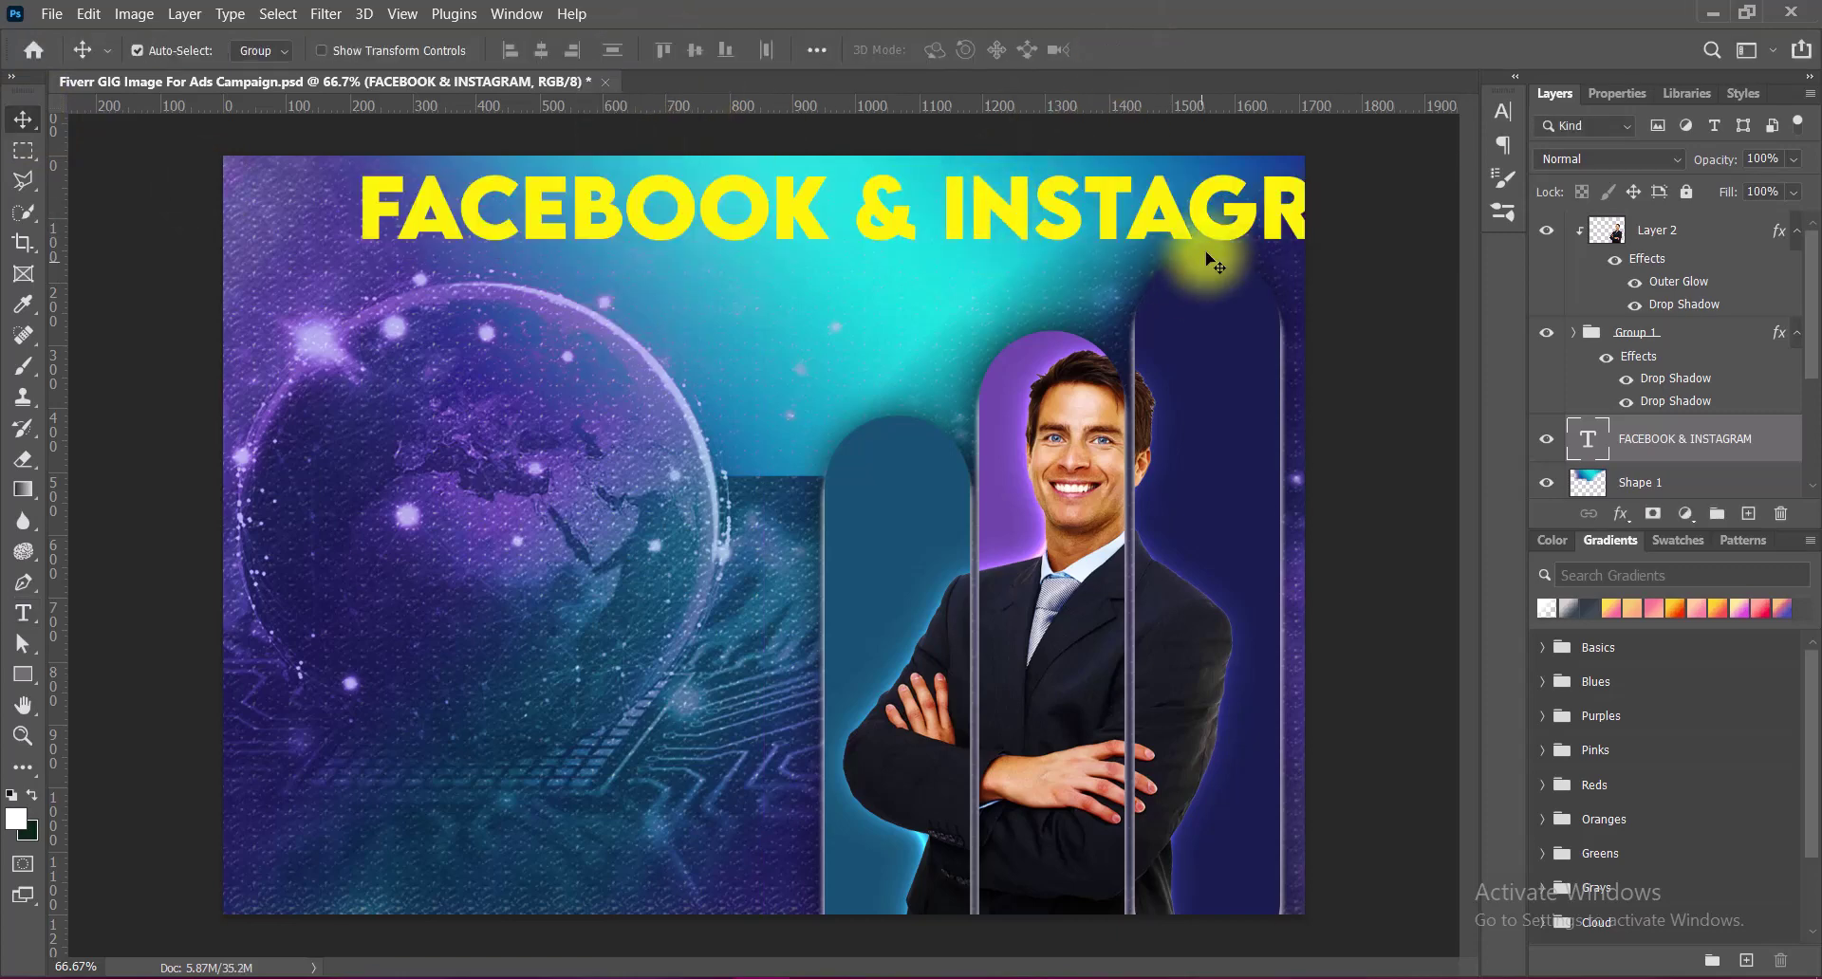
pyautogui.press('v')
pyautogui.moveTo(1232, 237); pyautogui.dragTo(1099, 236)
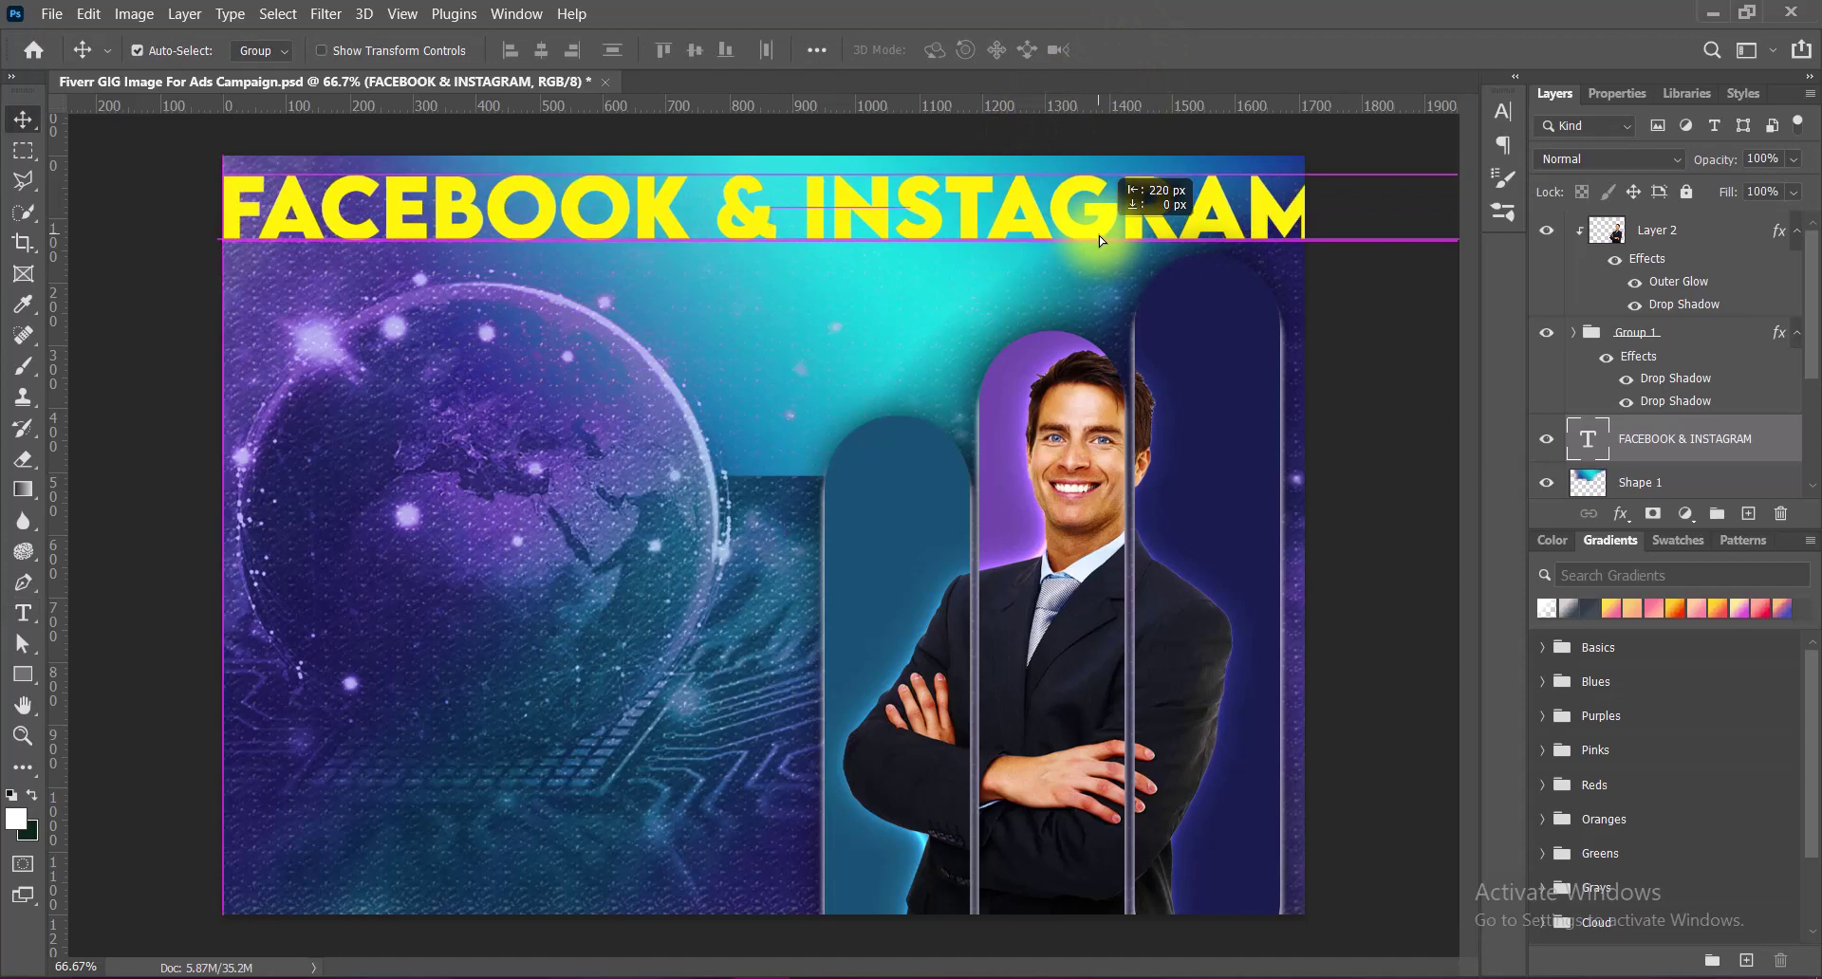
# Fine-tune the headline font size and centre it along the banner's top.
pyautogui.doubleClick(1045, 231)
pyautogui.click(561, 49)
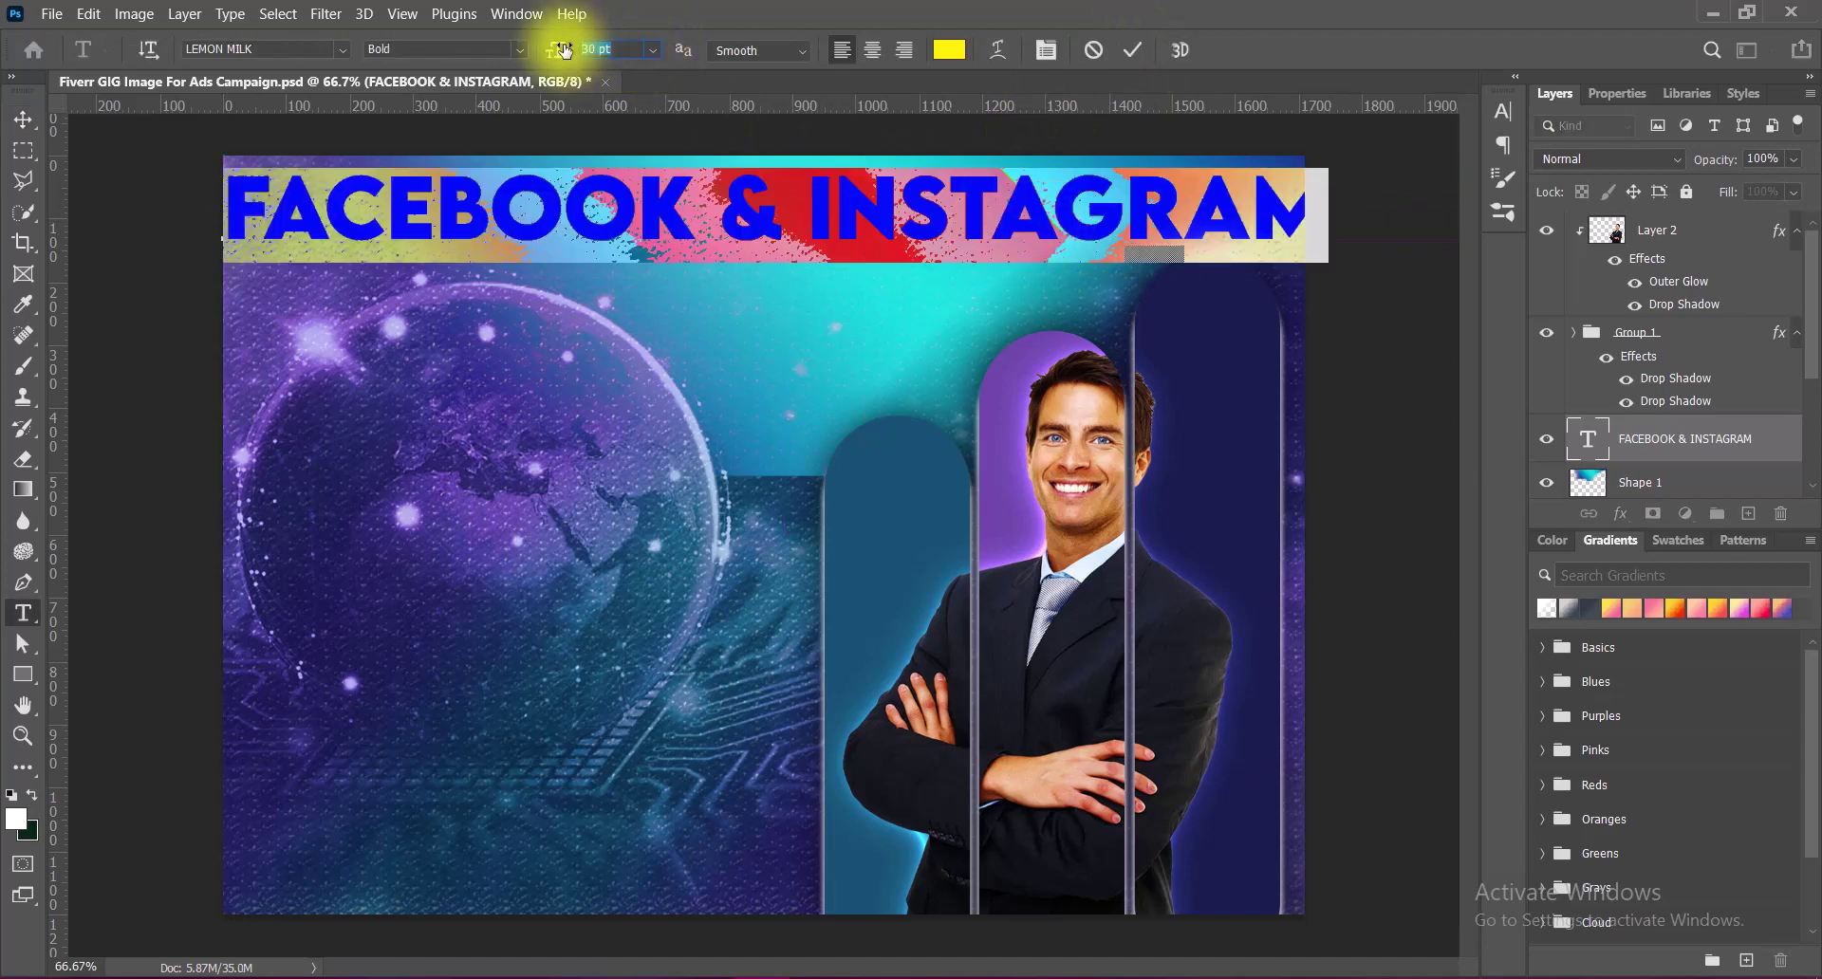
pyautogui.write('8')
pyautogui.click(1132, 49)
pyautogui.press('v')
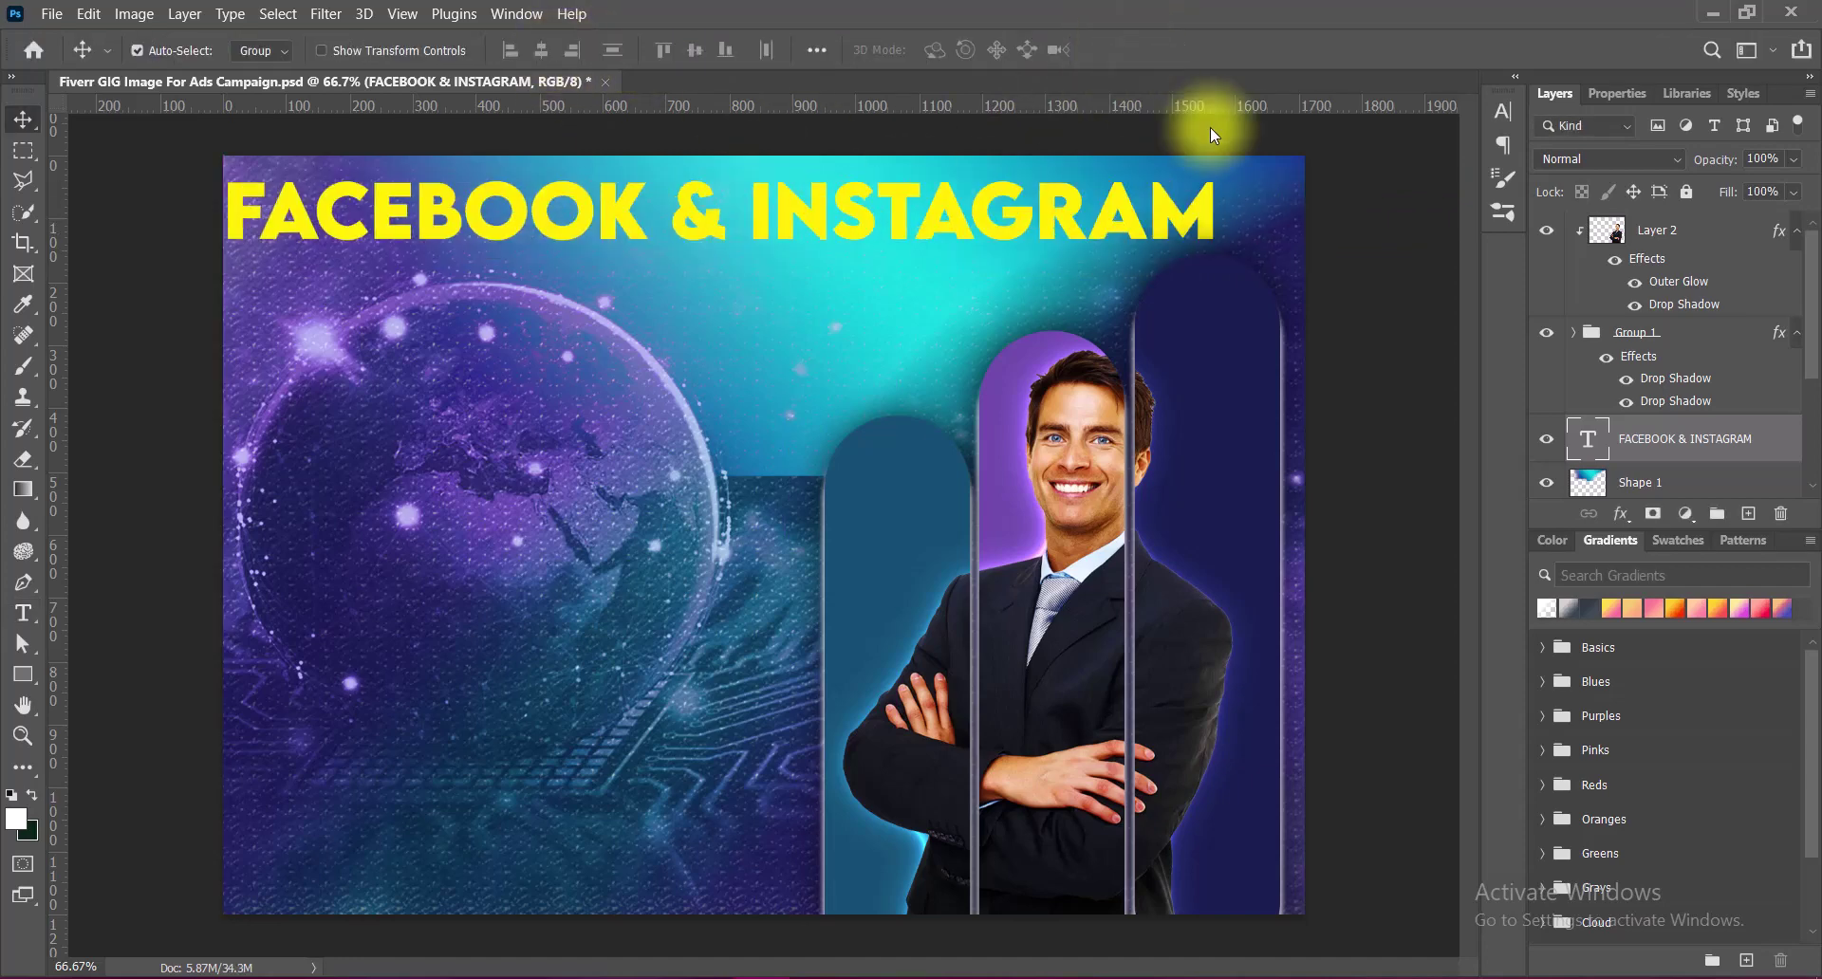
pyautogui.moveTo(773, 207); pyautogui.dragTo(833, 205)
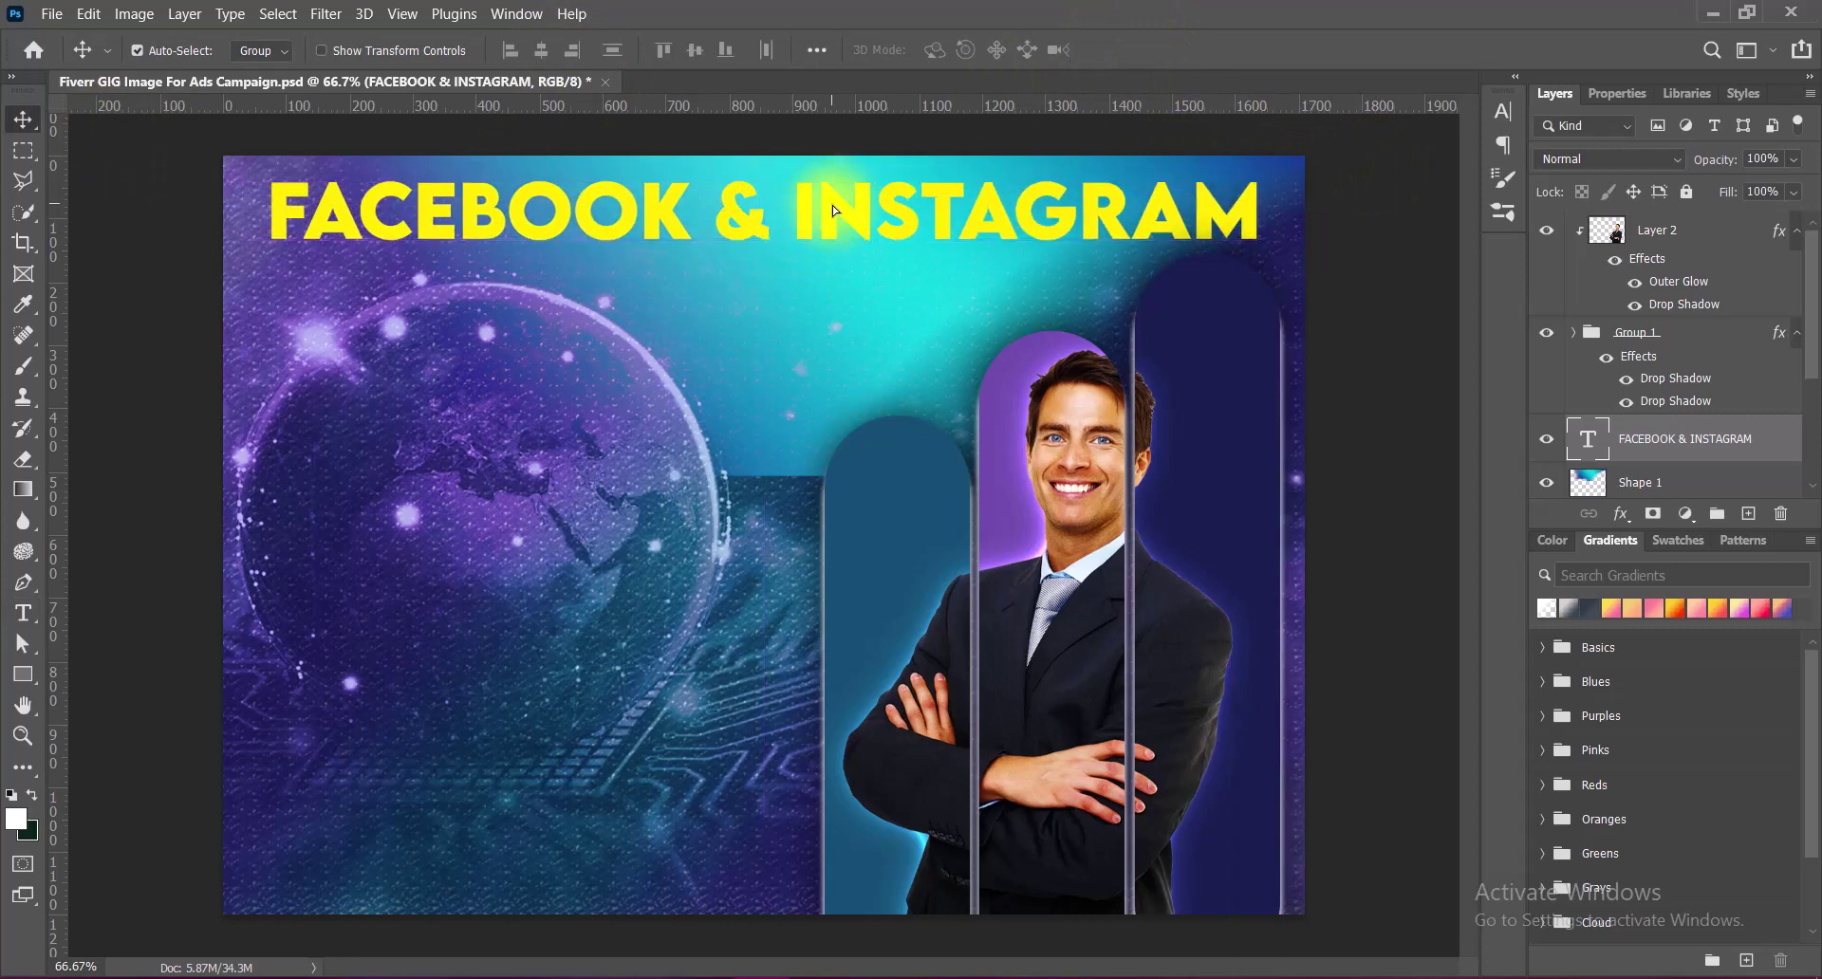
# Open the headline's Blending Options and add a Drop Shadow with a larger size.
pyautogui.rightClick(1581, 444)
pyautogui.click(1581, 450)
pyautogui.moveTo(492, 29); pyautogui.dragTo(1509, 29)
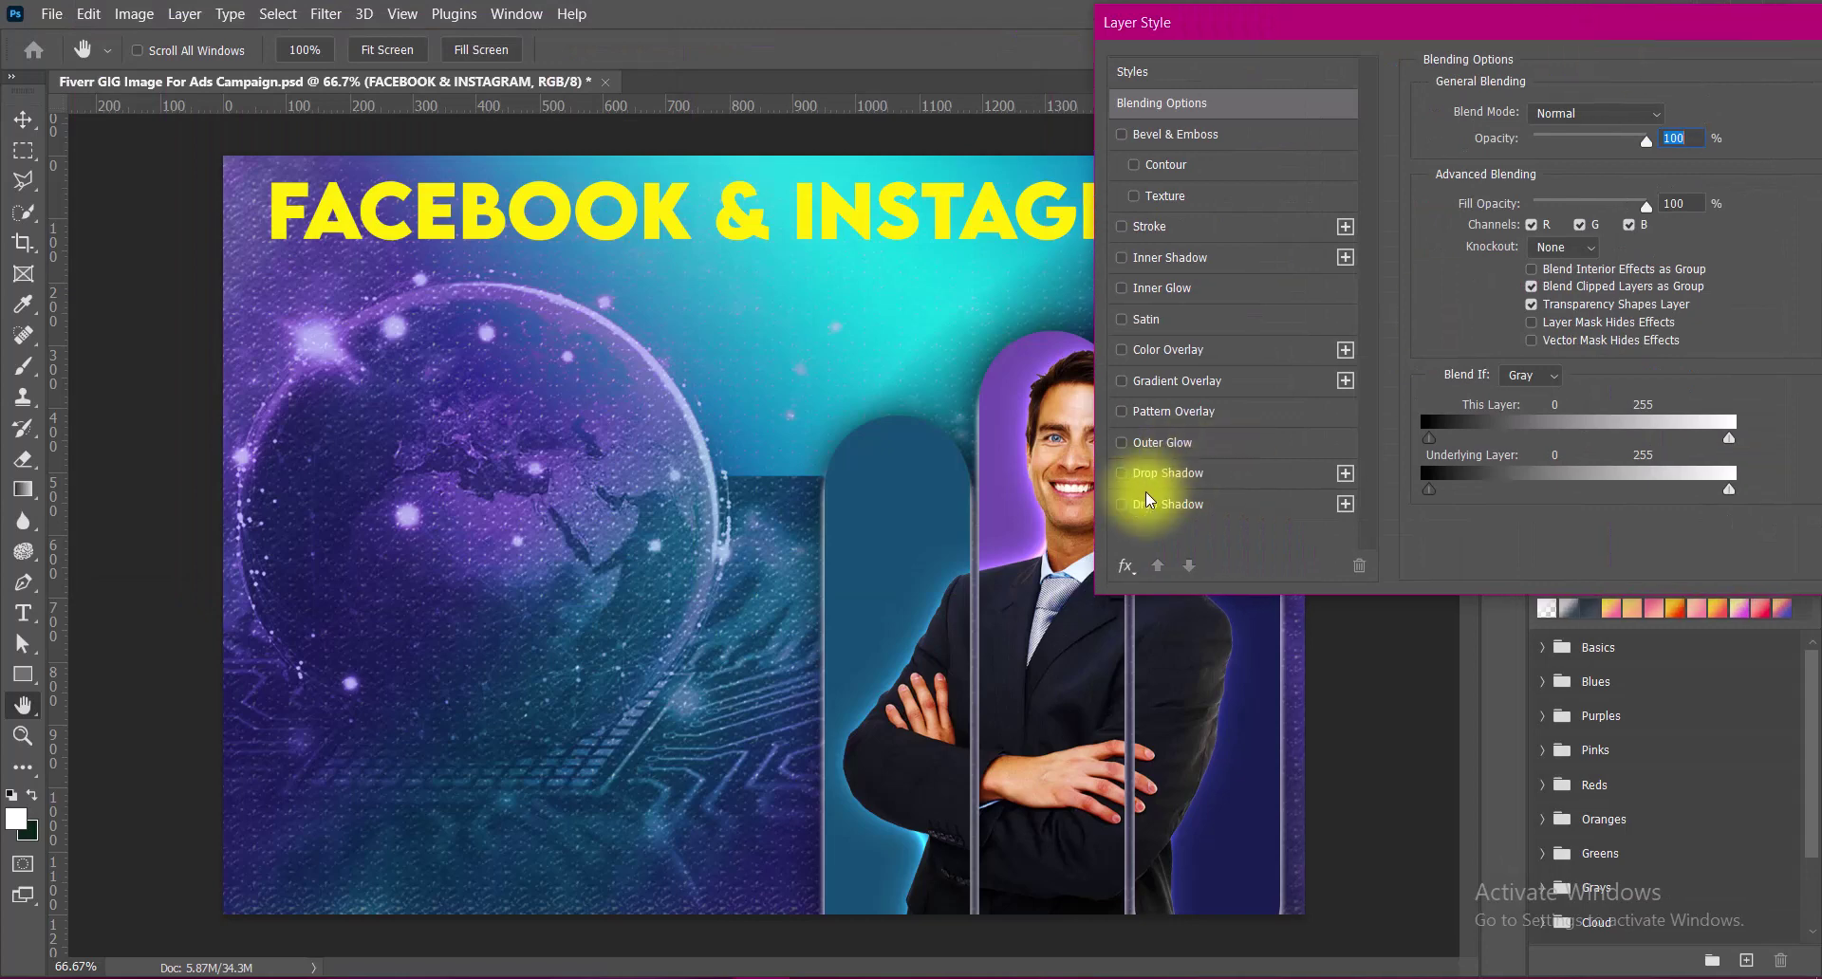
pyautogui.click(1123, 505)
pyautogui.moveTo(1551, 276); pyautogui.dragTo(1595, 283)
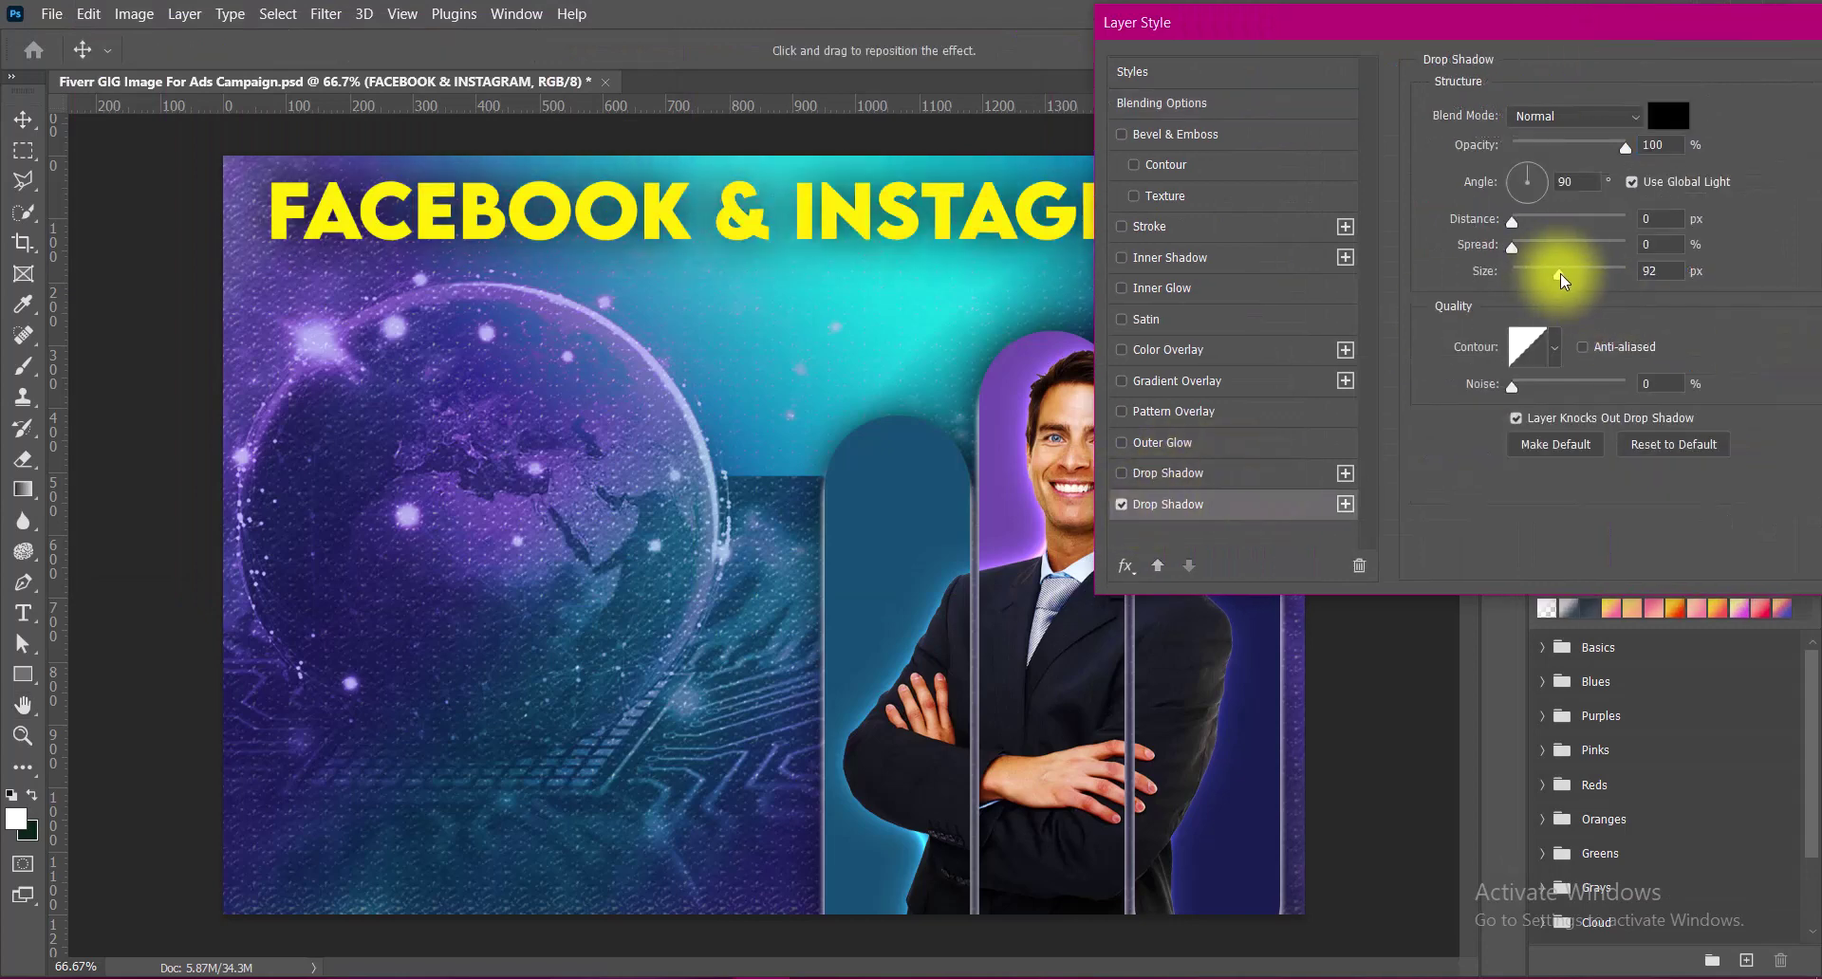
pyautogui.doubleClick(1652, 272)
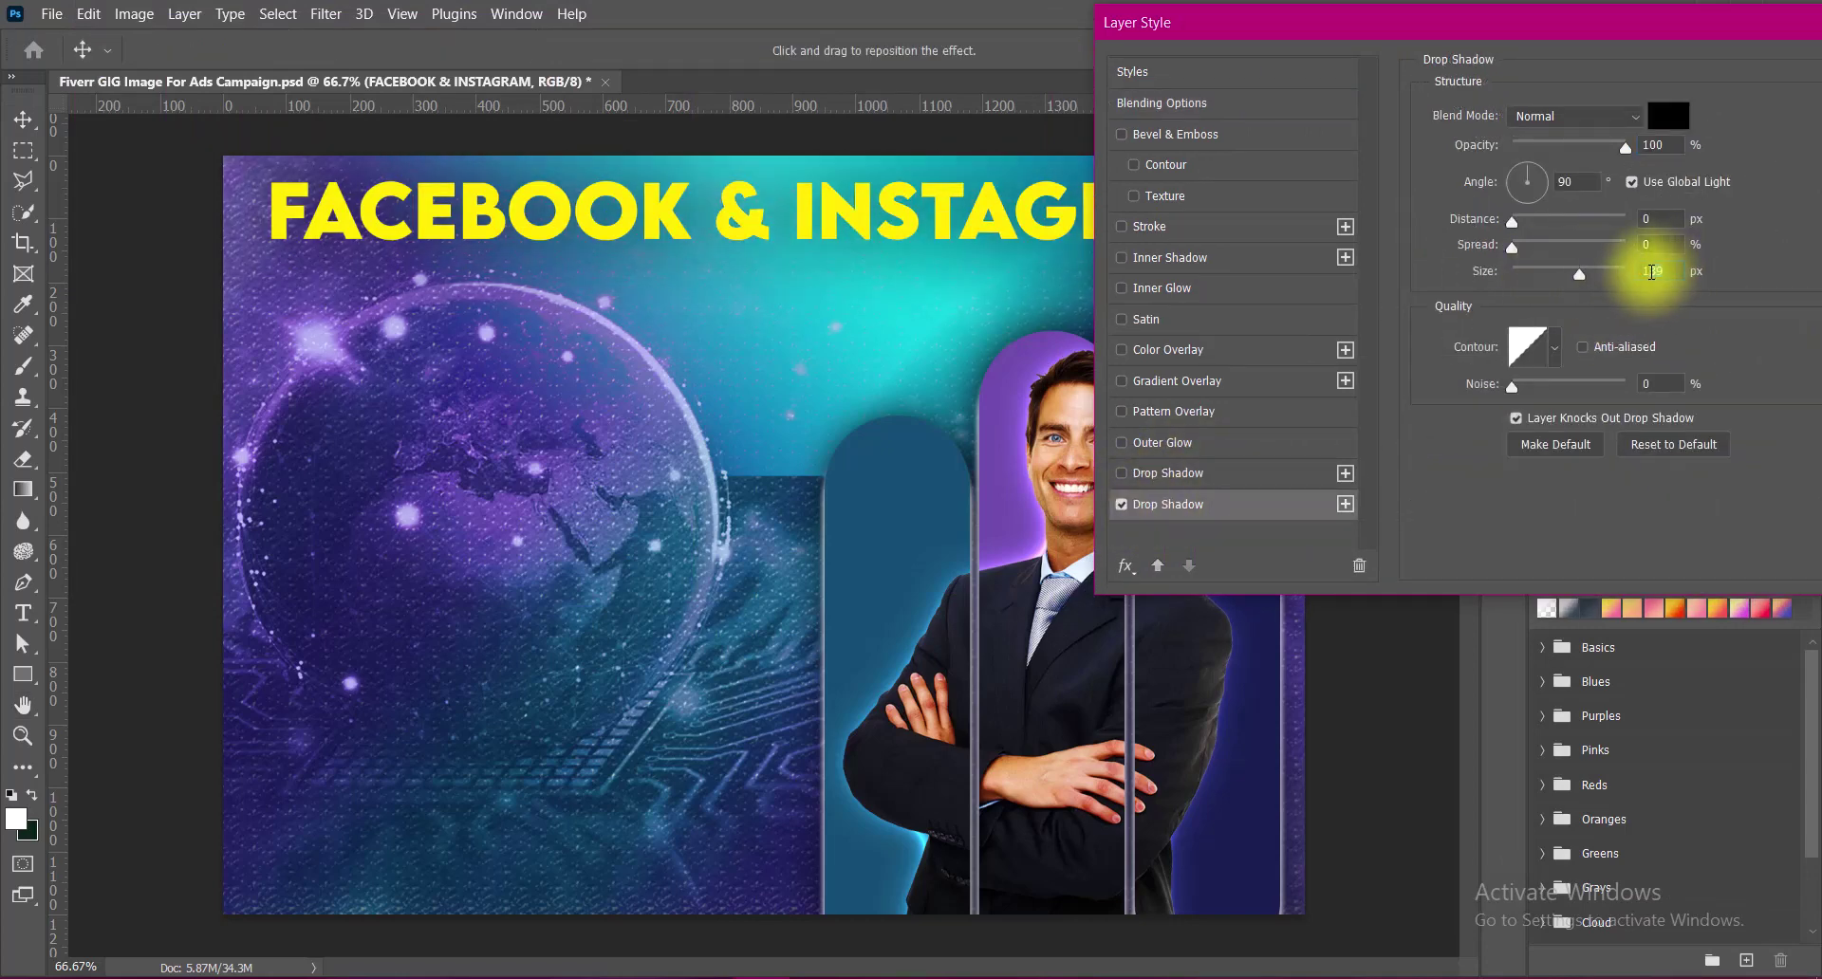
pyautogui.write('130')
# Make the drop shadow black at 100% opacity, 8 px distance, 0 spread.
pyautogui.click(1122, 472)
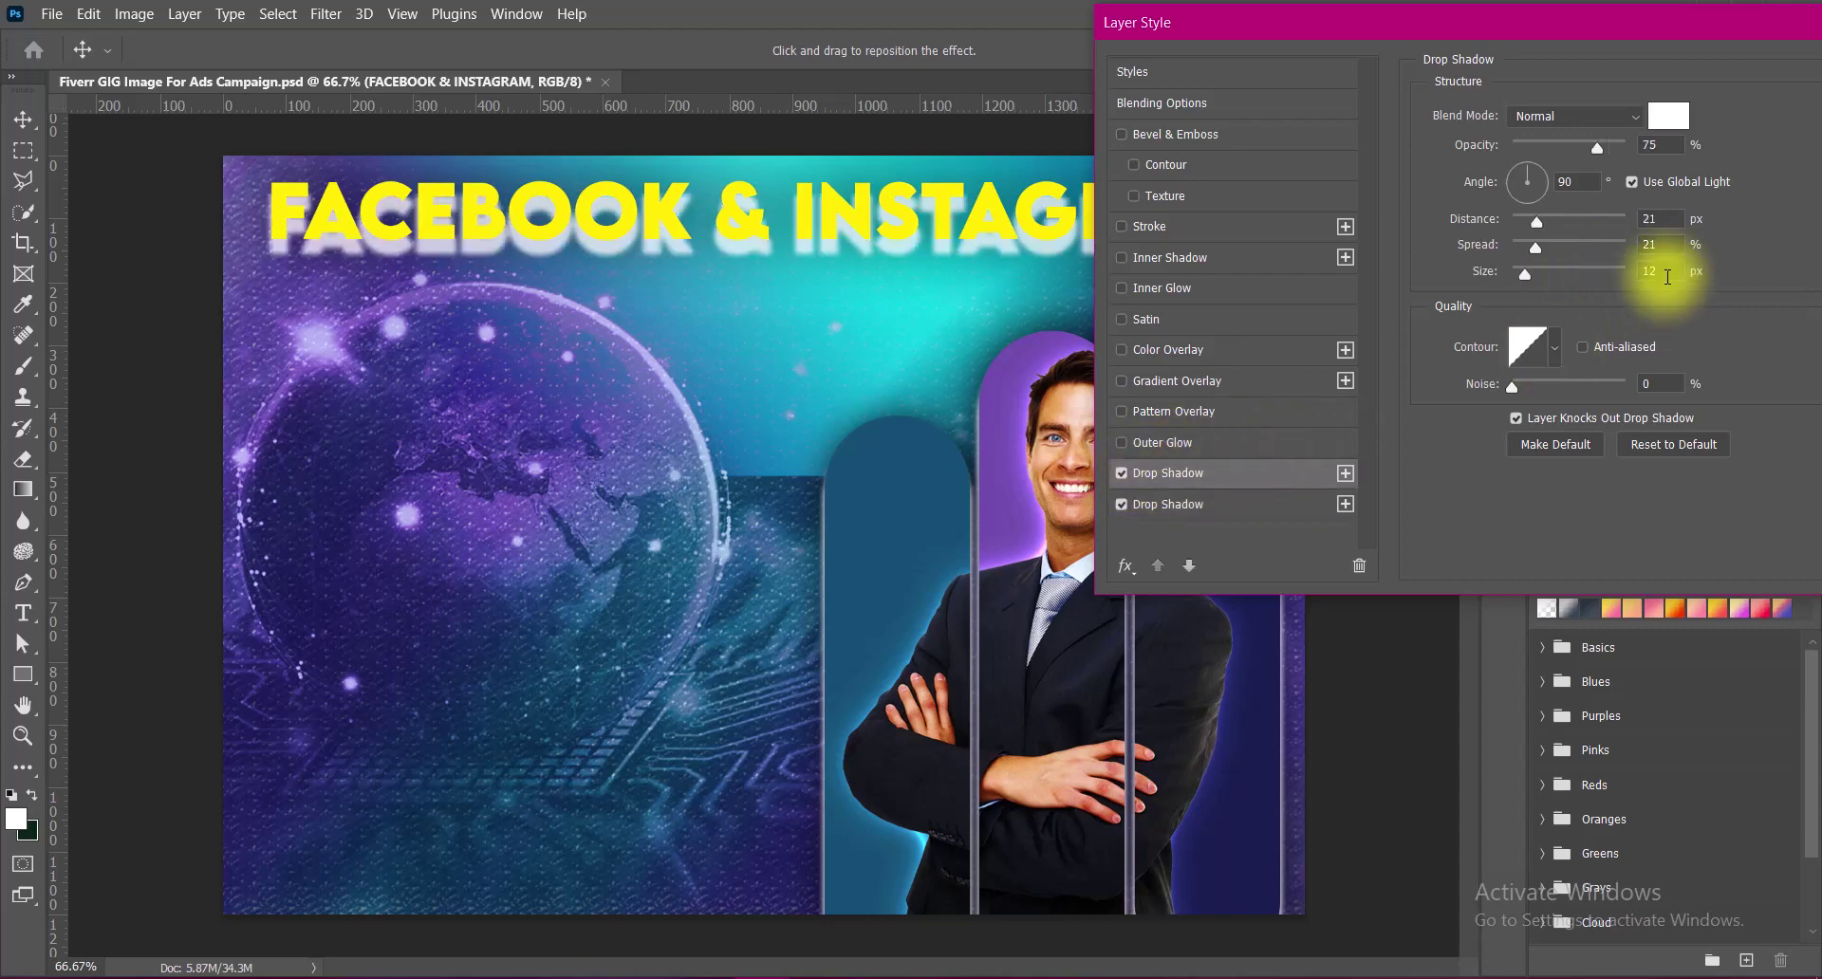
pyautogui.click(1669, 116)
pyautogui.moveTo(1283, 587); pyautogui.dragTo(1173, 826)
pyautogui.click(1711, 516)
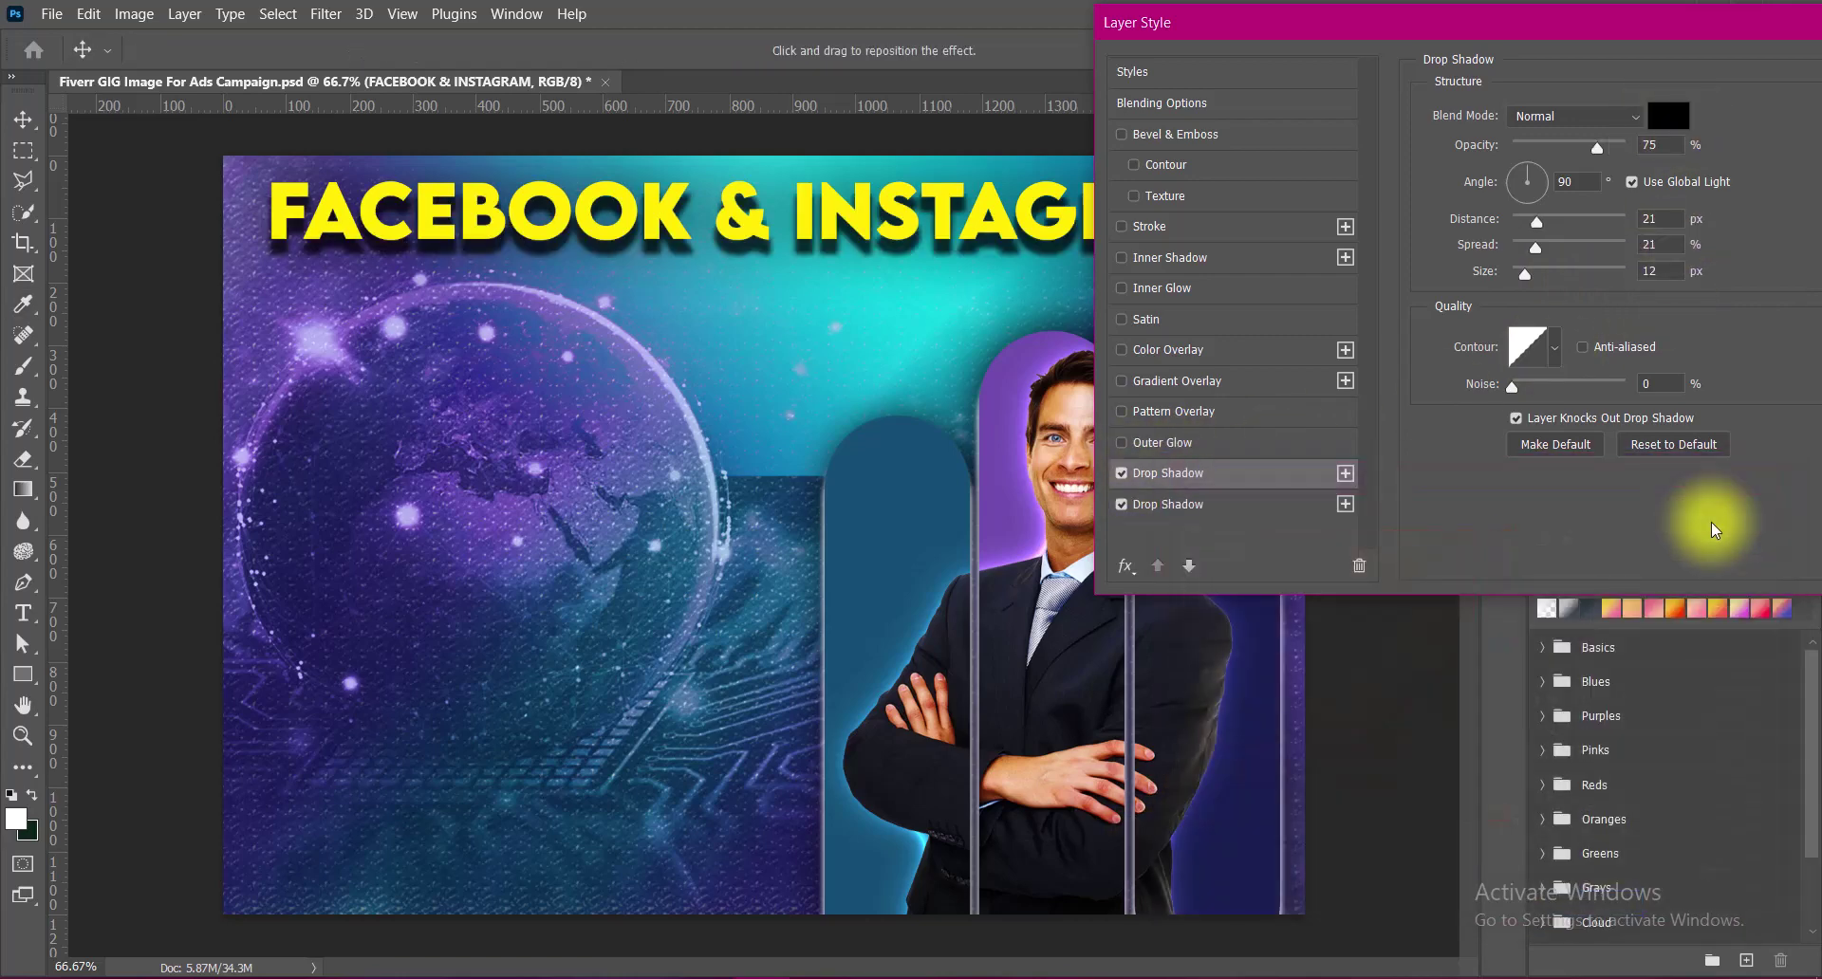
pyautogui.moveTo(1543, 218); pyautogui.dragTo(1452, 249)
pyautogui.moveTo(1598, 148); pyautogui.dragTo(1748, 144)
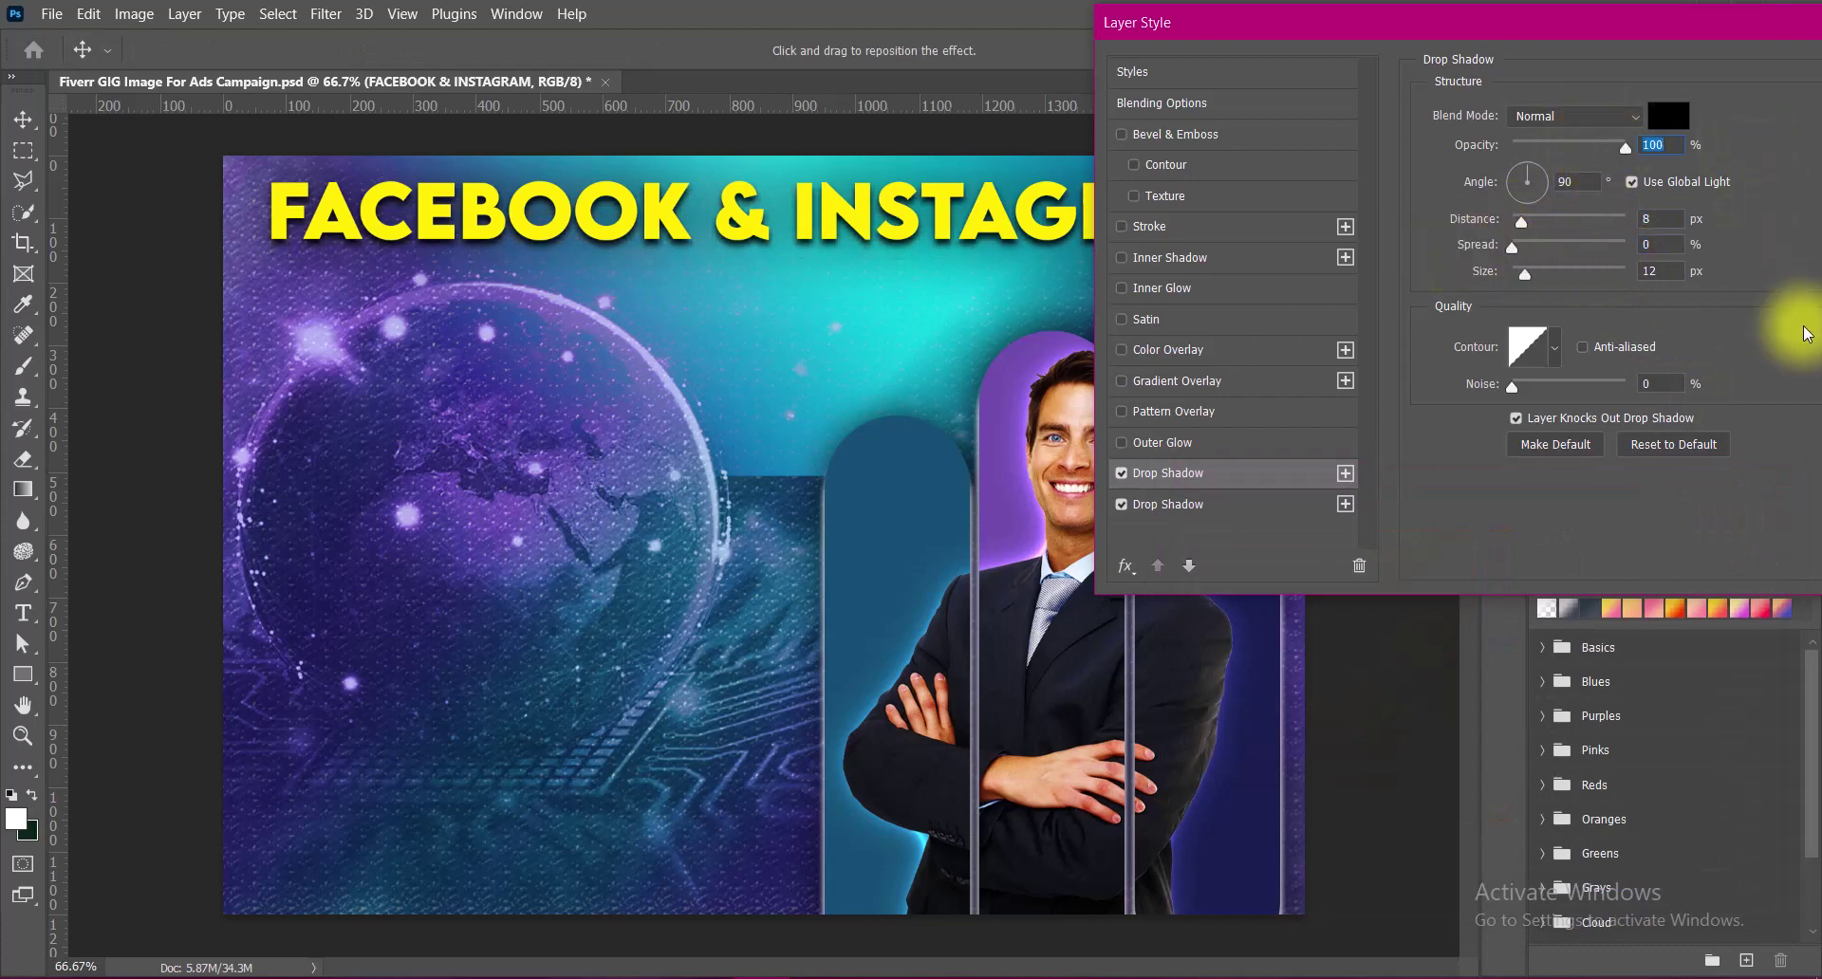
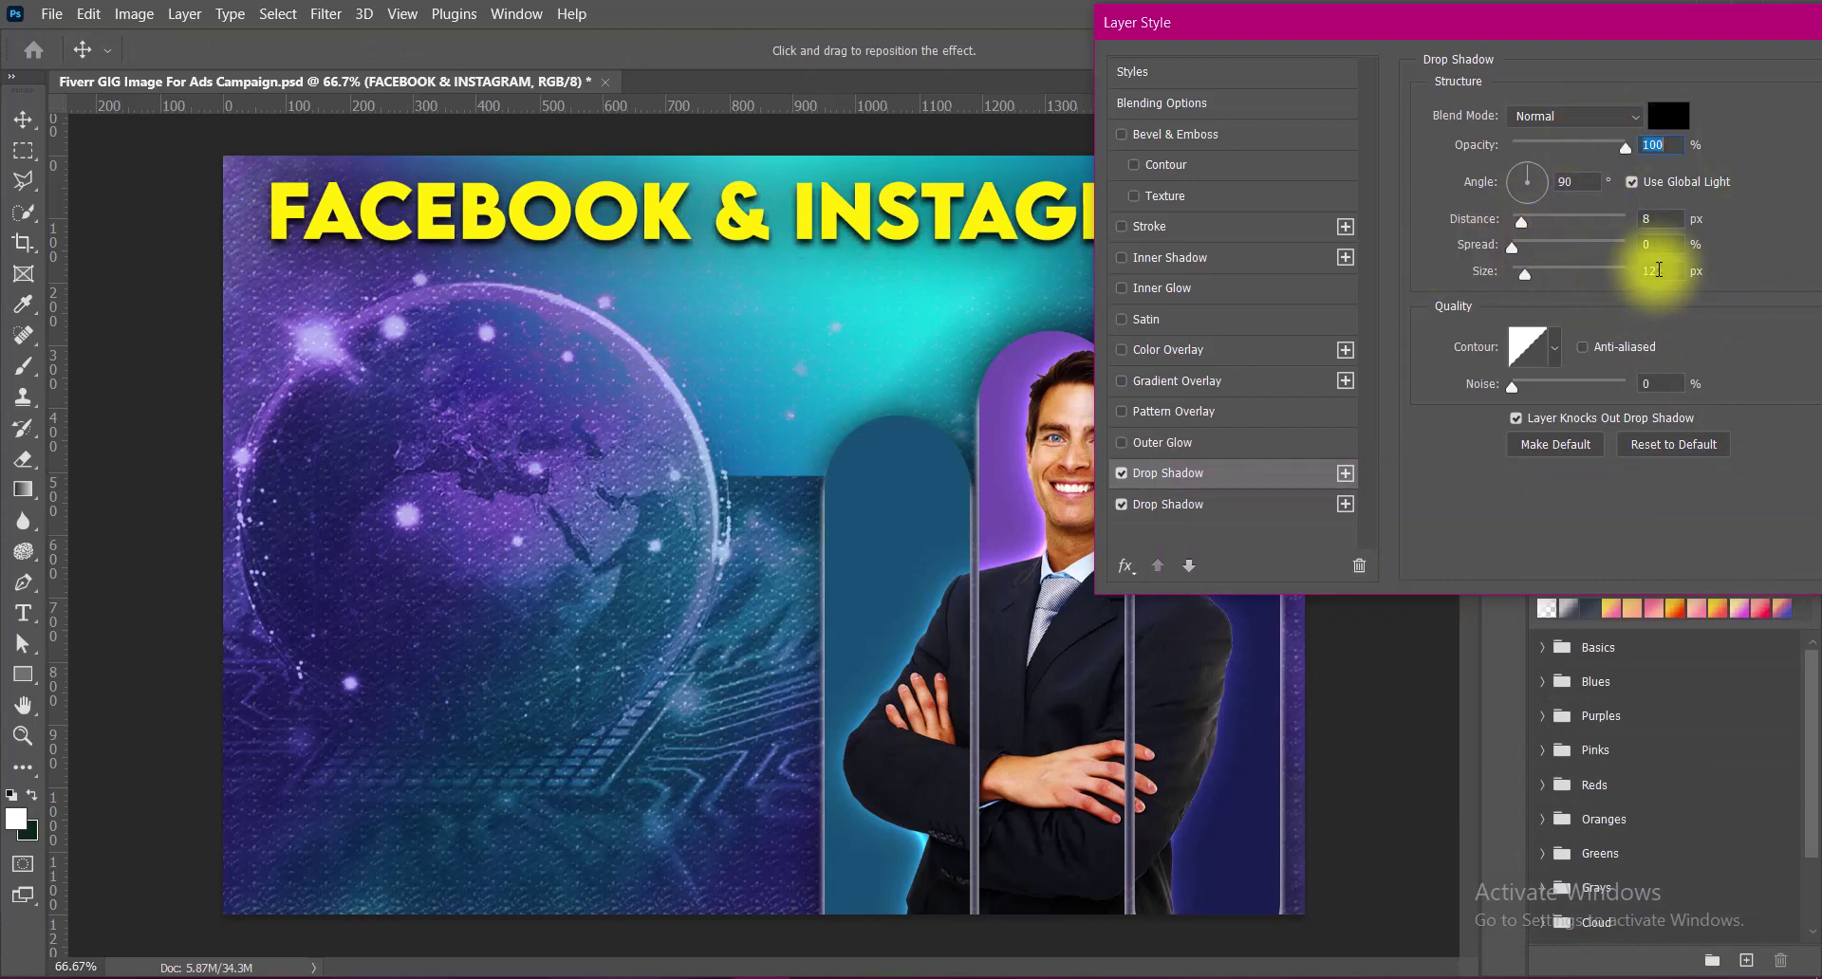
# Give the FACEBOOK & INSTAGRAM drop shadow size 15 px, distance 7 px and 84% opacity.
pyautogui.click(1653, 270)
pyautogui.write('8')
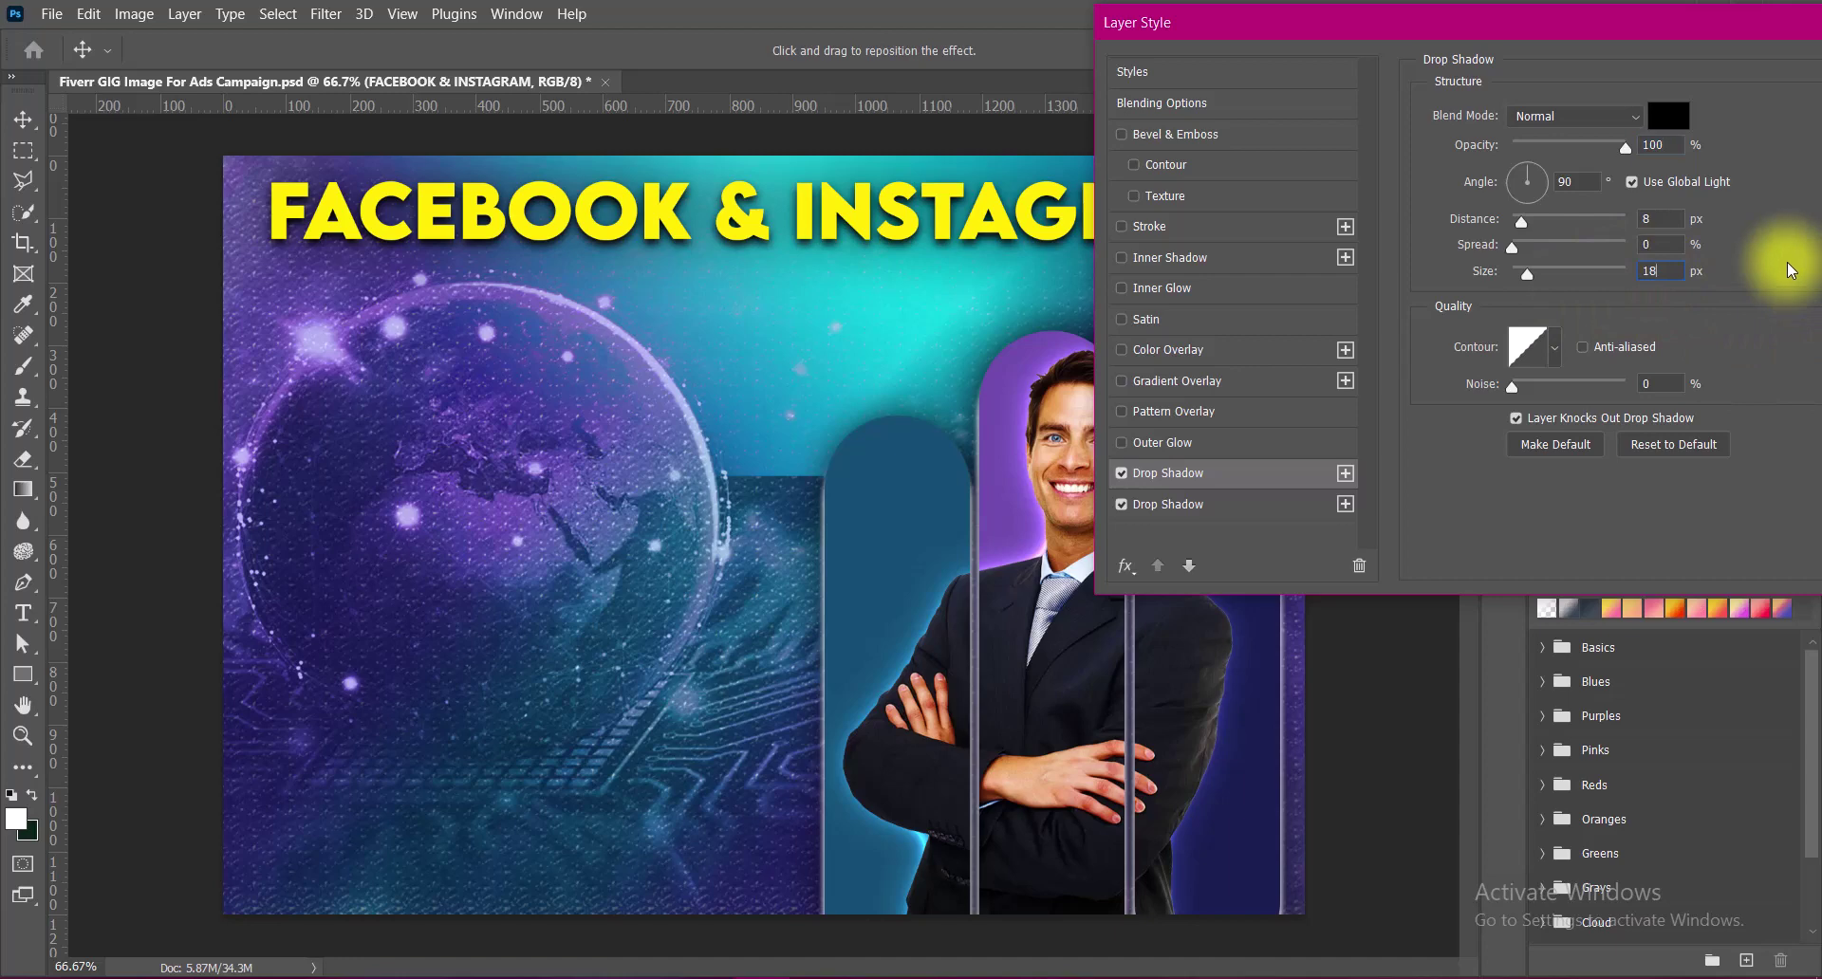
pyautogui.press('Up')
pyautogui.press('Up')
pyautogui.press('Up')
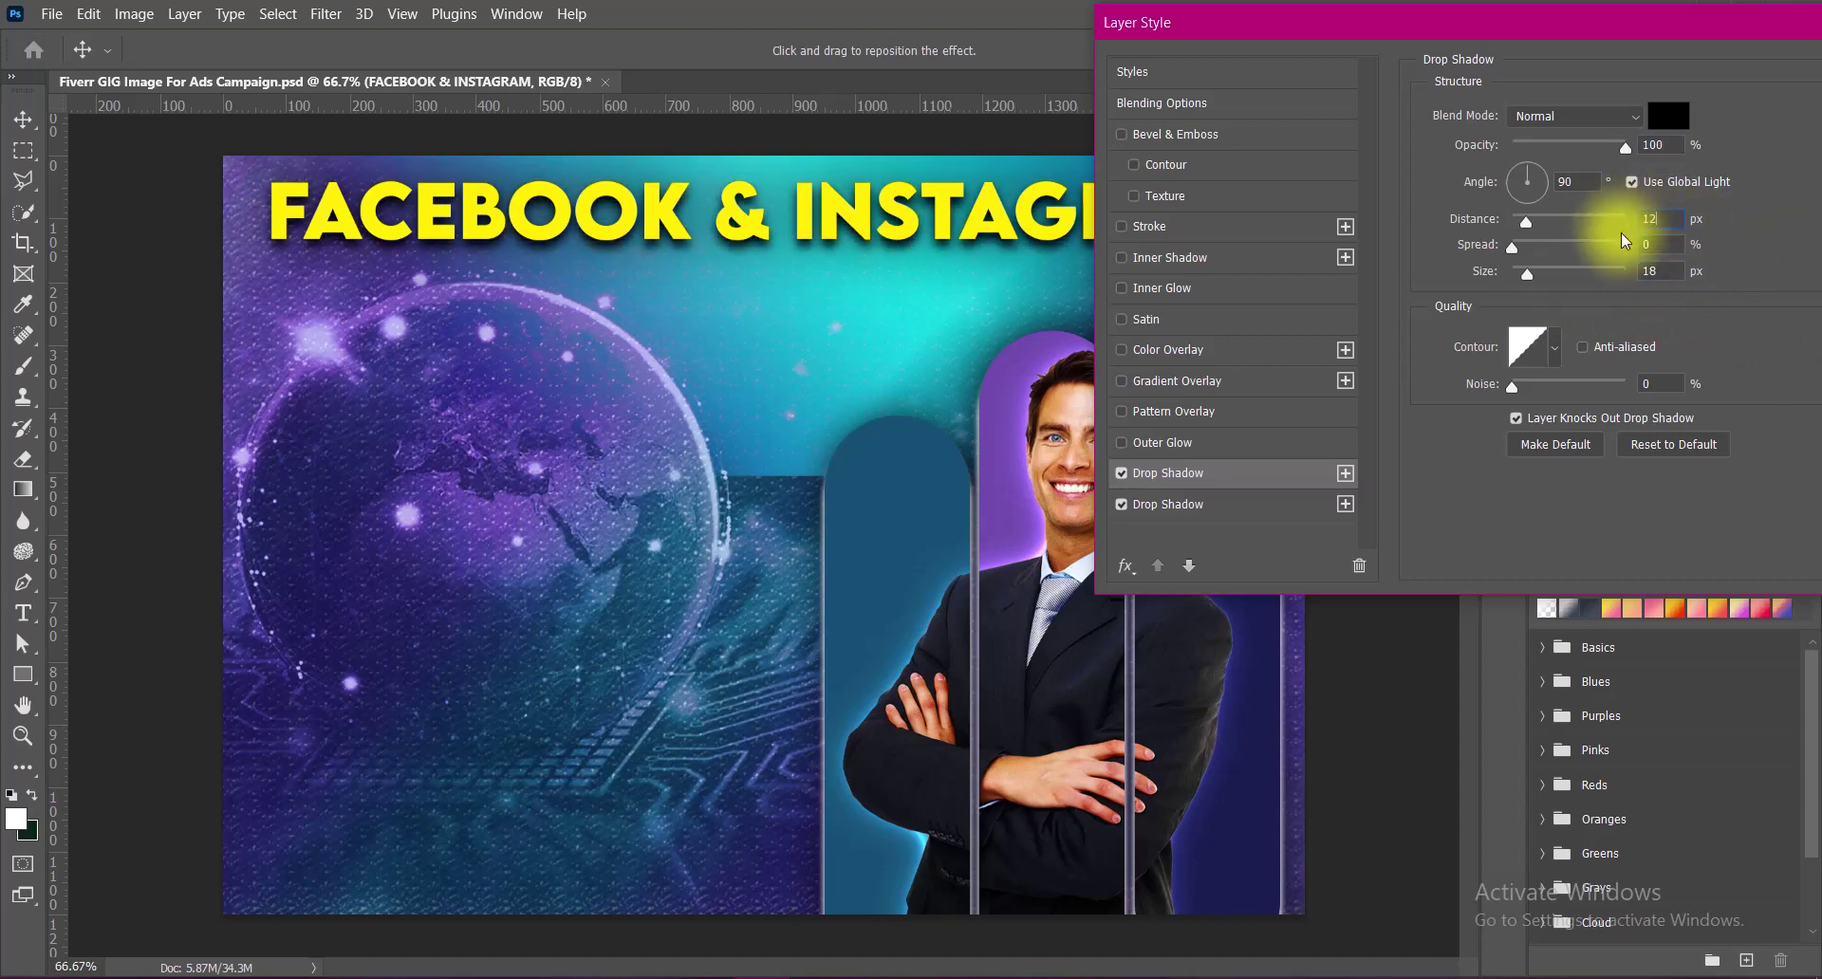
pyautogui.press('Down')
pyautogui.press('Down')
pyautogui.press('Down')
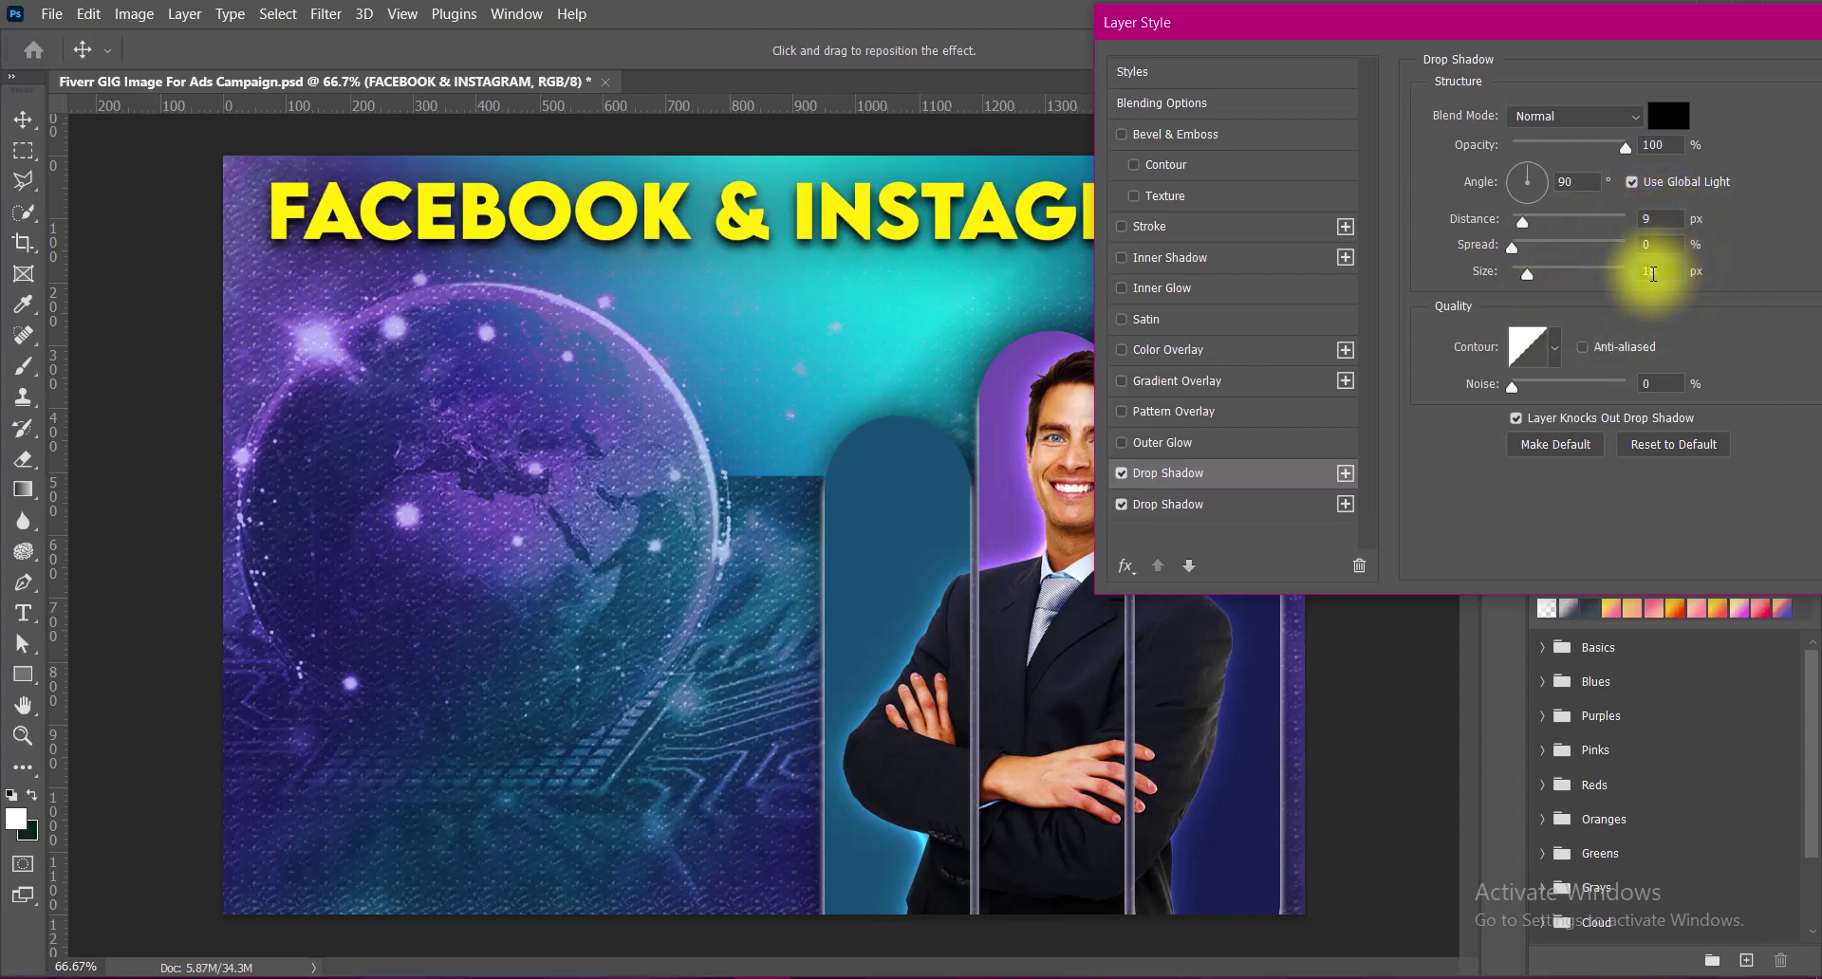
pyautogui.press('Down')
pyautogui.press('Down')
pyautogui.press('Down')
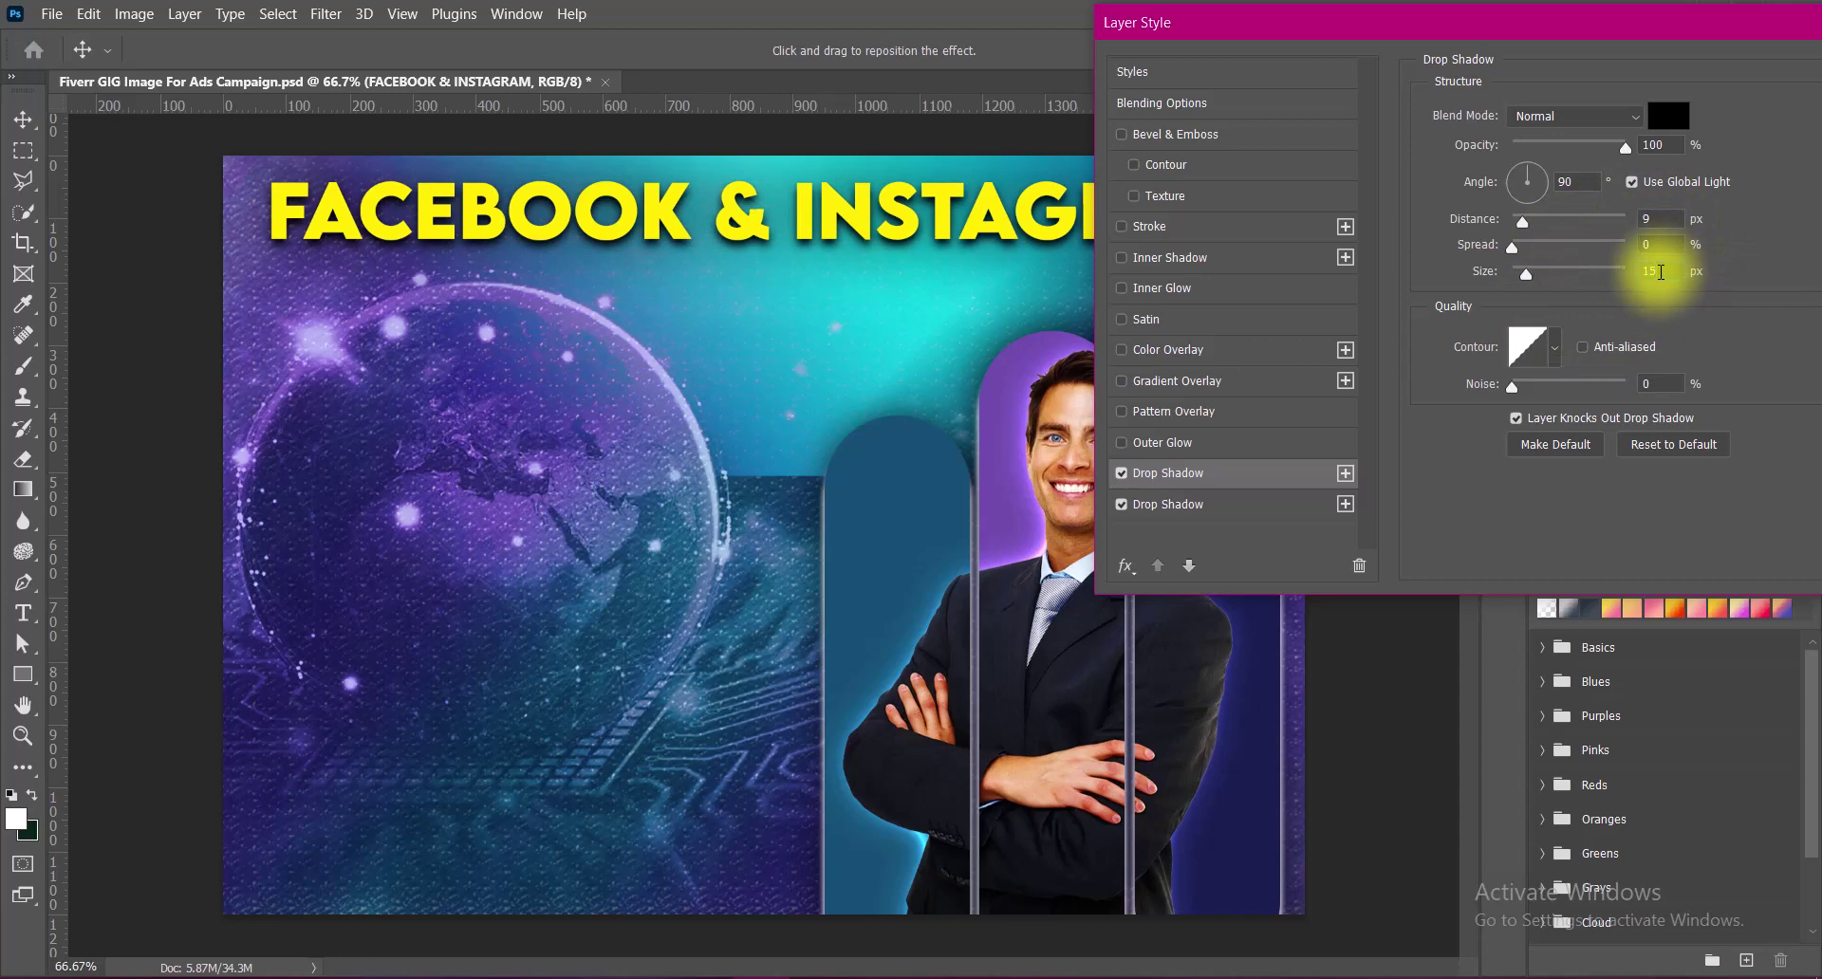
pyautogui.click(1630, 219)
pyautogui.press('Down')
pyautogui.press('Down')
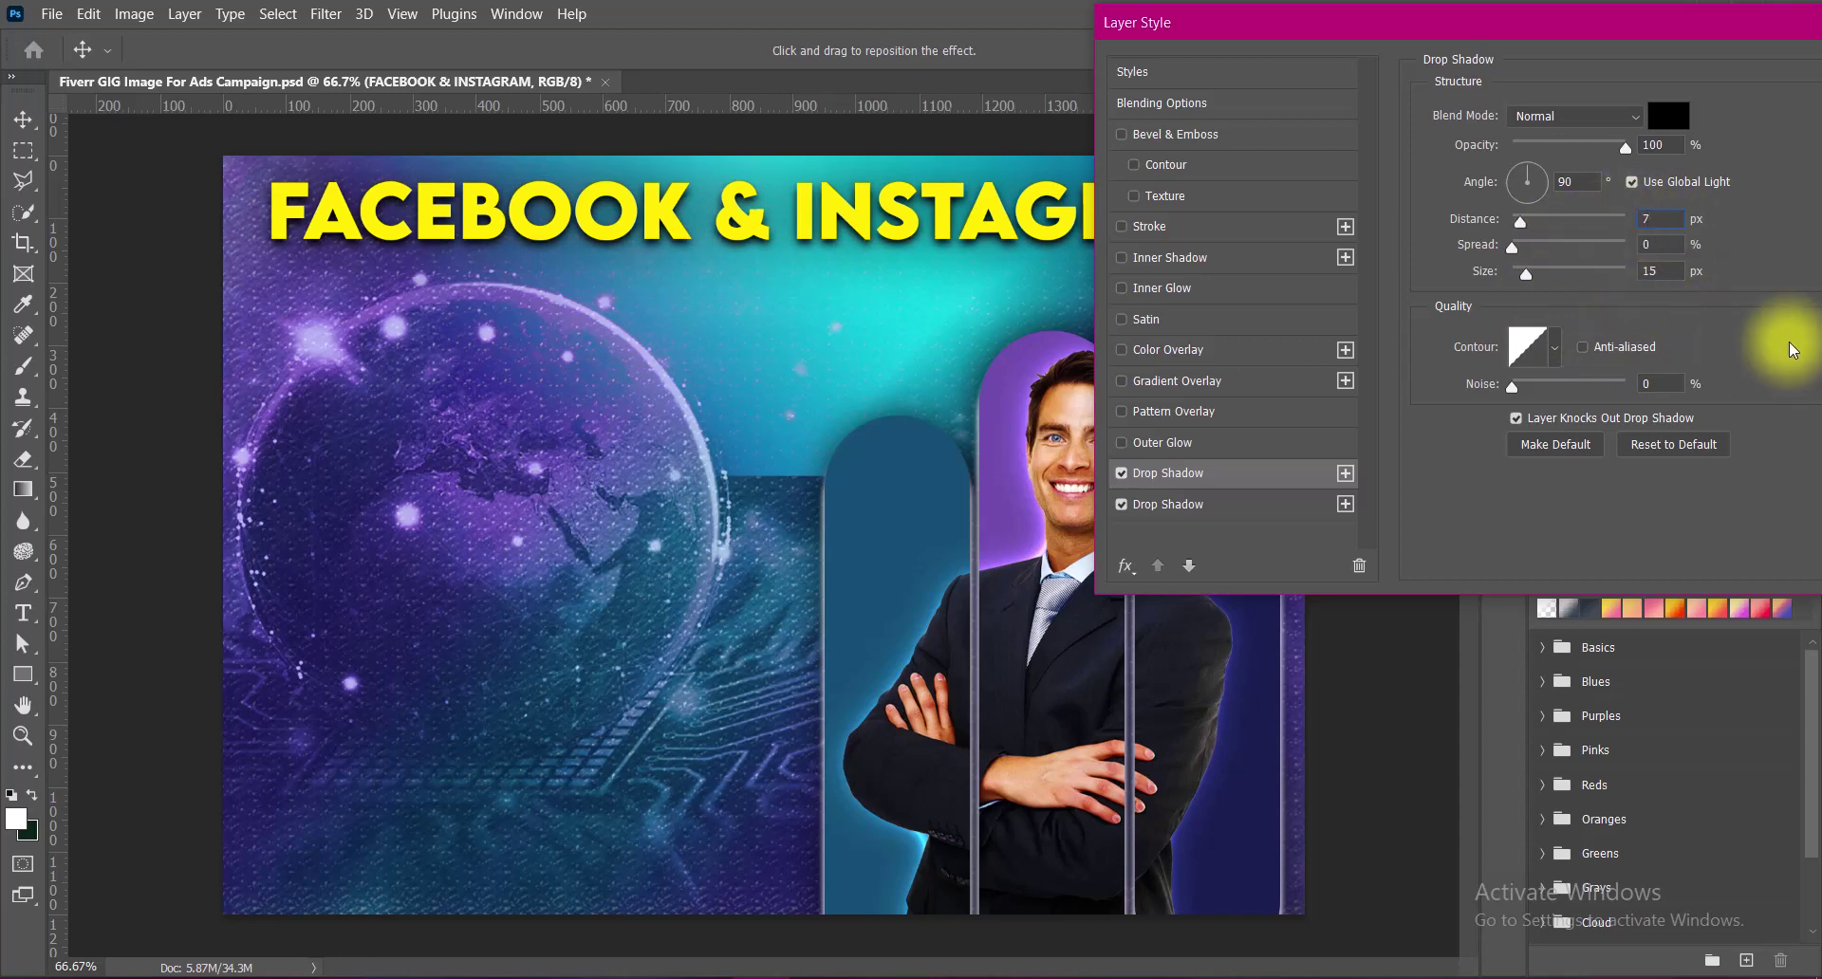
pyautogui.click(1637, 148)
pyautogui.write('84')
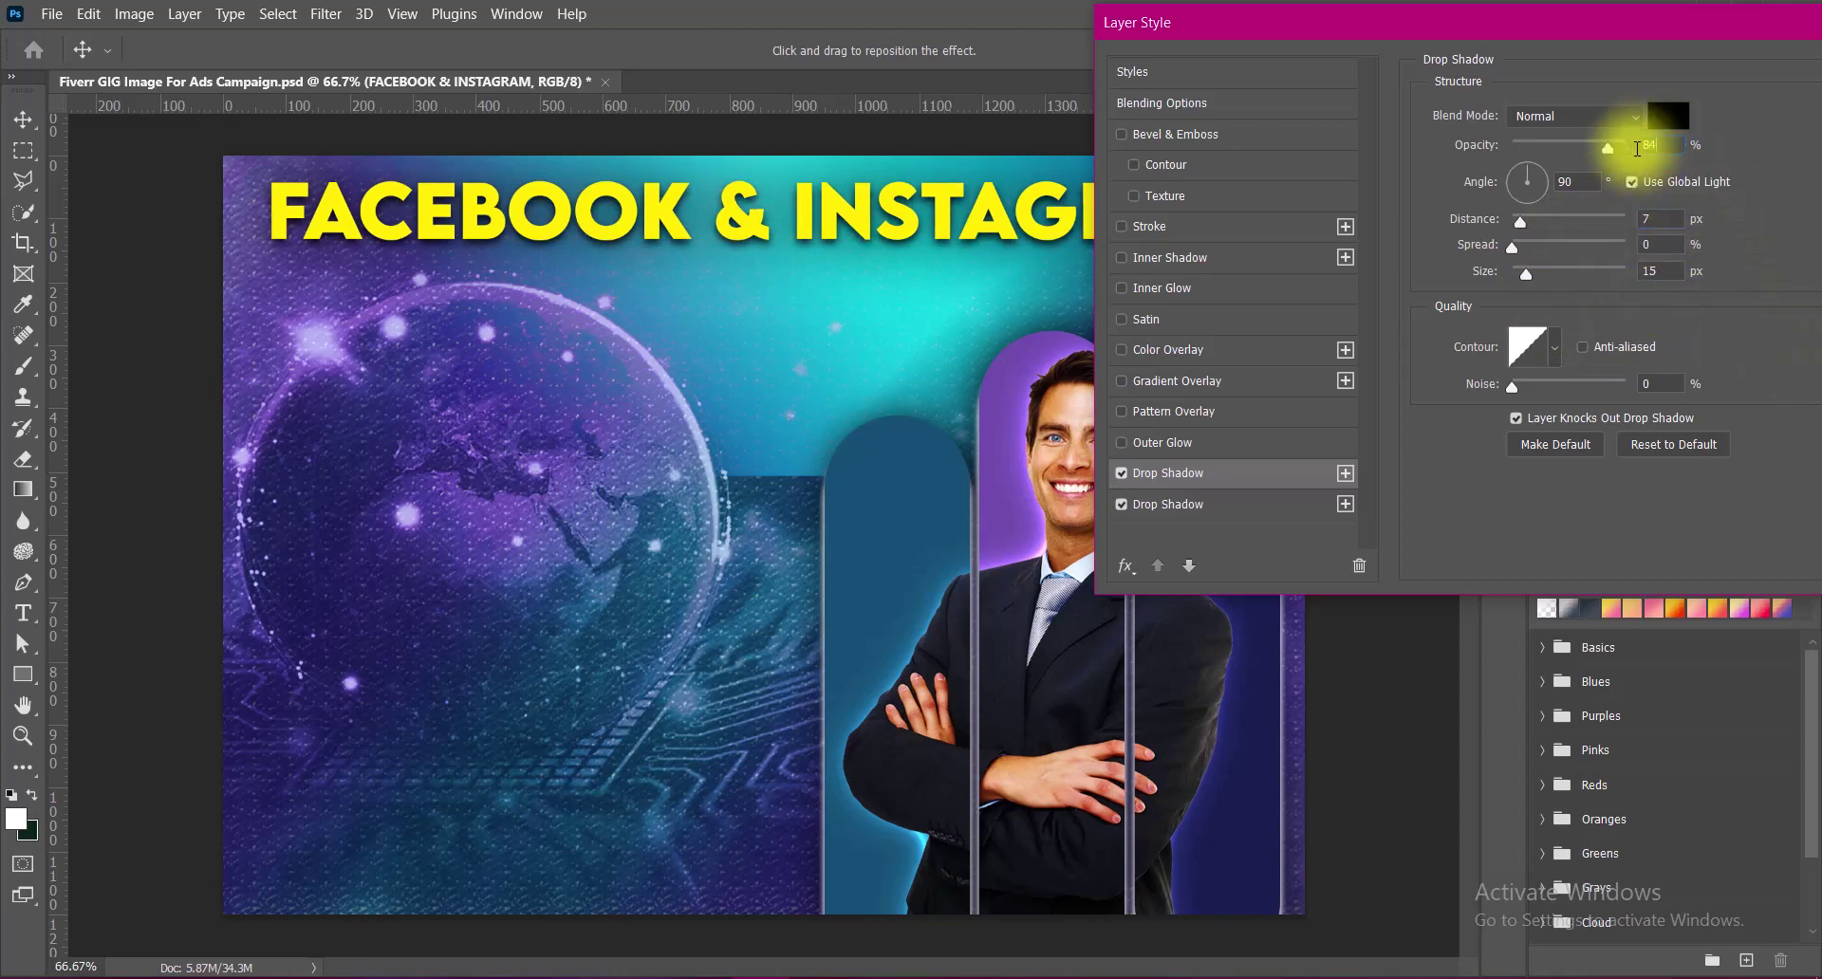
pyautogui.moveTo(1619, 28); pyautogui.dragTo(1320, 44)
pyautogui.click(1594, 90)
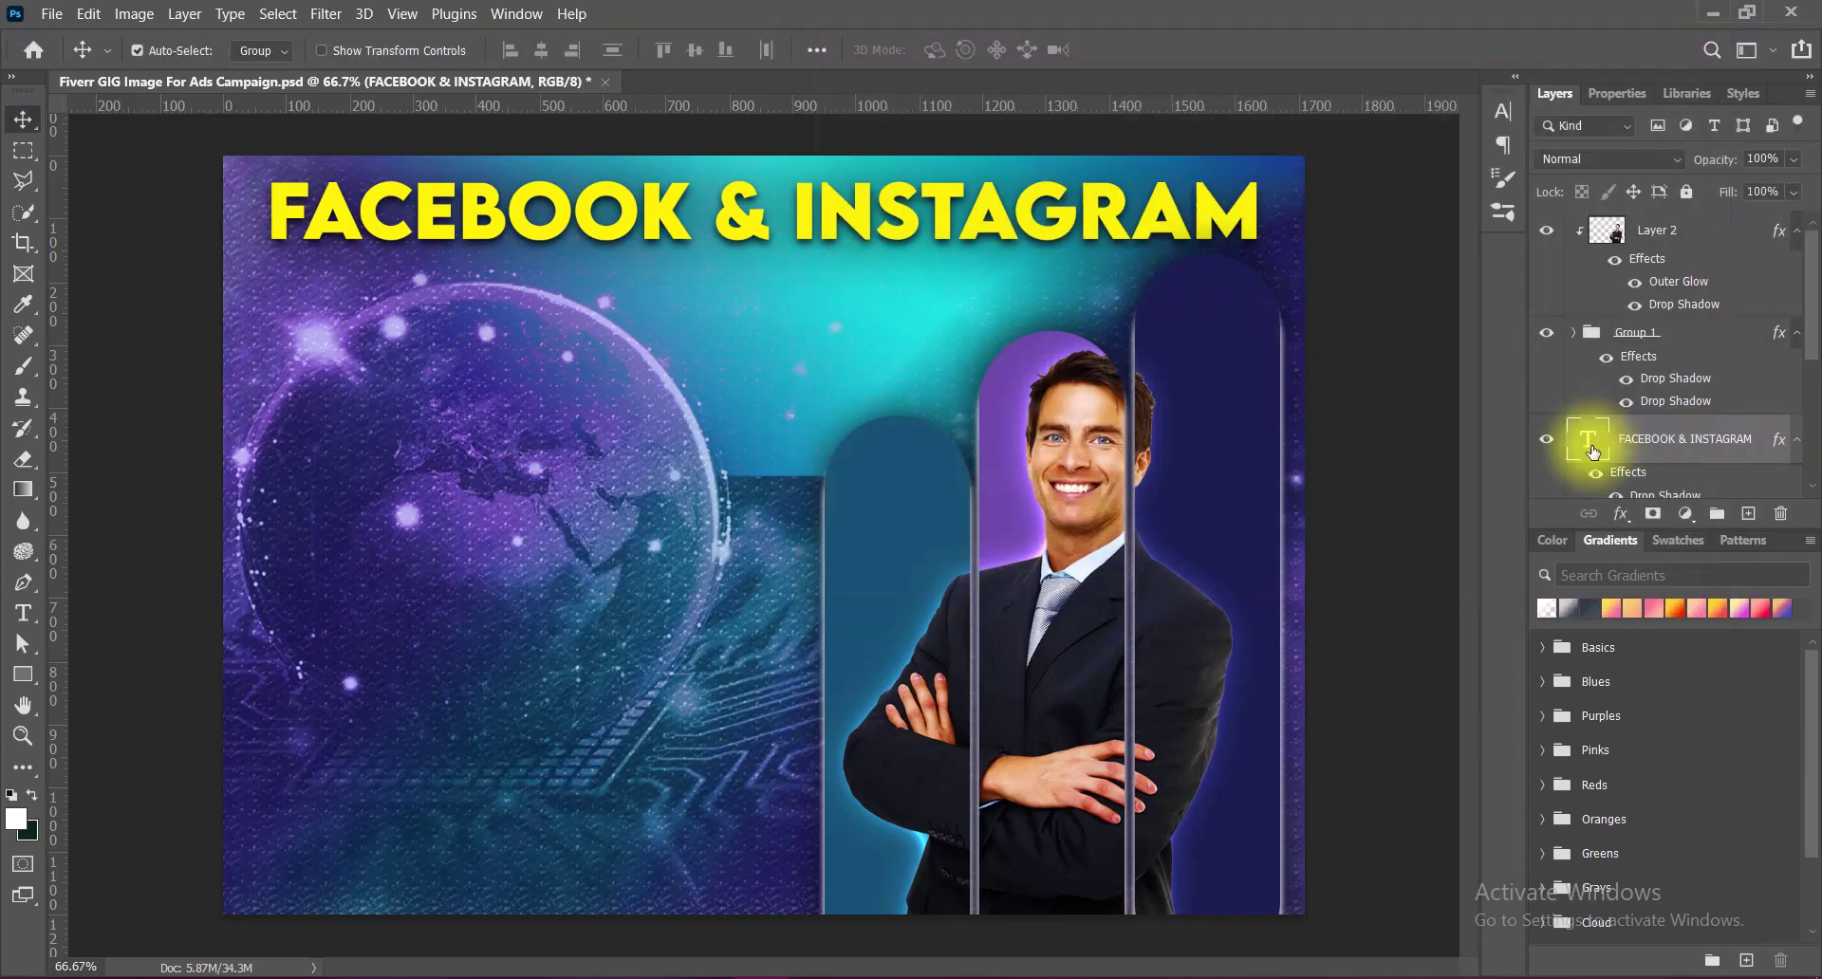
# Widen the headline's second drop shadow spread to 3%.
pyautogui.doubleClick(1709, 441)
pyautogui.click(894, 520)
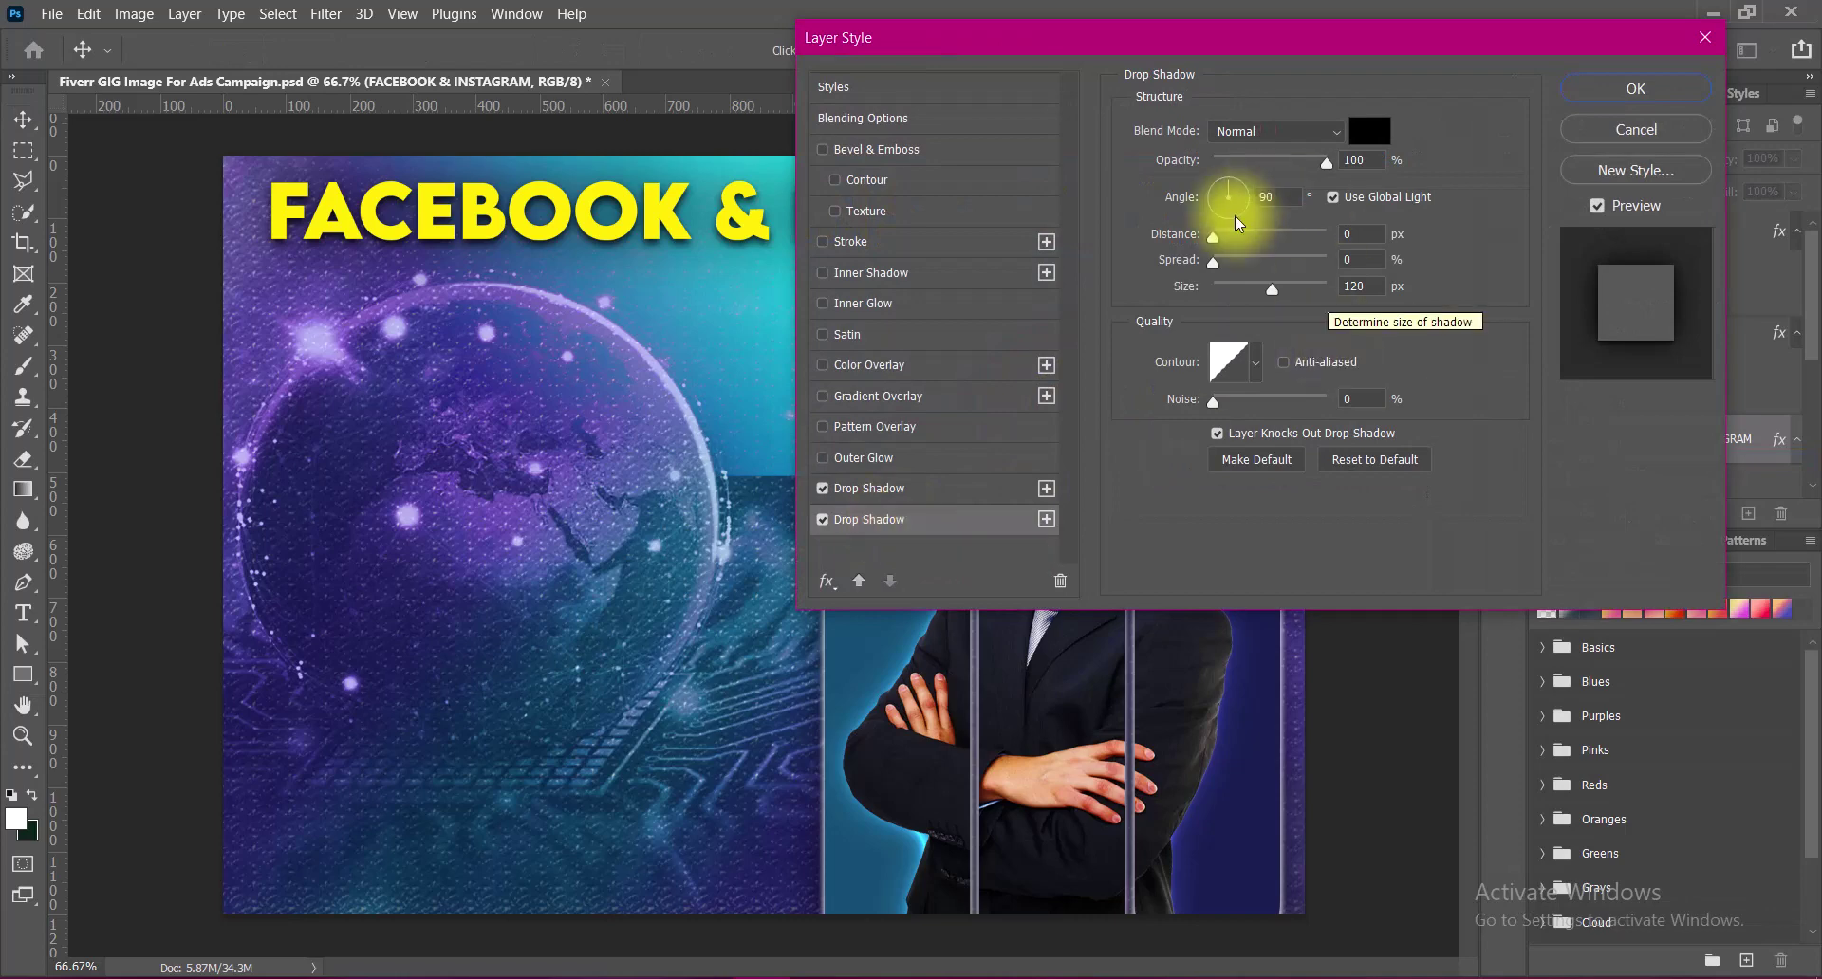
pyautogui.moveTo(1213, 262); pyautogui.dragTo(1218, 262)
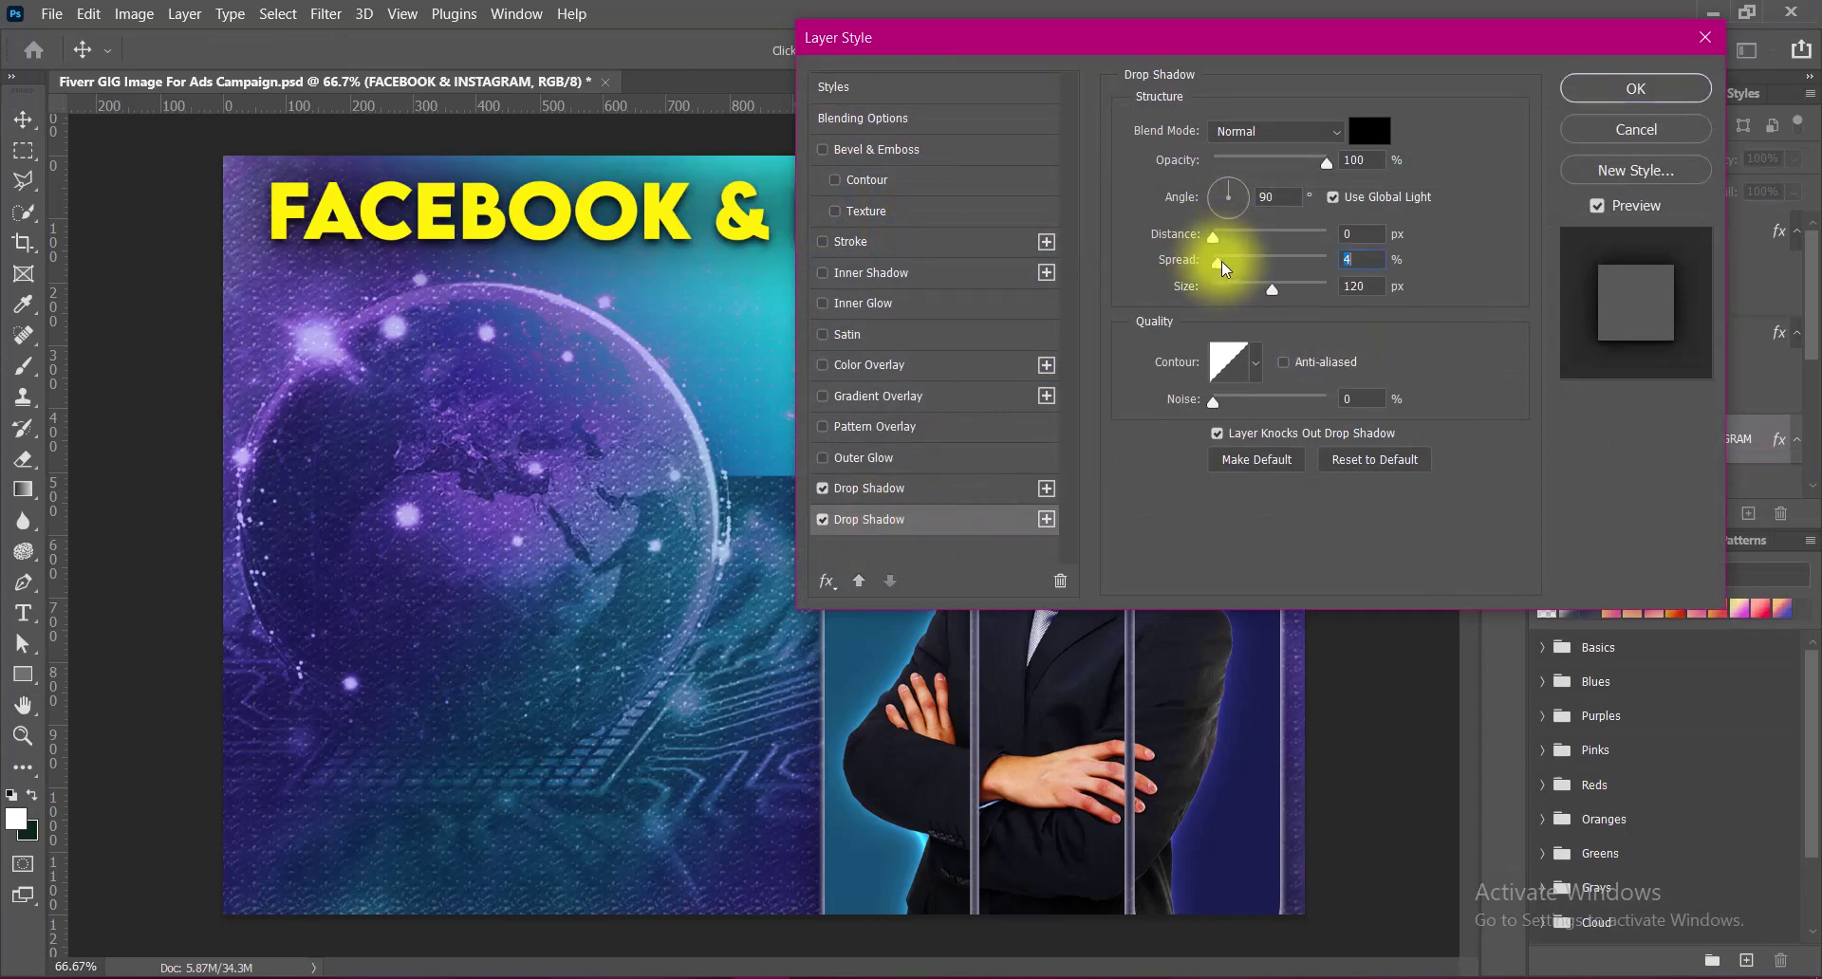
pyautogui.click(1613, 89)
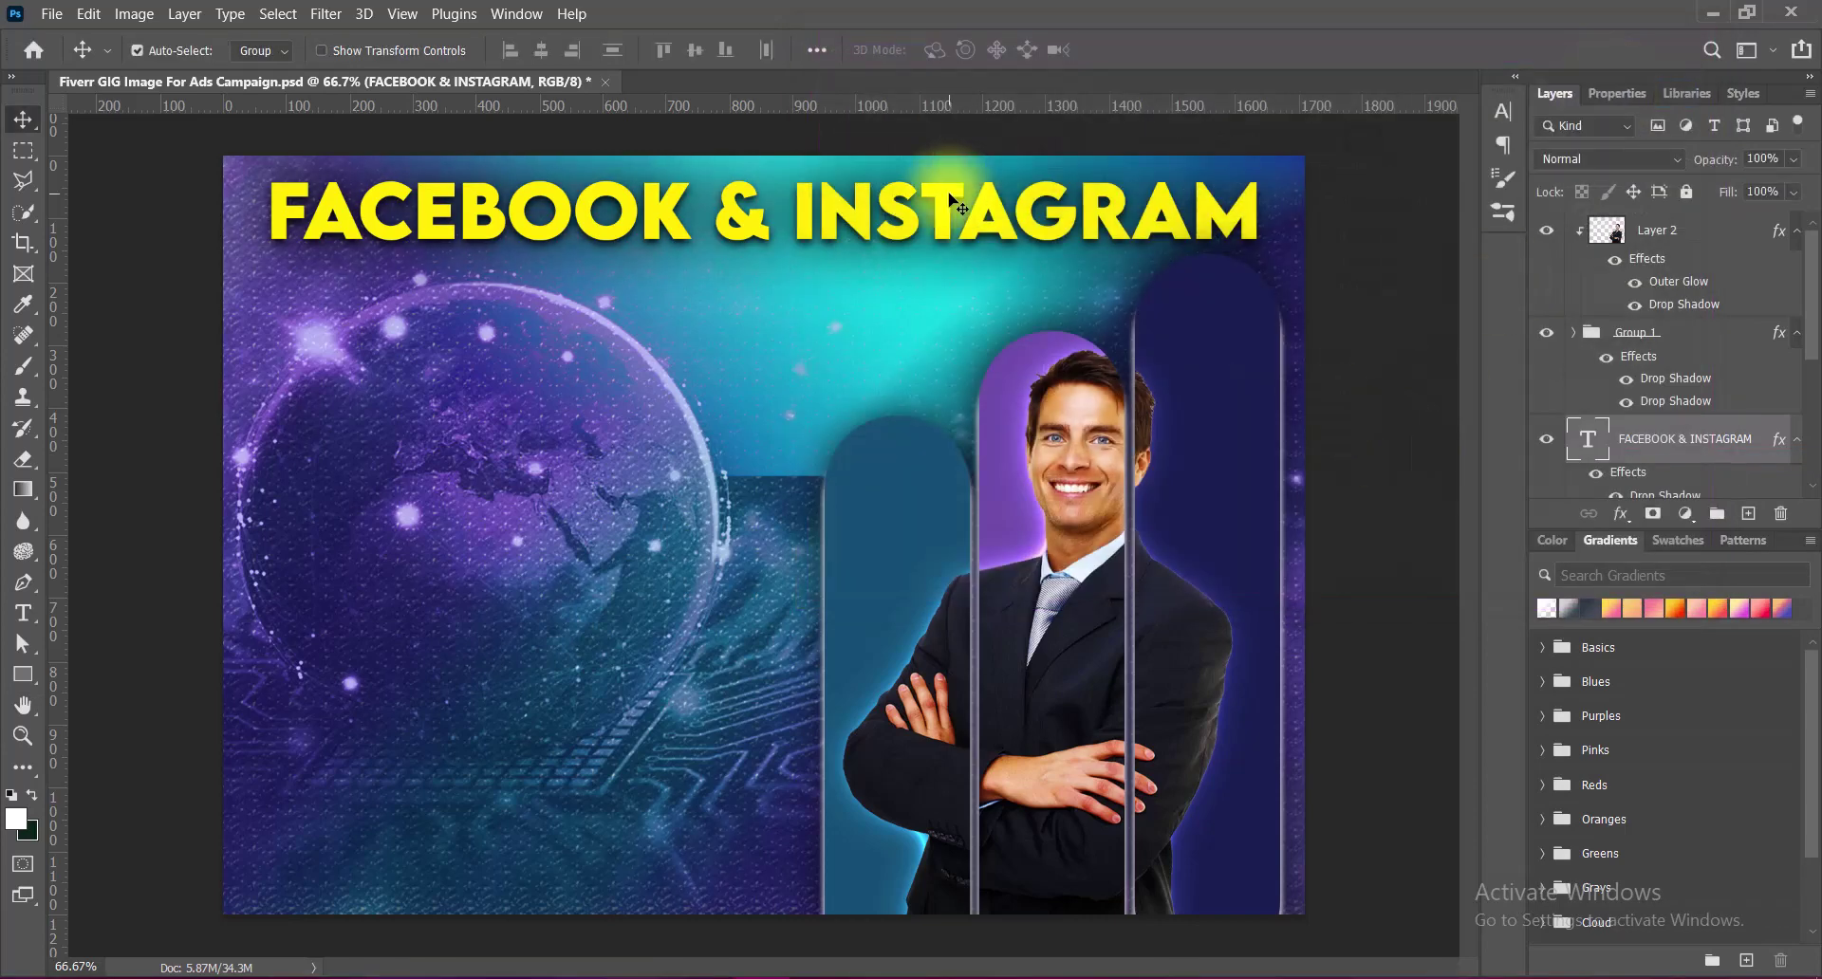
# Commit a free transform on the headline, then select the Shape 1 layer.
pyautogui.hotkey('ctrl', 't')
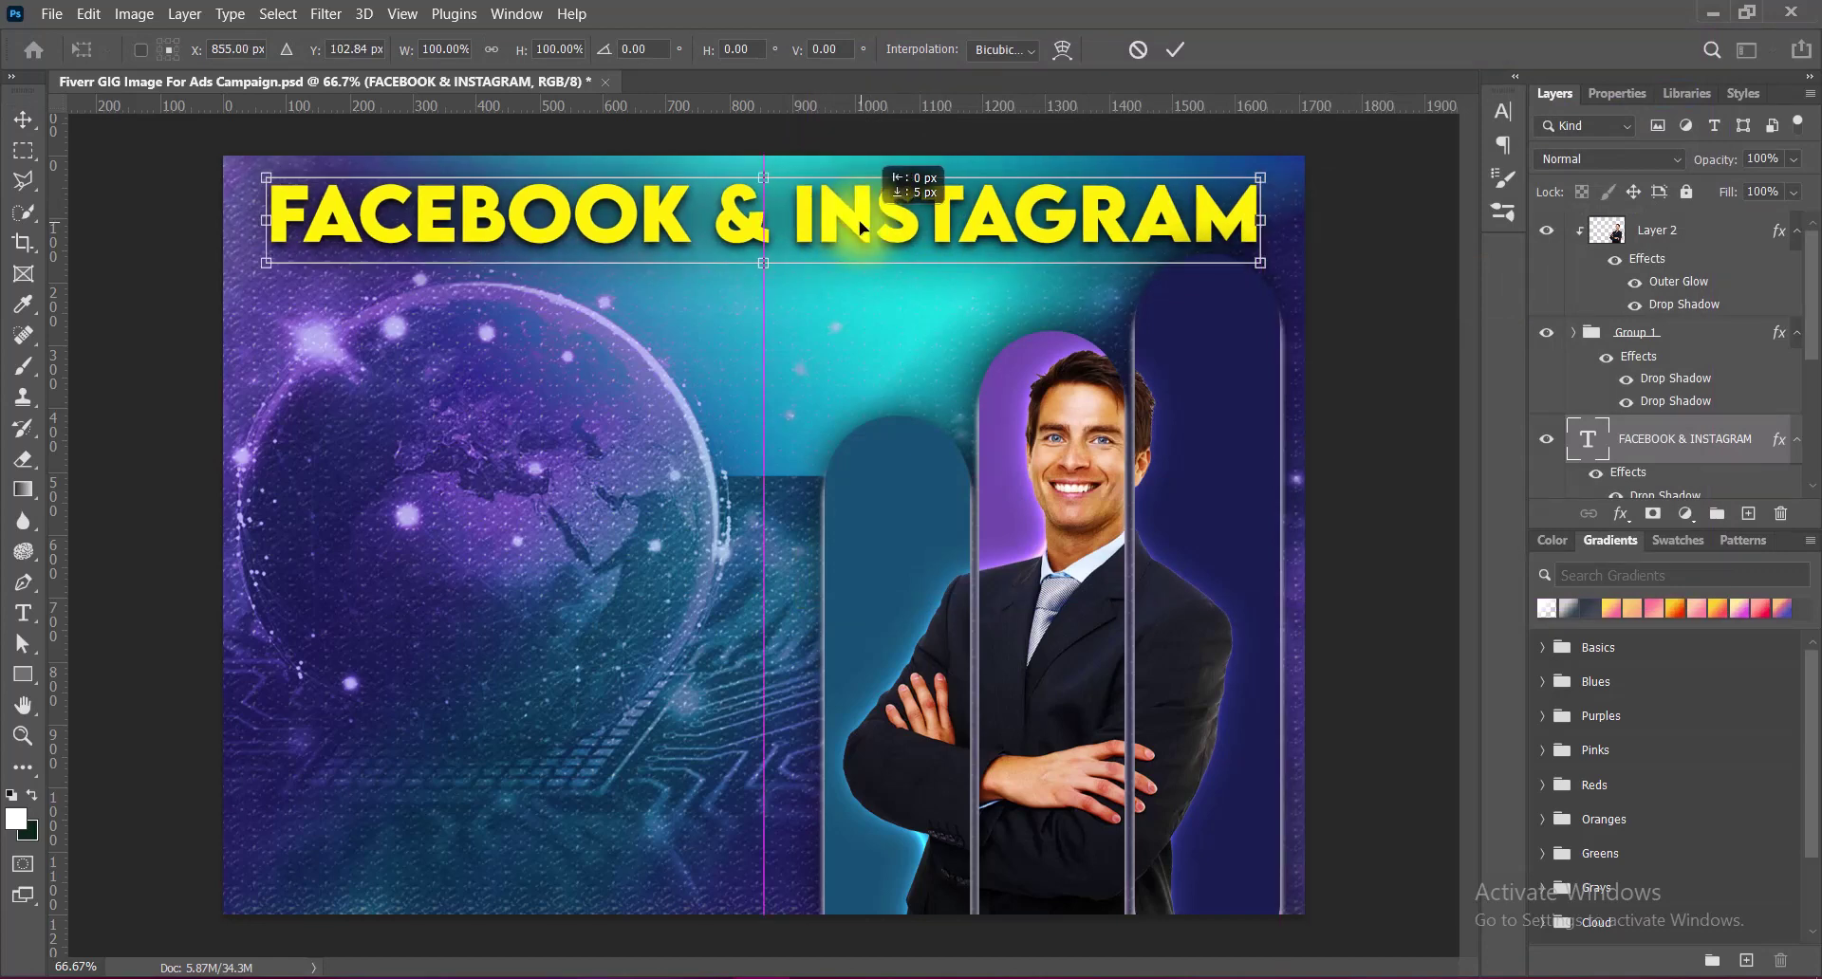
pyautogui.press('Return')
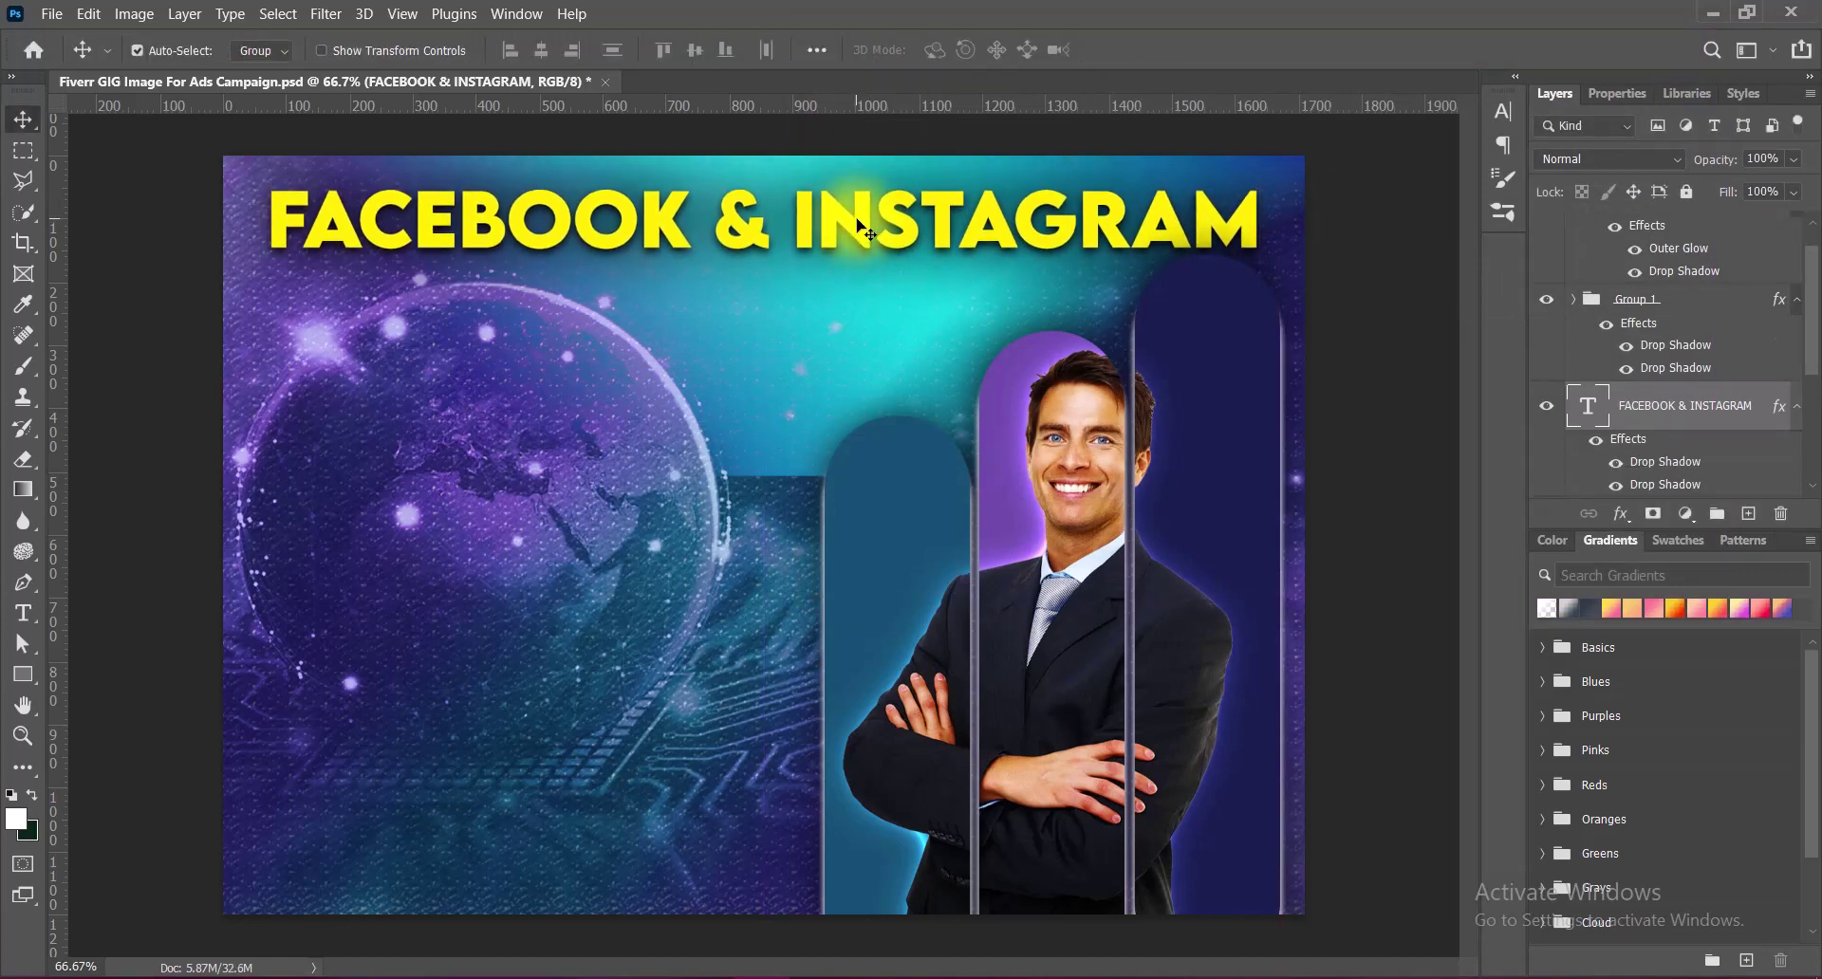
pyautogui.click(1367, 410)
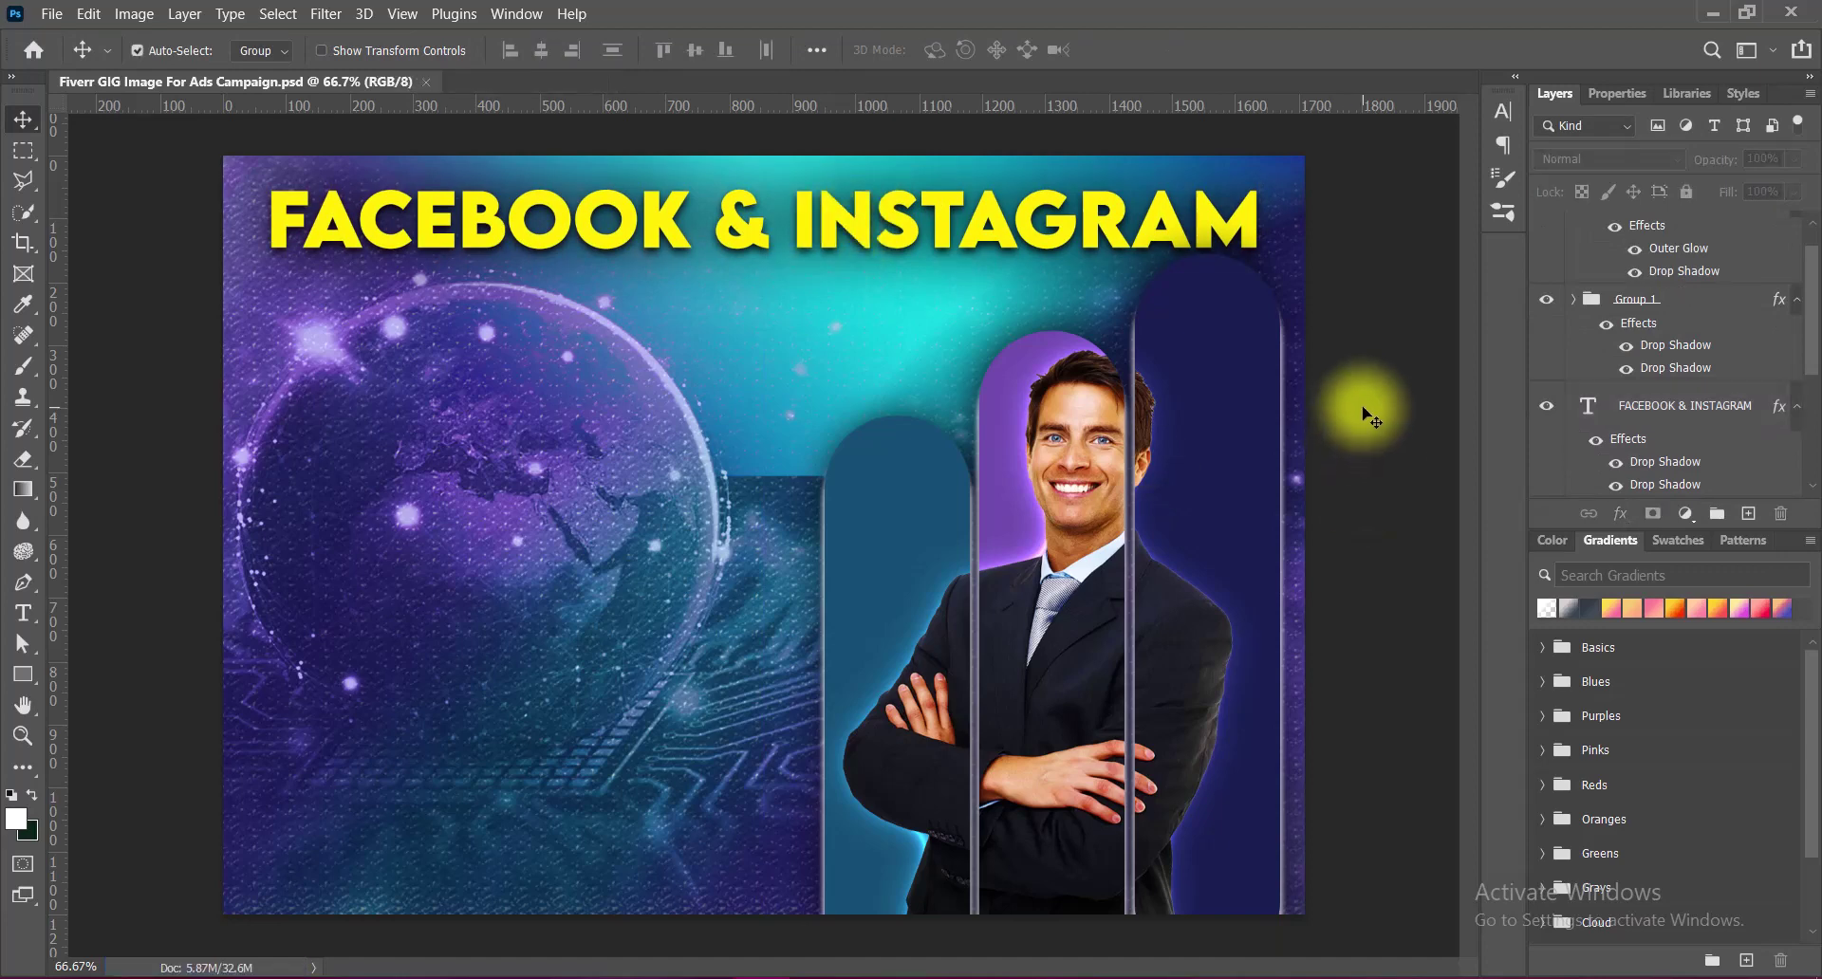
pyautogui.click(866, 333)
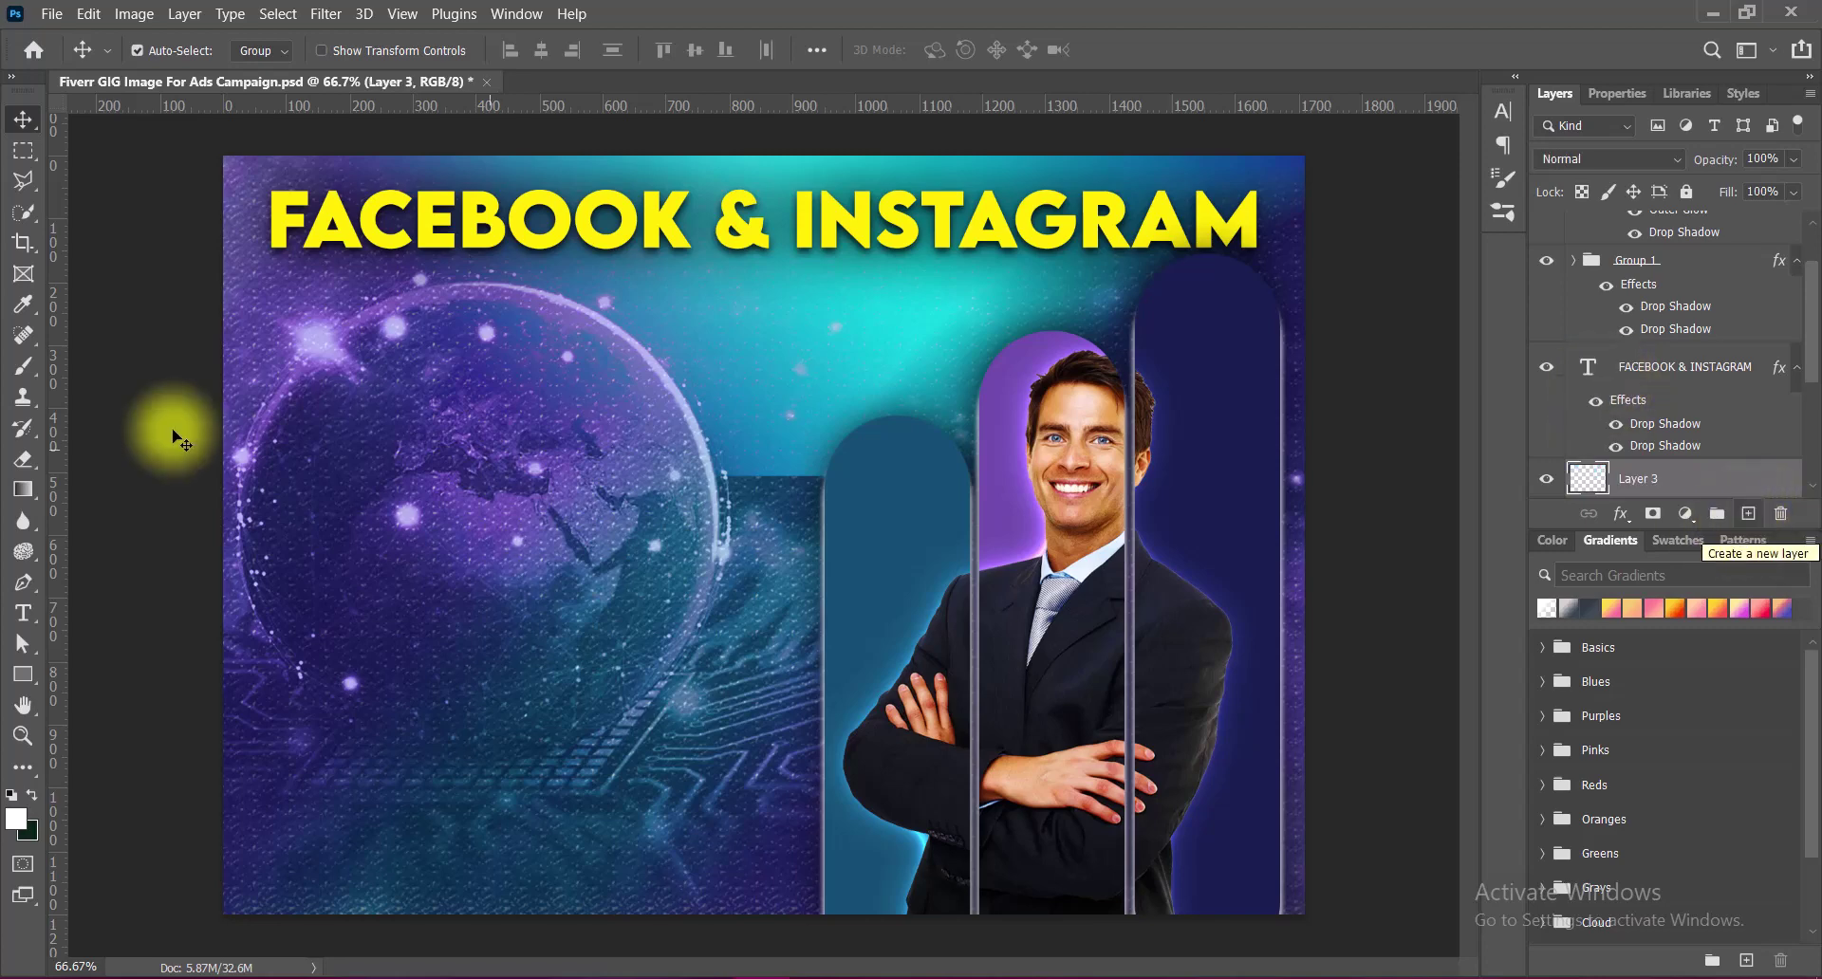
# Draw a rounded rectangle below the headline.
pyautogui.click(23, 675)
pyautogui.click(104, 679)
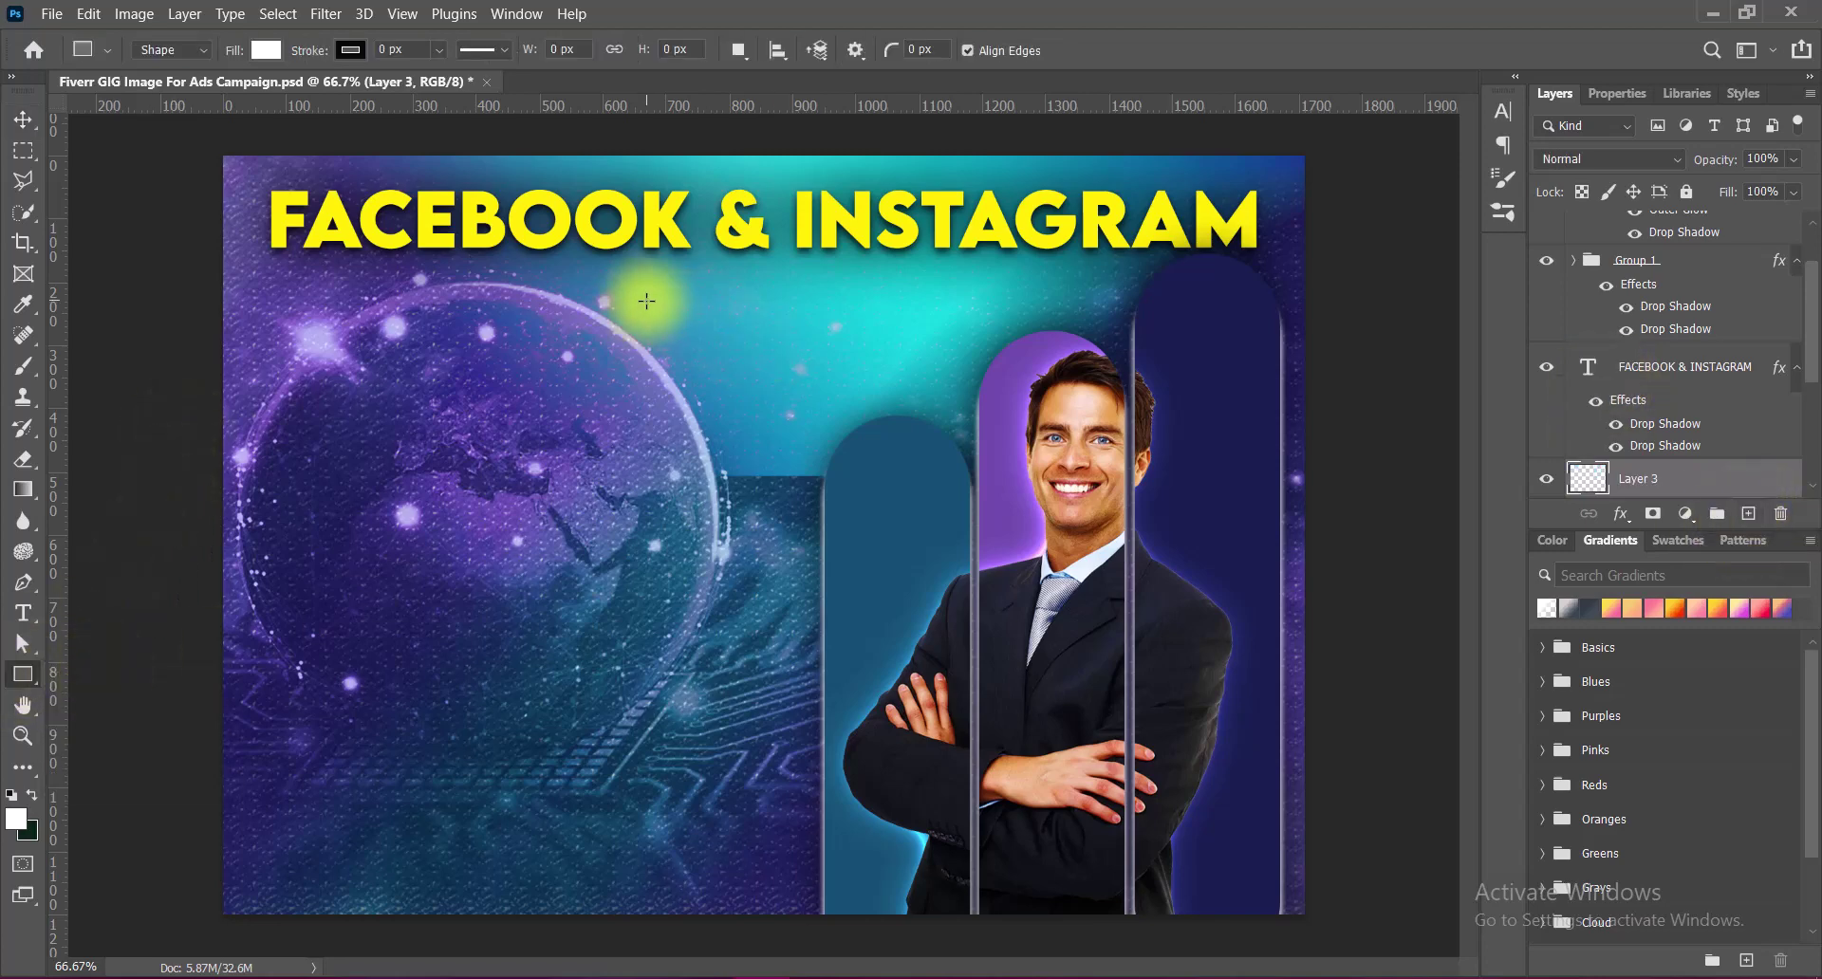
pyautogui.moveTo(647, 302); pyautogui.dragTo(961, 390)
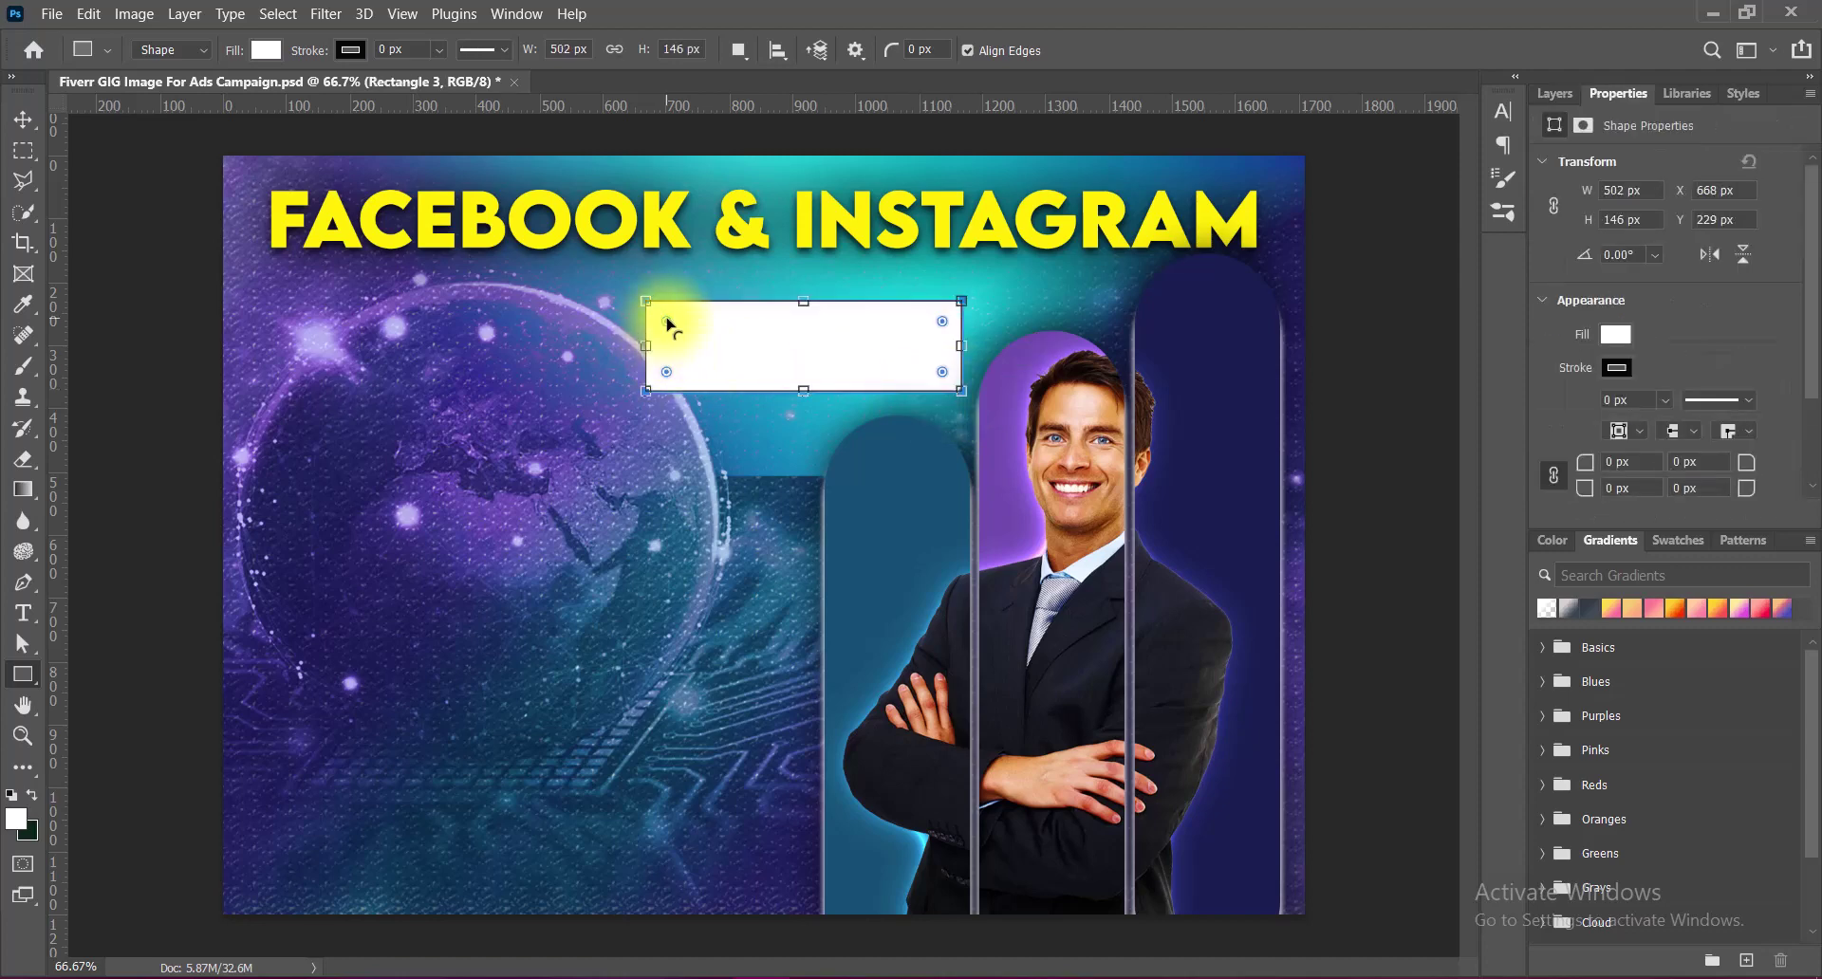
pyautogui.moveTo(667, 322); pyautogui.dragTo(829, 372)
pyautogui.press('v')
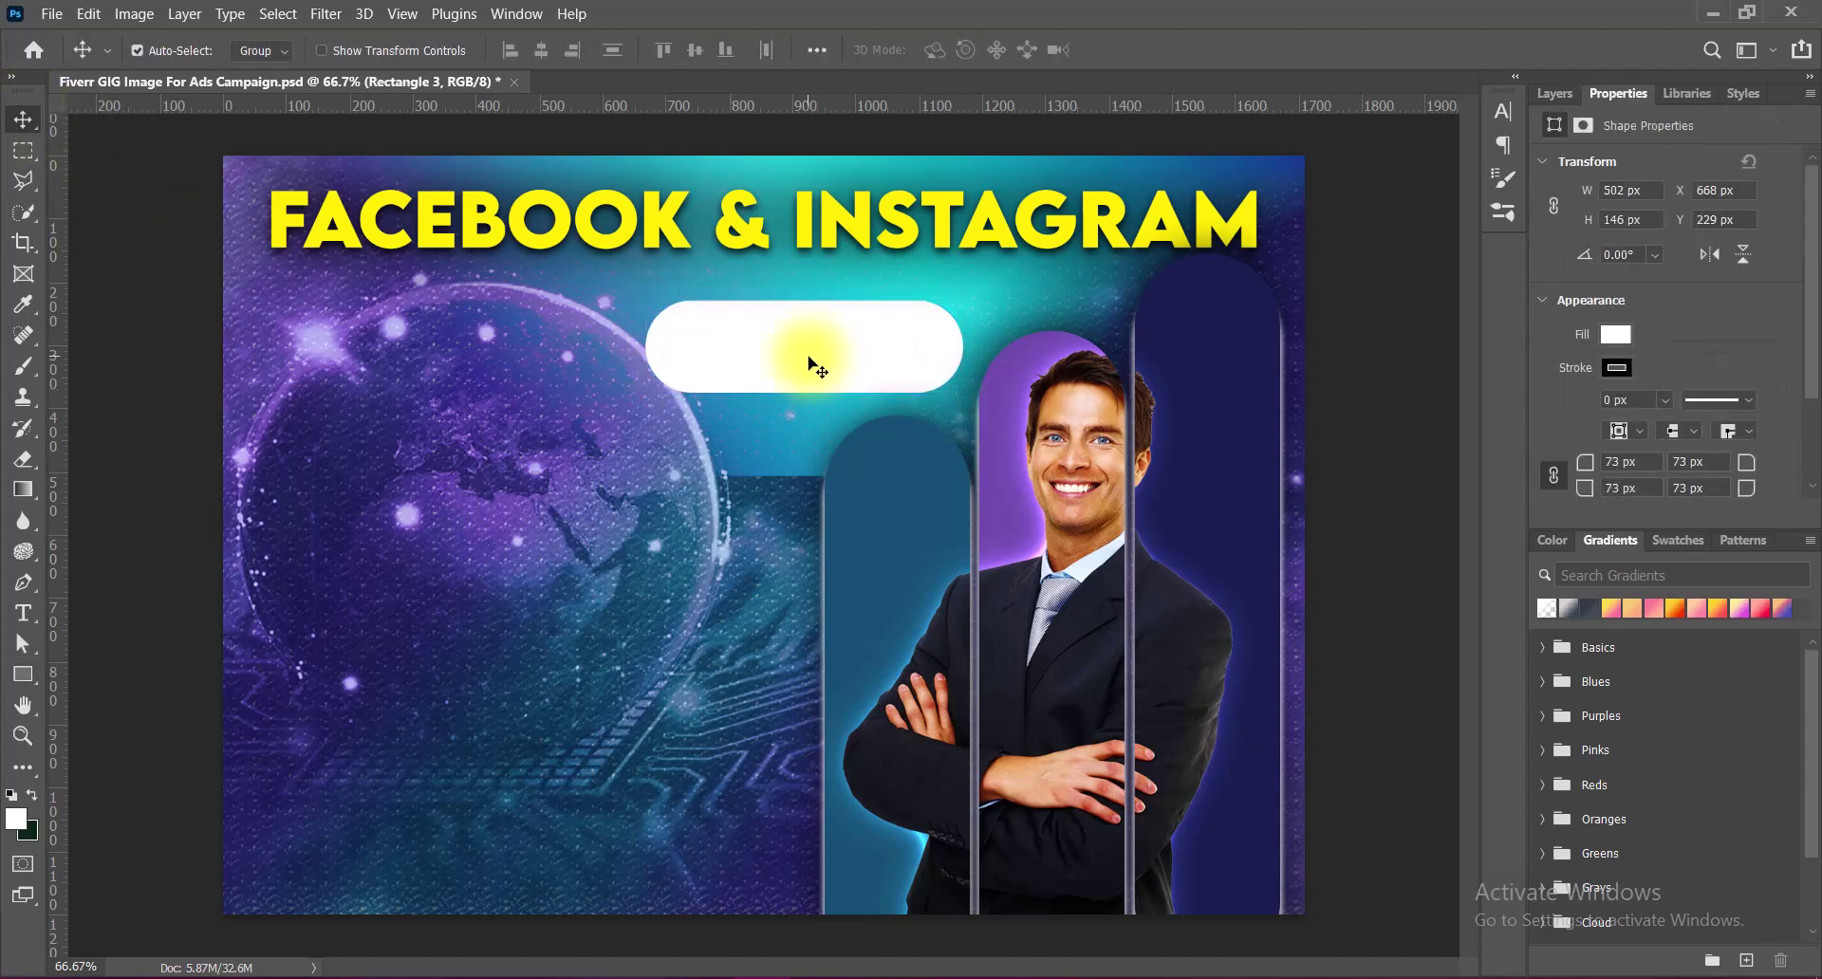
# Enlarge the rectangle to about 654×210 px and round its corners fully to 105 px.
pyautogui.hotkey('ctrl', 't')
pyautogui.moveTo(646, 345); pyautogui.dragTo(550, 345)
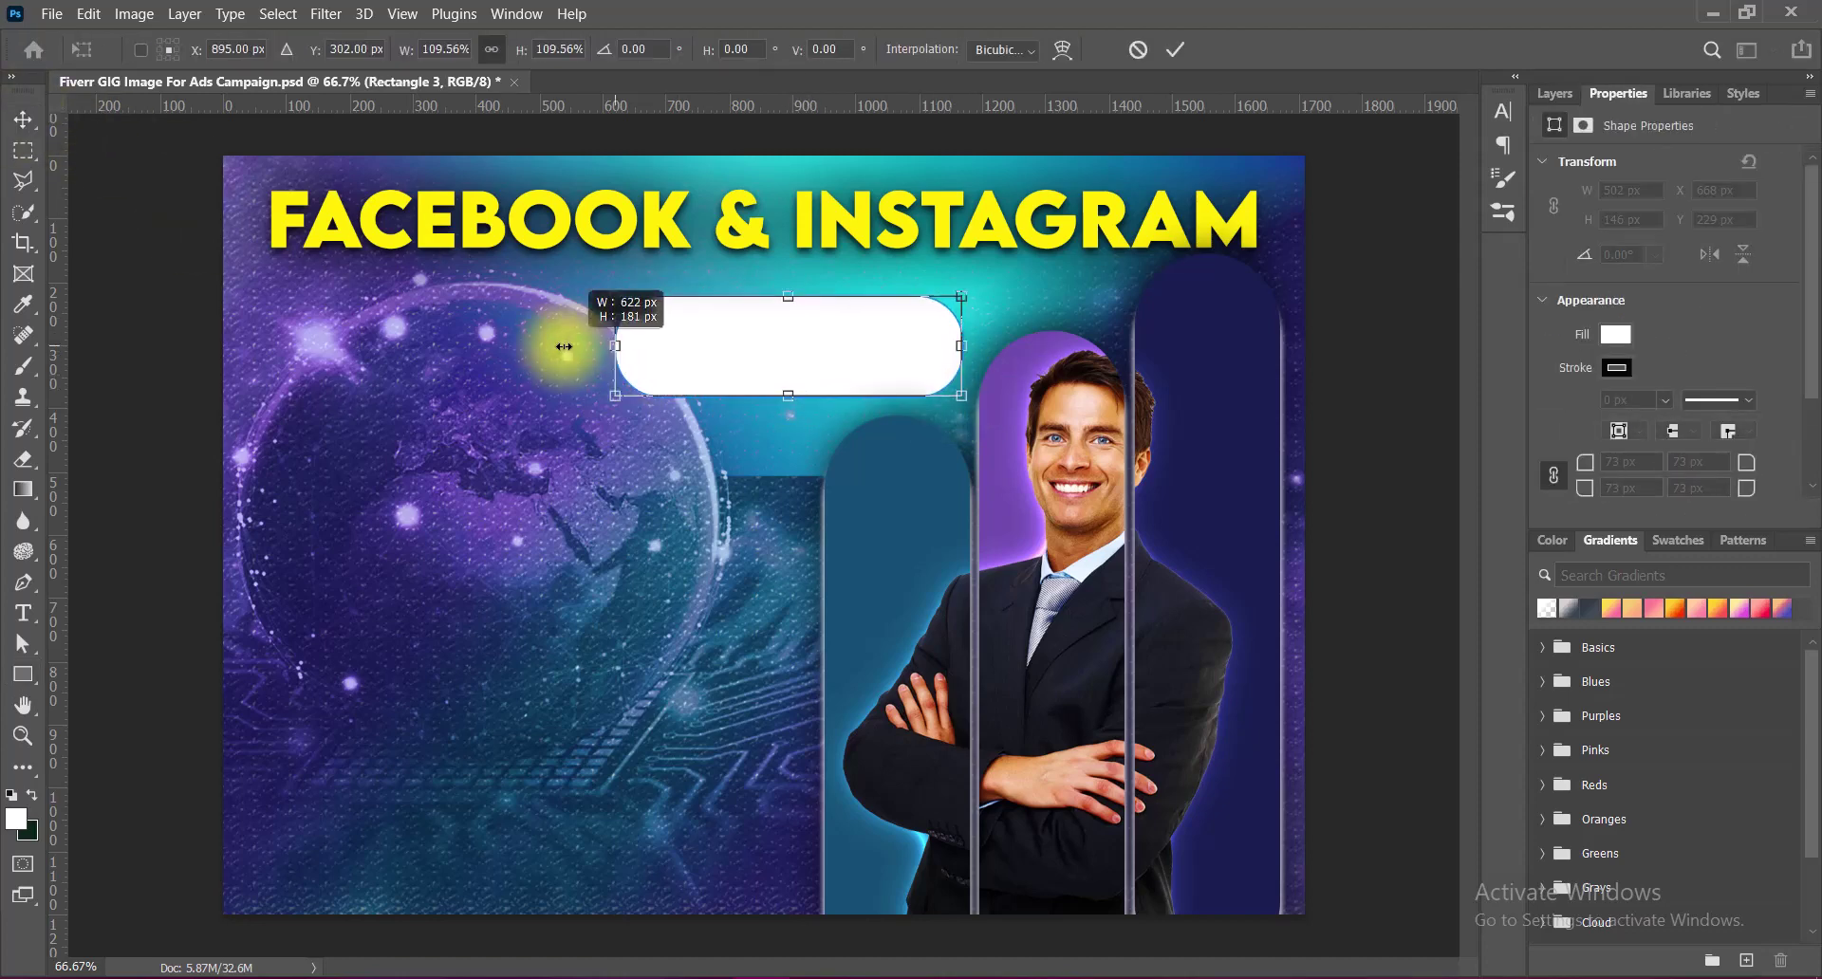
pyautogui.moveTo(864, 364); pyautogui.dragTo(803, 359)
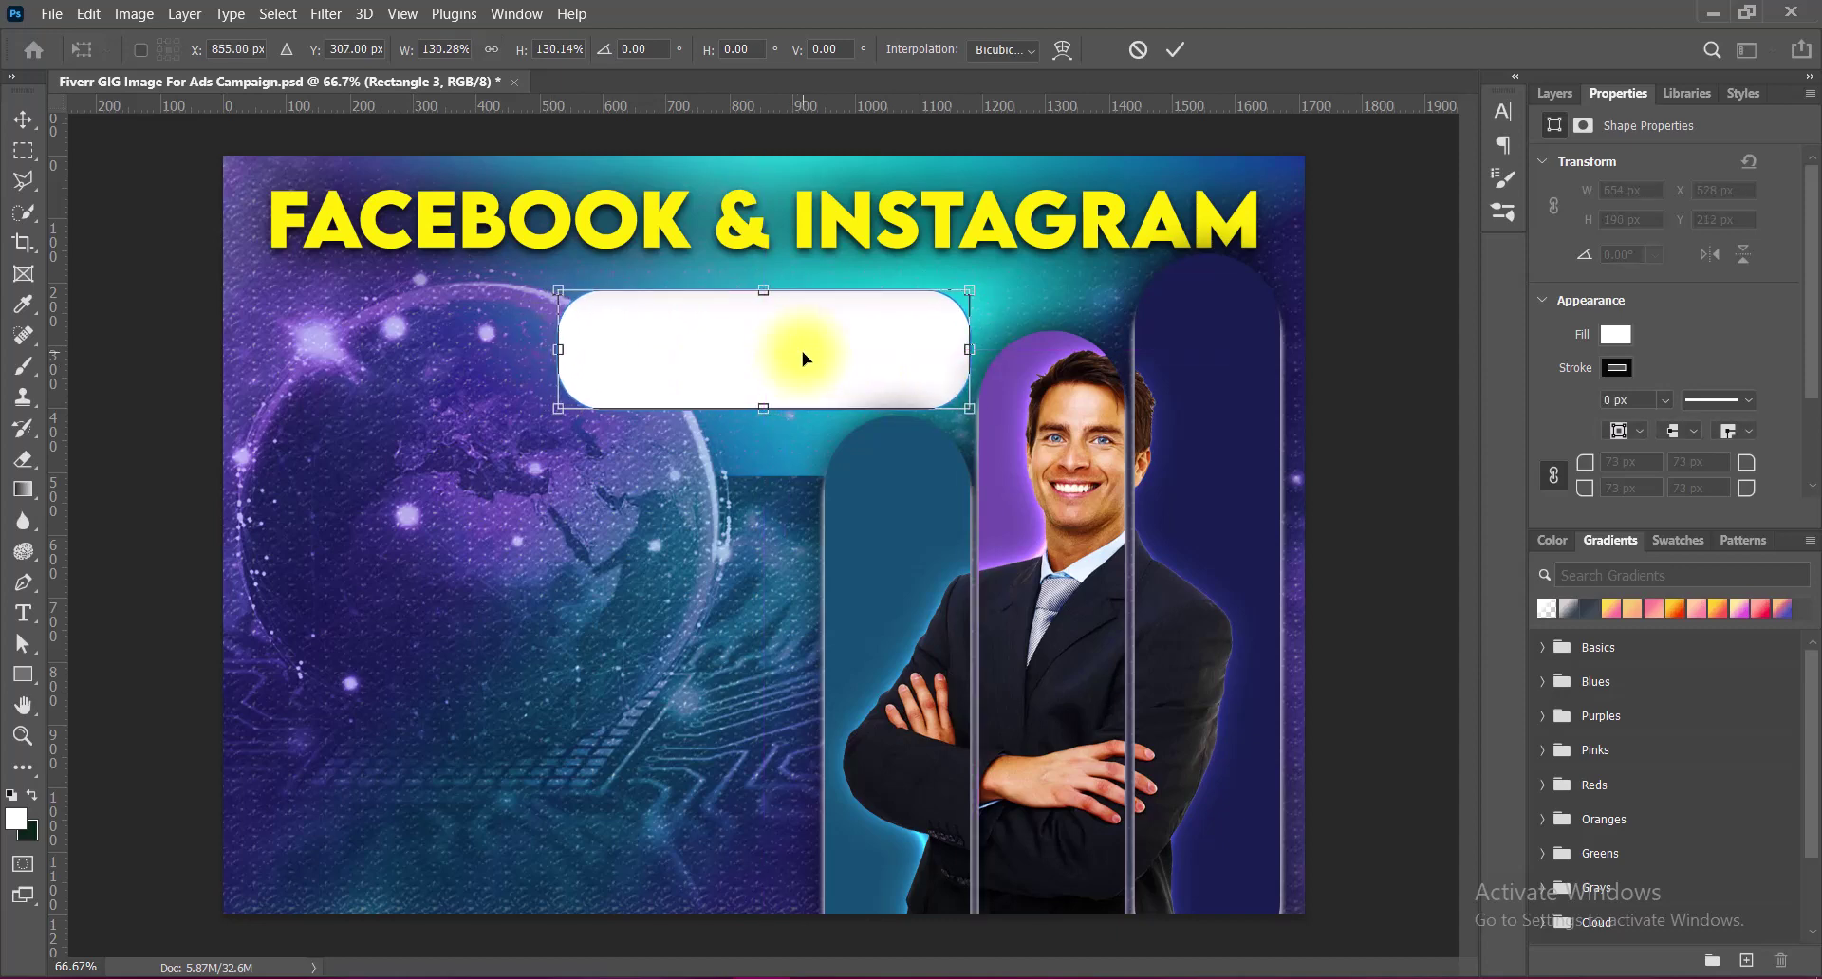
pyautogui.moveTo(763, 291); pyautogui.dragTo(763, 277)
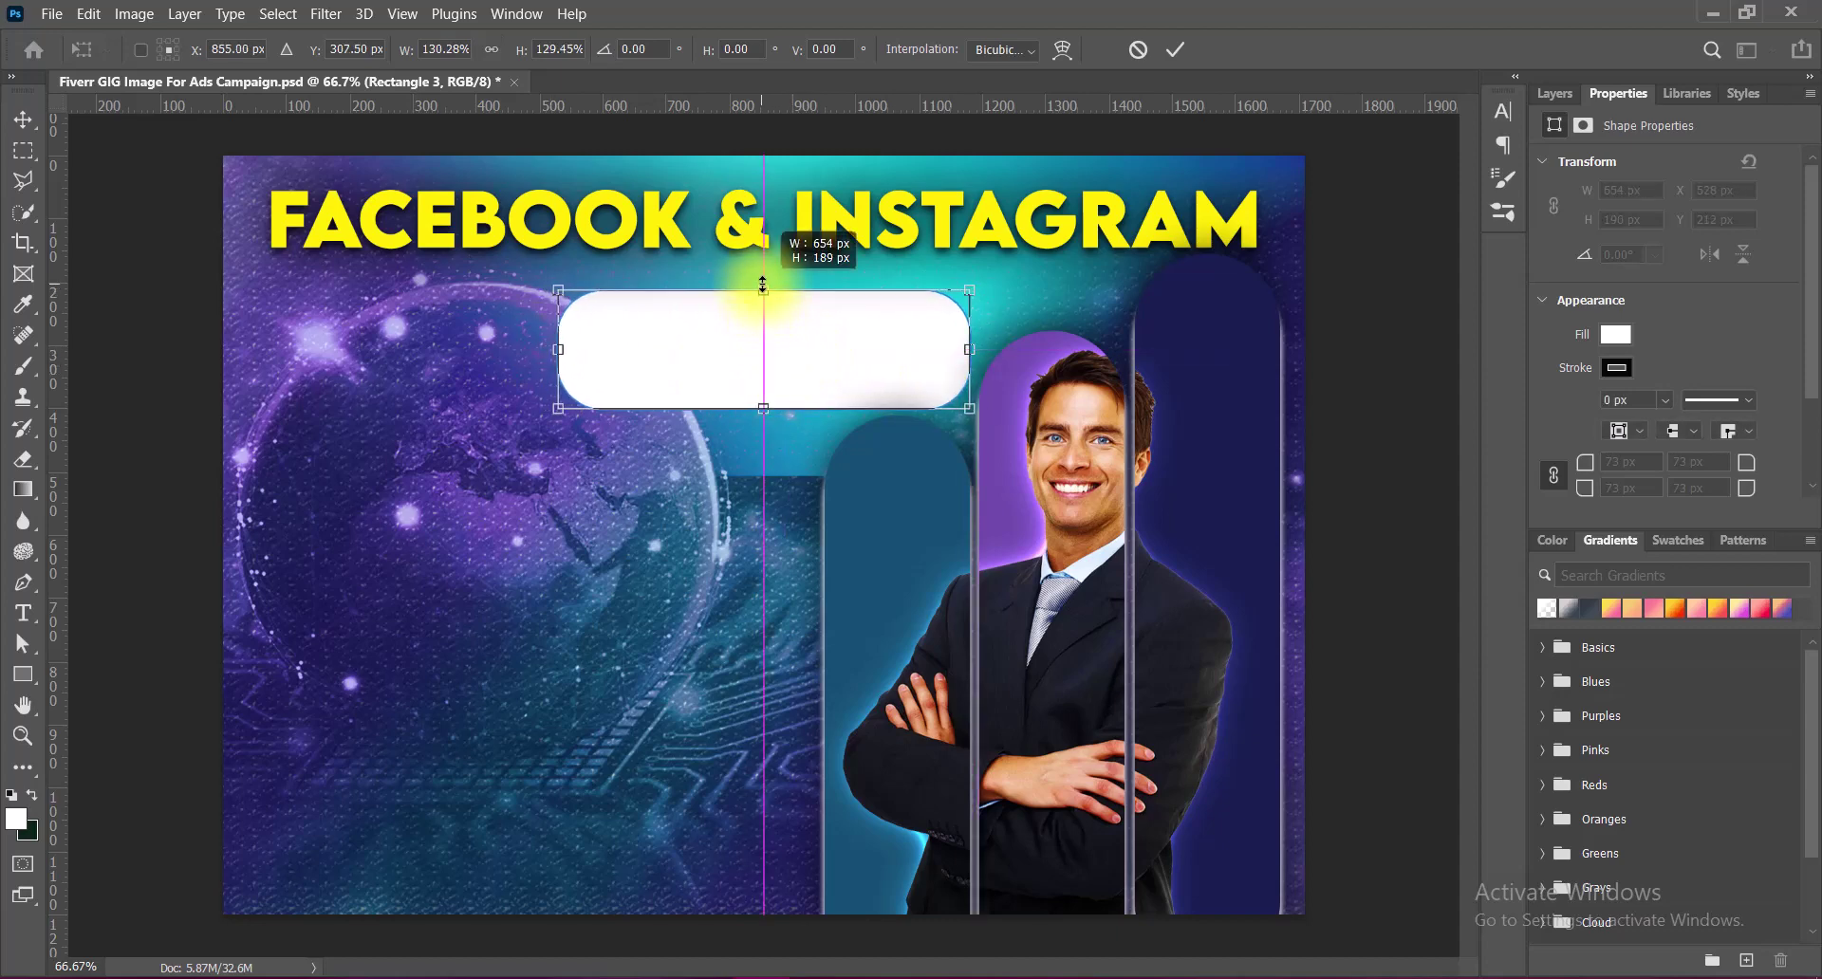
pyautogui.press('Return')
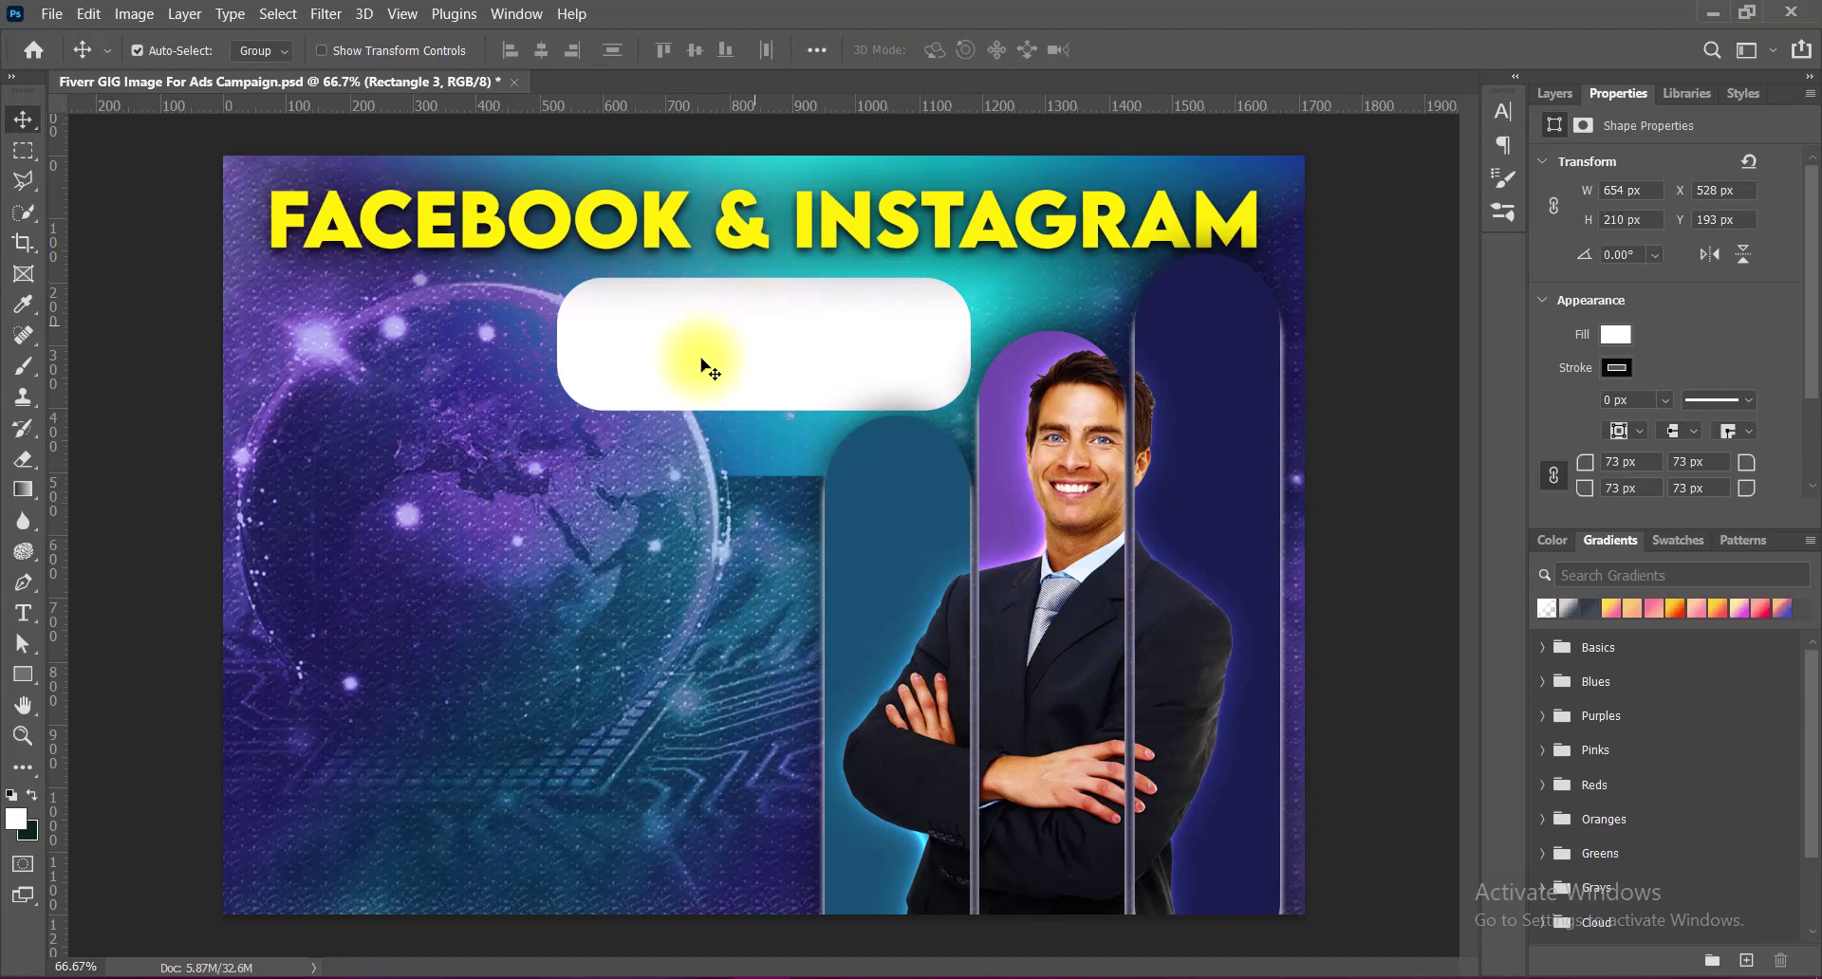
pyautogui.press('u')
pyautogui.moveTo(604, 325); pyautogui.dragTo(95, 208)
pyautogui.press('v')
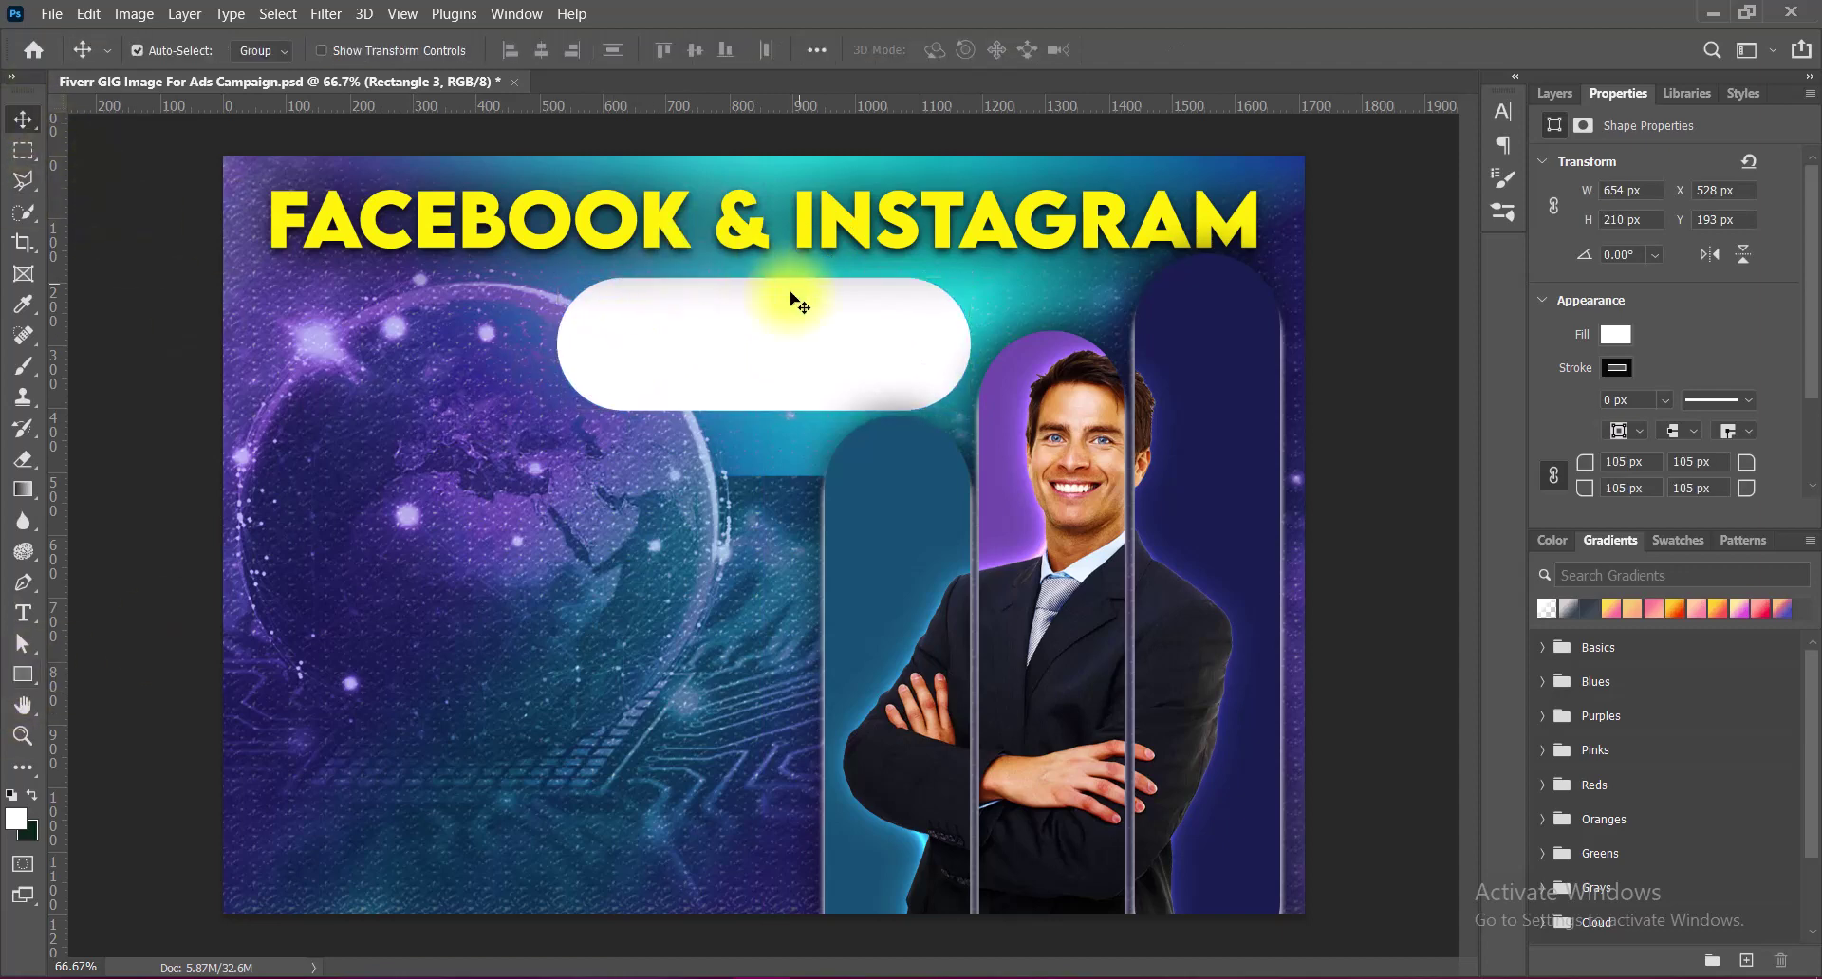
# Fill the pill shape with the headline's yellow using the eyedropper.
pyautogui.click(1555, 93)
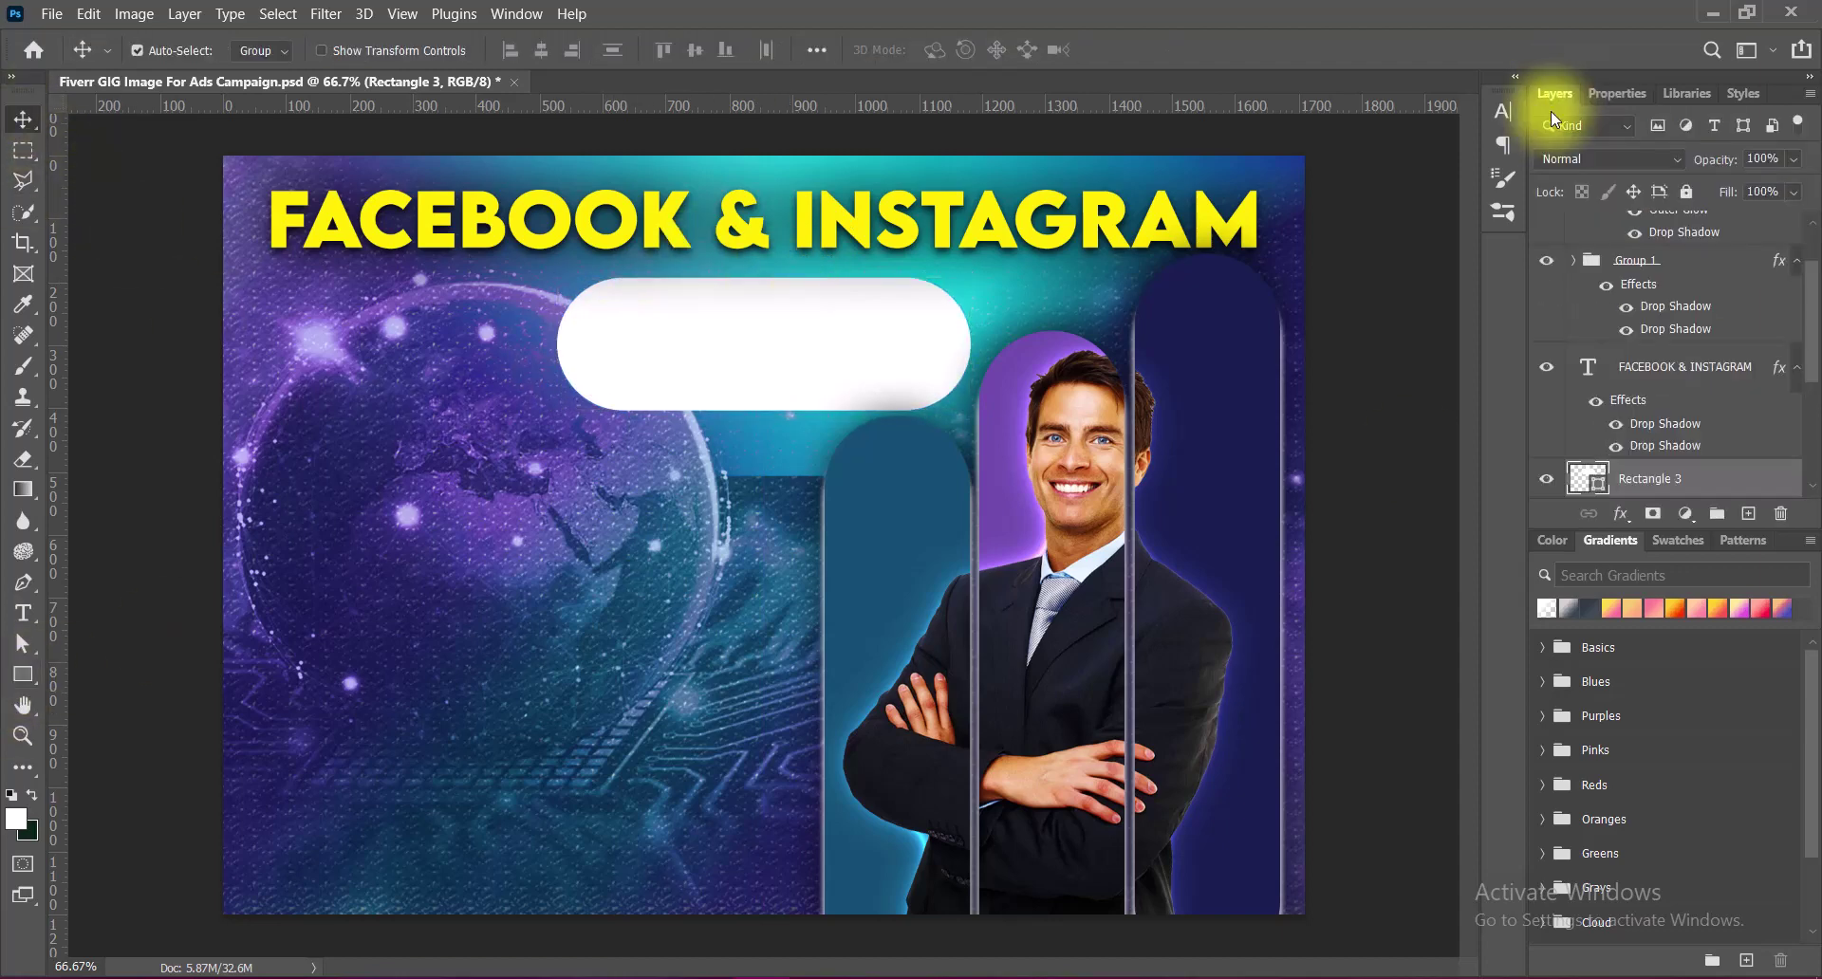
pyautogui.doubleClick(1579, 474)
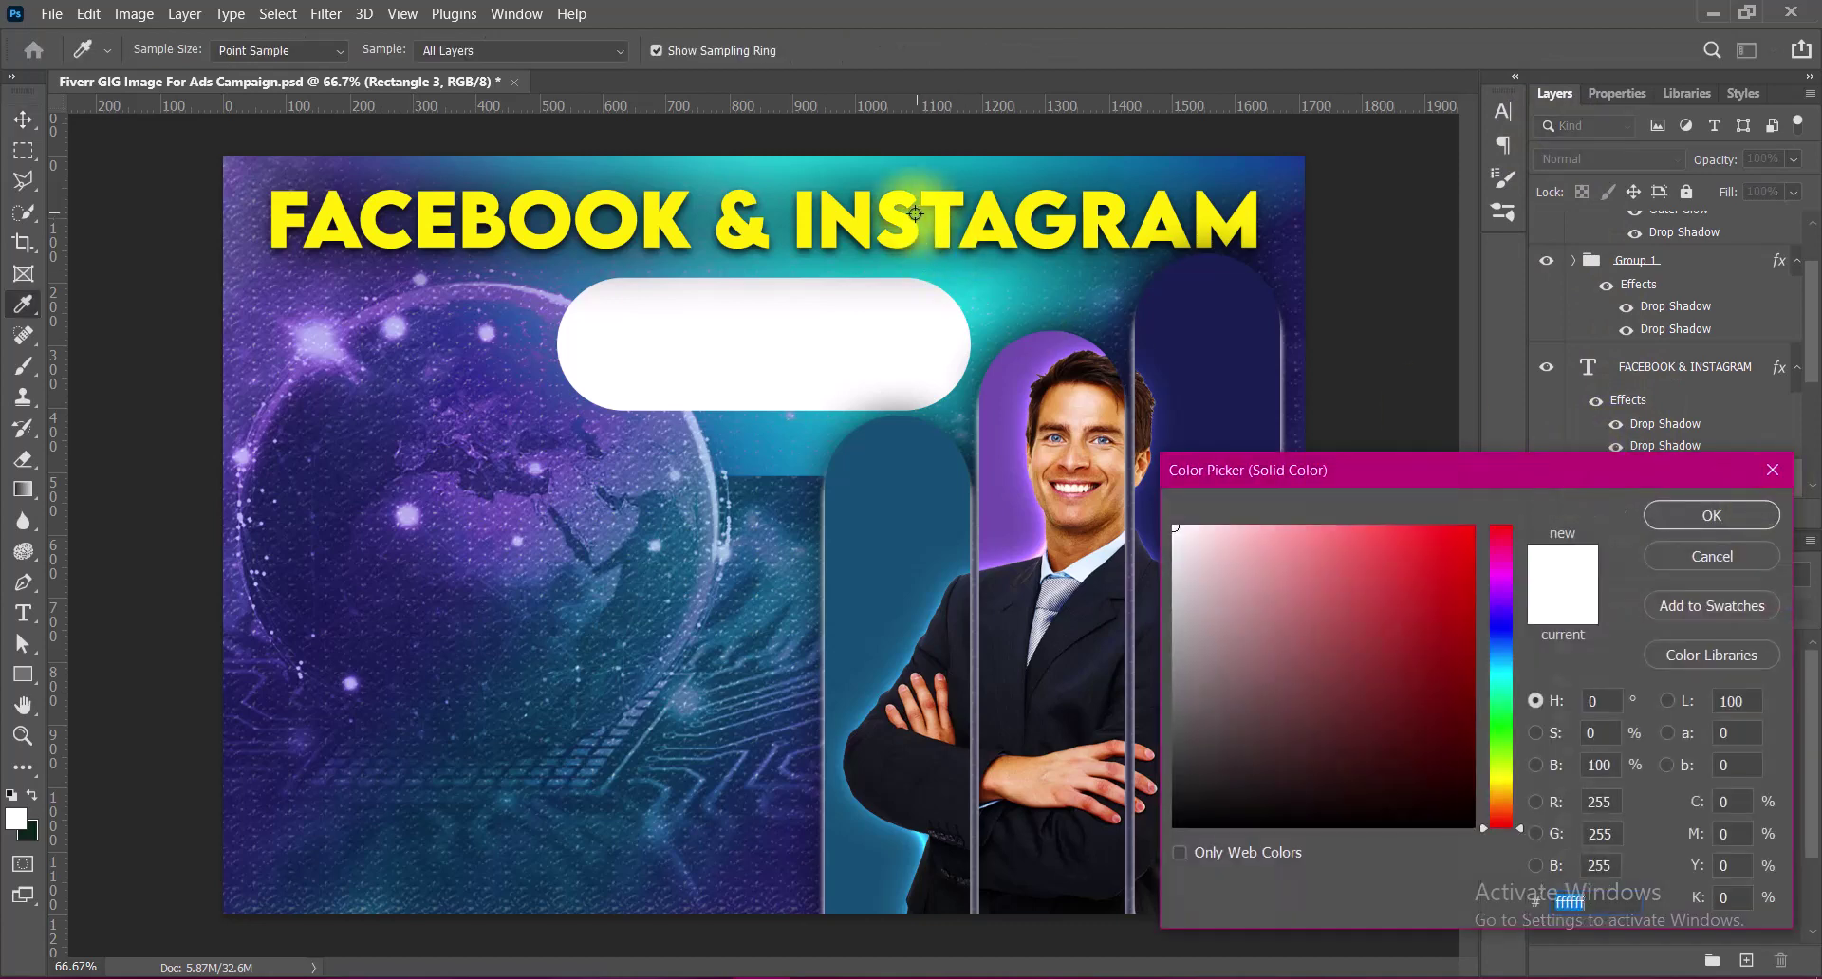
pyautogui.click(911, 221)
pyautogui.click(1718, 517)
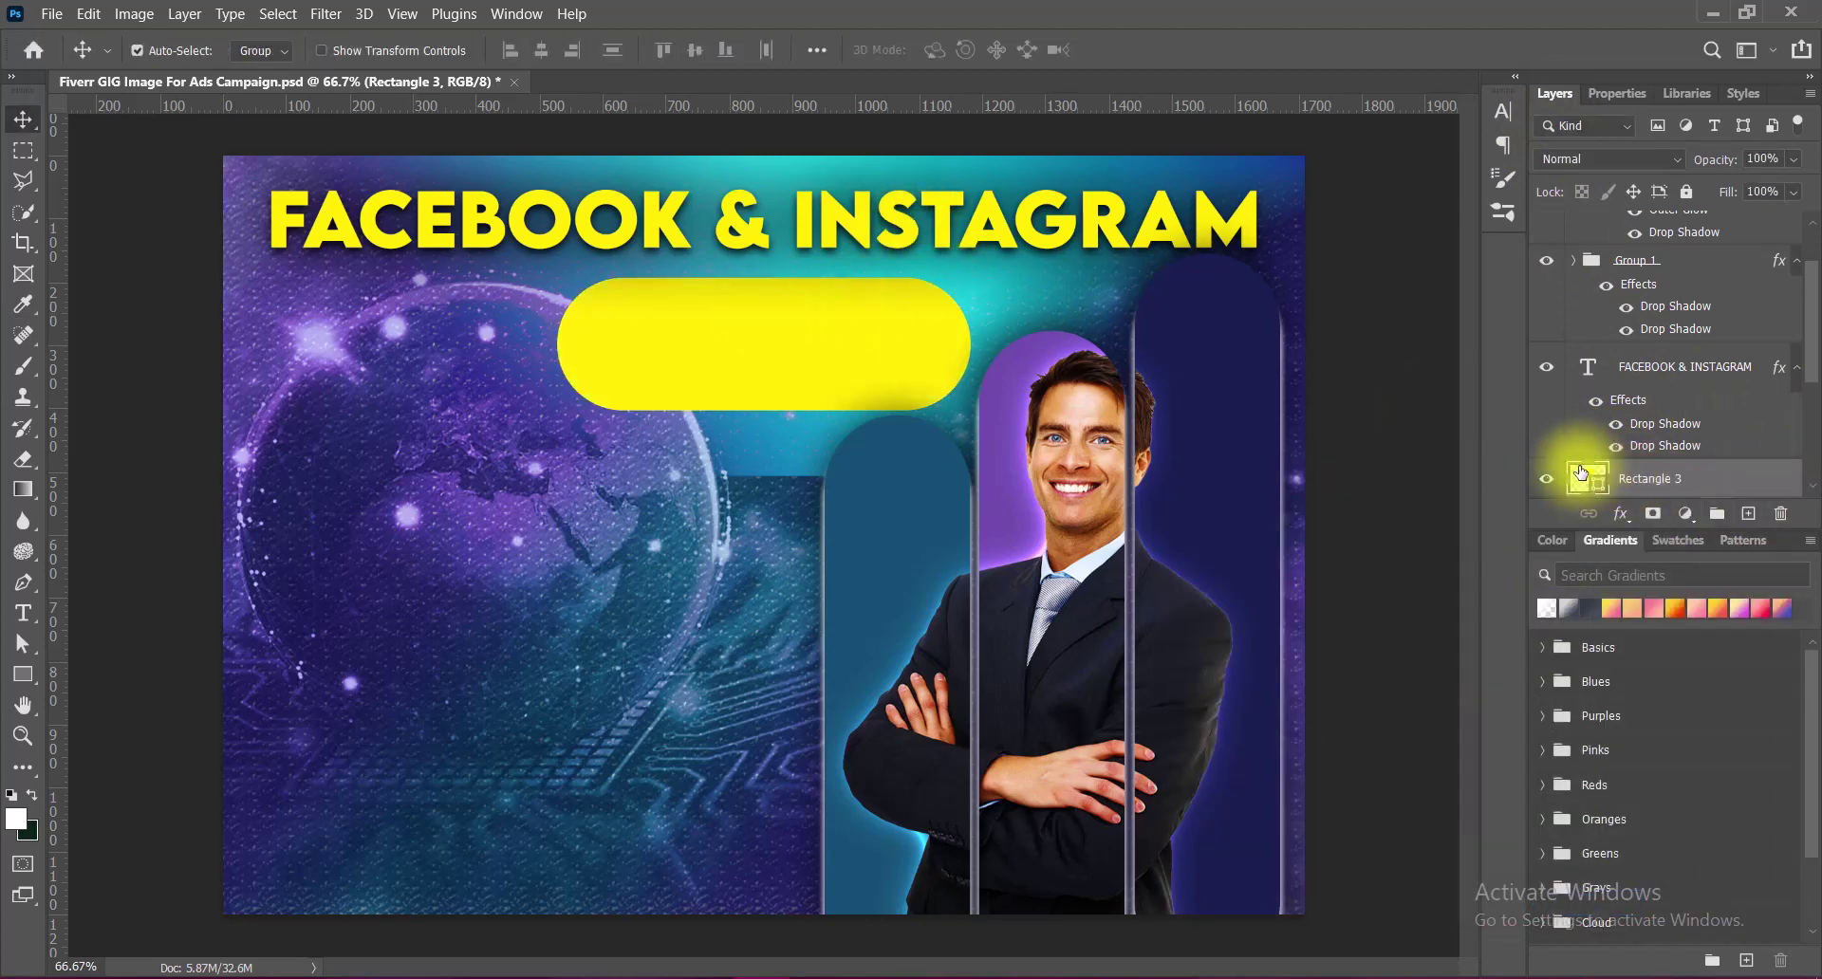
# Convert the pill to a smart object, apply motion blur, and resize the band.
pyautogui.rightClick(1714, 480)
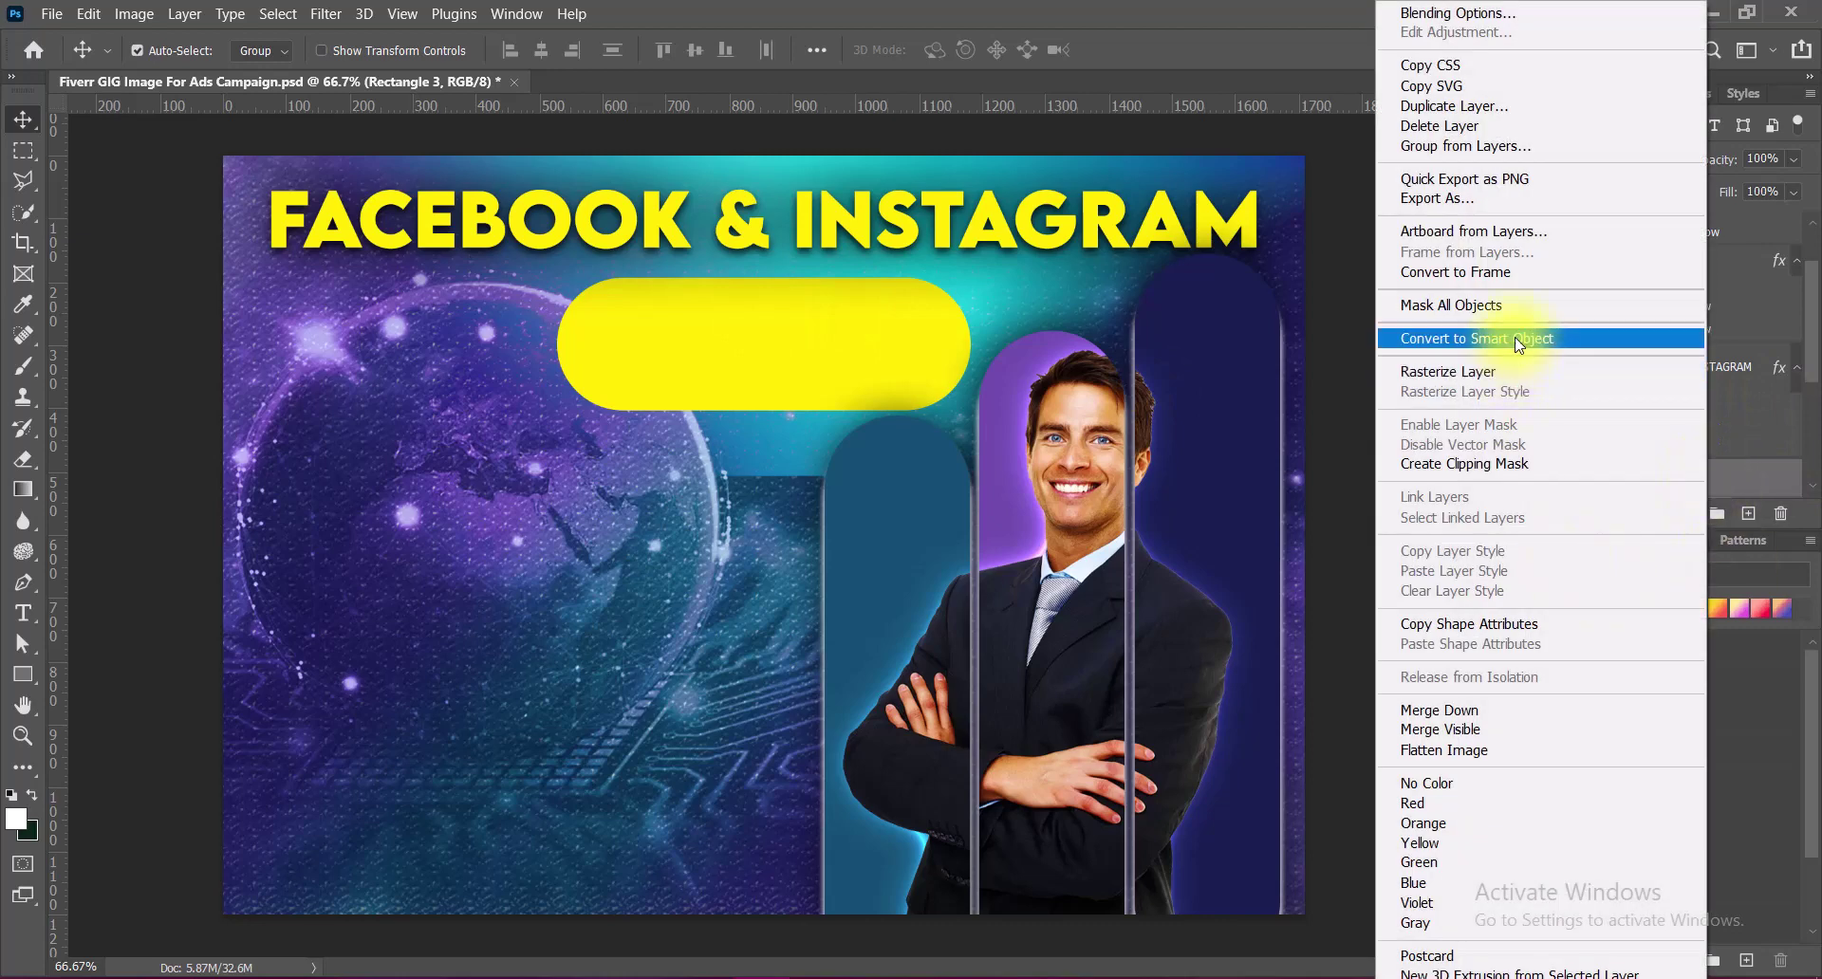
pyautogui.click(1518, 342)
pyautogui.click(326, 13)
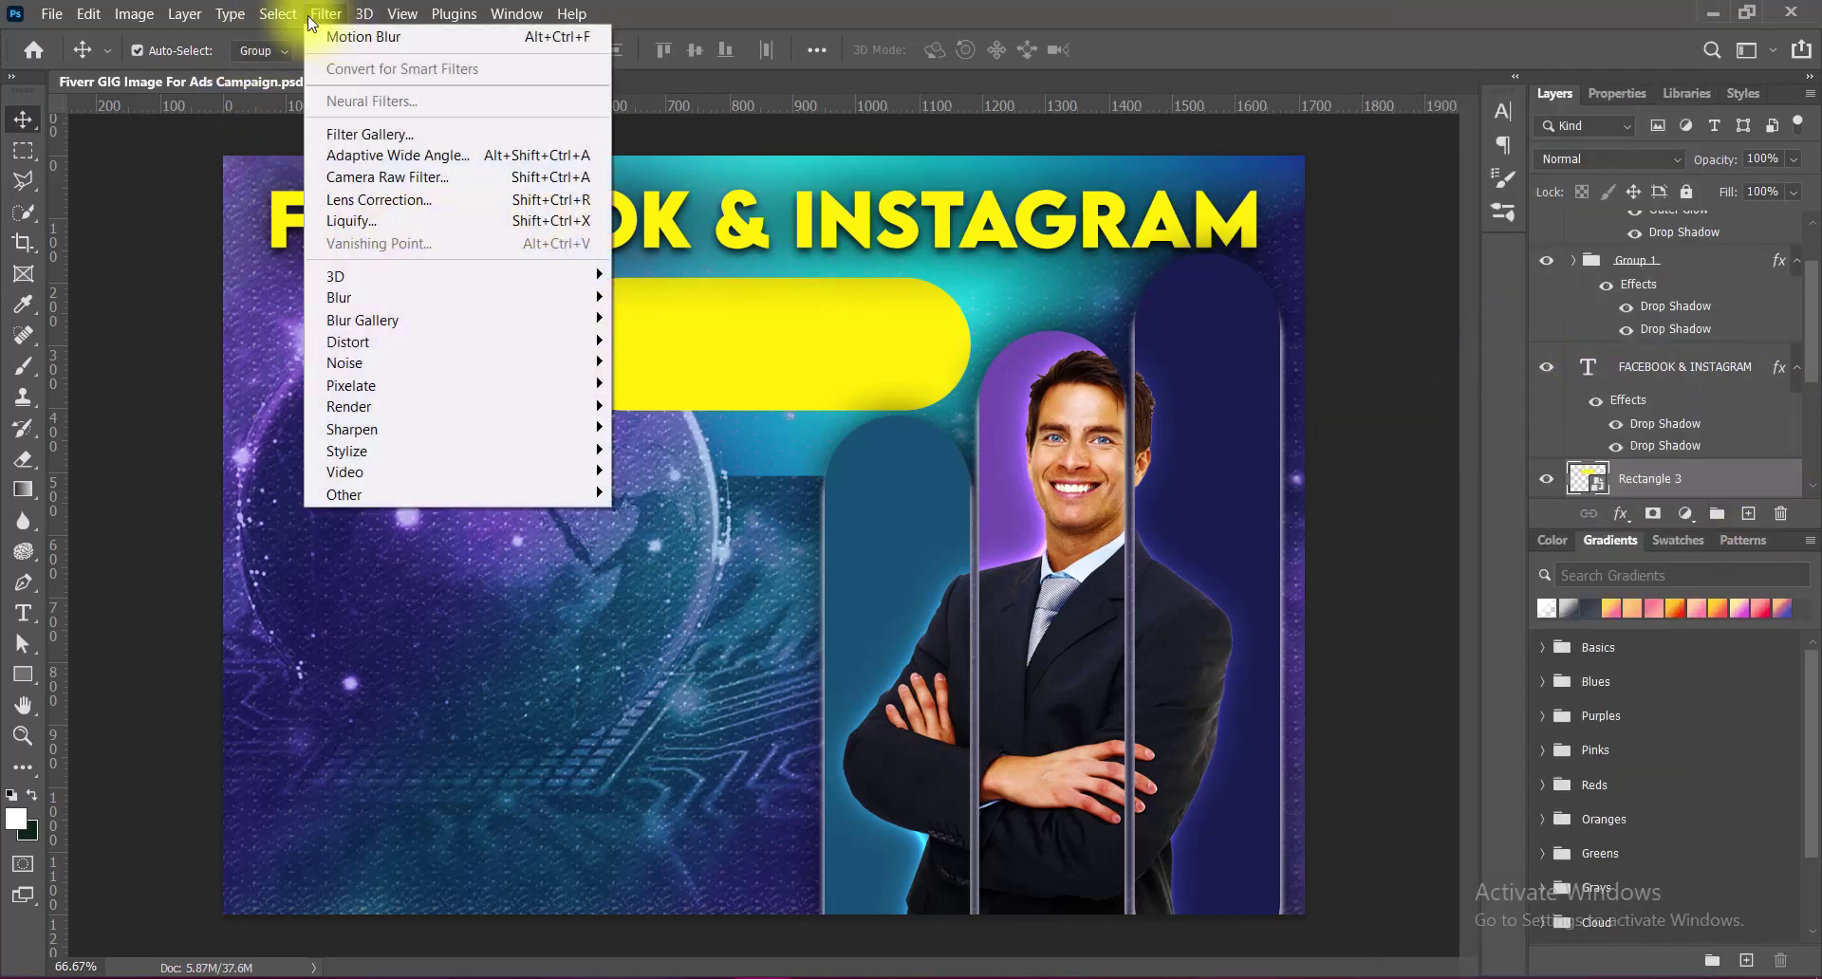
pyautogui.moveTo(427, 298)
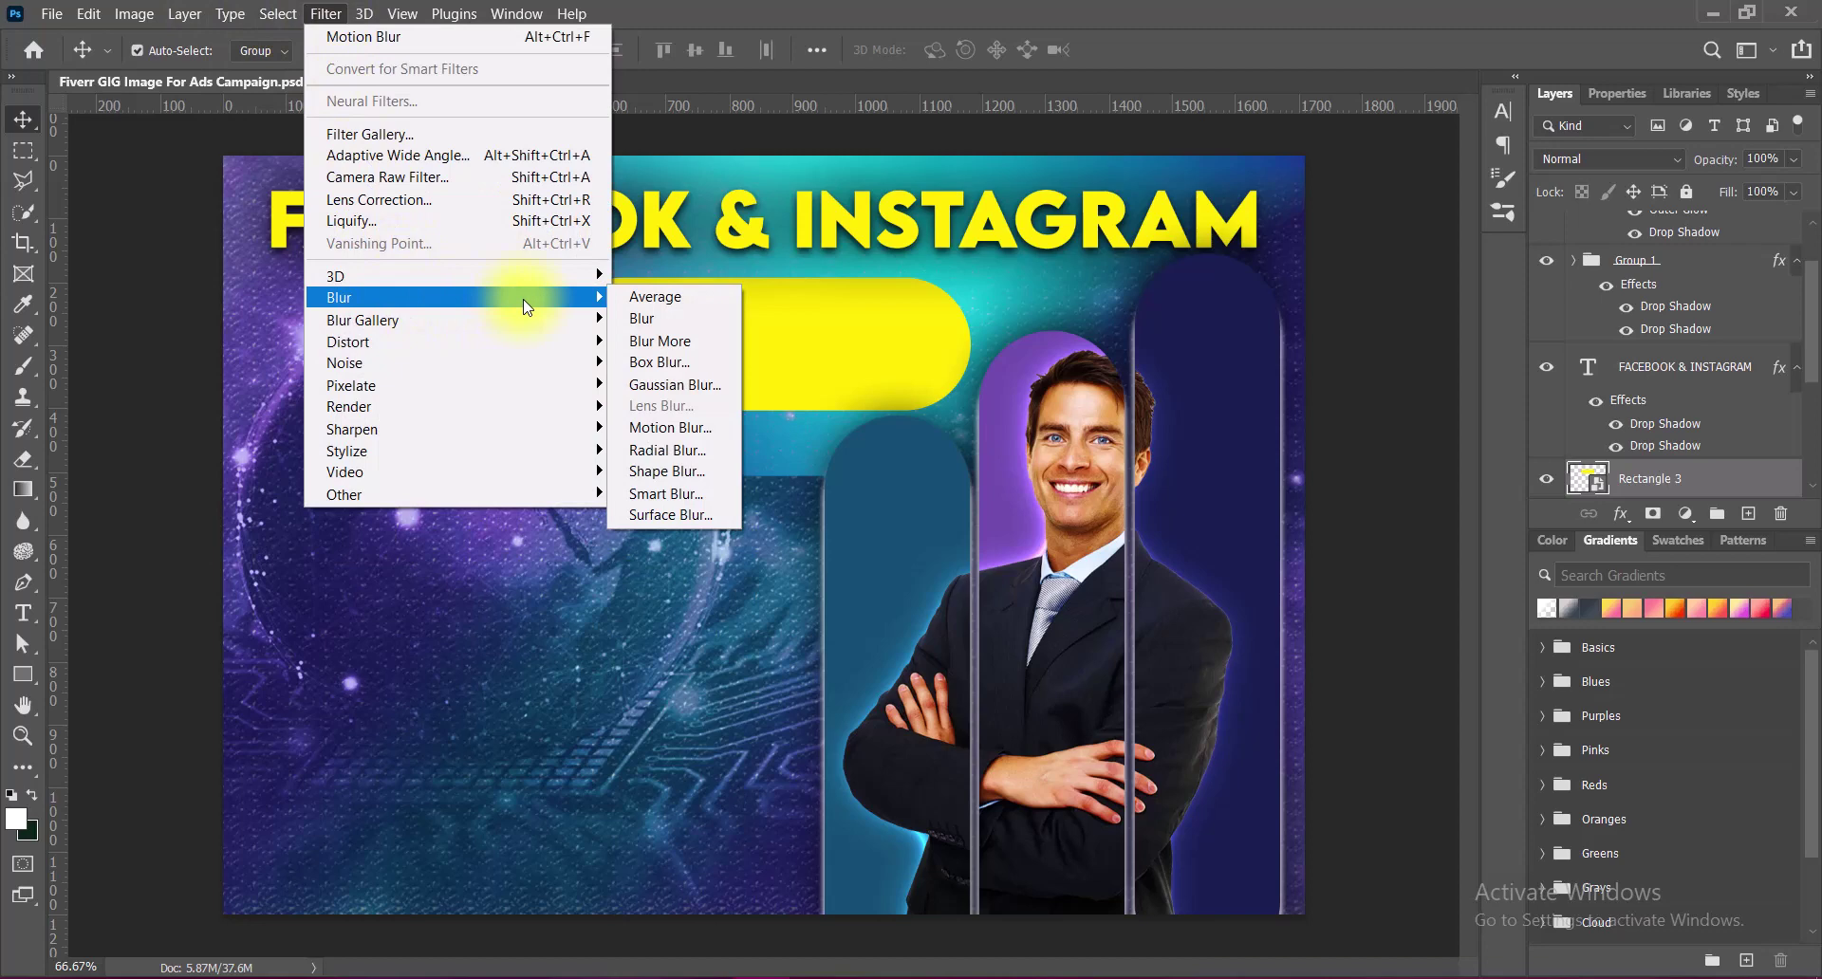
pyautogui.click(668, 427)
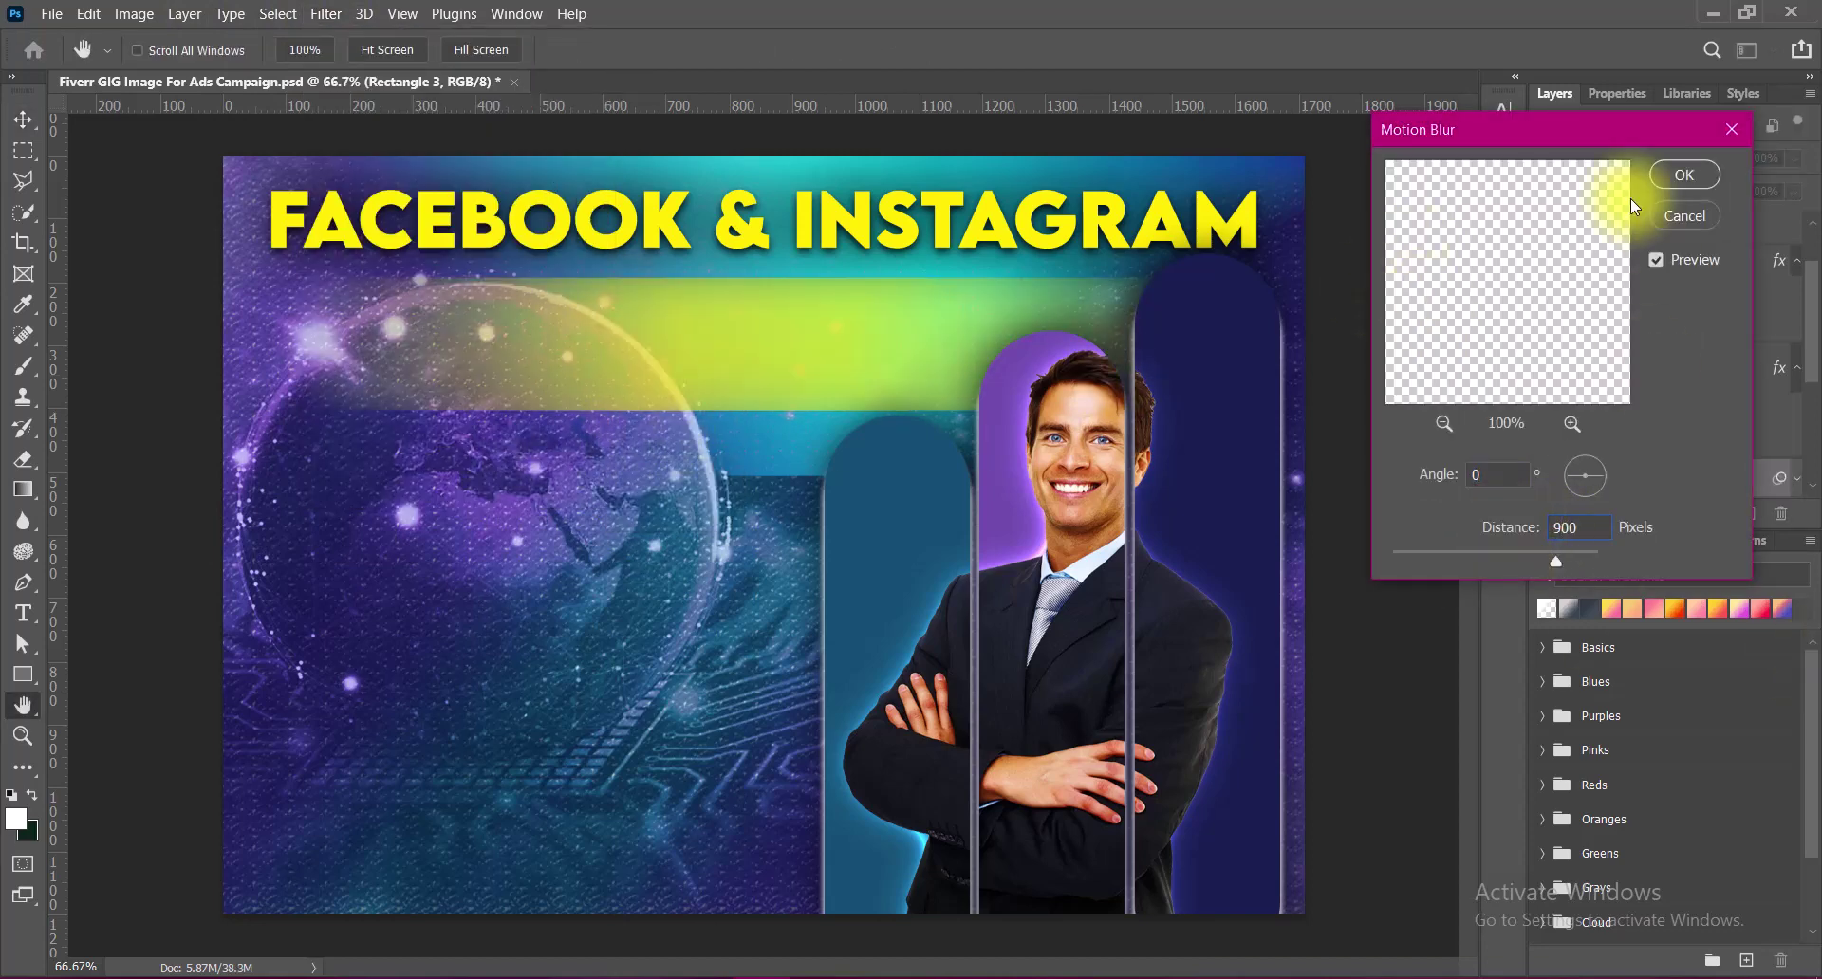
pyautogui.click(1681, 175)
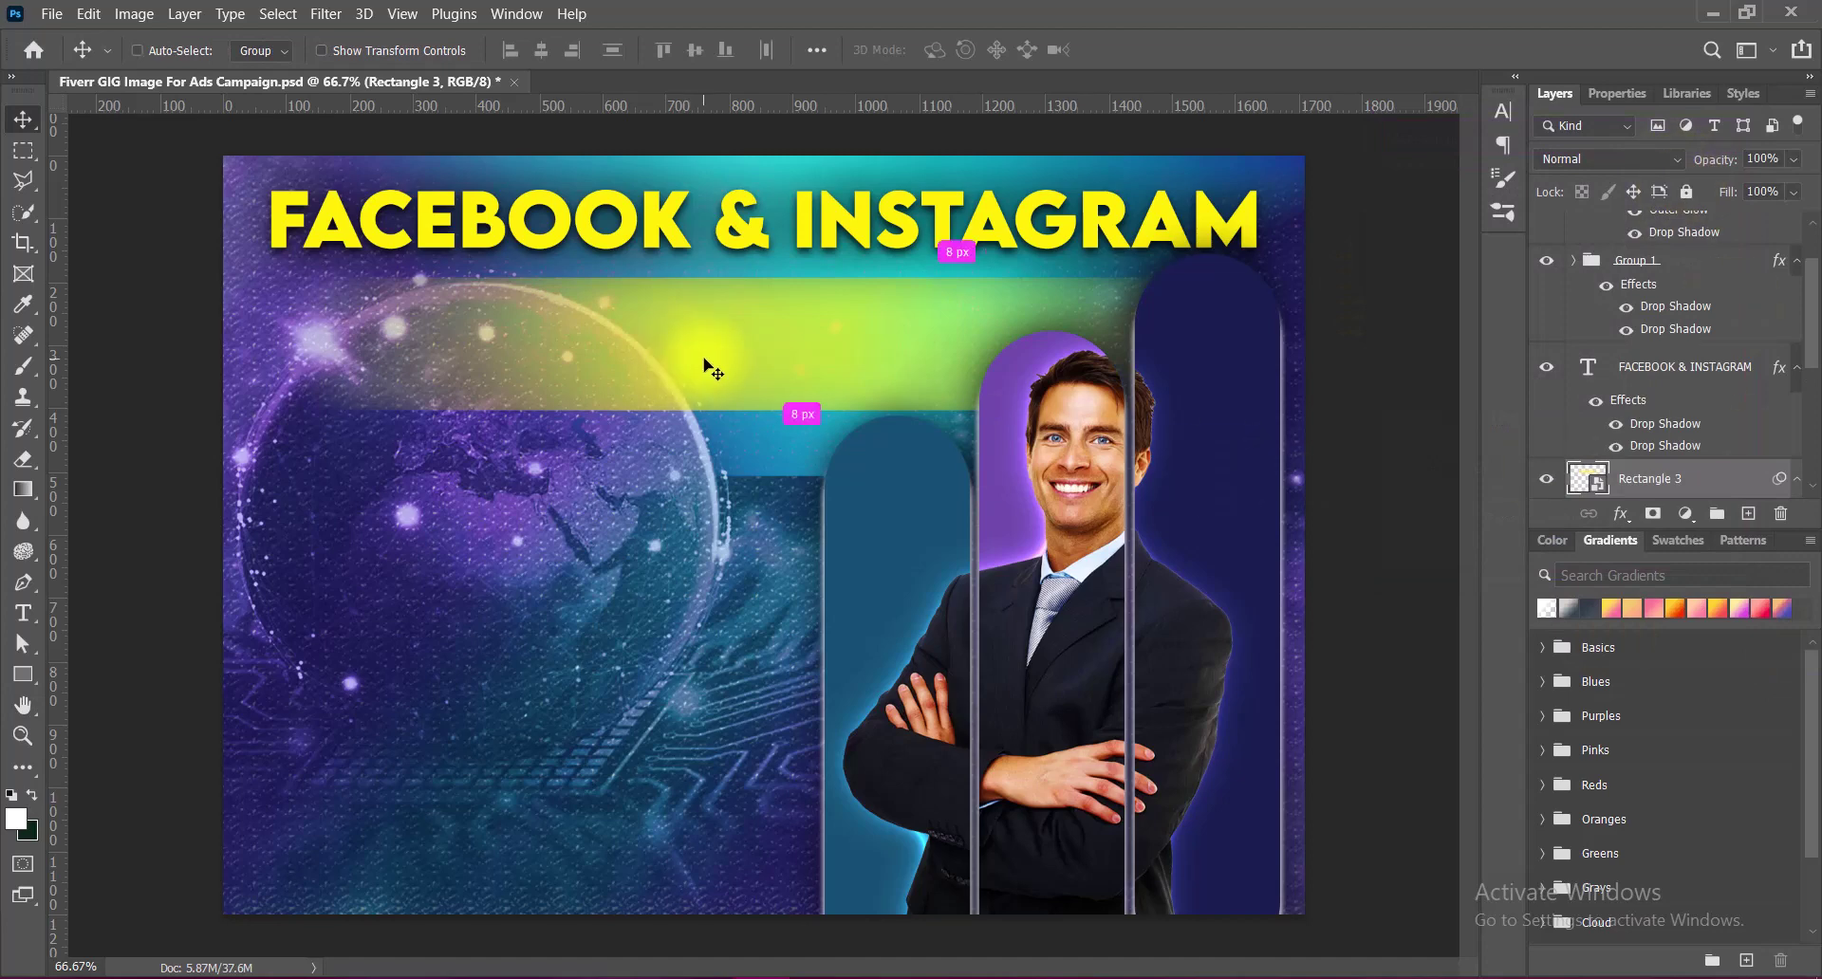
pyautogui.hotkey('ctrl', 't')
pyautogui.click(963, 521)
pyautogui.moveTo(763, 415); pyautogui.dragTo(763, 429)
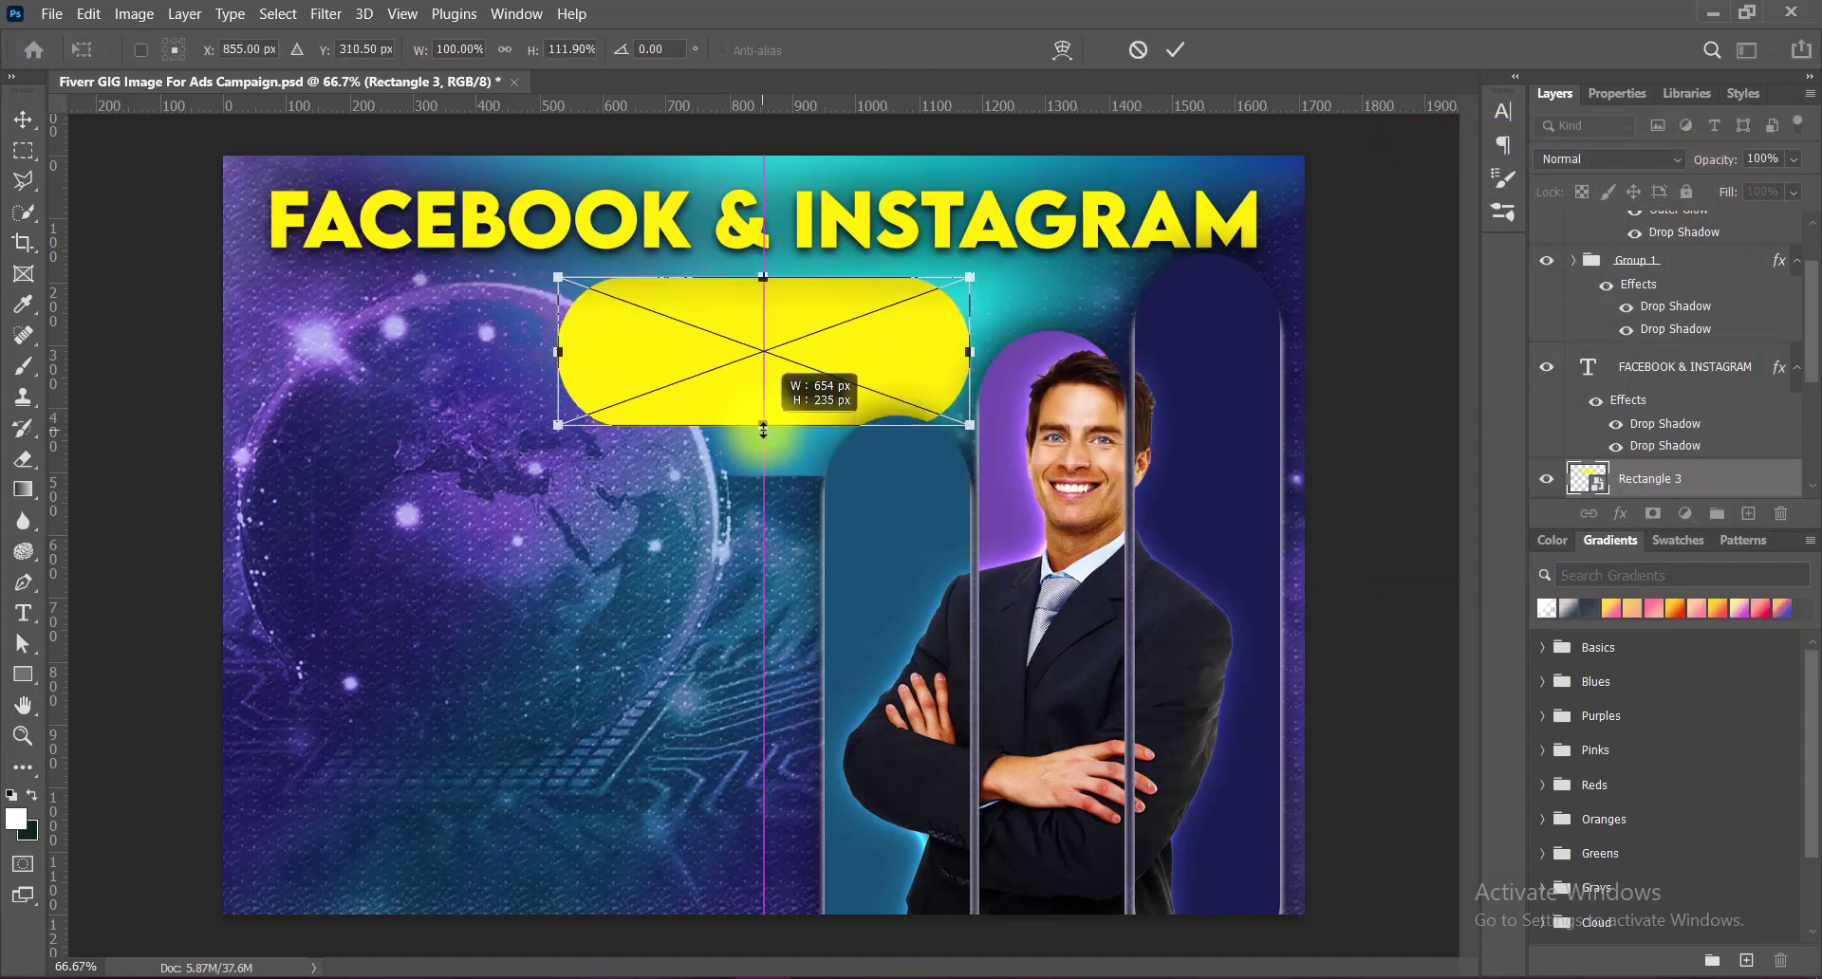
pyautogui.click(1175, 49)
# Apply a Gaussian Blur with radius 3 to the yellow band.
pyautogui.click(325, 14)
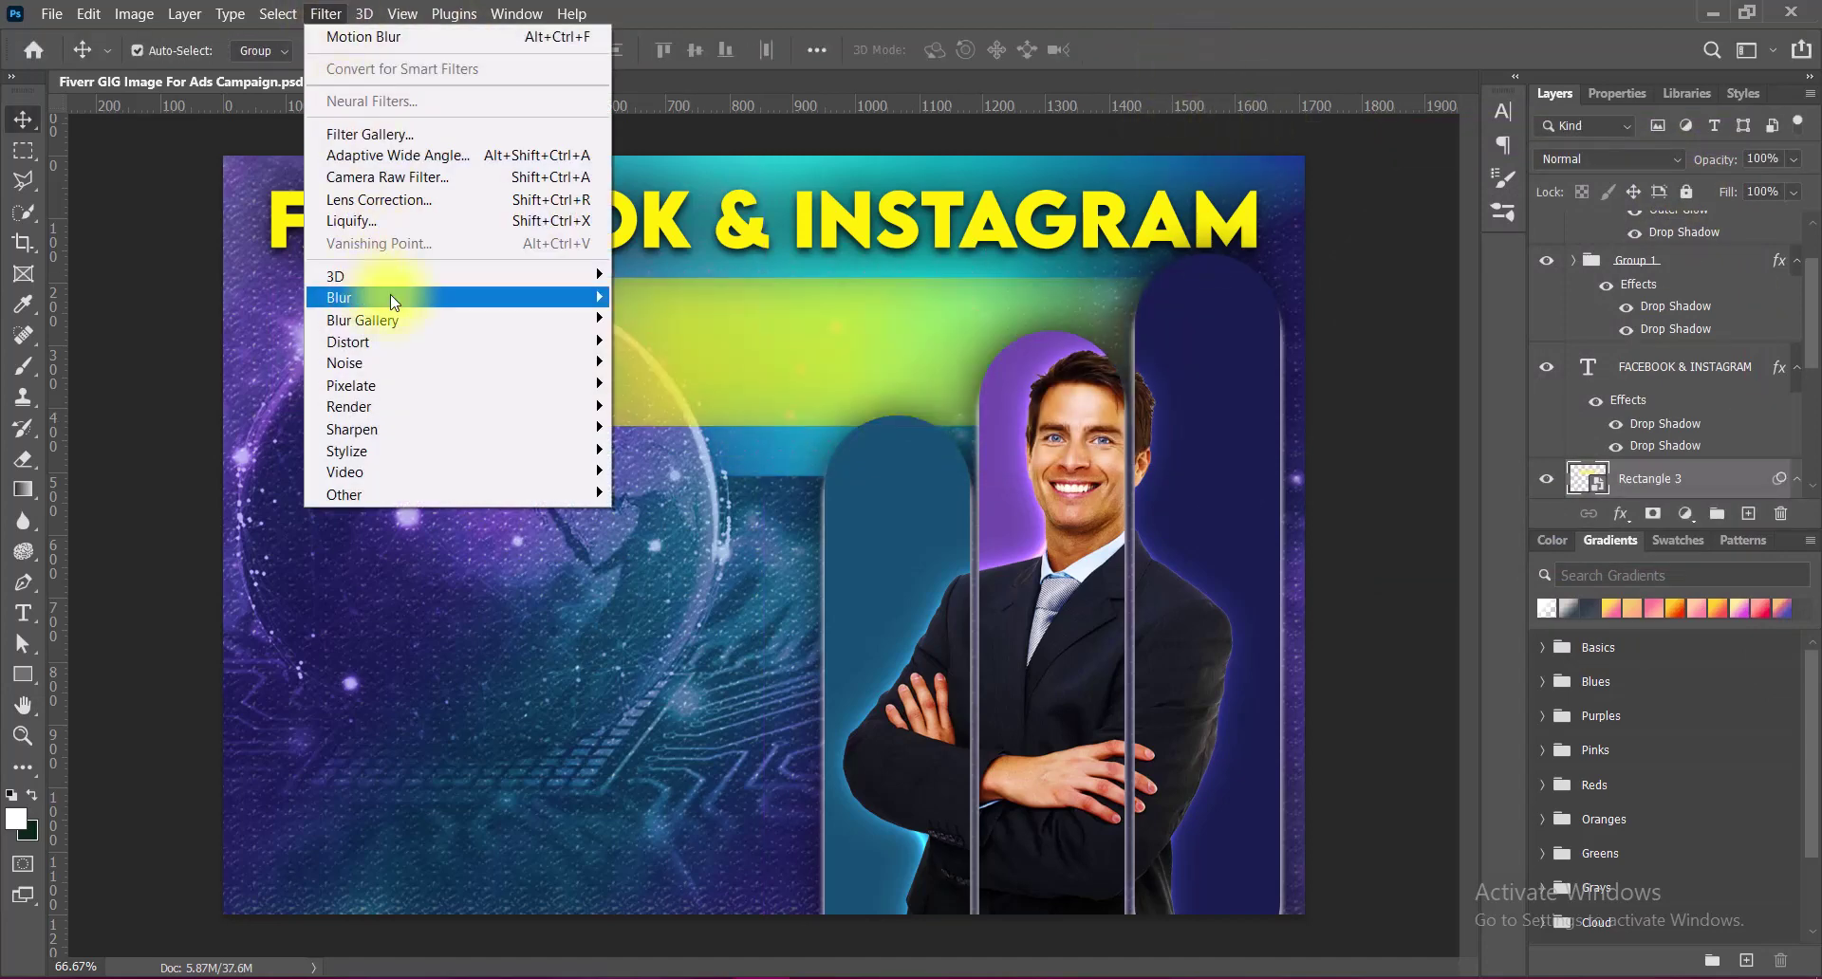
pyautogui.click(670, 385)
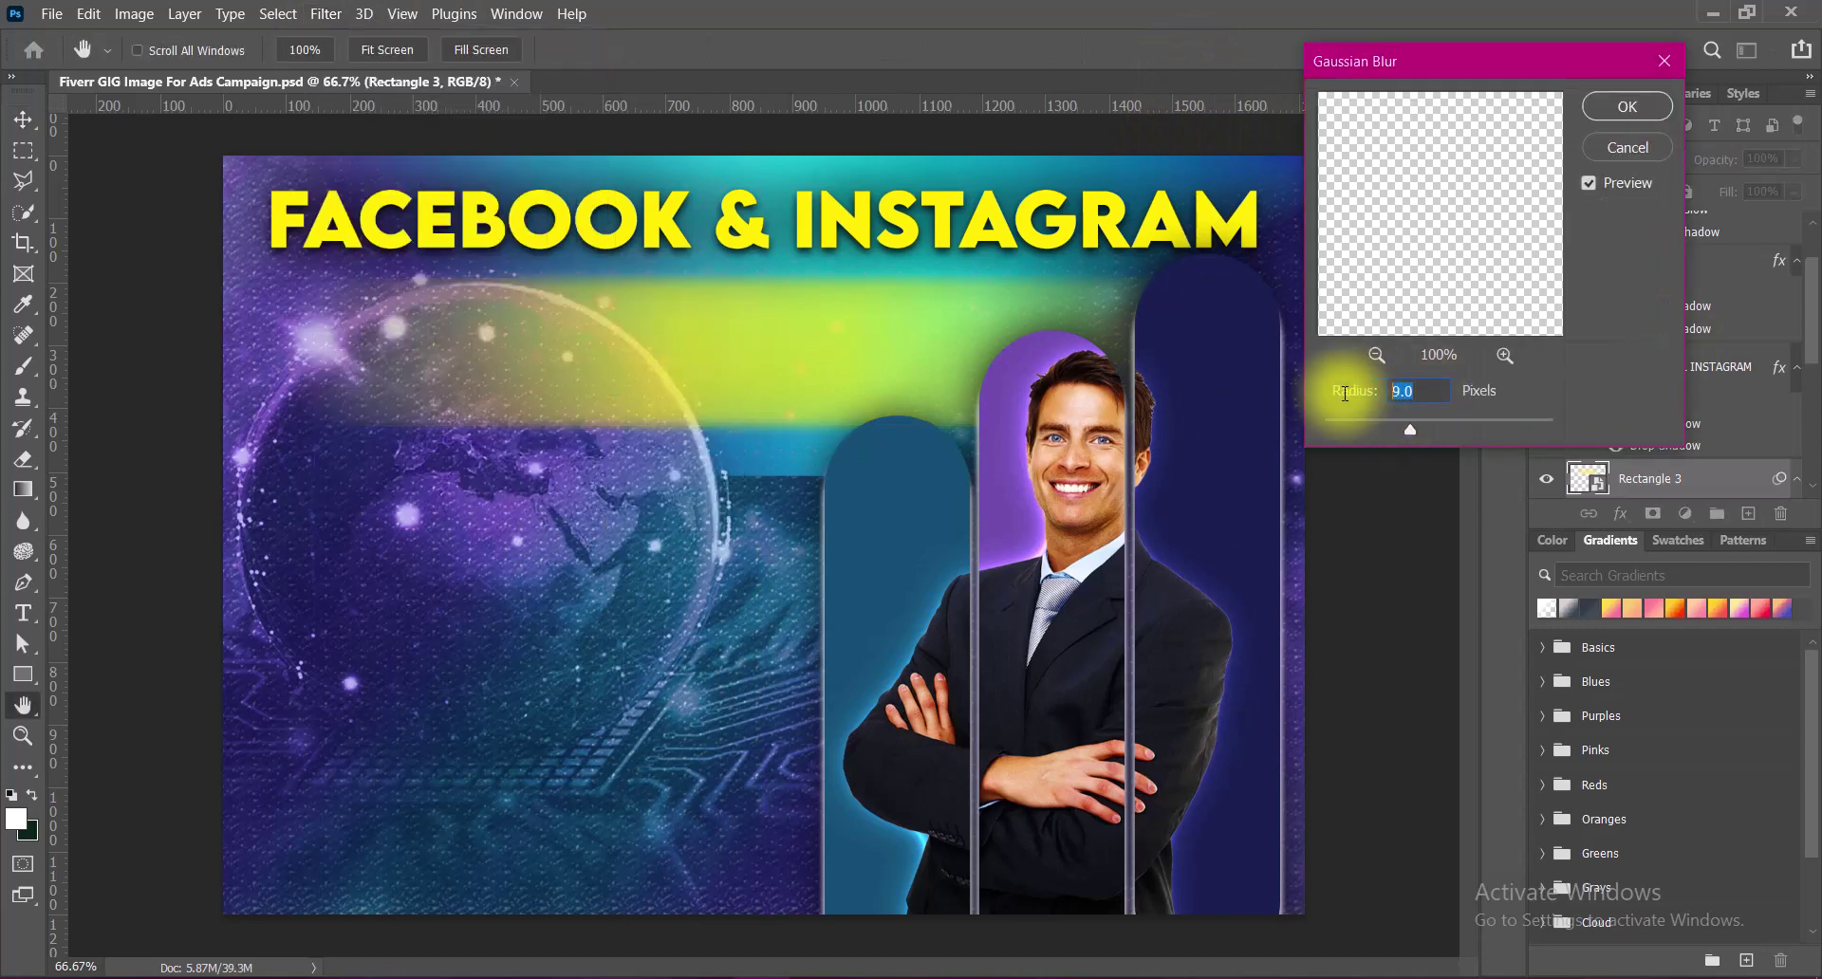
pyautogui.click(1361, 390)
pyautogui.write('3')
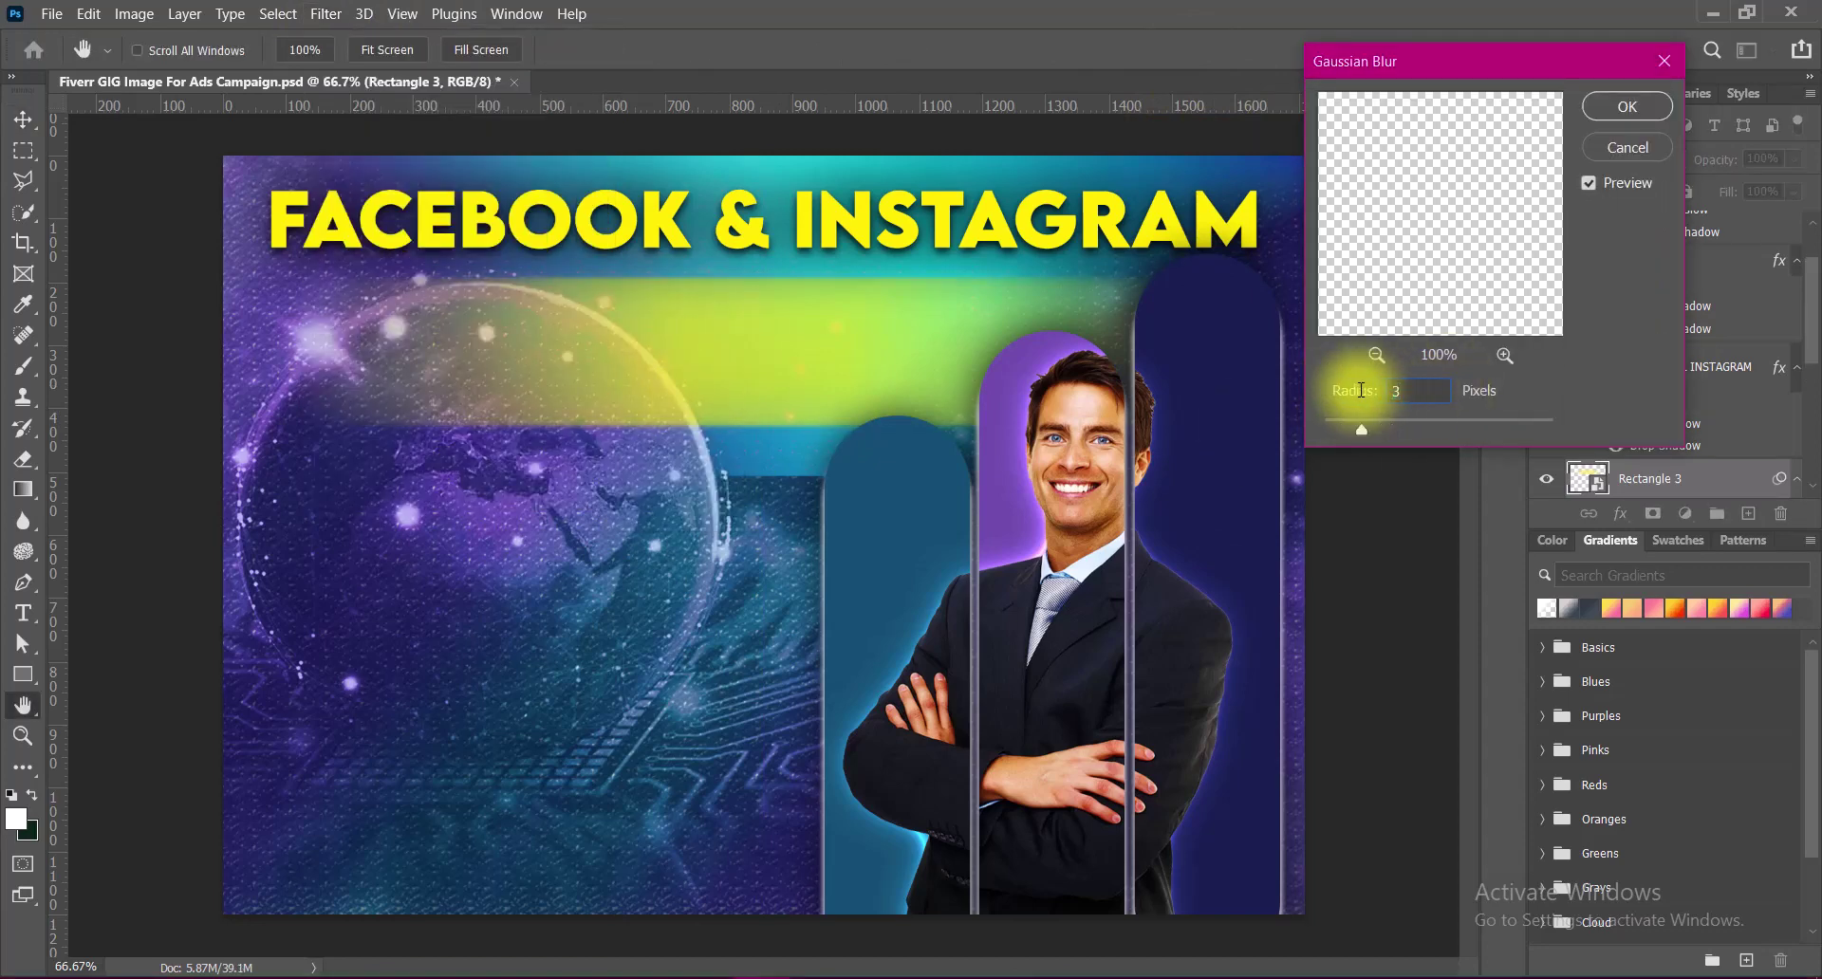
pyautogui.press('Return')
# Boost the image Vibrance to +100.
pyautogui.click(133, 13)
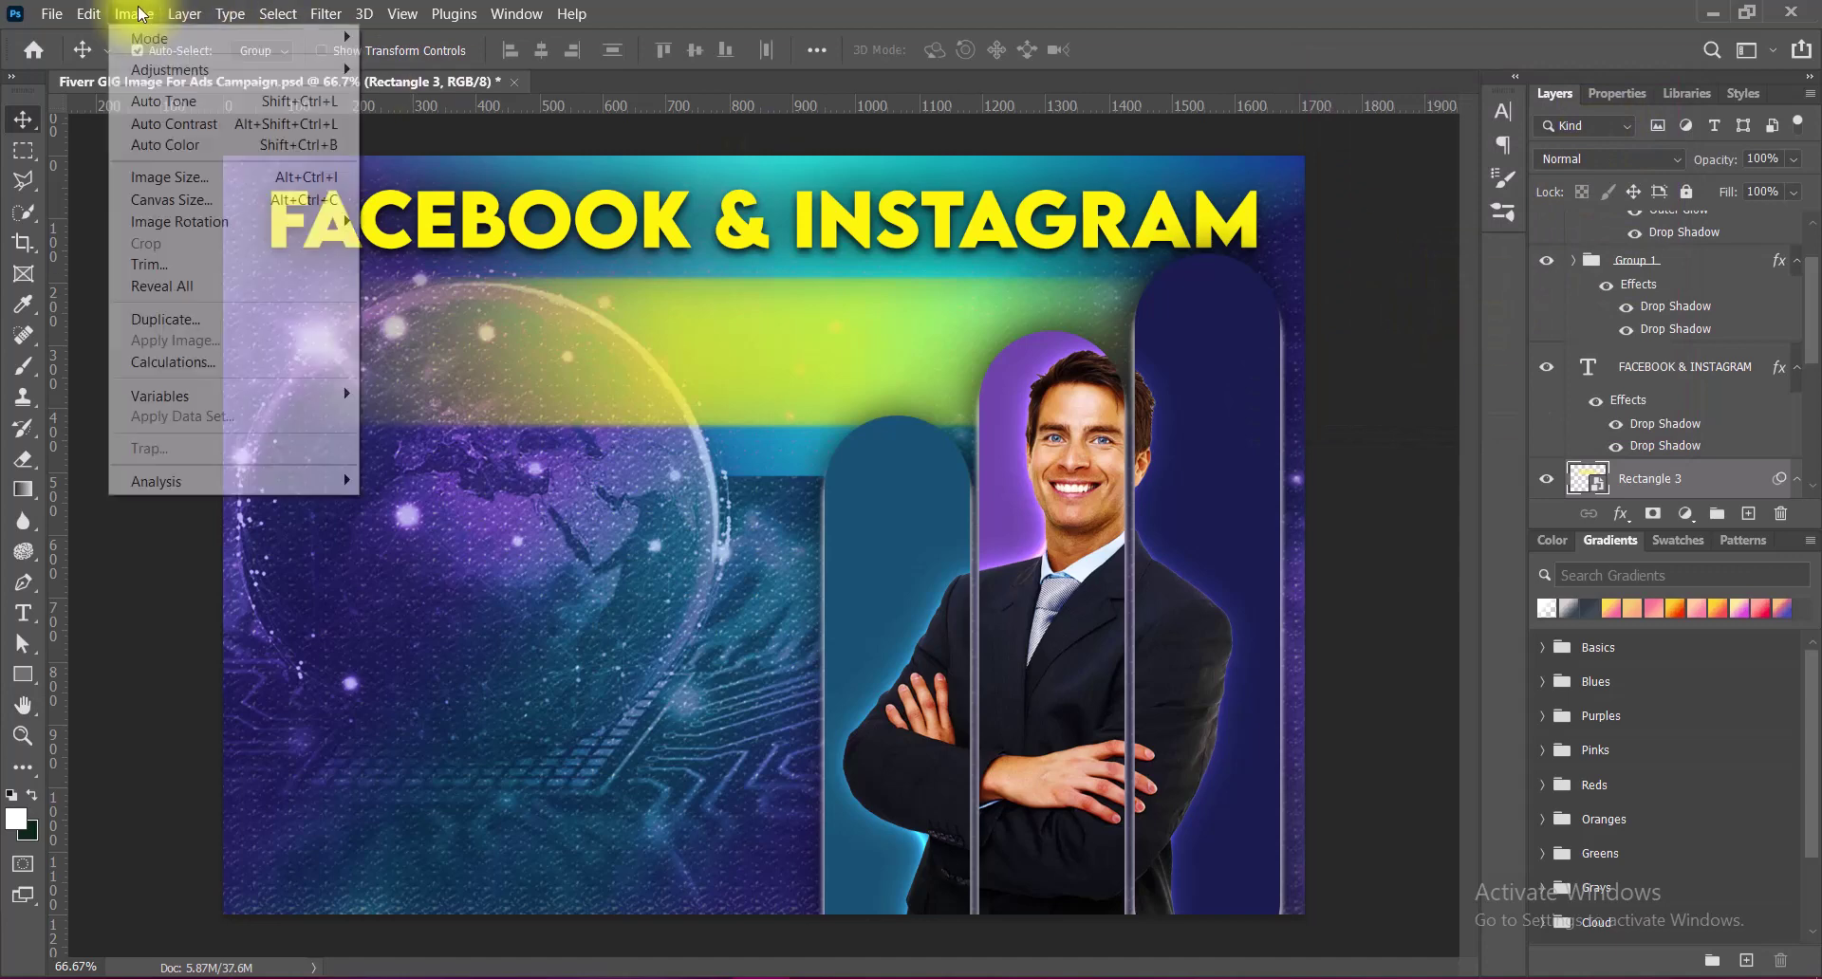
pyautogui.click(440, 169)
pyautogui.moveTo(846, 325); pyautogui.dragTo(963, 325)
pyautogui.moveTo(169, 68)
pyautogui.click(1080, 329)
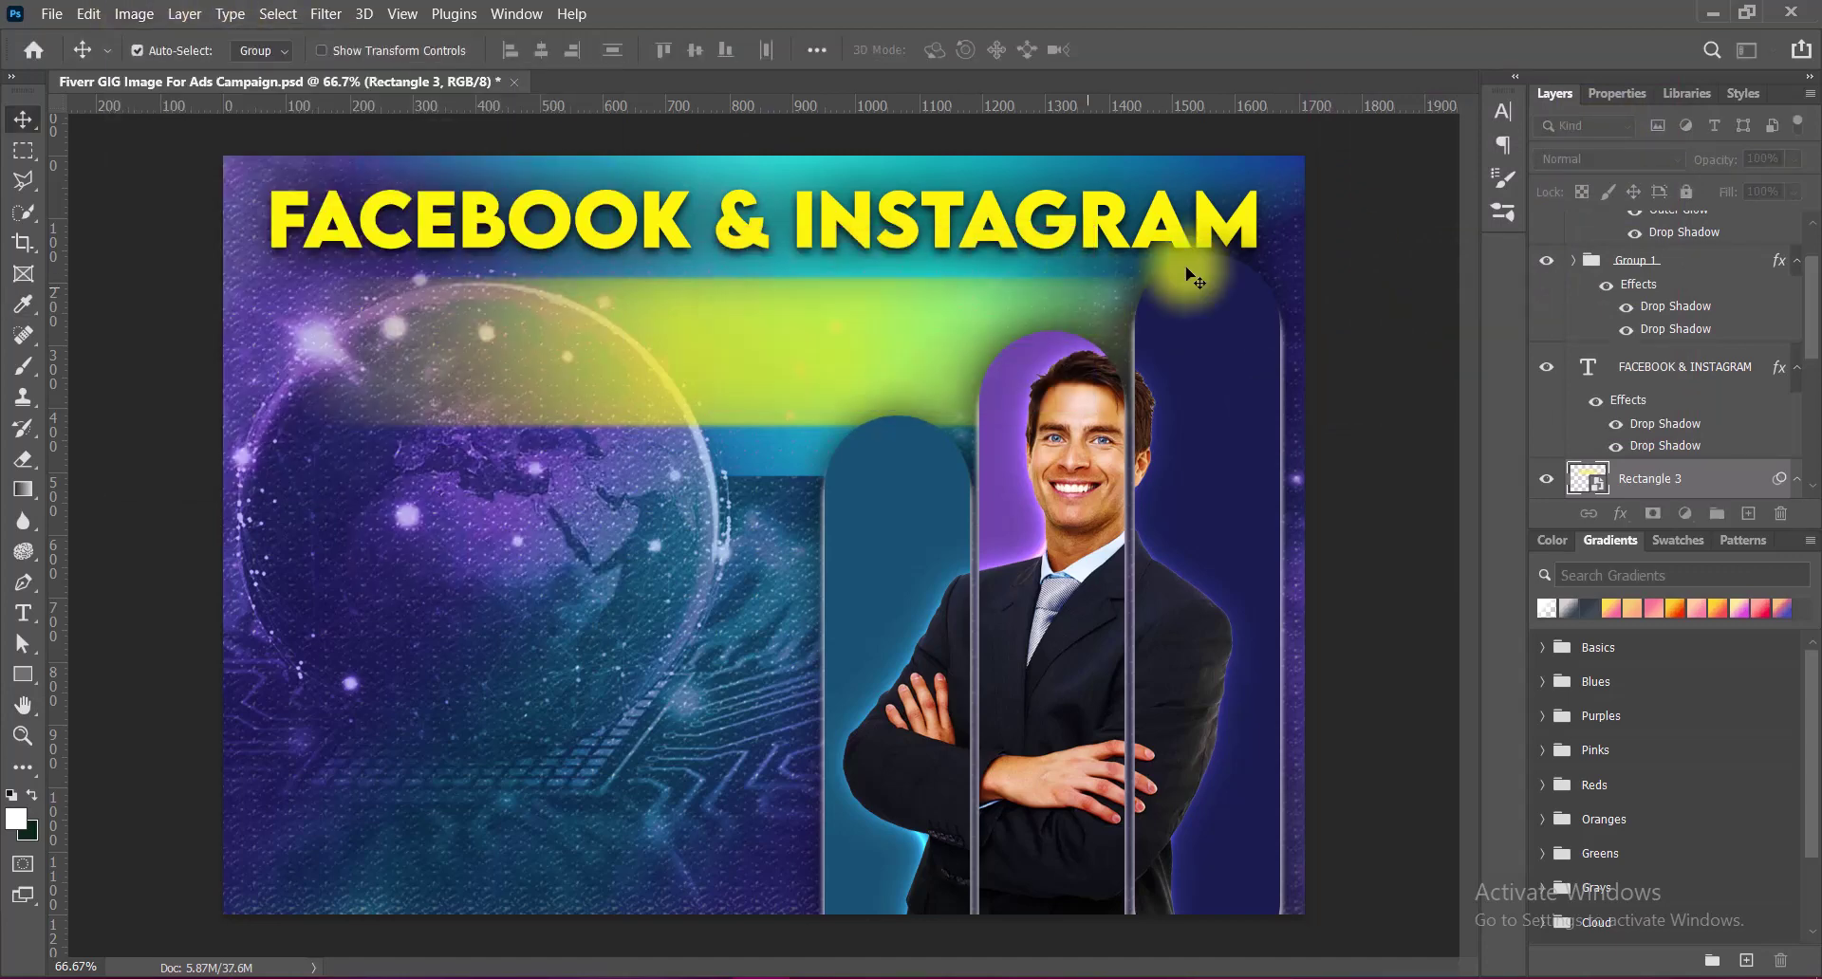
# Apply the Hue/Saturation Strong Saturation preset and add a new empty layer.
pyautogui.click(134, 13)
pyautogui.click(446, 190)
pyautogui.click(945, 205)
pyautogui.click(1049, 325)
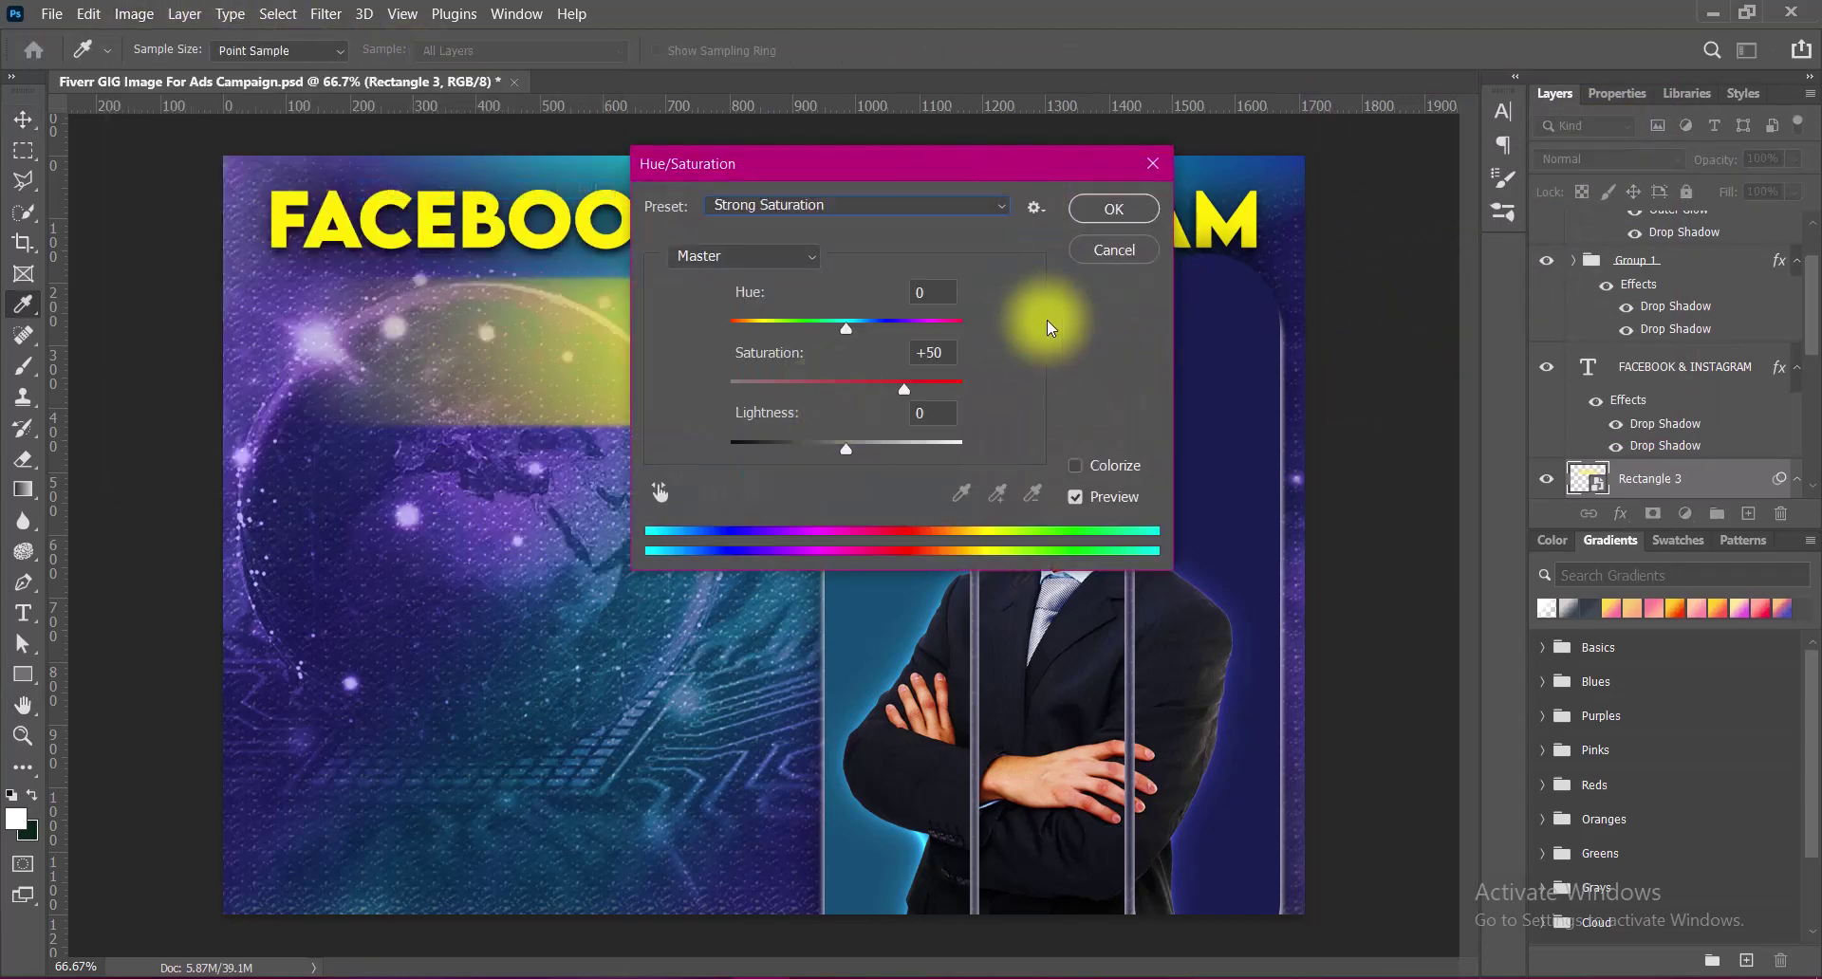
pyautogui.click(1113, 209)
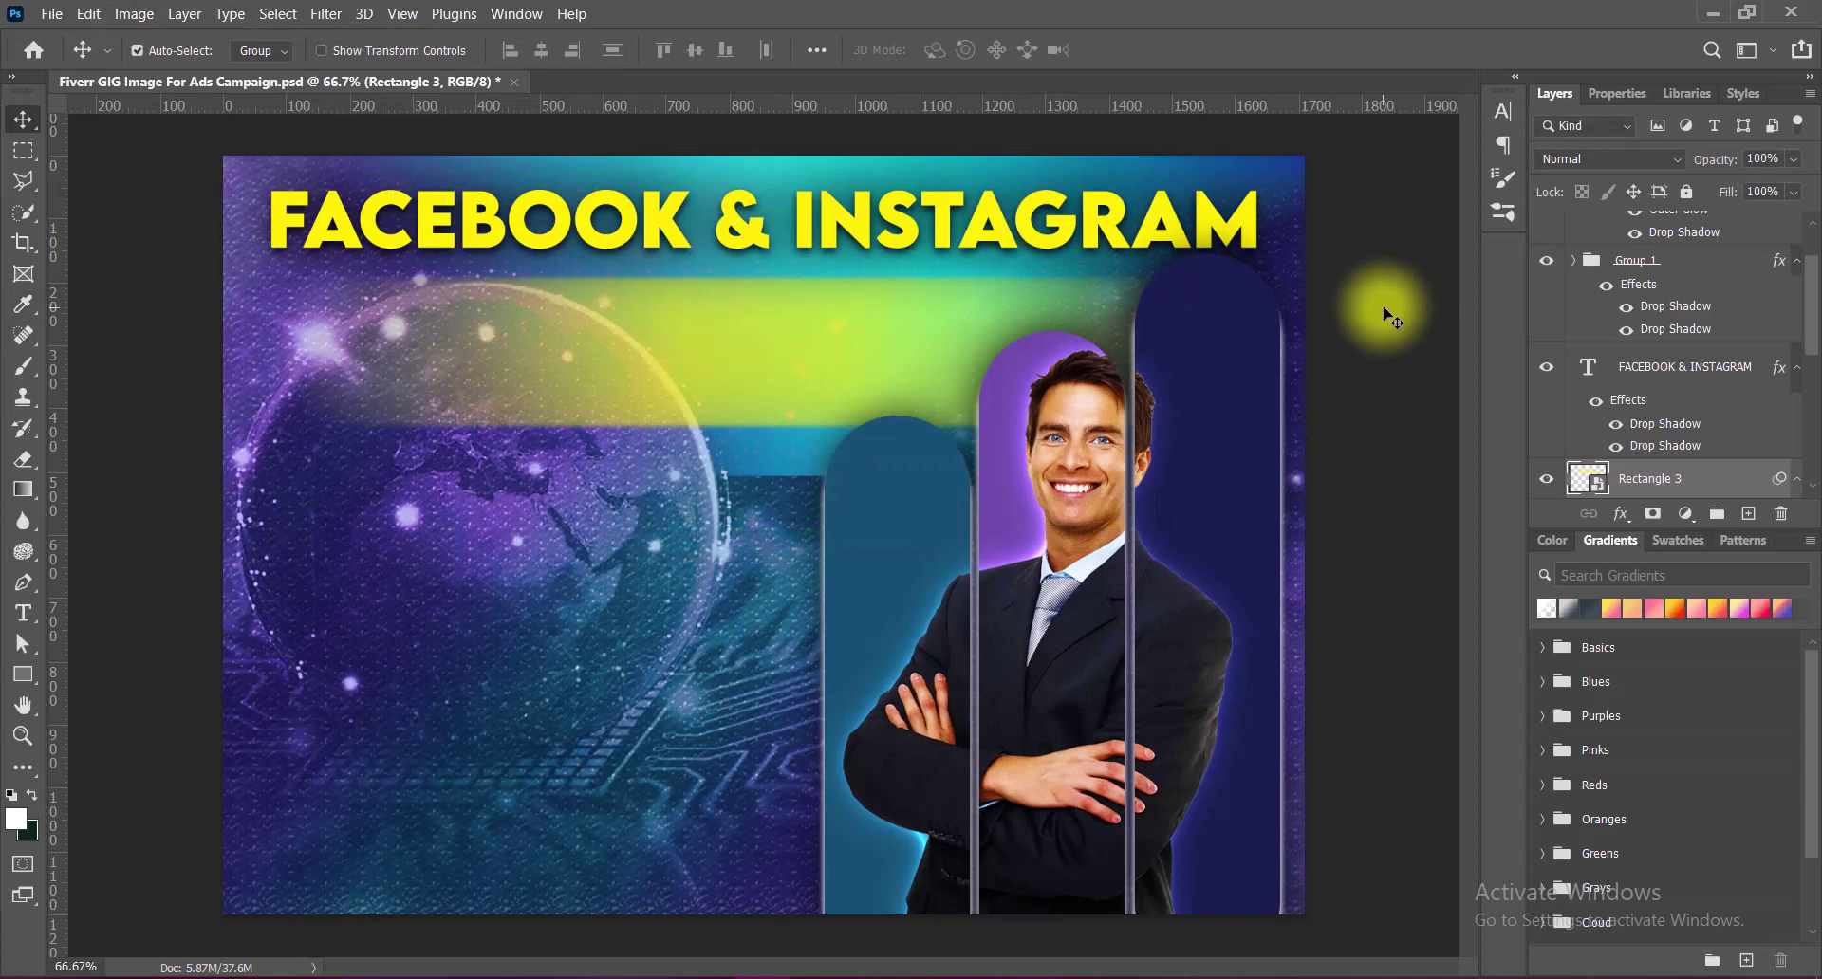
pyautogui.click(1748, 513)
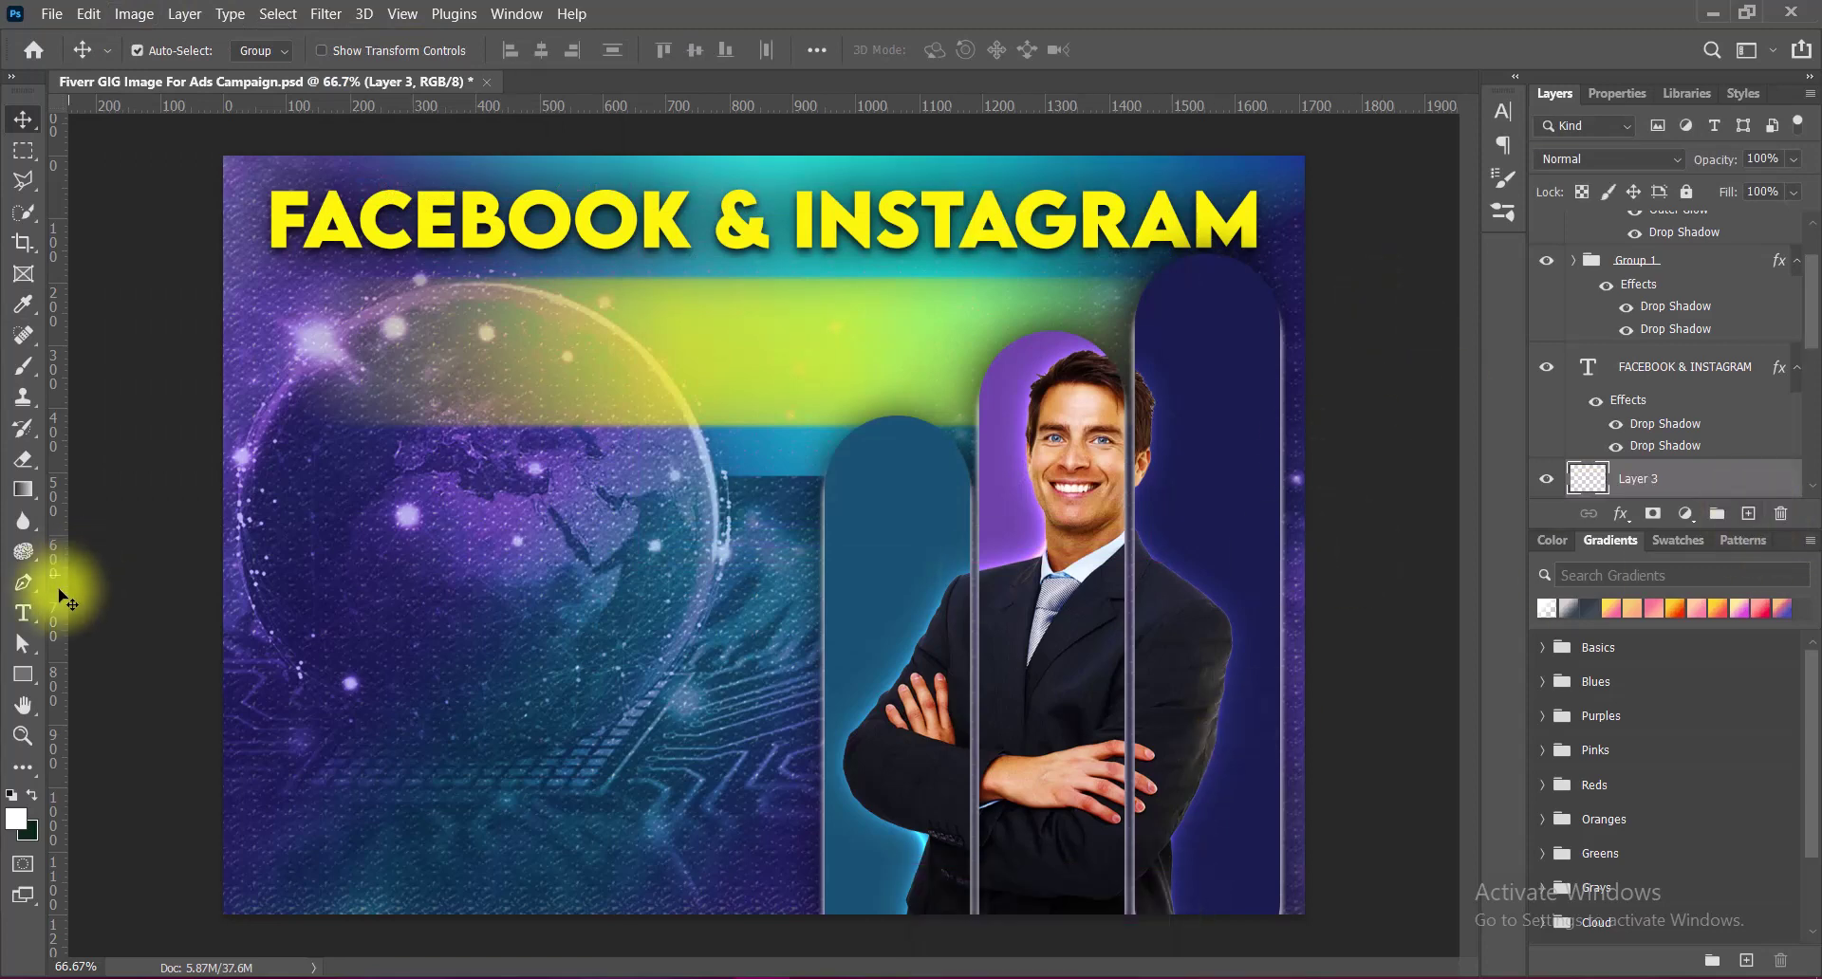
# Type "Ads Campaign" on the yellow band in the Exotc350 Bd BT font.
pyautogui.click(24, 614)
pyautogui.click(674, 351)
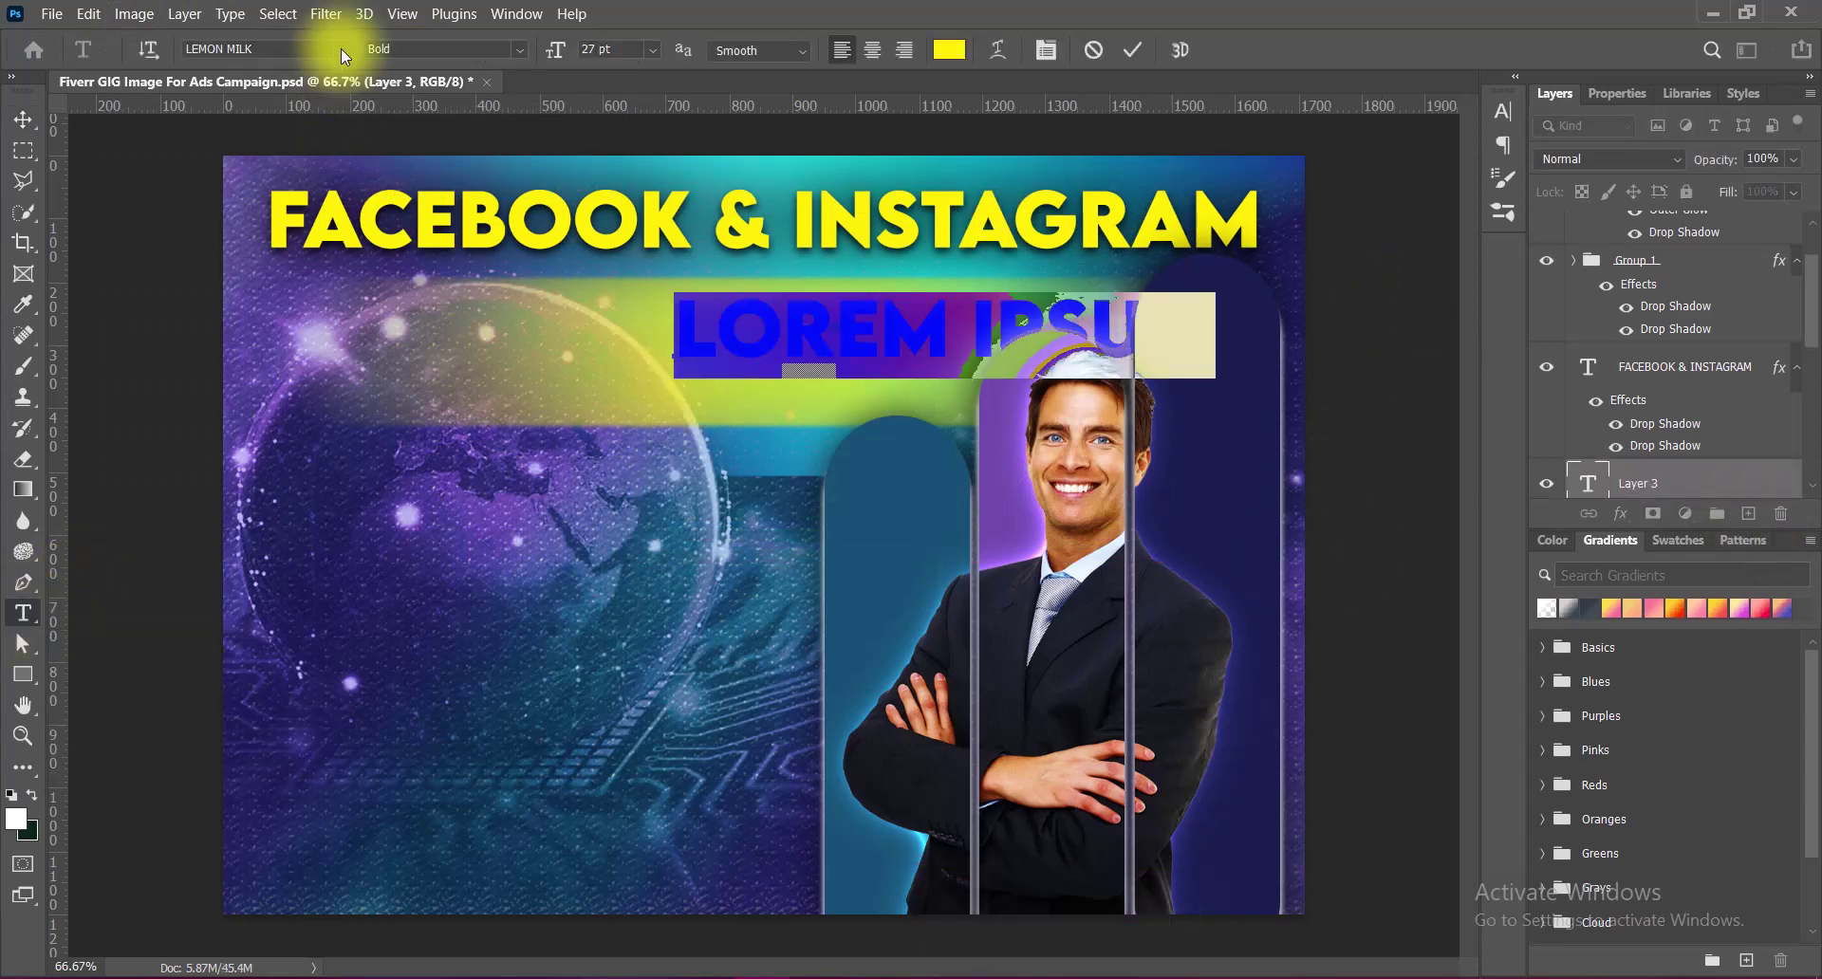
pyautogui.click(340, 49)
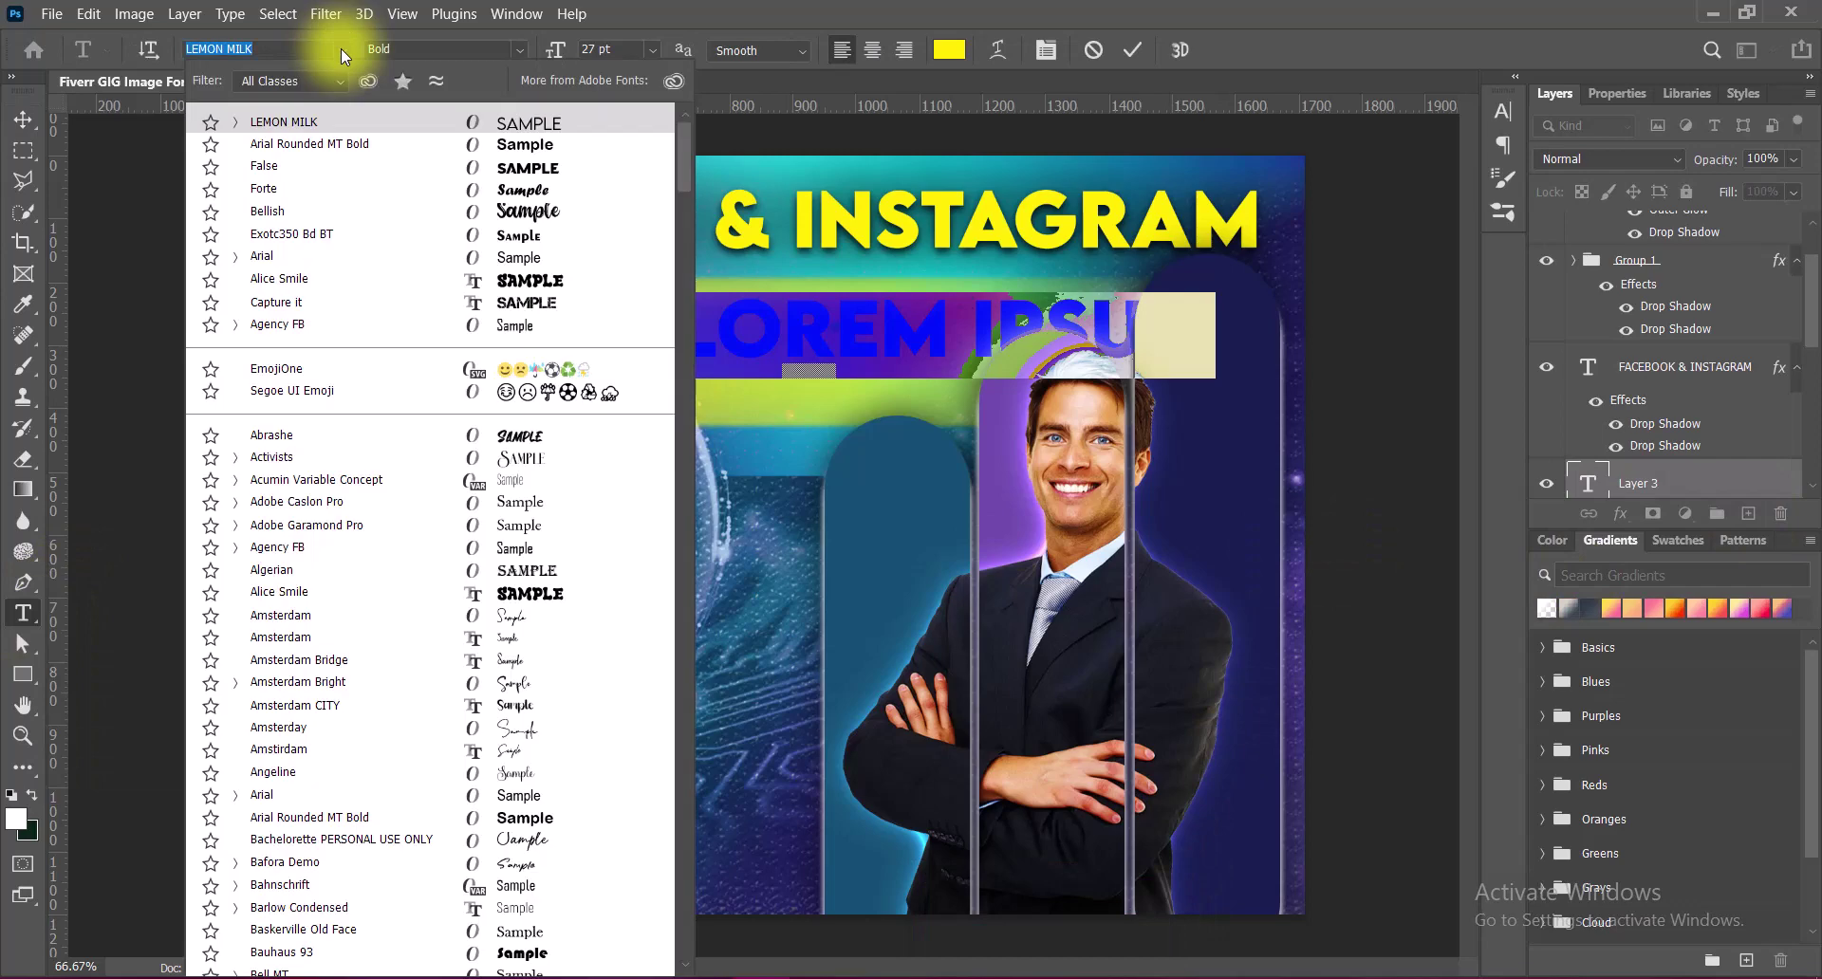
pyautogui.click(520, 235)
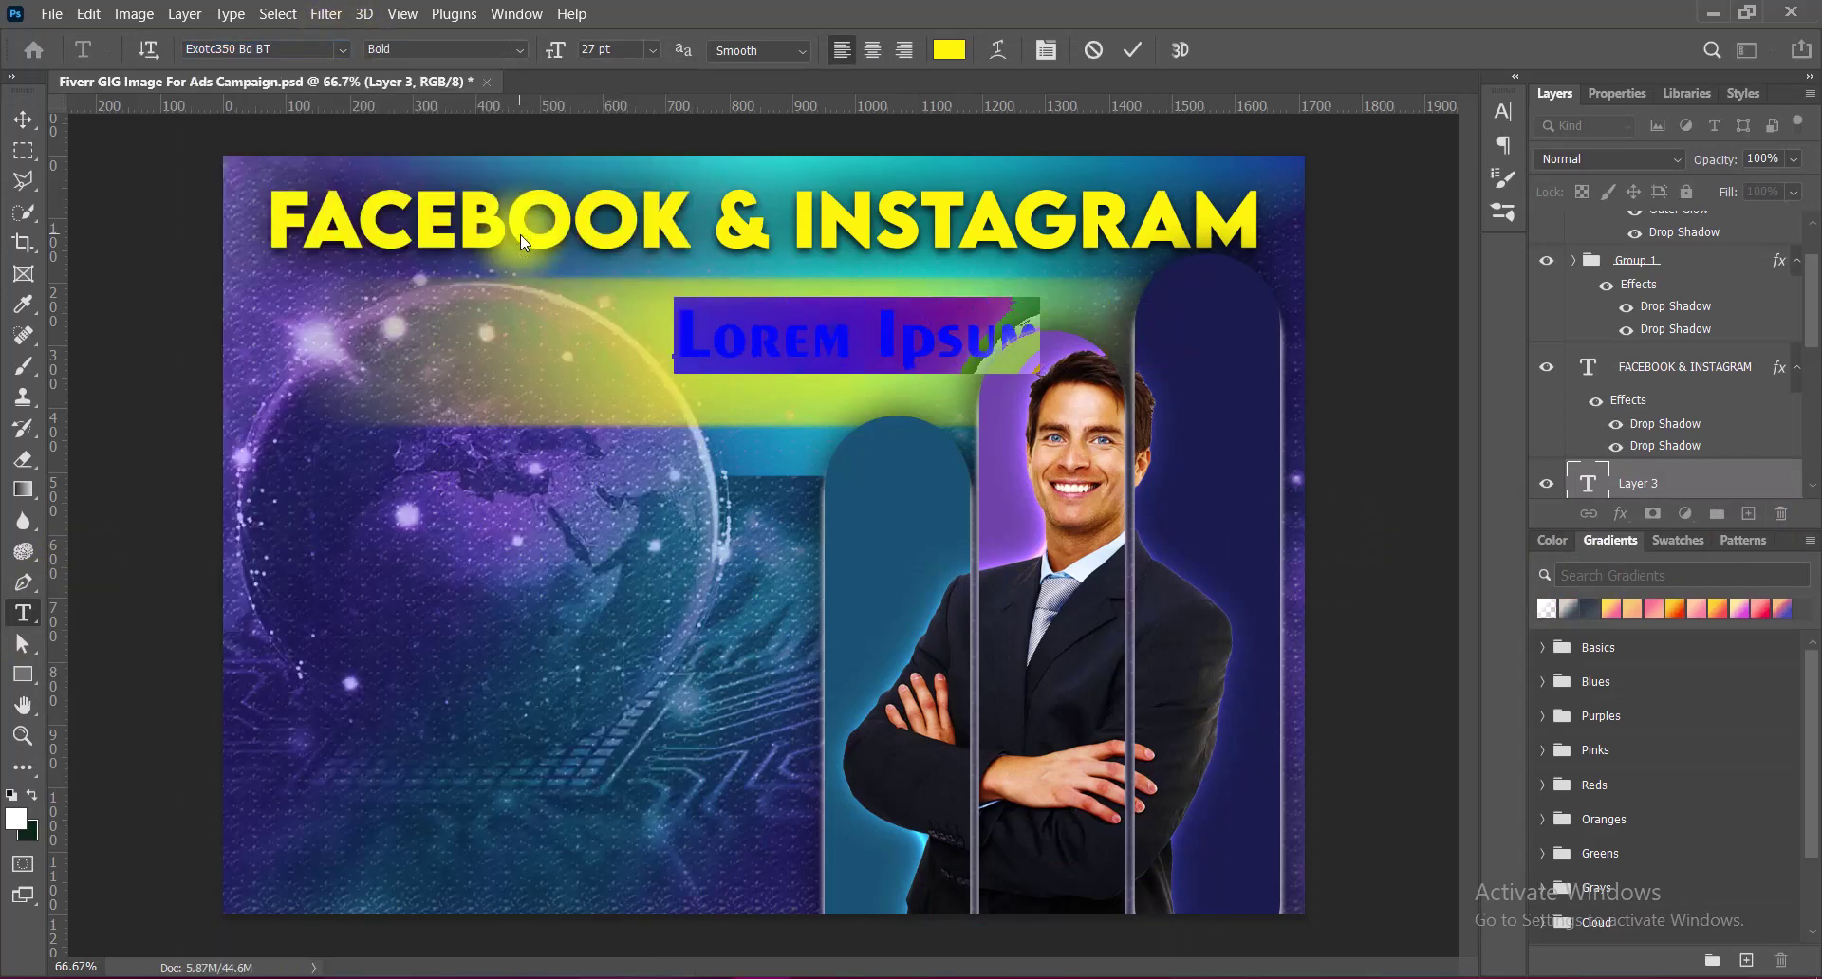
pyautogui.write('Ads')
pyautogui.press('BackSpace')
pyautogui.press('BackSpace')
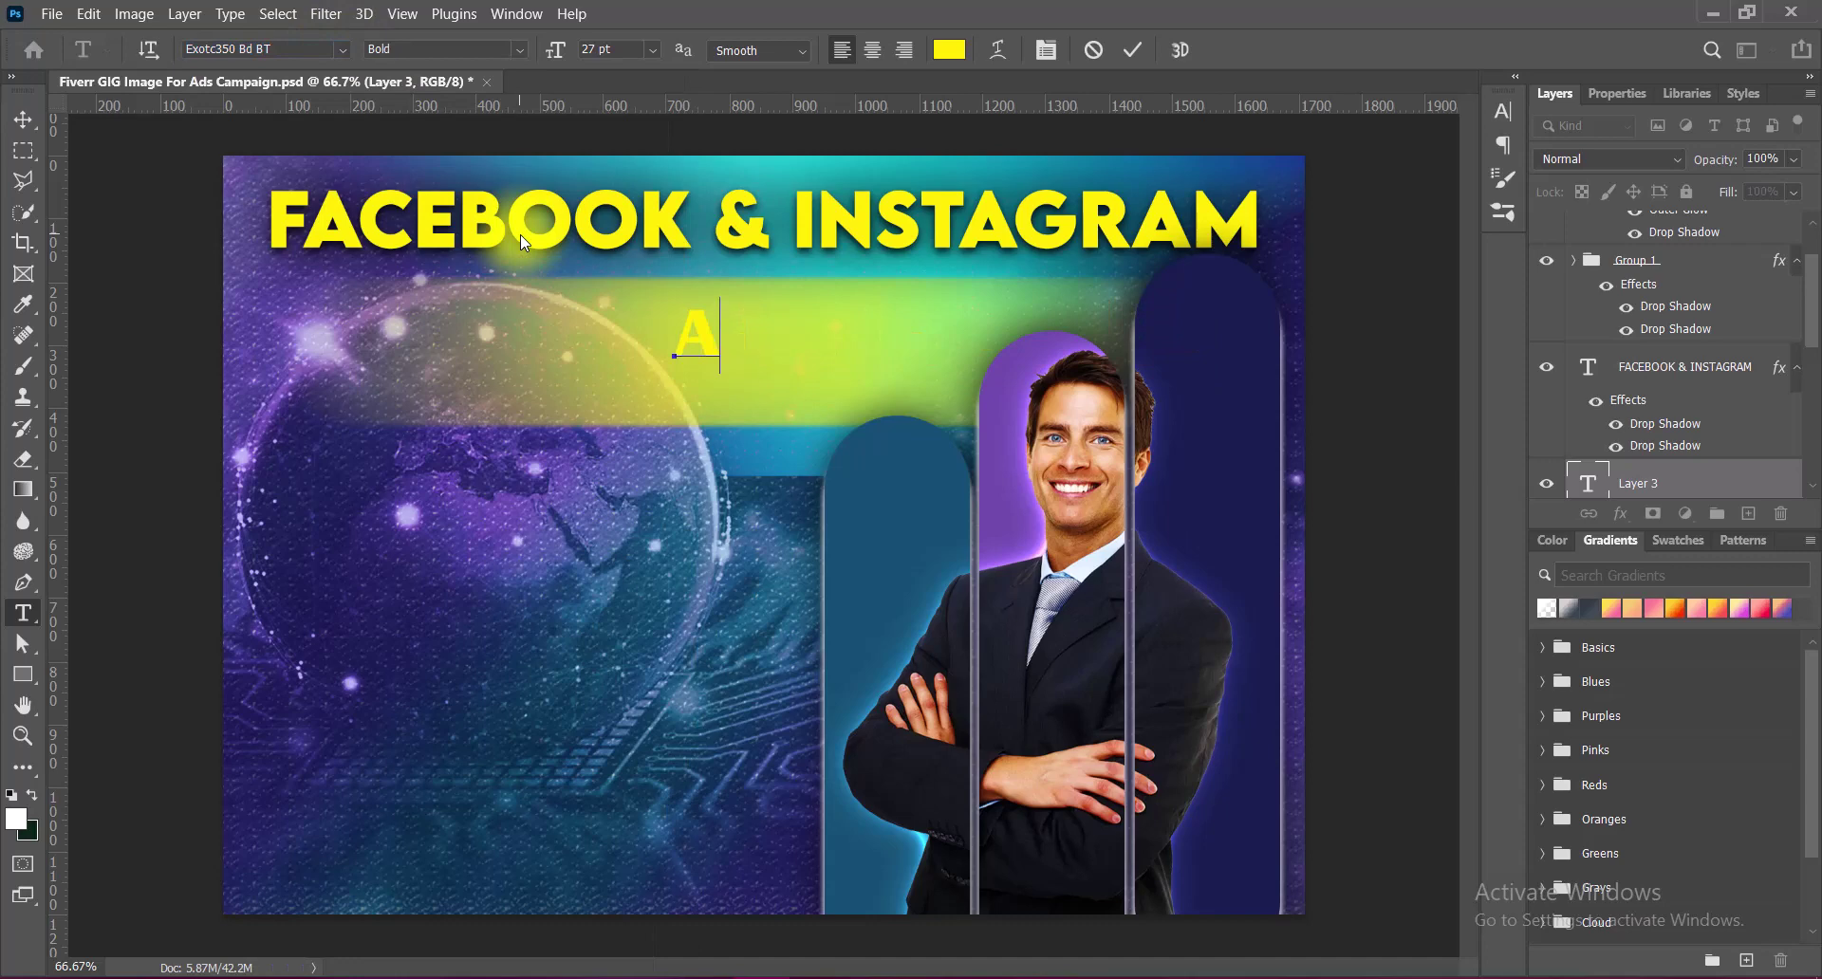
pyautogui.write('DS')
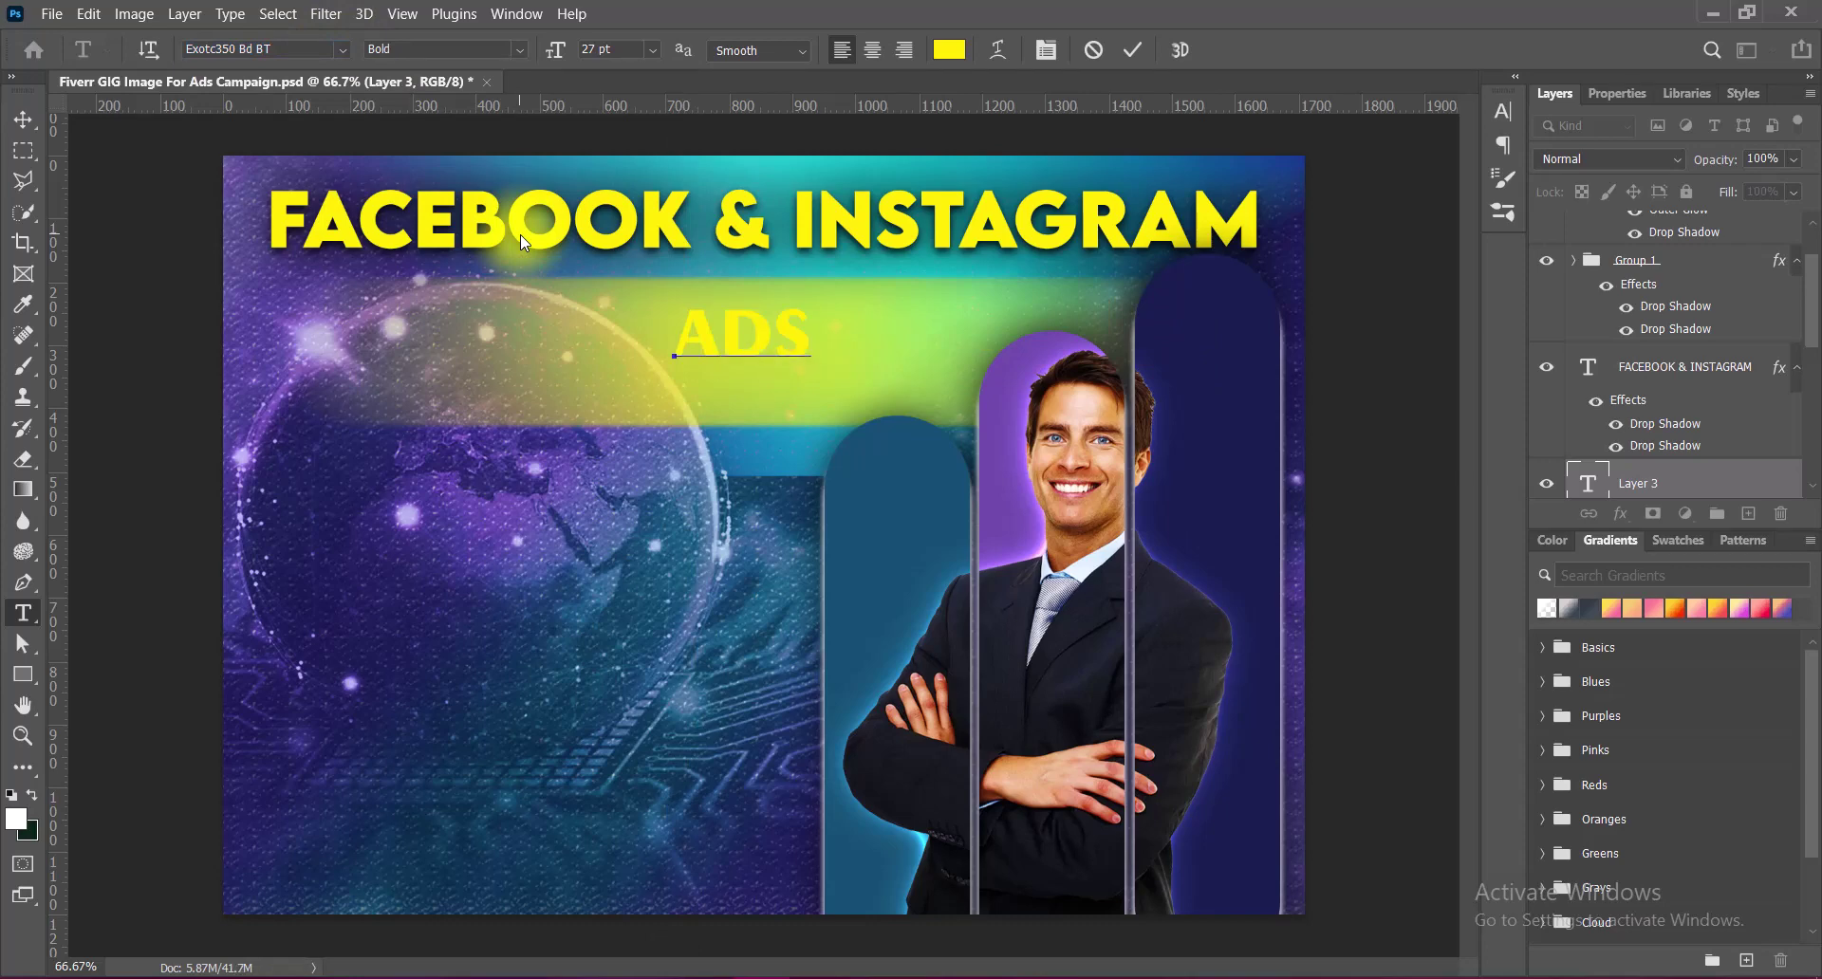
pyautogui.press('BackSpace')
pyautogui.press('BackSpace')
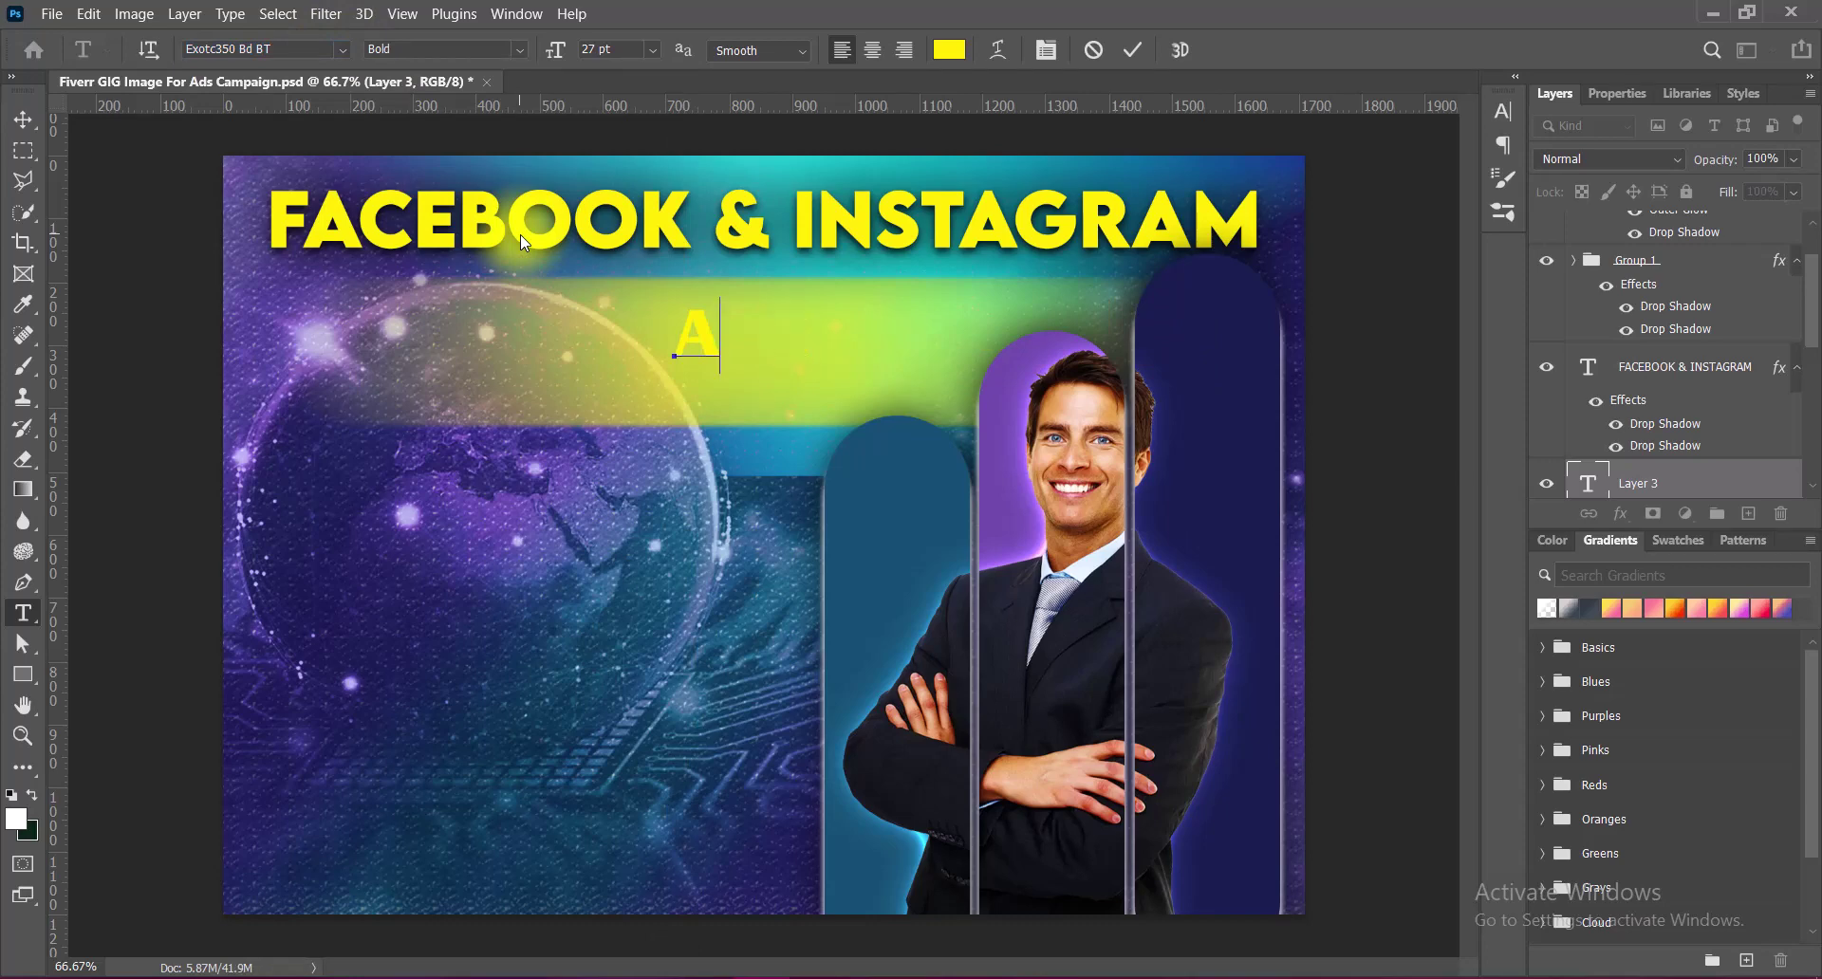
pyautogui.write('ds')
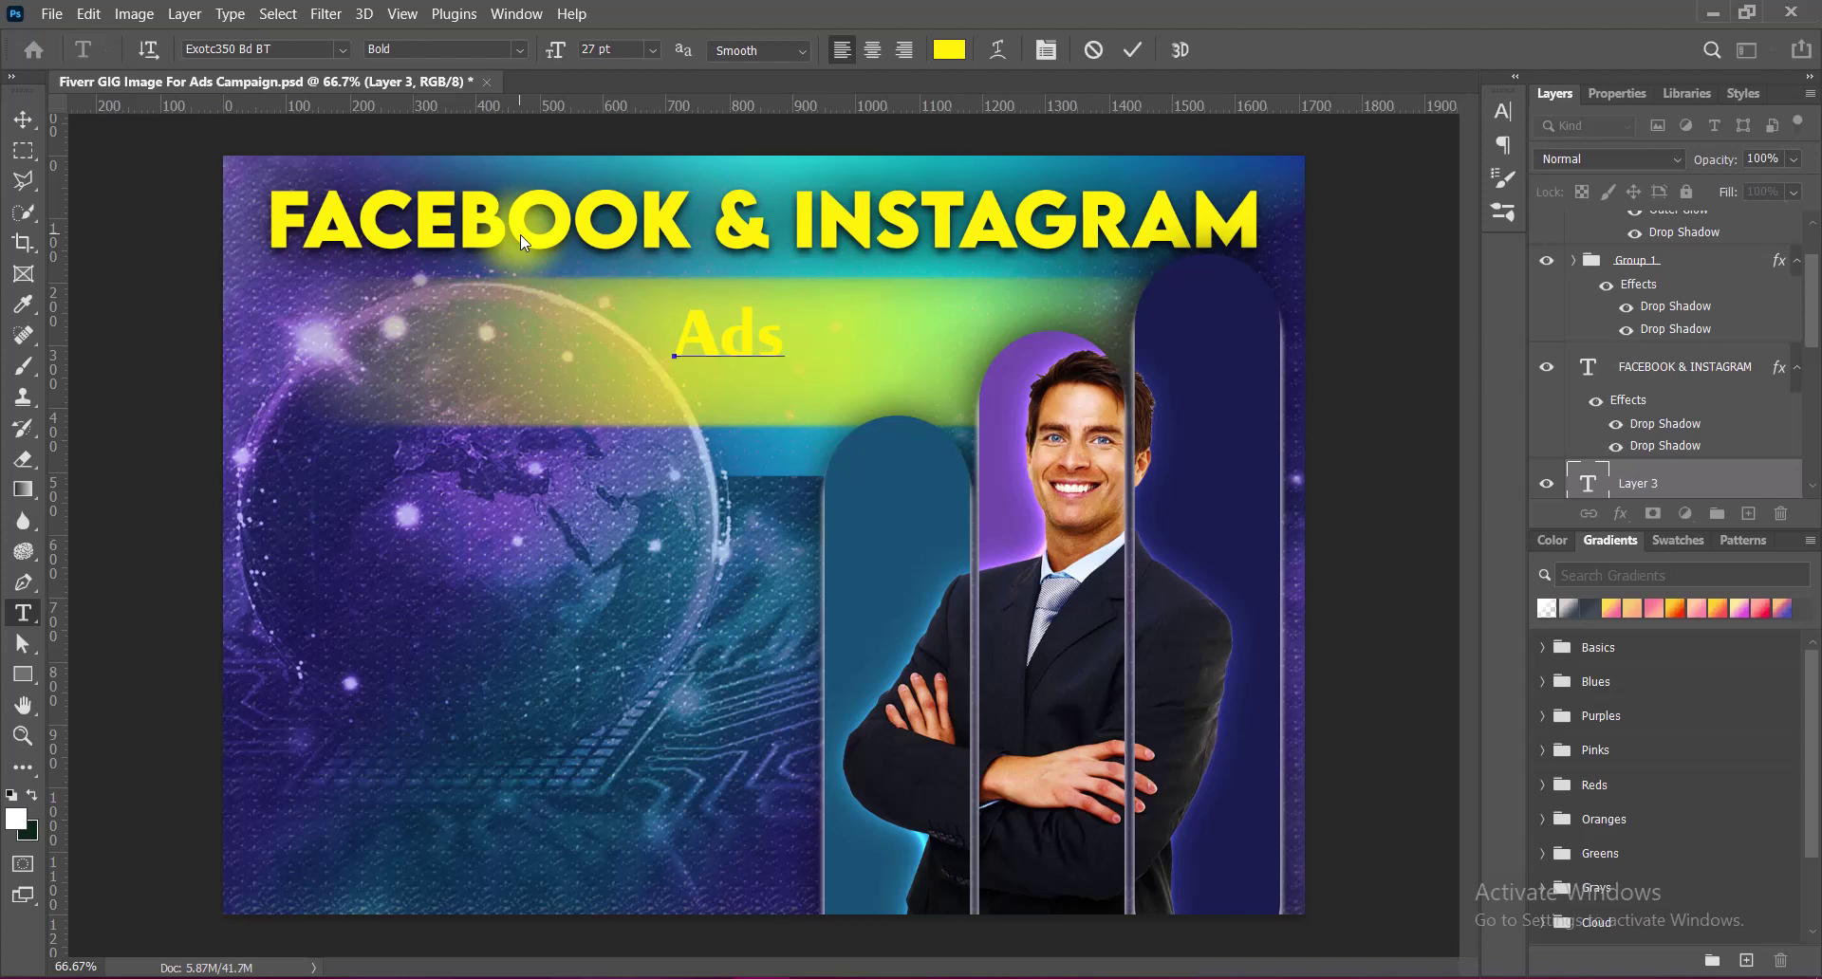
pyautogui.write(' Campaign')
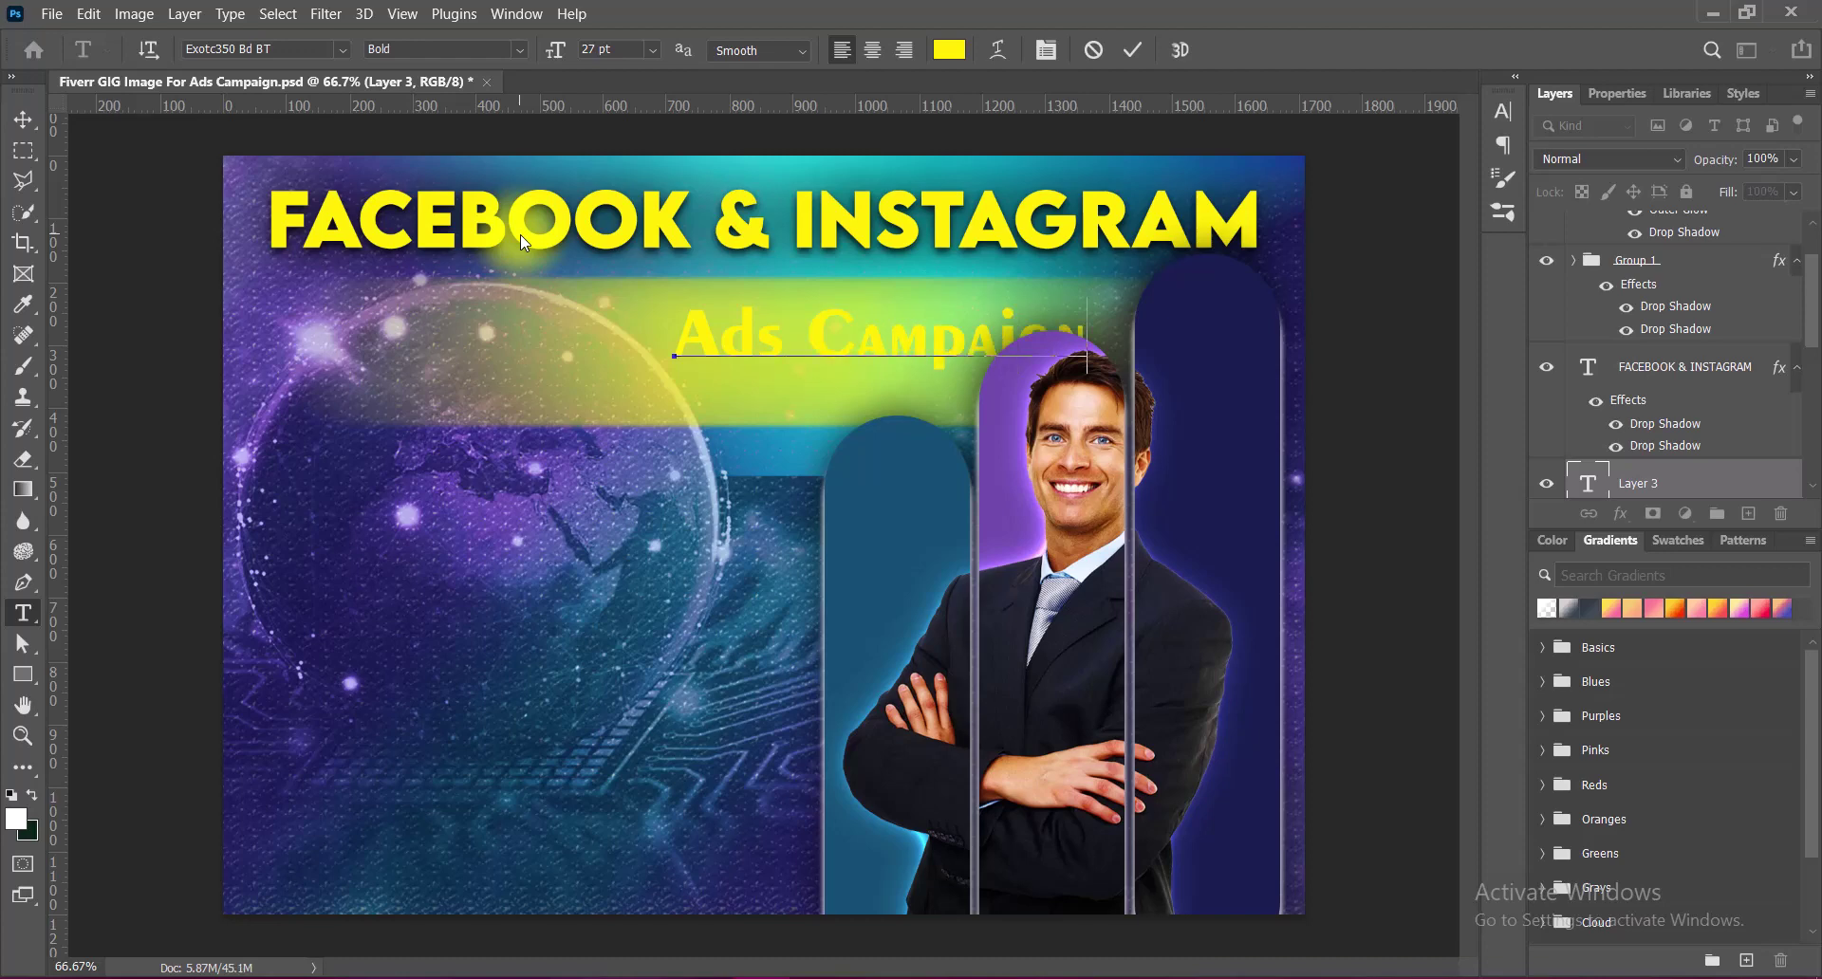
# Make the Ads Campaign text black.
pyautogui.moveTo(676, 334); pyautogui.dragTo(1092, 337)
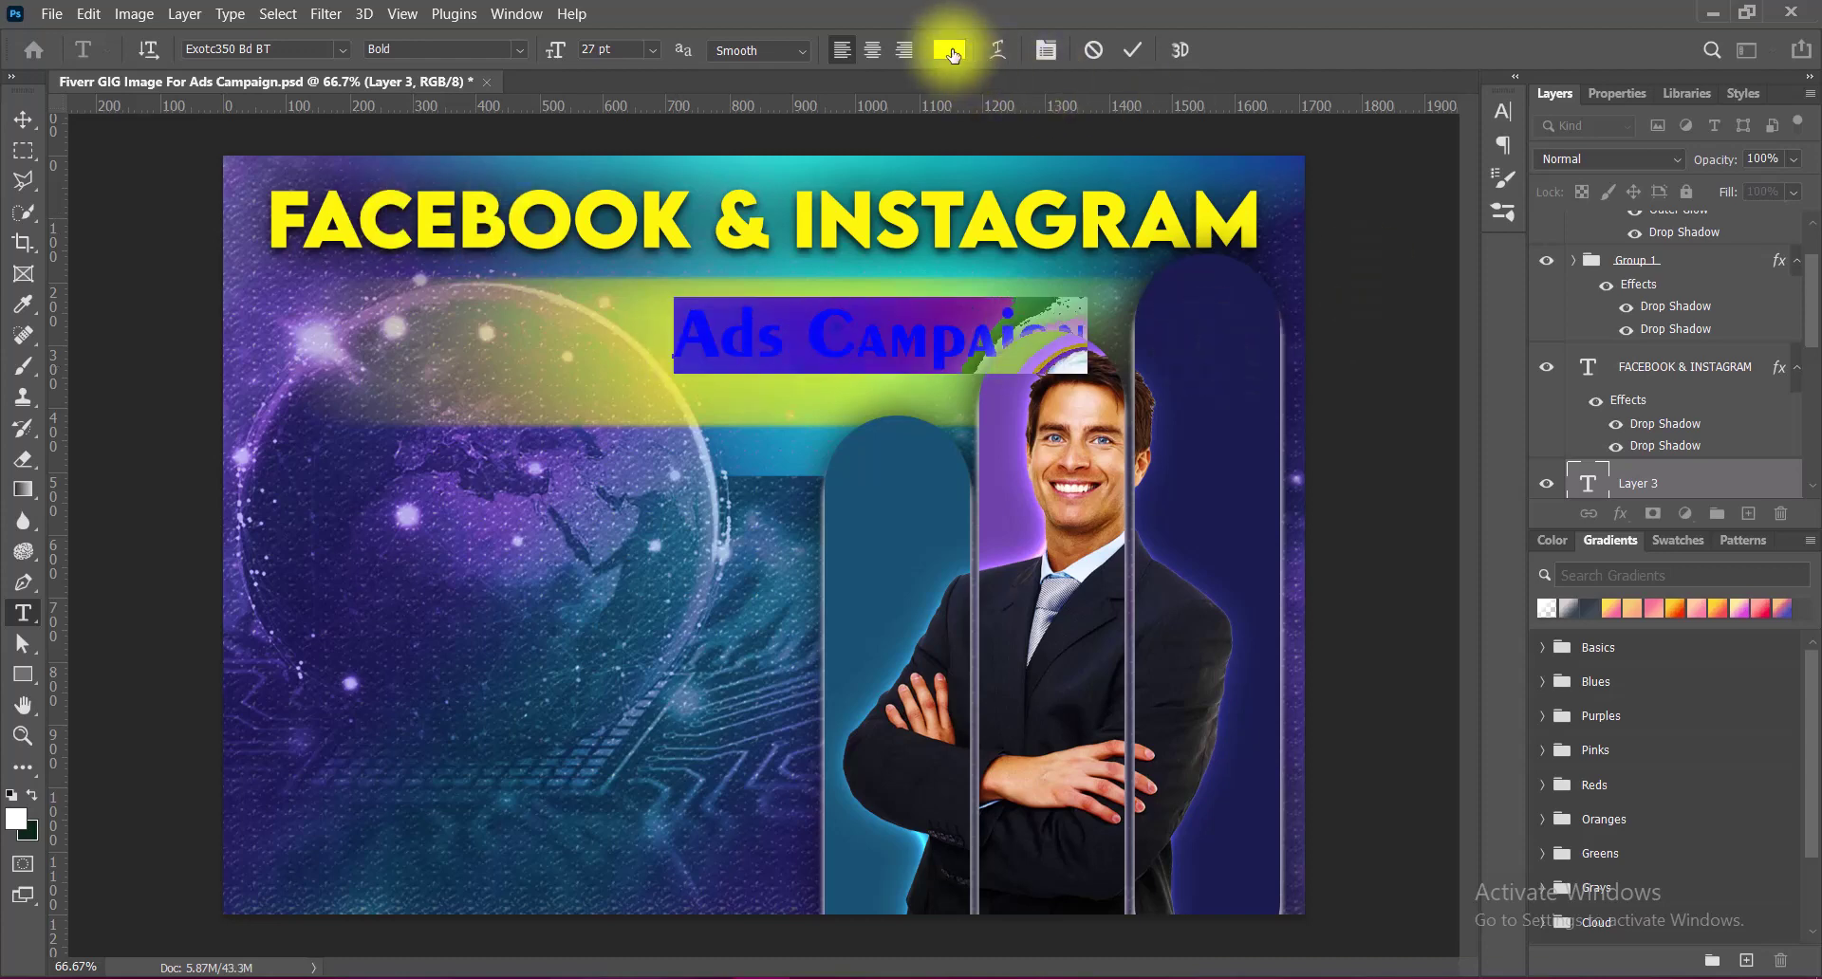
pyautogui.click(950, 49)
pyautogui.click(1198, 833)
pyautogui.click(1723, 514)
pyautogui.click(1133, 49)
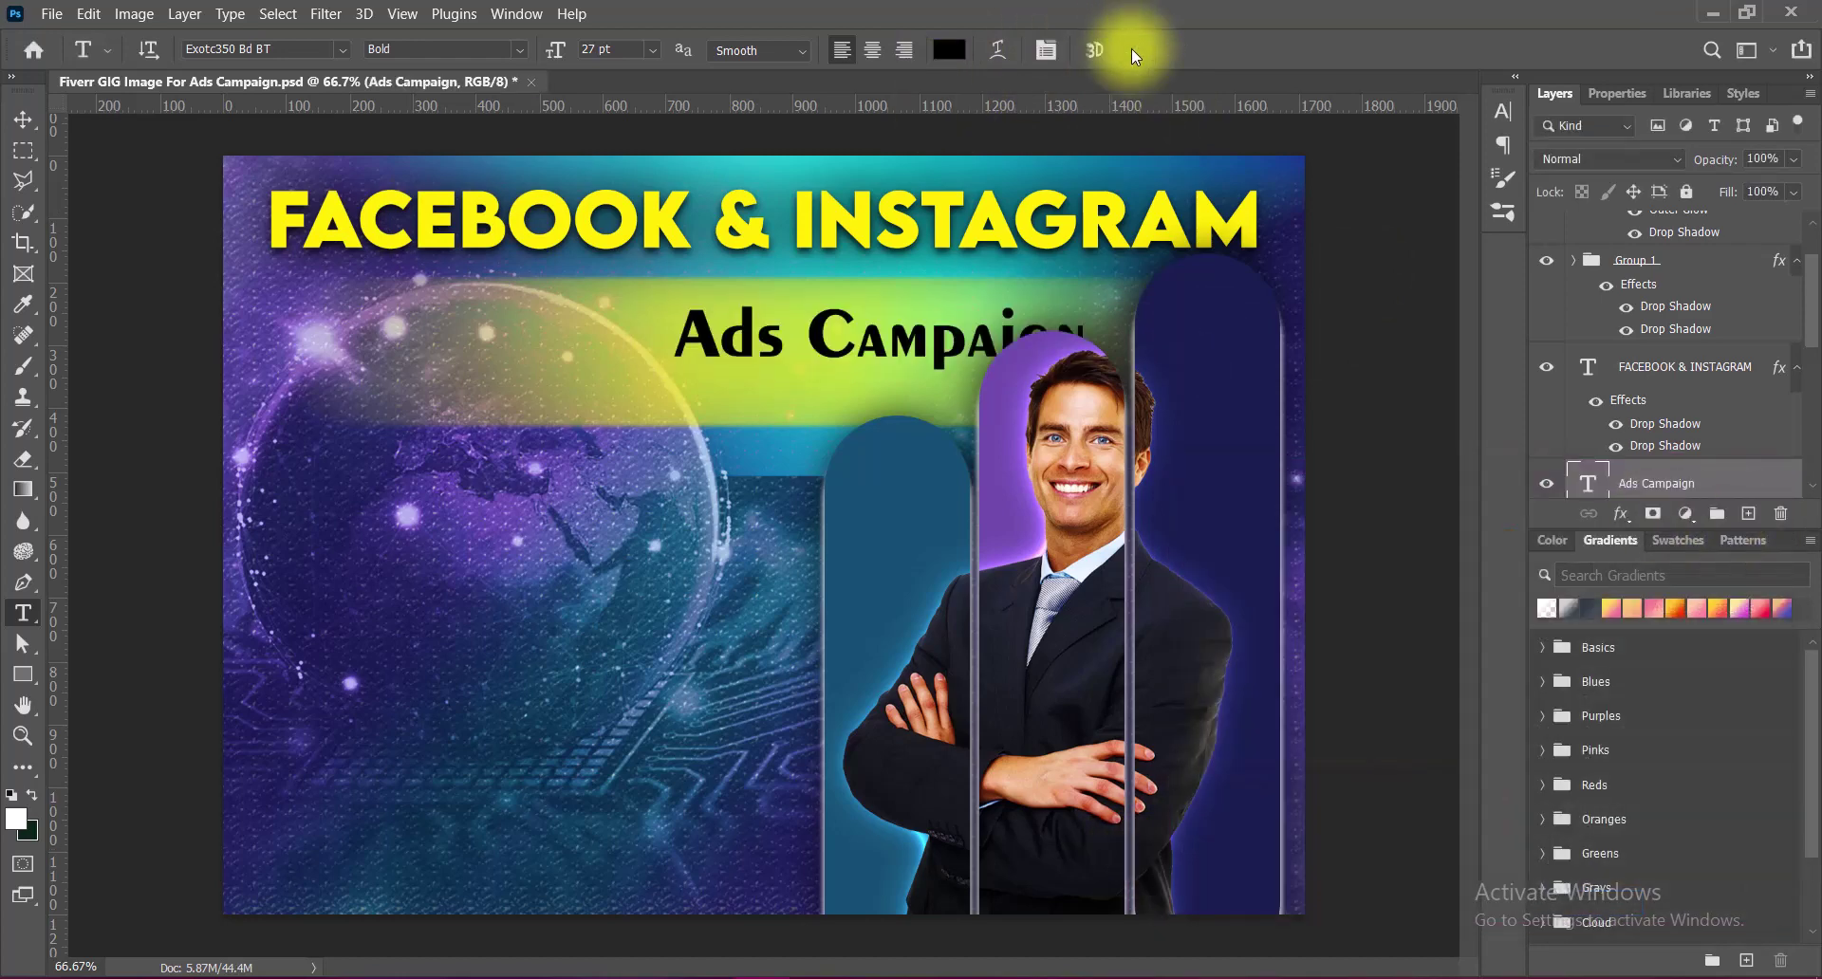
# Set the text's anti-aliasing to Strong and move it left on the band.
pyautogui.moveTo(676, 337); pyautogui.dragTo(1092, 341)
pyautogui.click(760, 51)
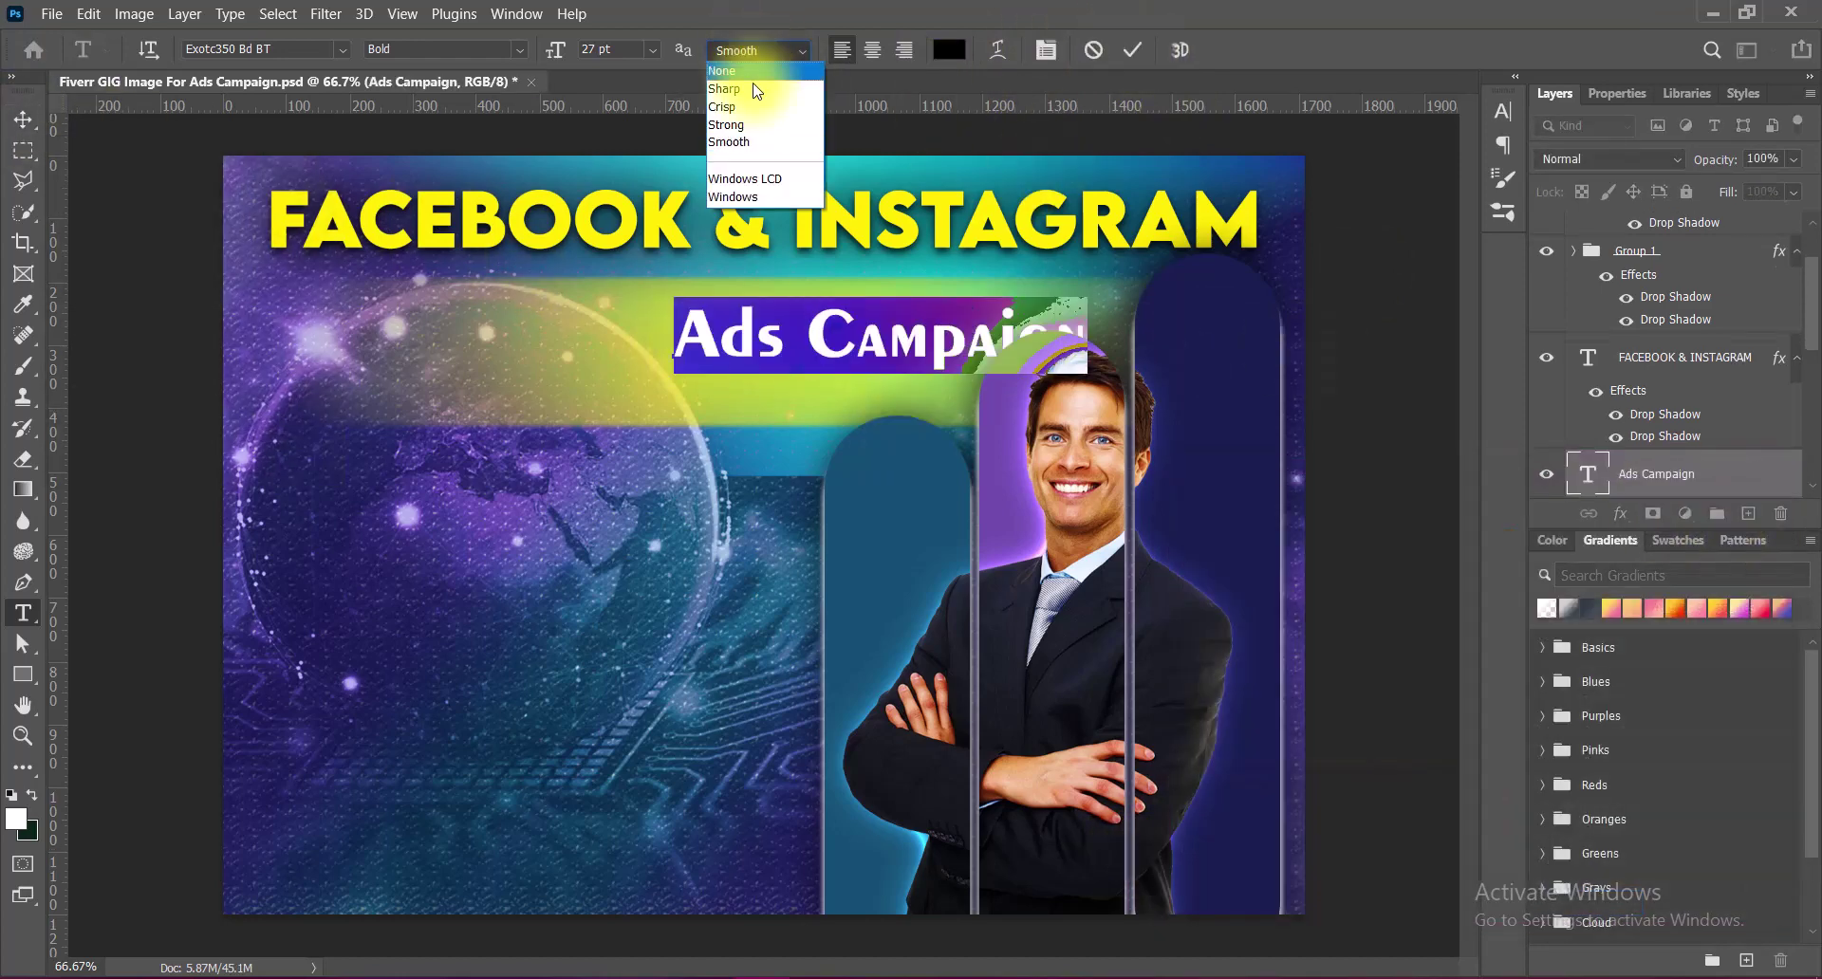
pyautogui.click(727, 124)
pyautogui.click(1132, 49)
pyautogui.moveTo(956, 356); pyautogui.dragTo(852, 370)
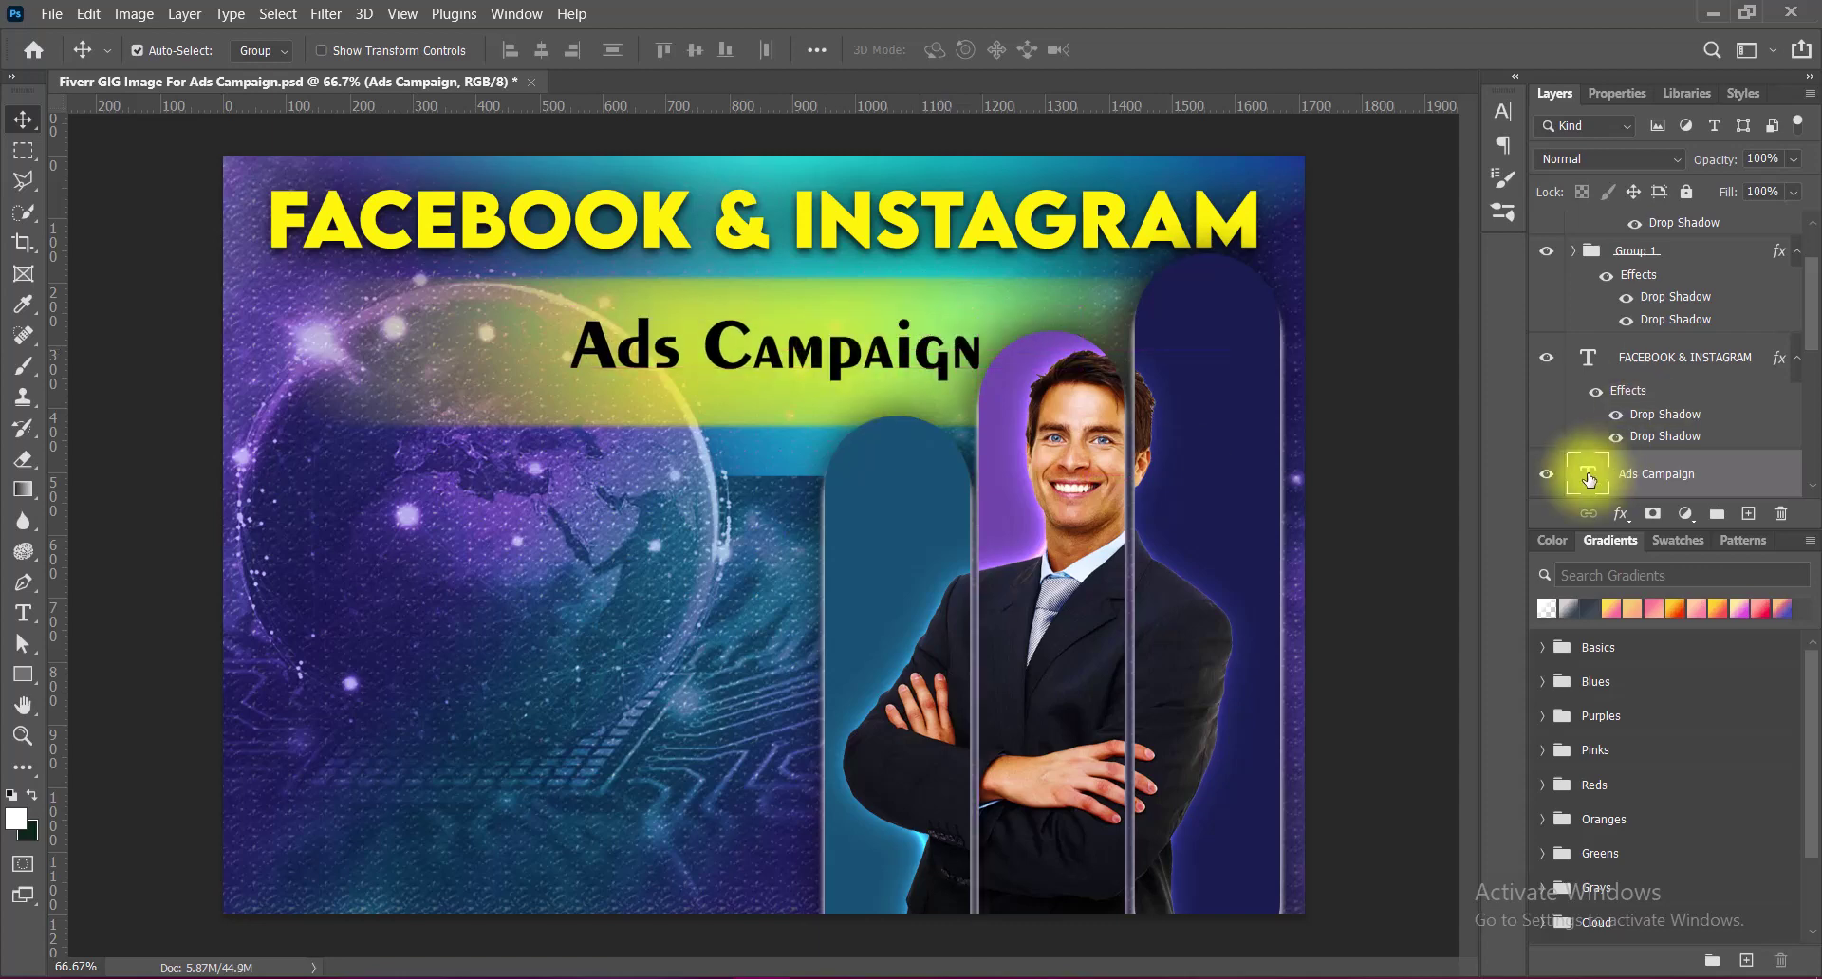
# Add a white, smaller-size drop shadow glow to the Ads Campaign text.
pyautogui.rightClick(1580, 475)
pyautogui.click(1599, 484)
pyautogui.click(822, 519)
pyautogui.click(1369, 131)
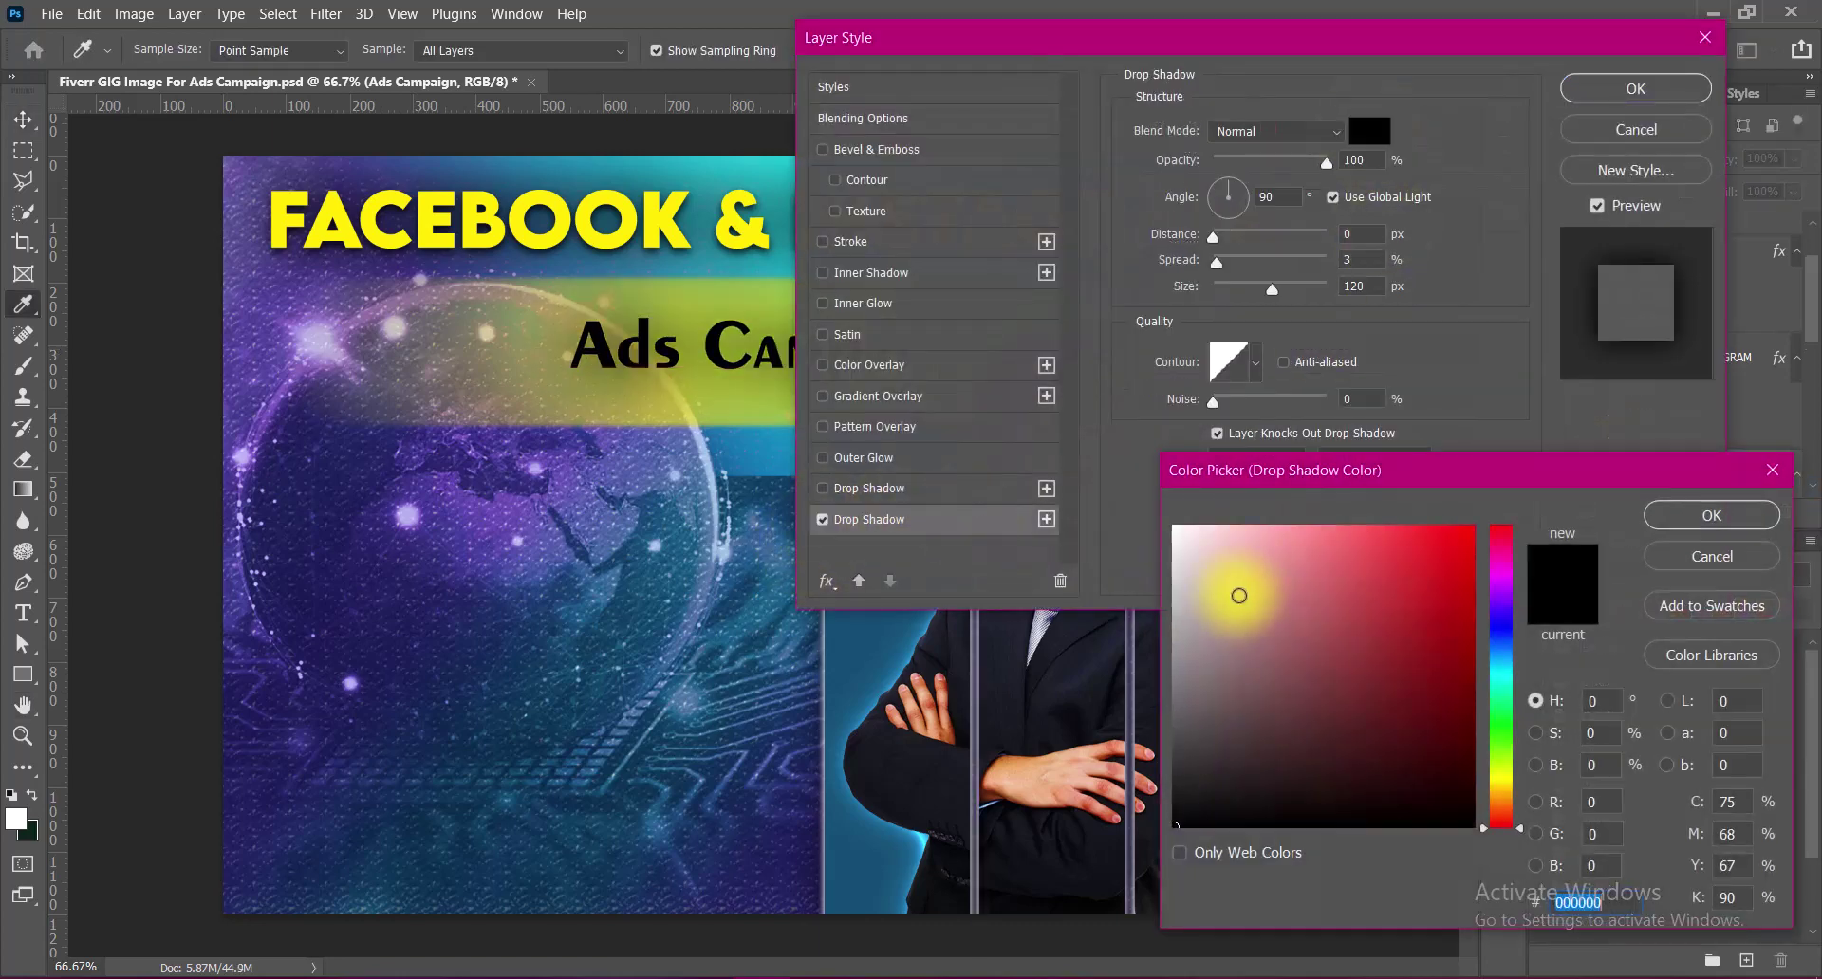
pyautogui.moveTo(1240, 598); pyautogui.dragTo(1107, 456)
pyautogui.click(1656, 515)
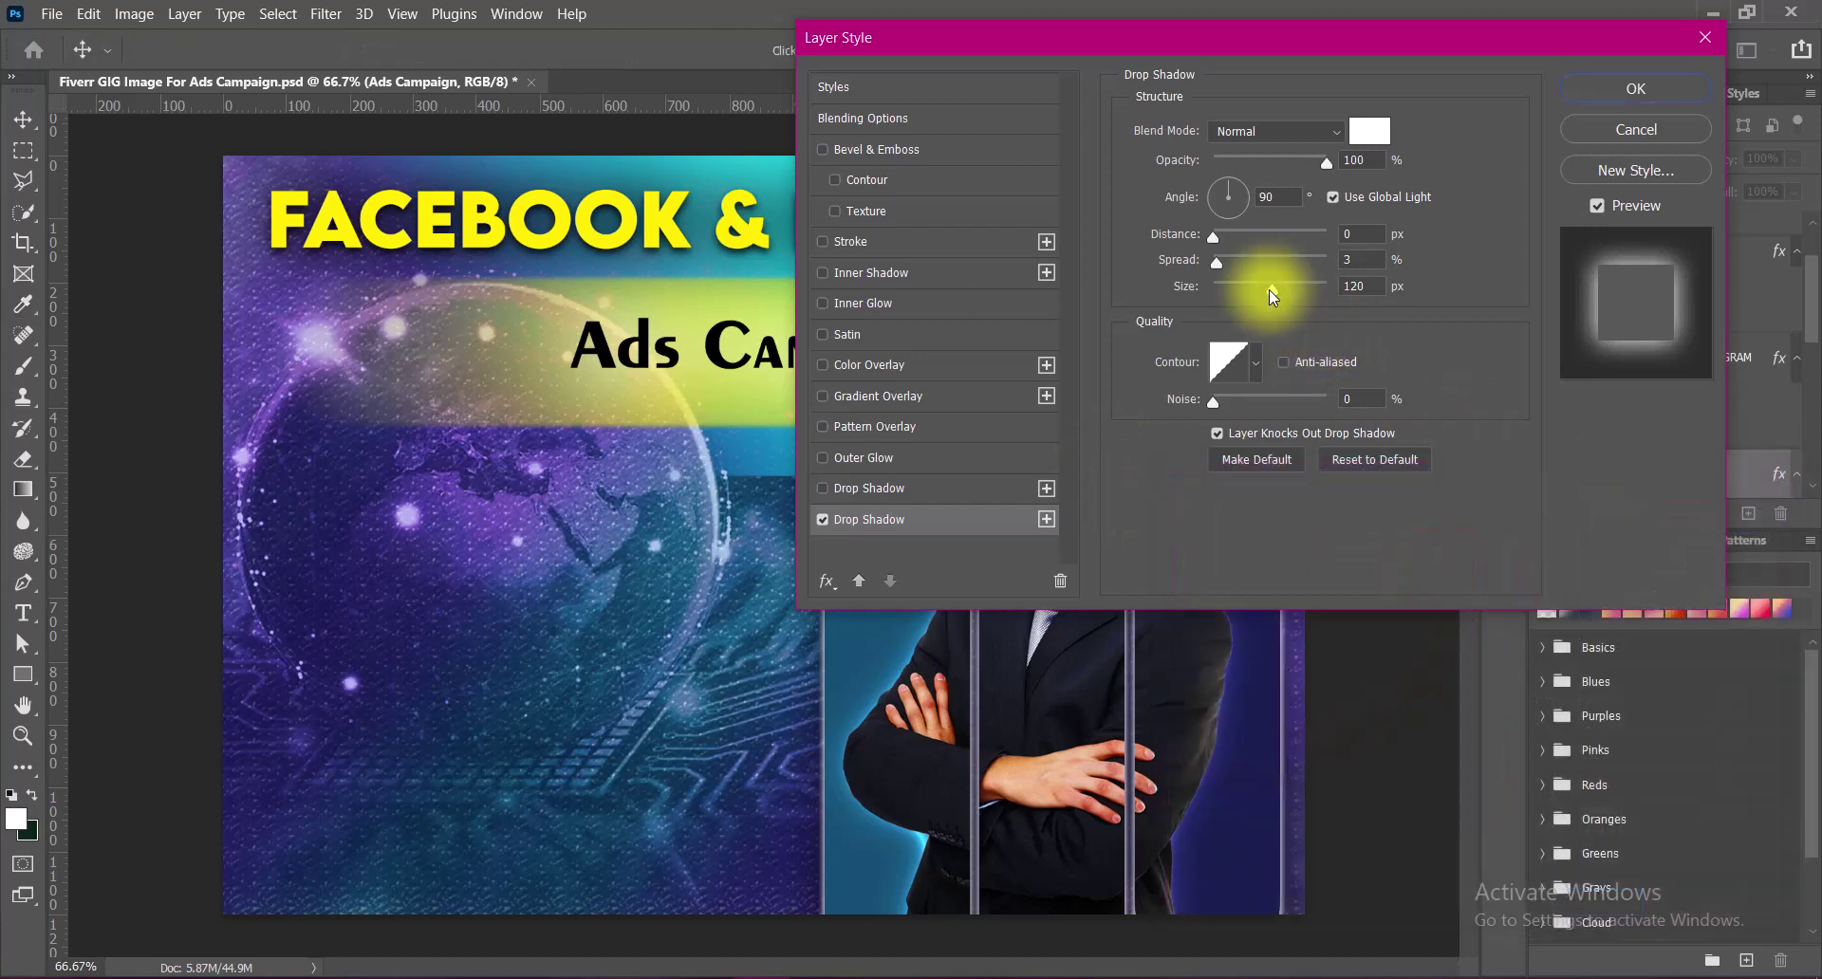
pyautogui.moveTo(1270, 288); pyautogui.dragTo(1223, 263)
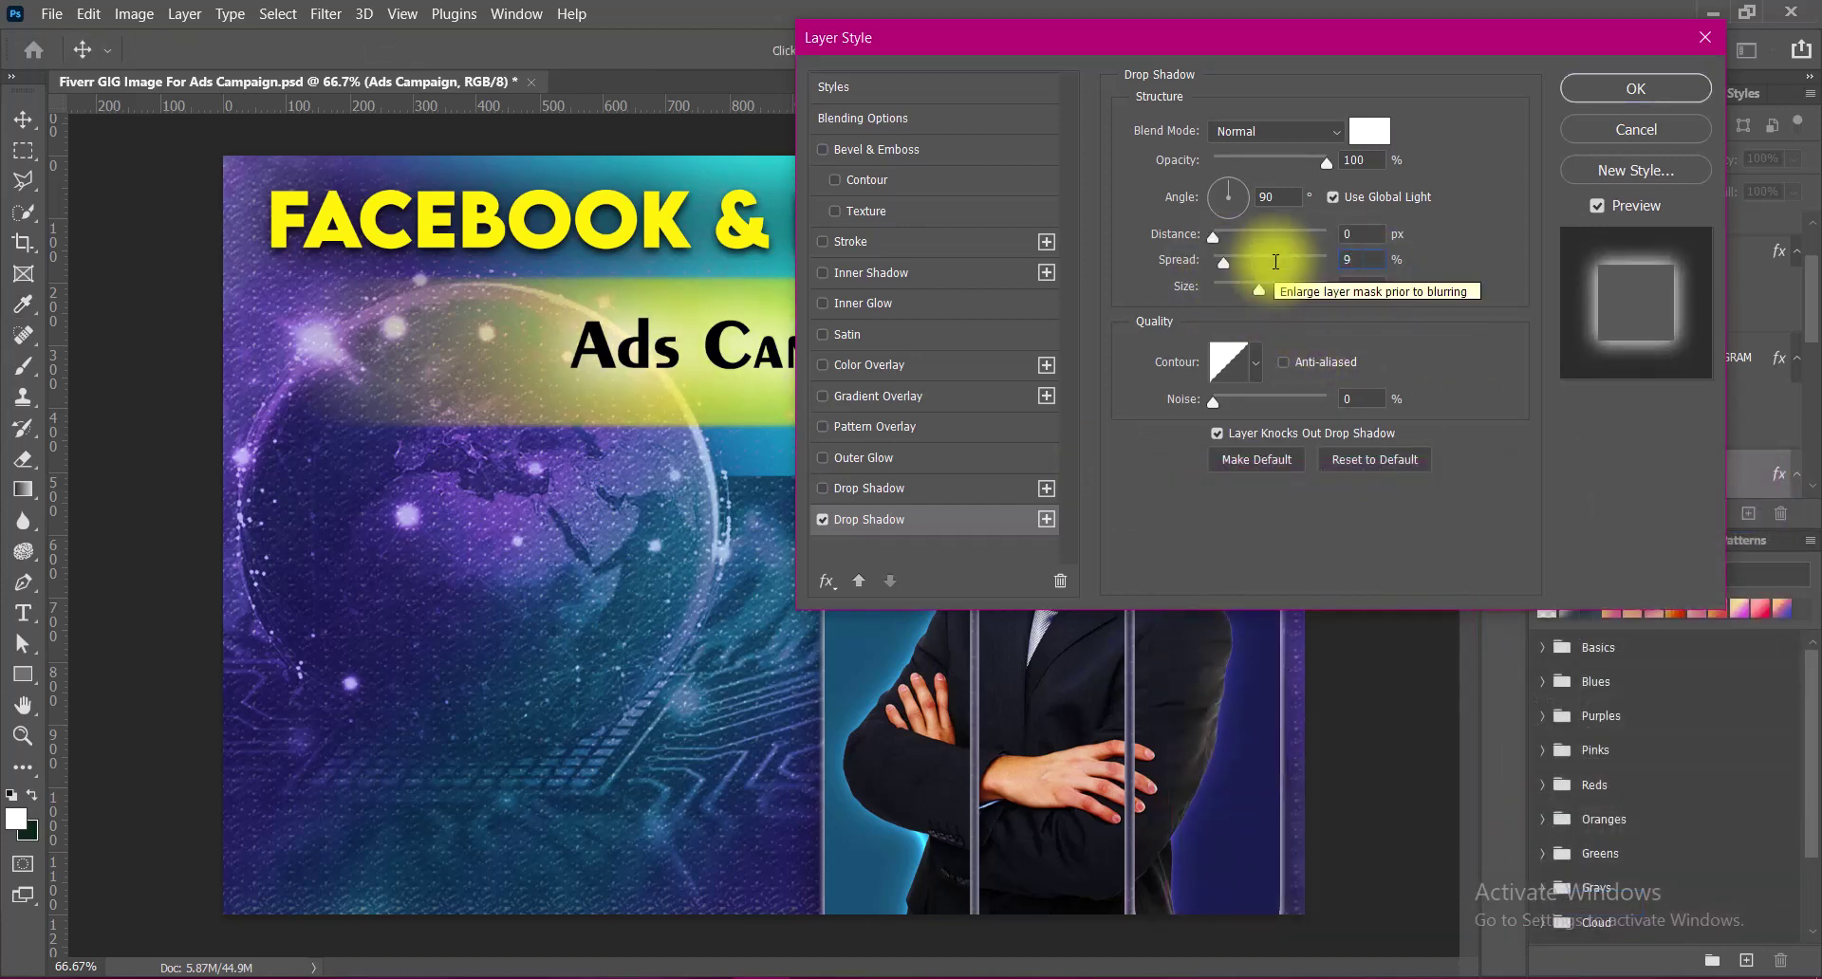
pyautogui.click(1636, 84)
# Scale the Ads Campaign text to 115% and recentre it beneath the headline.
pyautogui.hotkey('ctrl', 't')
pyautogui.moveTo(850, 359); pyautogui.dragTo(842, 358)
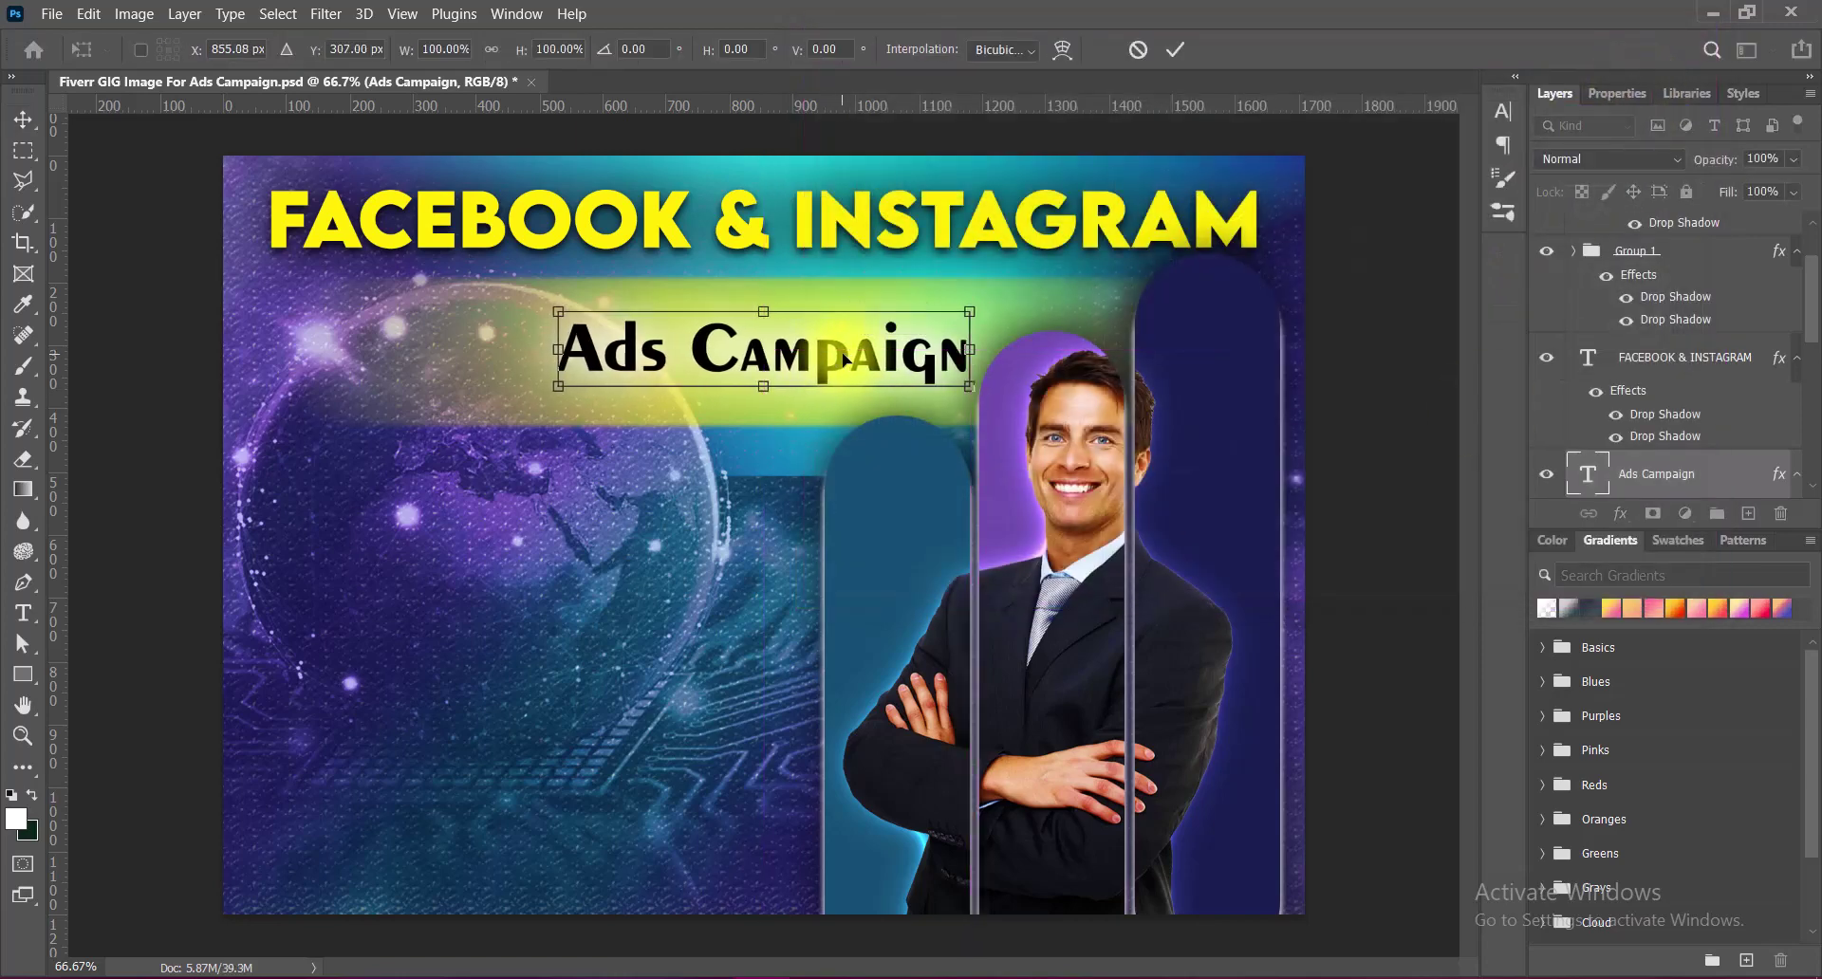
pyautogui.moveTo(763, 311); pyautogui.dragTo(765, 305)
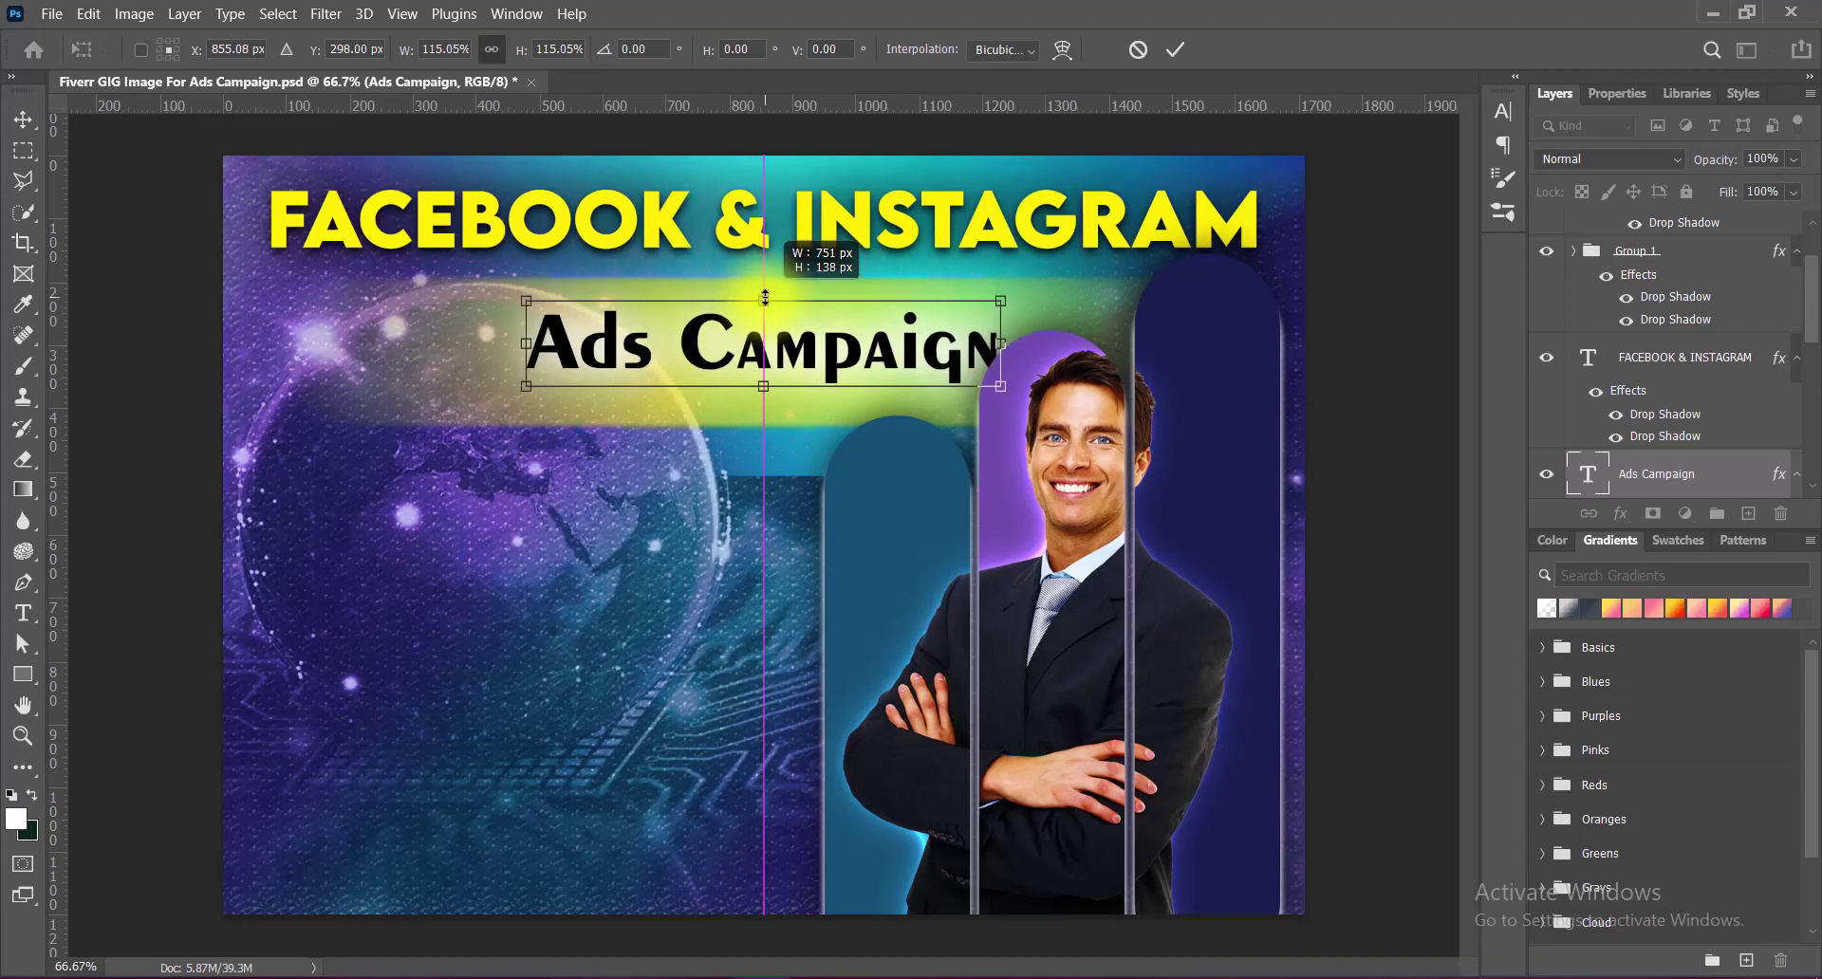
pyautogui.moveTo(940, 363); pyautogui.dragTo(917, 369)
pyautogui.press('Return')
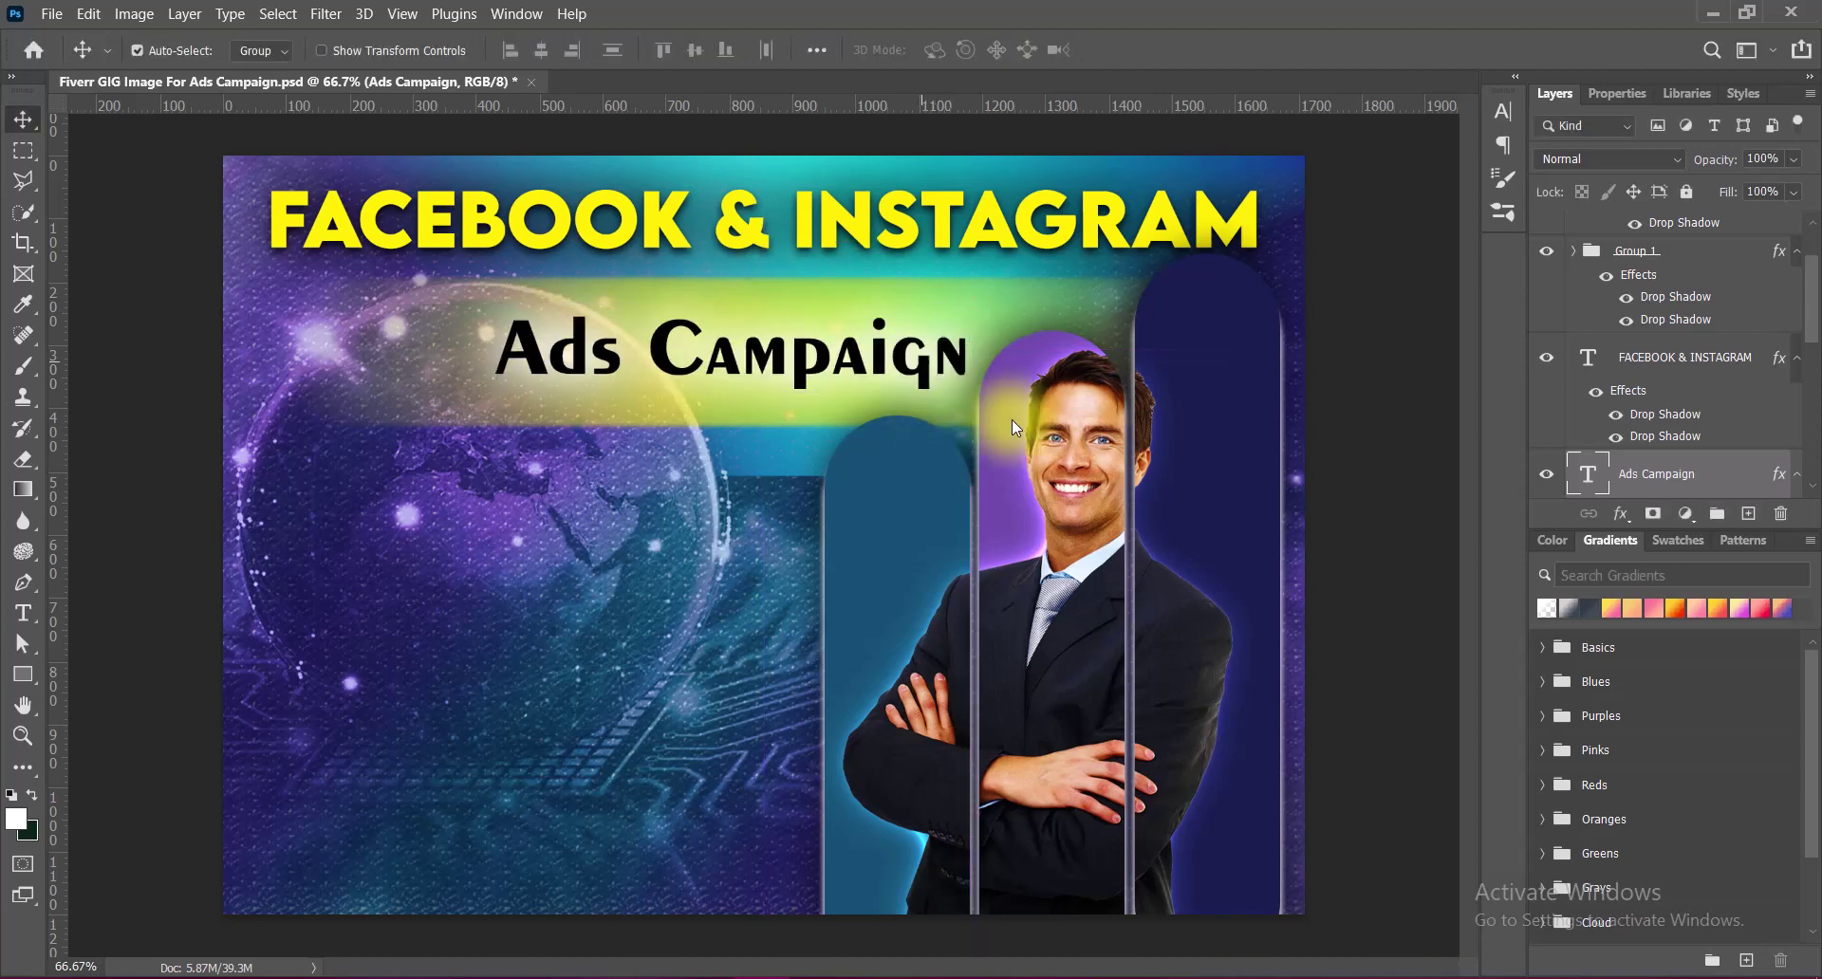
pyautogui.hotkey('shift', 'Right')
pyautogui.hotkey('shift', 'Right')
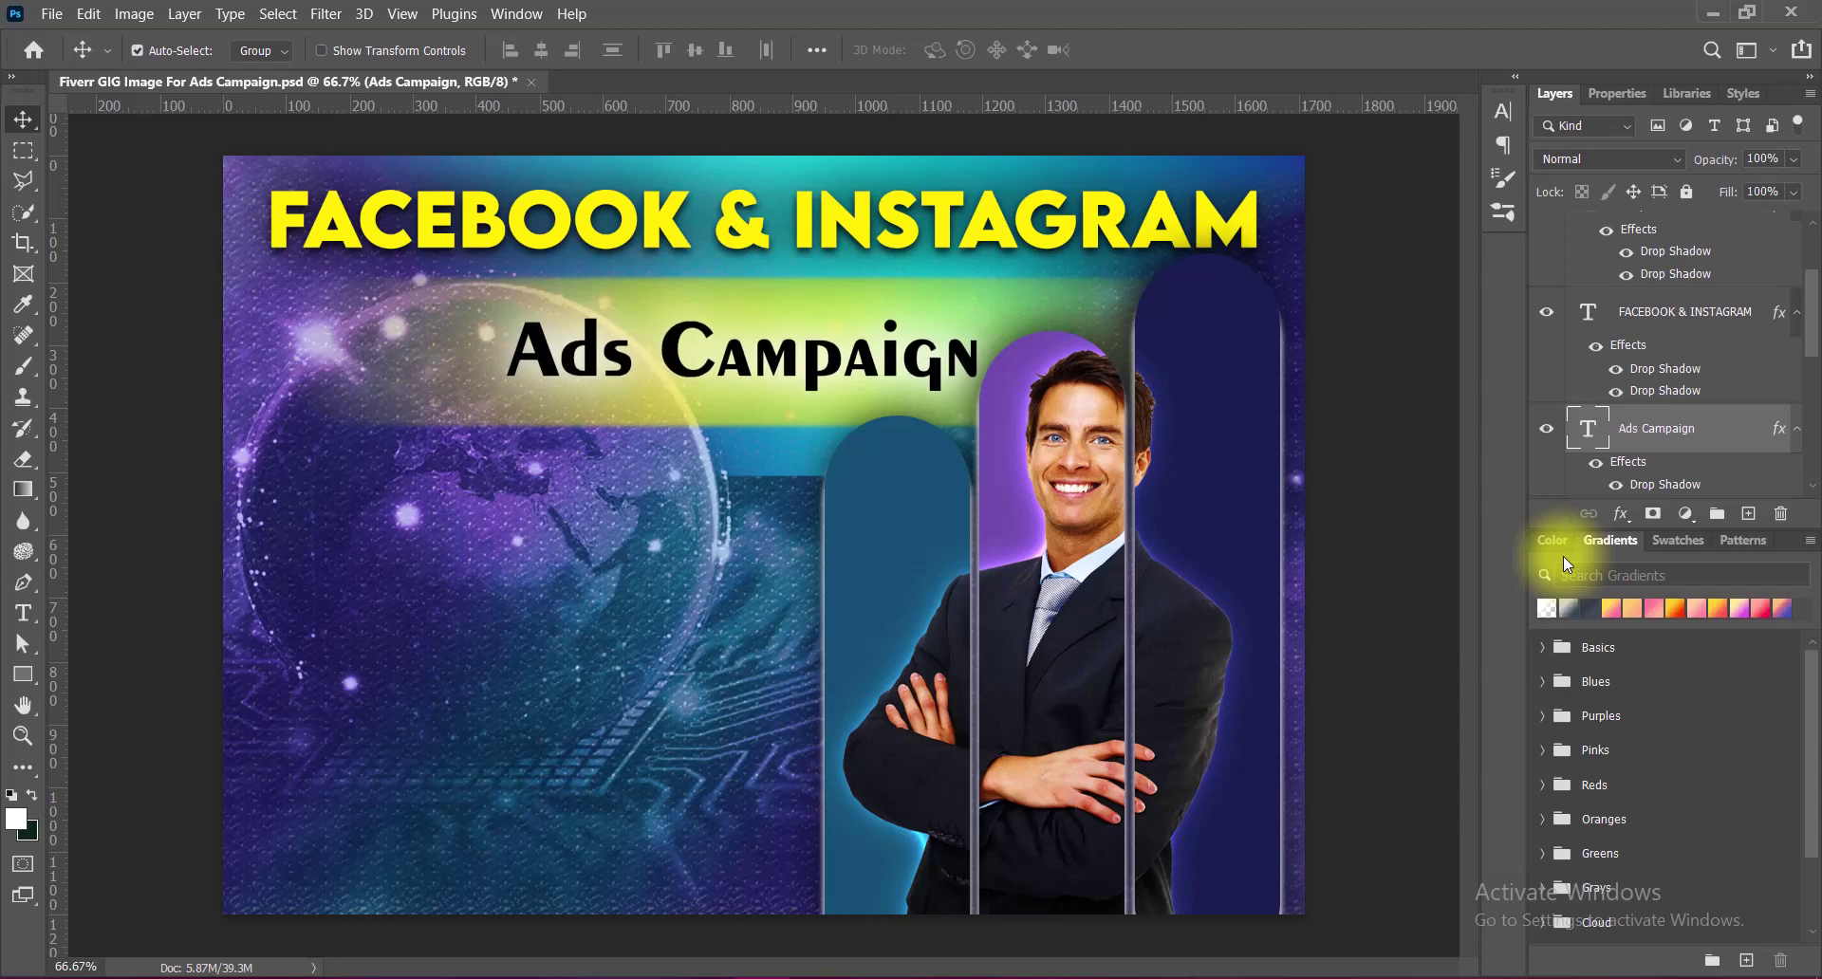
pyautogui.click(1384, 512)
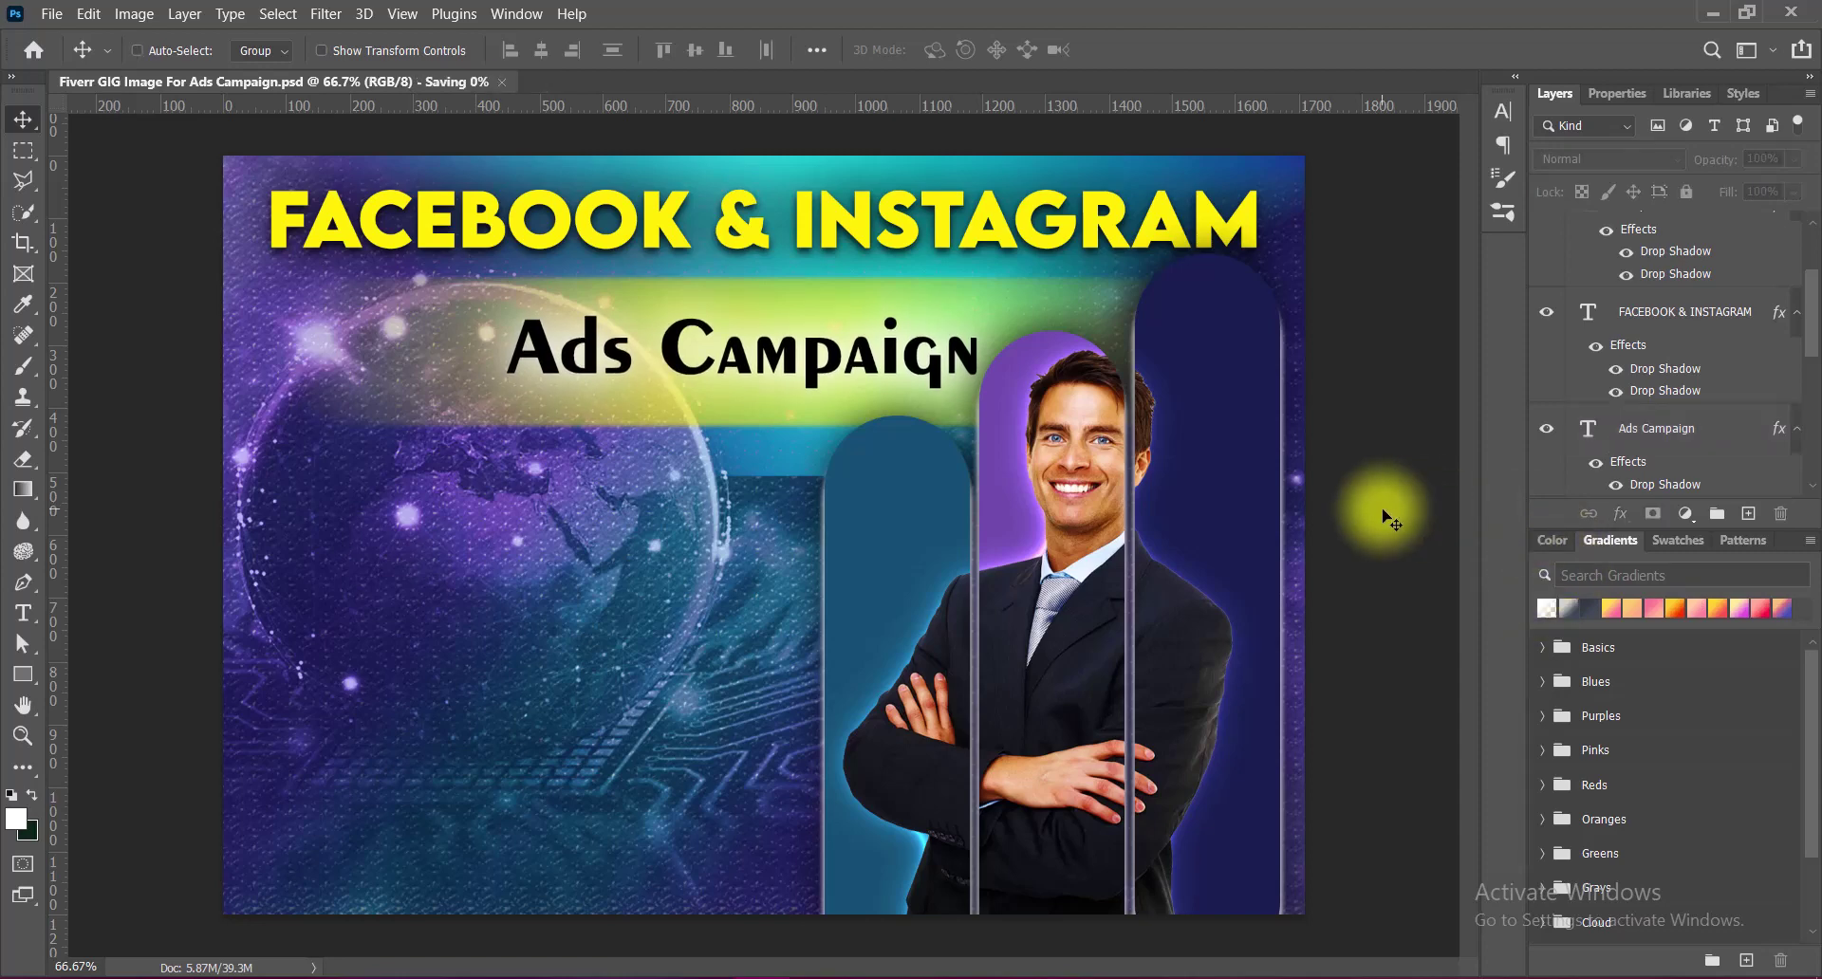
# Add a new layer and type the HIGH CONVERSION 5X SALES line on the left.
pyautogui.click(1748, 514)
pyautogui.rightClick(23, 613)
pyautogui.click(95, 598)
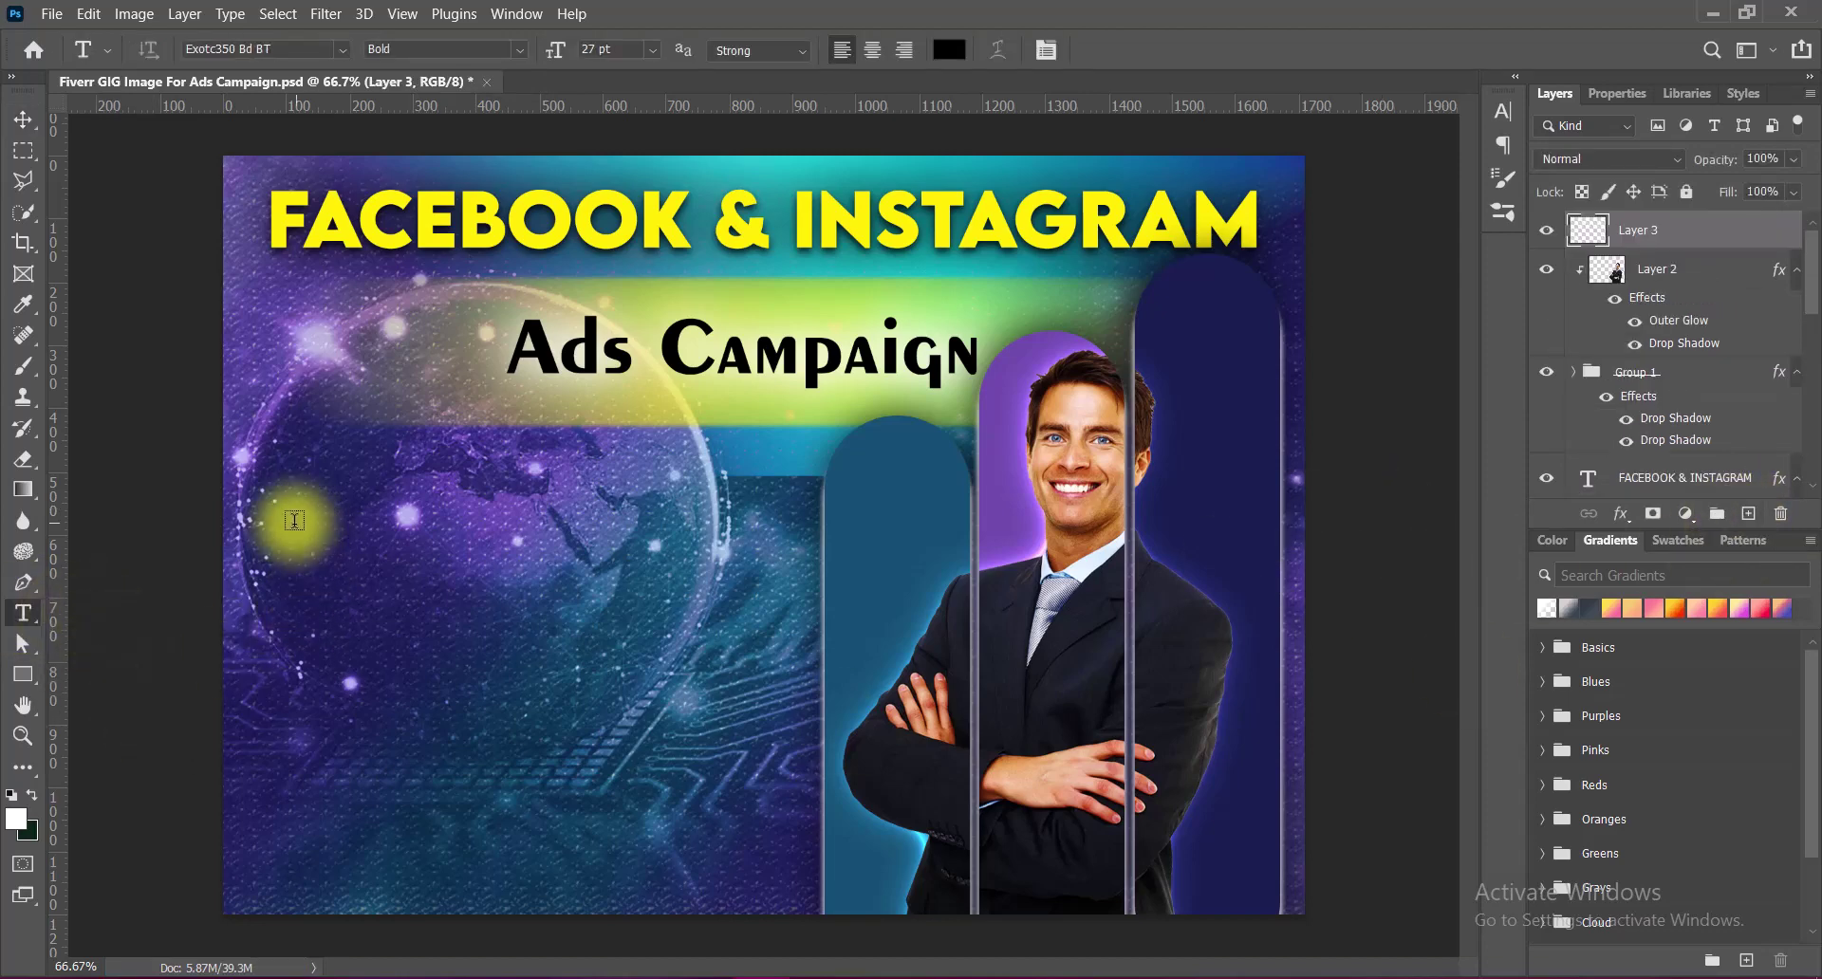
pyautogui.click(284, 525)
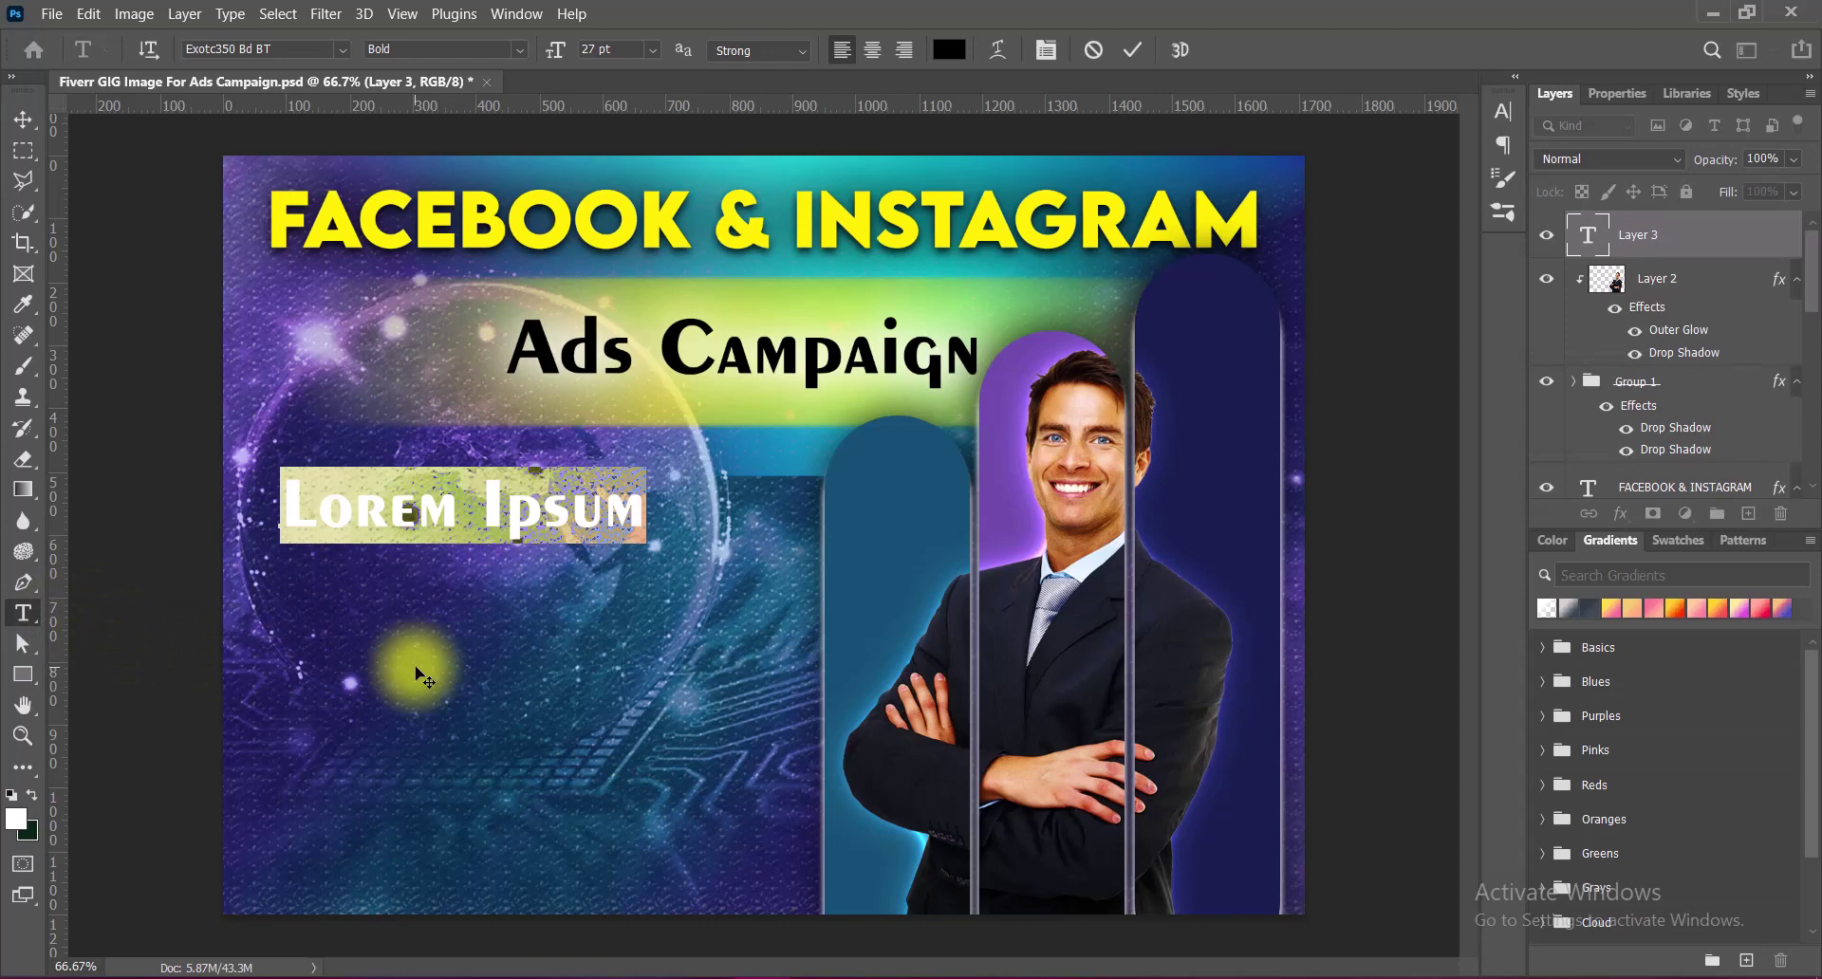
pyautogui.write('HIGH CONVERSION 5')
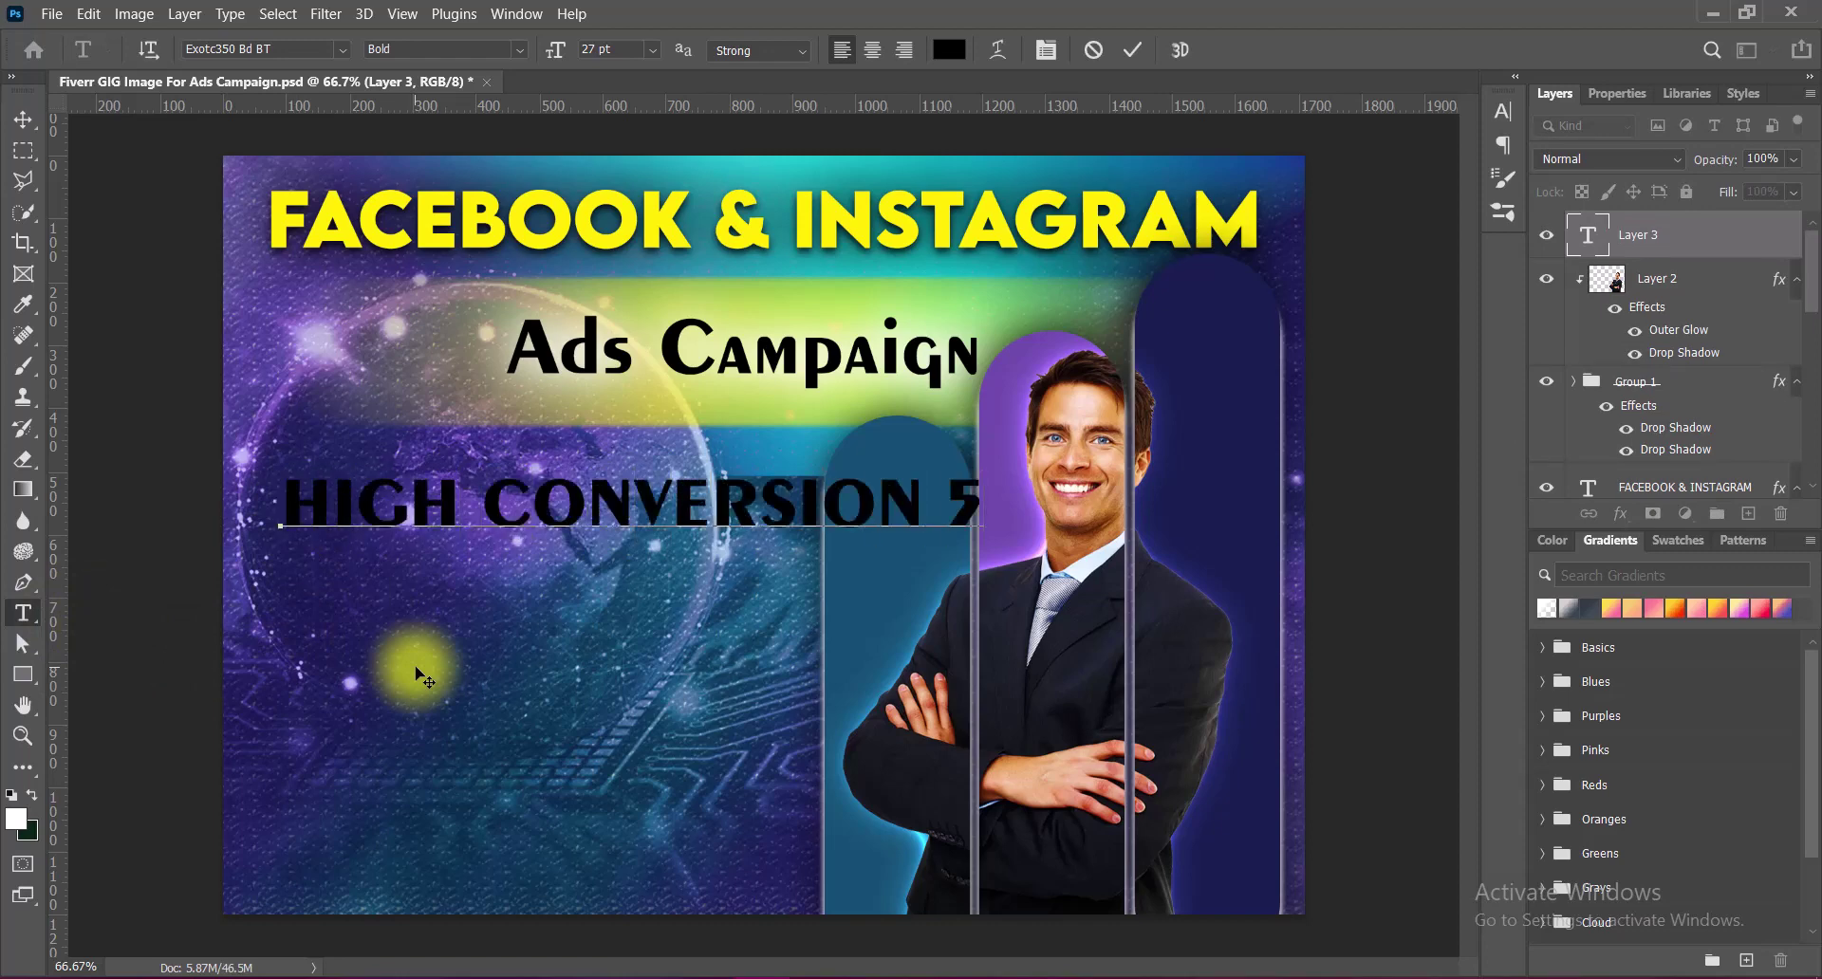
pyautogui.write('X SALES')
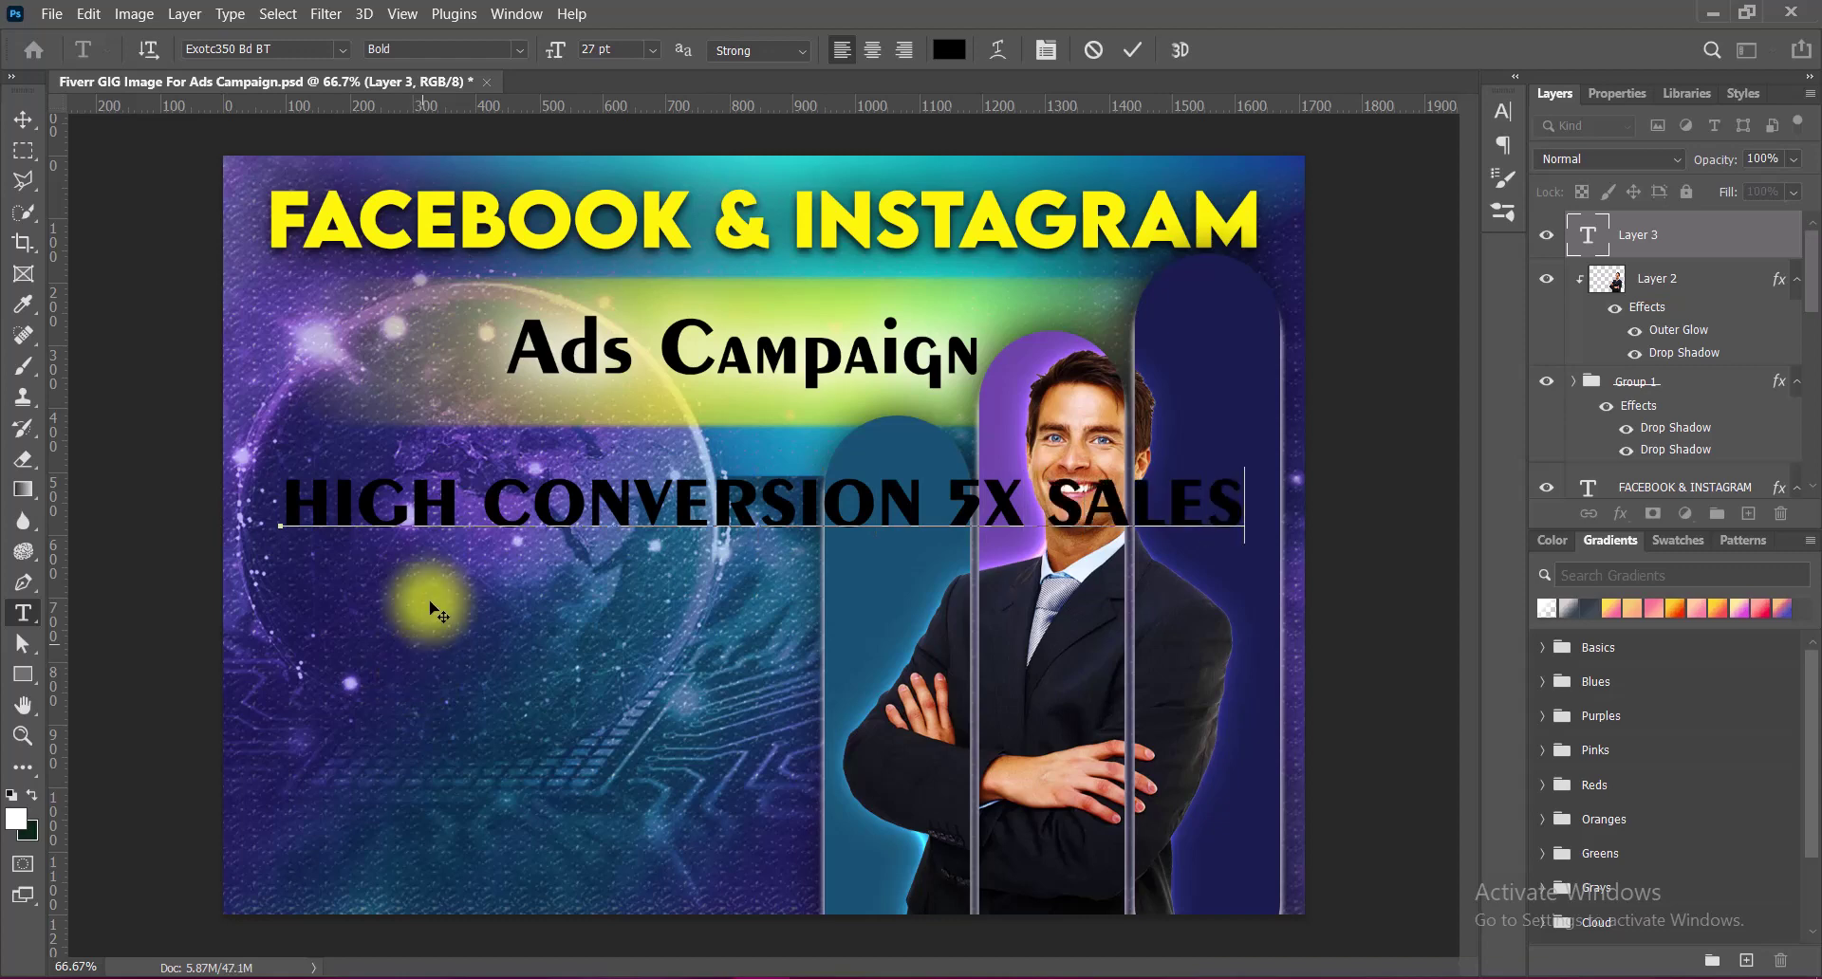
# Make the line white Agency FB at 18 pt.
pyautogui.moveTo(281, 503); pyautogui.dragTo(1342, 507)
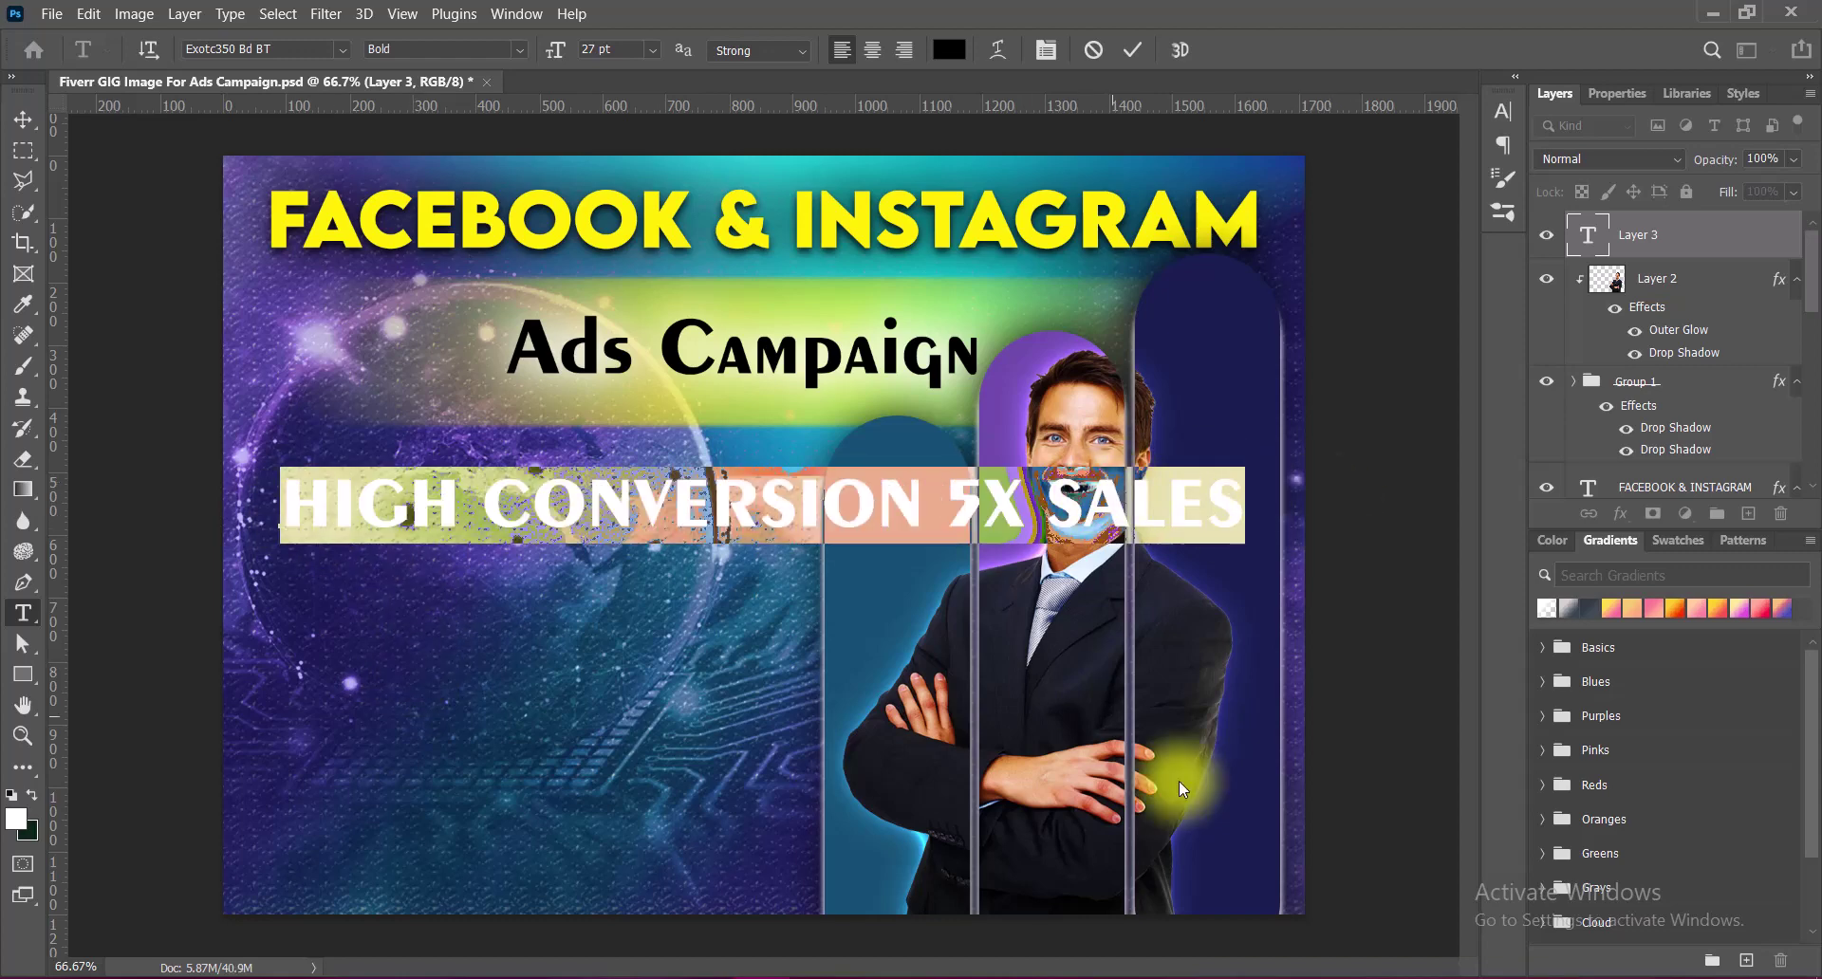
pyautogui.click(949, 49)
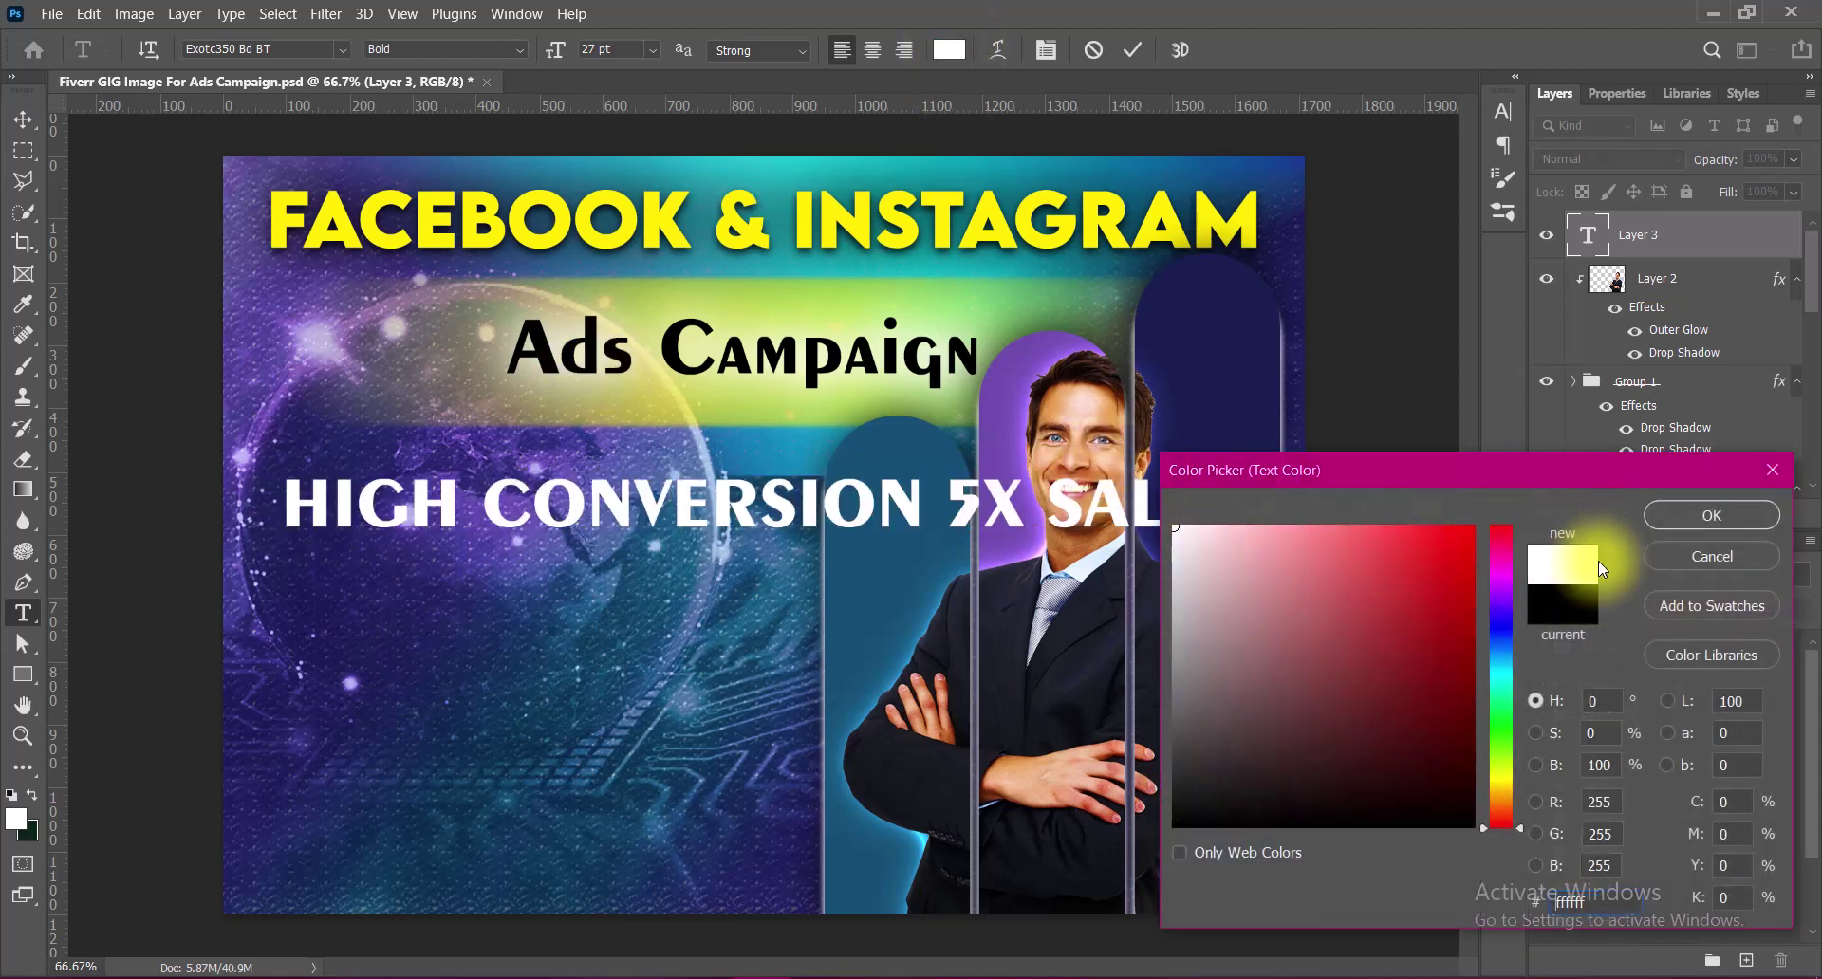
pyautogui.click(1711, 515)
pyautogui.click(342, 50)
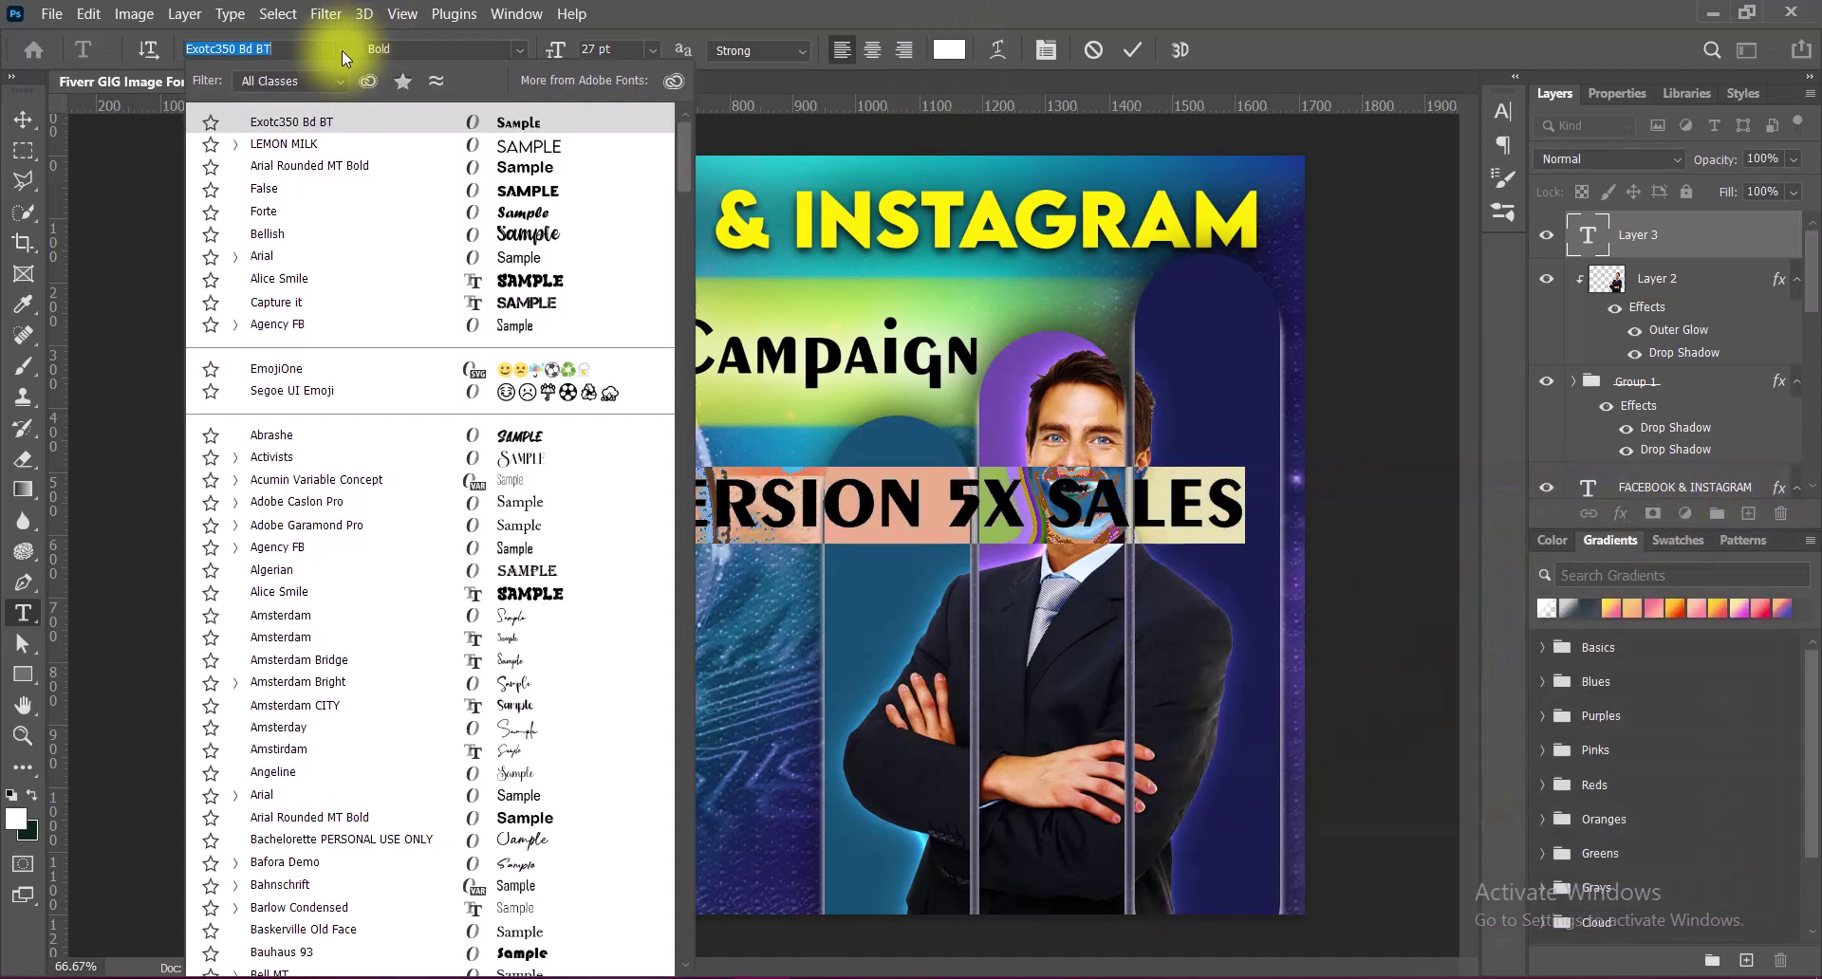
pyautogui.click(379, 133)
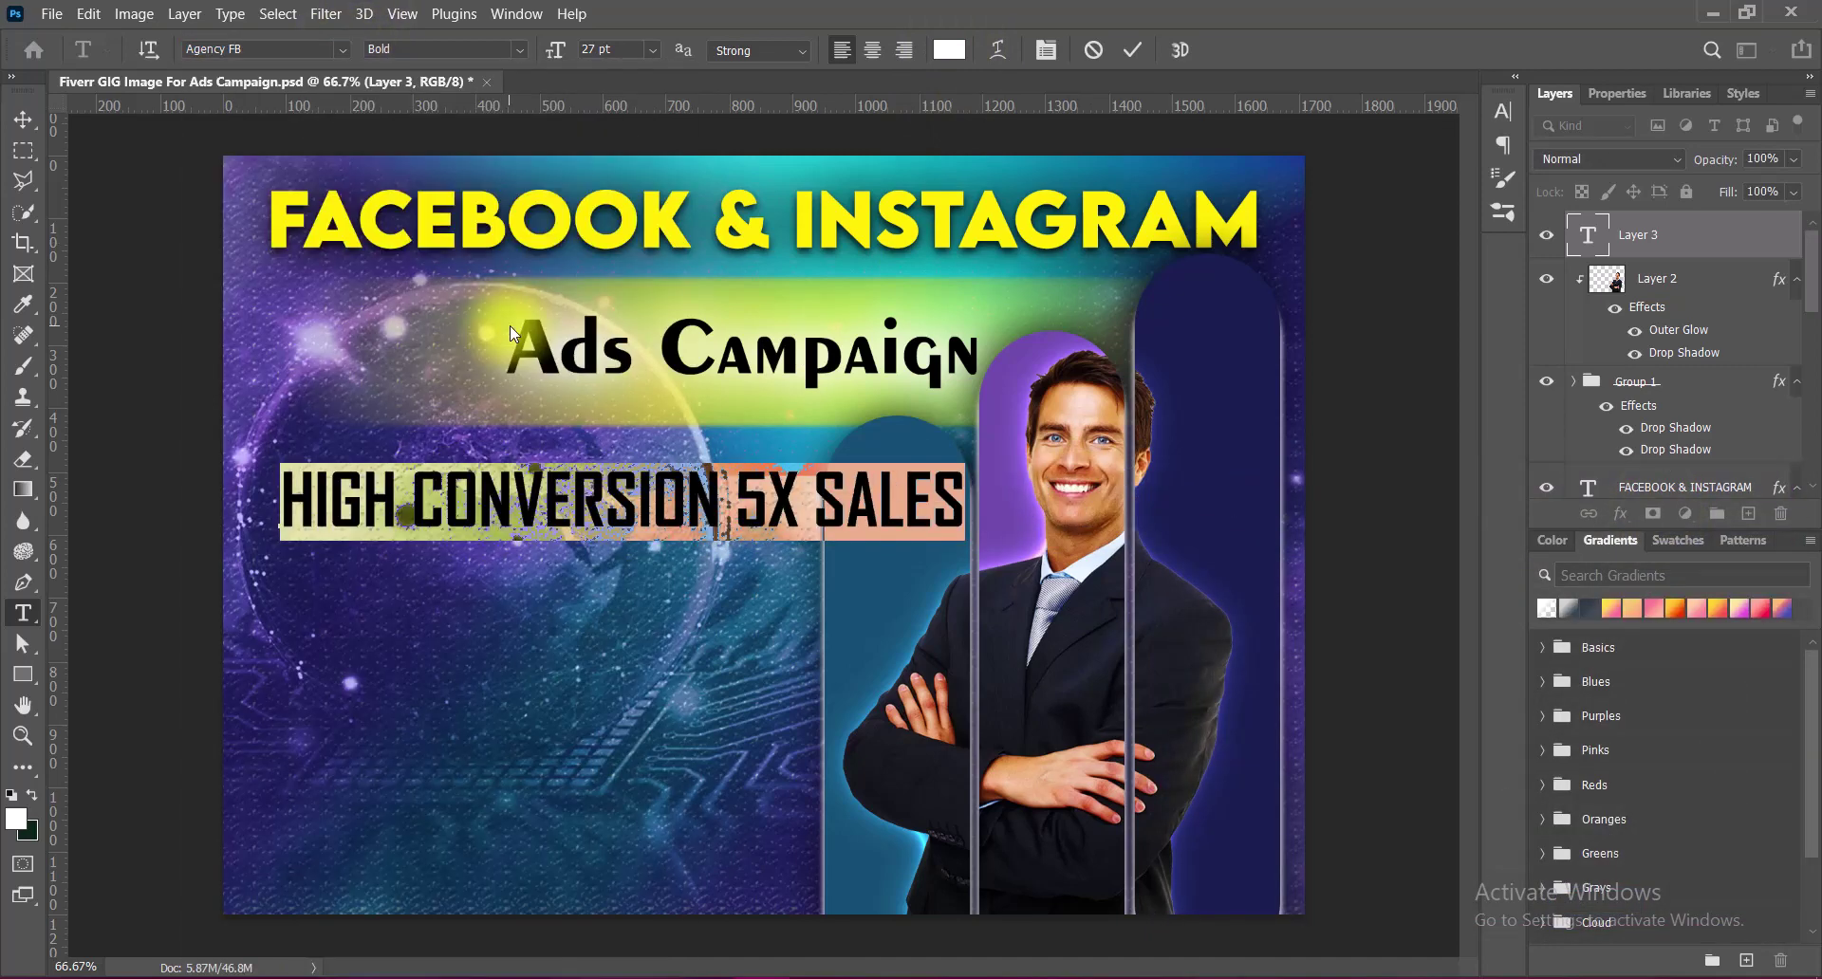
pyautogui.click(652, 49)
pyautogui.click(631, 231)
# Adjust the line's letter spacing in the Character panel and commit the text.
pyautogui.click(1499, 114)
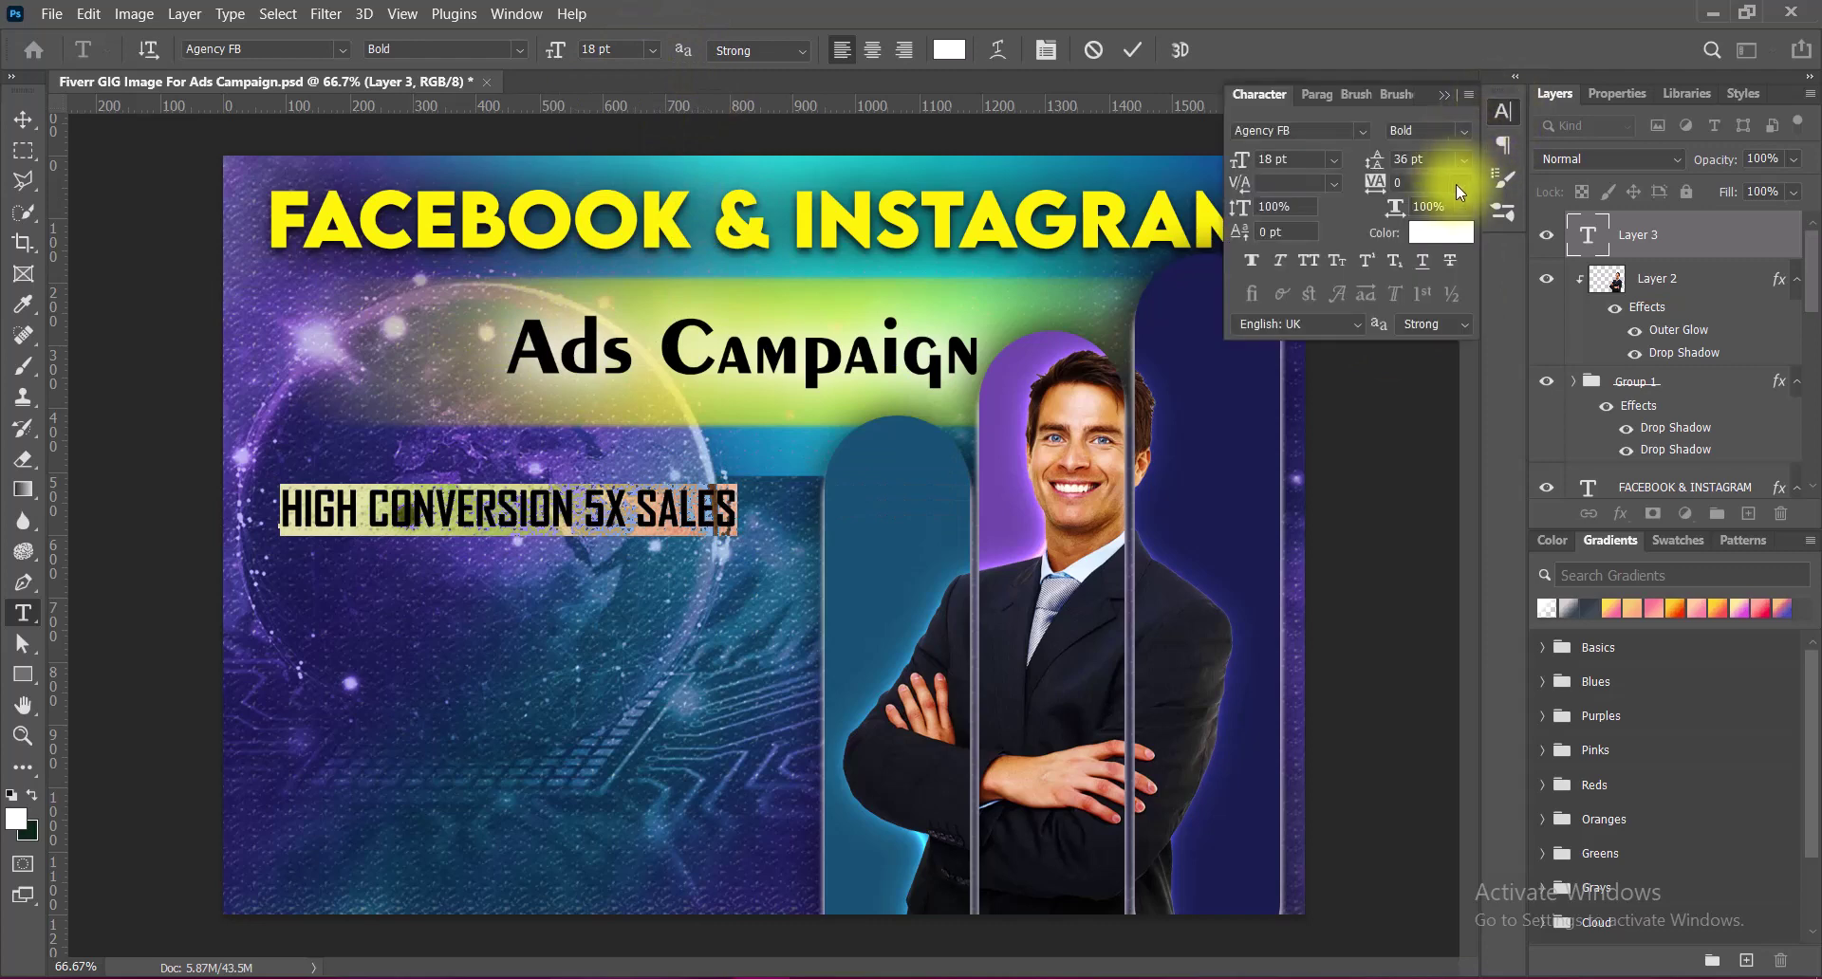
pyautogui.click(1464, 182)
pyautogui.click(1433, 442)
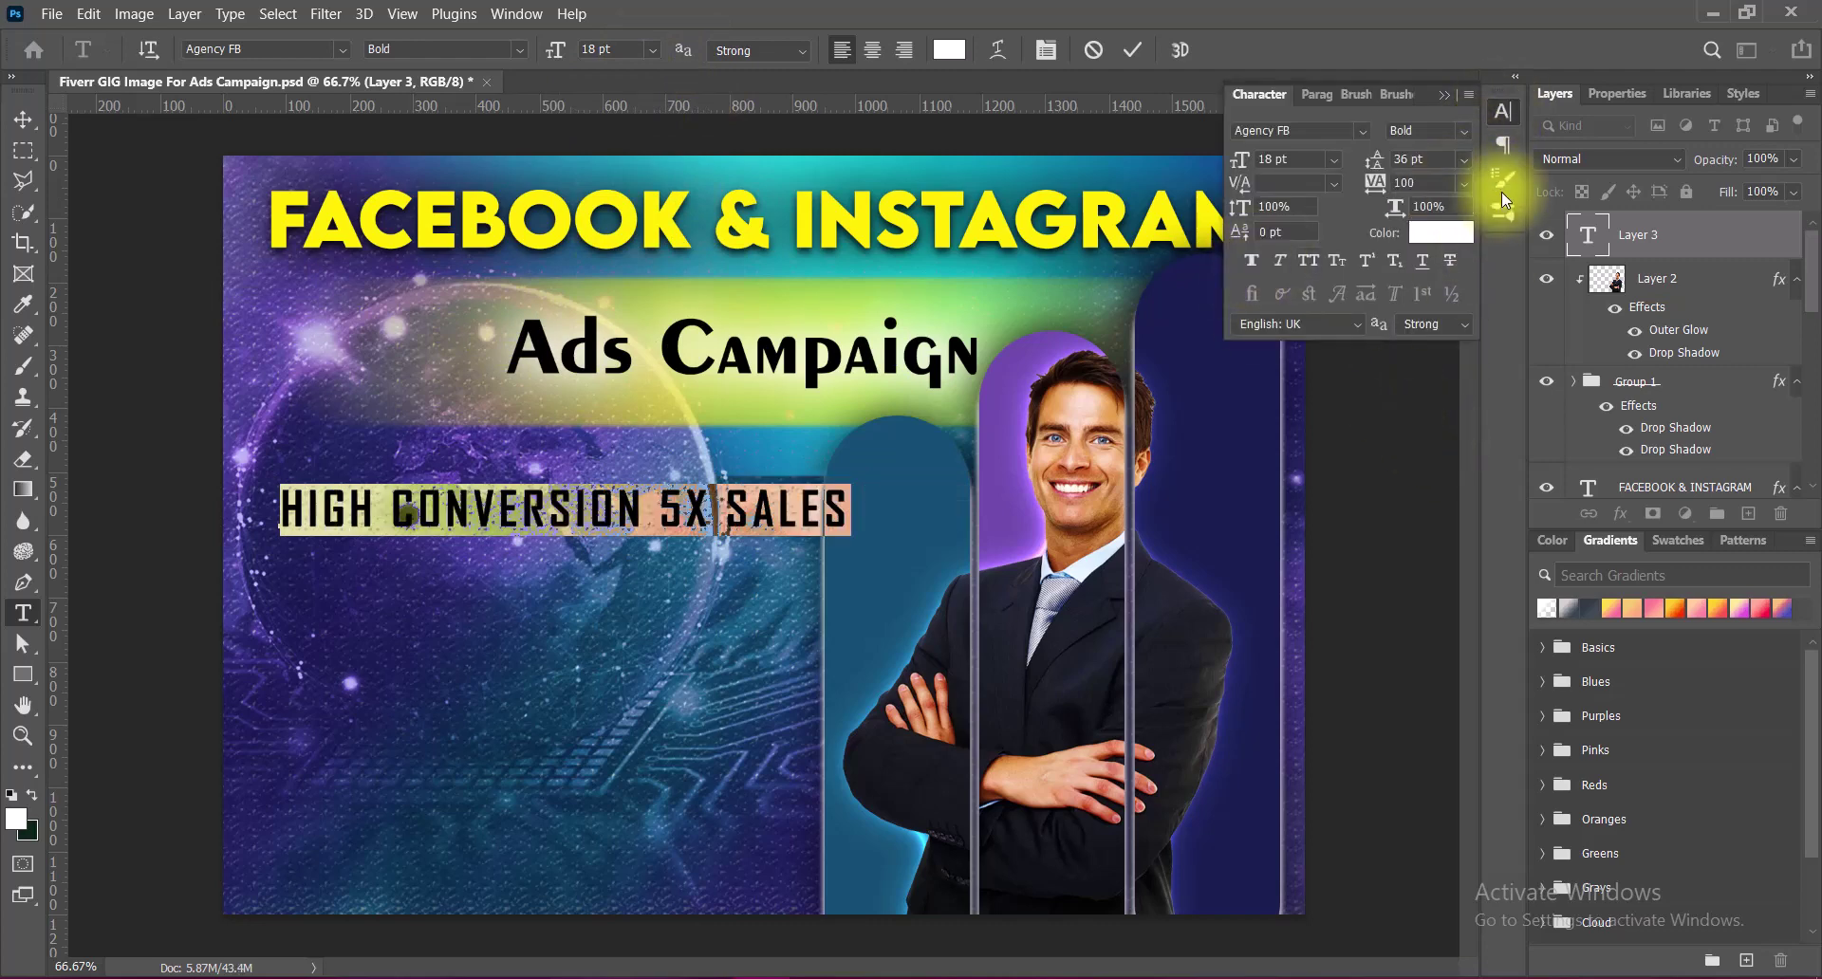
pyautogui.click(1464, 182)
pyautogui.click(1420, 419)
pyautogui.click(952, 49)
pyautogui.press('Return')
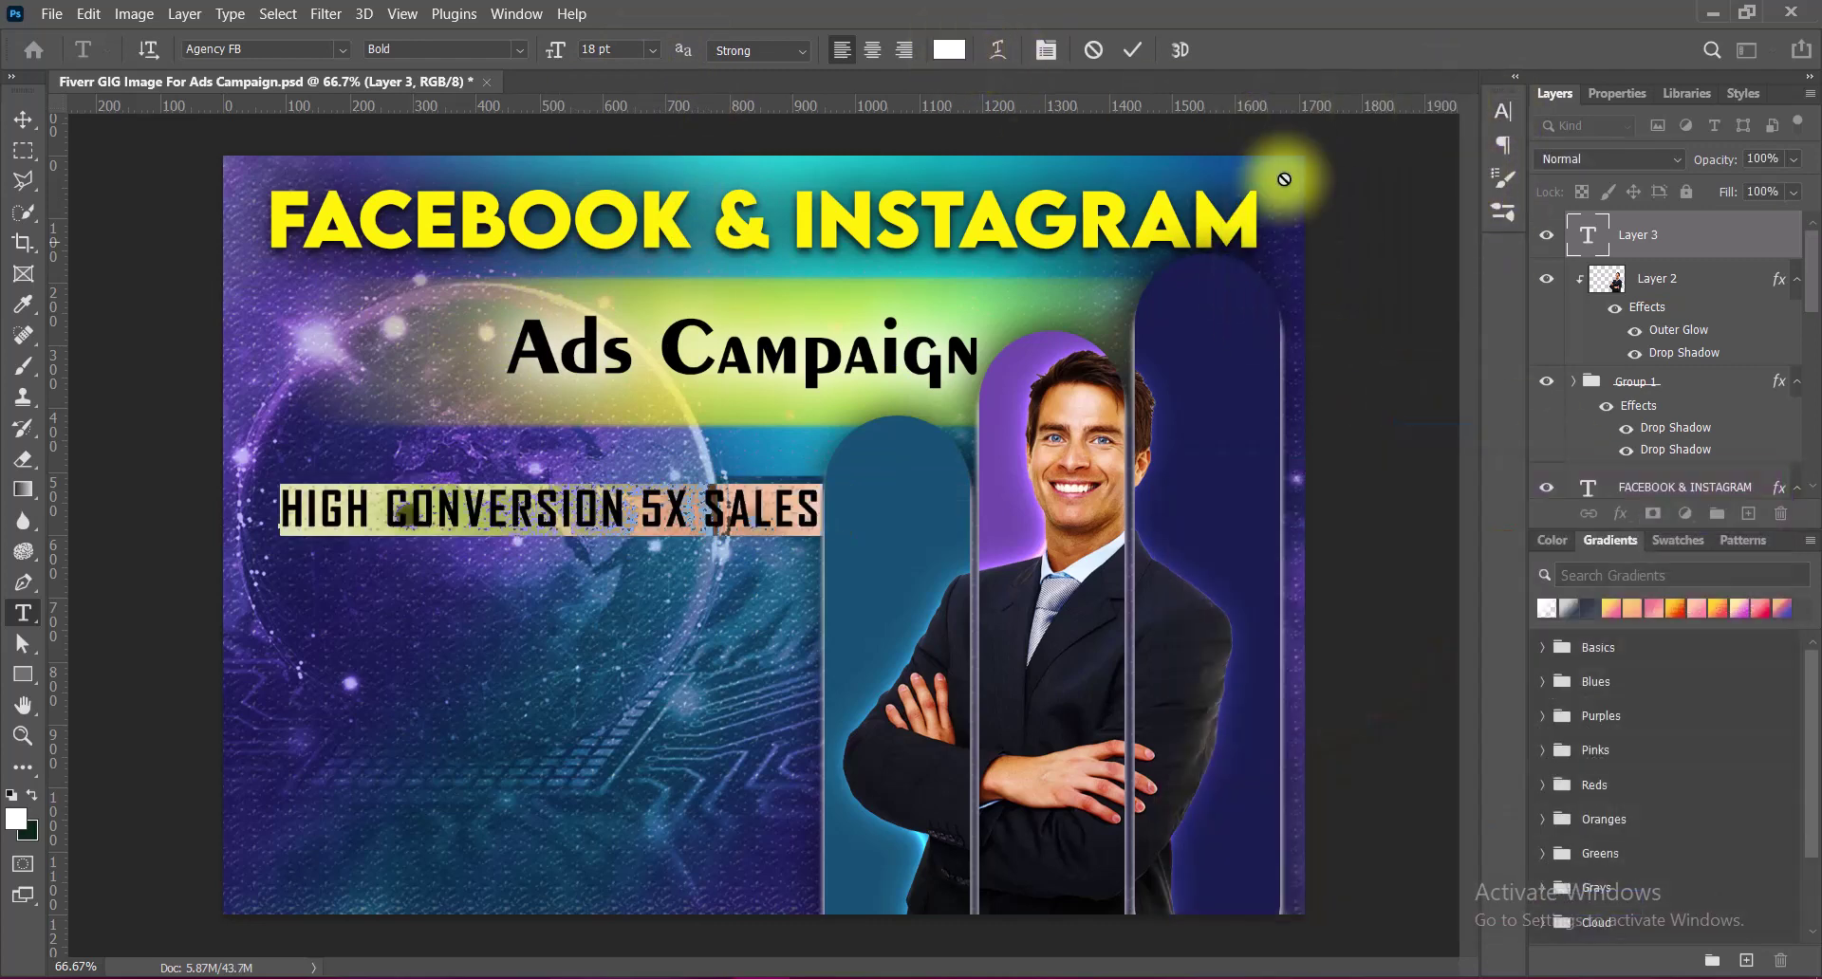
pyautogui.click(1132, 50)
# Move the line up beside the businessman and underline it.
pyautogui.click(22, 119)
pyautogui.moveTo(682, 515); pyautogui.dragTo(662, 487)
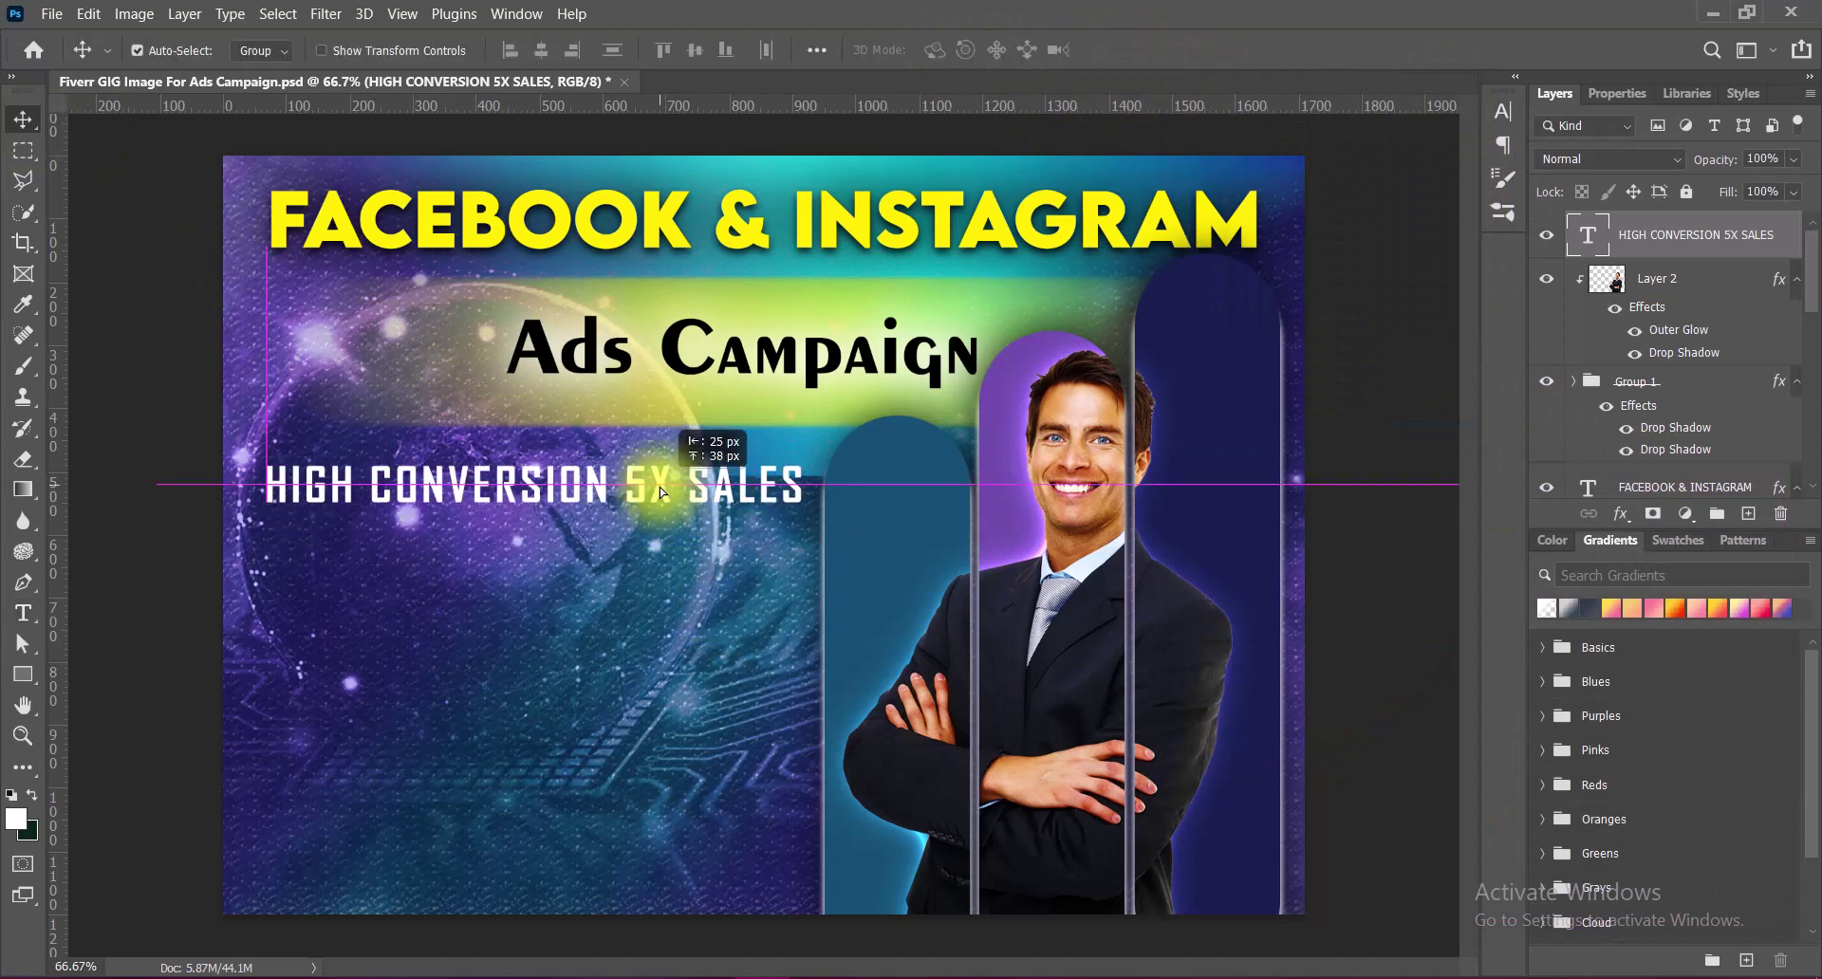
pyautogui.doubleClick(661, 488)
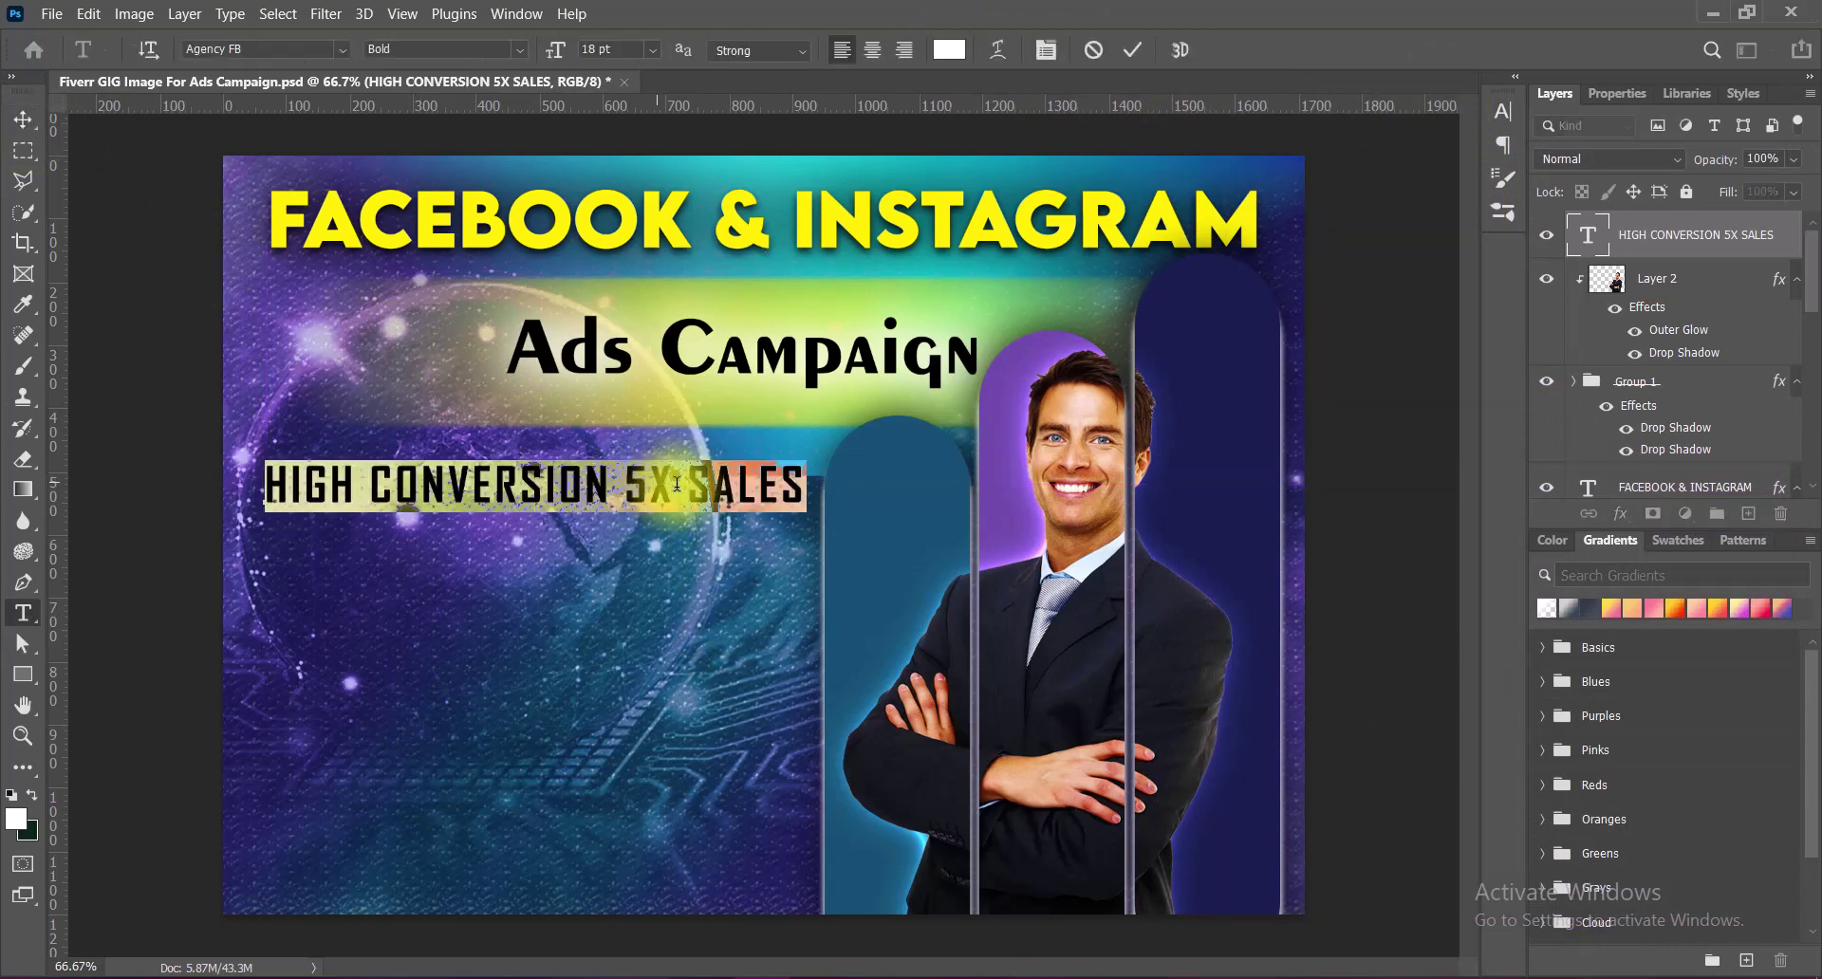
pyautogui.click(1503, 112)
pyautogui.click(1444, 95)
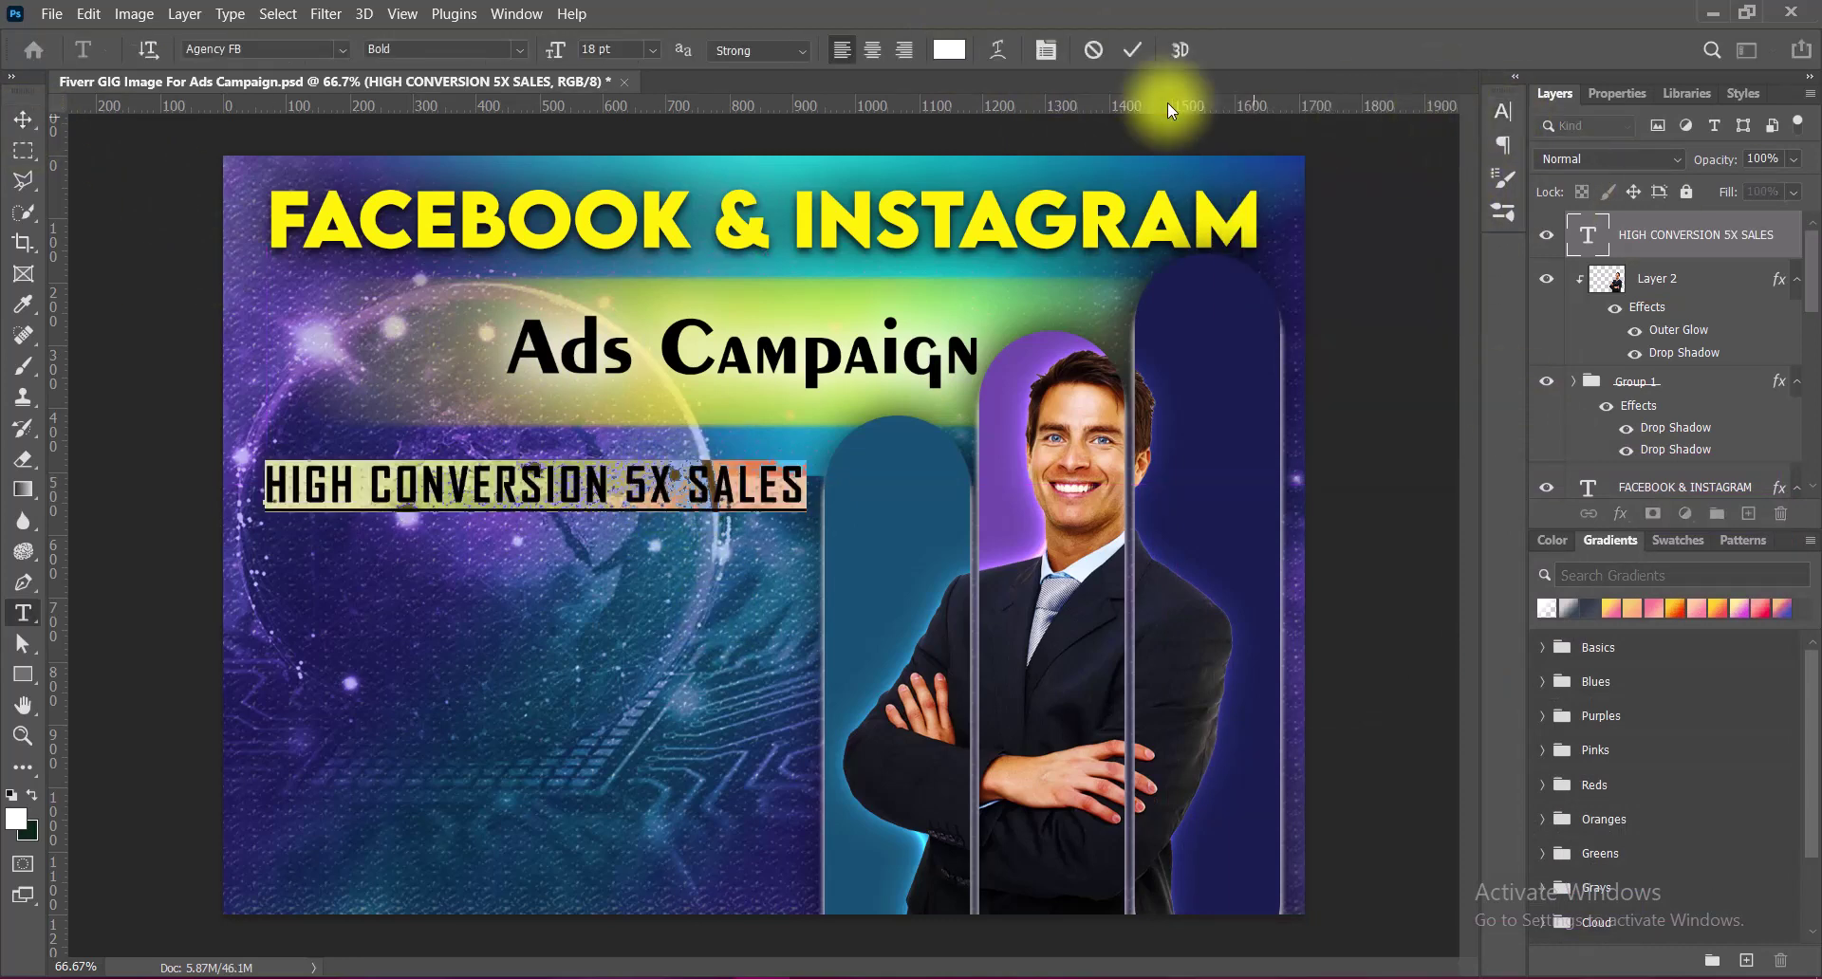
pyautogui.click(1132, 49)
# Add a black drop shadow with 0 spread to the HIGH CONVERSION 5X SALES text.
pyautogui.press('v')
pyautogui.rightClick(1566, 236)
pyautogui.press('Escape')
pyautogui.doubleClick(1709, 236)
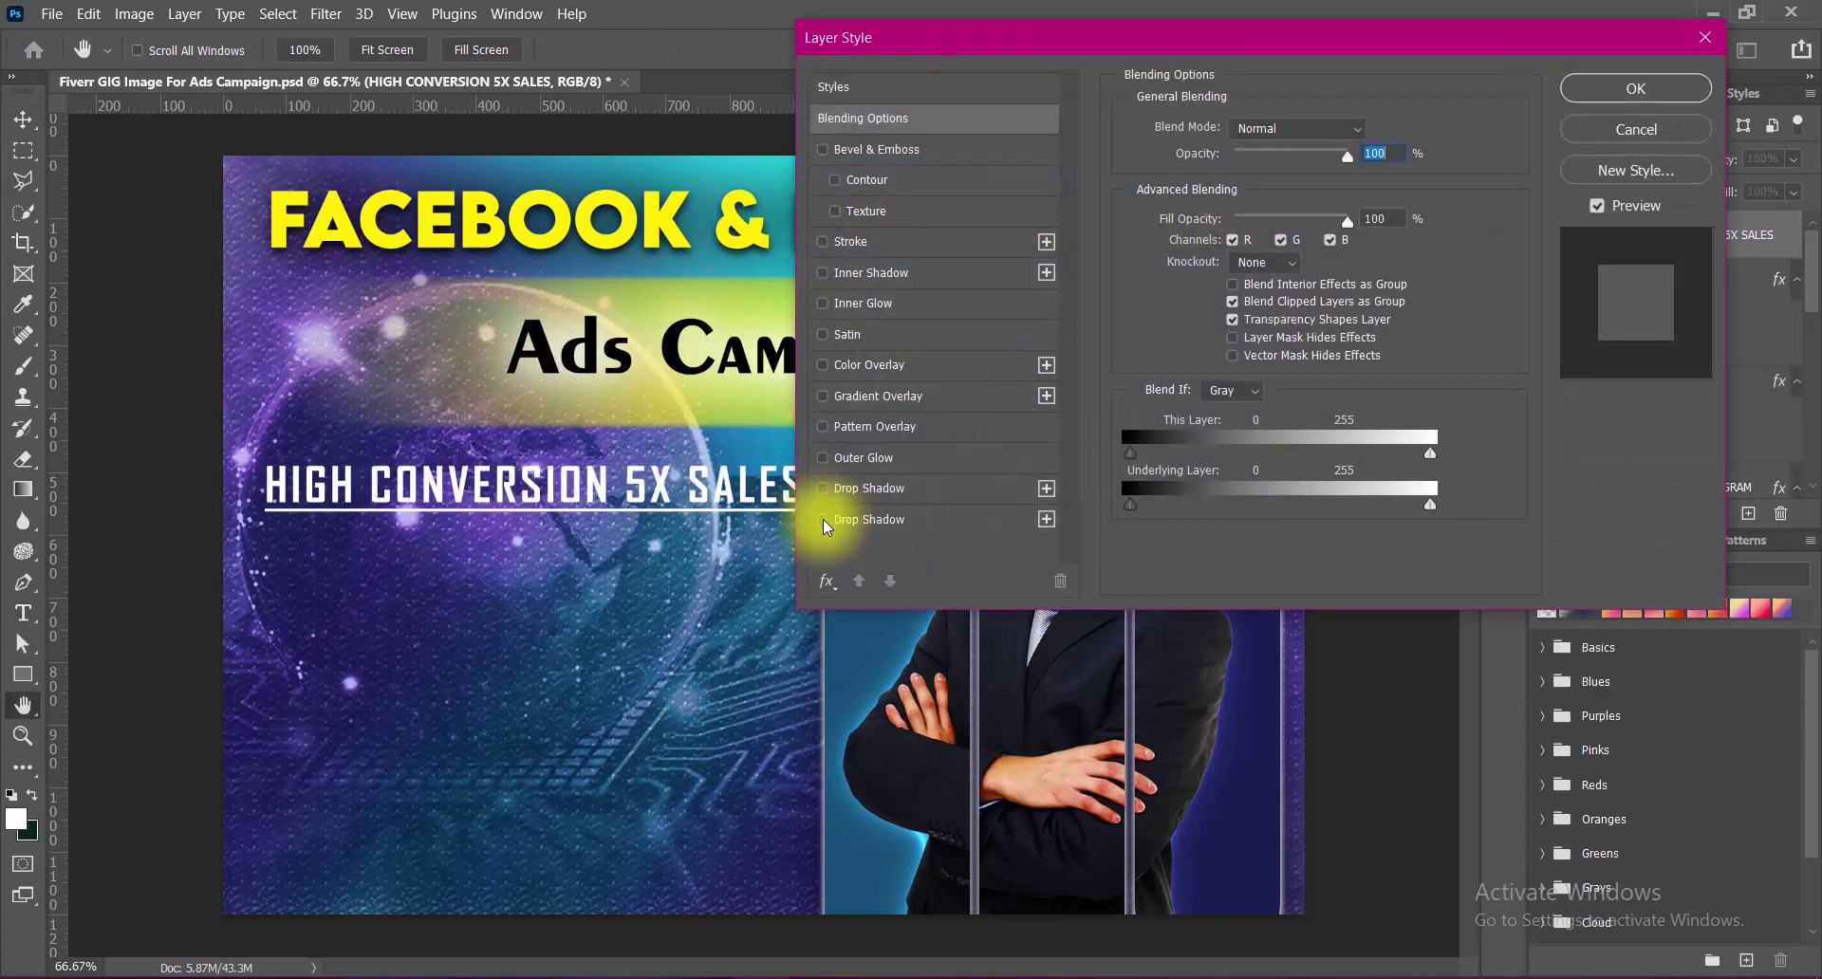
pyautogui.click(823, 520)
pyautogui.click(1370, 131)
pyautogui.click(1194, 817)
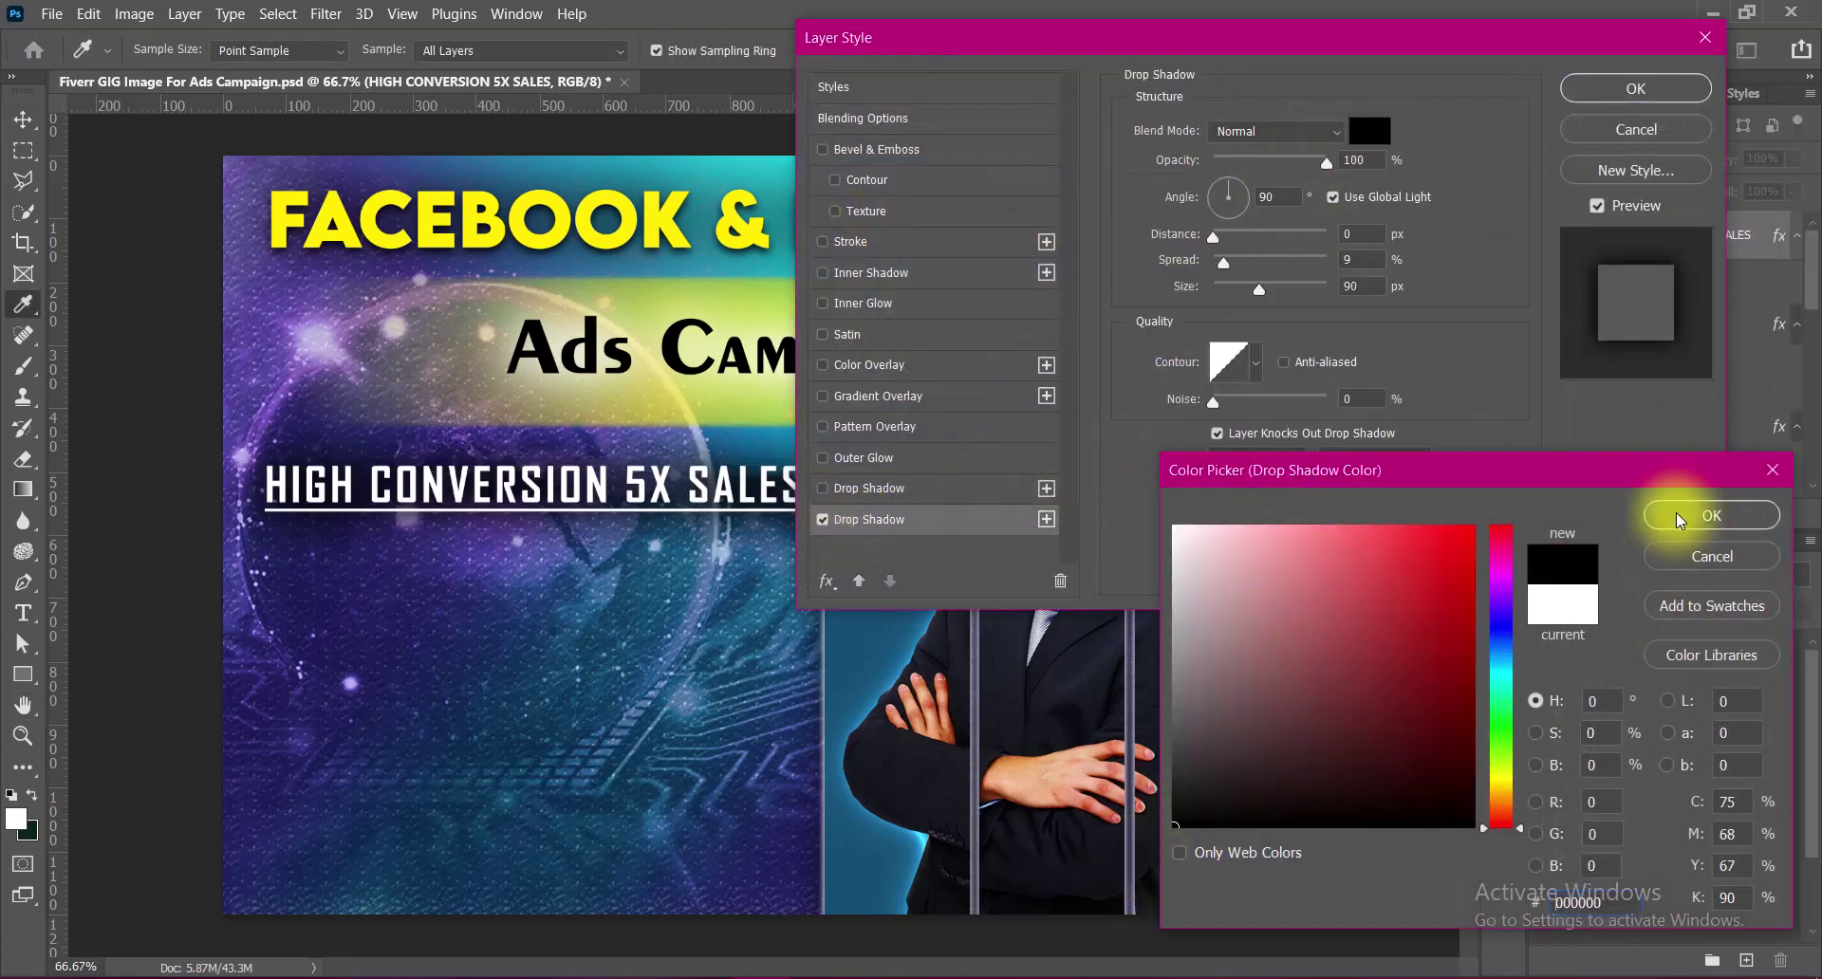
pyautogui.click(1711, 515)
pyautogui.moveTo(1224, 262)
pyautogui.mouseDown()
pyautogui.moveTo(1168, 272)
pyautogui.moveTo(1236, 289)
pyautogui.mouseUp()
pyautogui.write('60')
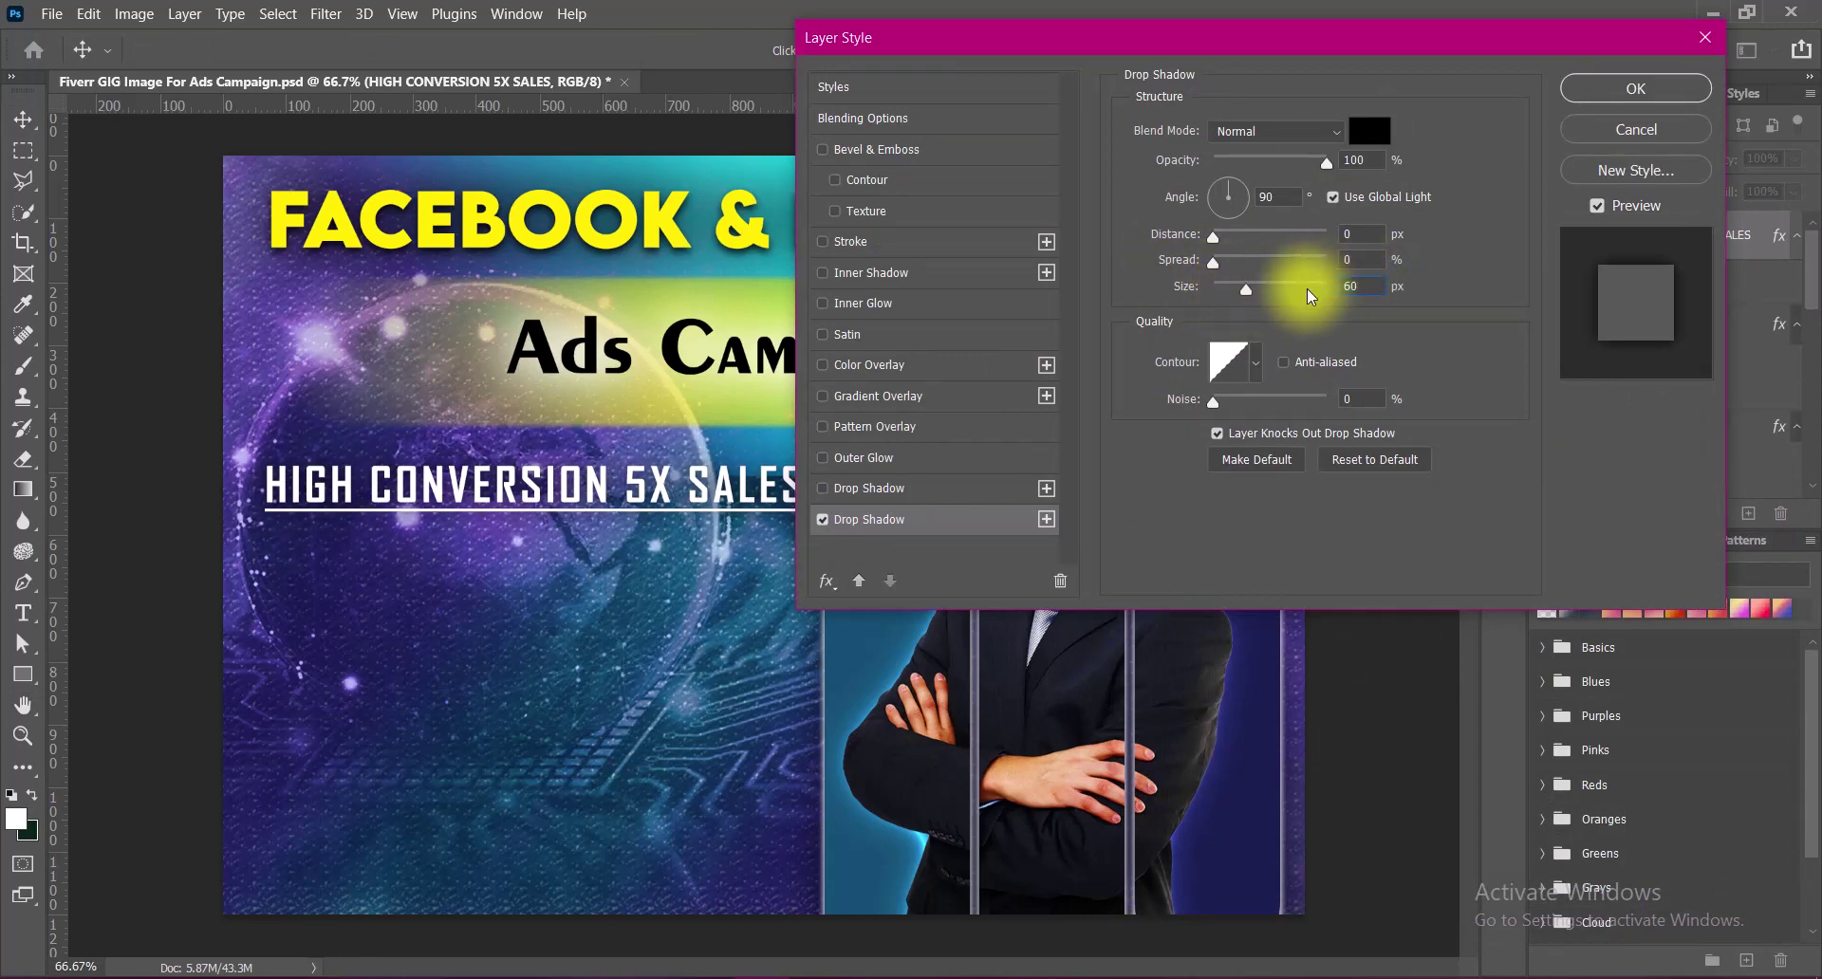
# Add a second drop shadow with 9 px size and 6 px distance, and apply the styles.
pyautogui.click(823, 488)
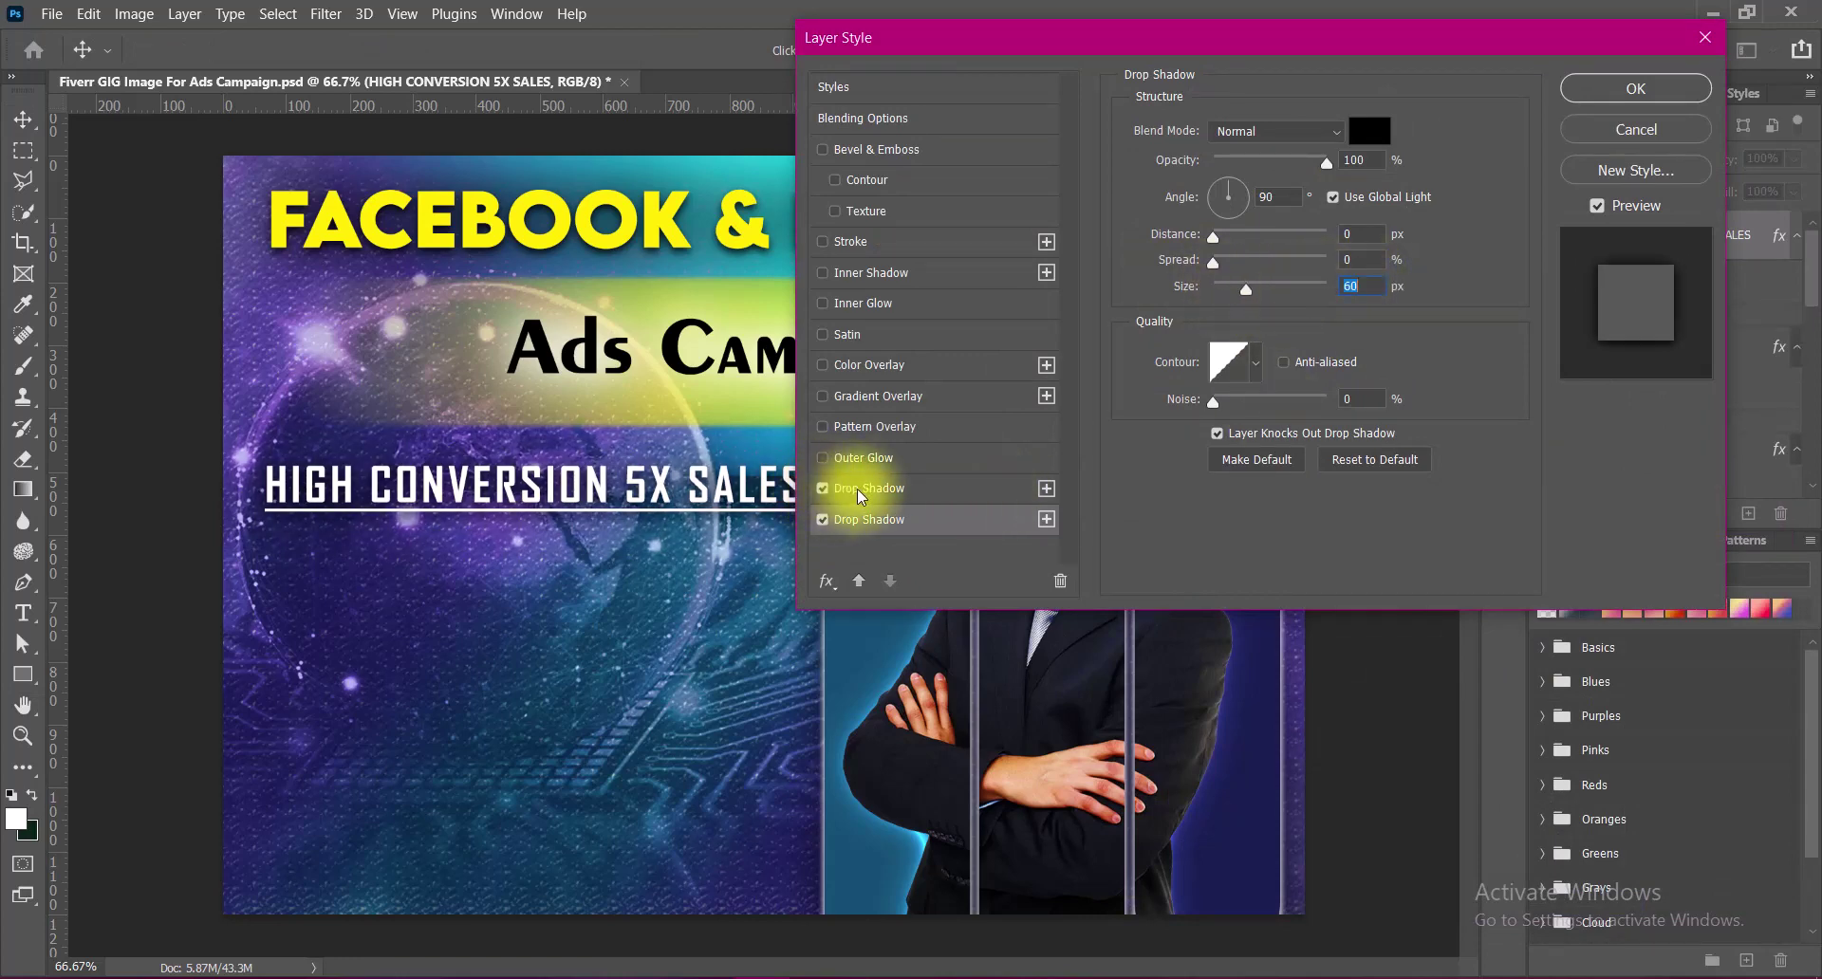
pyautogui.click(860, 488)
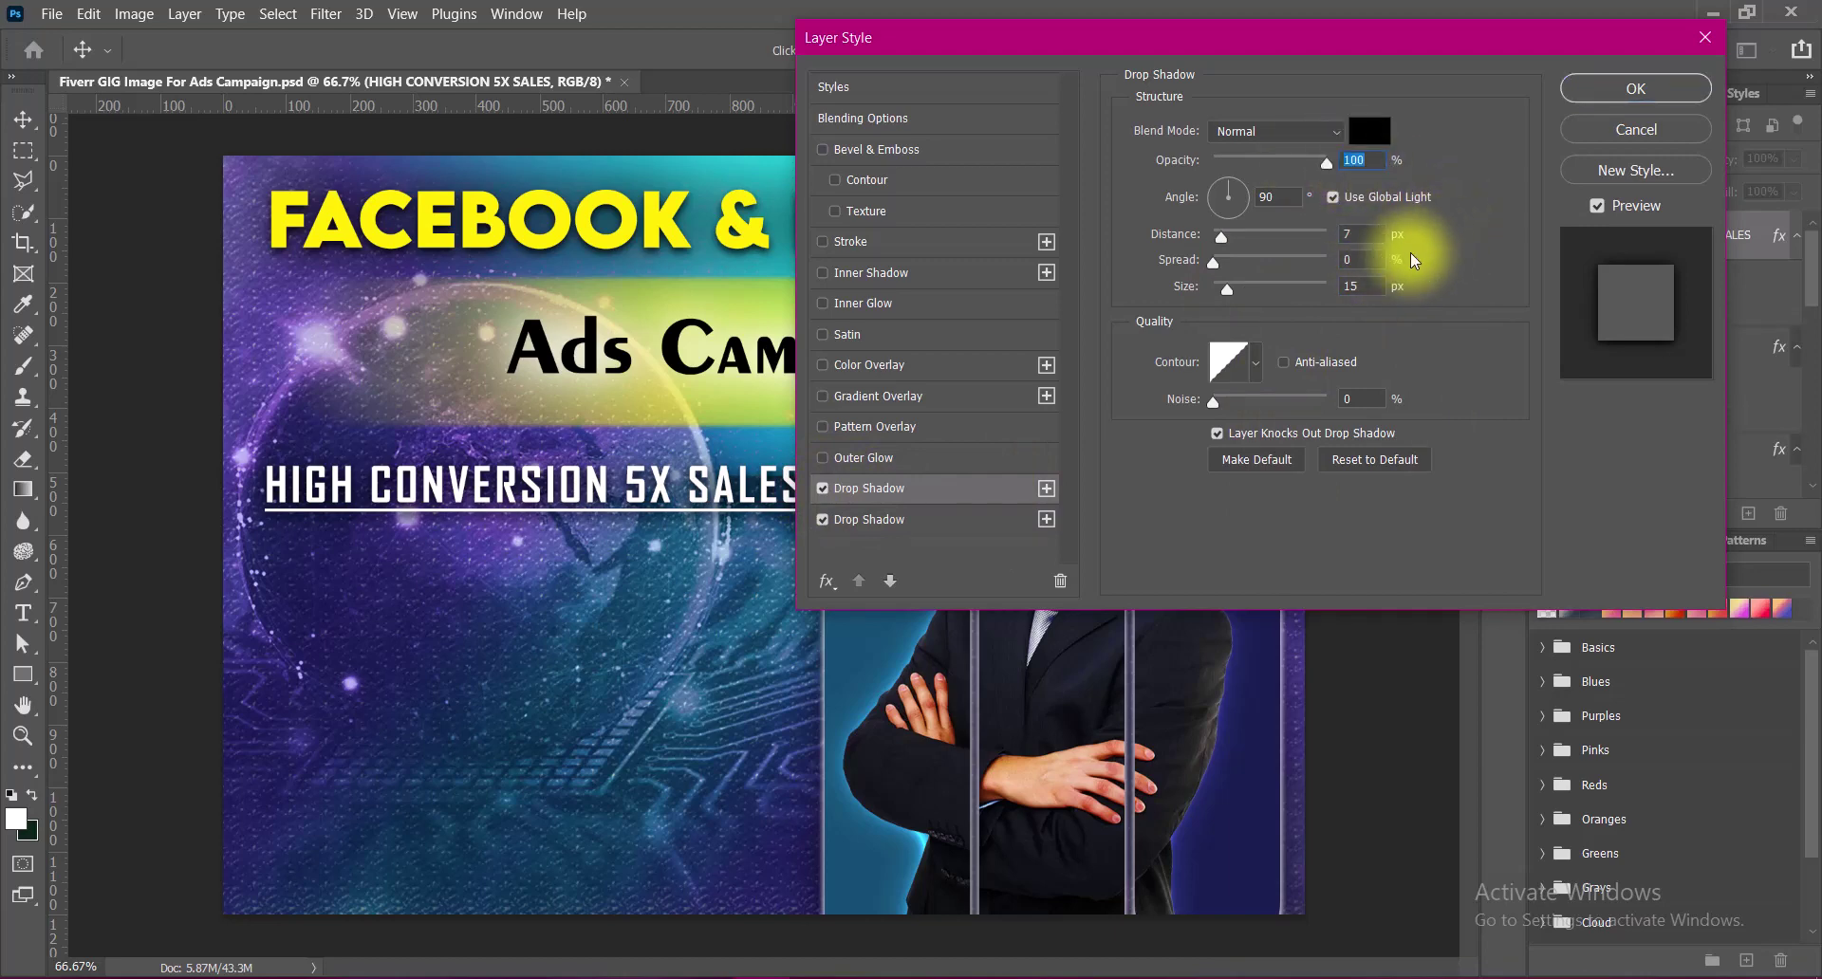
pyautogui.moveTo(1227, 288); pyautogui.dragTo(1222, 288)
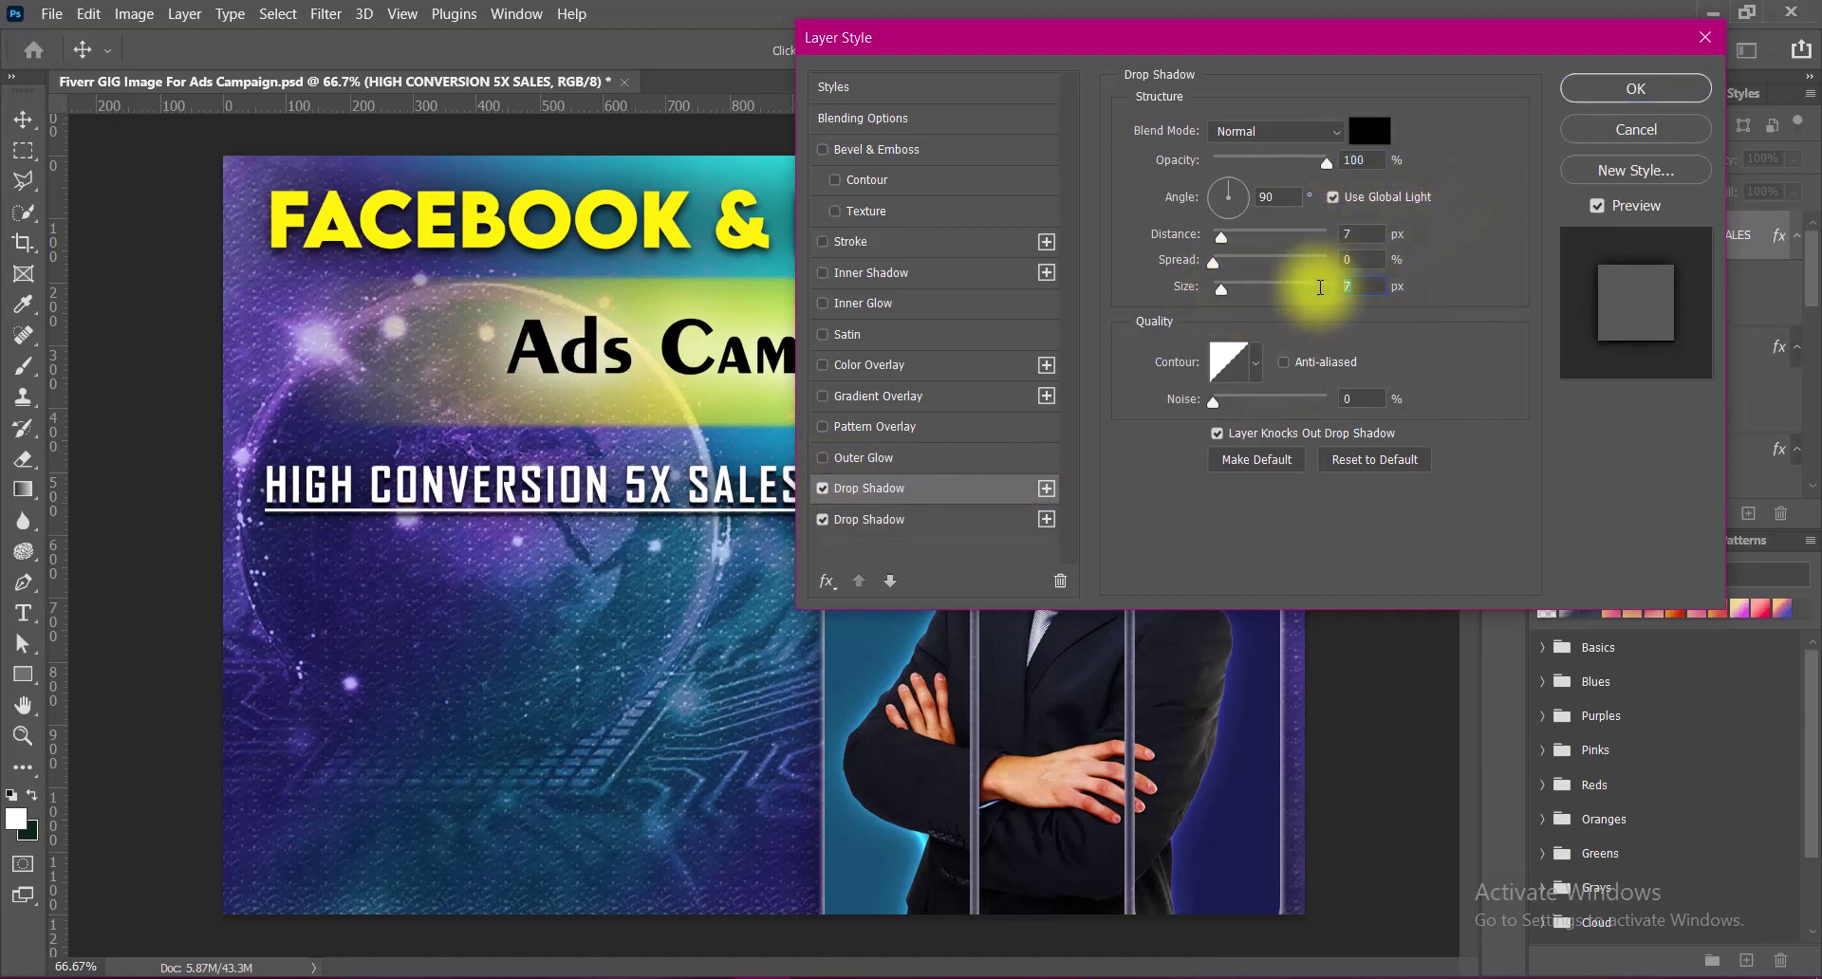
pyautogui.press('Up')
pyautogui.press('Up')
pyautogui.click(1342, 237)
pyautogui.press('Down')
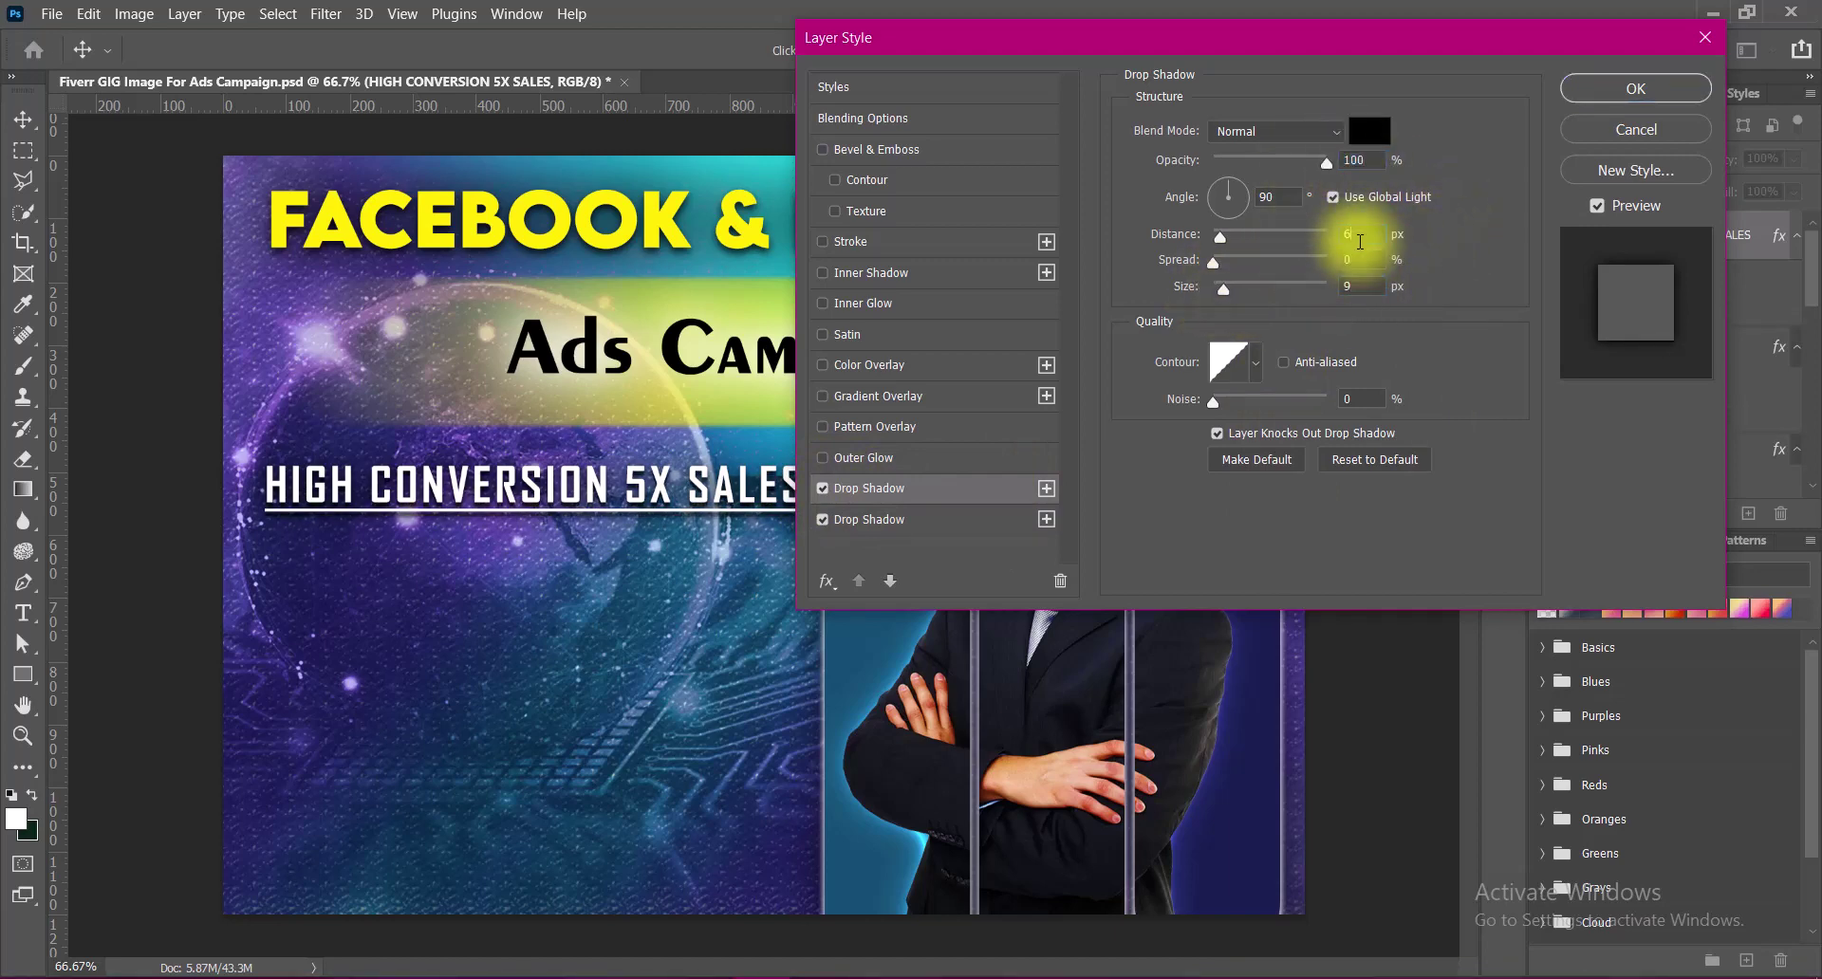
pyautogui.click(1625, 89)
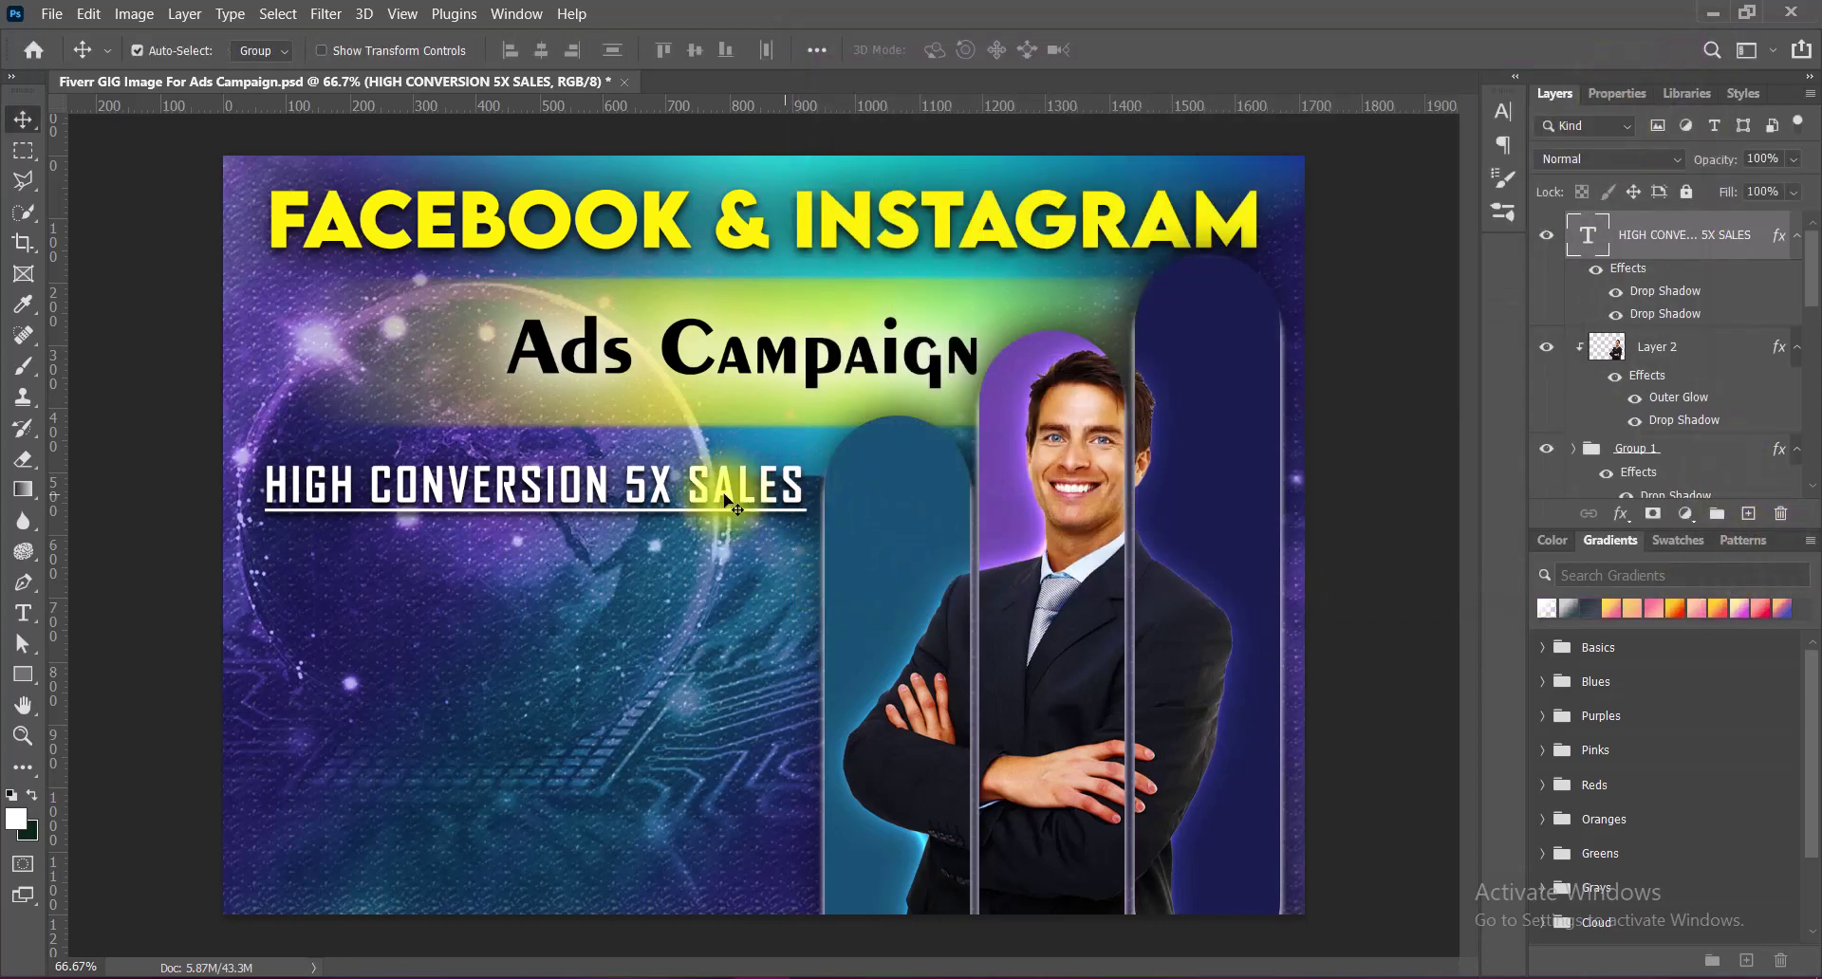
# Nudge the line slightly lower and save the banner file.
pyautogui.hotkey('shift', 'Up')
pyautogui.hotkey('shift', 'Up')
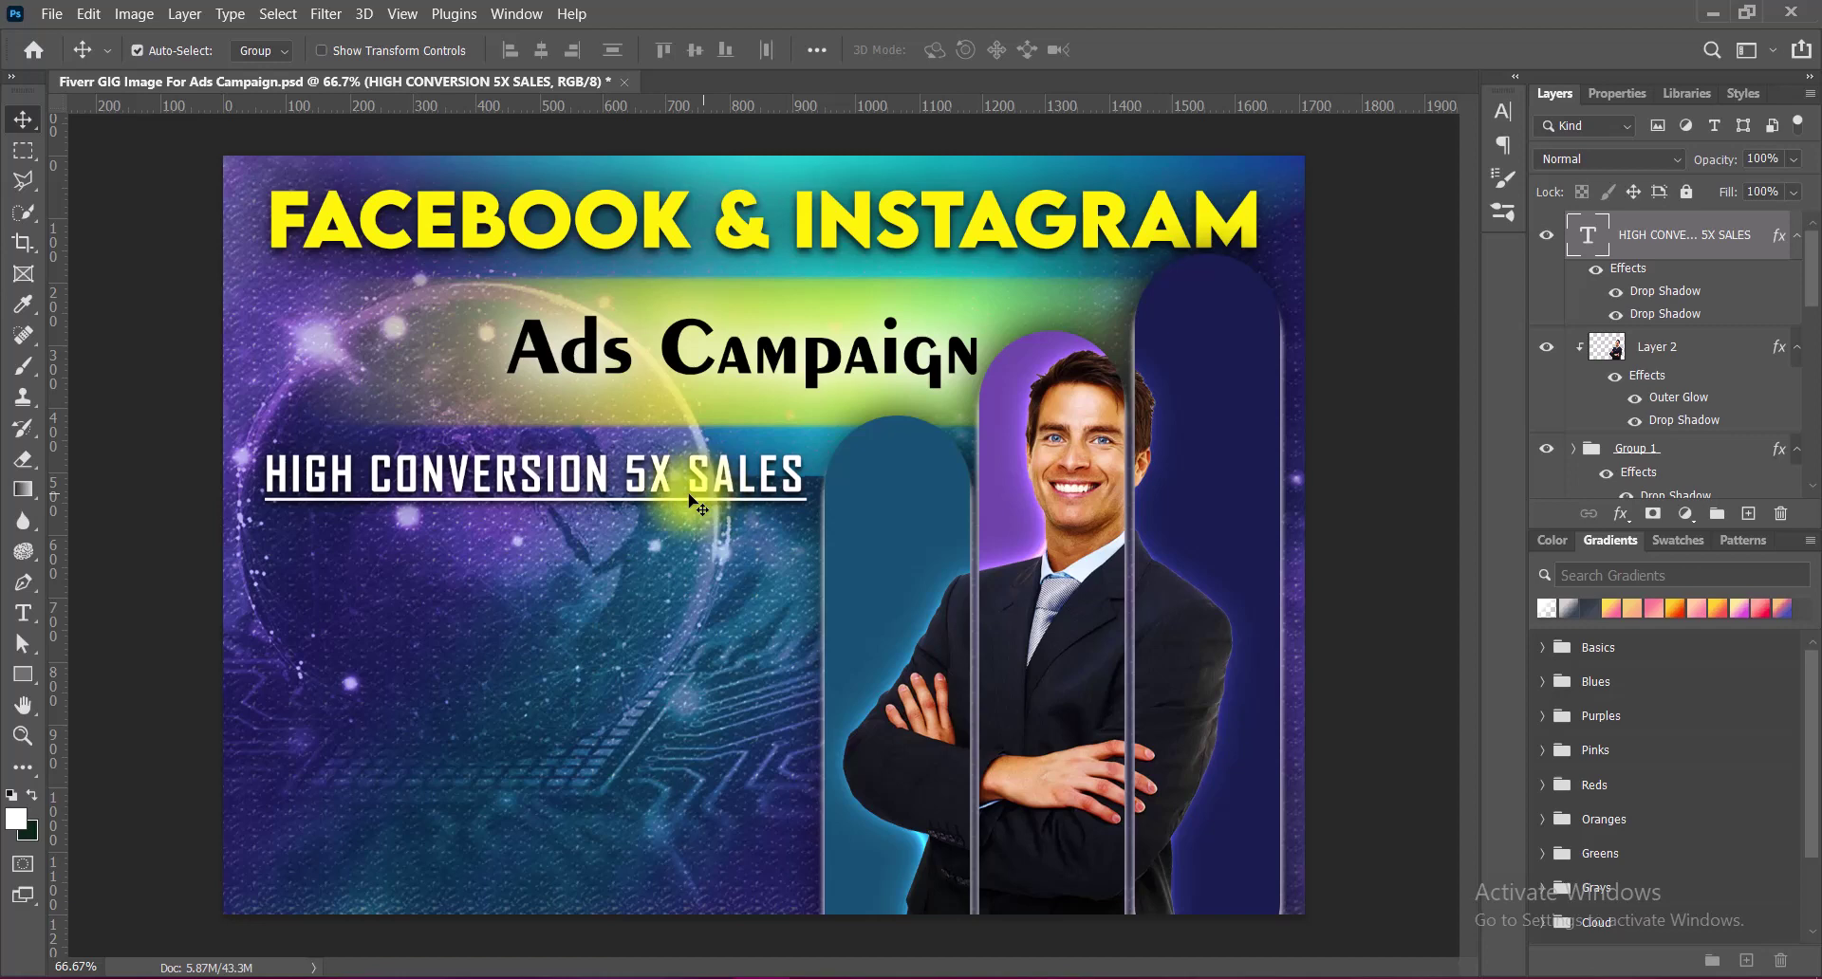
pyautogui.moveTo(660, 480); pyautogui.dragTo(663, 481)
pyautogui.hotkey('shift', 'Down')
pyautogui.hotkey('shift', 'Down')
pyautogui.hotkey('shift', 'Down')
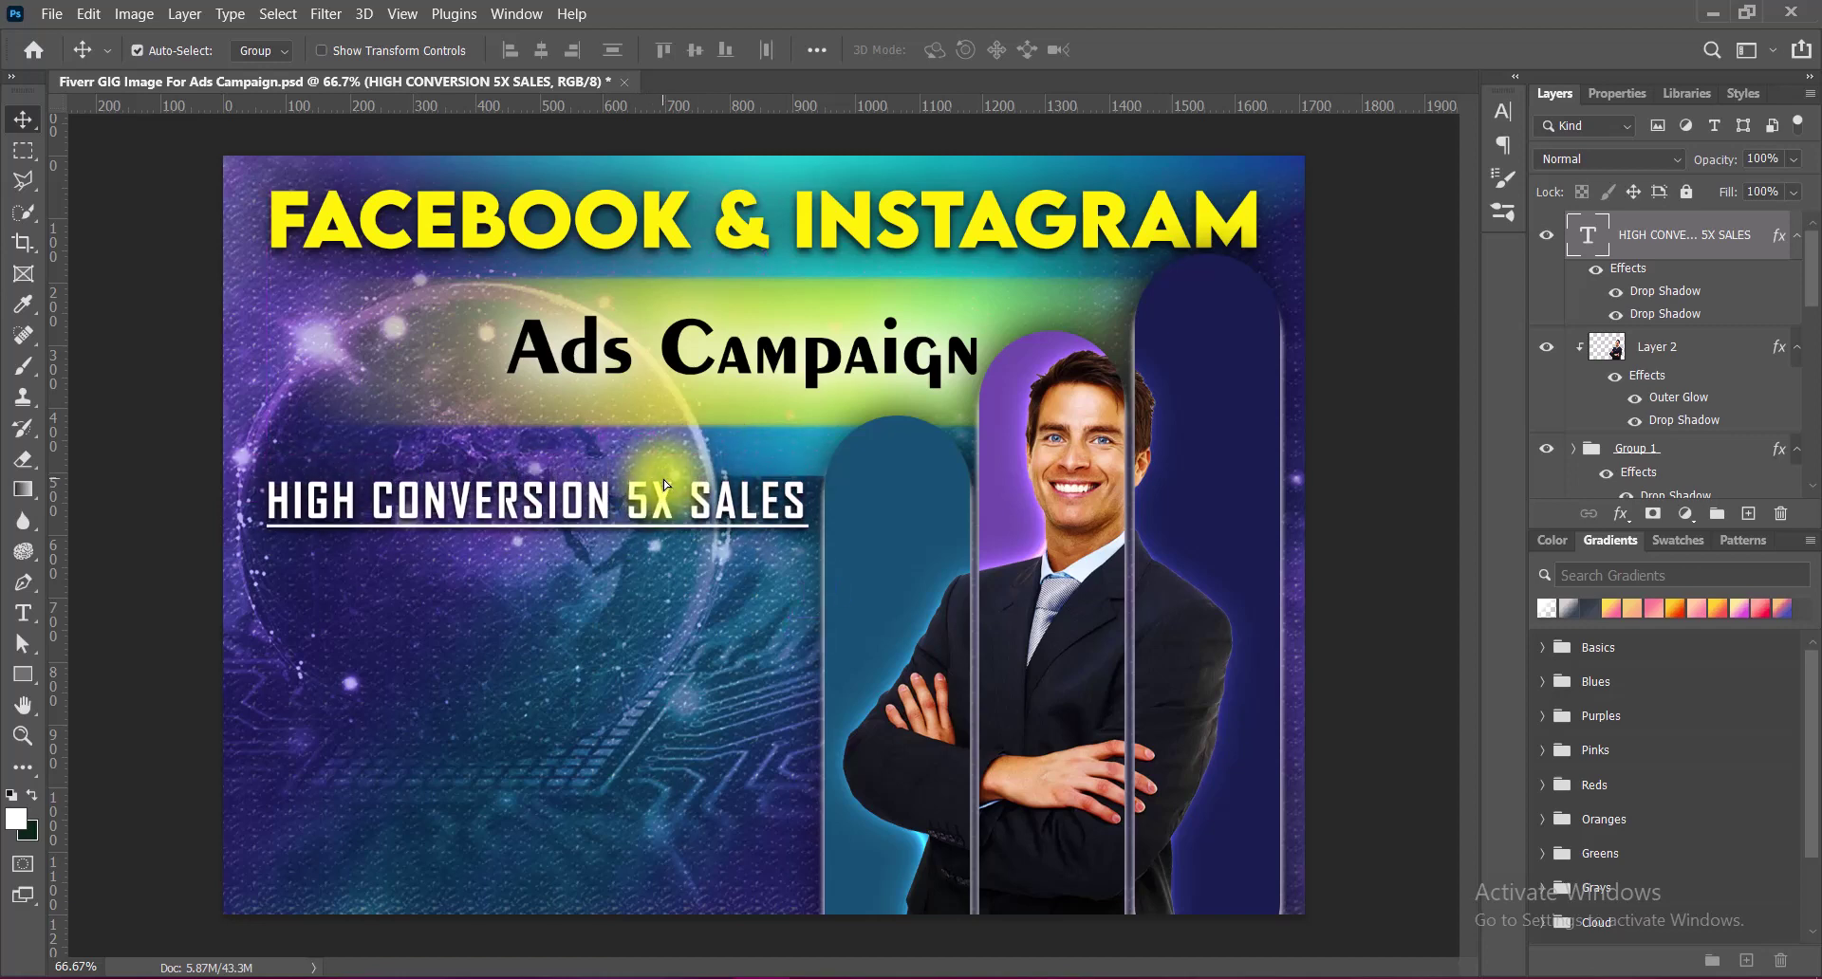
pyautogui.hotkey('shift', 'Down')
pyautogui.press('Up')
pyautogui.press('Up')
pyautogui.press('Up')
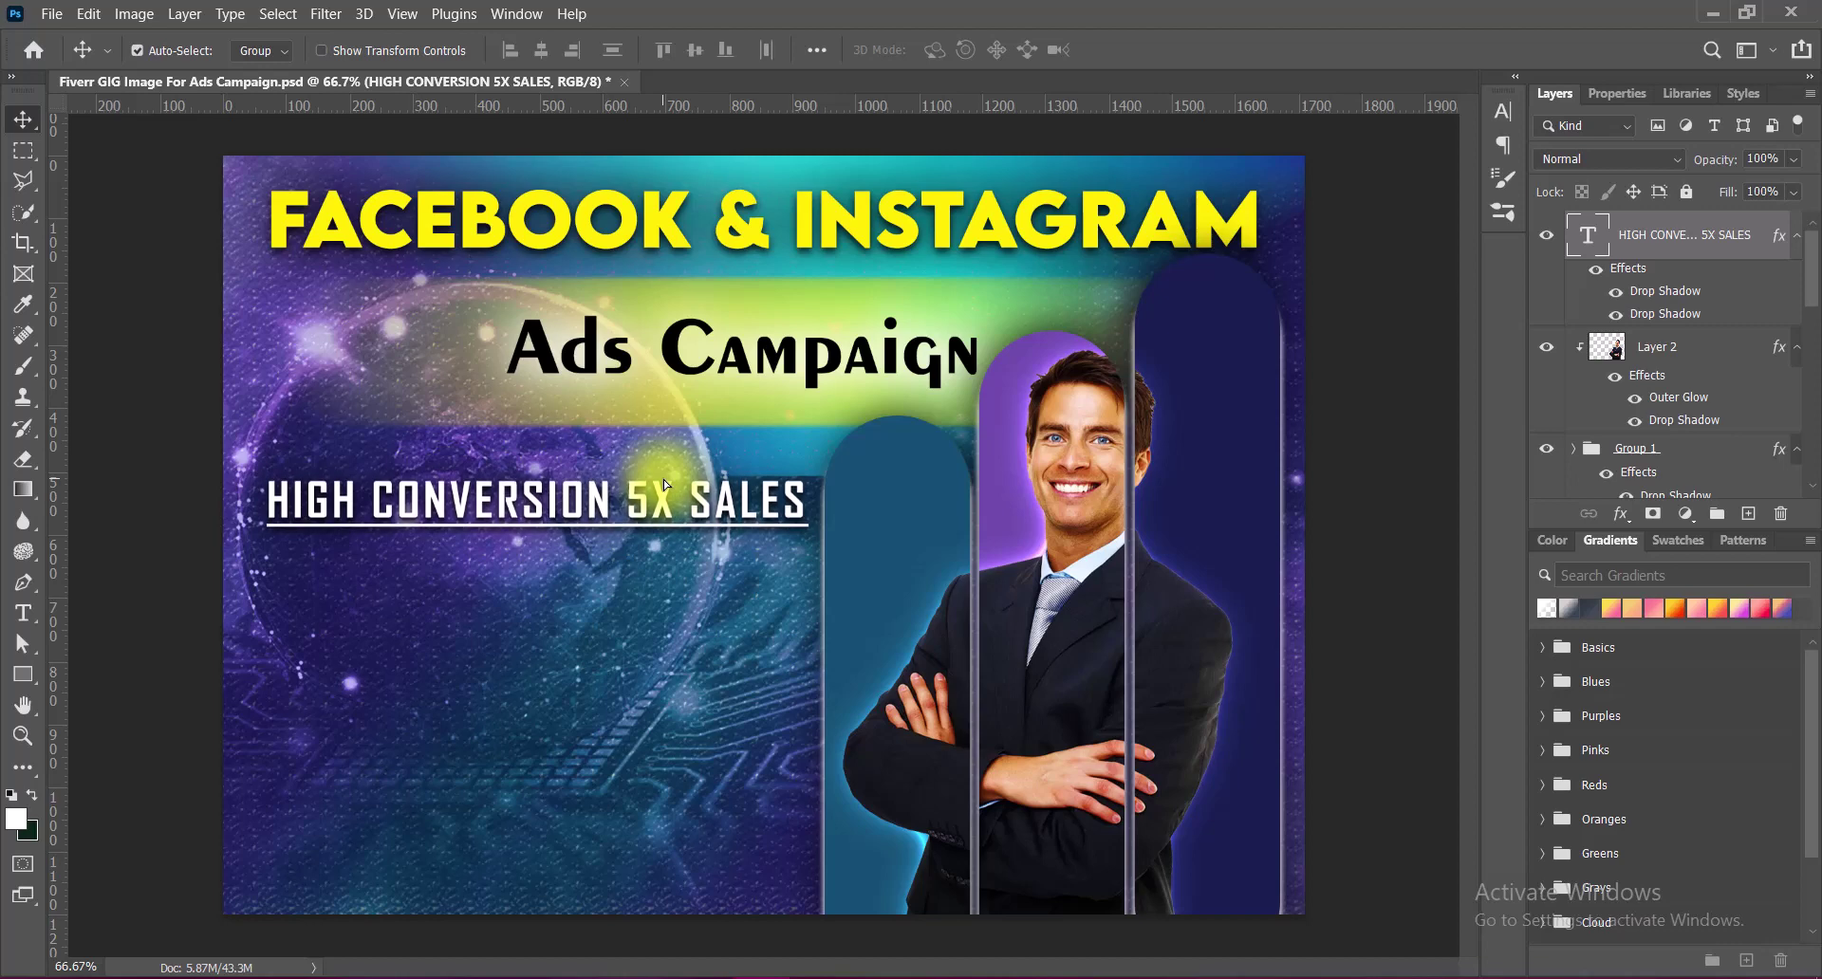
pyautogui.click(1359, 529)
pyautogui.hotkey('ctrl', 's')
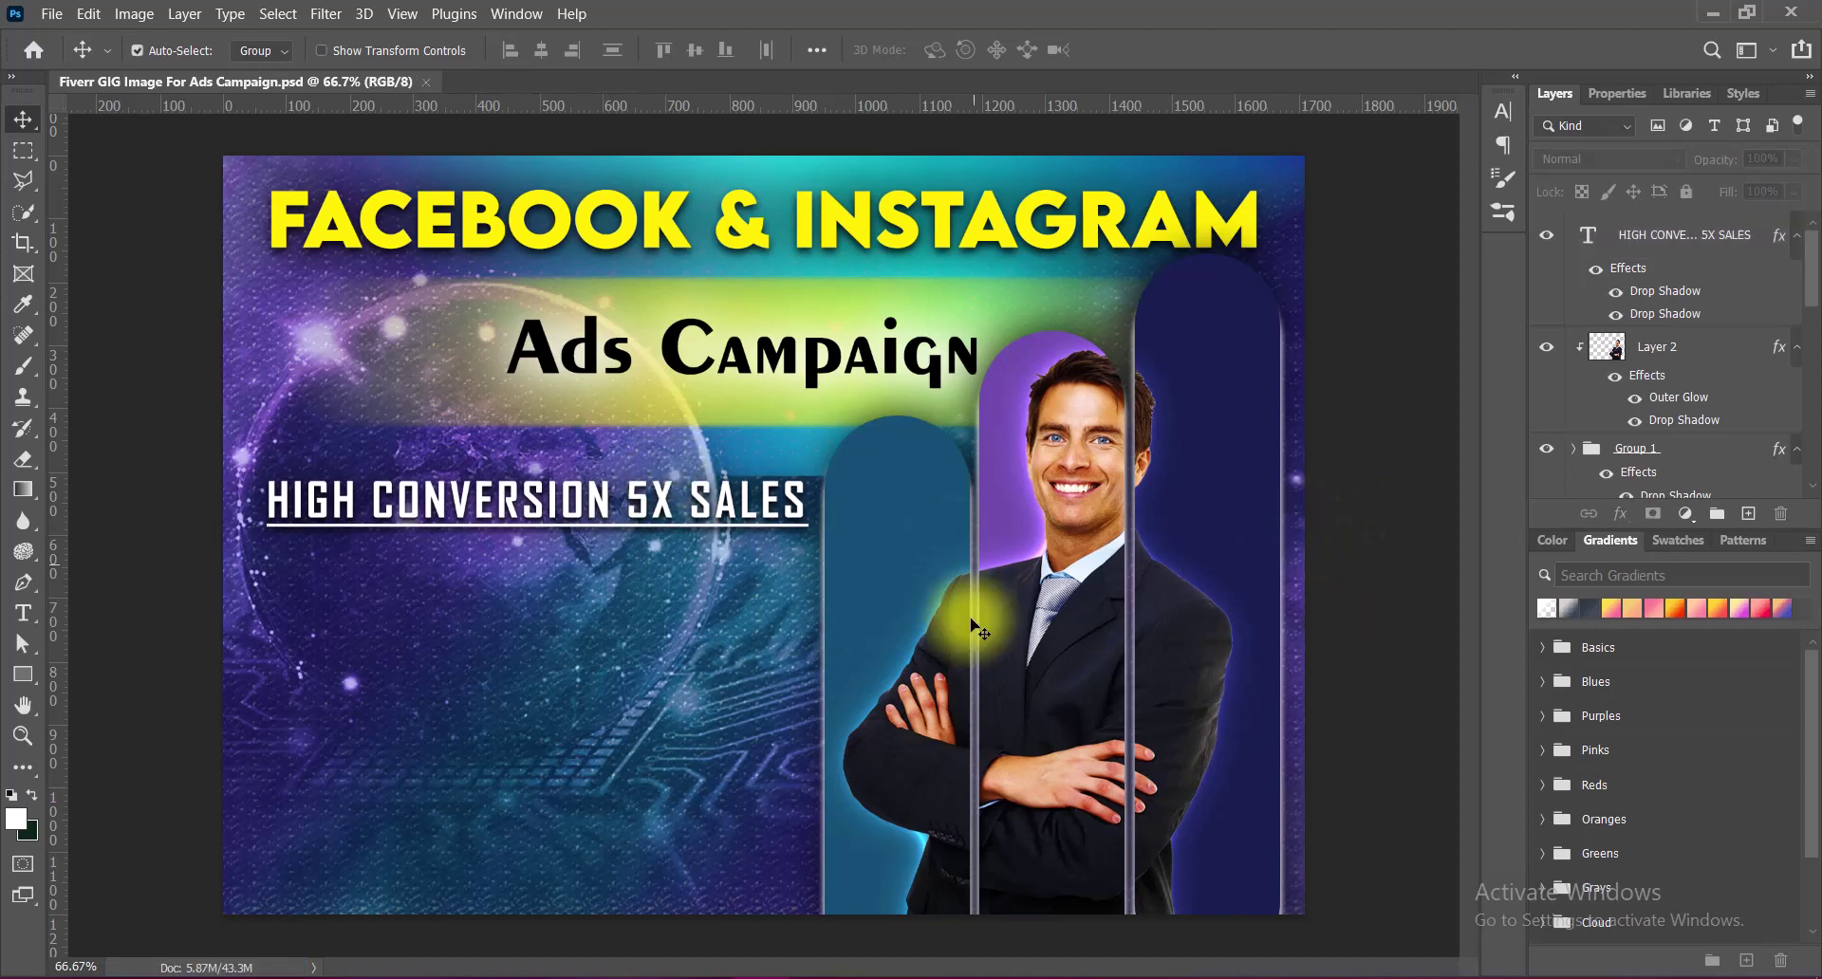
# Start a new Arial Rounded MT Bold text layer below the headline.
pyautogui.click(1749, 514)
pyautogui.click(22, 612)
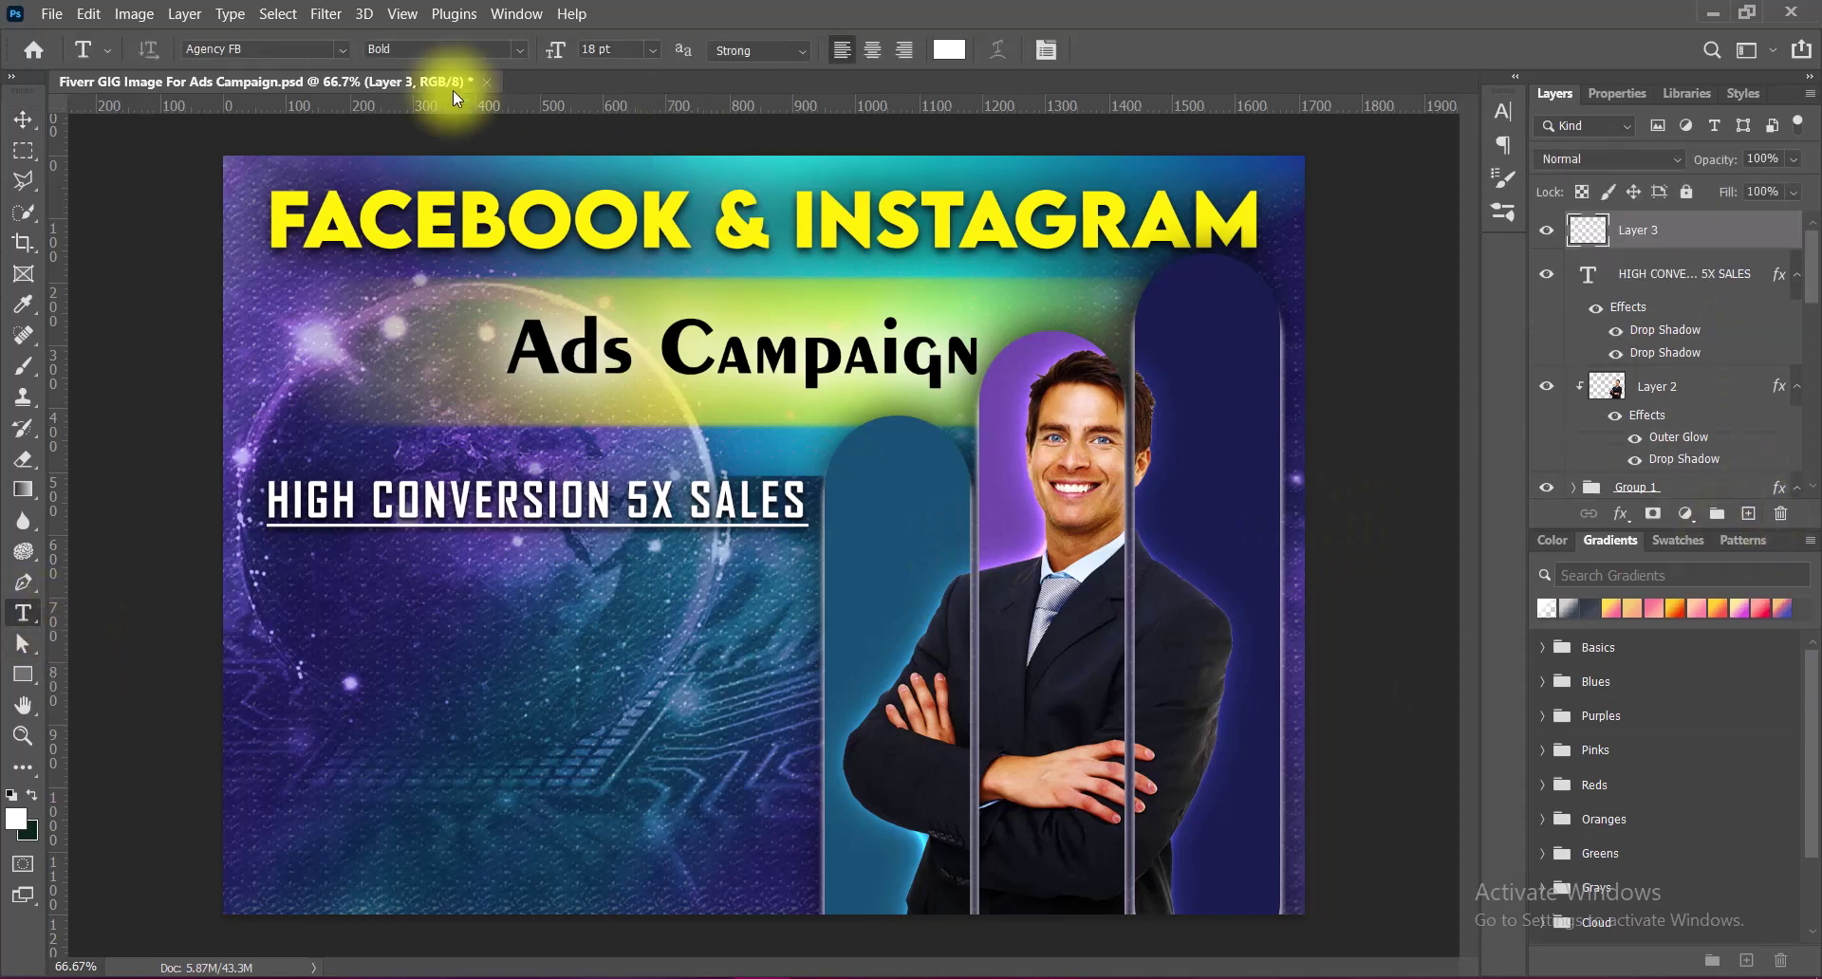
pyautogui.click(339, 45)
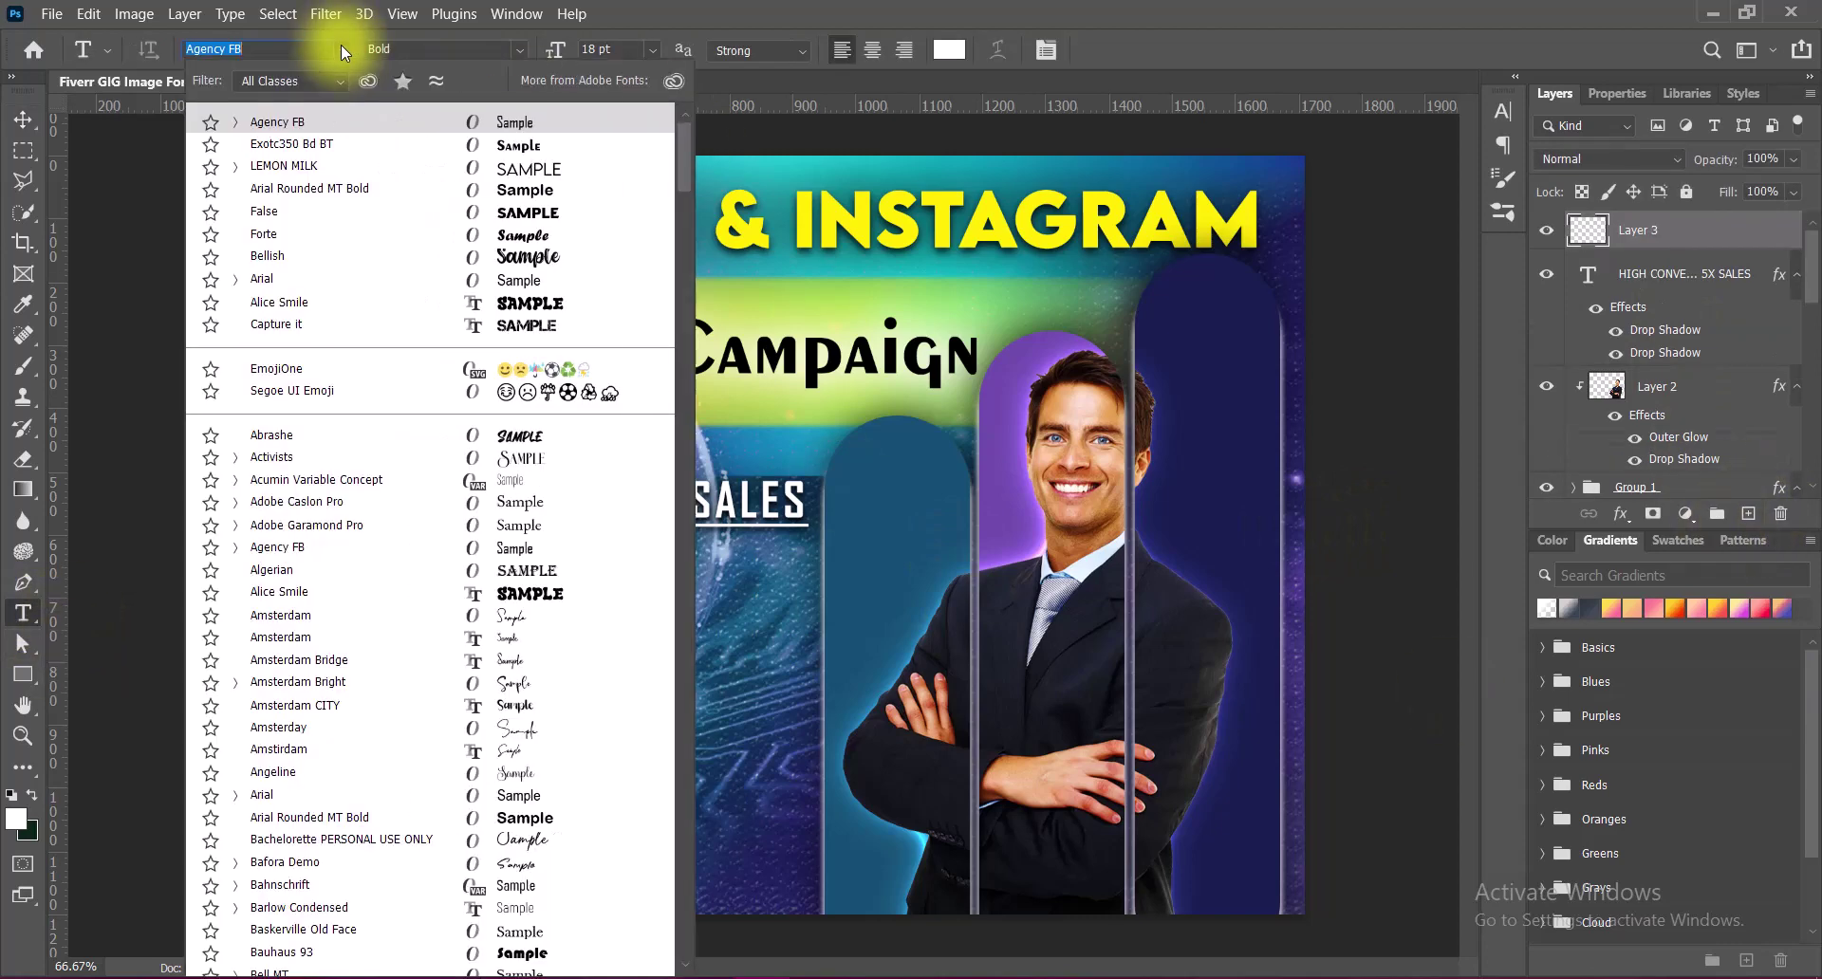
pyautogui.click(359, 189)
pyautogui.click(280, 583)
pyautogui.click(1503, 111)
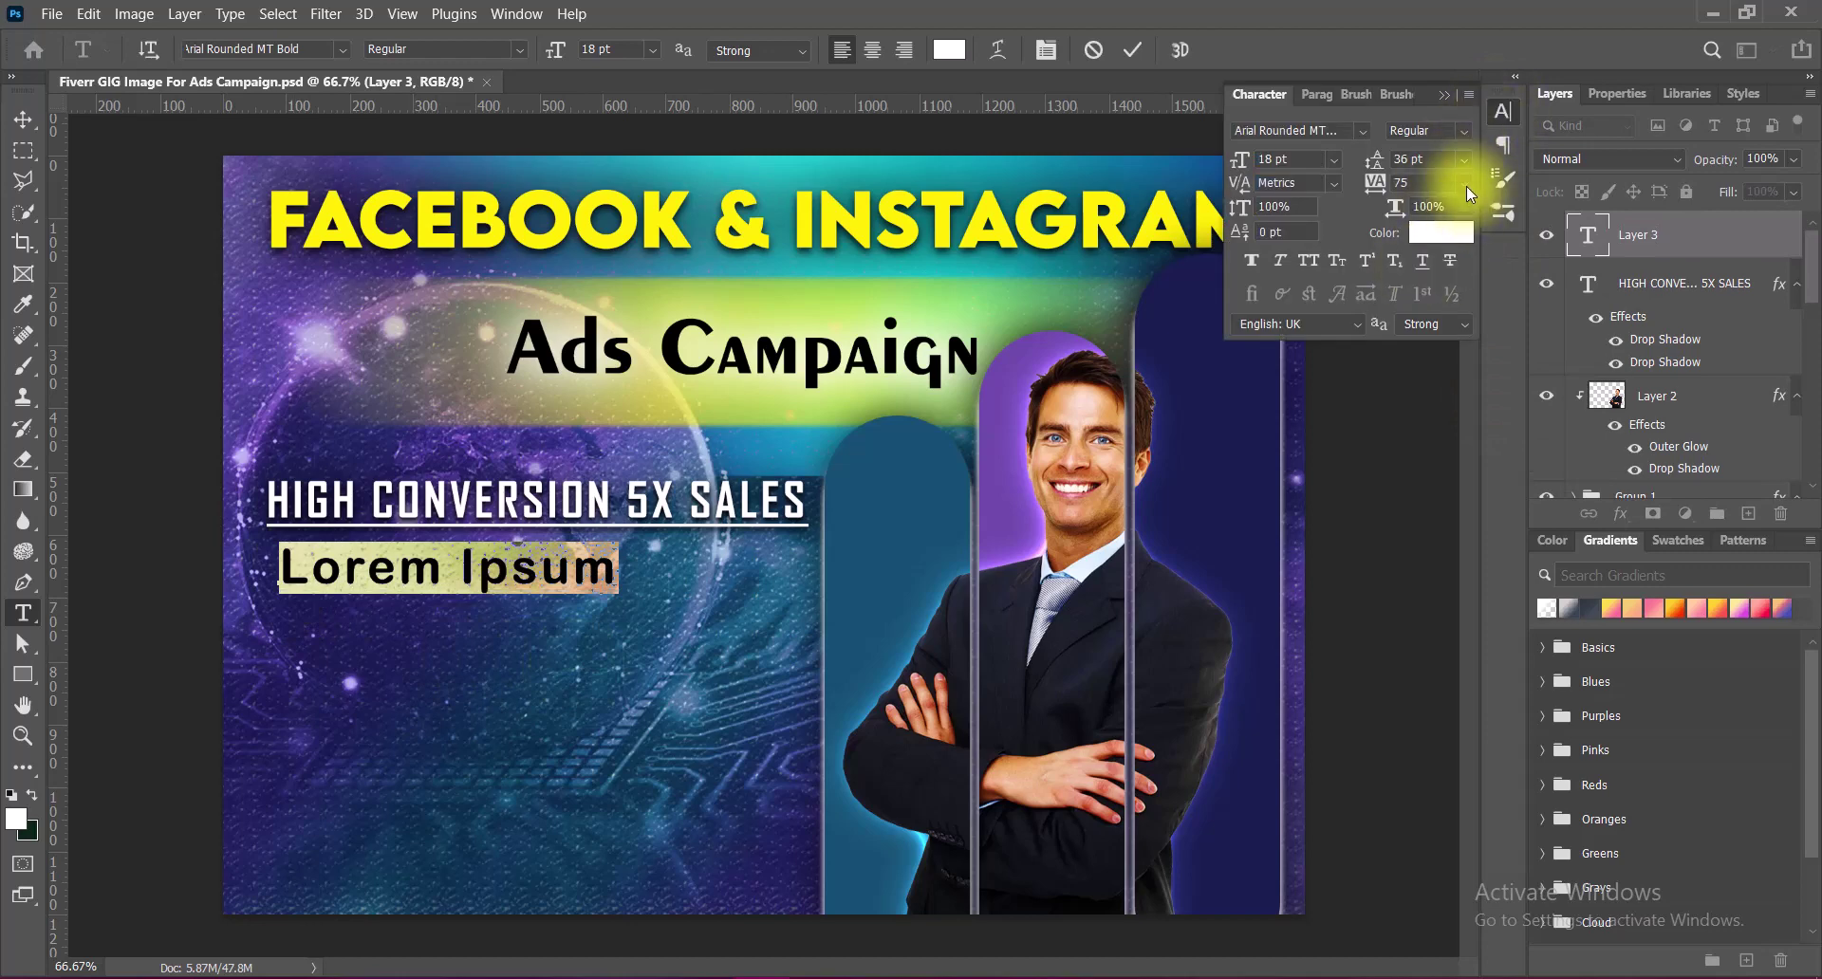
pyautogui.click(1444, 94)
# Type the first service lines (AD SETUP, ADS MANAGEMENT, campaign issues) and size them 12 pt.
pyautogui.write('AD SETUP')
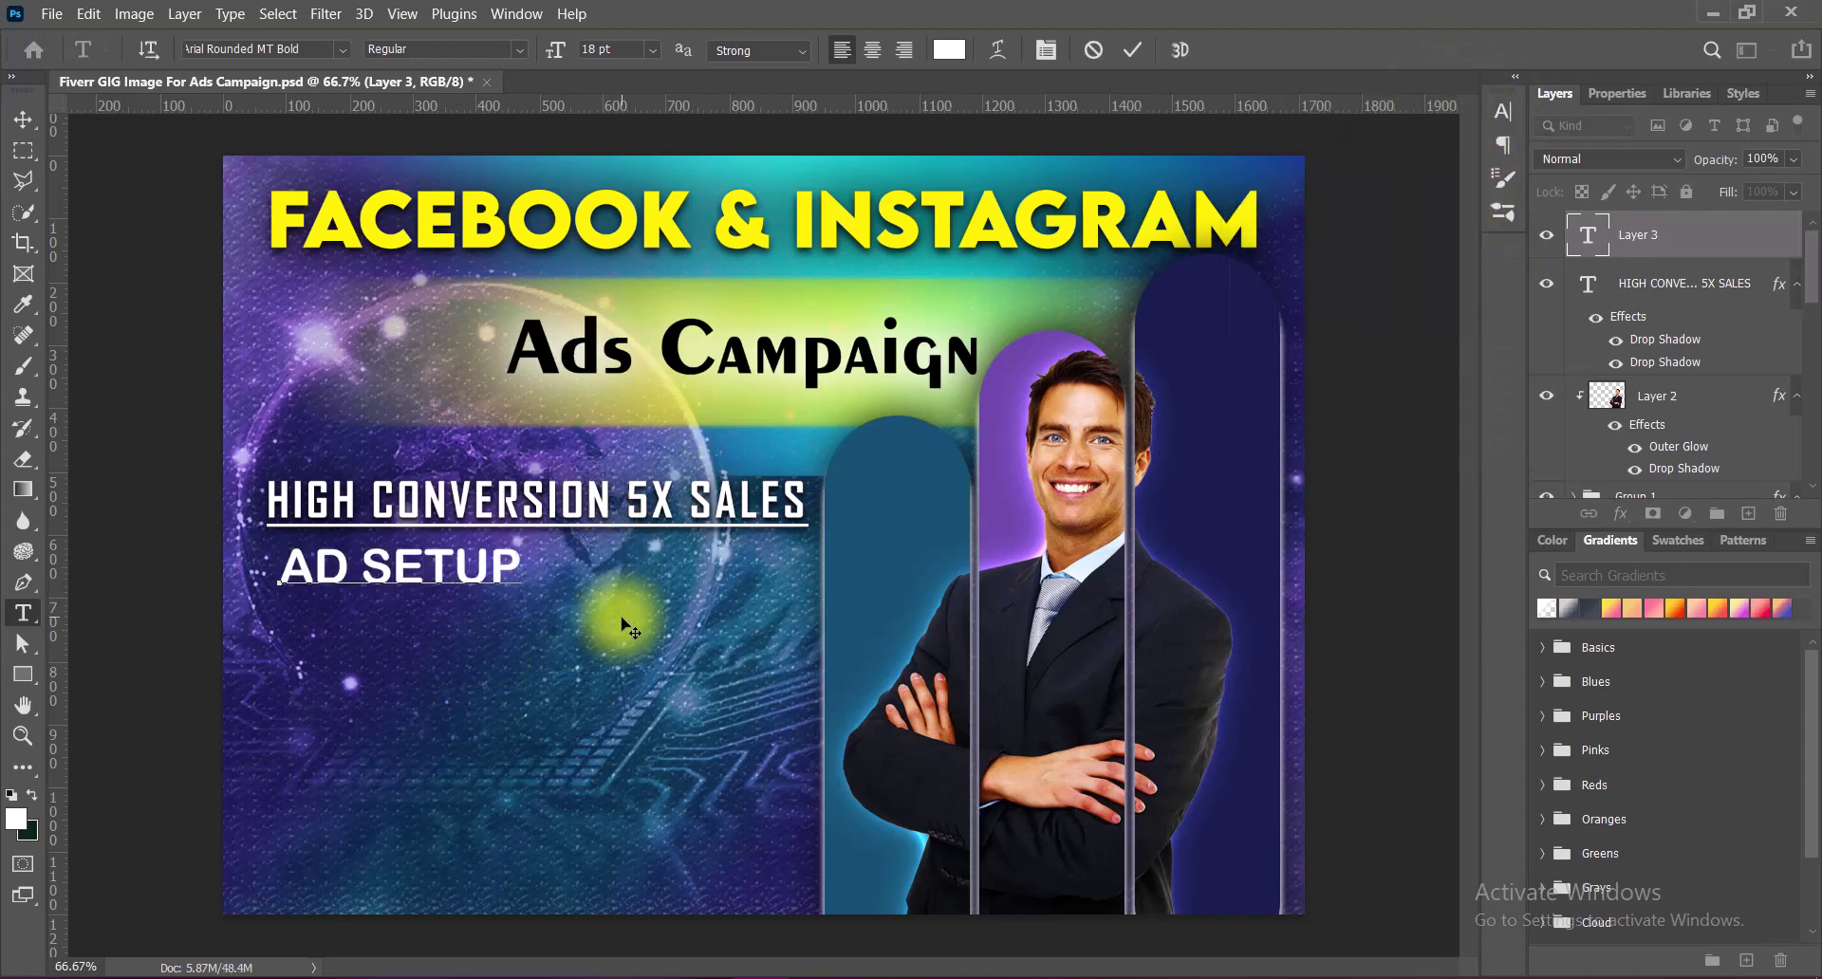
pyautogui.write('OPTIMIZATION')
pyautogui.press('Return')
pyautogui.write('ADS MANAGE')
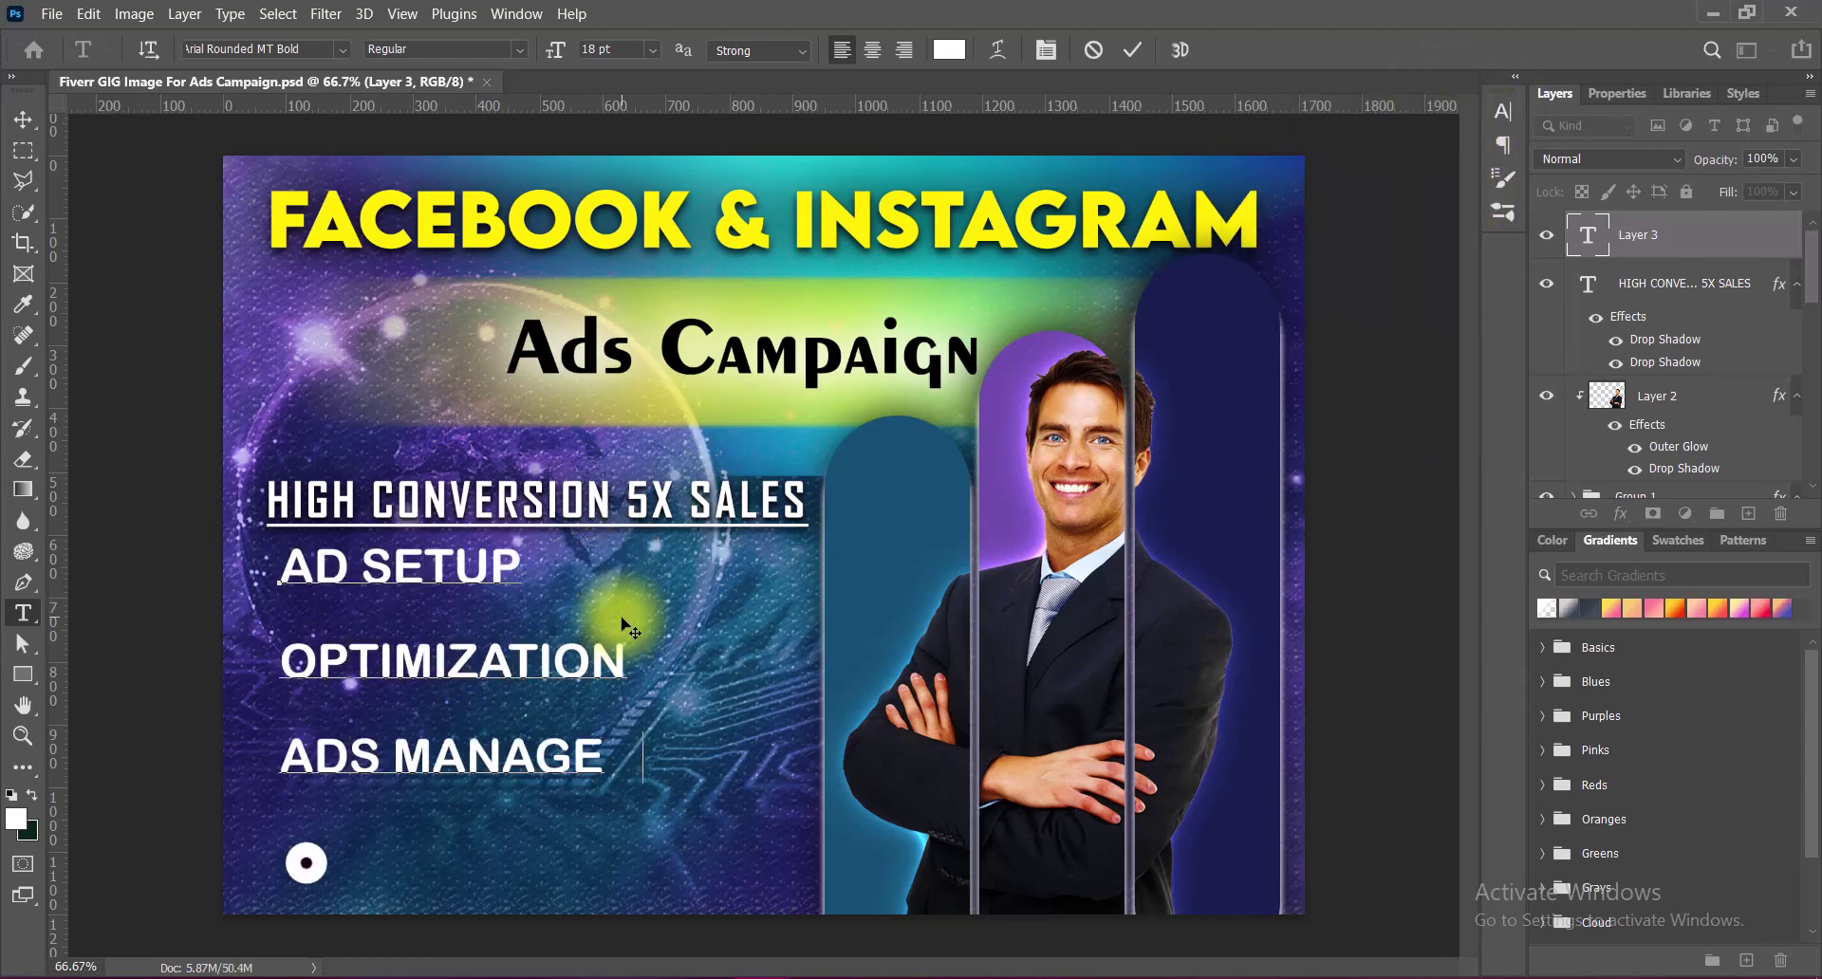
pyautogui.write('MENT')
pyautogui.press('Return')
pyautogui.write('5X CAMPAIGN ISSUES')
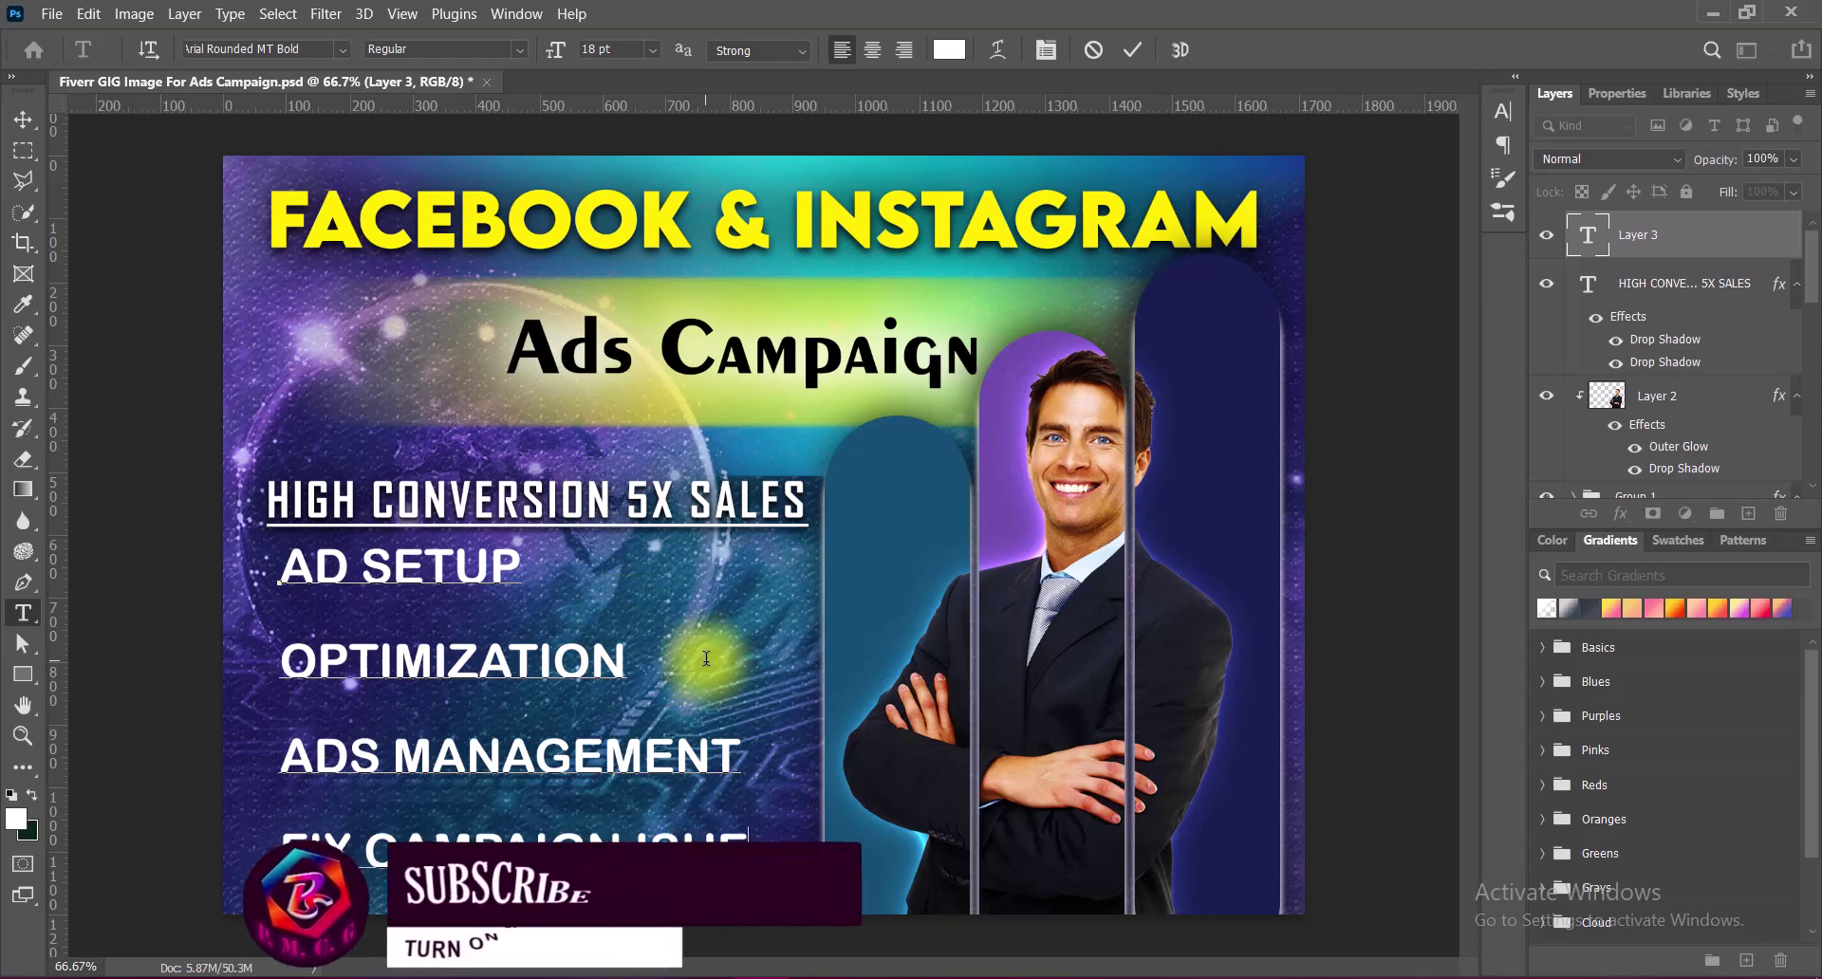
pyautogui.keyDown('shift'); pyautogui.click(280, 567); pyautogui.keyUp('shift')
pyautogui.click(653, 50)
pyautogui.click(617, 193)
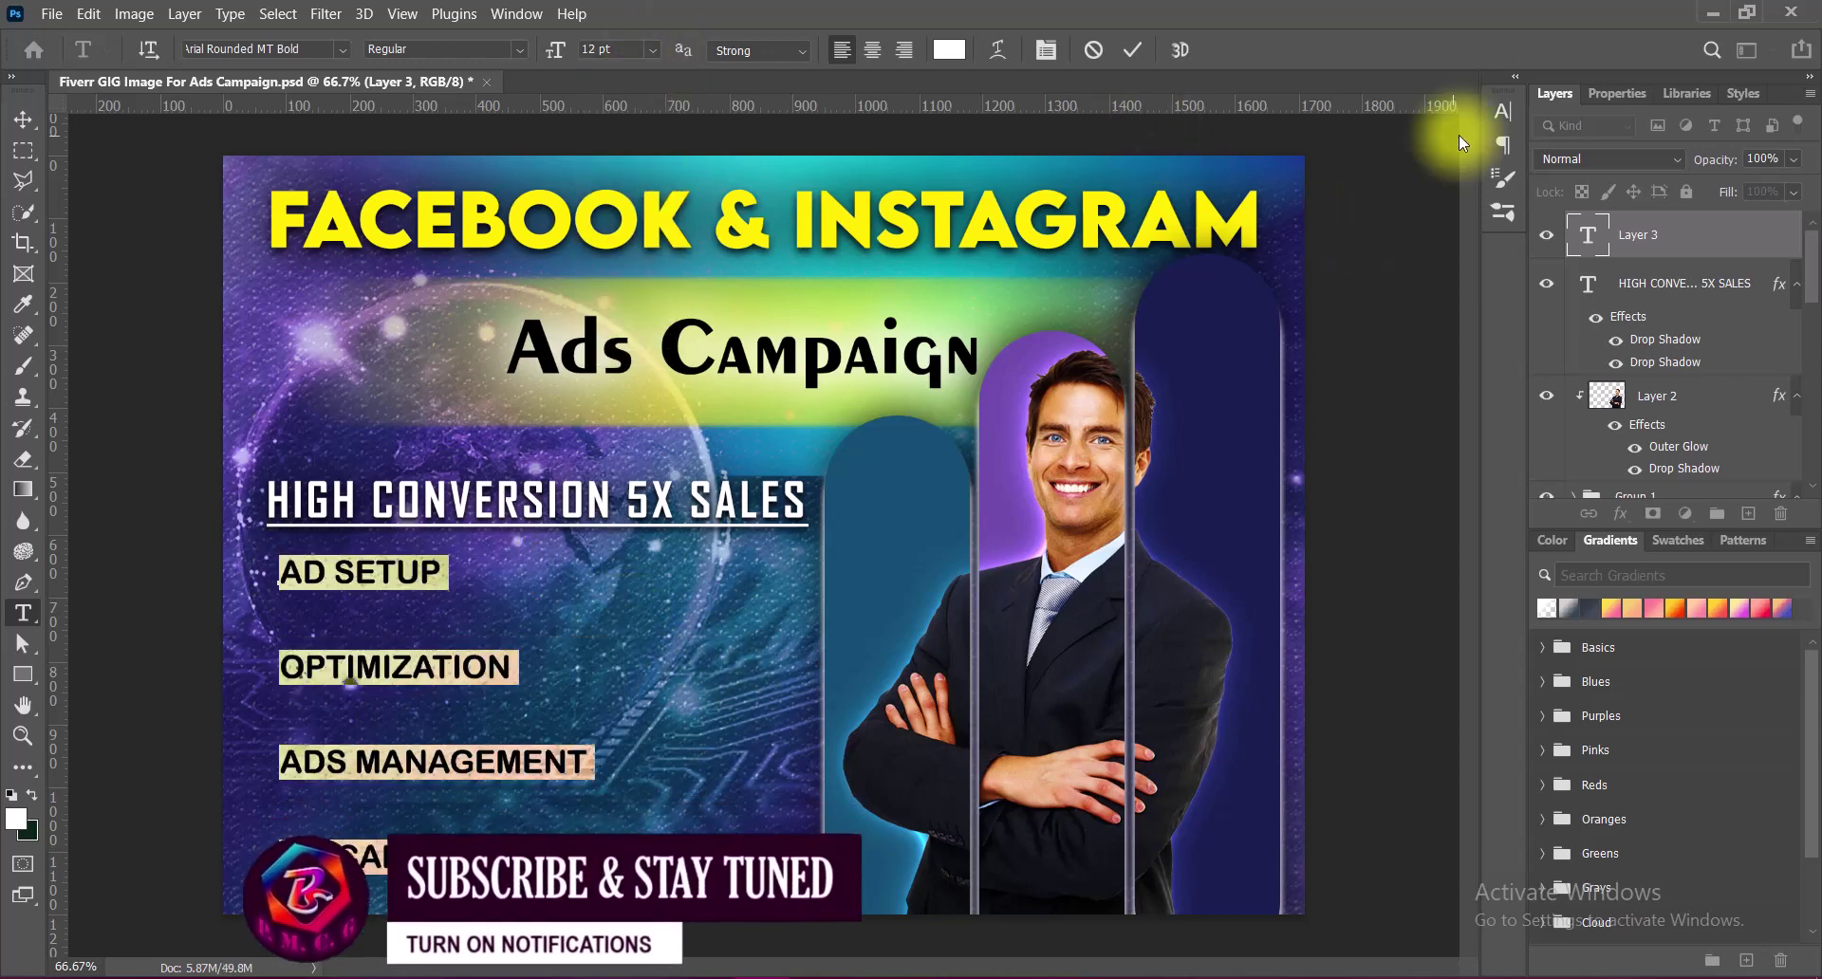
# Add PIXEL SETUP and RESEARCH AUDIENCE, tighten the line spacing and use Smooth anti-aliasing.
pyautogui.click(1503, 111)
pyautogui.click(1504, 111)
pyautogui.click(638, 759)
pyautogui.press('Return')
pyautogui.write('P')
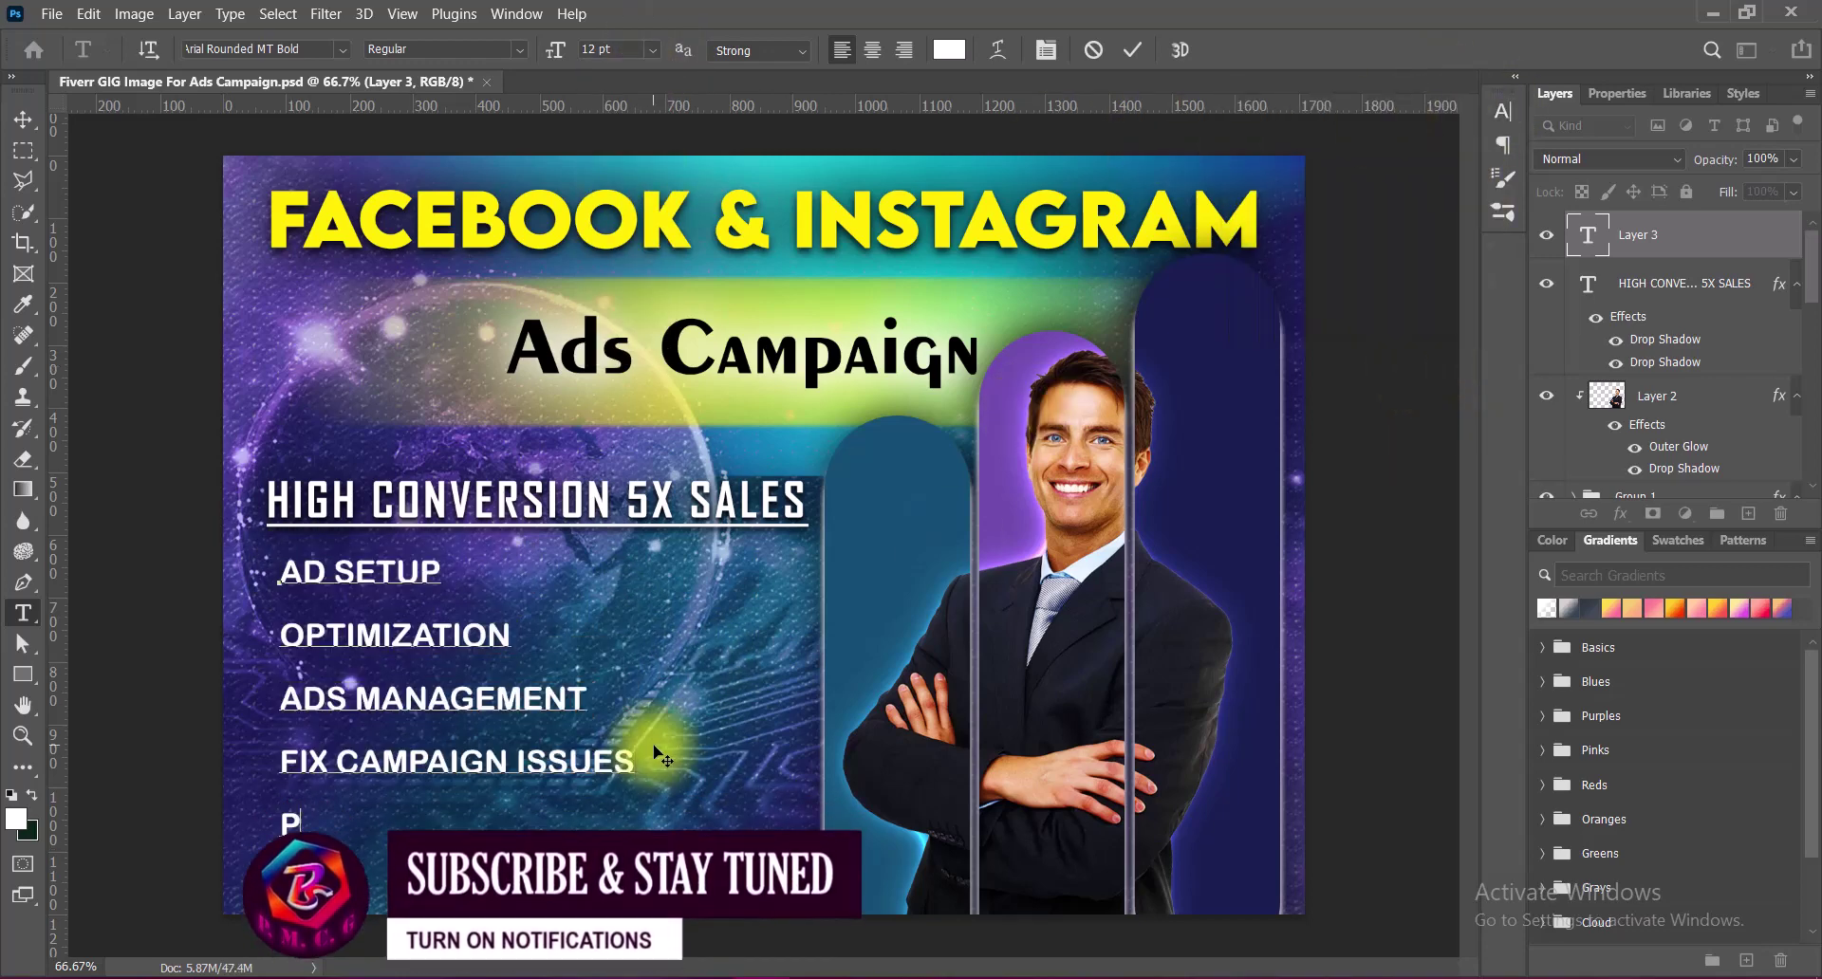
pyautogui.write('IXEL SETUP')
pyautogui.press('Return')
pyautogui.write('A')
pyautogui.hotkey('ctrl', 'a')
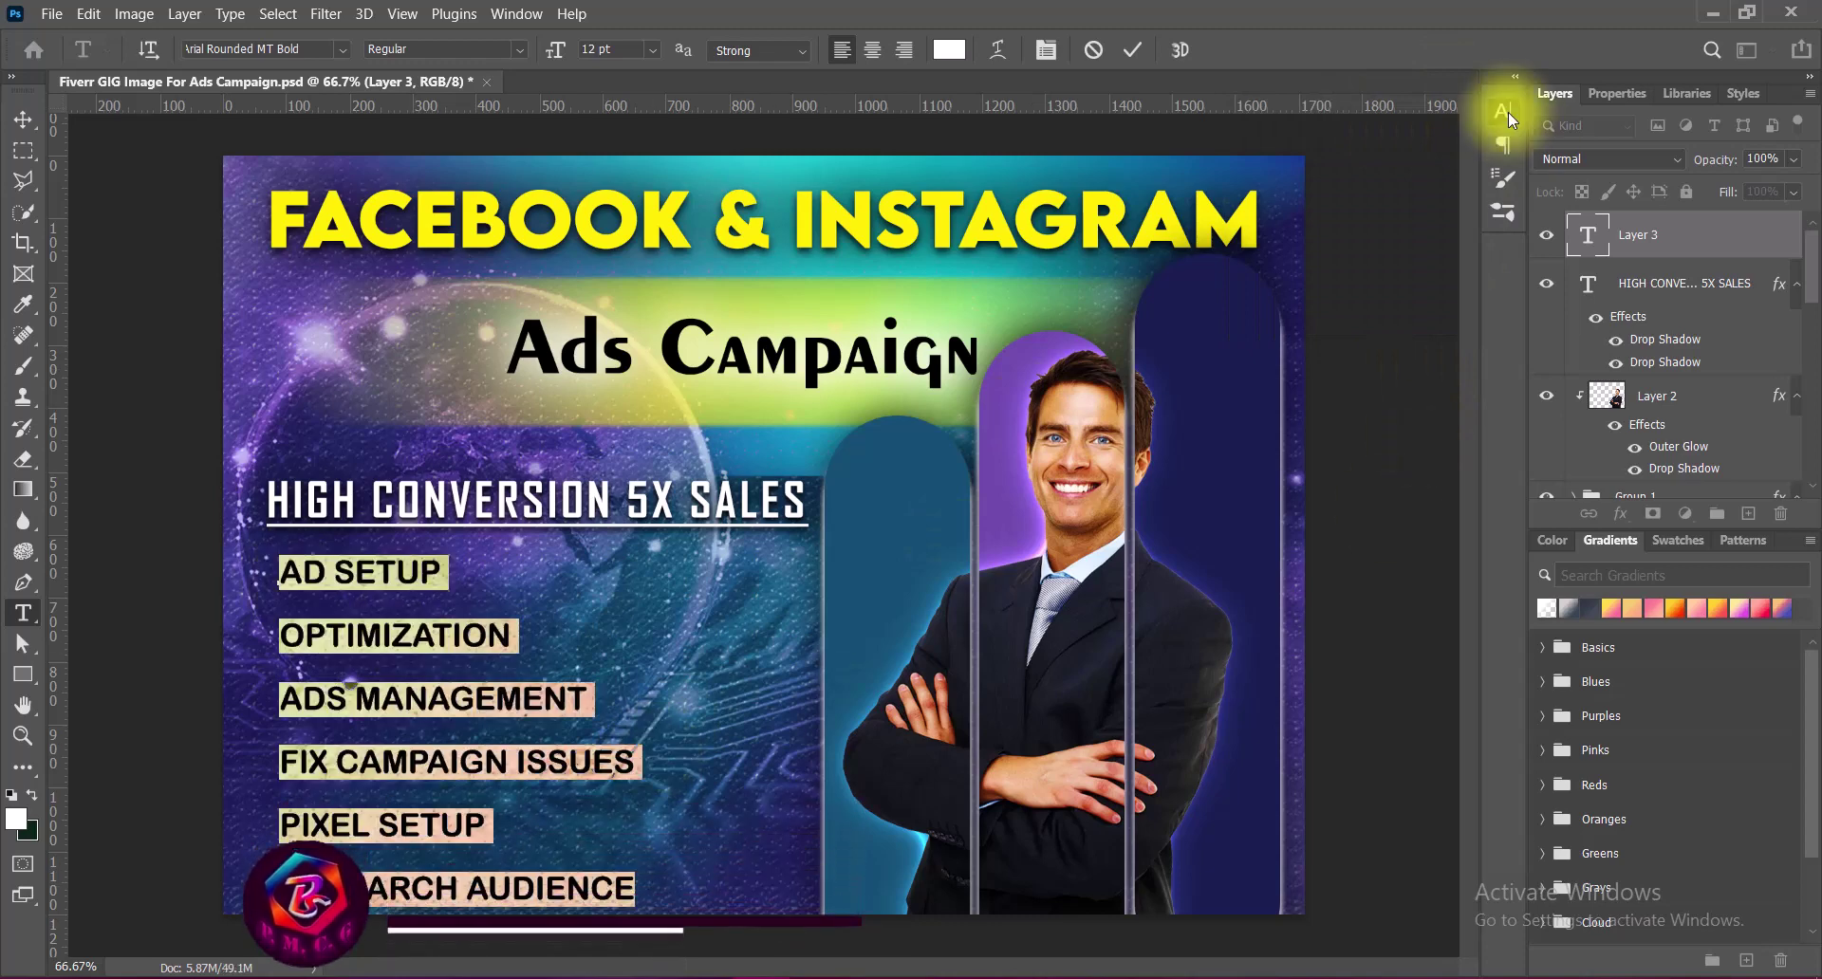
pyautogui.click(1503, 111)
pyautogui.click(1429, 360)
pyautogui.click(1131, 51)
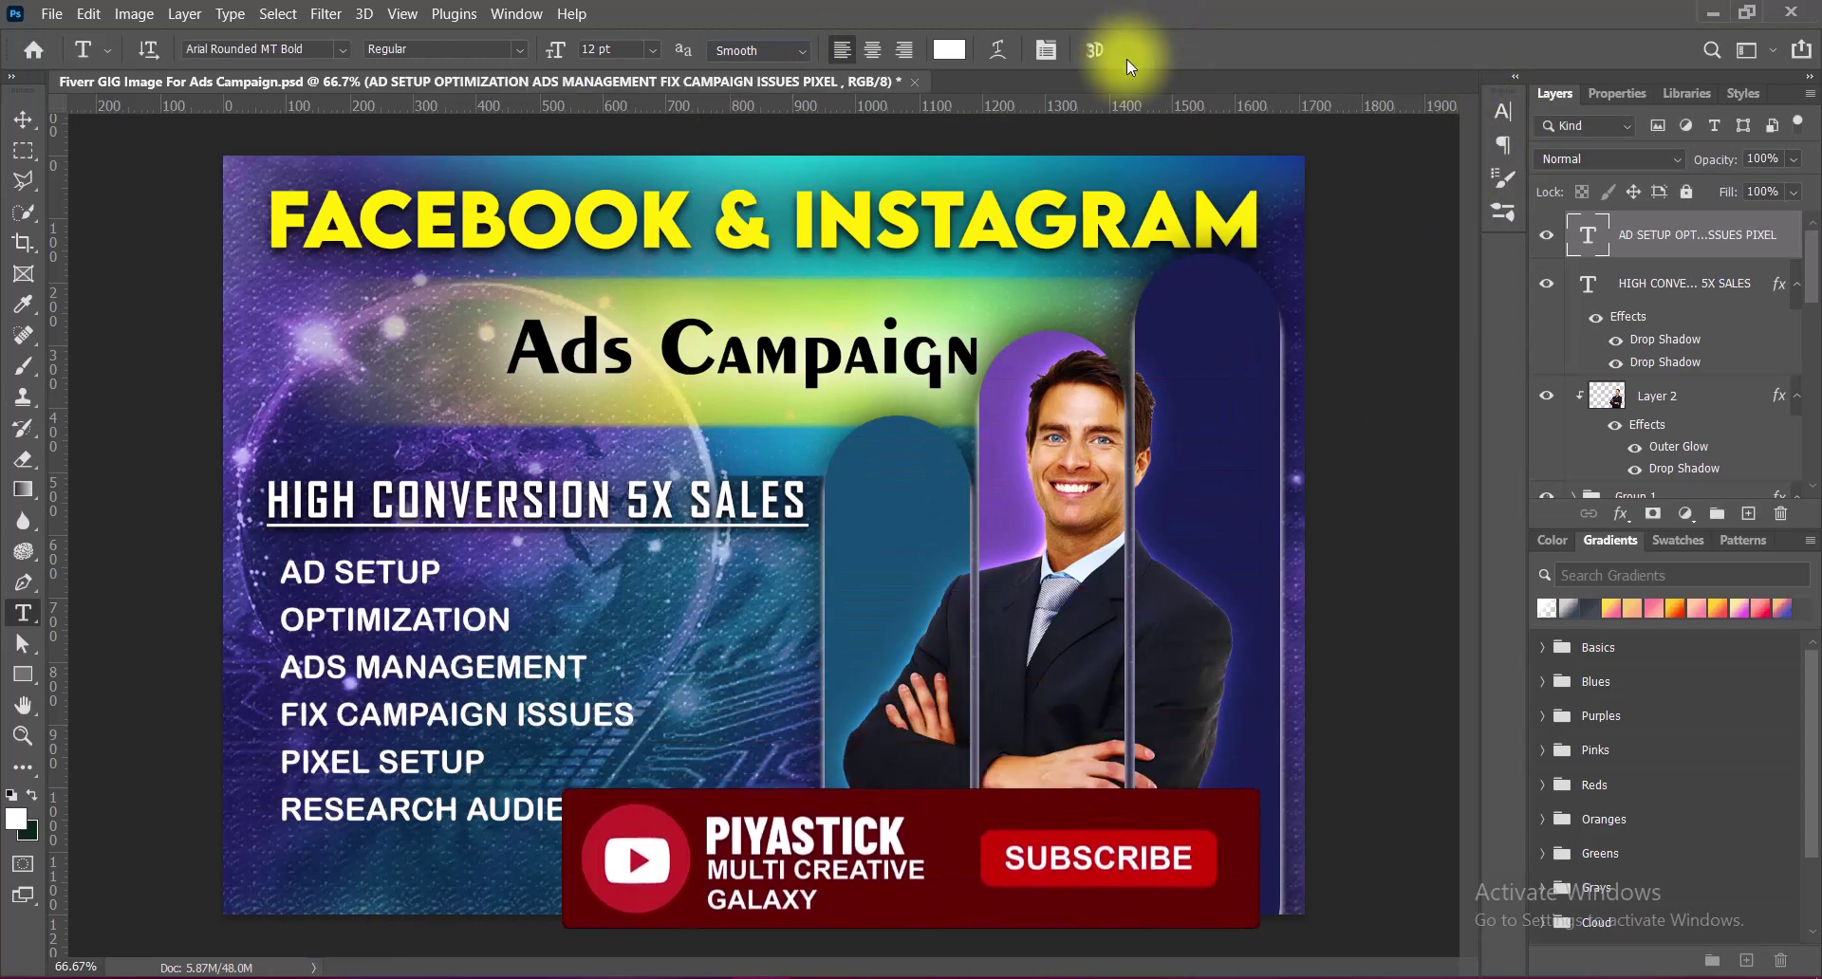
# Colour the AD SETUP, ADS MANAGEMENT and PIXEL SETUP lines yellow from the title.
pyautogui.moveTo(280, 571); pyautogui.dragTo(441, 572)
pyautogui.click(950, 50)
pyautogui.click(1729, 650)
pyautogui.moveTo(280, 667); pyautogui.dragTo(490, 668)
pyautogui.click(949, 49)
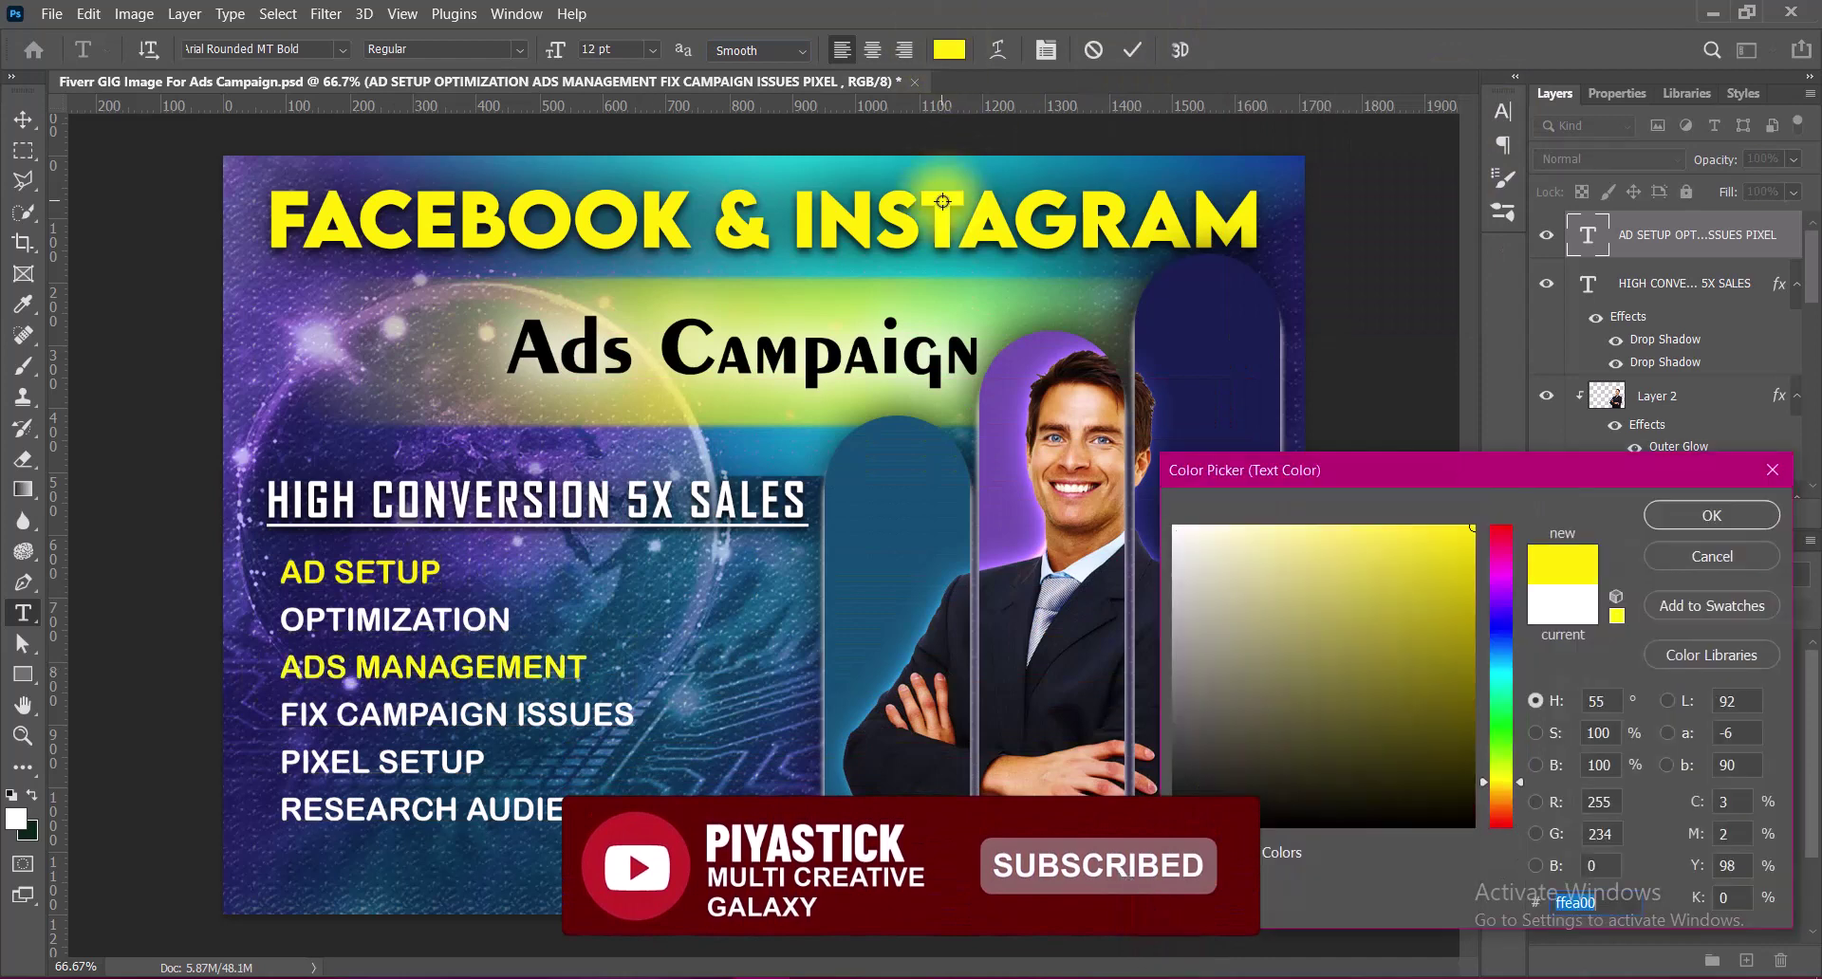
pyautogui.click(1713, 514)
pyautogui.moveTo(280, 762); pyautogui.dragTo(485, 762)
pyautogui.click(949, 50)
pyautogui.click(1714, 514)
pyautogui.click(1132, 51)
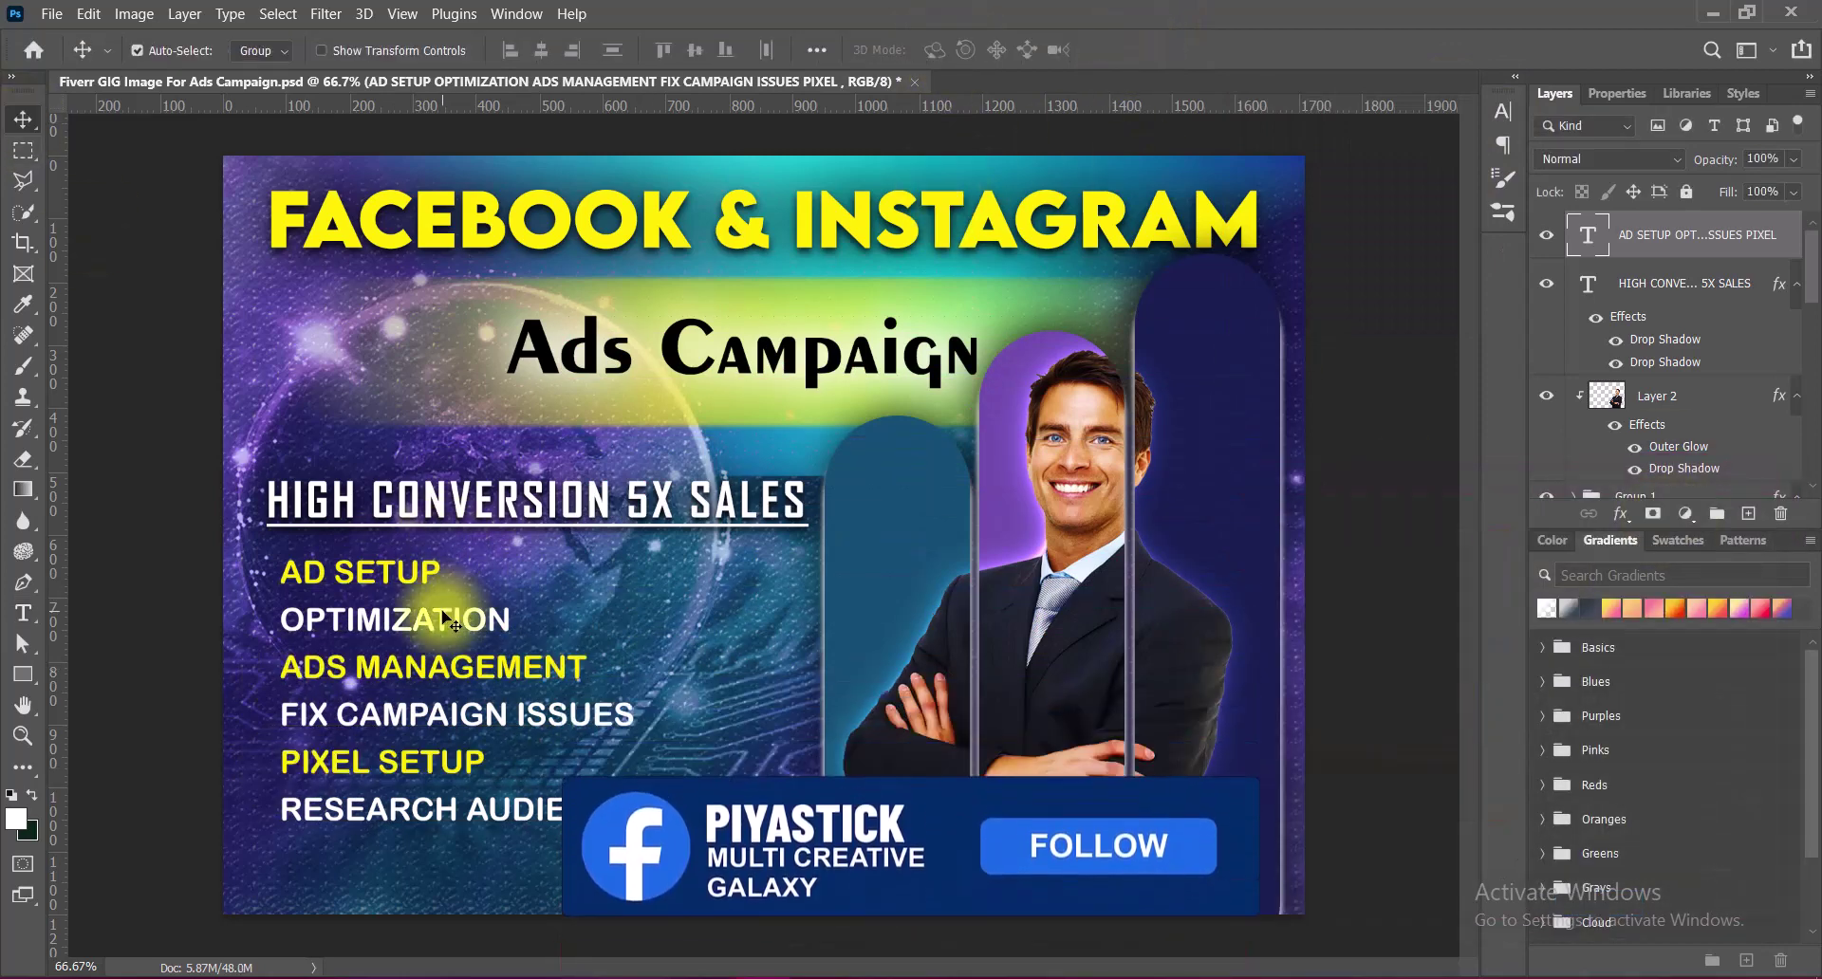
# Set the list's drop shadow to size 3 and distance 5, and move the list right.
pyautogui.moveTo(380, 664); pyautogui.dragTo(401, 657)
pyautogui.doubleClick(1576, 245)
pyautogui.doubleClick(1359, 285)
pyautogui.write('3')
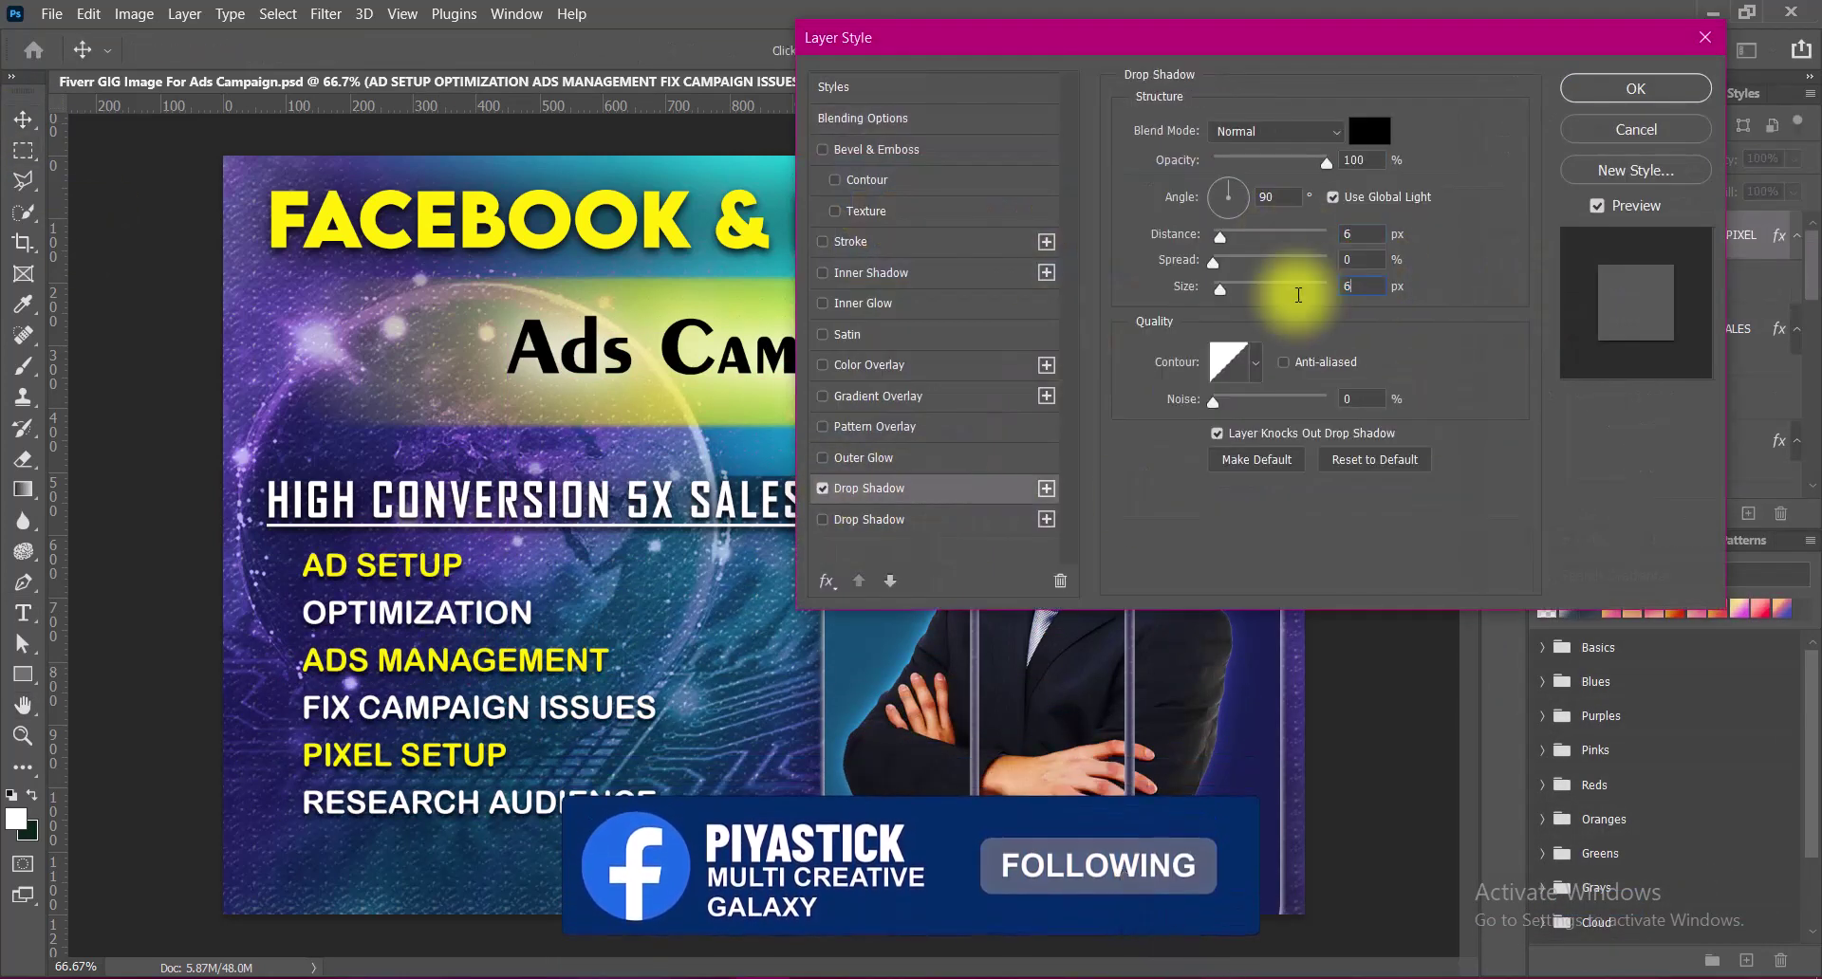
pyautogui.doubleClick(1359, 233)
pyautogui.write('5')
pyautogui.click(1638, 87)
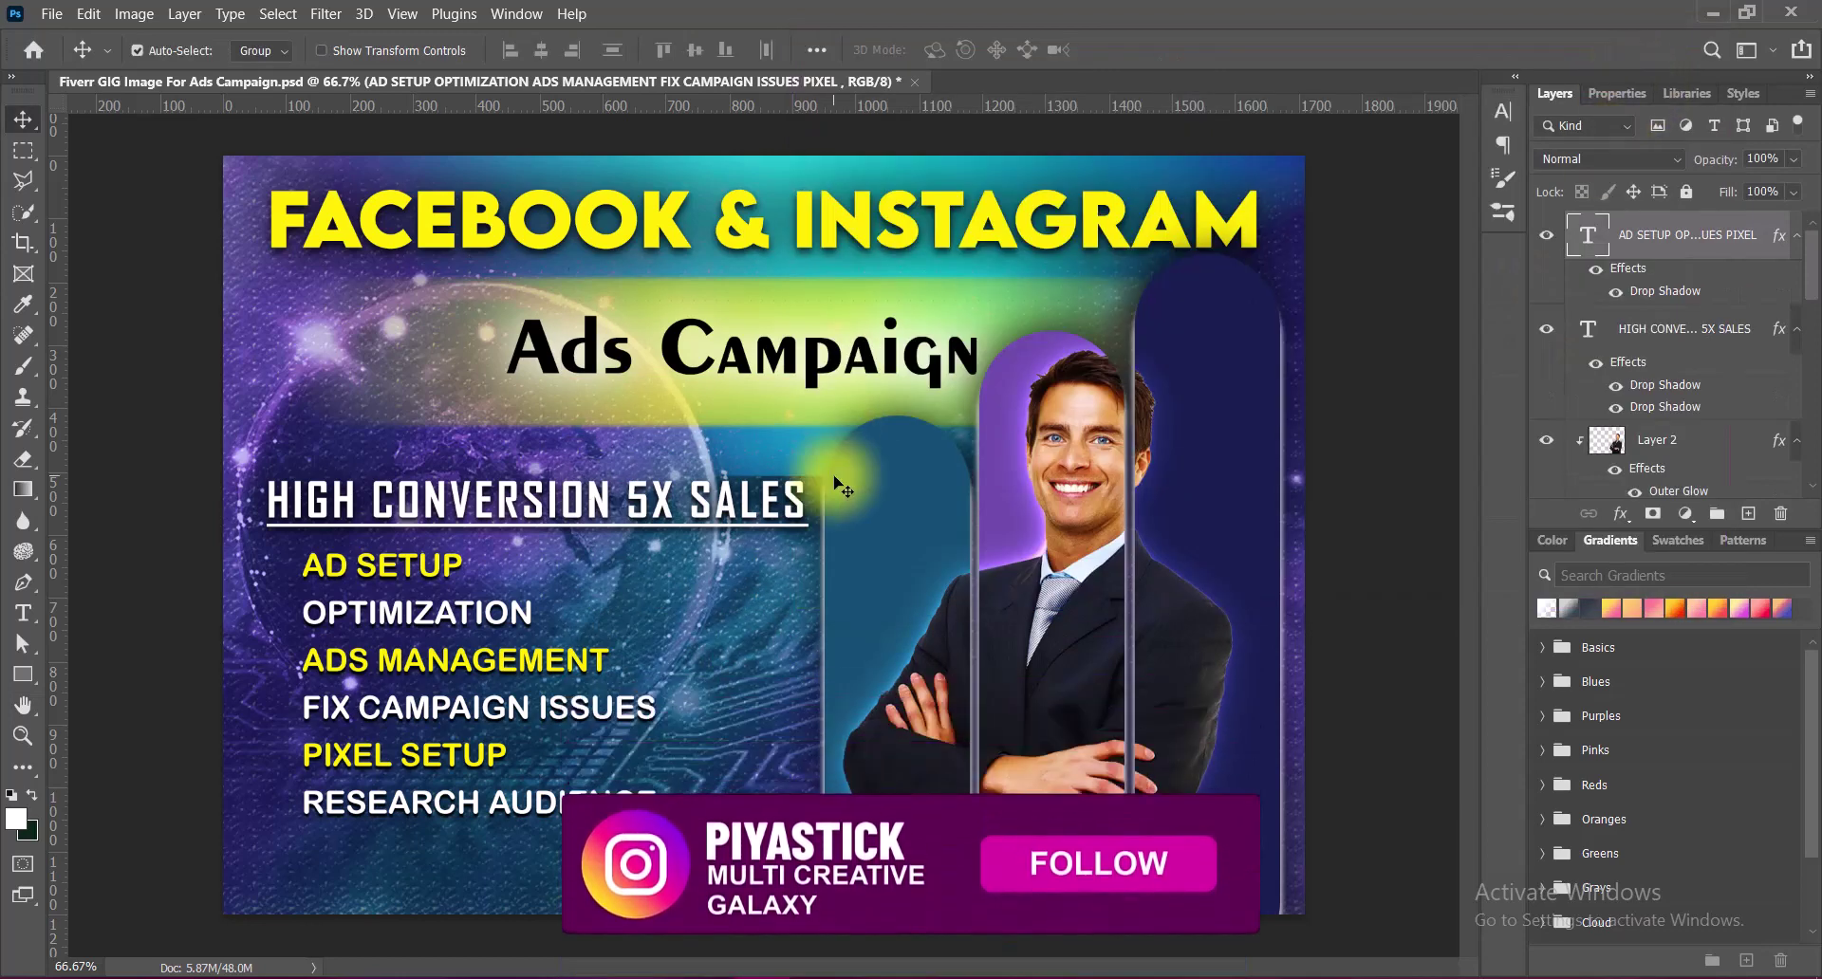
pyautogui.moveTo(523, 622)
pyautogui.mouseDown()
pyautogui.moveTo(568, 623)
pyautogui.moveTo(545, 629)
pyautogui.mouseUp()
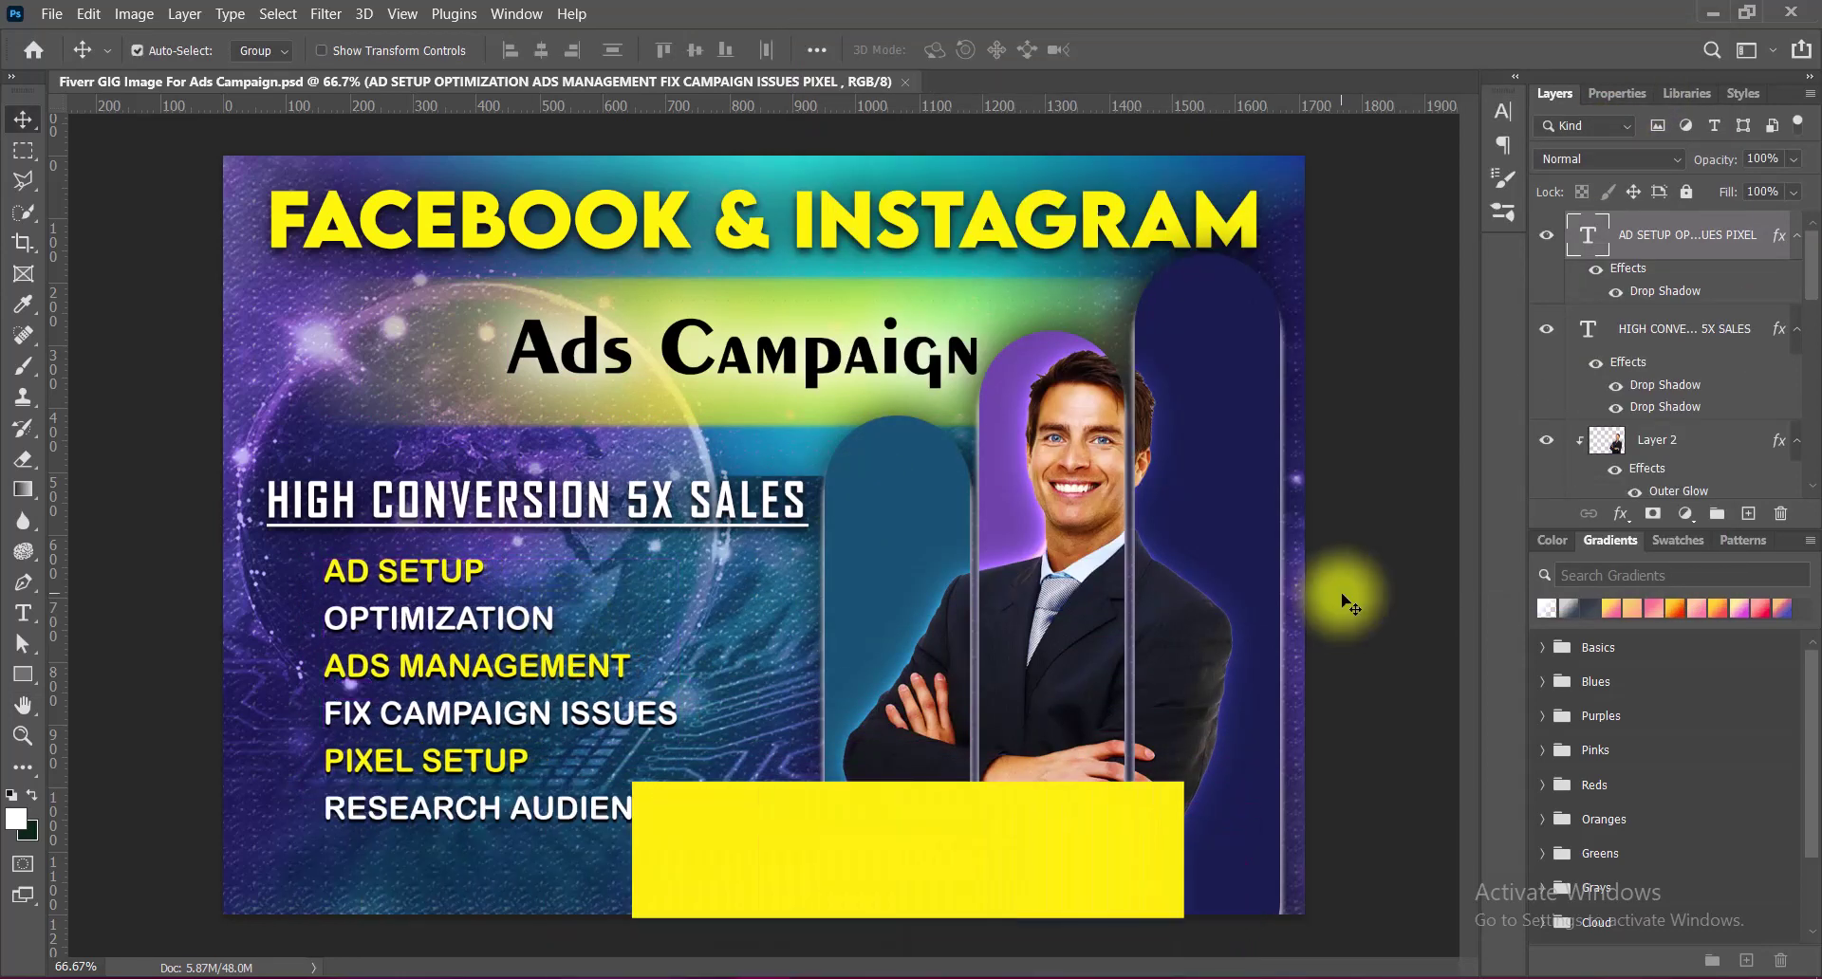
# Draw a five-point star custom shape on a new layer.
pyautogui.click(1748, 513)
pyautogui.rightClick(25, 673)
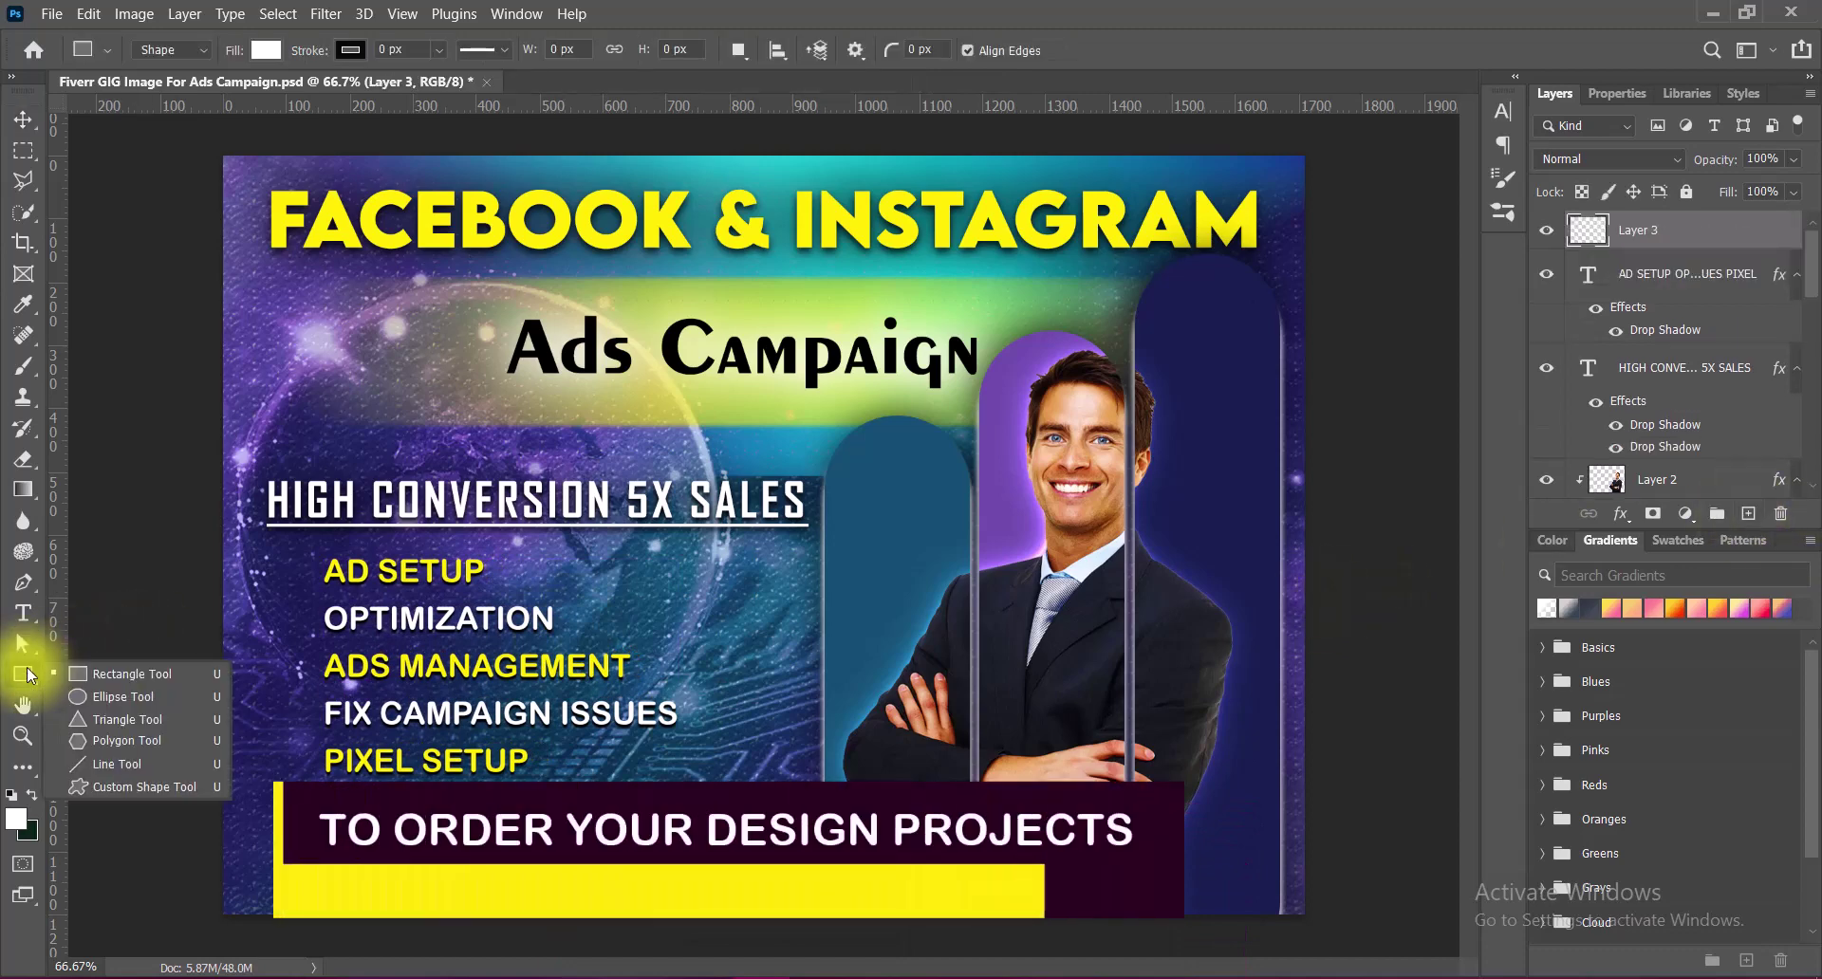
pyautogui.click(135, 787)
pyautogui.click(961, 51)
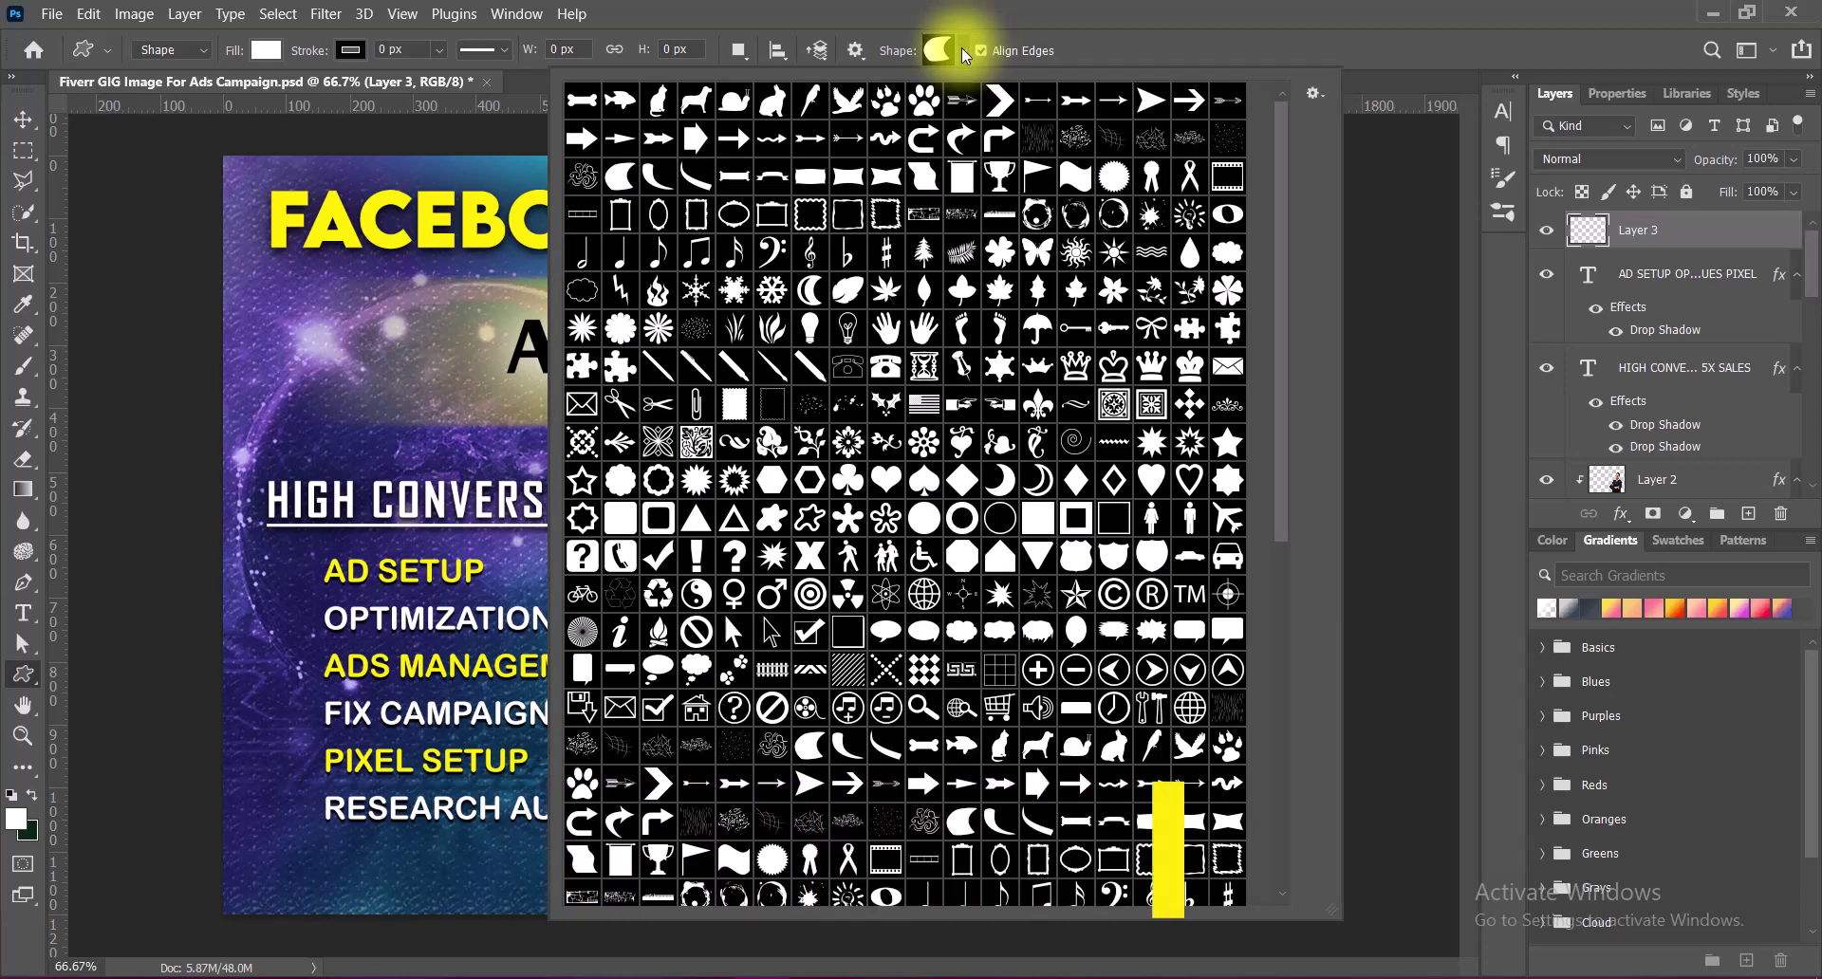
pyautogui.doubleClick(1227, 442)
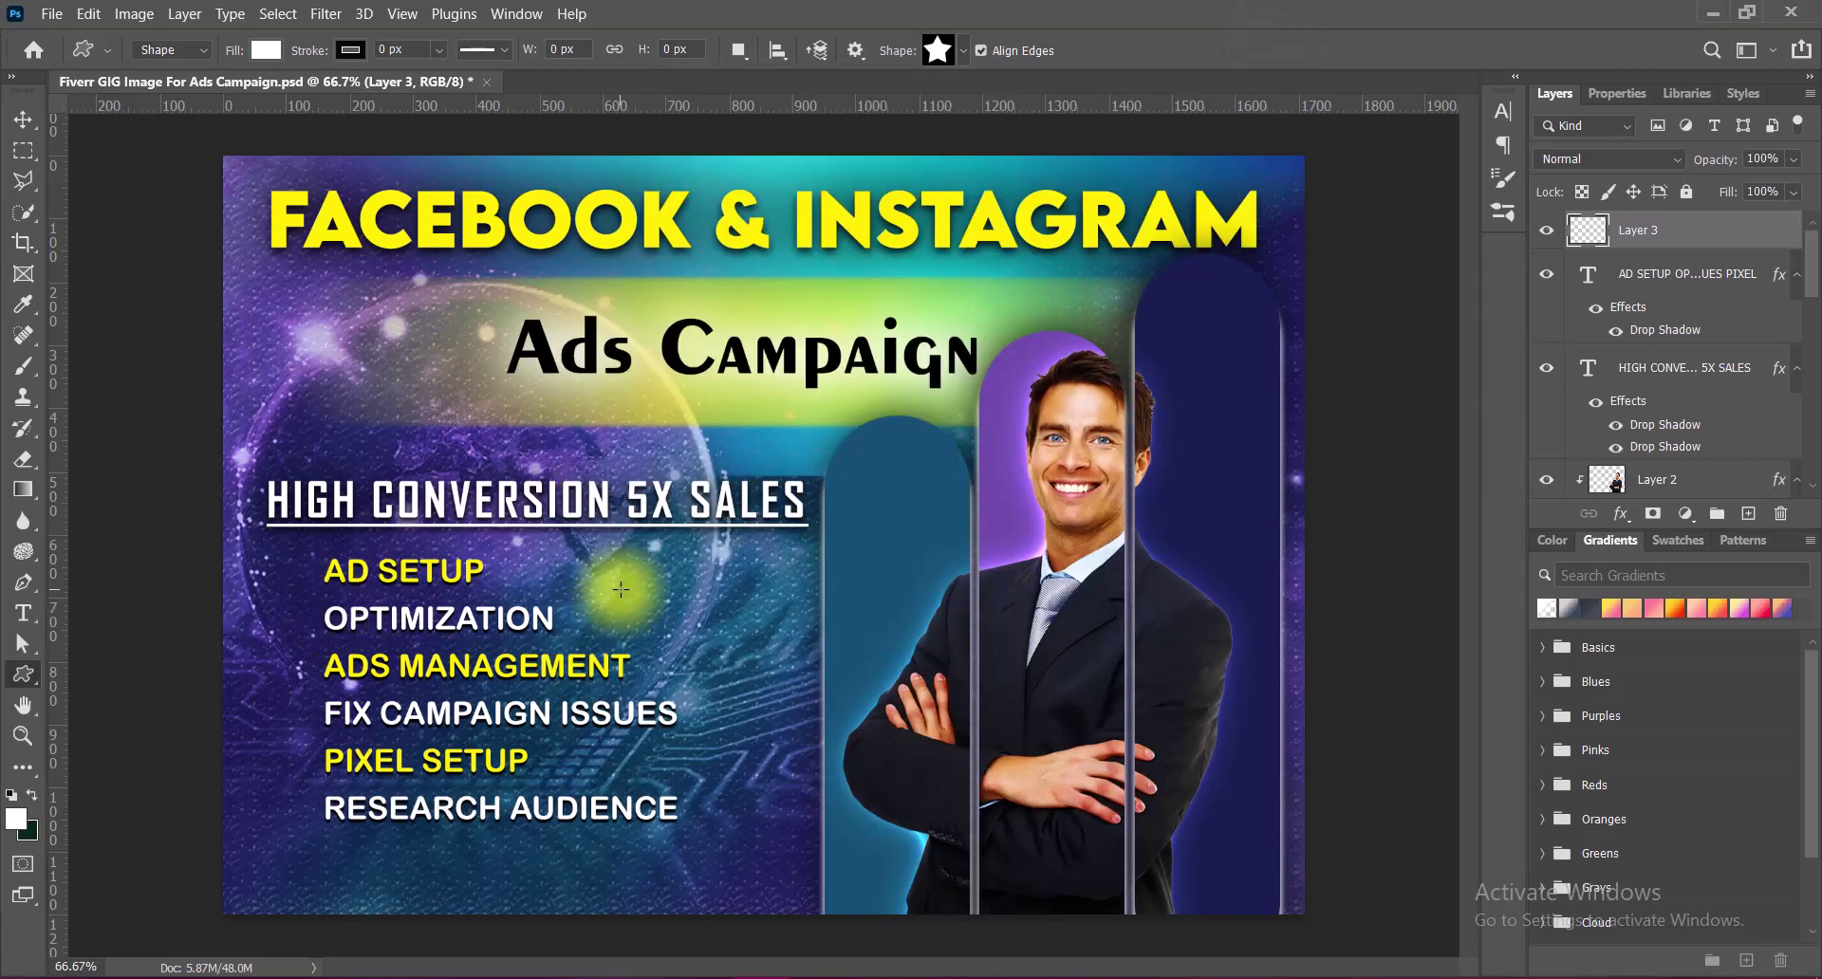
pyautogui.moveTo(626, 584)
pyautogui.mouseDown()
pyautogui.moveTo(663, 622)
pyautogui.moveTo(304, 596)
pyautogui.moveTo(282, 554)
pyautogui.mouseUp()
pyautogui.click(23, 120)
# Shrink the star and place it just left of AD SETUP.
pyautogui.hotkey('ctrl', 't')
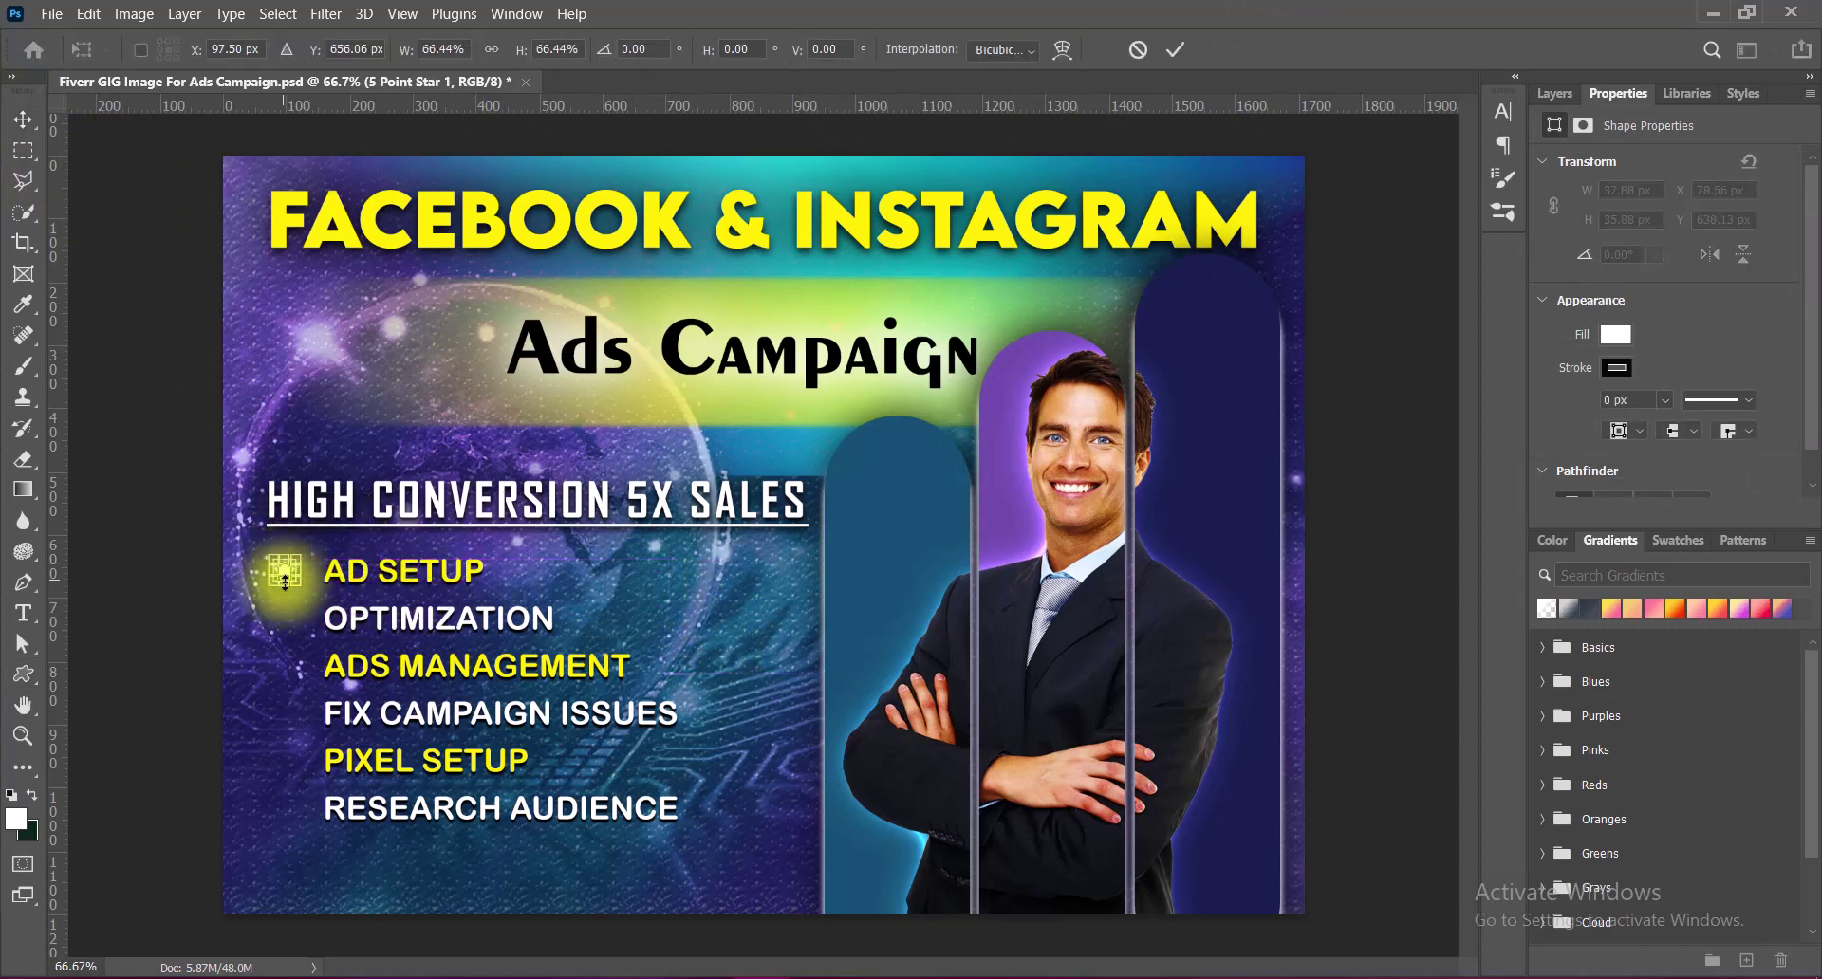
pyautogui.click(1175, 49)
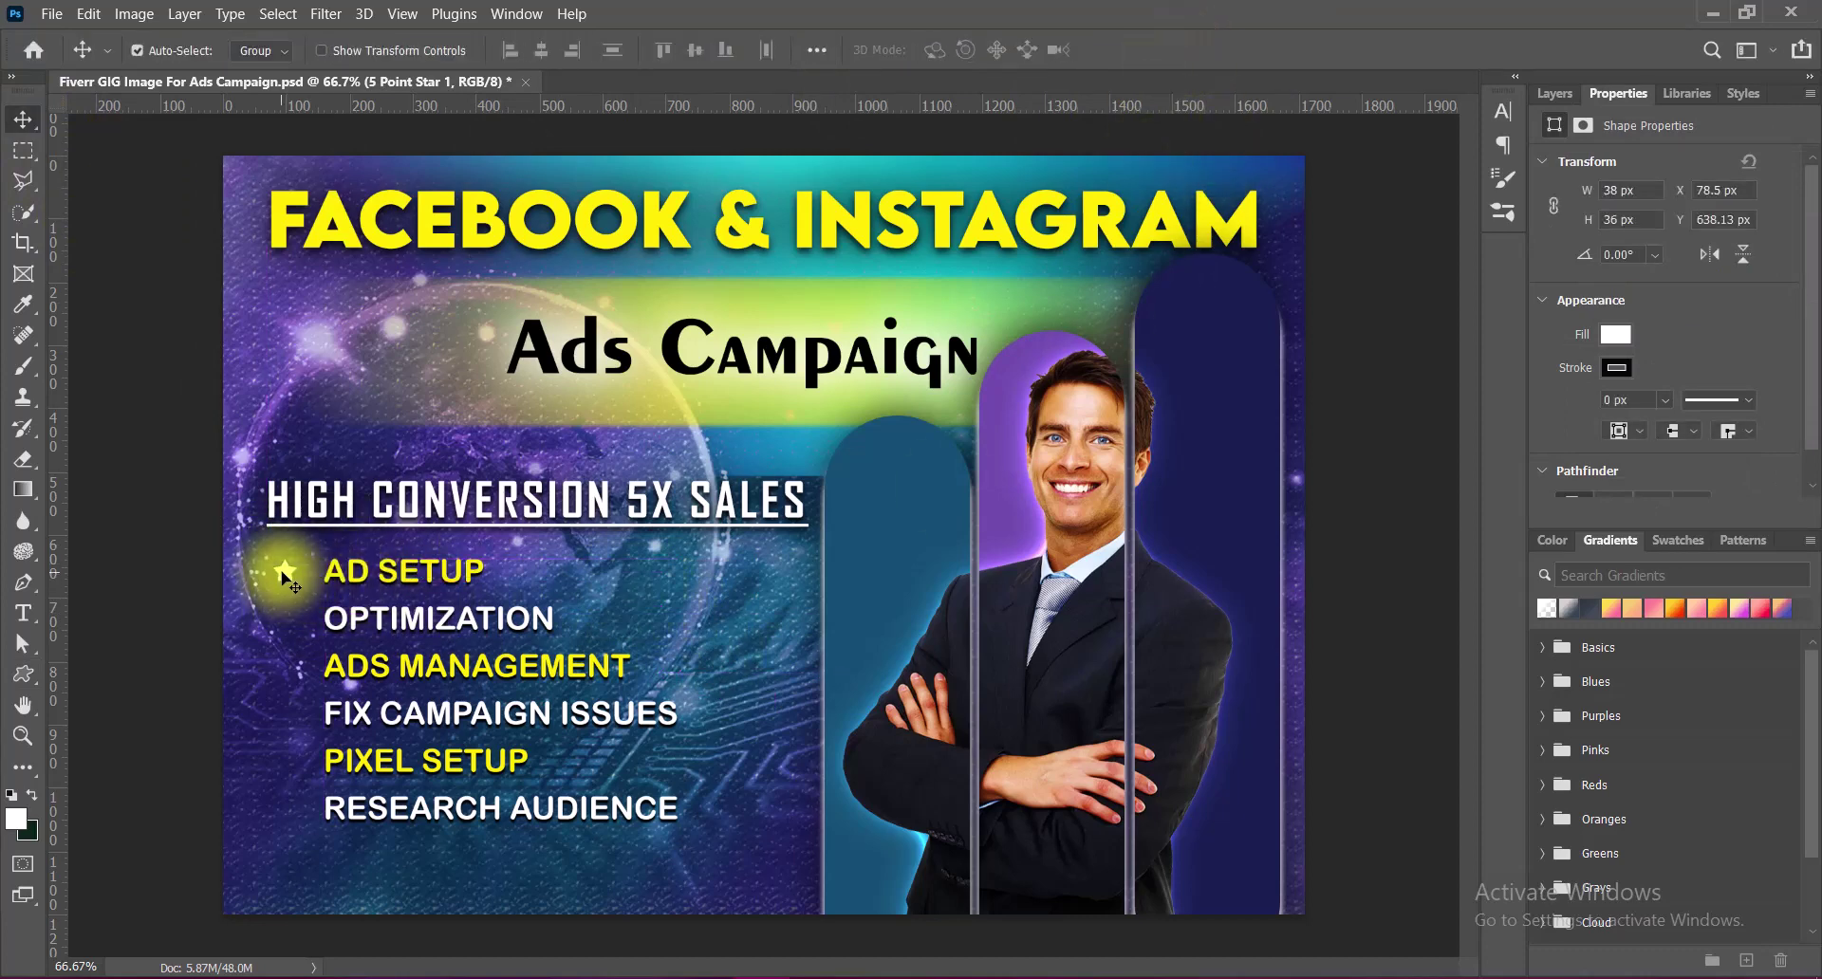
pyautogui.moveTo(276, 573); pyautogui.dragTo(279, 573)
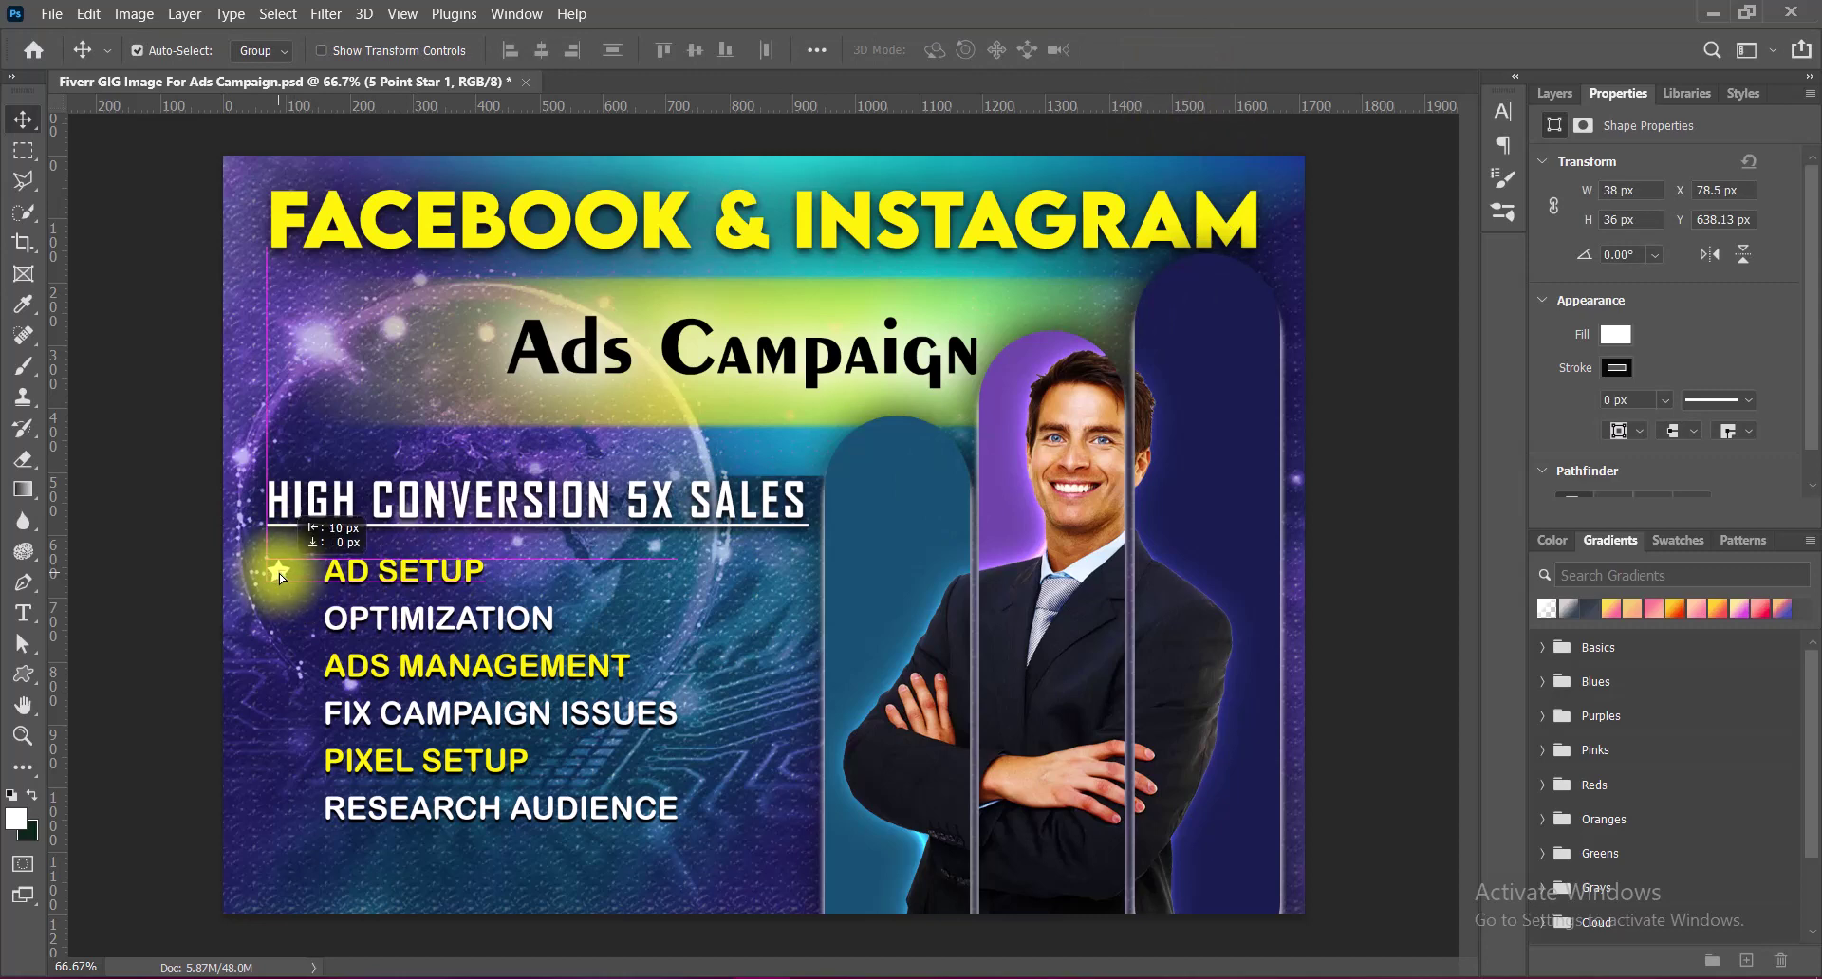
pyautogui.hotkey('ctrl', 't')
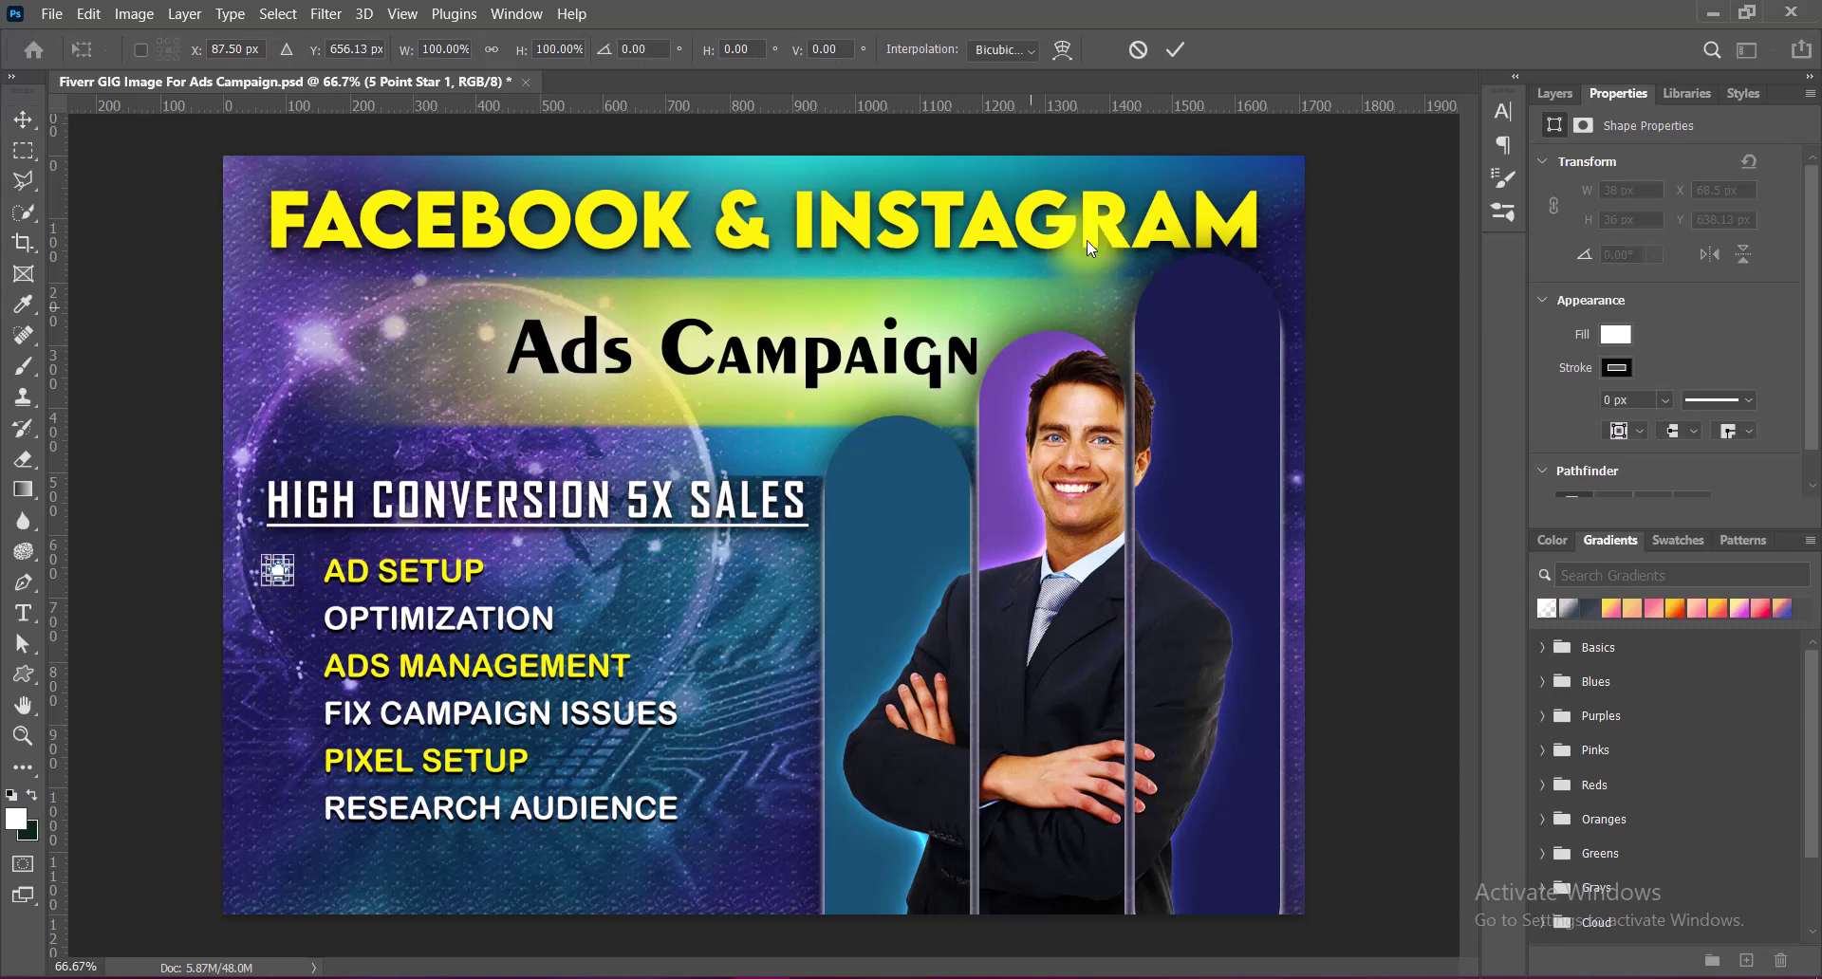
pyautogui.click(1177, 48)
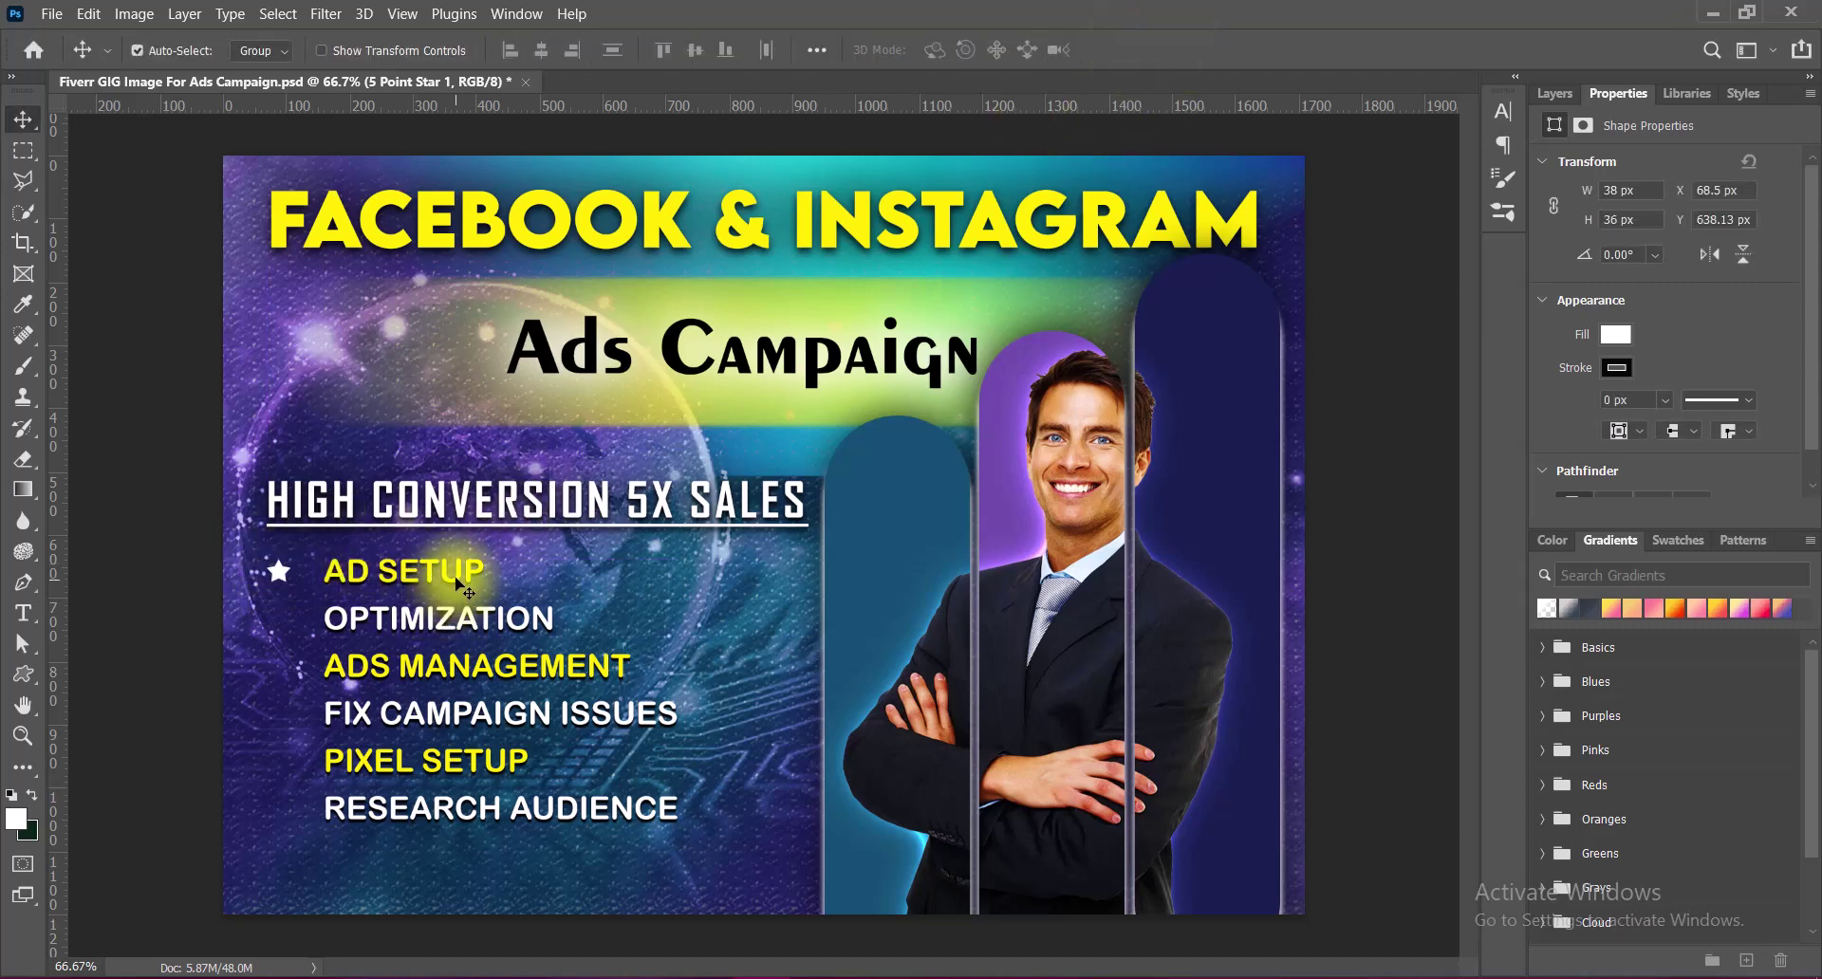
# Shift the service list slightly left and select the star layer.
pyautogui.moveTo(469, 586); pyautogui.dragTo(462, 585)
pyautogui.hotkey('shift', 'Left')
pyautogui.hotkey('shift', 'Left')
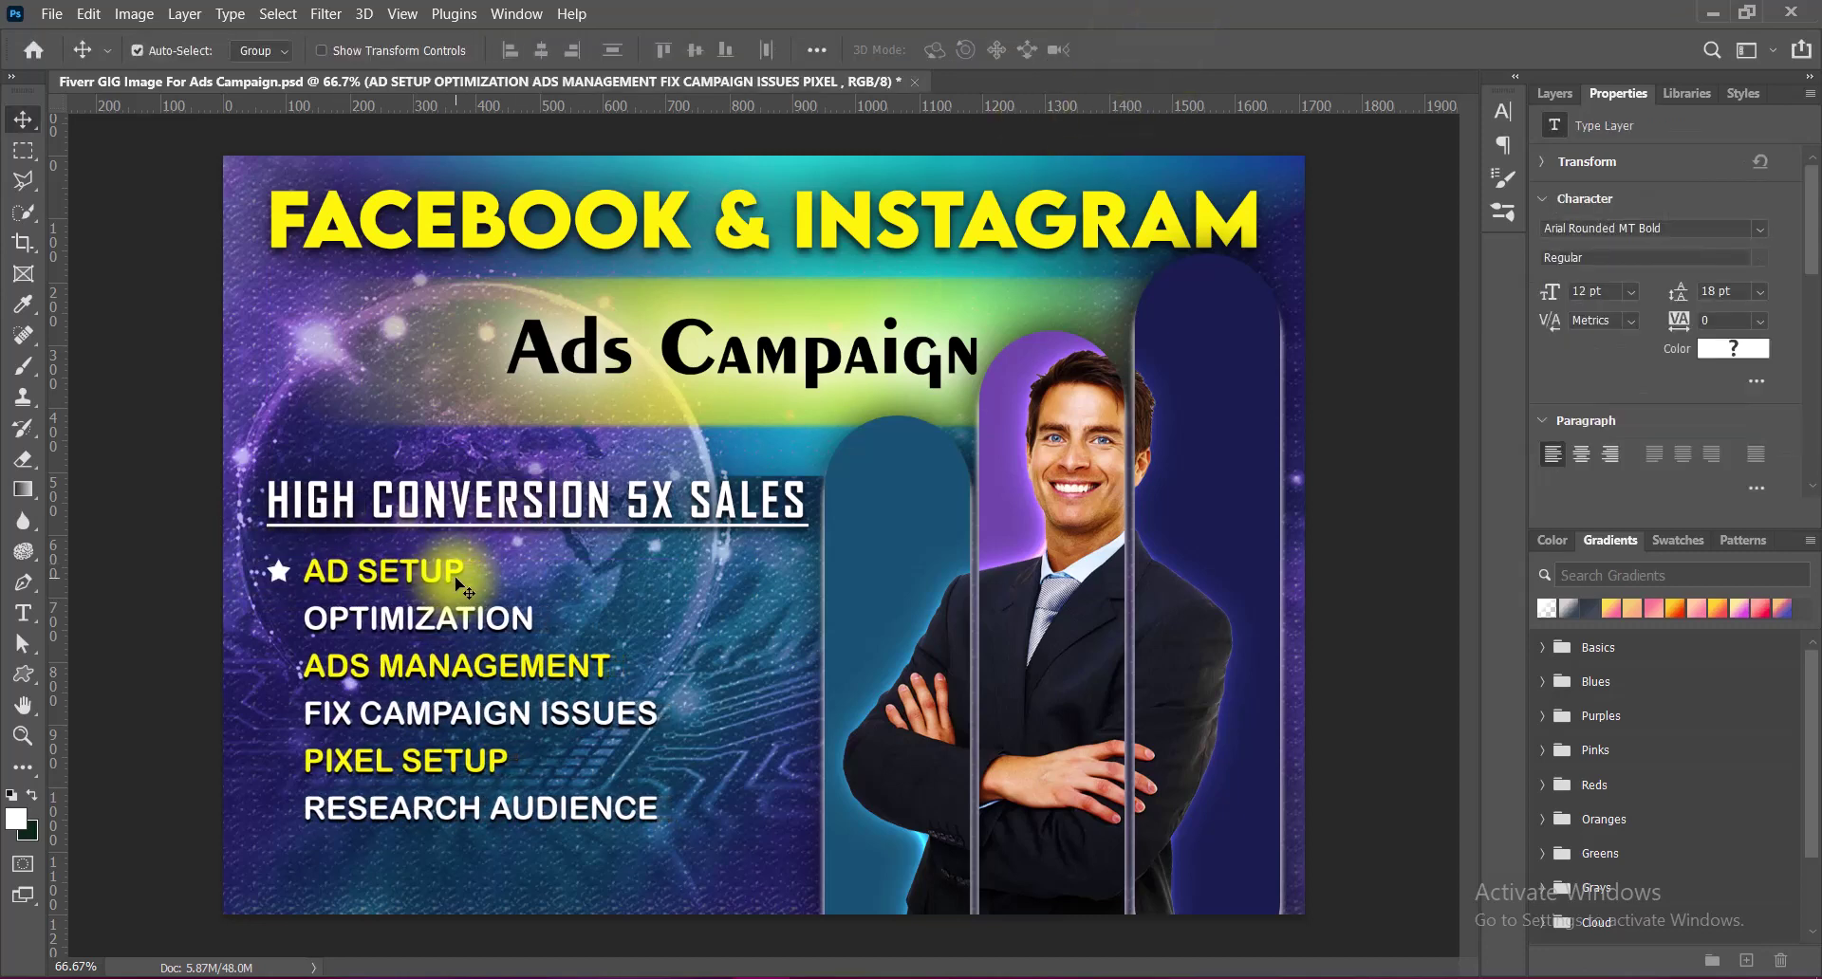
pyautogui.hotkey('shift', 'Right')
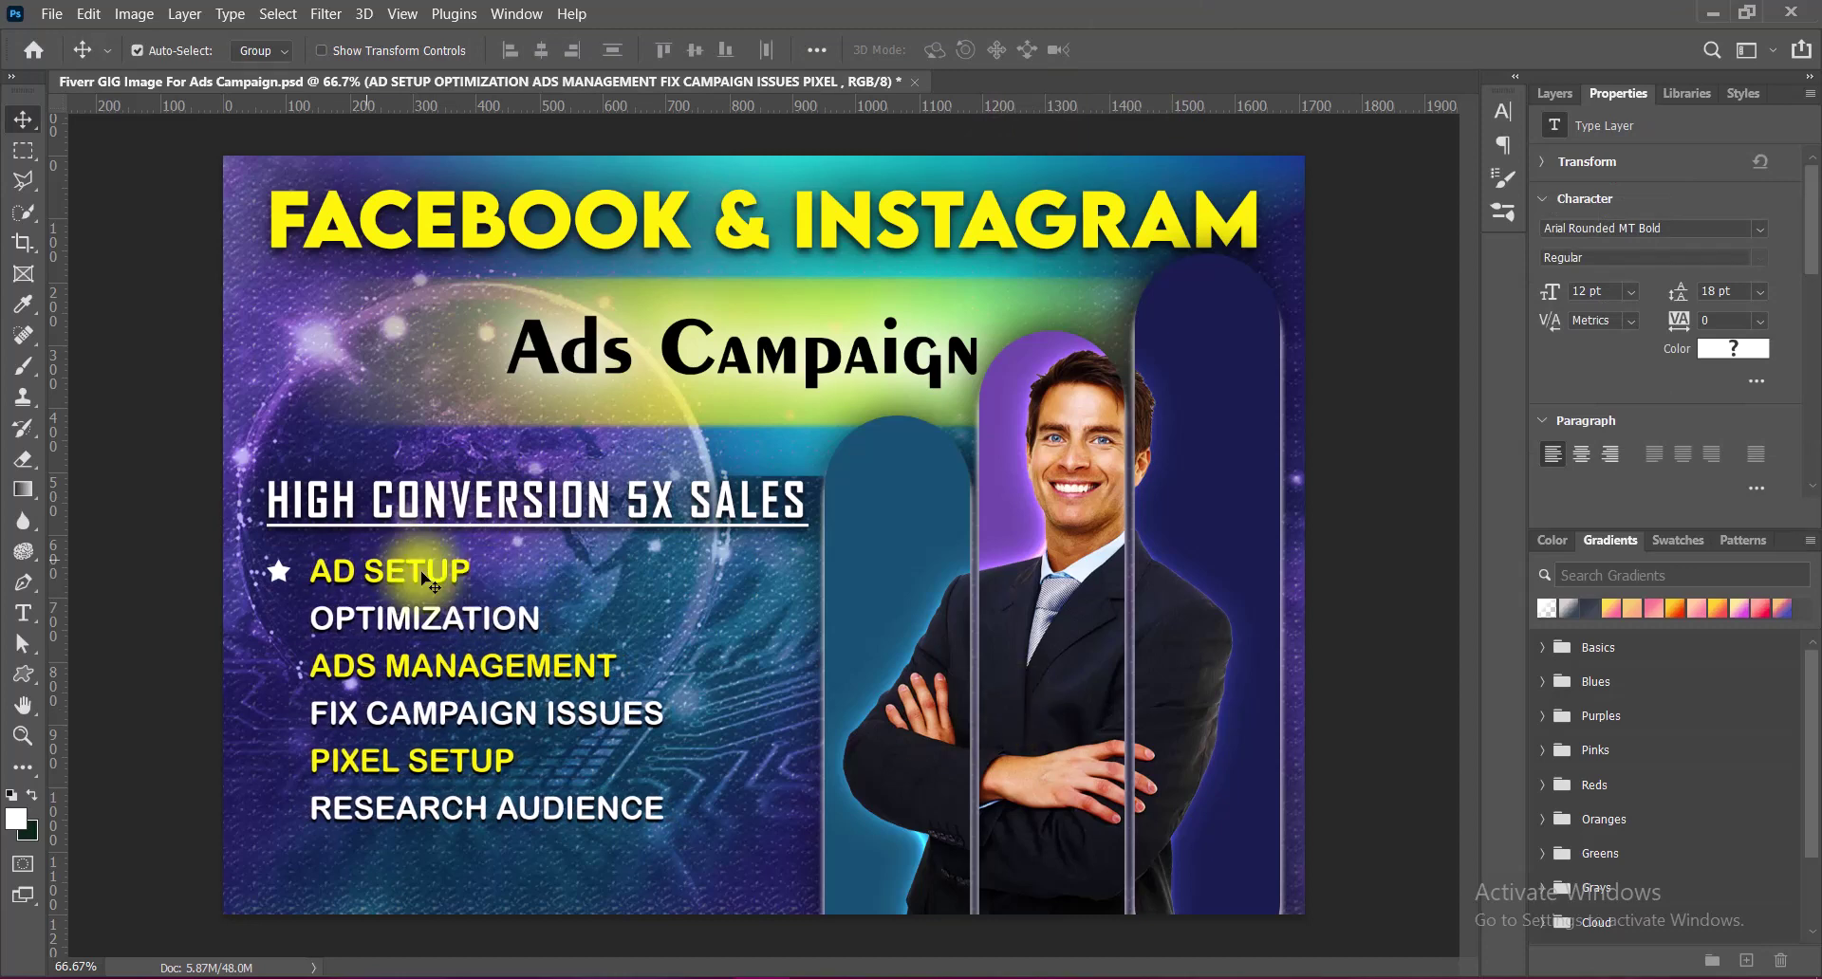
pyautogui.click(1564, 97)
pyautogui.rightClick(1585, 230)
# Give the star bullet a drop shadow.
pyautogui.click(1414, 325)
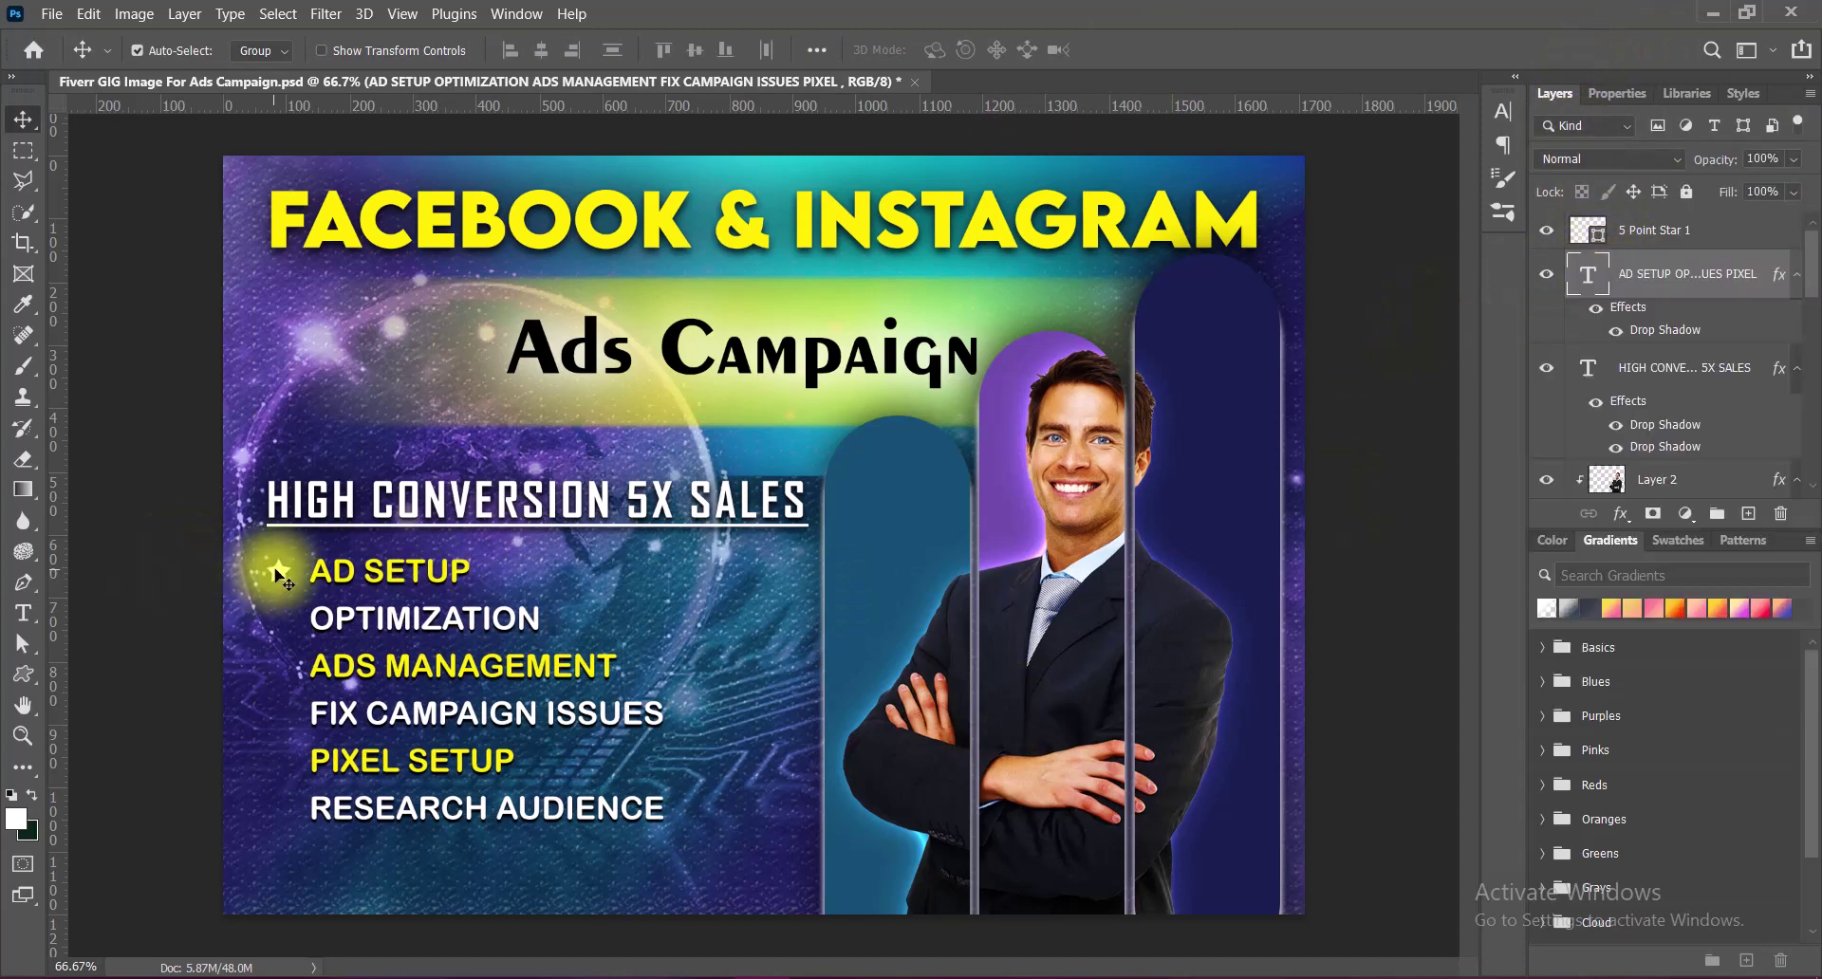
pyautogui.click(1582, 233)
pyautogui.doubleClick(1582, 233)
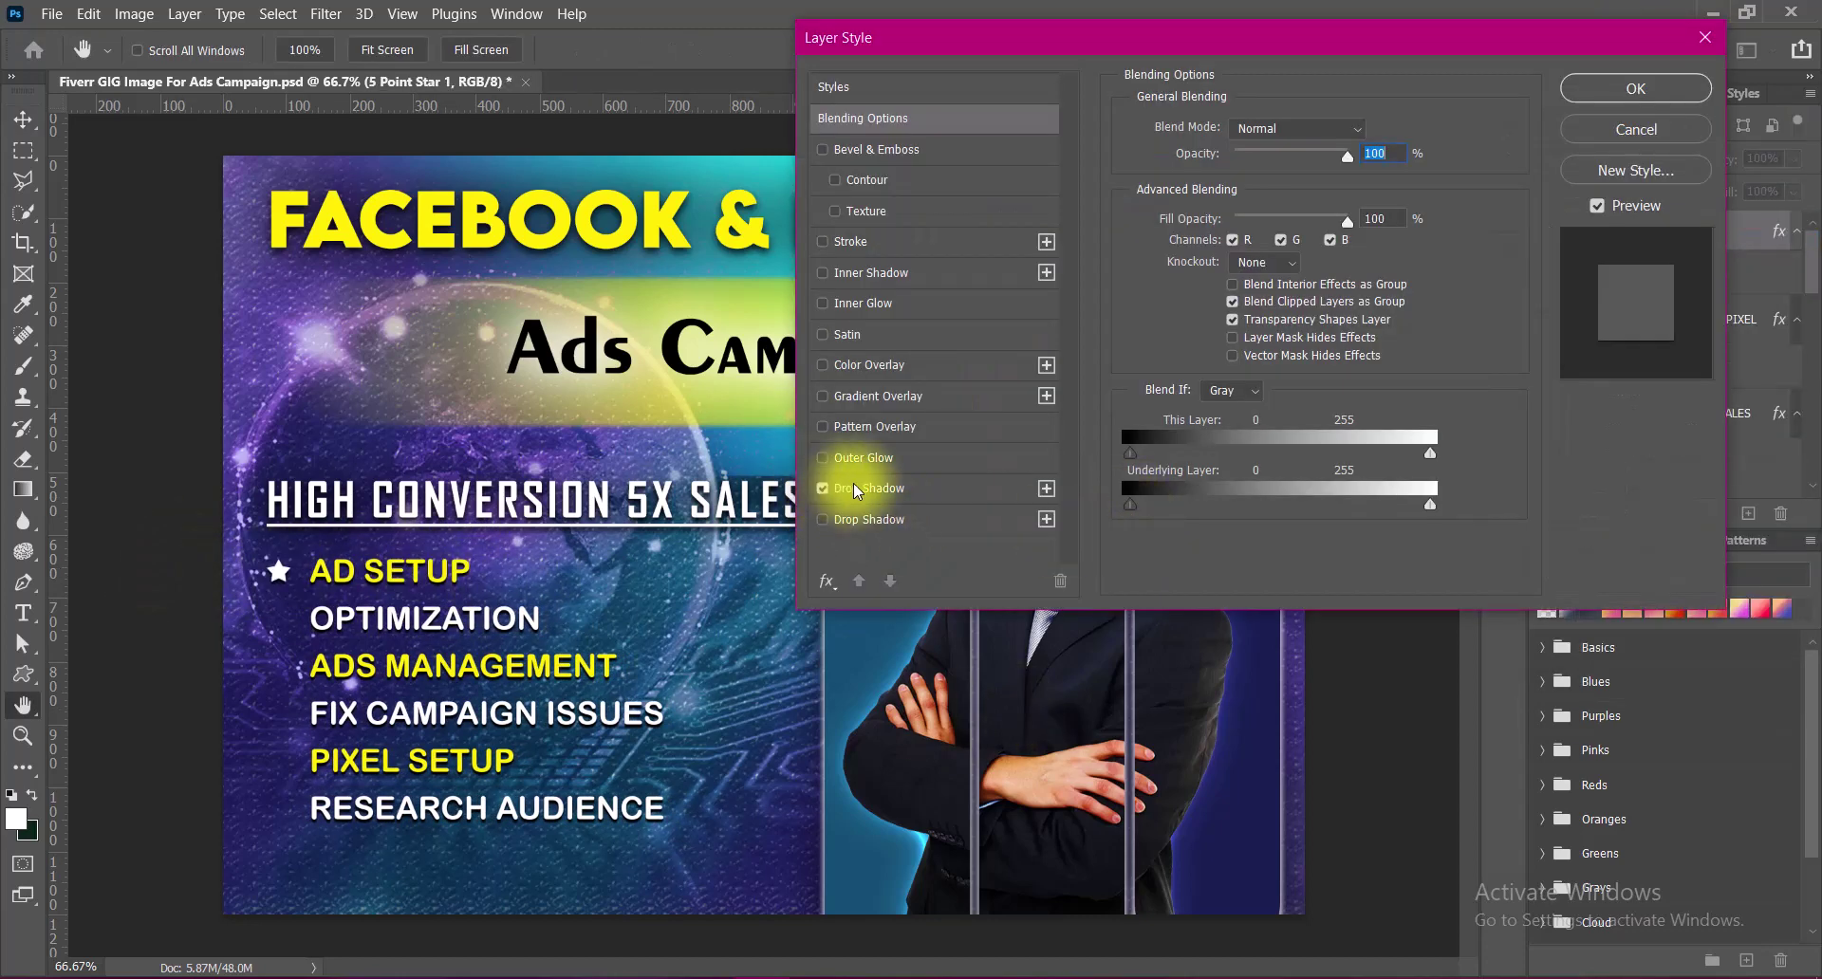
pyautogui.click(867, 488)
pyautogui.click(1636, 88)
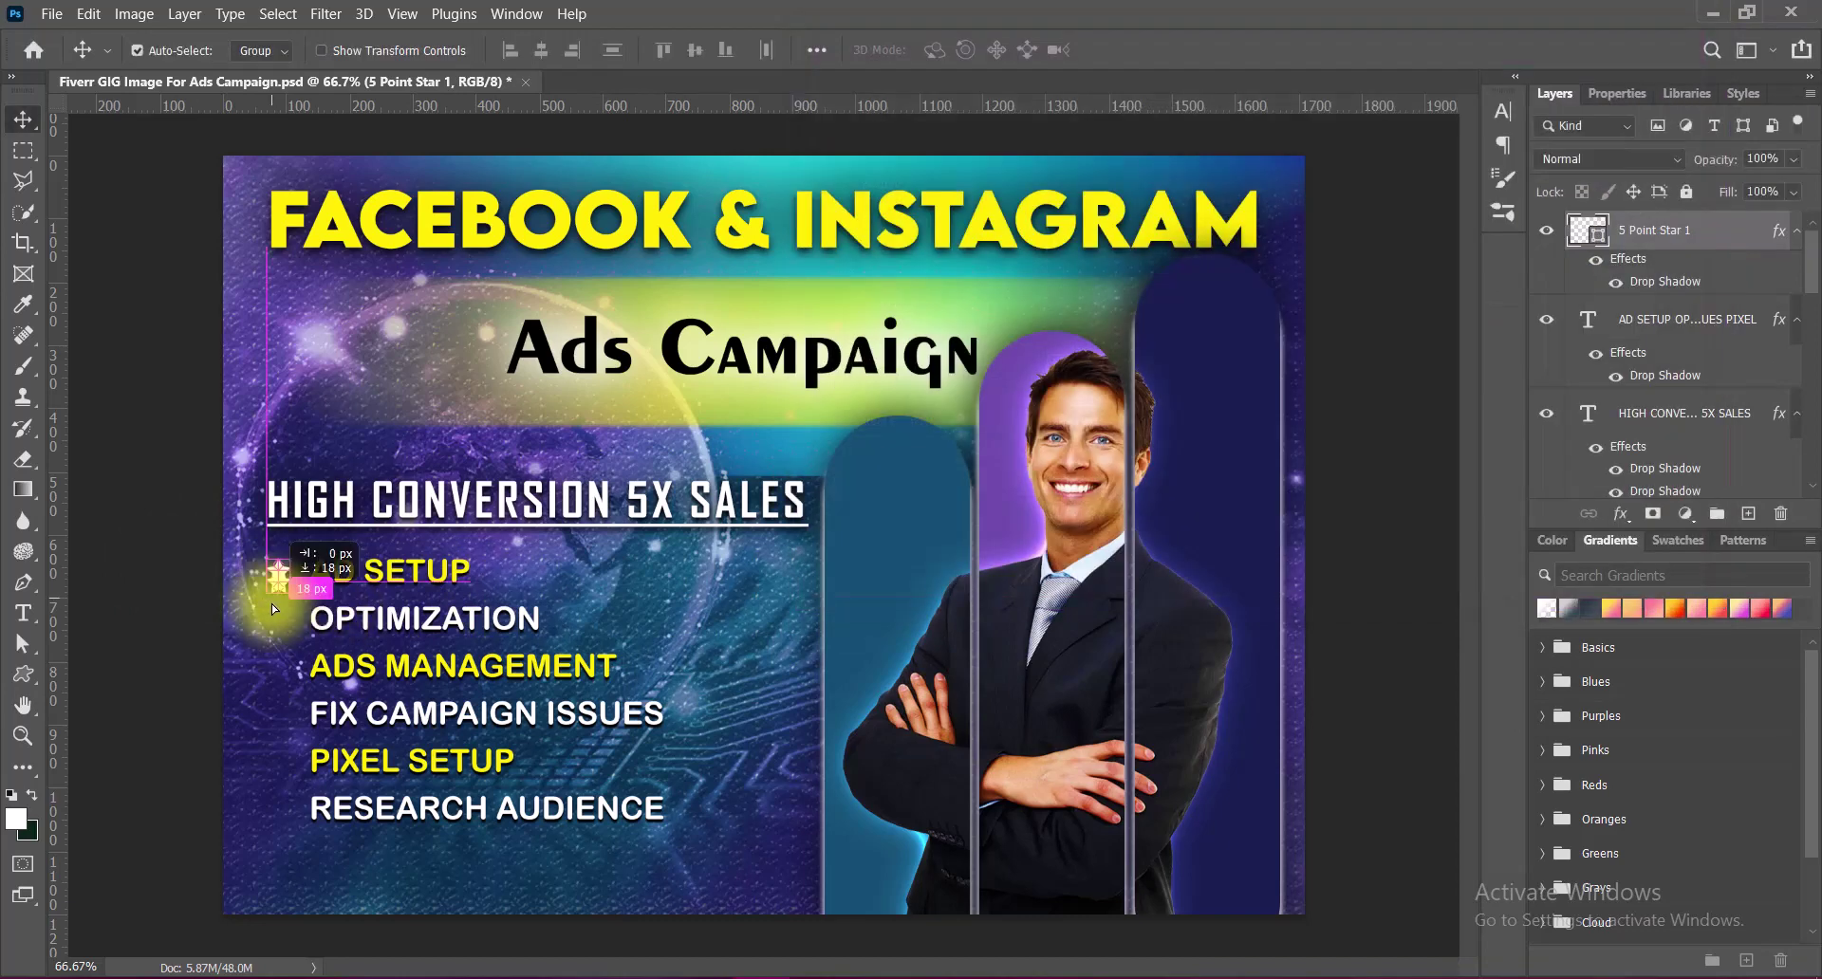
# Copy the star beside OPTIMIZATION, ADS MANAGEMENT, FIX CAMPAIGN ISSUES, PIXEL SETUP and RESEARCH AUDIENCE.
pyautogui.moveTo(274, 608); pyautogui.dragTo(275, 618)
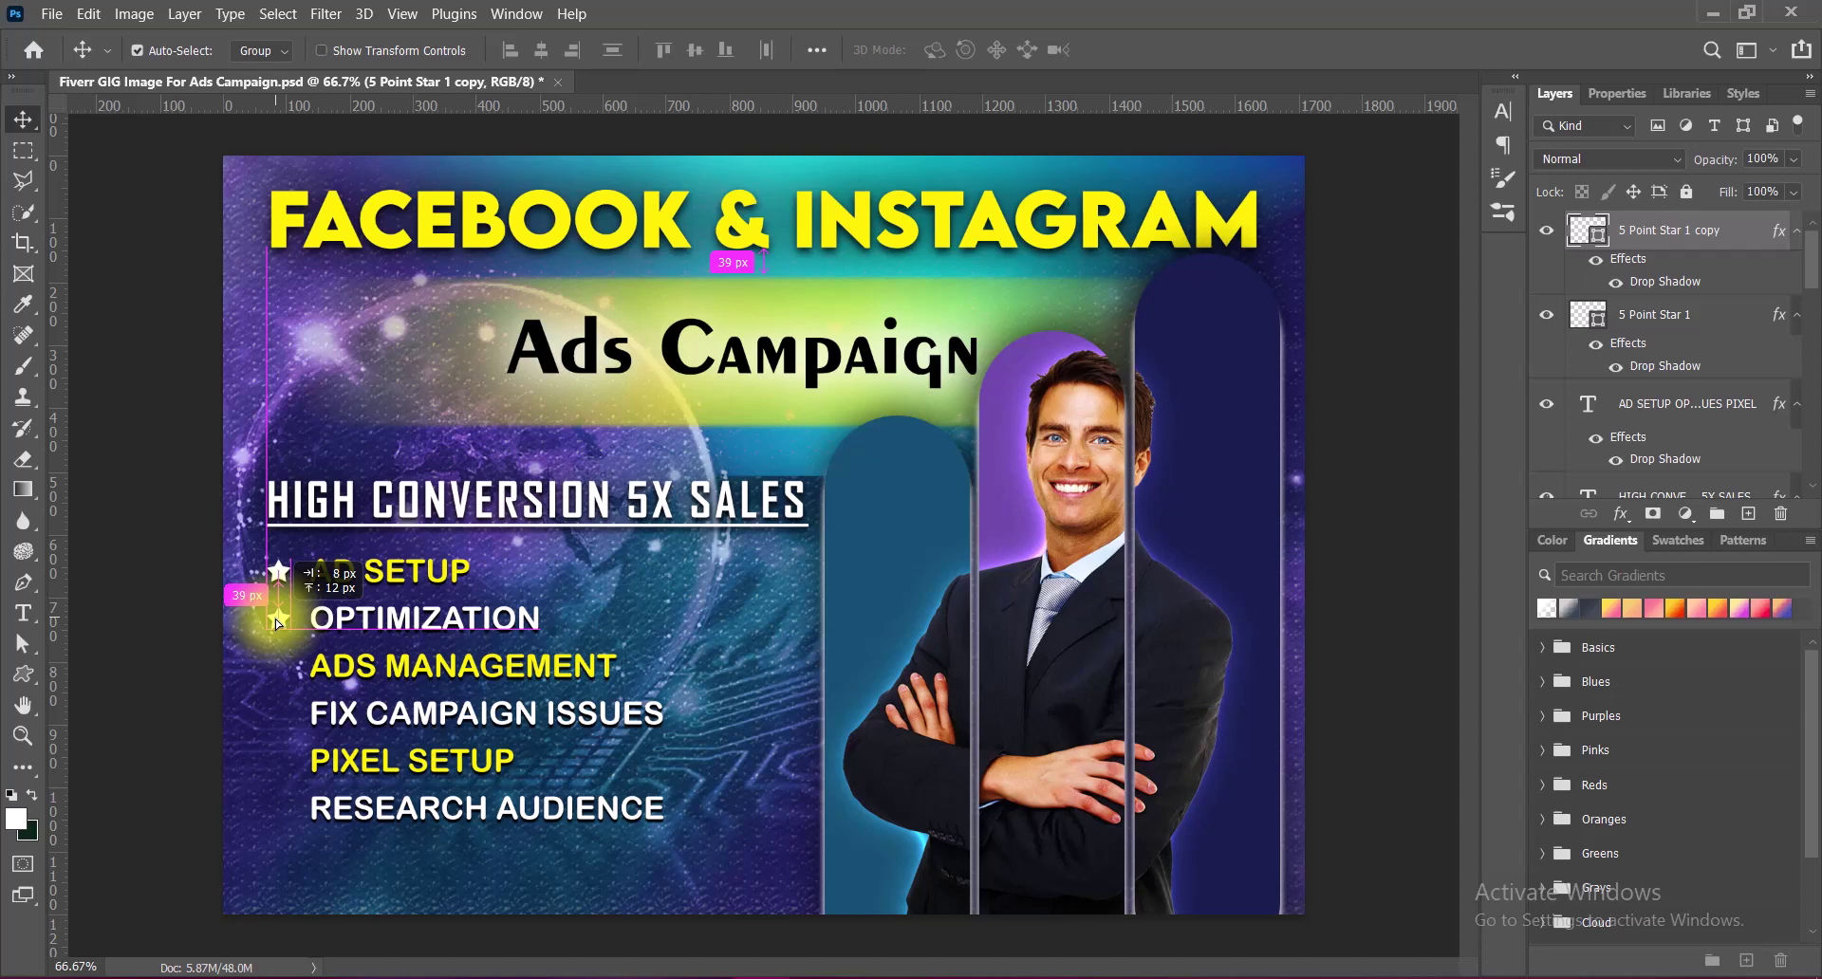
pyautogui.moveTo(275, 618); pyautogui.dragTo(275, 619)
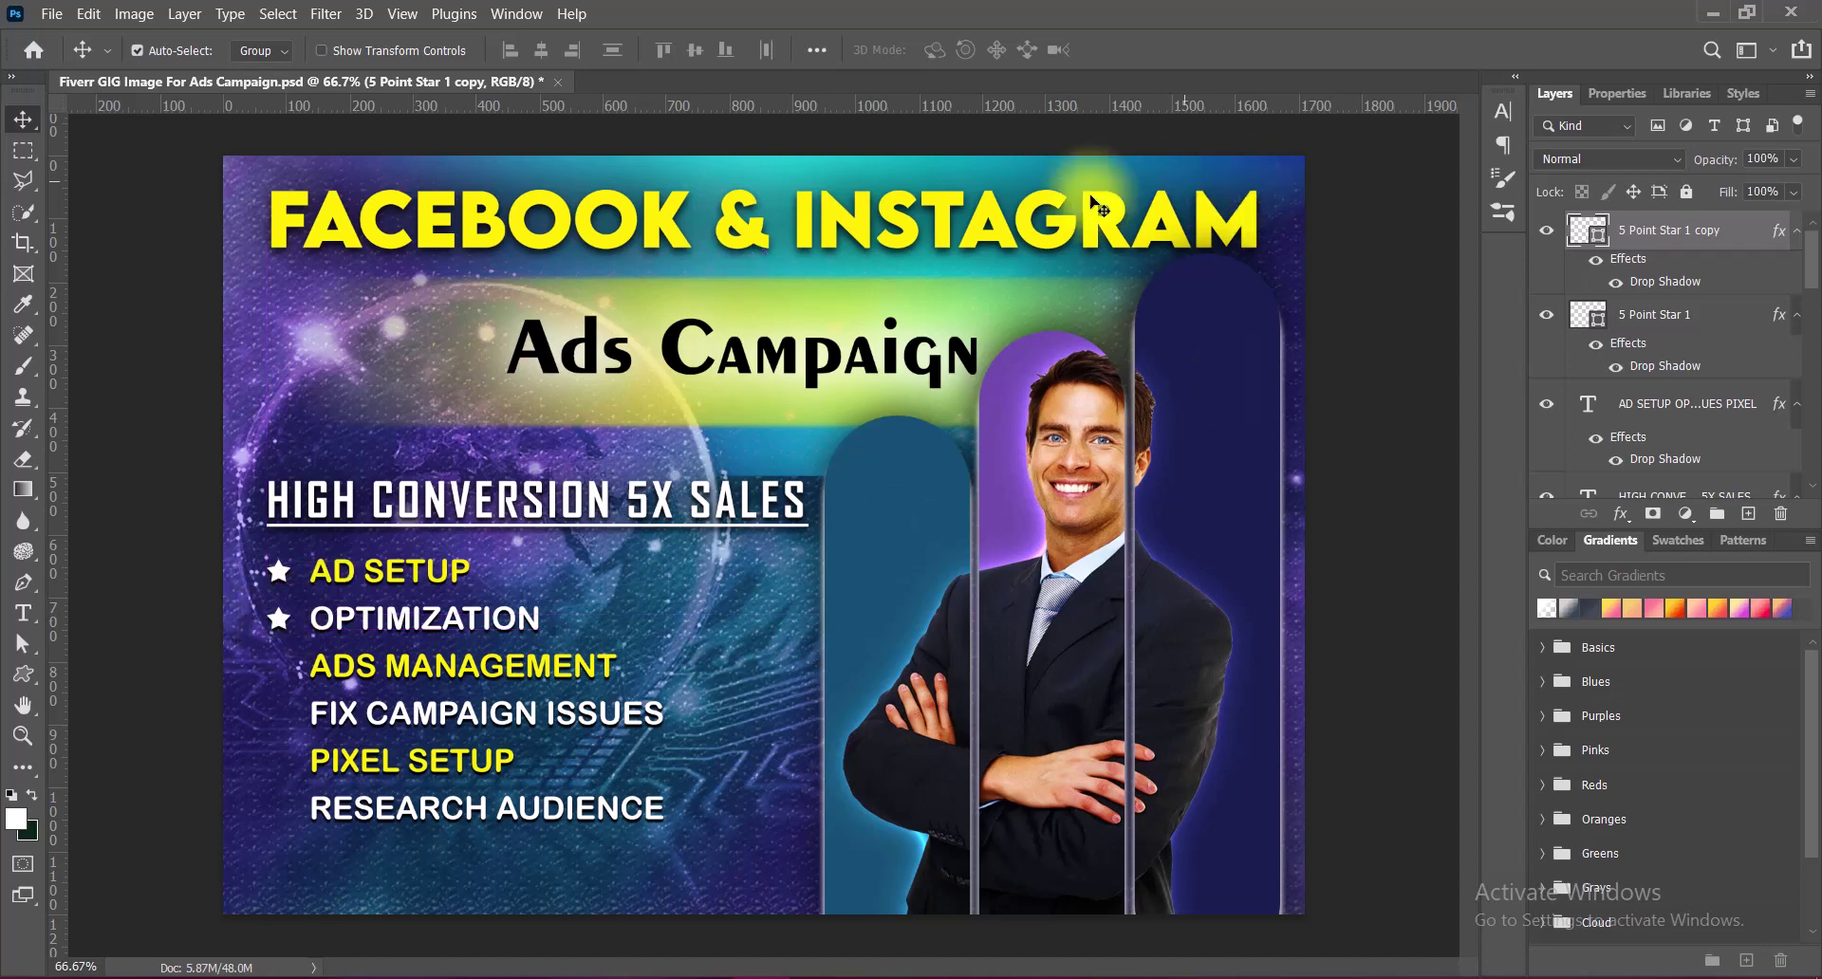
pyautogui.click(278, 570)
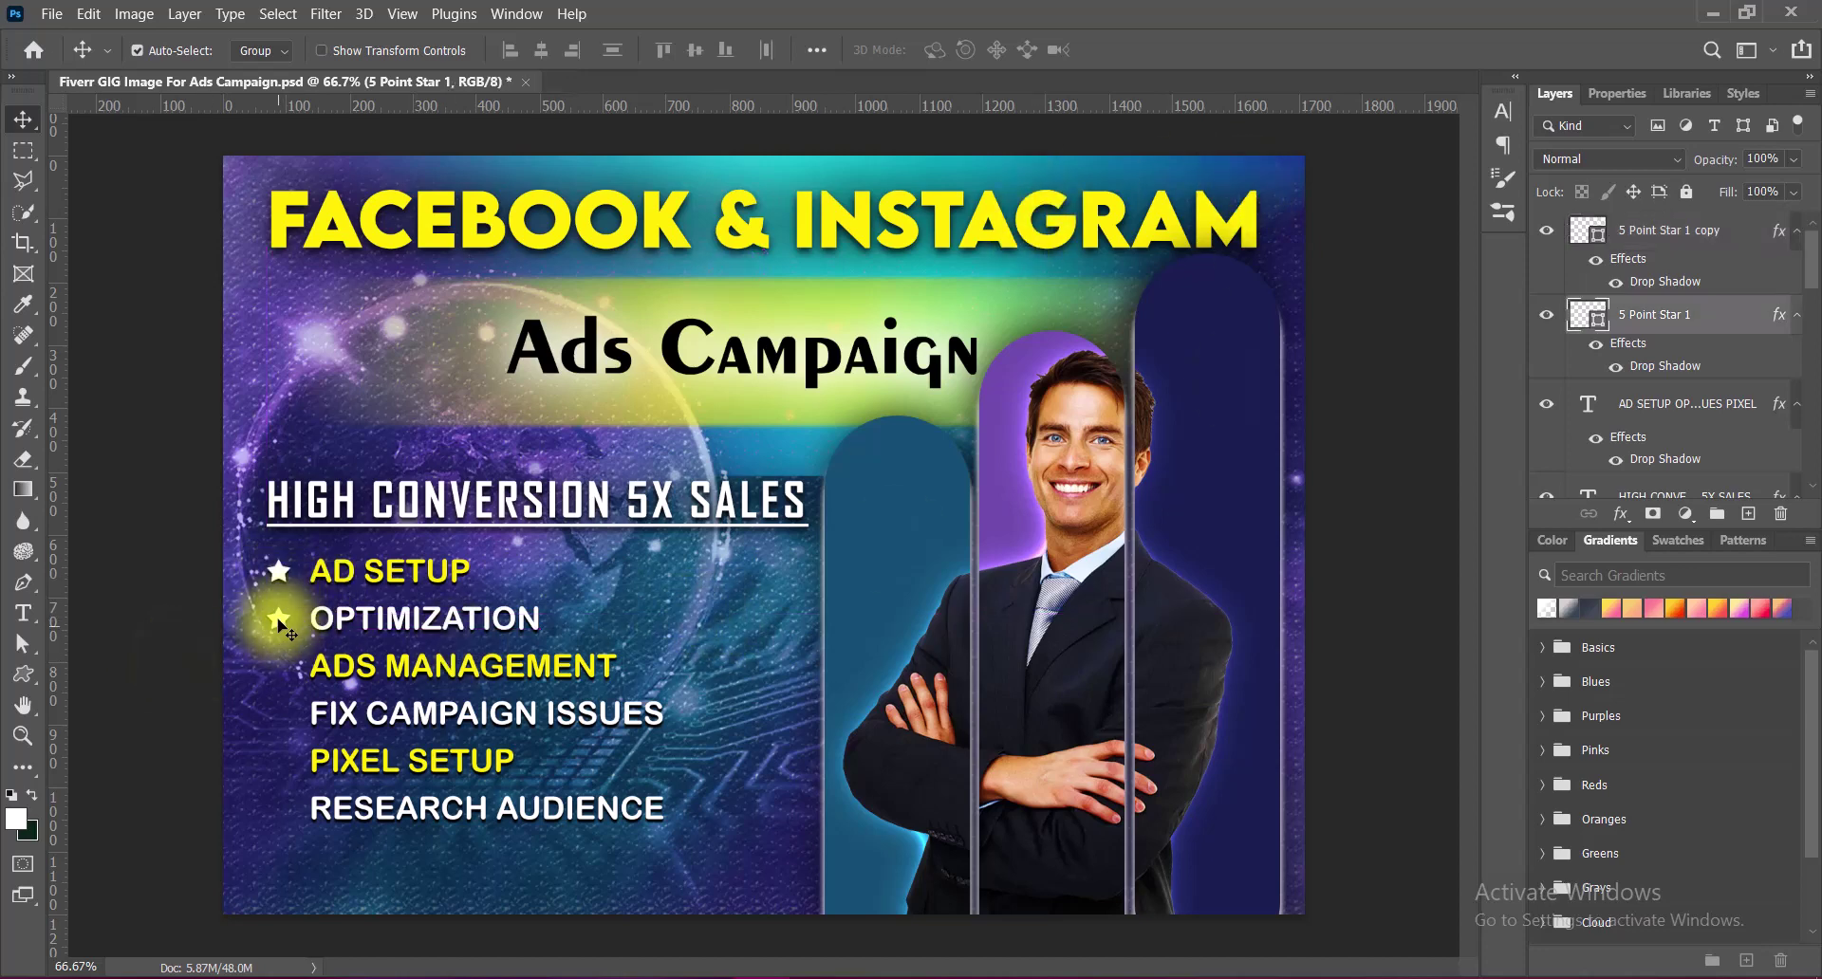
pyautogui.moveTo(279, 626)
pyautogui.mouseDown()
pyautogui.moveTo(276, 709)
pyautogui.moveTo(275, 670)
pyautogui.mouseUp()
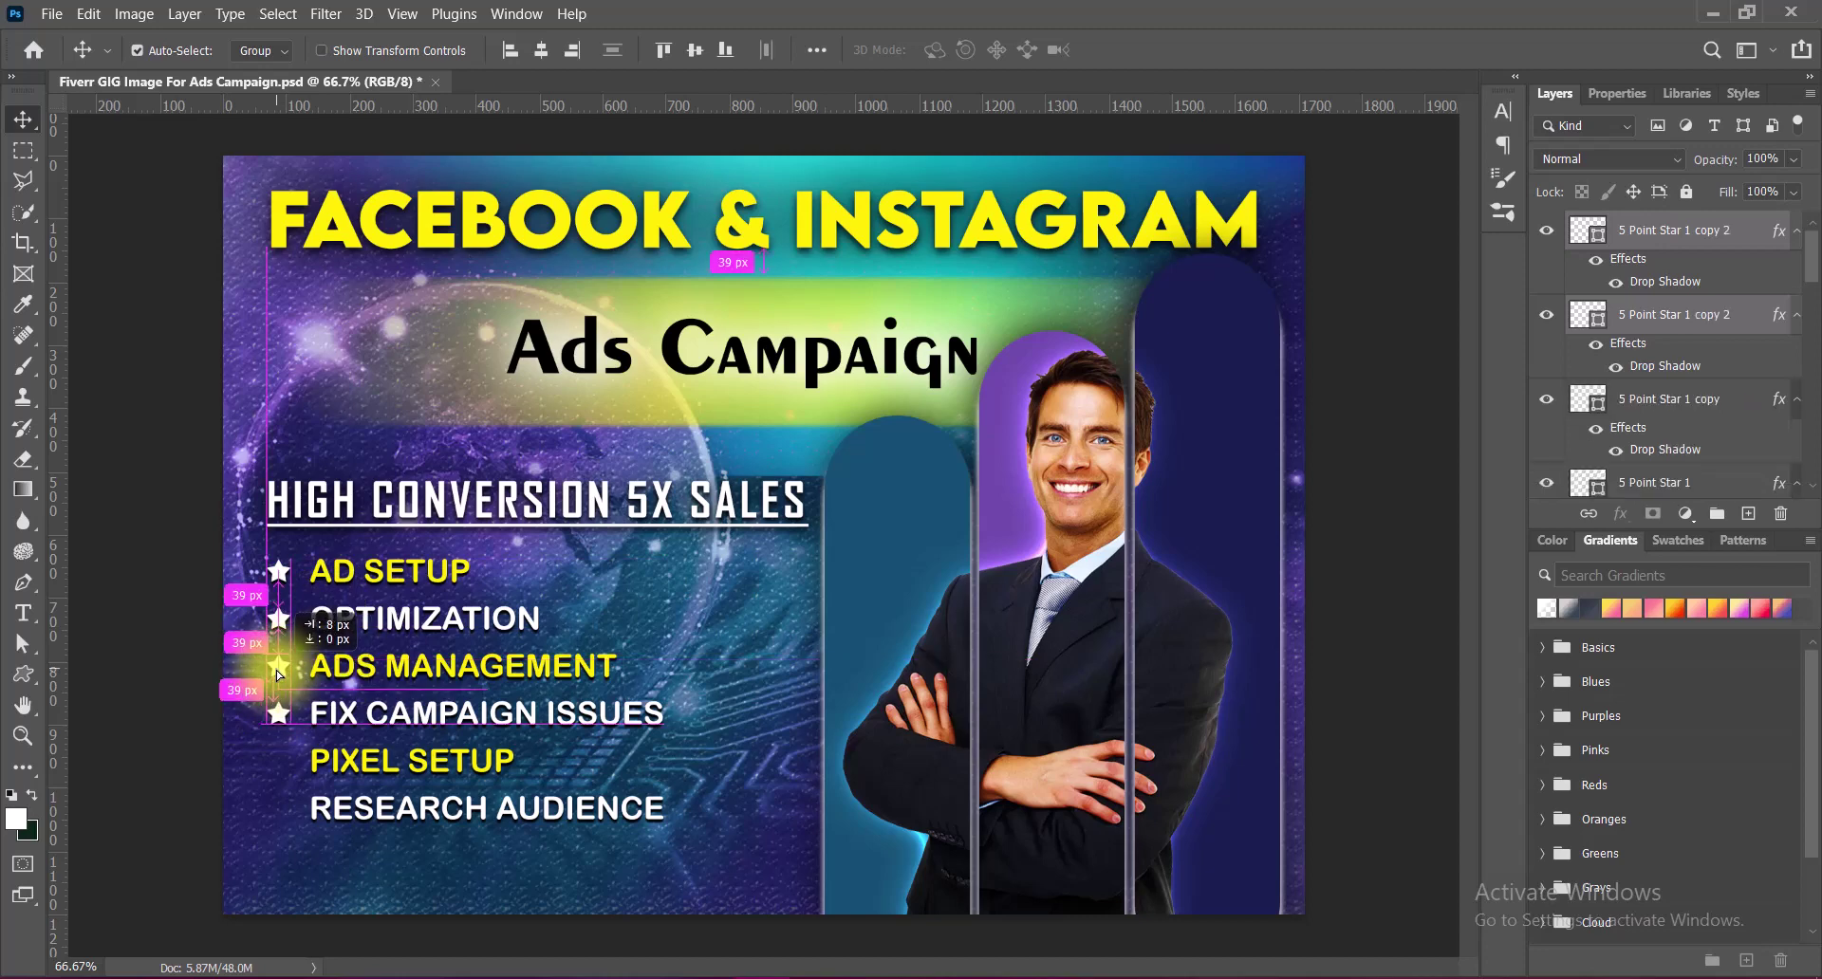
pyautogui.moveTo(277, 670); pyautogui.dragTo(277, 765)
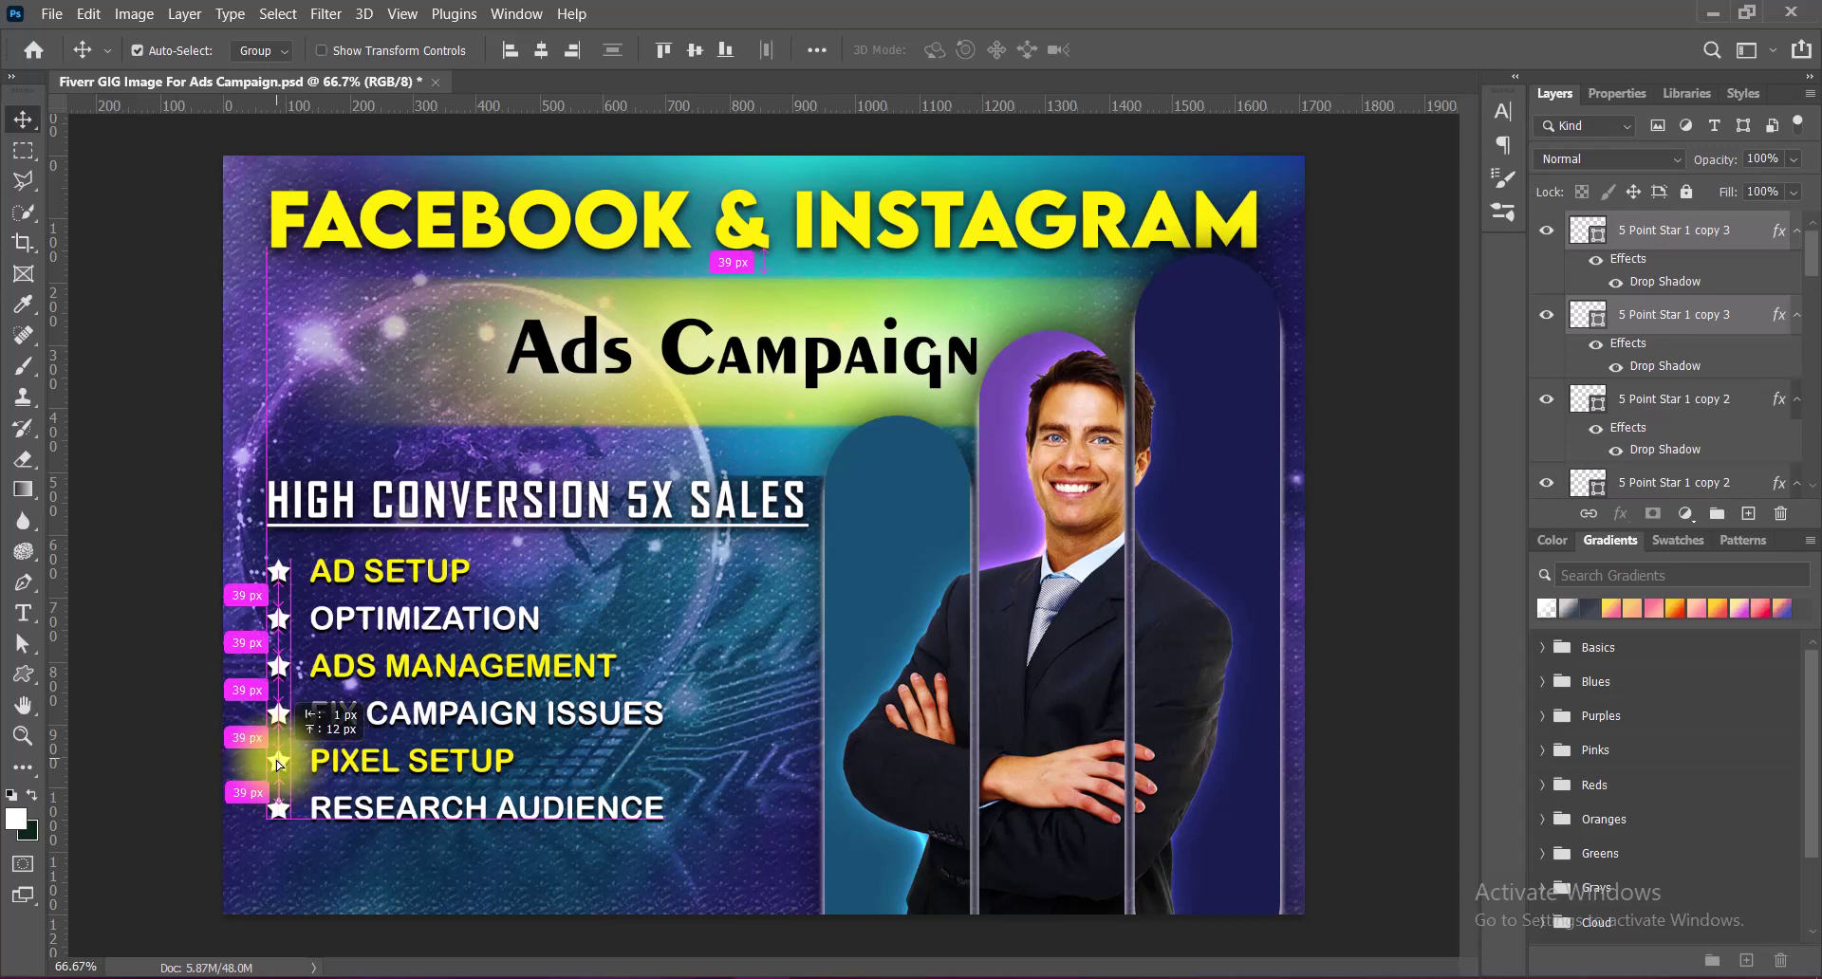
# Make the OPTIMIZATION, FIX CAMPAIGN ISSUES and RESEARCH AUDIENCE stars yellow, sampled from the title.
pyautogui.click(278, 619)
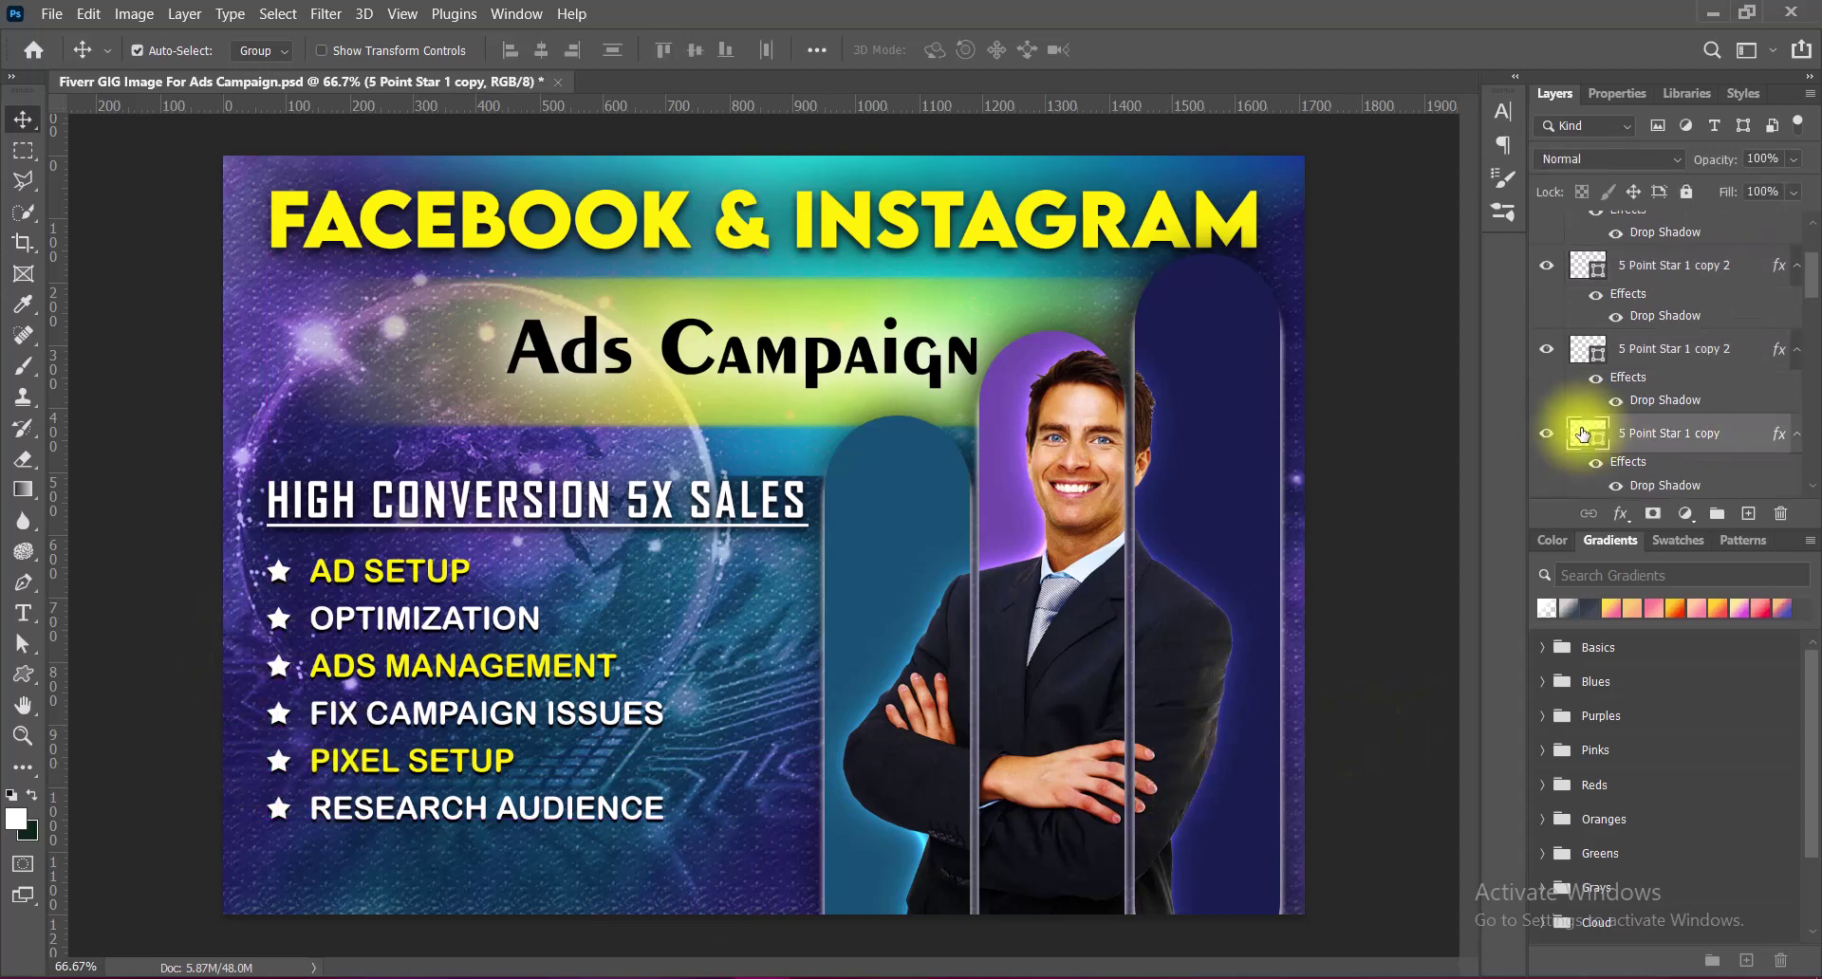
pyautogui.doubleClick(1582, 435)
pyautogui.click(857, 232)
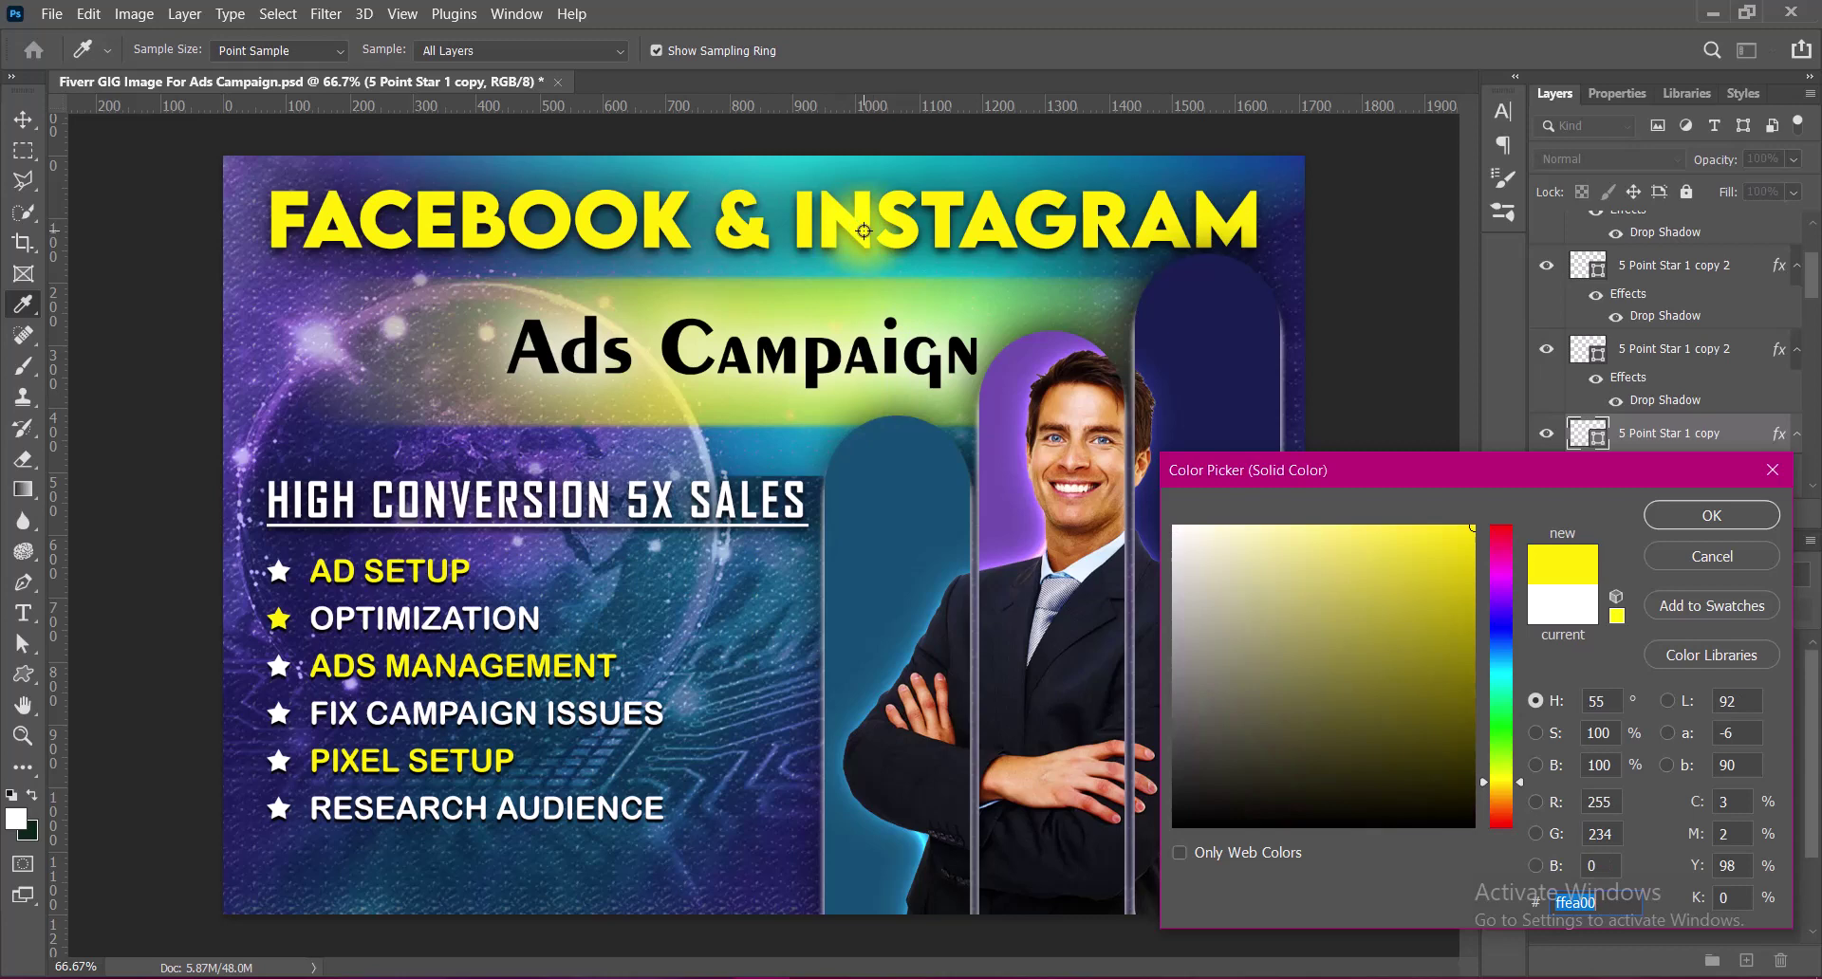
pyautogui.click(1682, 517)
pyautogui.doubleClick(1586, 266)
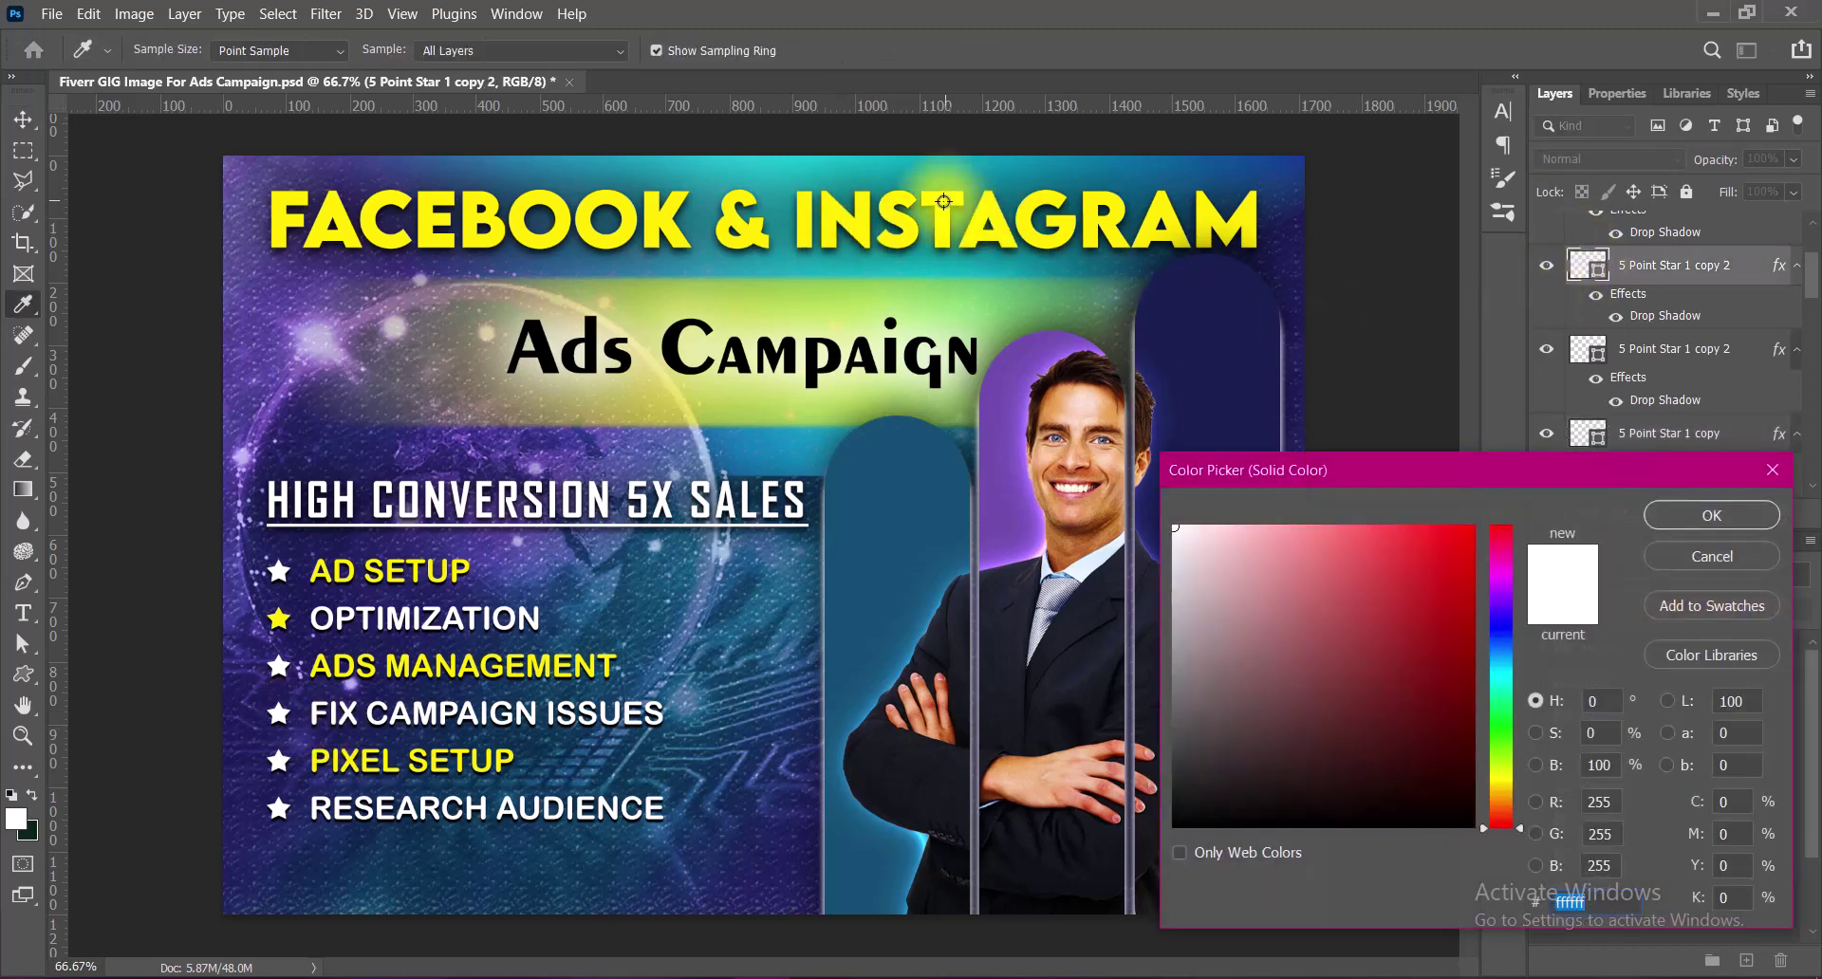
pyautogui.click(944, 201)
pyautogui.click(1712, 516)
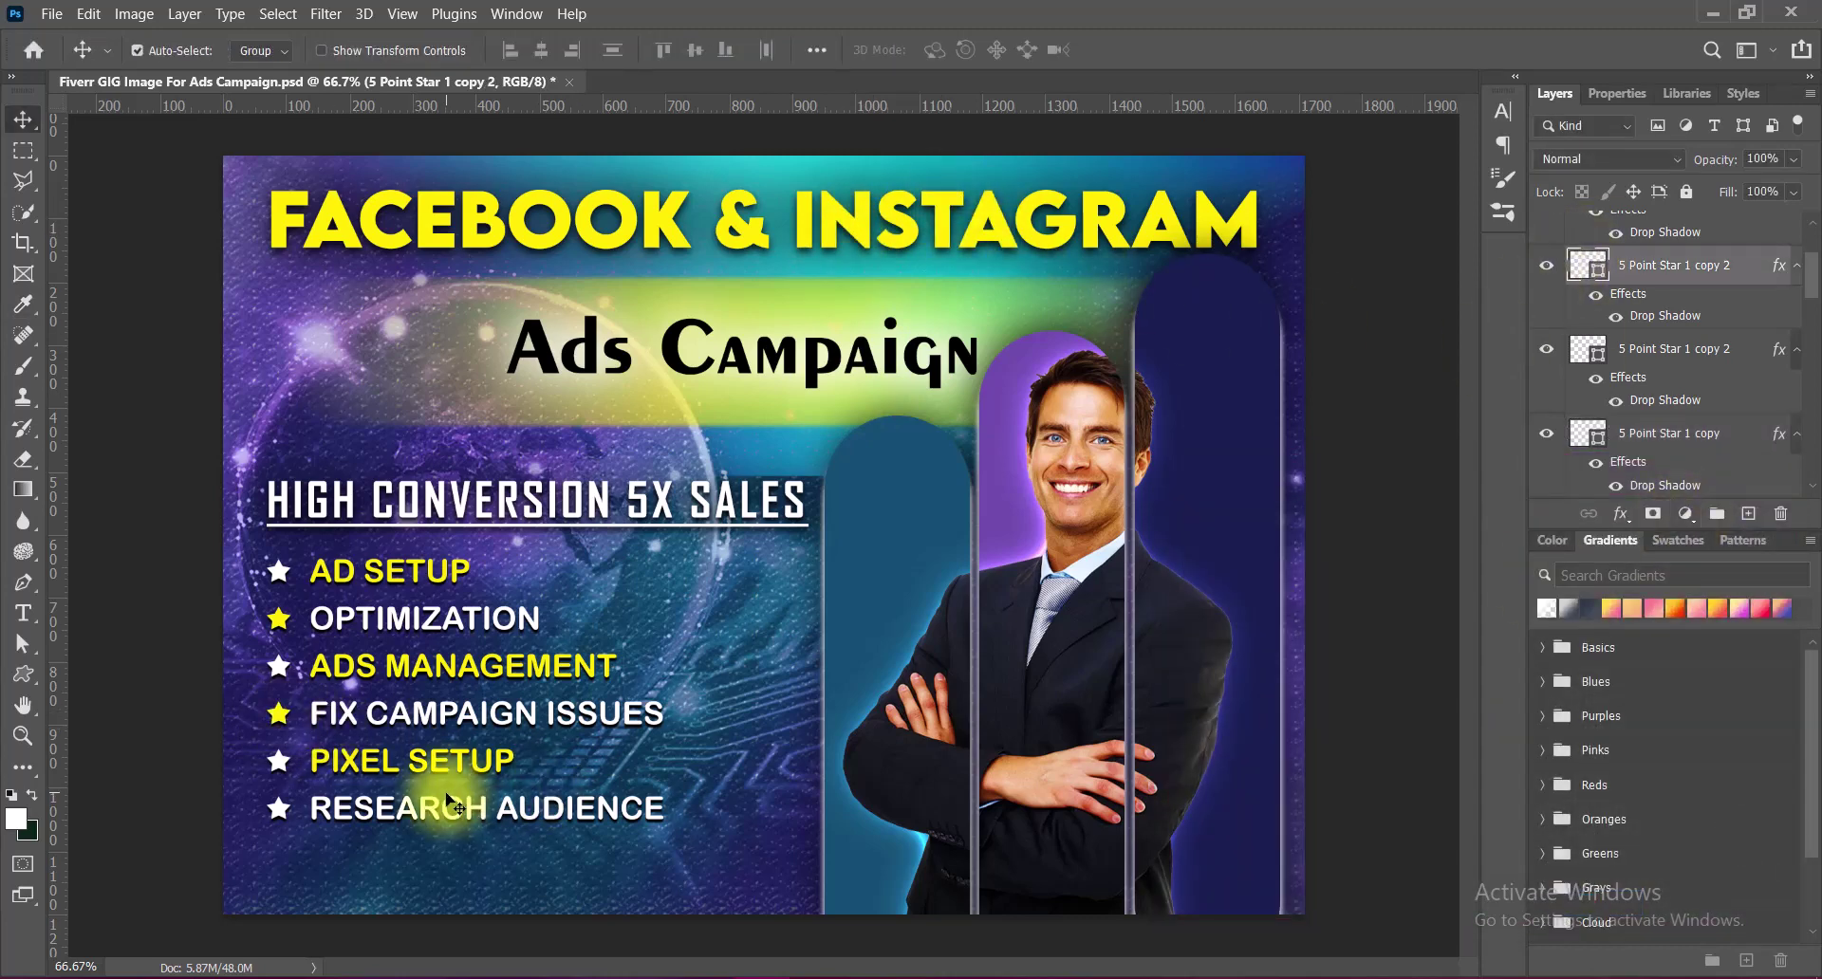
pyautogui.click(278, 808)
pyautogui.doubleClick(1587, 231)
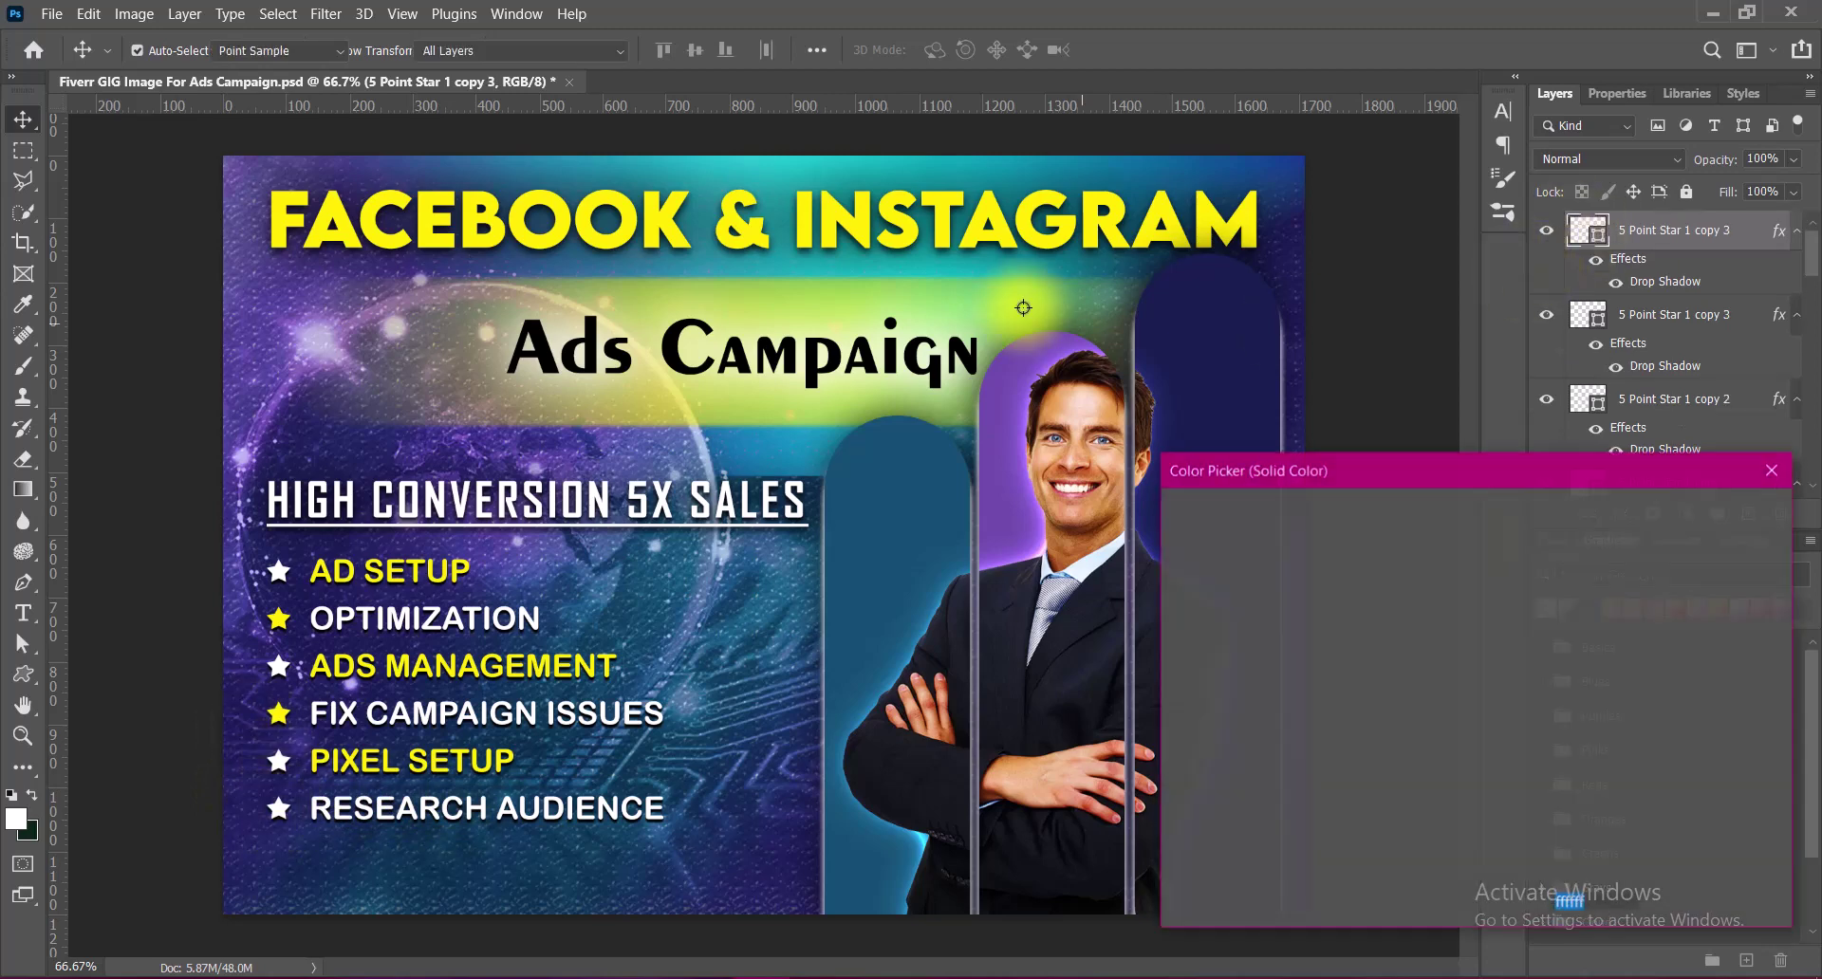
pyautogui.click(832, 210)
pyautogui.click(1711, 515)
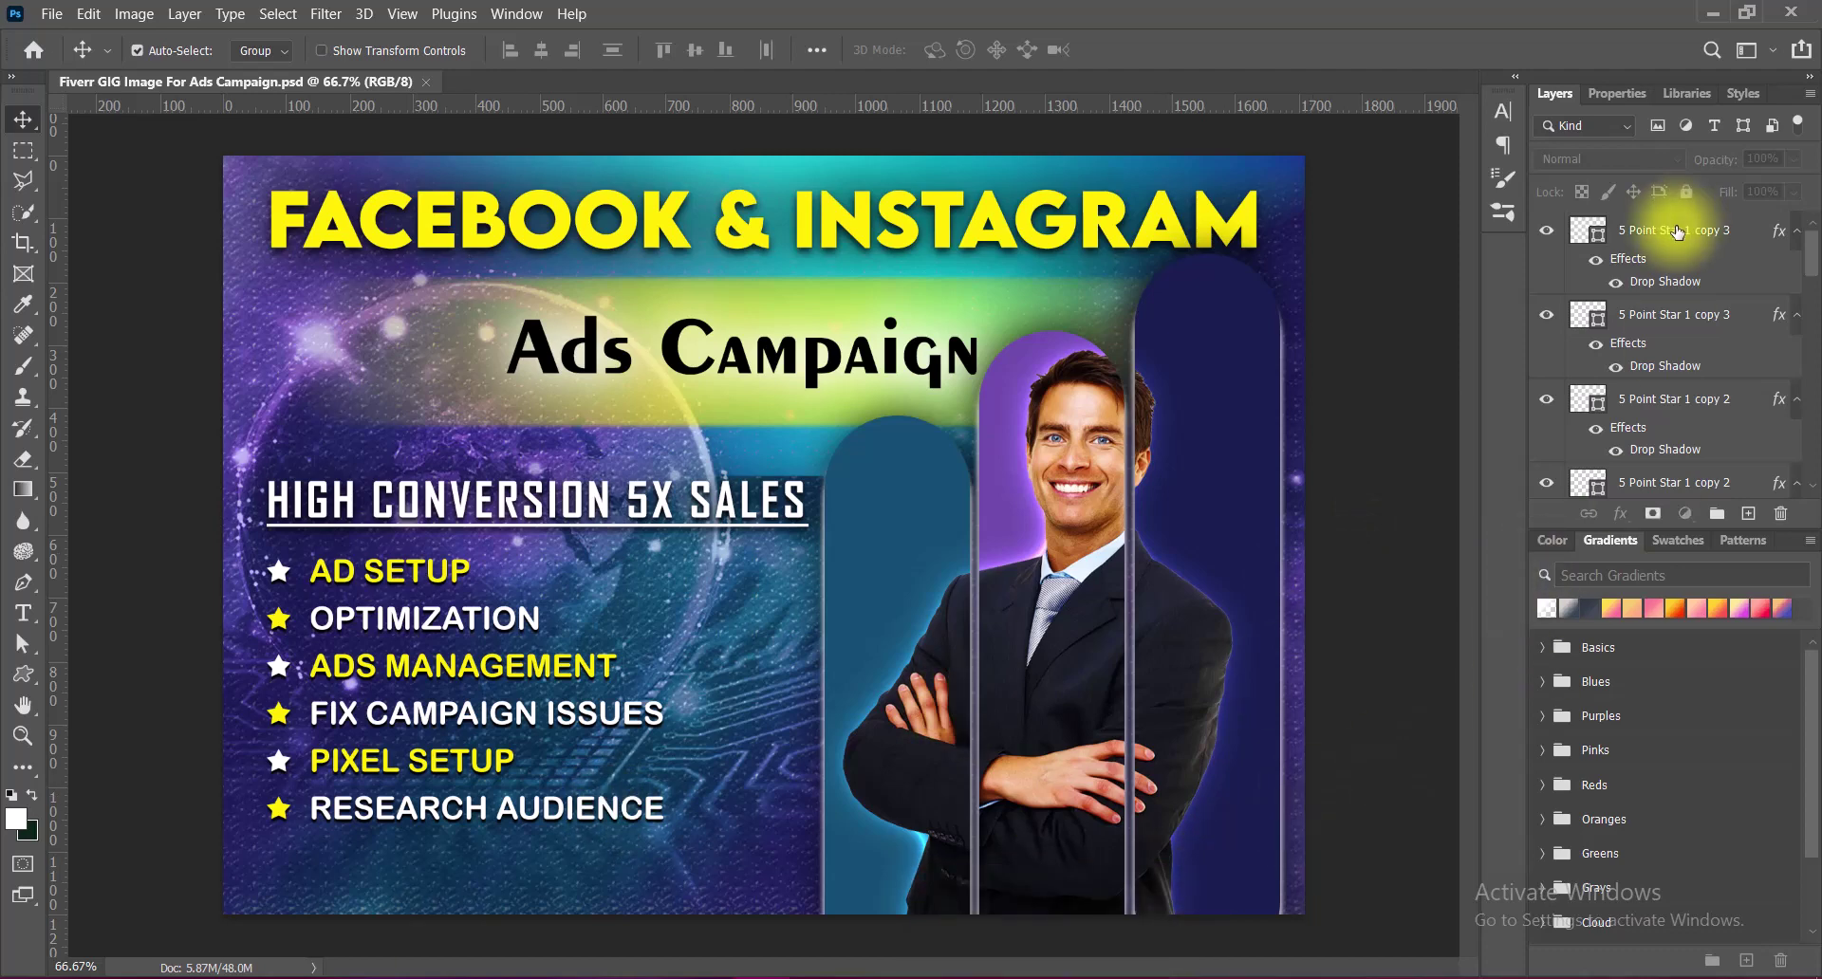
# Draw a rectangle with 31 px rounded corners below the service list.
pyautogui.click(1675, 230)
pyautogui.click(1749, 513)
pyautogui.rightClick(25, 681)
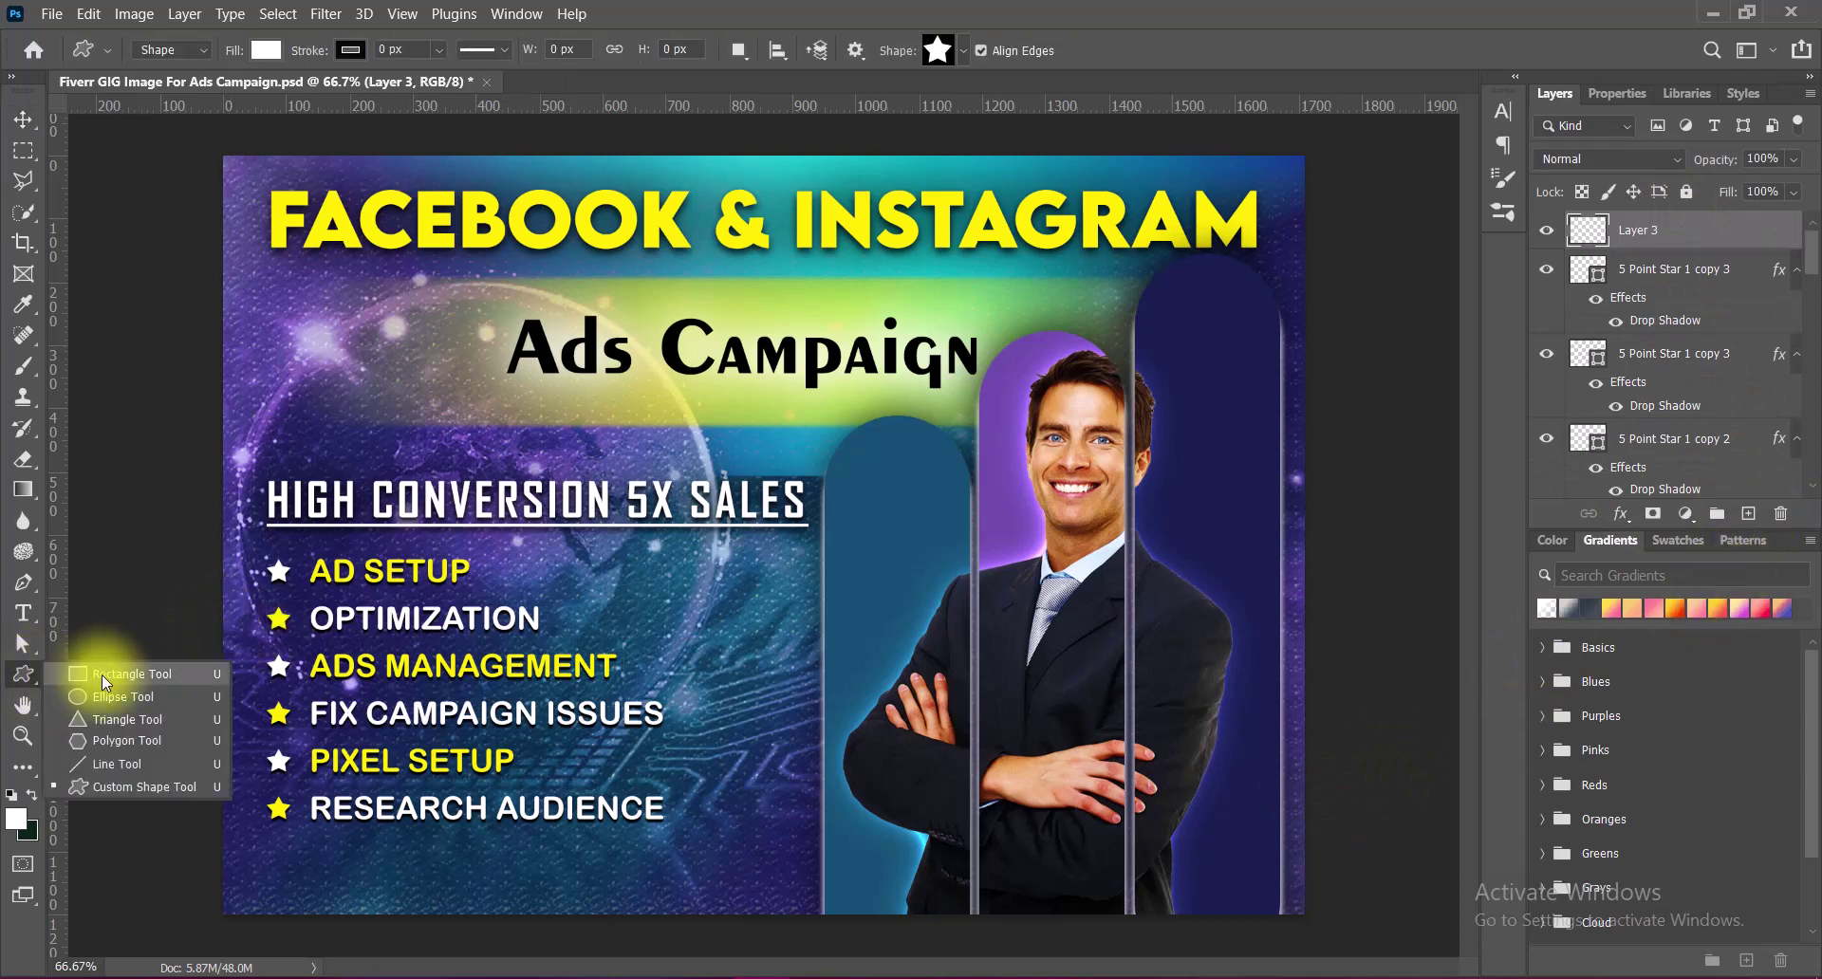
pyautogui.click(95, 670)
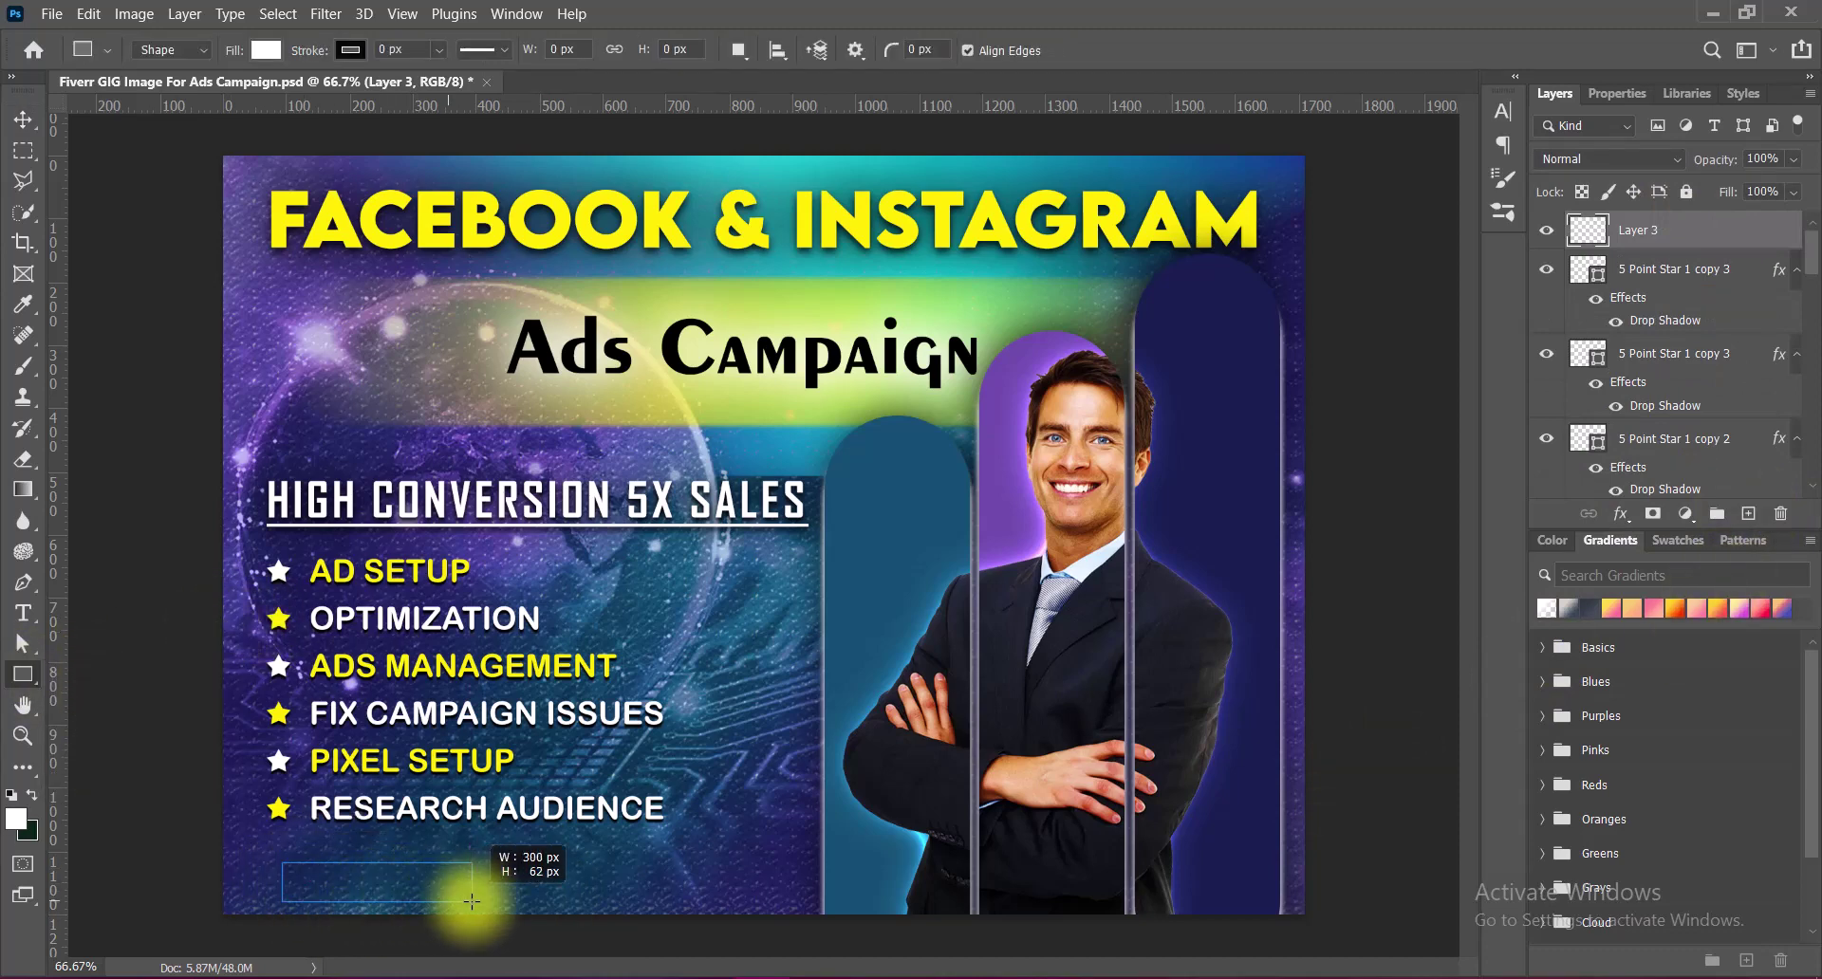
pyautogui.moveTo(364, 902); pyautogui.dragTo(465, 901)
pyautogui.click(1625, 461)
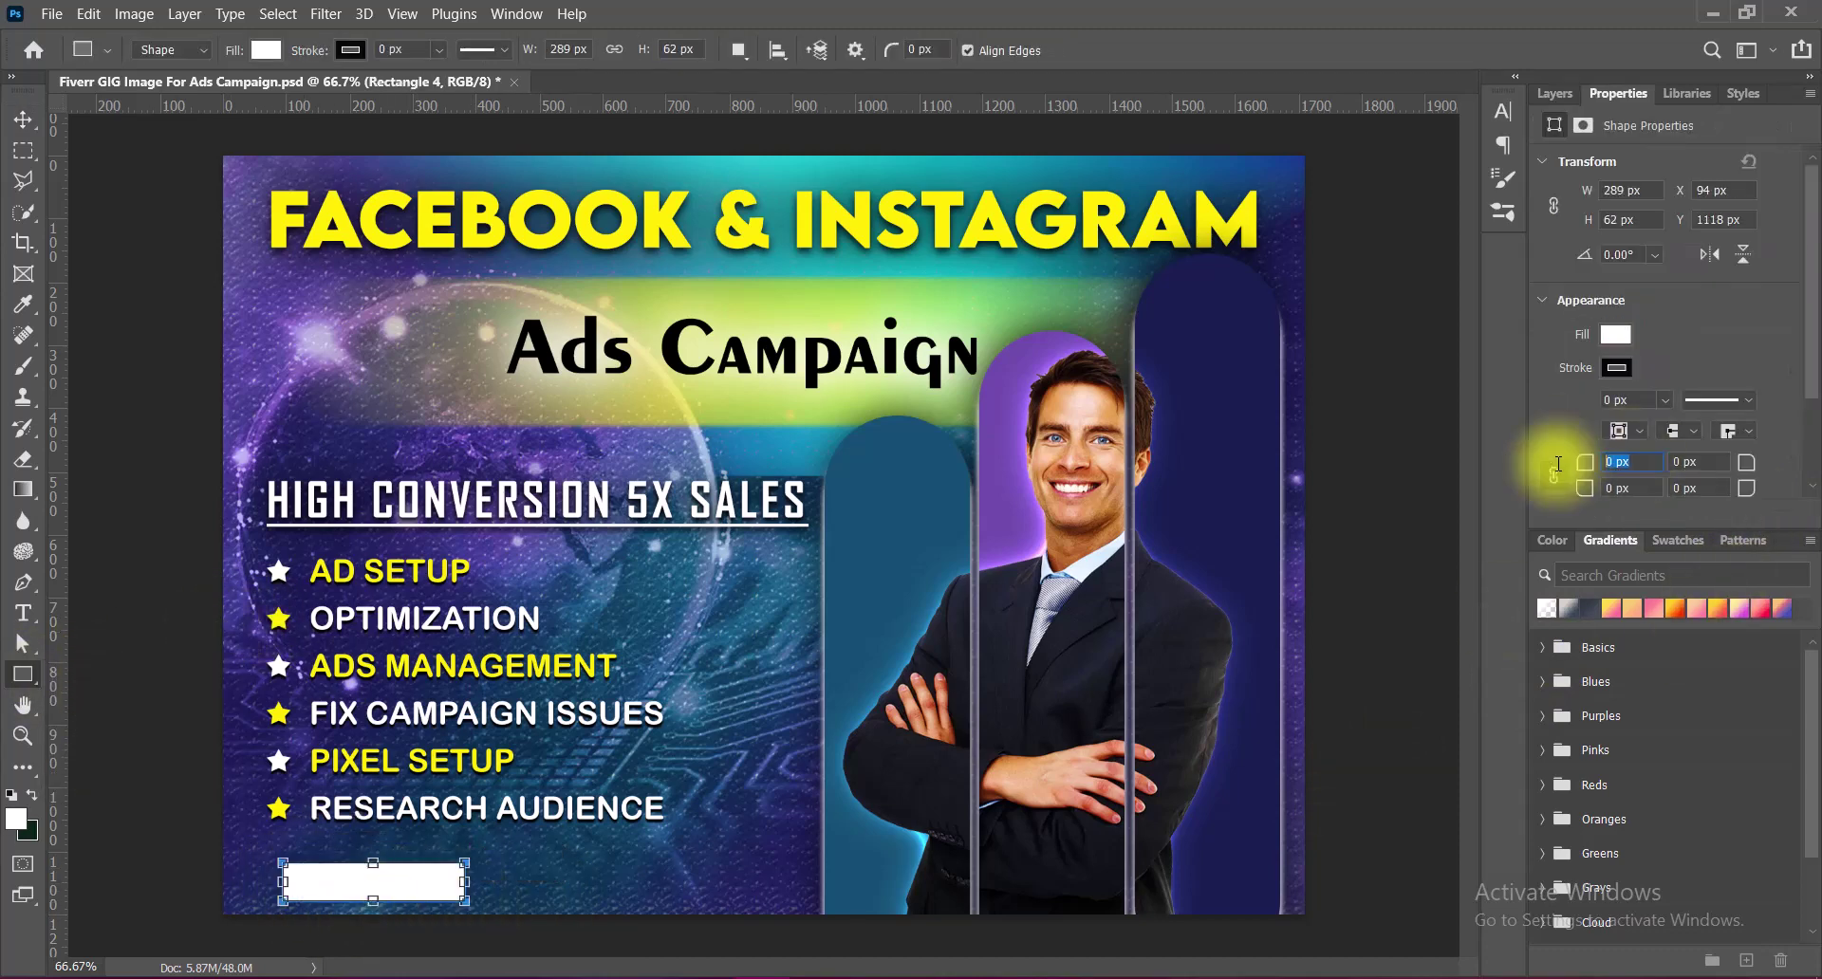
pyautogui.press('Return')
pyautogui.press('v')
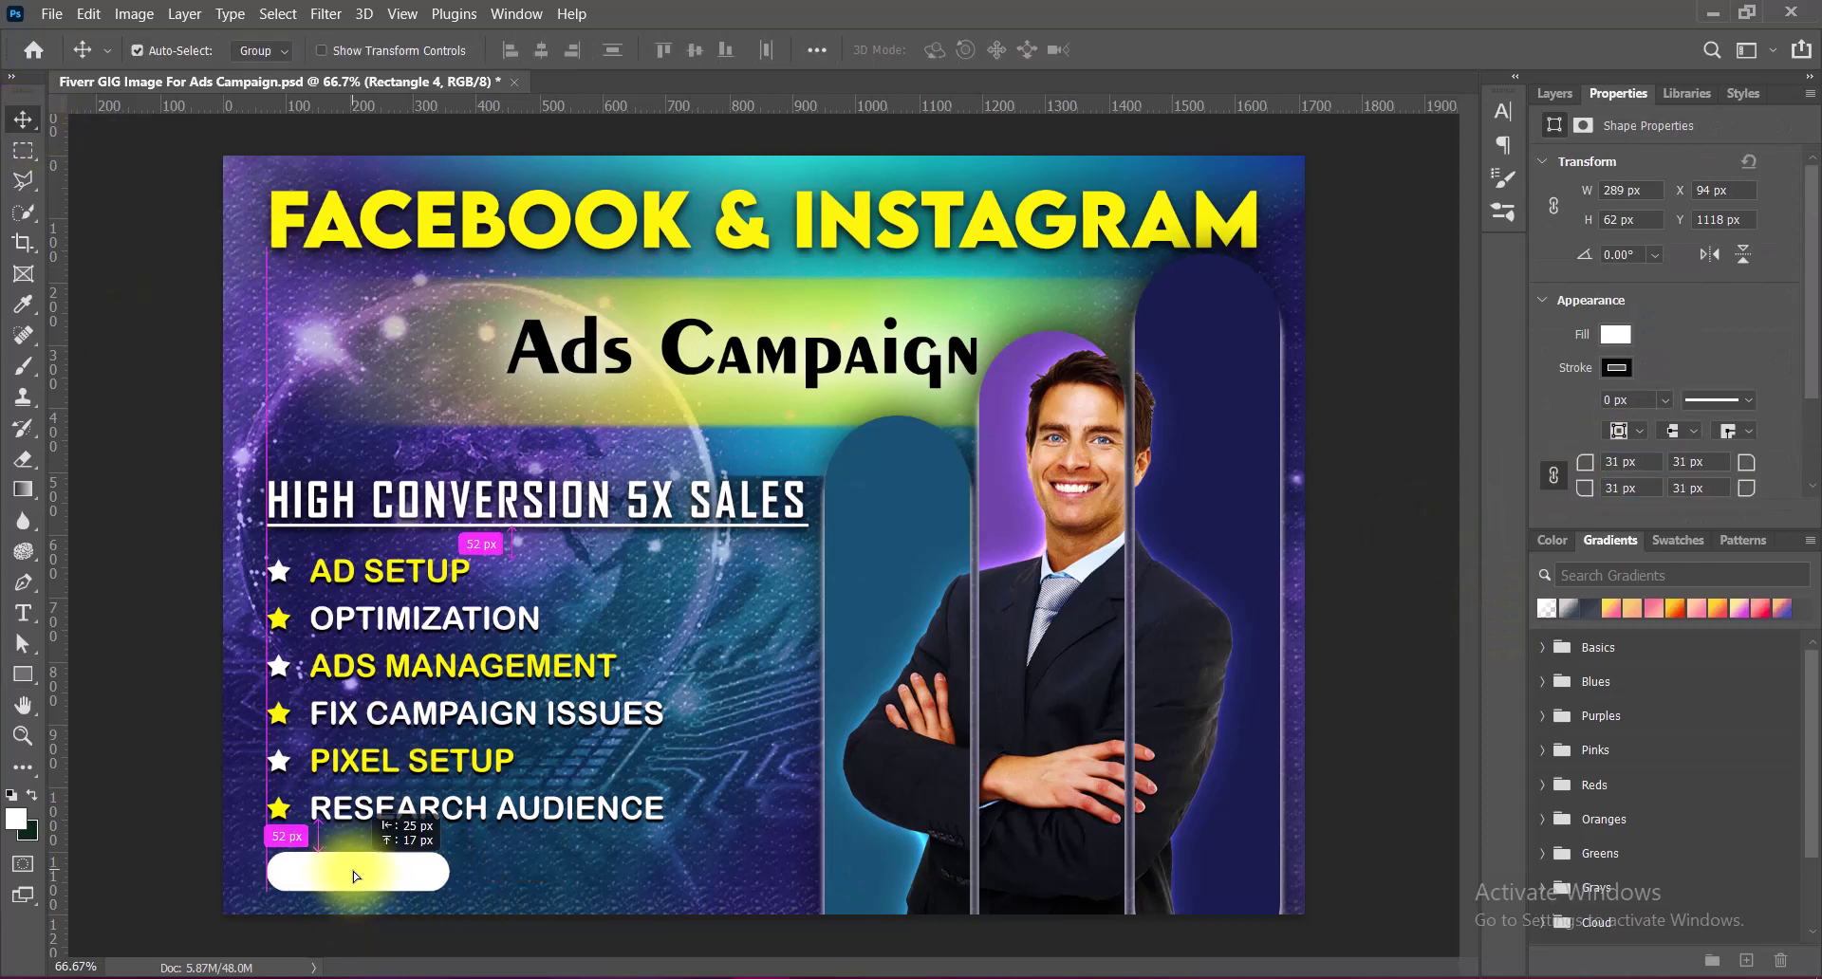
pyautogui.moveTo(368, 880); pyautogui.dragTo(363, 878)
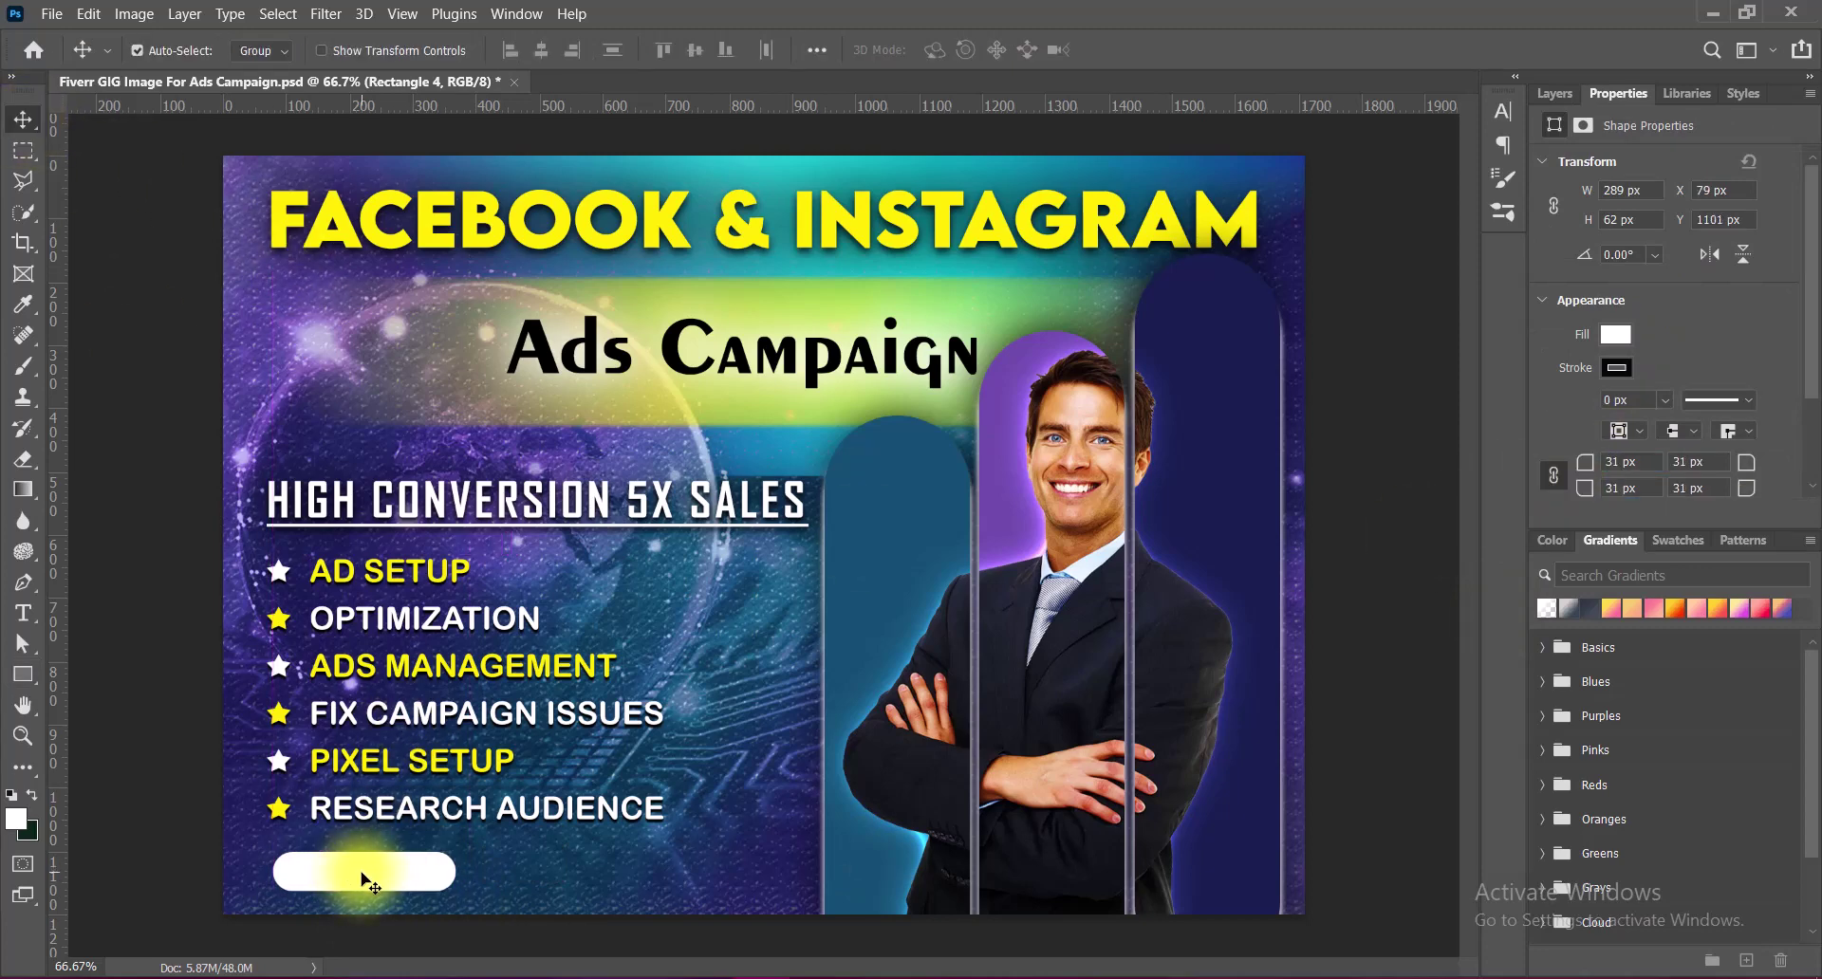
# Fill the pill with black sampled from the A of Ads.
pyautogui.click(1552, 93)
pyautogui.doubleClick(1577, 230)
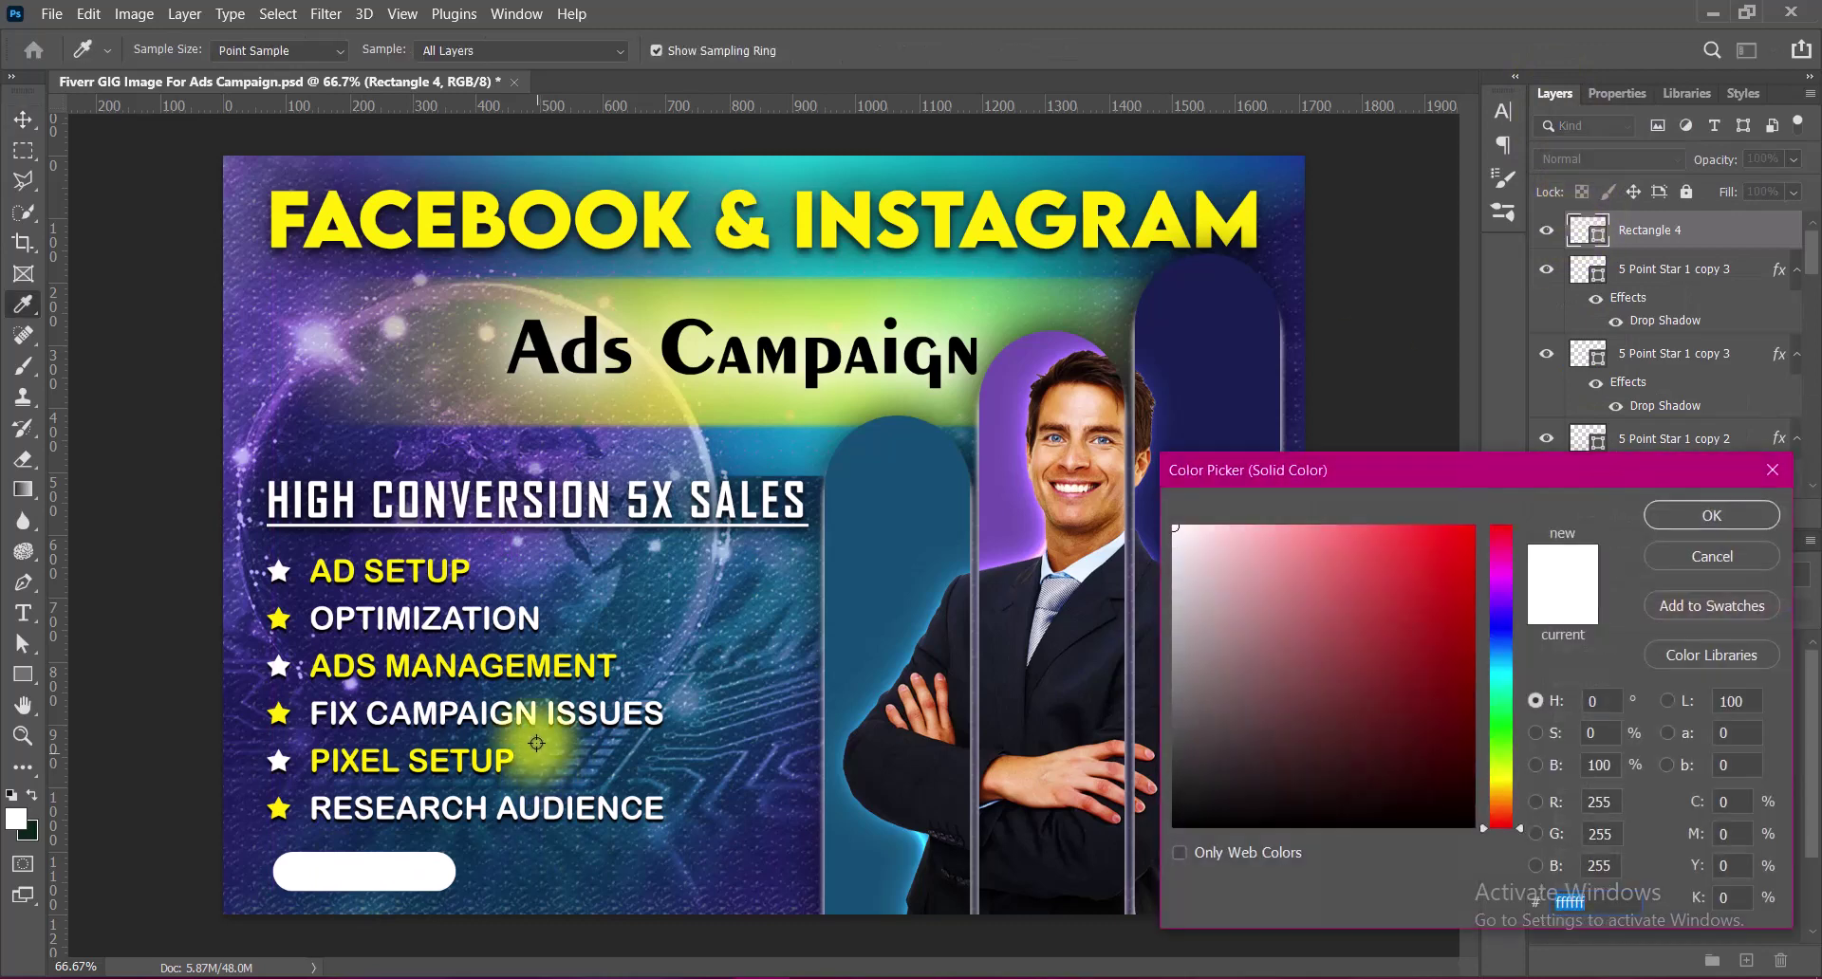
pyautogui.click(543, 349)
pyautogui.moveTo(543, 349); pyautogui.dragTo(869, 770)
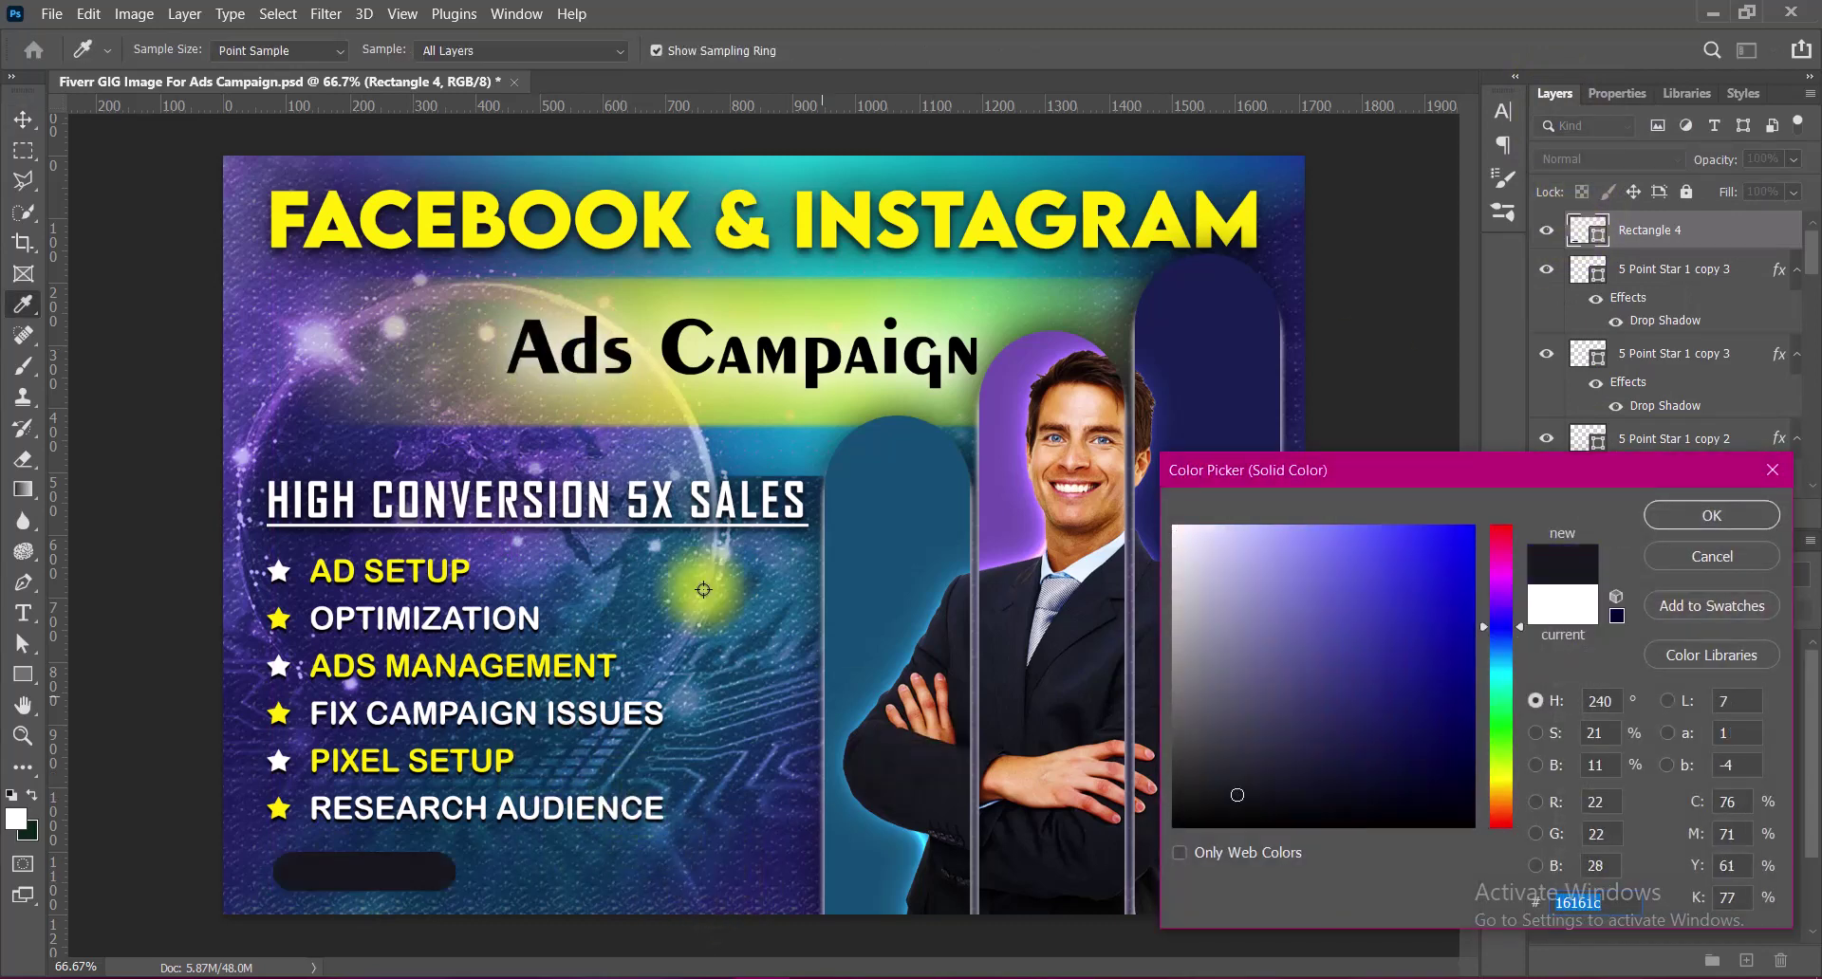
pyautogui.moveTo(869, 771); pyautogui.dragTo(547, 365)
pyautogui.click(1670, 517)
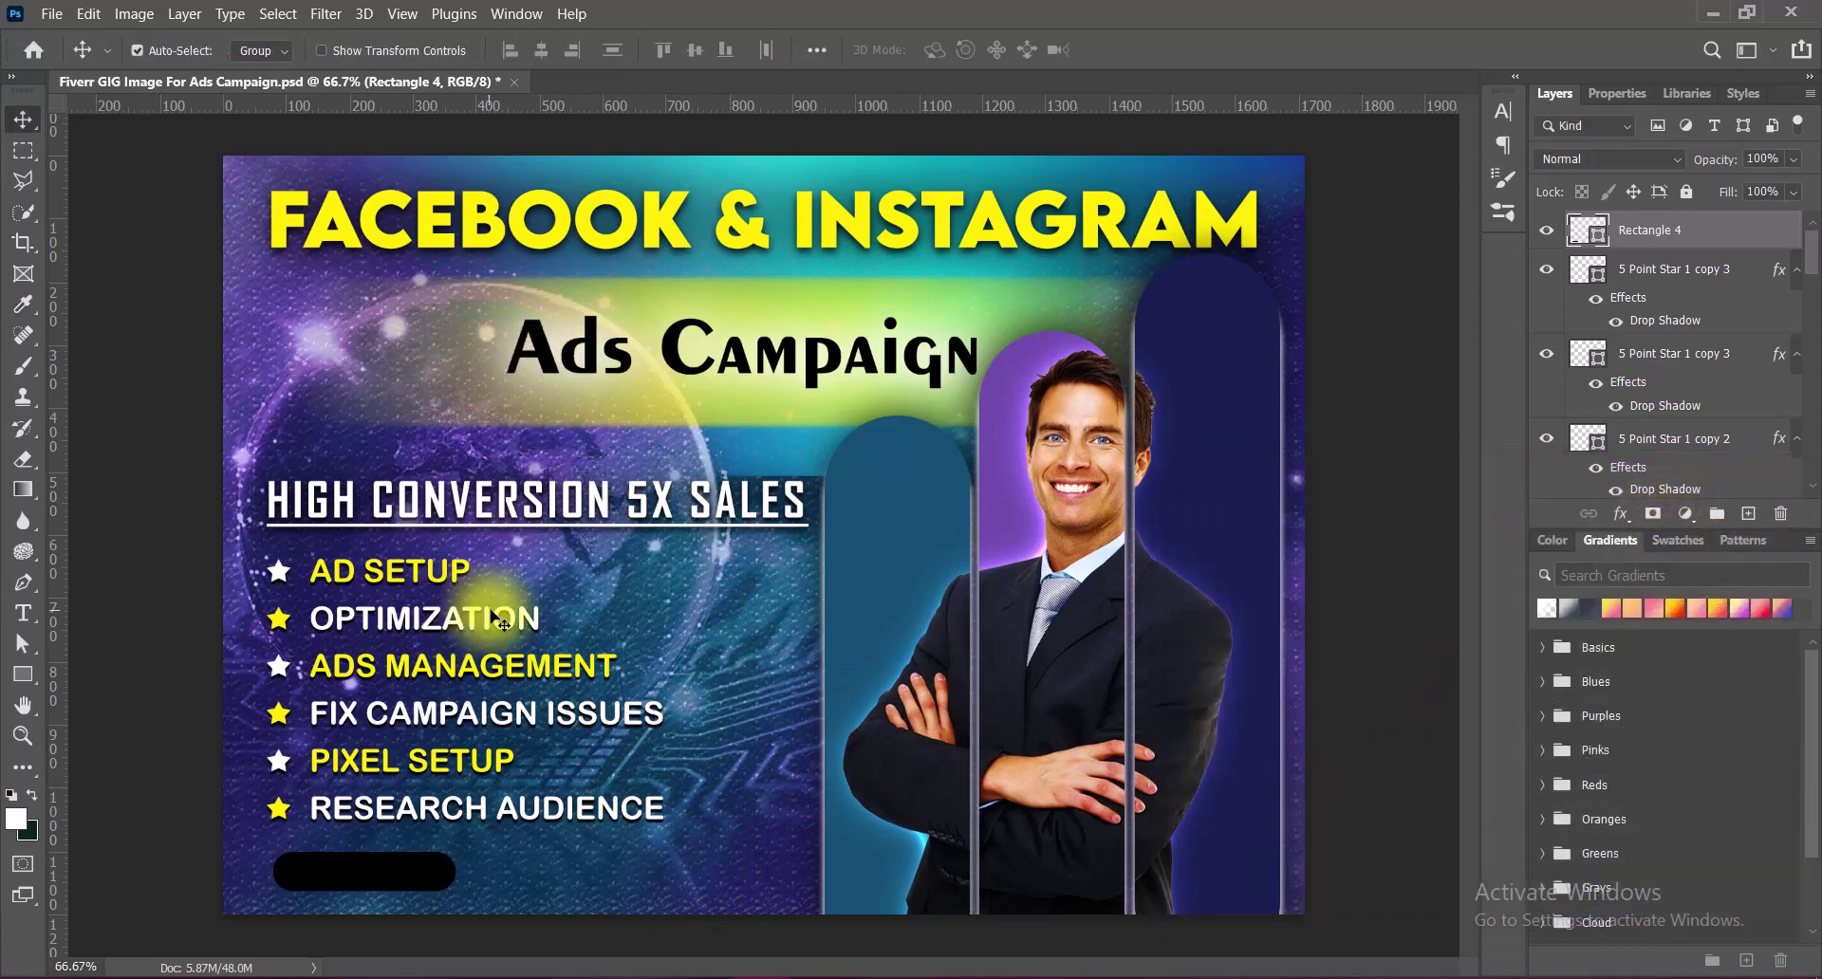
# Duplicate the pill, fill the copy white and shift it right.
pyautogui.moveTo(382, 884); pyautogui.dragTo(432, 884)
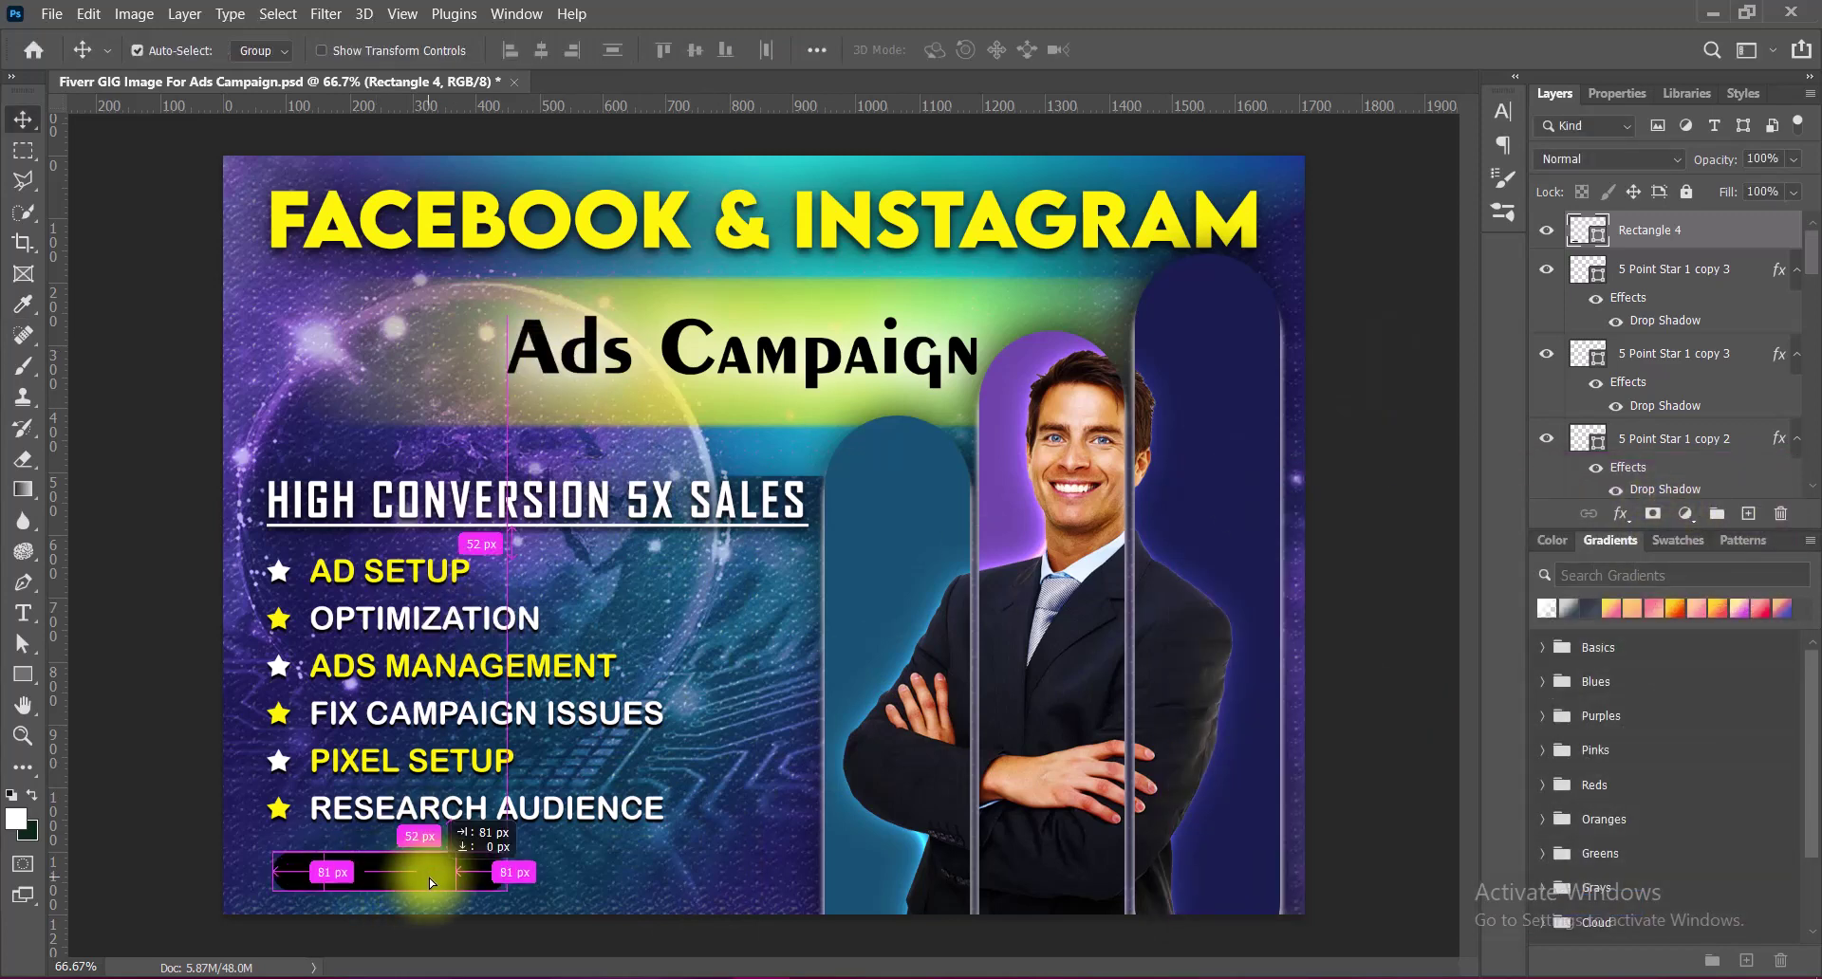
pyautogui.doubleClick(1587, 230)
pyautogui.moveTo(1247, 609); pyautogui.dragTo(1113, 473)
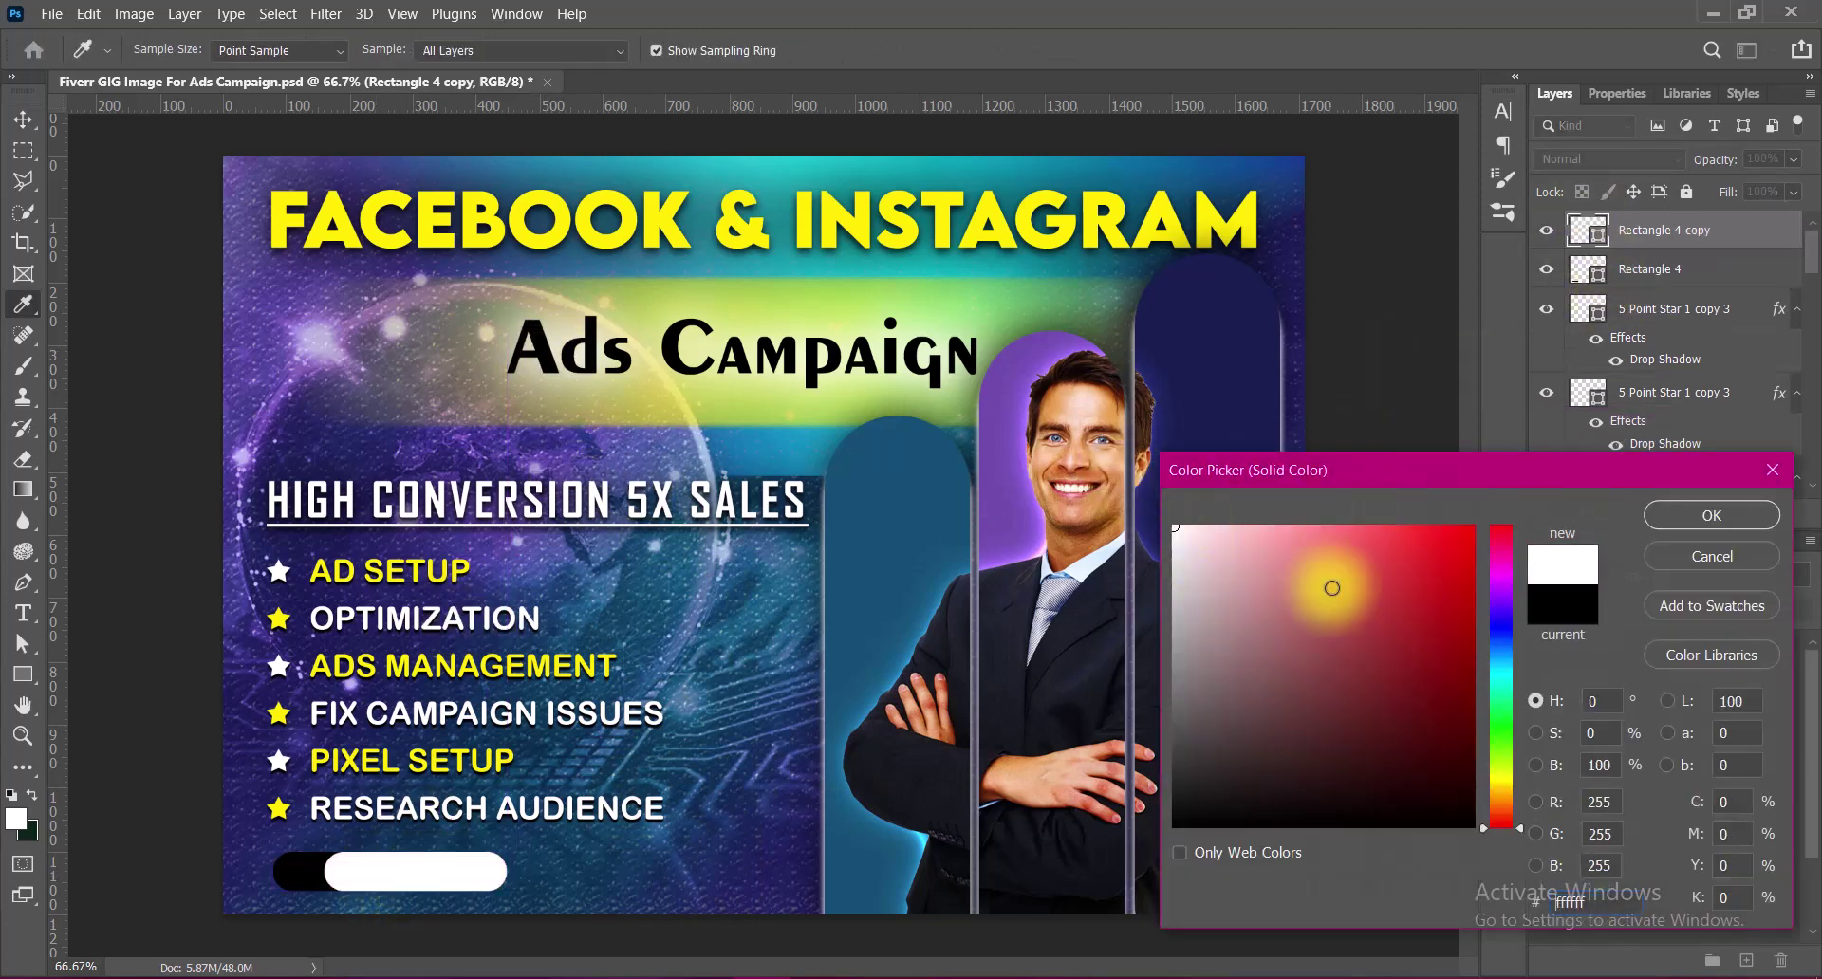
pyautogui.click(1712, 515)
pyautogui.press('v')
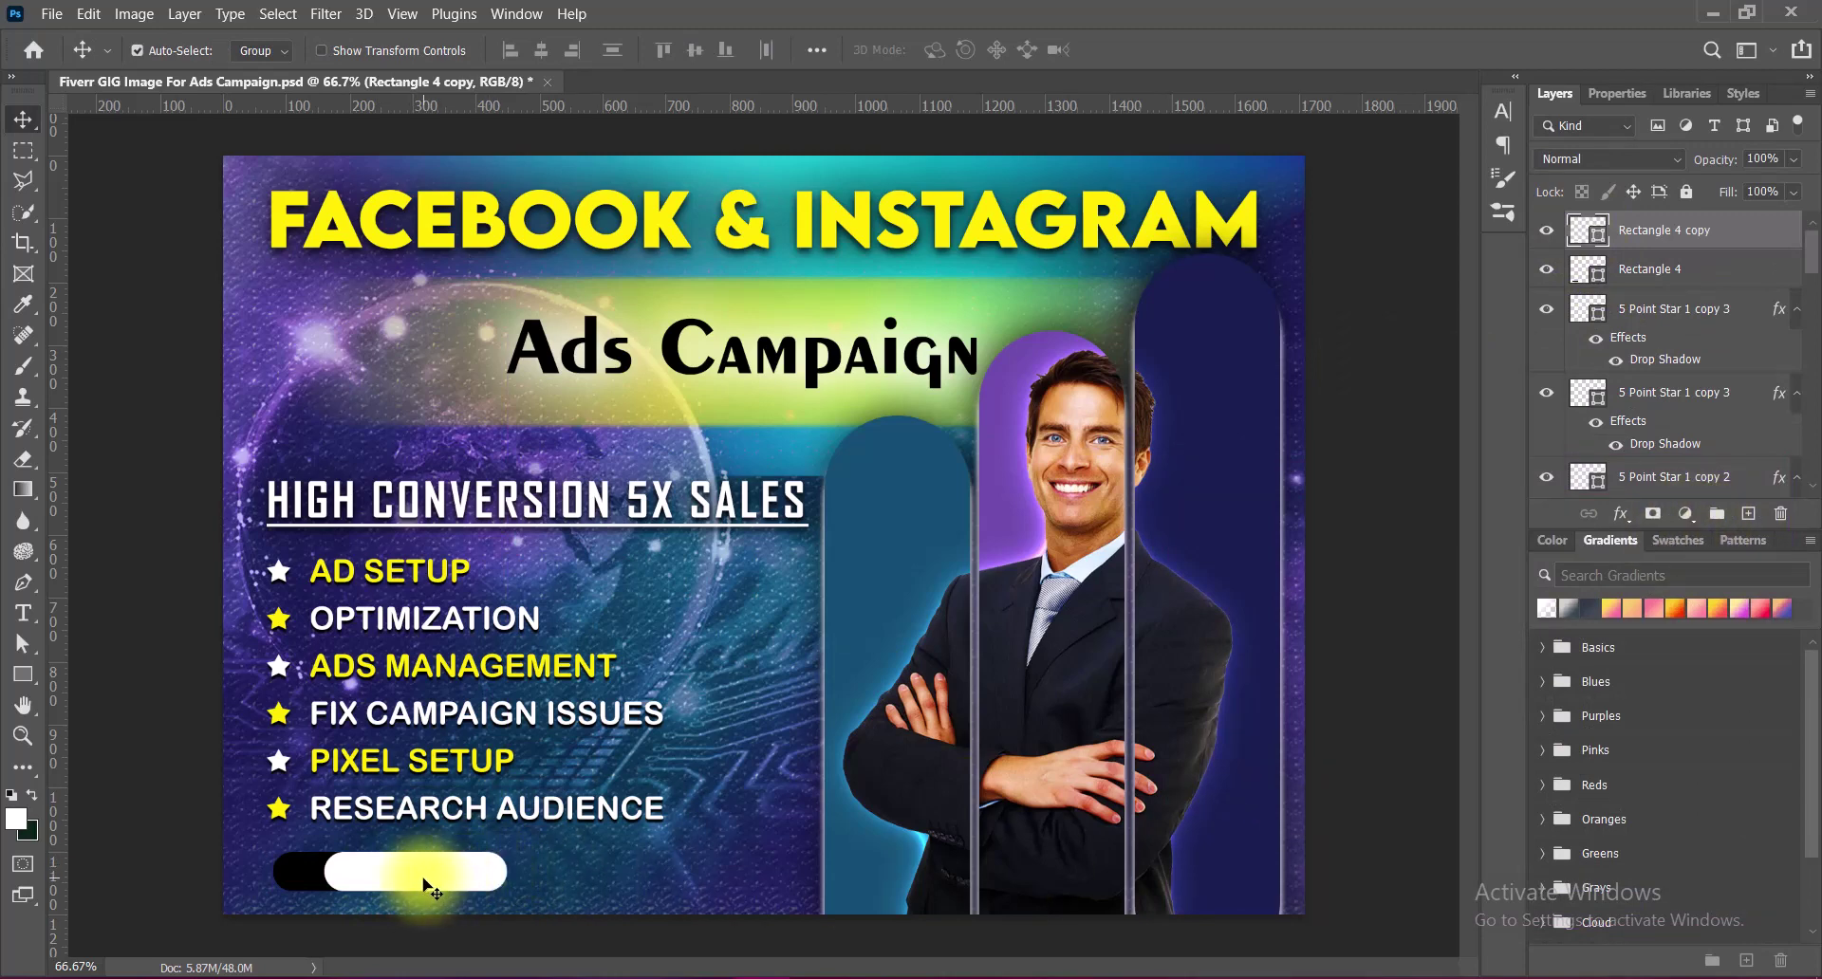
pyautogui.moveTo(377, 880); pyautogui.dragTo(397, 880)
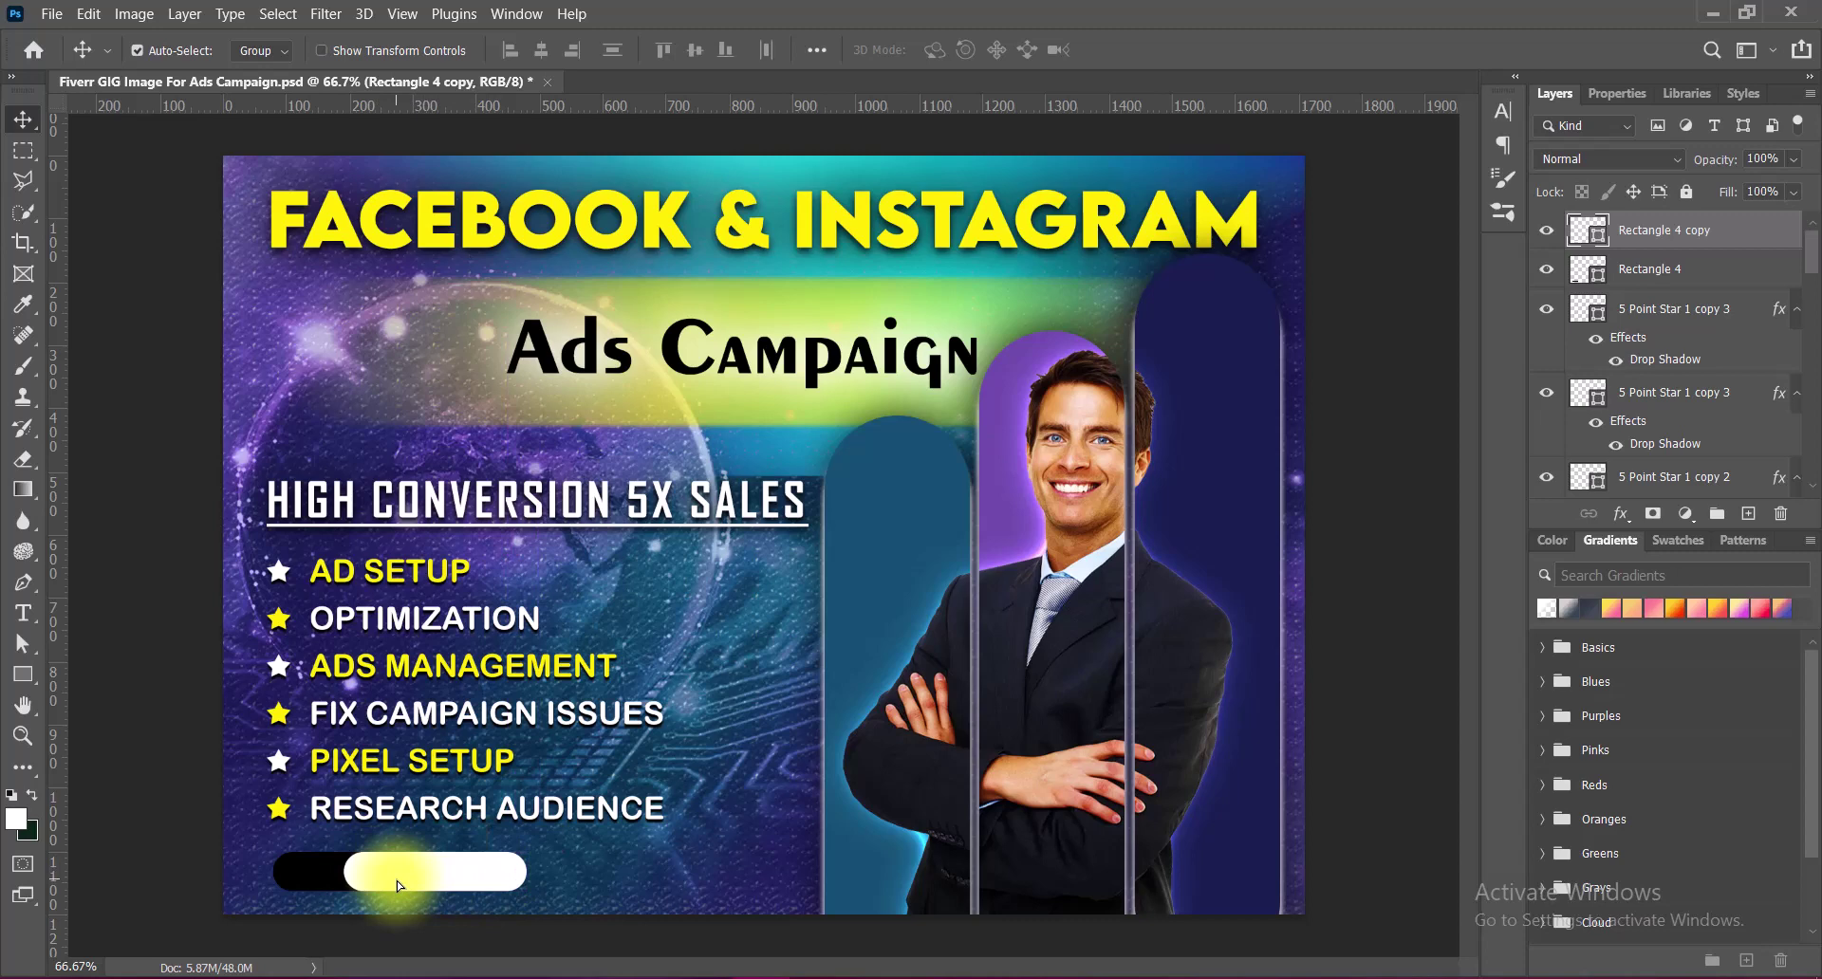
pyautogui.moveTo(397, 881); pyautogui.dragTo(406, 874)
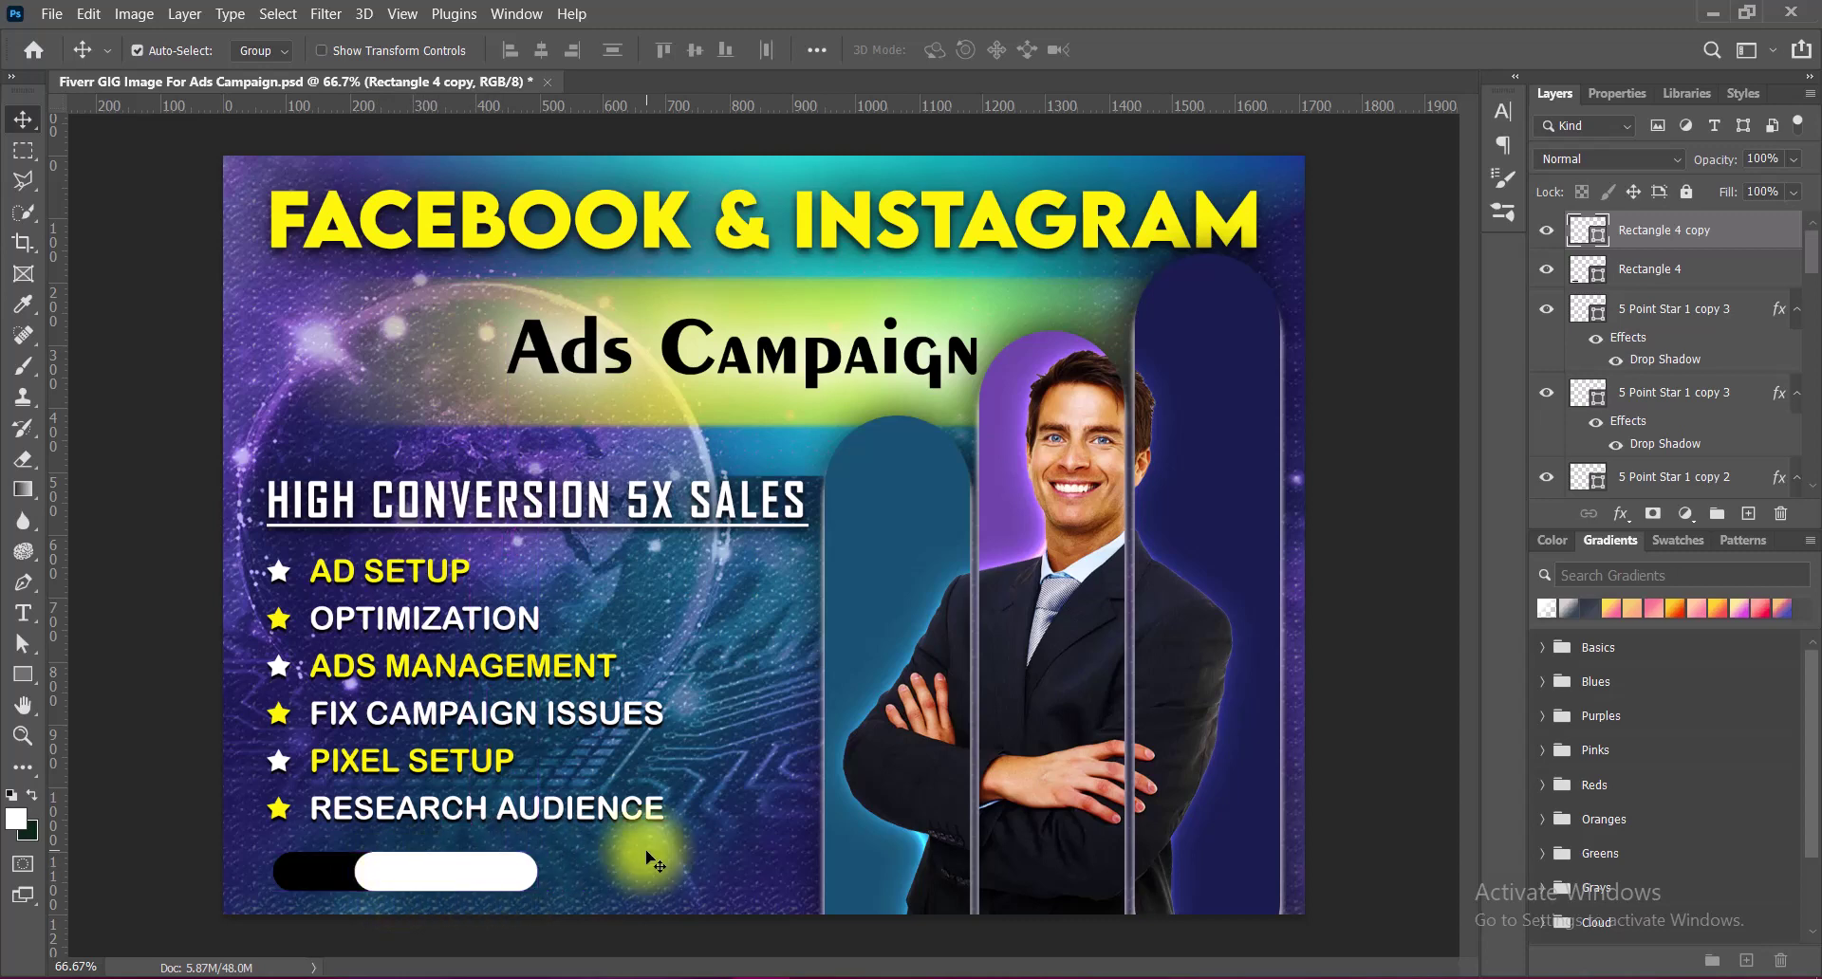
# Add an outer glow to the black pill with 100% opacity and a smaller size.
pyautogui.click(1581, 272)
pyautogui.doubleClick(1570, 276)
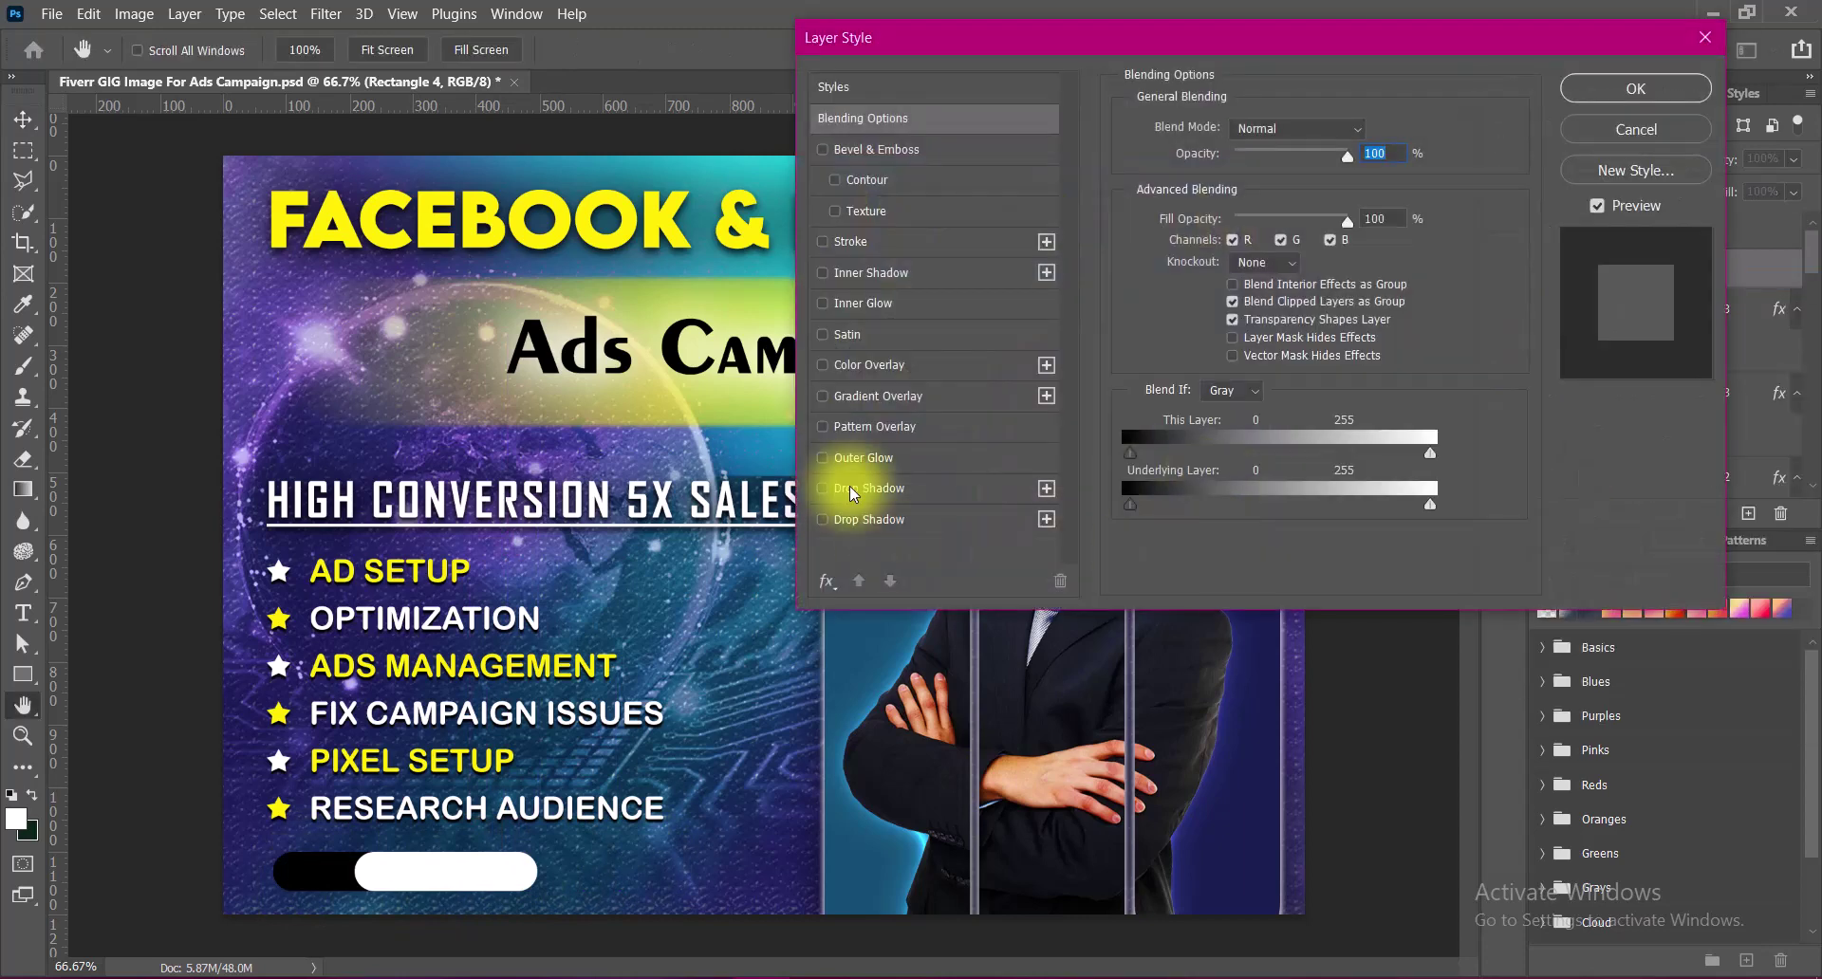
pyautogui.click(823, 459)
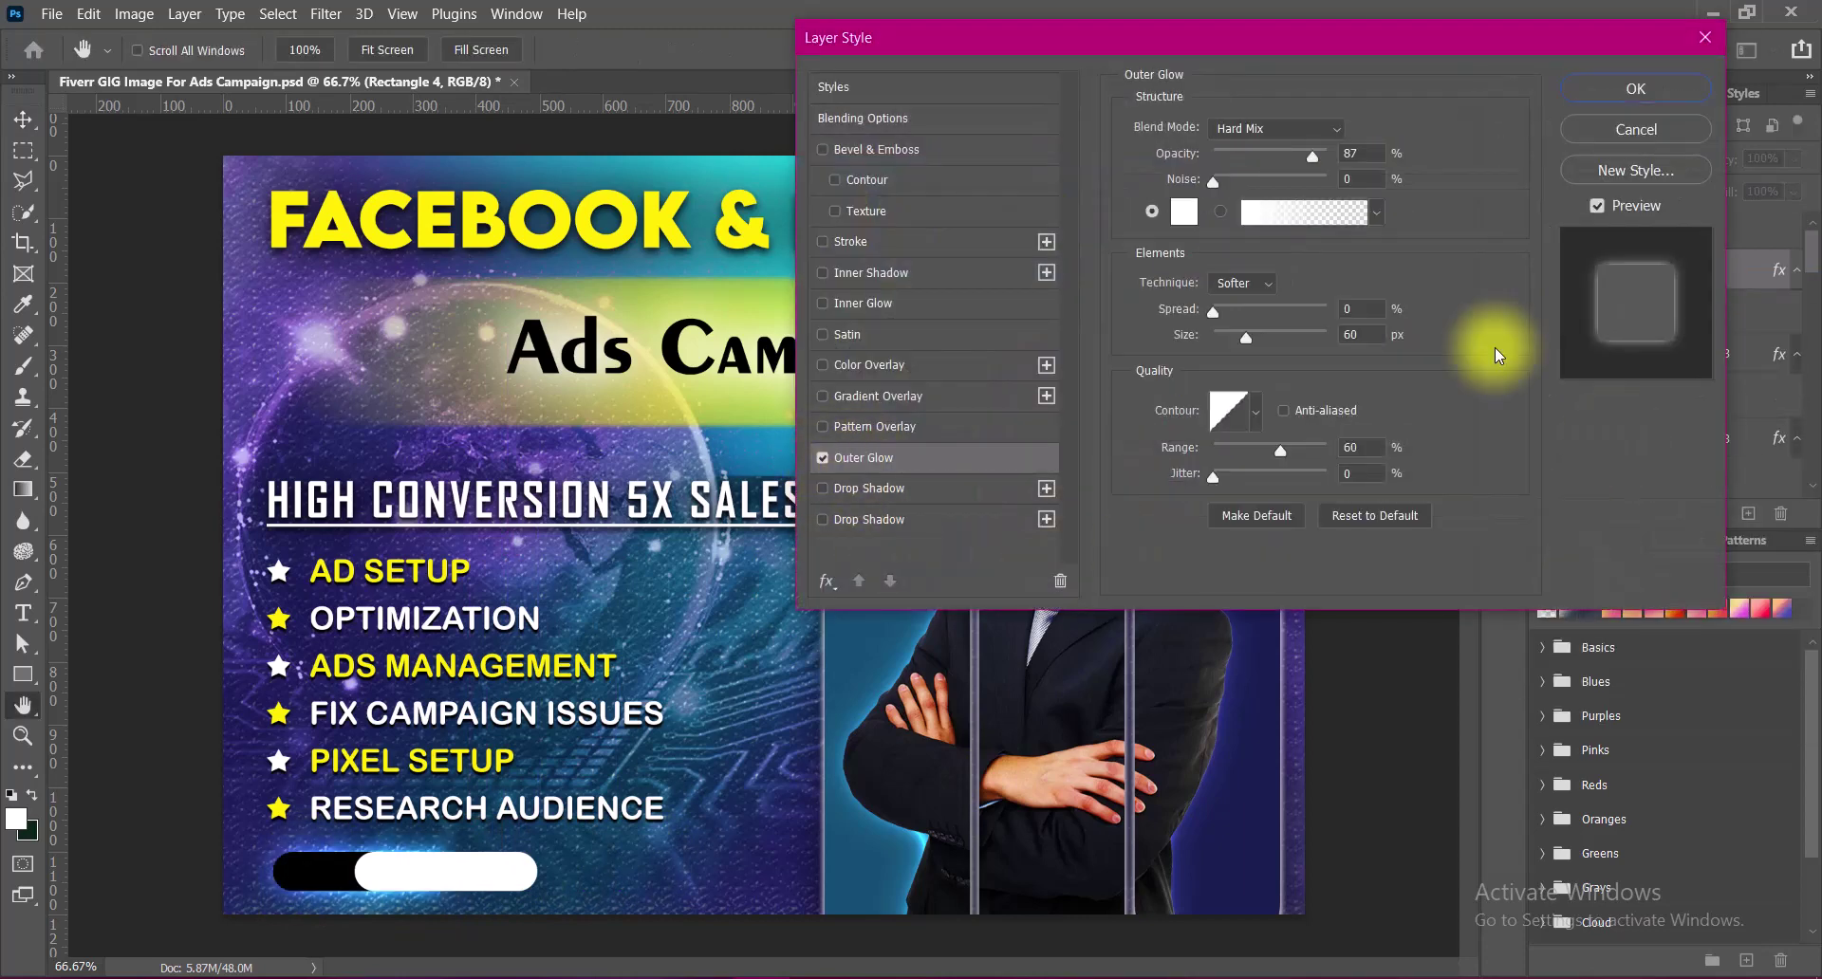
pyautogui.moveTo(1324, 157); pyautogui.dragTo(1331, 154)
pyautogui.moveTo(1246, 339); pyautogui.dragTo(1228, 348)
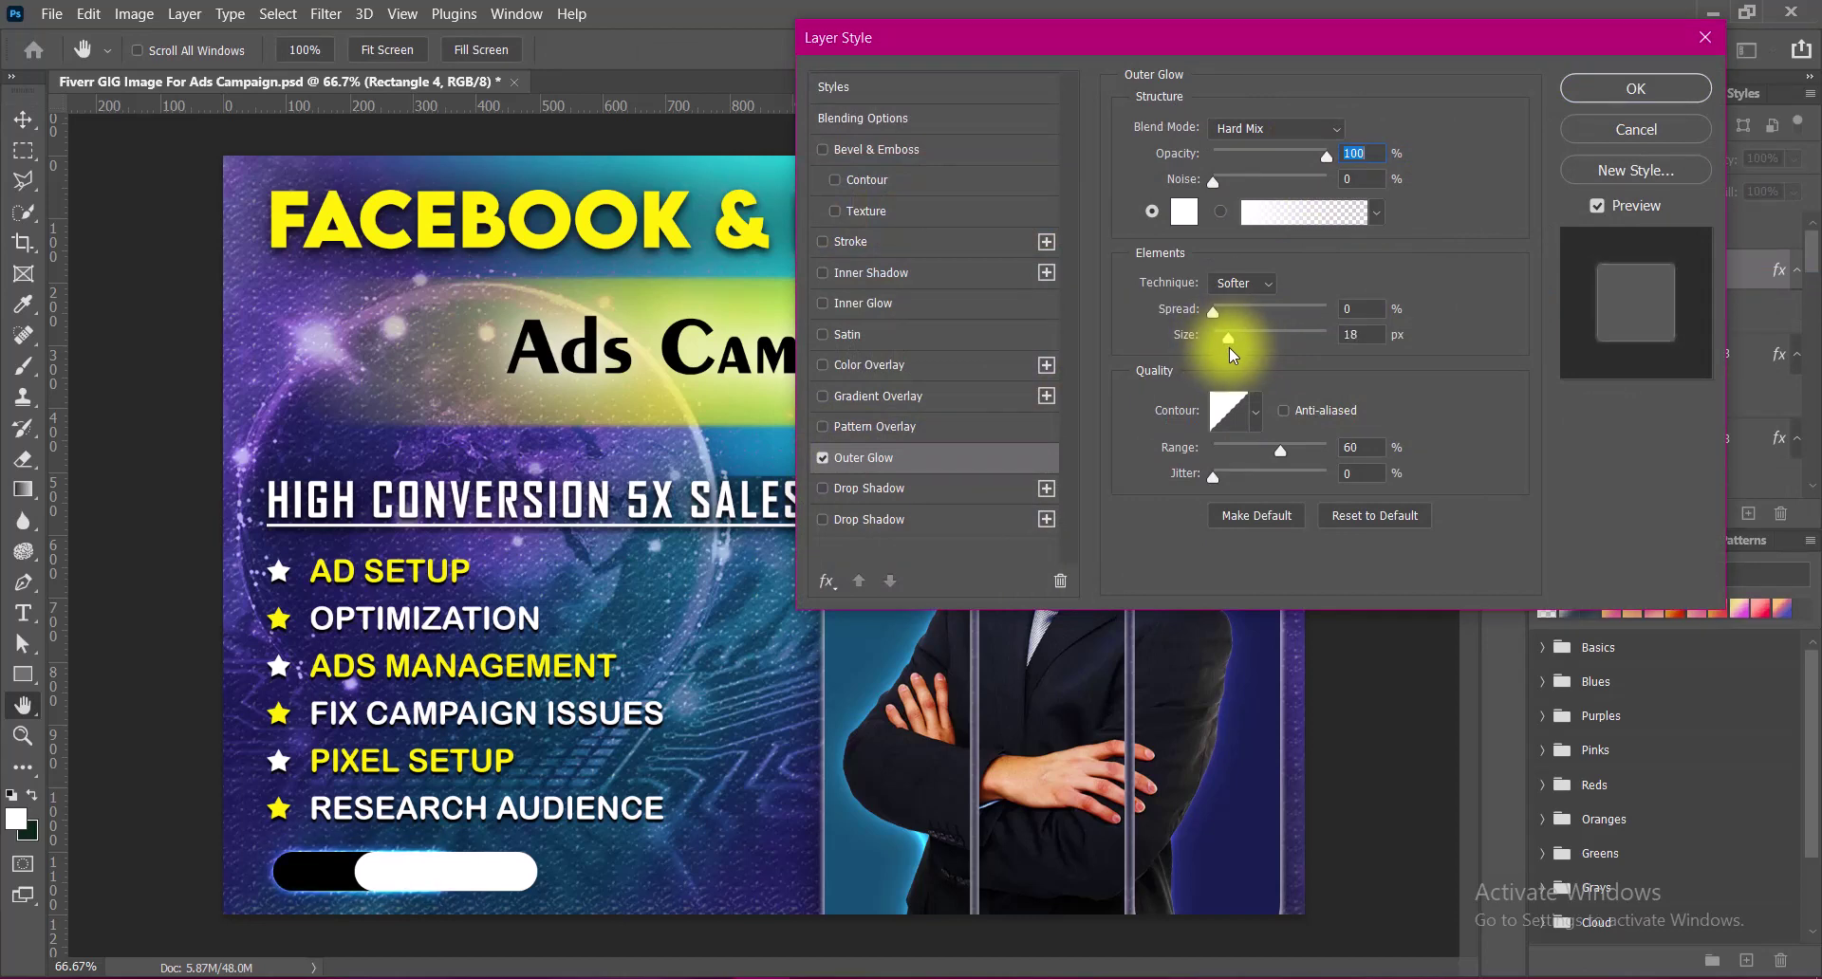
pyautogui.write('9')
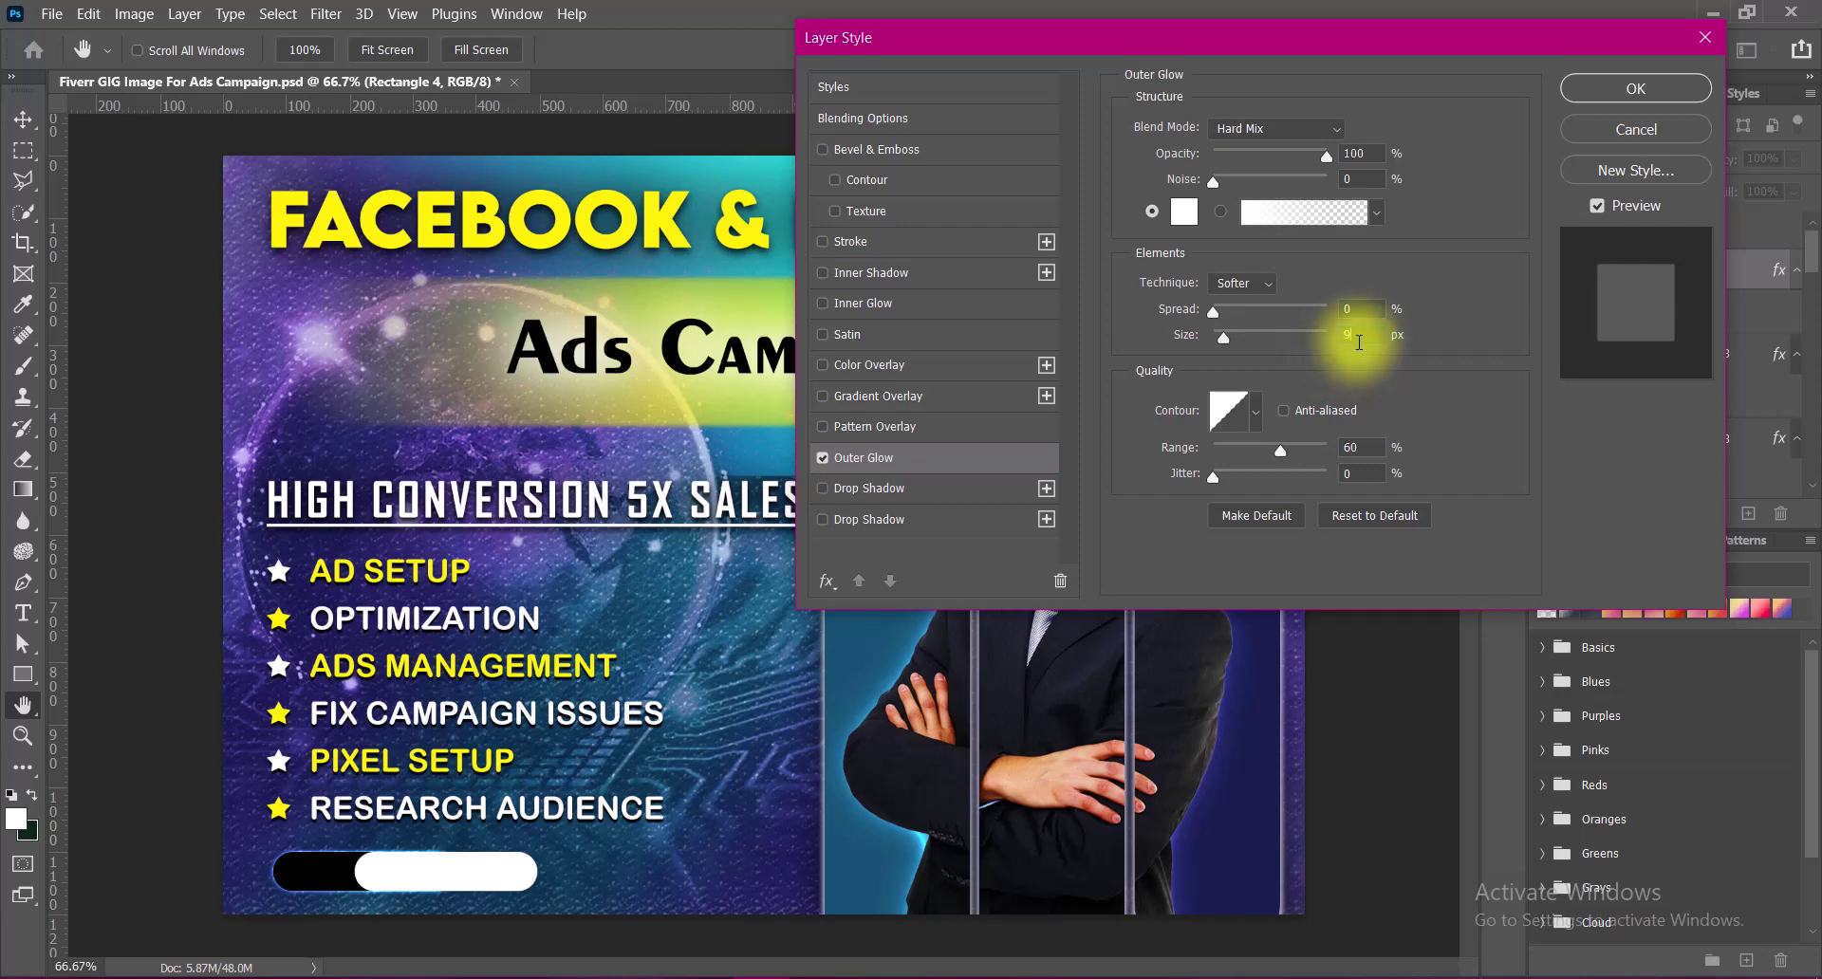
pyautogui.doubleClick(1328, 346)
pyautogui.write('12')
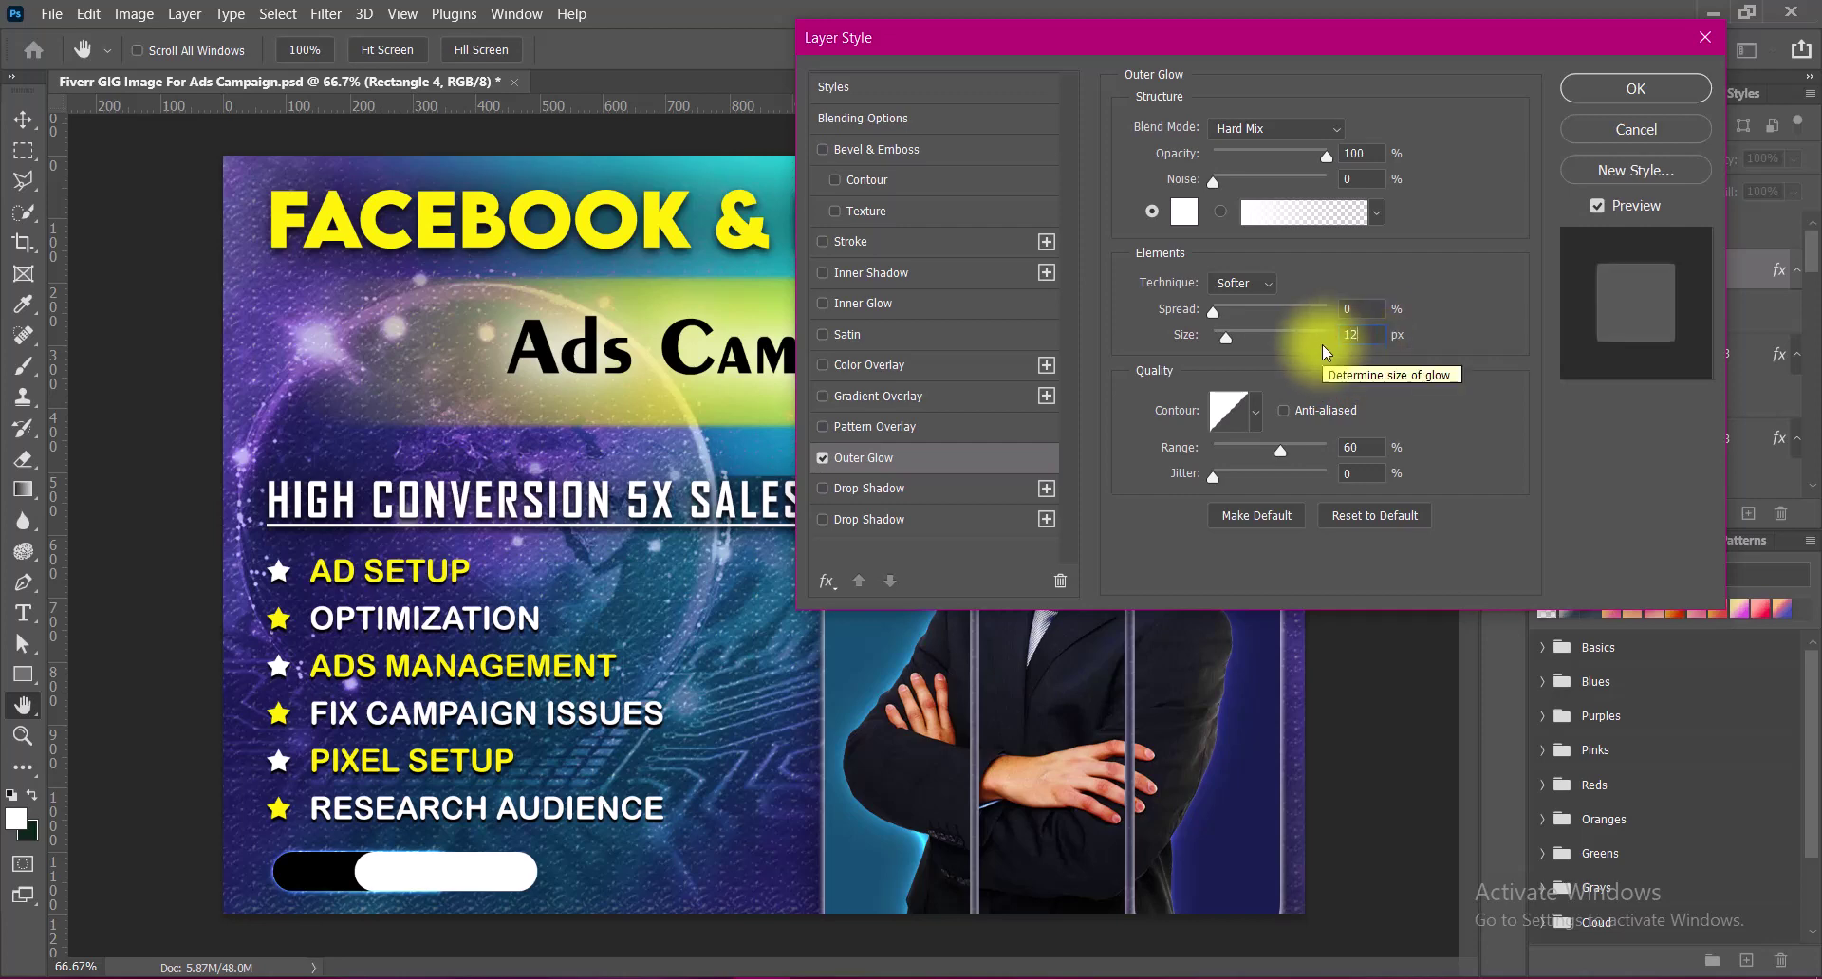
pyautogui.doubleClick(1352, 153)
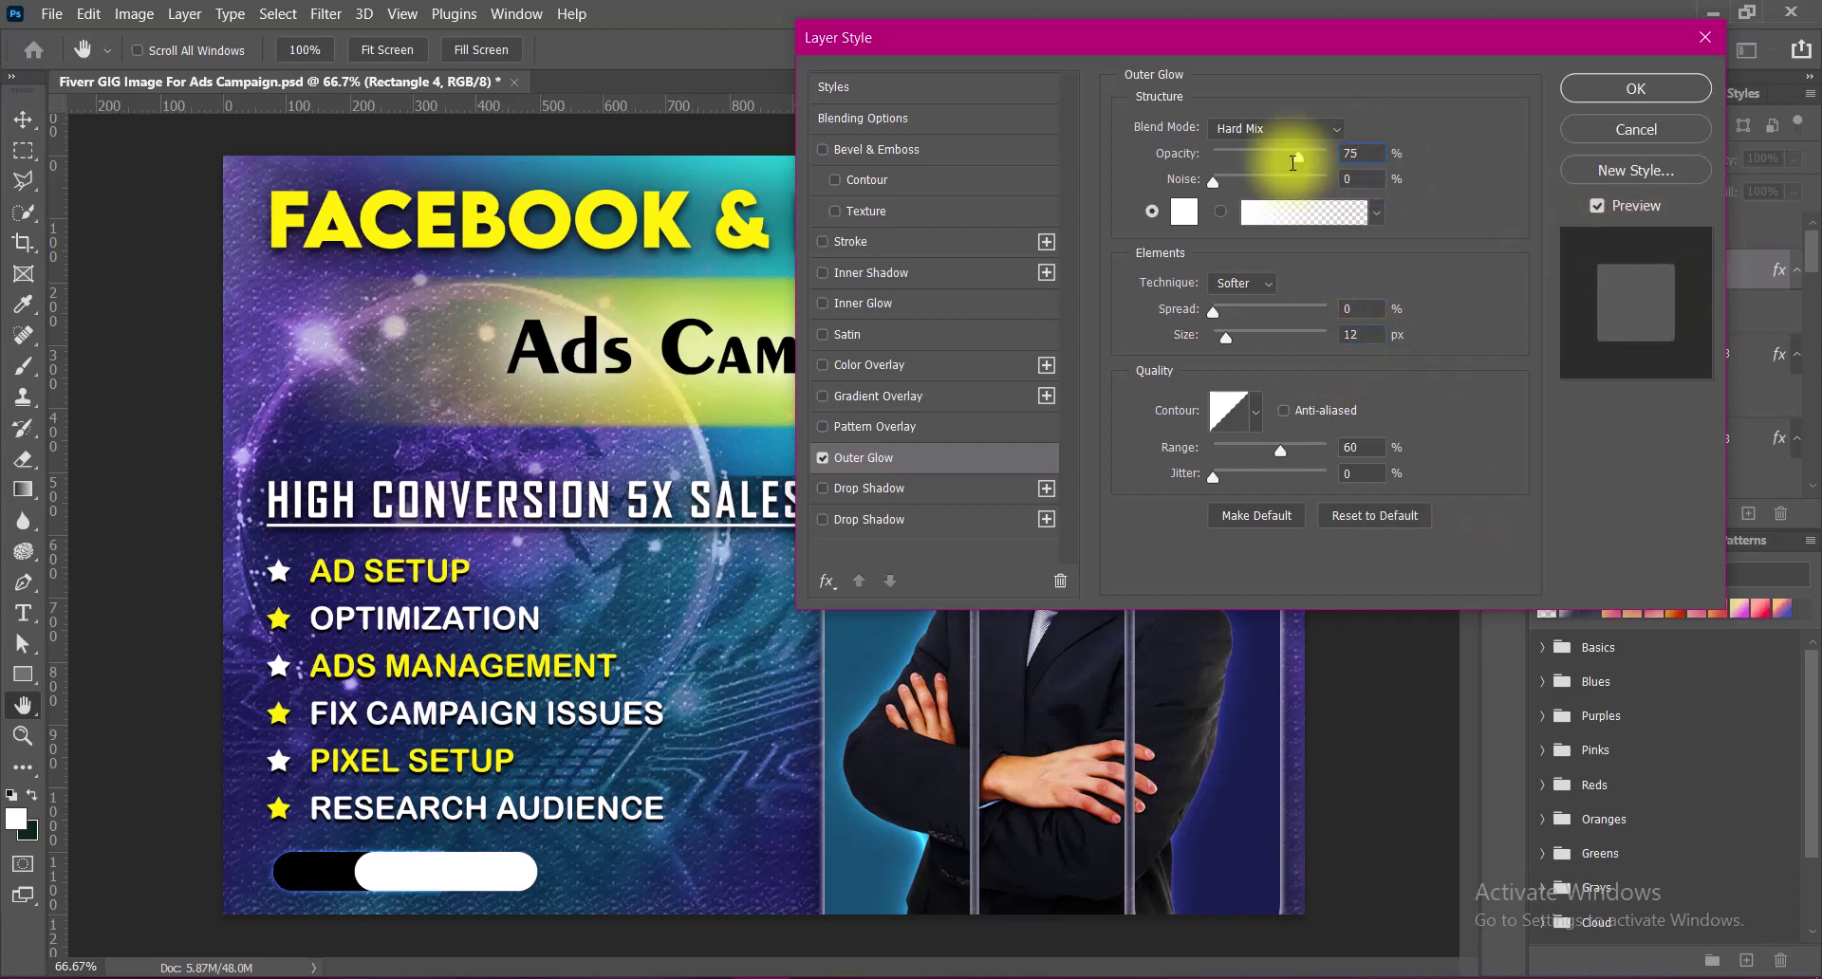
# Confirm the outer glow, add a layer above the white pill and type ORDER NOW on it.
pyautogui.click(1644, 89)
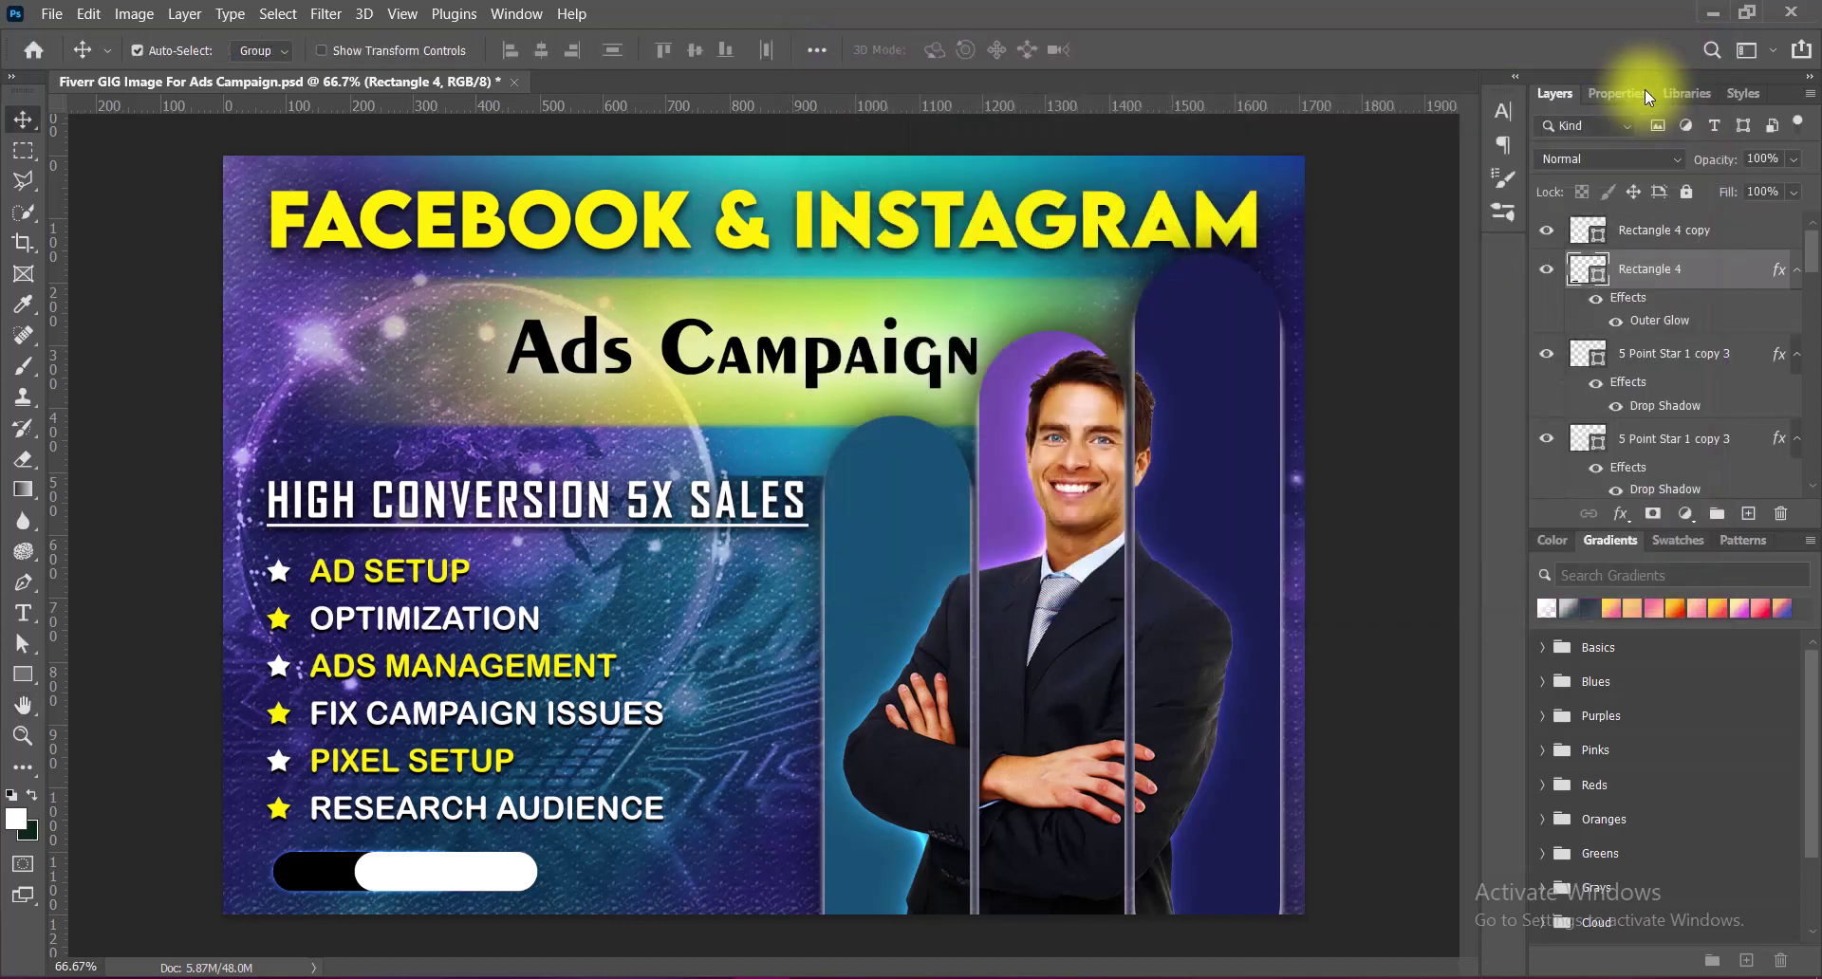
pyautogui.click(1670, 229)
pyautogui.click(1748, 514)
pyautogui.click(23, 614)
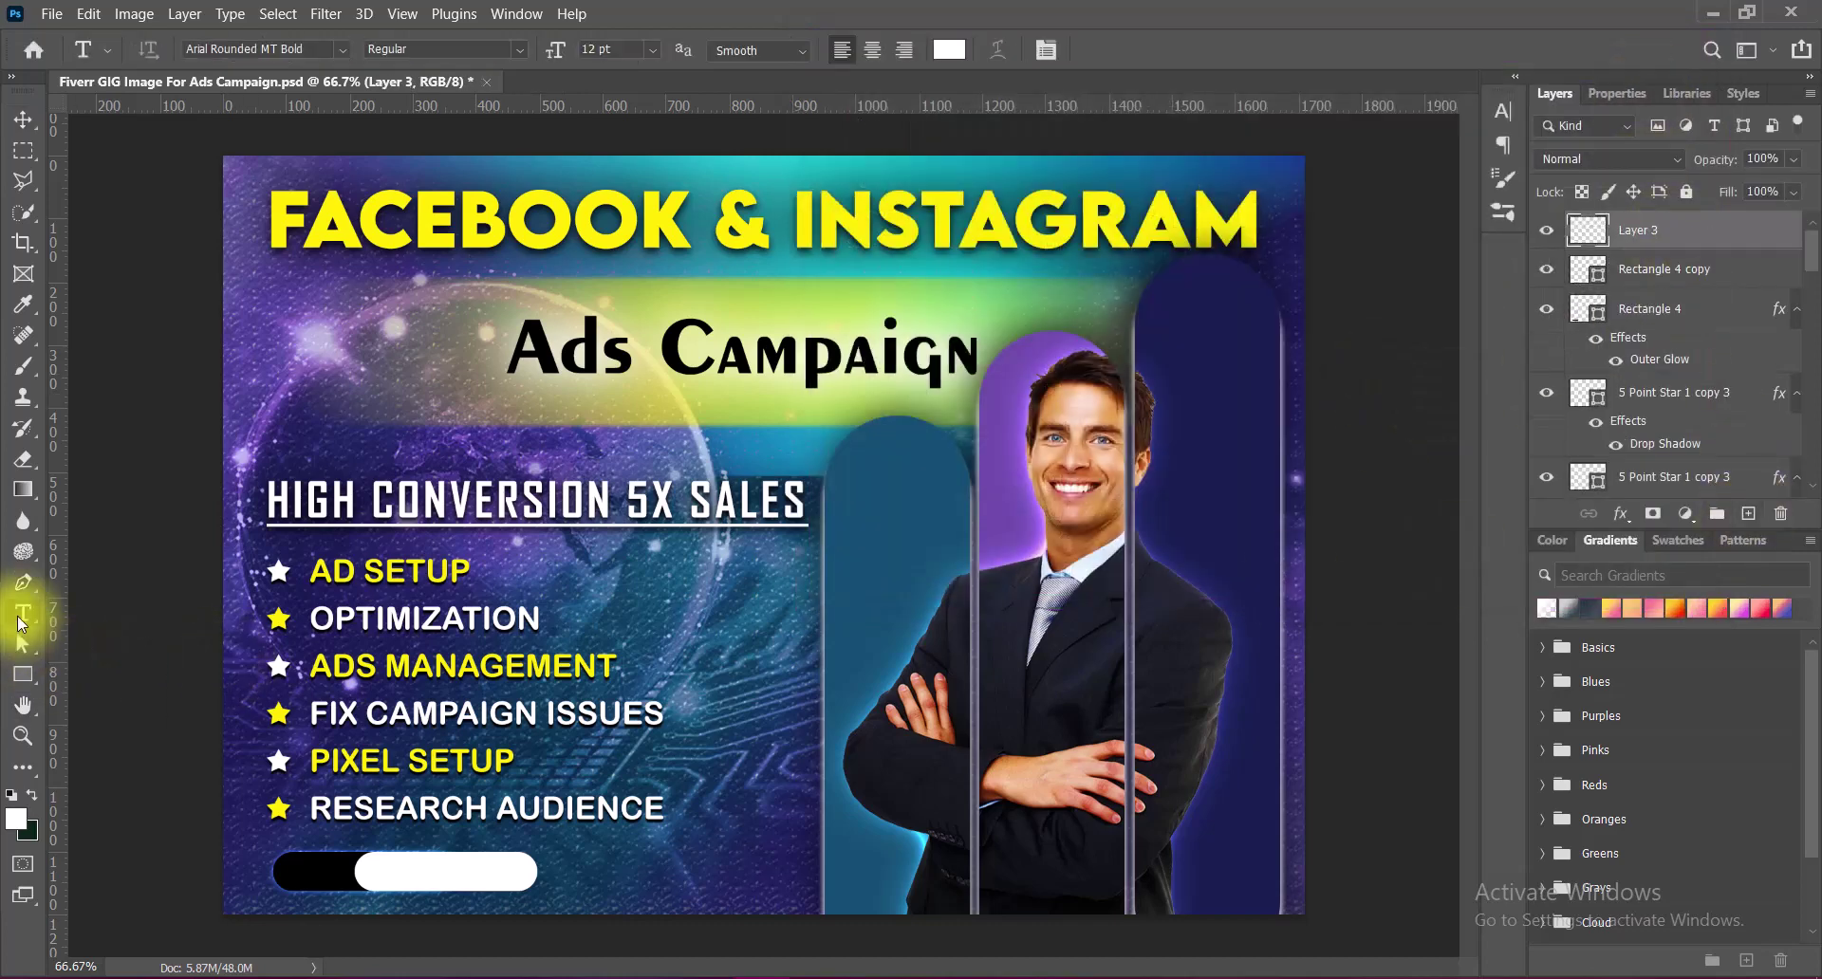
pyautogui.click(410, 867)
pyautogui.press('BackSpace')
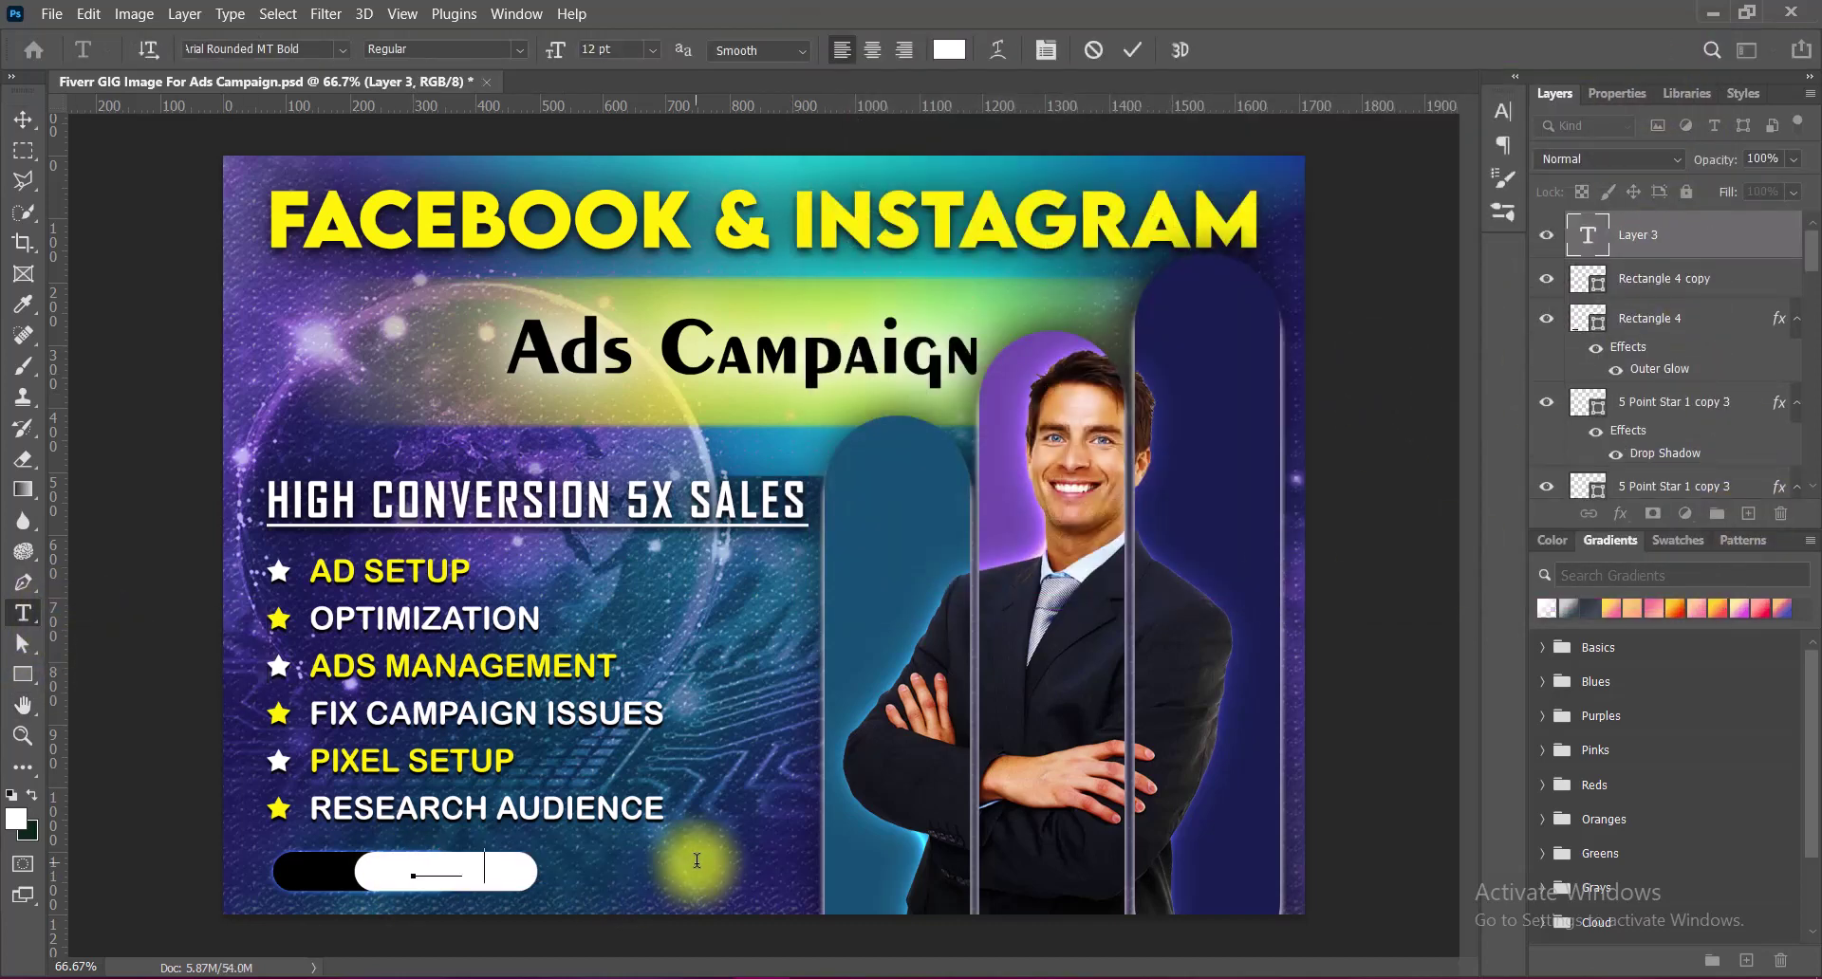
pyautogui.write('NOW')
pyautogui.hotkey('ctrl', 'a')
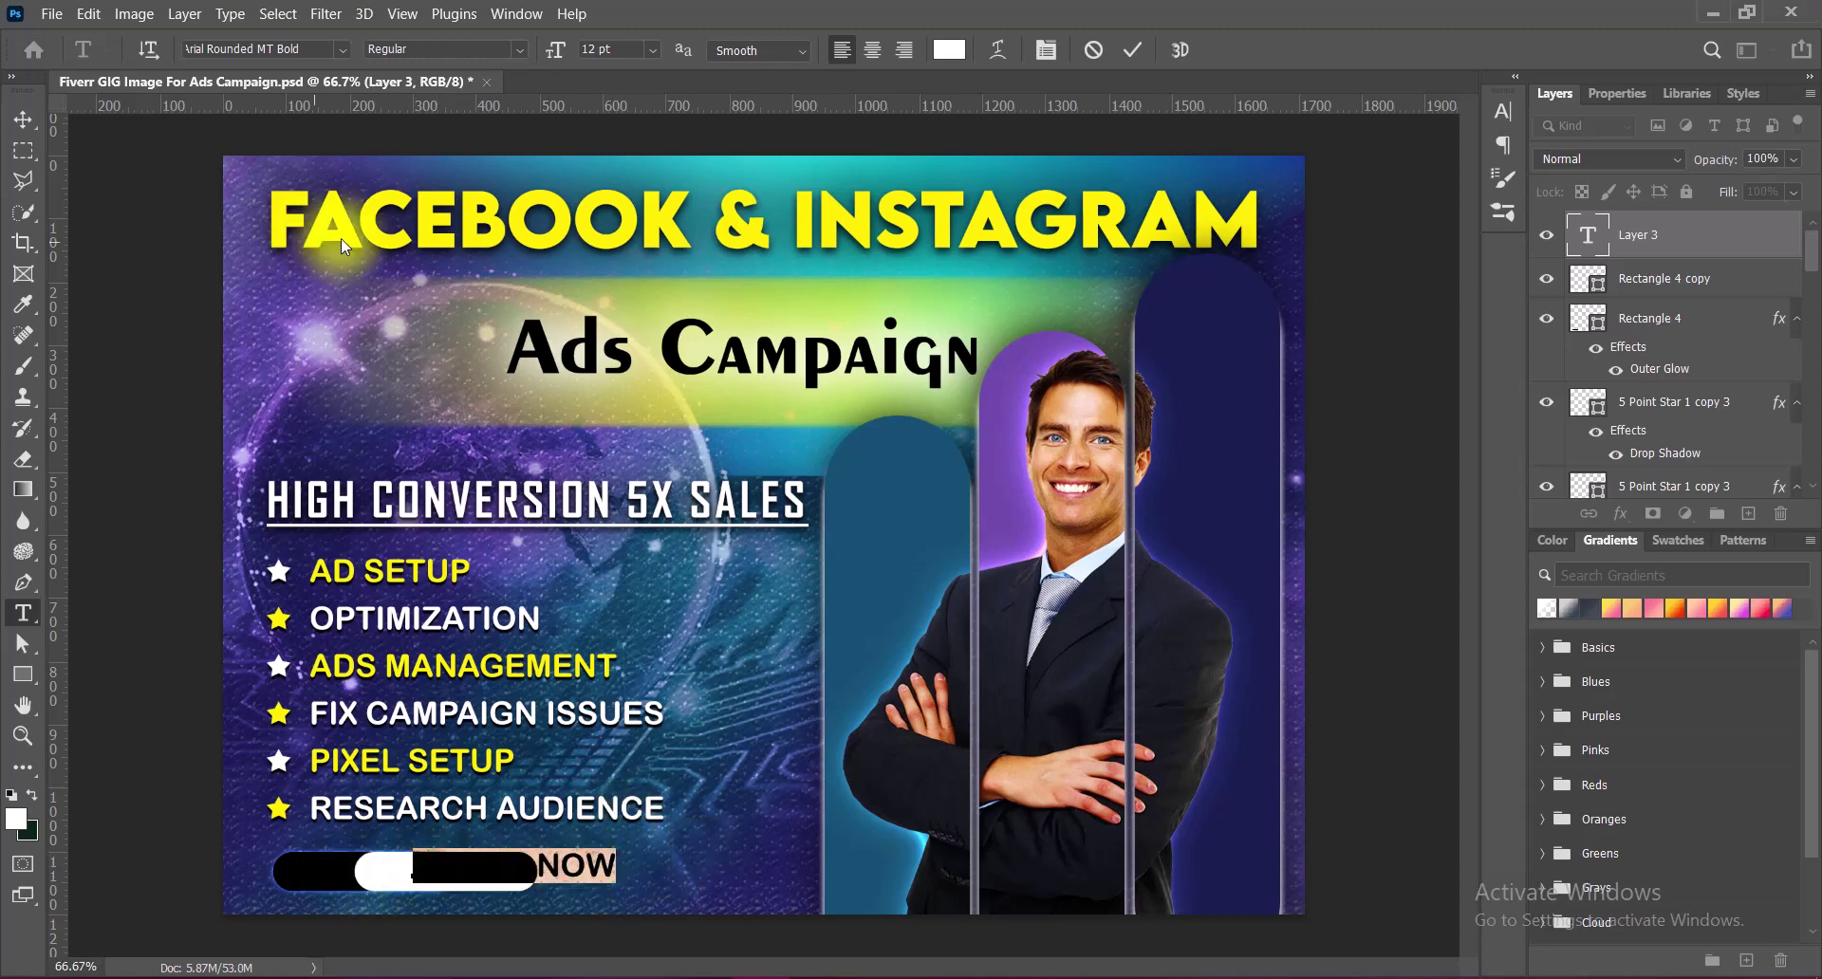
# Style the ORDER NOW text as small black Arial Bold and commit it.
pyautogui.click(344, 44)
pyautogui.click(494, 290)
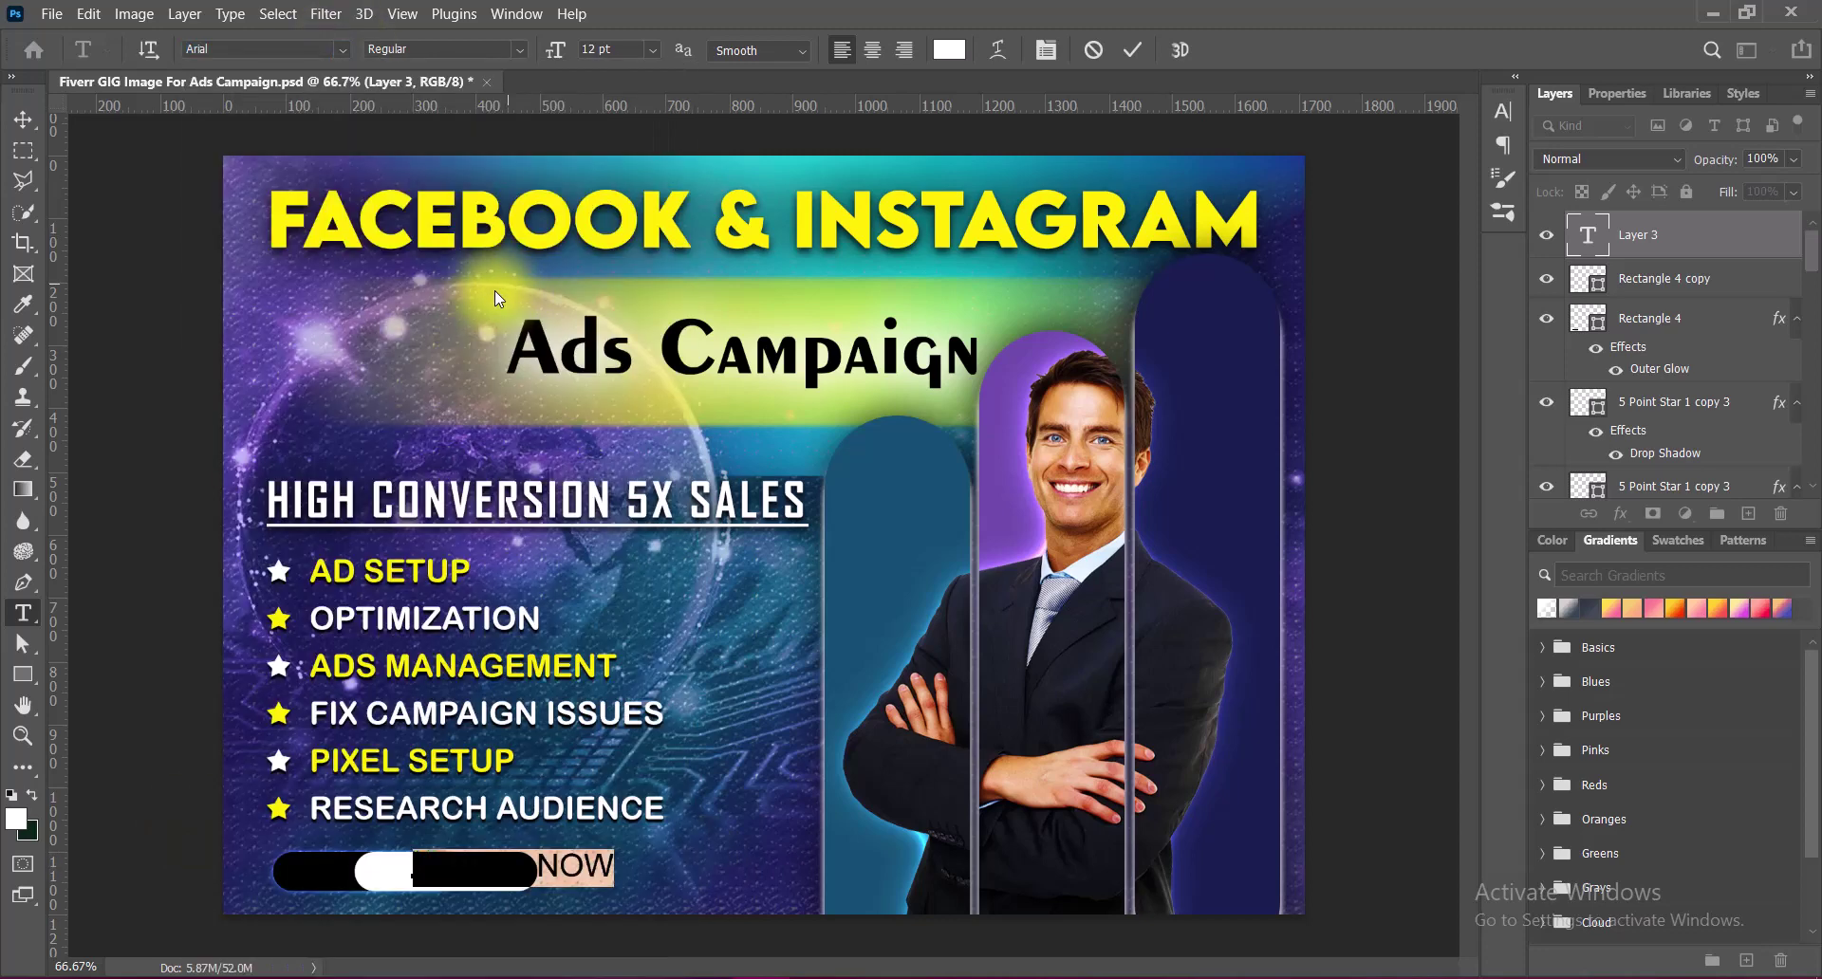
pyautogui.click(520, 49)
pyautogui.click(441, 185)
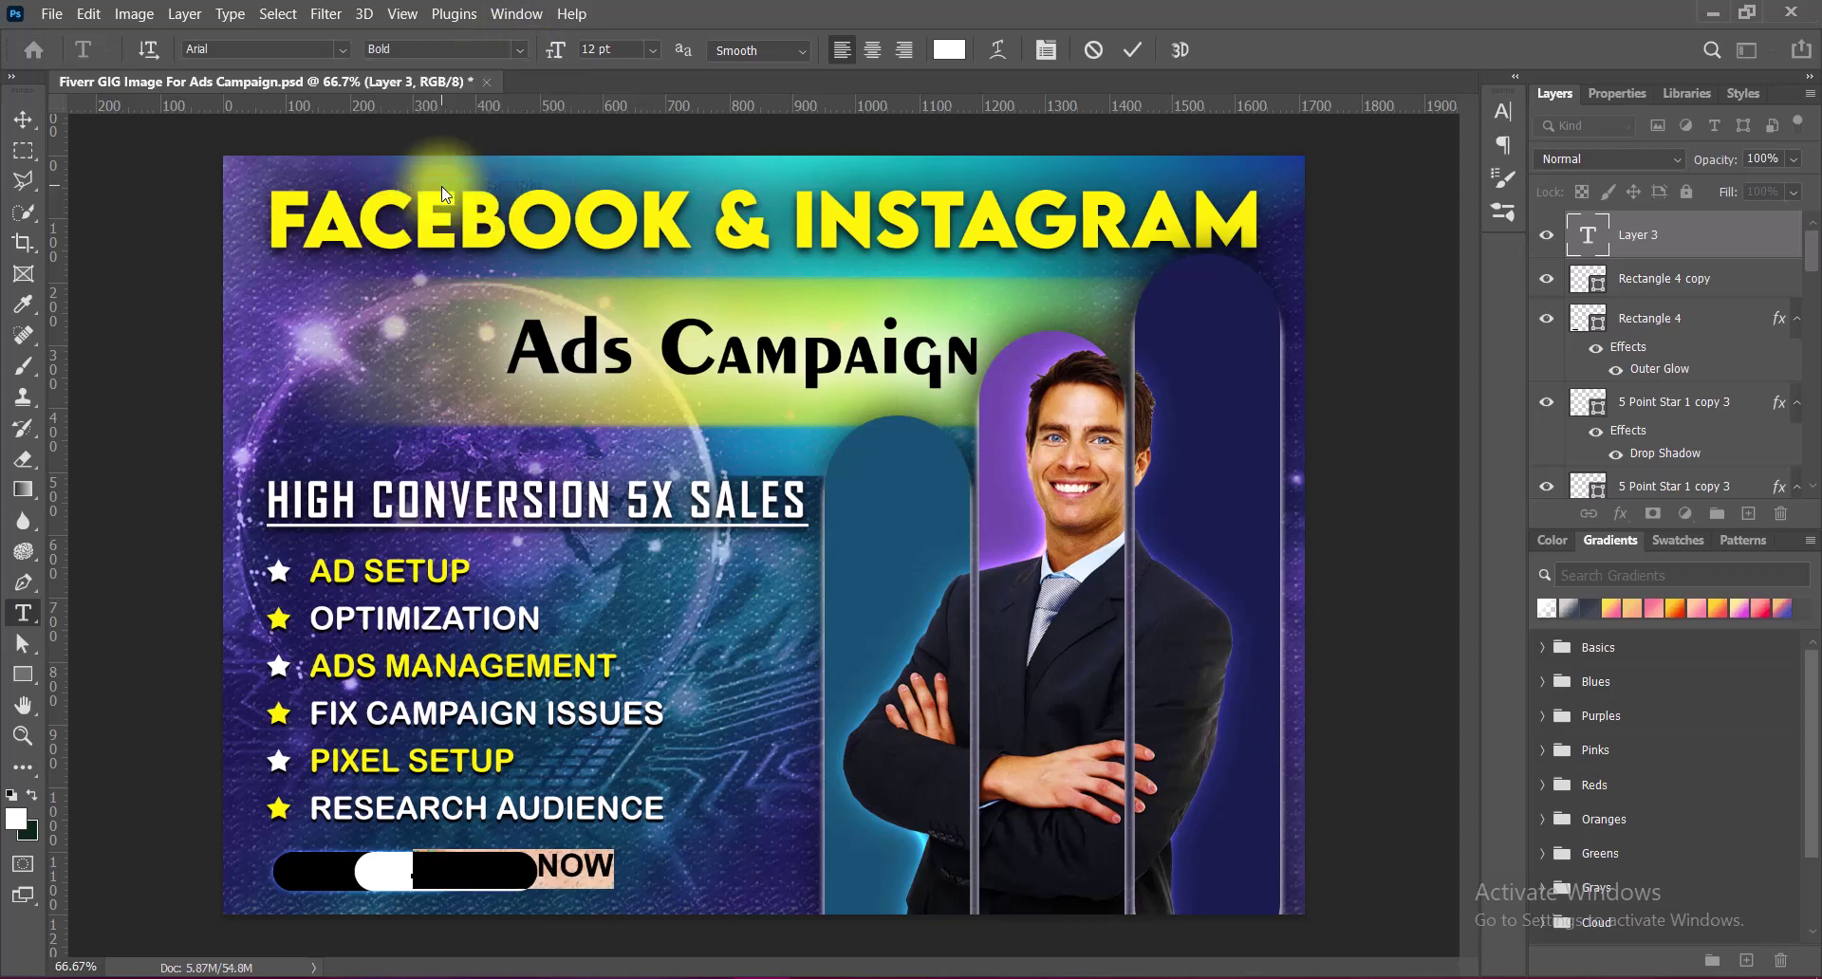
pyautogui.click(949, 49)
pyautogui.moveTo(1221, 639); pyautogui.dragTo(1130, 852)
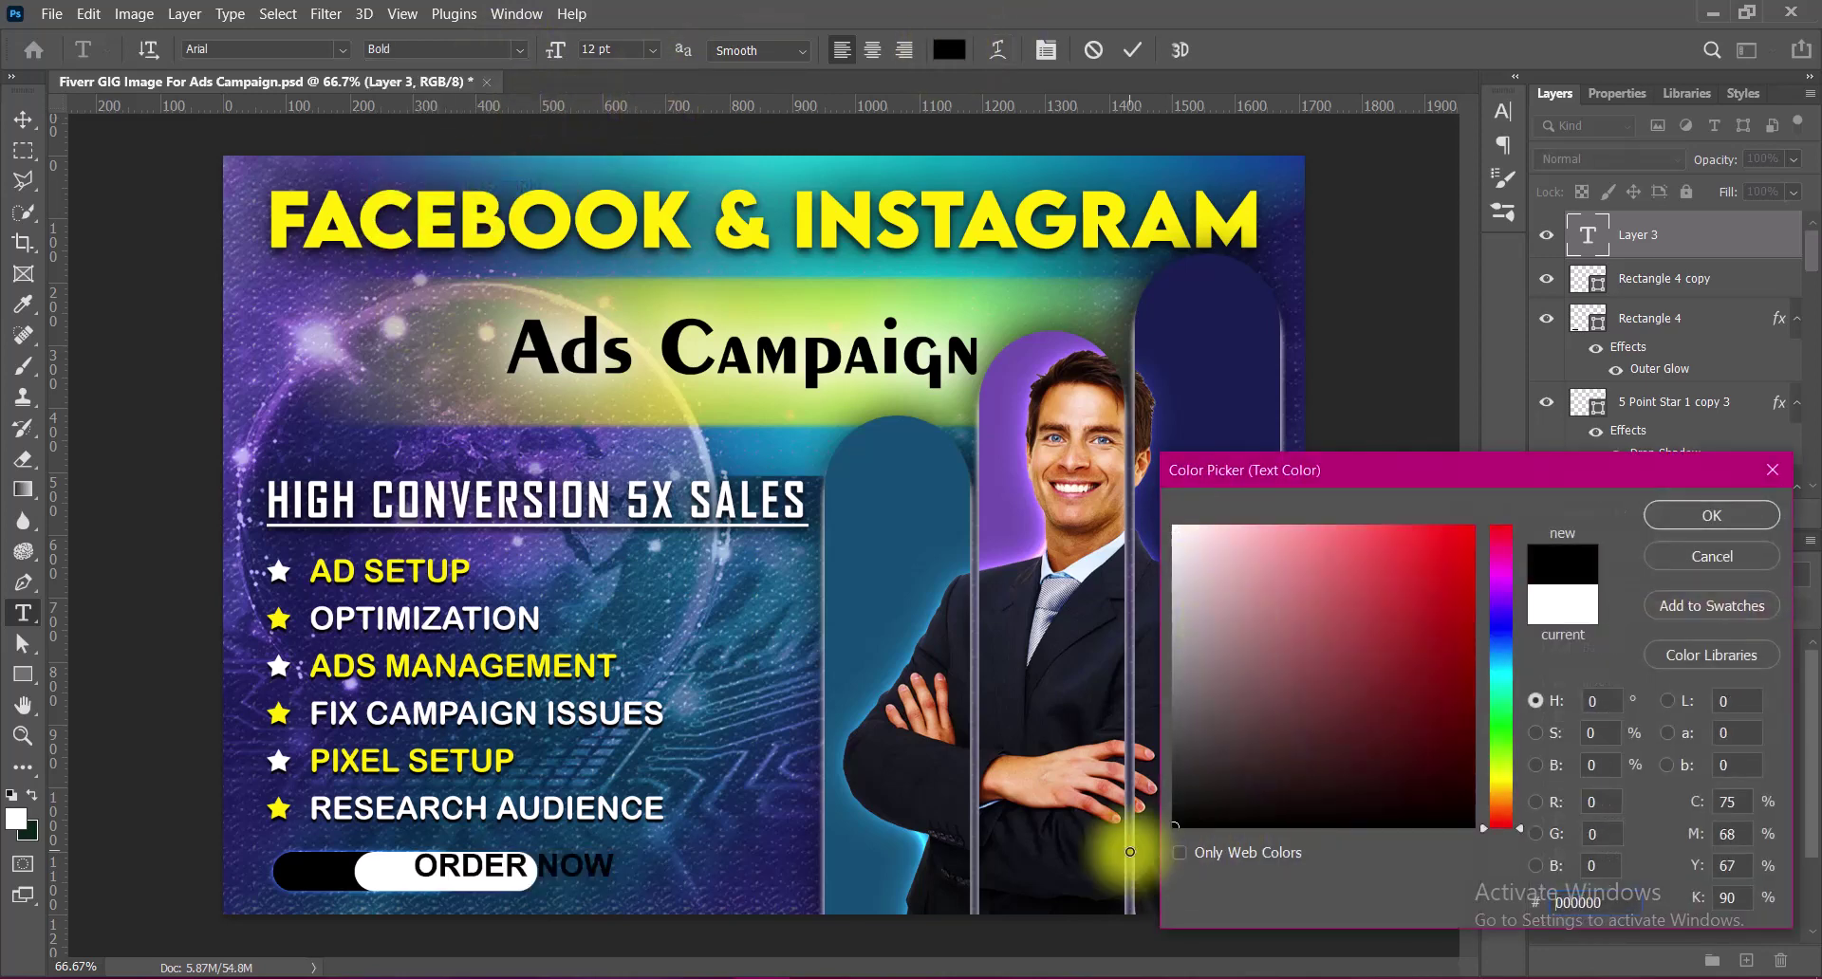
pyautogui.click(1670, 516)
pyautogui.click(651, 48)
pyautogui.click(617, 151)
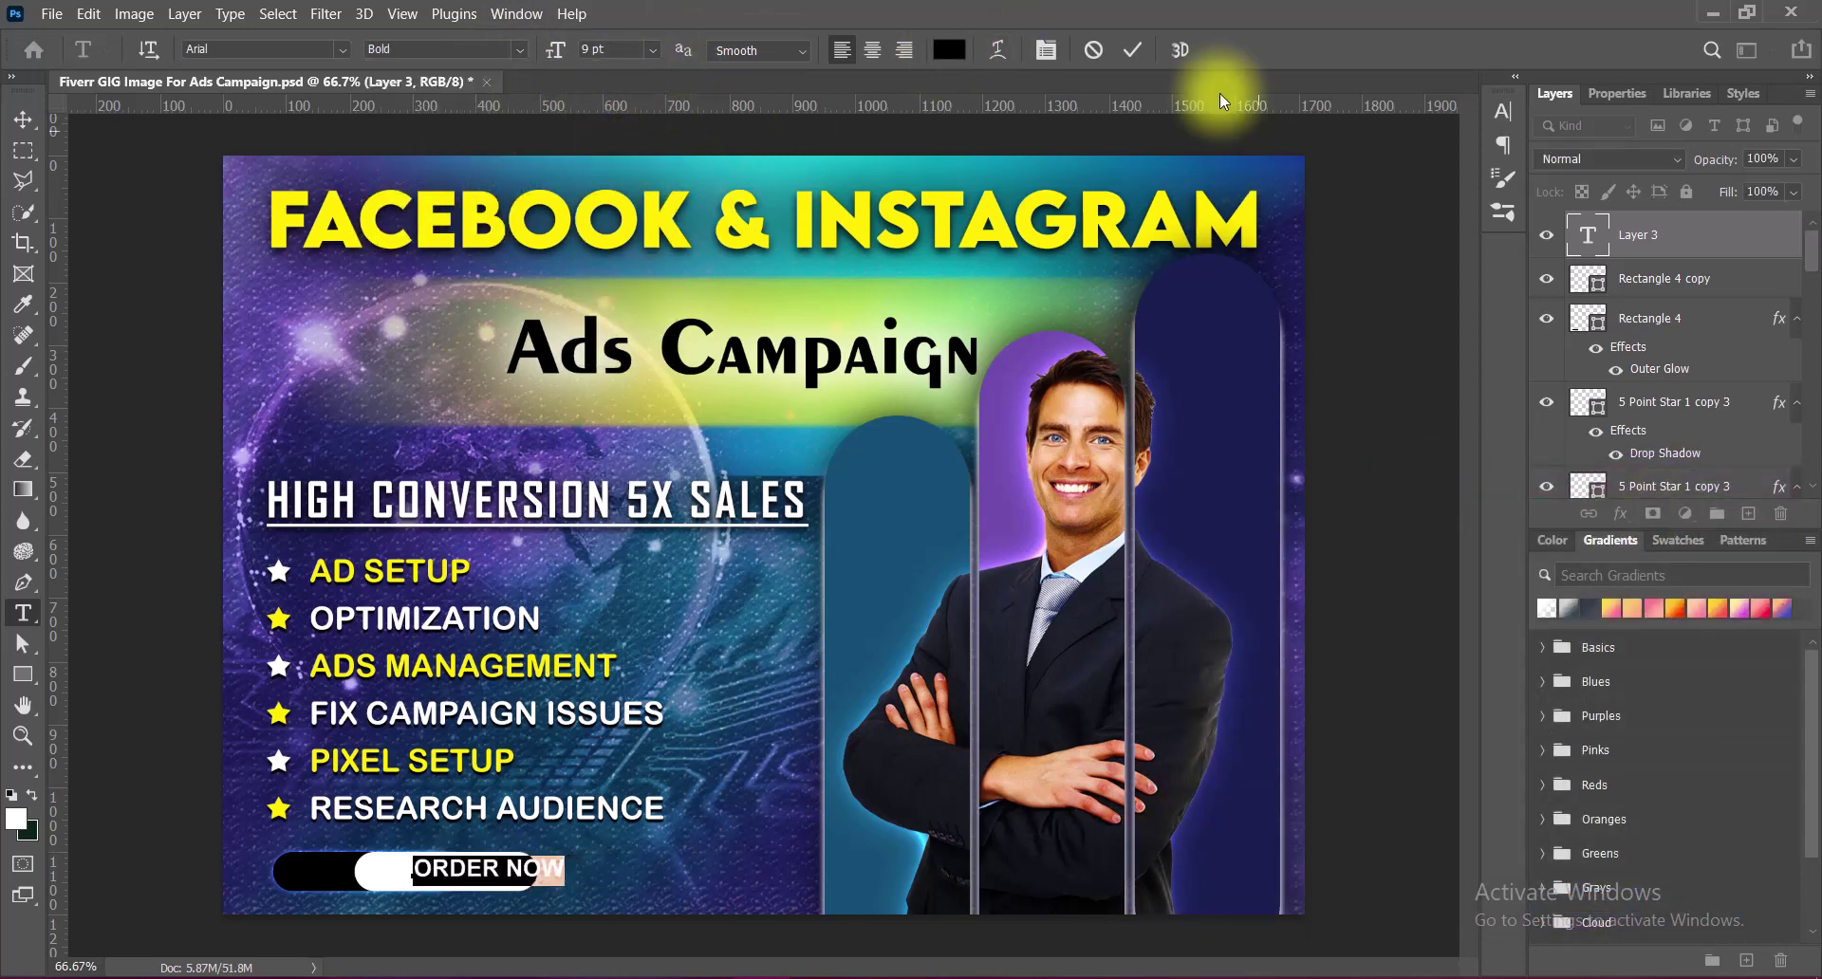
pyautogui.hotkey('ctrl', 'Return')
# Centre ORDER NOW inside the white pill and shrink it slightly.
pyautogui.press('v')
pyautogui.moveTo(544, 875); pyautogui.dragTo(501, 879)
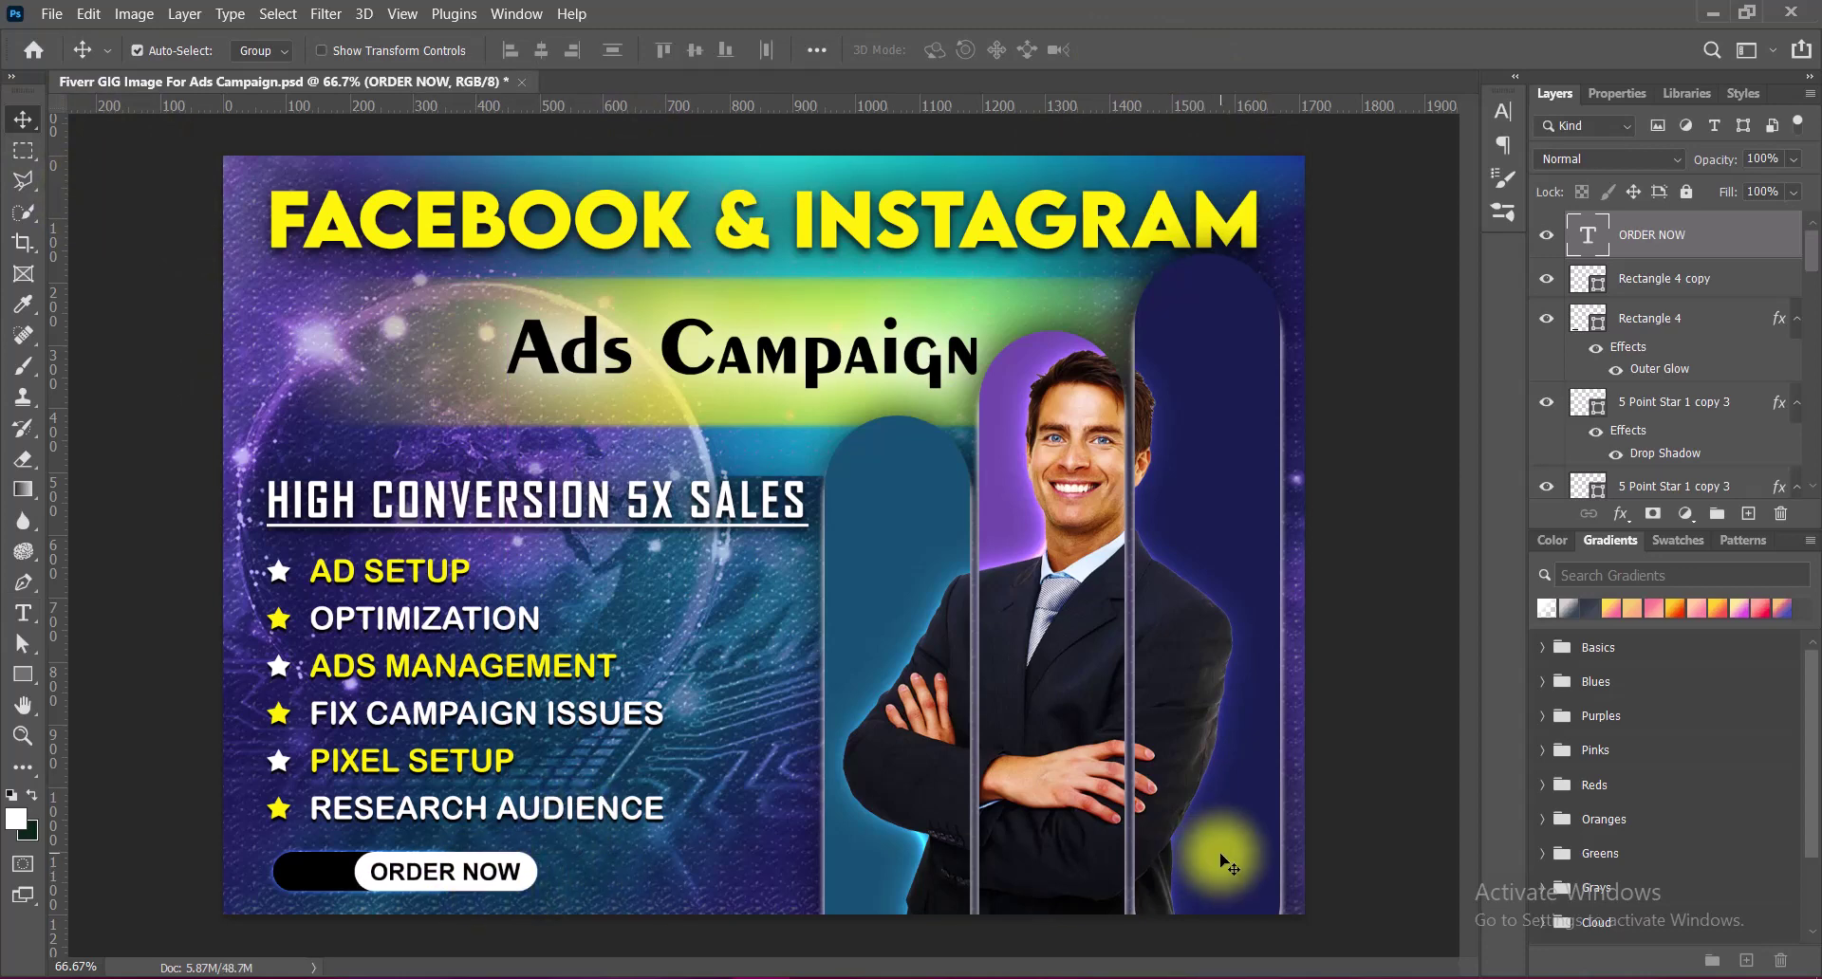
pyautogui.doubleClick(510, 868)
pyautogui.click(652, 49)
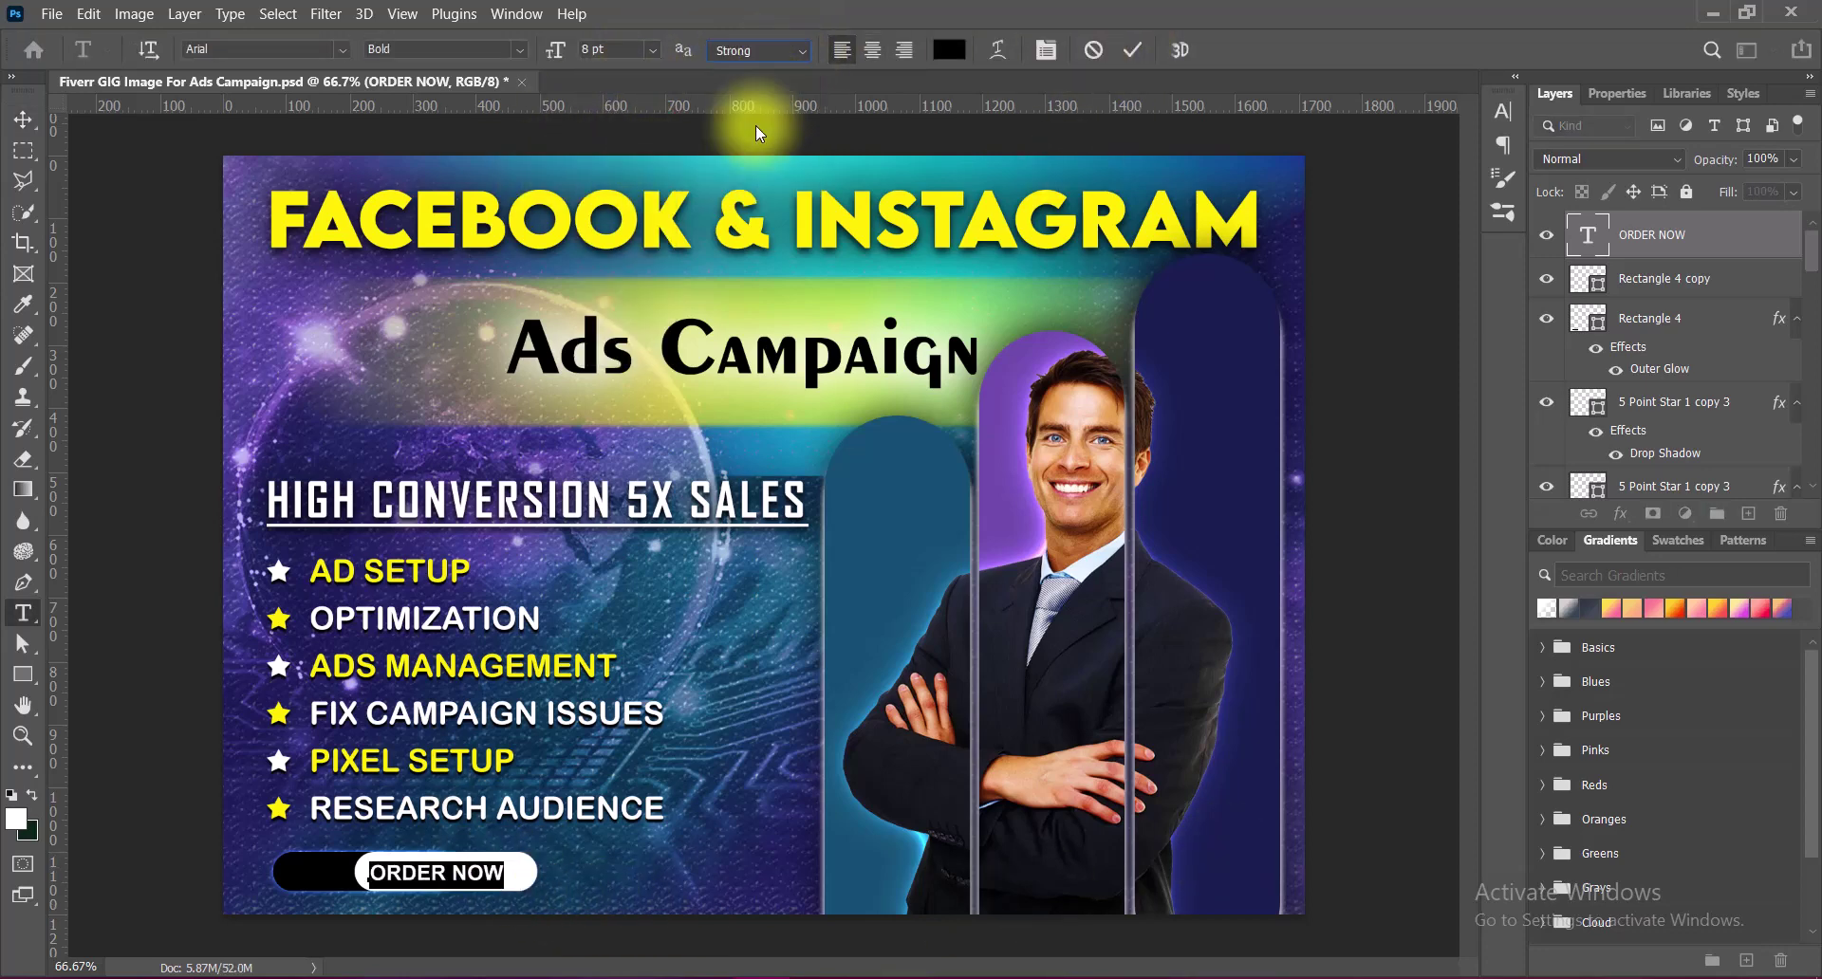
pyautogui.click(1130, 49)
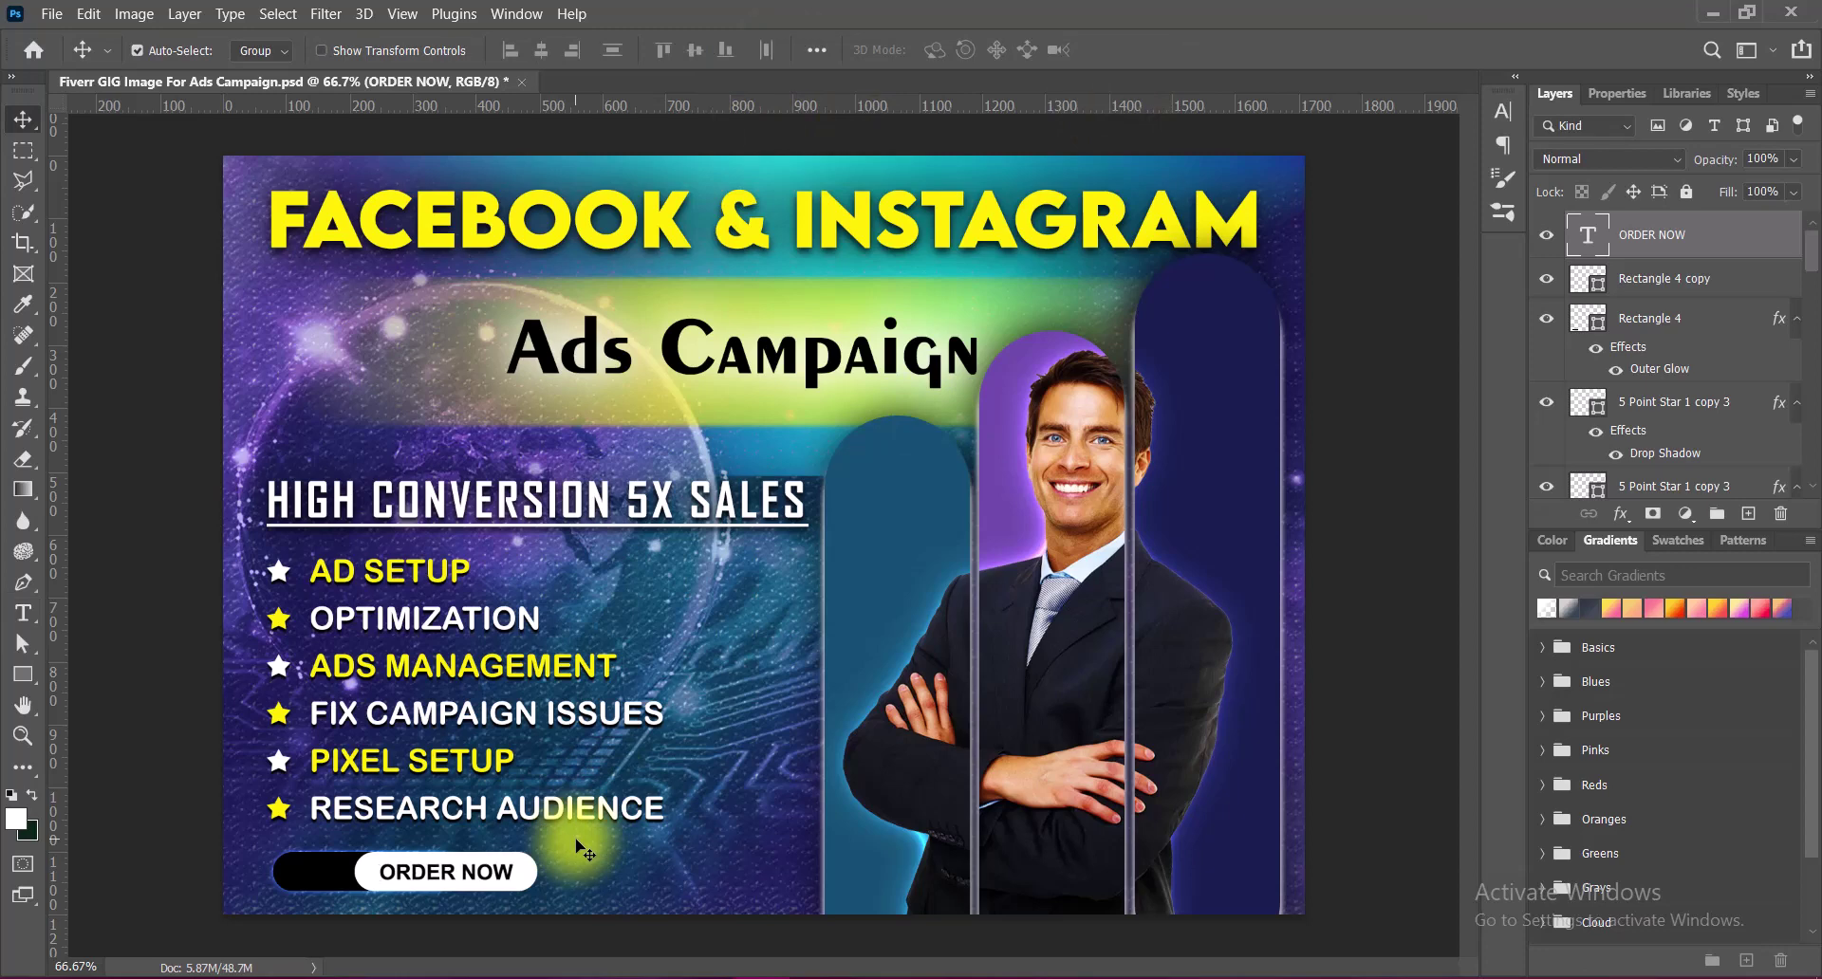
pyautogui.click(1364, 690)
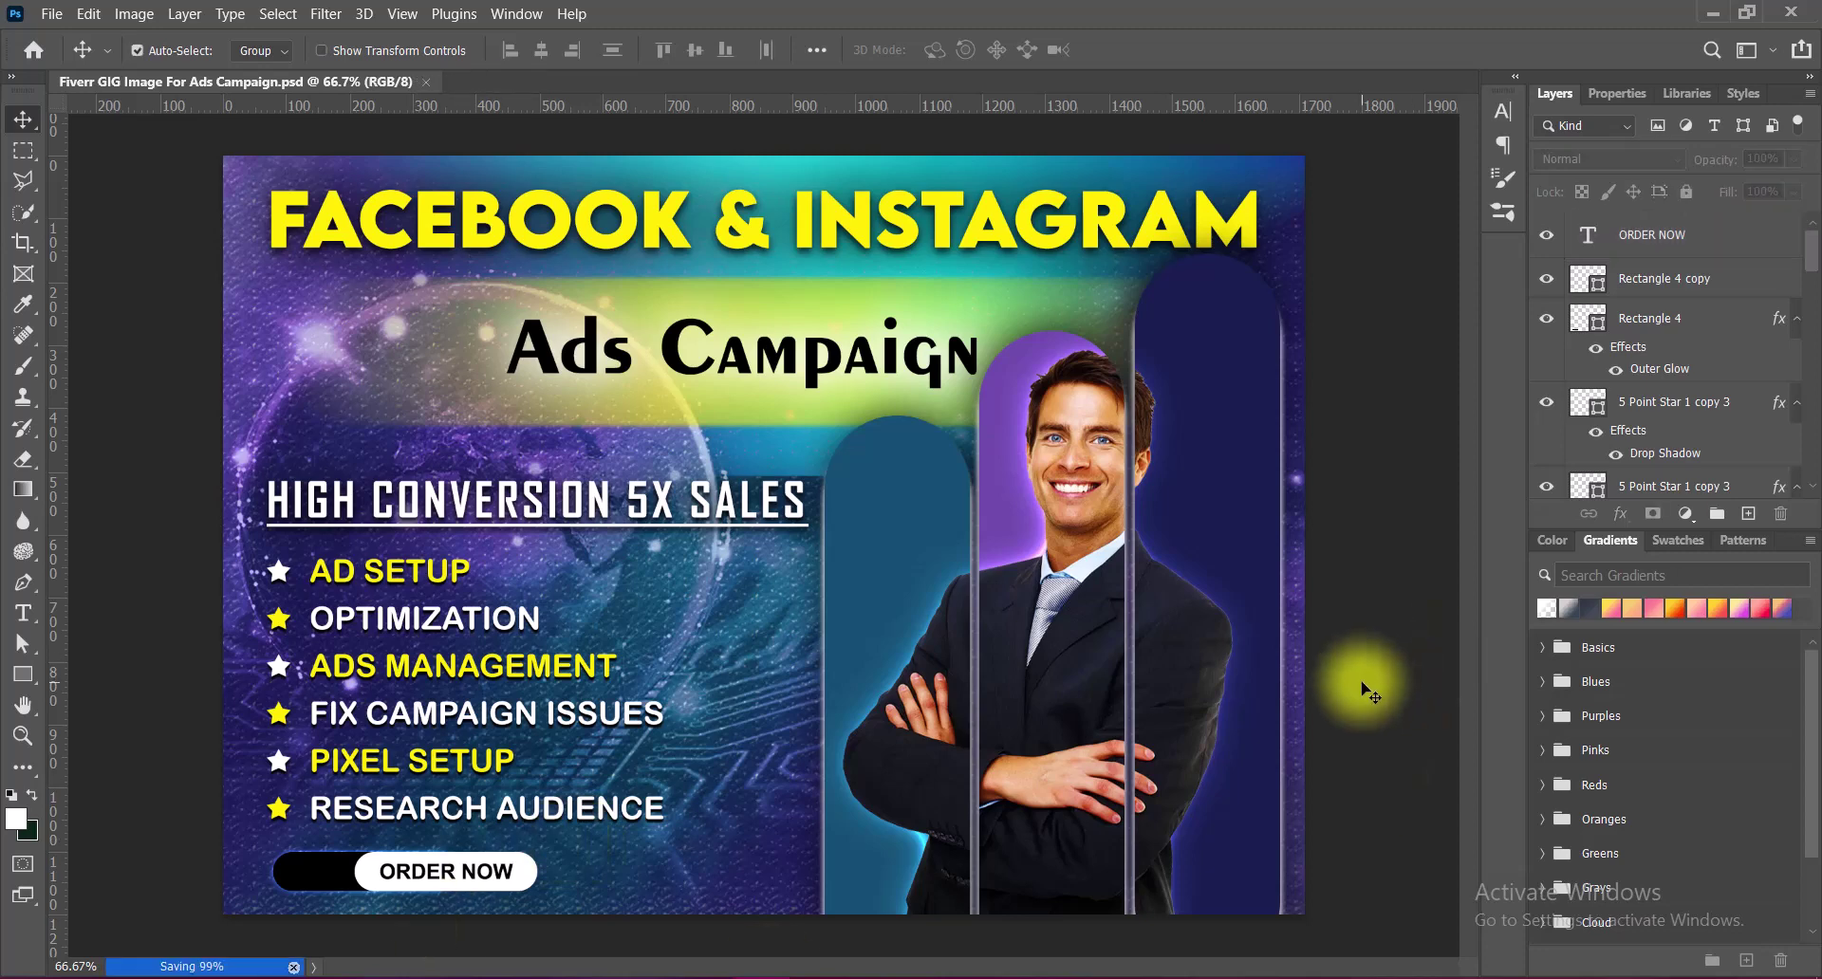
# Shrink the Facebook icon with Free Transform (Ctrl+T).
pyautogui.click(702, 635)
pyautogui.hotkey('ctrl', 't')
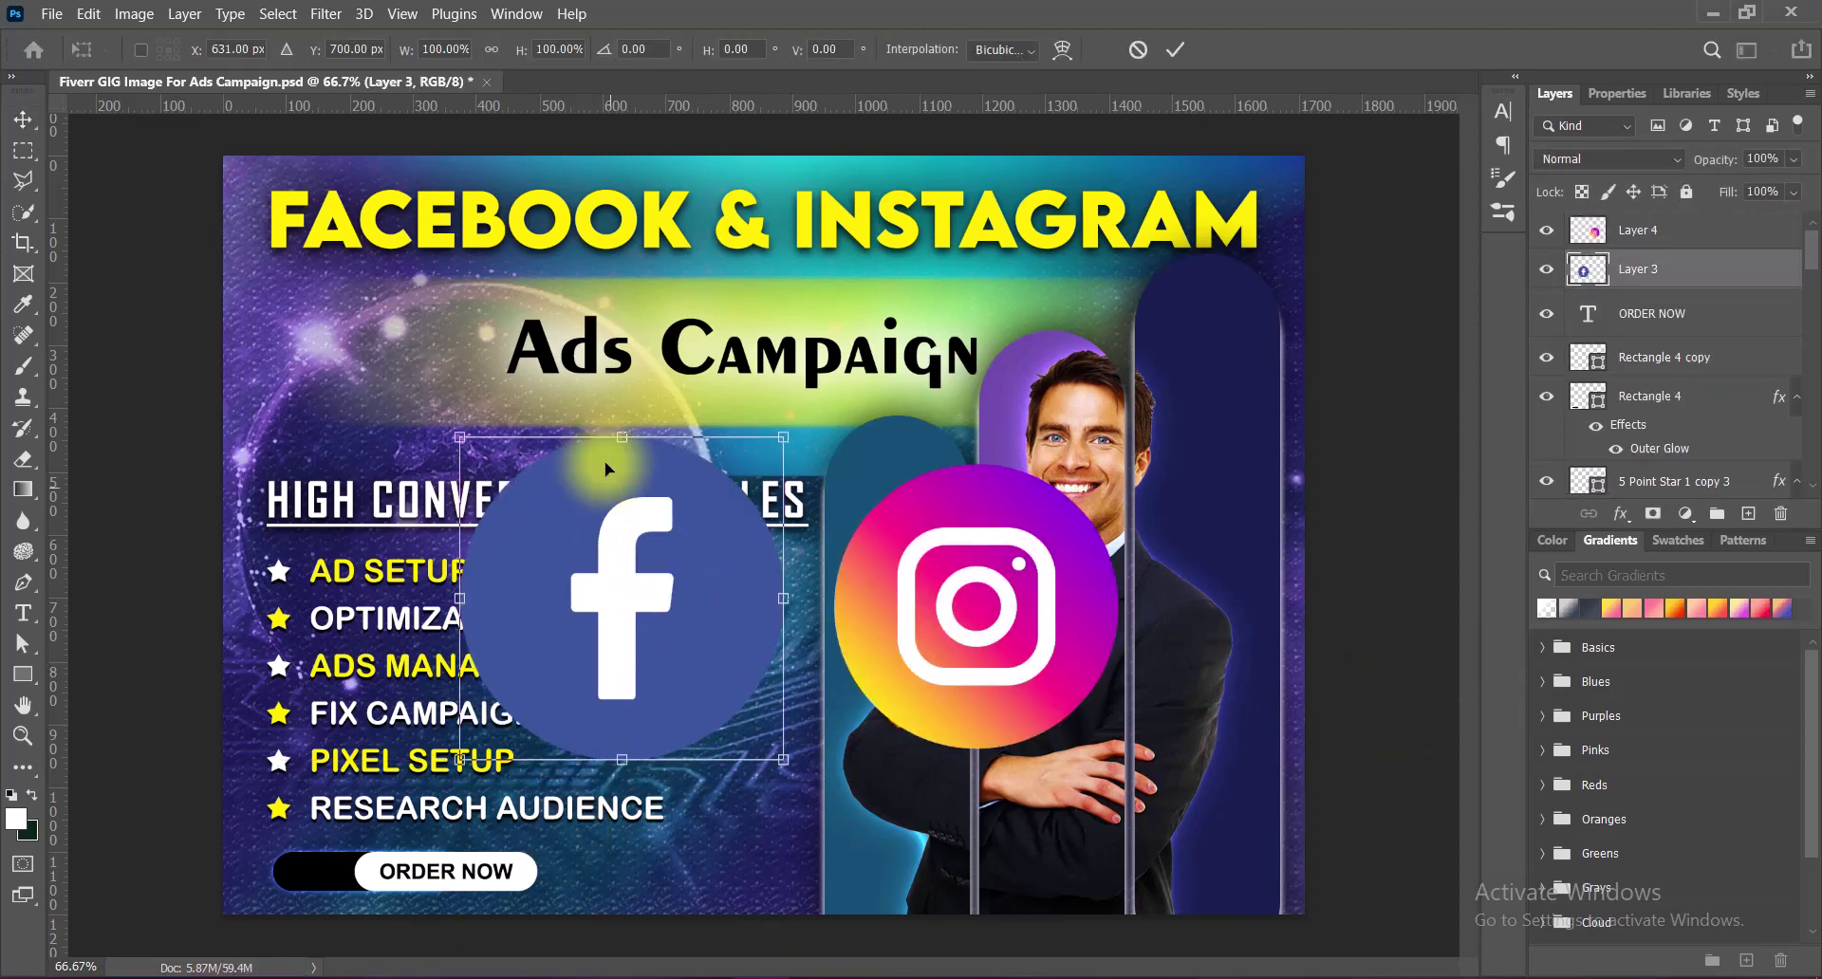
pyautogui.moveTo(621, 439); pyautogui.dragTo(622, 481)
pyautogui.moveTo(622, 759); pyautogui.dragTo(625, 754)
pyautogui.press('Return')
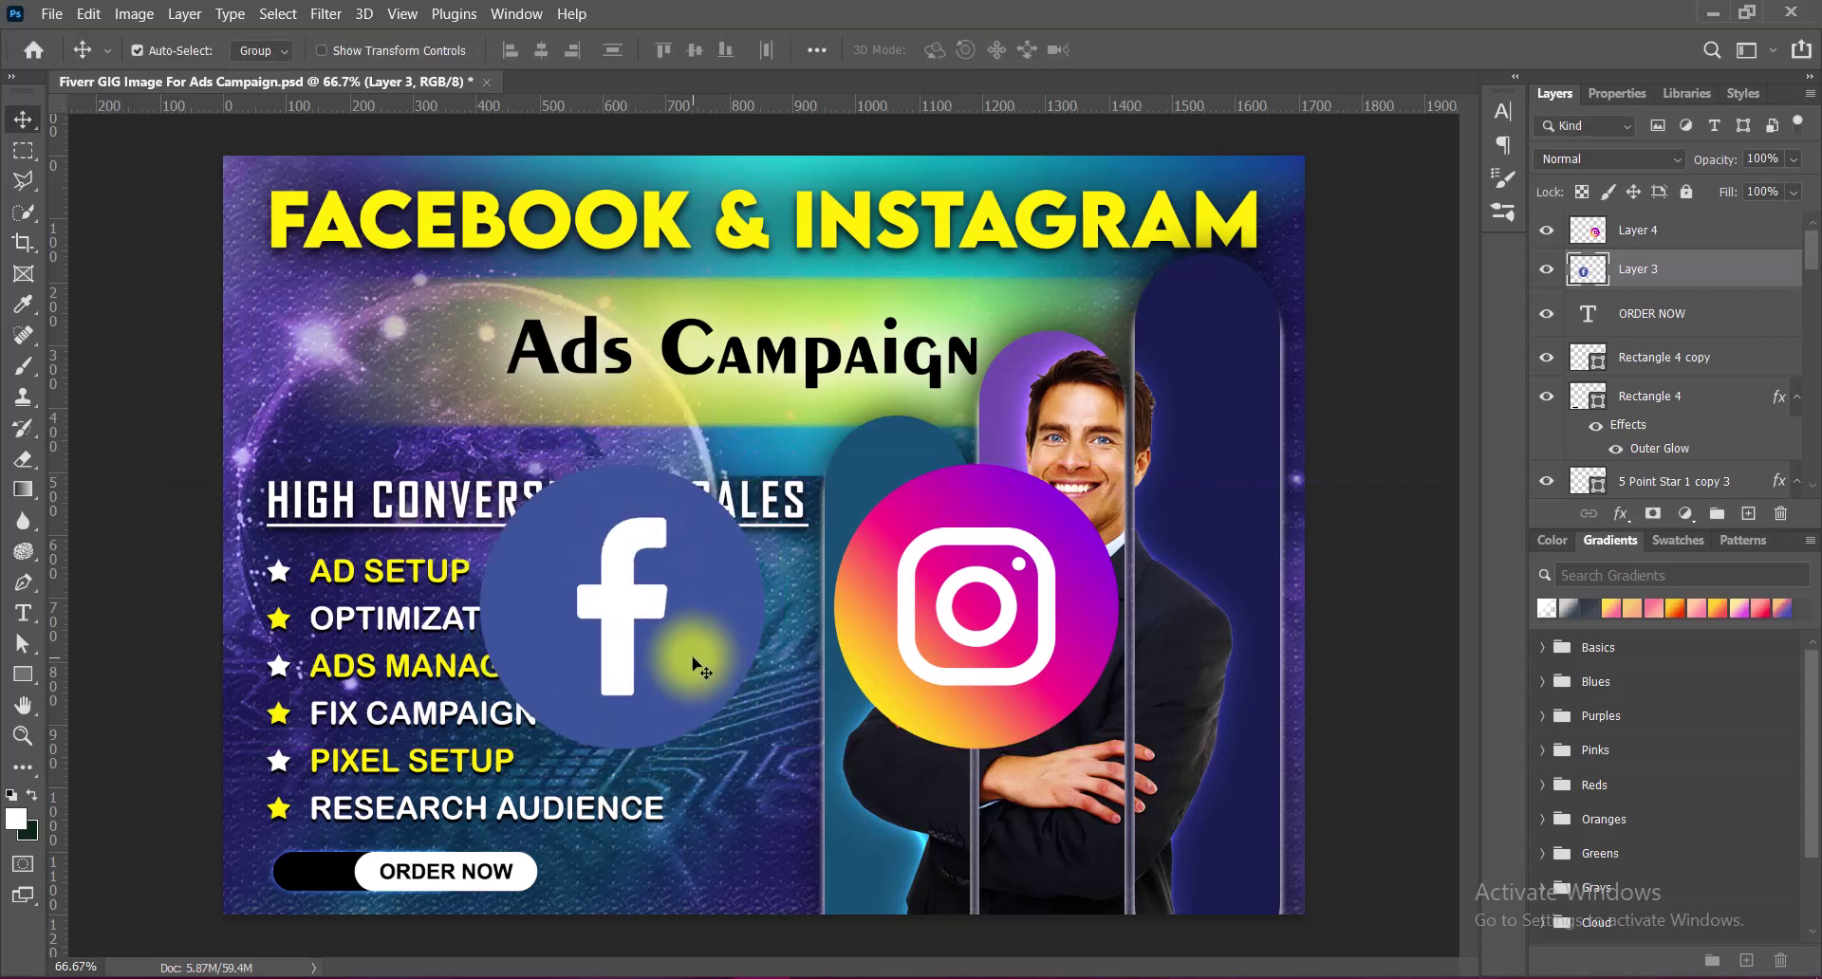
# Scale the Facebook and Instagram icons together down to about a third.
pyautogui.keyDown('shift'); pyautogui.click(997, 725); pyautogui.keyUp('shift')
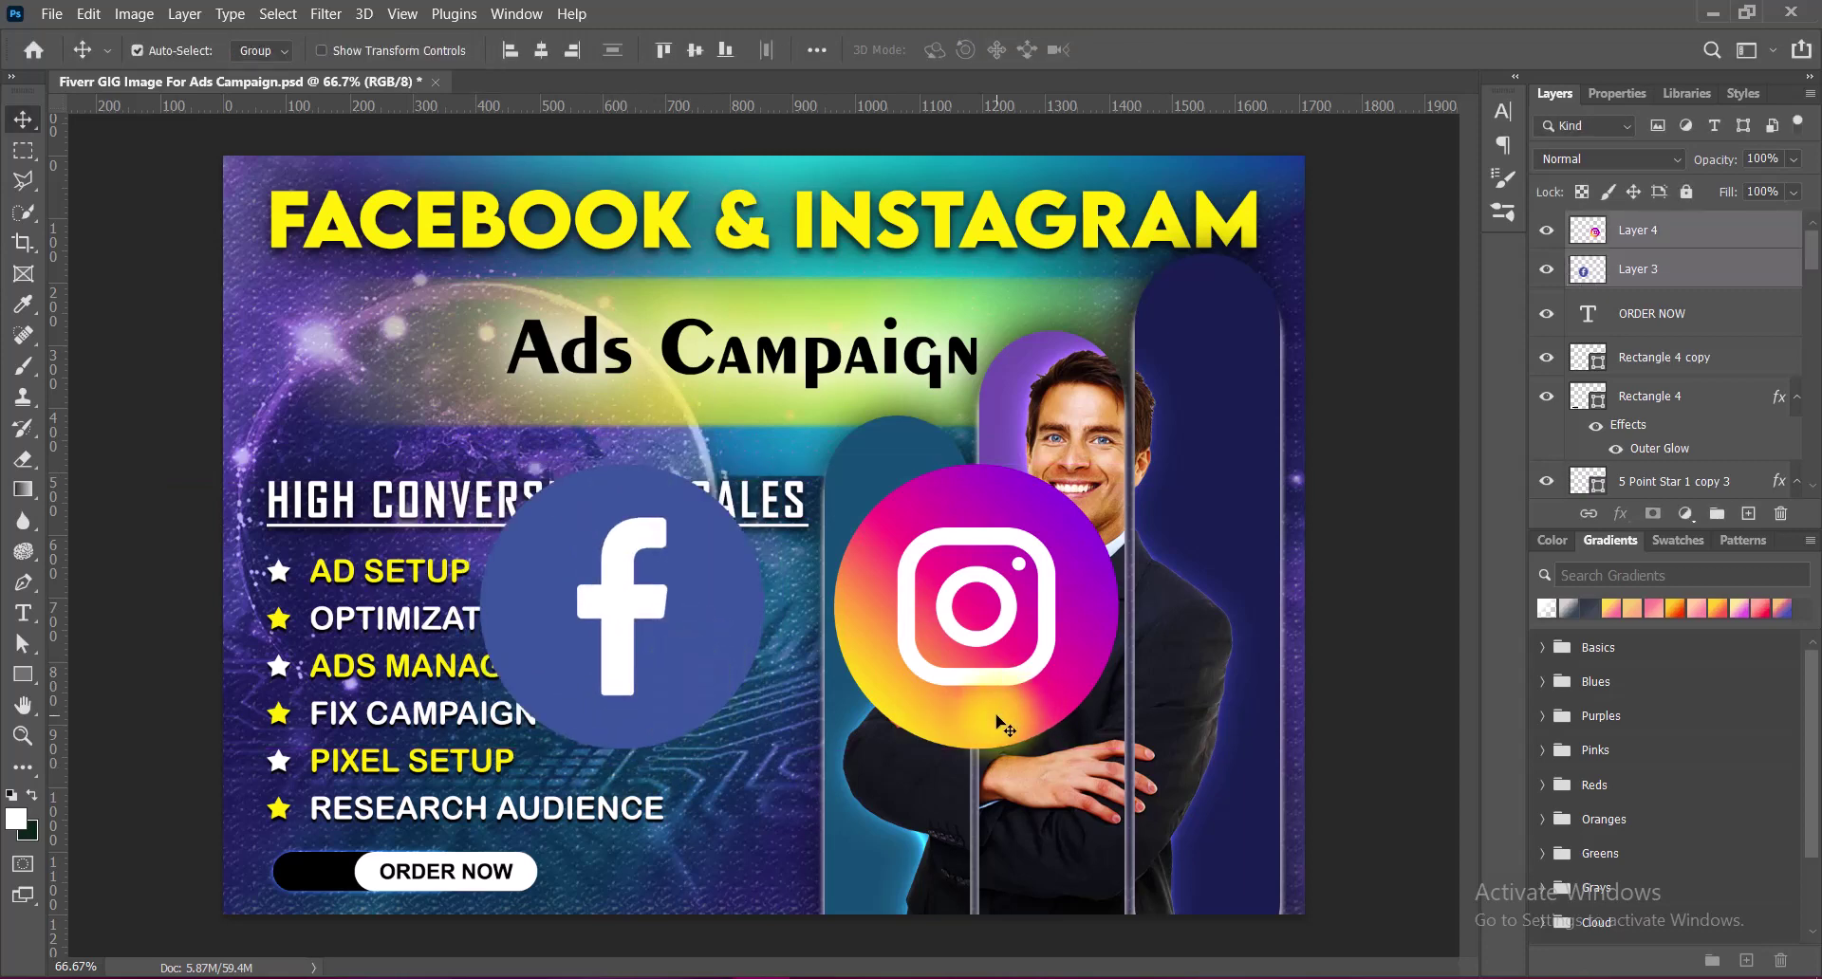
pyautogui.hotkey('ctrl', 't')
pyautogui.moveTo(800, 464)
pyautogui.mouseDown()
pyautogui.moveTo(812, 650)
pyautogui.moveTo(960, 637)
pyautogui.mouseUp()
pyautogui.press('Return')
# Place the Instagram icon atop the right arch and the Facebook icon on the left arch.
pyautogui.moveTo(1090, 625); pyautogui.dragTo(1248, 334)
pyautogui.moveTo(863, 648)
pyautogui.mouseDown()
pyautogui.moveTo(920, 496)
pyautogui.moveTo(927, 511)
pyautogui.mouseUp()
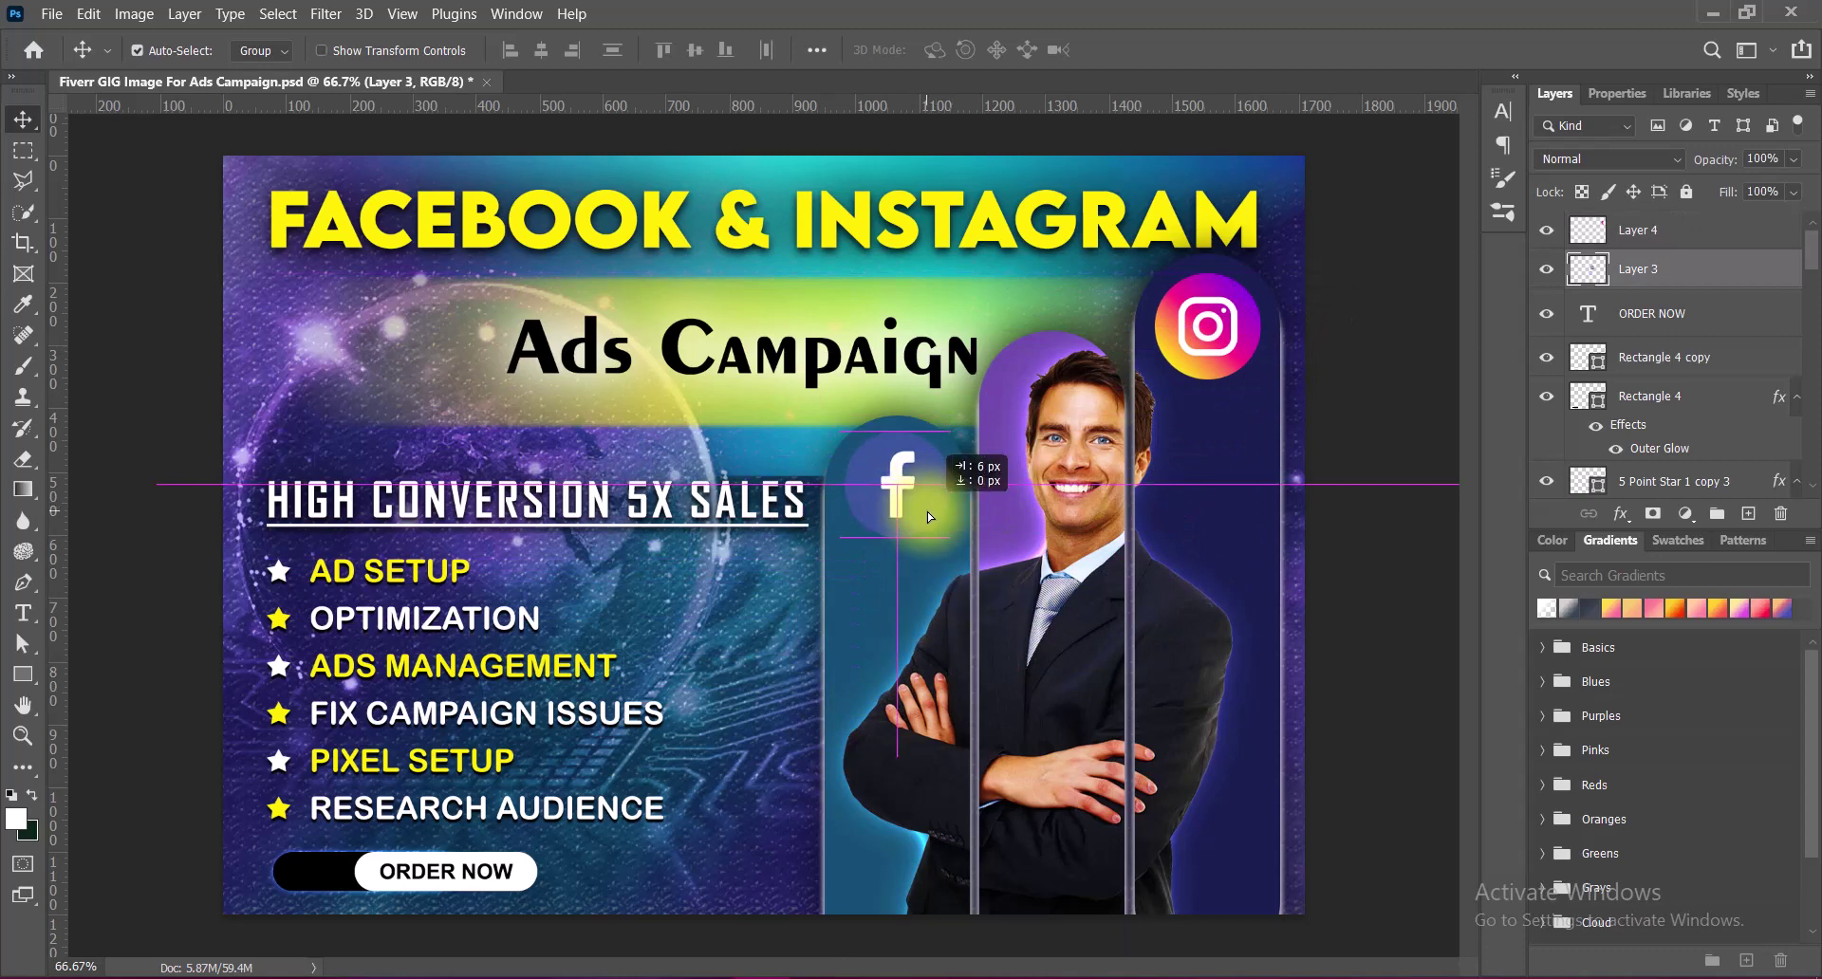
pyautogui.click(1233, 351)
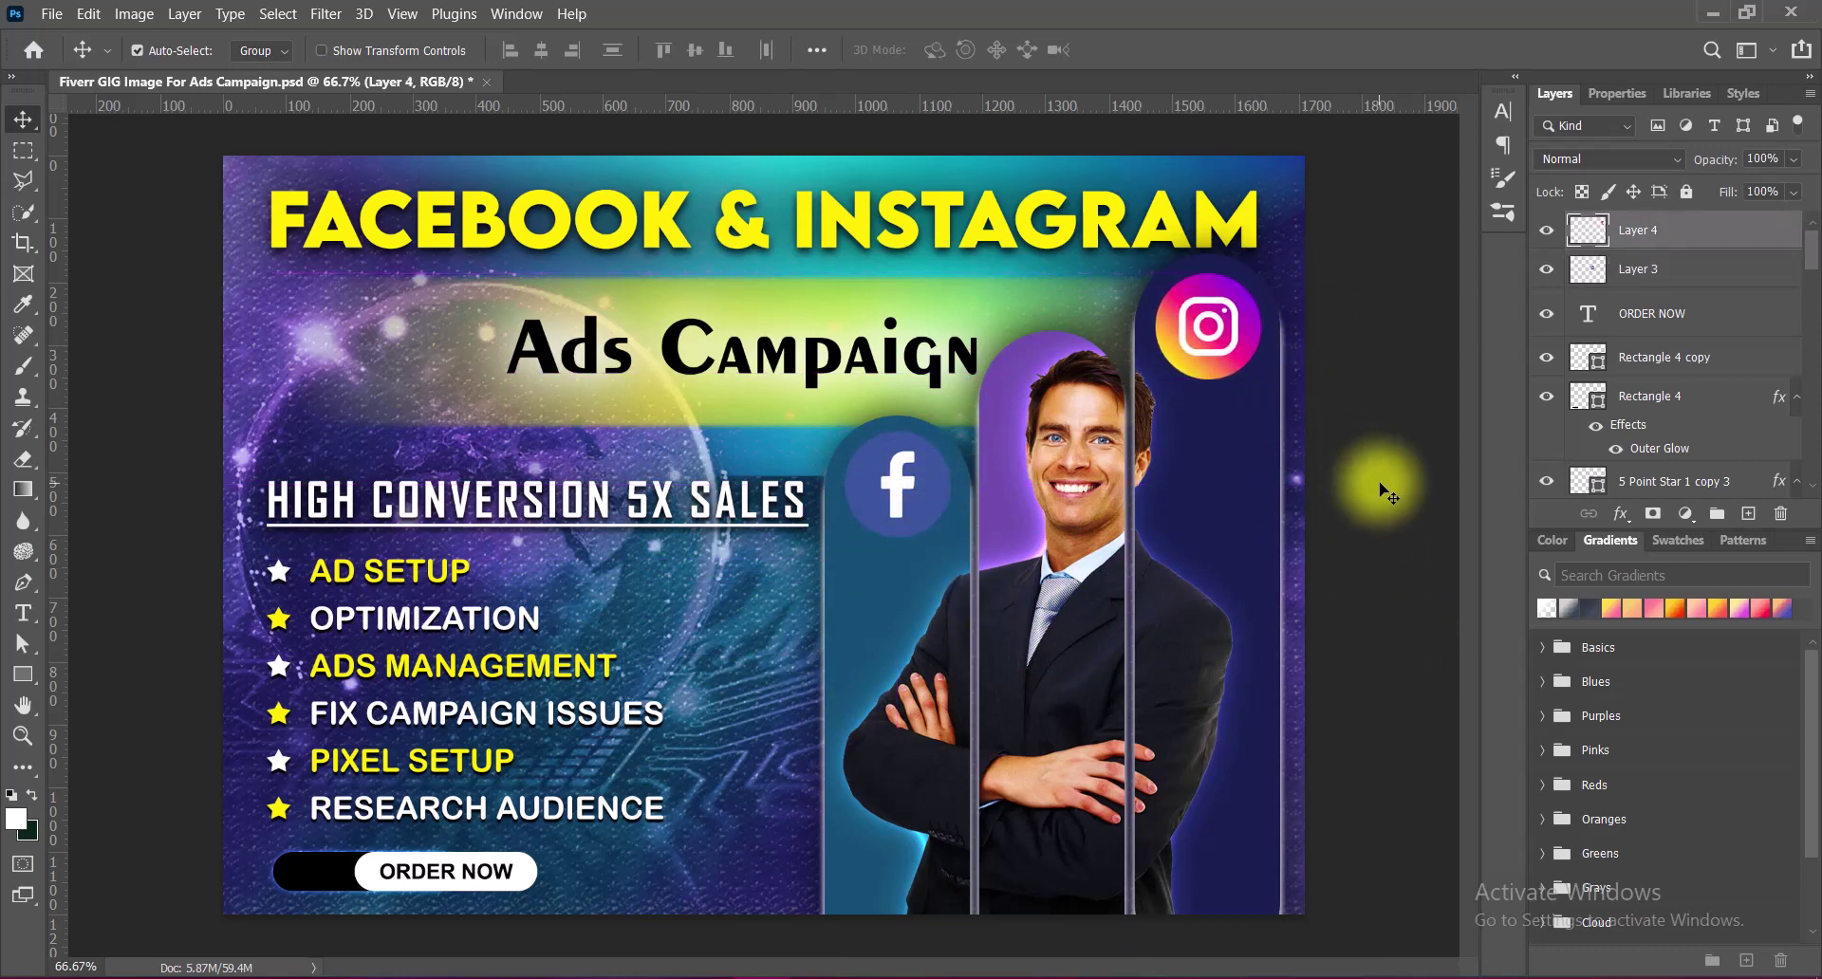
pyautogui.click(923, 505)
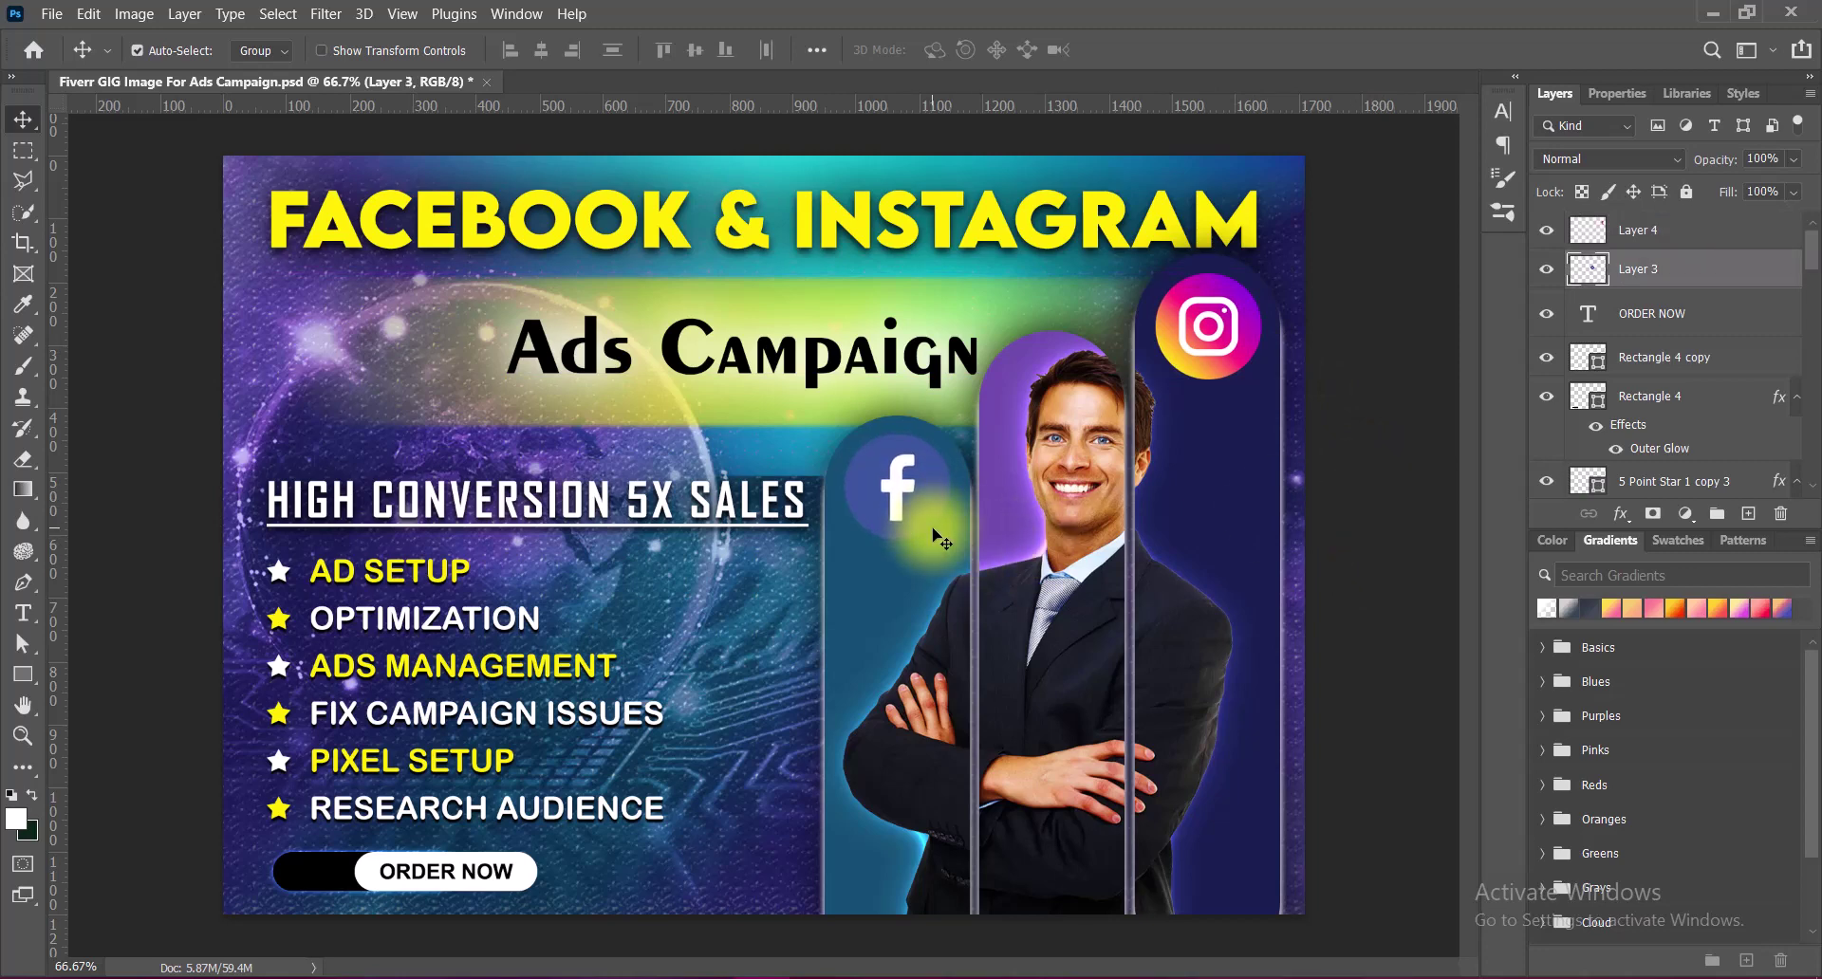
# Boost the Instagram icon's colours with Vibrance at +100.
pyautogui.click(115, 13)
pyautogui.click(418, 154)
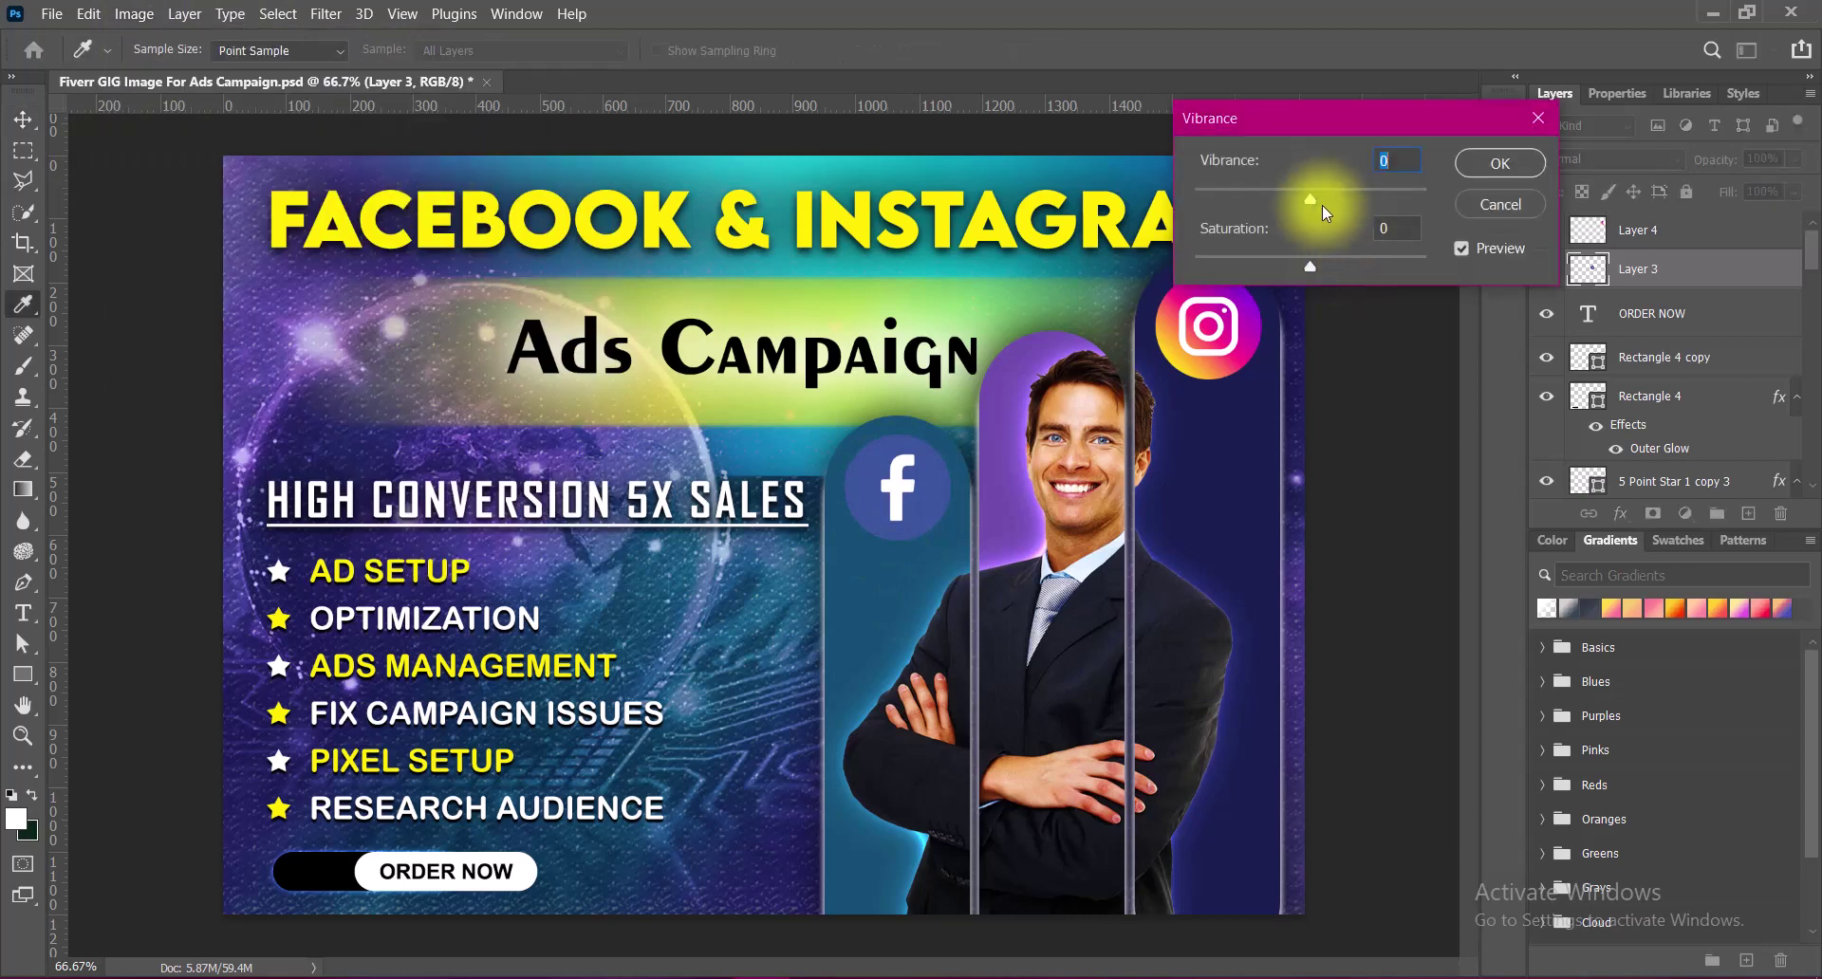
pyautogui.click(1500, 163)
pyautogui.press('v')
pyautogui.click(1210, 328)
pyautogui.click(134, 13)
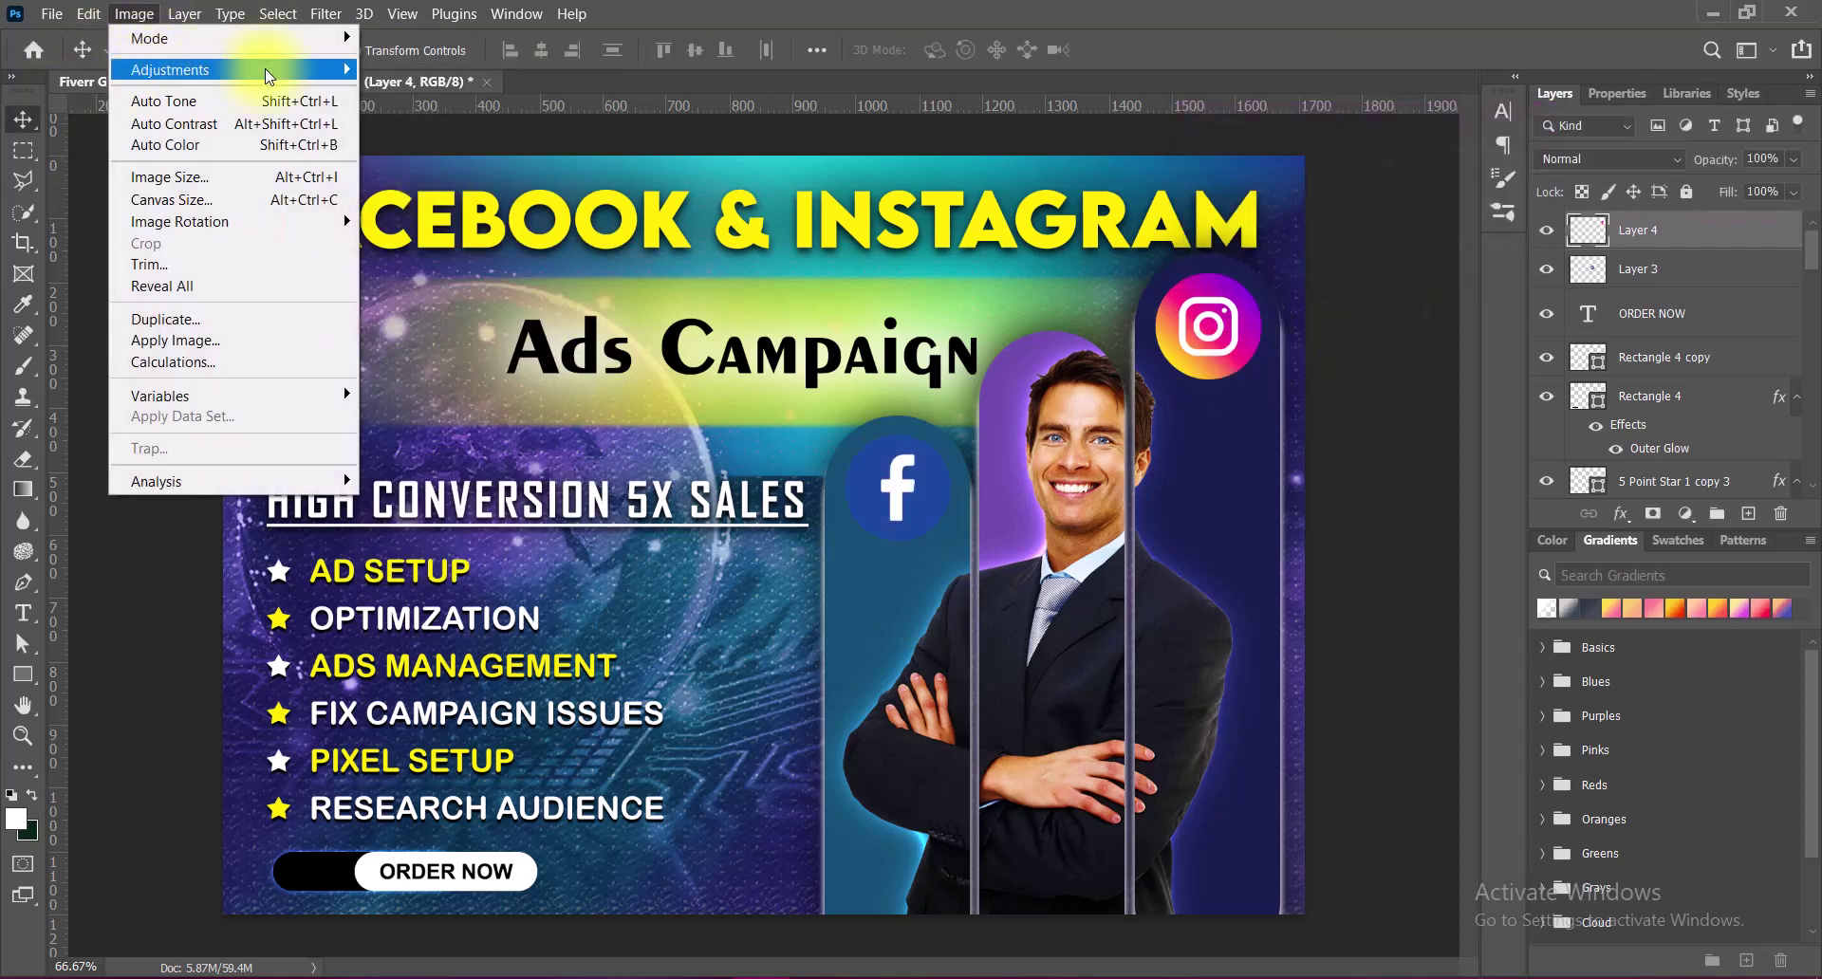
pyautogui.click(436, 166)
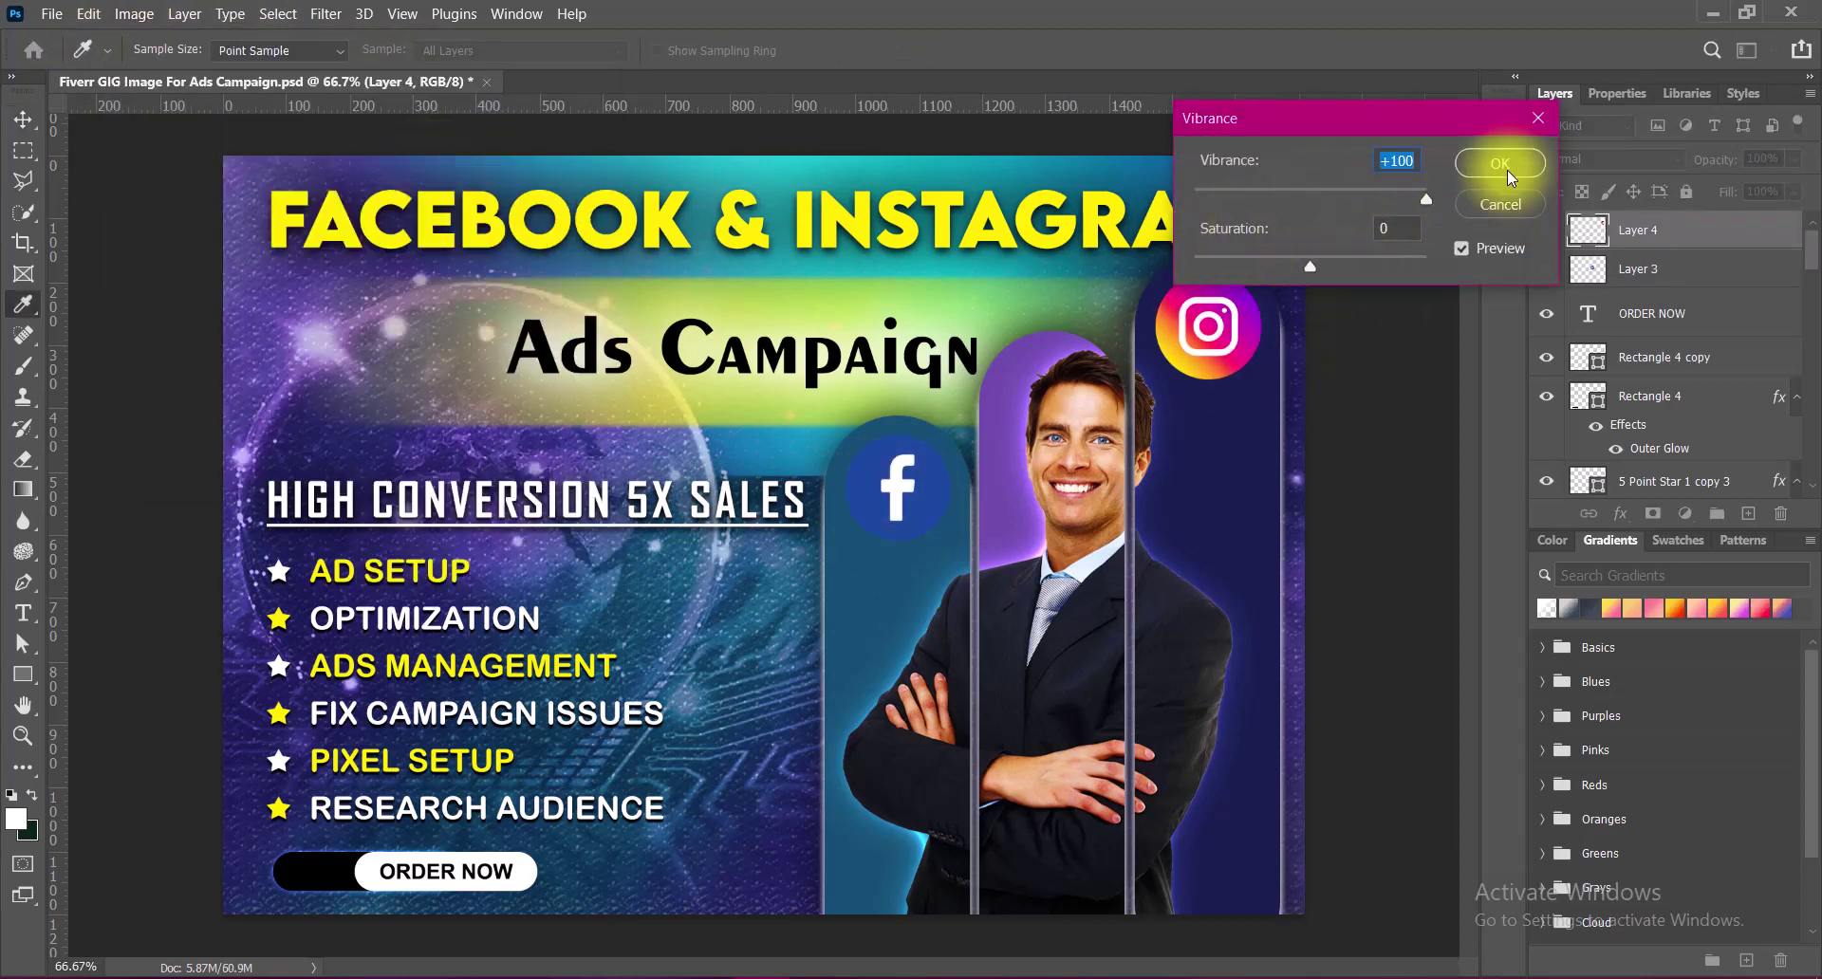
pyautogui.click(1506, 167)
# Give the Facebook icon a white drop shadow of size 18 px.
pyautogui.click(1637, 269)
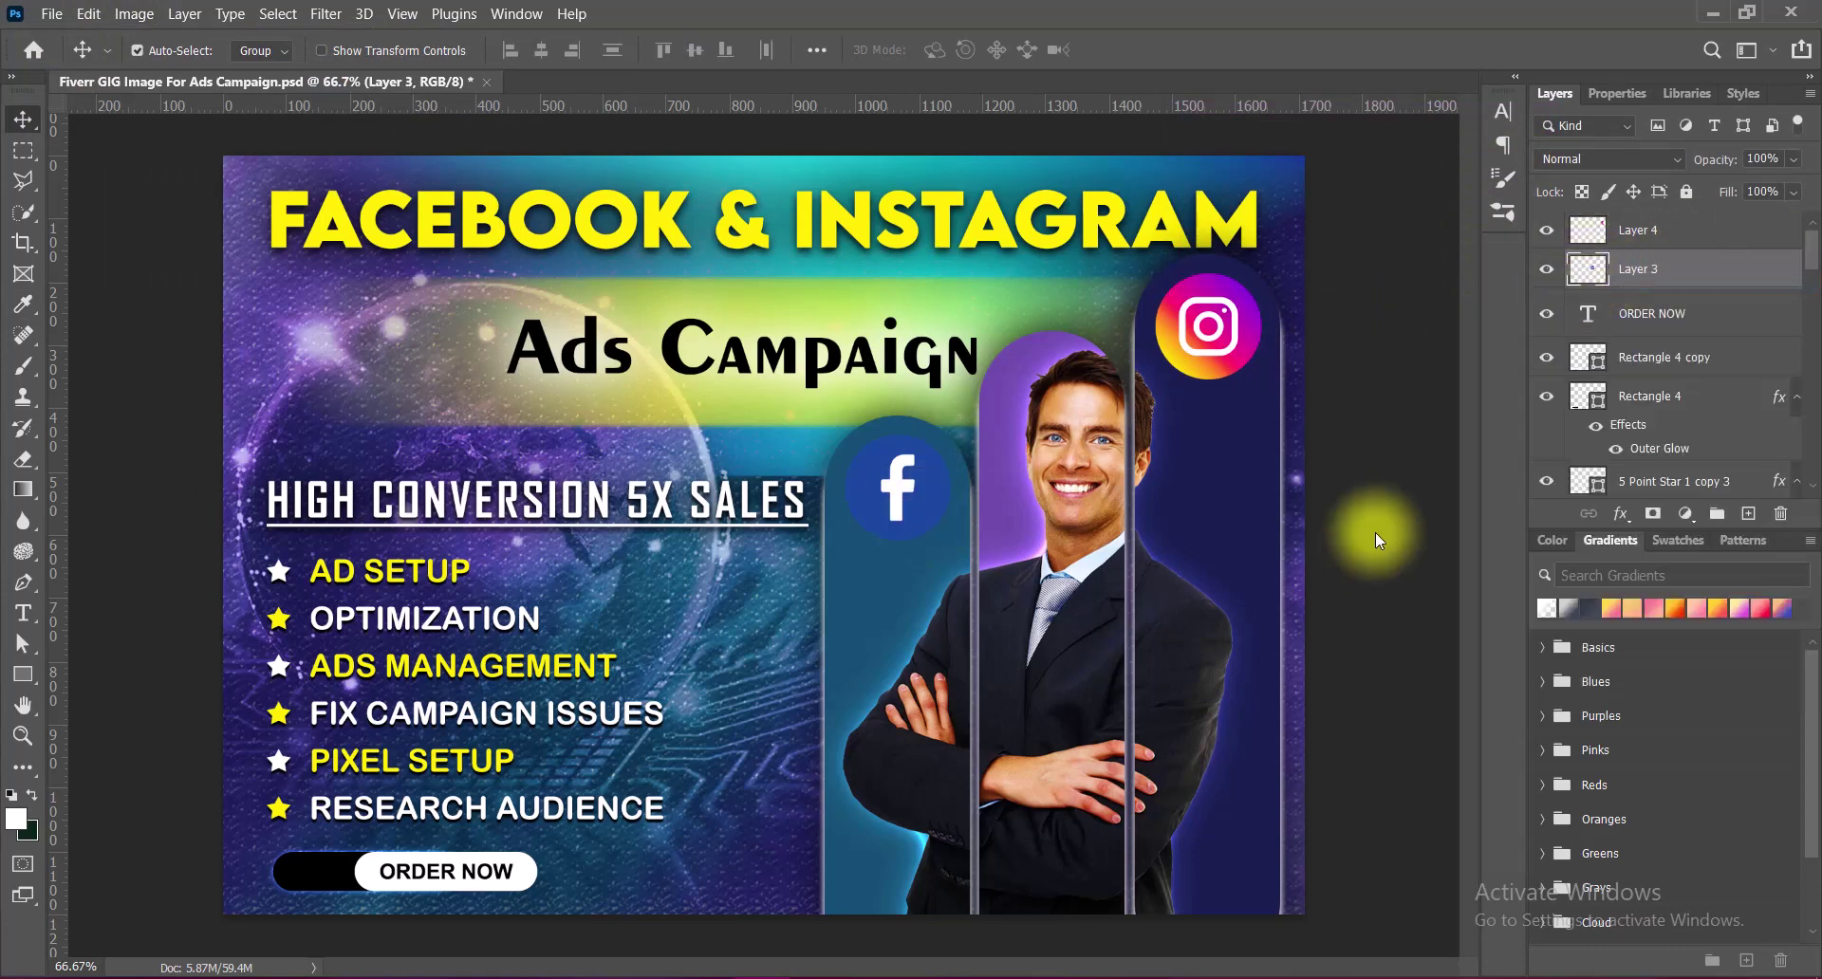
pyautogui.moveTo(1090, 24); pyautogui.dragTo(1476, 19)
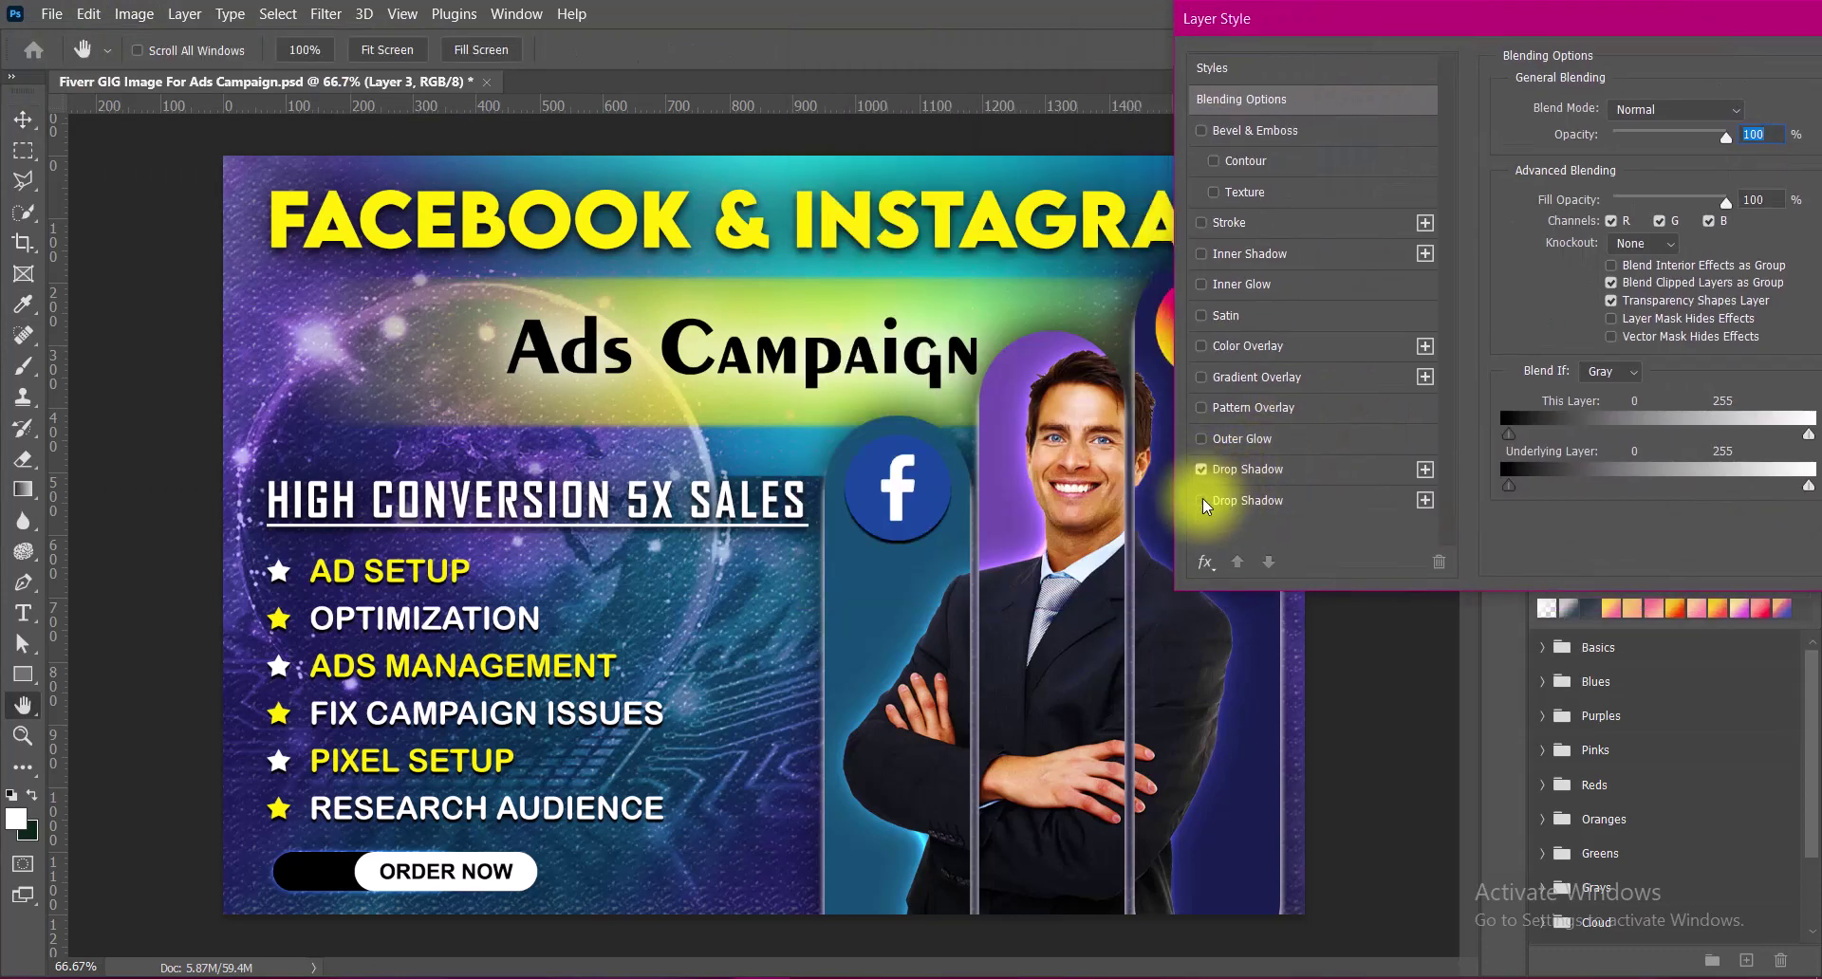
pyautogui.click(1232, 469)
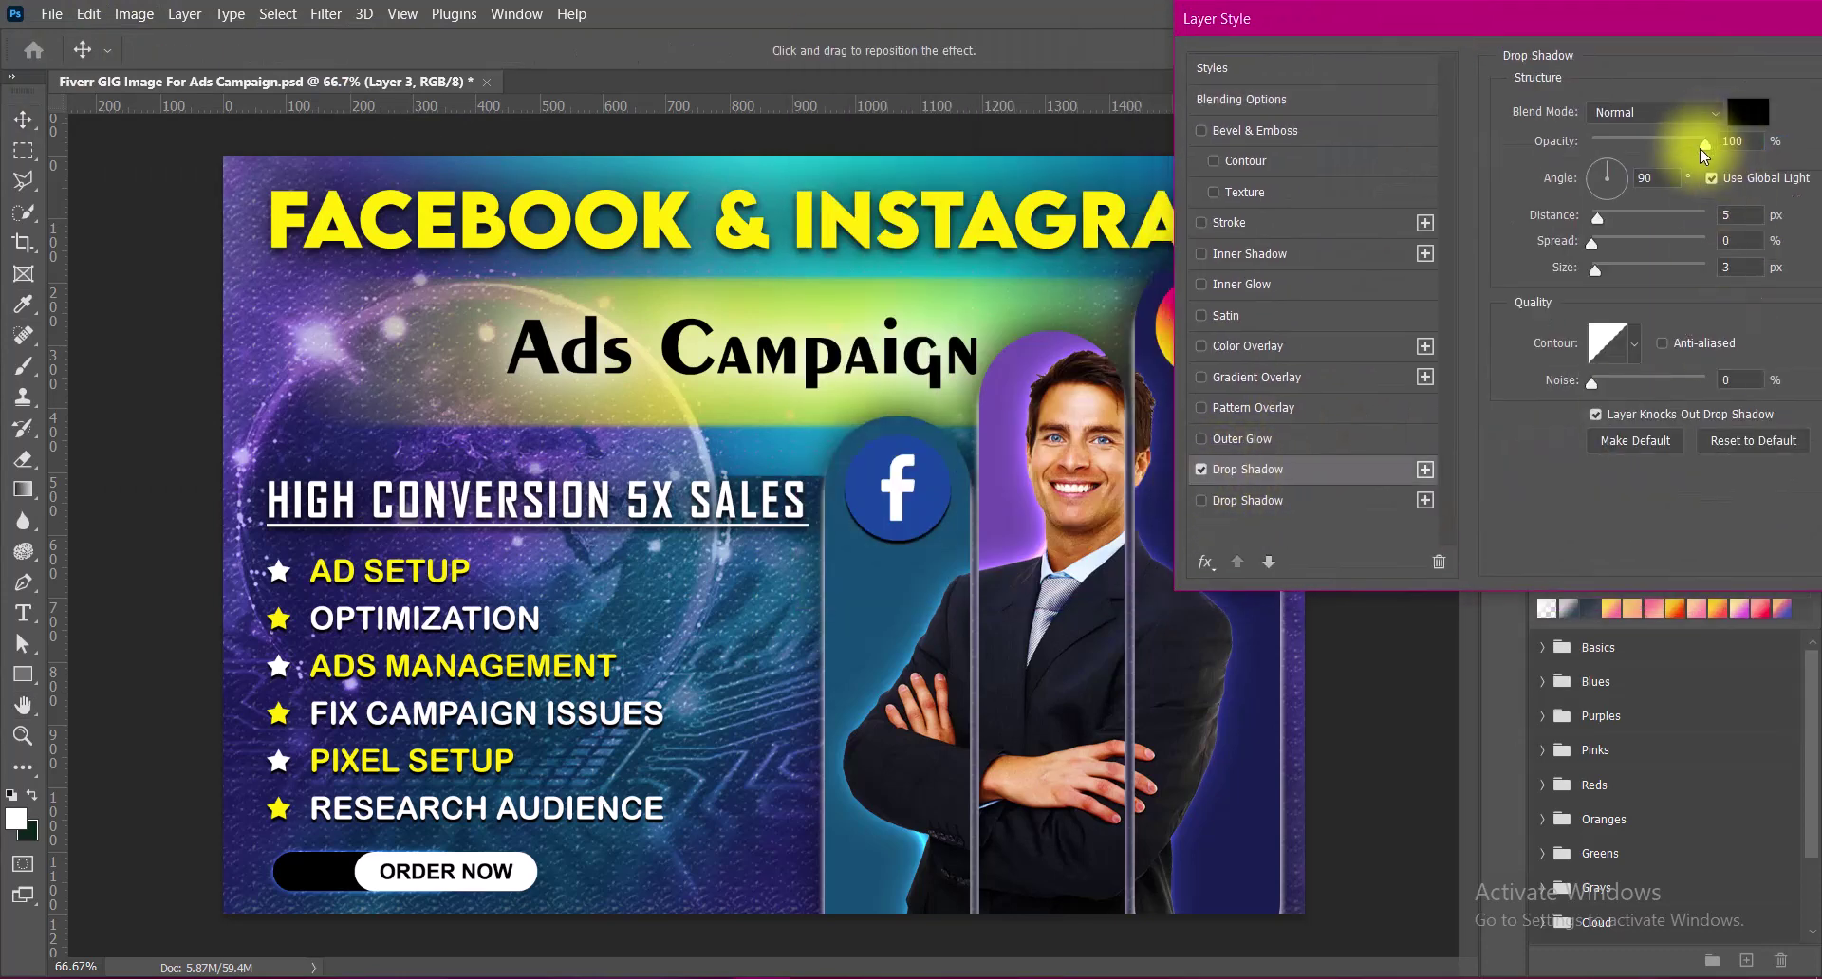
pyautogui.moveTo(1596, 270); pyautogui.dragTo(1606, 272)
pyautogui.click(1748, 112)
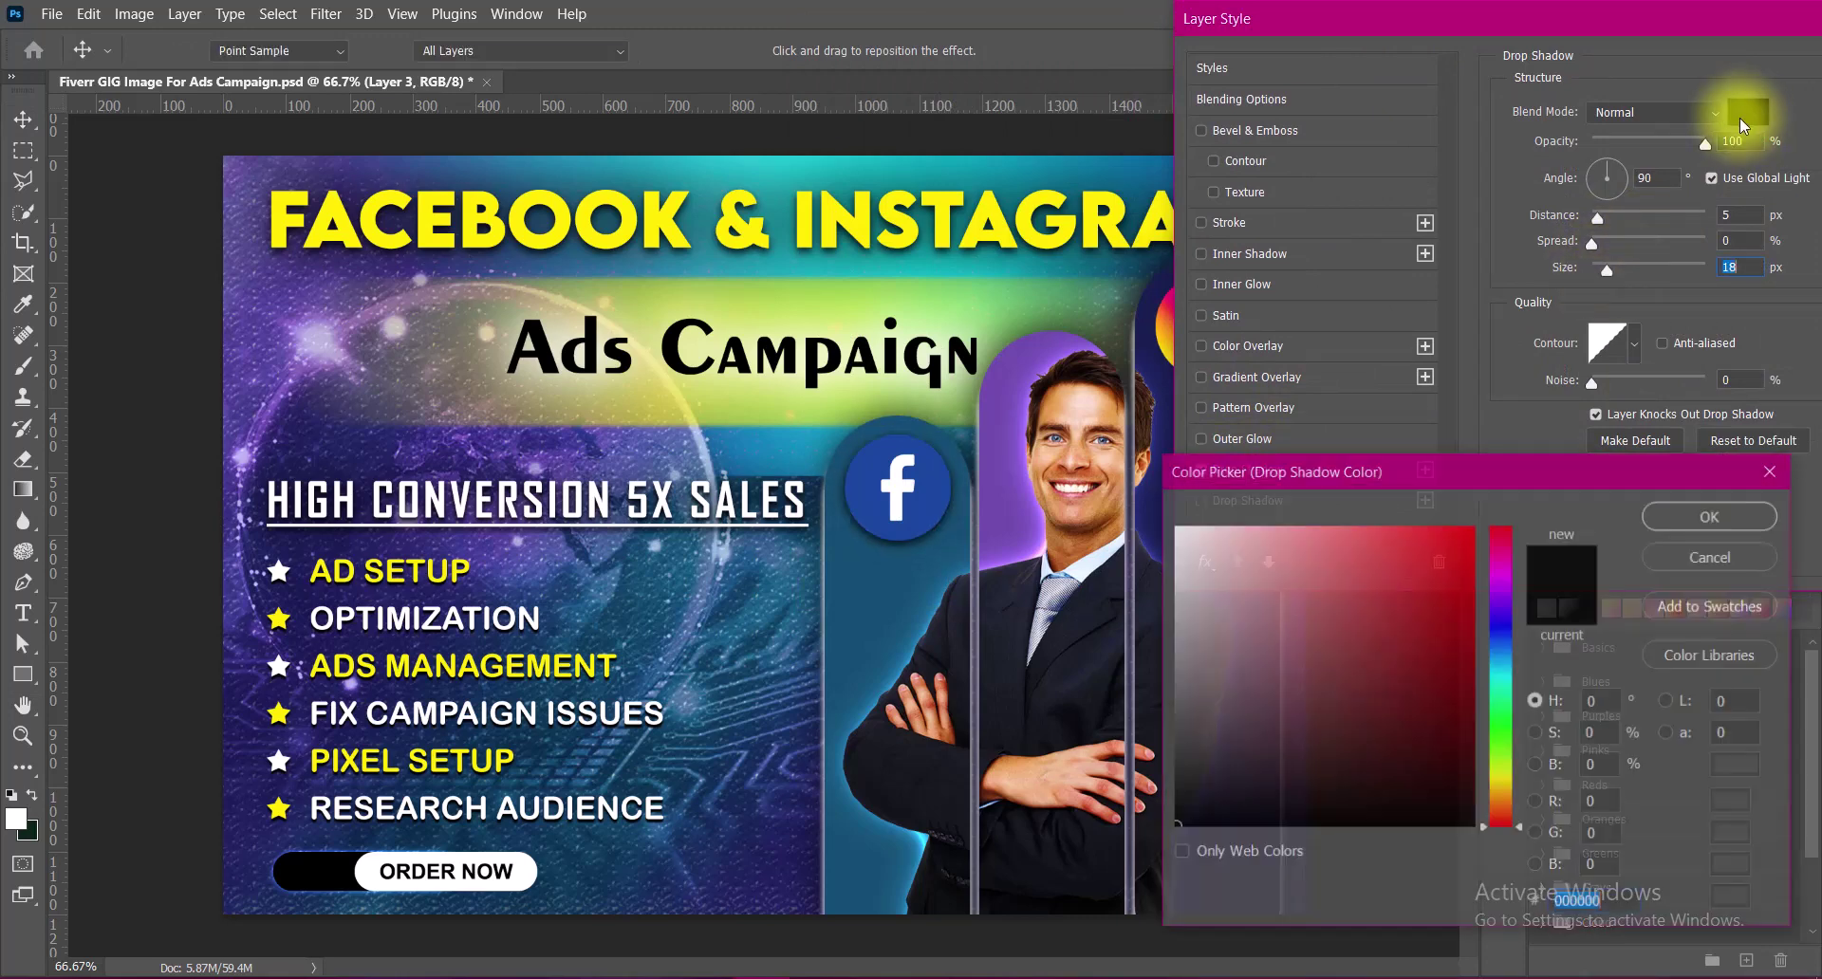
pyautogui.moveTo(1234, 569); pyautogui.dragTo(1122, 488)
pyautogui.click(1688, 519)
# Set the Facebook shadow's distance to 6 and spread to 12, and apply it.
pyautogui.write('6')
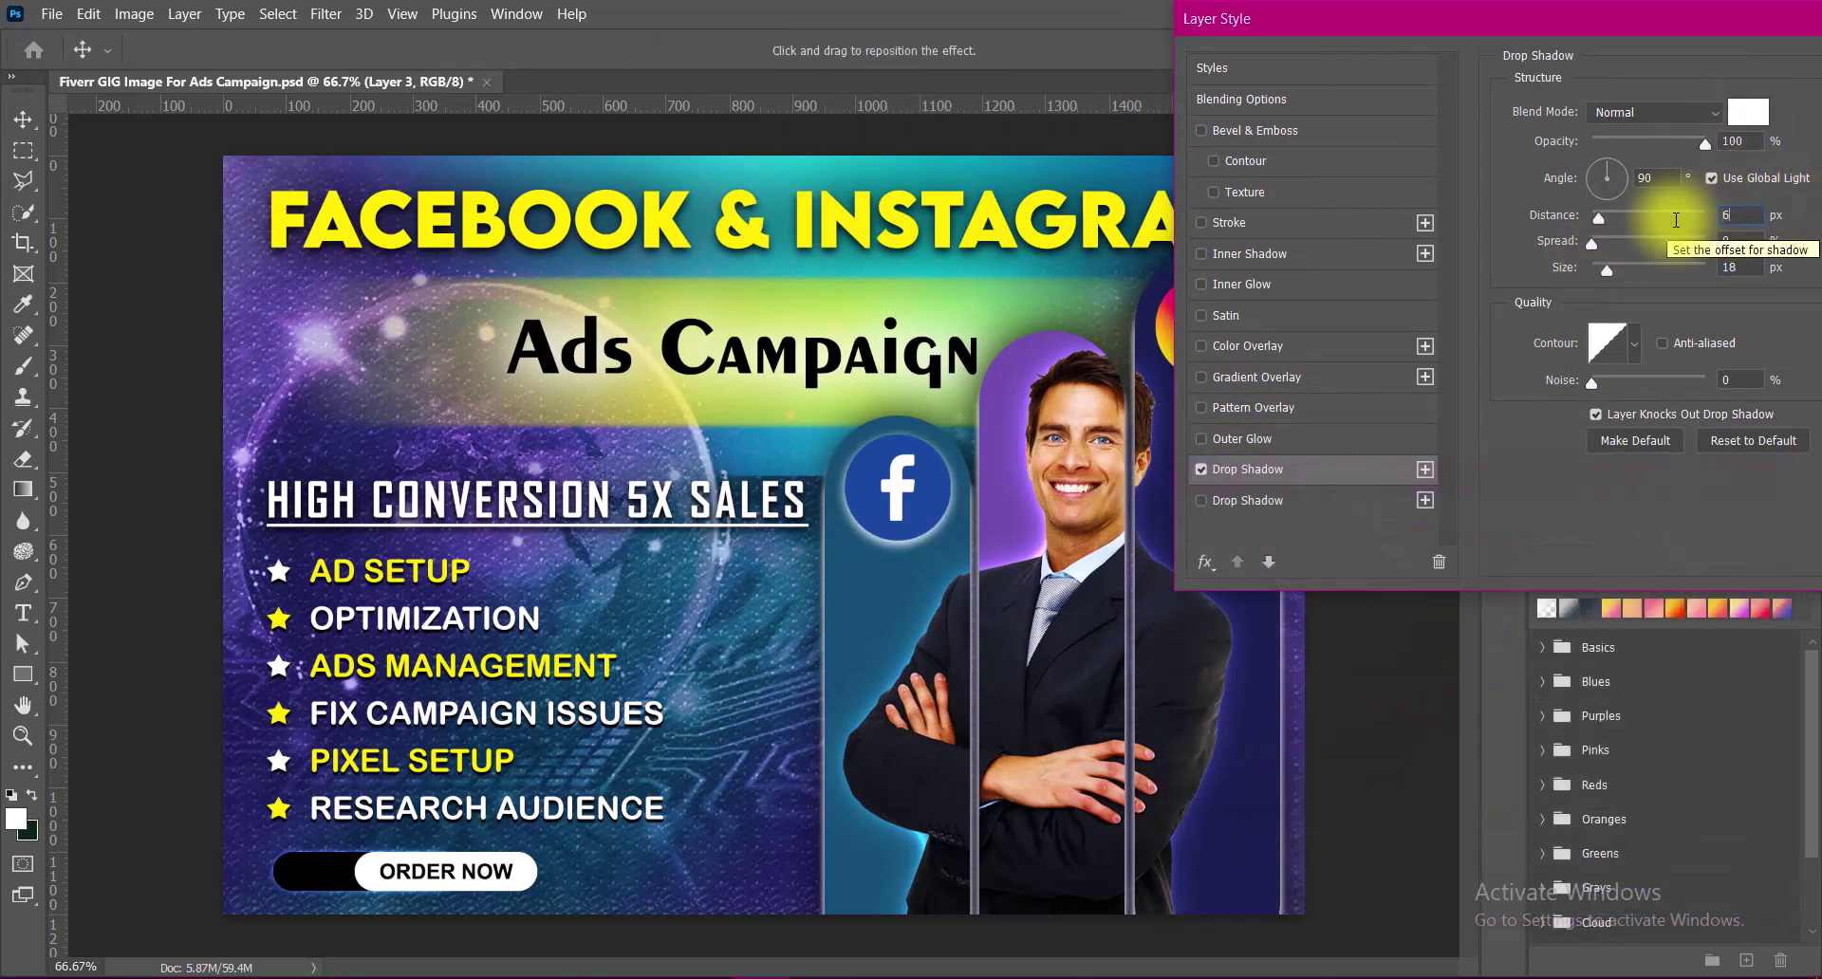
pyautogui.doubleClick(1735, 241)
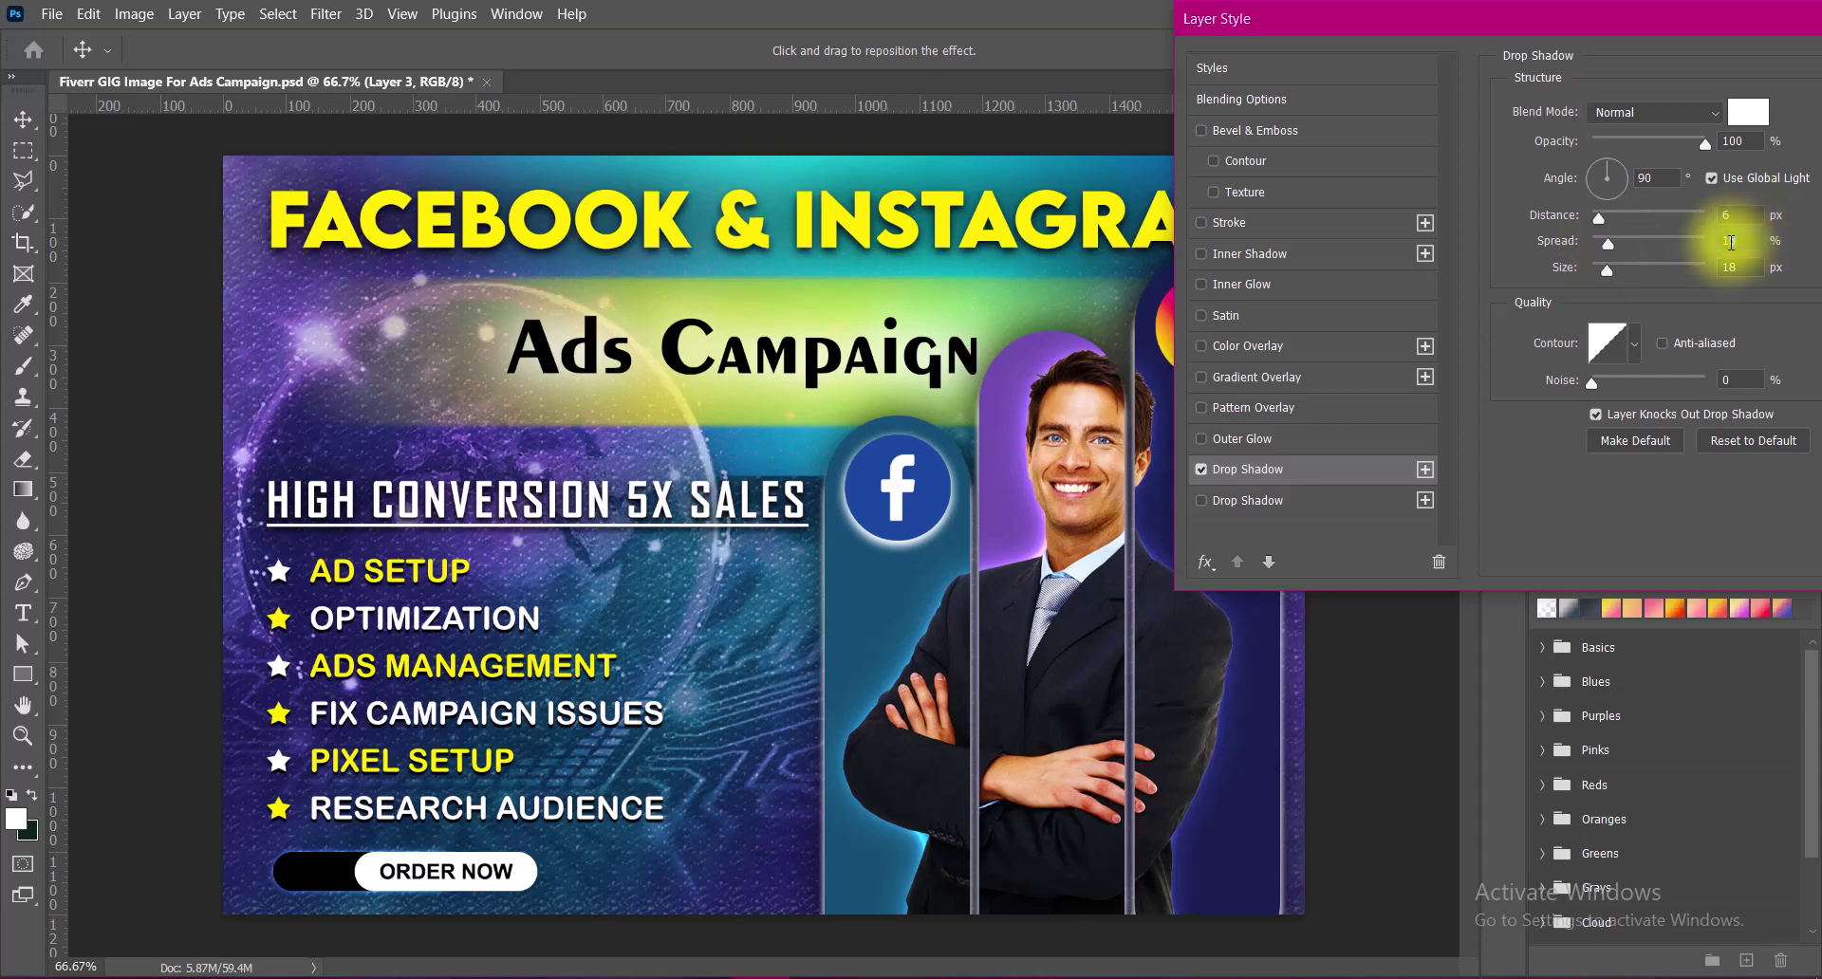
pyautogui.write('12')
pyautogui.moveTo(1628, 26); pyautogui.dragTo(1511, 26)
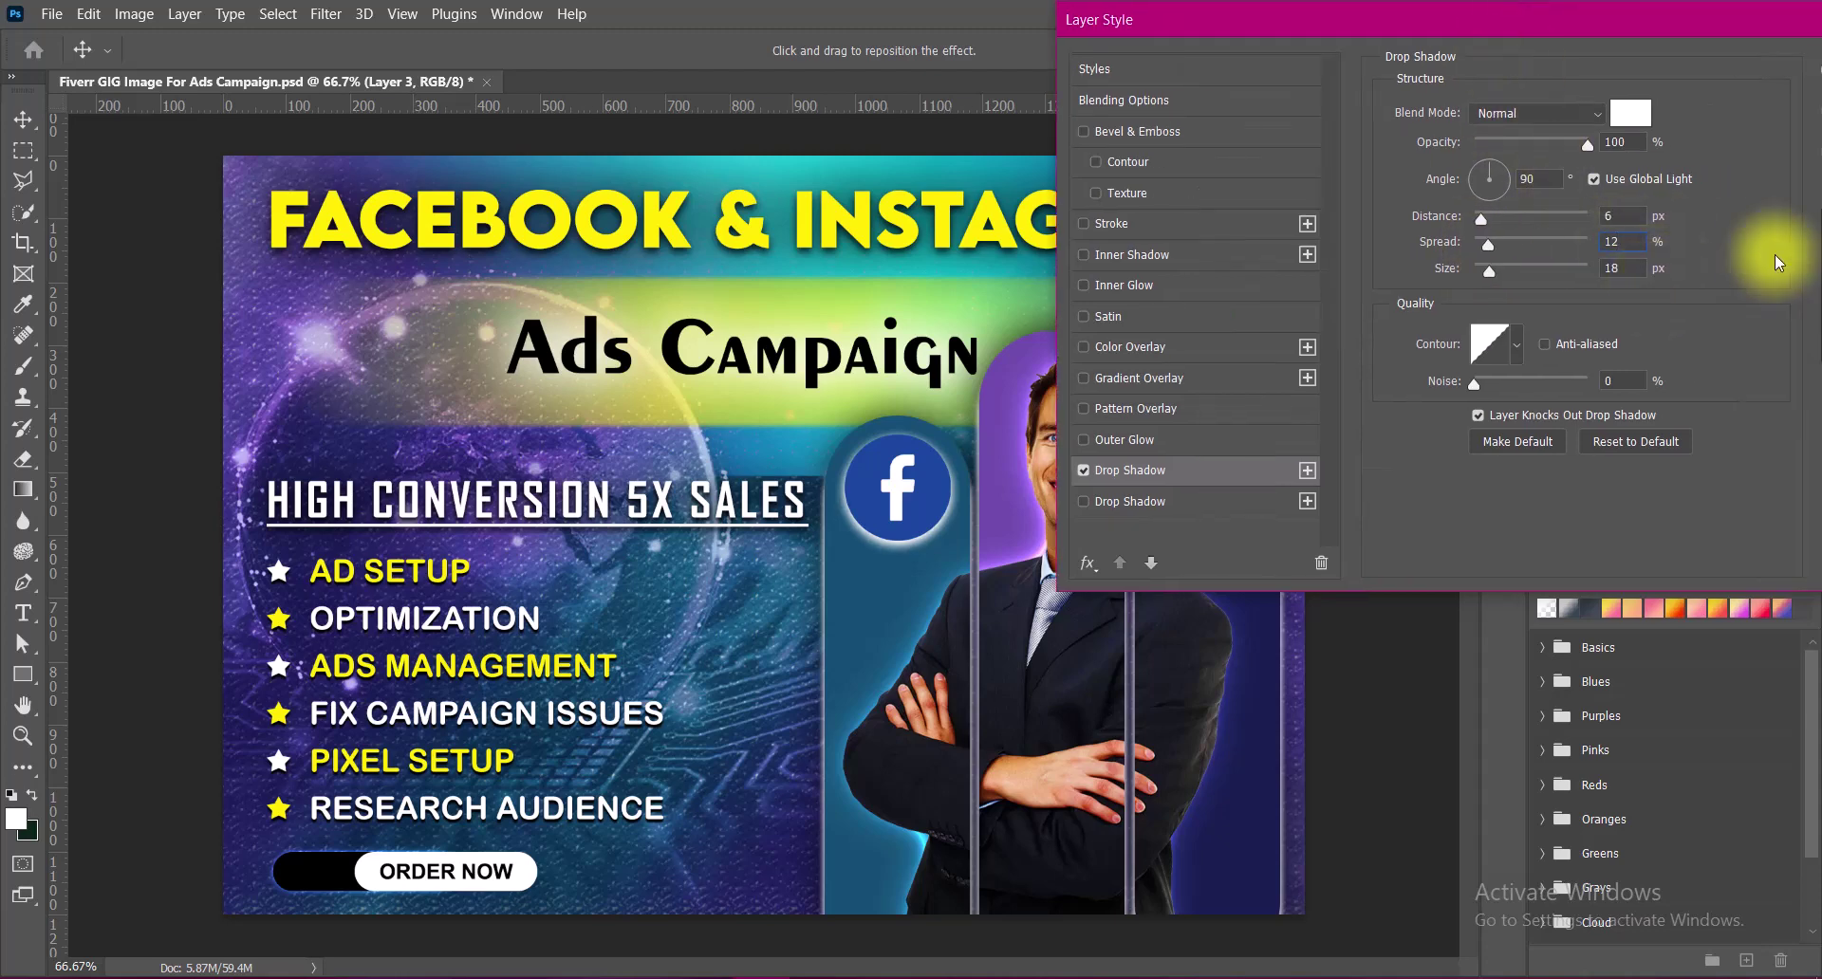
pyautogui.moveTo(1670, 19); pyautogui.dragTo(1481, 19)
pyautogui.click(1685, 68)
# Add a drop shadow to the Instagram icon.
pyautogui.doubleClick(1699, 230)
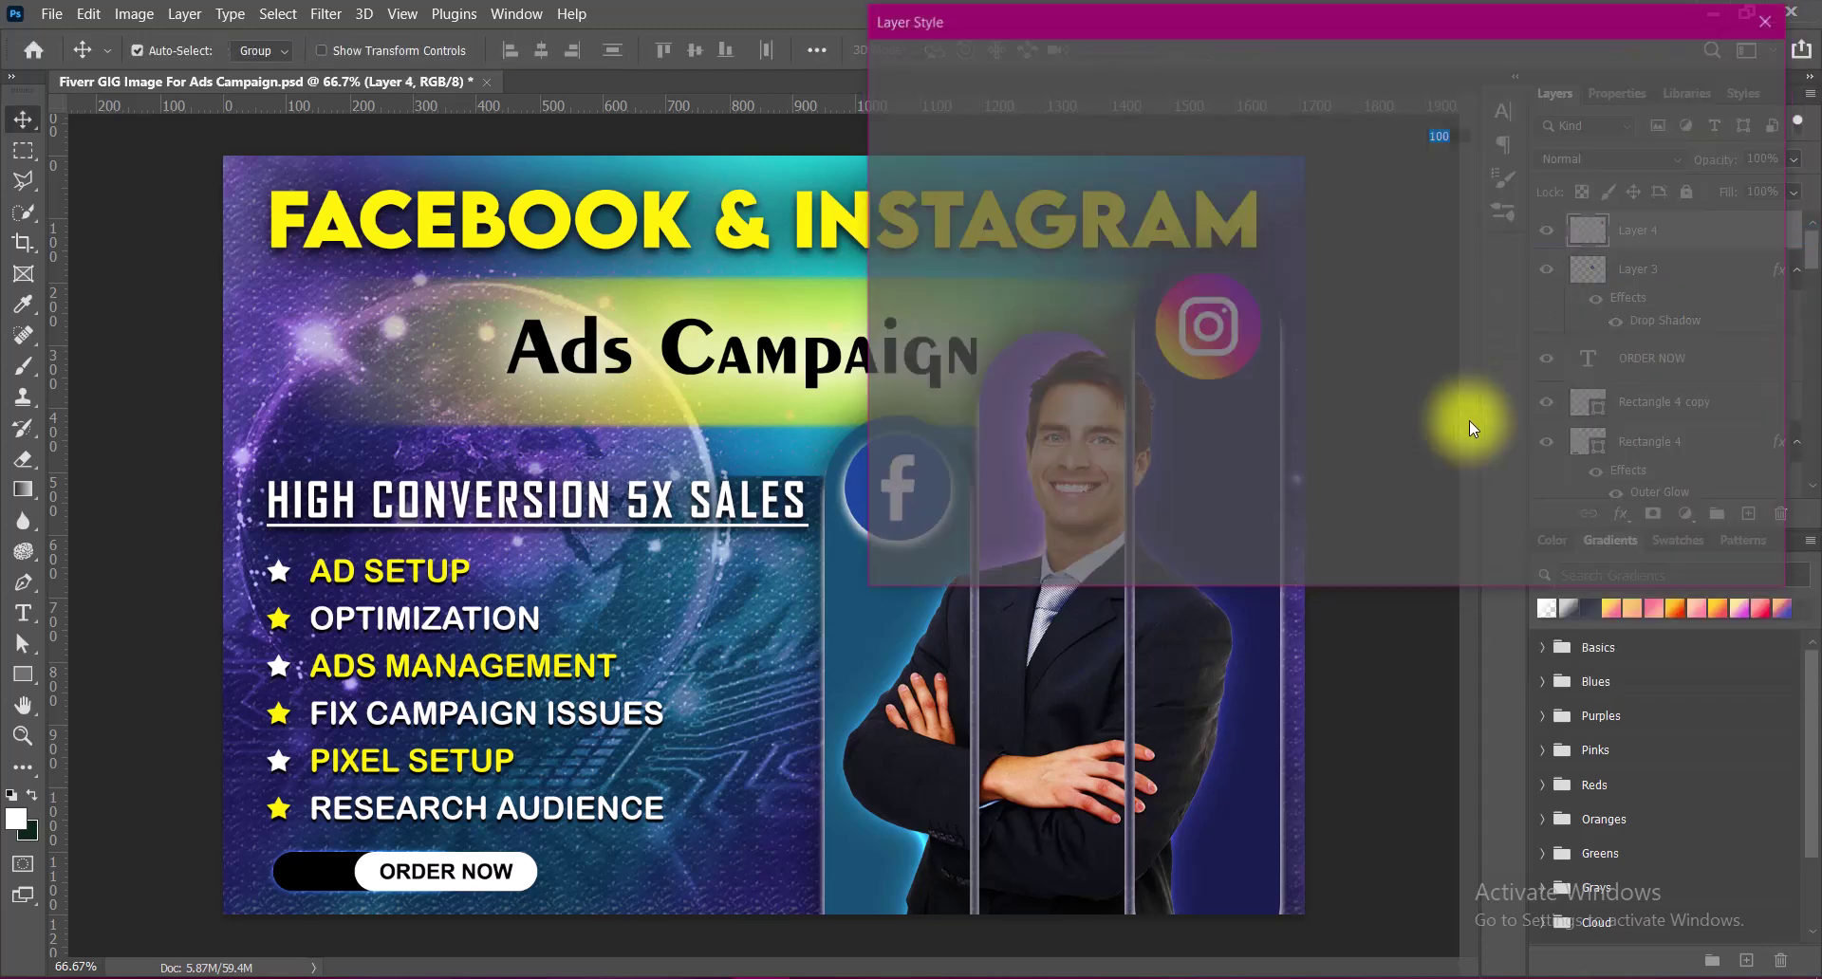
pyautogui.click(936, 469)
pyautogui.click(1686, 72)
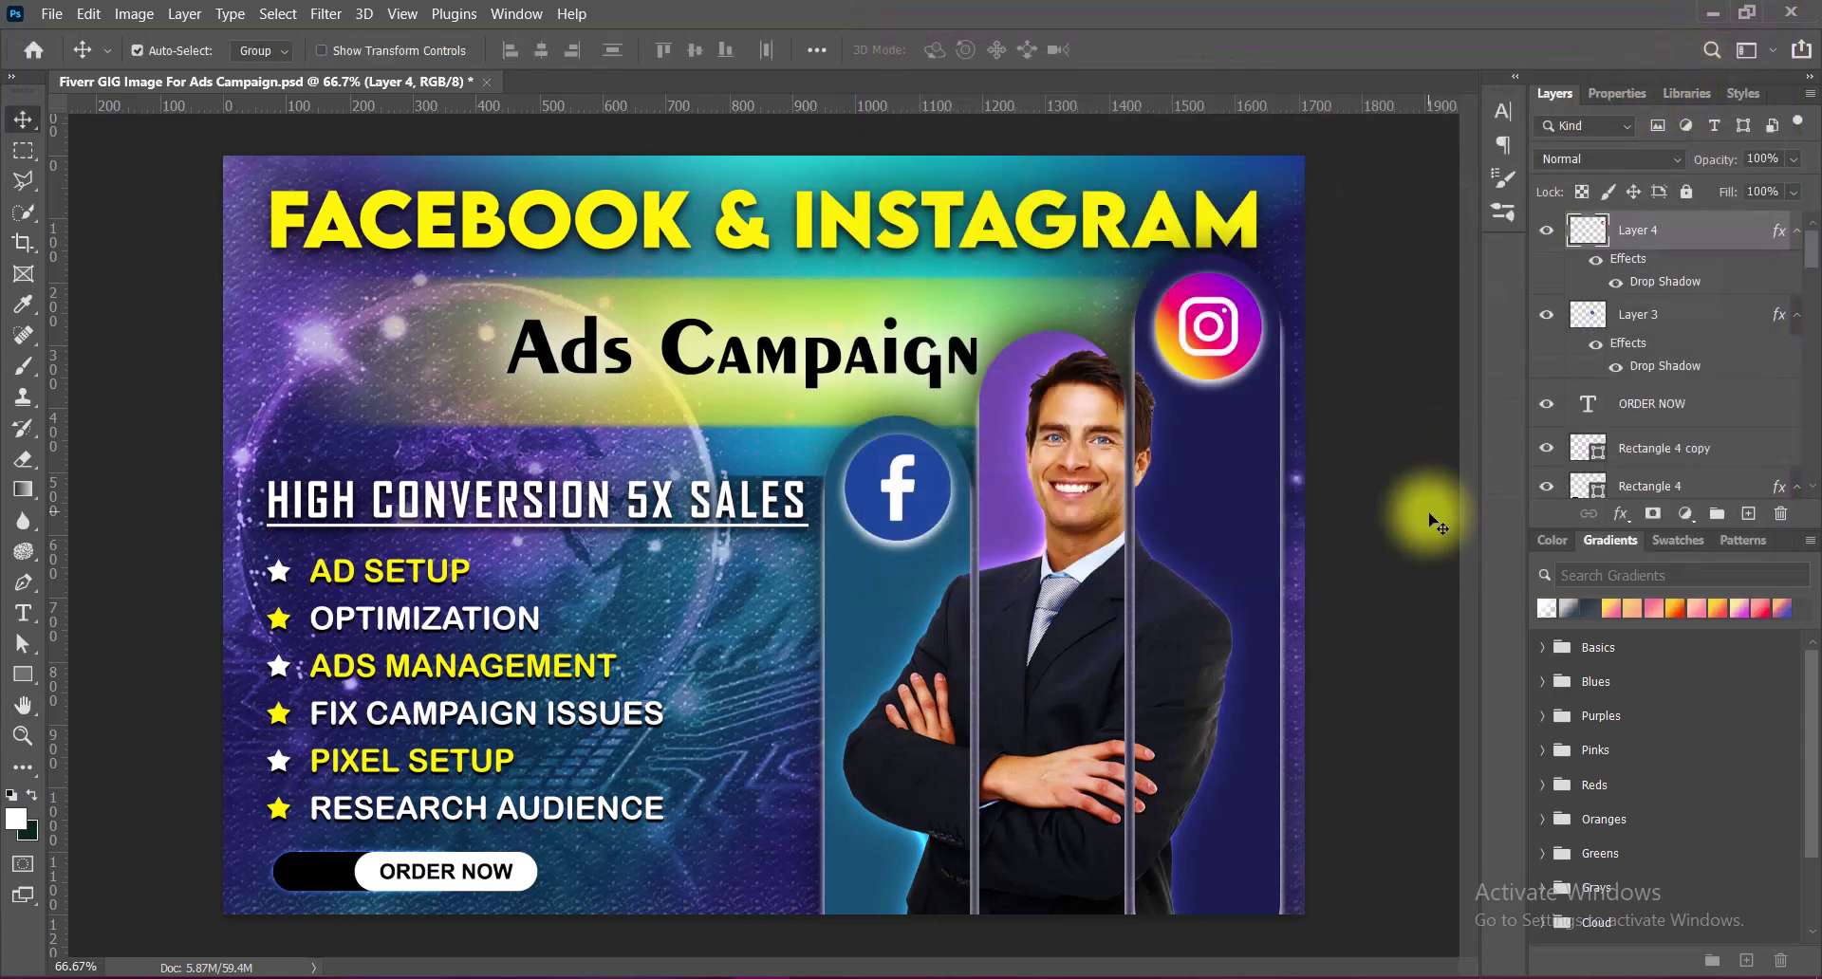
pyautogui.doubleClick(1587, 245)
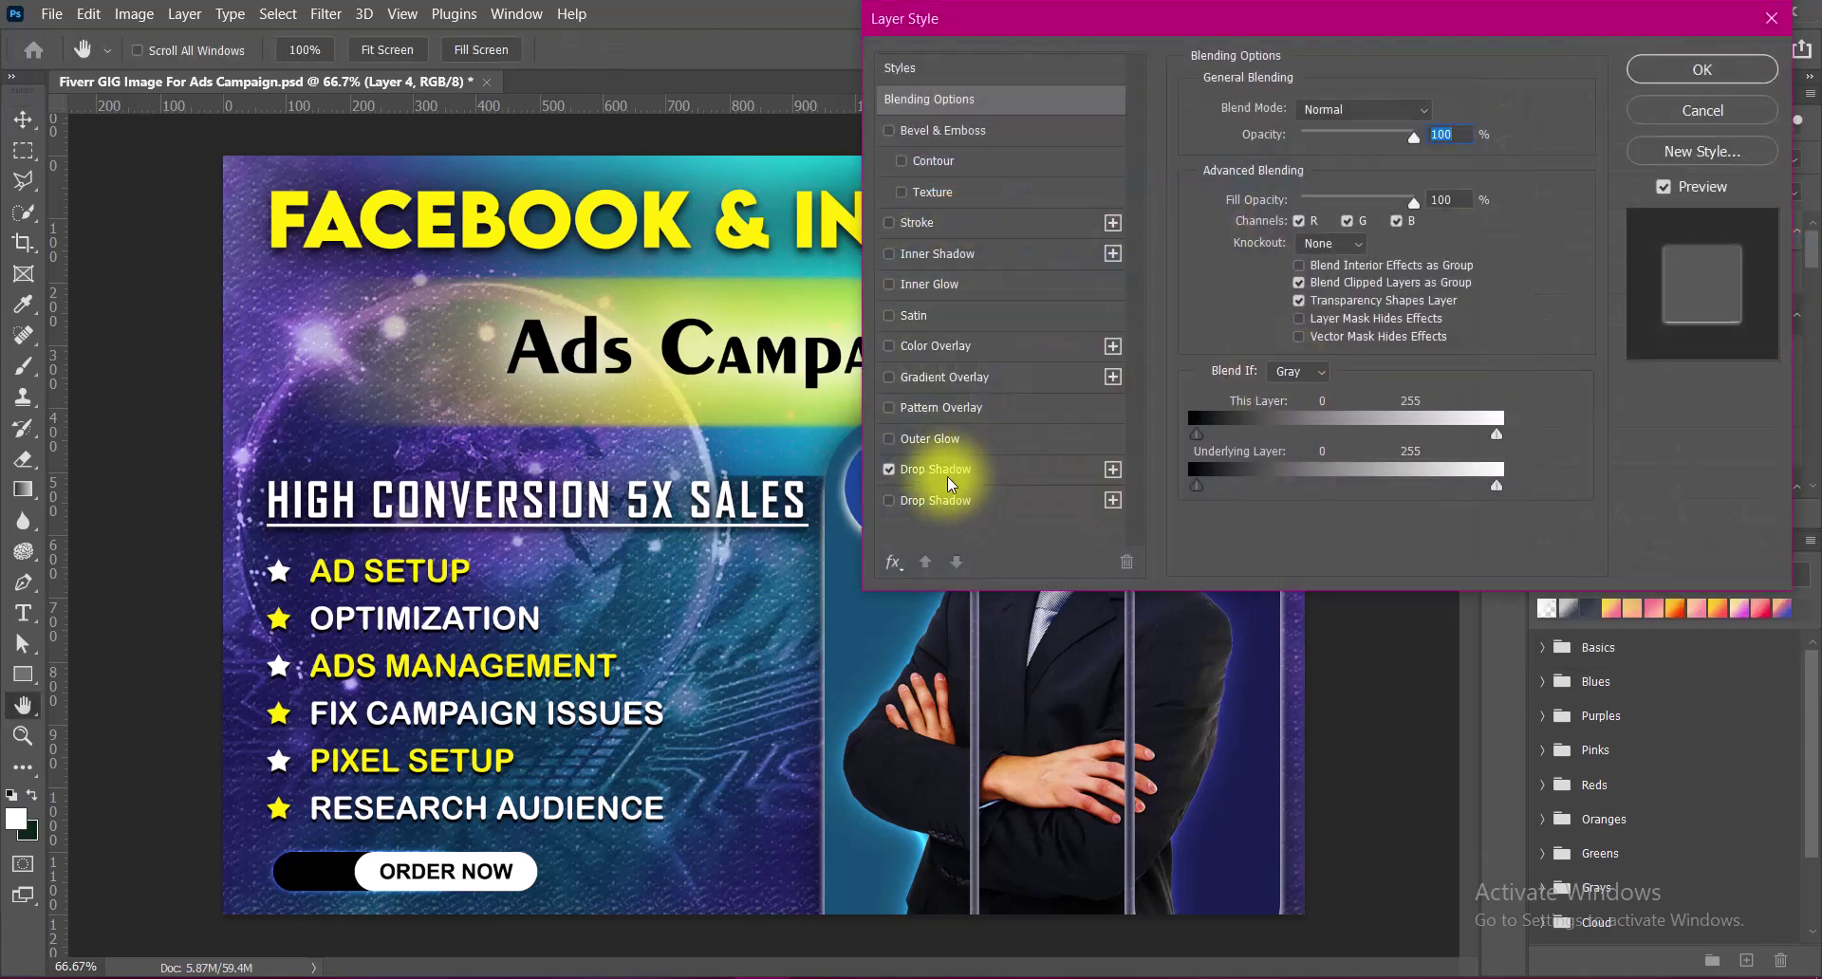
pyautogui.click(948, 475)
pyautogui.moveTo(1329, 23); pyautogui.dragTo(489, 66)
# Set the Instagram shadow to size 12, spread 9, distance 5, then save the file.
pyautogui.doubleClick(491, 317)
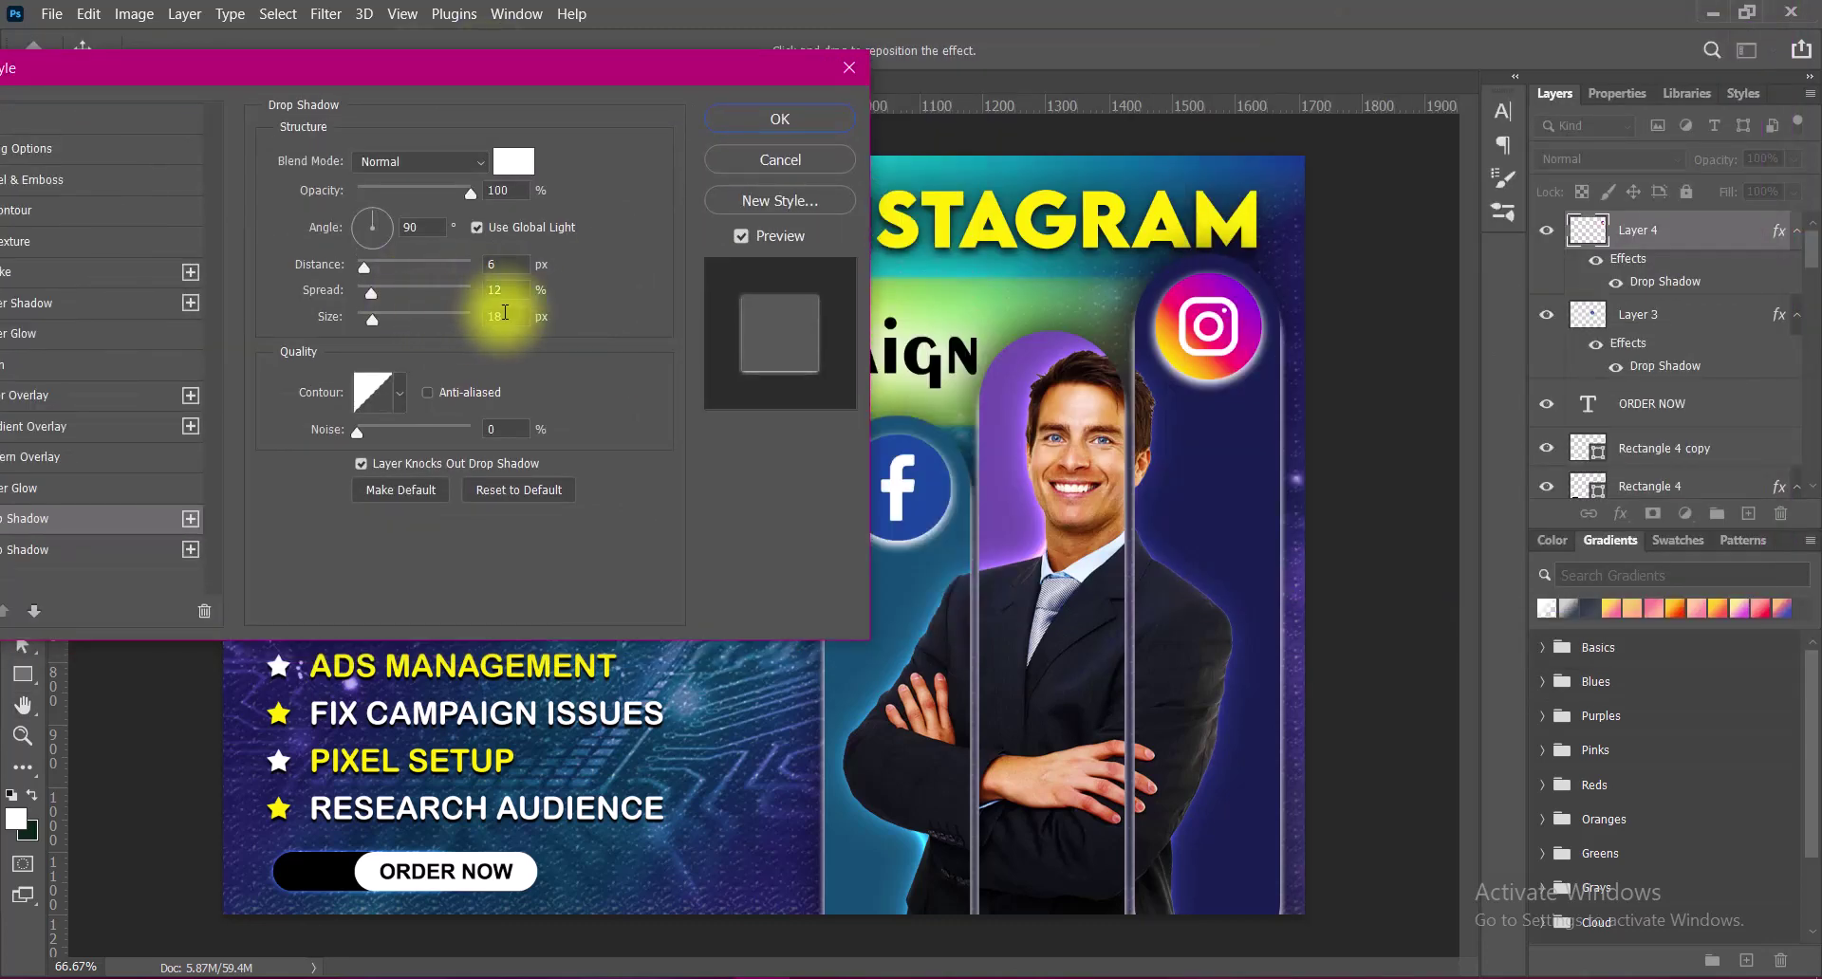
pyautogui.write('12')
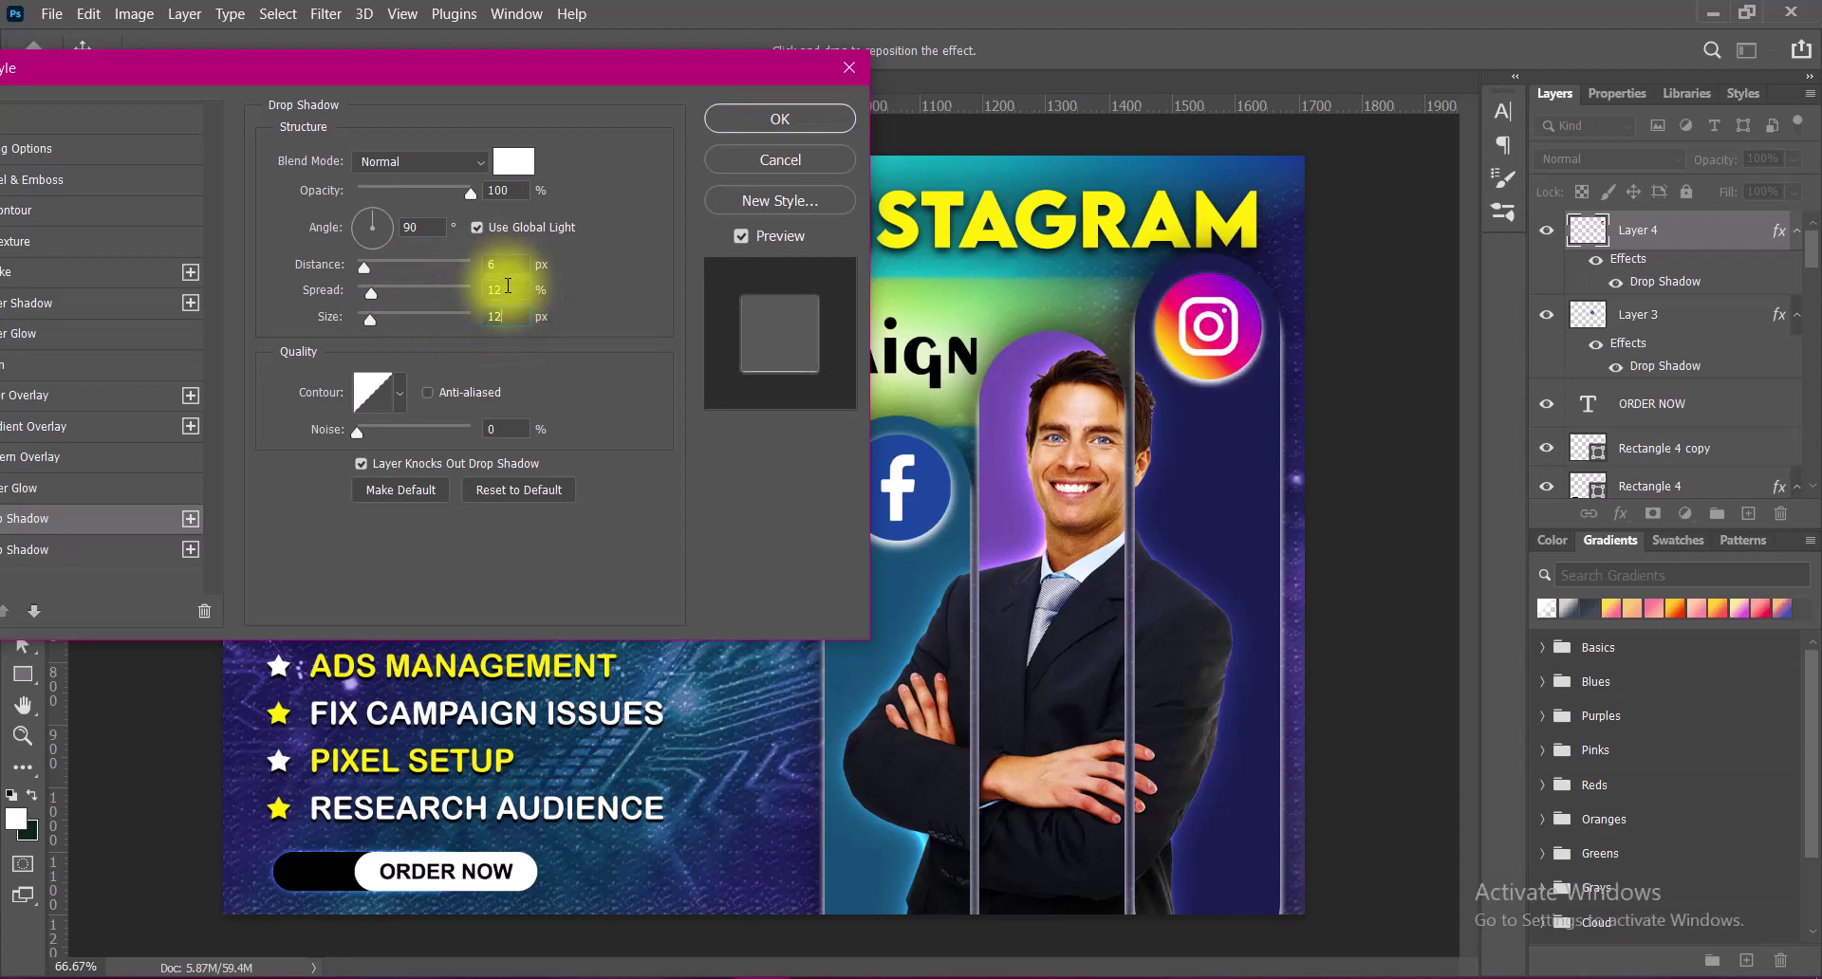
pyautogui.doubleClick(483, 317)
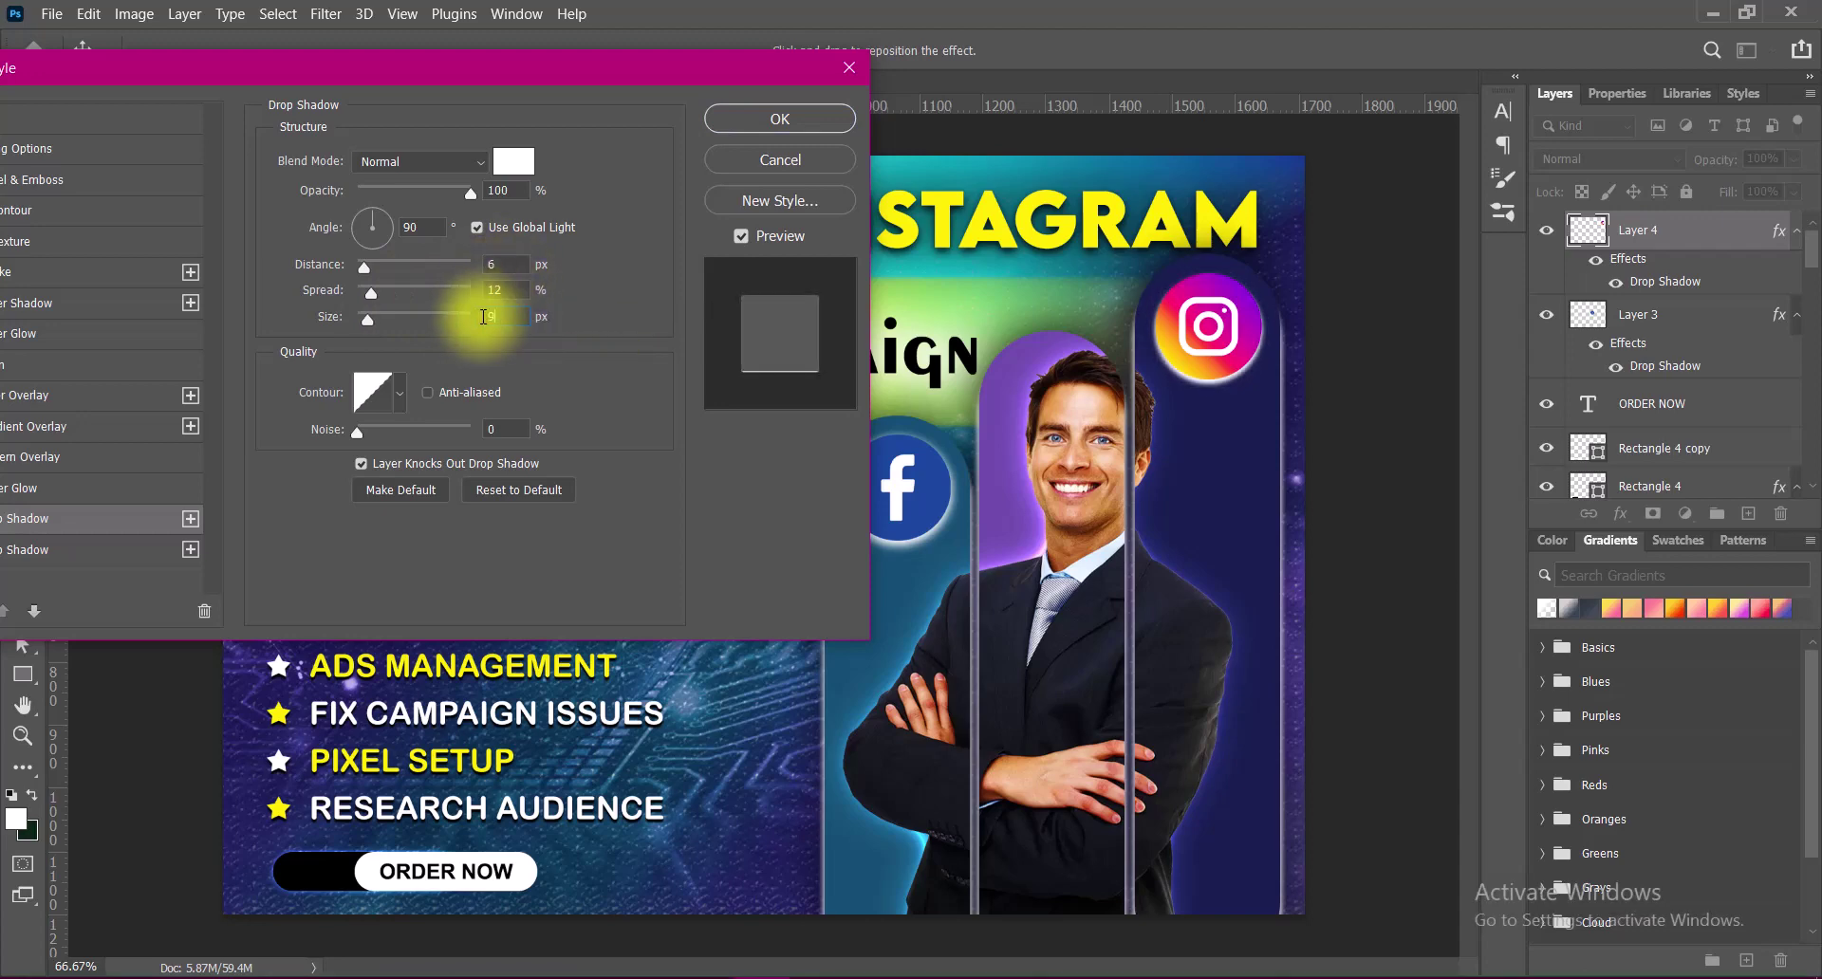
pyautogui.doubleClick(483, 290)
pyautogui.write('9')
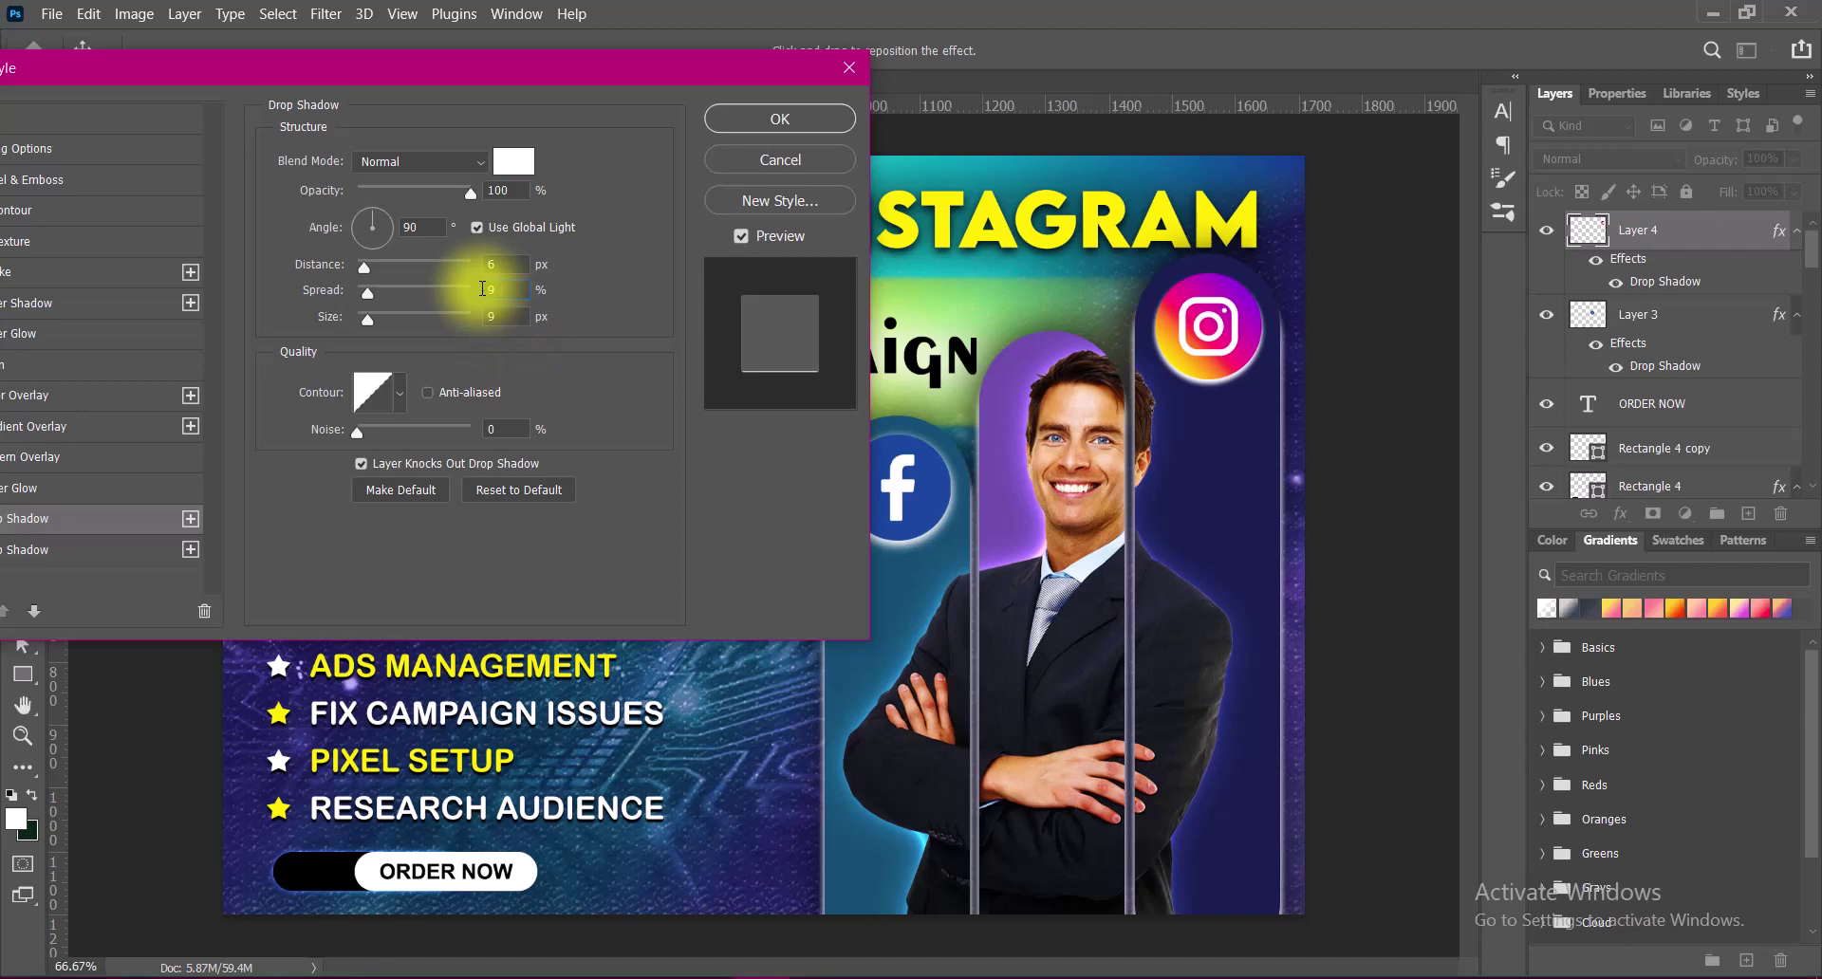
pyautogui.doubleClick(486, 264)
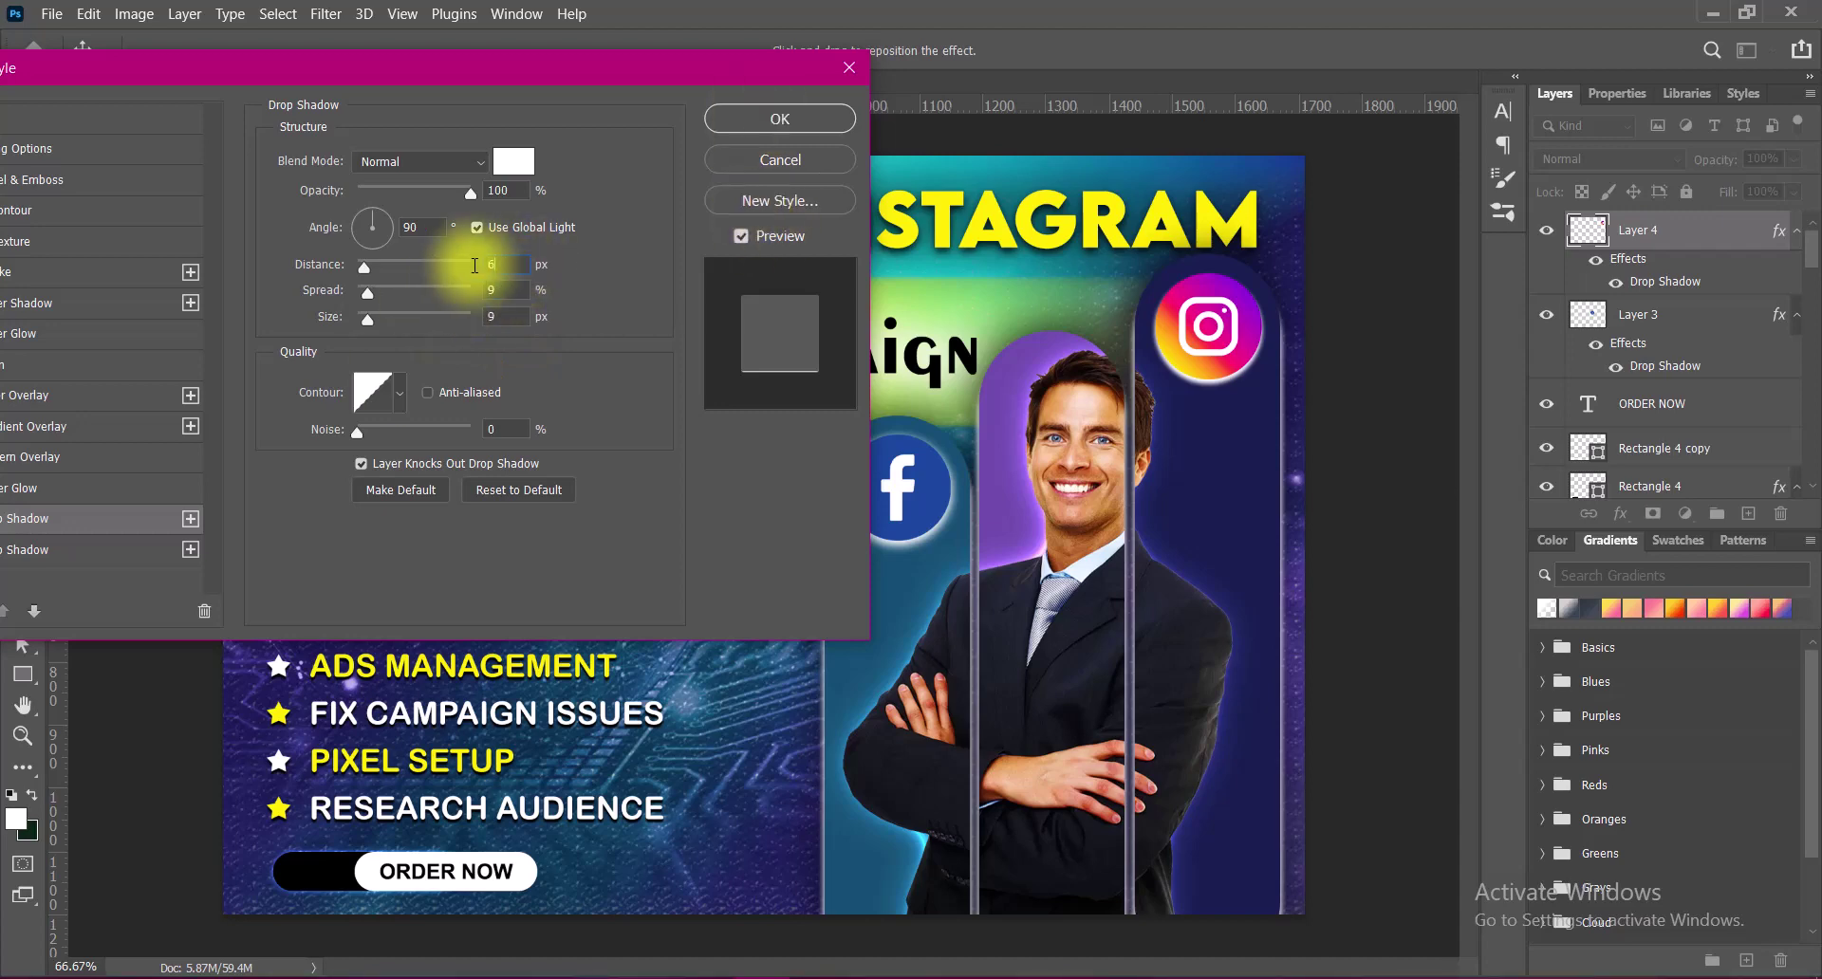
pyautogui.write('5')
pyautogui.click(738, 117)
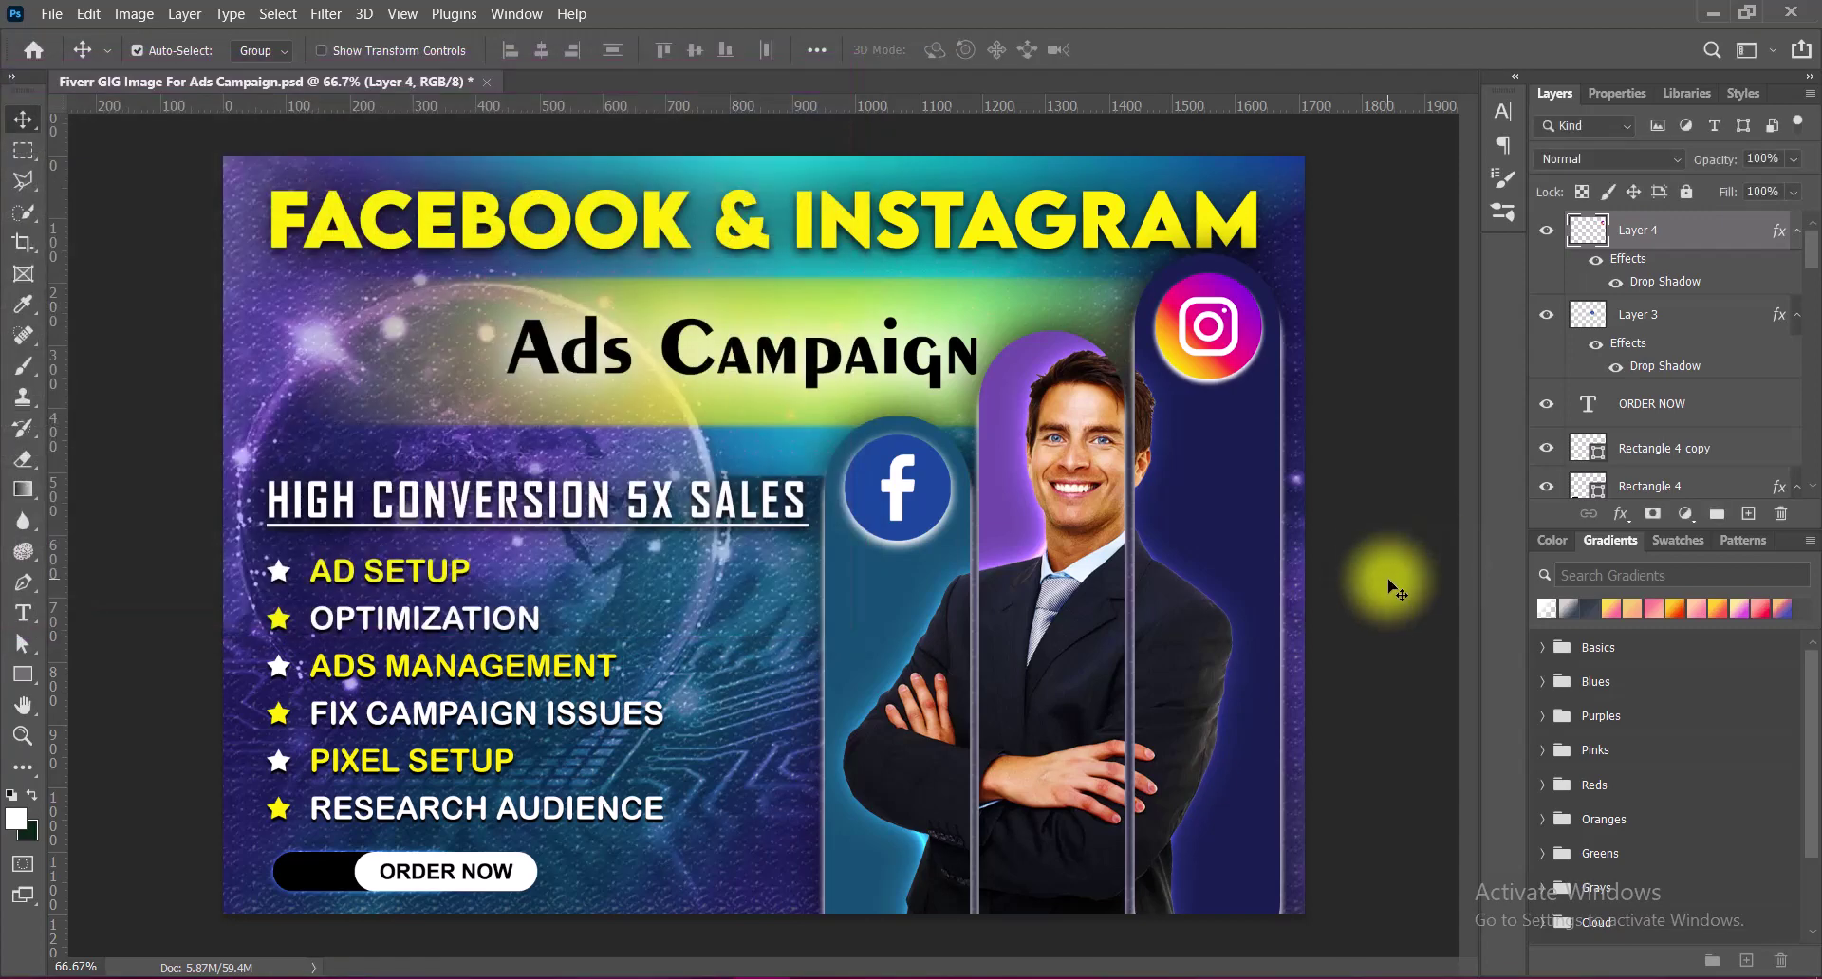
pyautogui.hotkey('ctrl', 's')
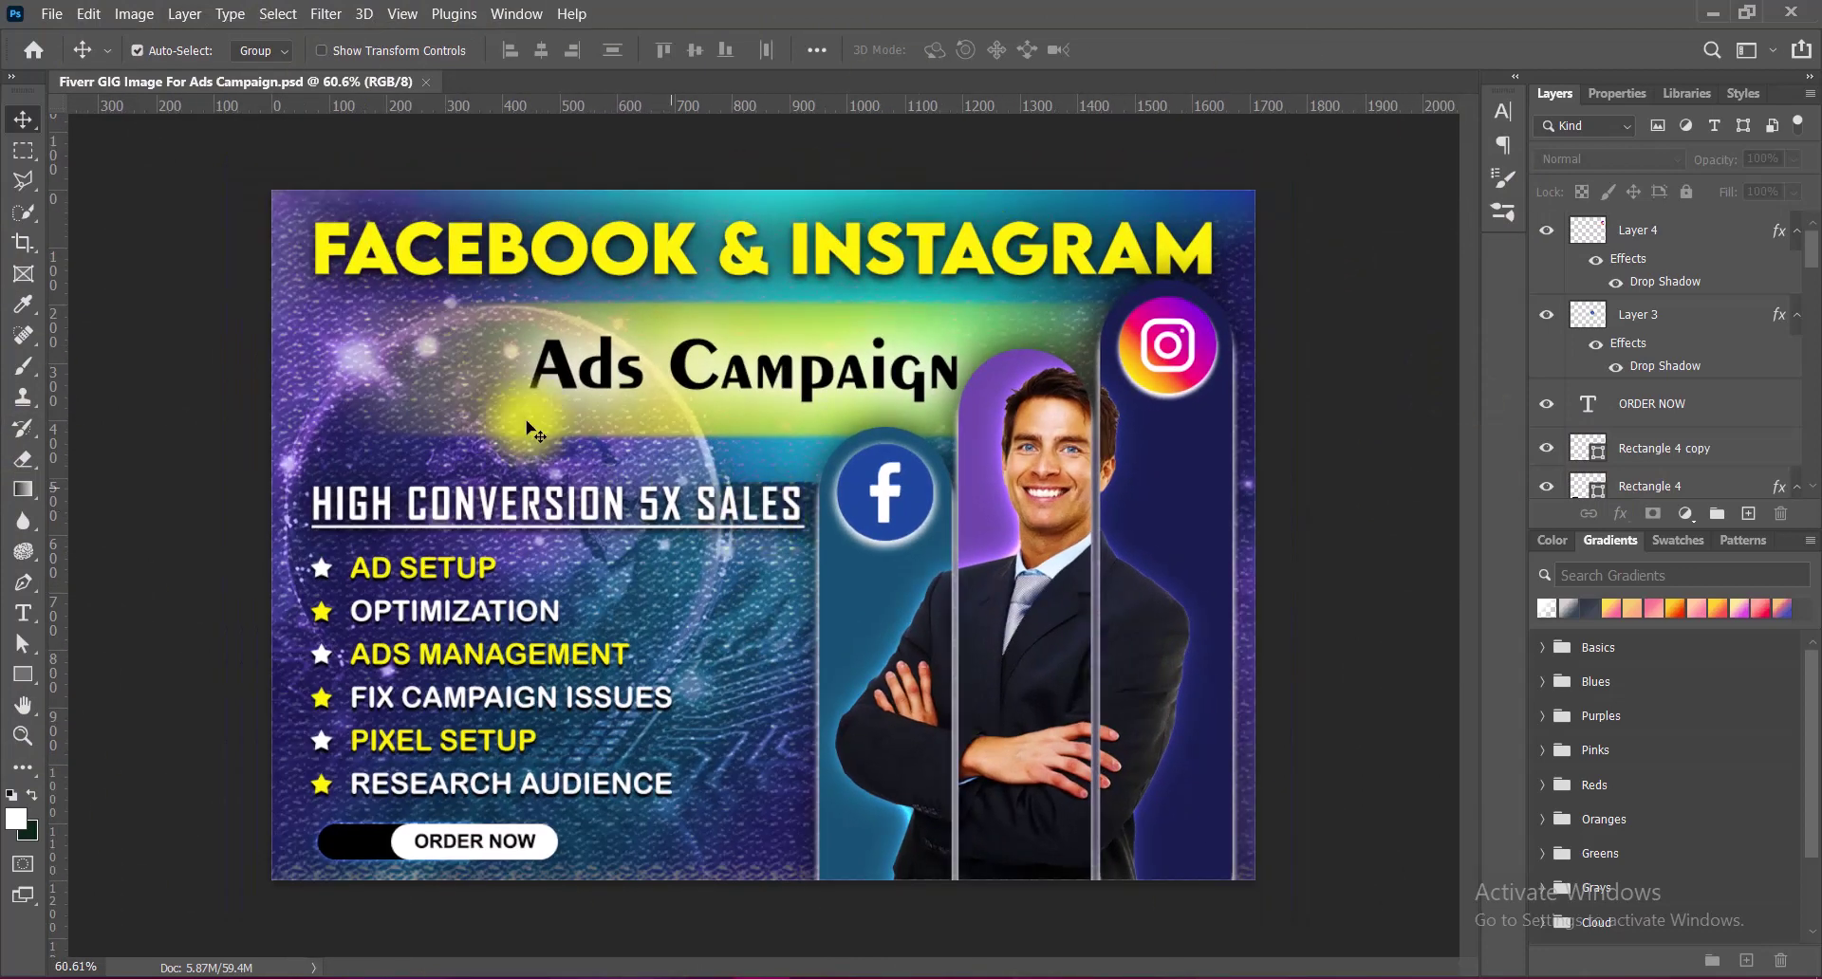
pyautogui.scroll(1, 741, 682)
pyautogui.scroll(-1, 740, 682)
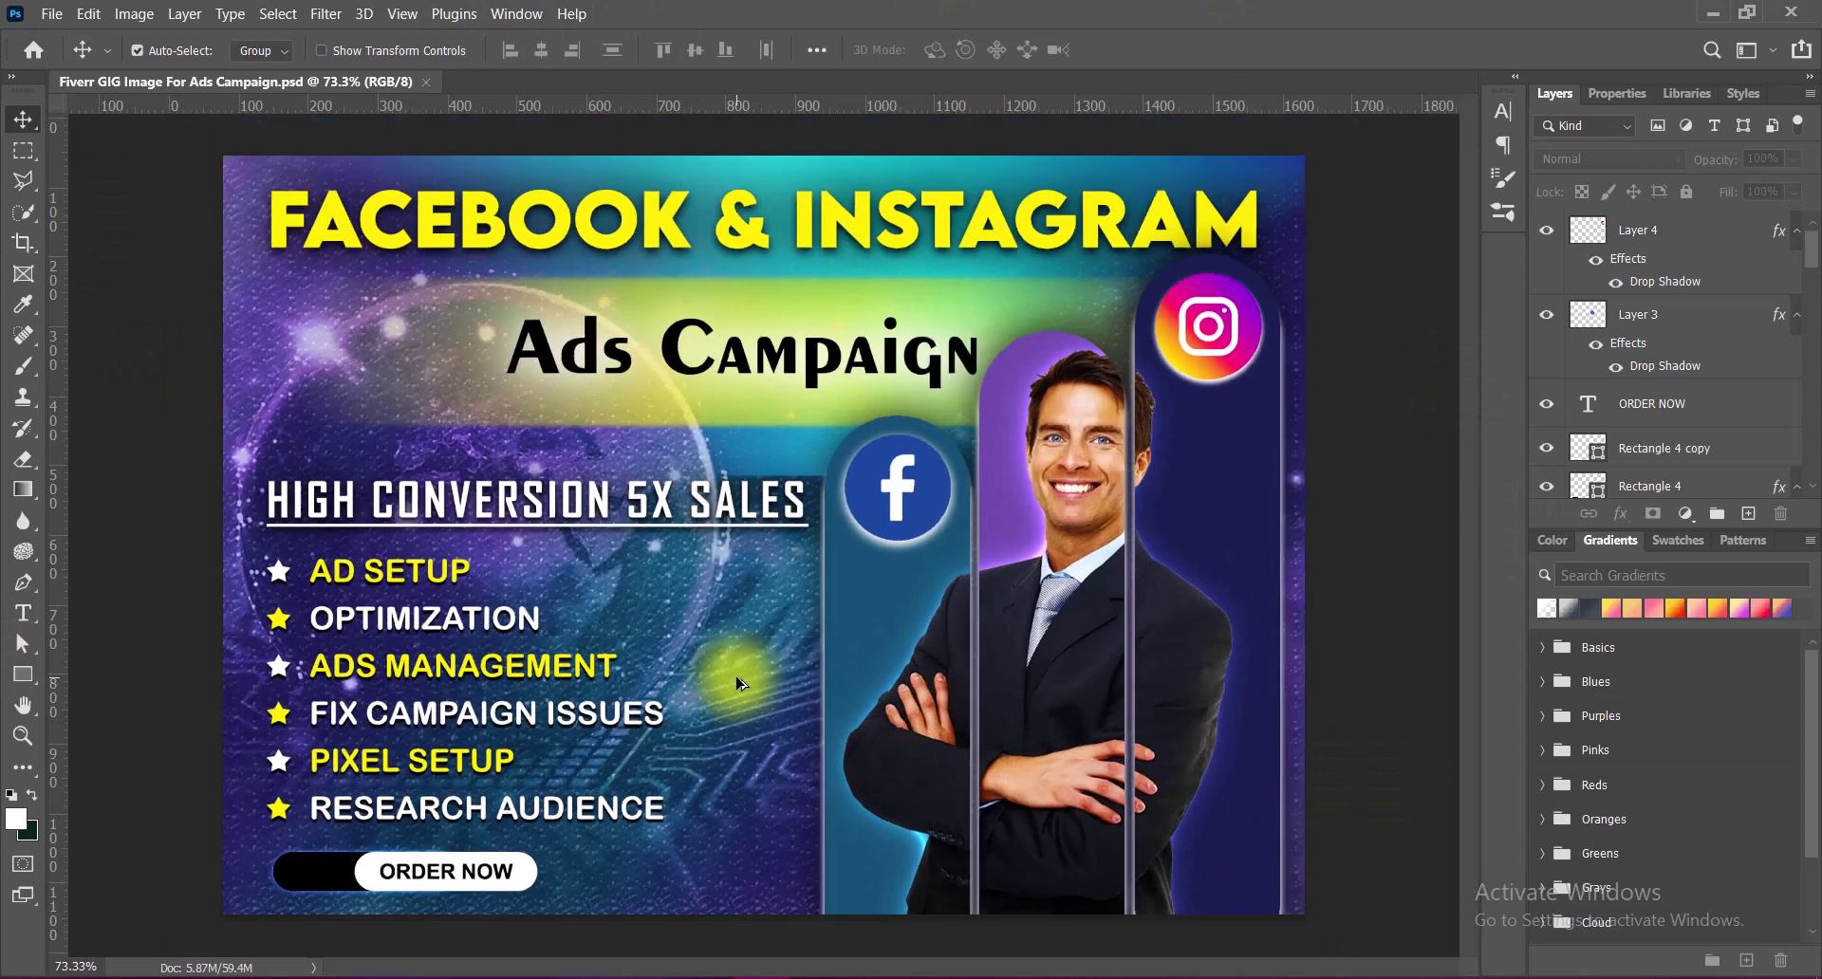